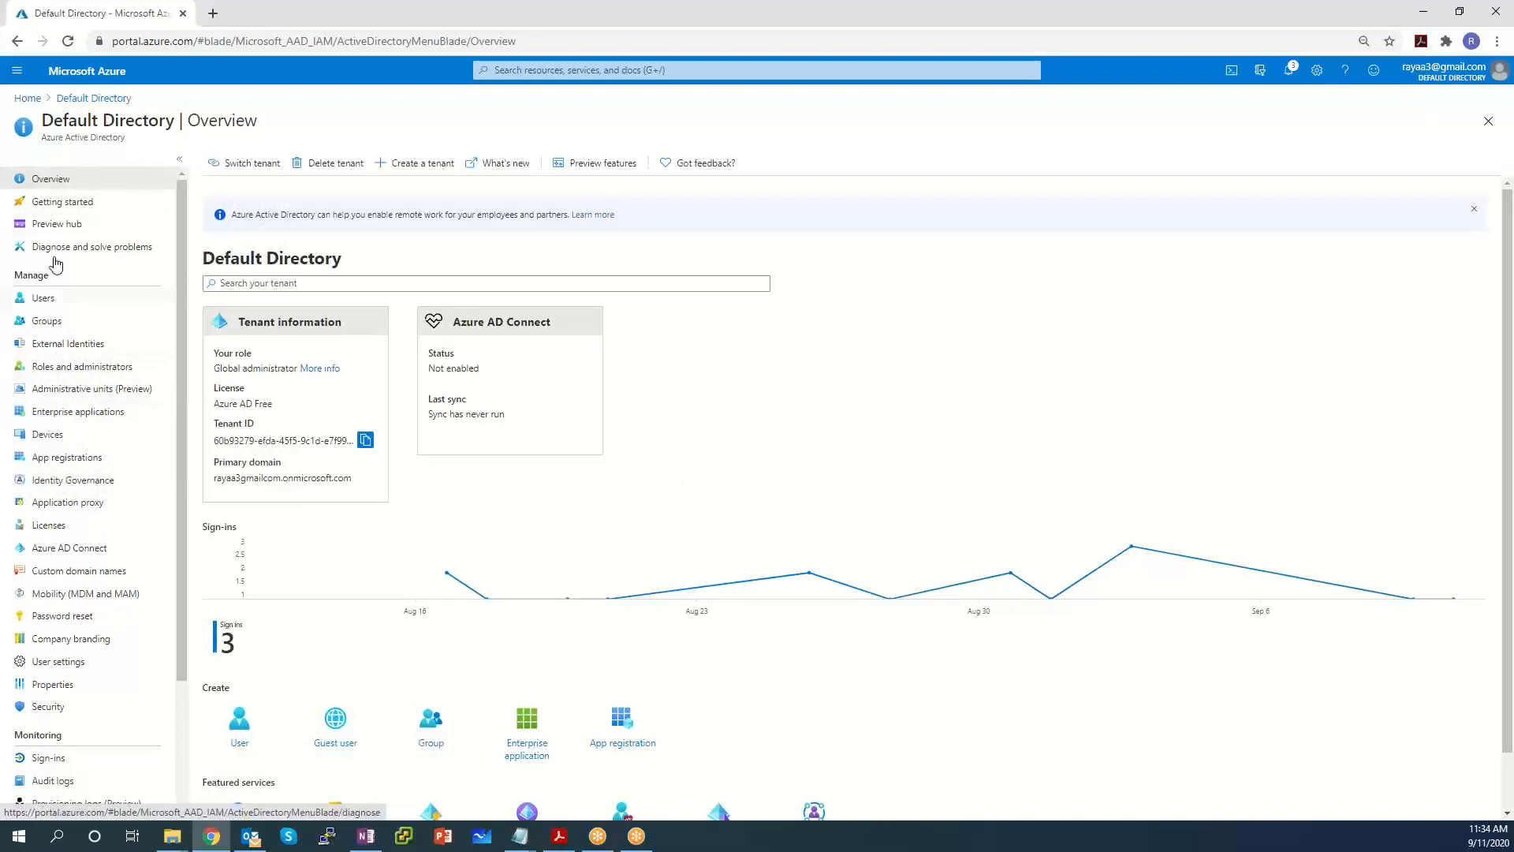
Remove the SxFortigateFabricConnector app registration from App registrations, then go back to Home.
{"action": "left_click", "coordinate": [65, 461]}
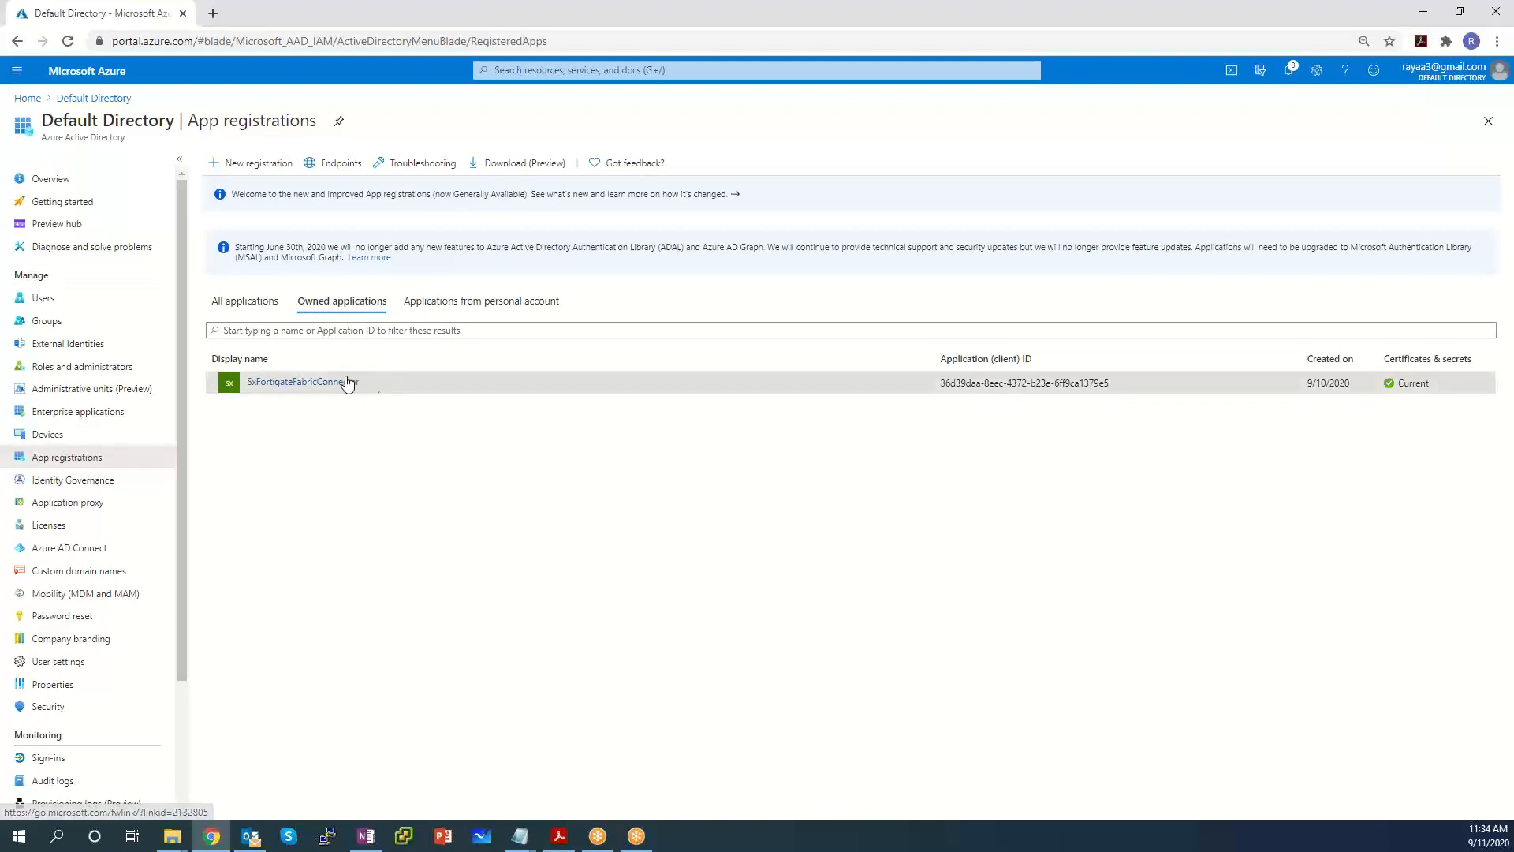
{"action": "left_click_drag", "start_coordinate": [359, 383], "coordinate": [246, 396]}
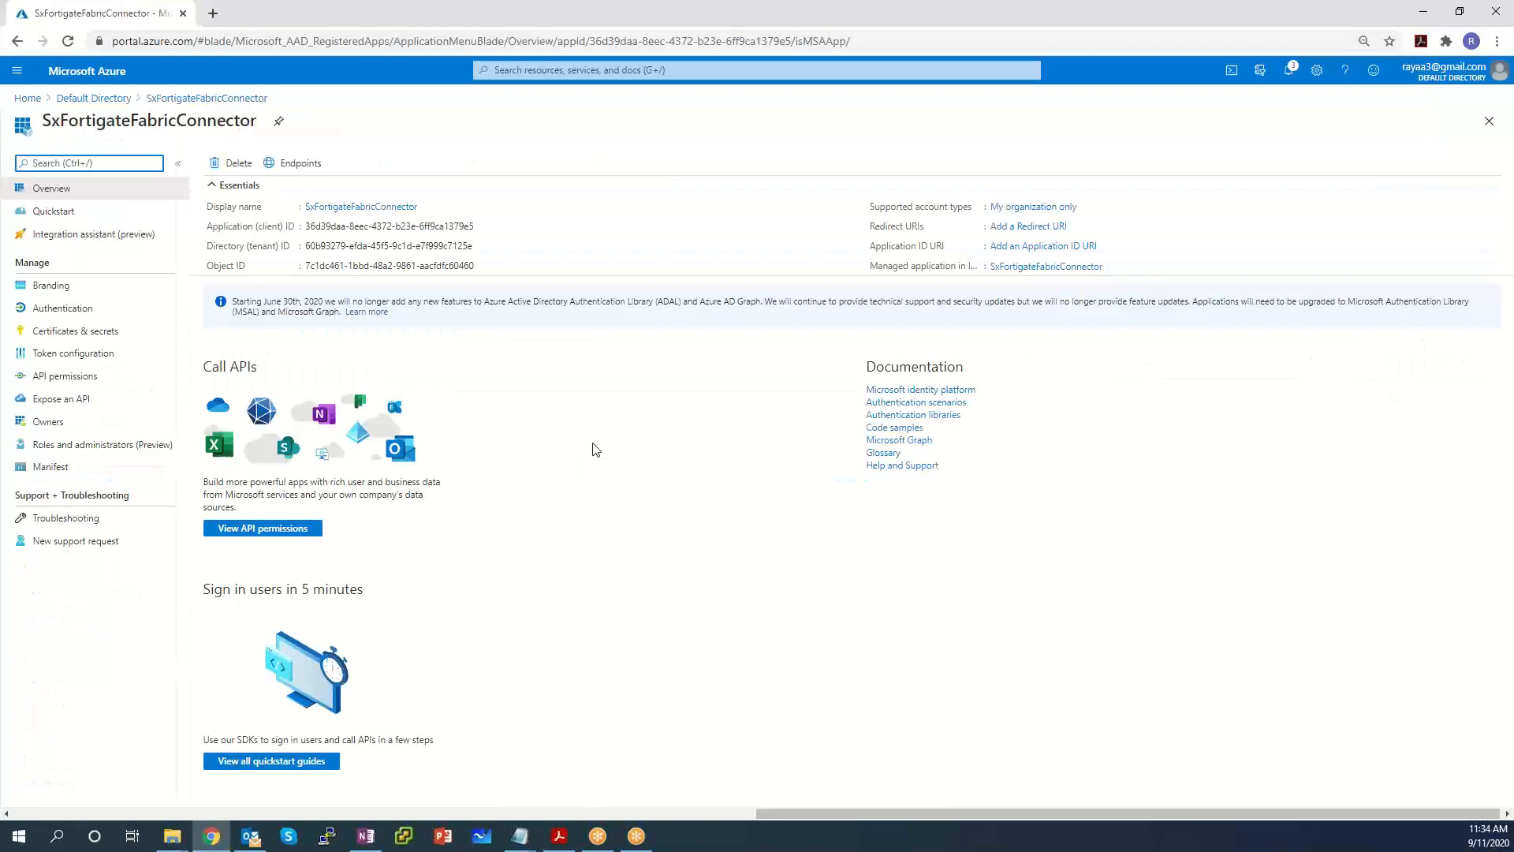
{"action": "left_click", "coordinate": [236, 165]}
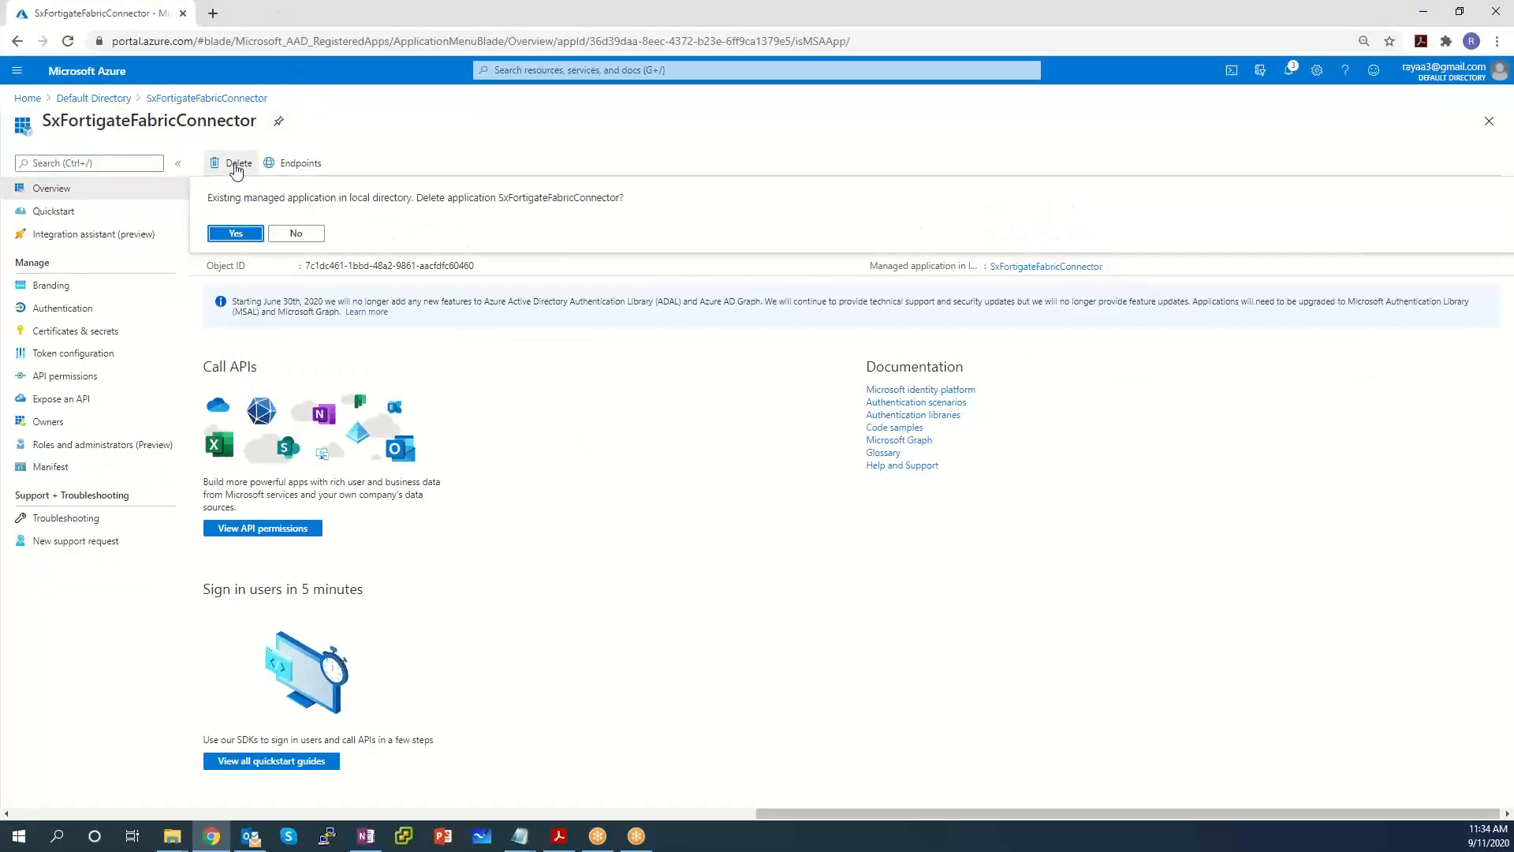
{"action": "left_click", "coordinate": [234, 235]}
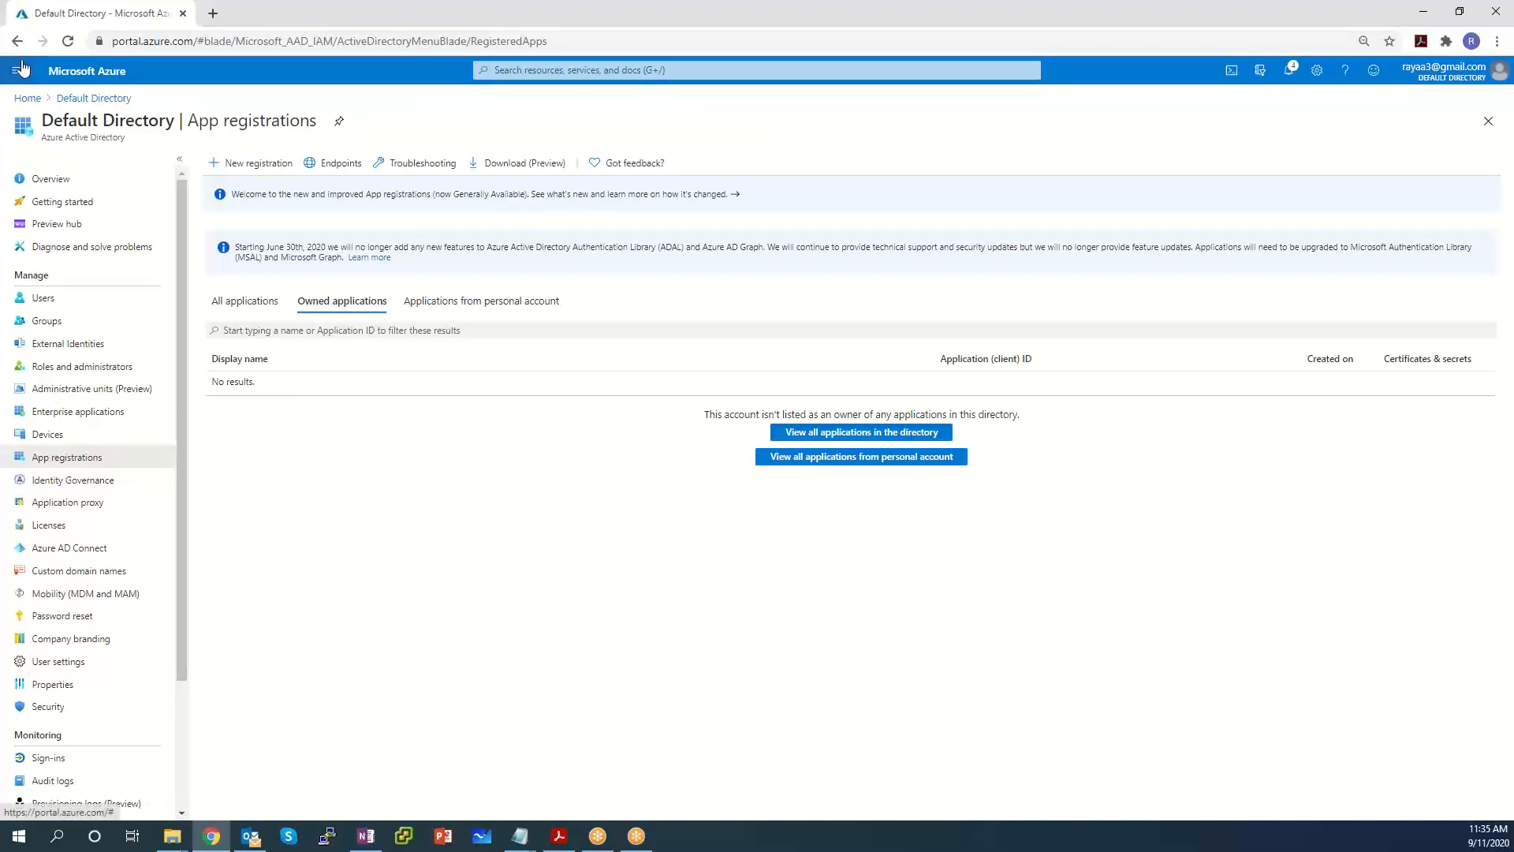
{"action": "left_click", "coordinate": [17, 79]}
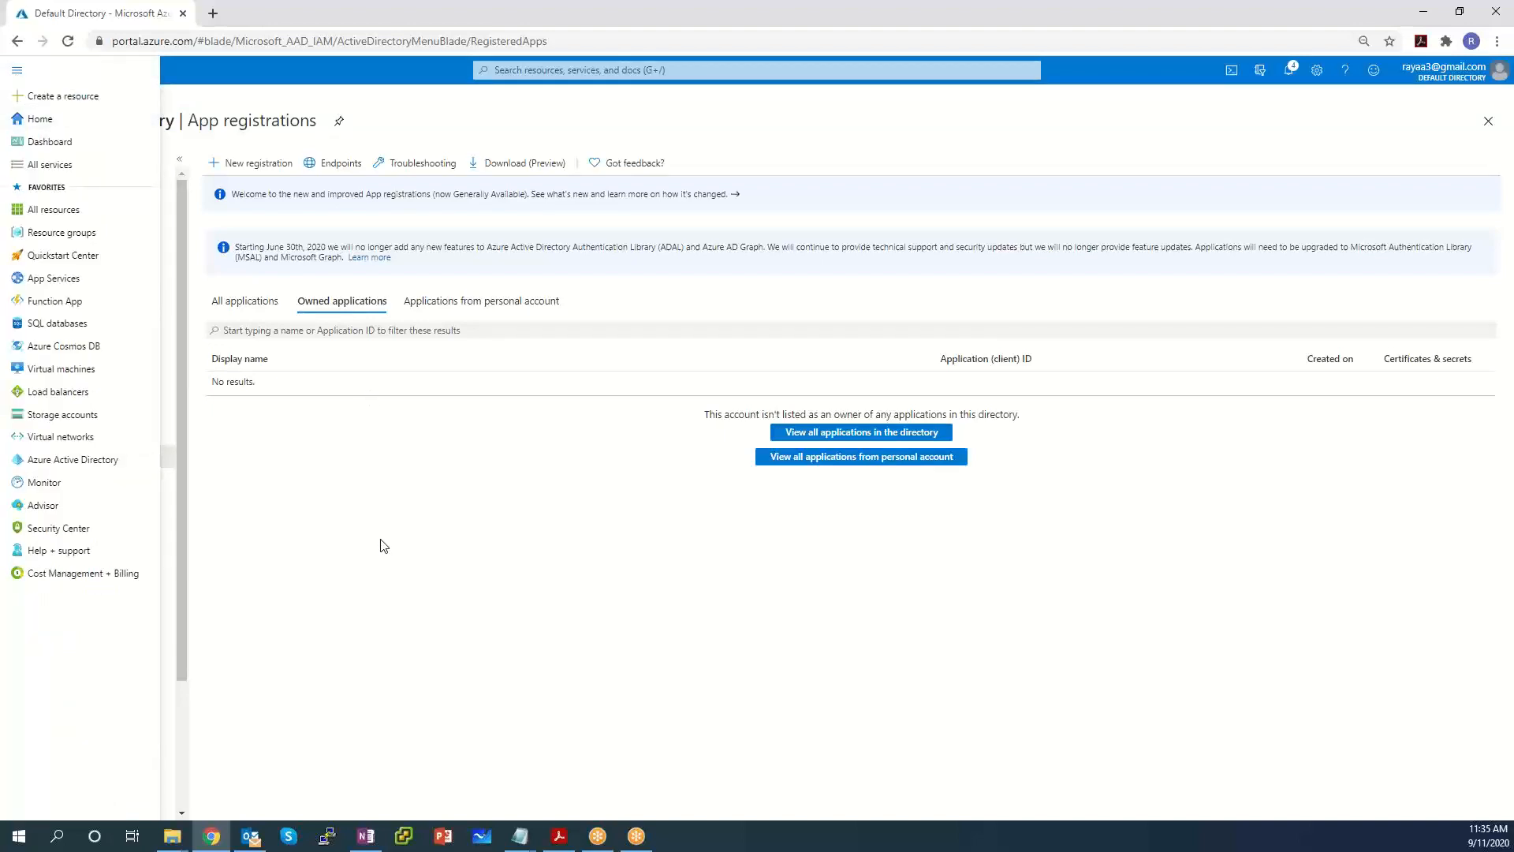
{"action": "left_click", "coordinate": [40, 119]}
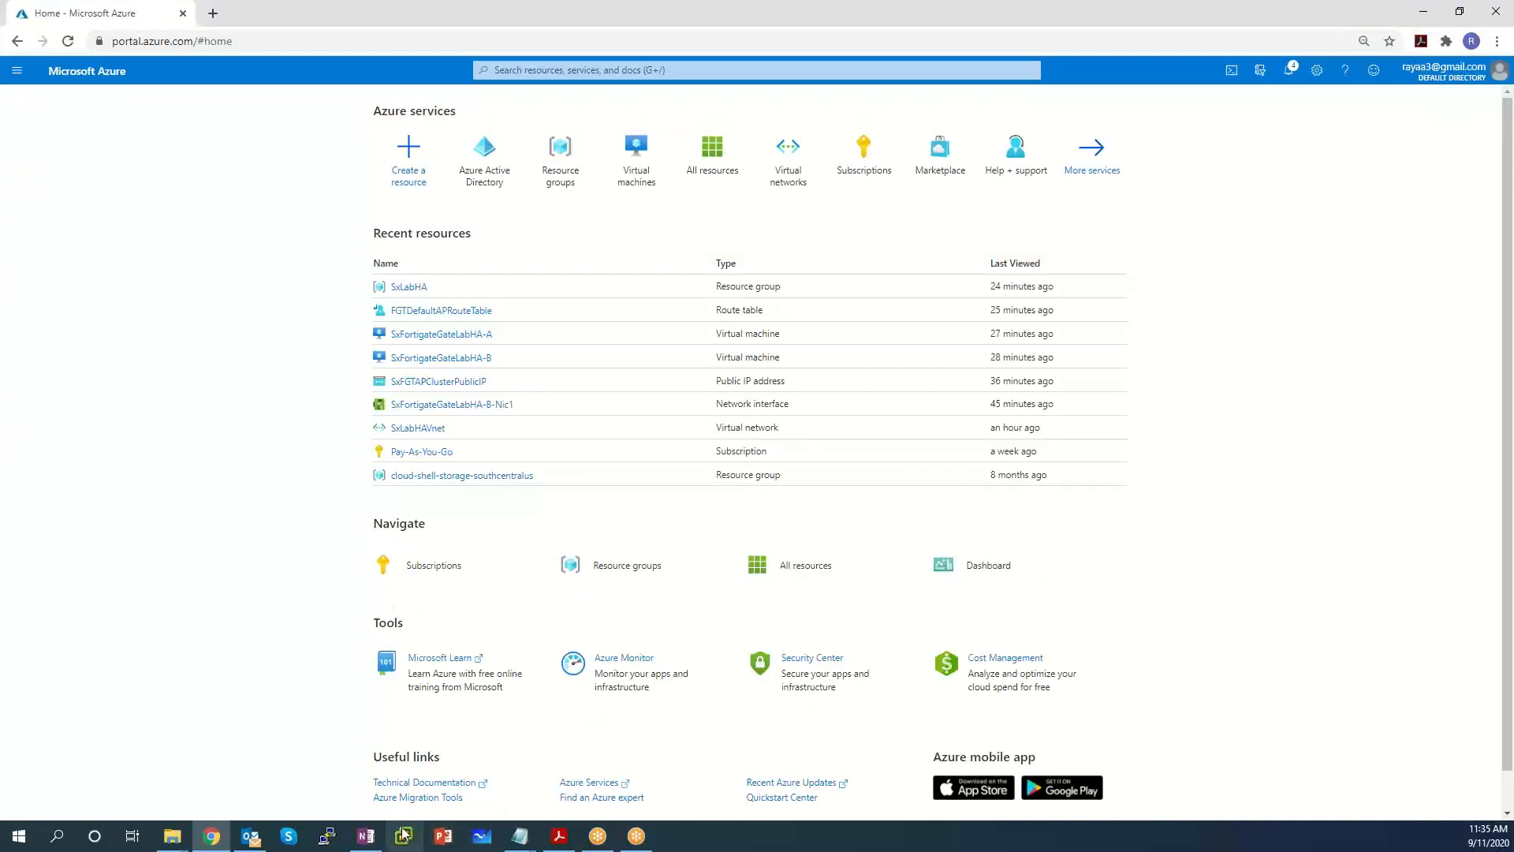
{"action": "left_click", "coordinate": [561, 841]}
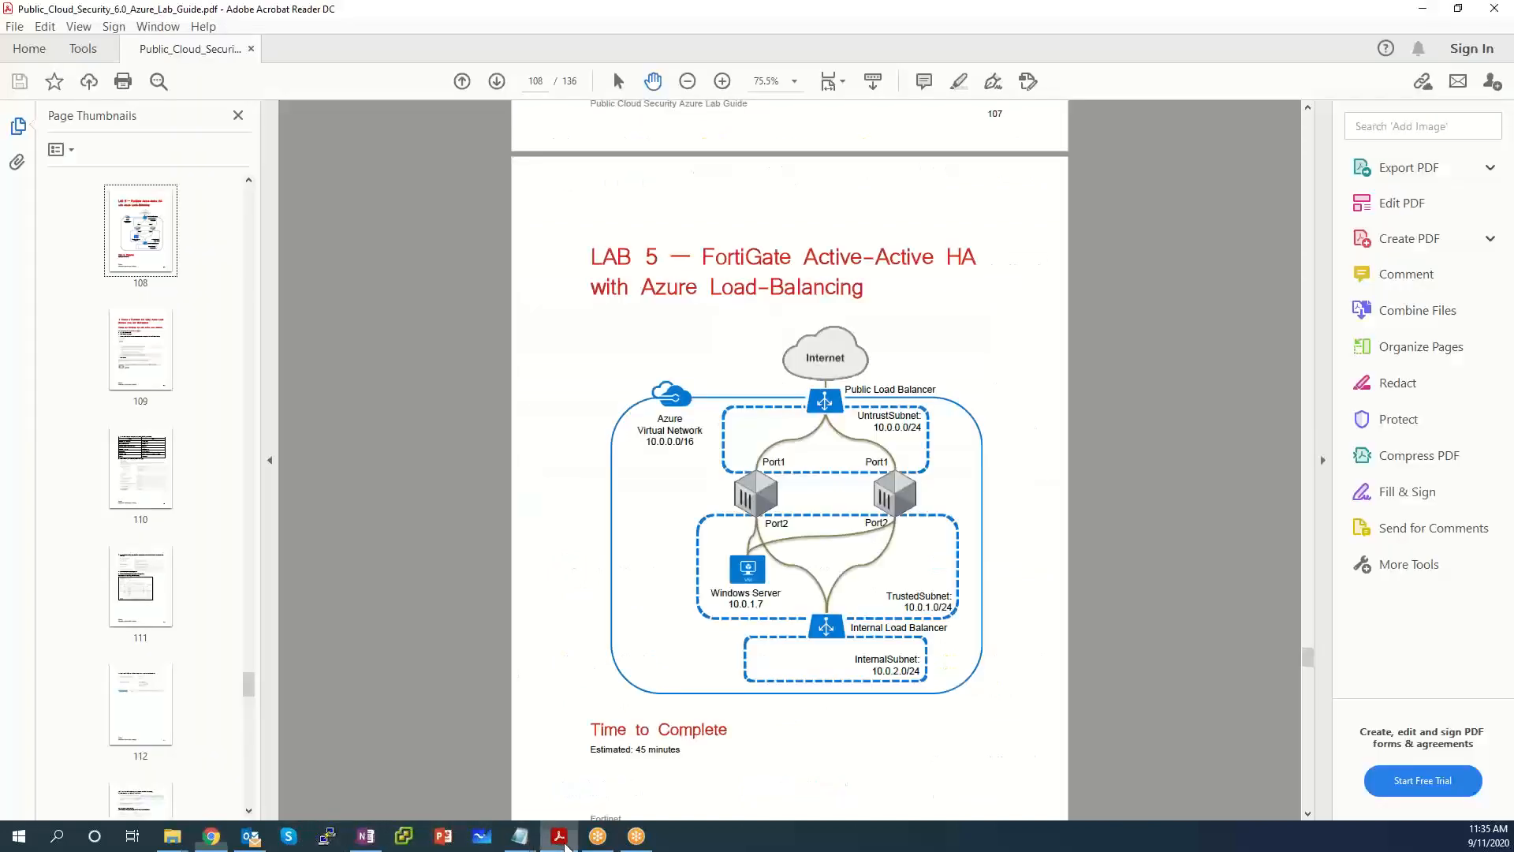
{"action": "key", "text": "super+Left"}
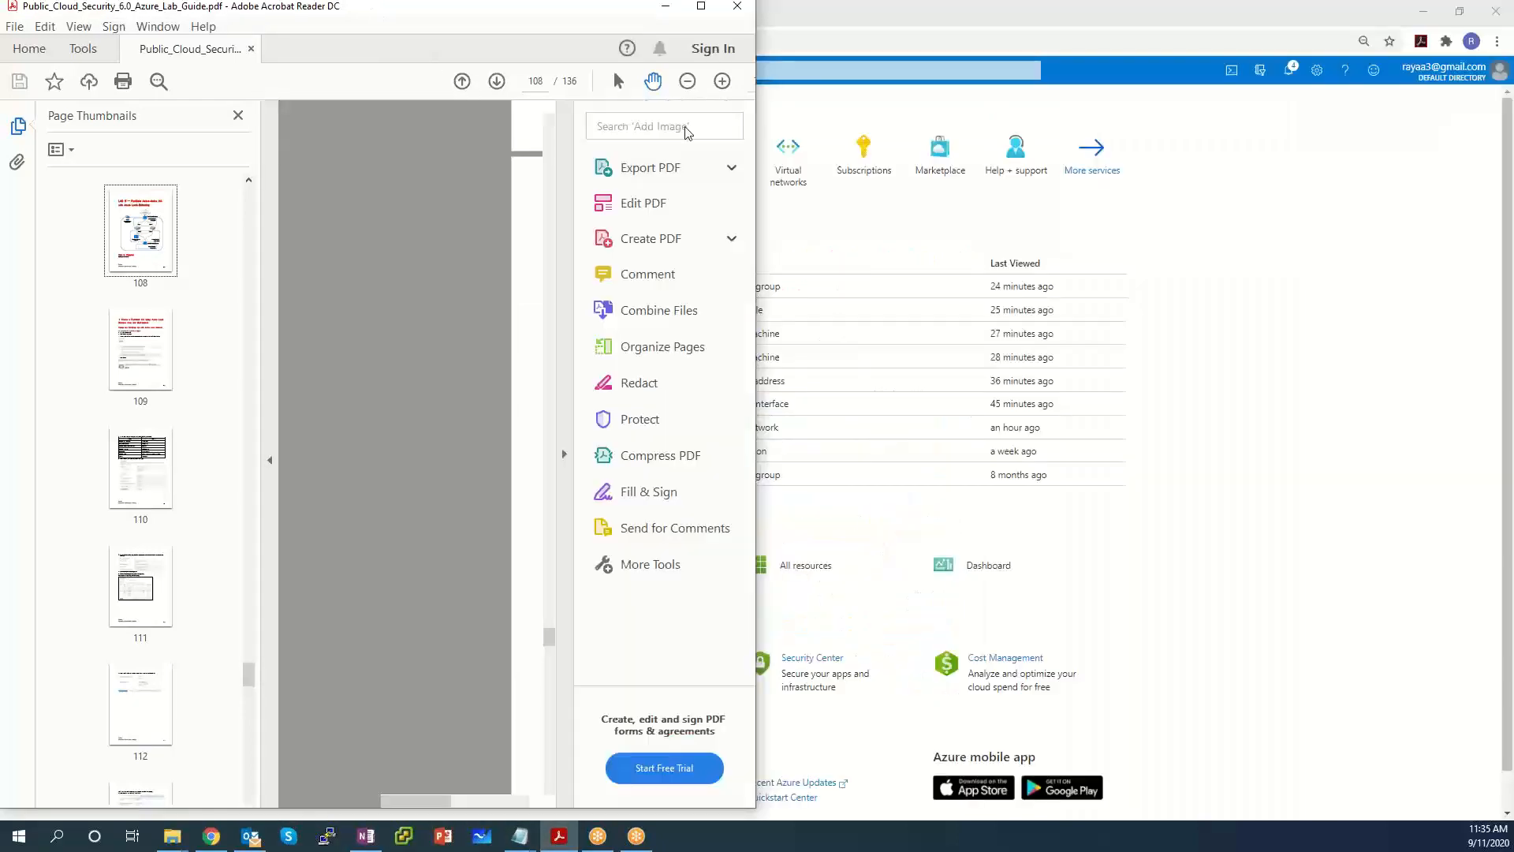
{"action": "key", "text": "super+Down"}
{"action": "key", "text": "super+Down"}
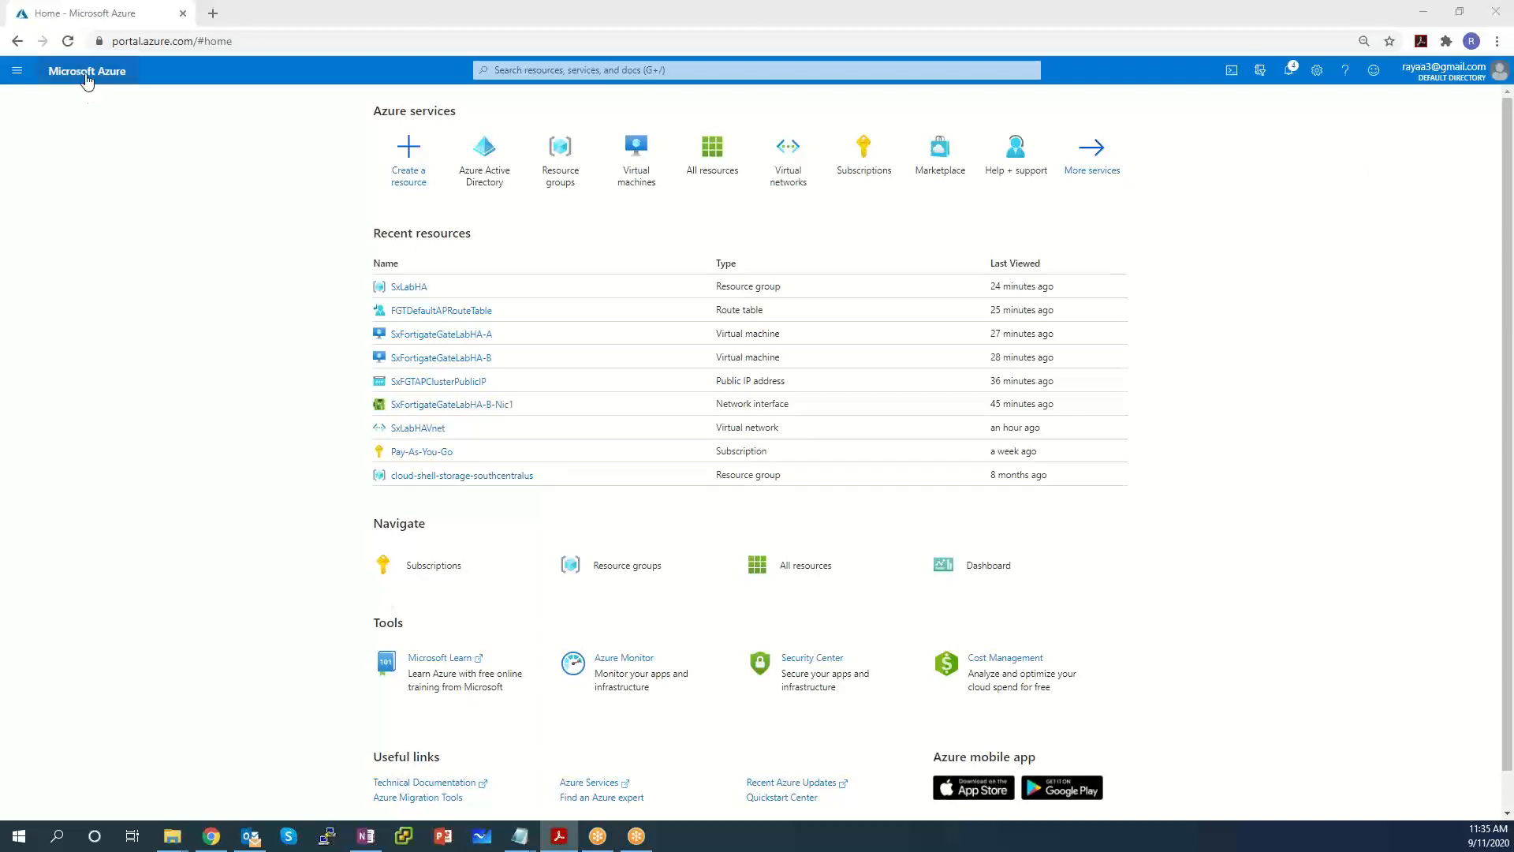
Search the Azure Marketplace for 'Fortigate' from Create a resource.
{"action": "left_click", "coordinate": [408, 158]}
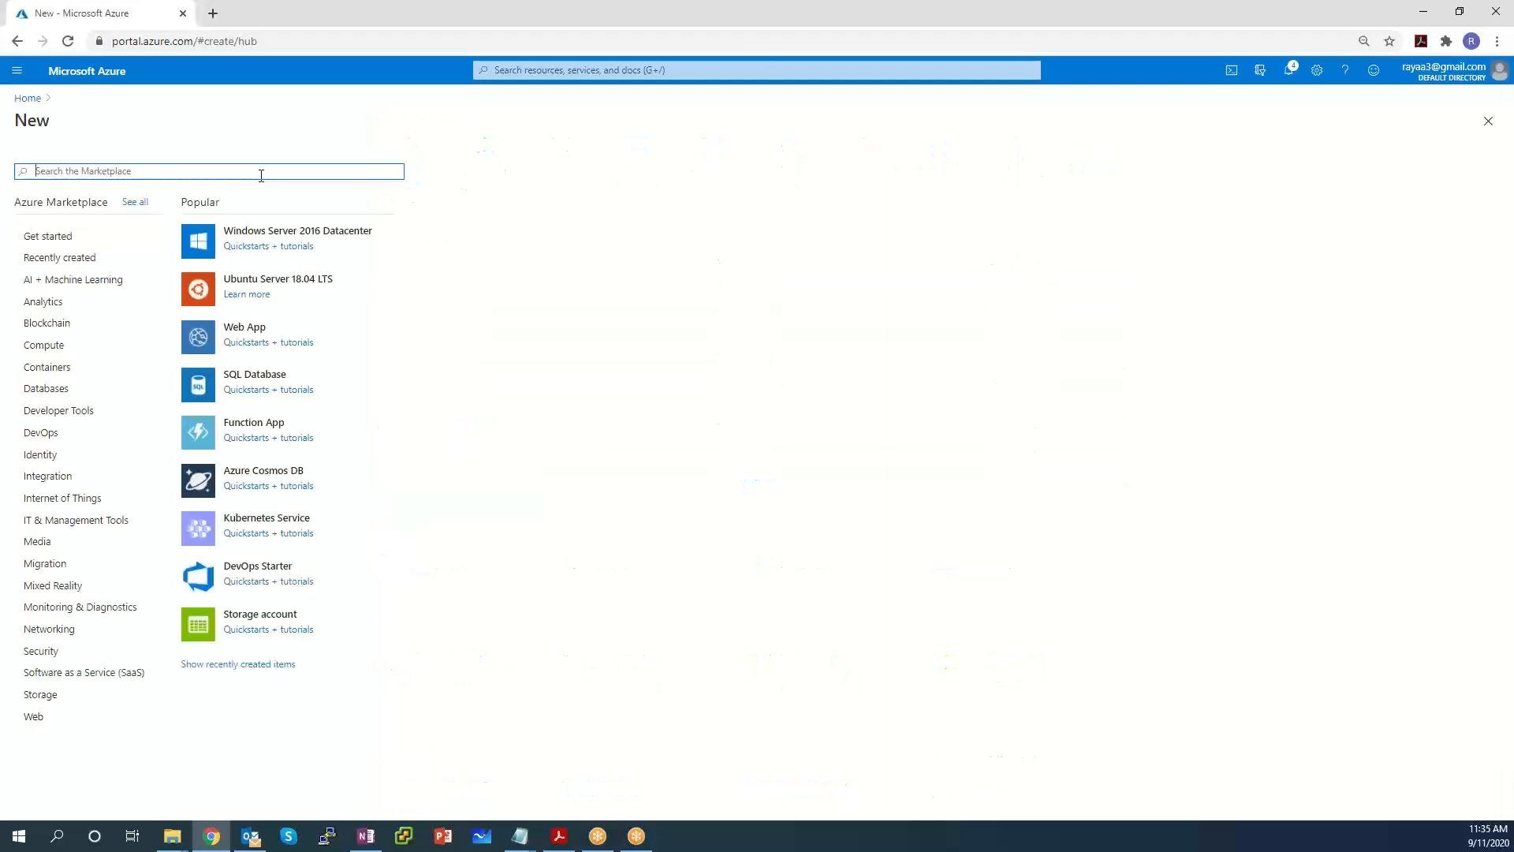
{"action": "type", "text": "Fortigate"}
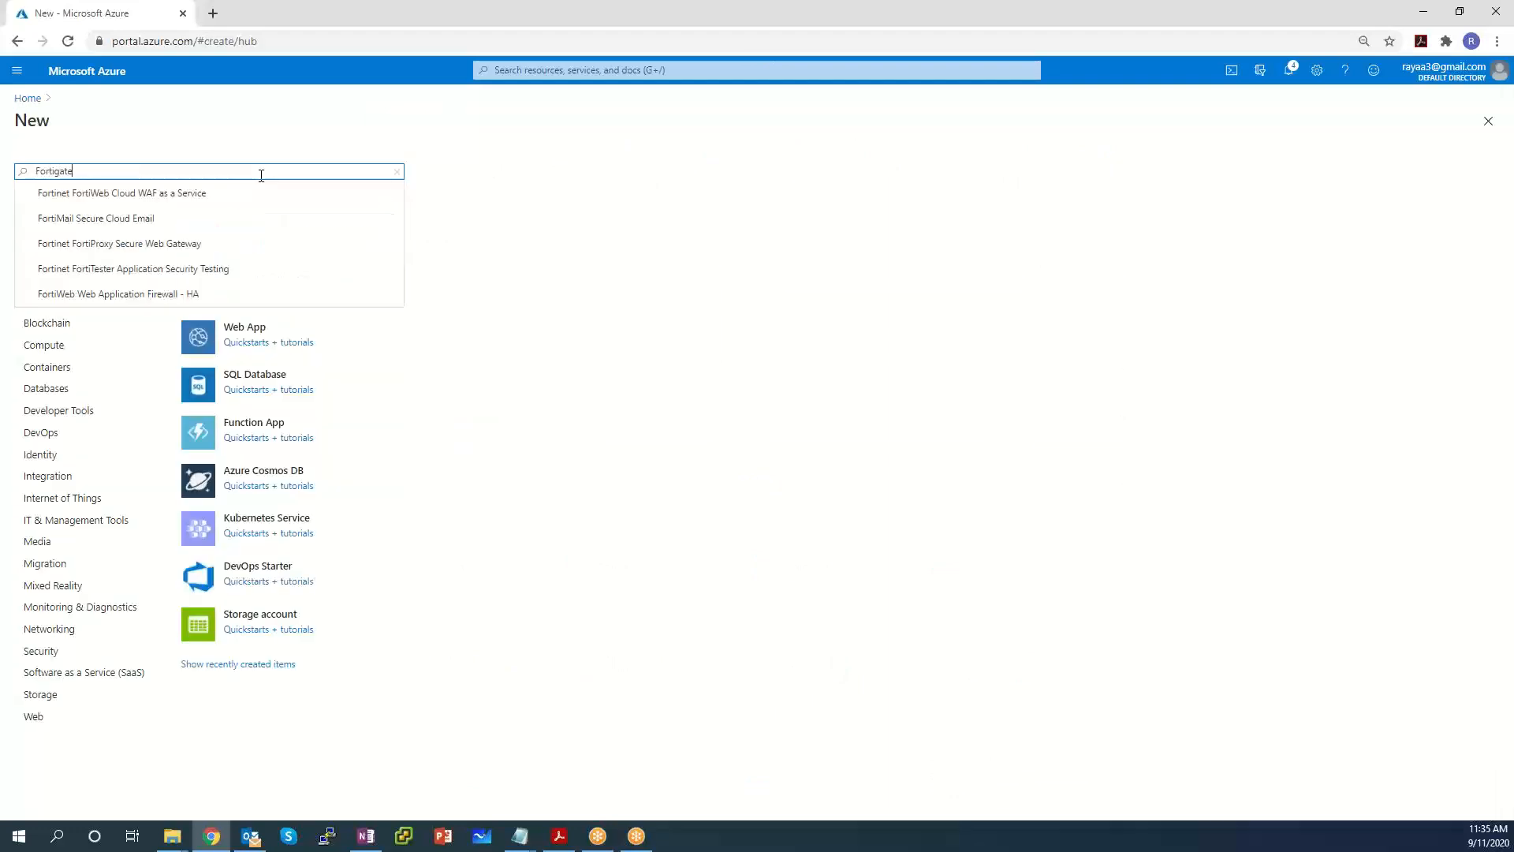
{"action": "key", "text": "Return"}
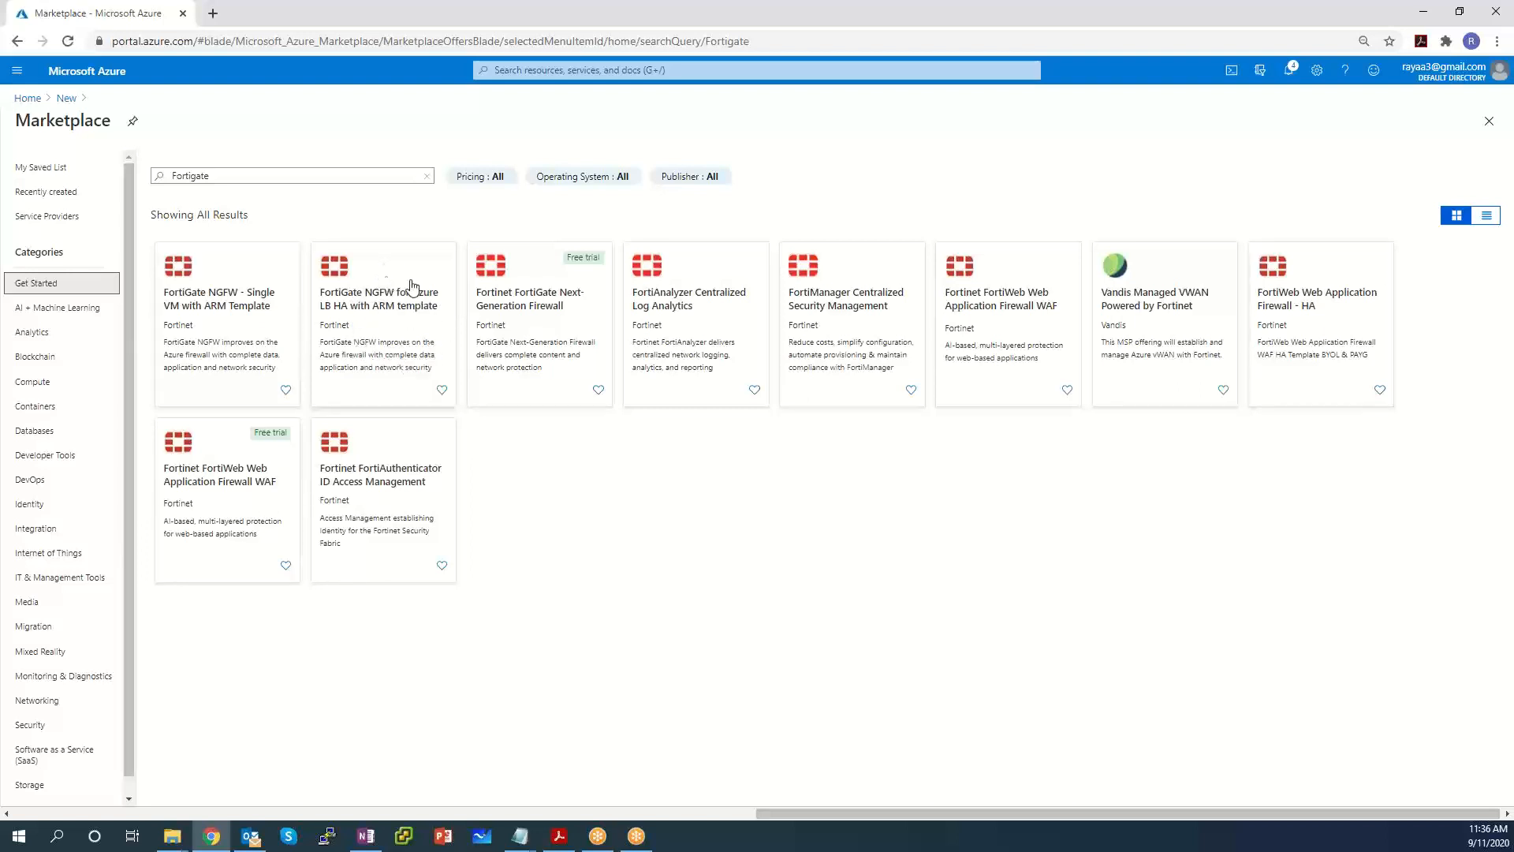
Open the FortiGate NGFW for Azure LB HA with ARM template offer and start its Create form.
{"action": "left_click", "coordinate": [342, 316]}
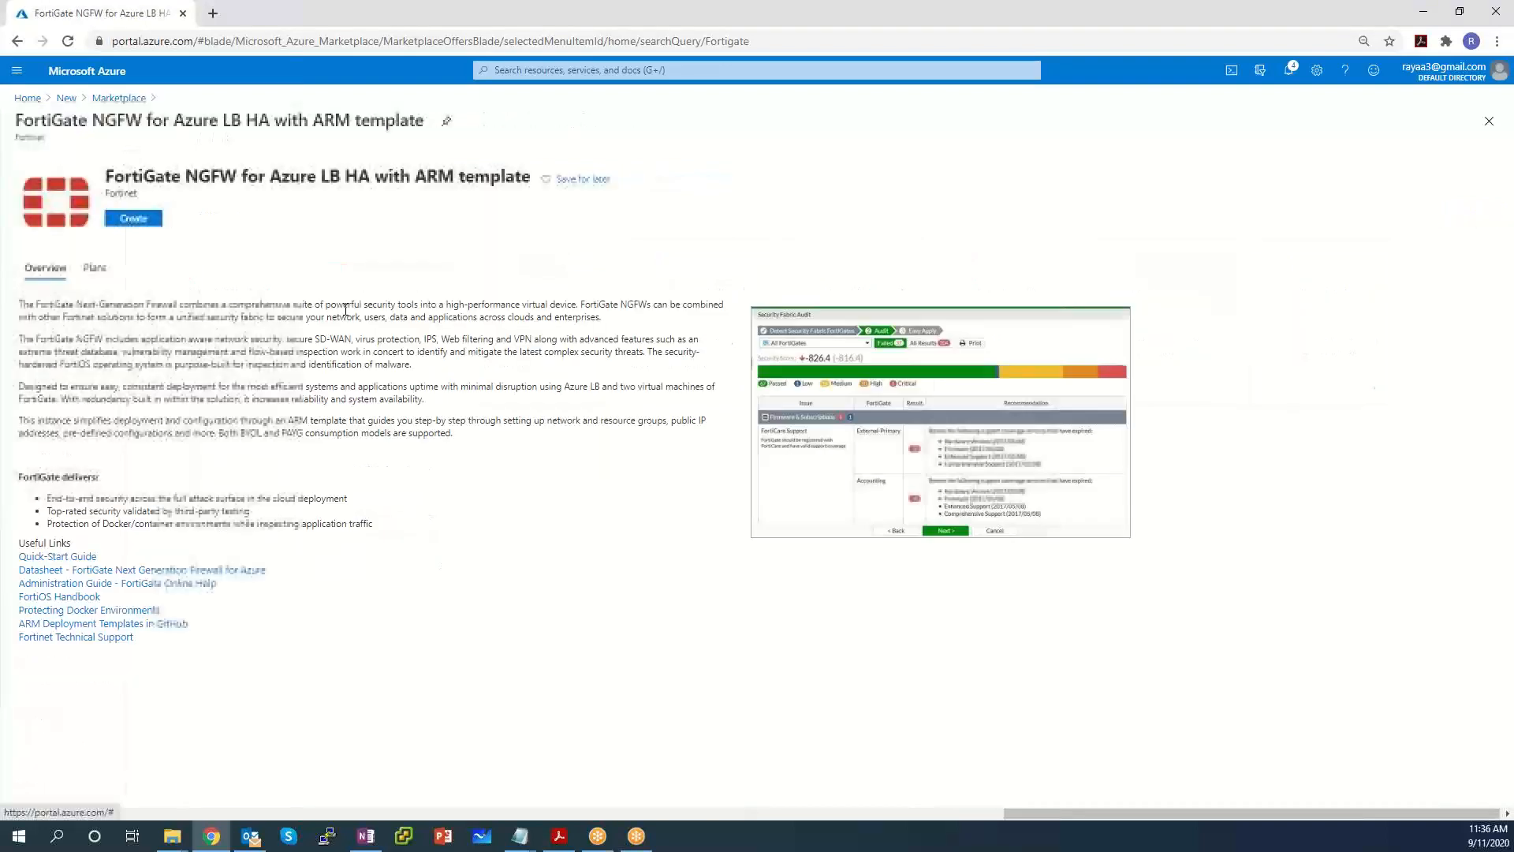
{"action": "left_click", "coordinate": [136, 219]}
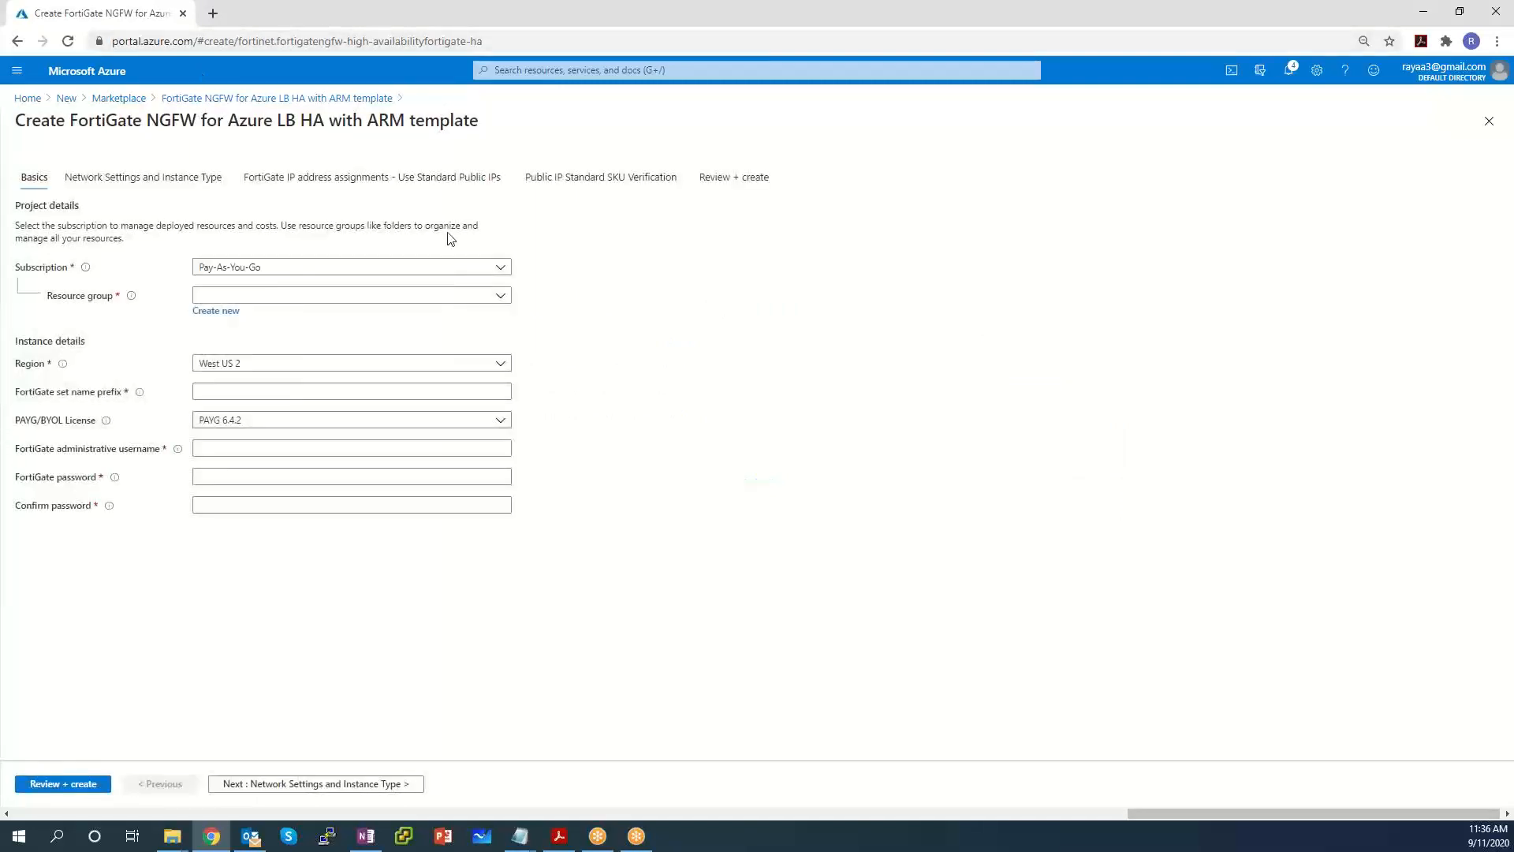
Create new resource group SxLabLB, choose the Central US region, and enter the SxFGLabLB prefix.
{"action": "left_click", "coordinate": [215, 310]}
{"action": "type", "text": "SxLabLB"}
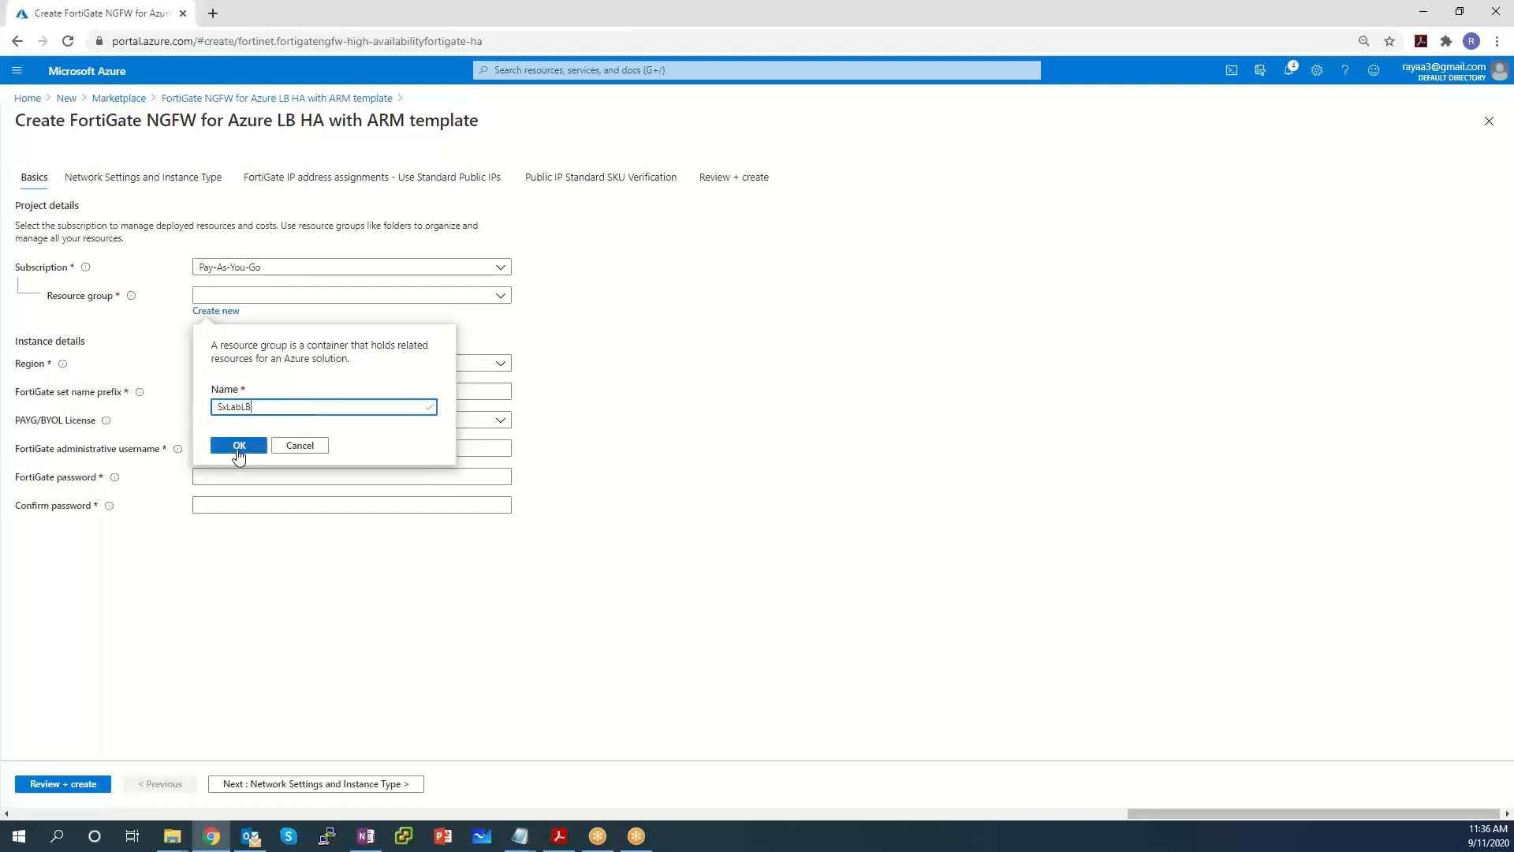
{"action": "left_click", "coordinate": [239, 446]}
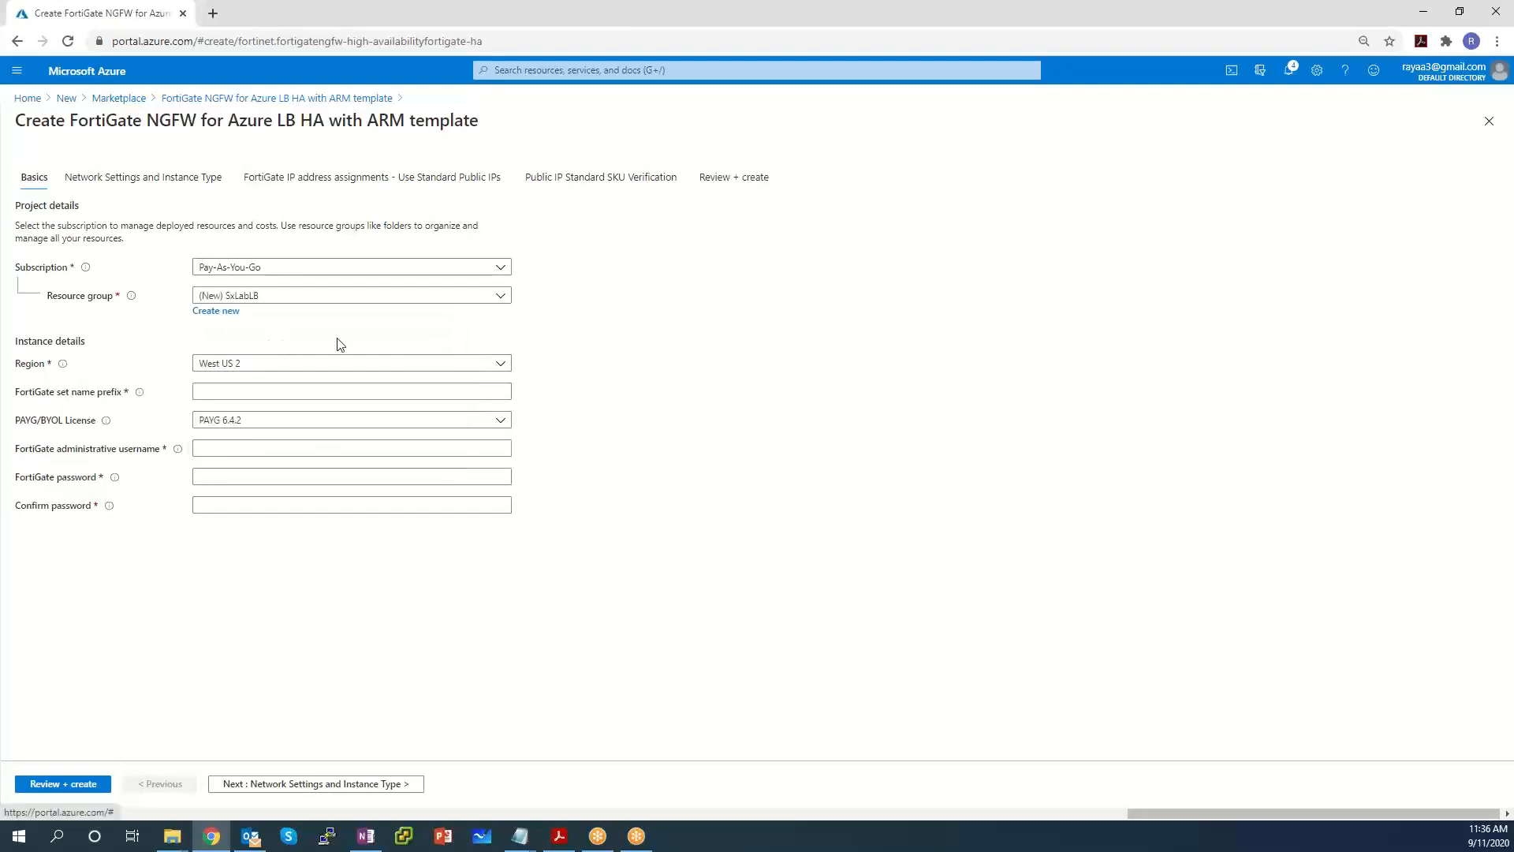
{"action": "left_click", "coordinate": [278, 365]}
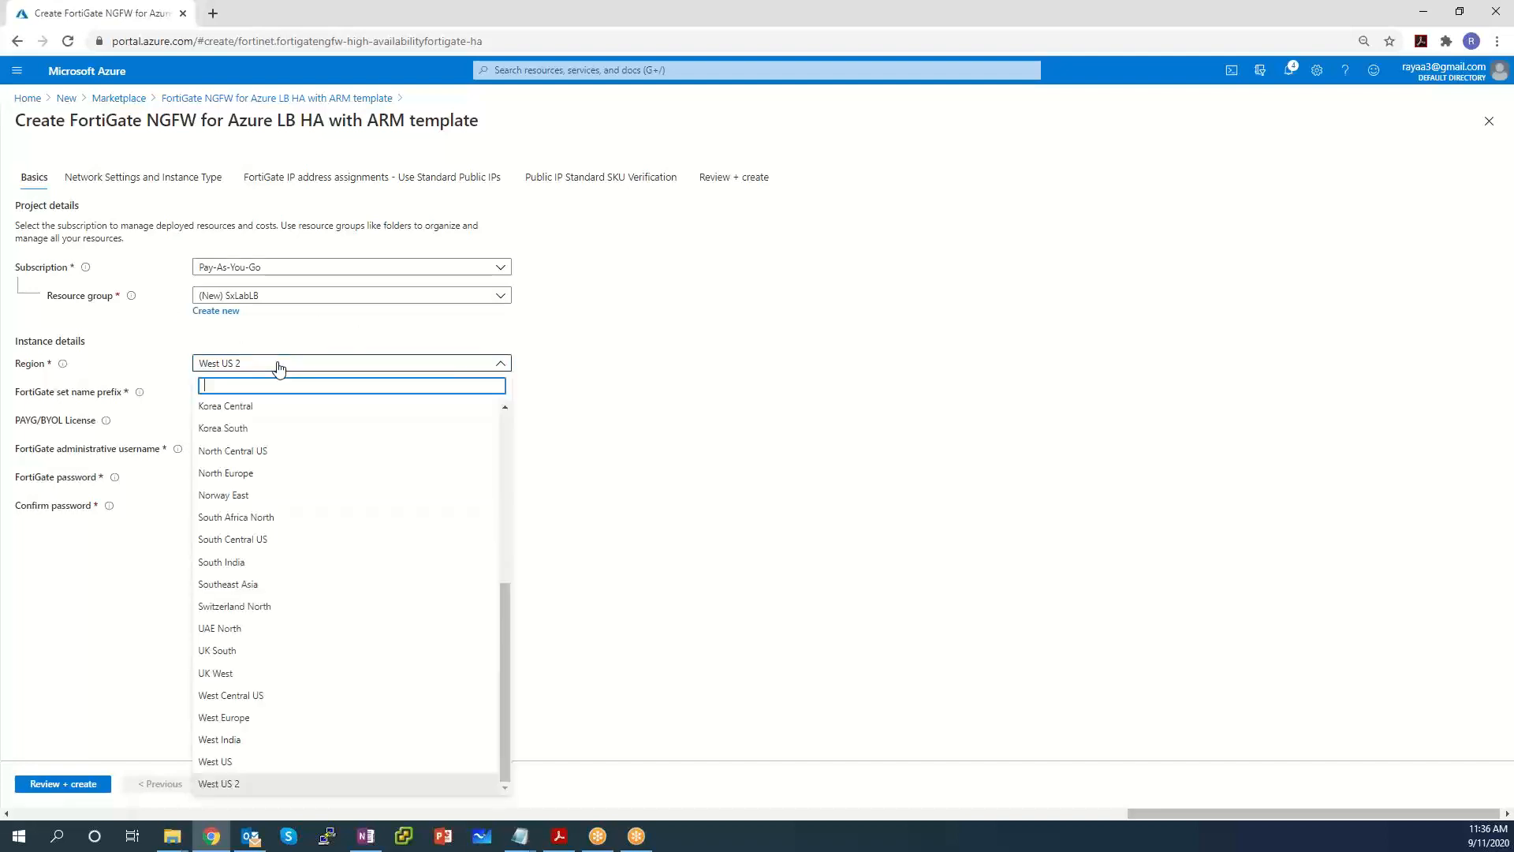
{"action": "type", "text": "Central"}
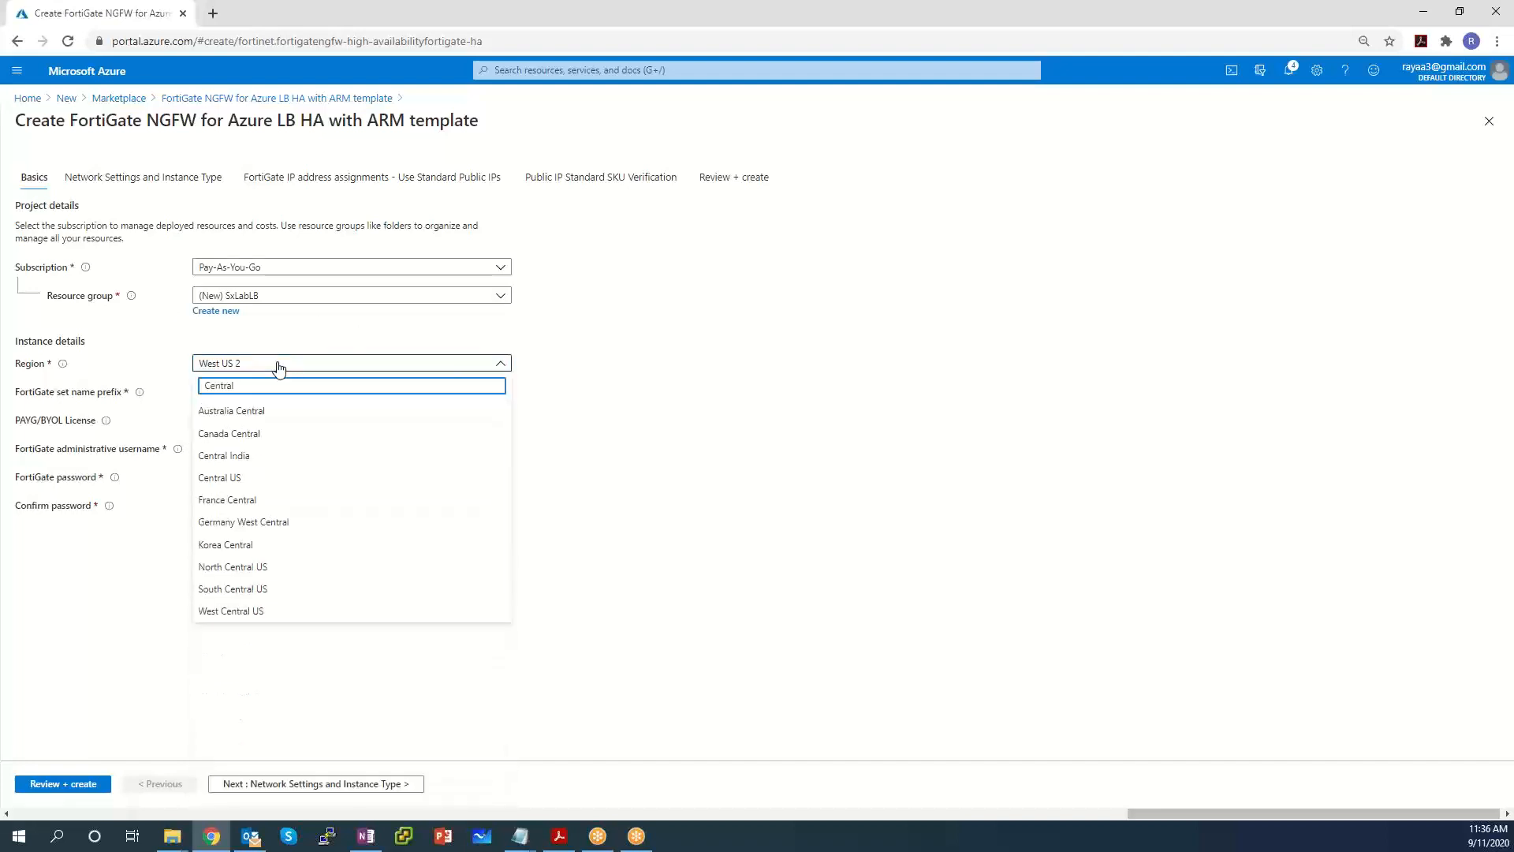
{"action": "left_click", "coordinate": [263, 478]}
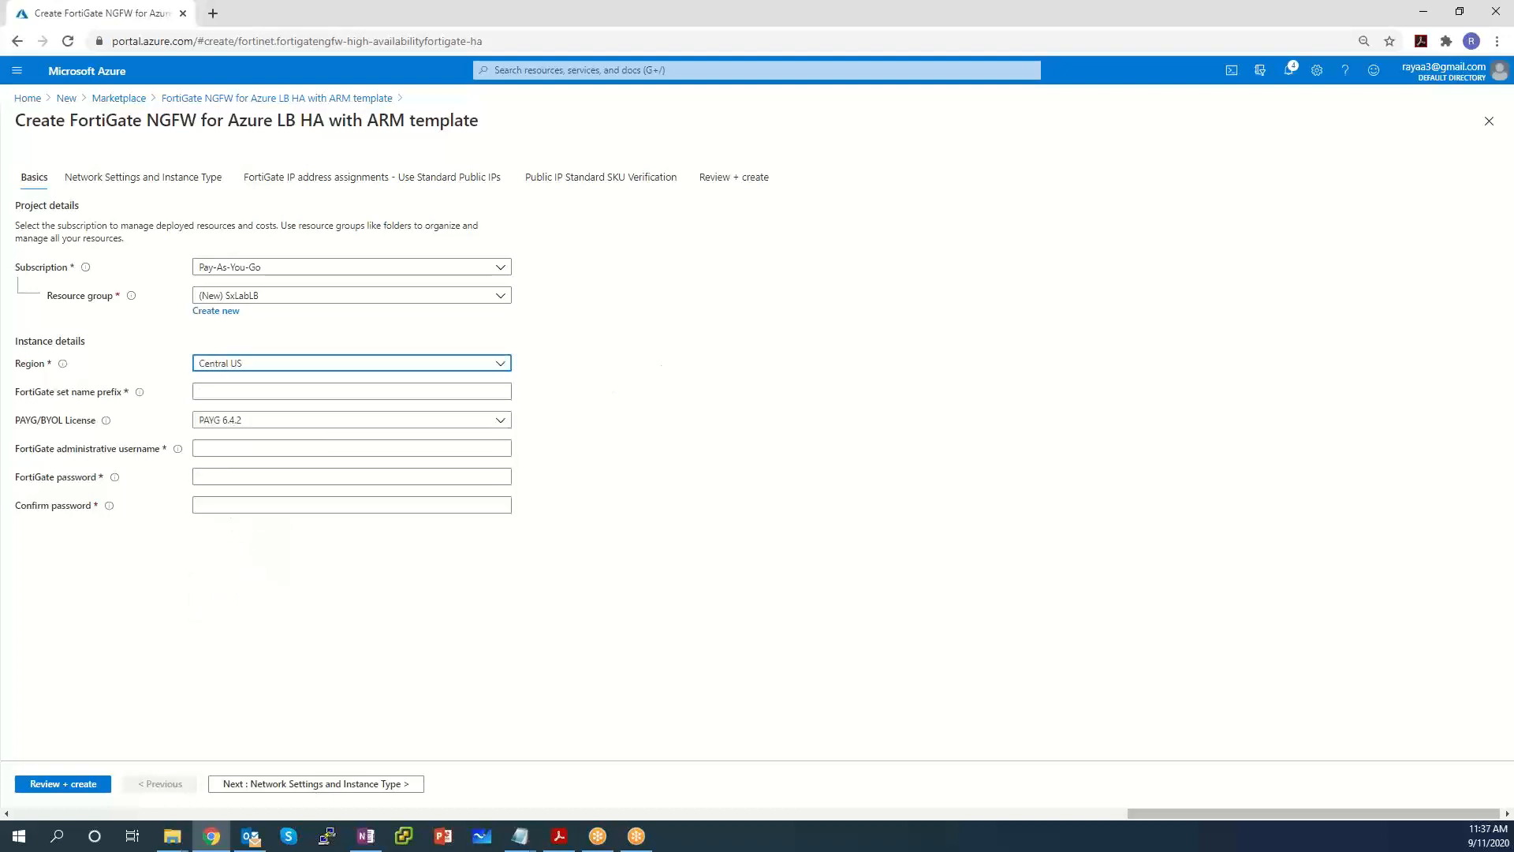
{"action": "left_click", "coordinate": [265, 392]}
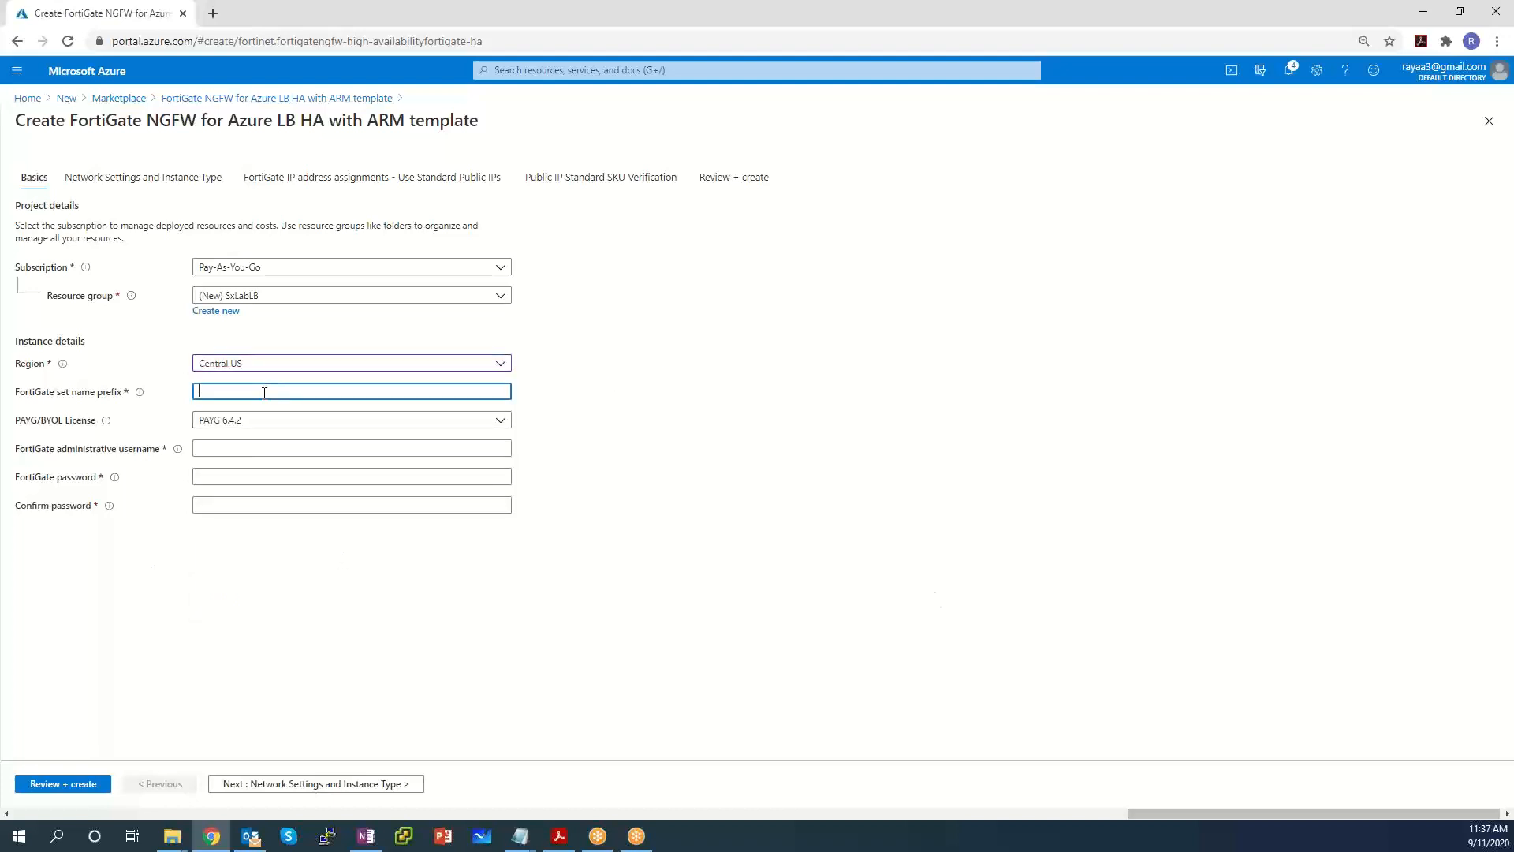
{"action": "type", "text": "SxFGLabLB"}
Choose the PAYG 6.2.4 license, enter the admin username and matching passwords, and continue.
{"action": "left_click", "coordinate": [394, 428]}
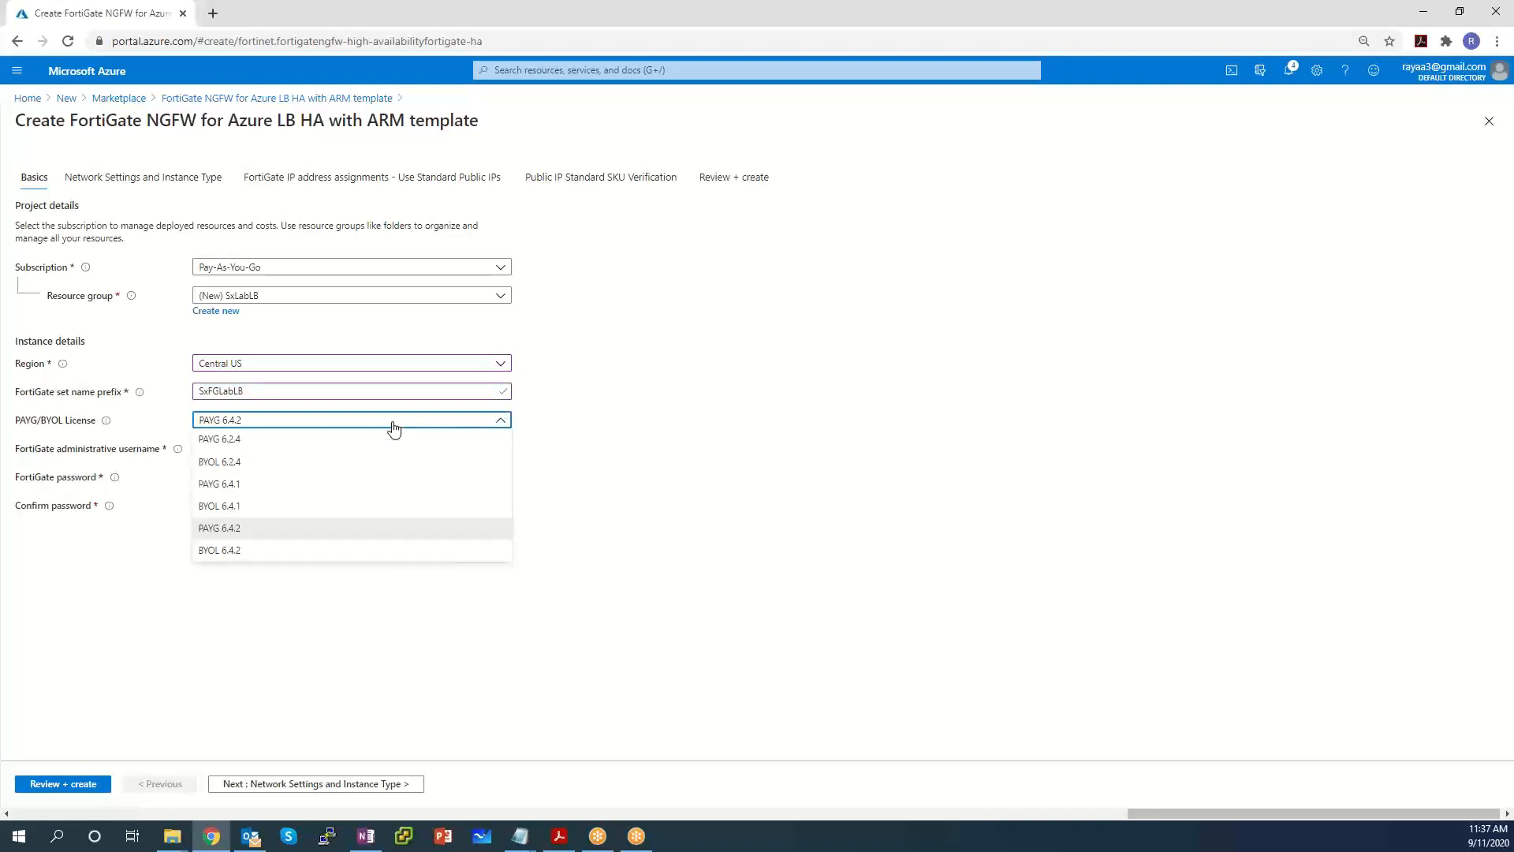
{"action": "left_click", "coordinate": [255, 443]}
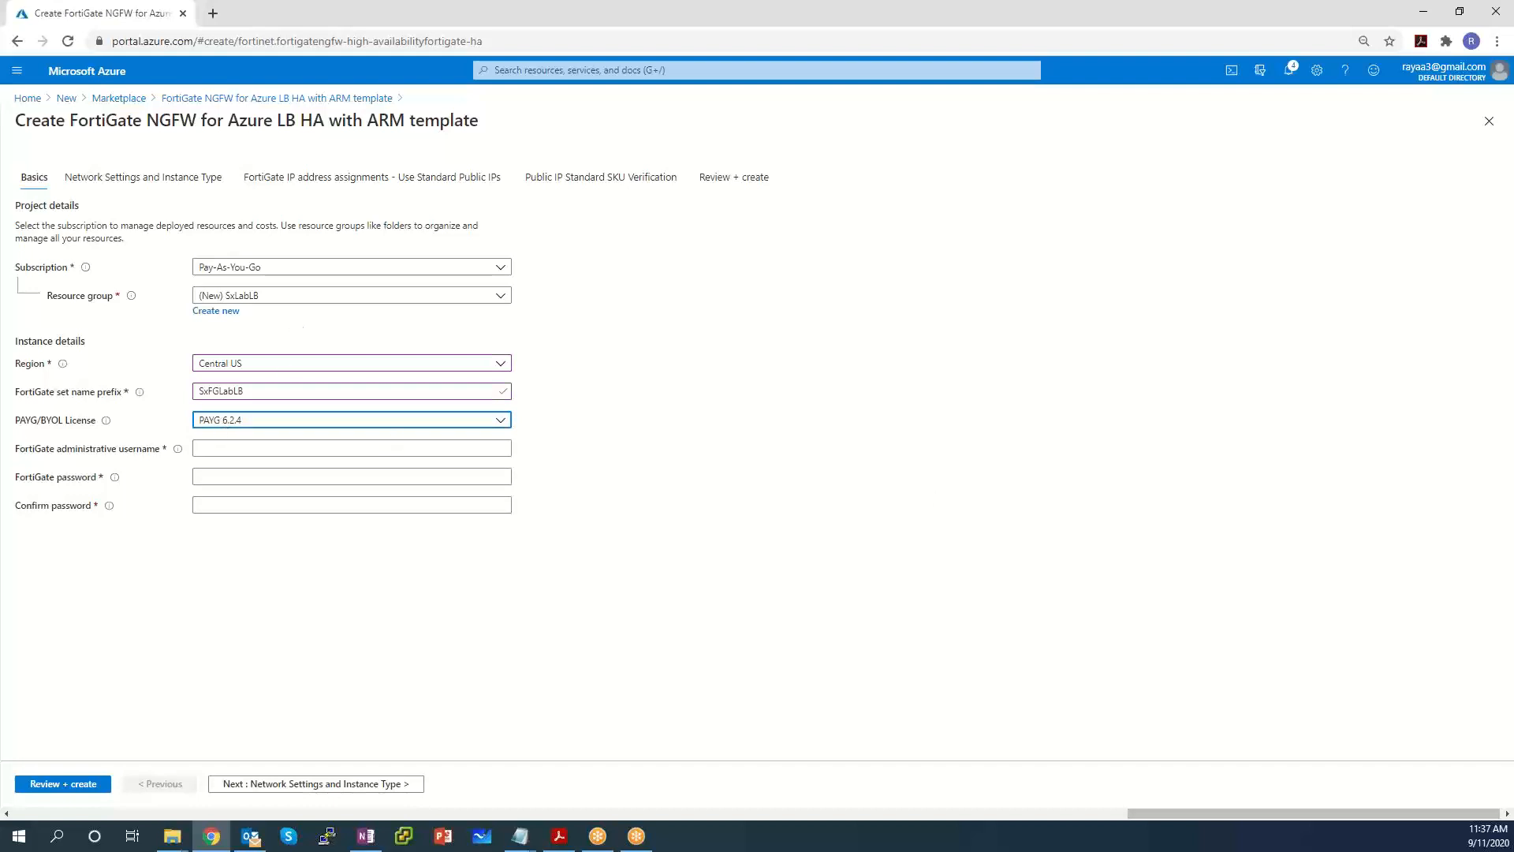
{"action": "left_click", "coordinate": [235, 447]}
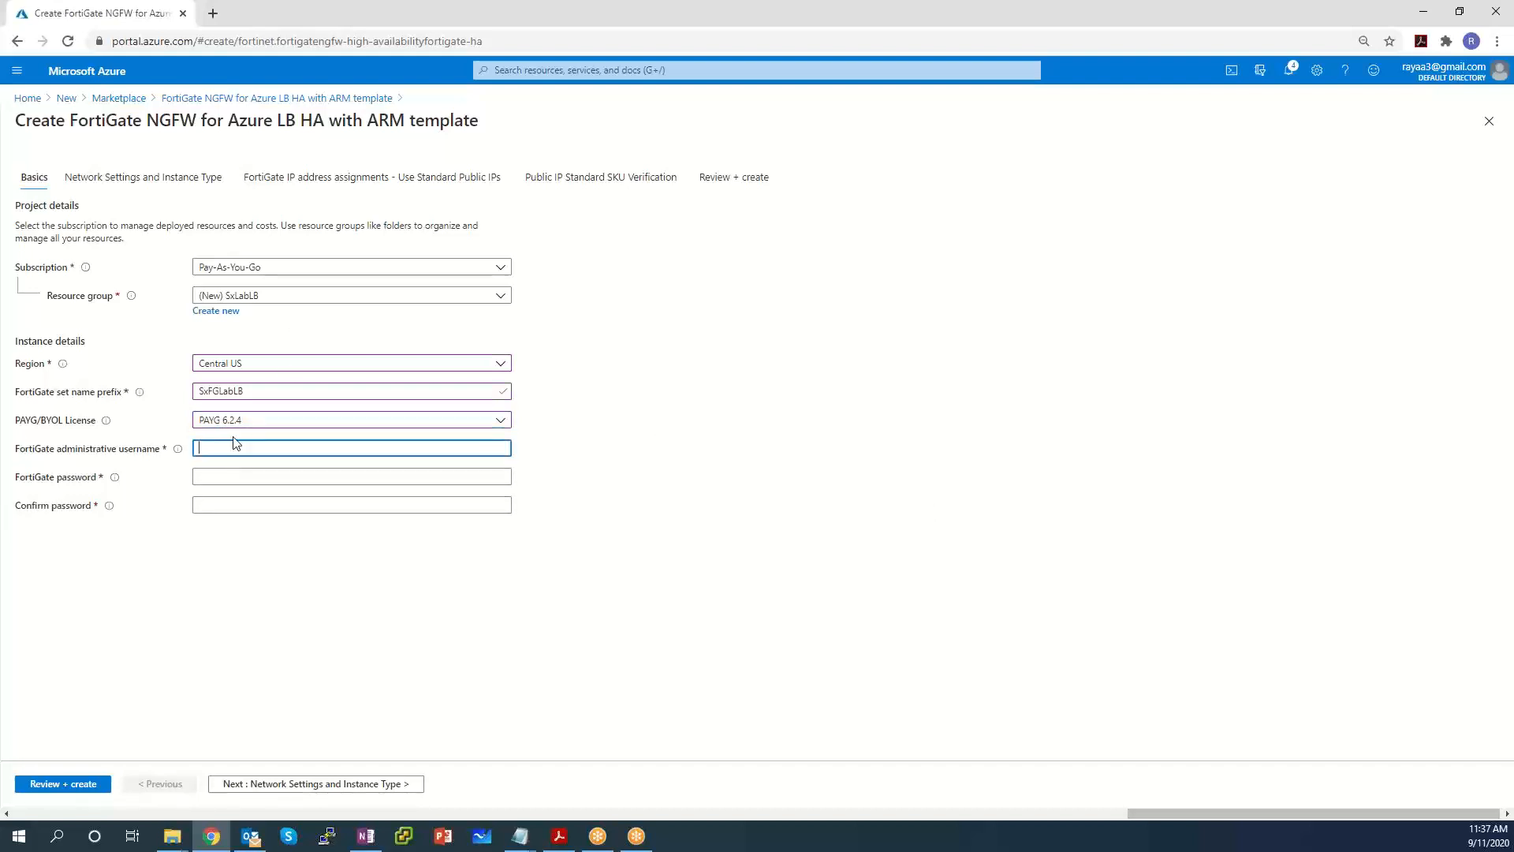
{"action": "type", "text": "fortiadm"}
{"action": "key", "text": "Tab"}
{"action": "type", "text": "•"}
{"action": "key", "text": "Tab"}
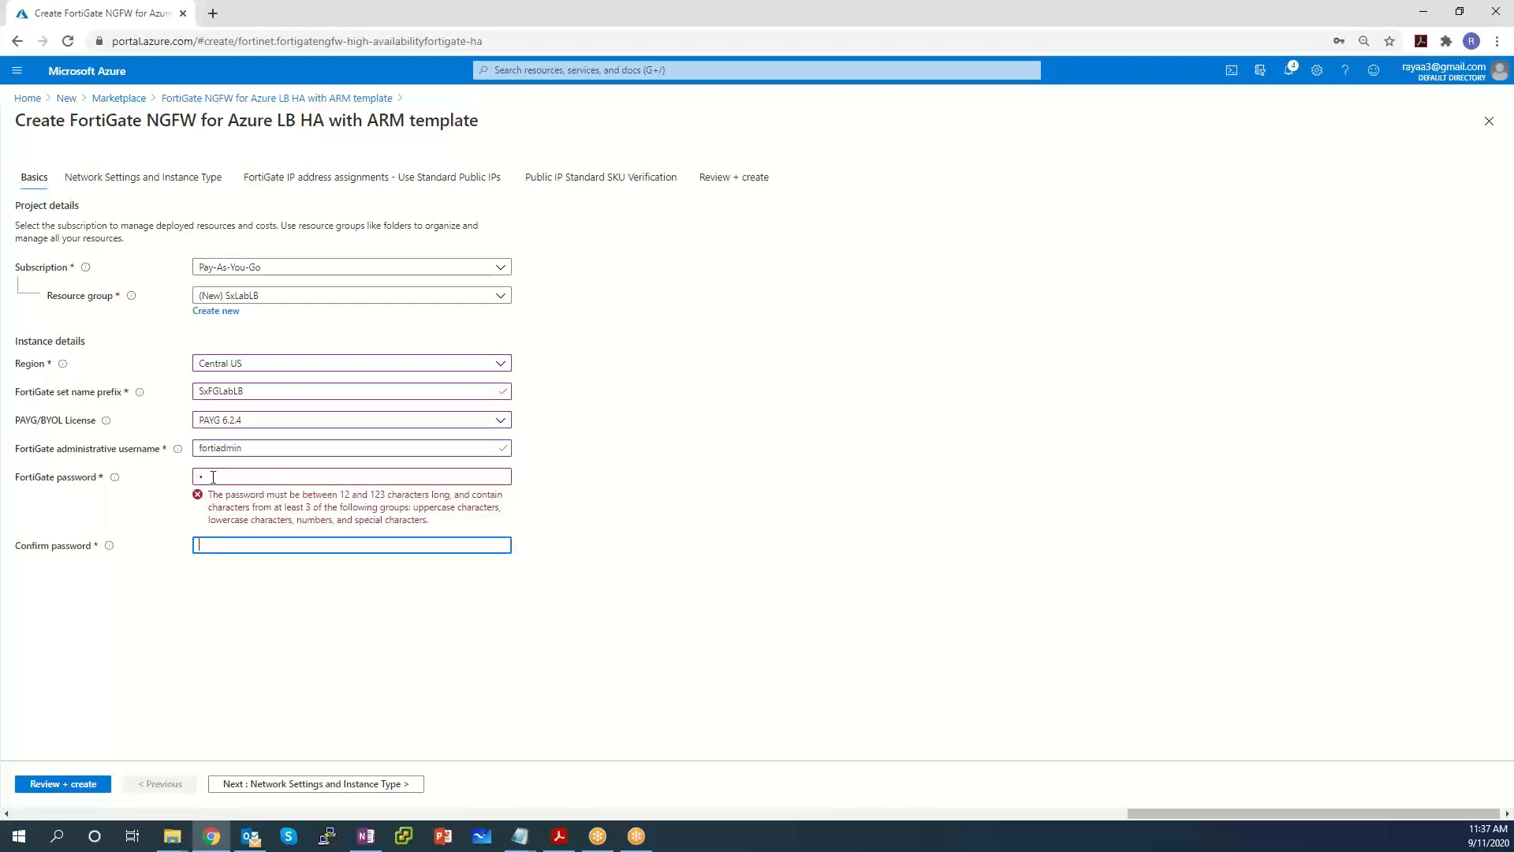
{"action": "key", "text": "shift+Tab"}
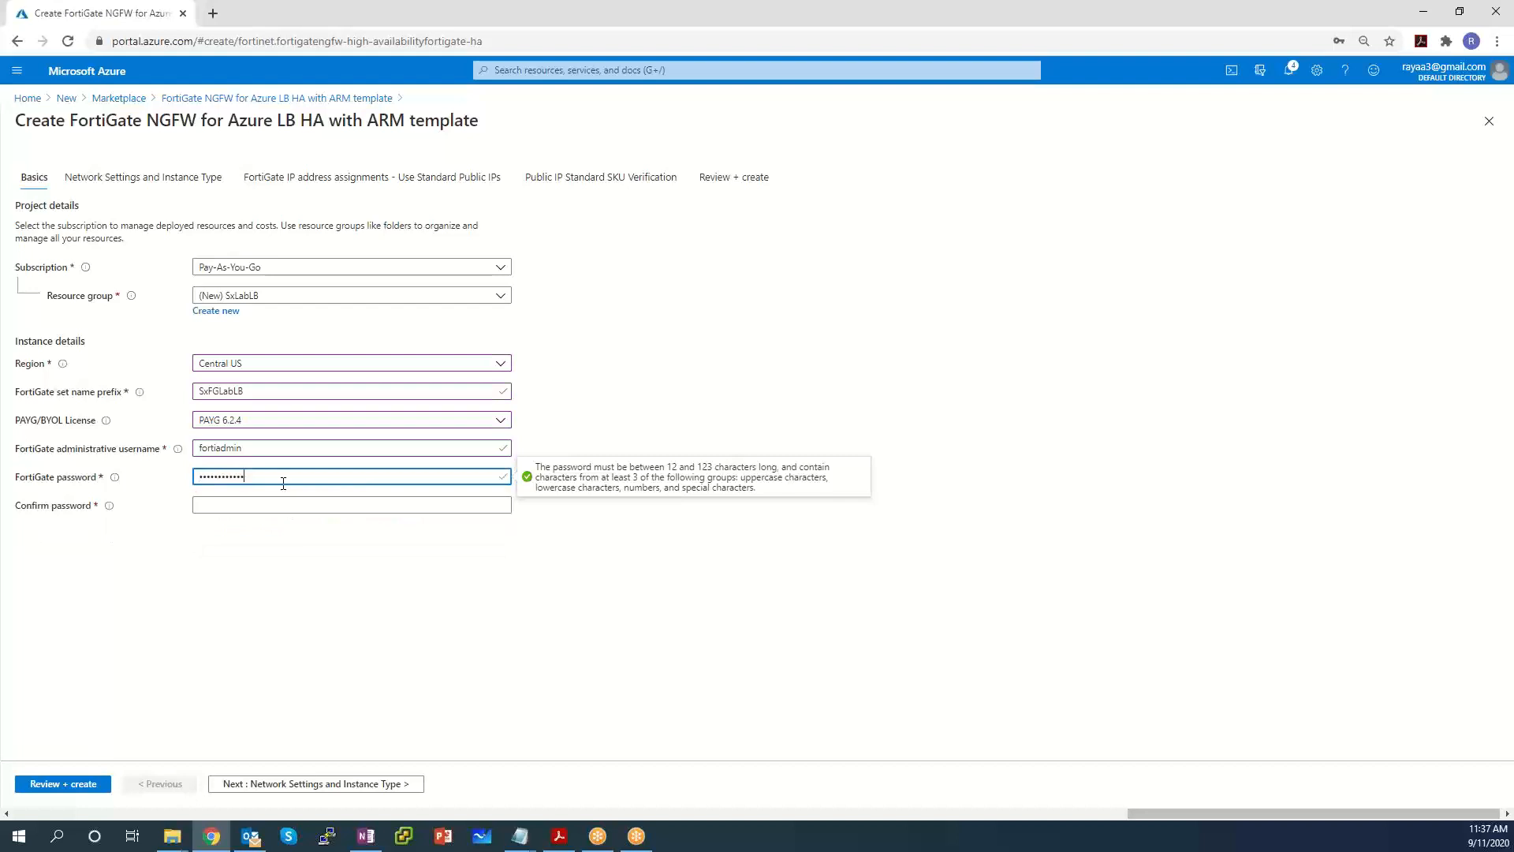
{"action": "key", "text": "Tab"}
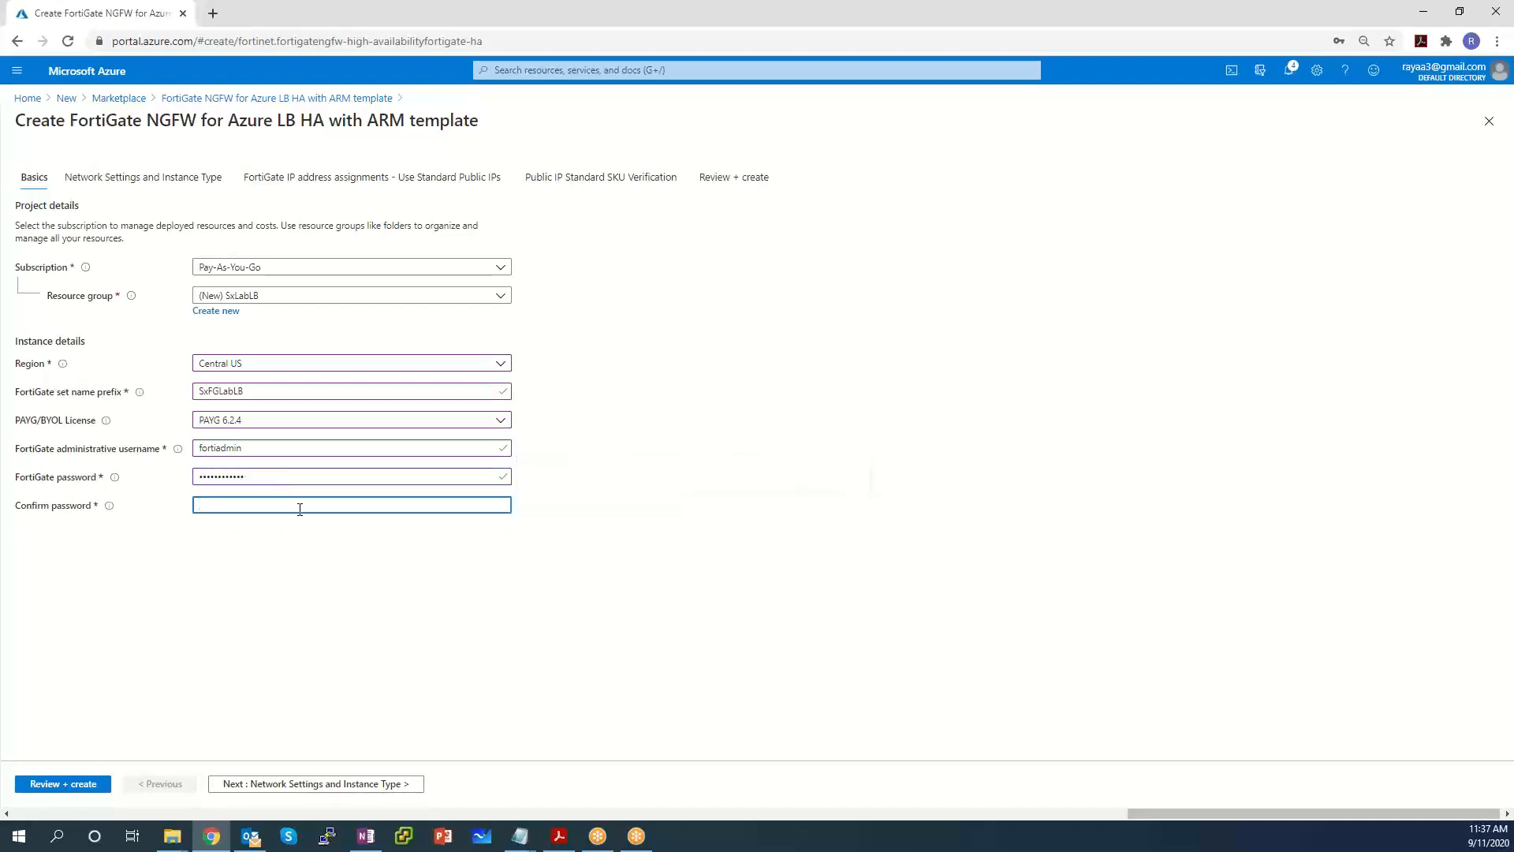
{"action": "type", "text": "P"}
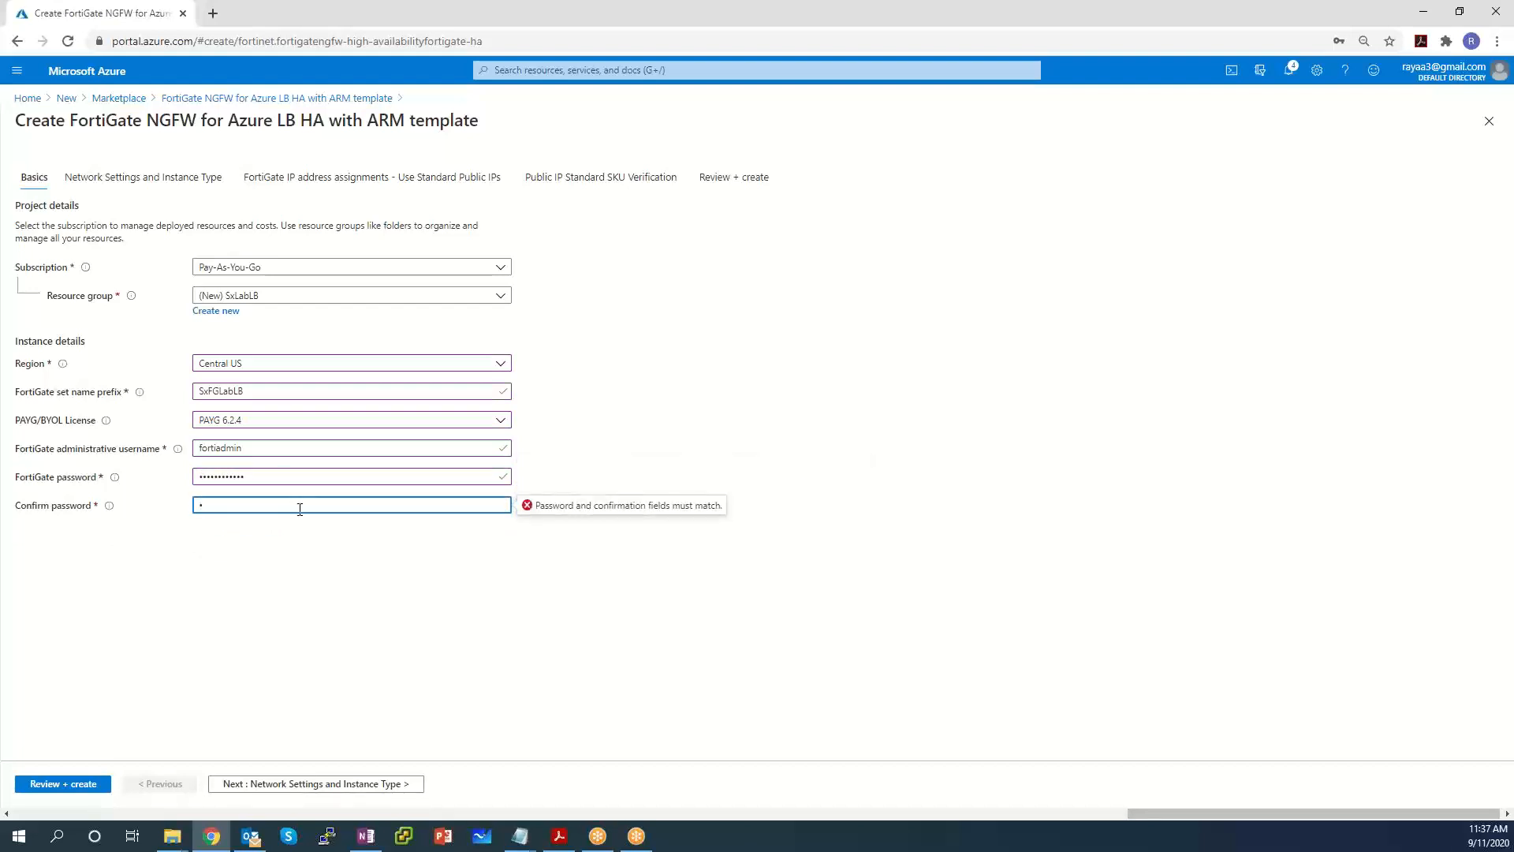
{"action": "type", "text": "asswo"}
{"action": "left_click", "coordinate": [869, 332]}
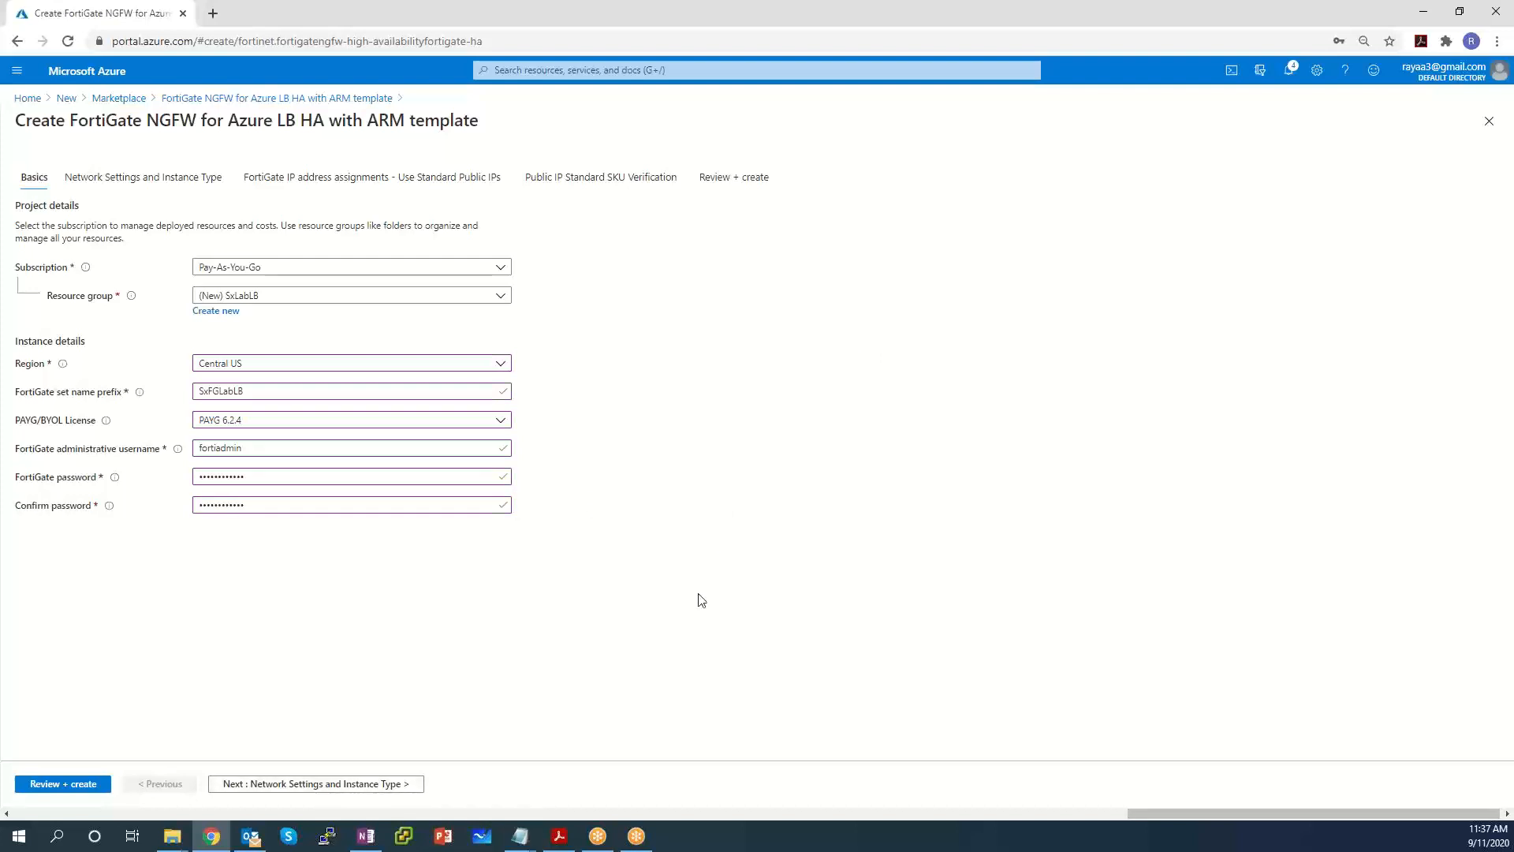
{"action": "left_click", "coordinate": [308, 784]}
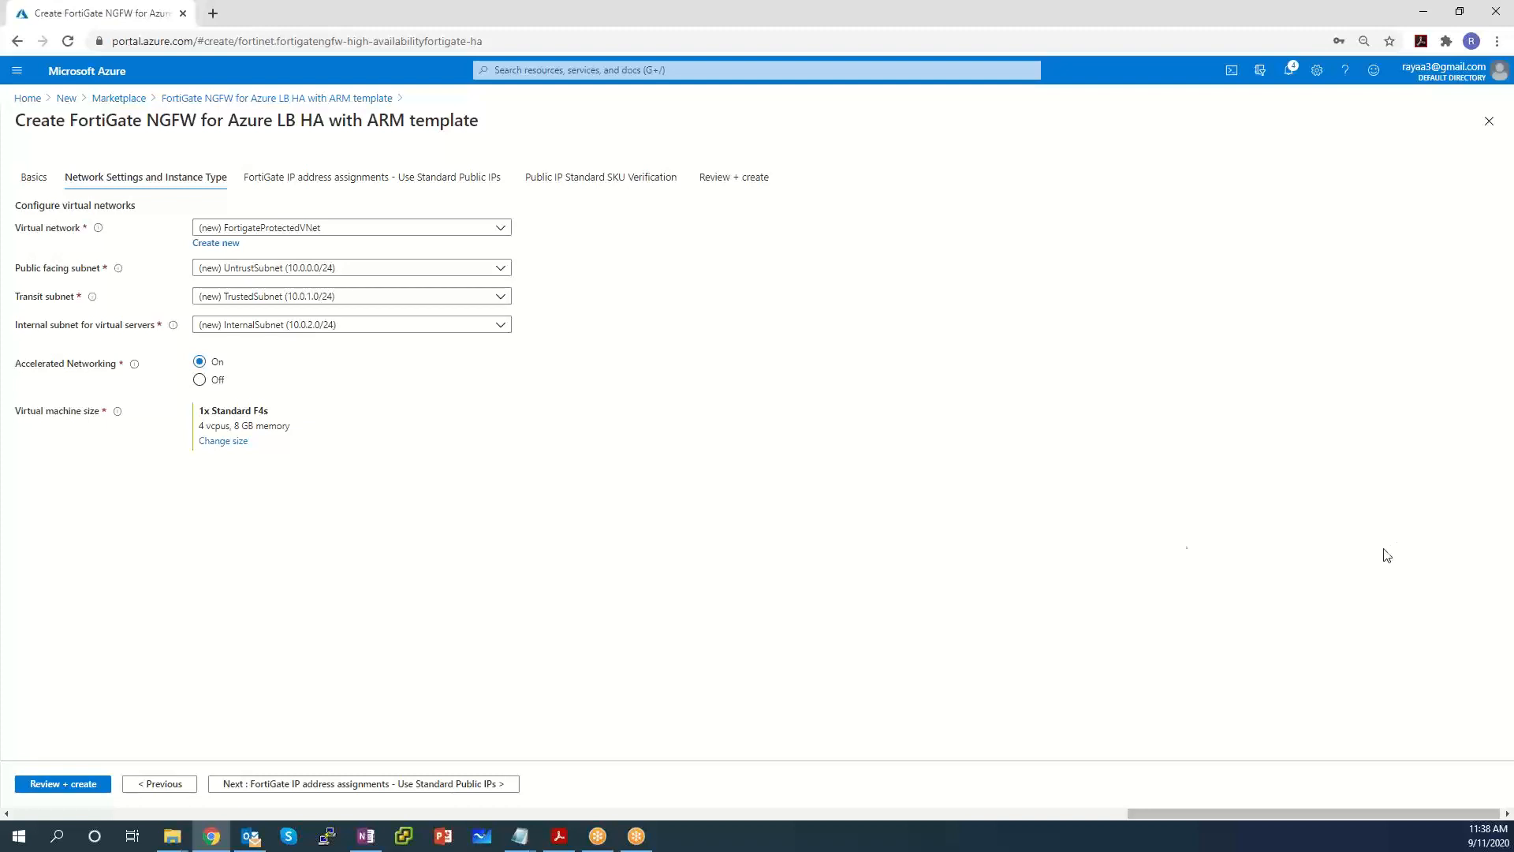
Turn off accelerated networking and choose the Standard F1s VM size (1 vCPU, 2 GB).
{"action": "left_click", "coordinate": [209, 385]}
{"action": "left_click", "coordinate": [226, 448]}
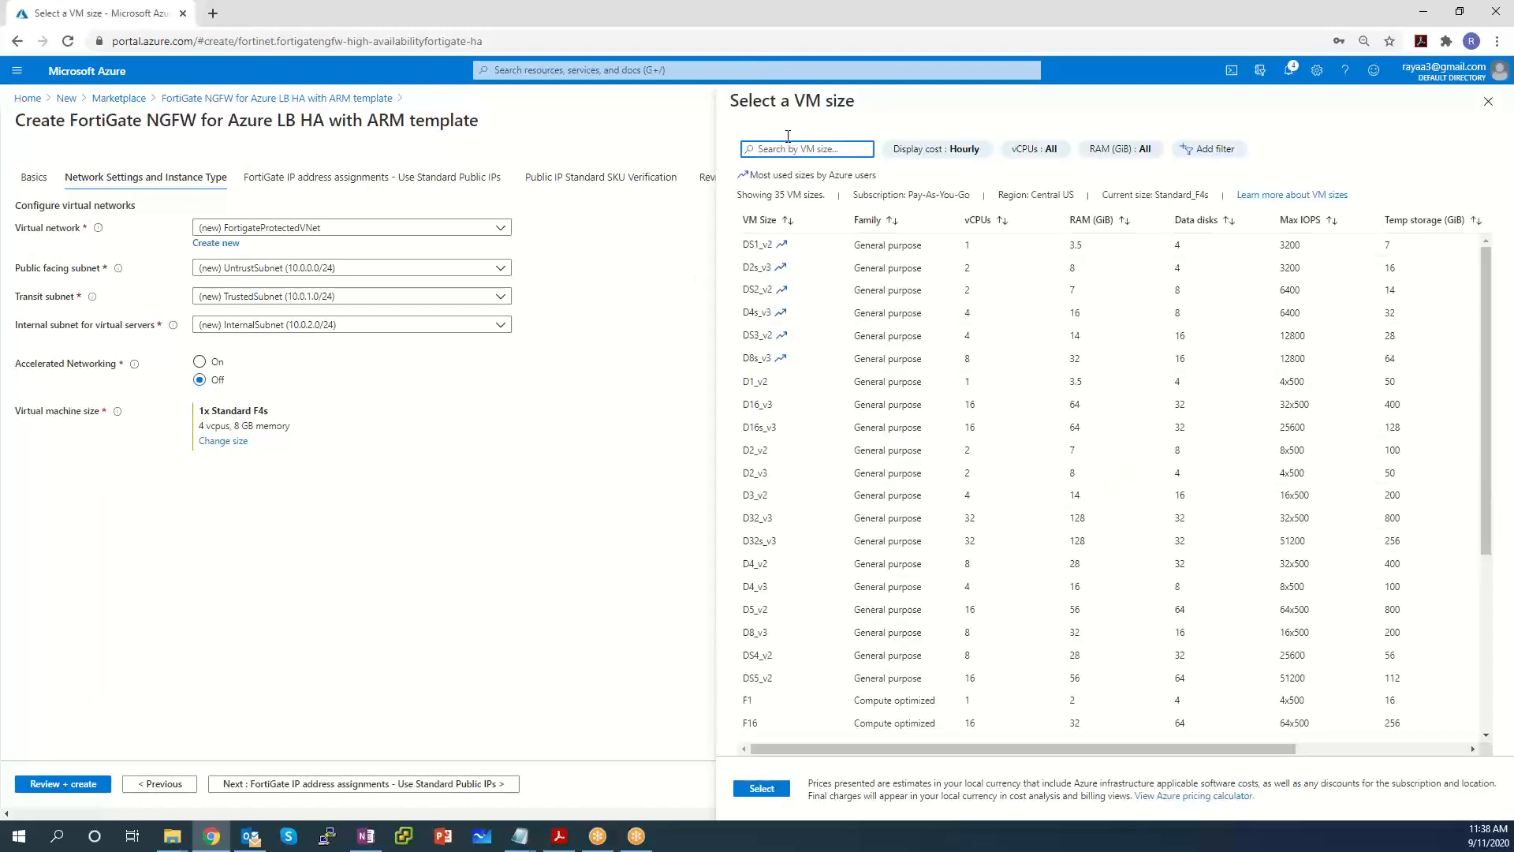
{"action": "type", "text": "F1s"}
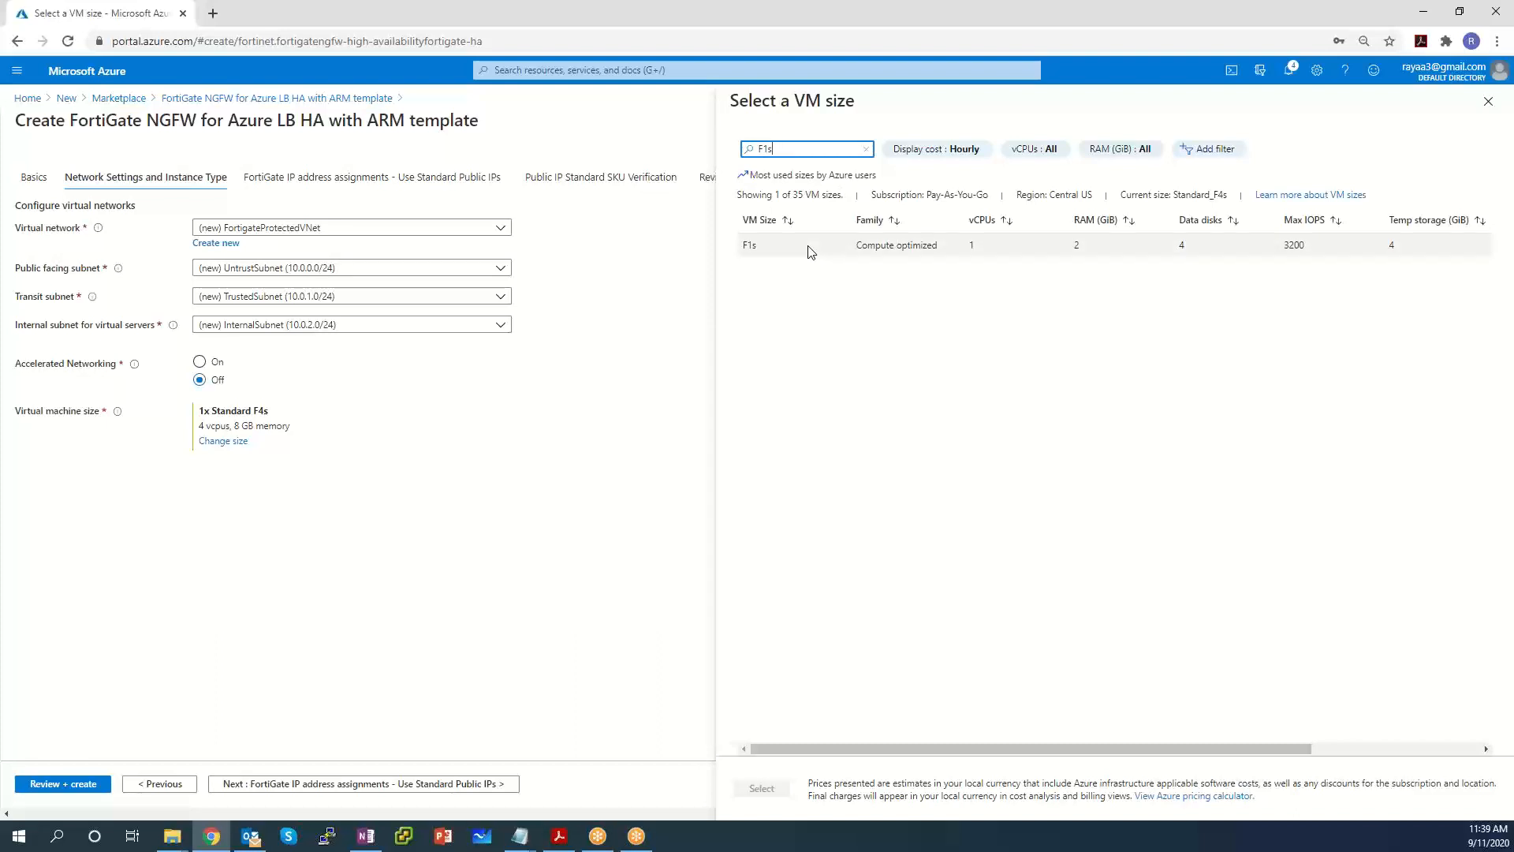
{"action": "left_click", "coordinate": [808, 251]}
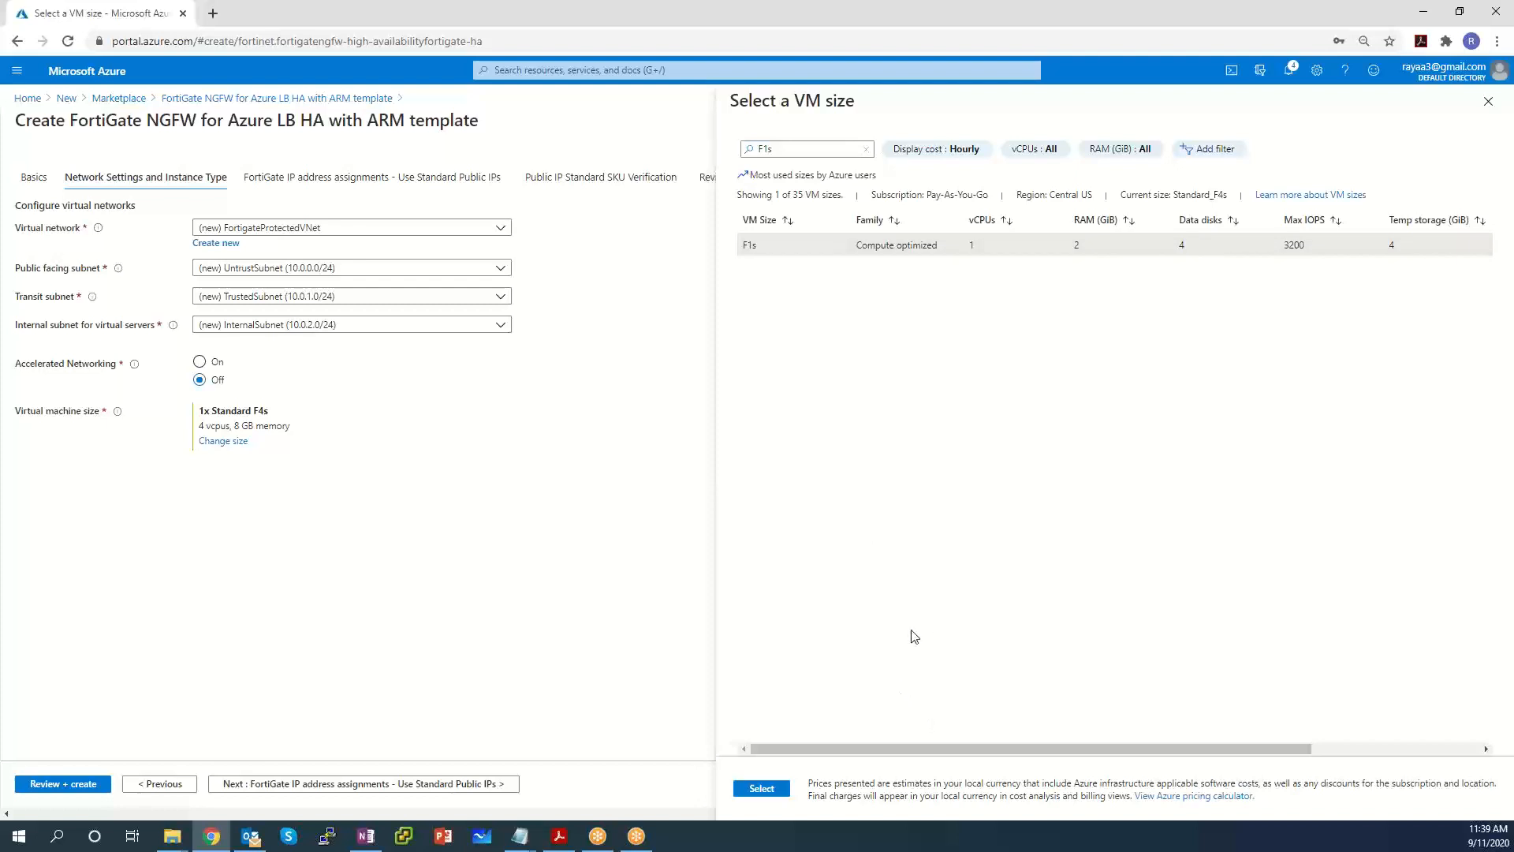
{"action": "left_click", "coordinate": [761, 789]}
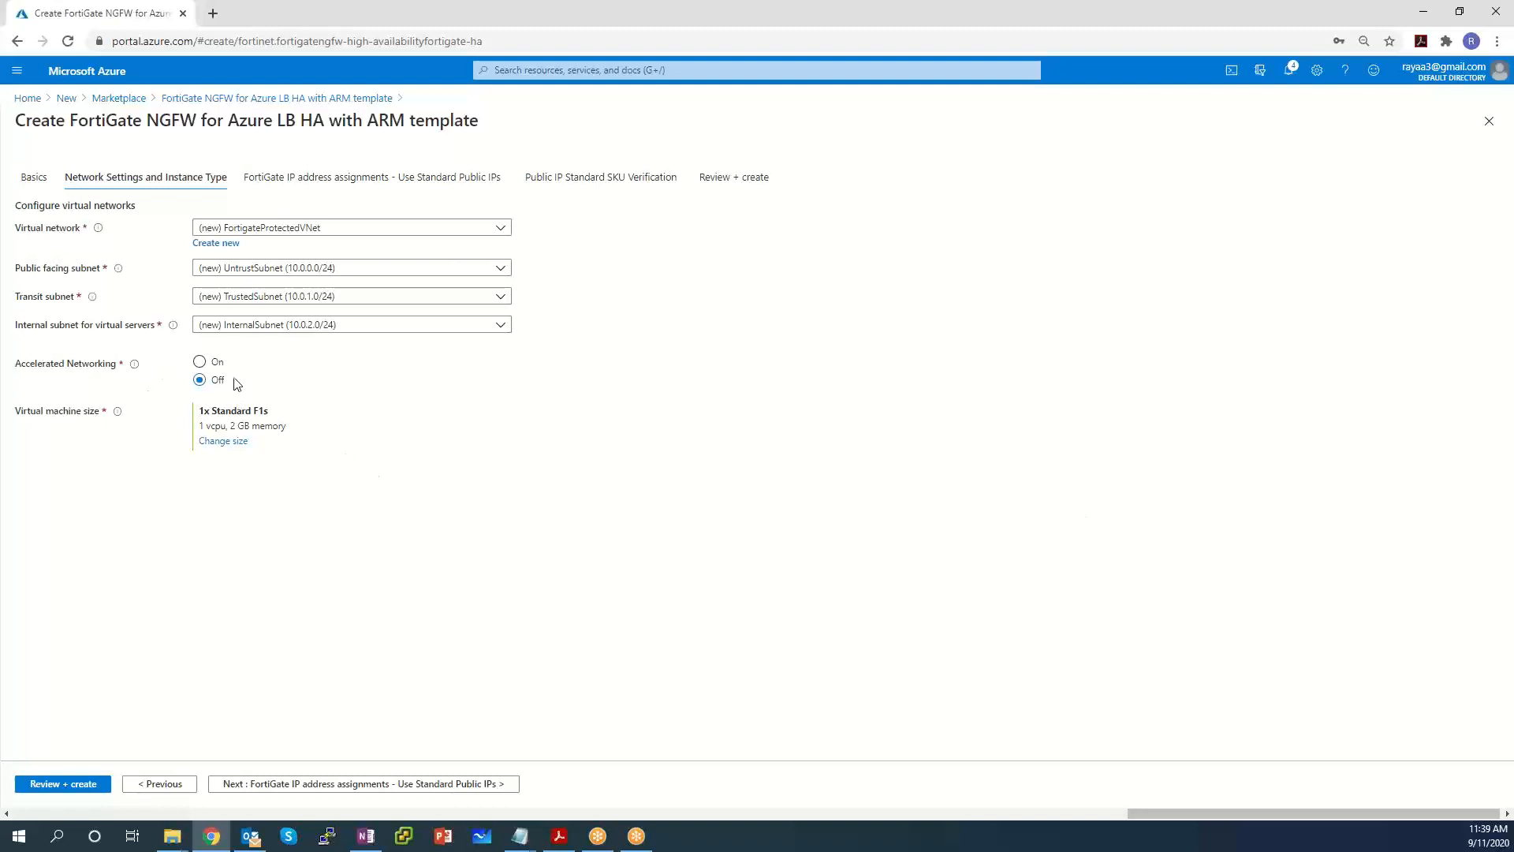
Advance the wizard to the FortiGate public IP assignments step.
{"action": "left_click", "coordinate": [373, 788]}
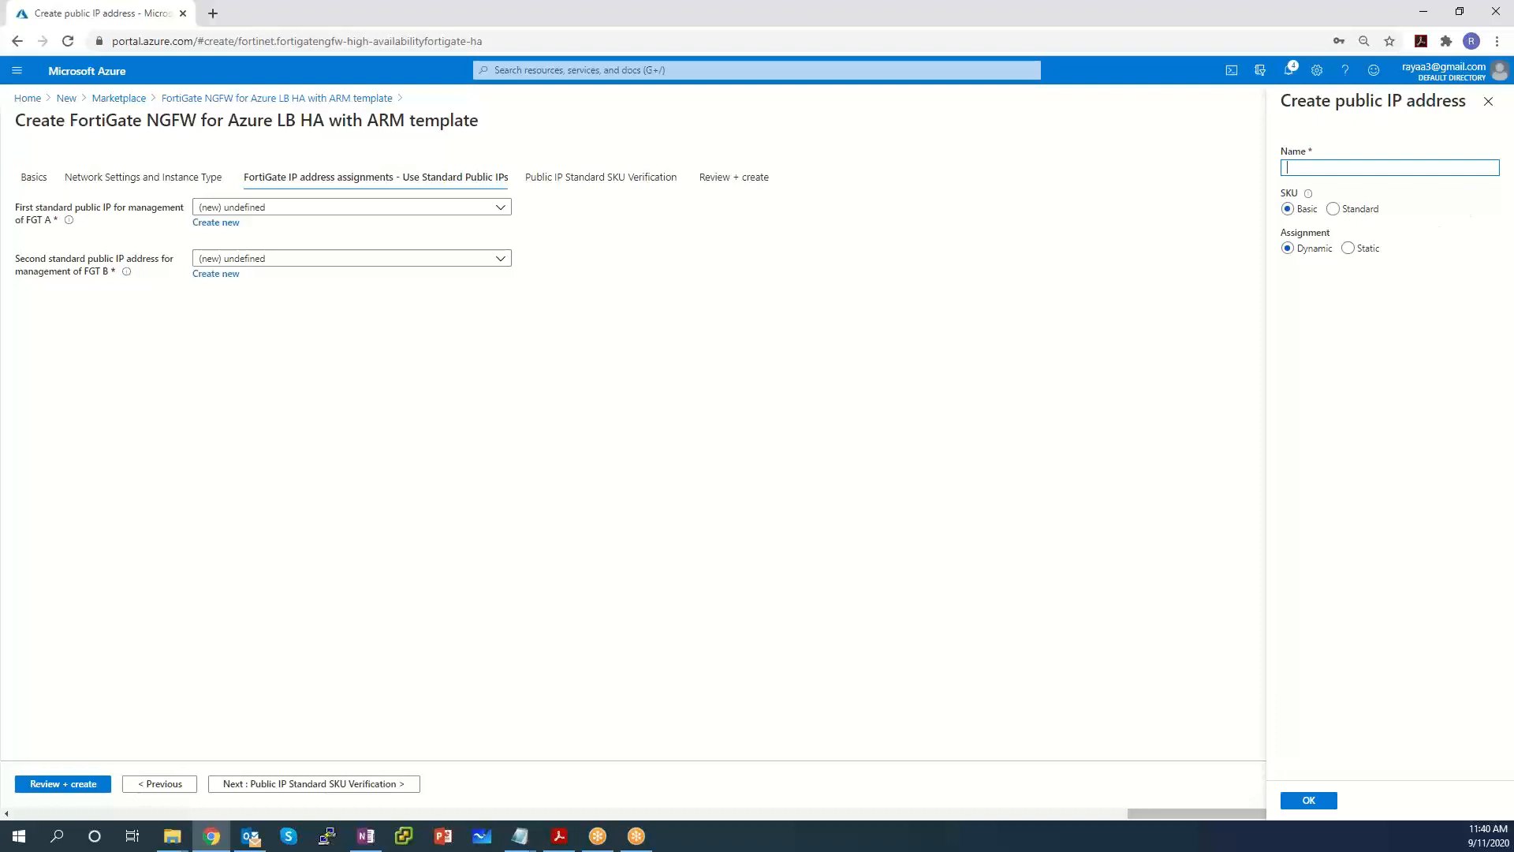
Create Standard-SKU public IP FG-Public-A for FGT A and set FGT B's IP to (new) undefined.
{"action": "type", "text": "FG-Public-A"}
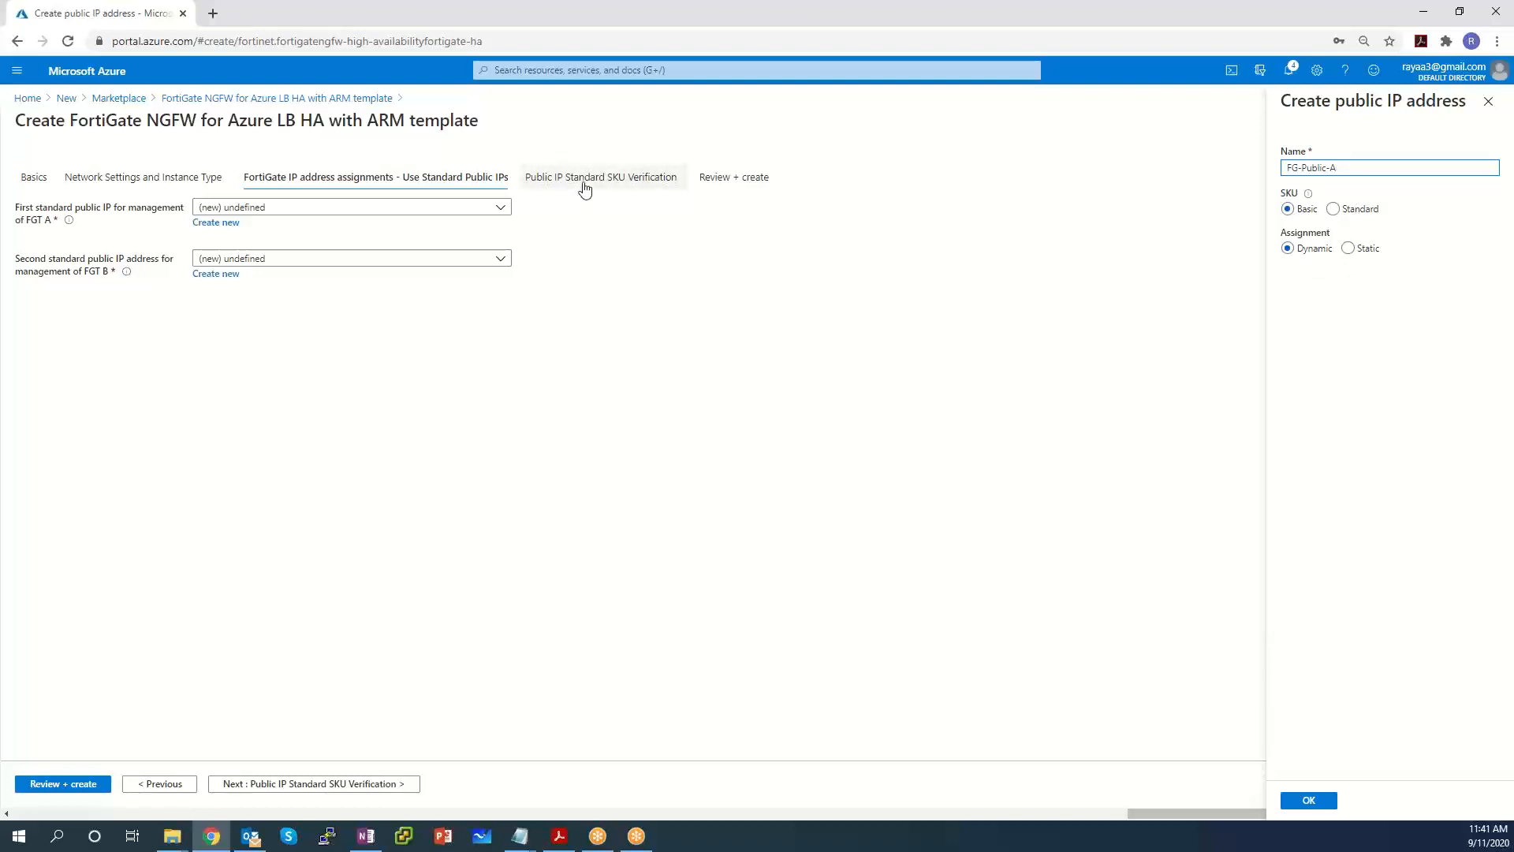
{"action": "left_click", "coordinate": [1340, 210]}
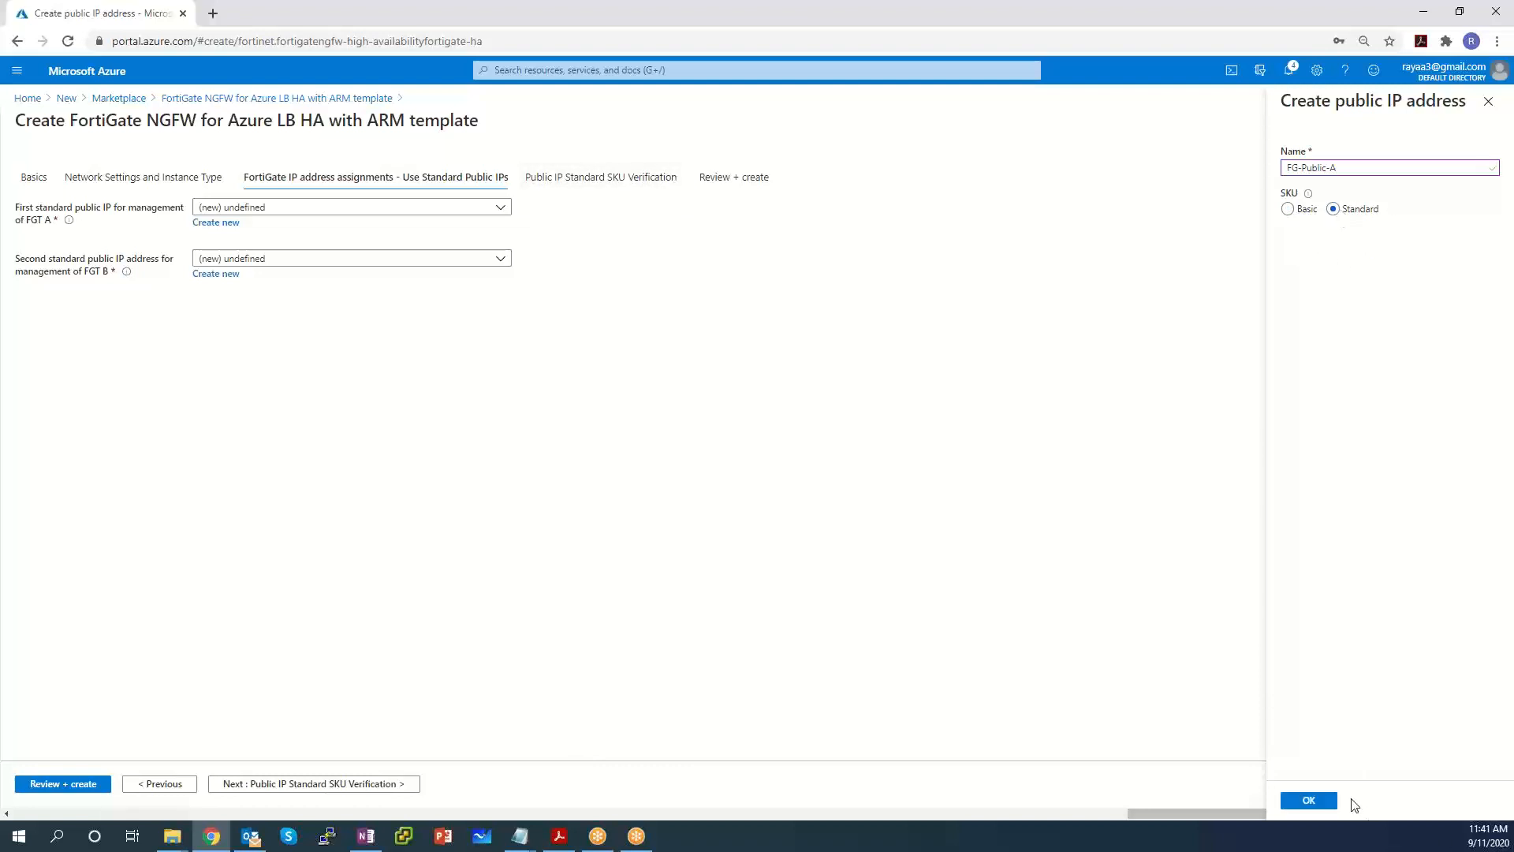
{"action": "left_click", "coordinate": [1320, 798]}
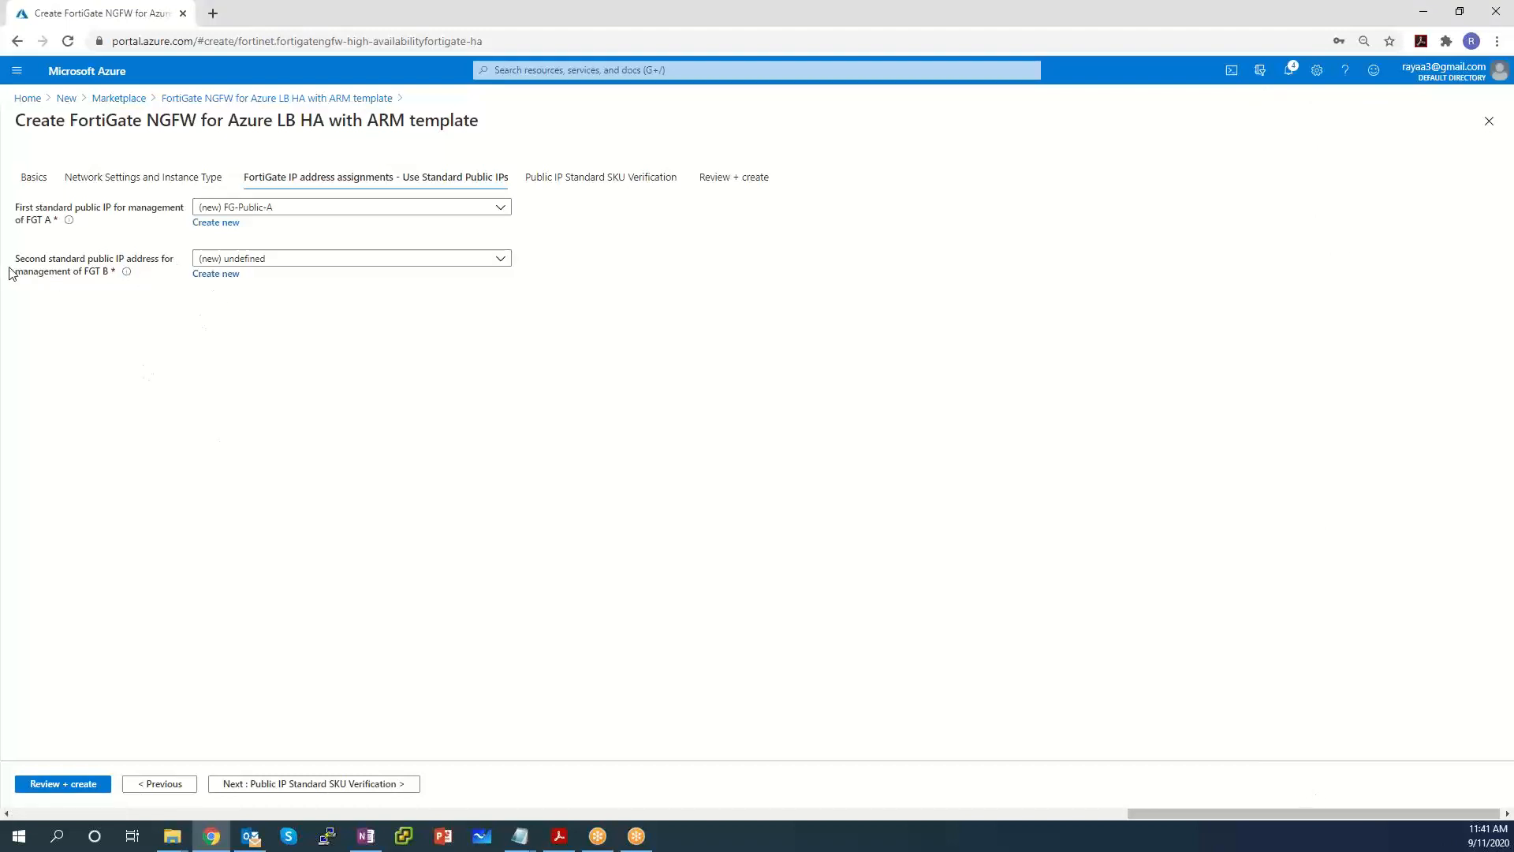
{"action": "left_click", "coordinate": [346, 266]}
{"action": "left_click", "coordinate": [338, 278]}
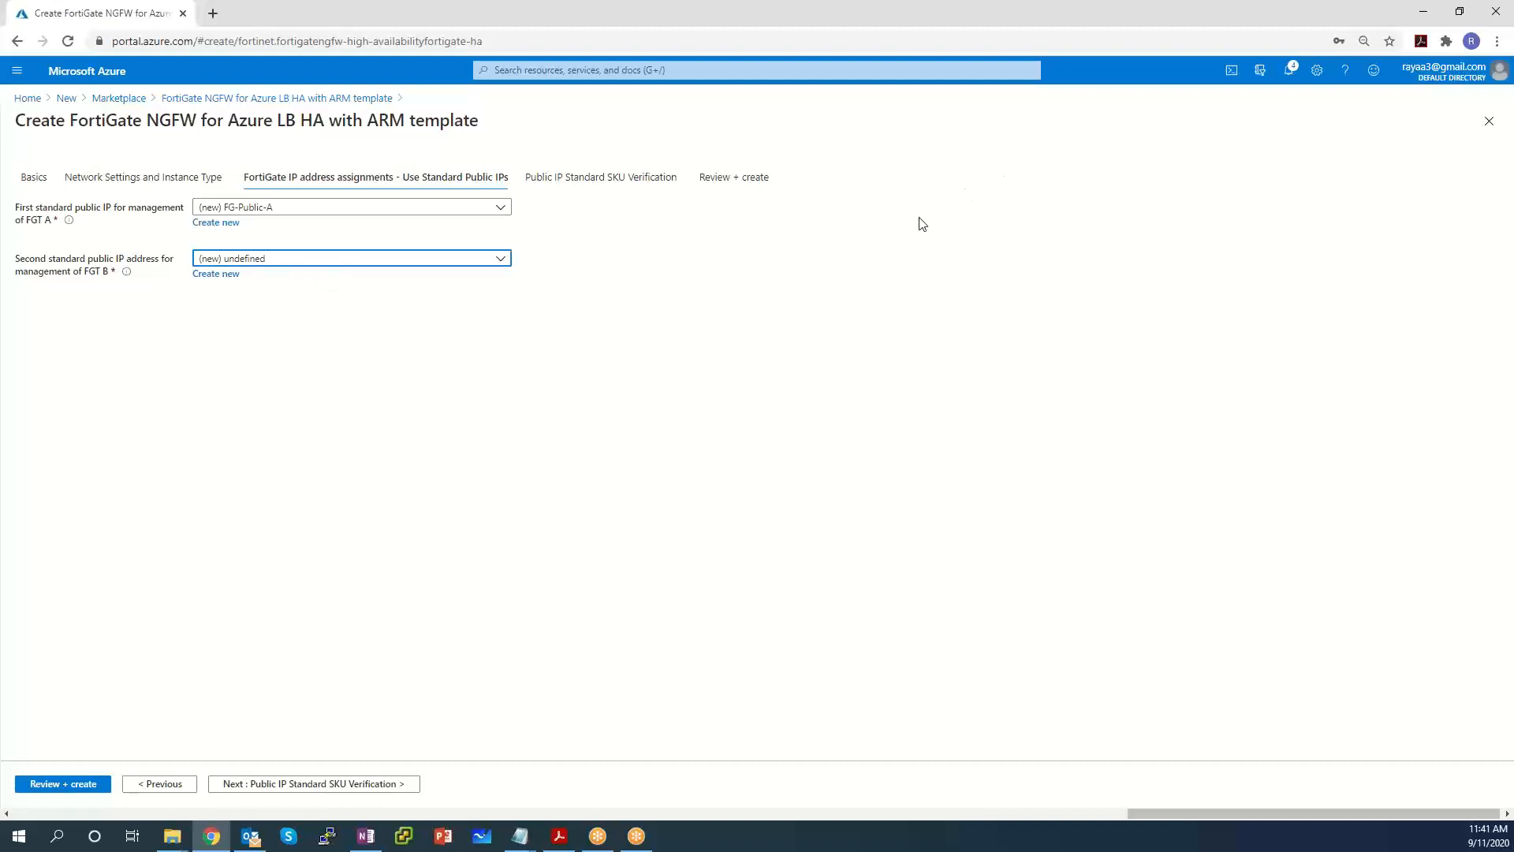
Create a second Standard-SKU public IP, FG-Public-B, as FortiGate B's management address.
{"action": "left_click", "coordinate": [216, 274]}
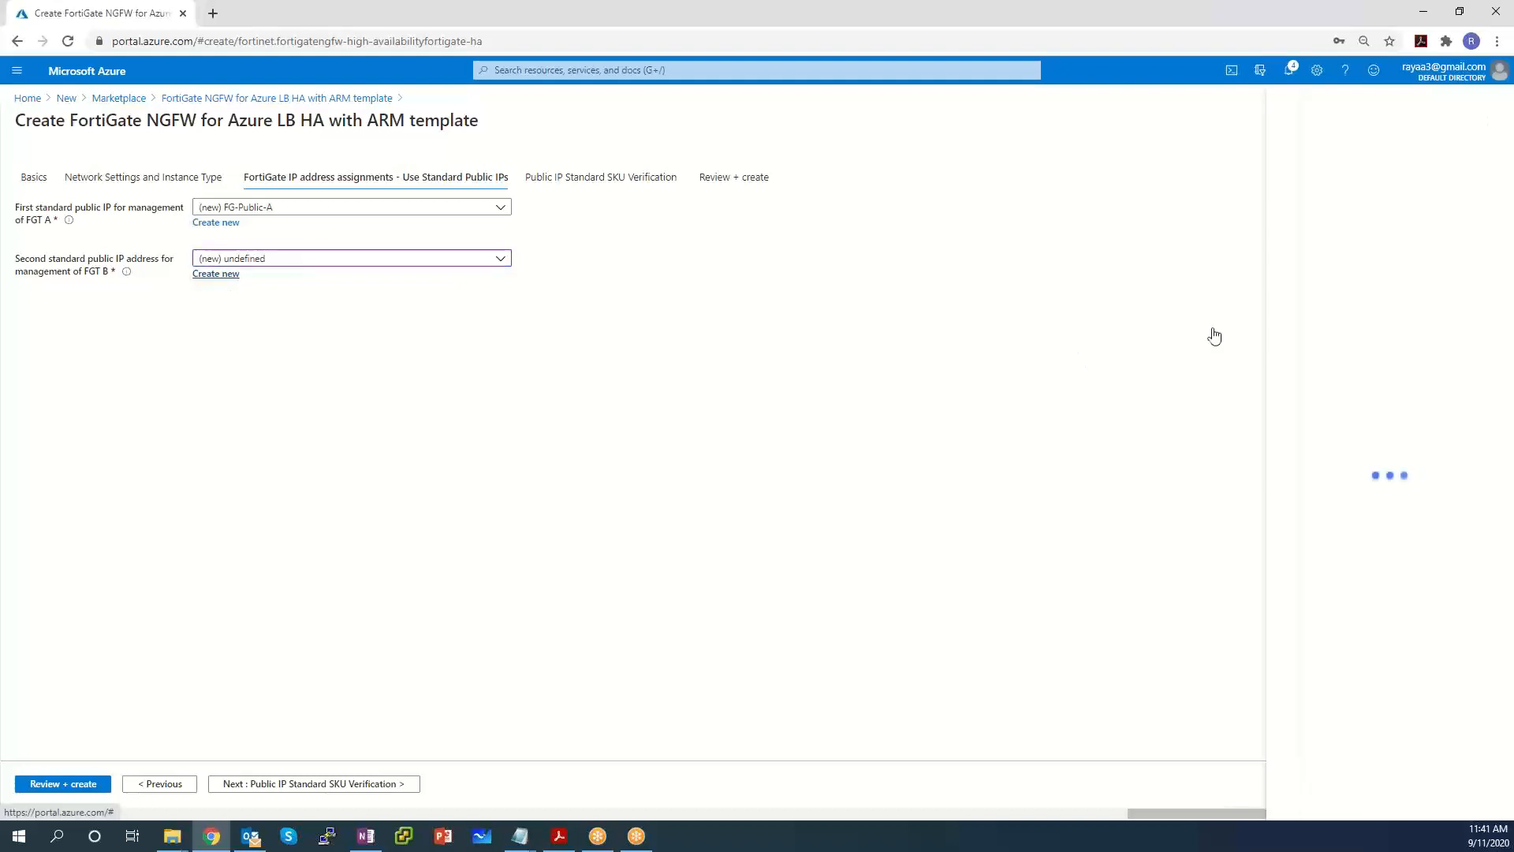
{"action": "type", "text": "FG-P"}
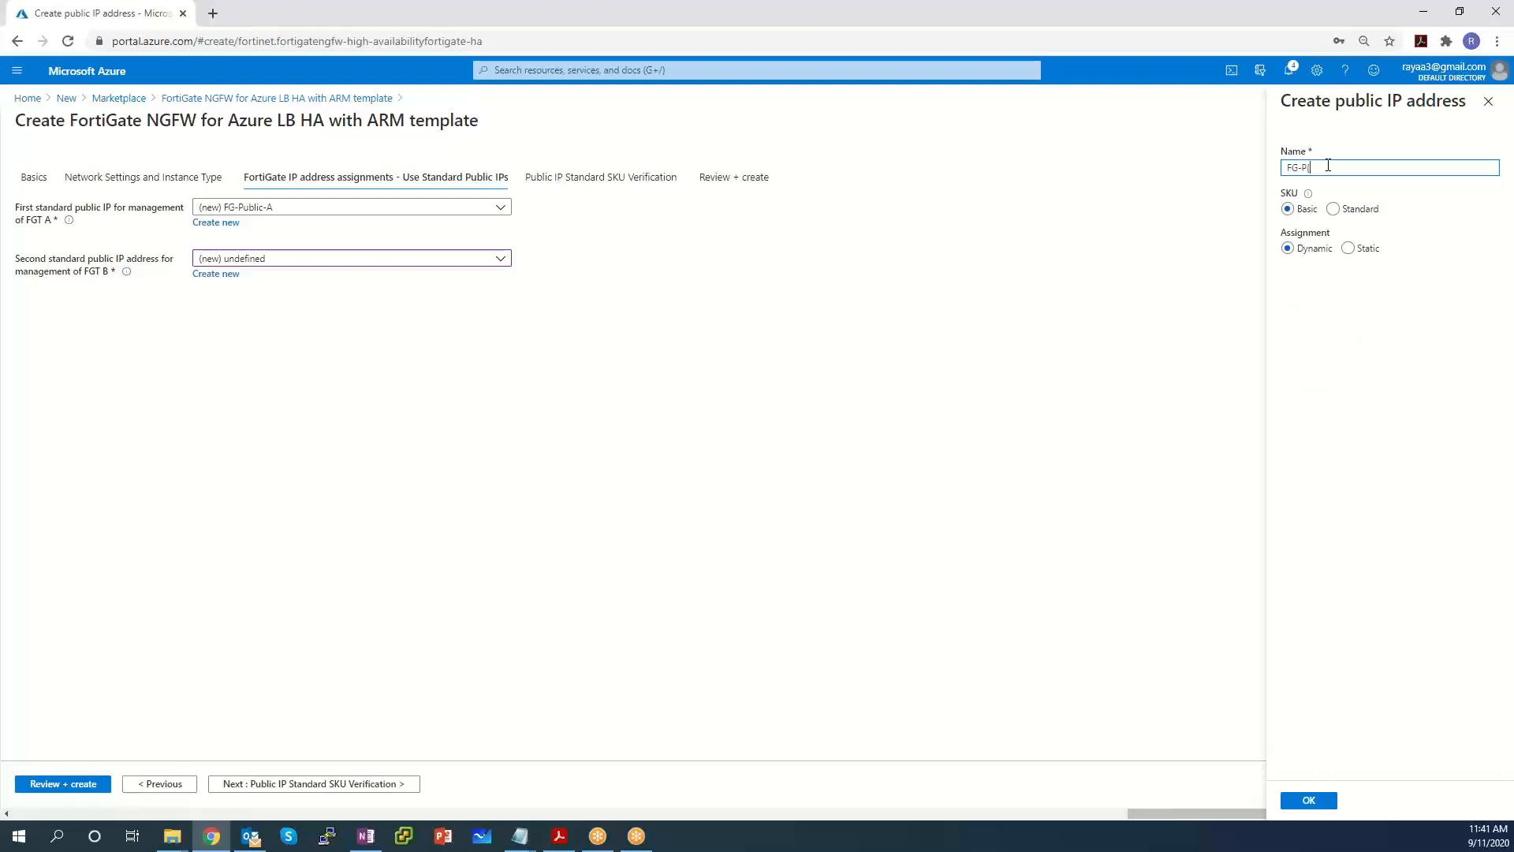
{"action": "type", "text": "ublic-B"}
{"action": "left_click", "coordinate": [1333, 209]}
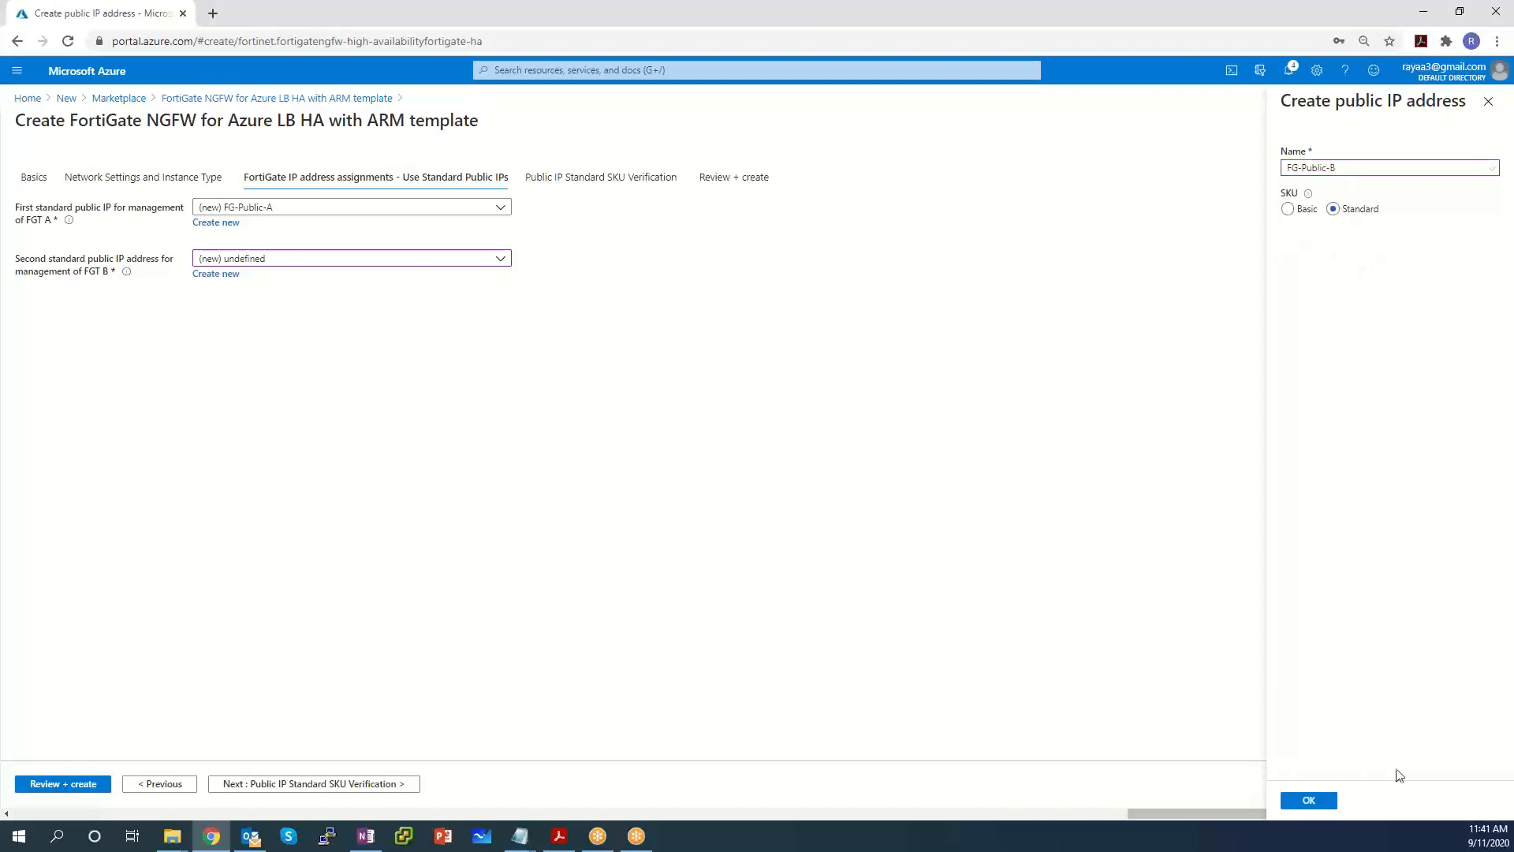
{"action": "left_click", "coordinate": [1312, 799]}
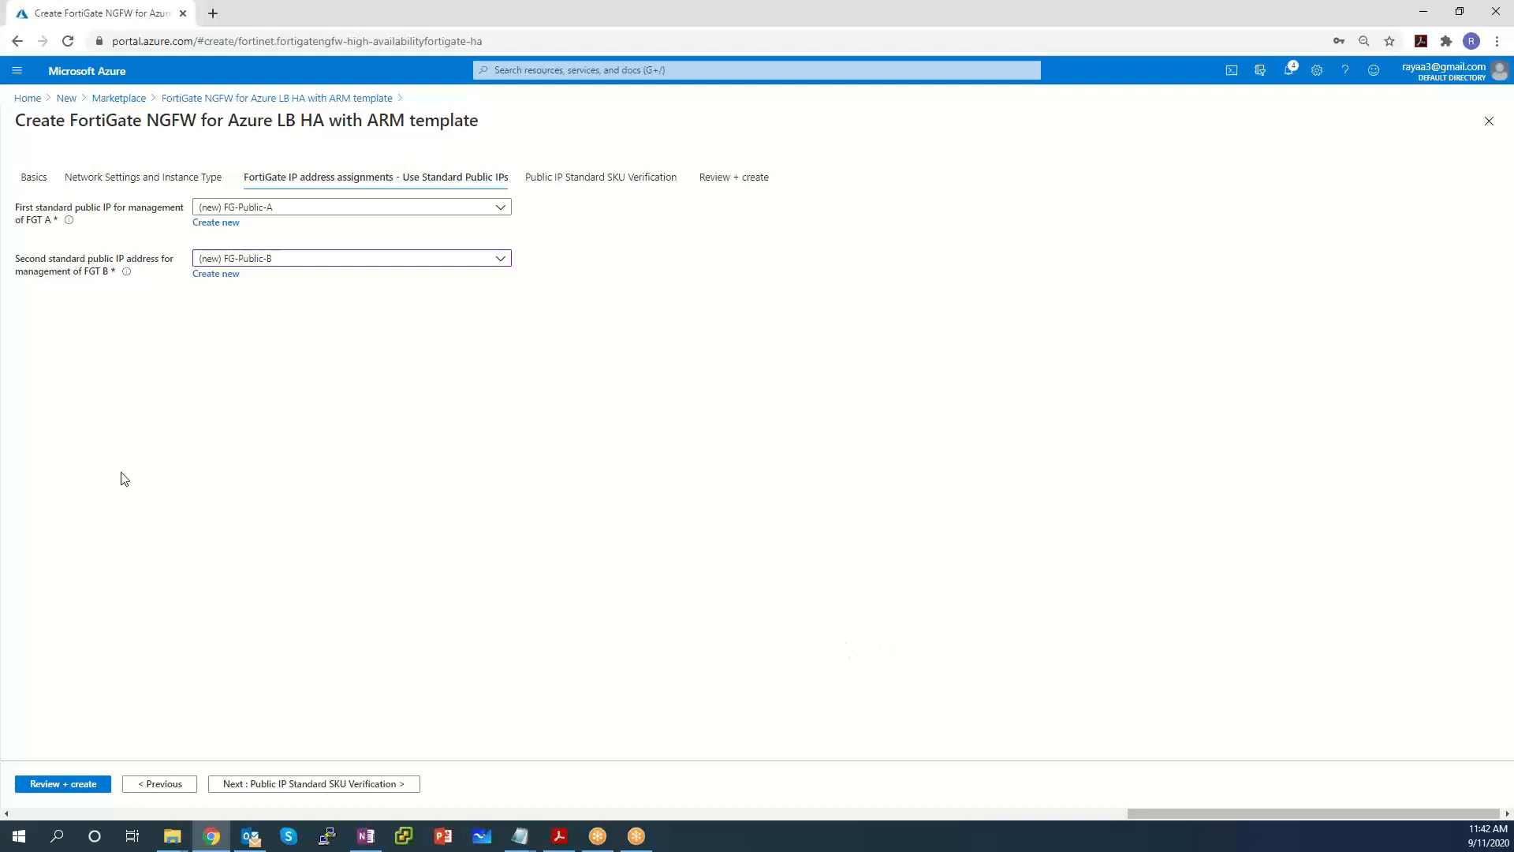
Review the SKU verification messages, then step back through the wizard to the public IP assignments.
{"action": "left_click", "coordinate": [283, 785]}
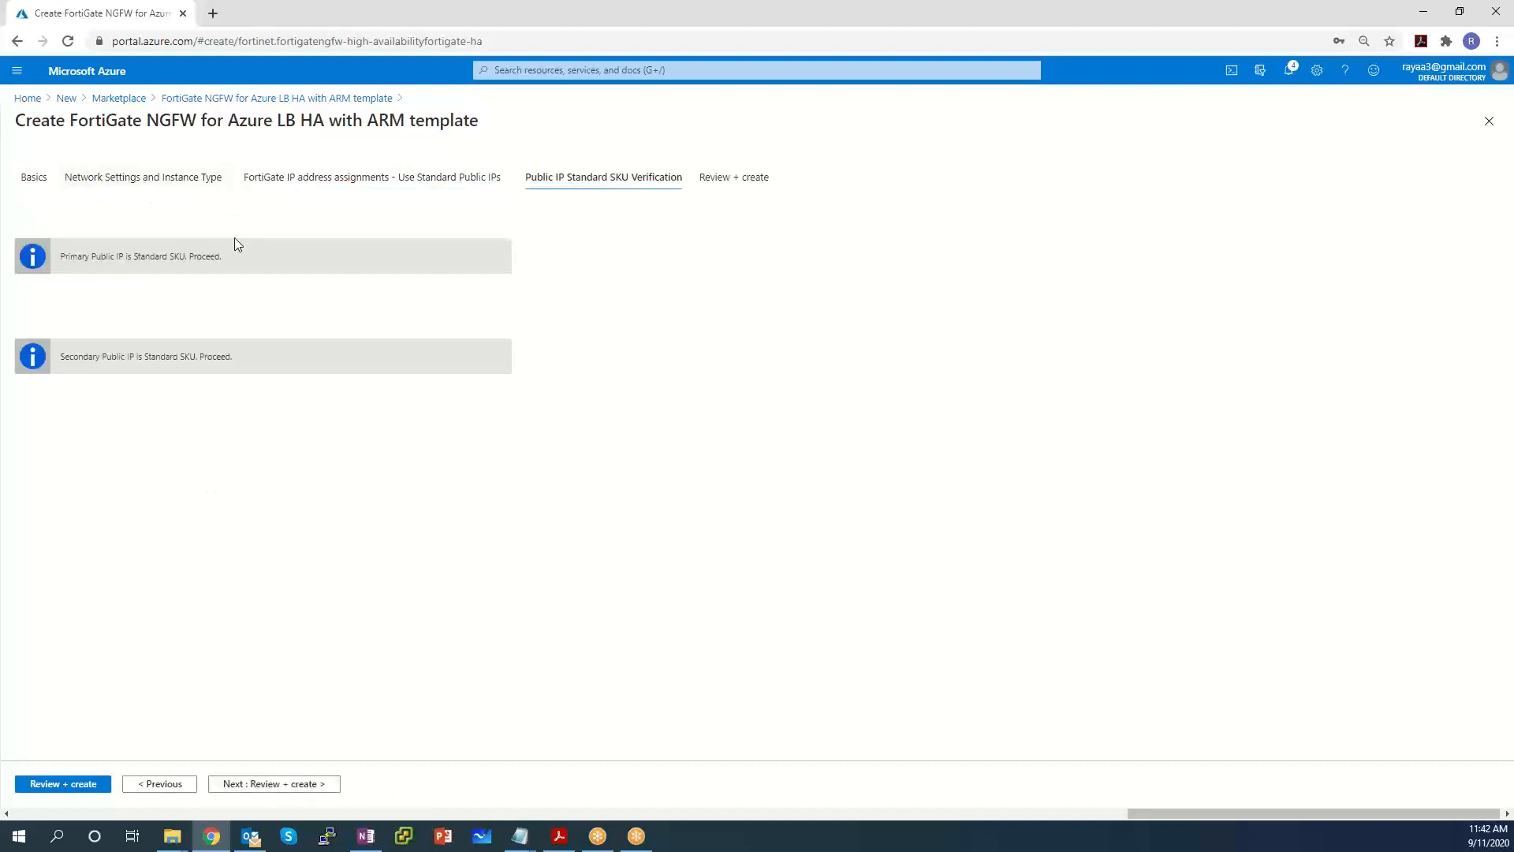
{"action": "left_click_drag", "start_coordinate": [244, 261], "coordinate": [43, 268]}
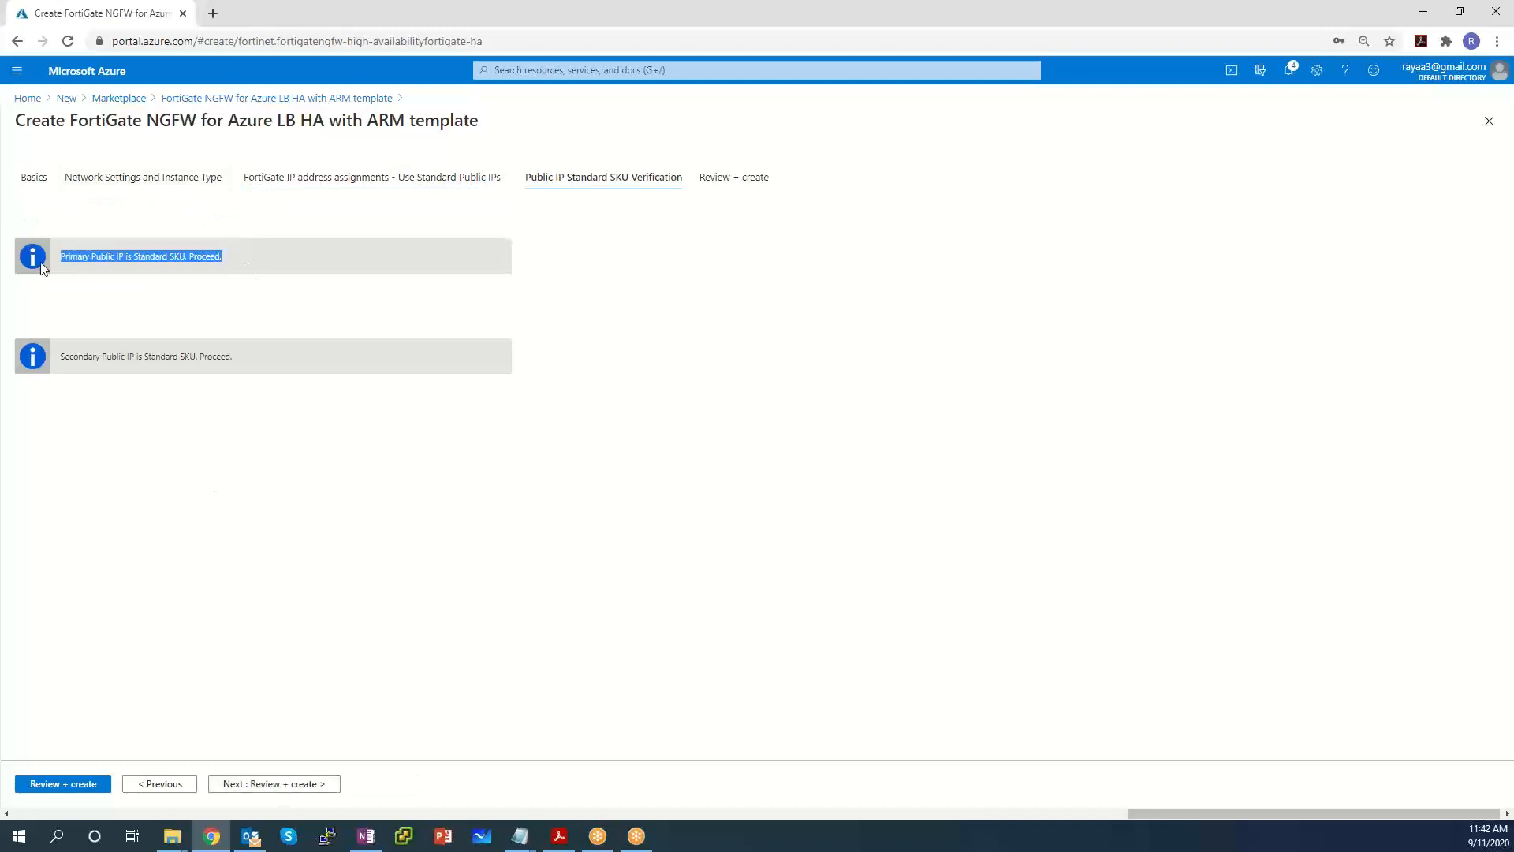
{"action": "left_click", "coordinate": [258, 364]}
{"action": "left_click_drag", "start_coordinate": [258, 366], "coordinate": [77, 358]}
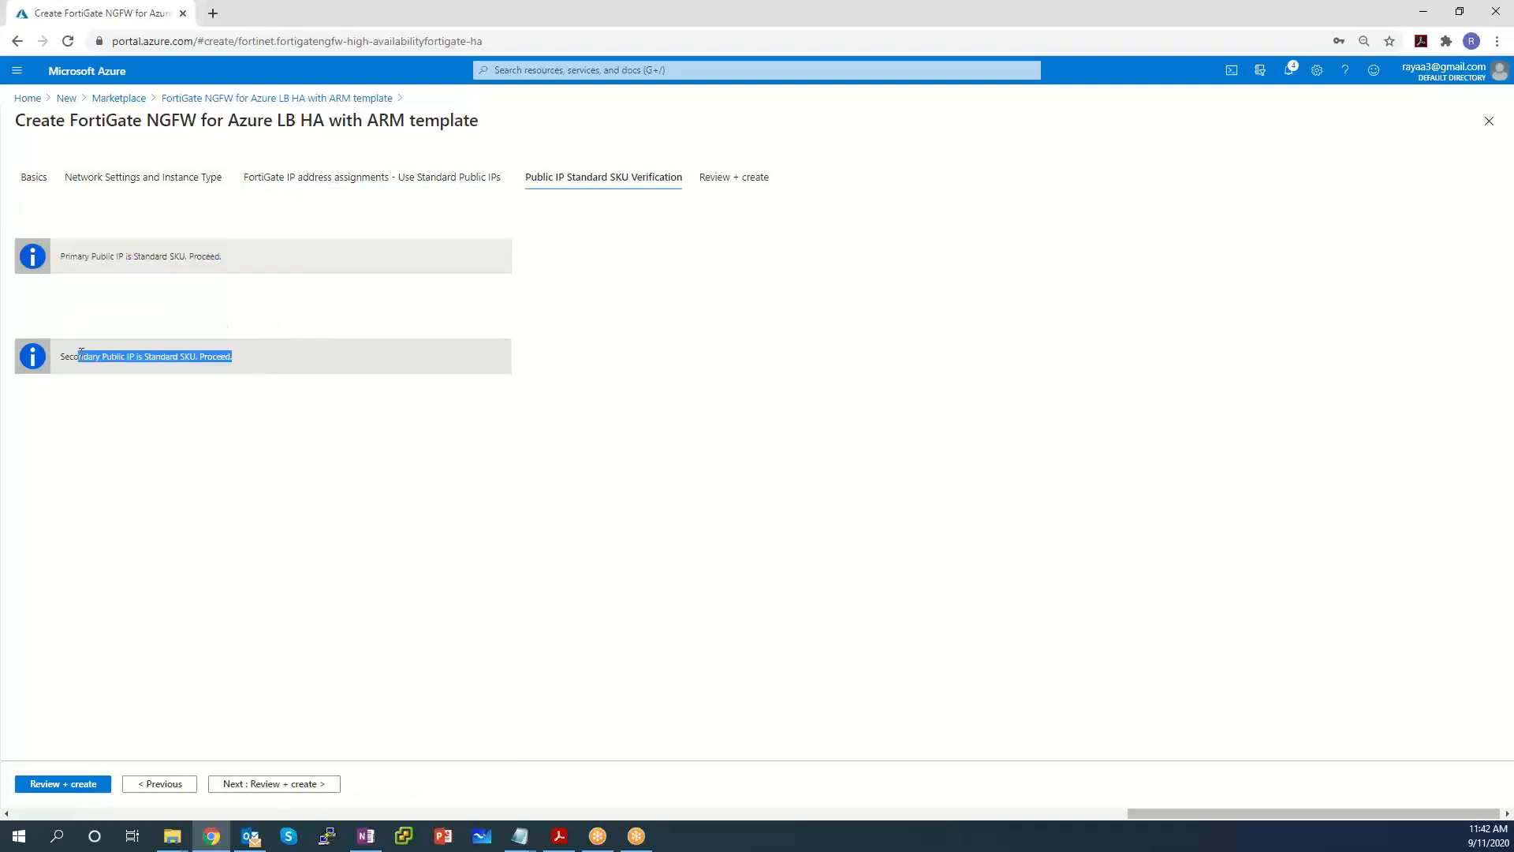
{"action": "left_click", "coordinate": [195, 785]}
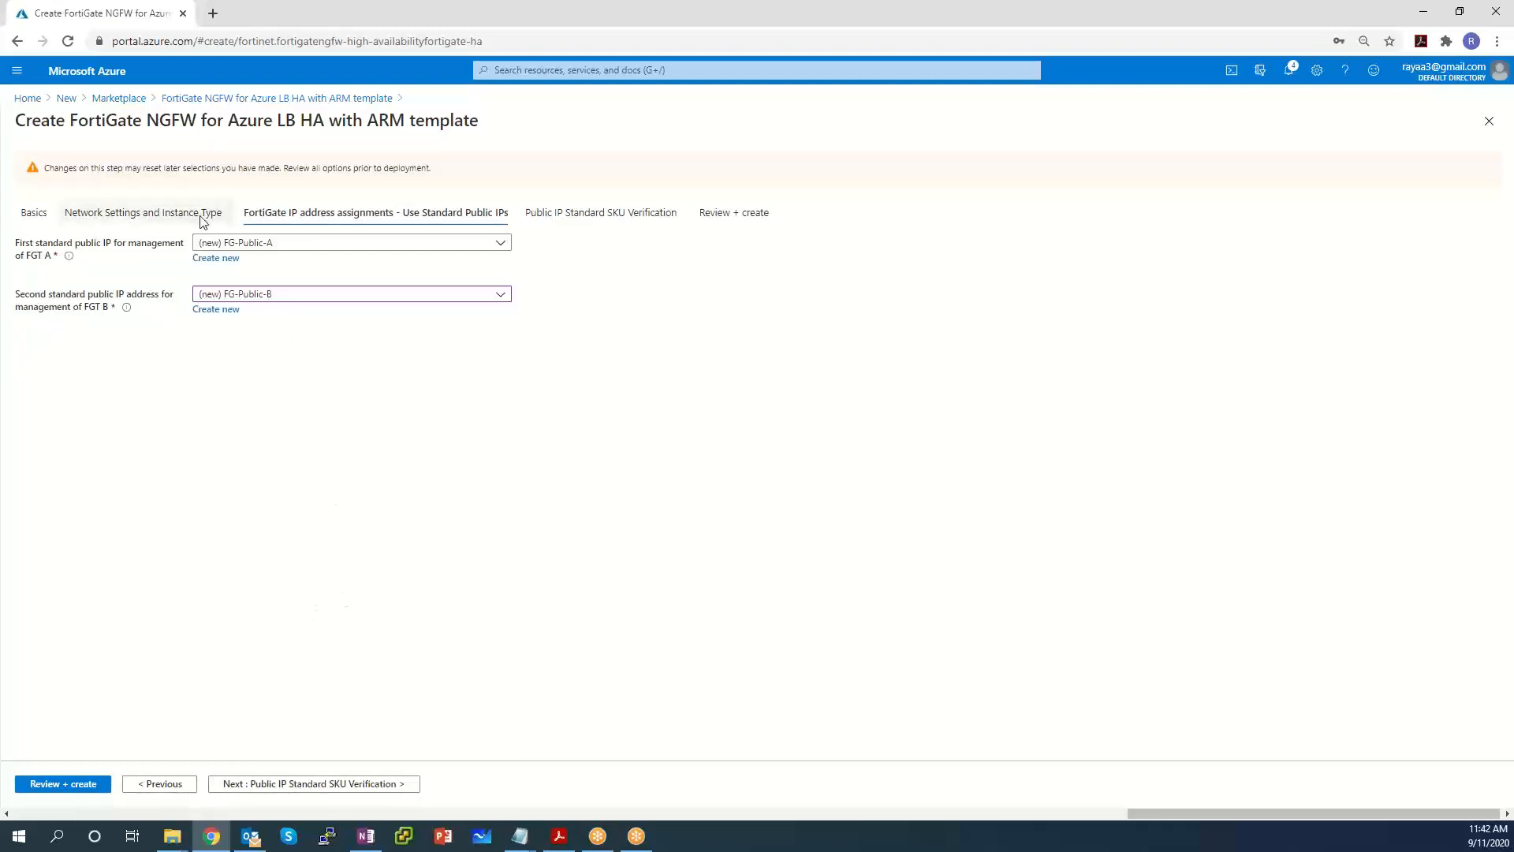
{"action": "left_click", "coordinate": [276, 244]}
{"action": "left_click", "coordinate": [212, 218]}
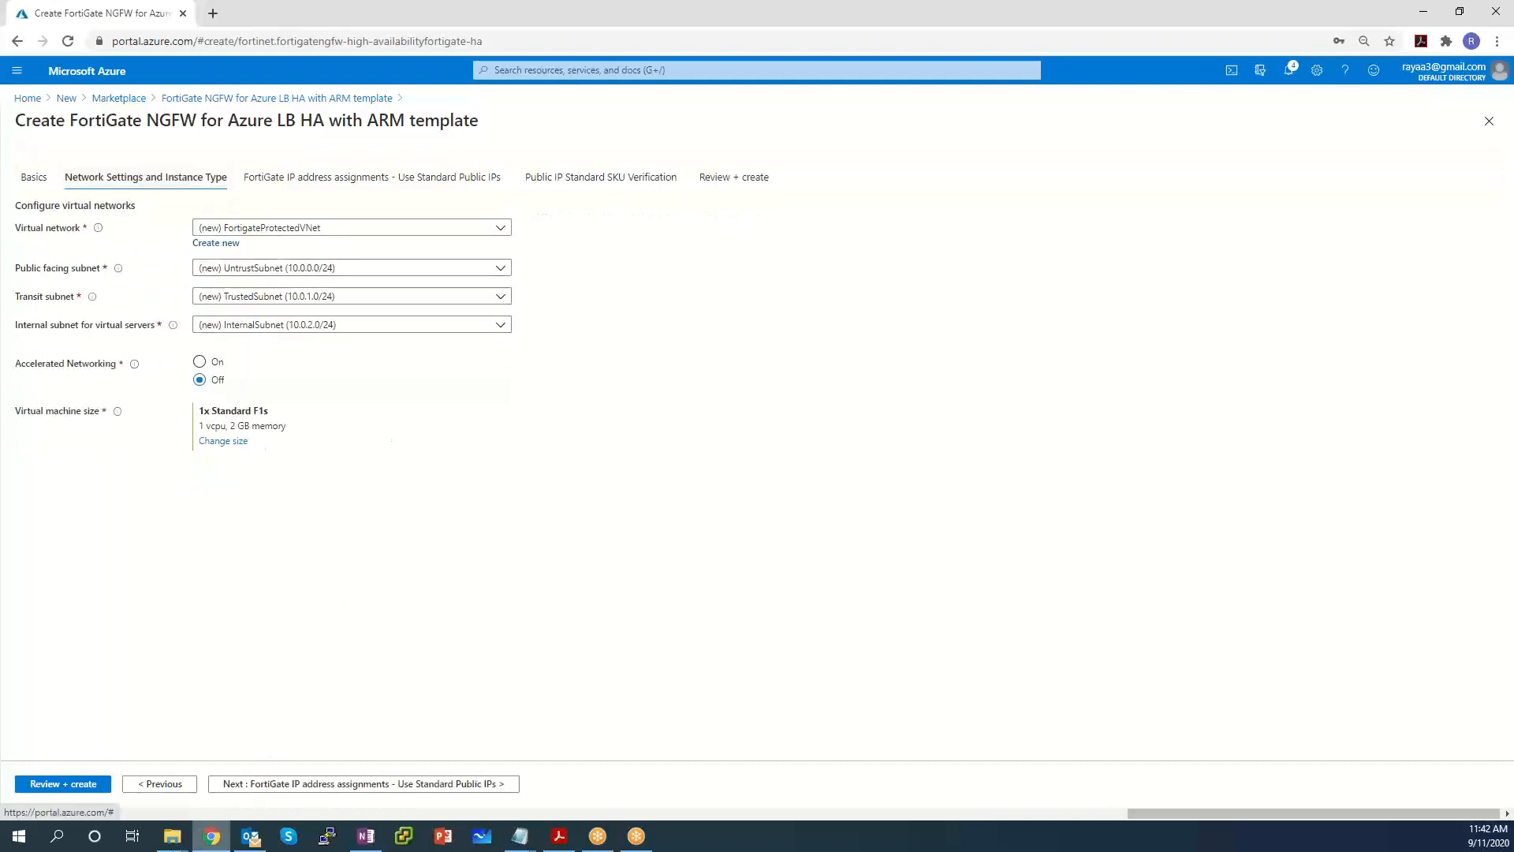
{"action": "left_click", "coordinate": [276, 783]}
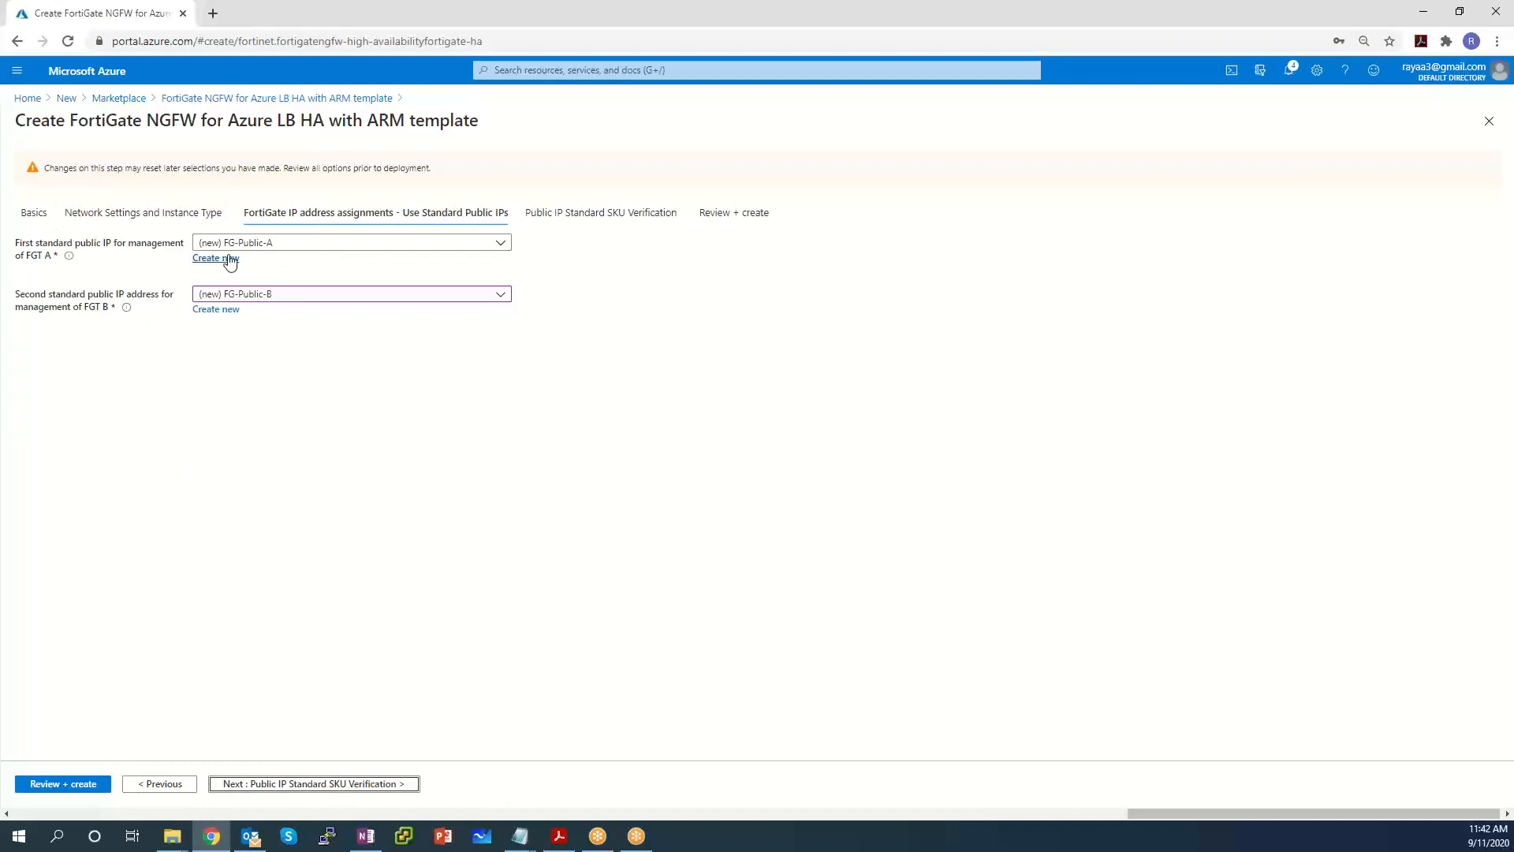
Replace FGT A's public IP with a Basic-SKU IP named basicA and rerun SKU verification.
{"action": "left_click", "coordinate": [224, 259]}
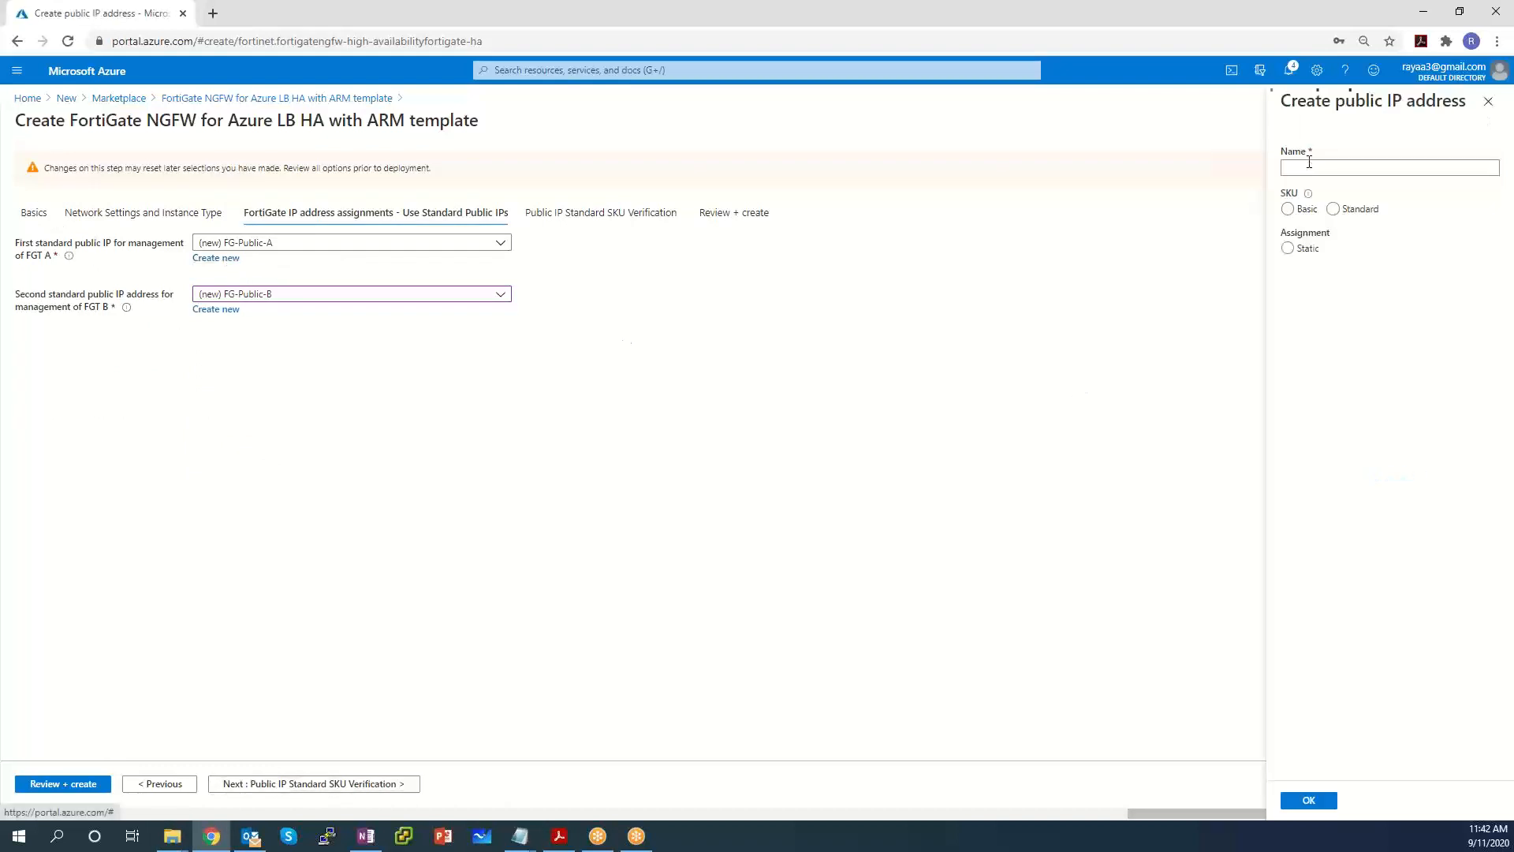
{"action": "left_click_drag", "start_coordinate": [1375, 164], "coordinate": [976, 148]}
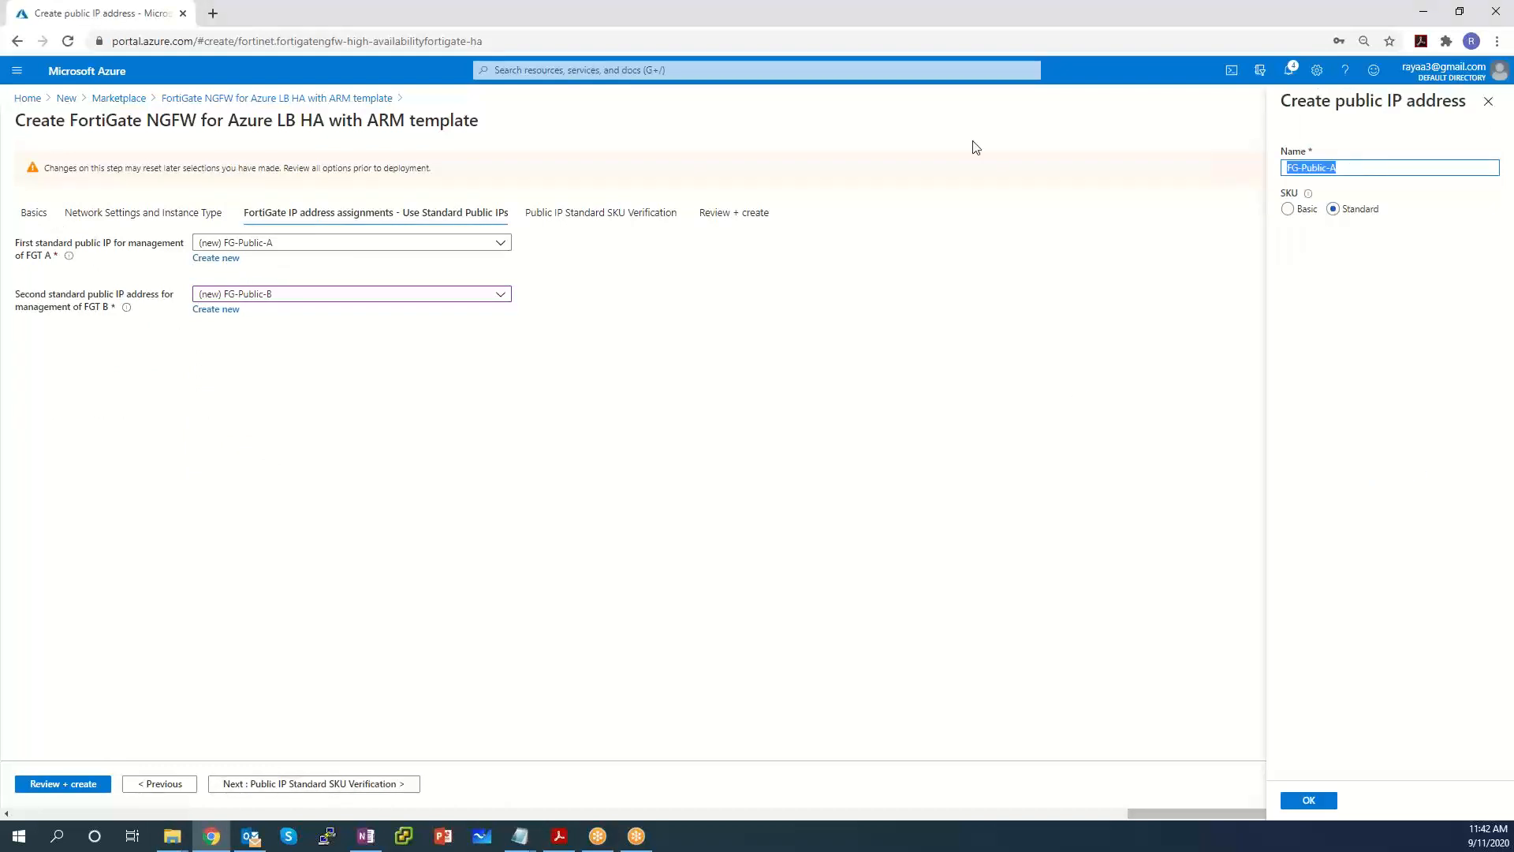
{"action": "type", "text": "basica"}
{"action": "key", "text": "BackSpace"}
{"action": "type", "text": "A"}
{"action": "left_click", "coordinate": [1290, 210]}
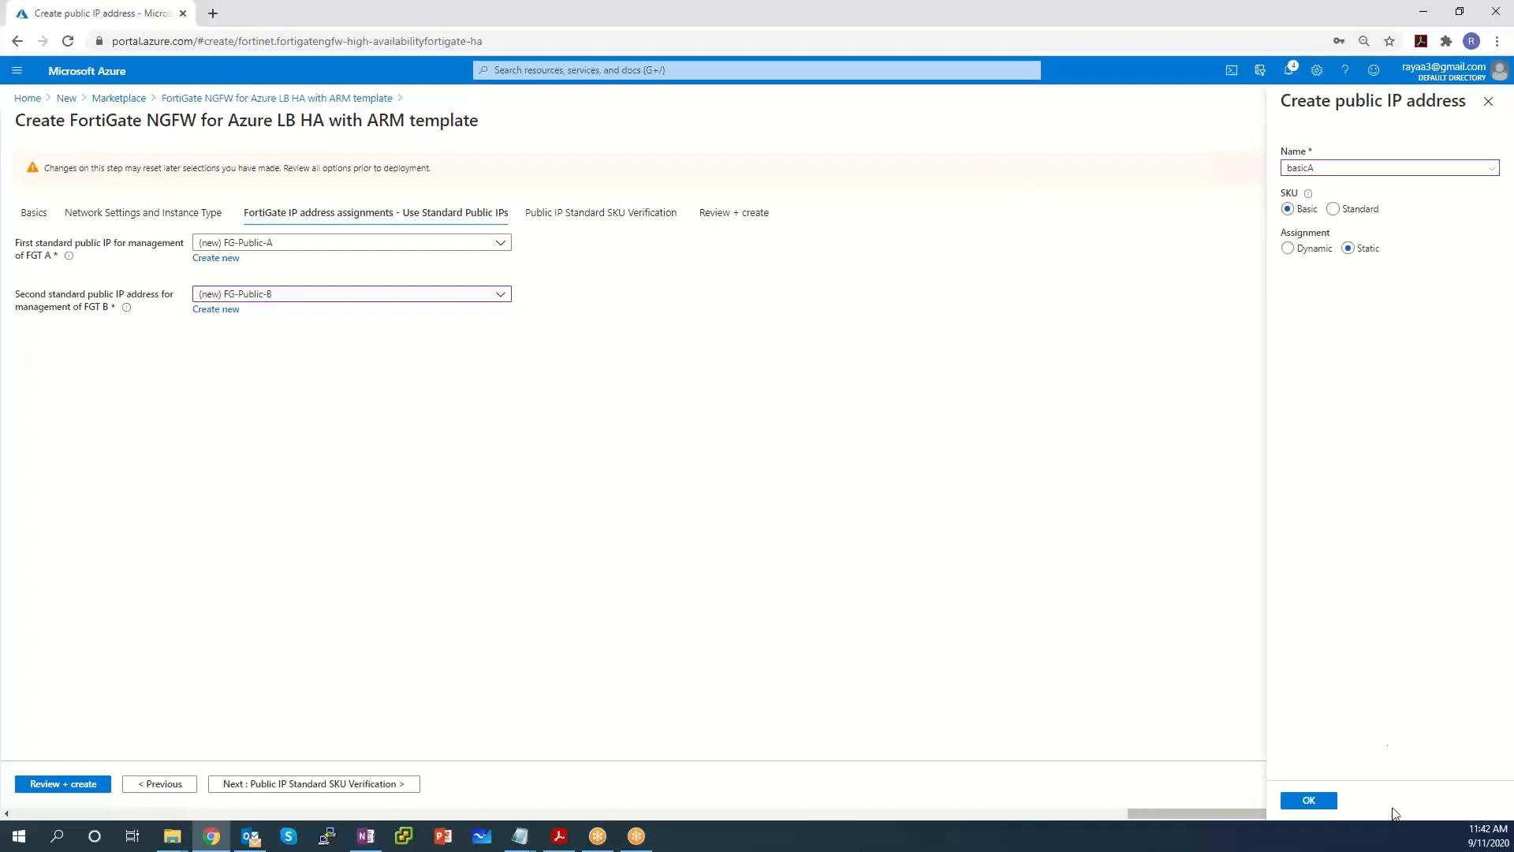
{"action": "left_click", "coordinate": [1322, 803]}
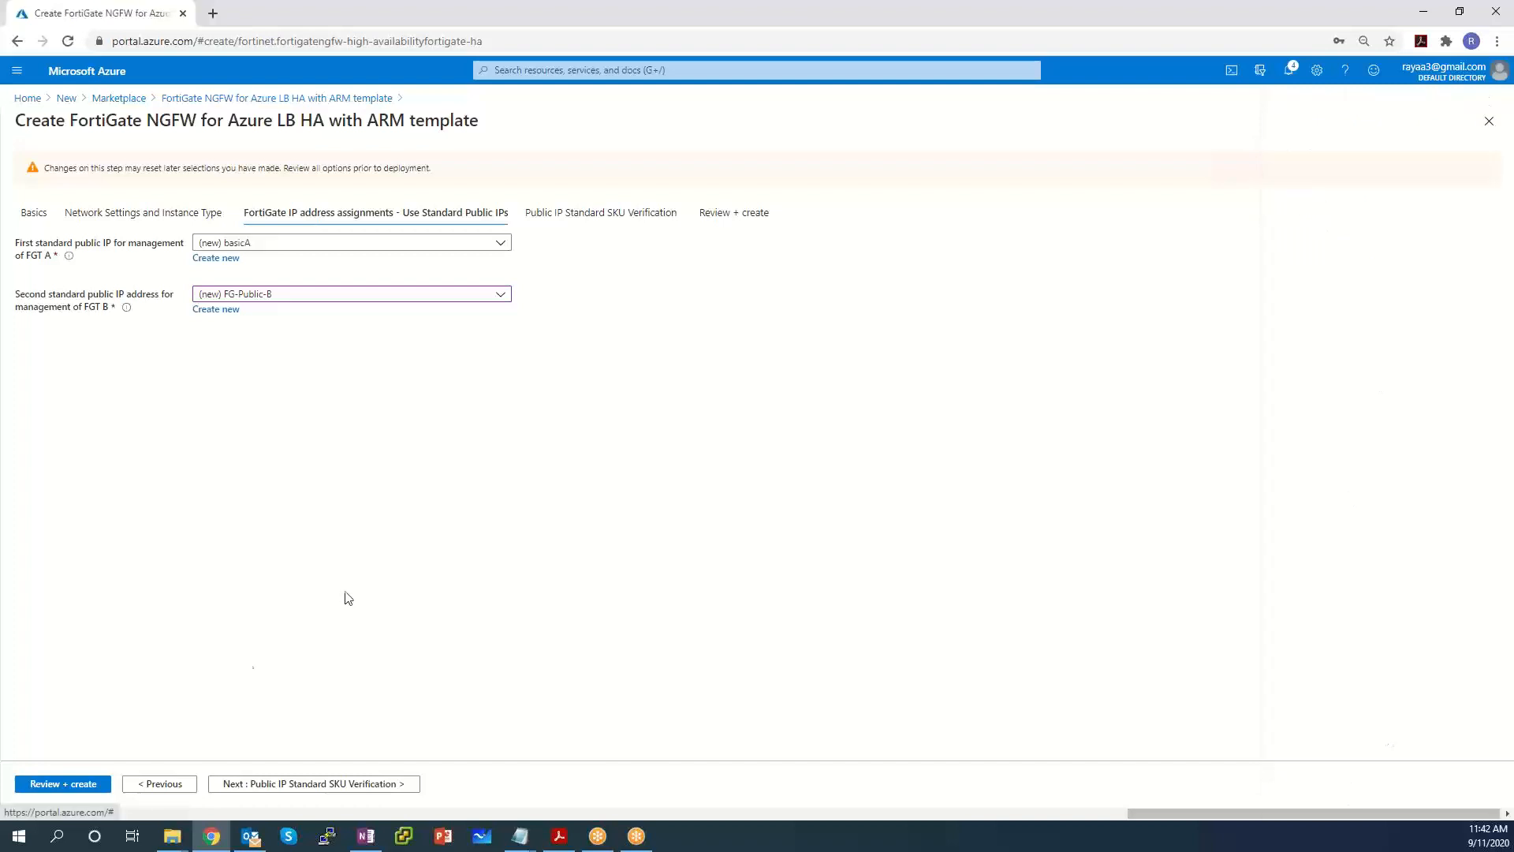
{"action": "left_click", "coordinate": [293, 787]}
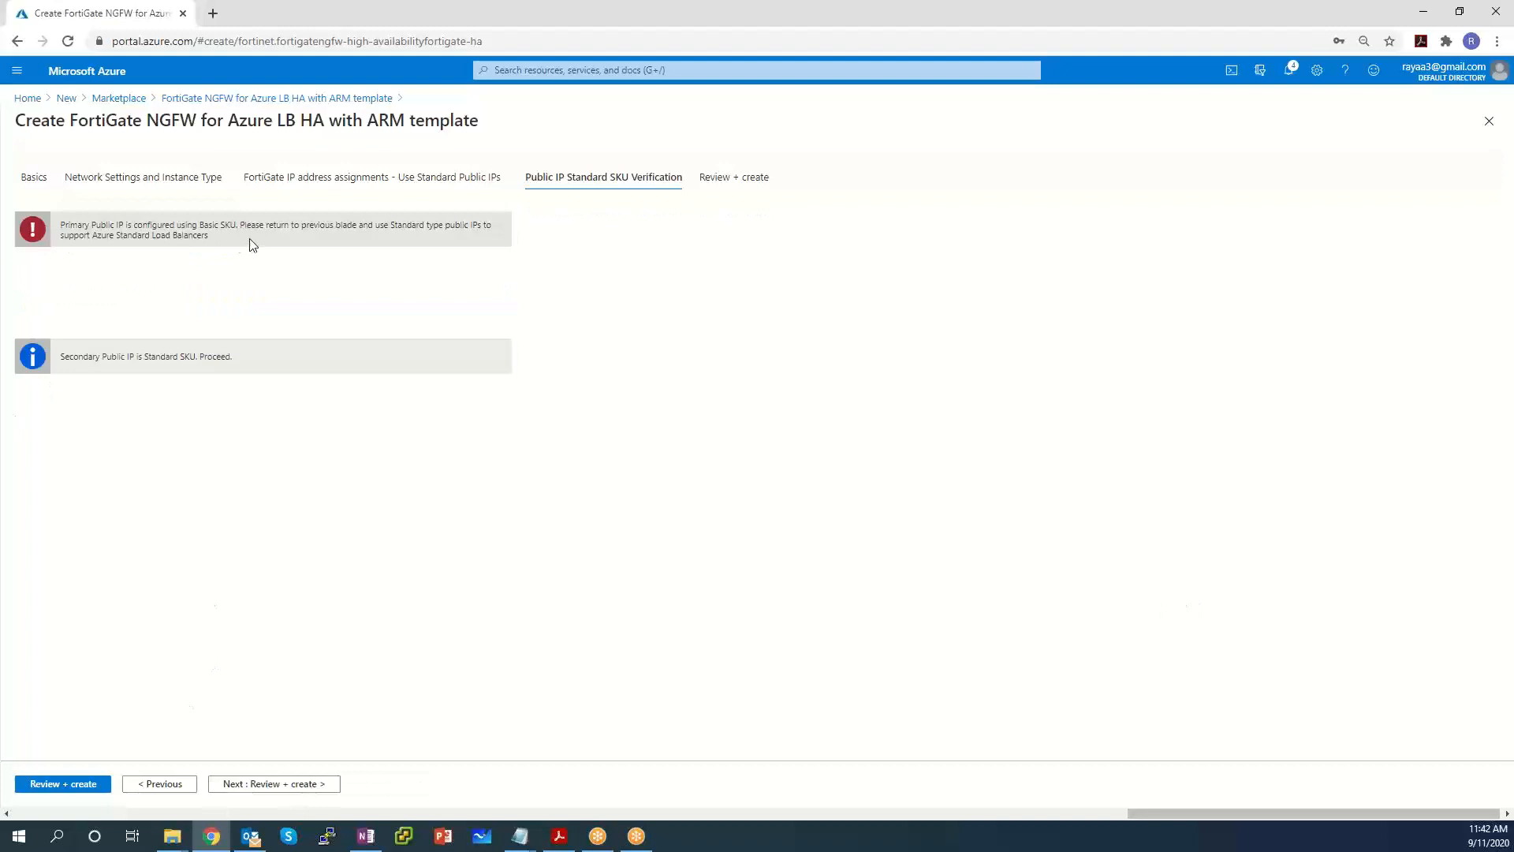
Recreate FGT A's public IP as Standard-SKU FG-Public-A and recheck SKU verification.
{"action": "left_click_drag", "start_coordinate": [225, 238], "coordinate": [87, 223]}
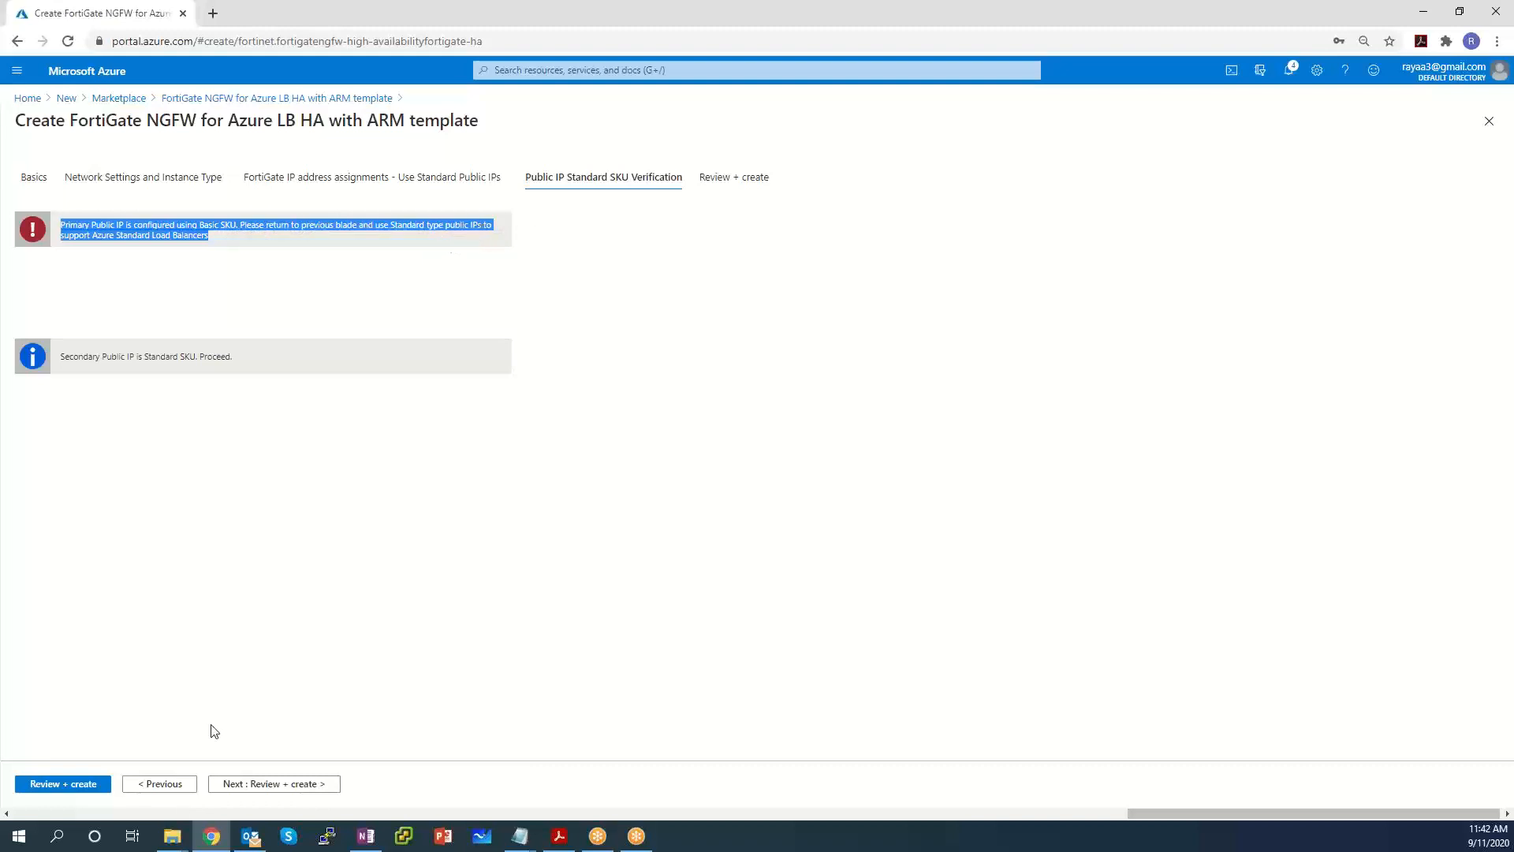
{"action": "left_click", "coordinate": [163, 783]}
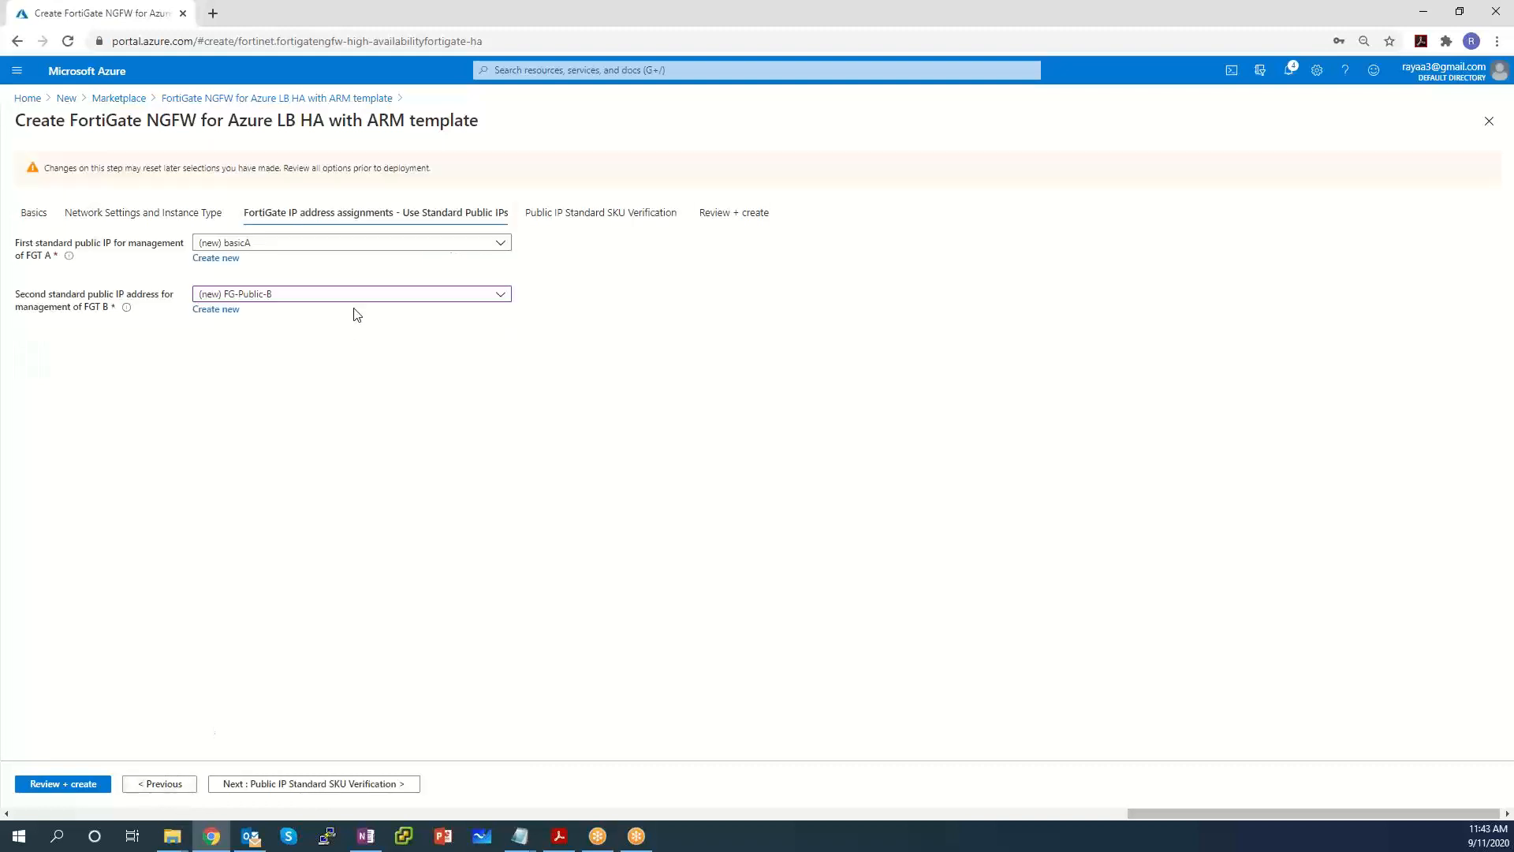
{"action": "left_click", "coordinate": [470, 247]}
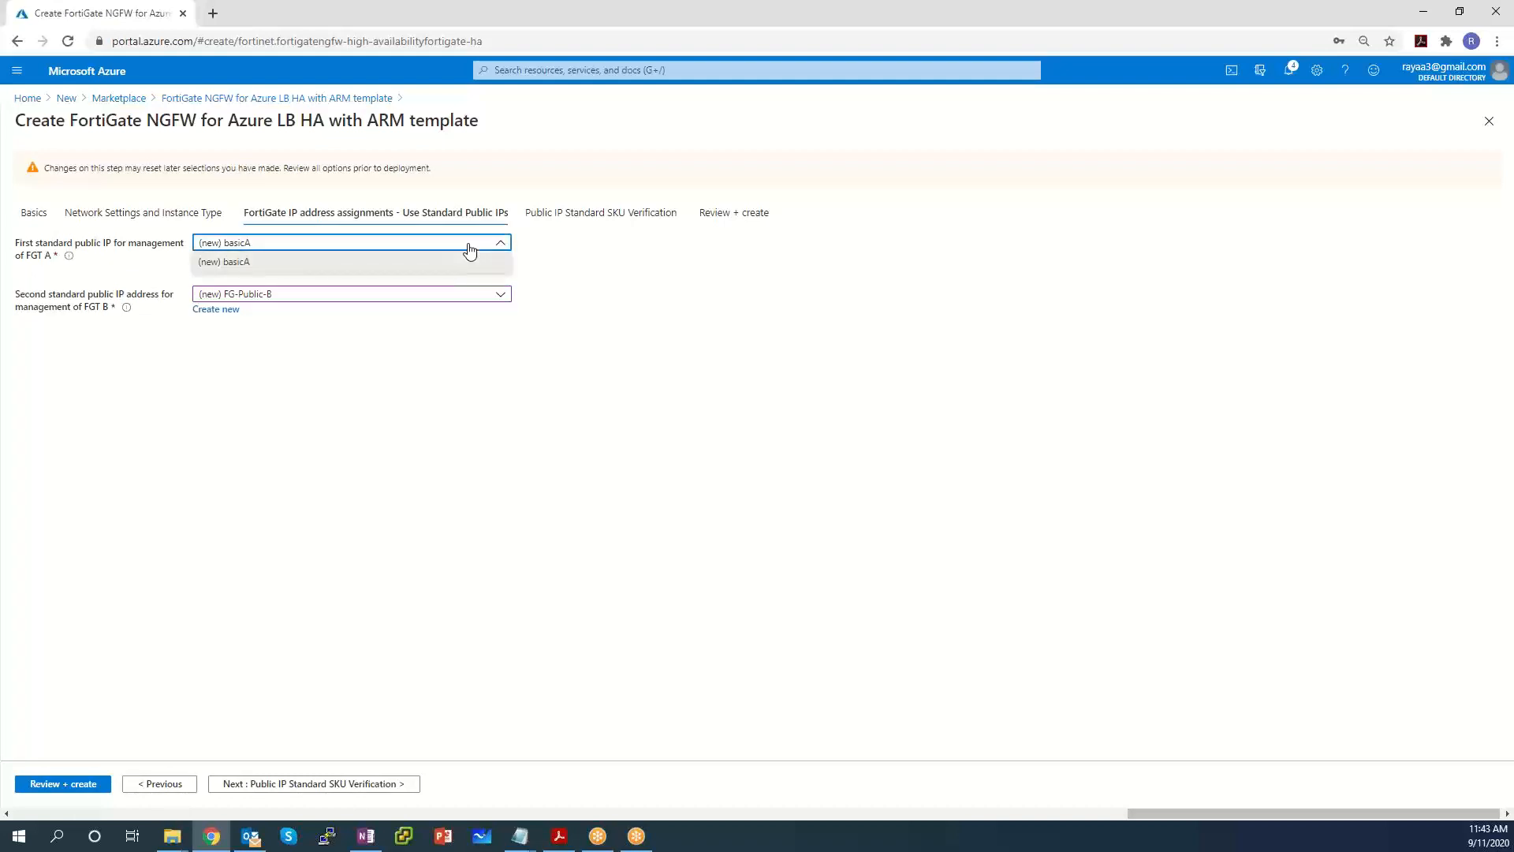
{"action": "left_click", "coordinate": [470, 247]}
{"action": "left_click", "coordinate": [217, 258]}
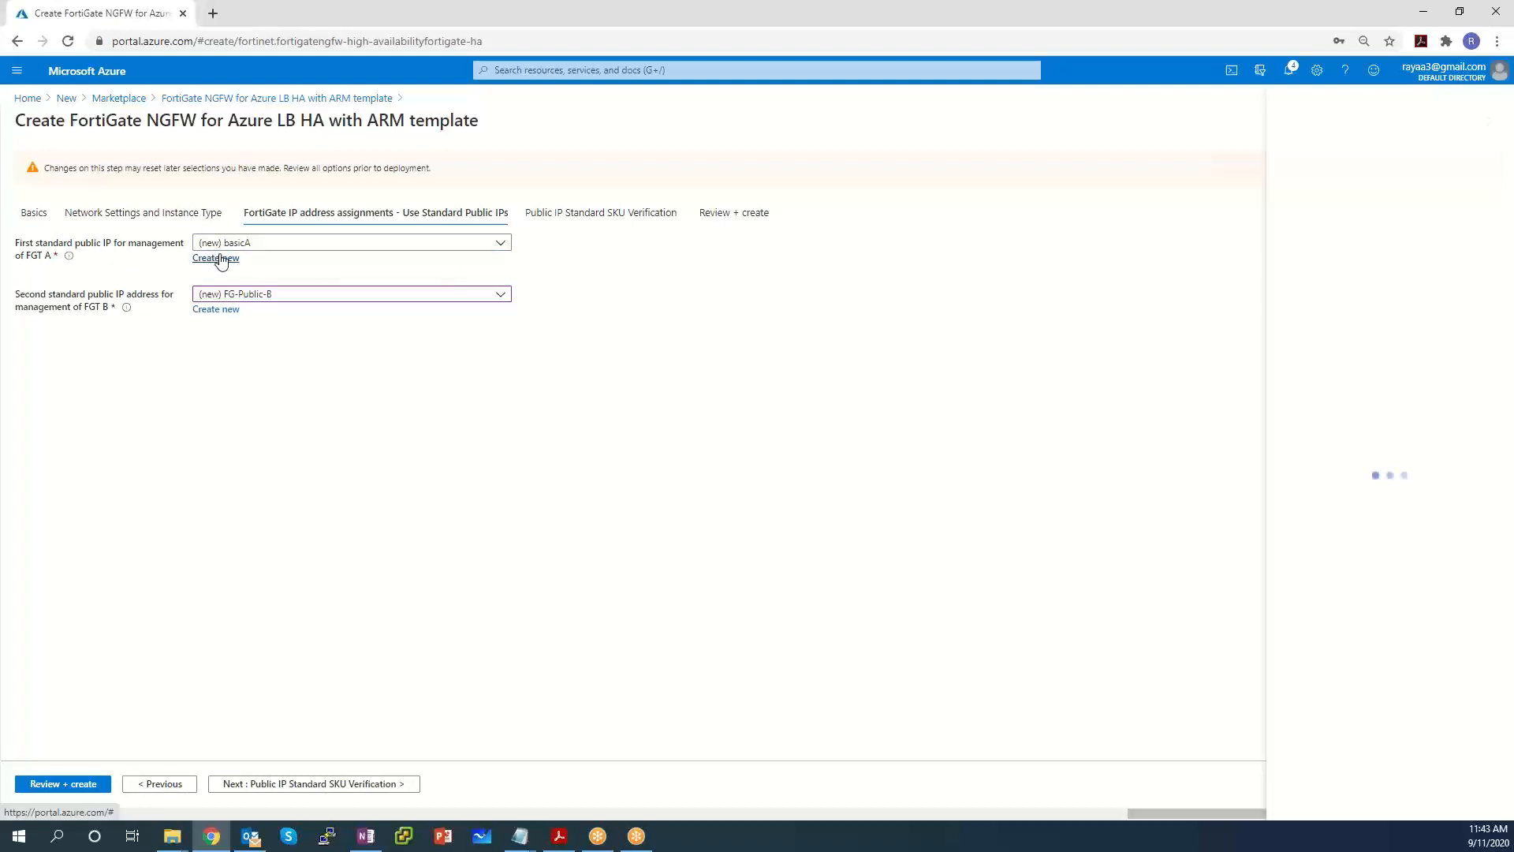
{"action": "double_click", "coordinate": [1463, 162]}
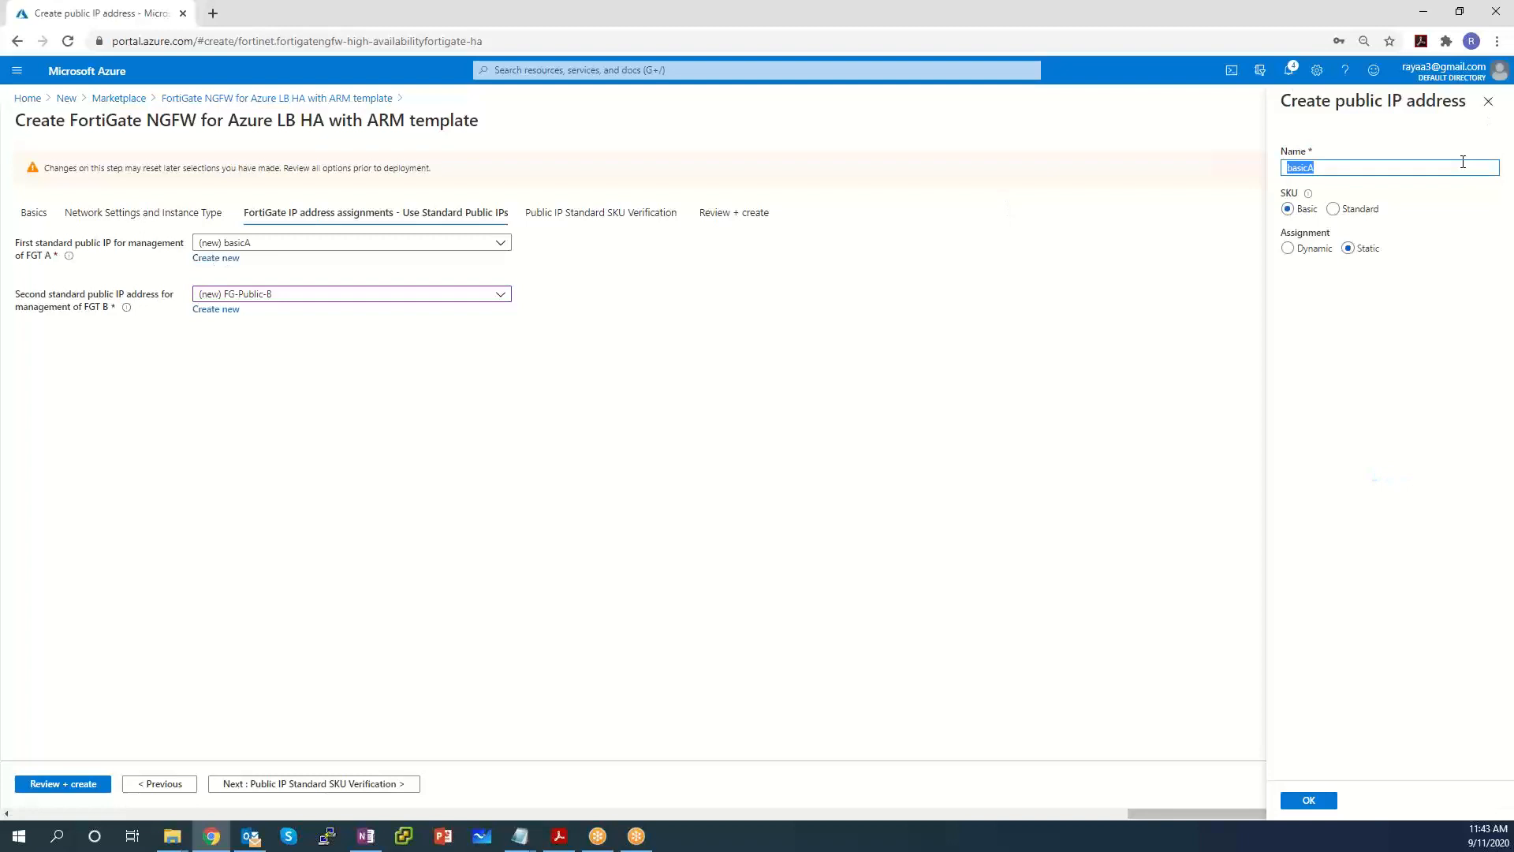
{"action": "type", "text": "FG-Public-"}
{"action": "left_click", "coordinate": [1355, 211]}
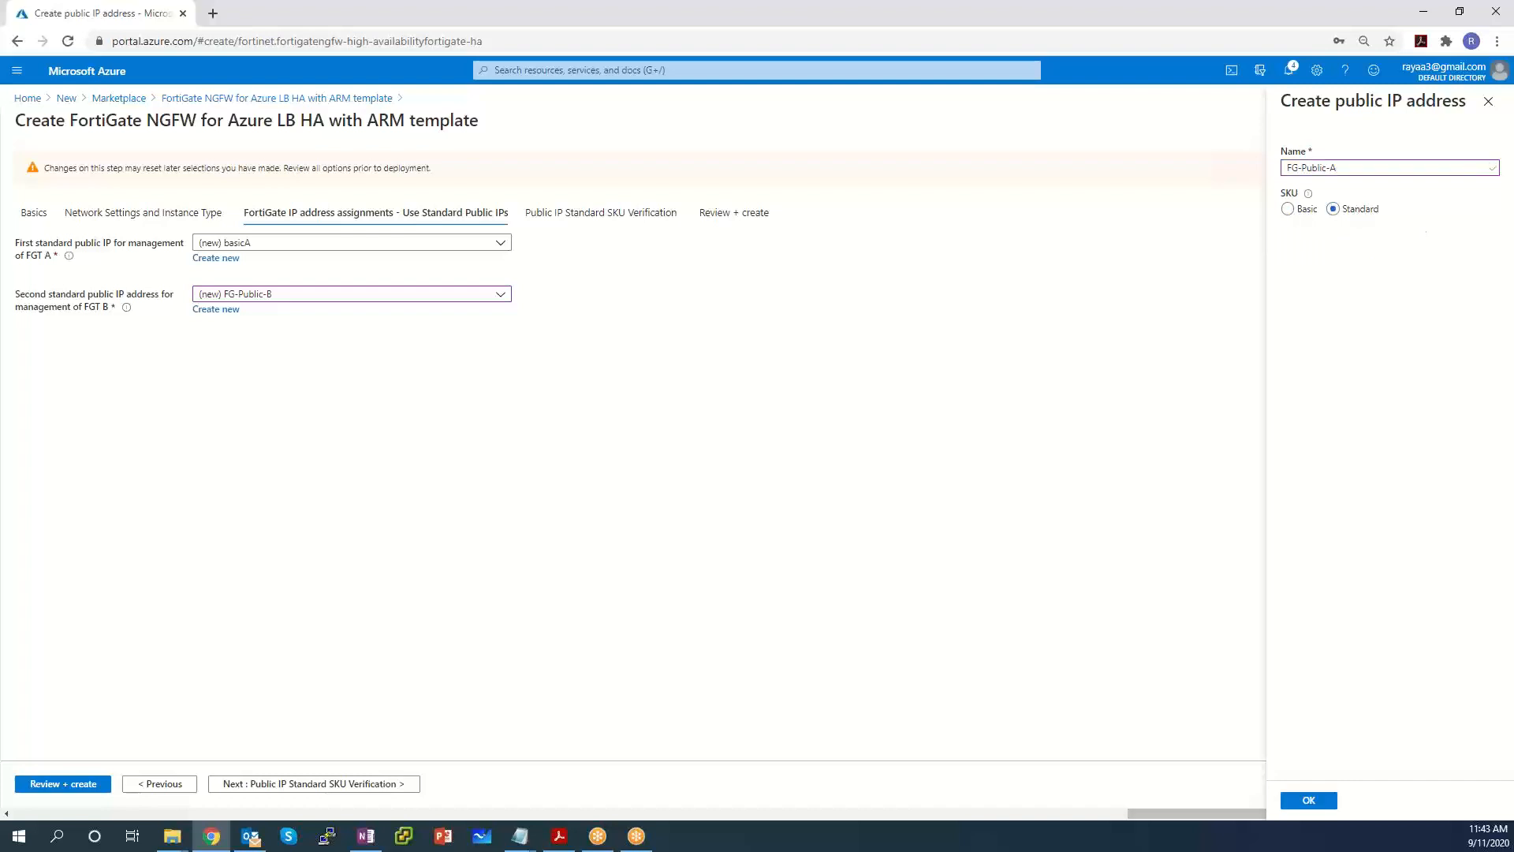
{"action": "left_click", "coordinate": [1319, 797]}
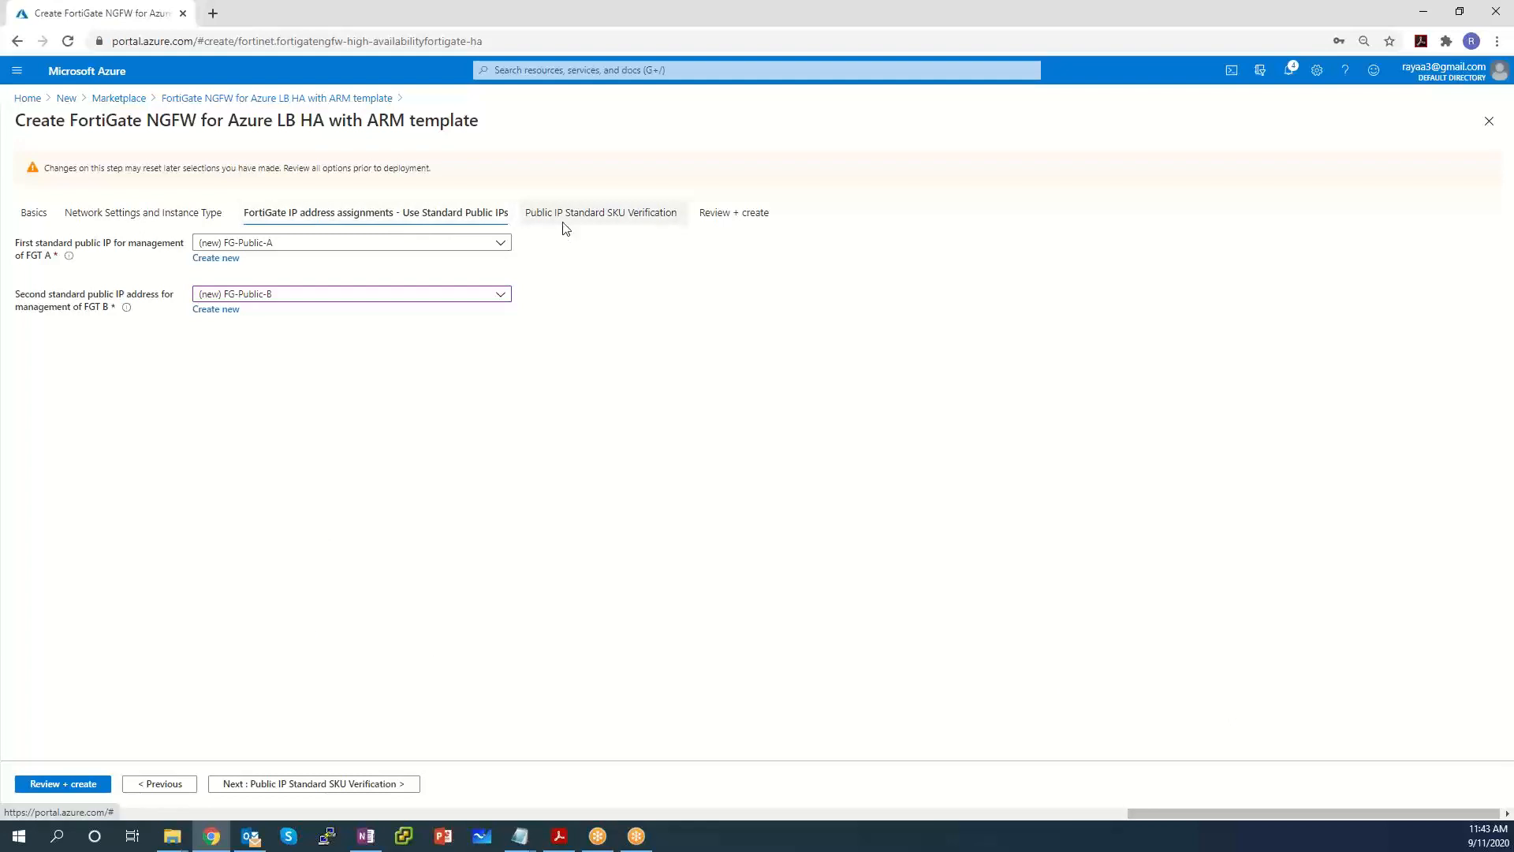
{"action": "left_click", "coordinate": [344, 785]}
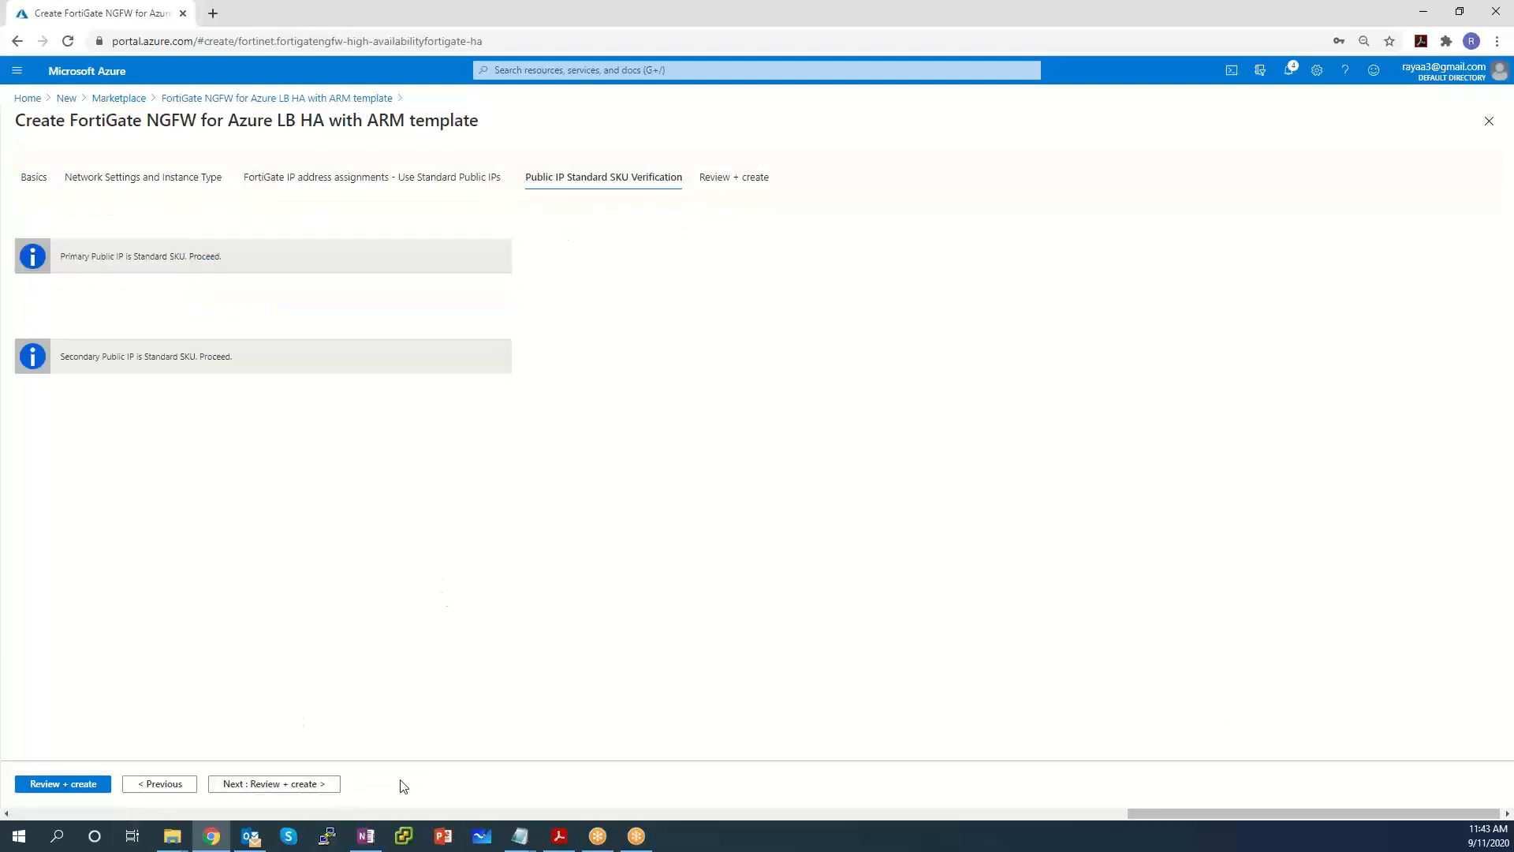
Pass final validation and create the FortiGate NGFW for Azure LB HA deployment in SxLabLB.
{"action": "left_click", "coordinate": [330, 788]}
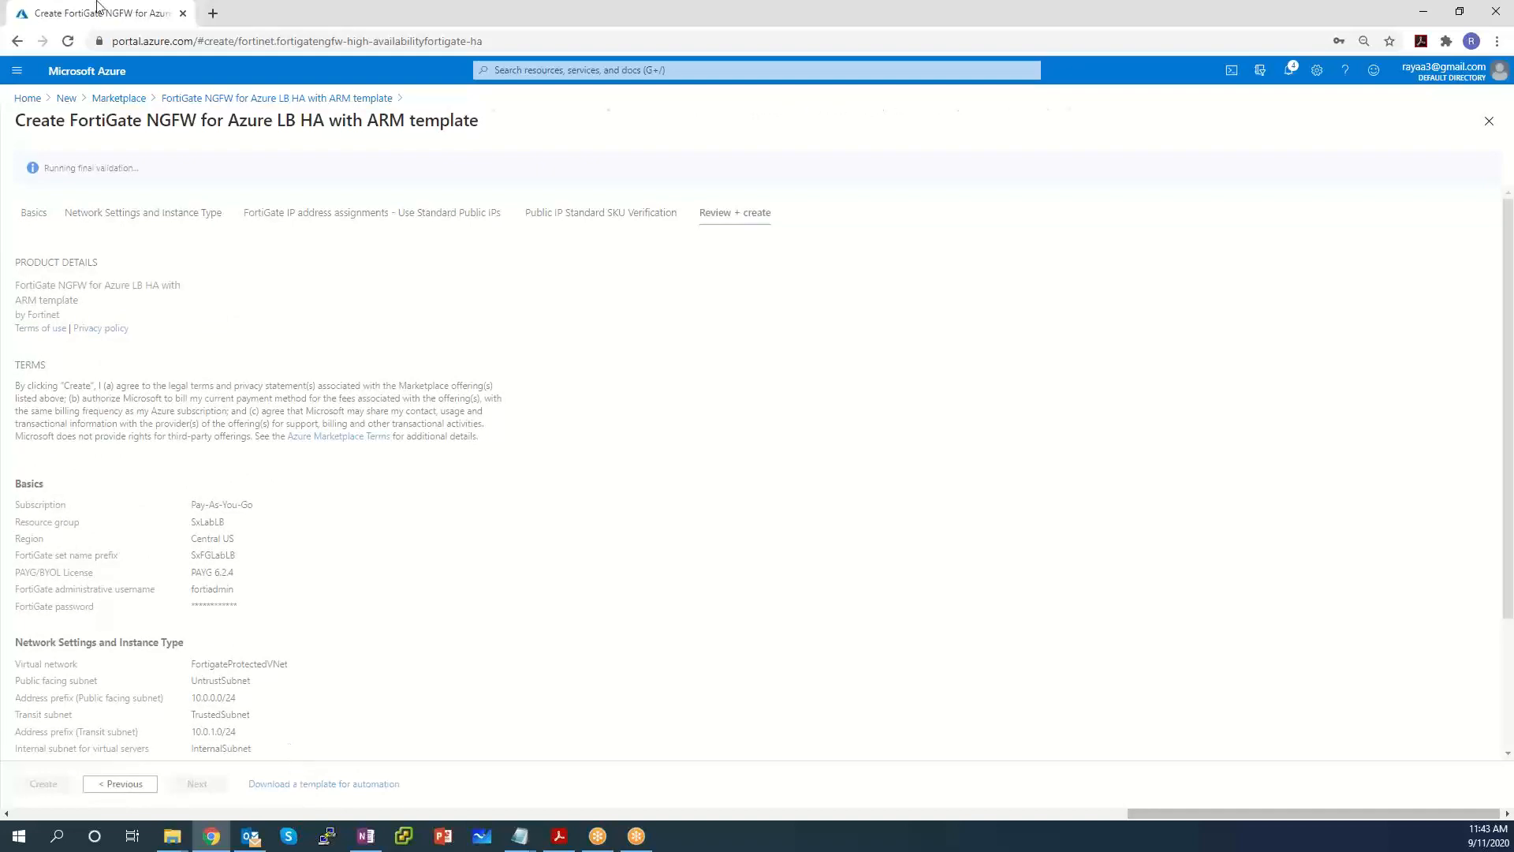
{"action": "triple_click", "coordinate": [119, 169]}
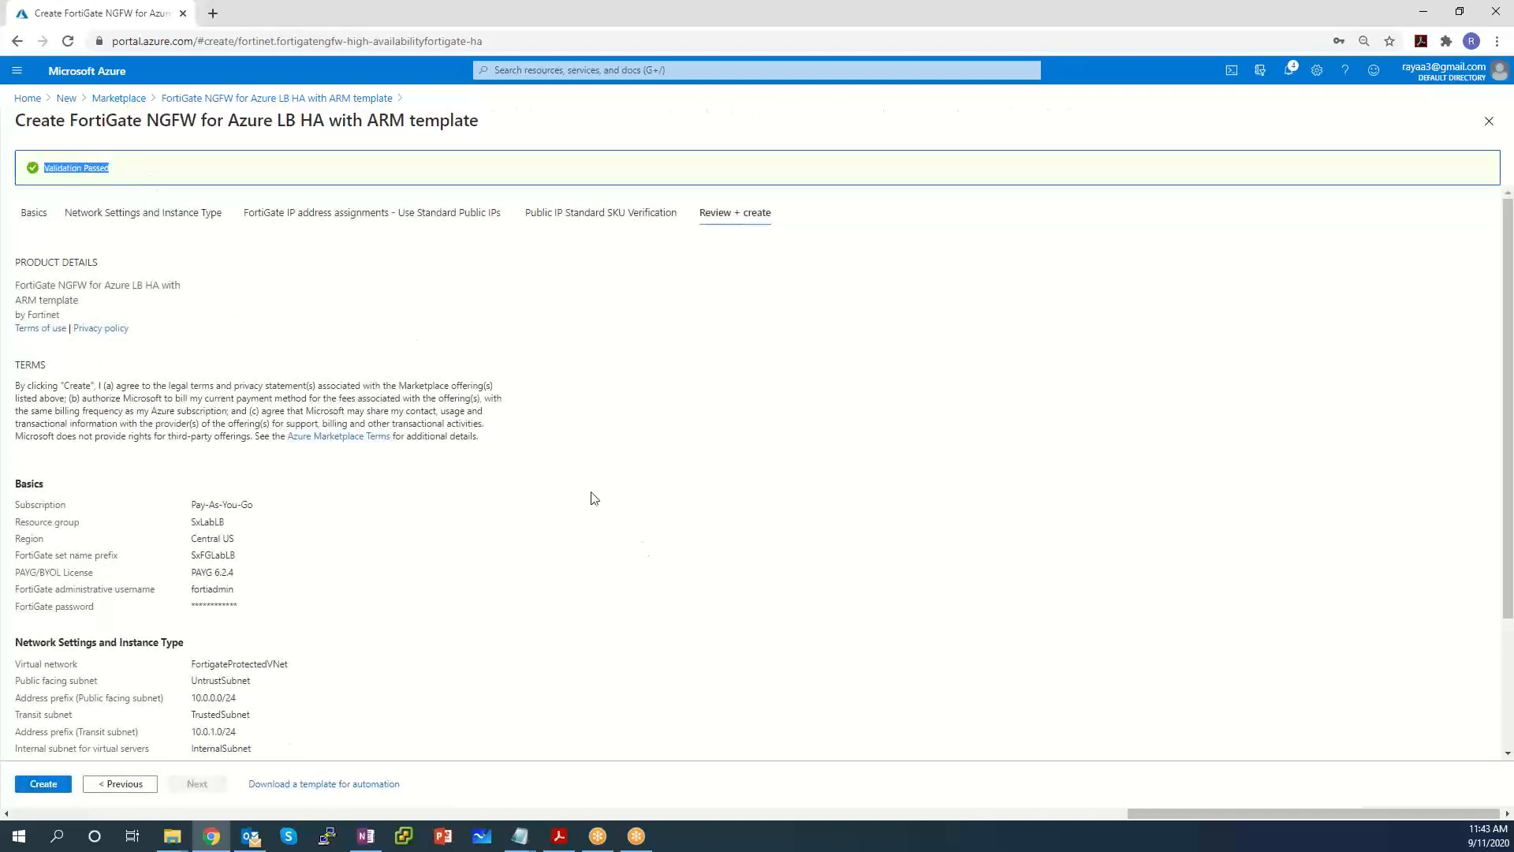
{"action": "scroll", "coordinate": [584, 493], "scroll_direction": "down", "scroll_amount": 2}
{"action": "scroll", "coordinate": [578, 494], "scroll_direction": "up", "scroll_amount": 3}
{"action": "scroll", "coordinate": [285, 526], "scroll_direction": "down", "scroll_amount": 2}
{"action": "scroll", "coordinate": [283, 530], "scroll_direction": "down", "scroll_amount": 1}
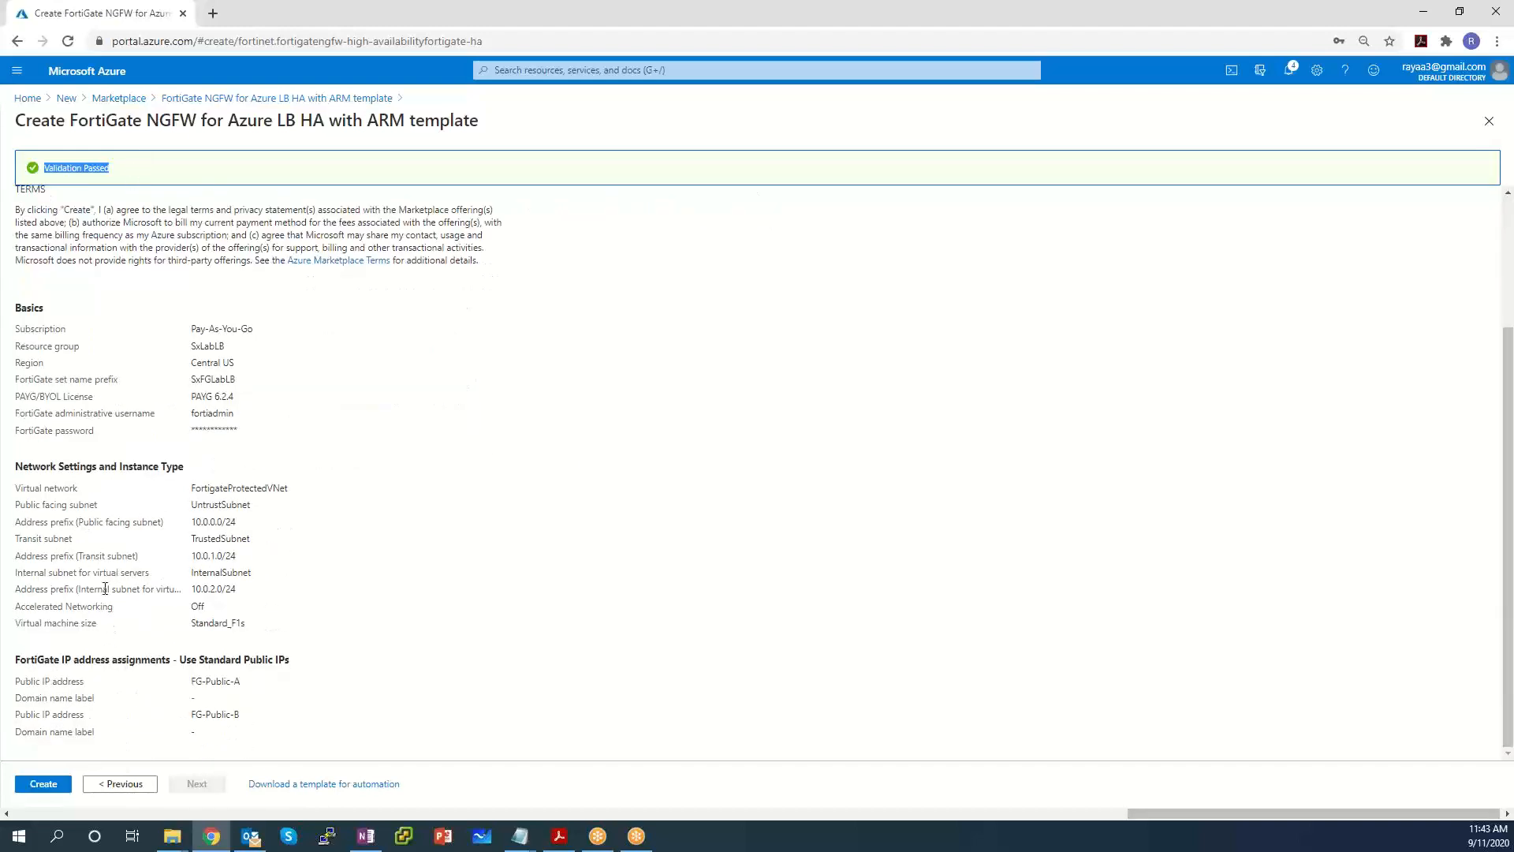
{"action": "left_click", "coordinate": [50, 784]}
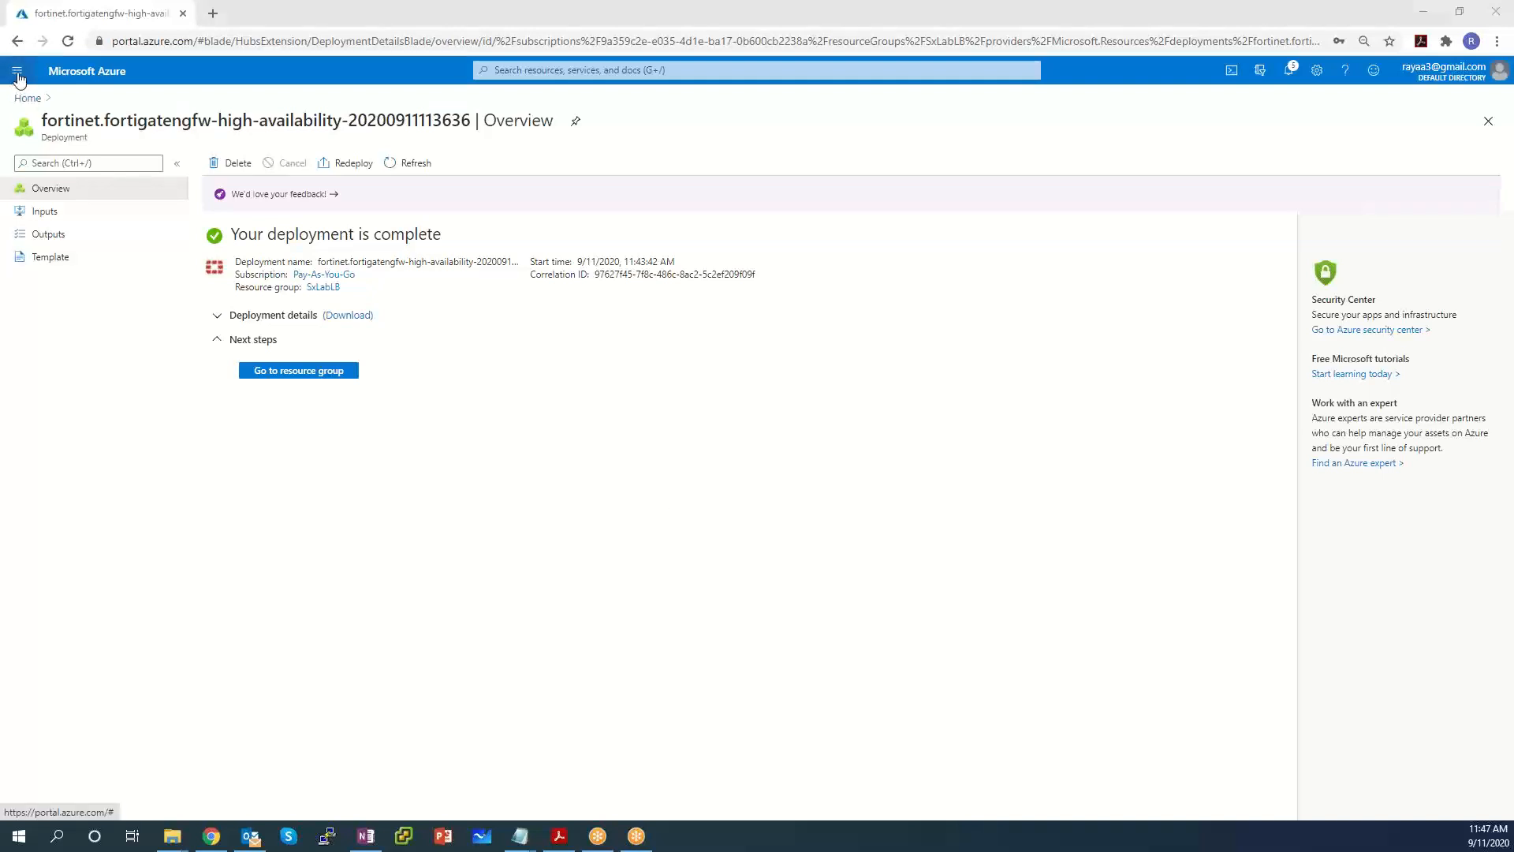
Browse All resources and Resource groups, then open SxLabLB with its 18 deployed resources.
{"action": "left_click", "coordinate": [17, 70]}
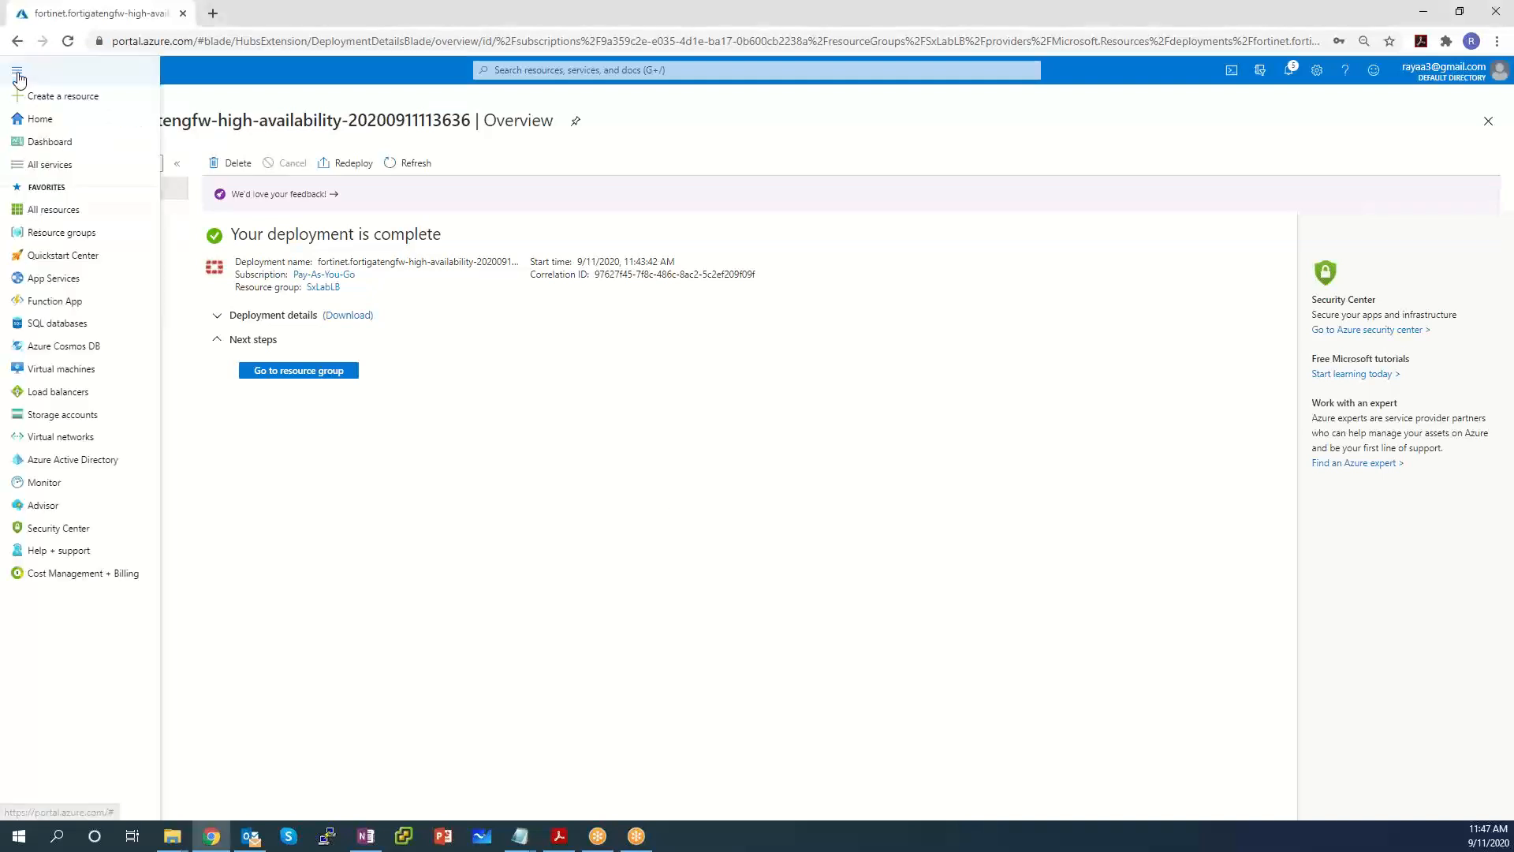
{"action": "left_click", "coordinate": [49, 209]}
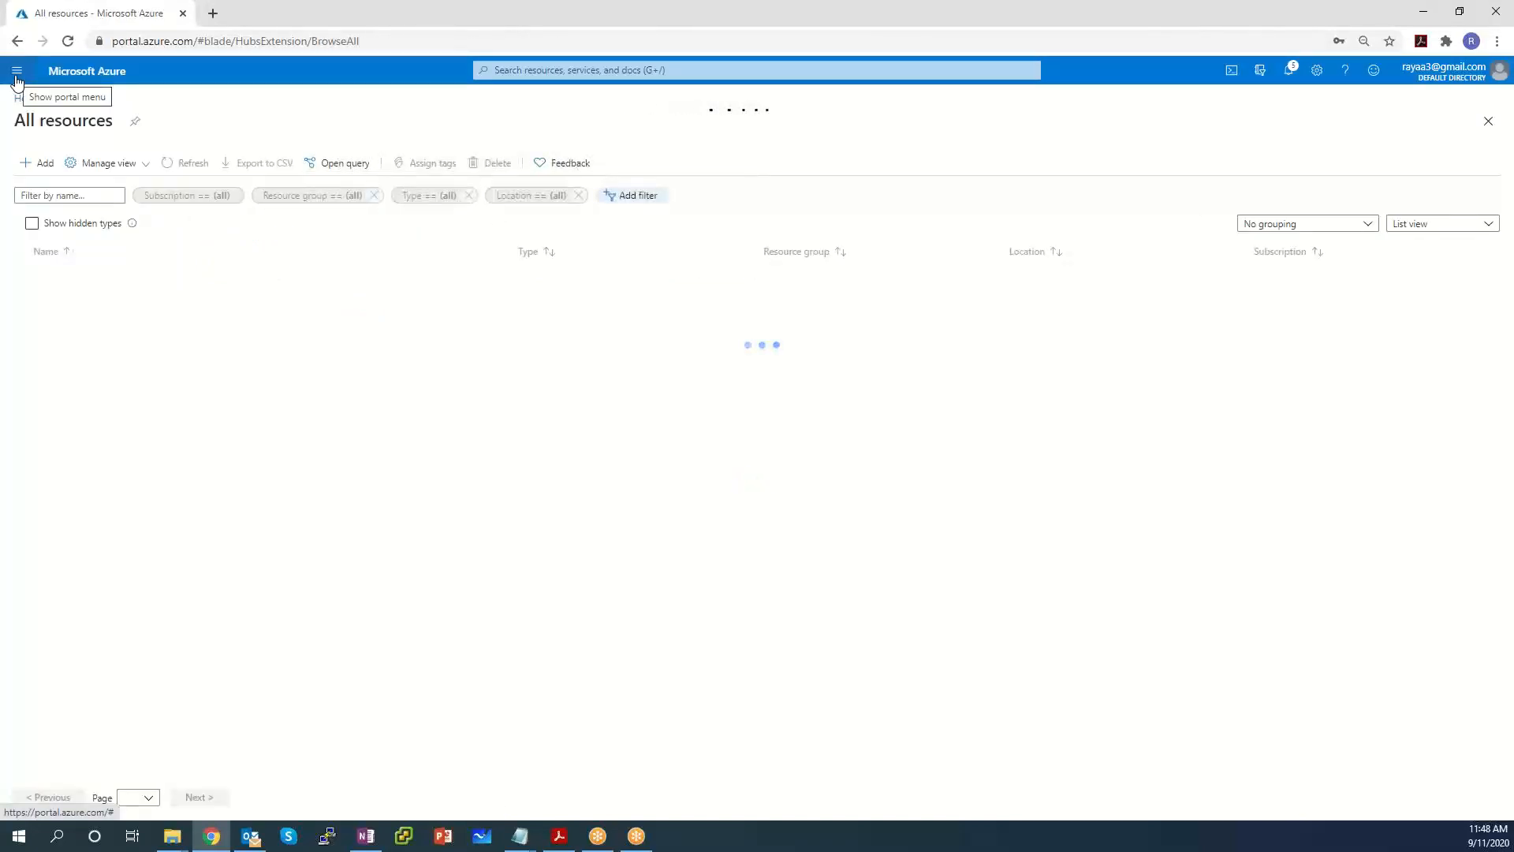
{"action": "left_click", "coordinate": [16, 73]}
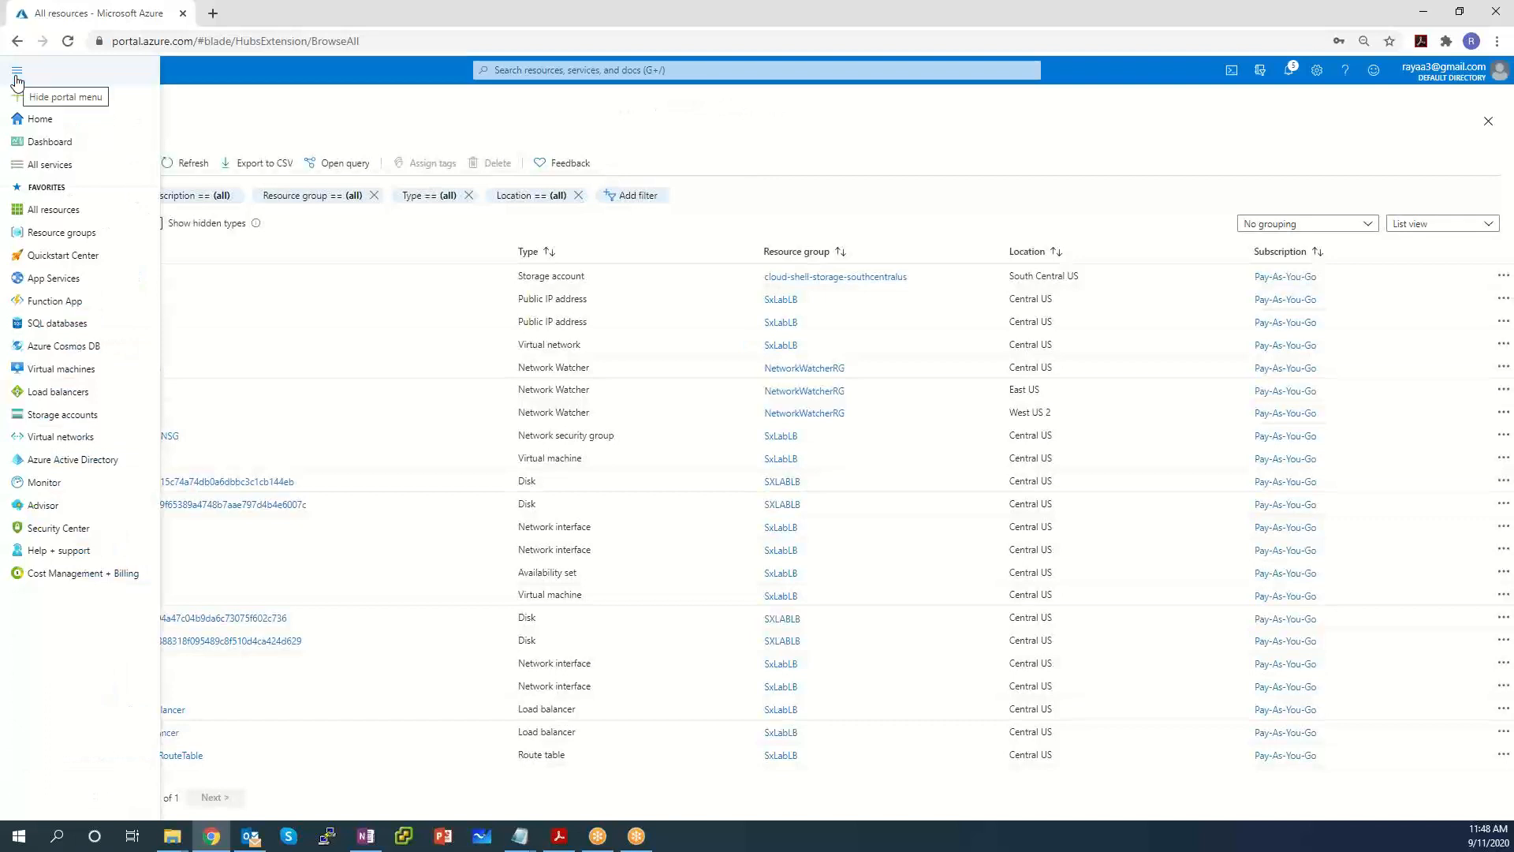
{"action": "left_click", "coordinate": [67, 237]}
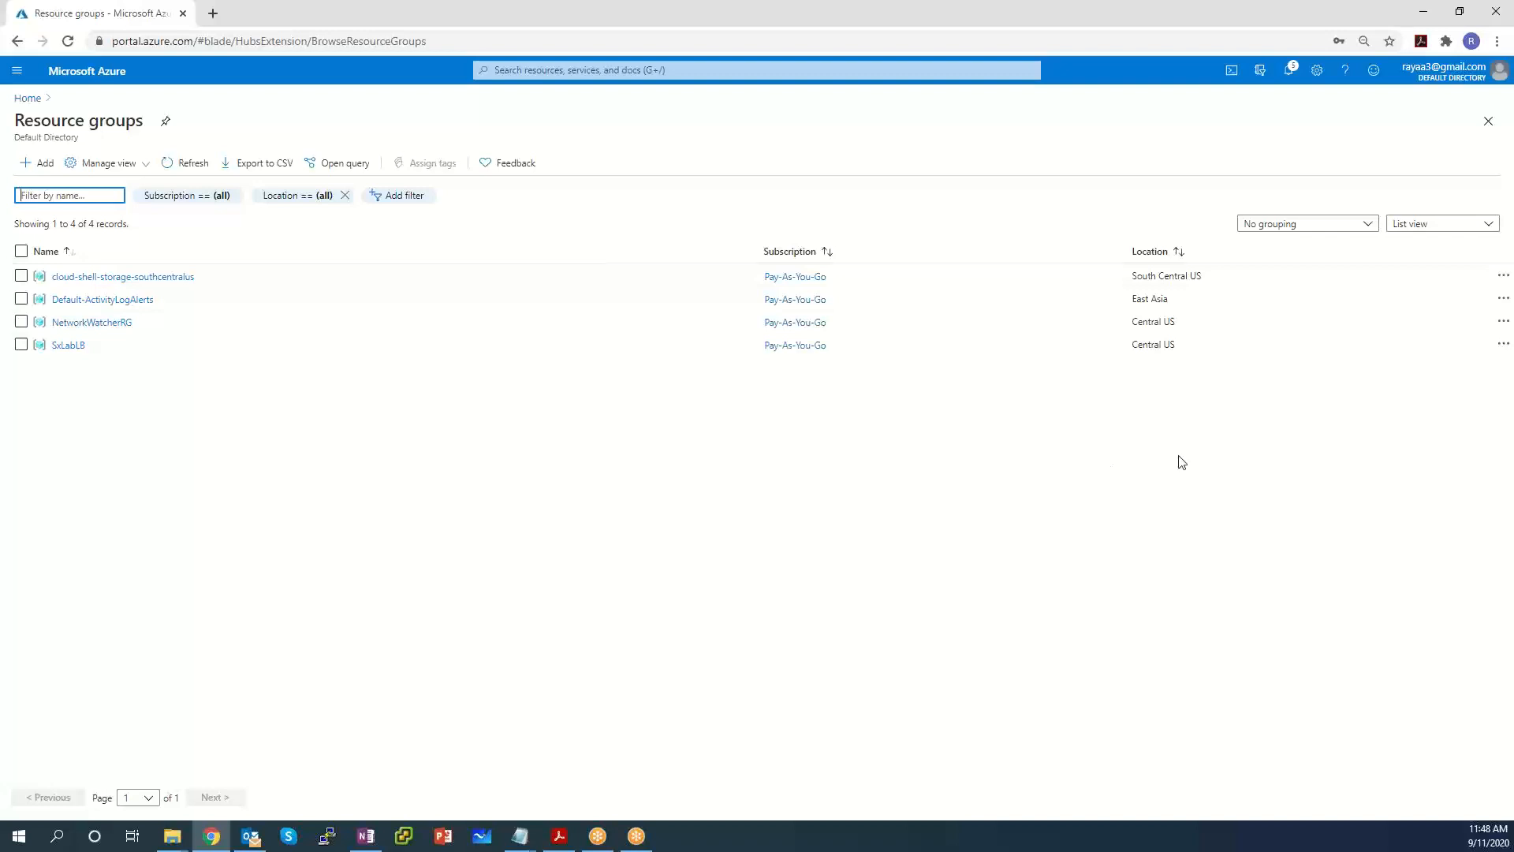
{"action": "left_click", "coordinate": [75, 345]}
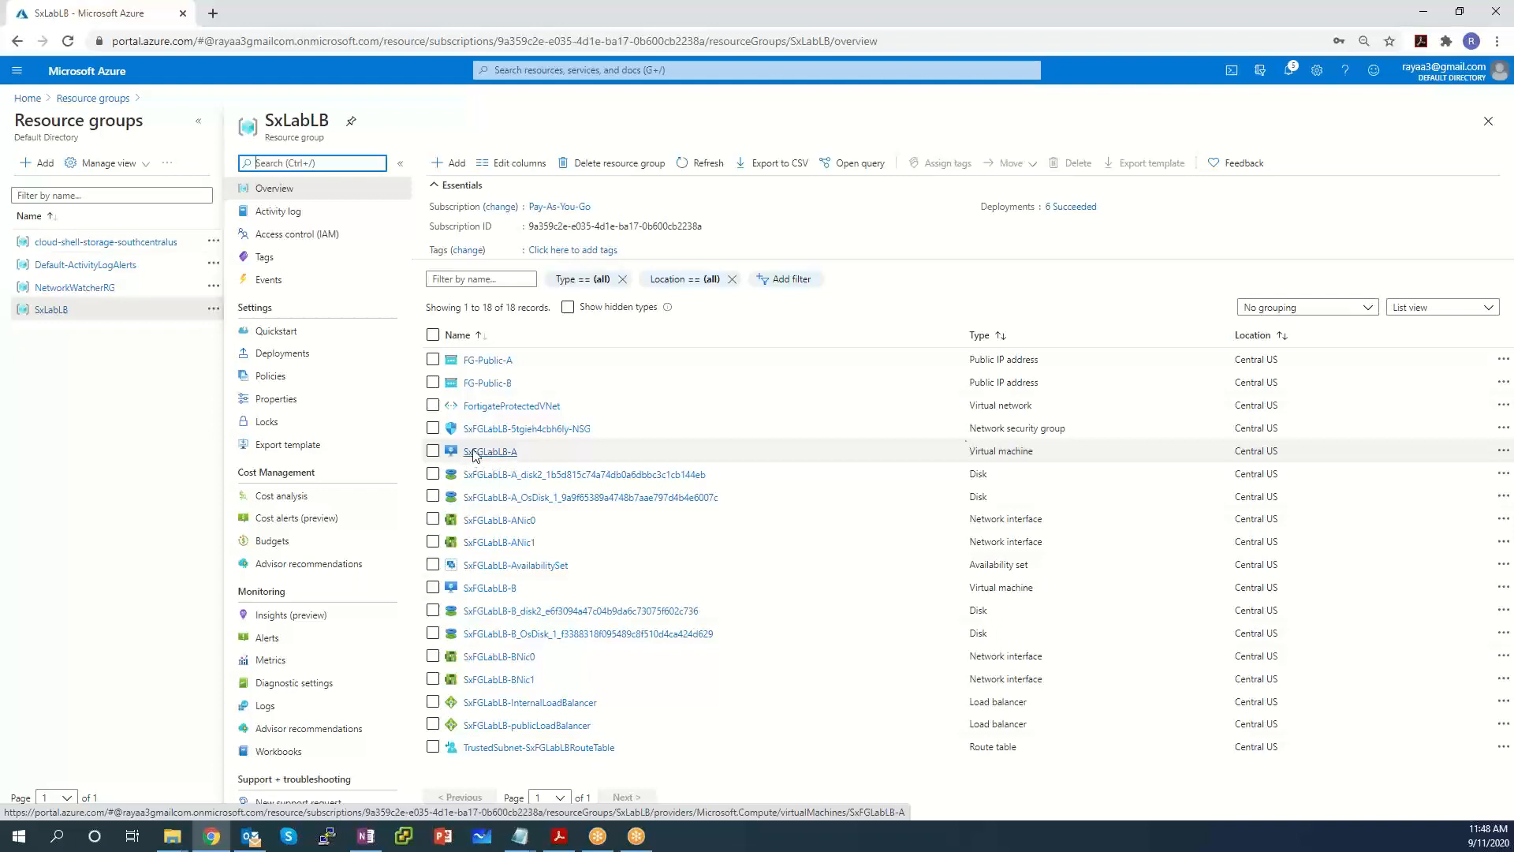
{"action": "left_click_drag", "start_coordinate": [1049, 455], "coordinate": [931, 440]}
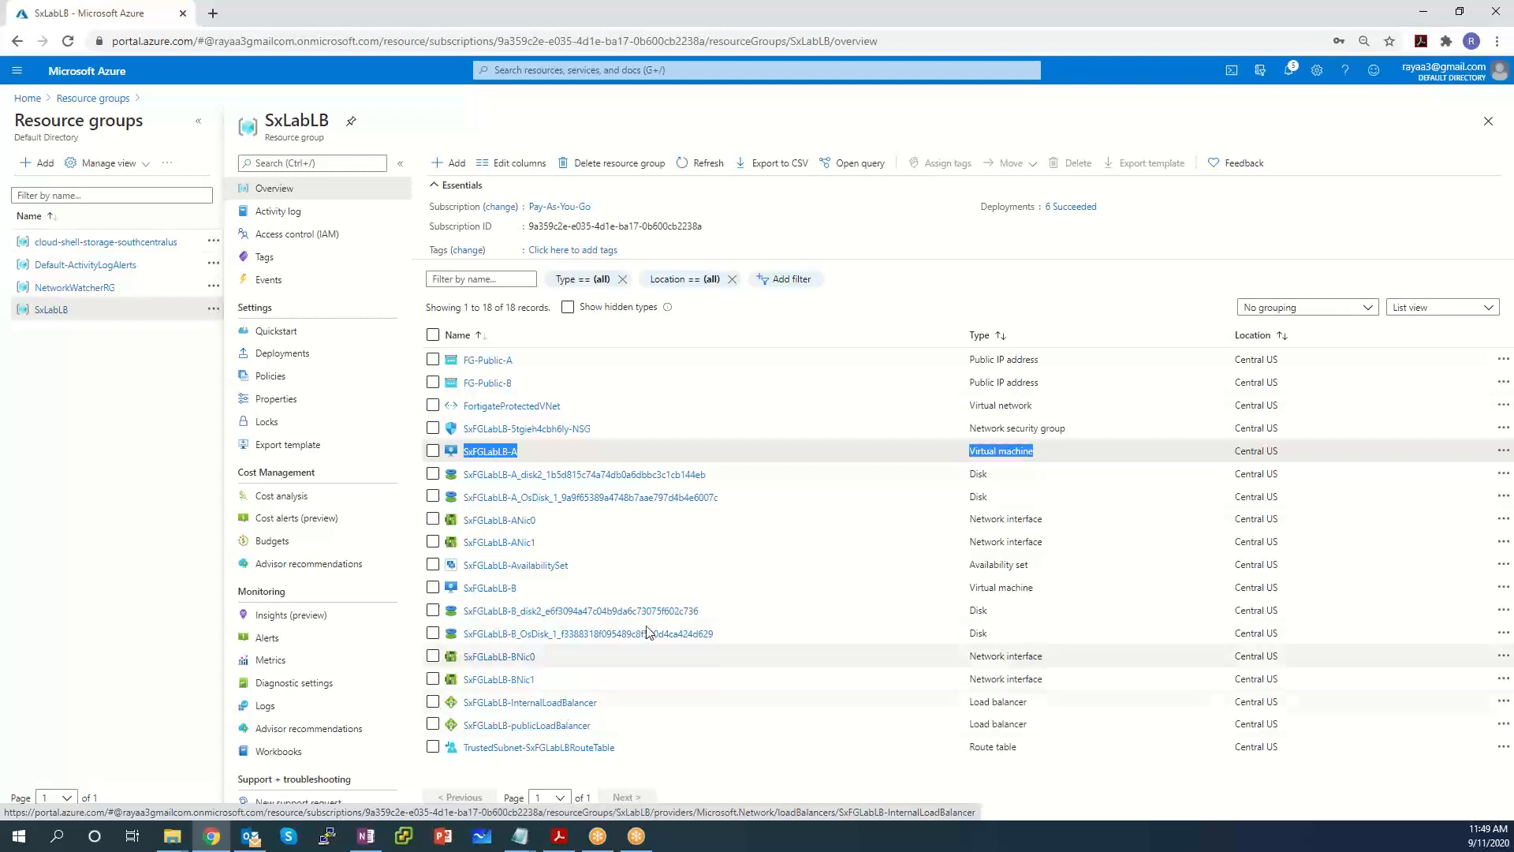
Check the TrustedSubnet route table's toDefault next hop 10.0.1.4, then open FortigateProtectedVNet.
{"action": "left_click", "coordinate": [562, 755]}
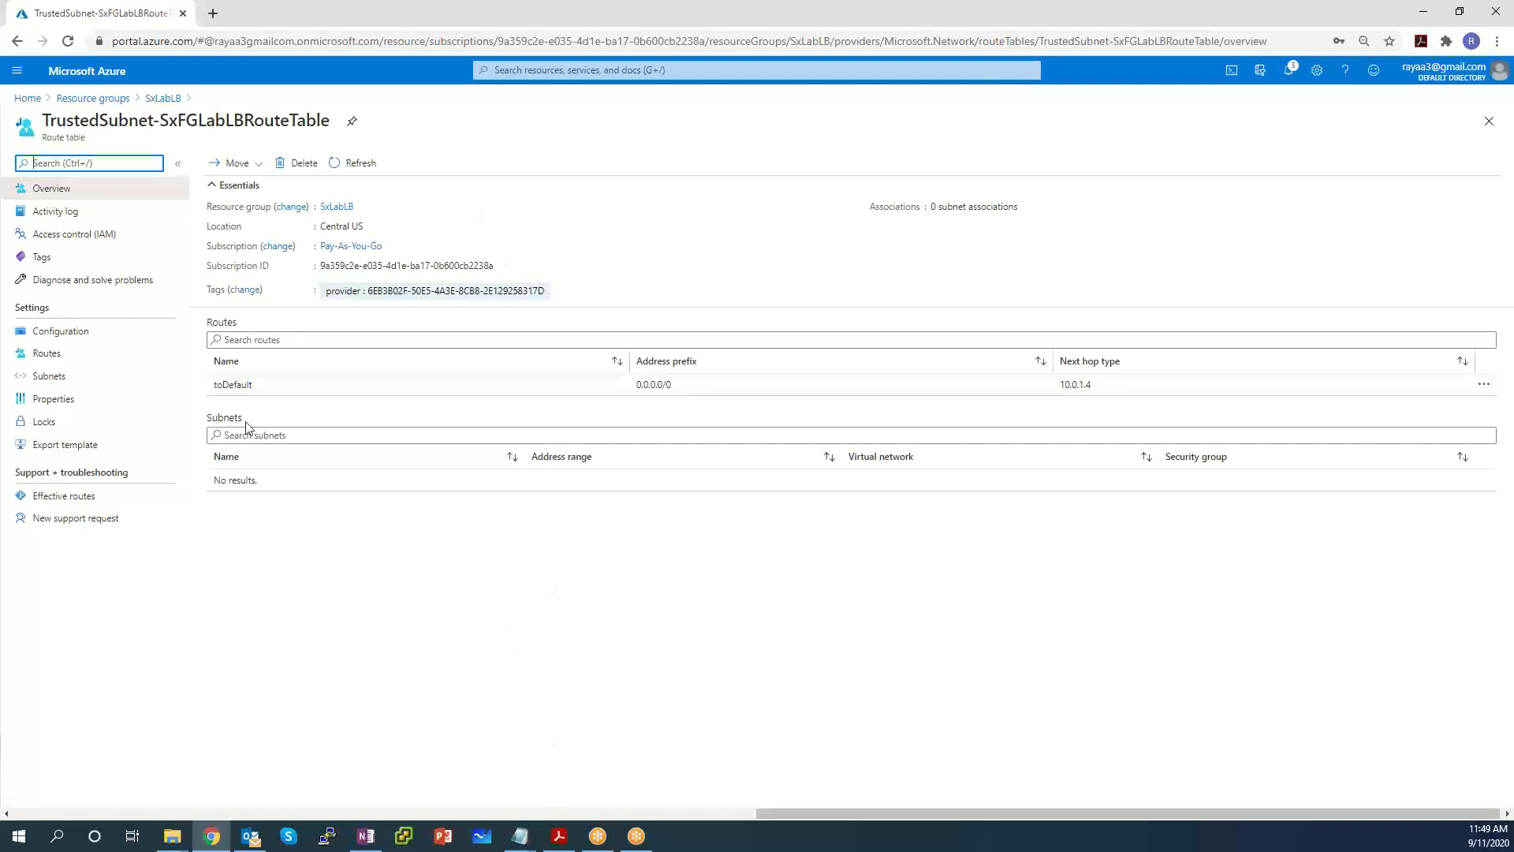
{"action": "left_click_drag", "start_coordinate": [1132, 395], "coordinate": [1043, 395]}
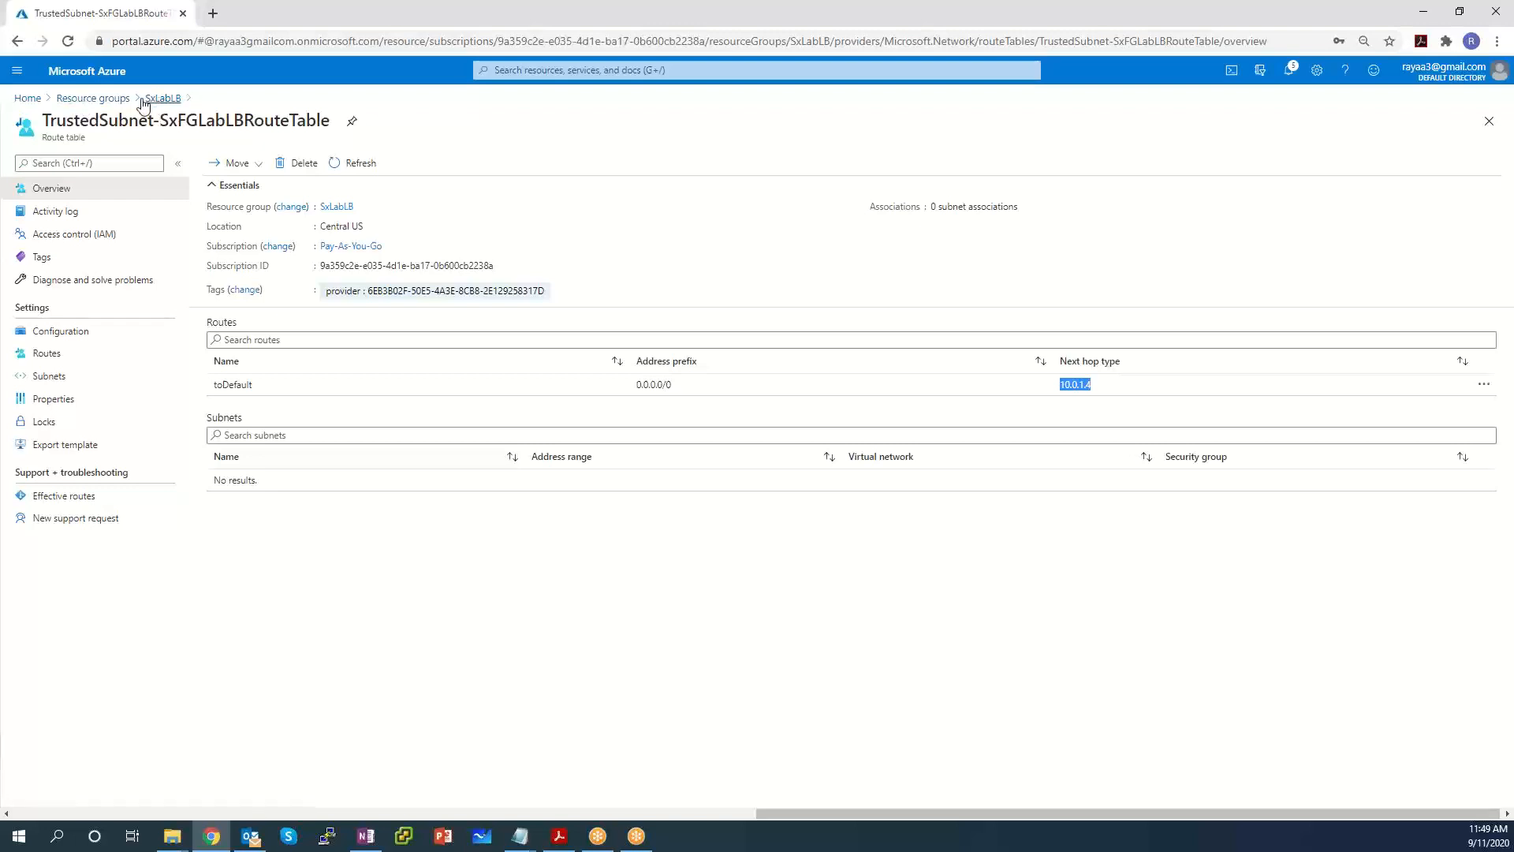
{"action": "left_click", "coordinate": [84, 100]}
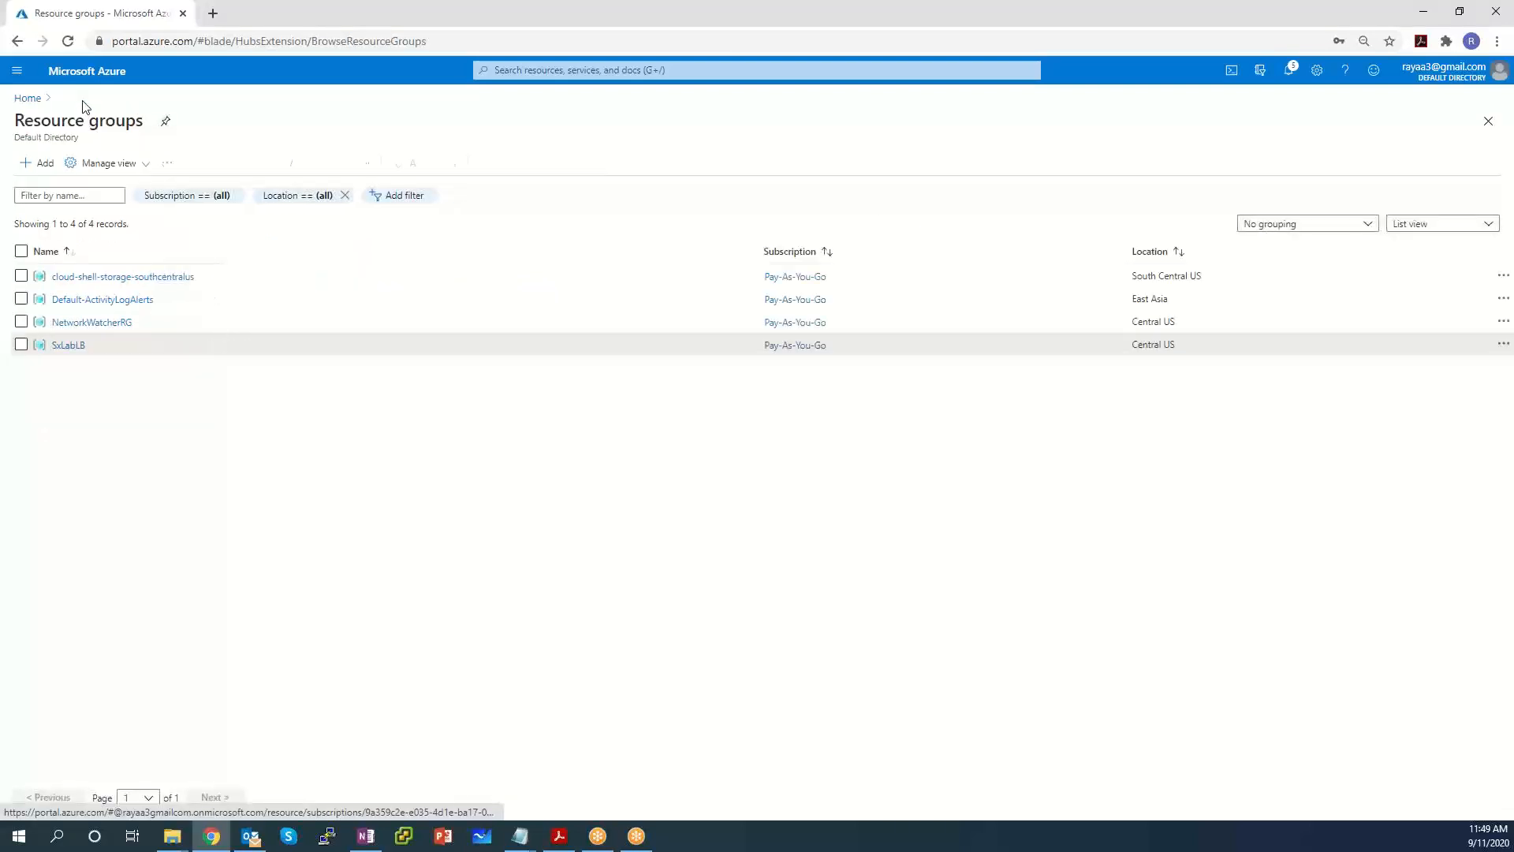
{"action": "left_click", "coordinate": [69, 344]}
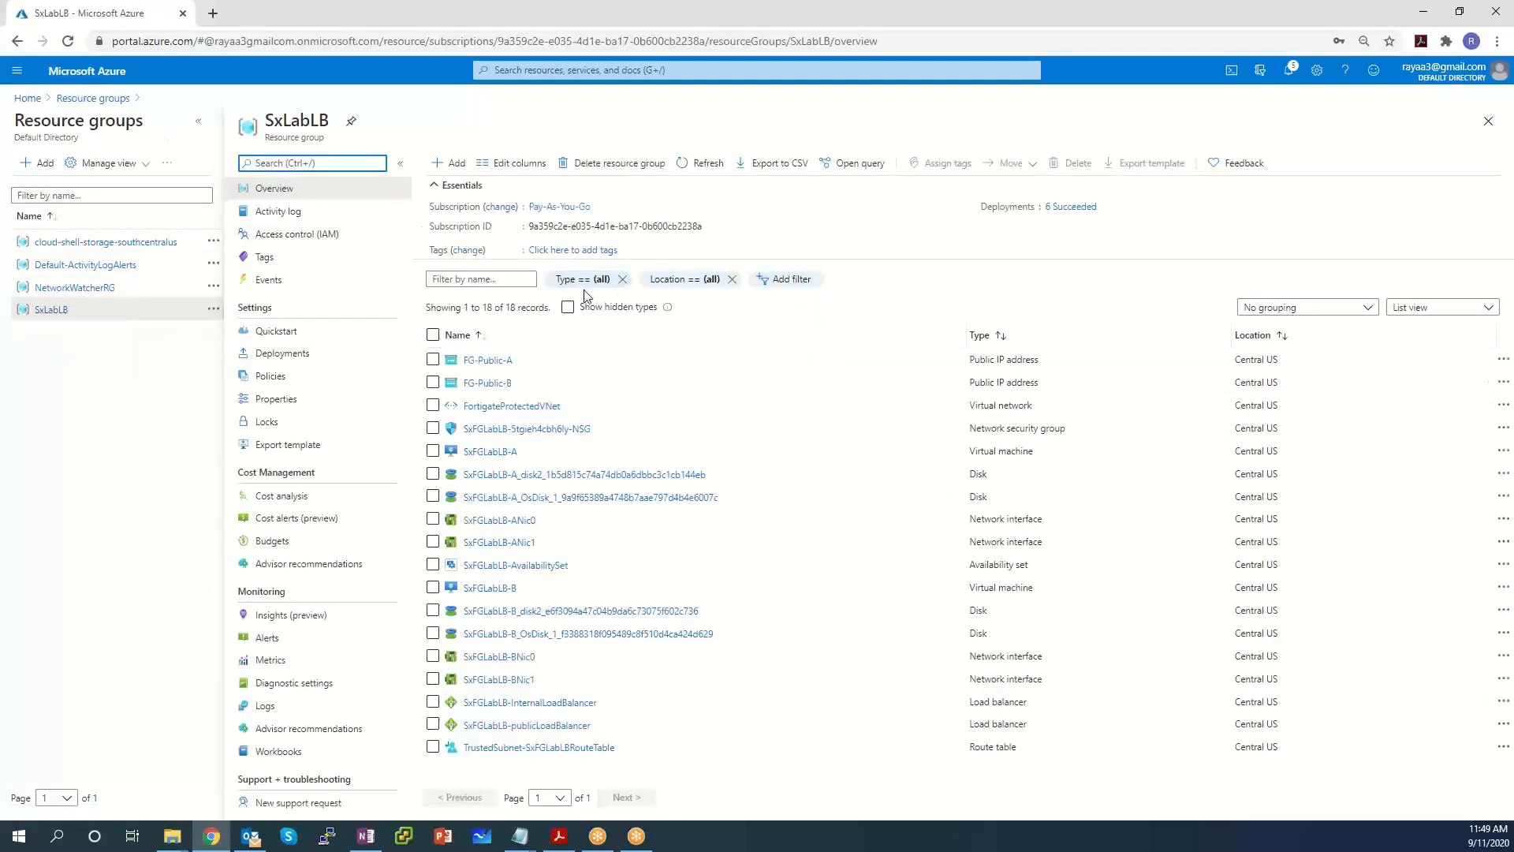
{"action": "left_click", "coordinate": [514, 407]}
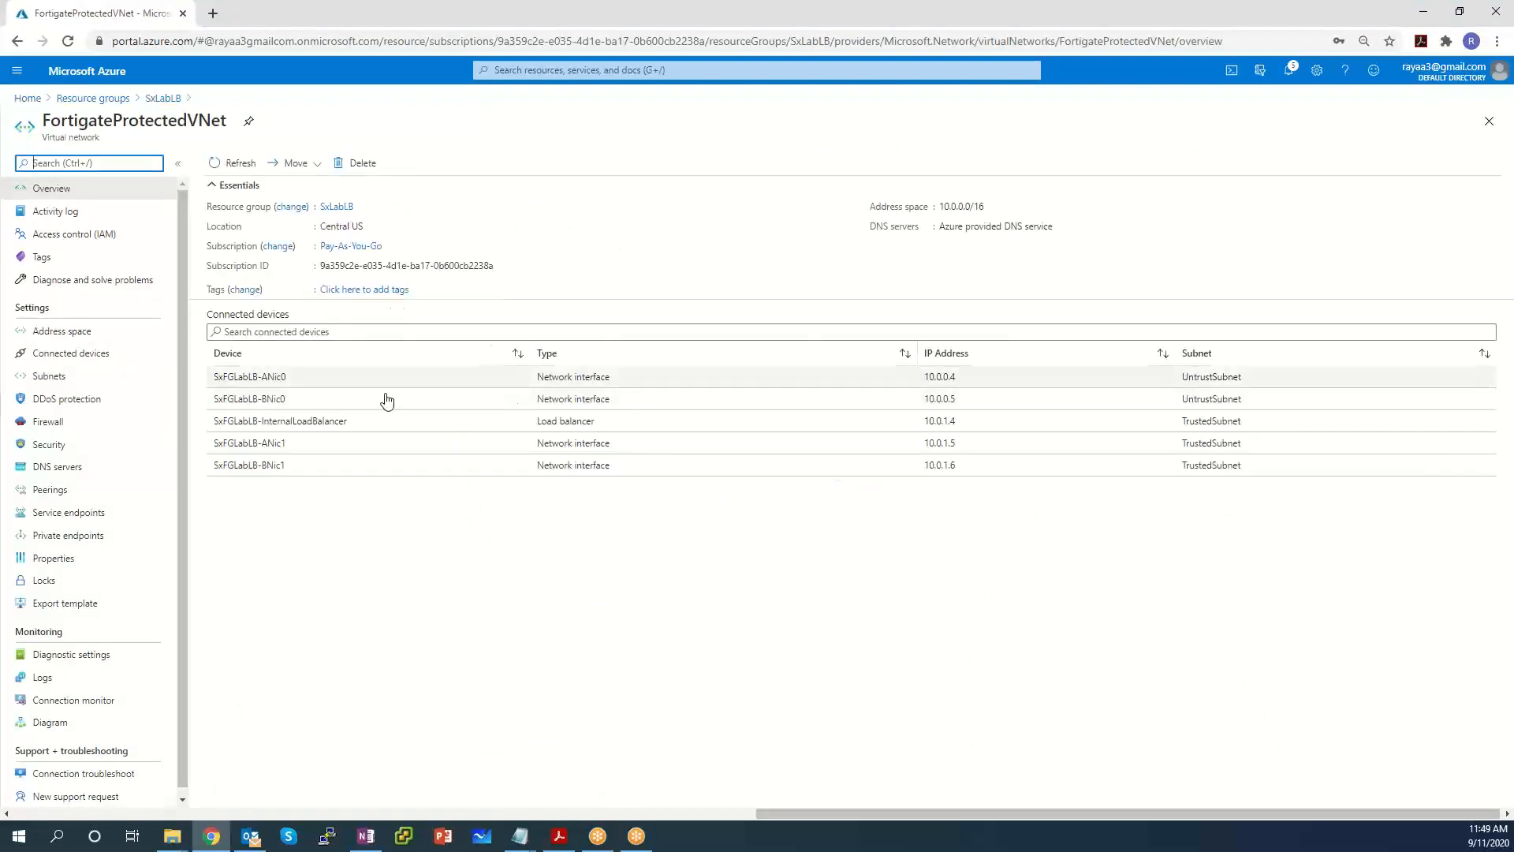
{"action": "left_click_drag", "start_coordinate": [973, 426], "coordinate": [909, 426]}
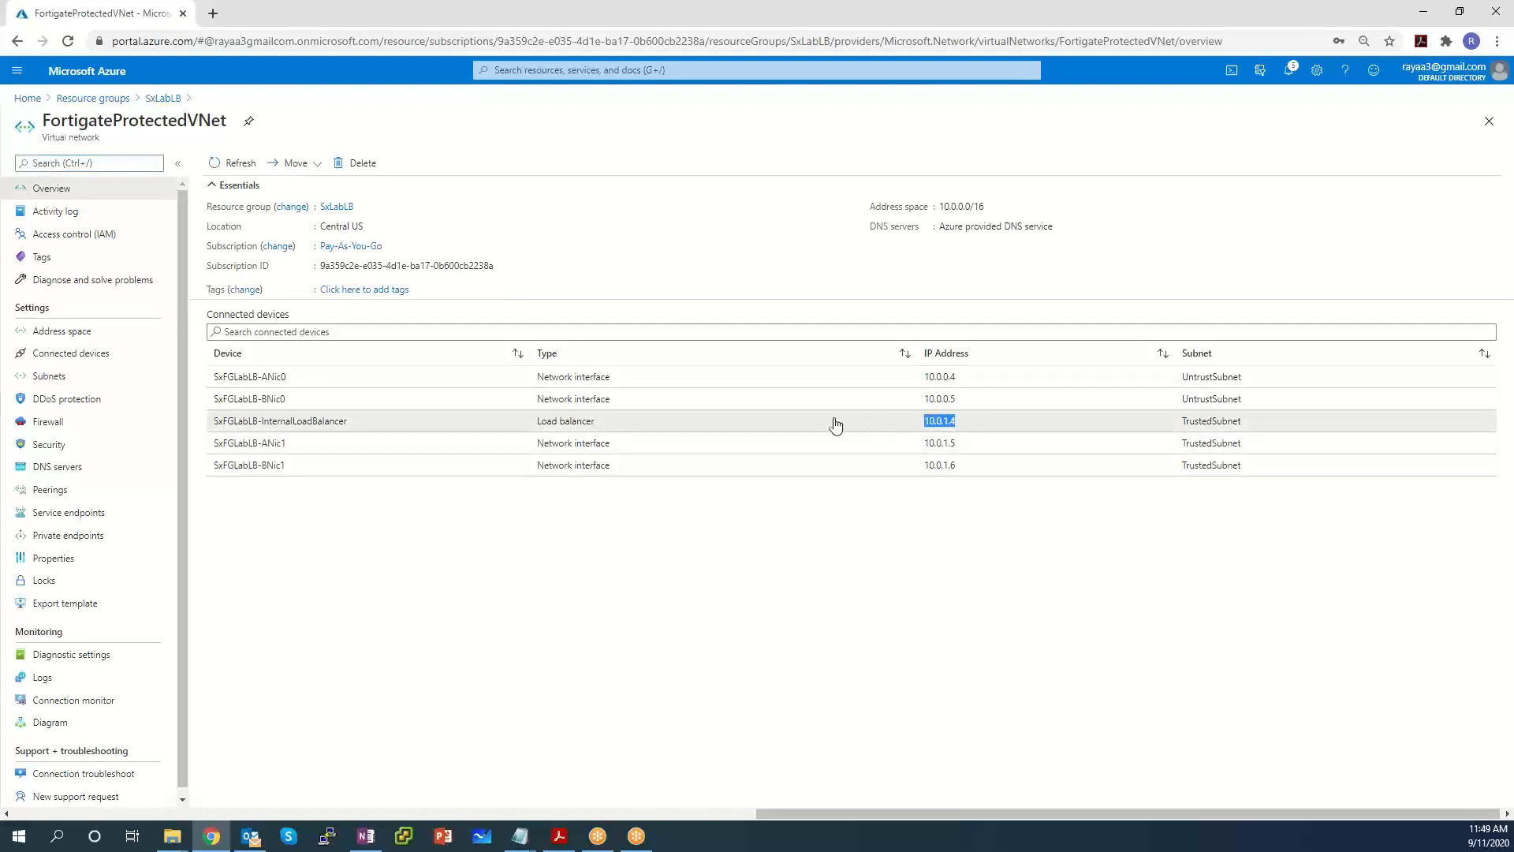
{"action": "left_click_drag", "start_coordinate": [570, 435], "coordinate": [214, 429]}
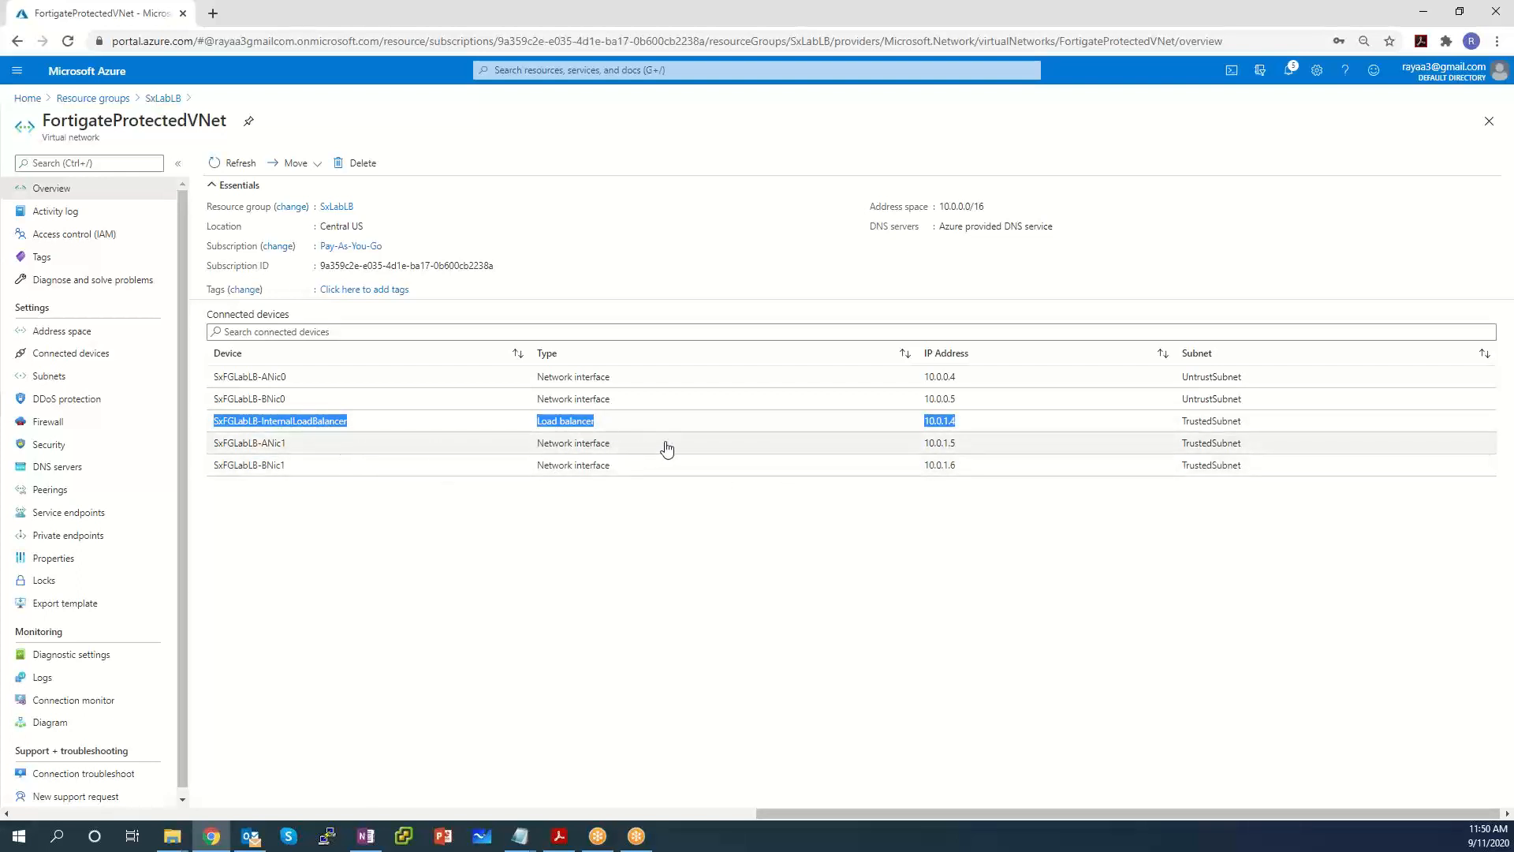
{"action": "left_click_drag", "start_coordinate": [623, 443], "coordinate": [528, 446]}
{"action": "left_click_drag", "start_coordinate": [354, 450], "coordinate": [272, 456]}
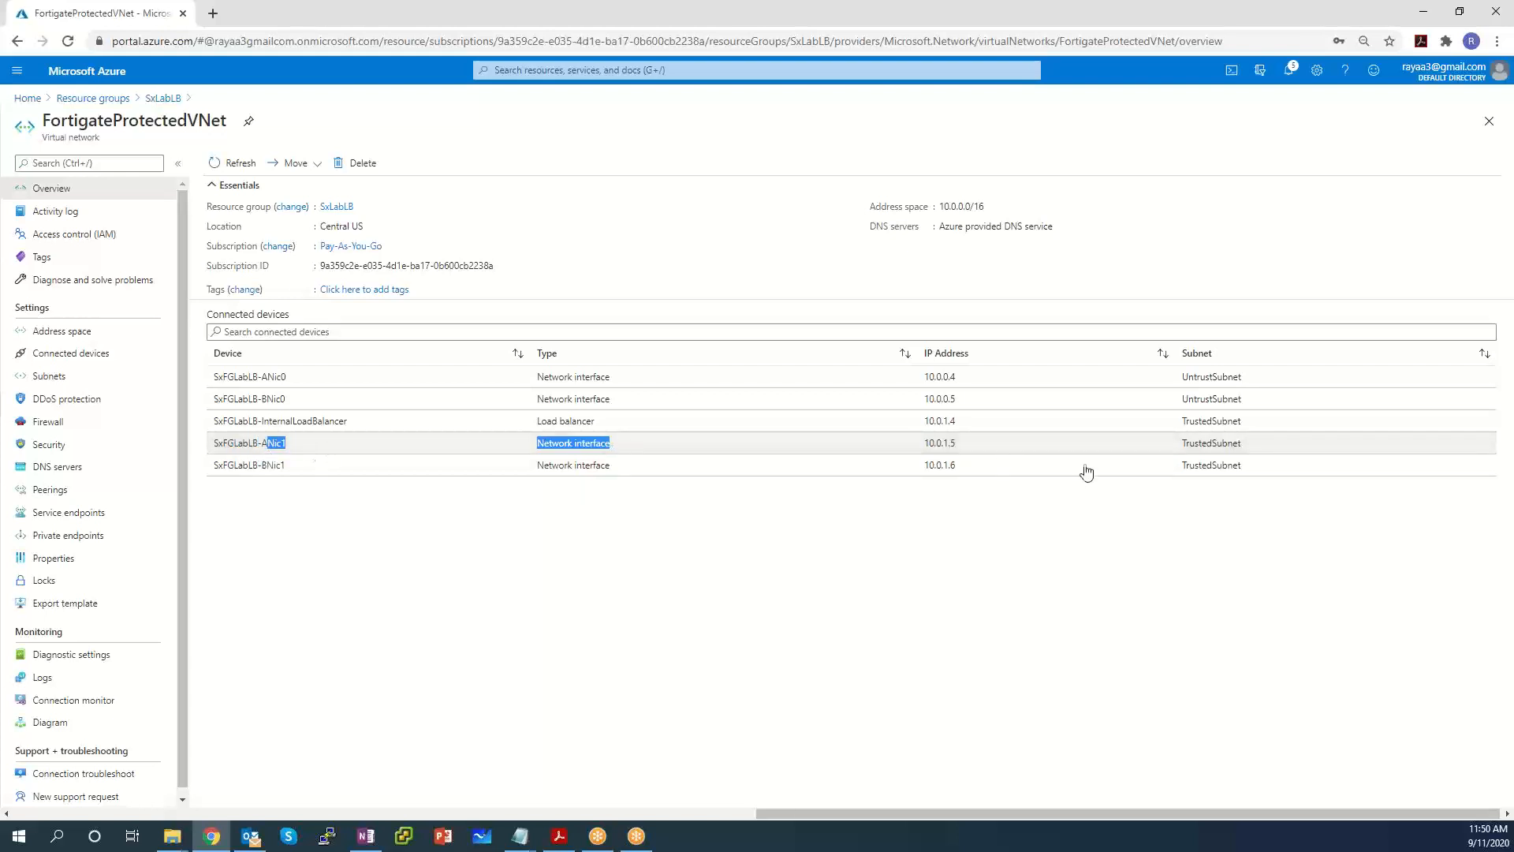
{"action": "left_click_drag", "start_coordinate": [972, 444], "coordinate": [938, 454]}
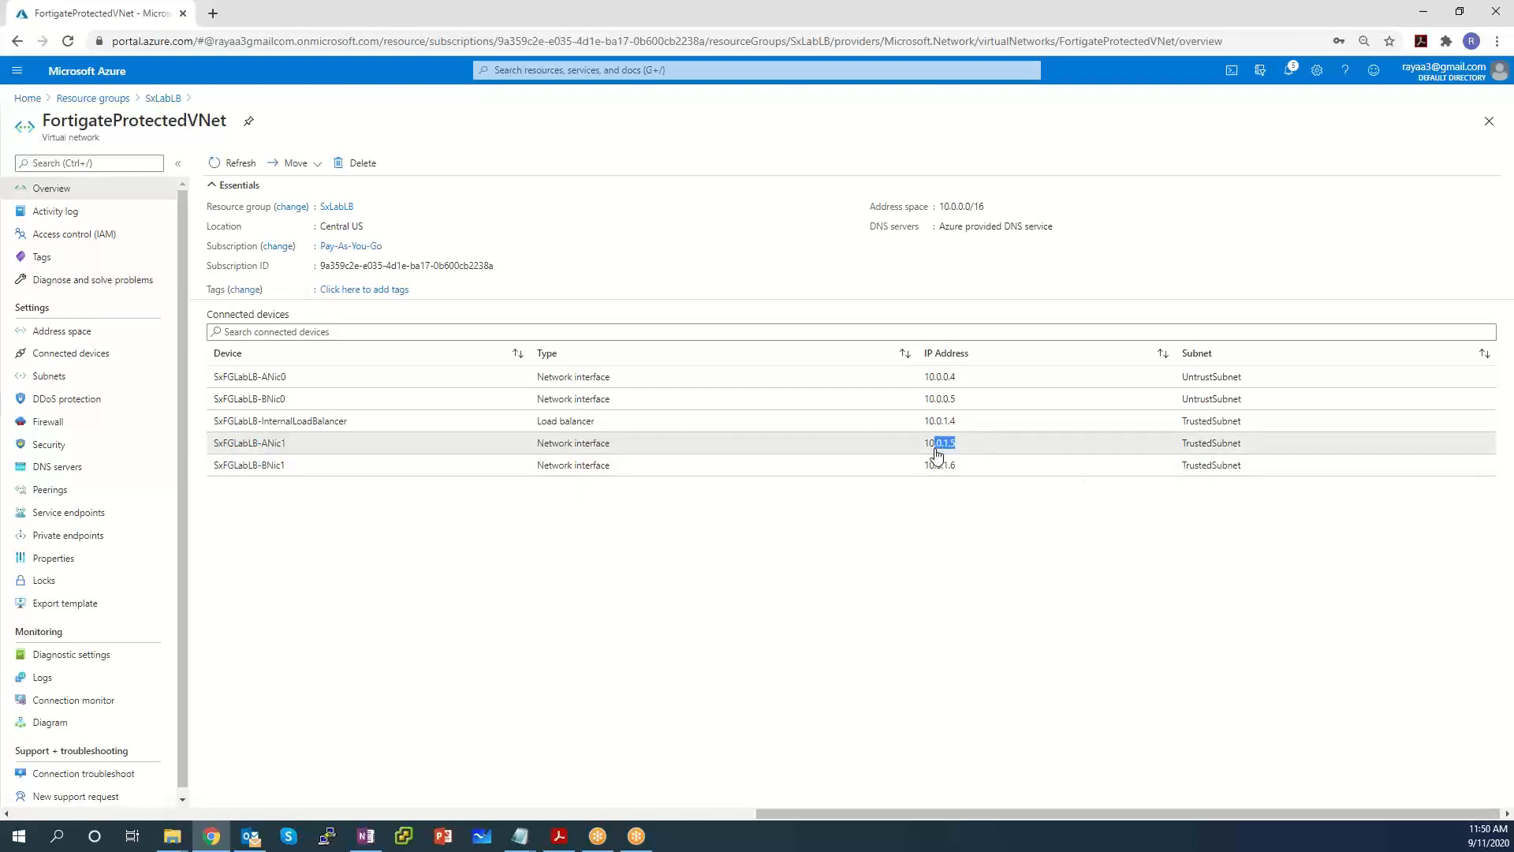
{"action": "left_click", "coordinate": [297, 473]}
{"action": "left_click_drag", "start_coordinate": [297, 473], "coordinate": [257, 474]}
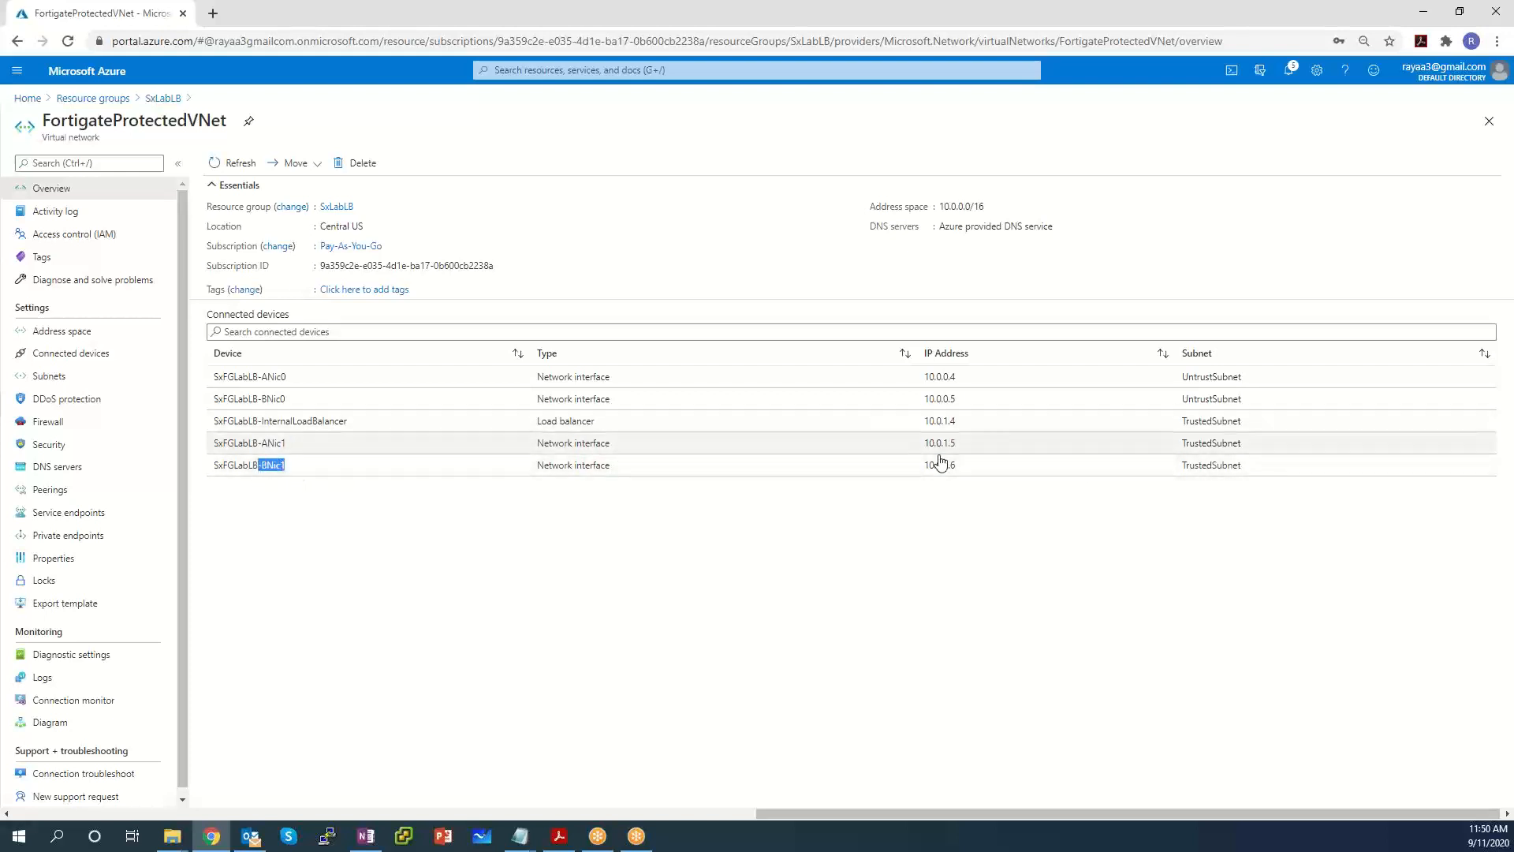
{"action": "left_click_drag", "start_coordinate": [977, 473], "coordinate": [921, 465]}
{"action": "left_click_drag", "start_coordinate": [975, 379], "coordinate": [937, 383]}
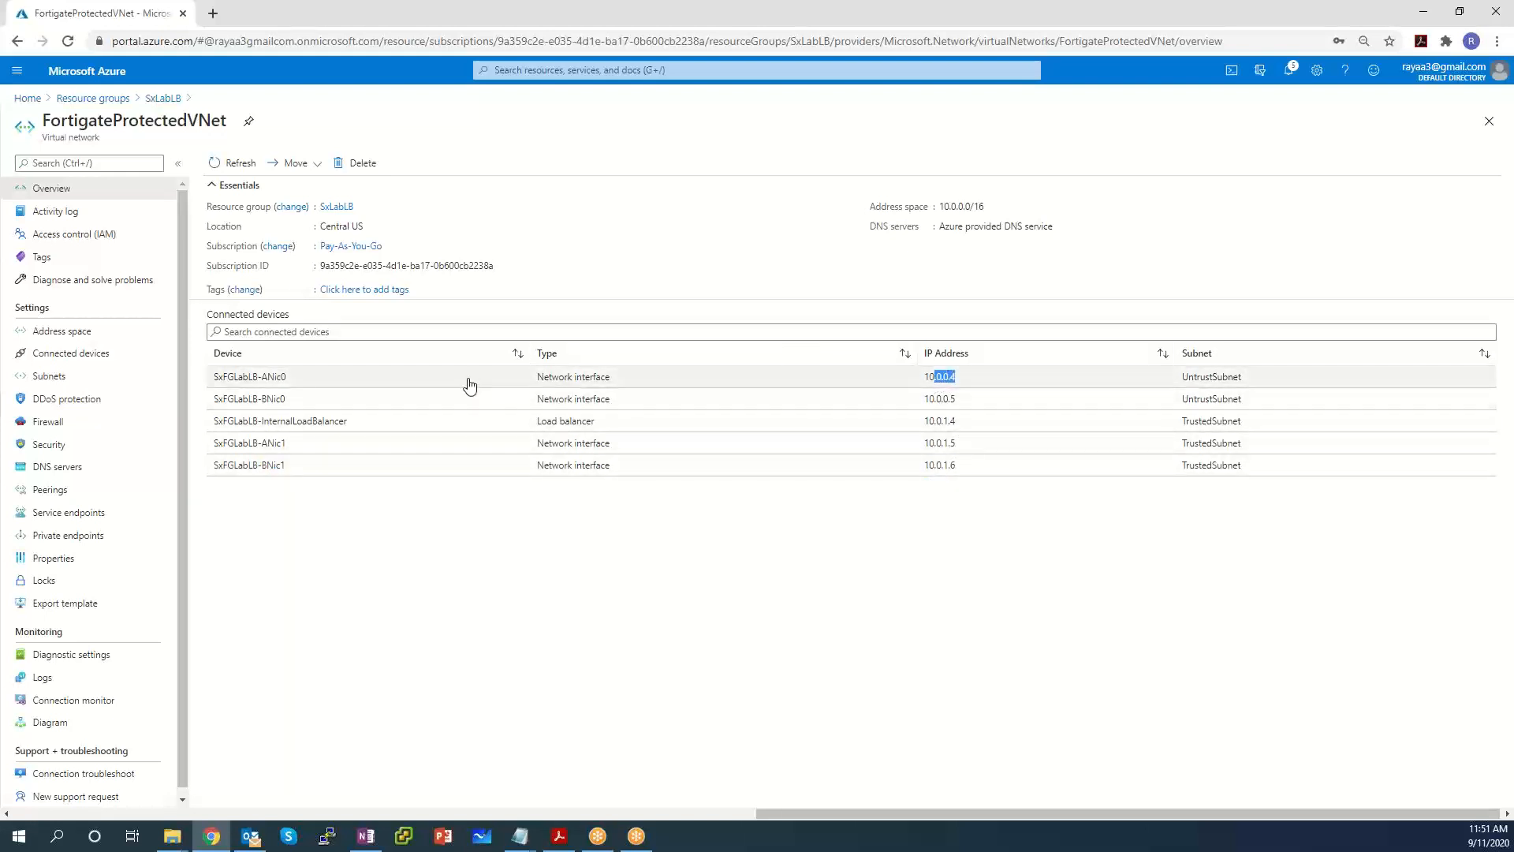
{"action": "left_click_drag", "start_coordinate": [287, 379], "coordinate": [257, 383]}
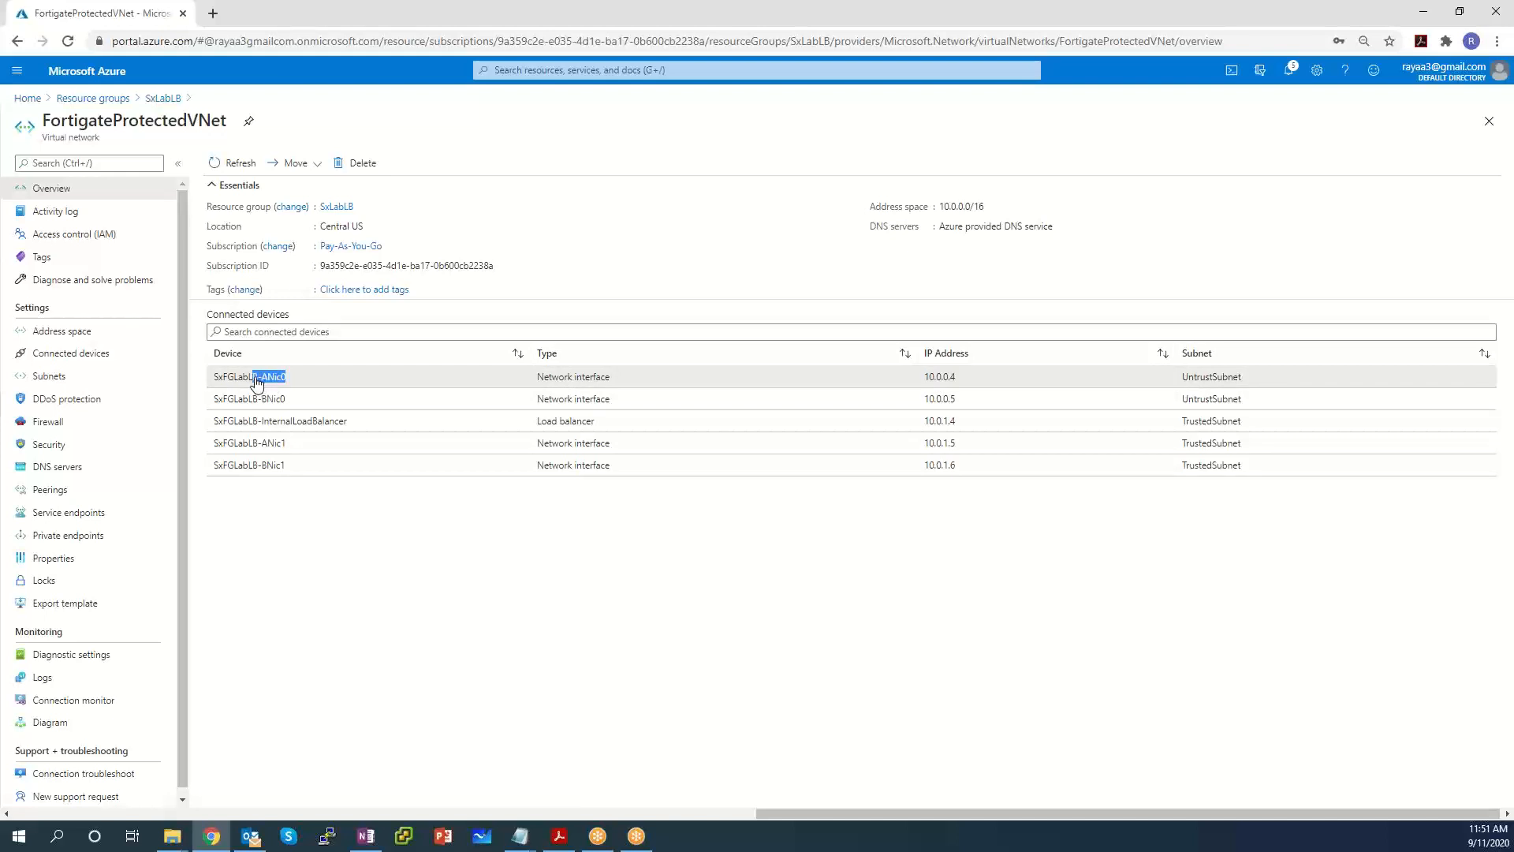
{"action": "left_click_drag", "start_coordinate": [964, 399], "coordinate": [919, 400]}
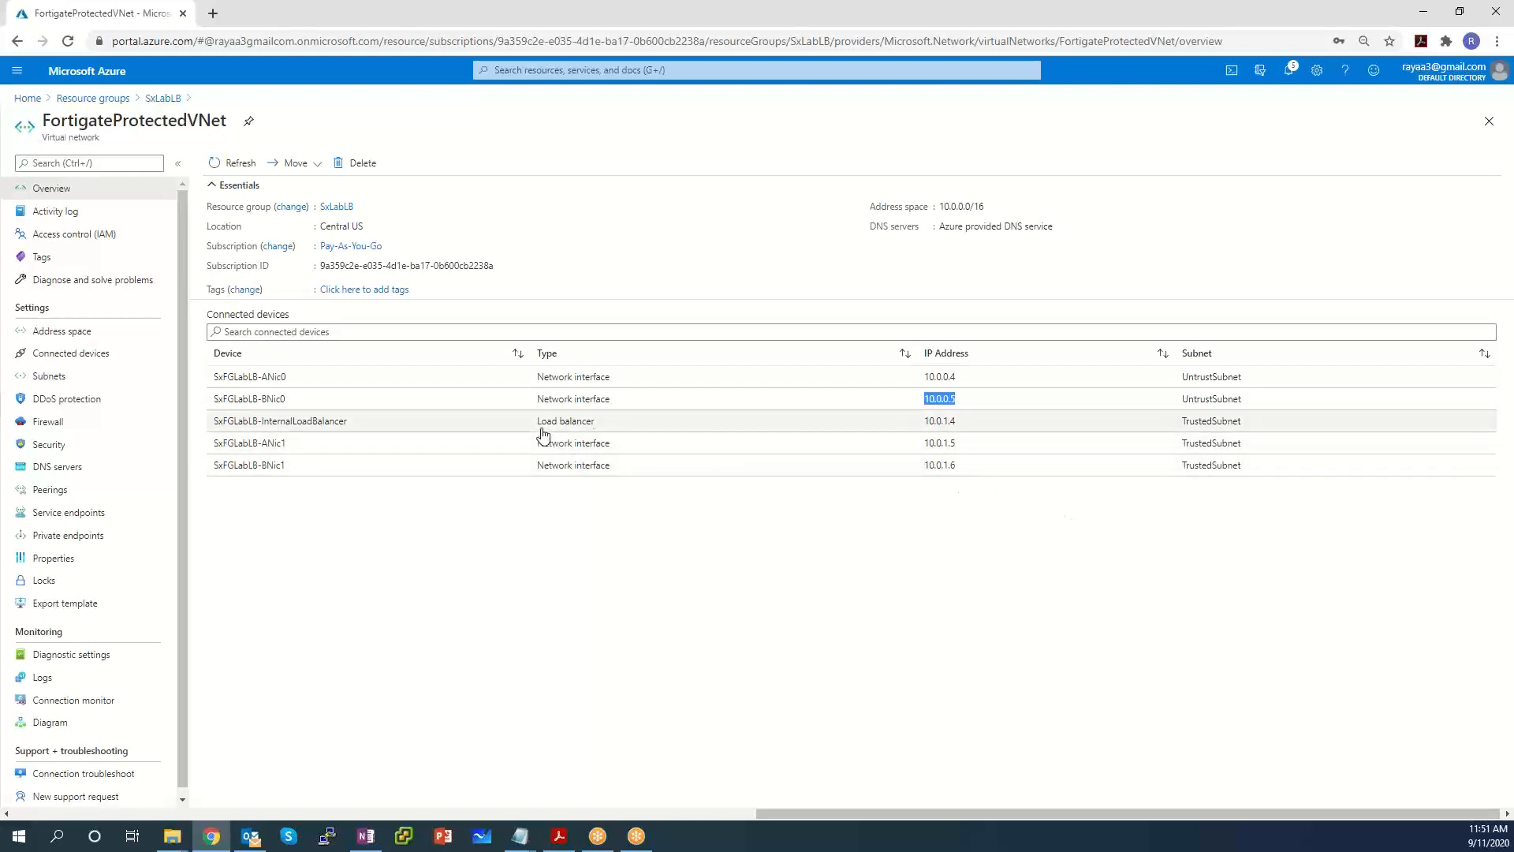
{"action": "left_click_drag", "start_coordinate": [599, 421], "coordinate": [537, 424]}
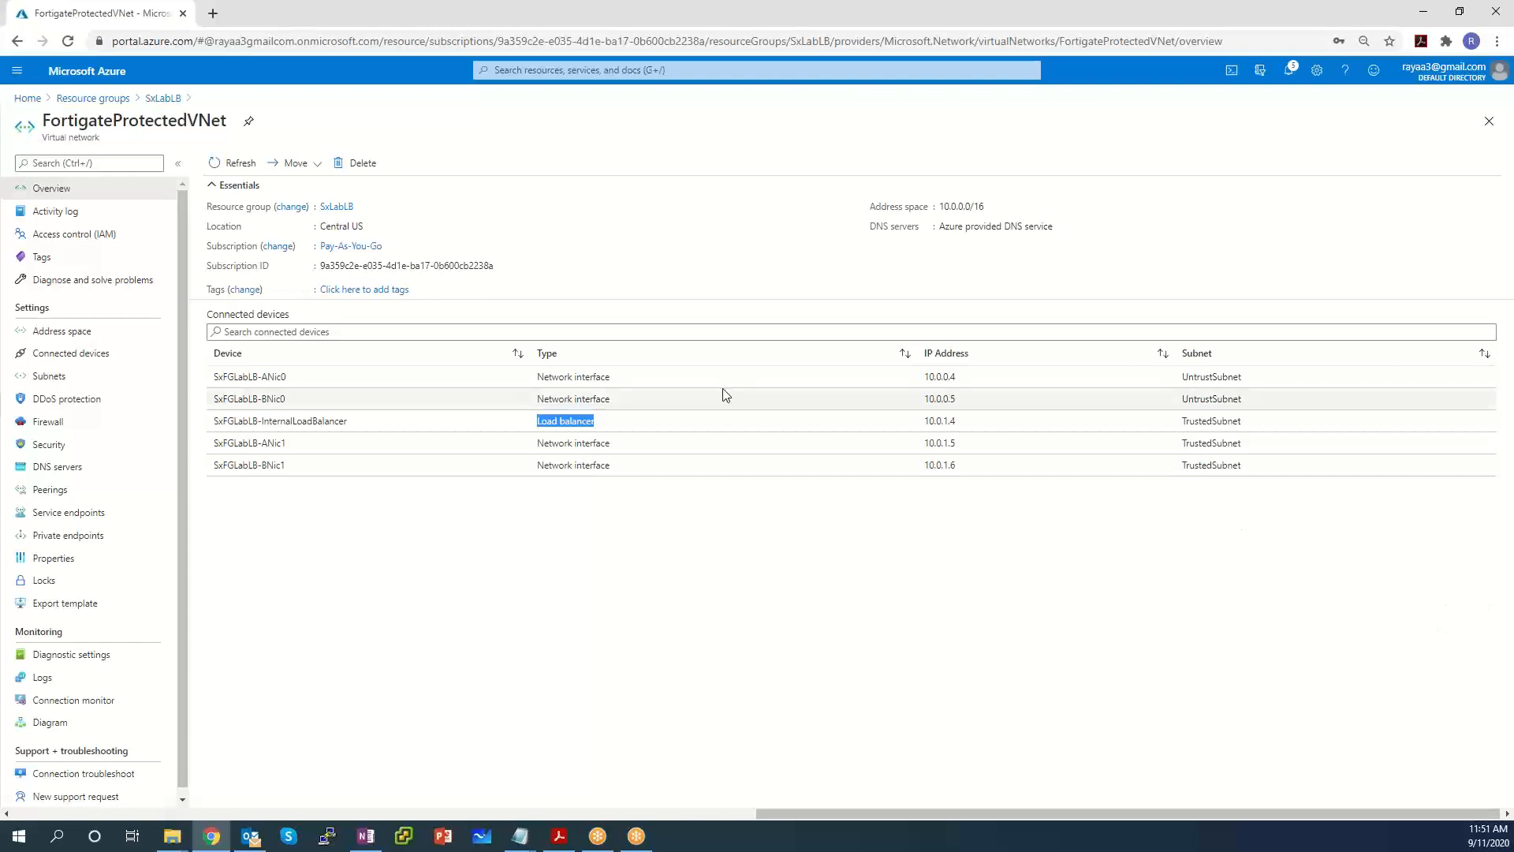
Confirm SxFGLabLB-InternalLoadBalancer's frontend IP is 10.0.1.4, then go back to SxLabLB.
{"action": "left_click", "coordinate": [163, 98]}
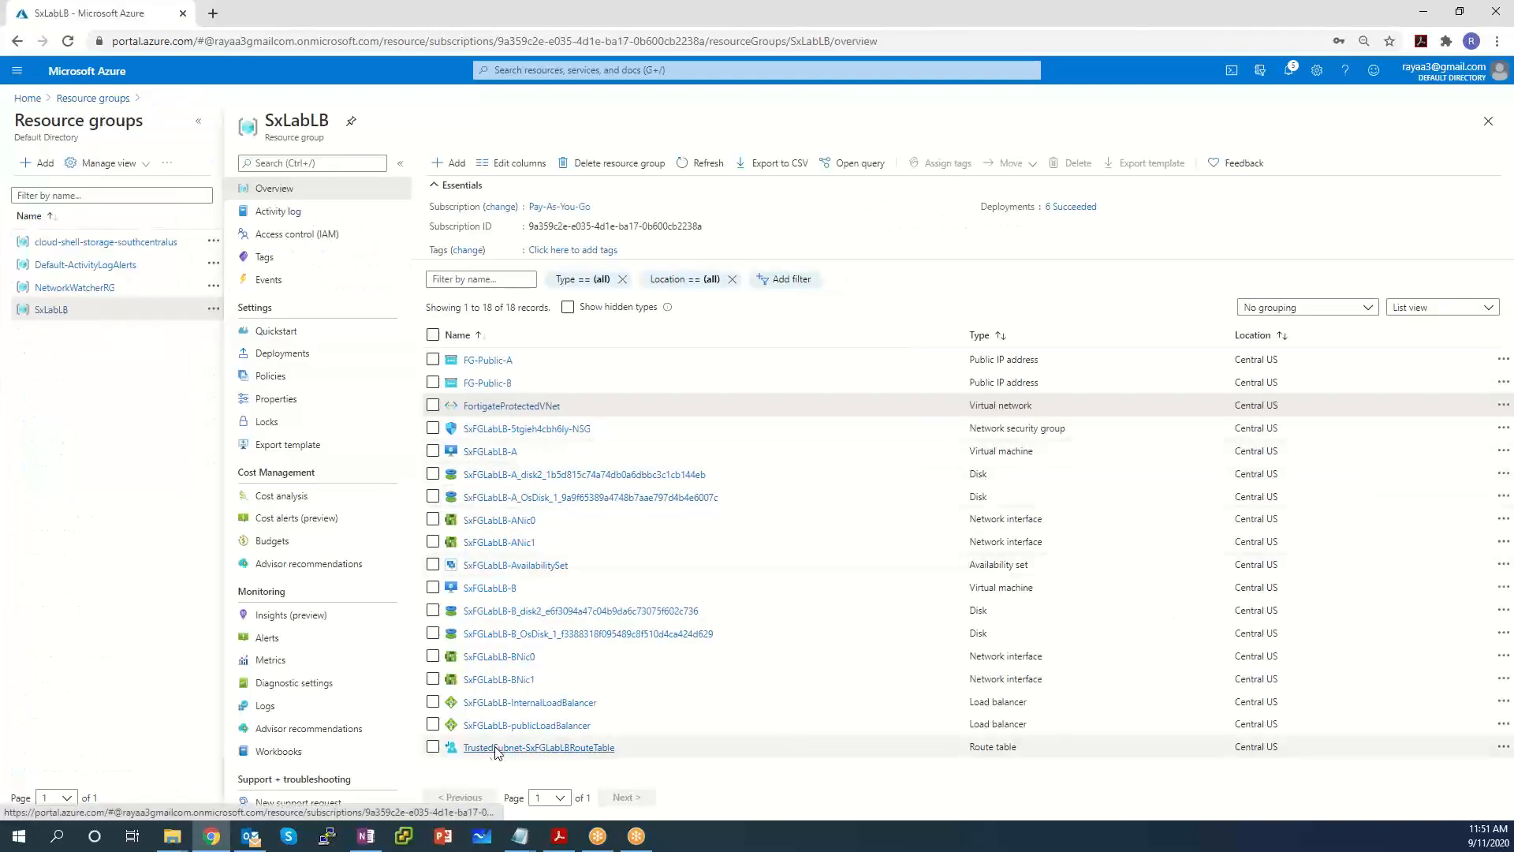
{"action": "left_click", "coordinate": [511, 703]}
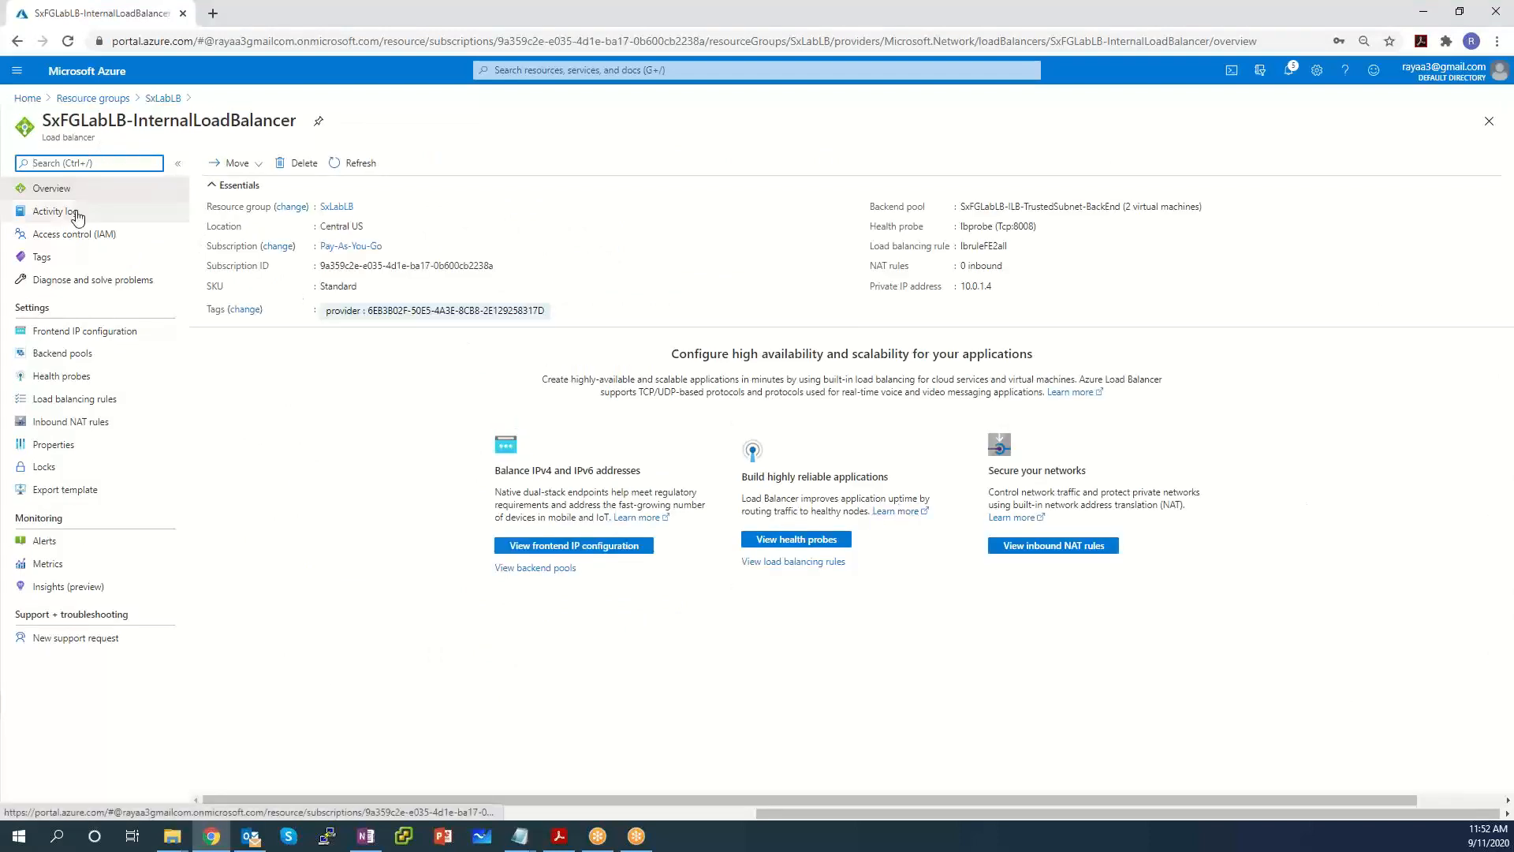
{"action": "left_click", "coordinate": [75, 338]}
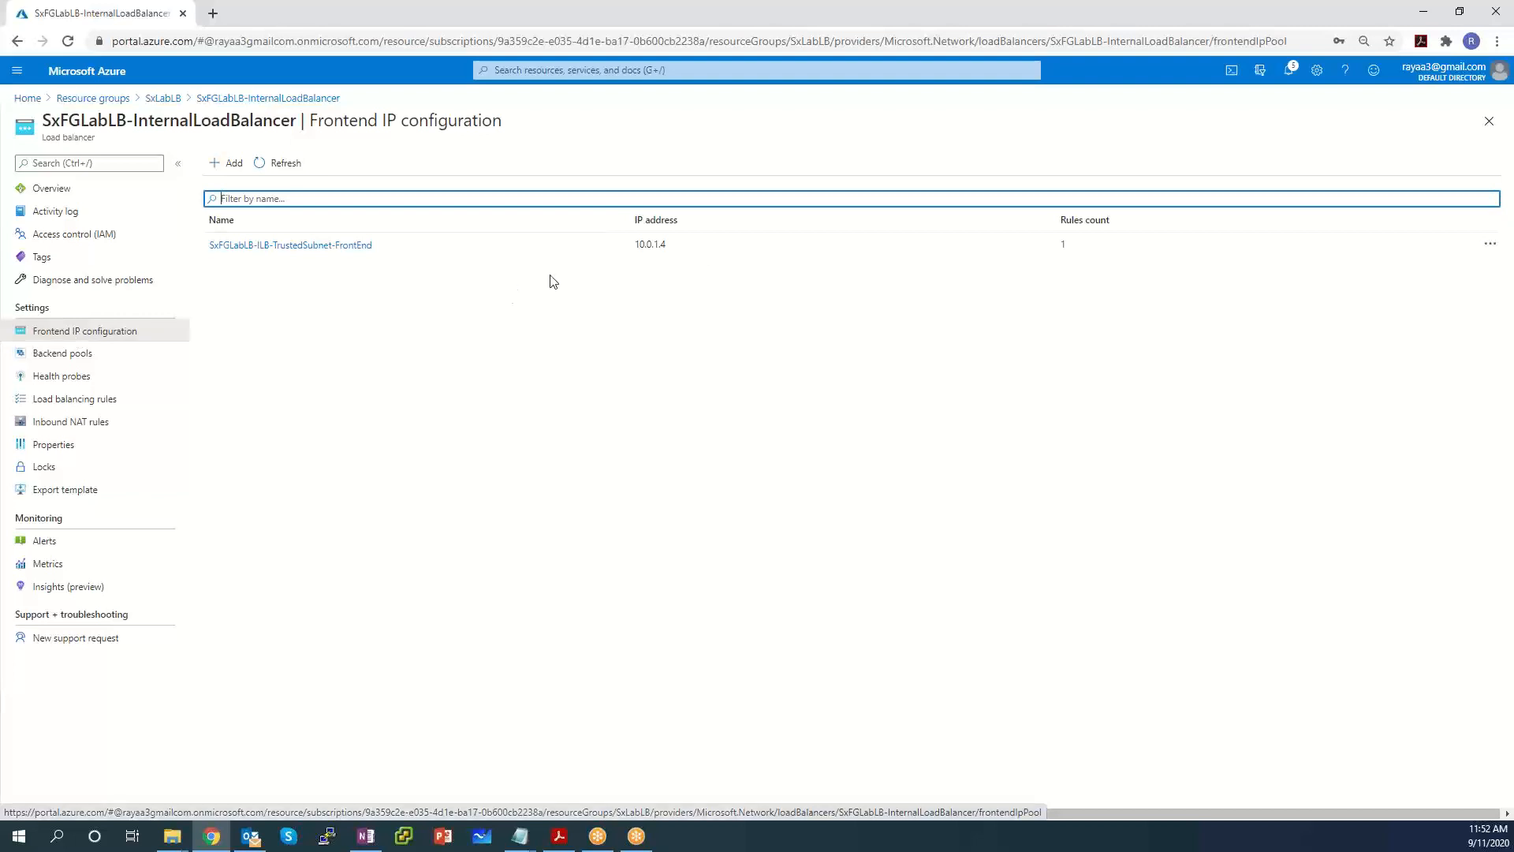
{"action": "left_click_drag", "start_coordinate": [686, 246], "coordinate": [620, 247]}
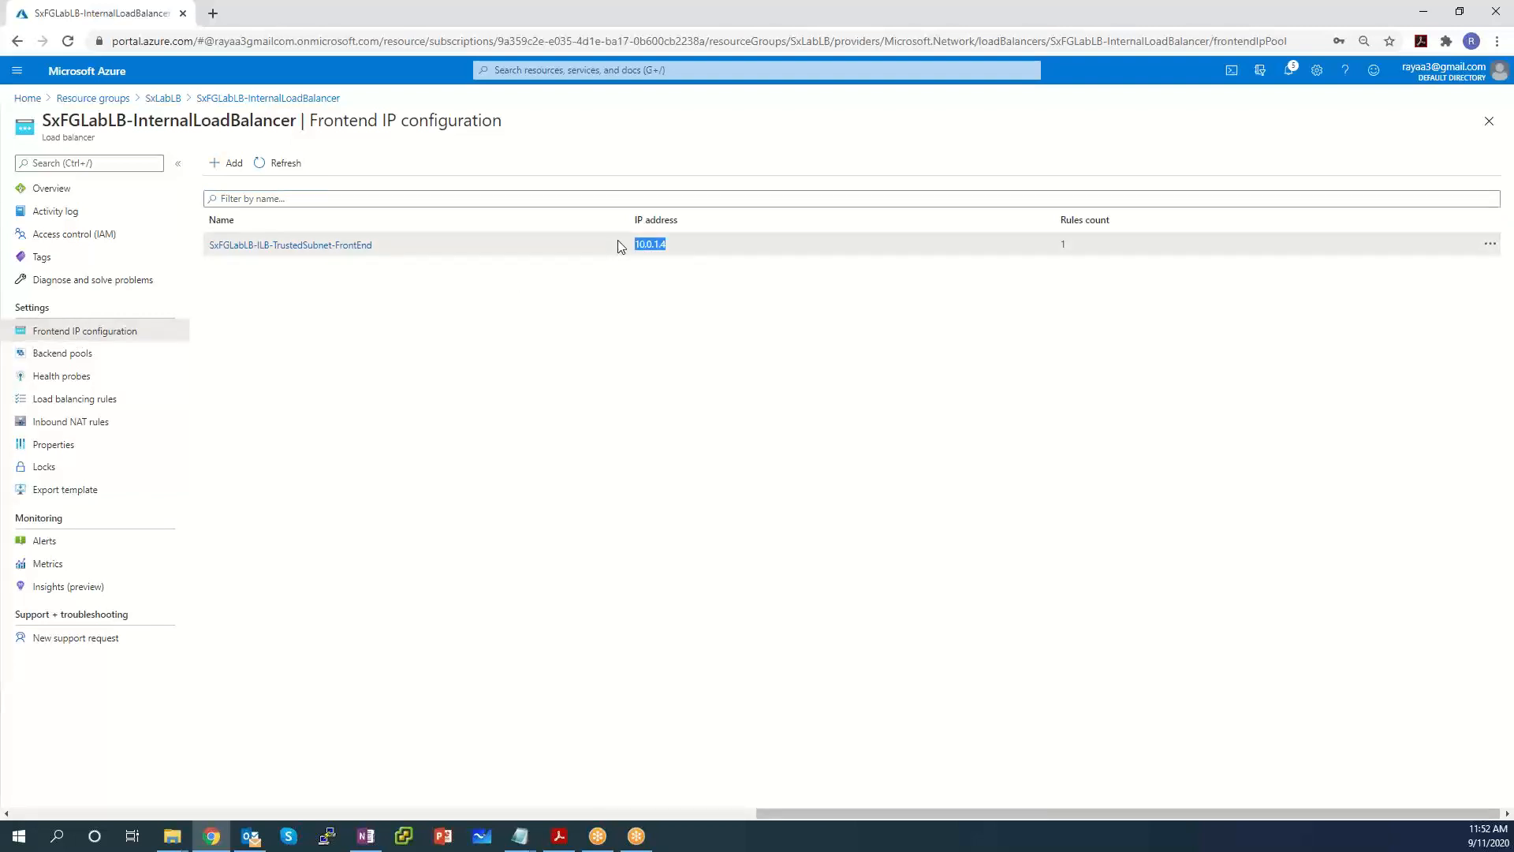
{"action": "left_click", "coordinate": [166, 98]}
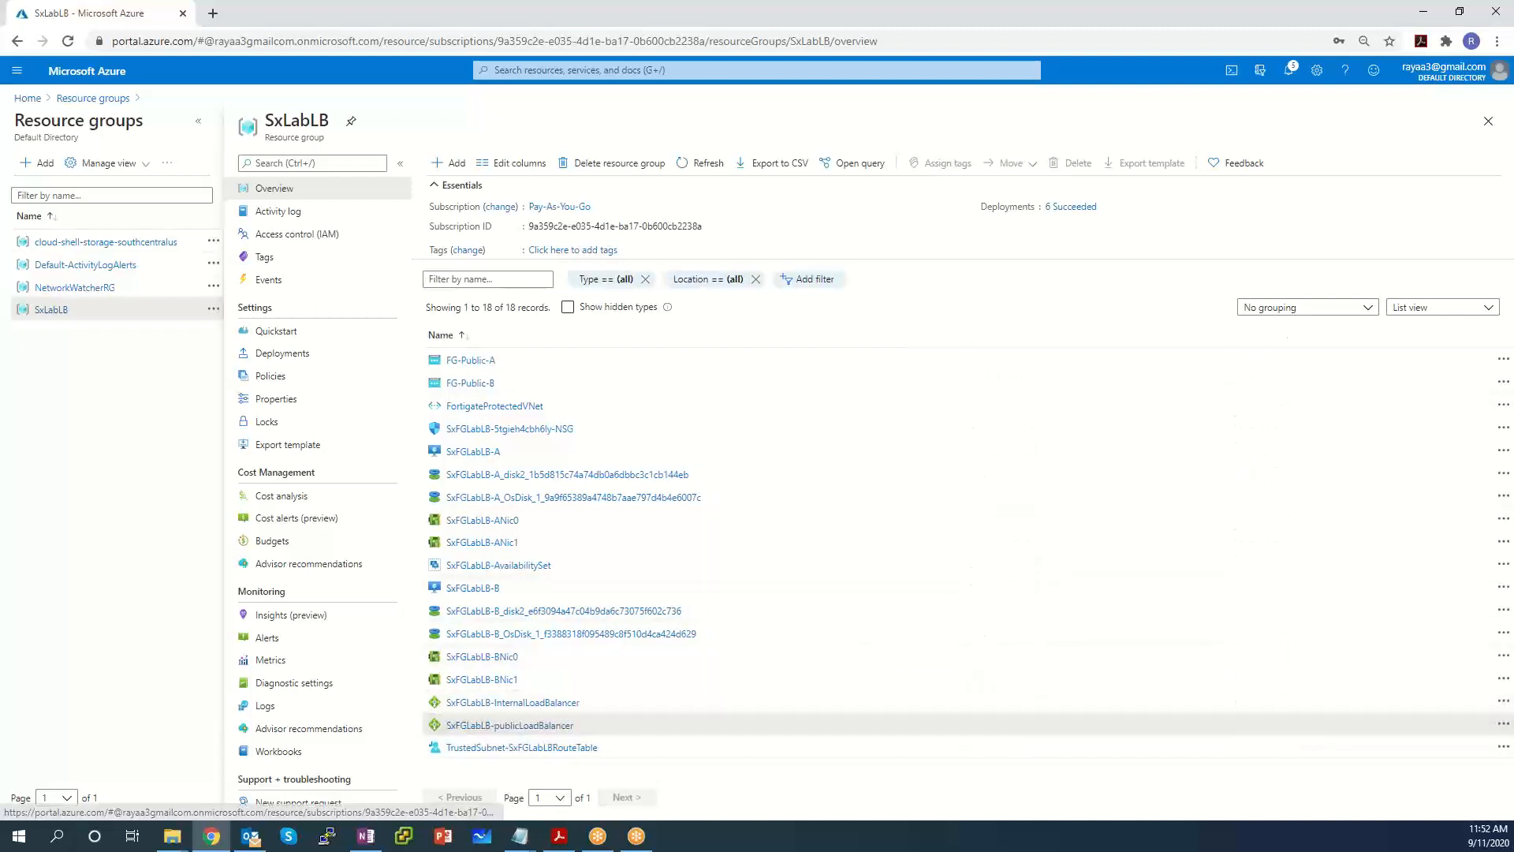
View SxFGLabLB-publicLoadBalancer's frontends FG-Public-A (13.89.104.233) and FG-Public-B (13.89.106.236).
{"action": "left_click", "coordinate": [509, 724]}
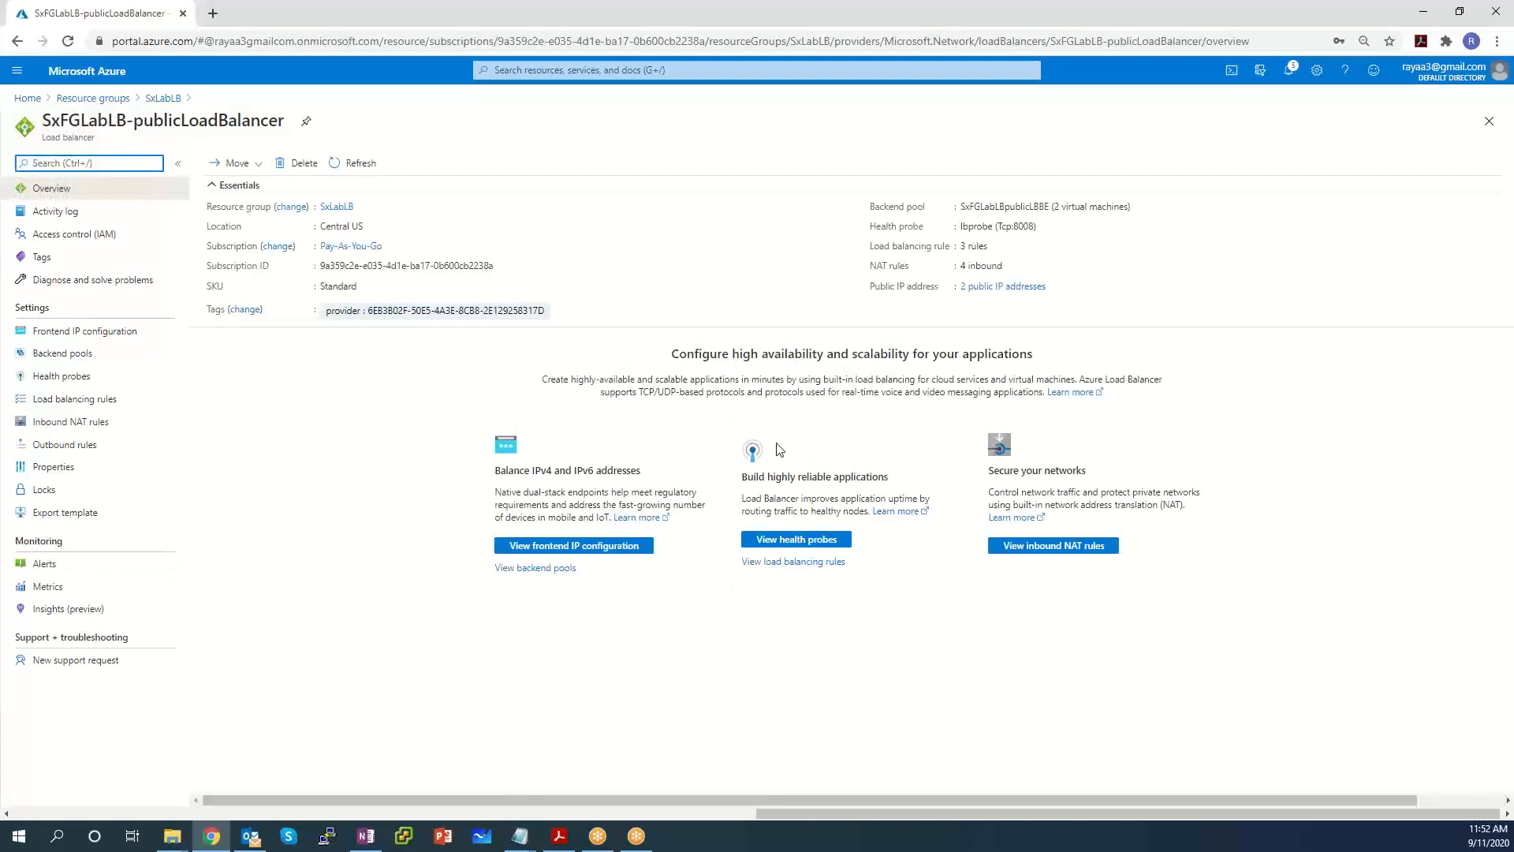
{"action": "left_click", "coordinate": [84, 337]}
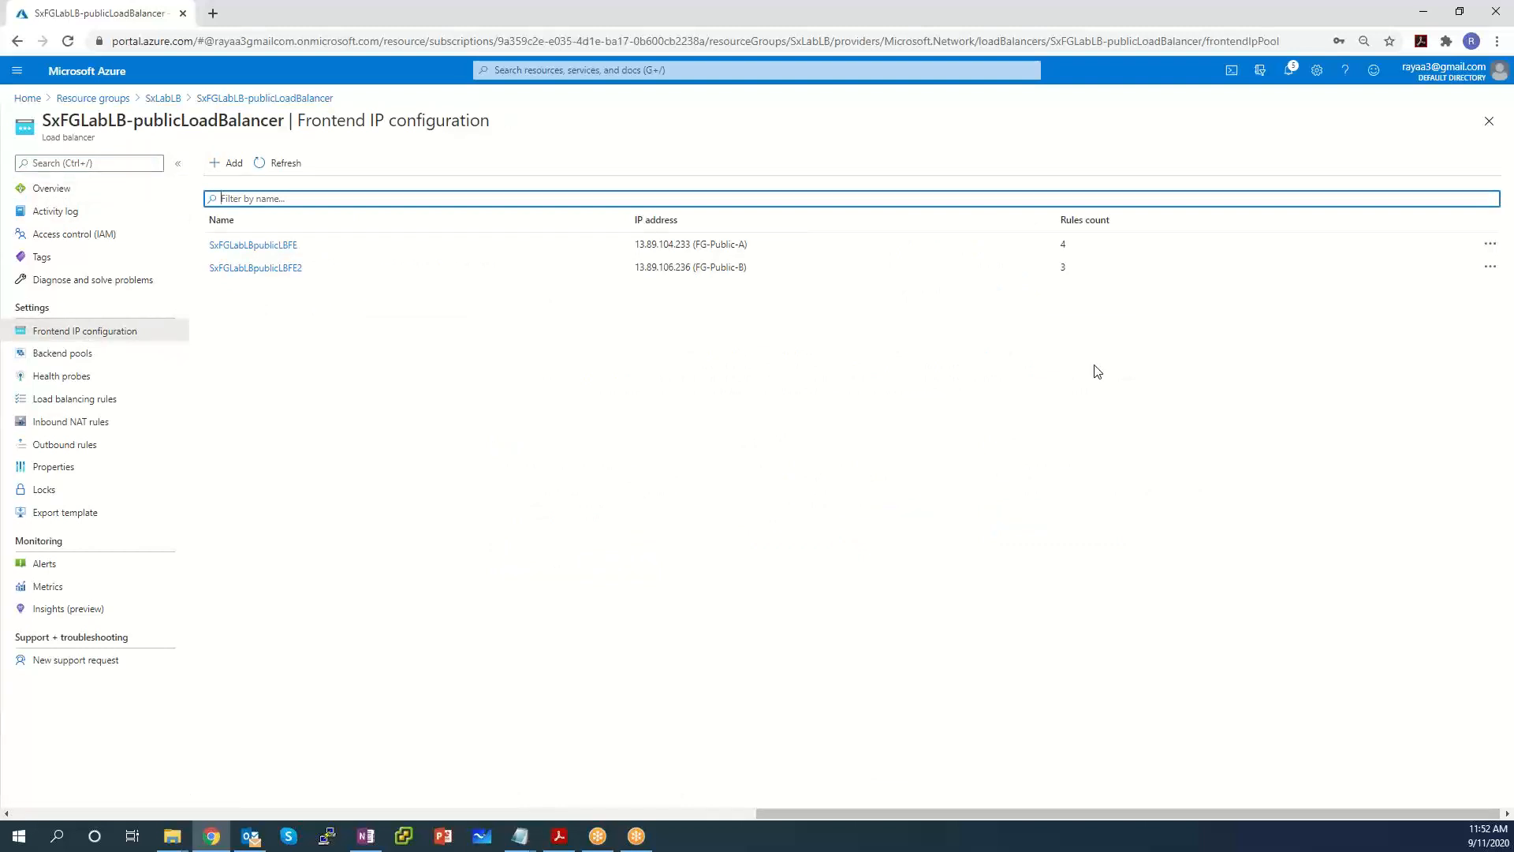
{"action": "left_click_drag", "start_coordinate": [791, 270], "coordinate": [211, 251]}
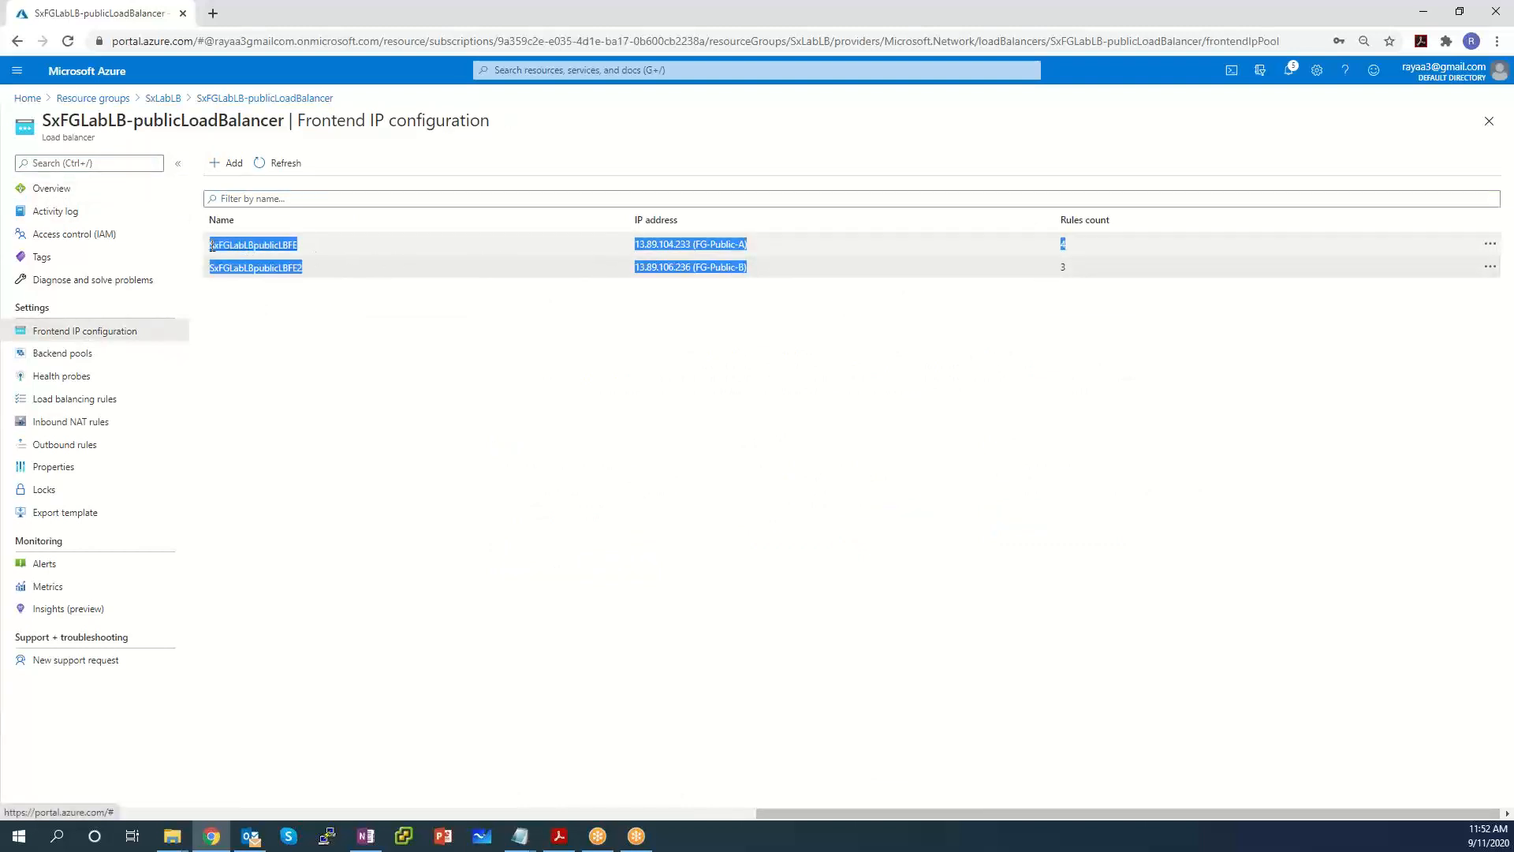
{"action": "left_click", "coordinate": [824, 425]}
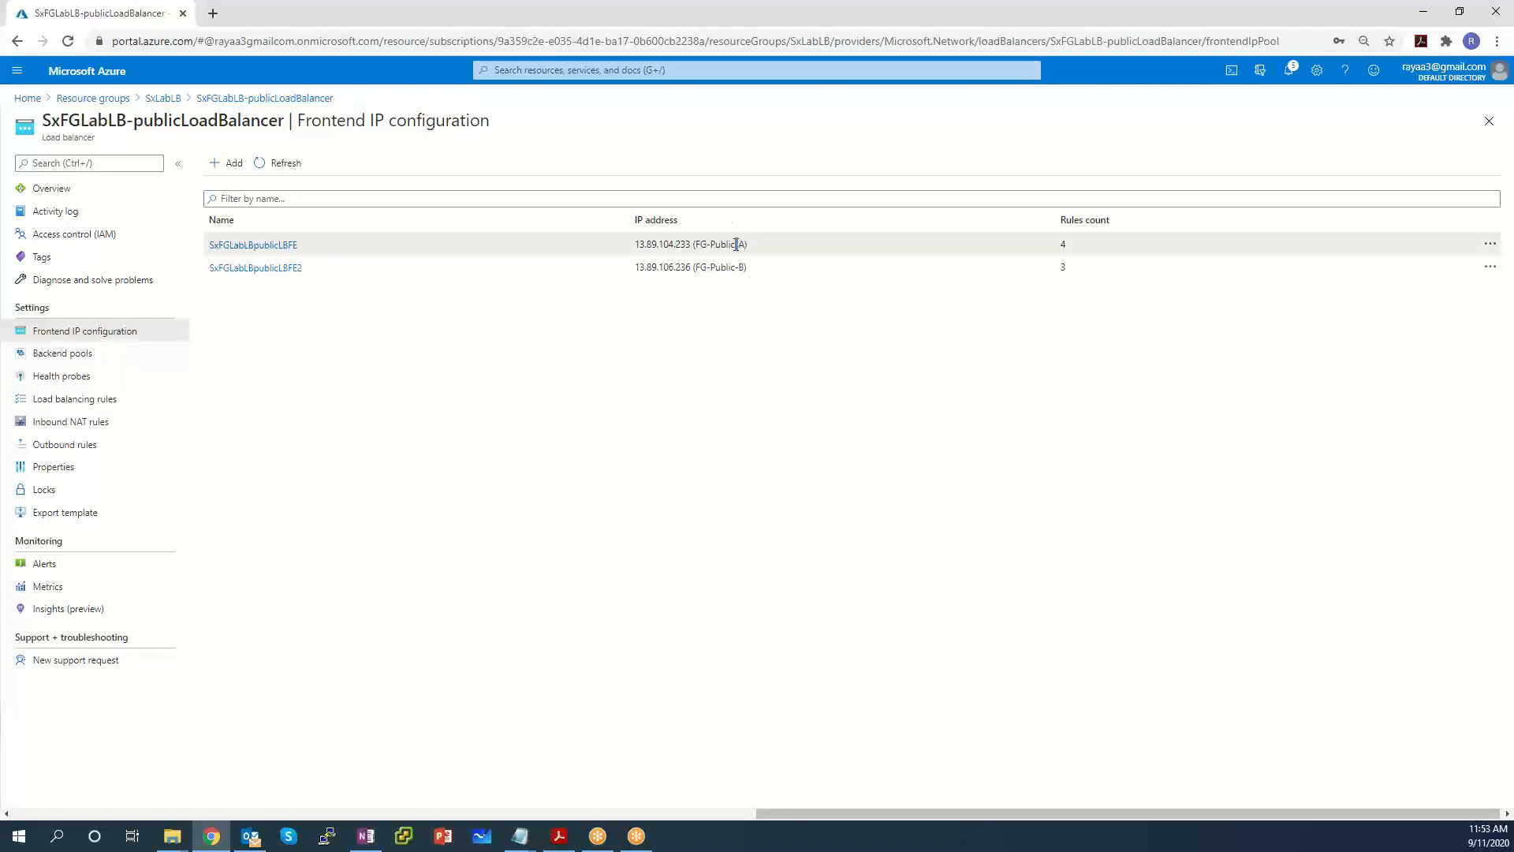
{"action": "left_click_drag", "start_coordinate": [747, 245], "coordinate": [692, 266]}
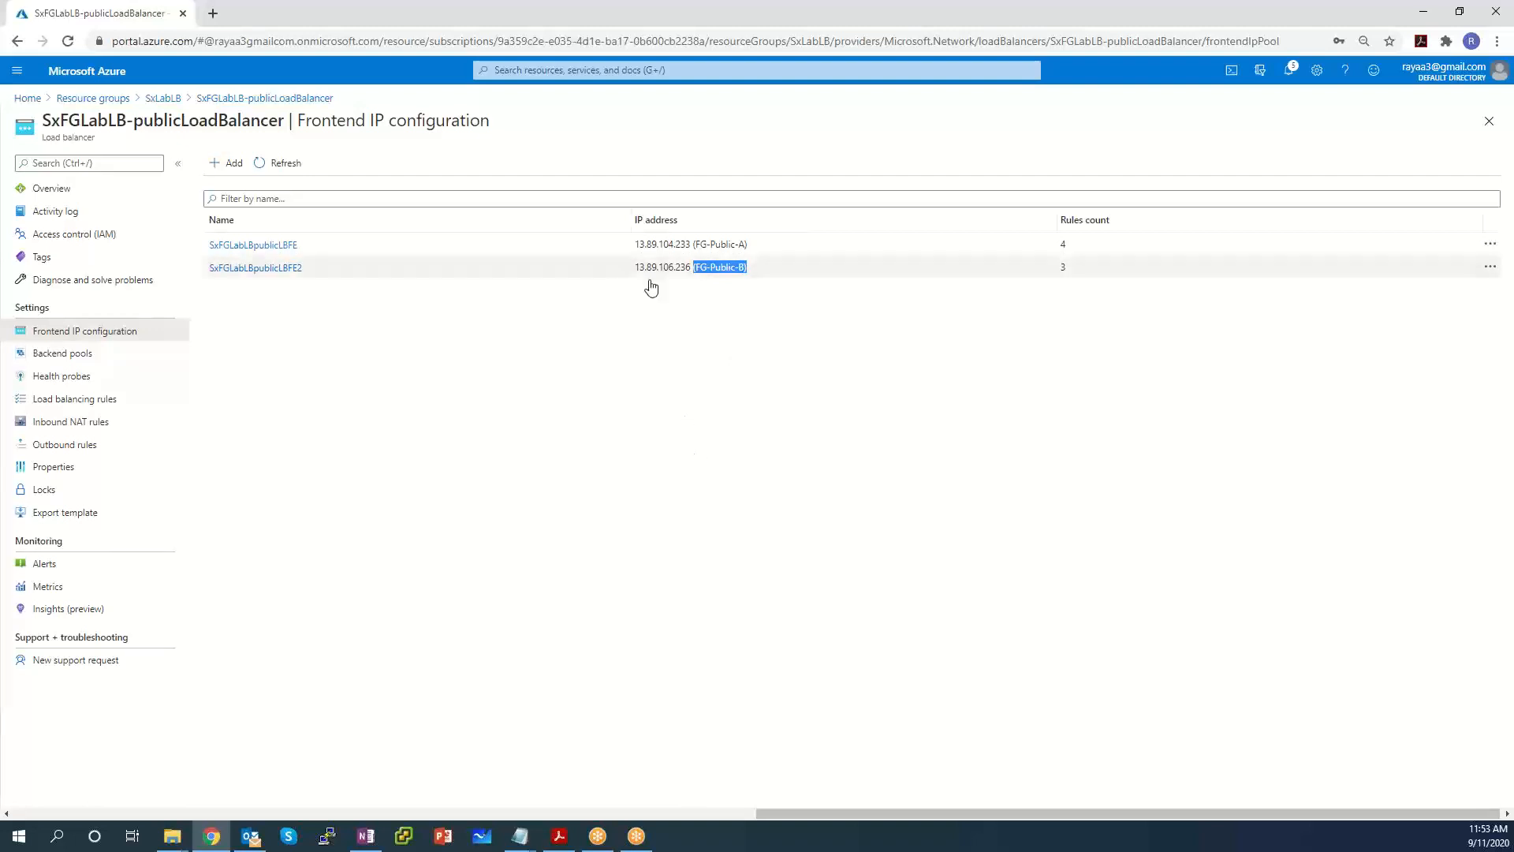
Select and copy both frontend rows' names and IP addresses for the Notepad notes.
{"action": "left_click_drag", "start_coordinate": [644, 244], "coordinate": [681, 244]}
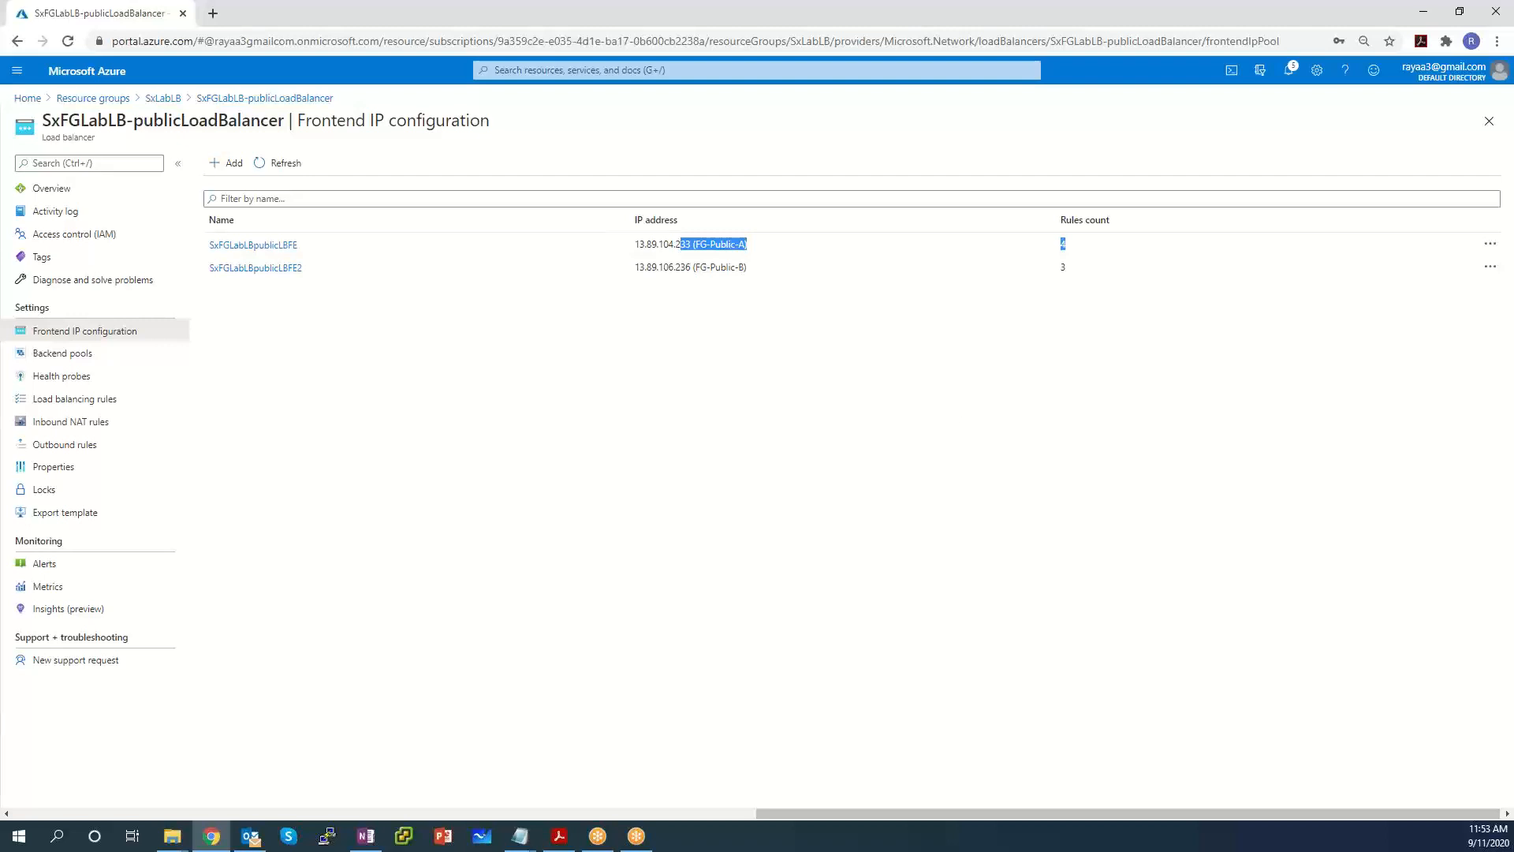
{"action": "left_click", "coordinate": [555, 408]}
{"action": "left_click_drag", "start_coordinate": [781, 270], "coordinate": [198, 251]}
{"action": "left_click", "coordinate": [735, 332]}
{"action": "left_click_drag", "start_coordinate": [919, 273], "coordinate": [209, 248]}
{"action": "left_click", "coordinate": [519, 836]}
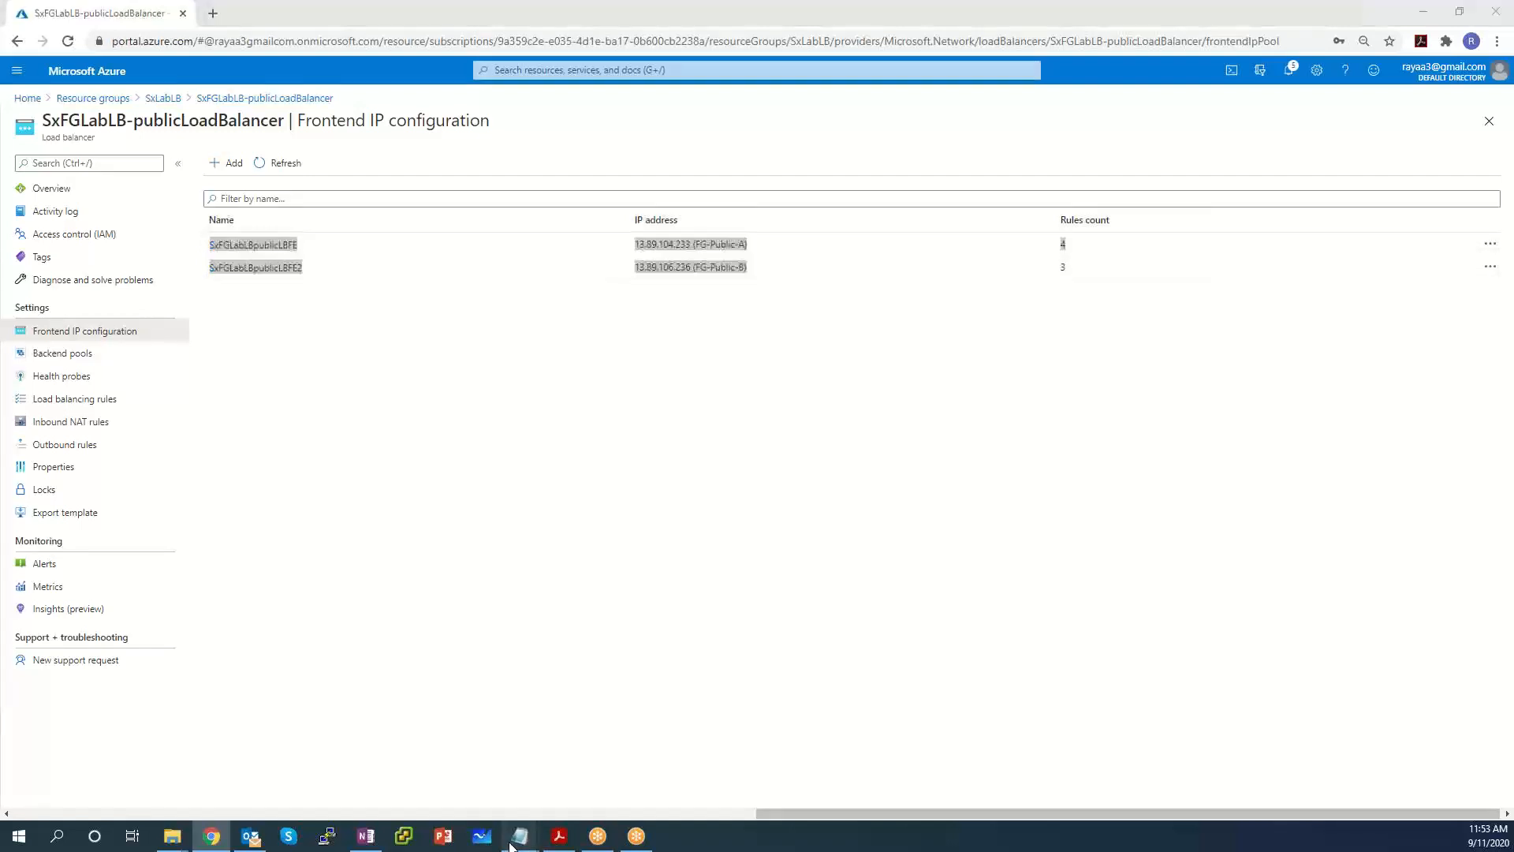
Delete the stray rules count 4 from line 3 of the notes.
{"action": "left_click", "coordinate": [492, 780]}
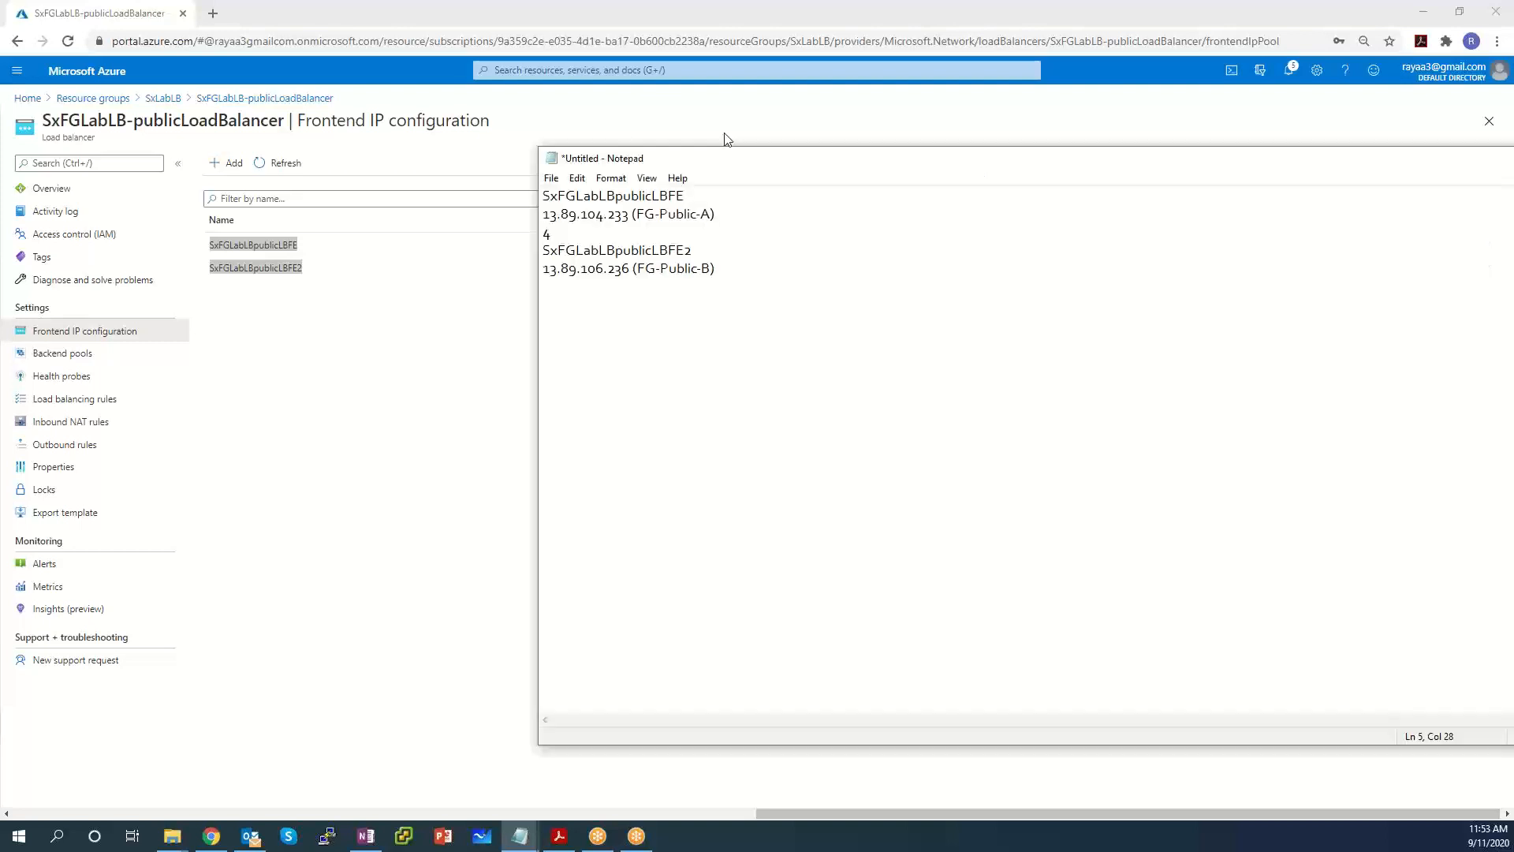
{"action": "key", "text": "Up"}
{"action": "key", "text": "Up"}
{"action": "key", "text": "shift+Home"}
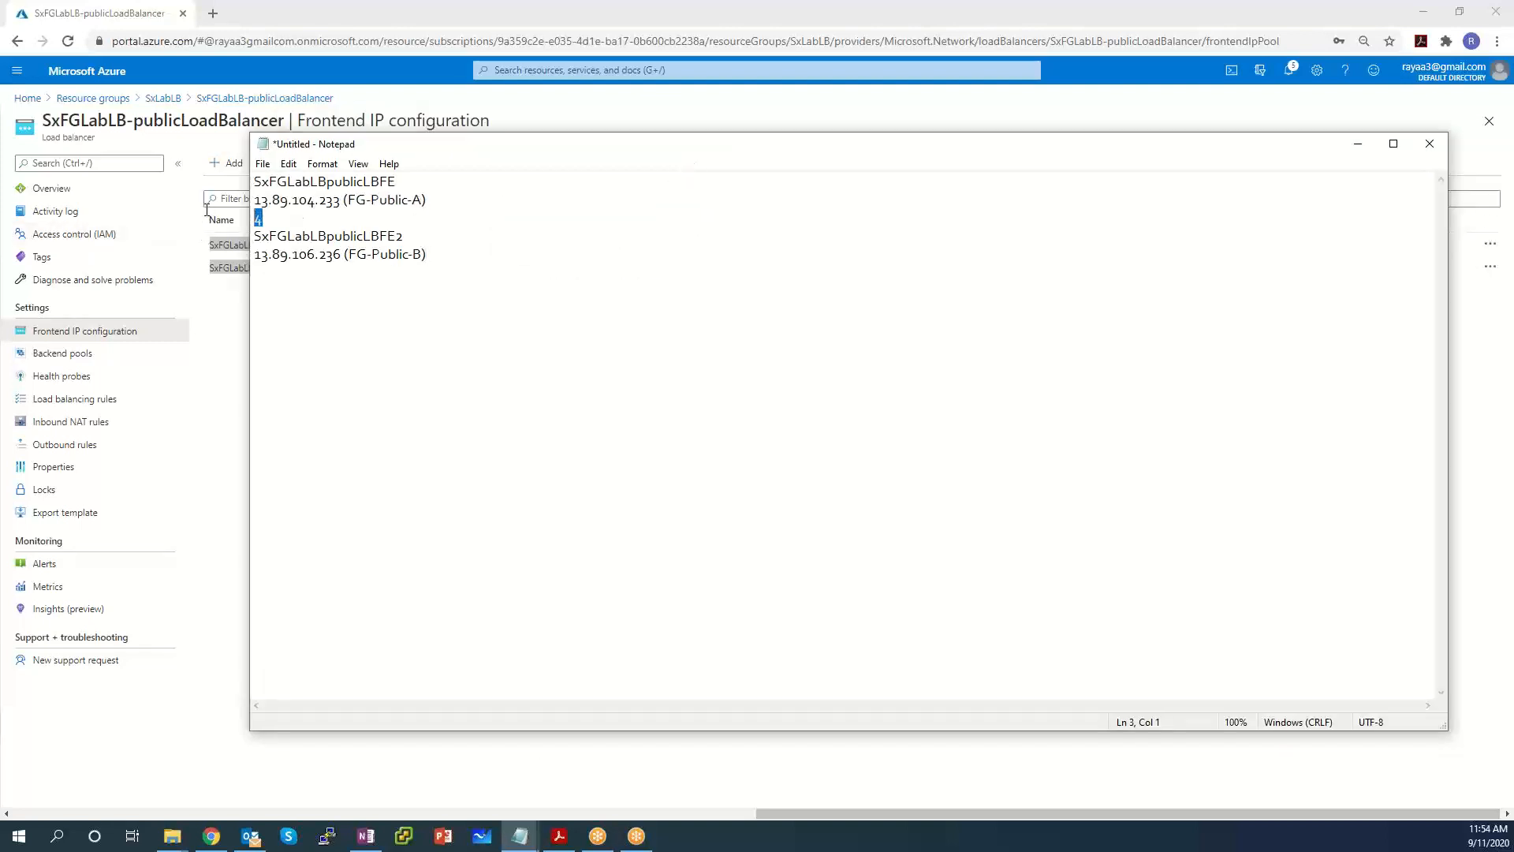
{"action": "key", "text": "BackSpace"}
Review the two frontend names and IPs 13.89.104.233 and 13.89.106.236 in the notes.
{"action": "left_click_drag", "start_coordinate": [380, 182], "coordinate": [397, 183]}
{"action": "left_click_drag", "start_coordinate": [327, 181], "coordinate": [232, 178]}
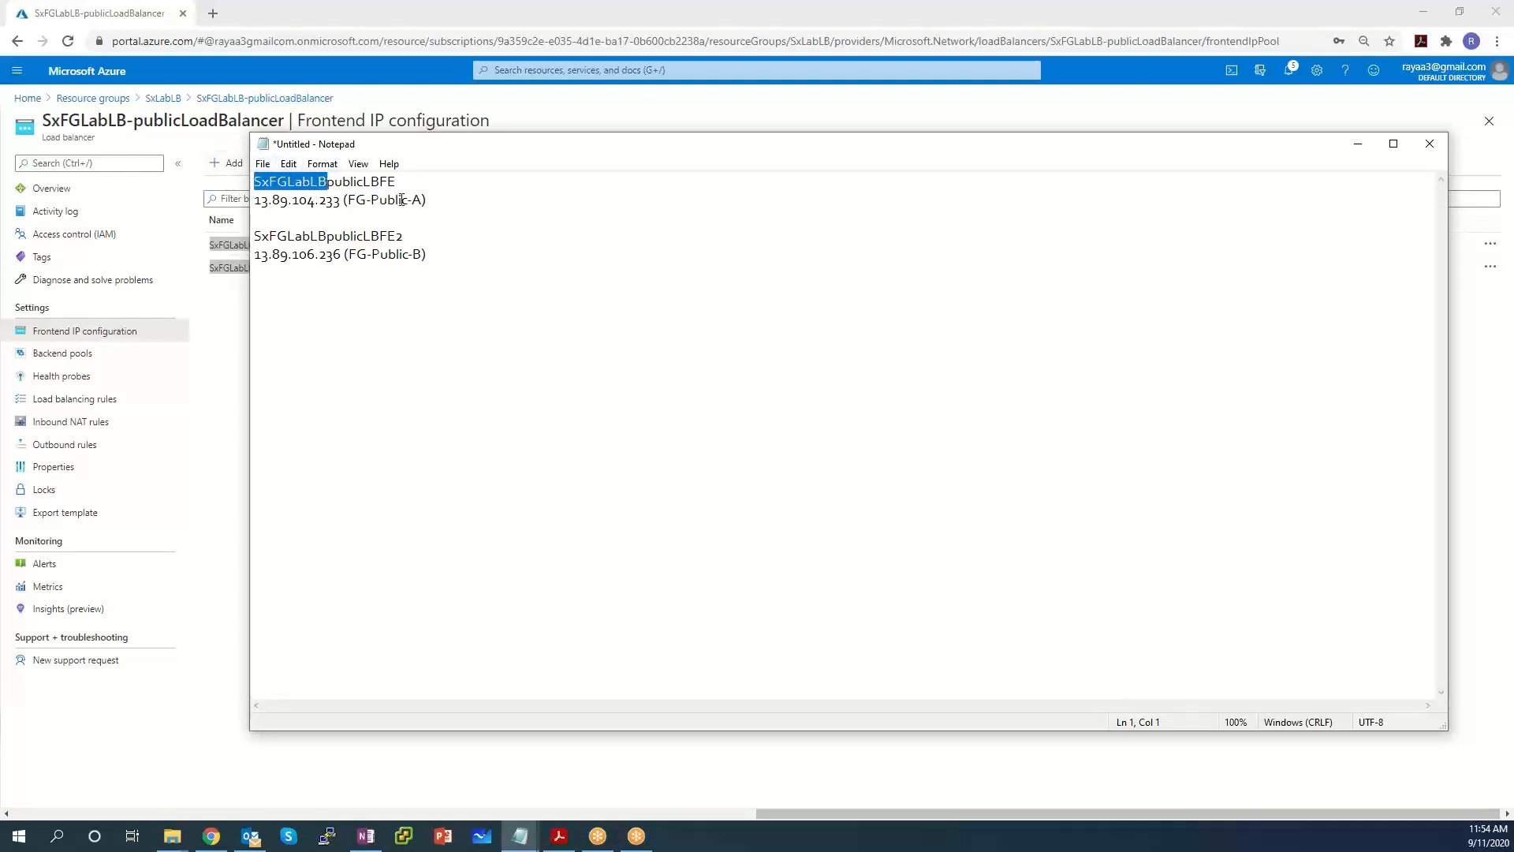
{"action": "left_click_drag", "start_coordinate": [363, 183], "coordinate": [395, 183]}
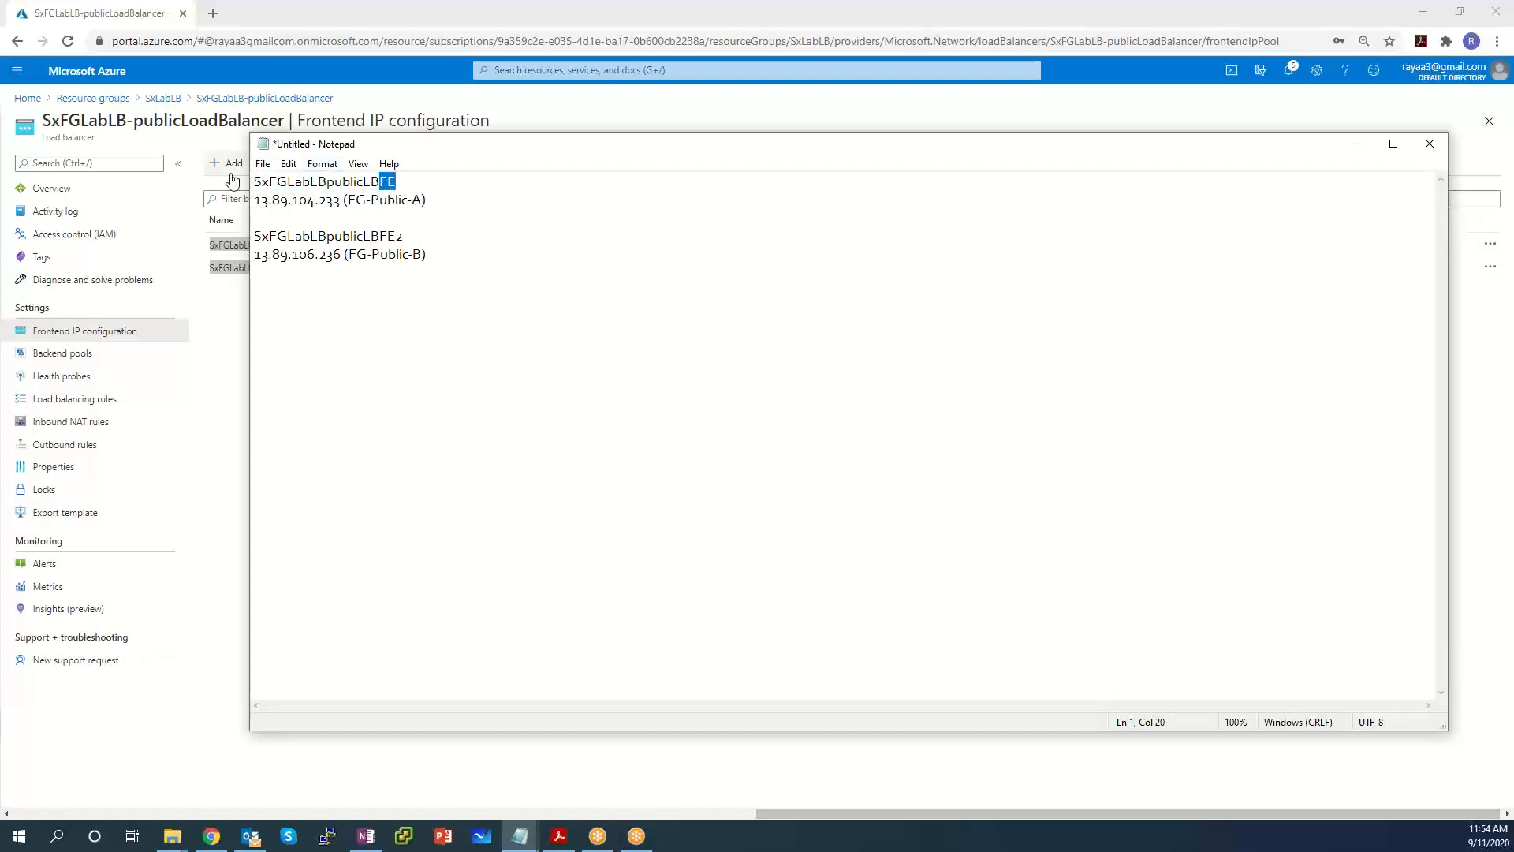
{"action": "left_click_drag", "start_coordinate": [254, 183], "coordinate": [412, 185]}
{"action": "left_click", "coordinate": [328, 186]}
{"action": "left_click", "coordinate": [379, 185]}
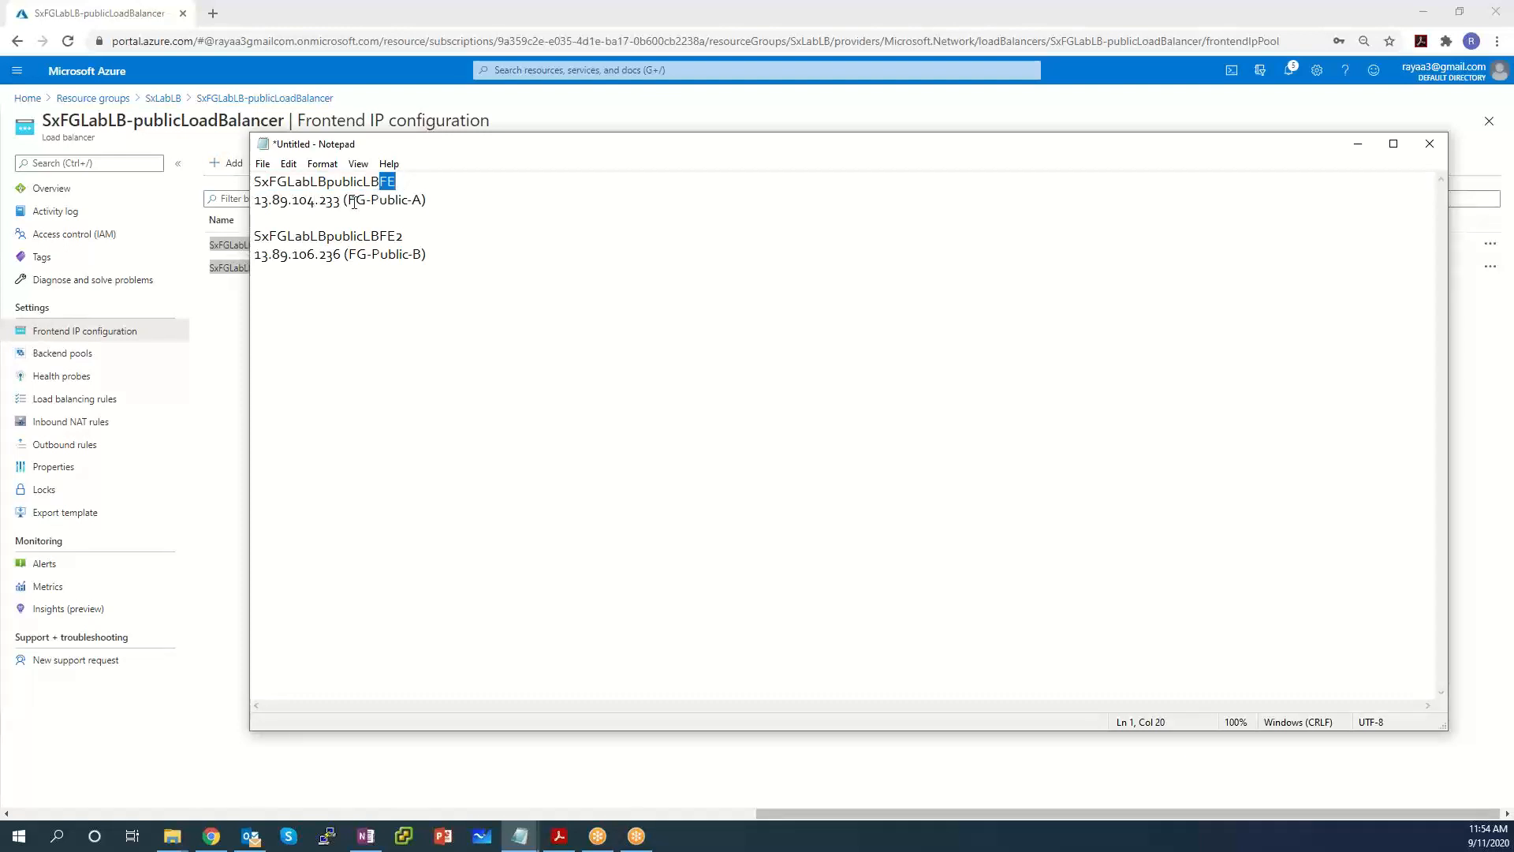
{"action": "left_click_drag", "start_coordinate": [339, 201], "coordinate": [251, 201]}
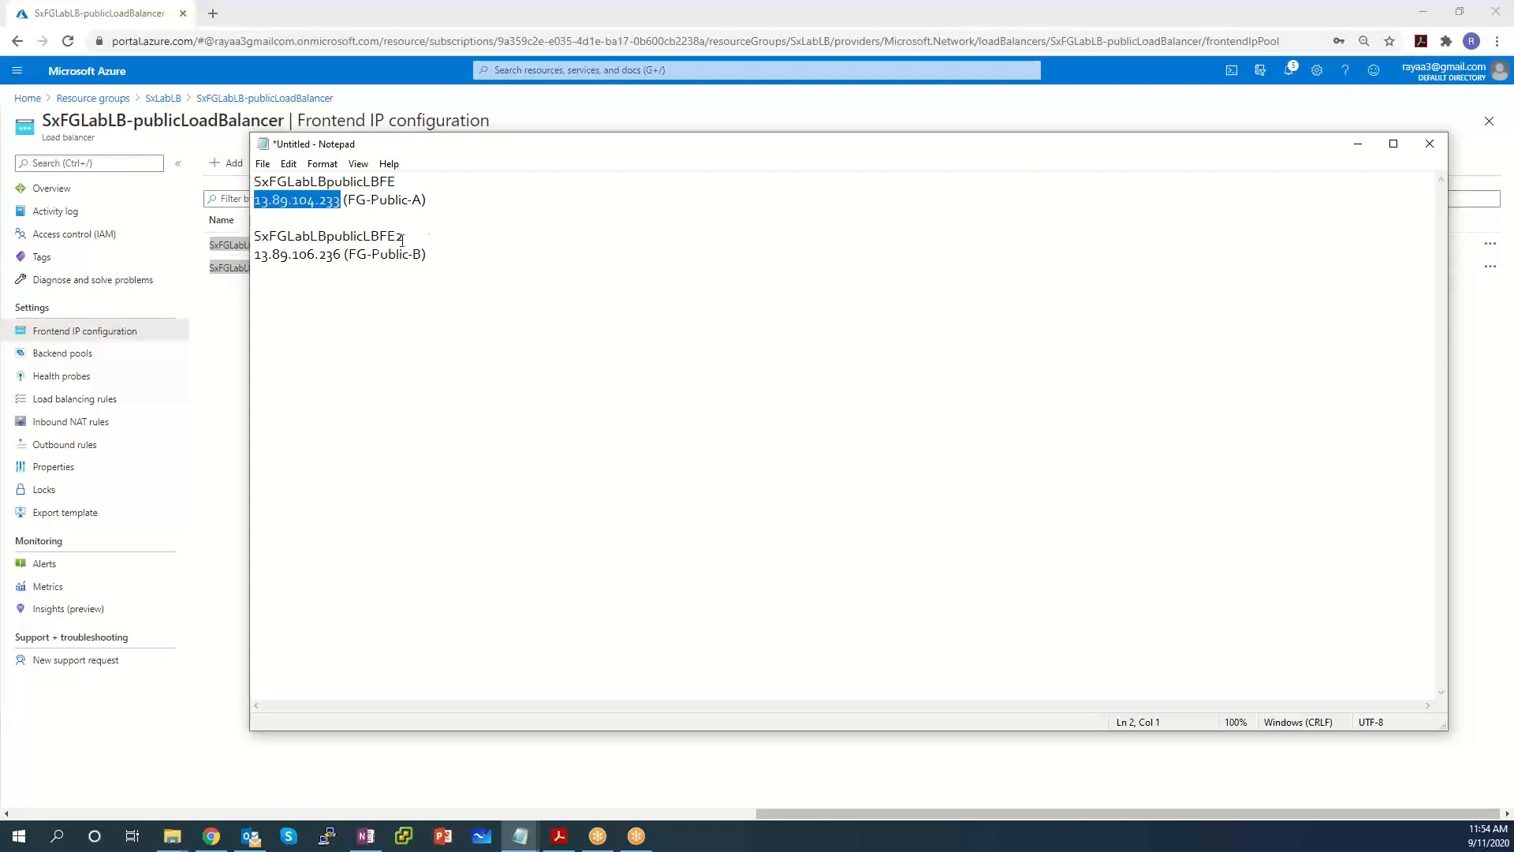
{"action": "left_click_drag", "start_coordinate": [387, 236], "coordinate": [399, 235]}
{"action": "left_click_drag", "start_coordinate": [380, 235], "coordinate": [198, 251]}
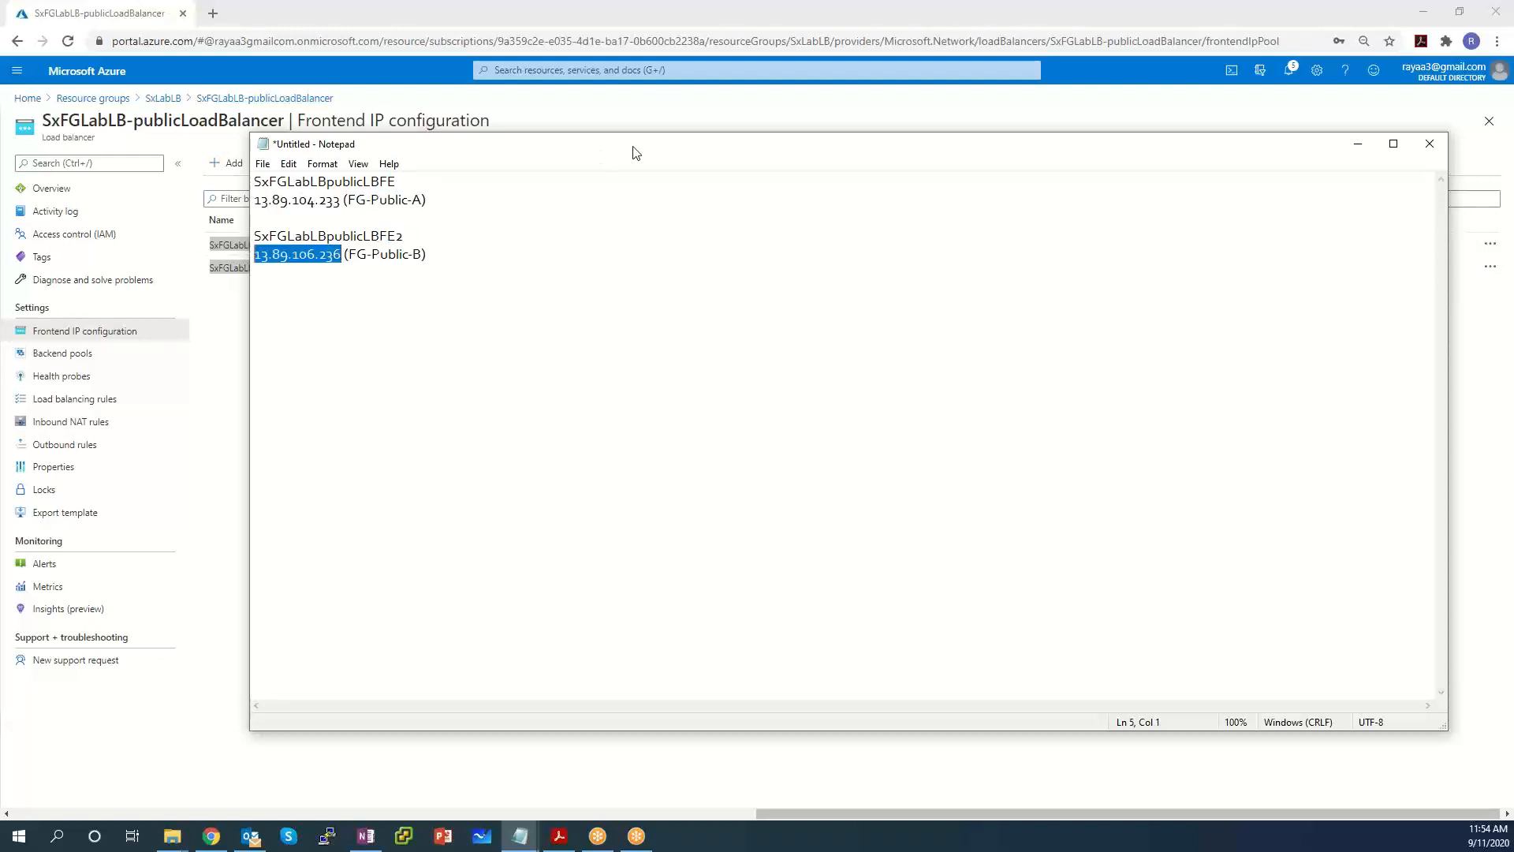
Move the notes window aside and minimise it to return to the portal.
{"action": "left_click_drag", "start_coordinate": [631, 144], "coordinate": [755, 175]}
{"action": "left_click_drag", "start_coordinate": [1343, 184], "coordinate": [1085, 257]}
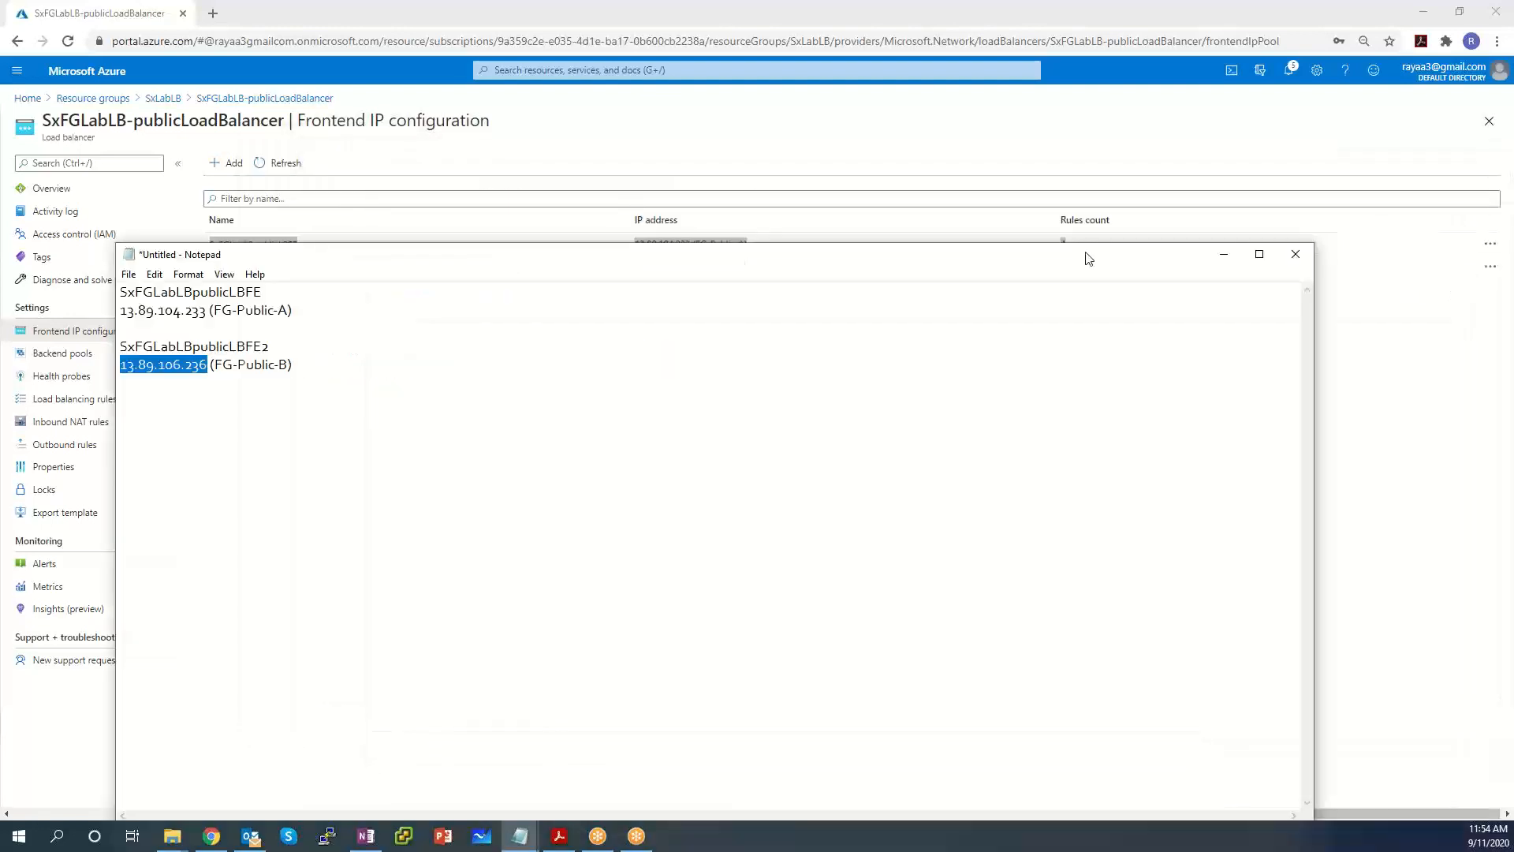
{"action": "left_click", "coordinate": [1223, 257]}
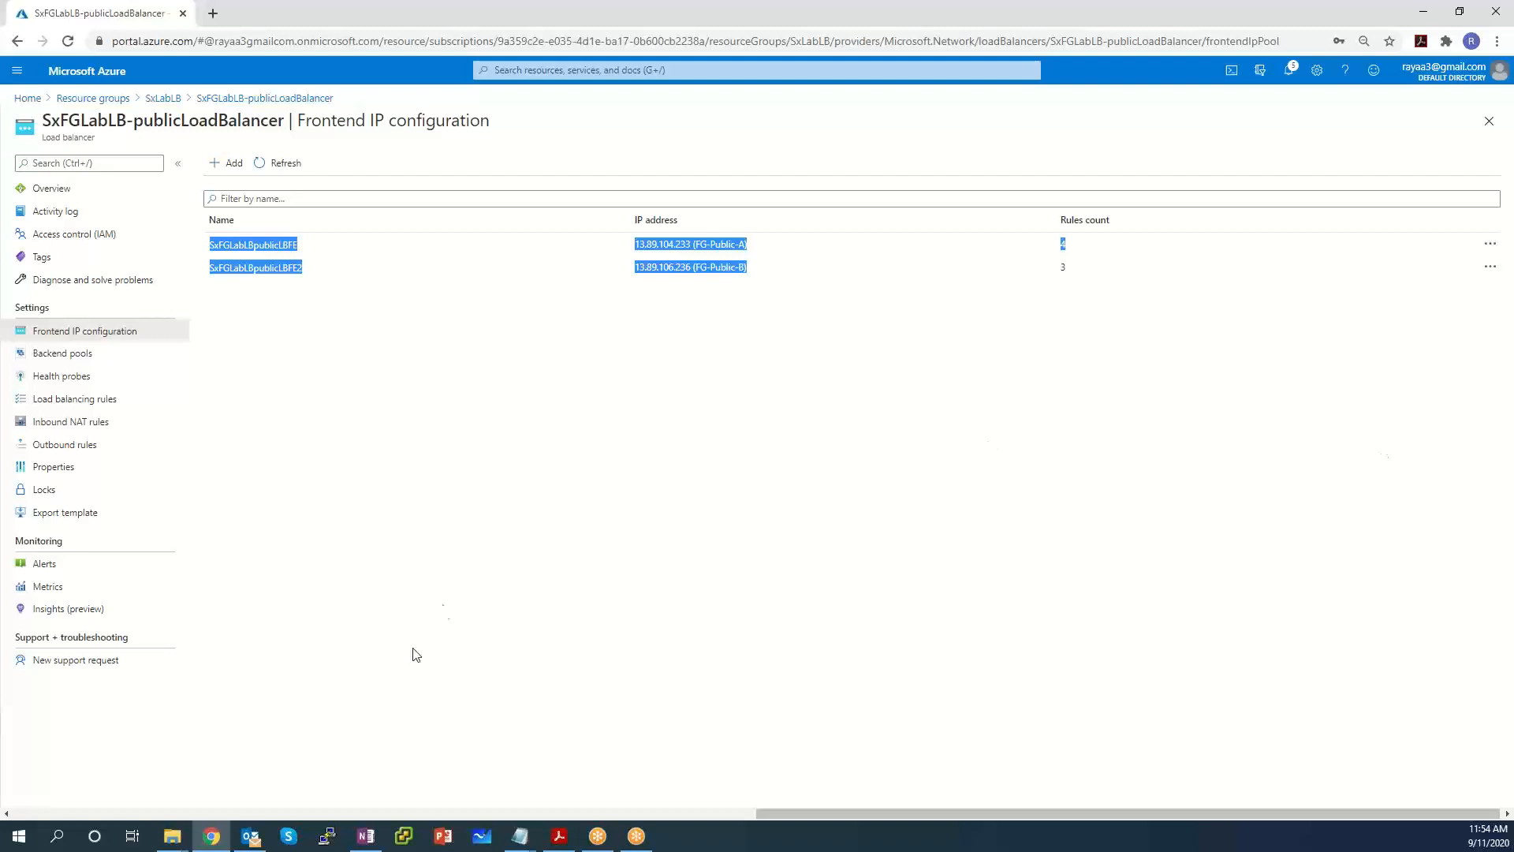
Open the Inbound NAT rules list and check the first rule's destination IP.
{"action": "left_click", "coordinate": [78, 422]}
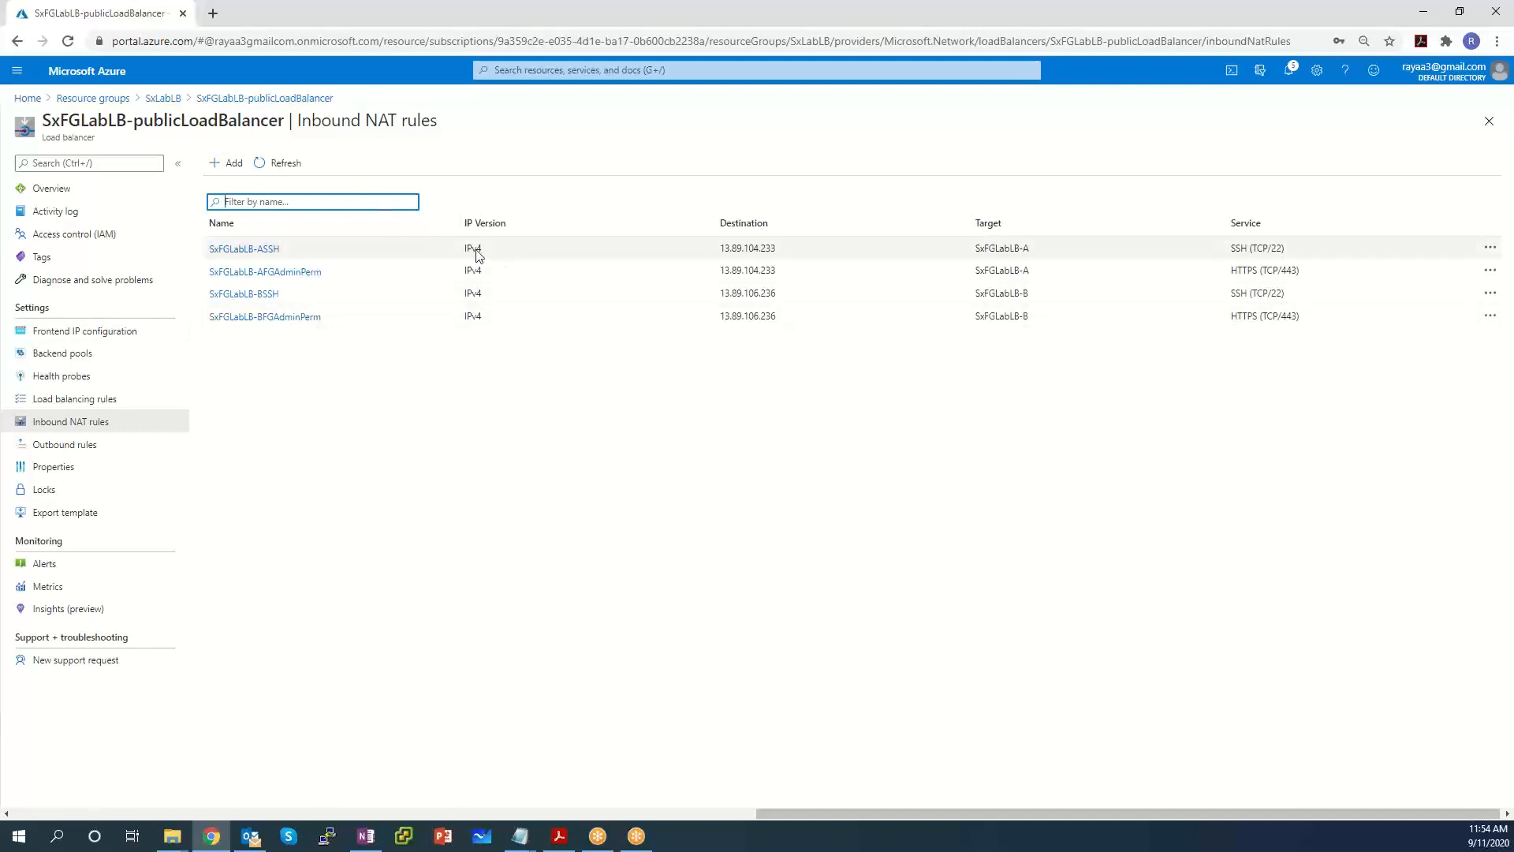
{"action": "left_click_drag", "start_coordinate": [798, 254], "coordinate": [726, 245]}
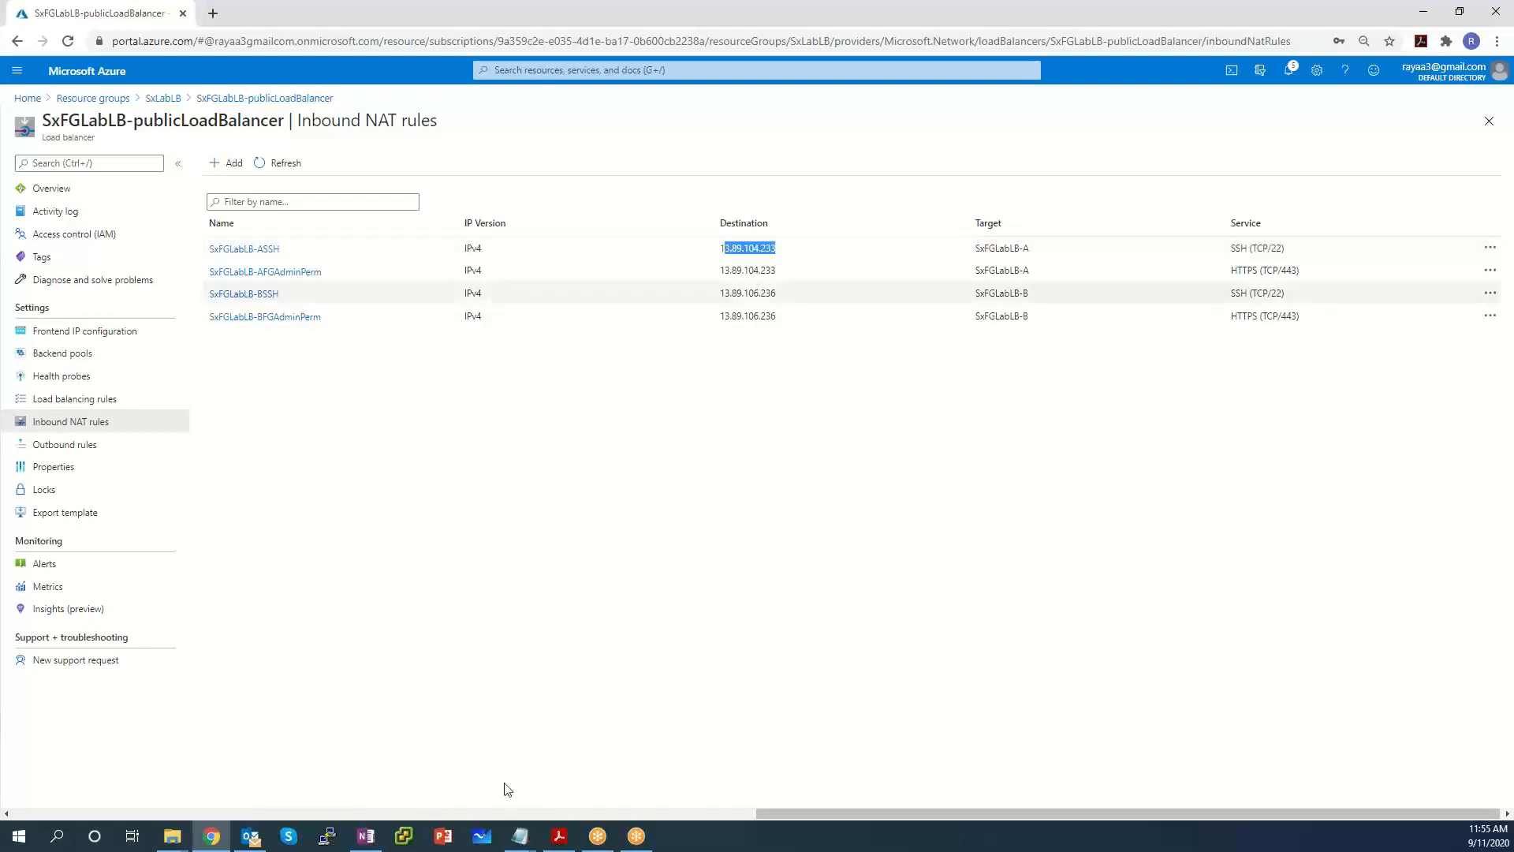
{"action": "left_click", "coordinate": [520, 836]}
Tag the two frontends in the notes with '-----#1' and '-----#2'.
{"action": "left_click", "coordinate": [502, 794]}
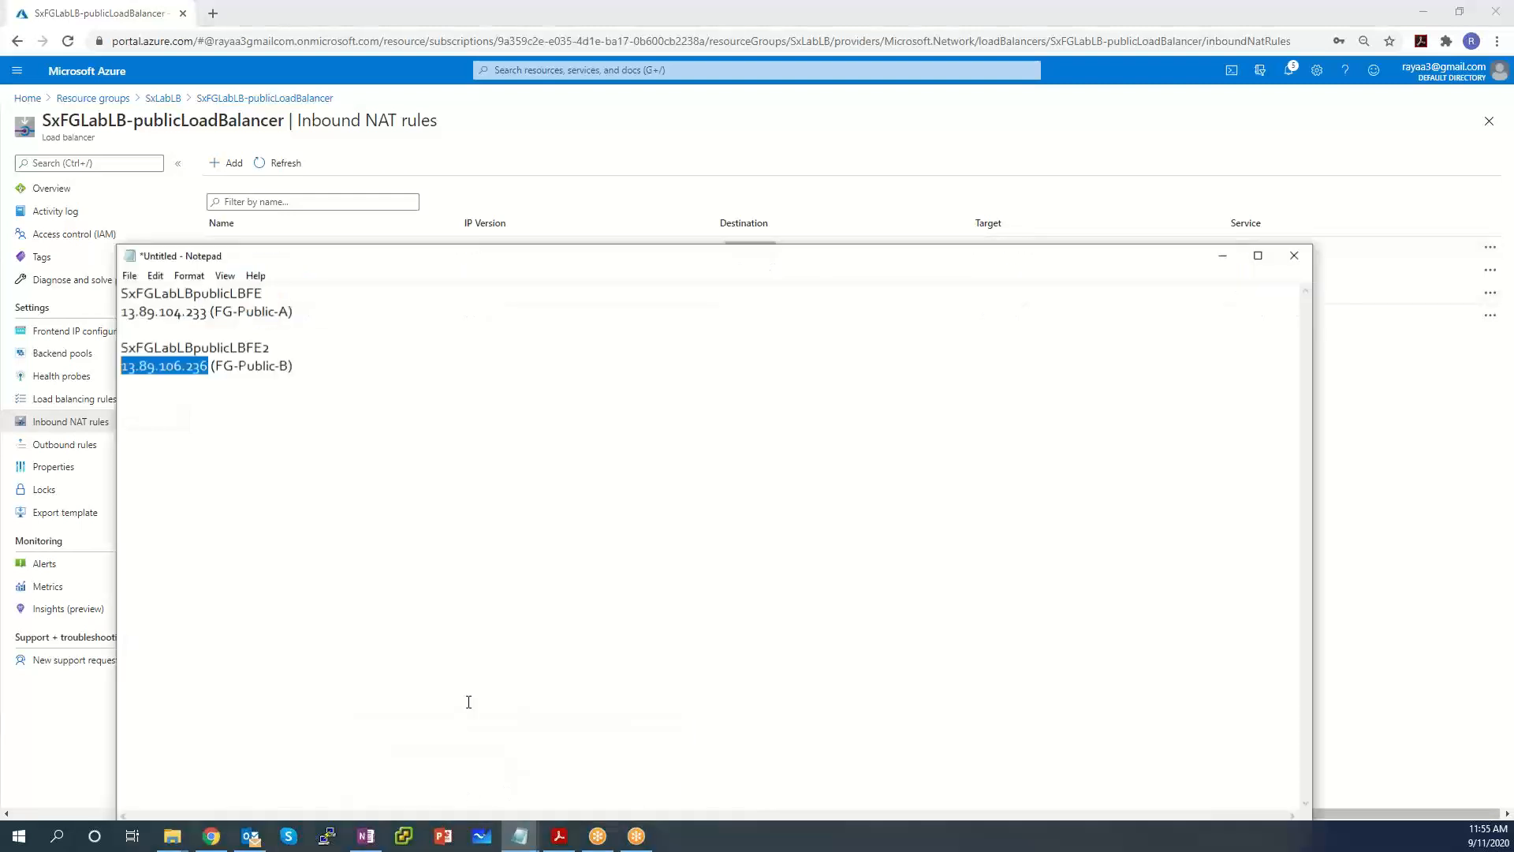
{"action": "left_click", "coordinate": [280, 326]}
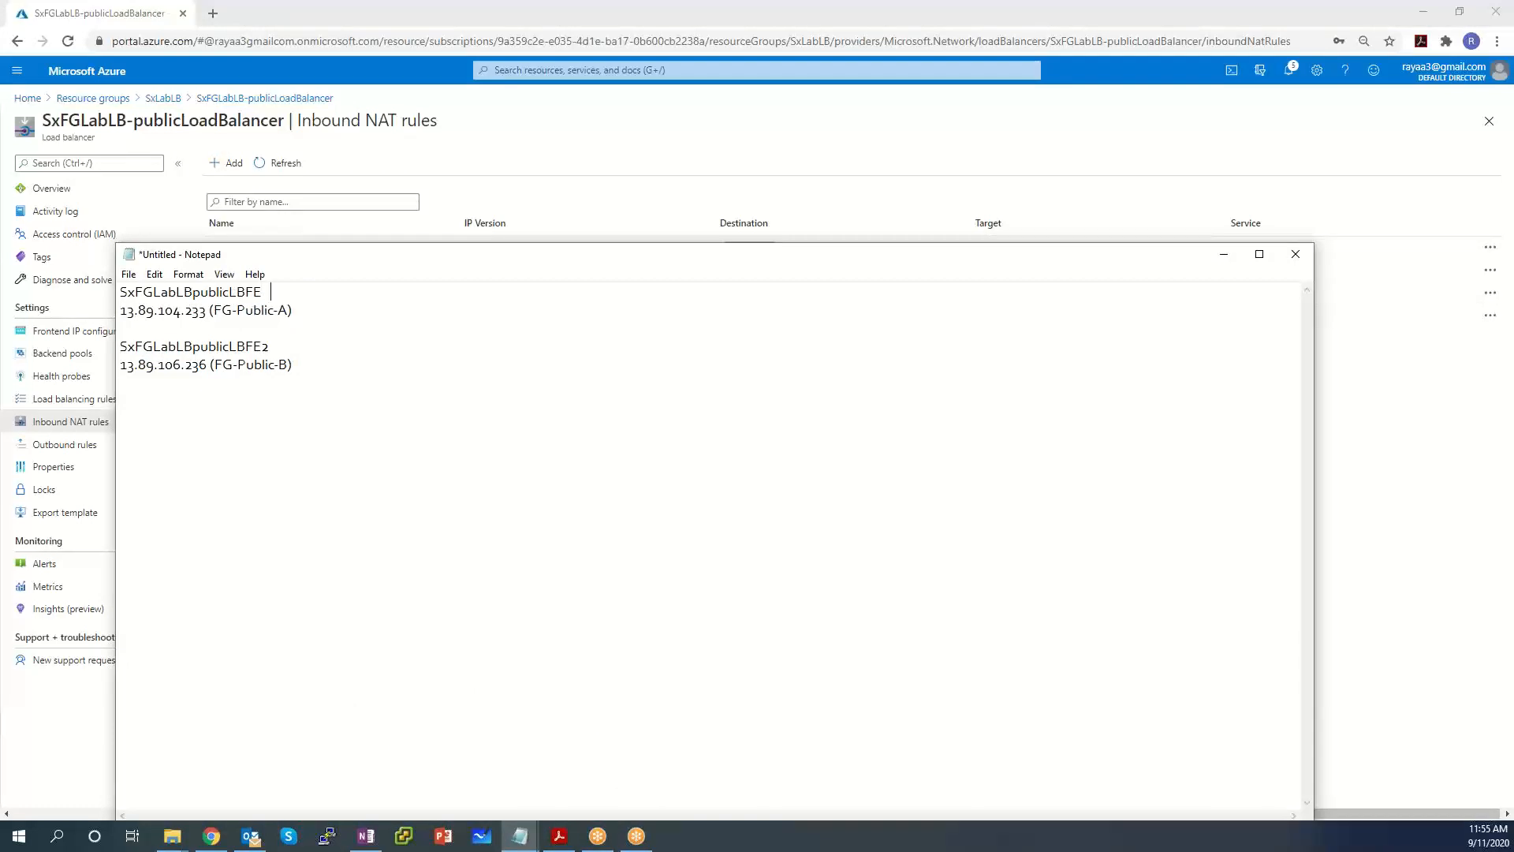
{"action": "type", "text": "-----#1"}
{"action": "left_click", "coordinate": [312, 338]}
{"action": "type", "text": "-----@3"}
{"action": "key", "text": "BackSpace"}
{"action": "key", "text": "BackSpace"}
{"action": "type", "text": "@"}
{"action": "key", "text": "BackSpace"}
{"action": "type", "text": "#2"}
Move the notes to the bottom-left and review the first NAT rule's SSH TCP/22 service.
{"action": "left_click_drag", "start_coordinate": [1156, 263], "coordinate": [1064, 693]}
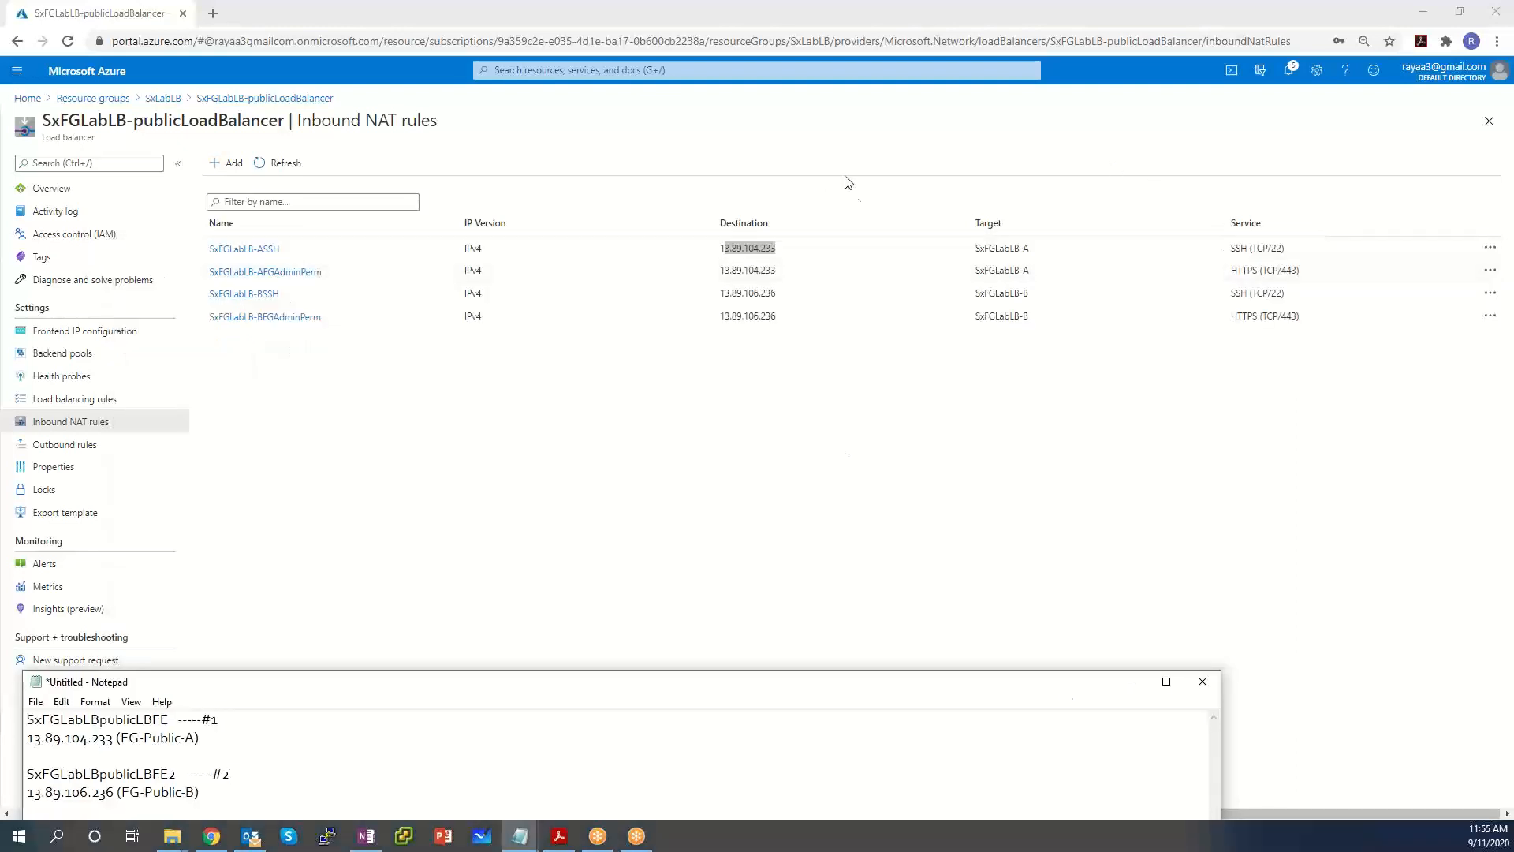
{"action": "left_click", "coordinate": [834, 215]}
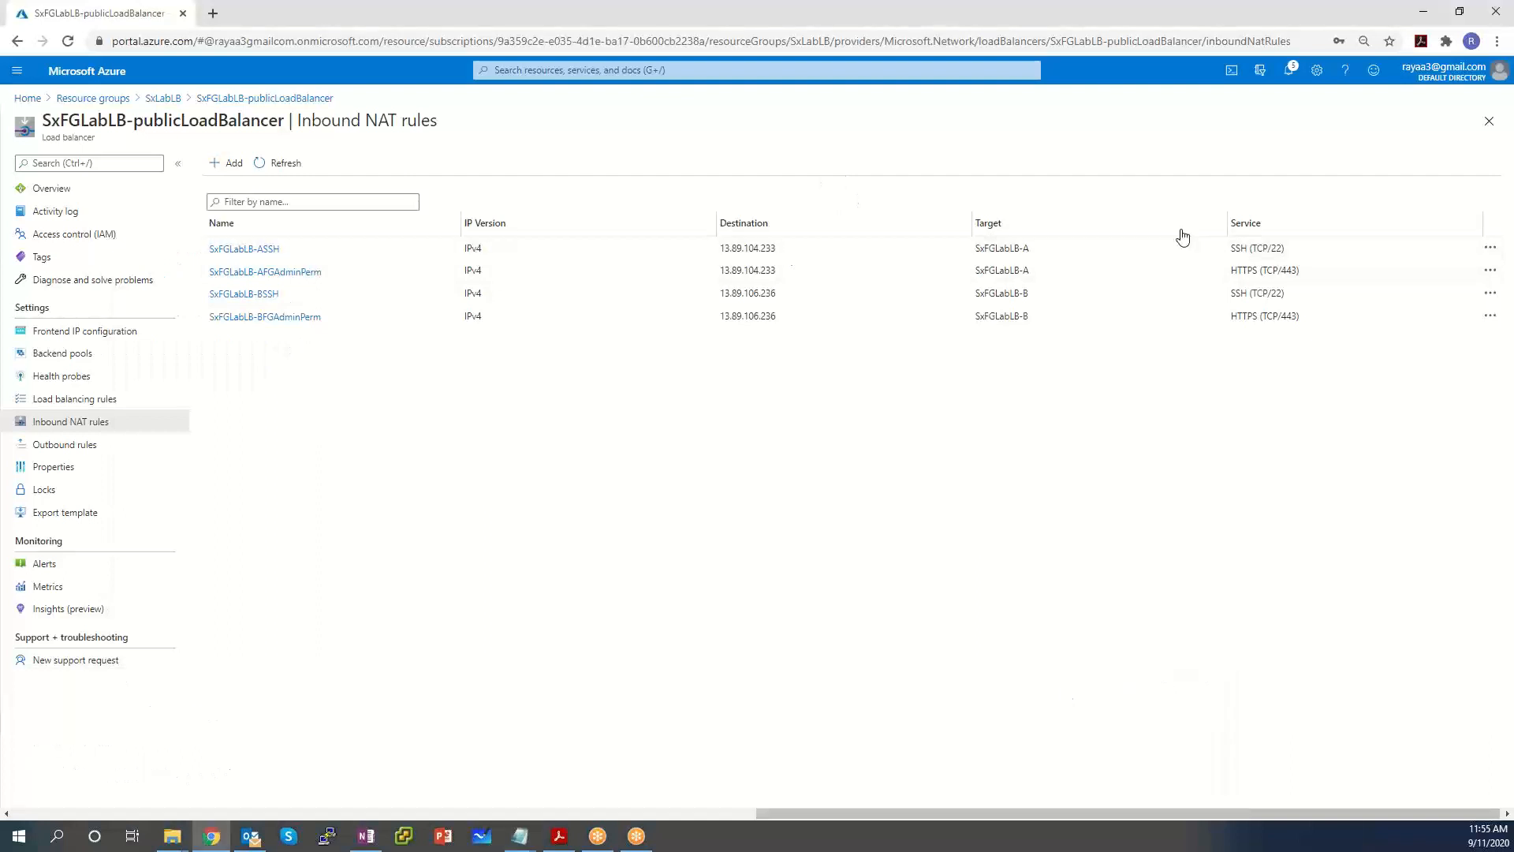
{"action": "left_click_drag", "start_coordinate": [1297, 250], "coordinate": [1220, 252]}
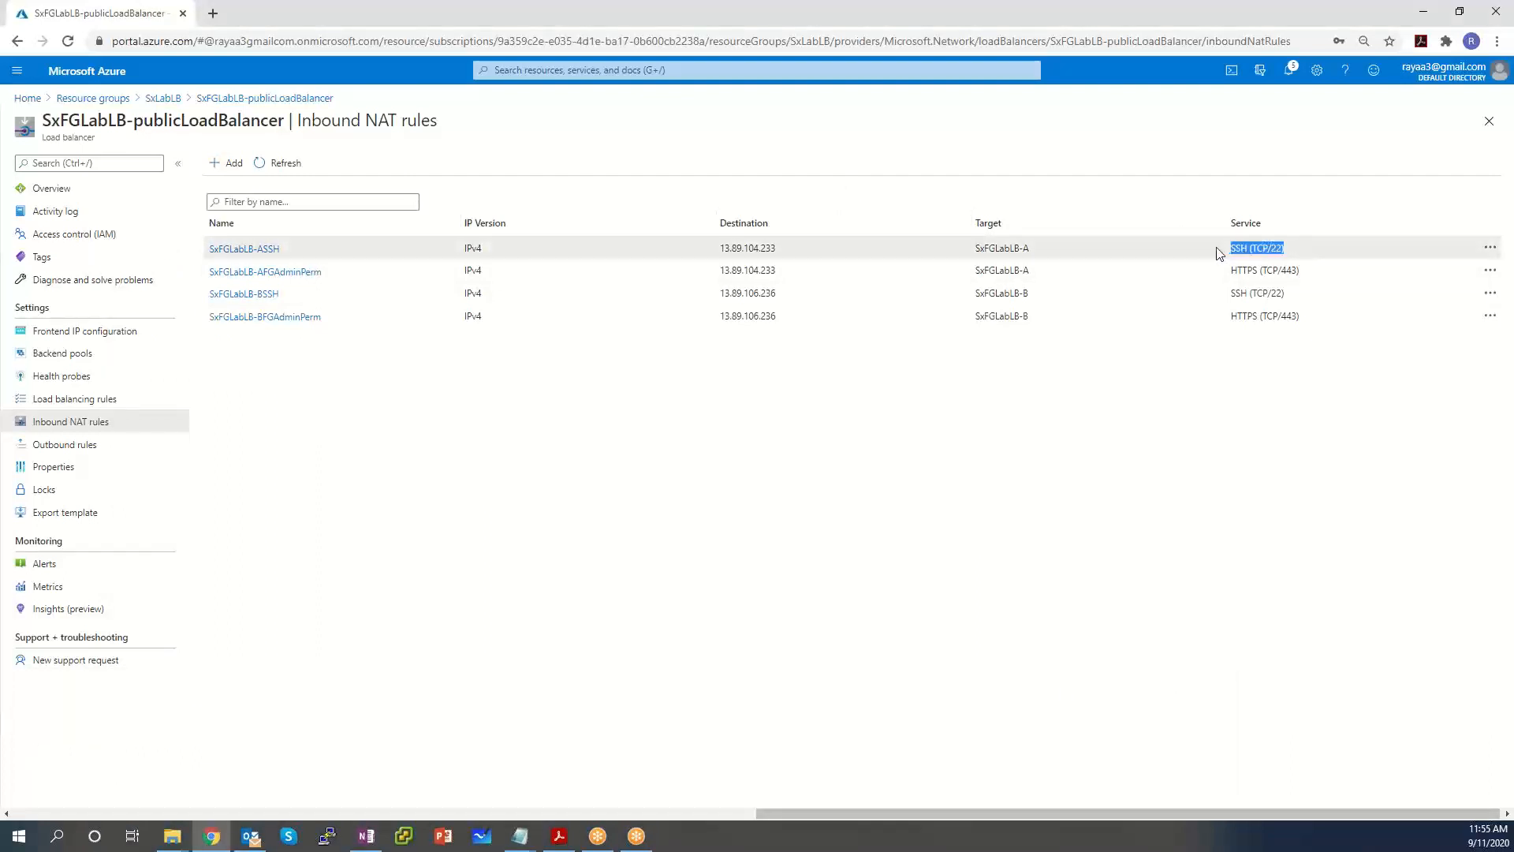
{"action": "left_click_drag", "start_coordinate": [1047, 249], "coordinate": [977, 247]}
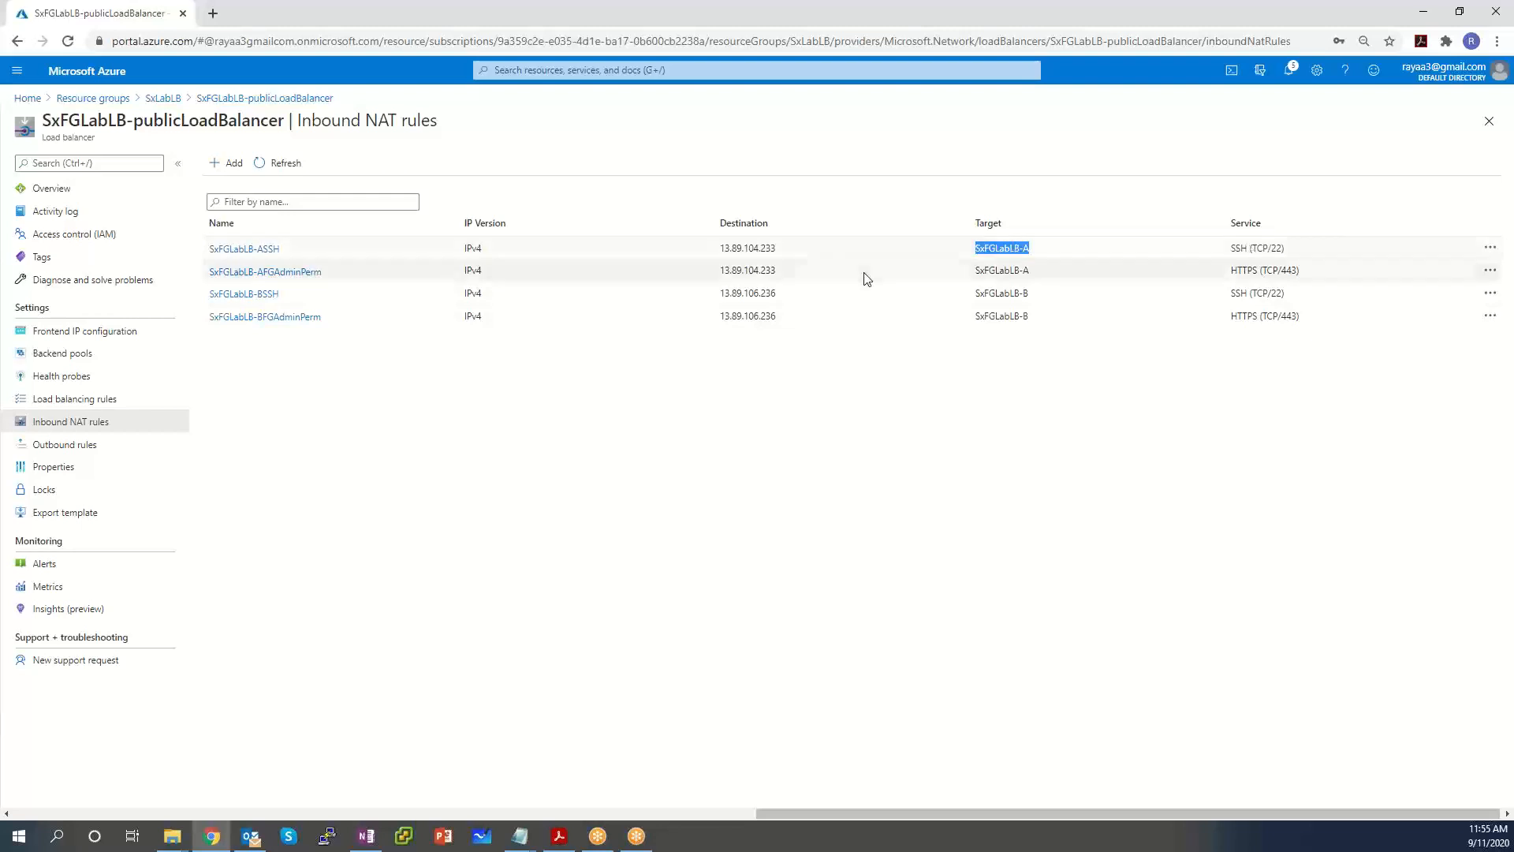
{"action": "left_click_drag", "start_coordinate": [777, 270], "coordinate": [747, 268]}
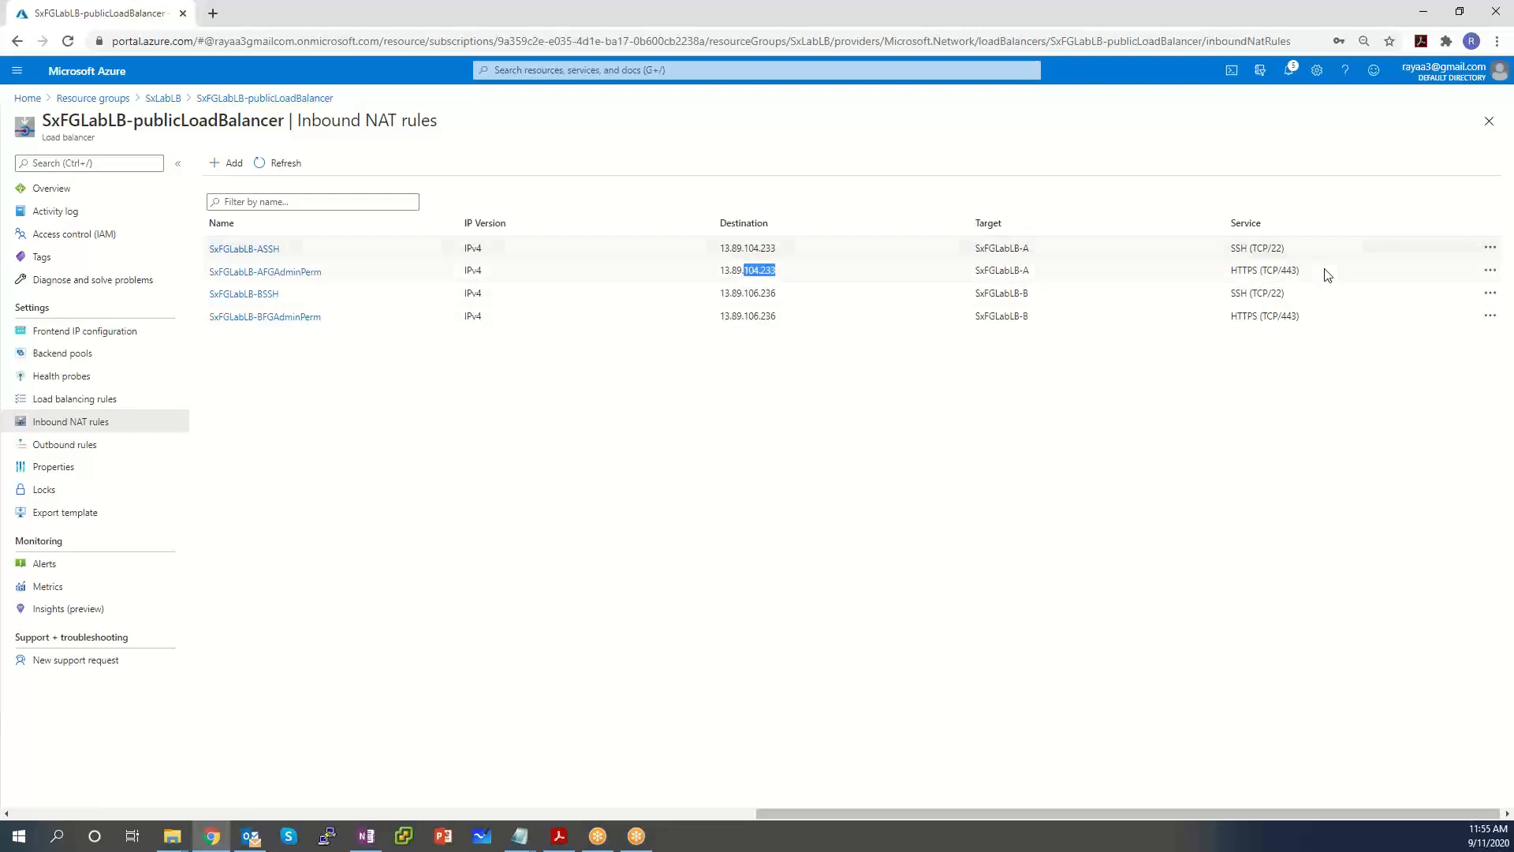
{"action": "left_click_drag", "start_coordinate": [1311, 273], "coordinate": [1247, 270]}
{"action": "left_click_drag", "start_coordinate": [1044, 268], "coordinate": [1000, 272]}
{"action": "left_click_drag", "start_coordinate": [777, 270], "coordinate": [715, 248]}
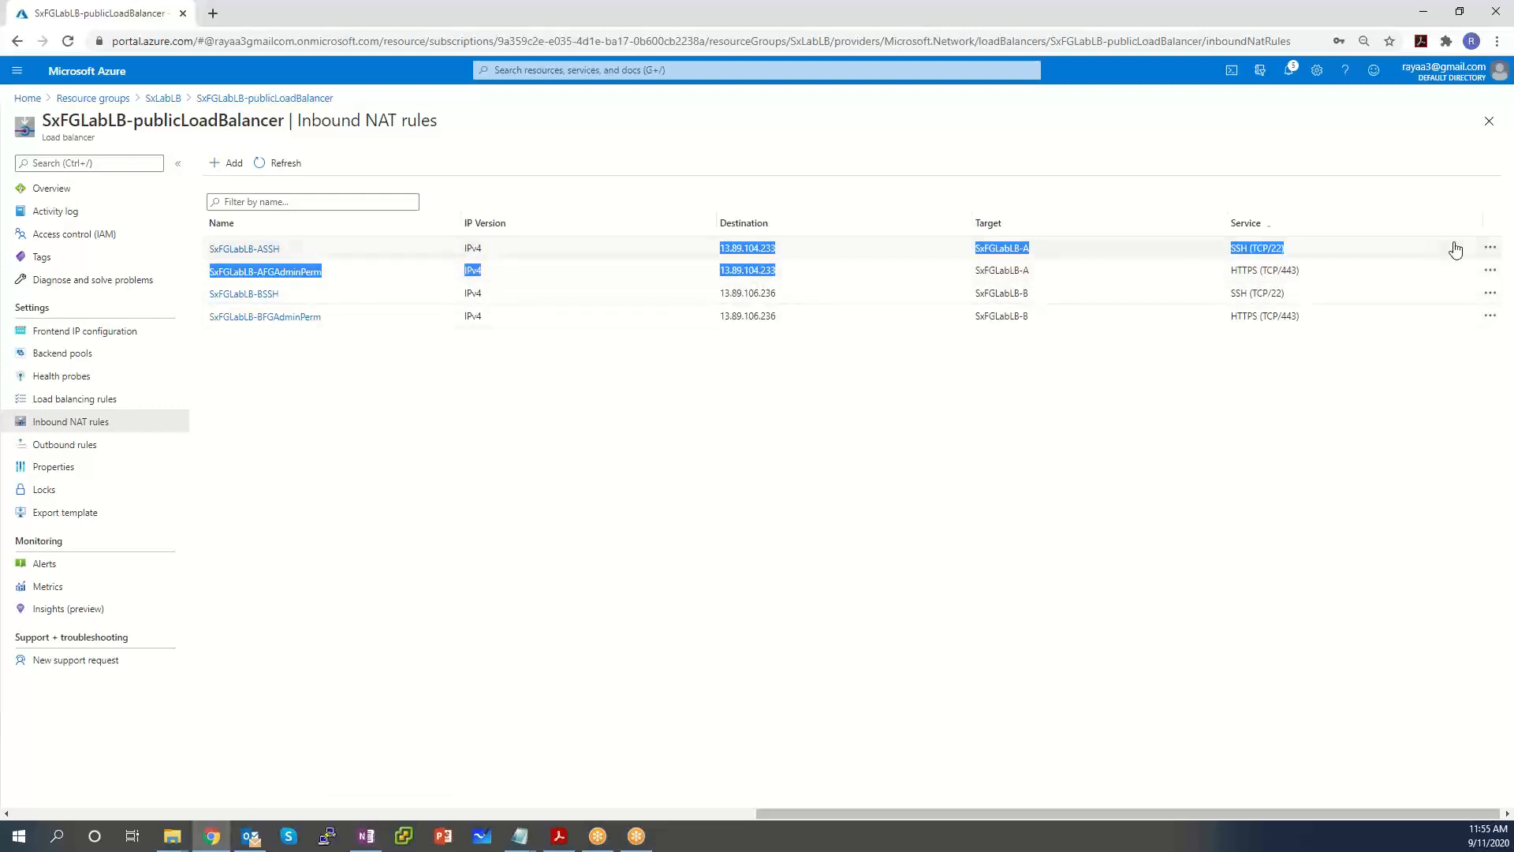
{"action": "left_click", "coordinate": [1267, 430]}
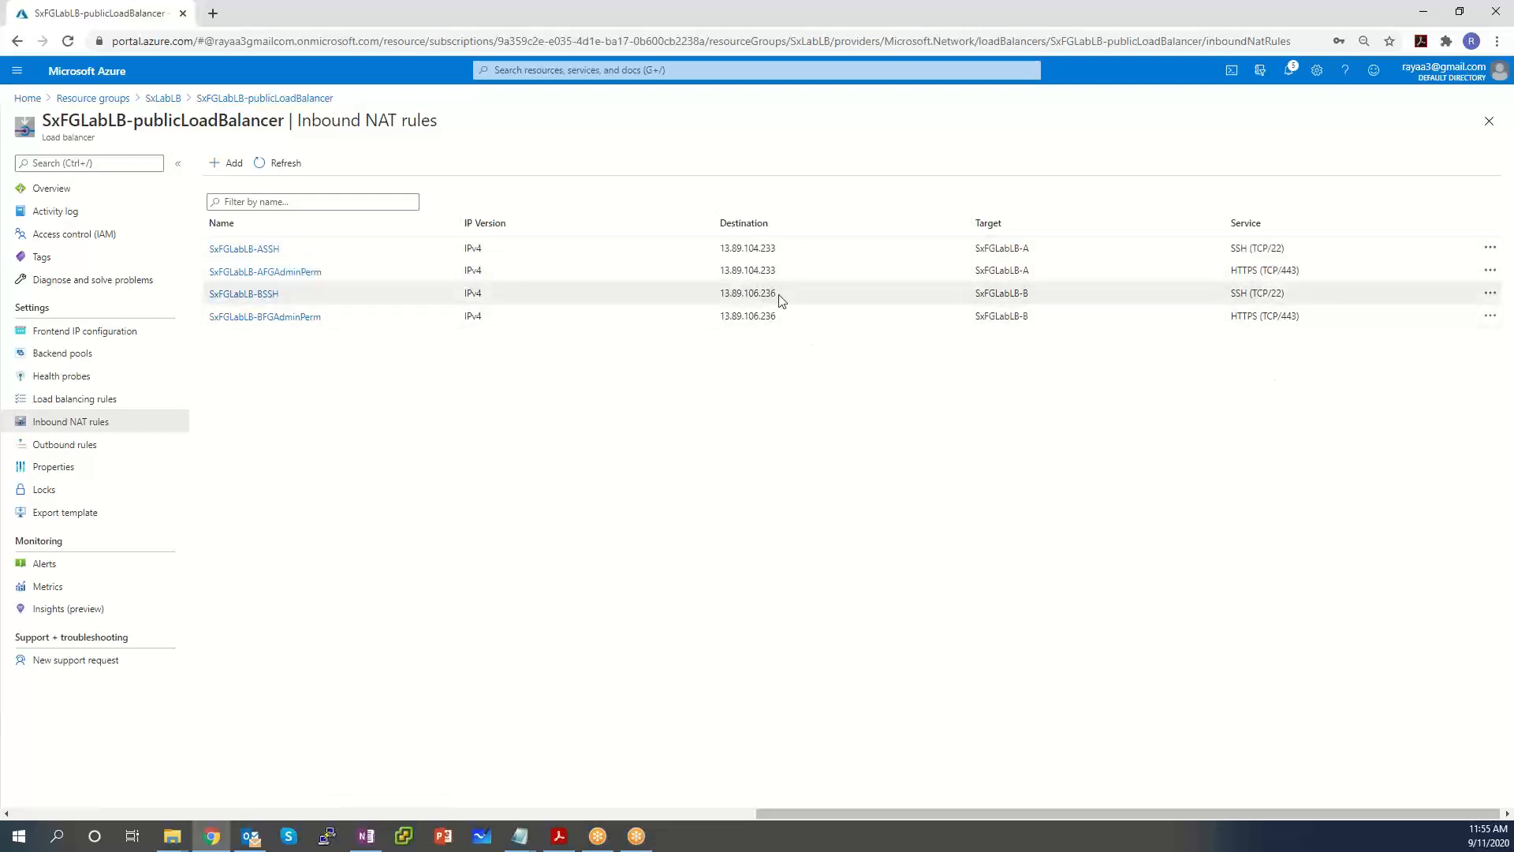
{"action": "left_click_drag", "start_coordinate": [780, 298], "coordinate": [748, 317]}
{"action": "left_click_drag", "start_coordinate": [1311, 321], "coordinate": [1248, 294]}
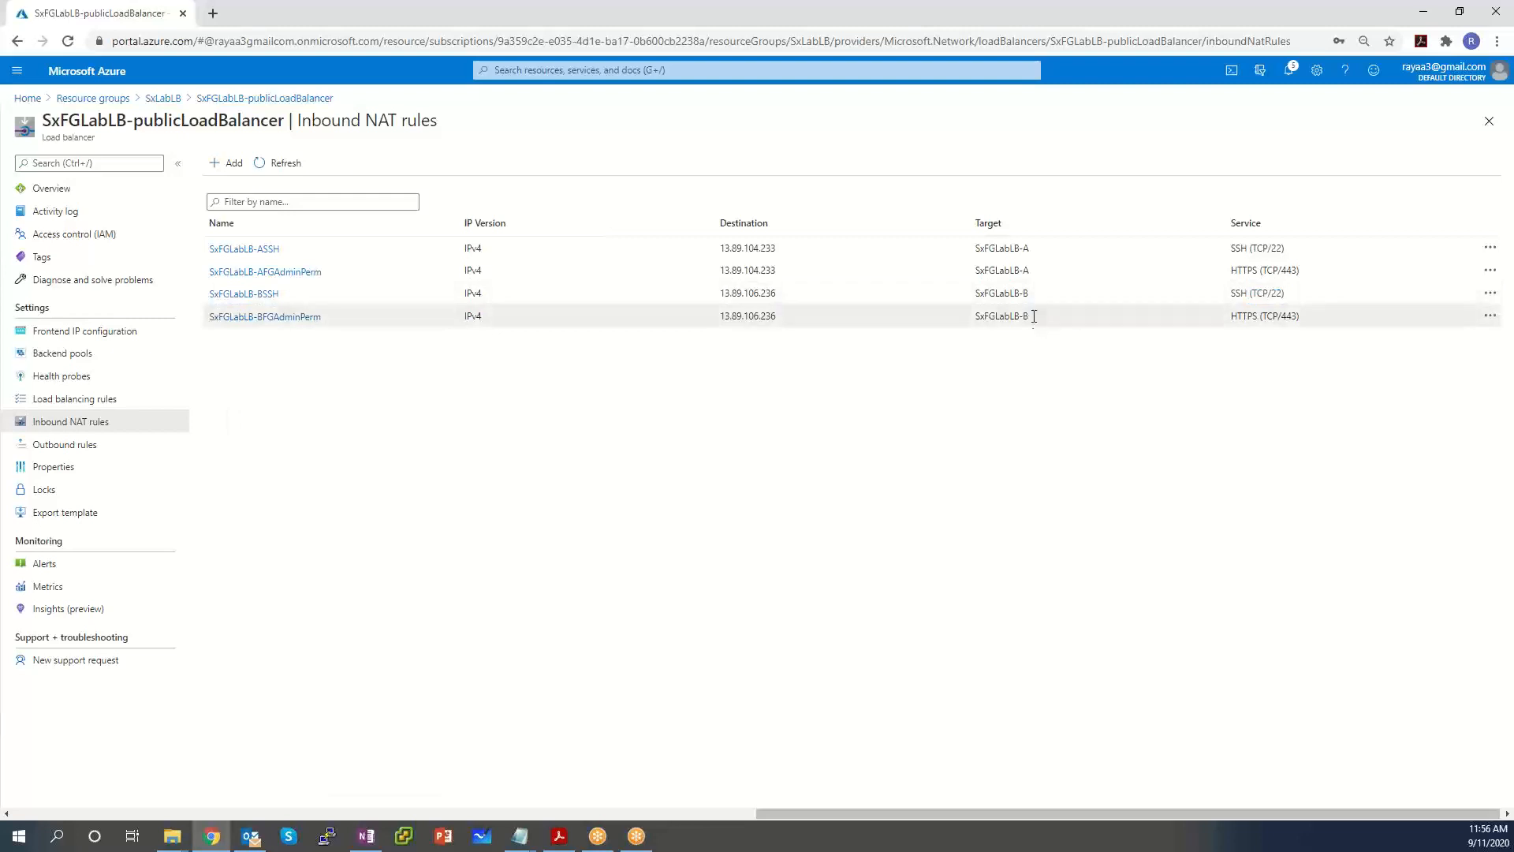
{"action": "left_click_drag", "start_coordinate": [1031, 316], "coordinate": [981, 291]}
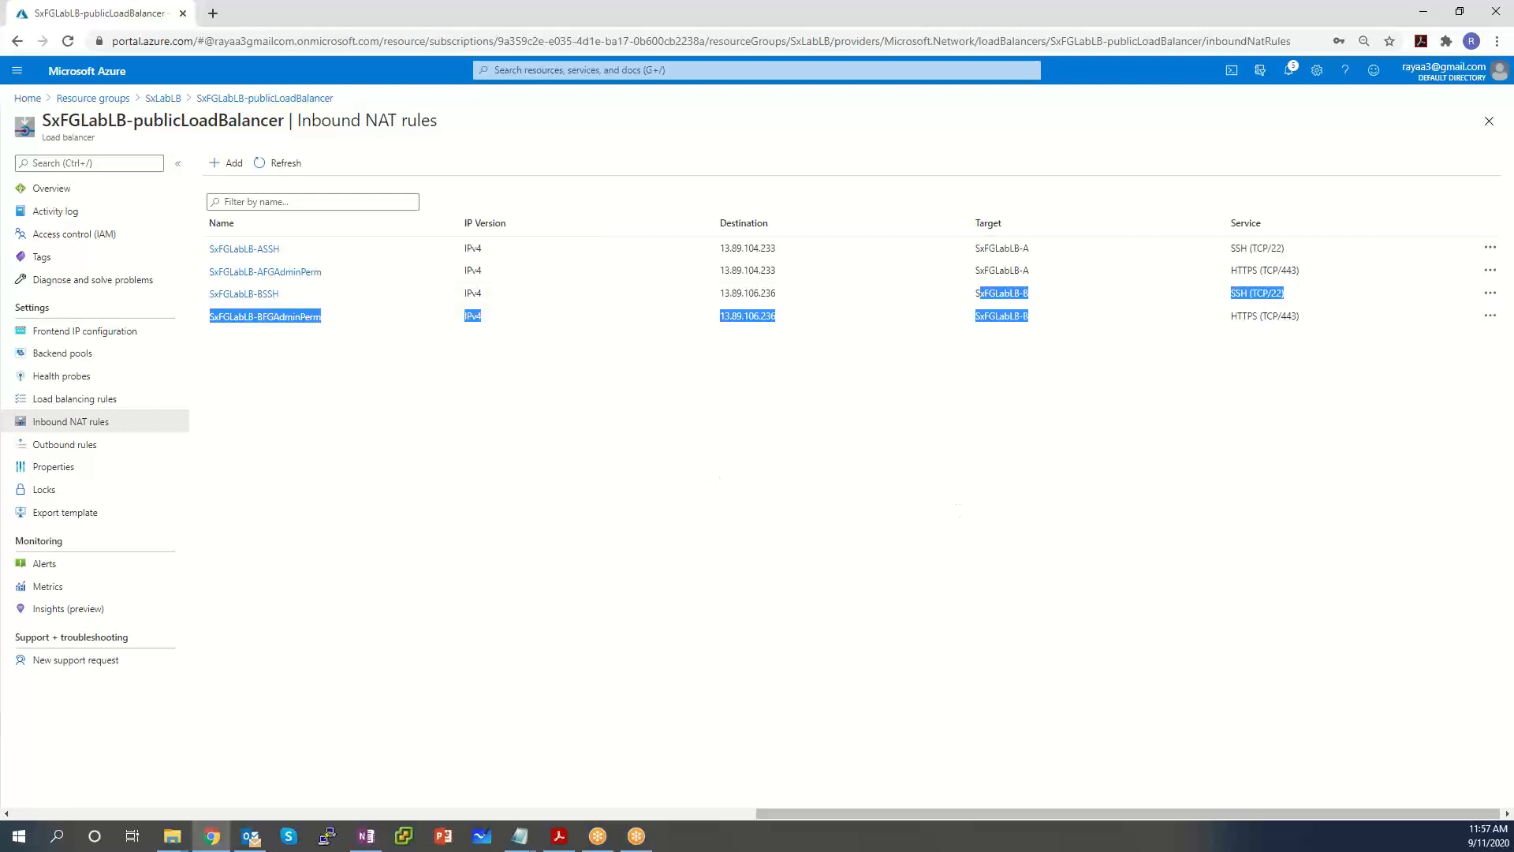
Check pool SxFGLabLBpublicLBBE holds running SxFGLabLB-A and -B, then open Load balancing rules.
{"action": "left_click", "coordinate": [64, 361]}
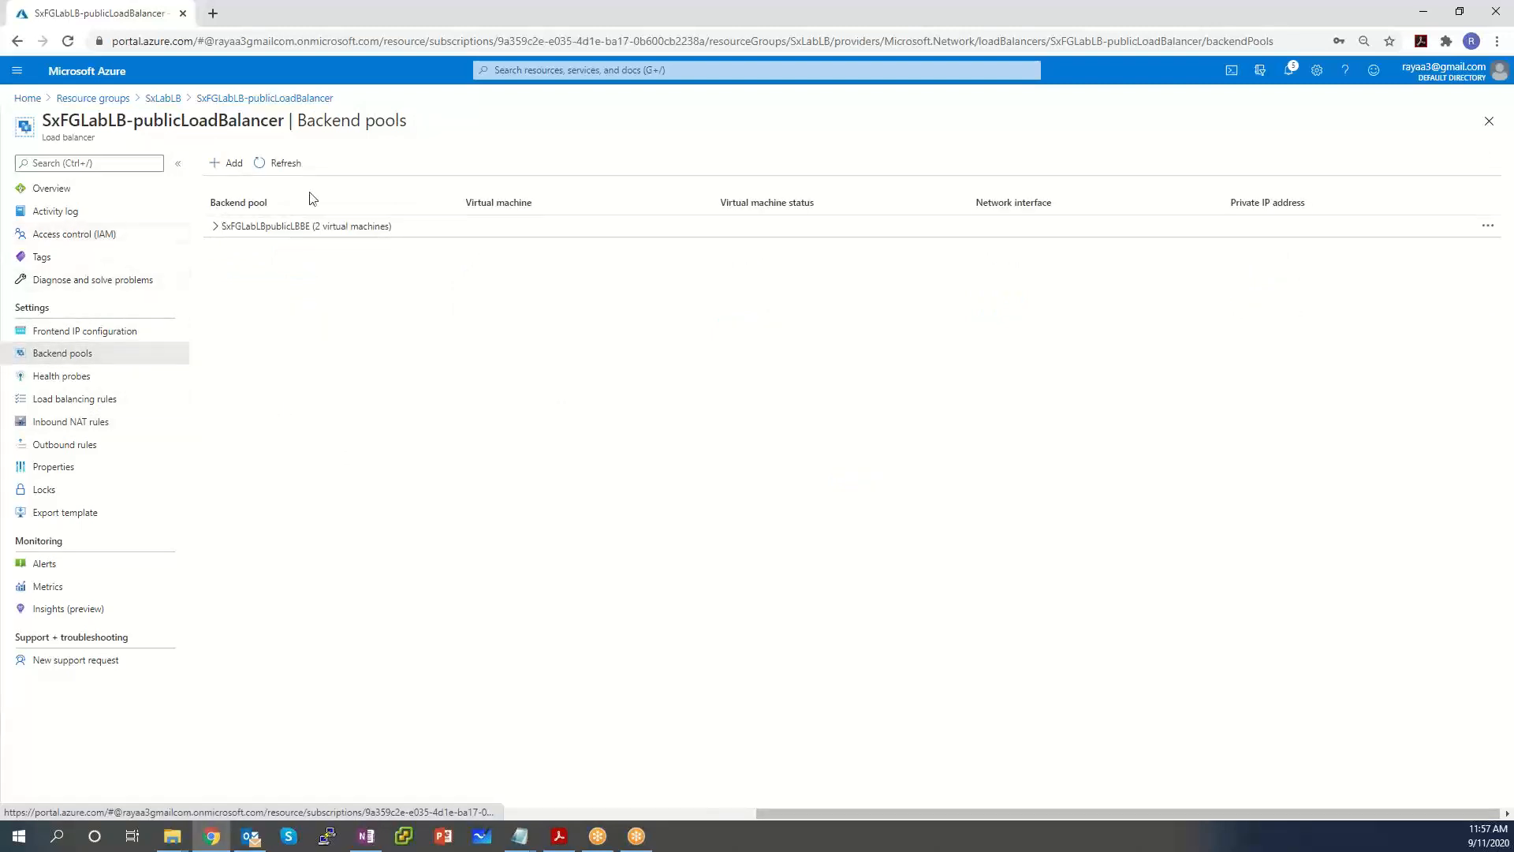
{"action": "left_click", "coordinate": [216, 227]}
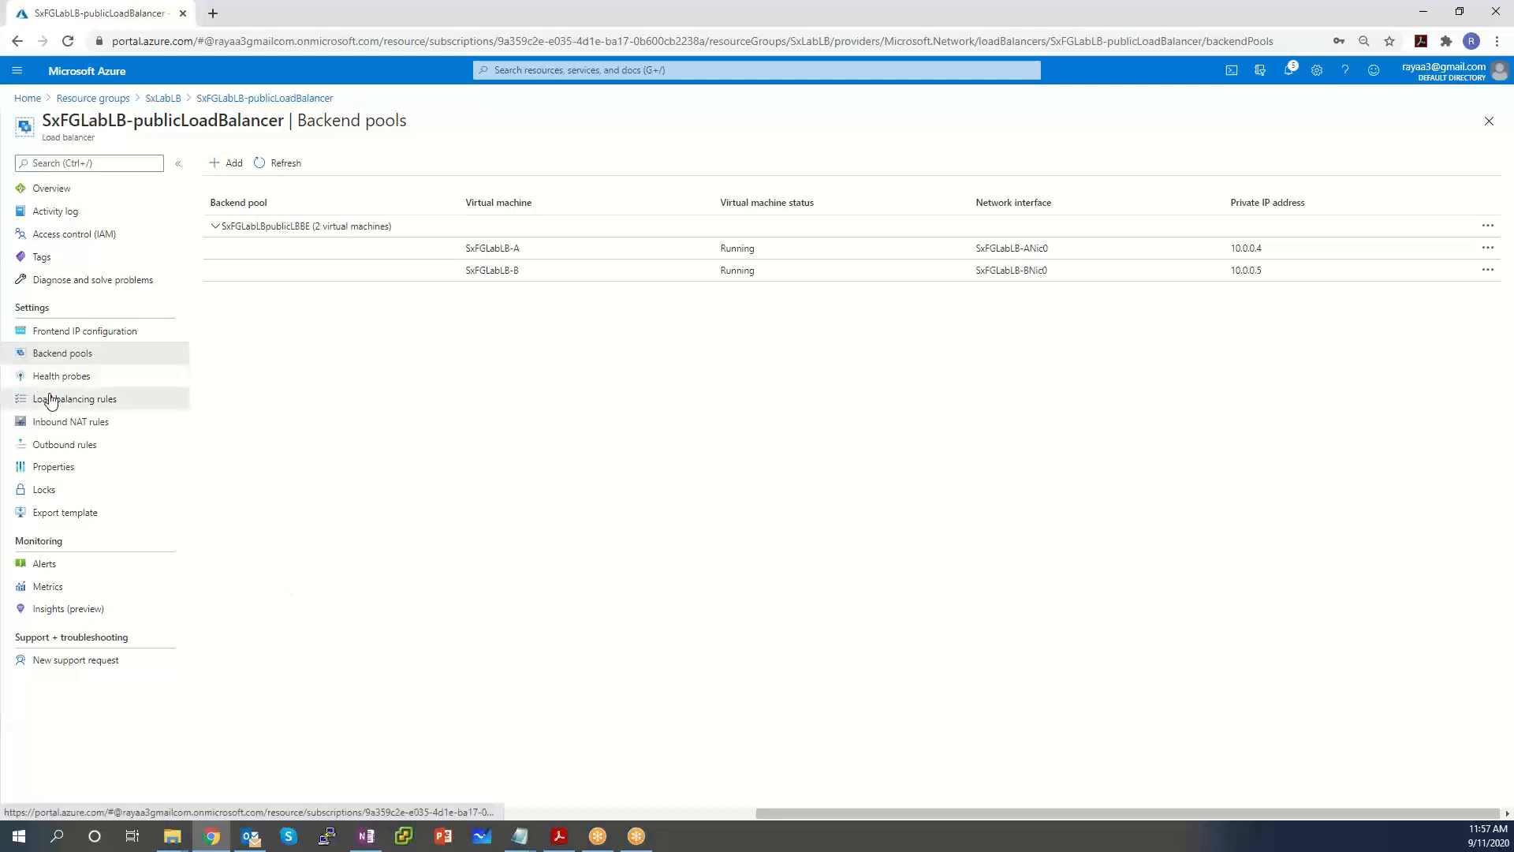
{"action": "left_click", "coordinate": [79, 399]}
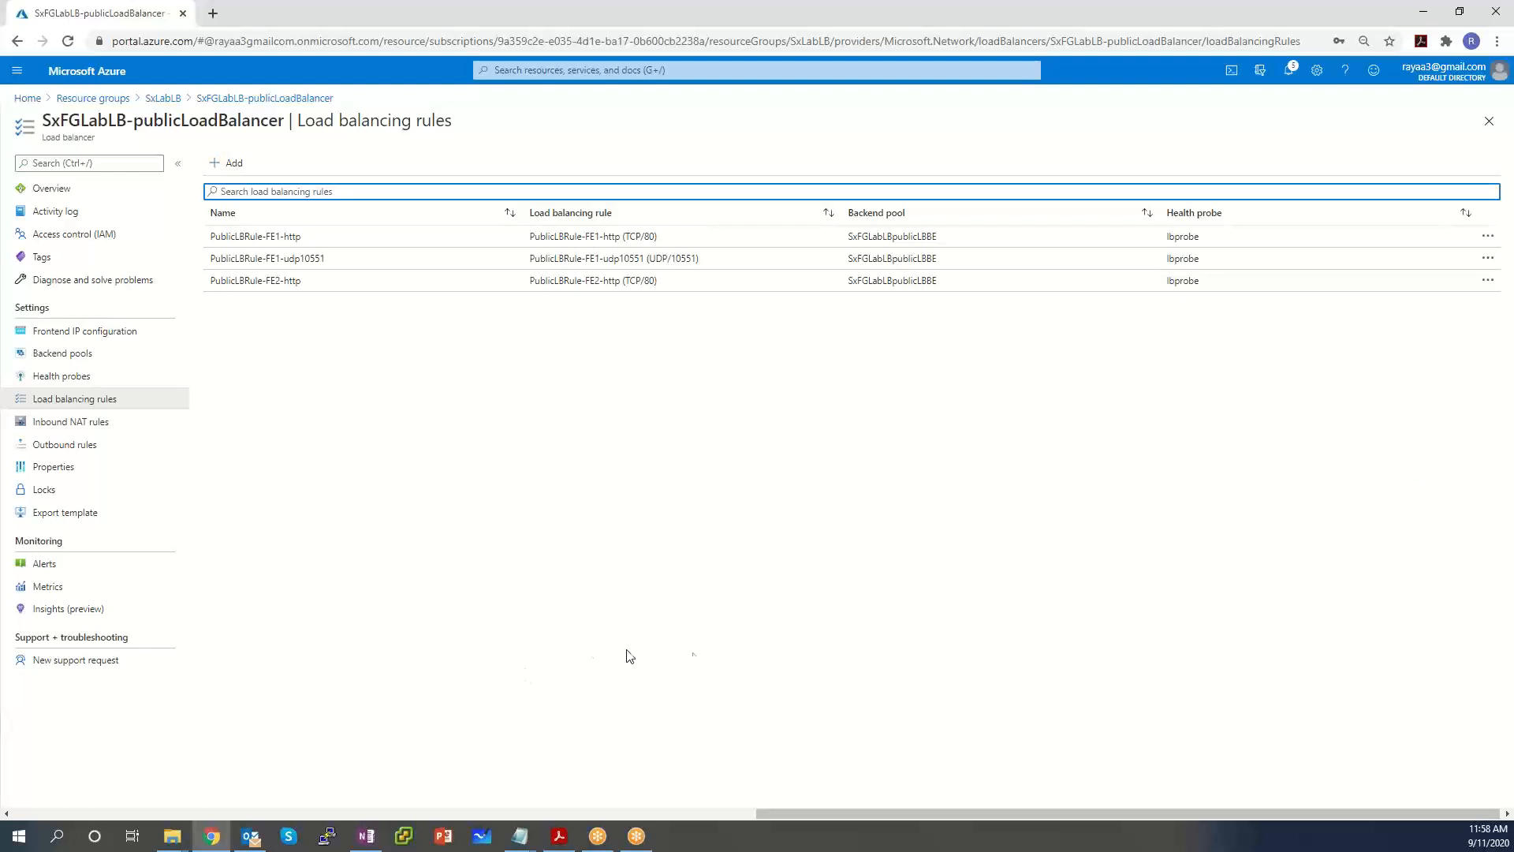
Recheck the backend pool's two VMs, then return to the Load balancing rules list.
{"action": "left_click", "coordinate": [73, 359]}
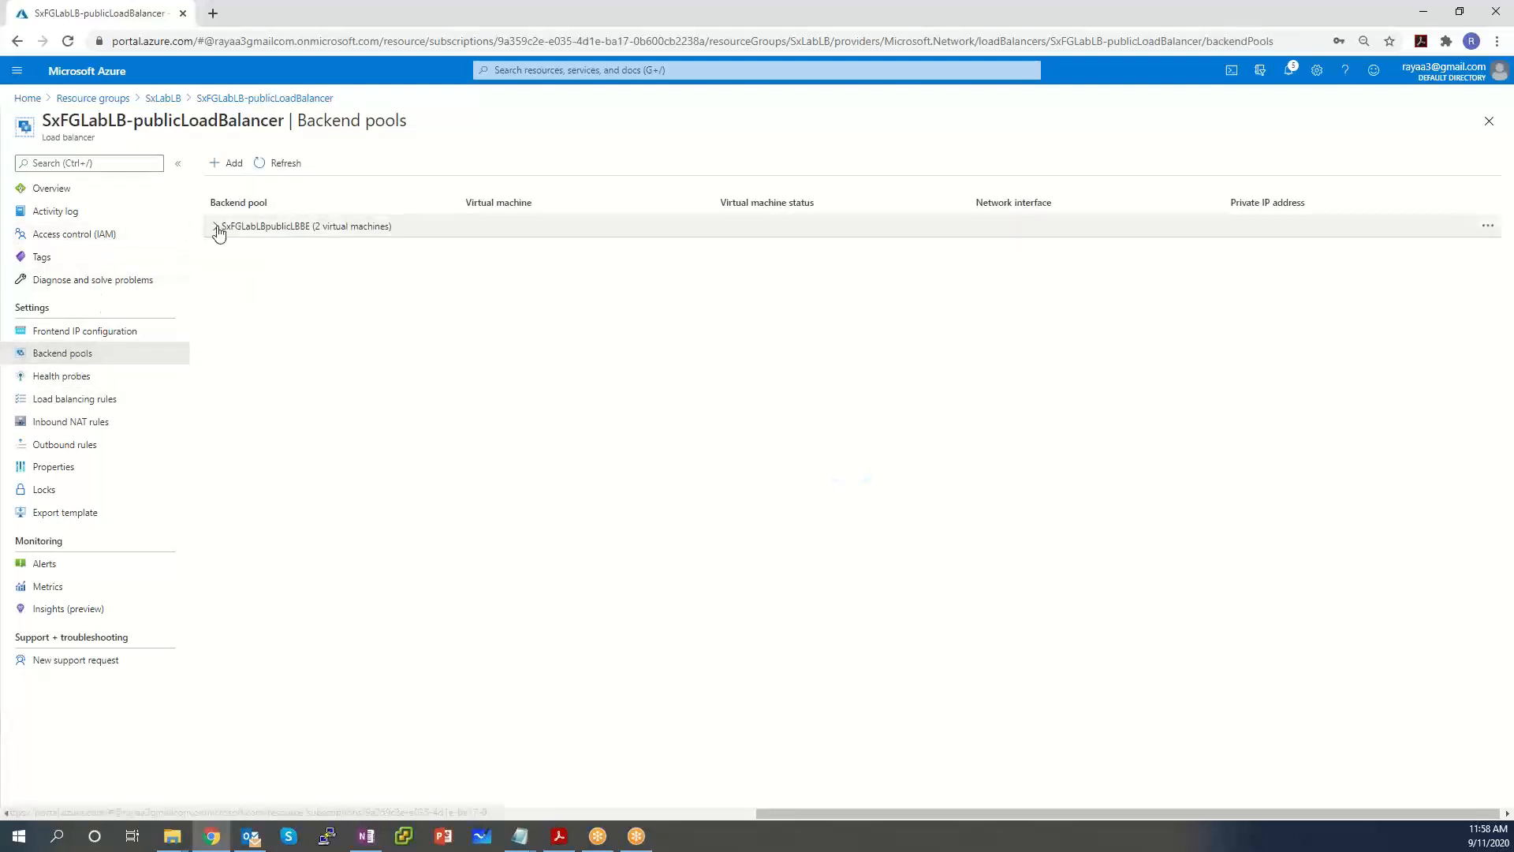
{"action": "left_click", "coordinate": [214, 227]}
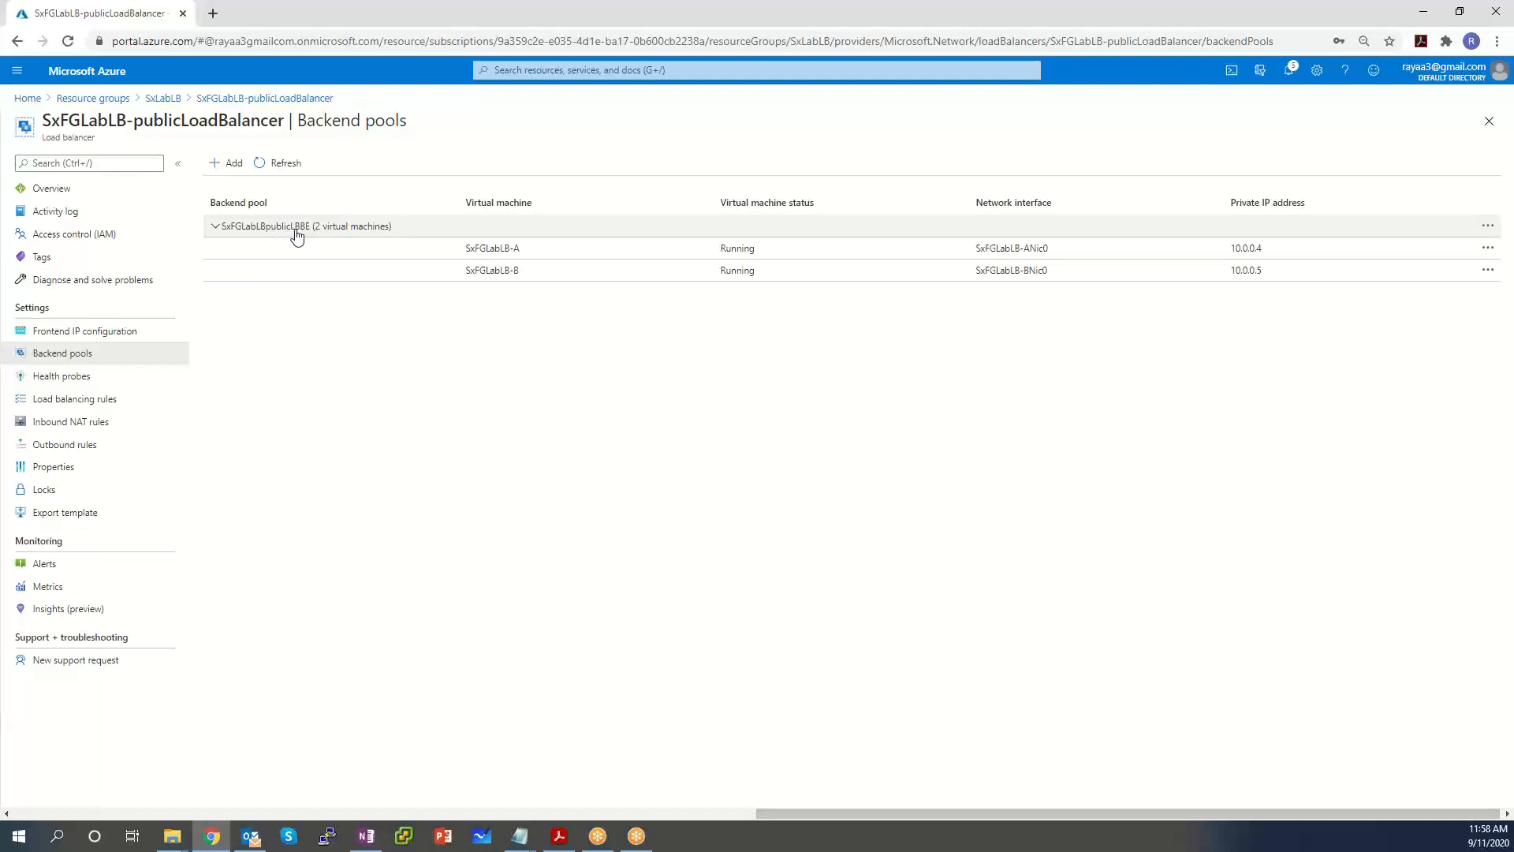
{"action": "left_click", "coordinate": [94, 404]}
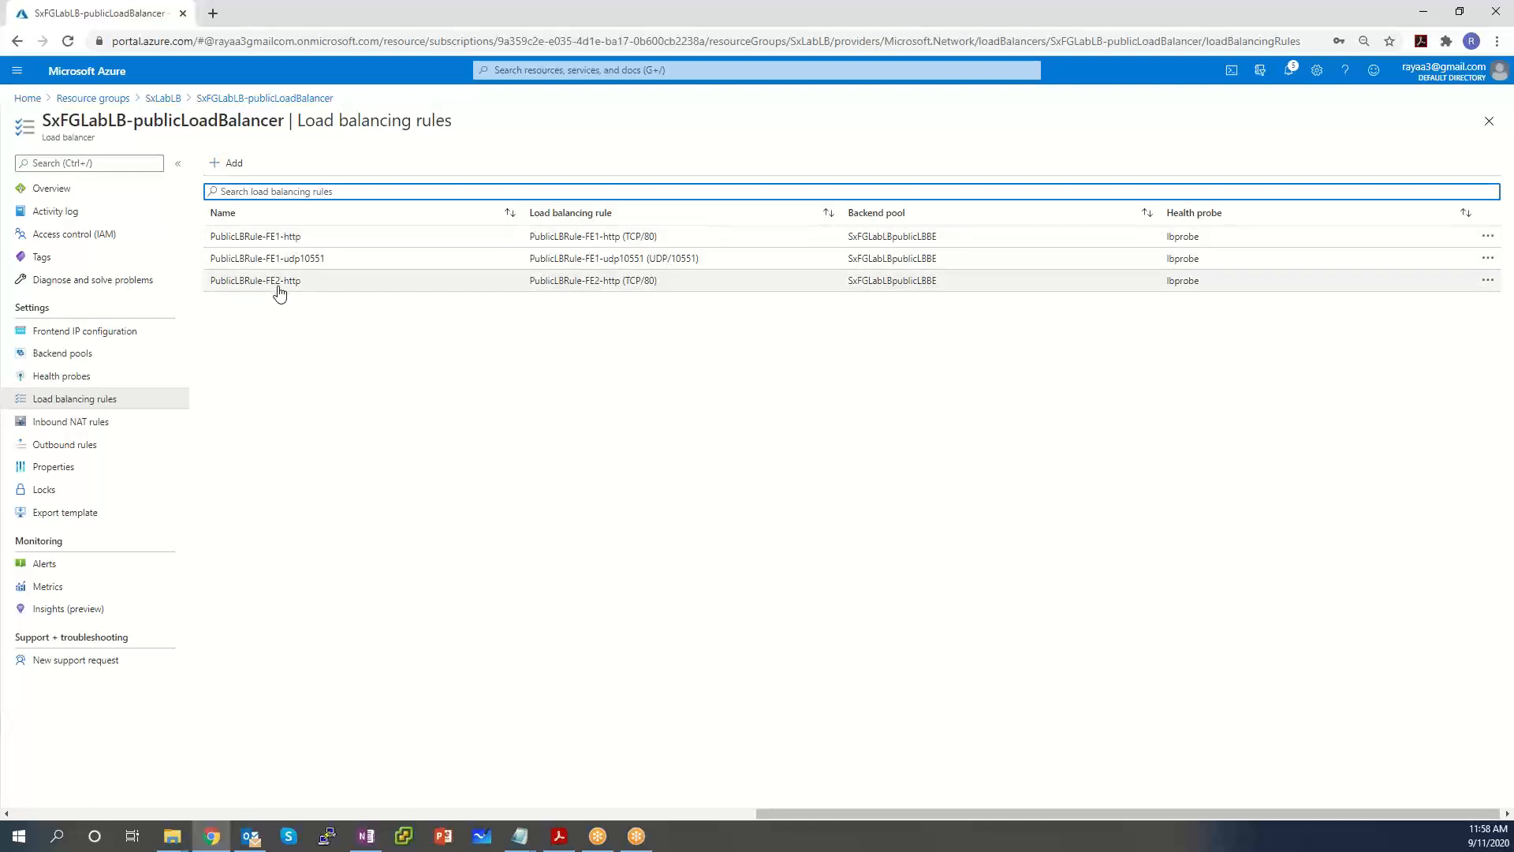
Inspect a rule, return to the three-rule list, and open PublicLBRule-FE1-http's options.
{"action": "left_click", "coordinate": [272, 239]}
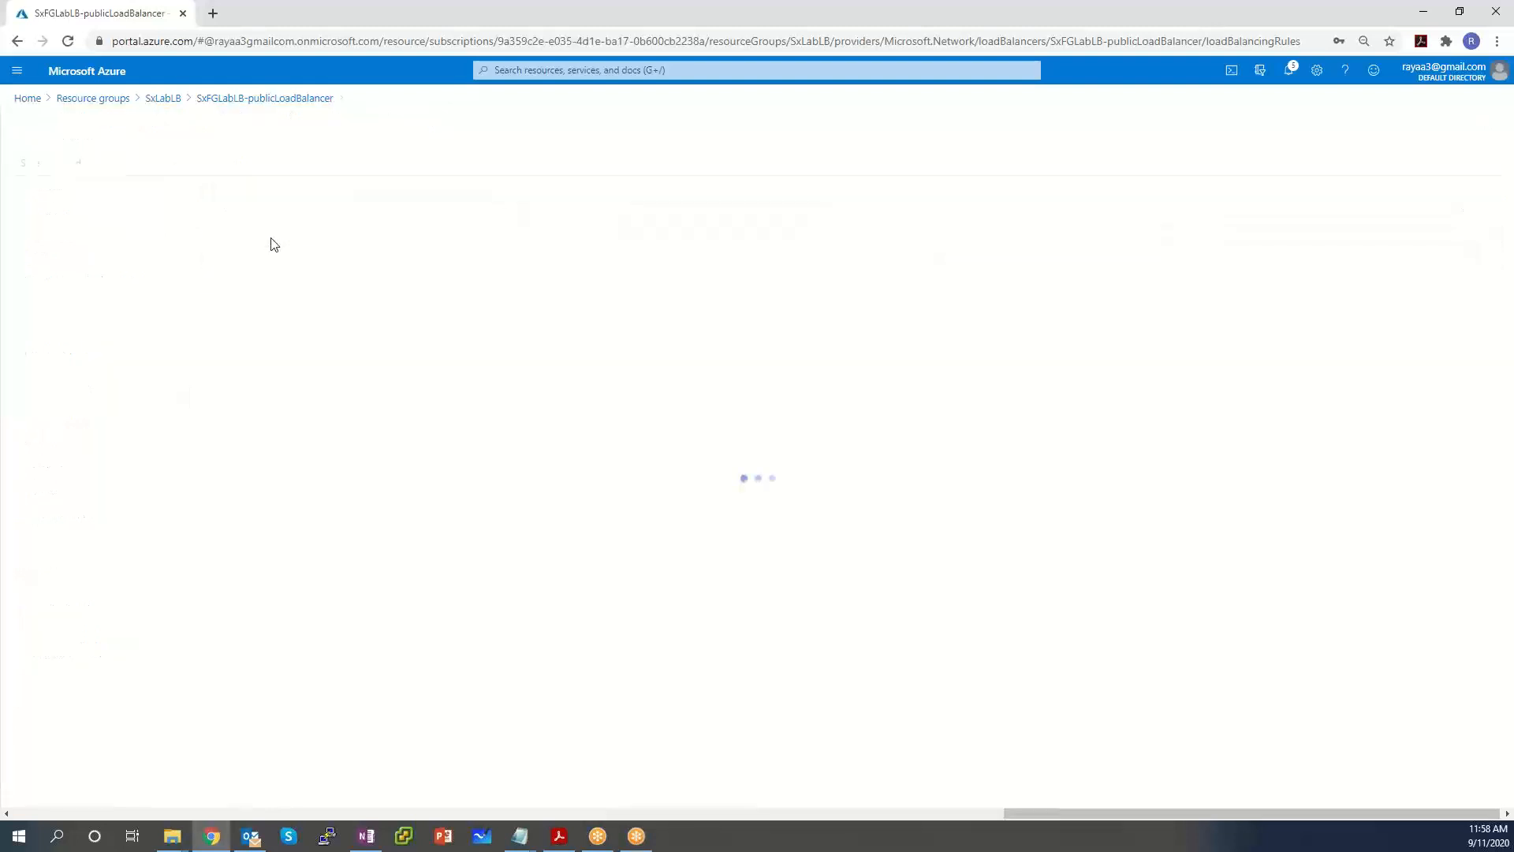
{"action": "left_click", "coordinate": [260, 101]}
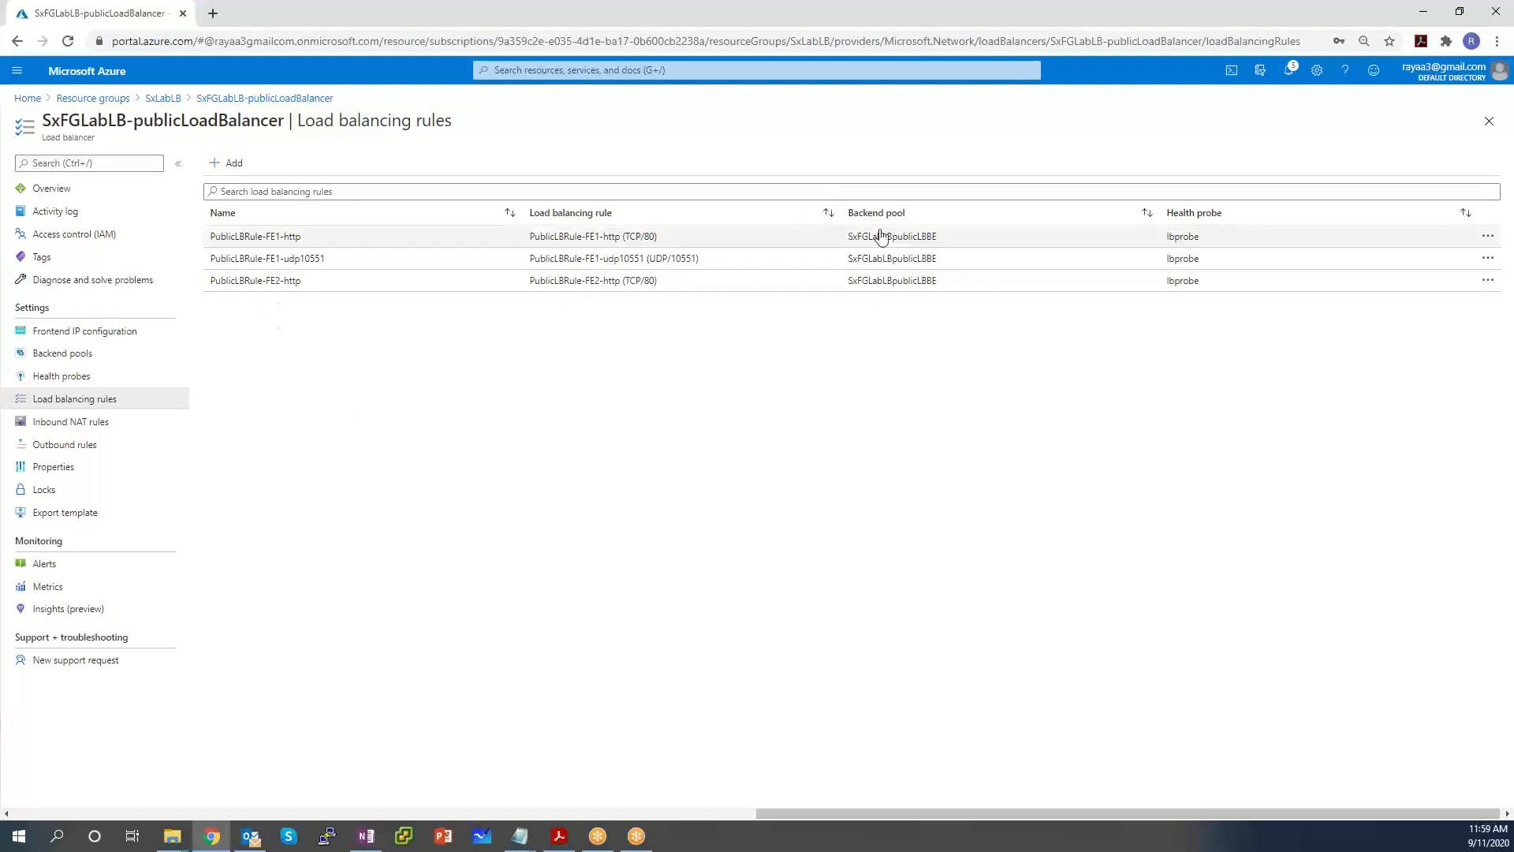
{"action": "left_click", "coordinate": [1487, 237]}
Open PublicLBRule-FE1-http to review TCP 80 to backend 80 and probe lbprobe (TCP:8008).
{"action": "left_click", "coordinate": [782, 557]}
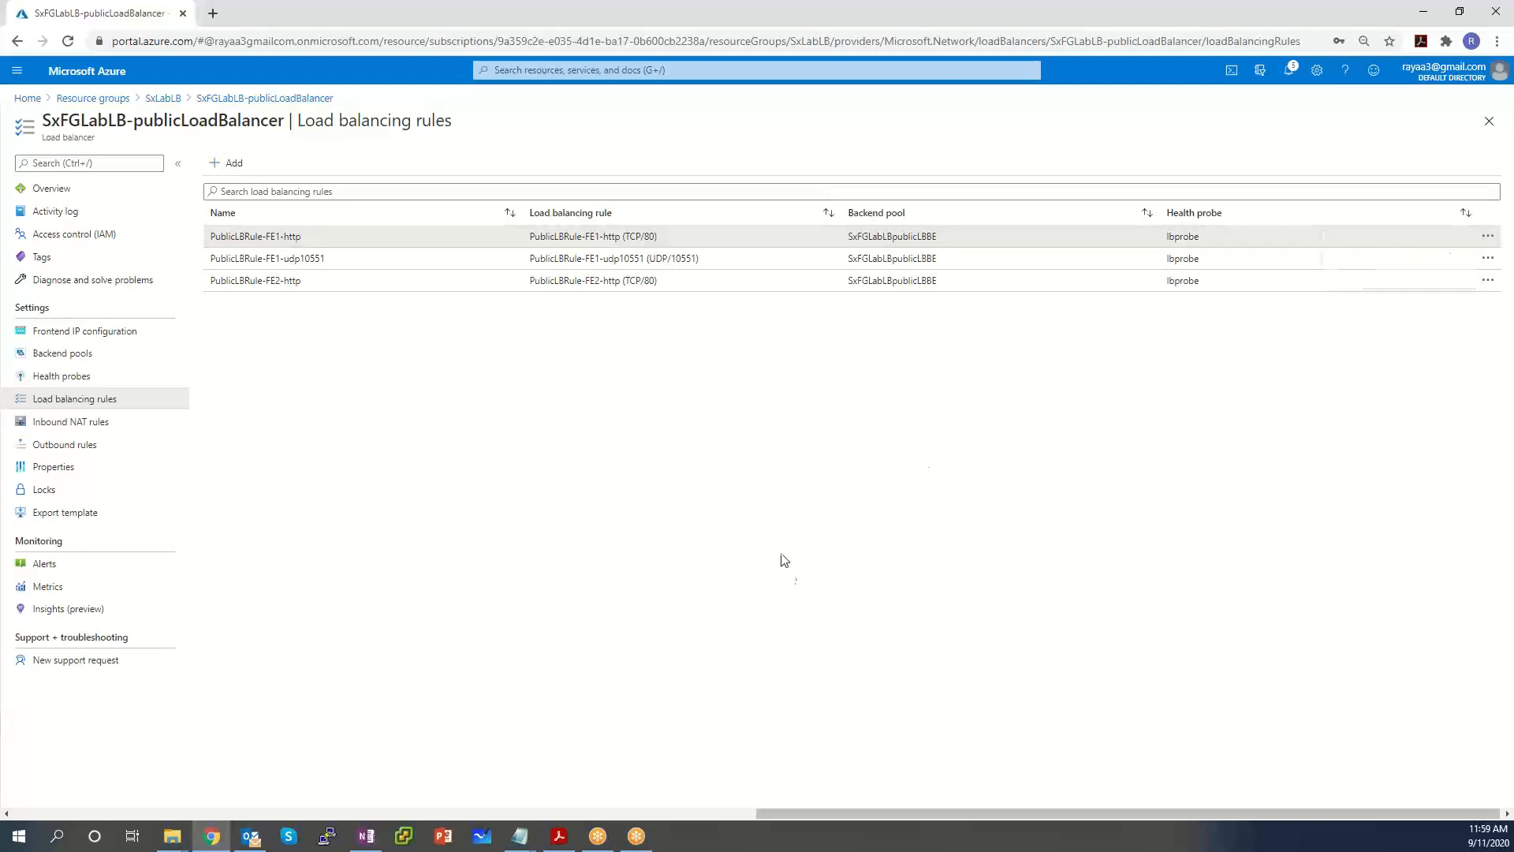
{"action": "left_click", "coordinate": [258, 238]}
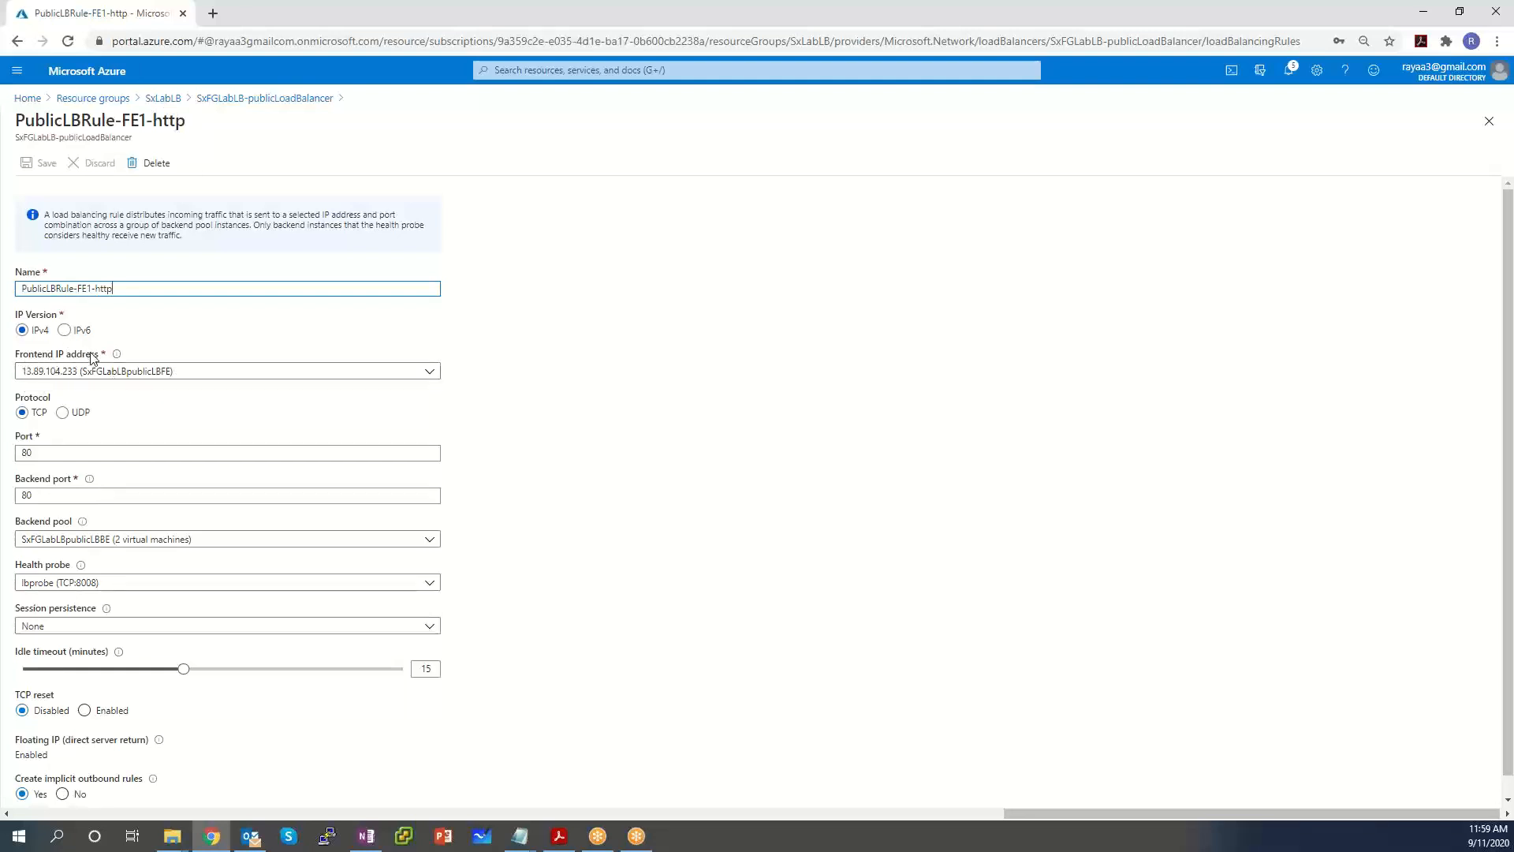
{"action": "left_click", "coordinate": [27, 354]}
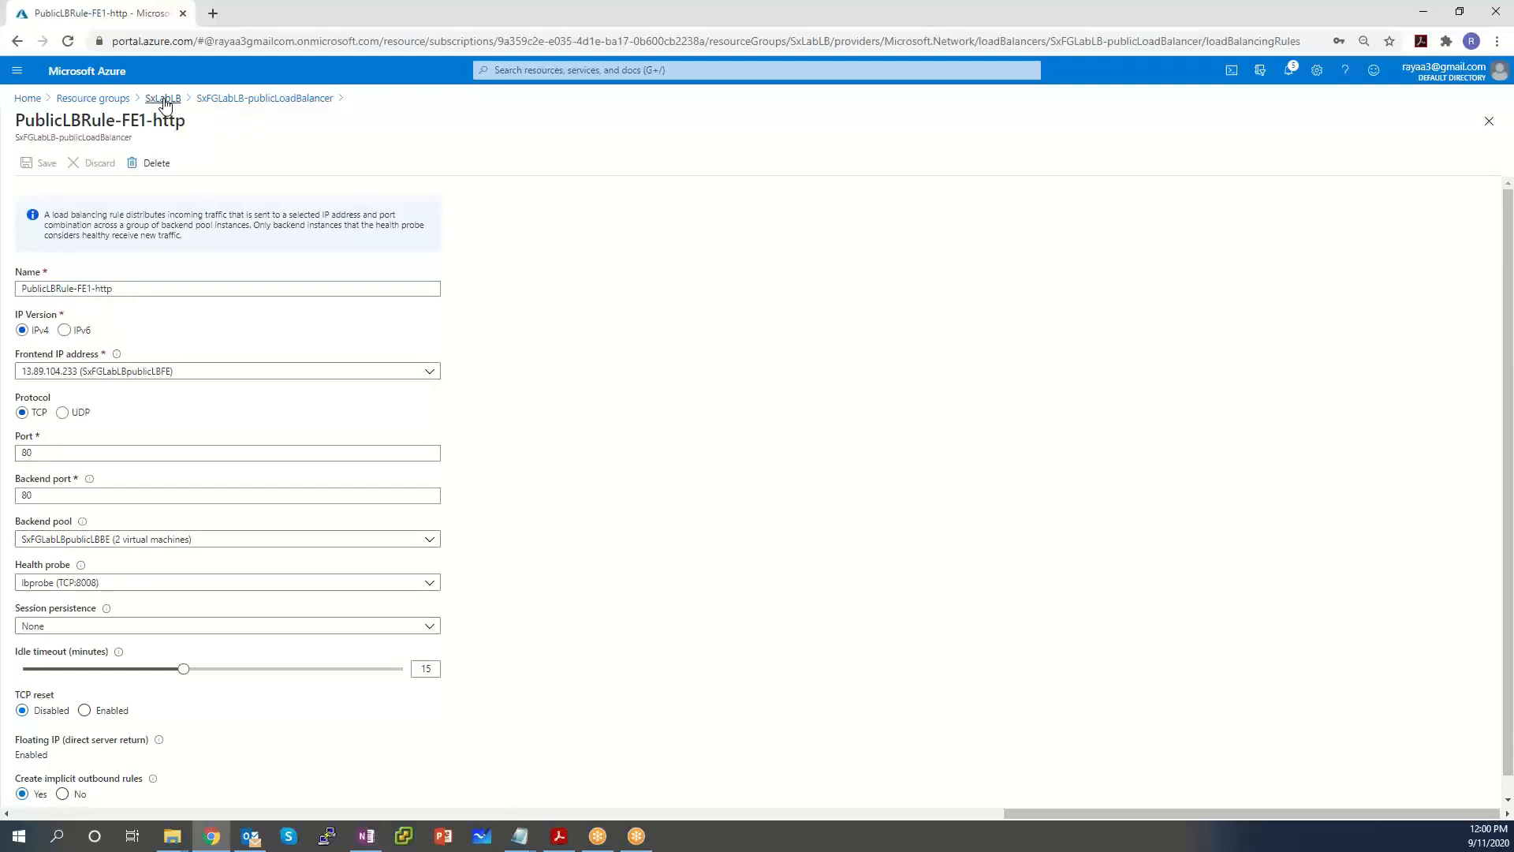
Go from the SxLabLB resource group to SxFGLabLB-publicLoadBalancer and view its backend pools.
{"action": "left_click", "coordinate": [164, 99]}
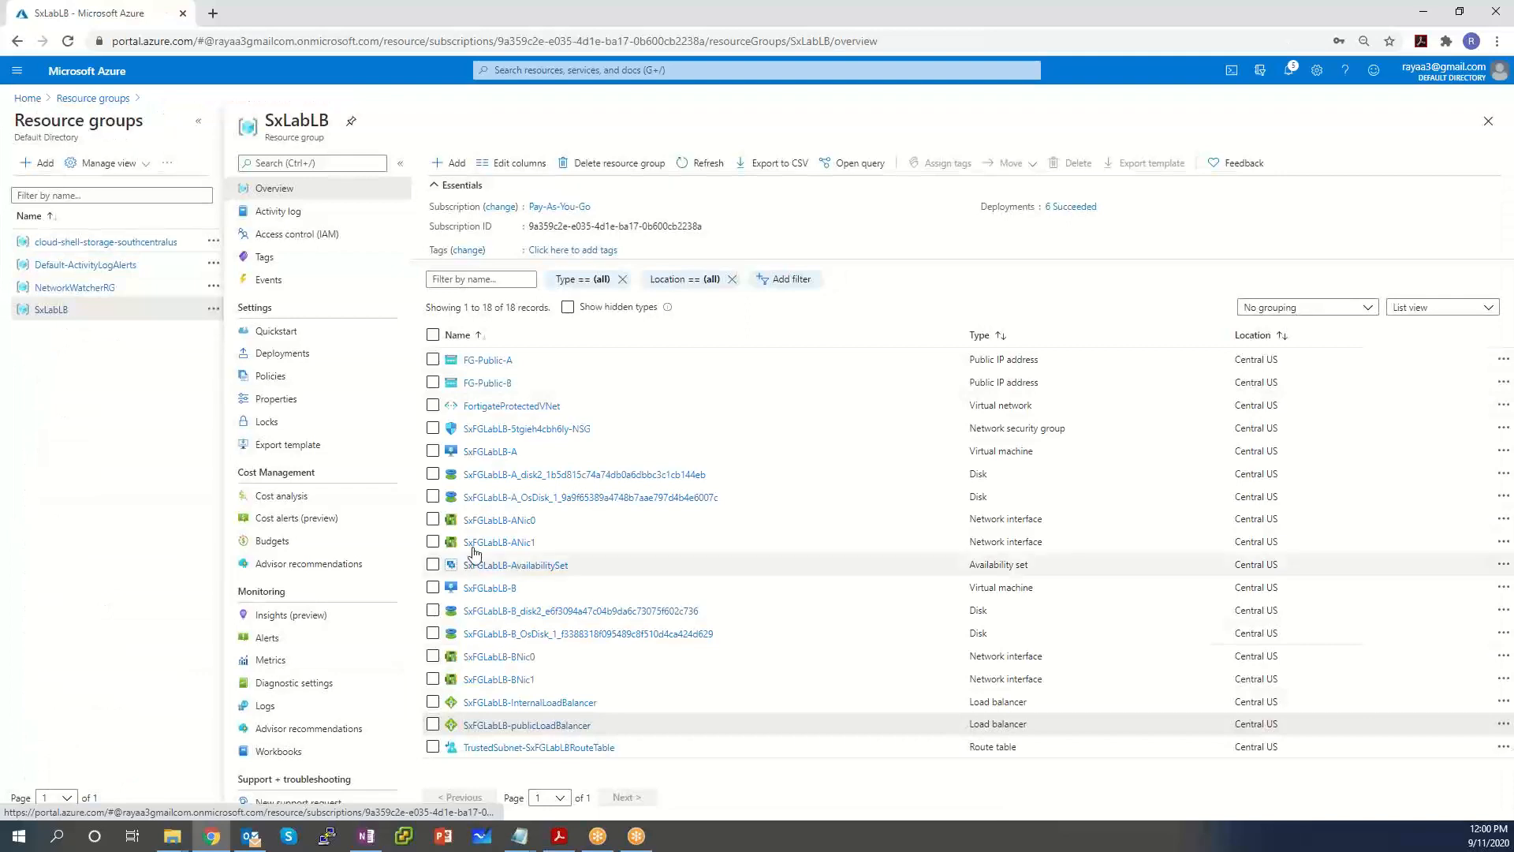
{"action": "left_click", "coordinate": [552, 725]}
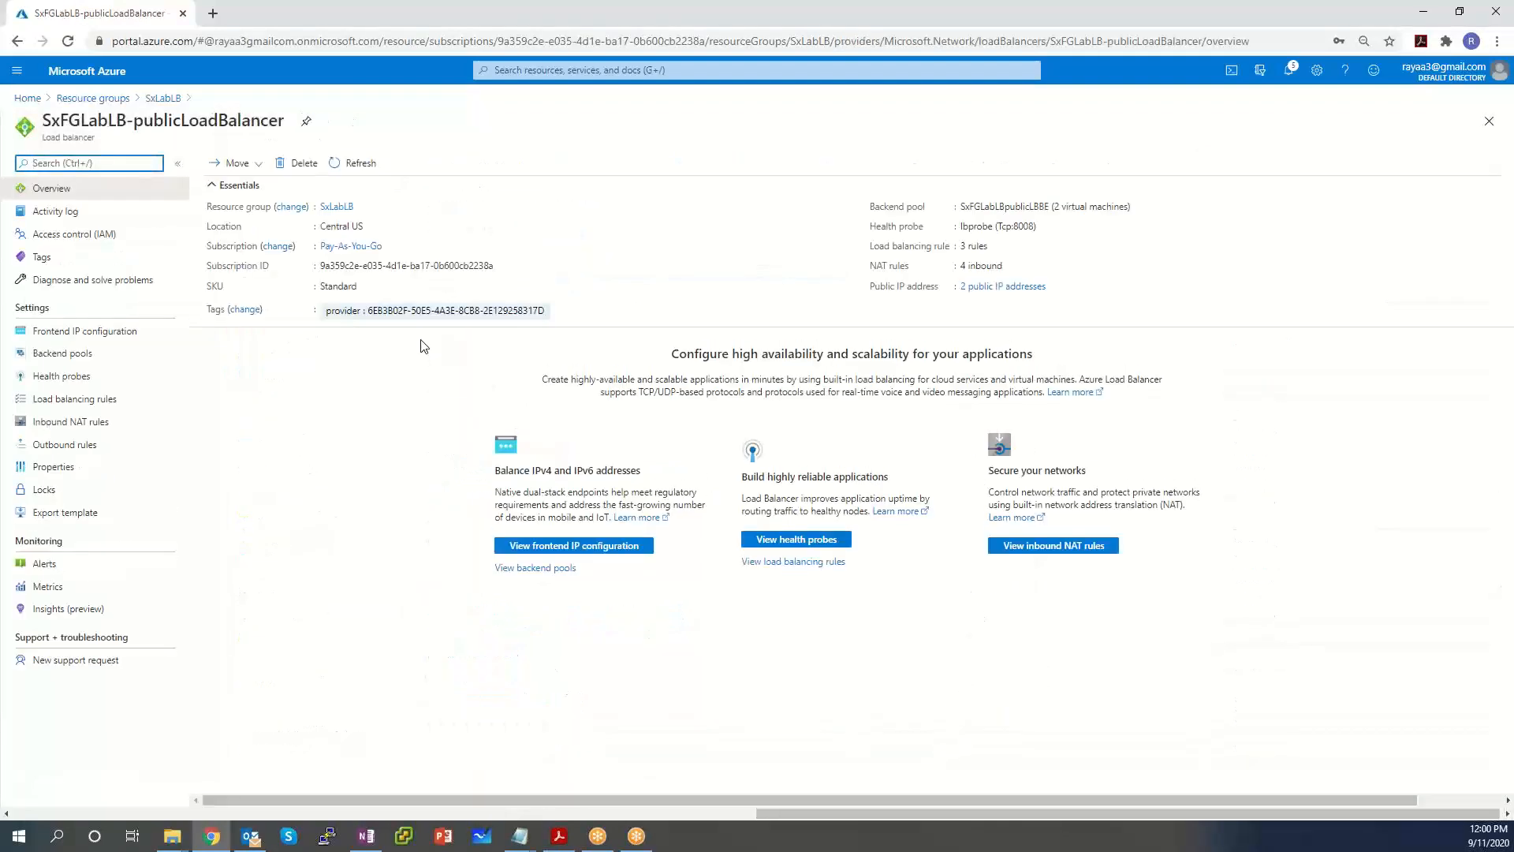
{"action": "left_click", "coordinate": [65, 360]}
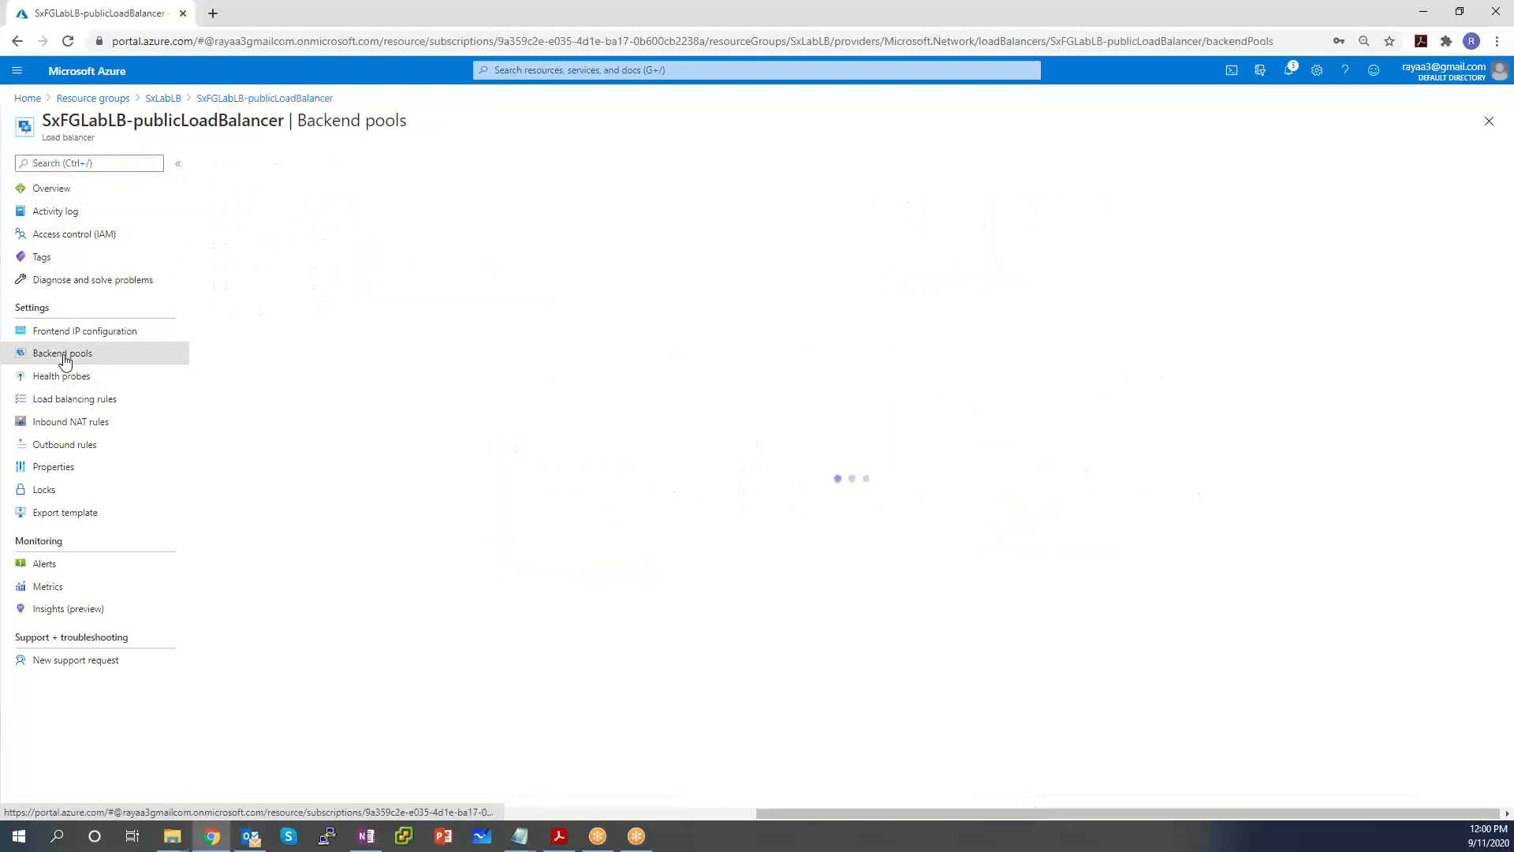
Review PublicLBRule-FE2-http (TCP 80 to backend 80, probe lbprobe), then return to the rules list.
{"action": "left_click", "coordinate": [72, 397]}
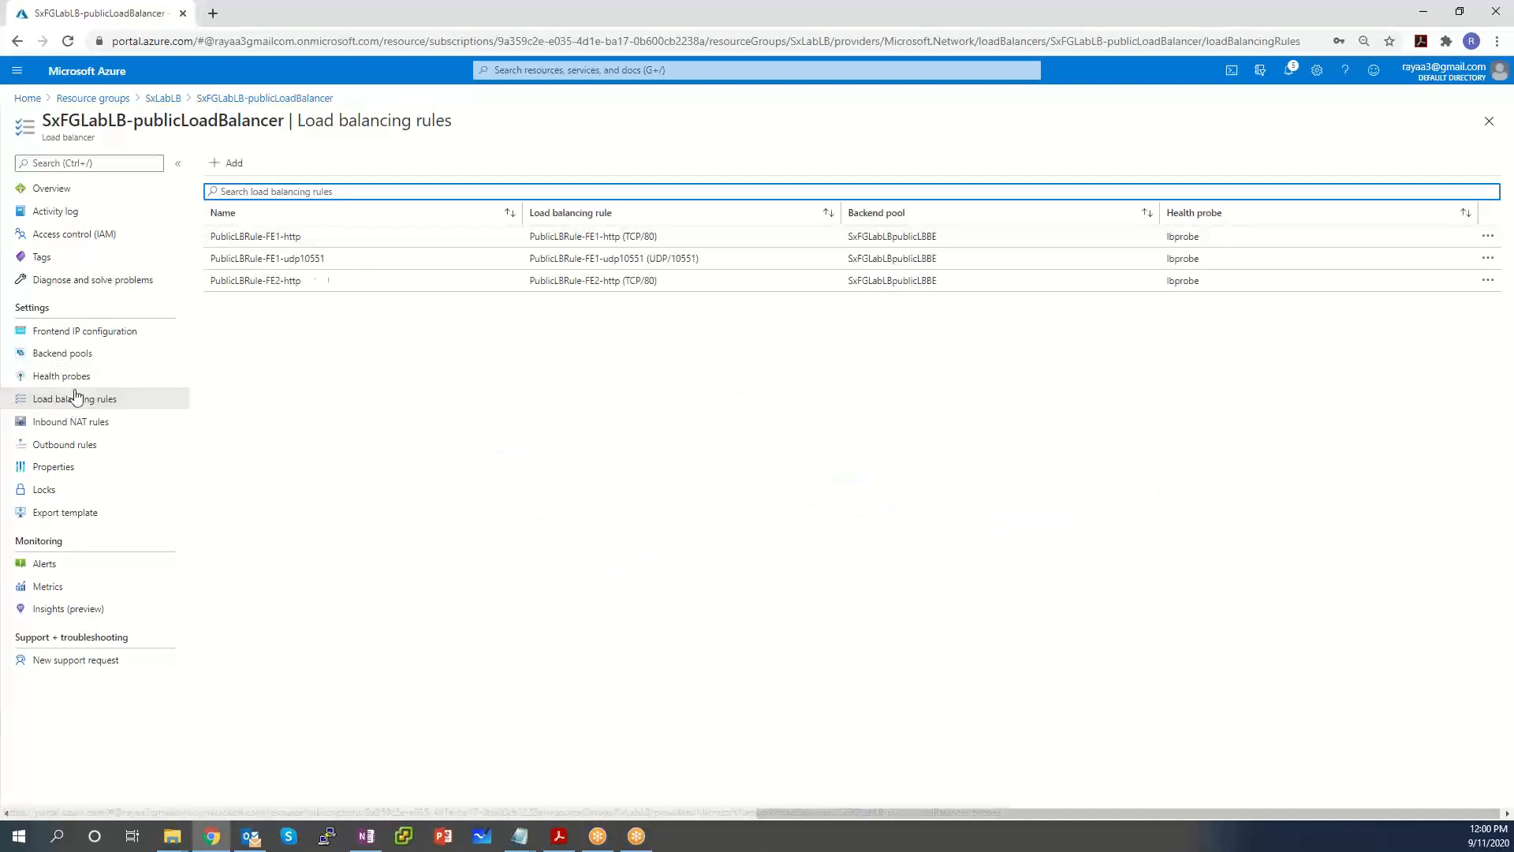
{"action": "left_click", "coordinate": [422, 291]}
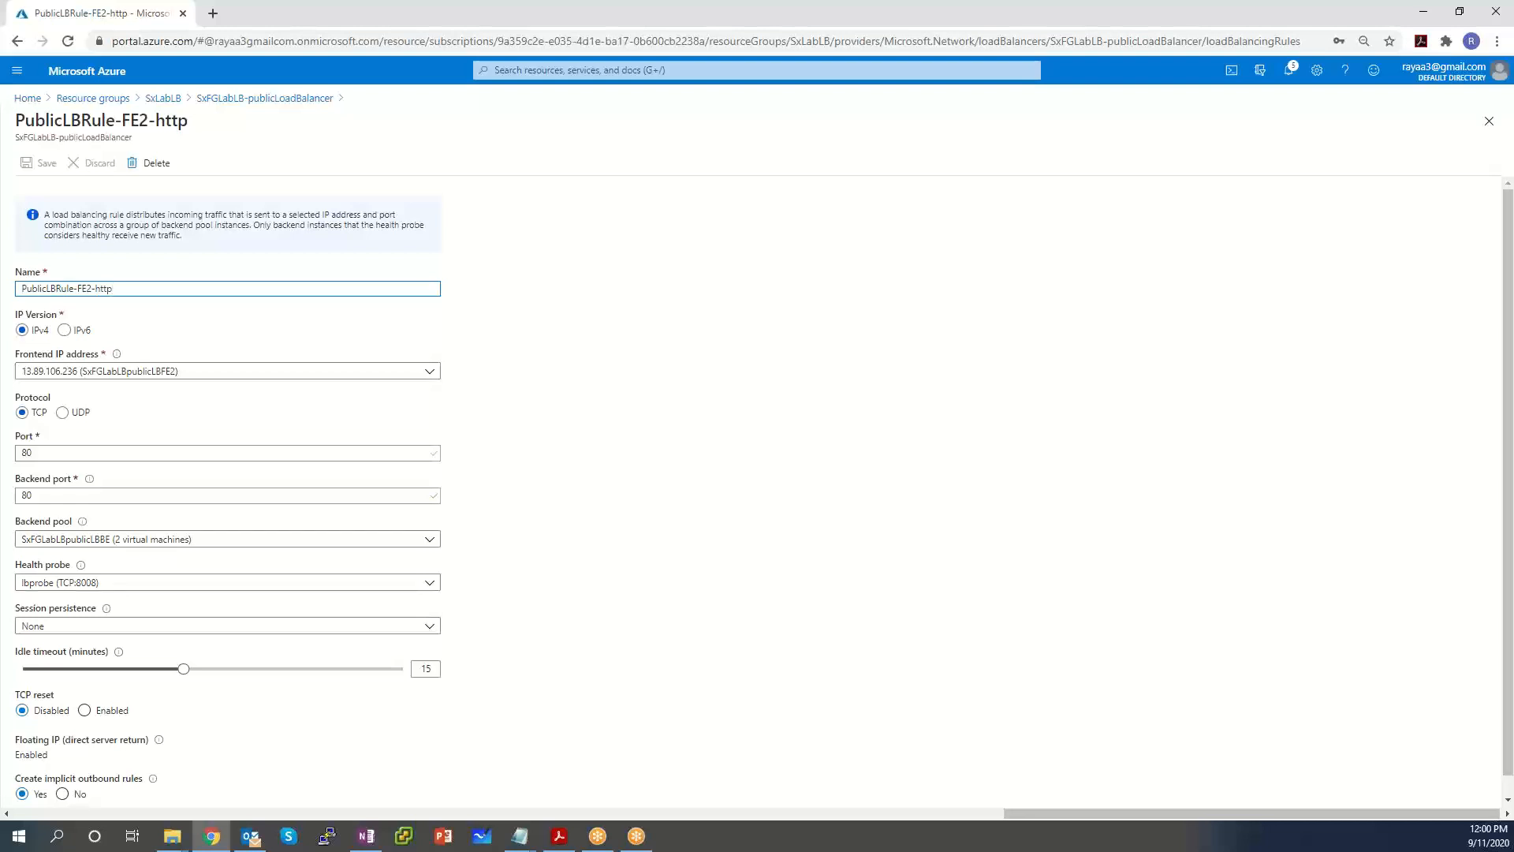
{"action": "left_click", "coordinate": [251, 99]}
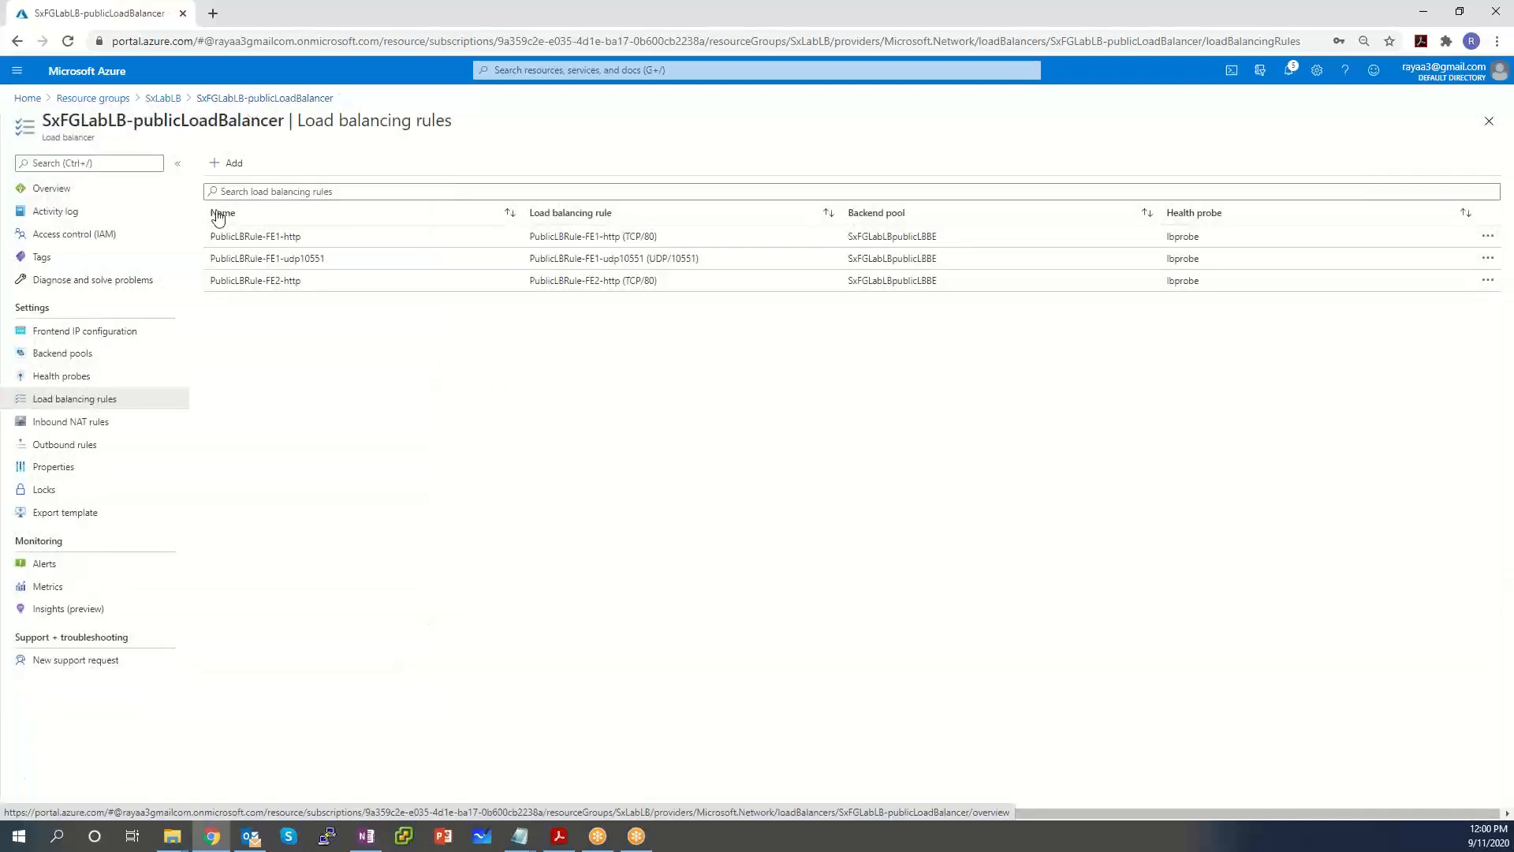
Start a new load balancing rule named RDP with port and backend port 3389.
{"action": "left_click", "coordinate": [226, 163]}
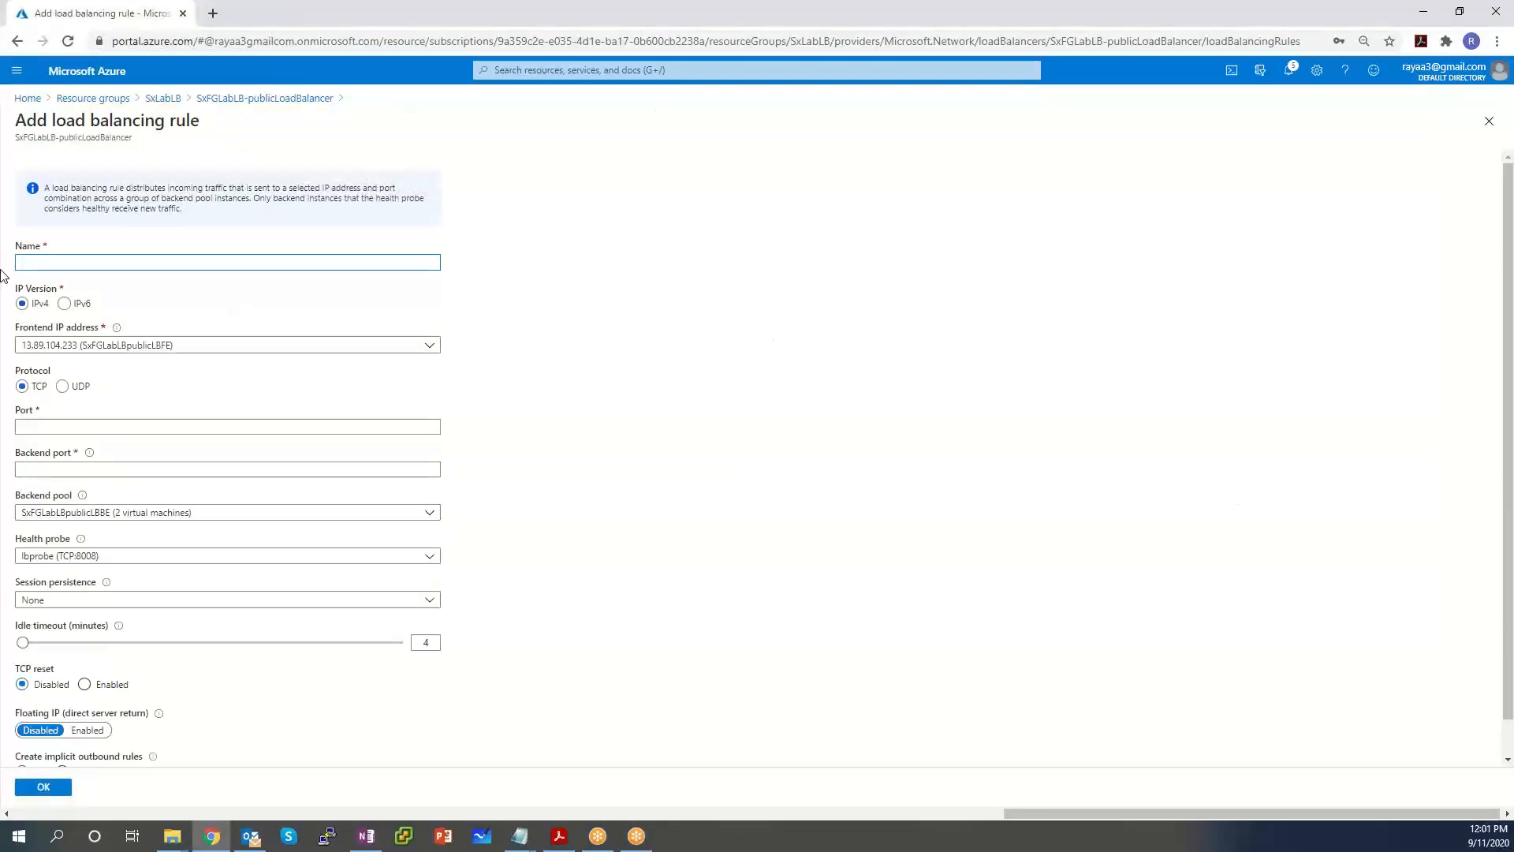
{"action": "left_click", "coordinate": [123, 263]}
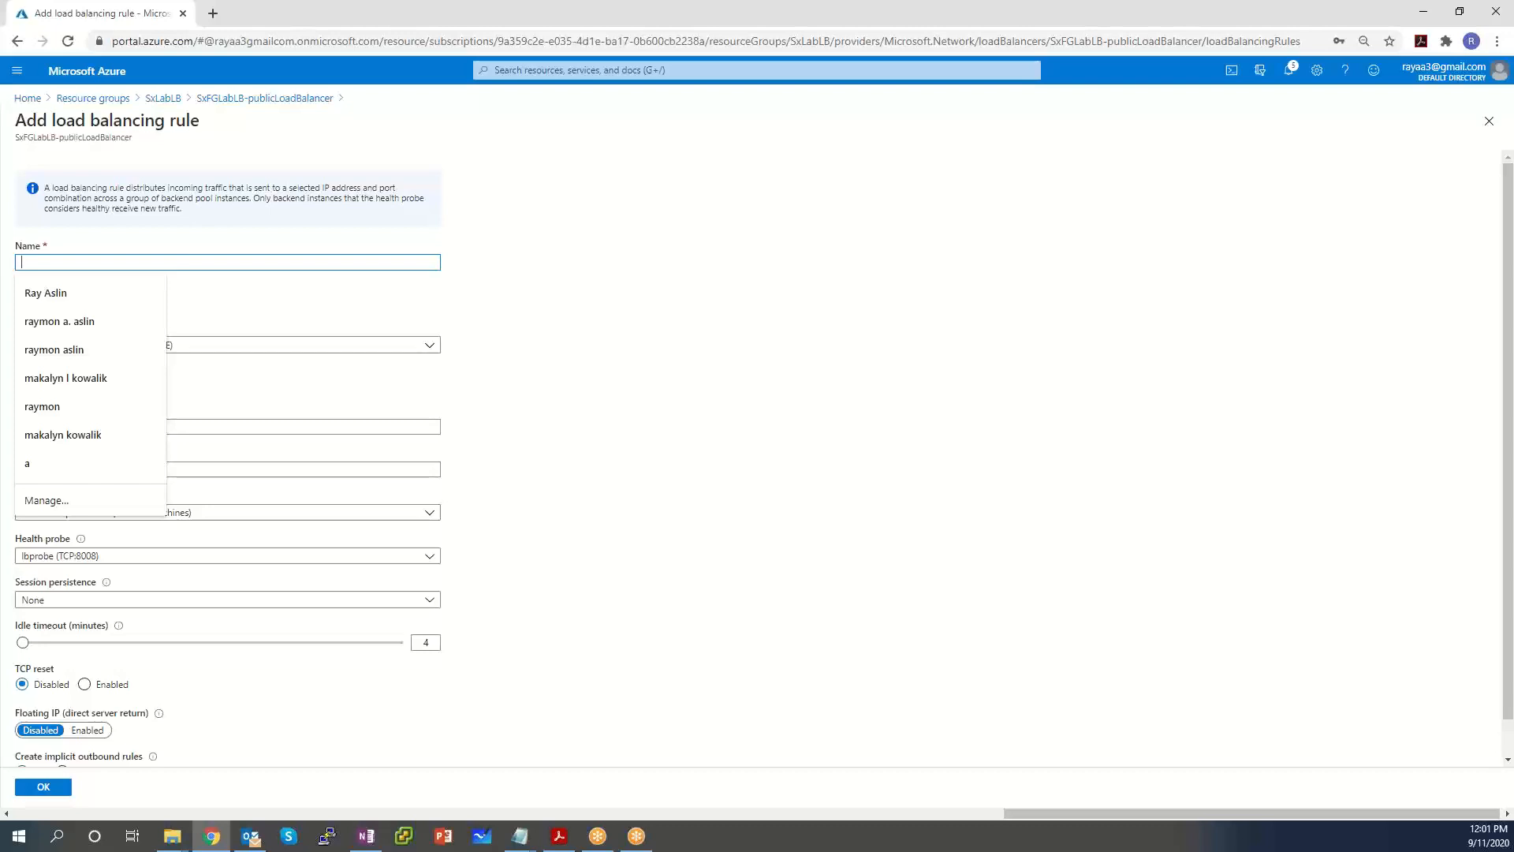
{"action": "type", "text": "RDP"}
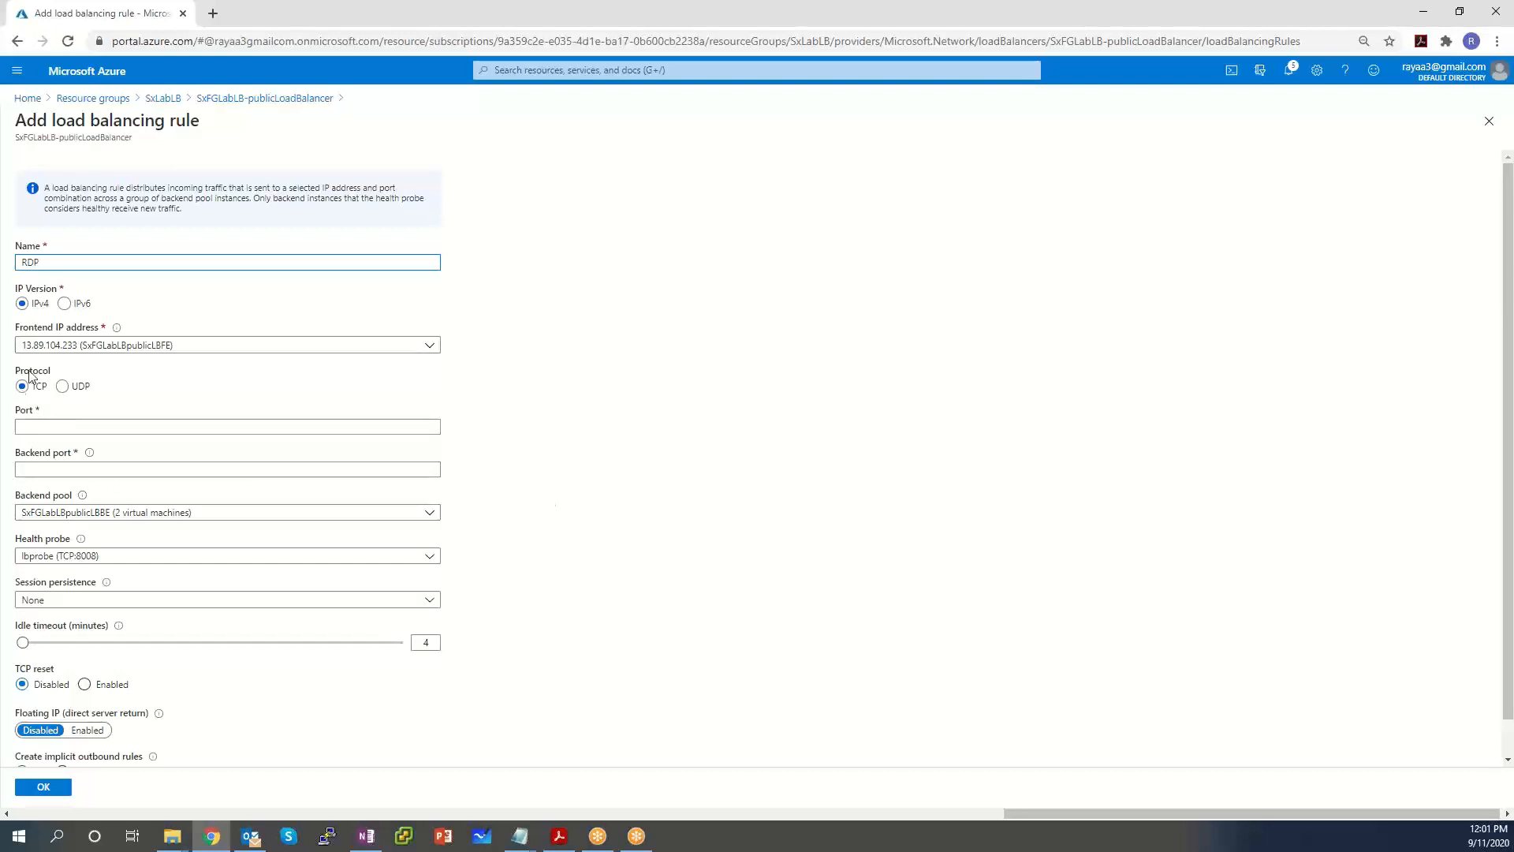
{"action": "left_click", "coordinate": [60, 427]}
{"action": "type", "text": "3389"}
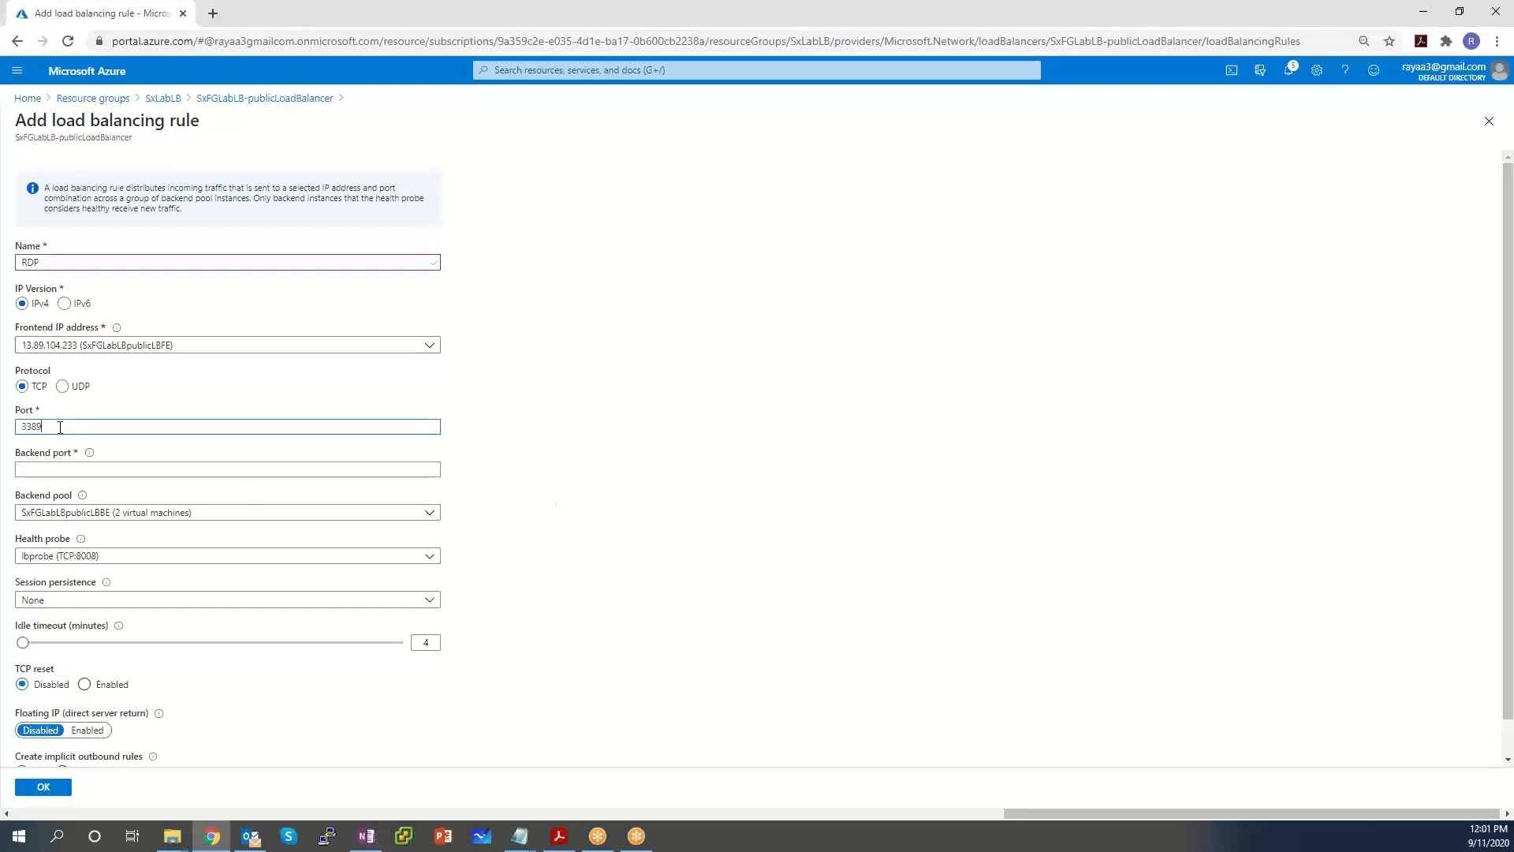
{"action": "type", "text": "3389"}
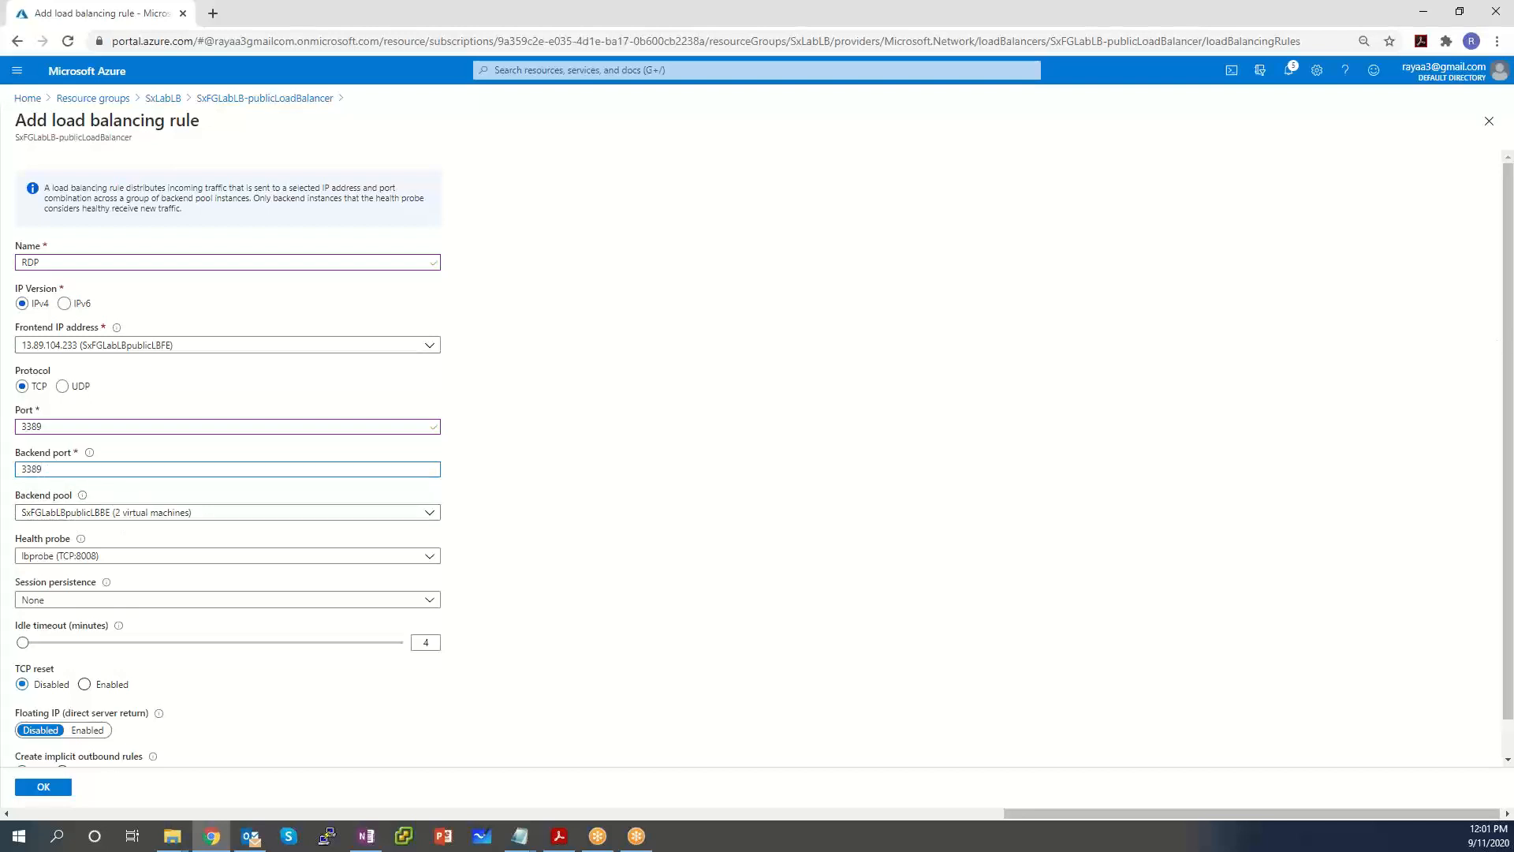
Check the health probe choices, keeping lbprobe (TCP:8008) as the rule's probe.
{"action": "scroll", "coordinate": [631, 531], "scroll_direction": "down", "scroll_amount": 1}
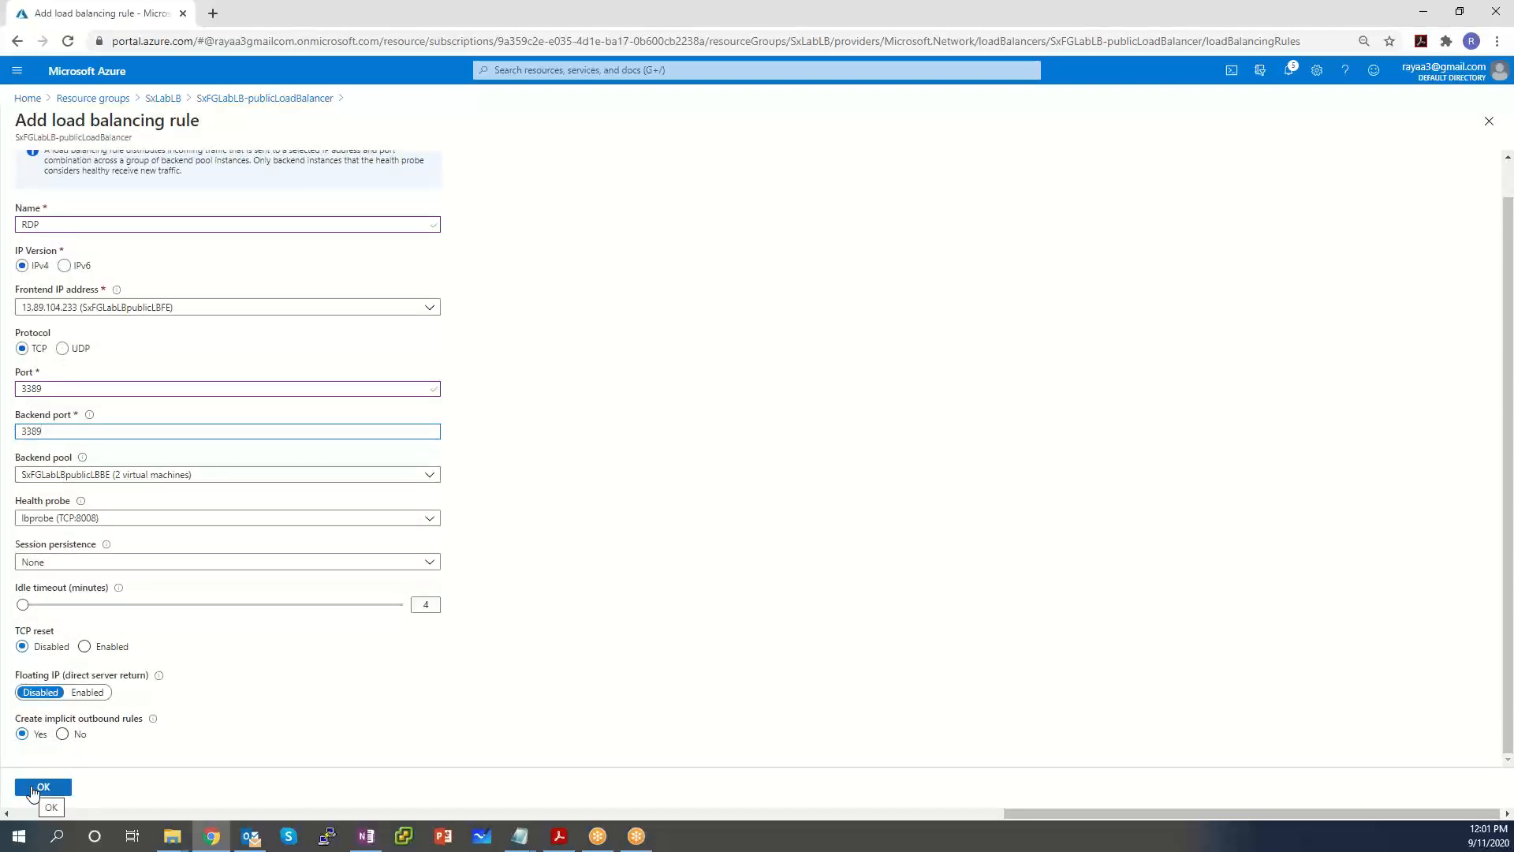
{"action": "left_click", "coordinate": [34, 792]}
{"action": "mouse_move", "coordinate": [79, 502]}
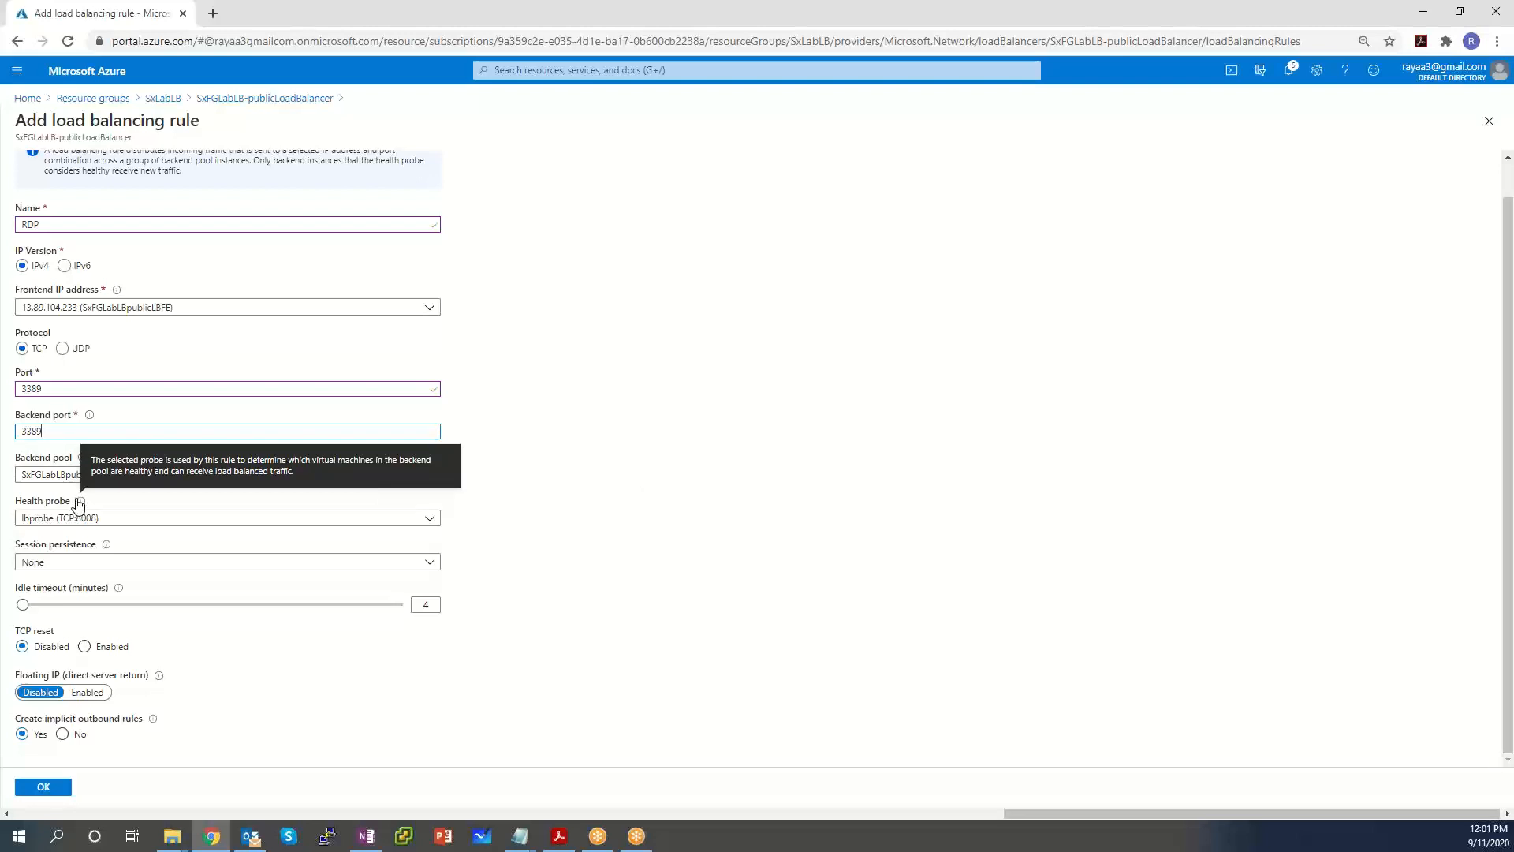
{"action": "left_click", "coordinate": [103, 518]}
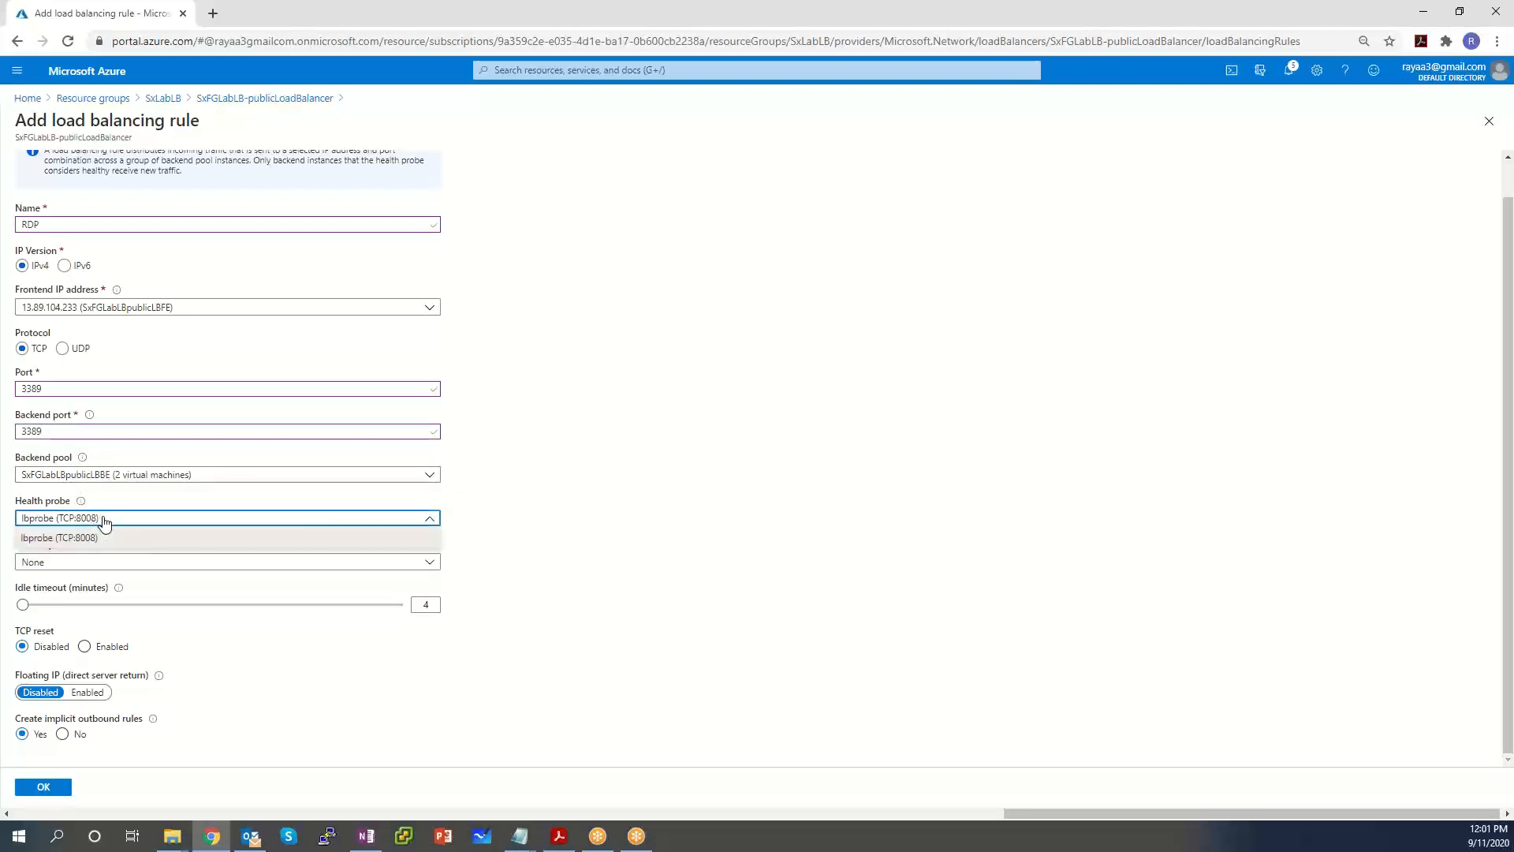
{"action": "left_click", "coordinate": [104, 520]}
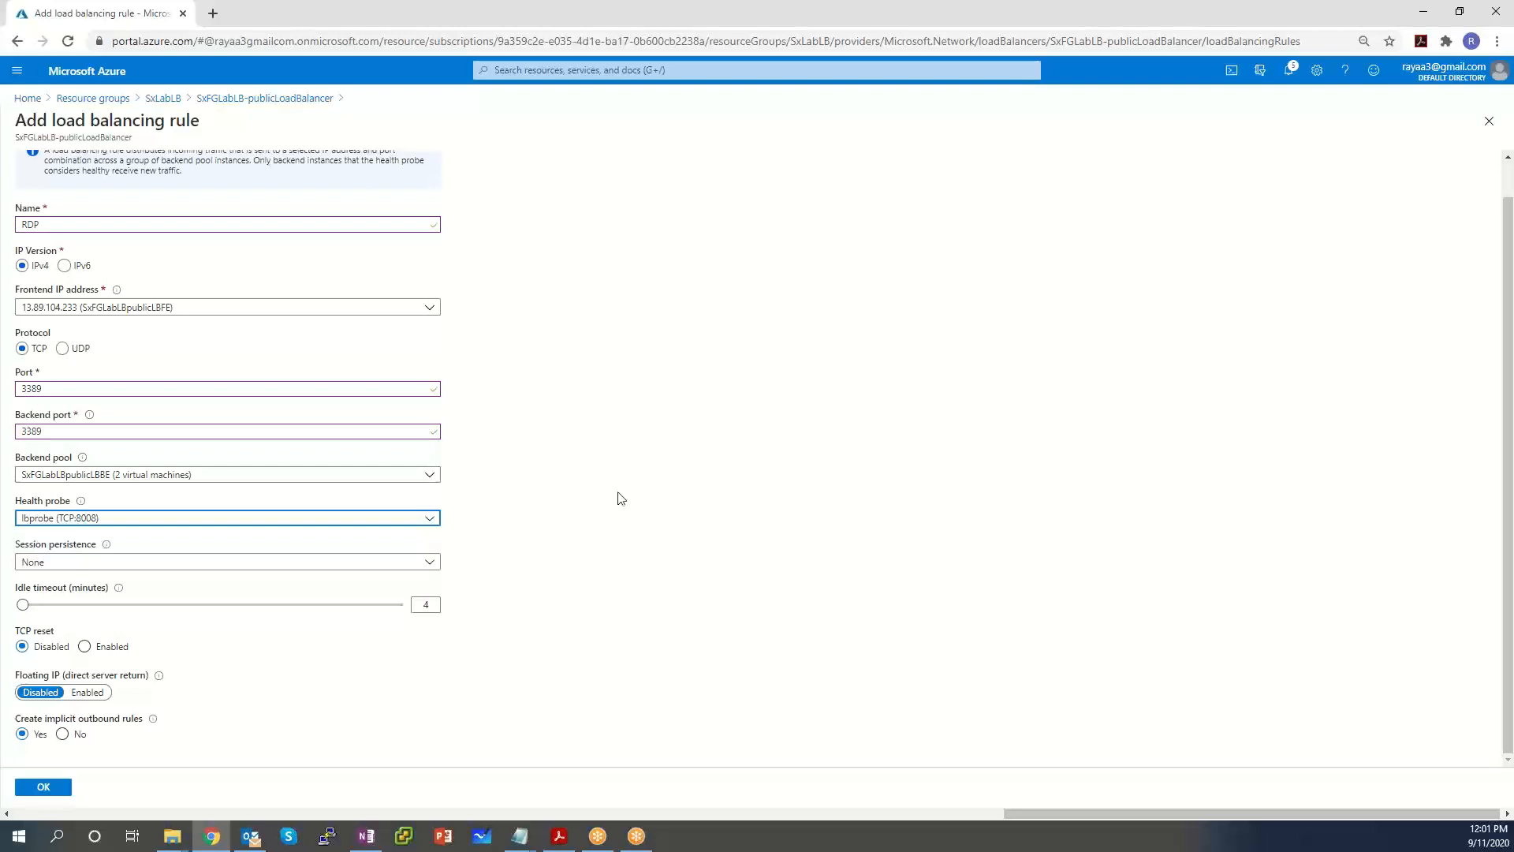
{"action": "left_click", "coordinate": [52, 523]}
{"action": "left_click", "coordinate": [58, 537]}
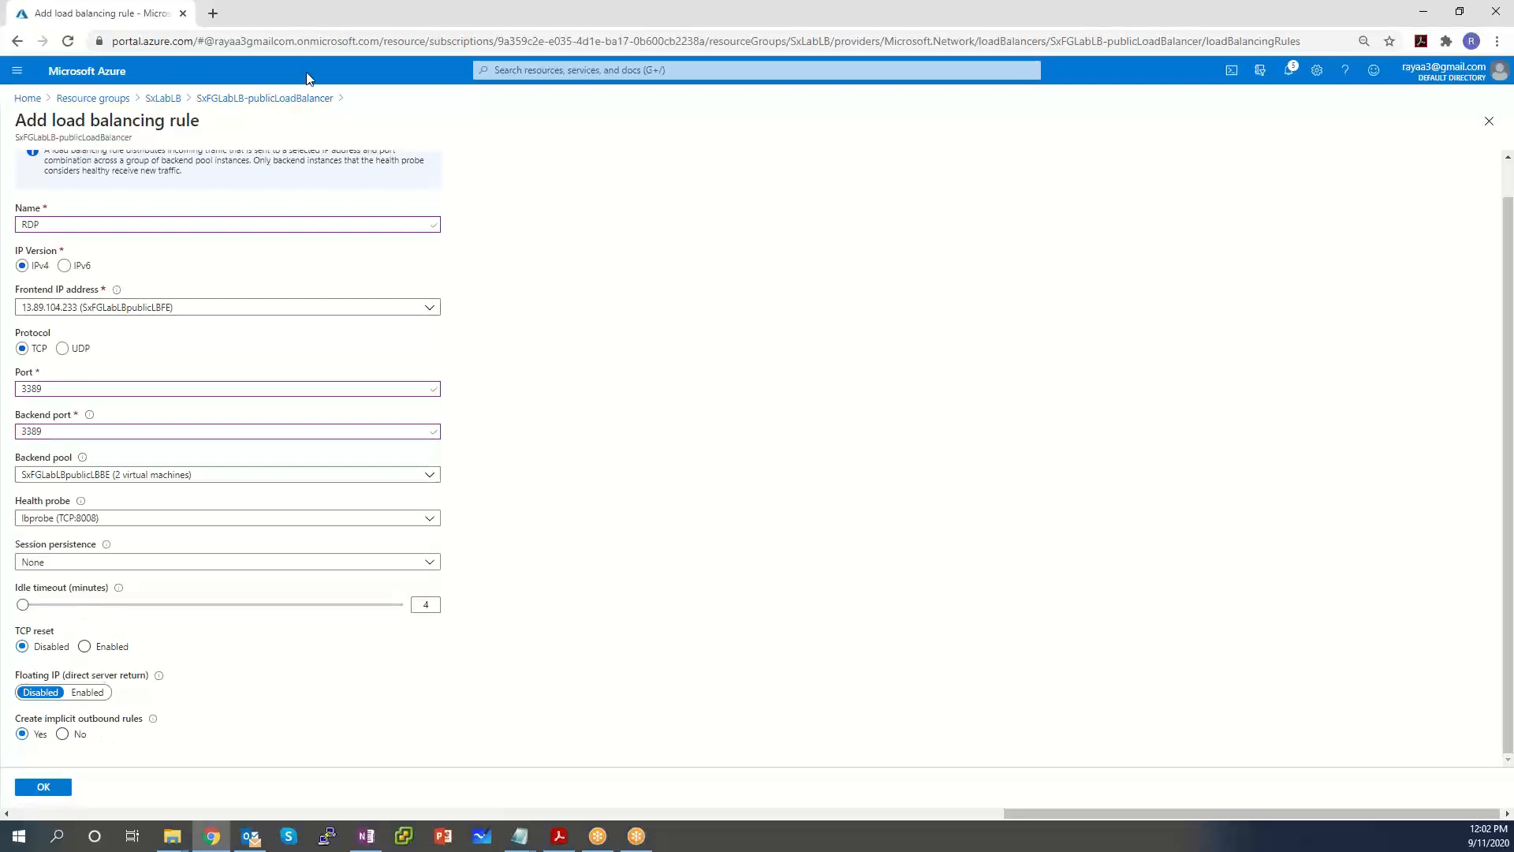
Discard the RDP rule draft, view Health probes (only lbprobe), and start a new probe.
{"action": "left_click", "coordinate": [230, 99]}
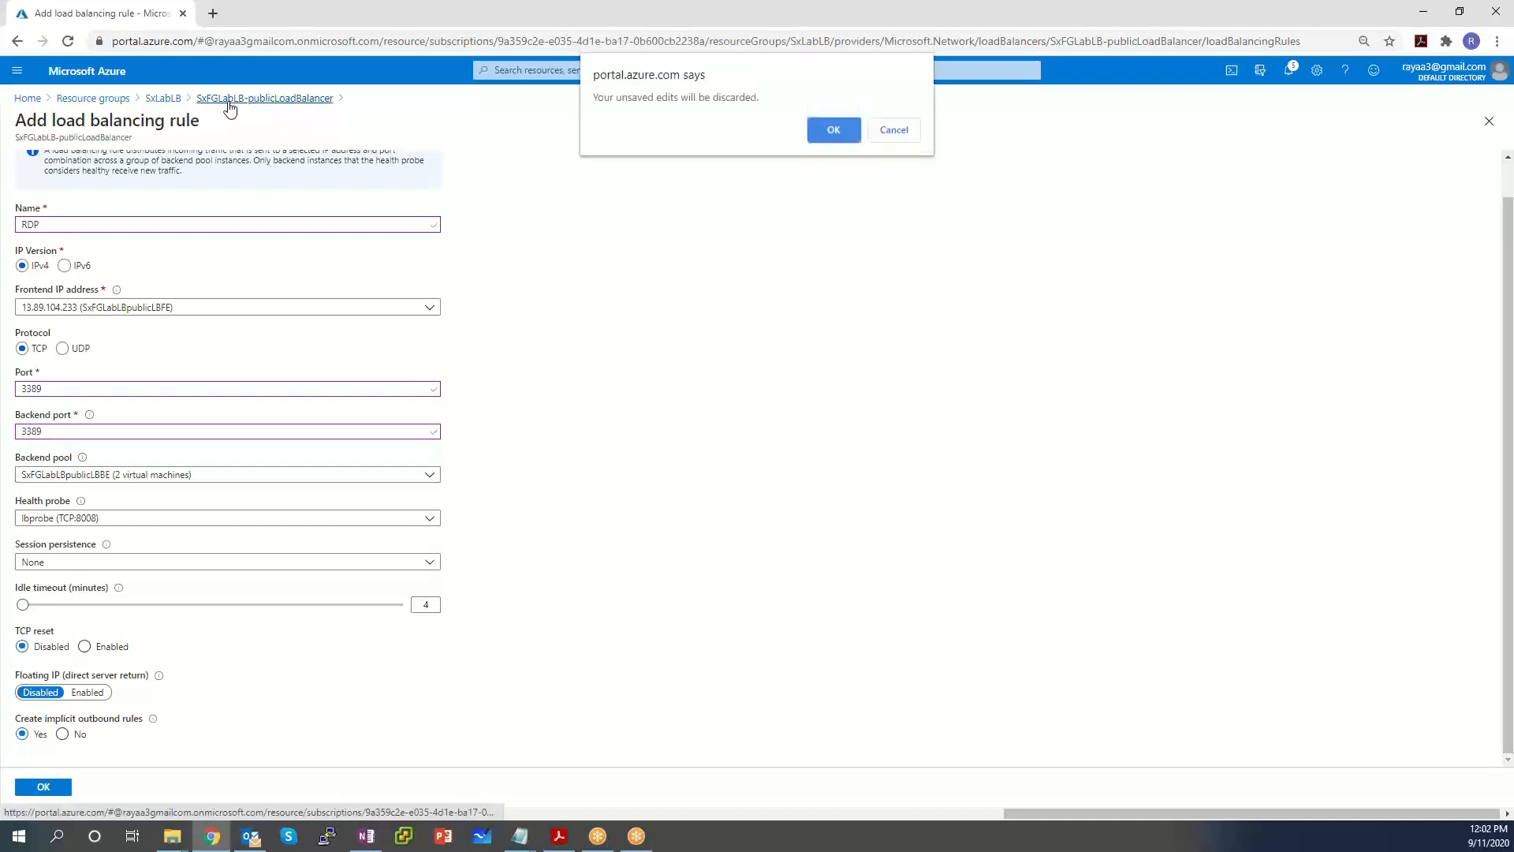
{"action": "left_click", "coordinate": [828, 132]}
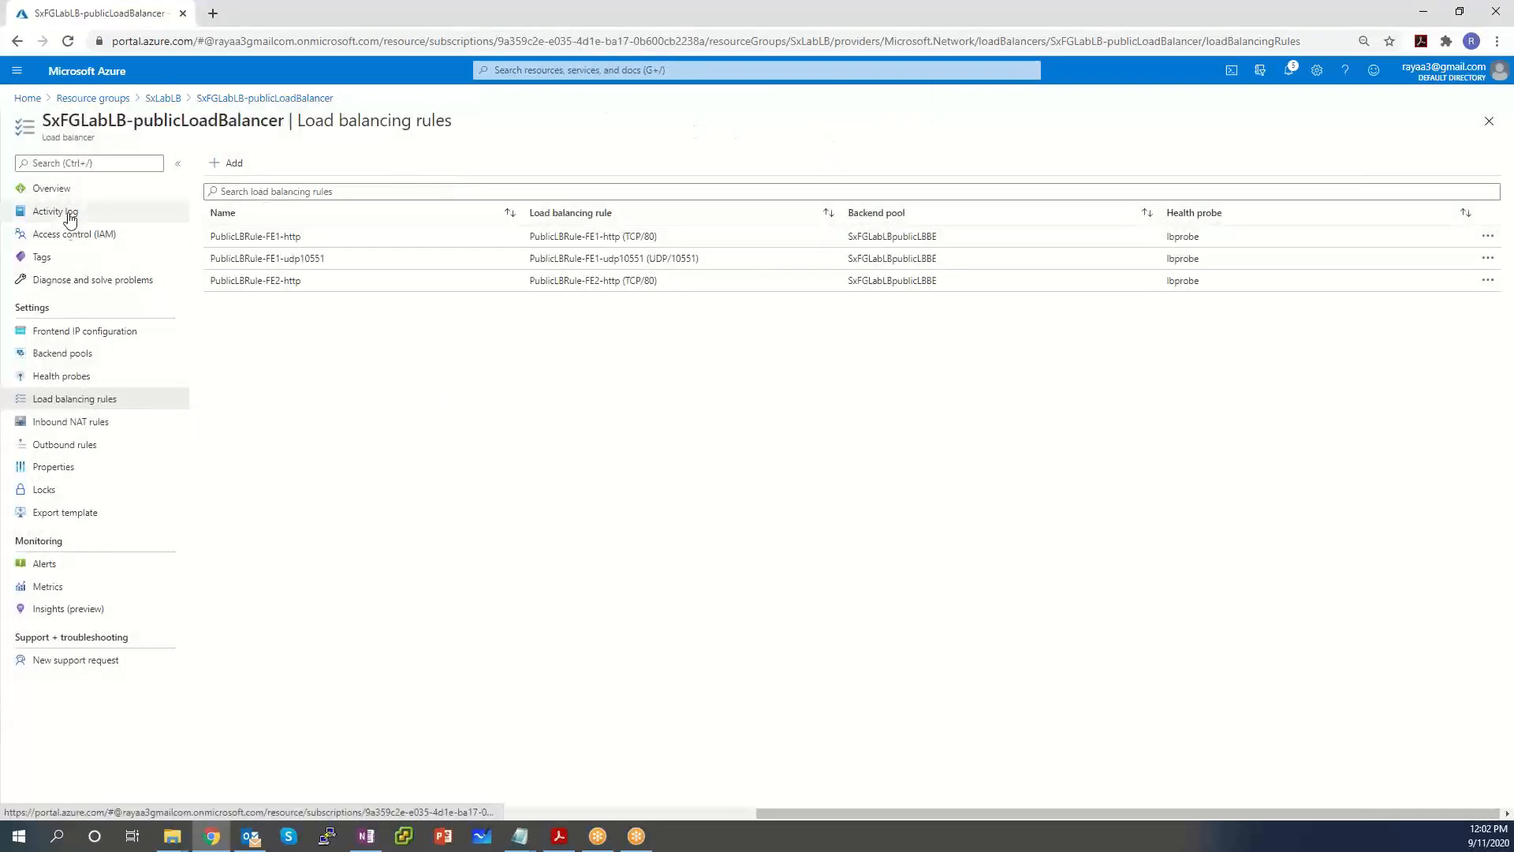
{"action": "left_click", "coordinate": [67, 378]}
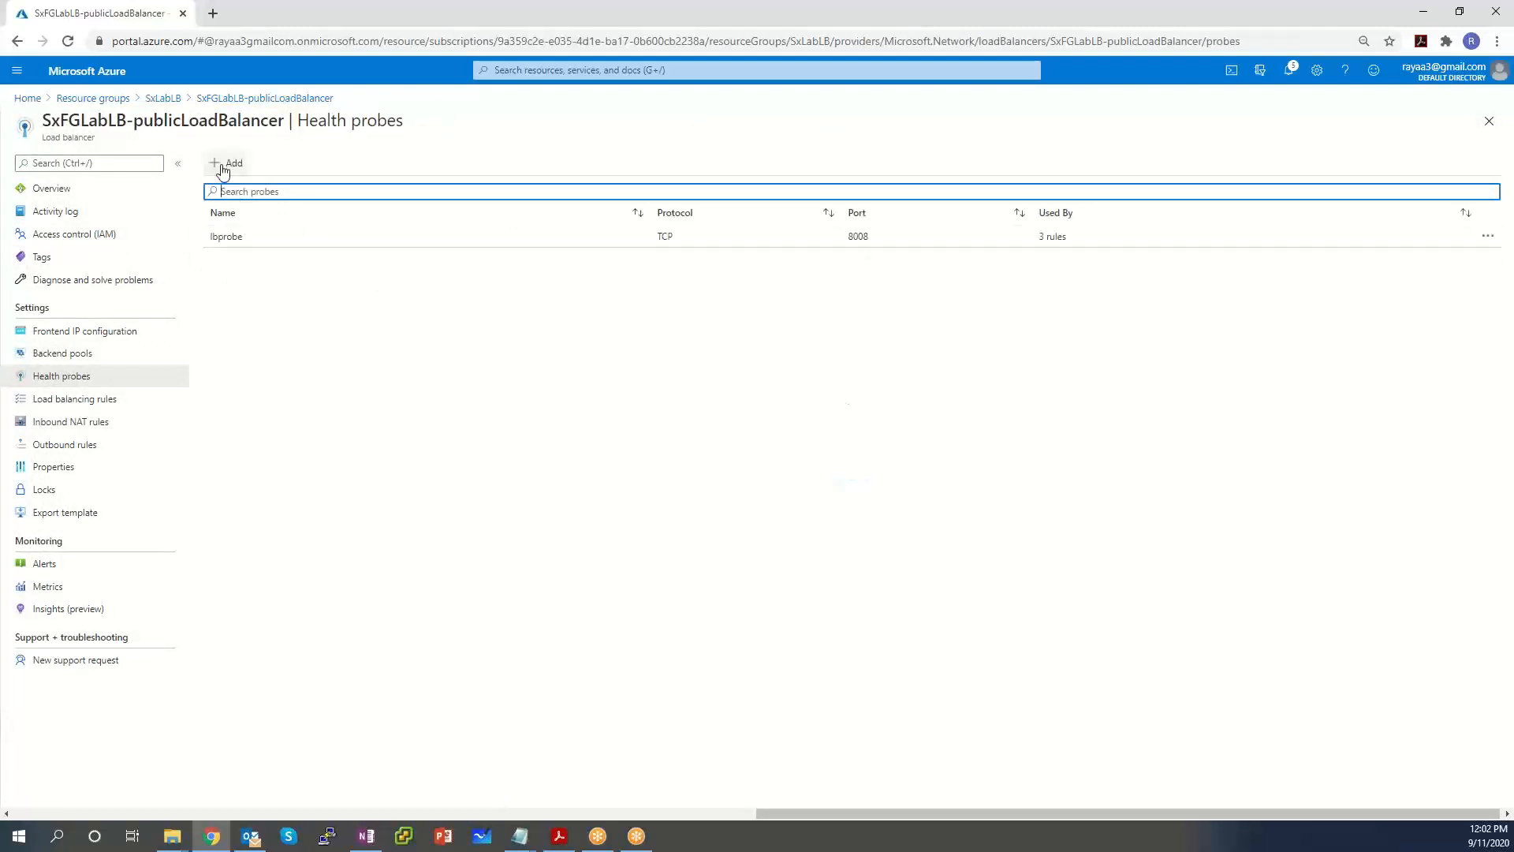
{"action": "left_click", "coordinate": [223, 168]}
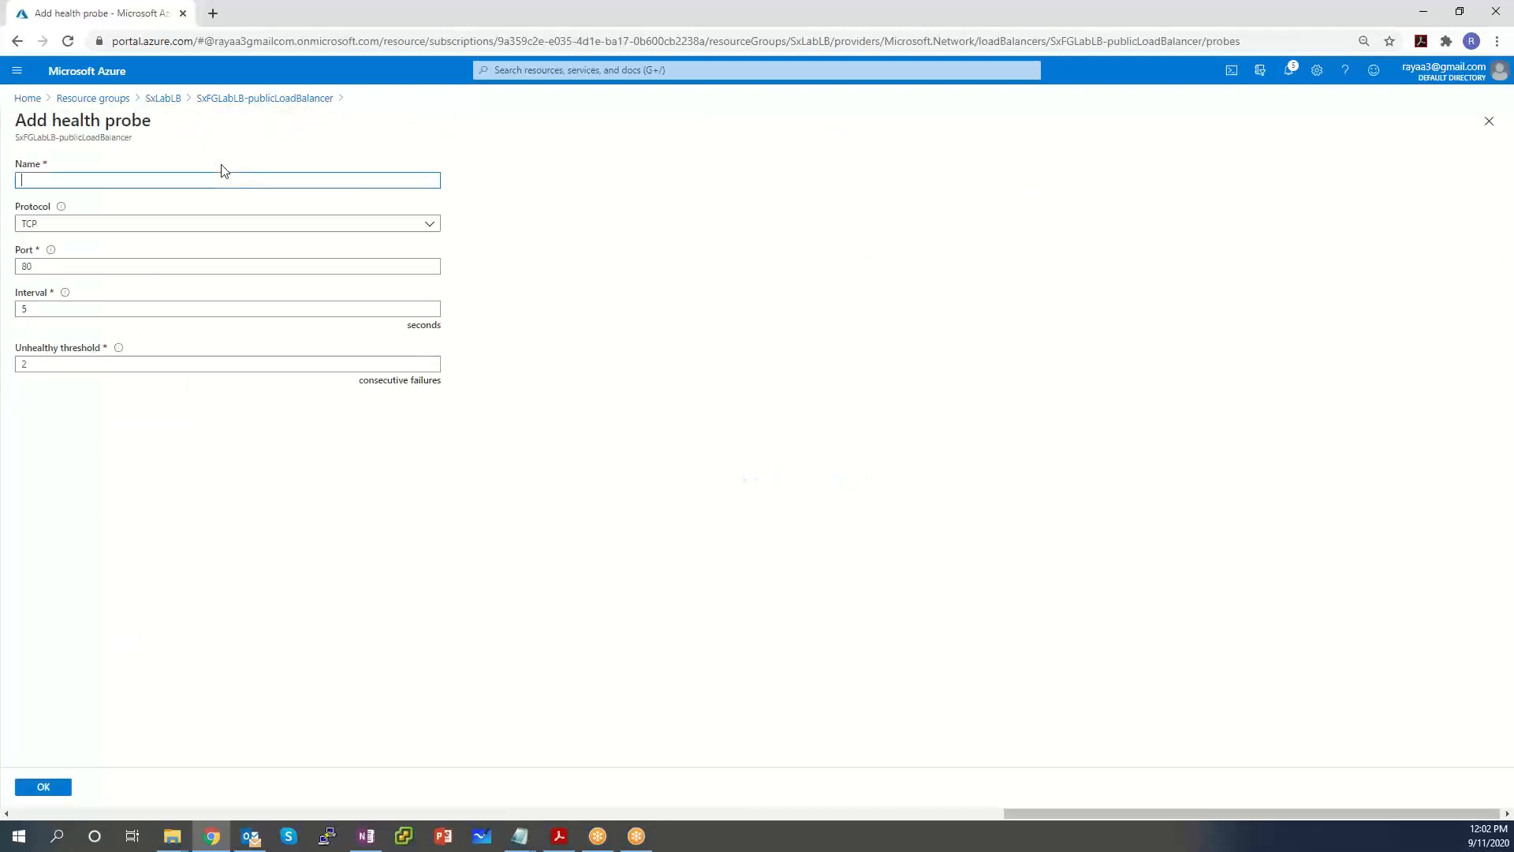
Name the new probe RDP-healthprobe and set its port to 3389.
{"action": "left_click", "coordinate": [160, 179]}
{"action": "type", "text": "RDP-healthprobe"}
{"action": "double_click", "coordinate": [116, 265]}
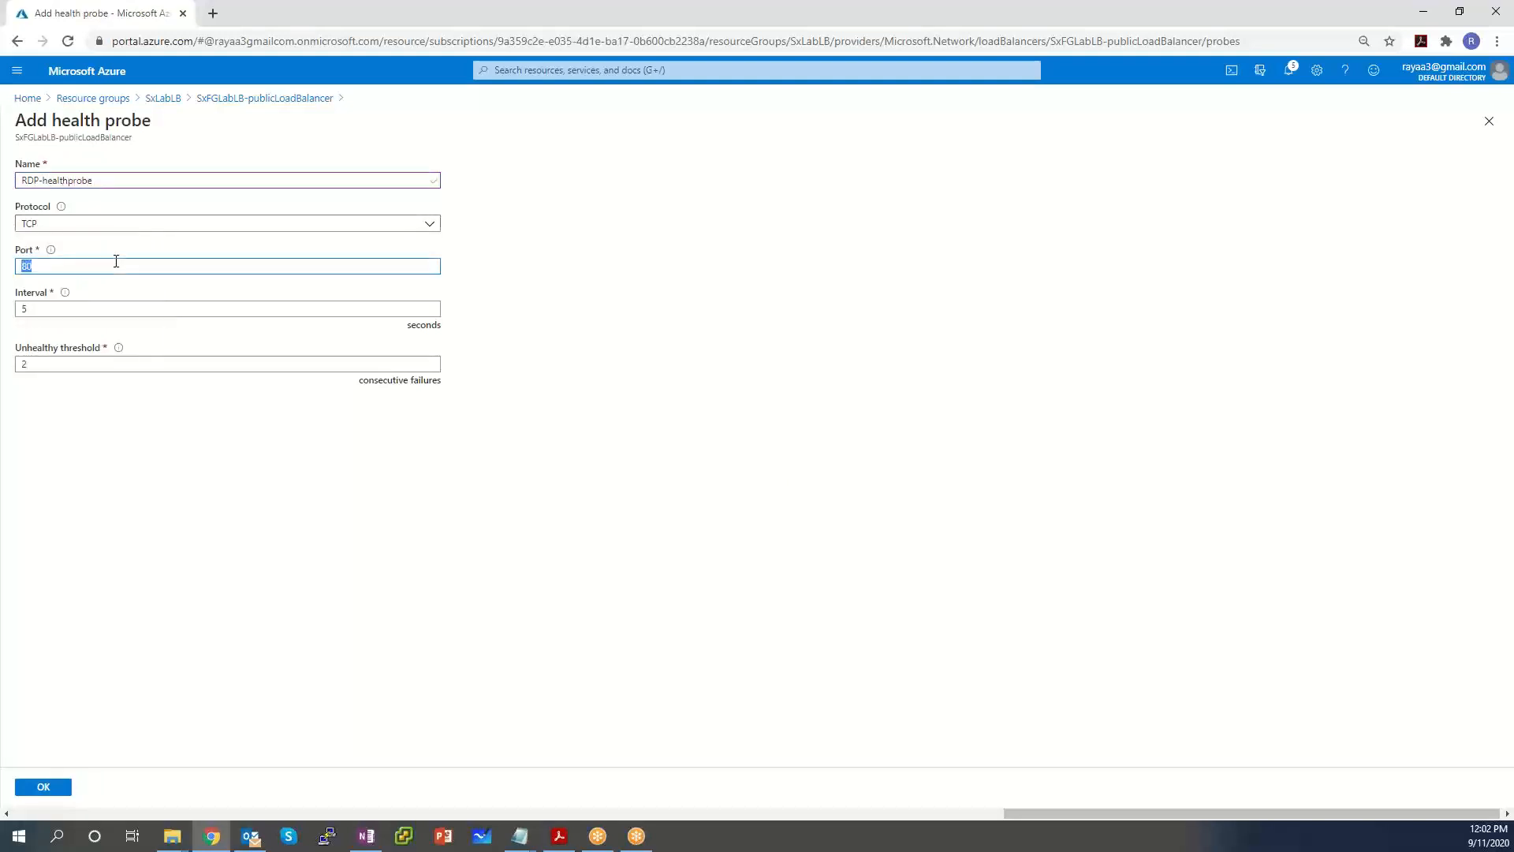
{"action": "type", "text": "3389"}
Set the probe interval to 5 seconds.
{"action": "mouse_move", "coordinate": [65, 296]}
{"action": "double_click", "coordinate": [71, 308]}
{"action": "type", "text": "1"}
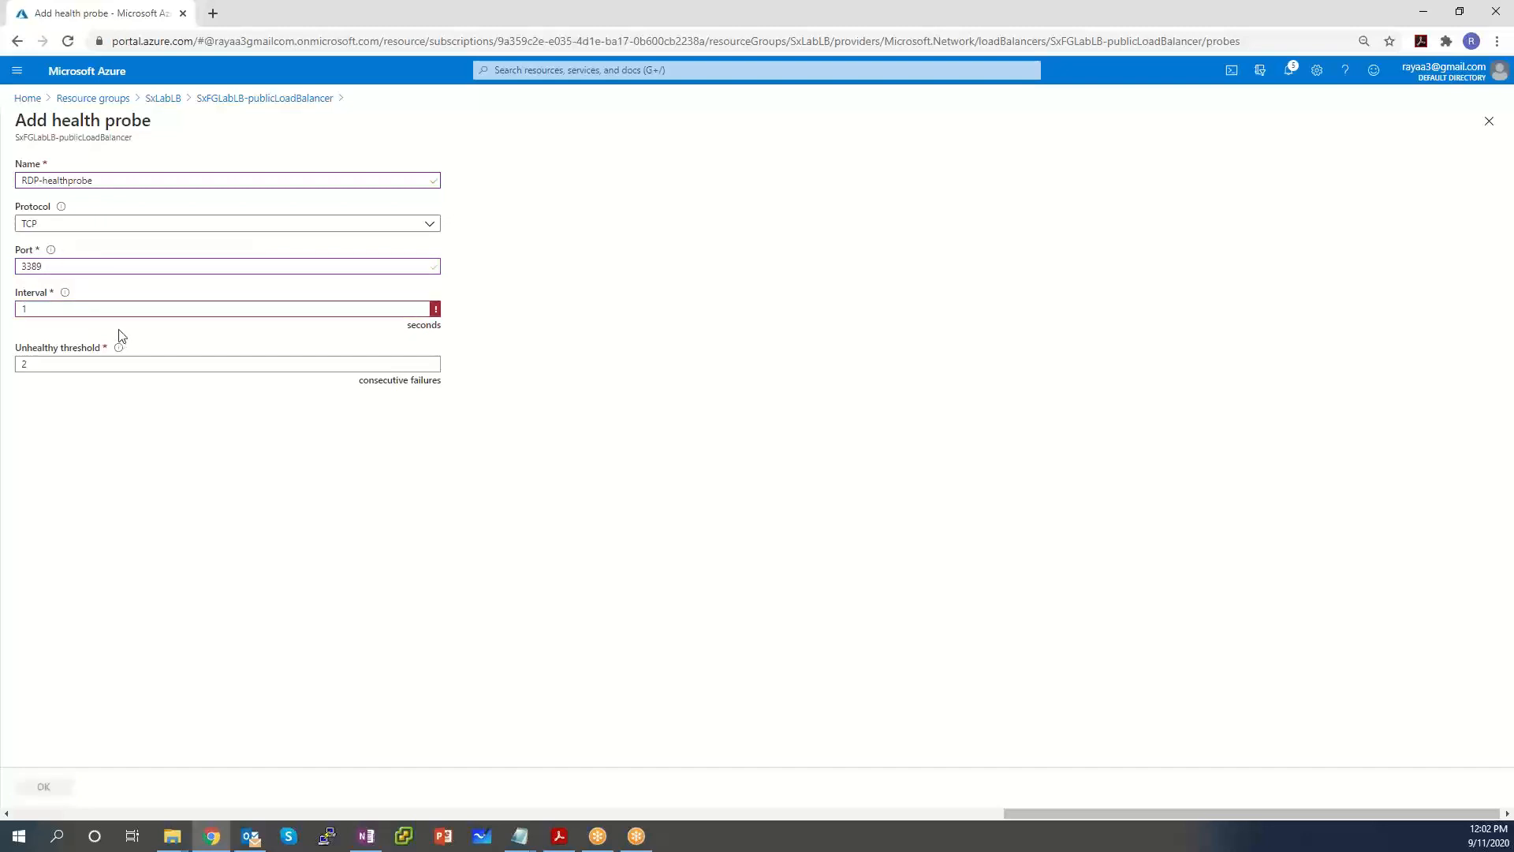
{"action": "key", "text": "BackSpace"}
{"action": "type", "text": "2"}
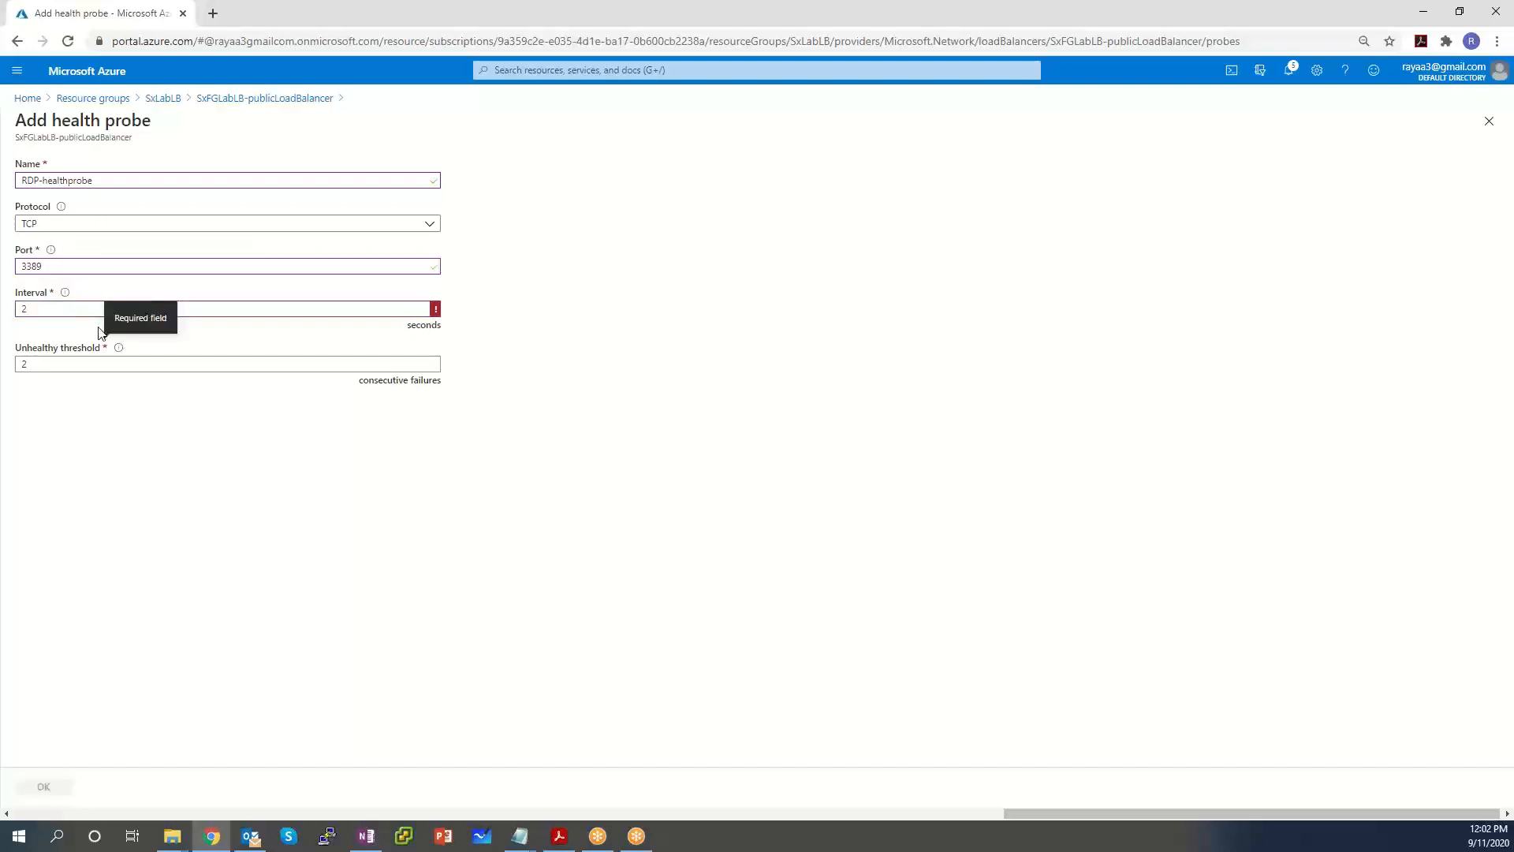
{"action": "key", "text": "BackSpace"}
{"action": "type", "text": "3"}
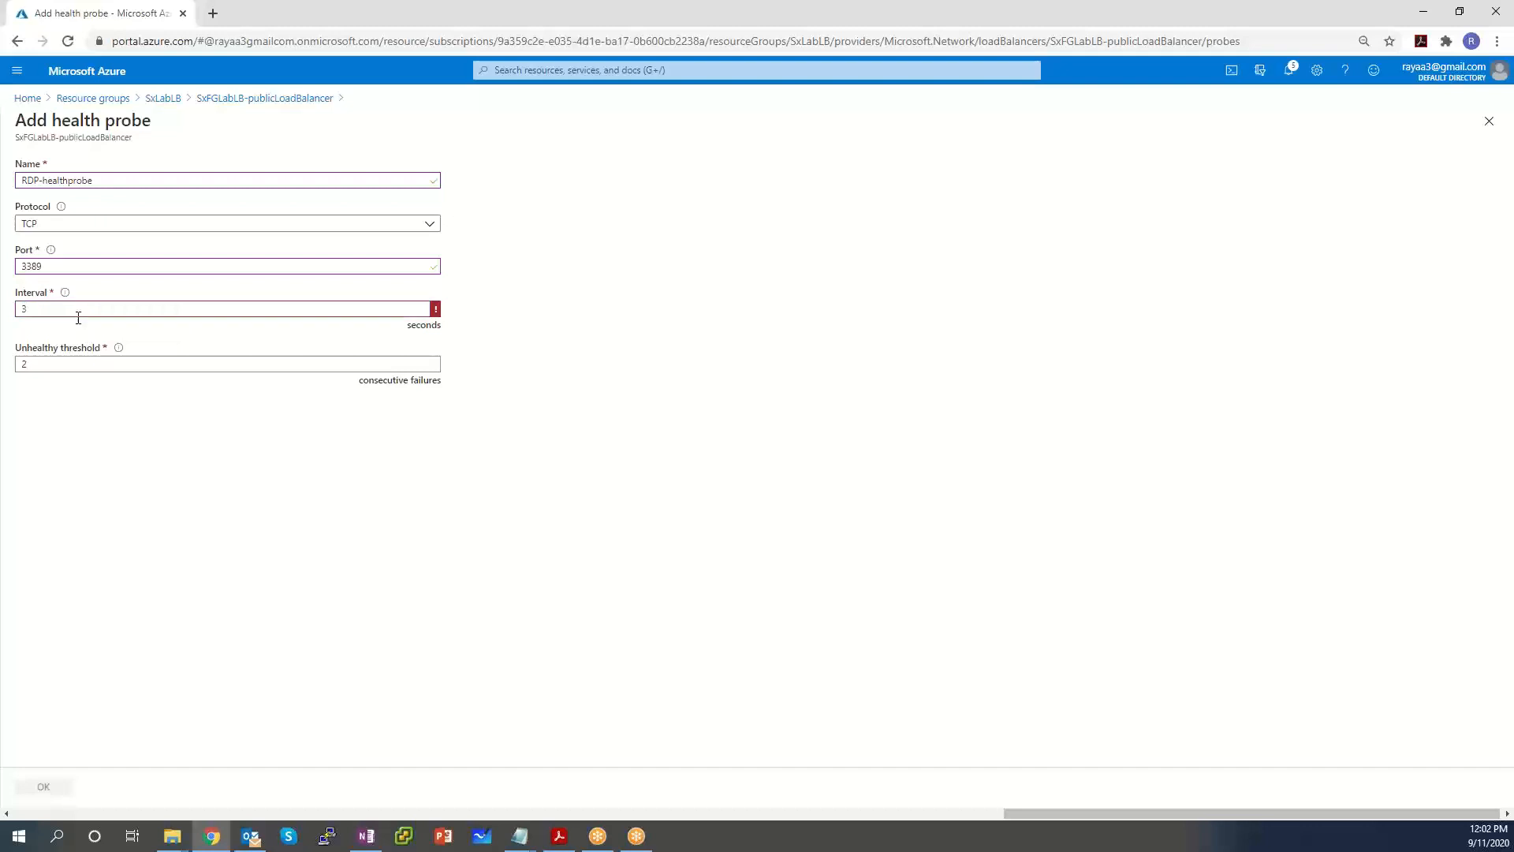
{"action": "key", "text": "BackSpace"}
{"action": "type", "text": "4"}
{"action": "double_click", "coordinate": [81, 311]}
{"action": "type", "text": "5"}
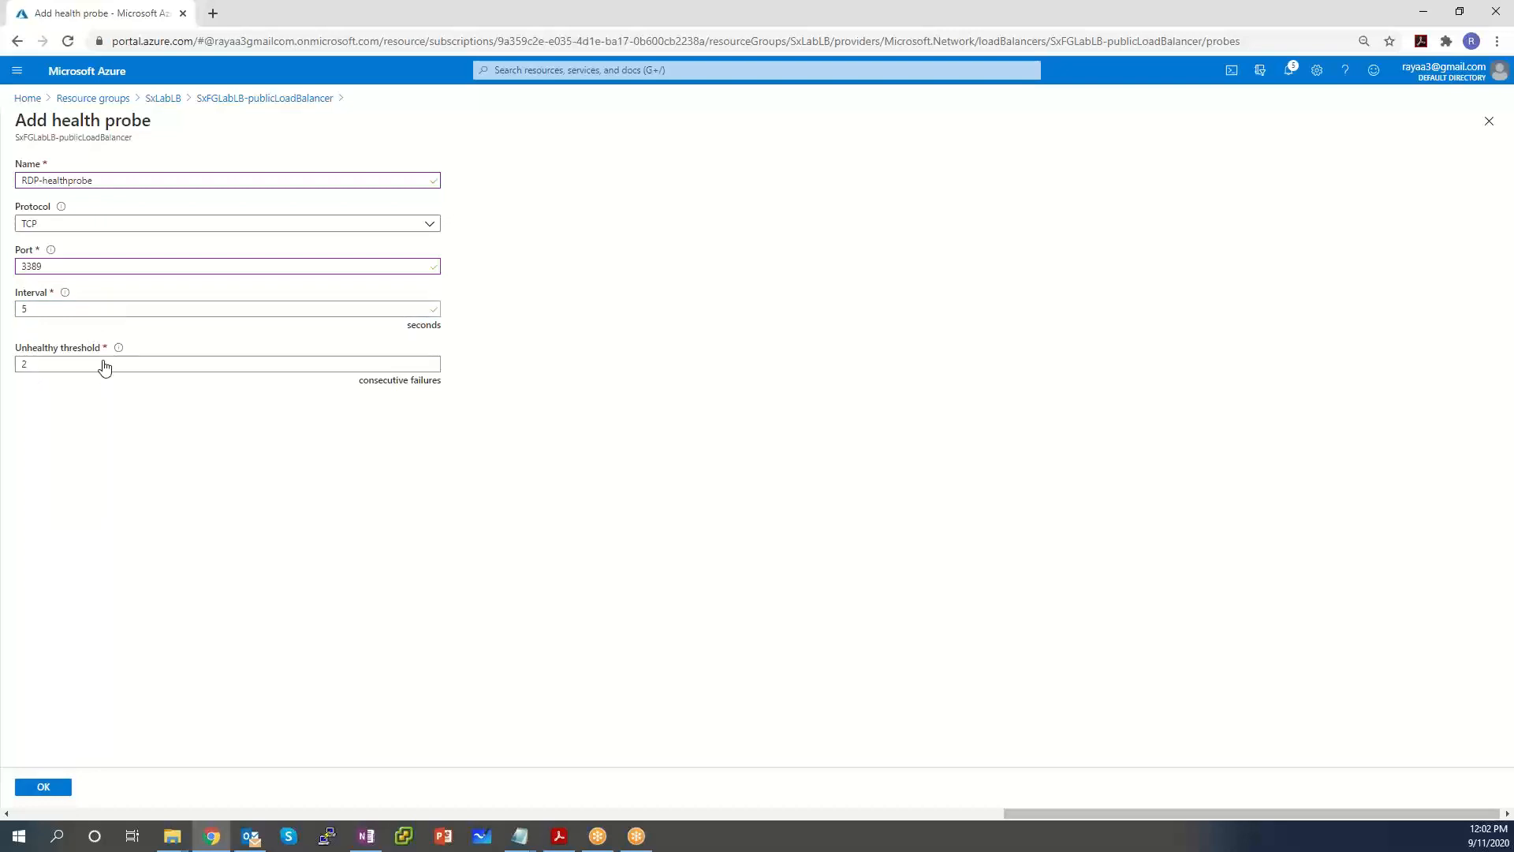
Set the unhealthy threshold to 2.
{"action": "mouse_move", "coordinate": [124, 359]}
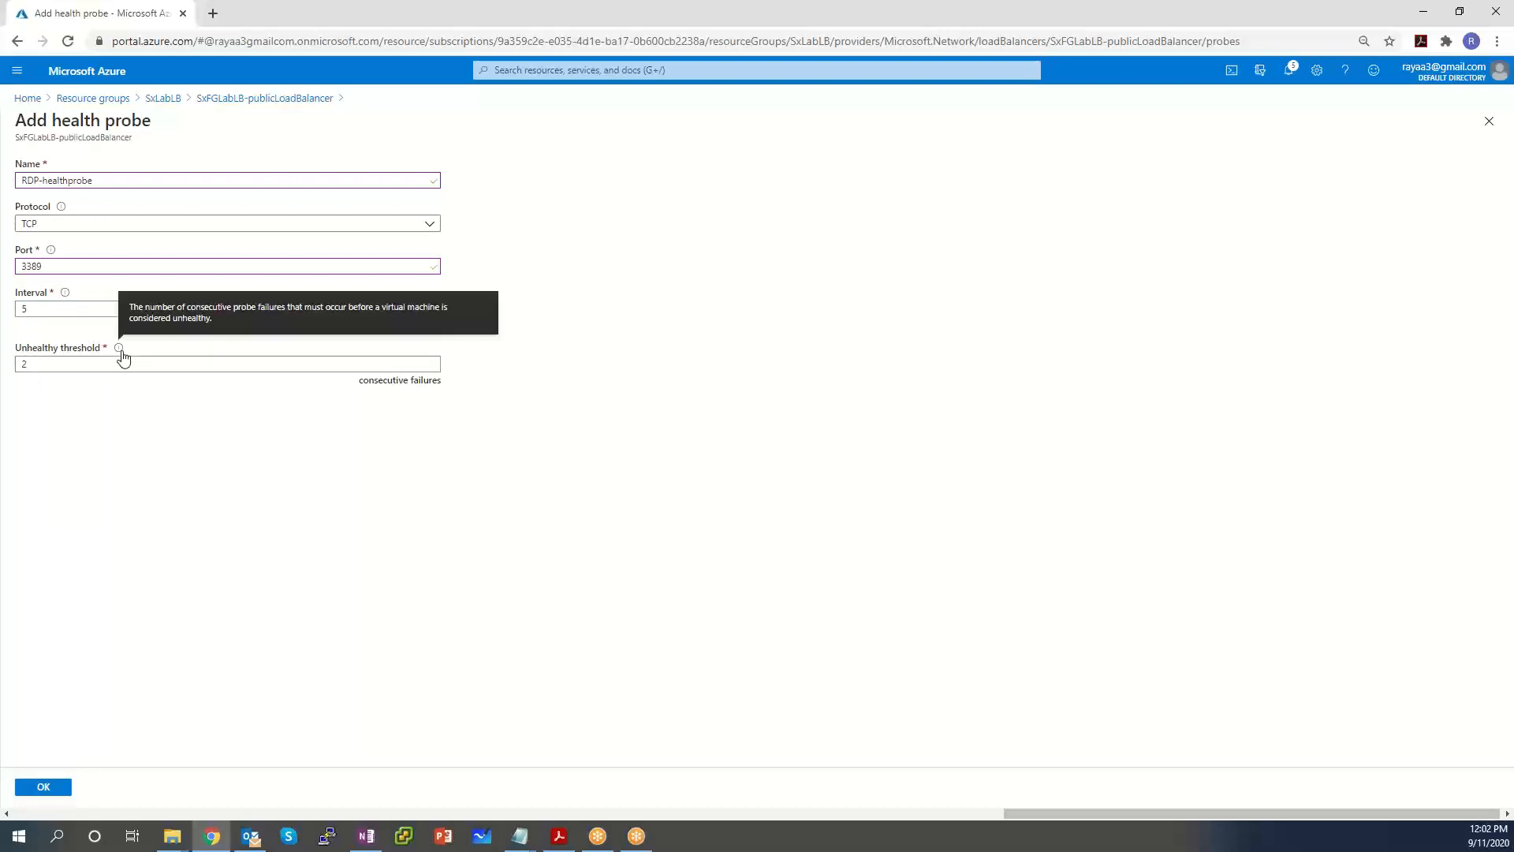
{"action": "double_click", "coordinate": [69, 365]}
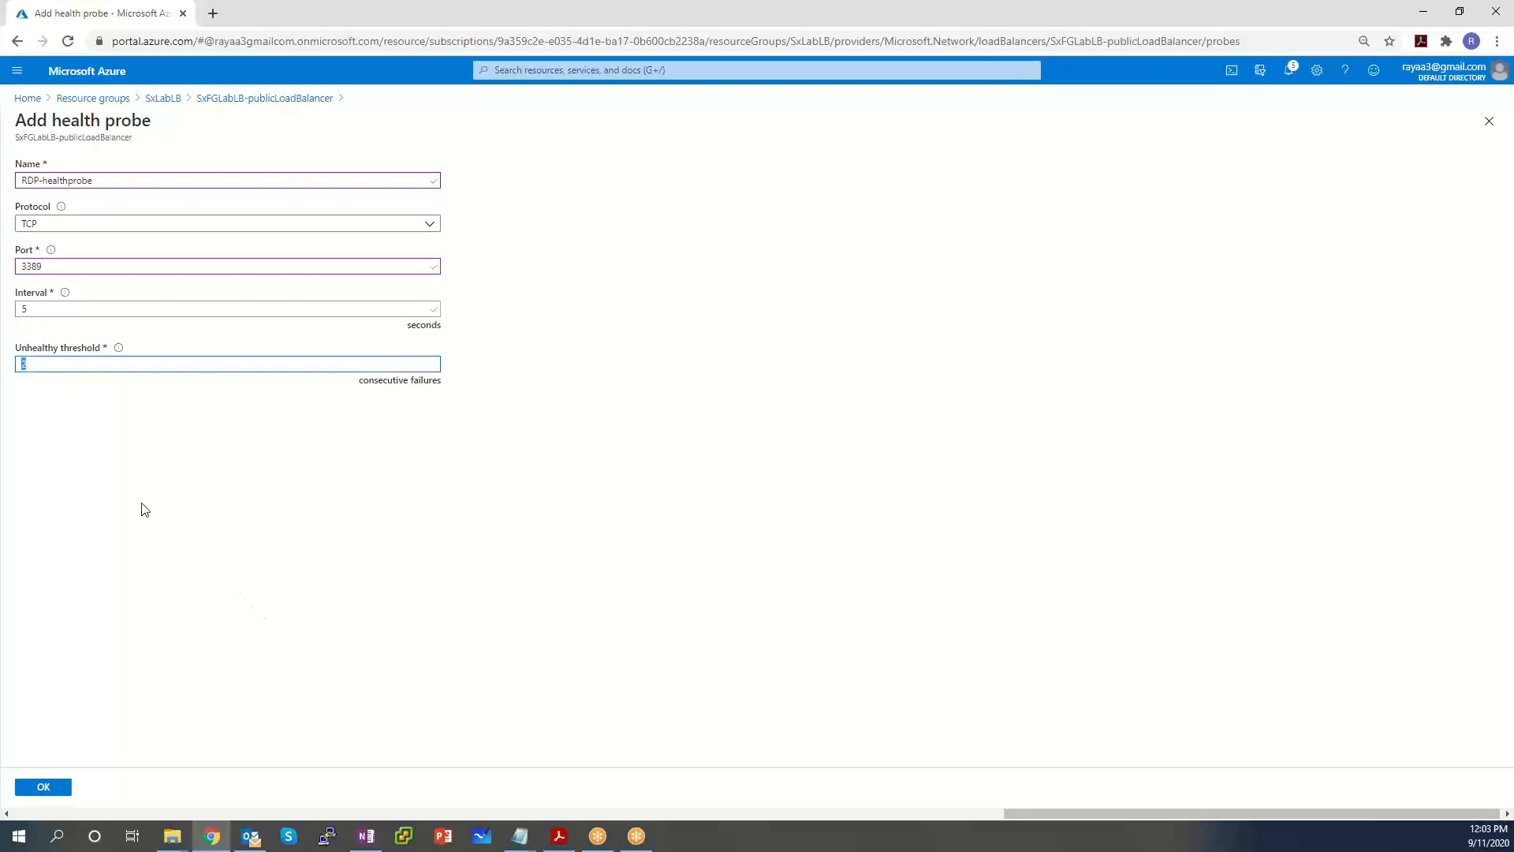
{"action": "type", "text": "1"}
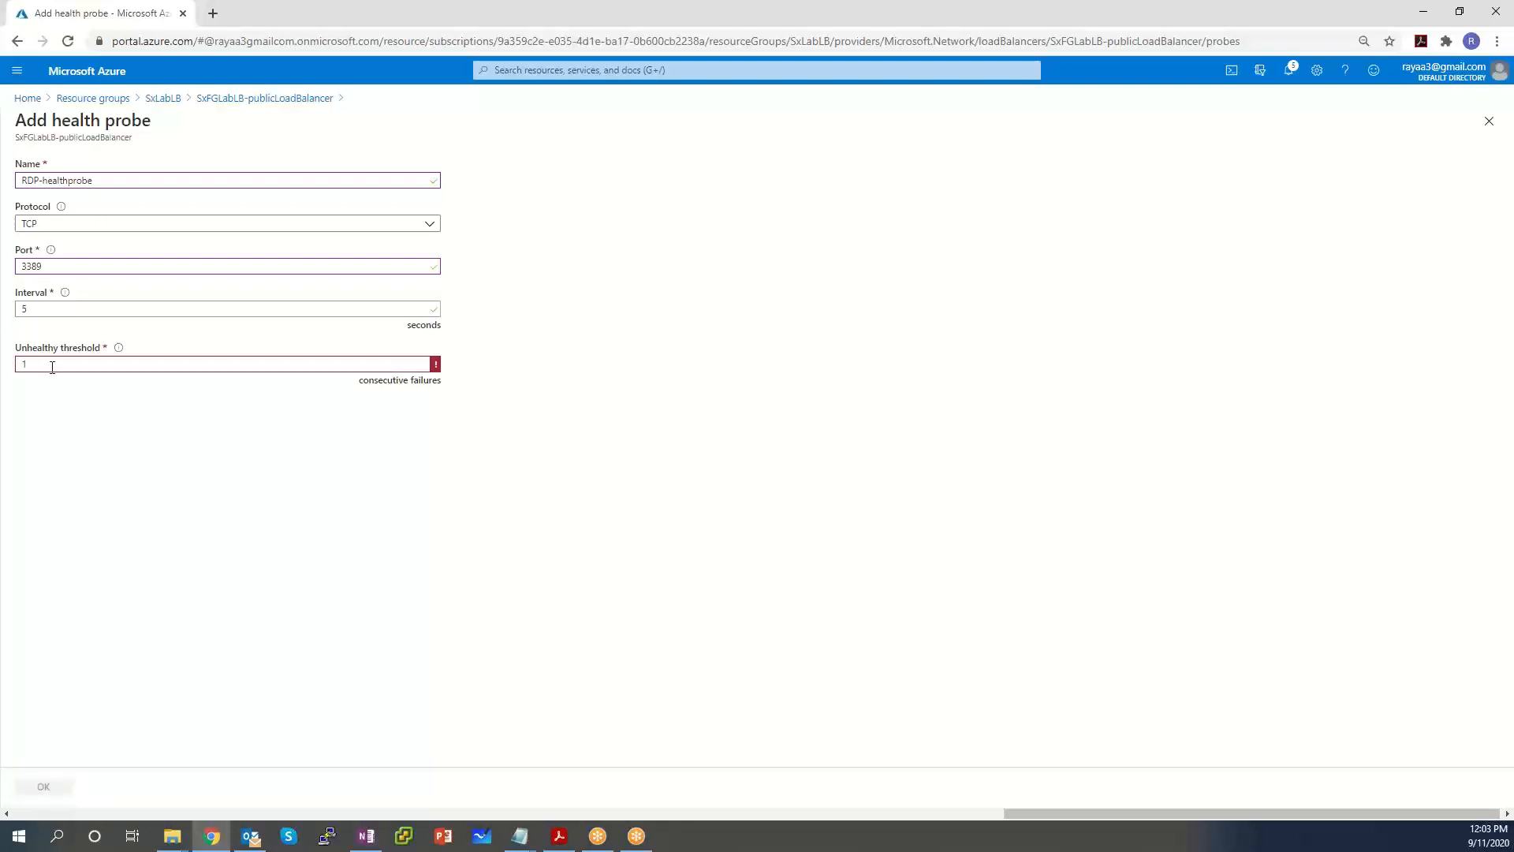
{"action": "double_click", "coordinate": [52, 367]}
{"action": "type", "text": "2"}
{"action": "left_click", "coordinate": [271, 467]}
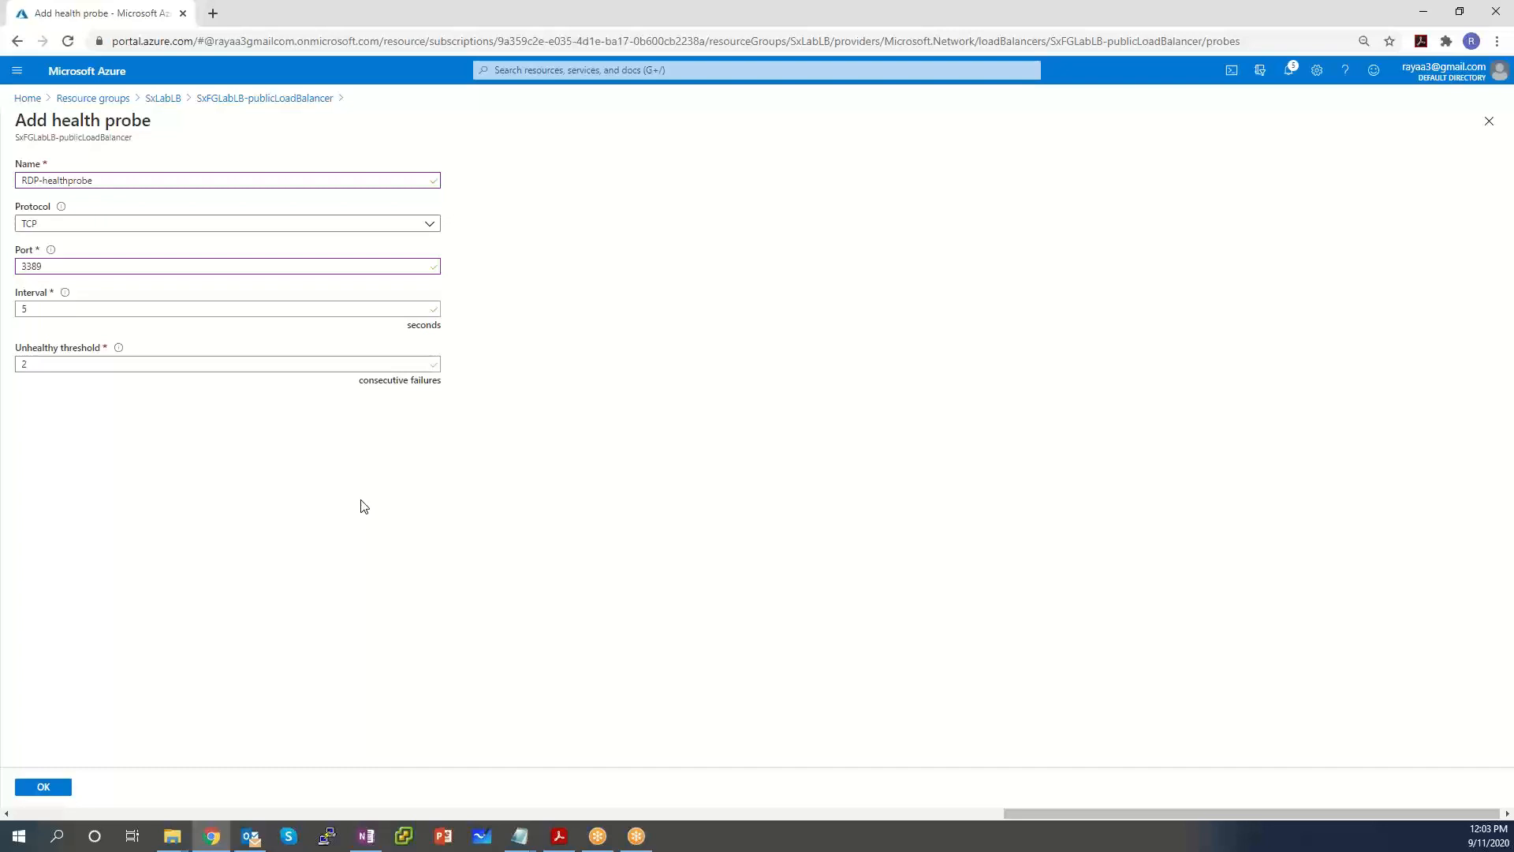
Create RDP-healthprobe, then go to the load balancing rules list.
{"action": "left_click", "coordinate": [53, 781]}
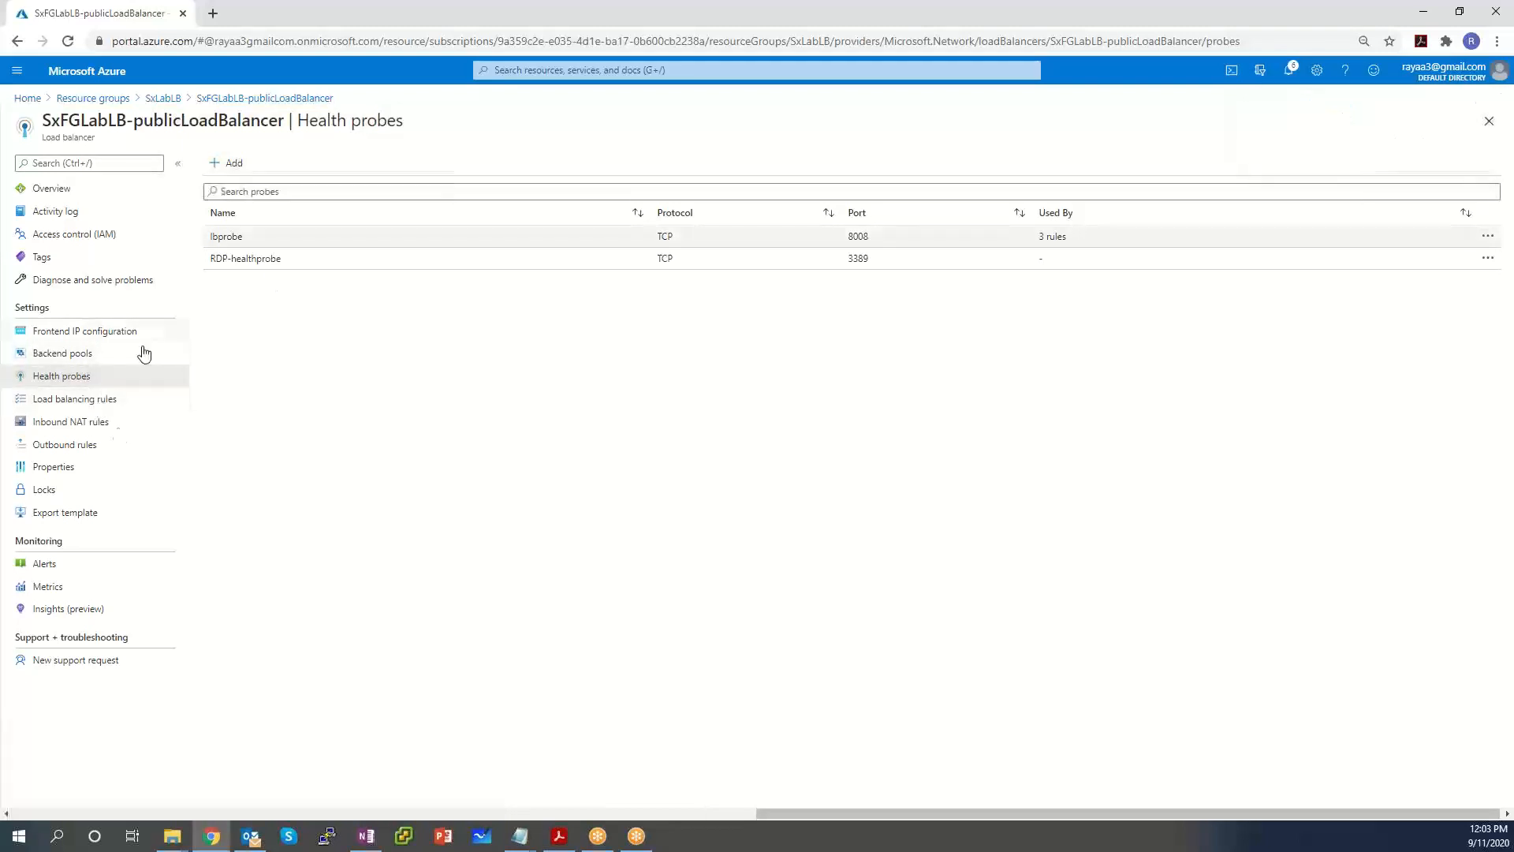
{"action": "left_click", "coordinate": [96, 400]}
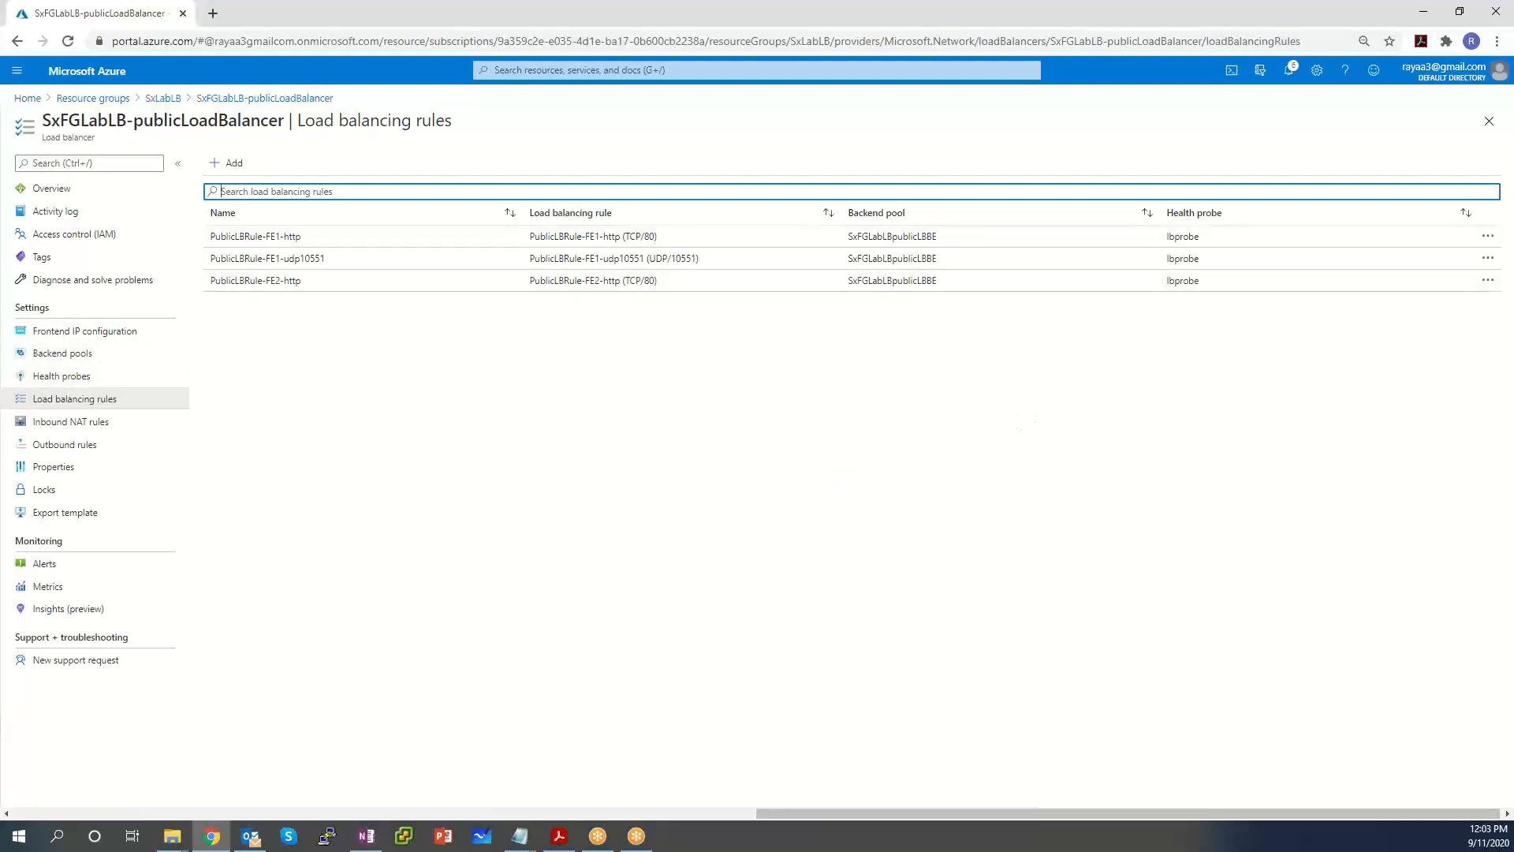
Start a new rule RDP-LB-Rule with port and backend port 3389.
{"action": "left_click", "coordinate": [233, 163]}
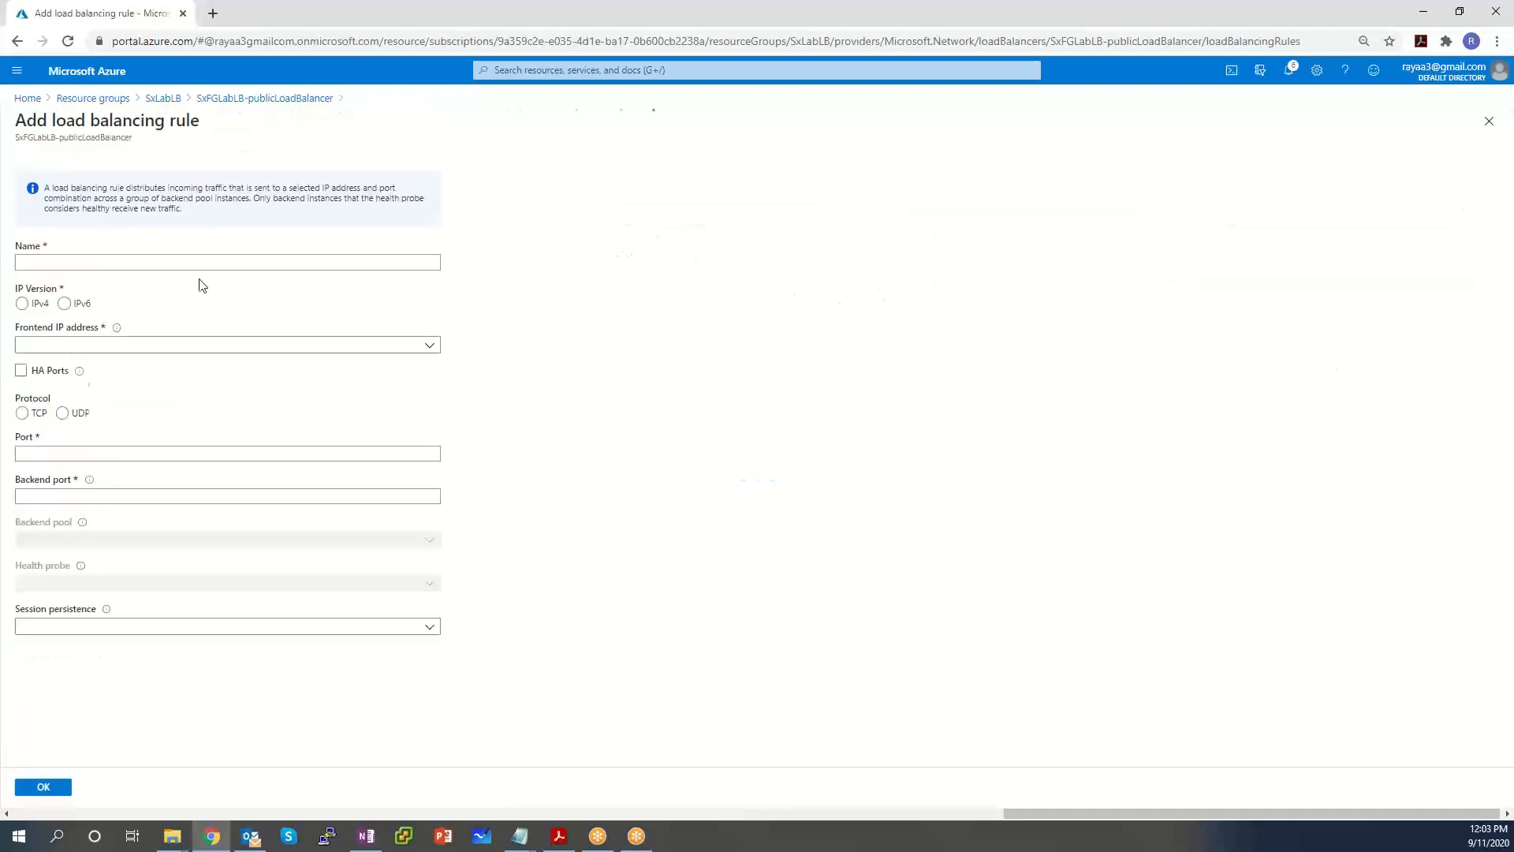
{"action": "left_click", "coordinate": [200, 263]}
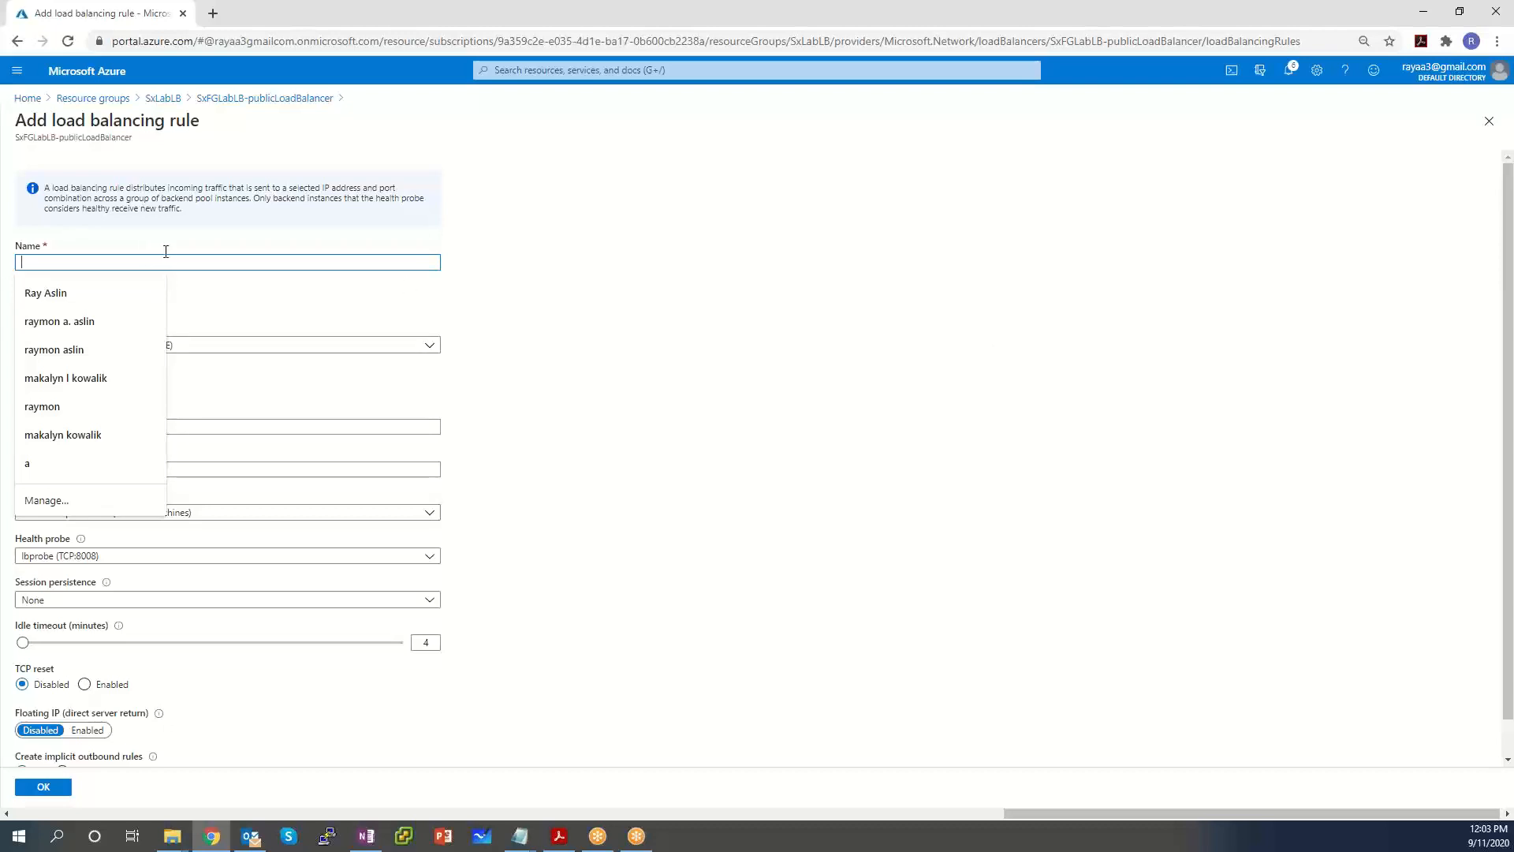
{"action": "type", "text": "RD"}
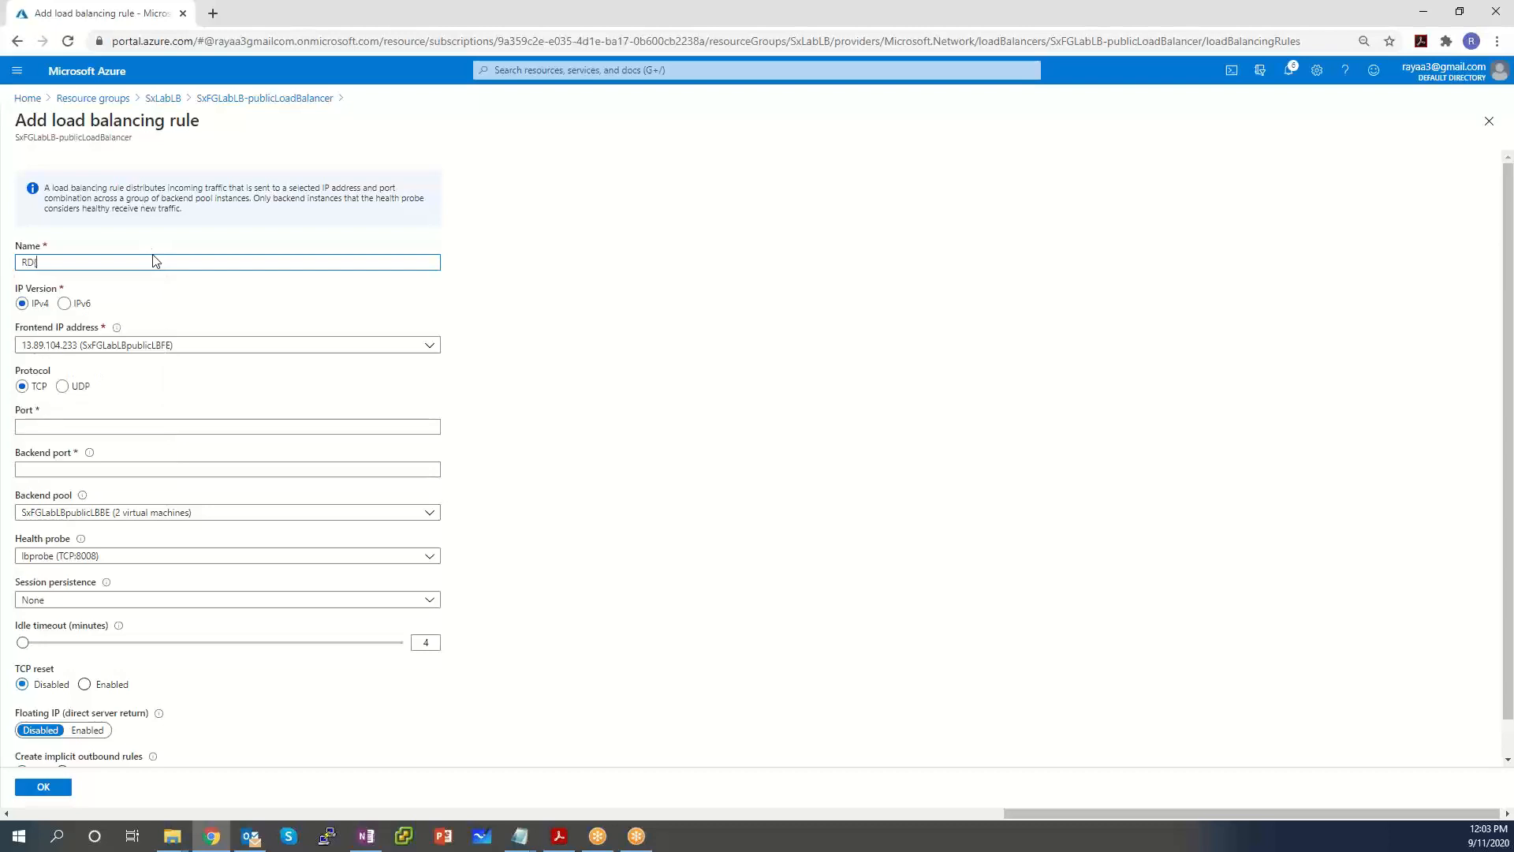
{"action": "type", "text": "P-LB-Rule"}
{"action": "left_click", "coordinate": [49, 426]}
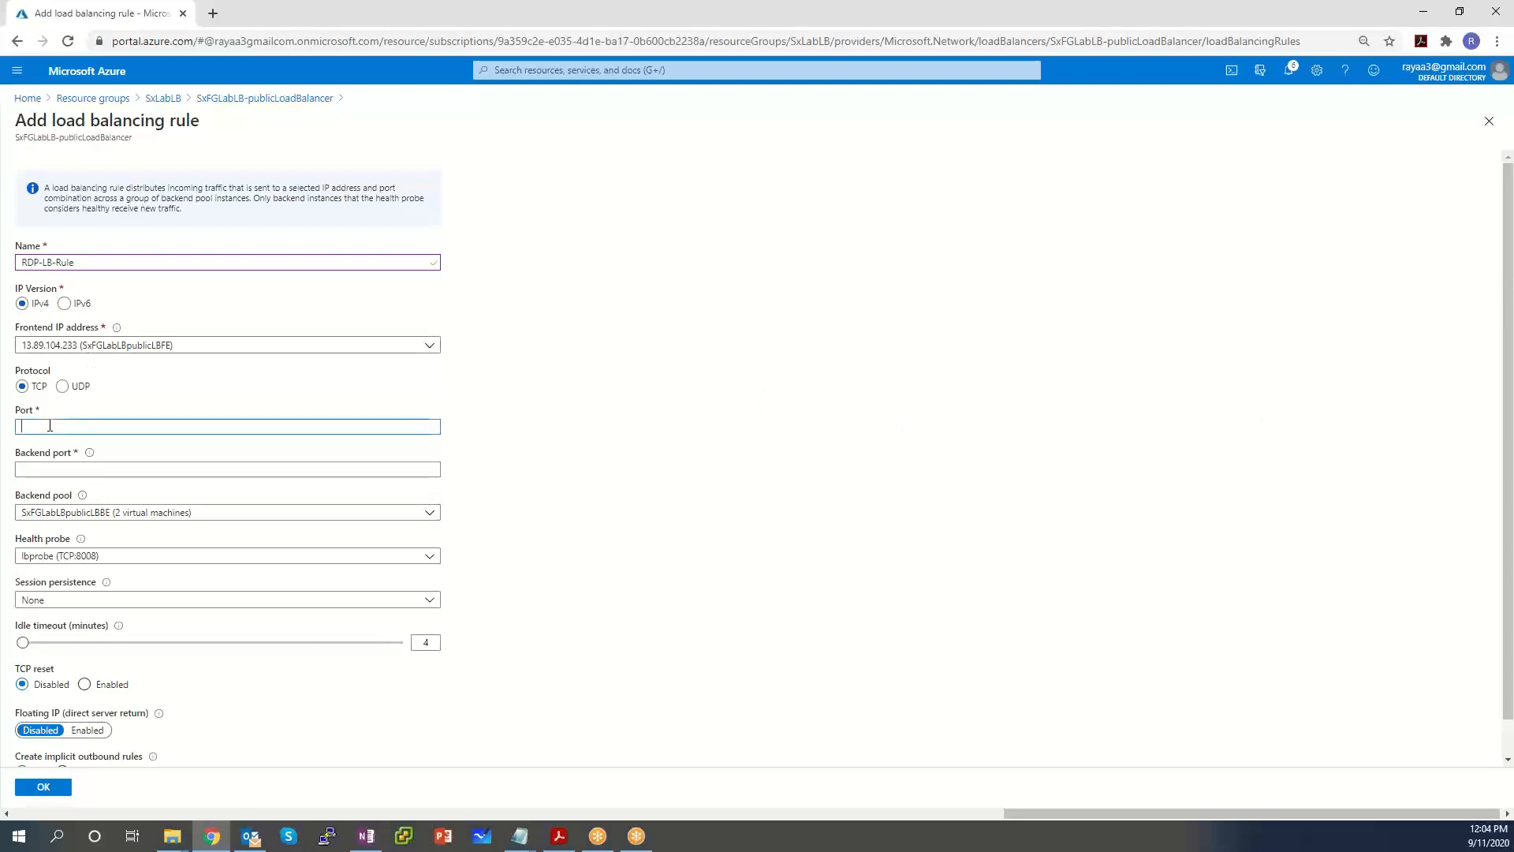
{"action": "type", "text": "3389"}
{"action": "key", "text": "Tab"}
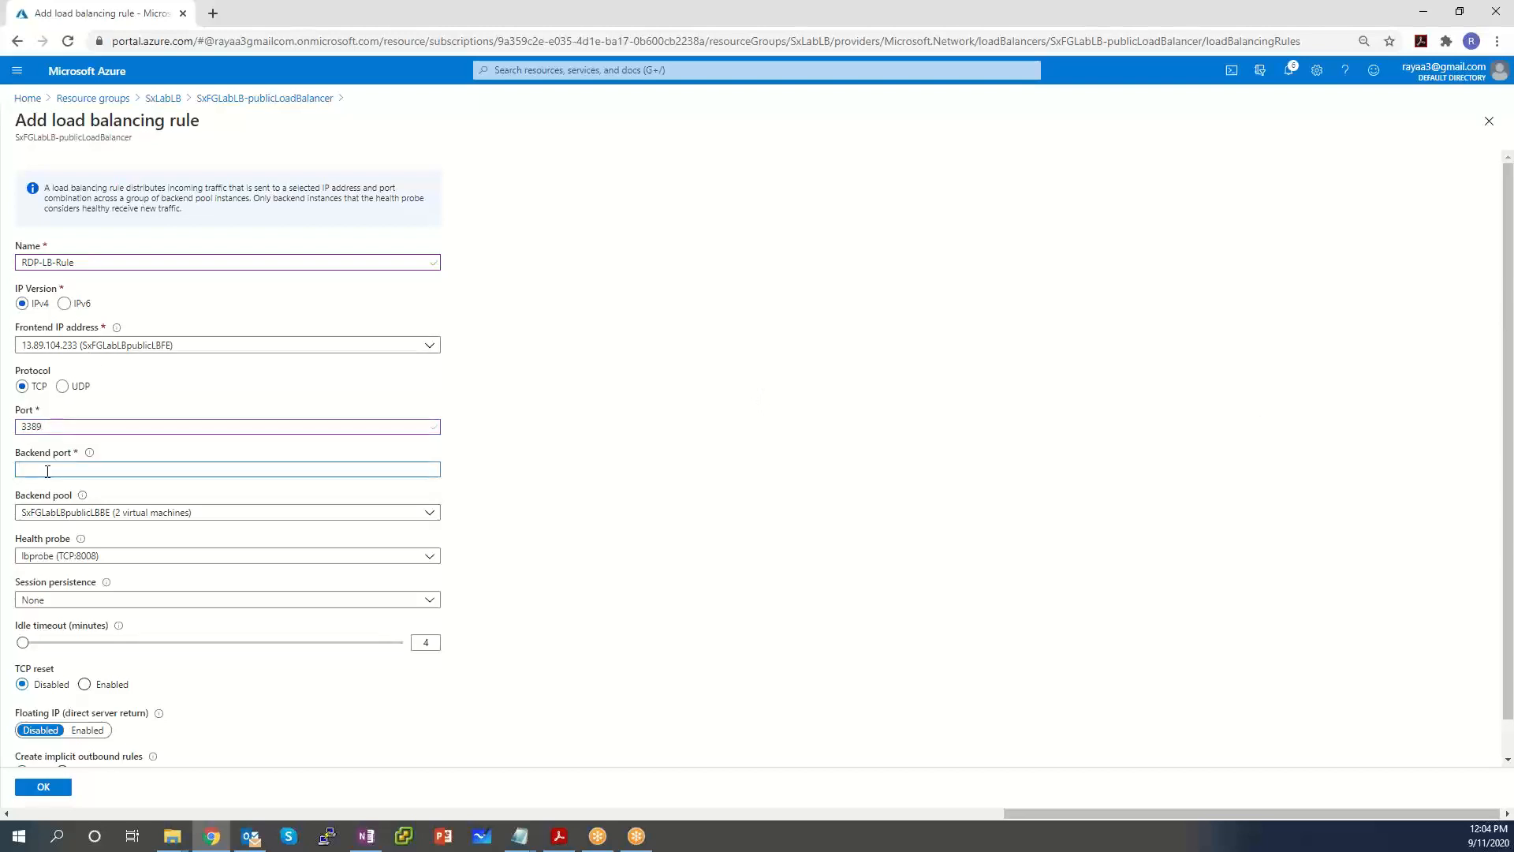
{"action": "type", "text": "3389"}
Choose RDP-healthprobe as the rule's health probe and create the rule.
{"action": "left_click", "coordinate": [115, 555]}
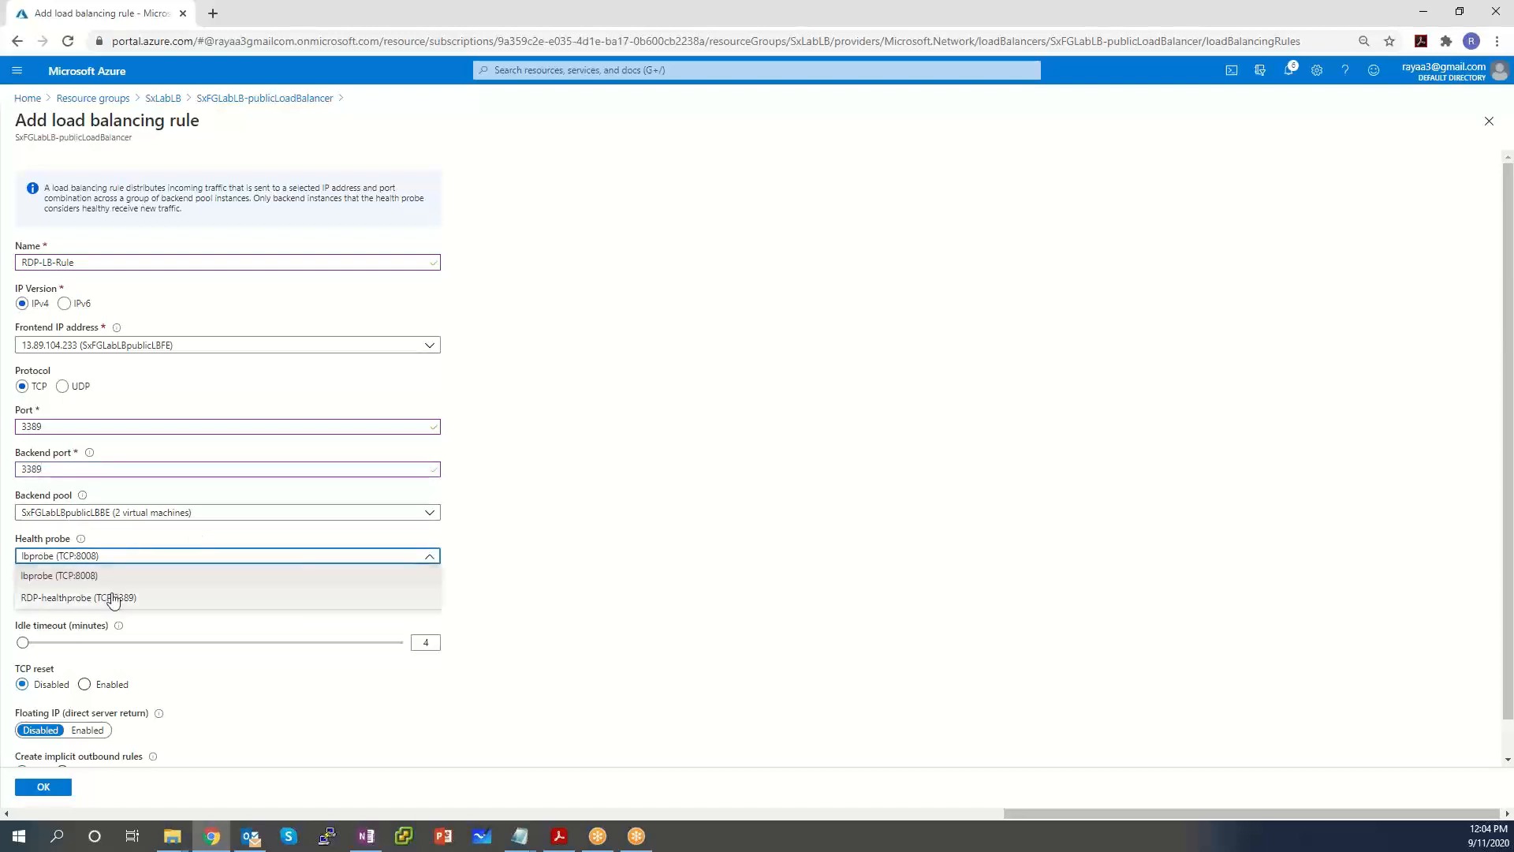
{"action": "left_click", "coordinate": [117, 597]}
{"action": "left_click", "coordinate": [143, 559]}
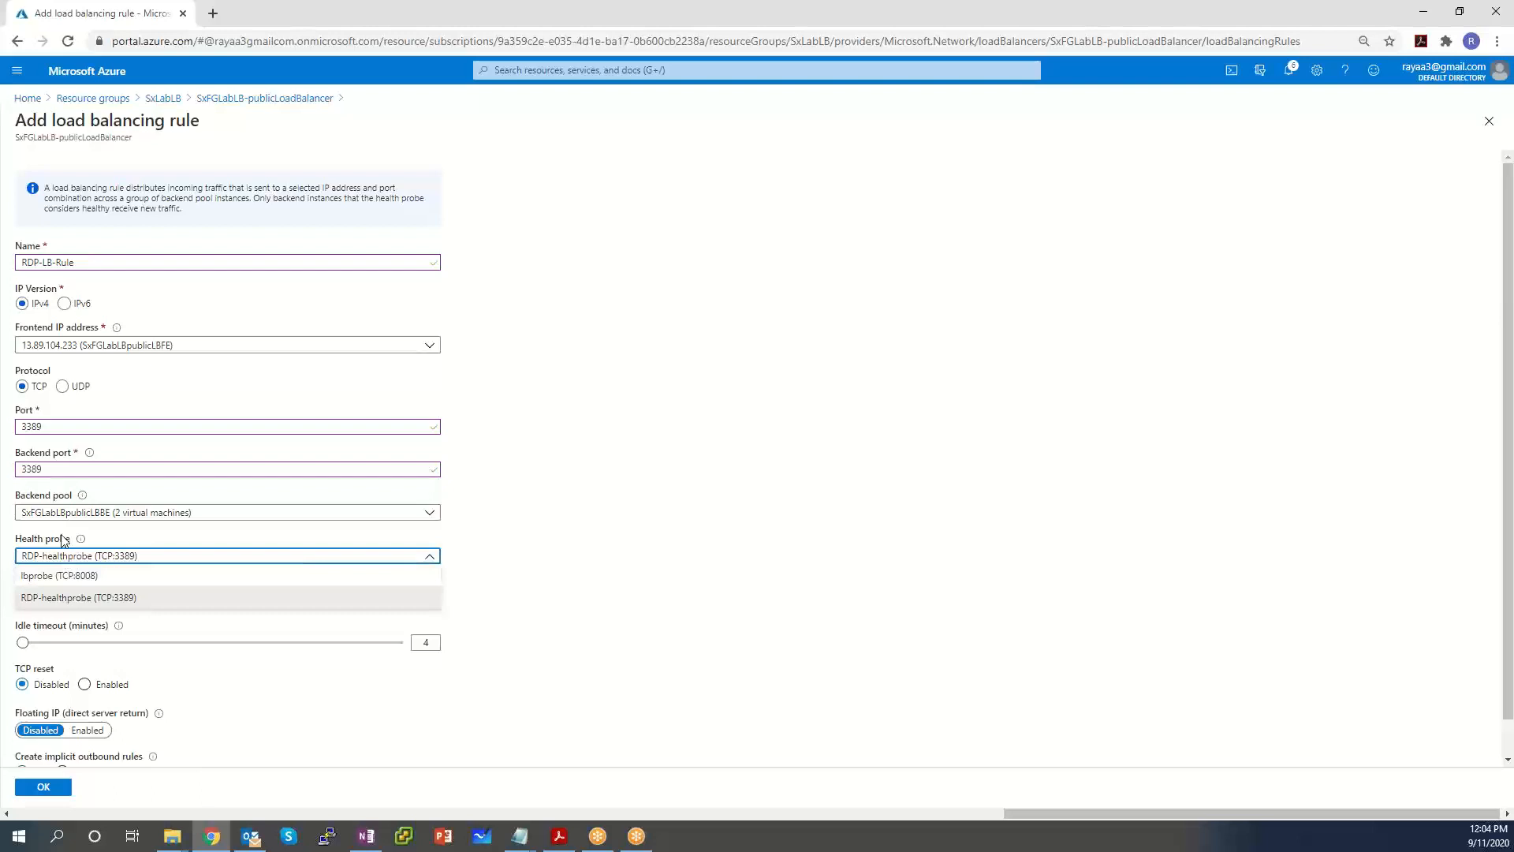
{"action": "left_click", "coordinate": [138, 598]}
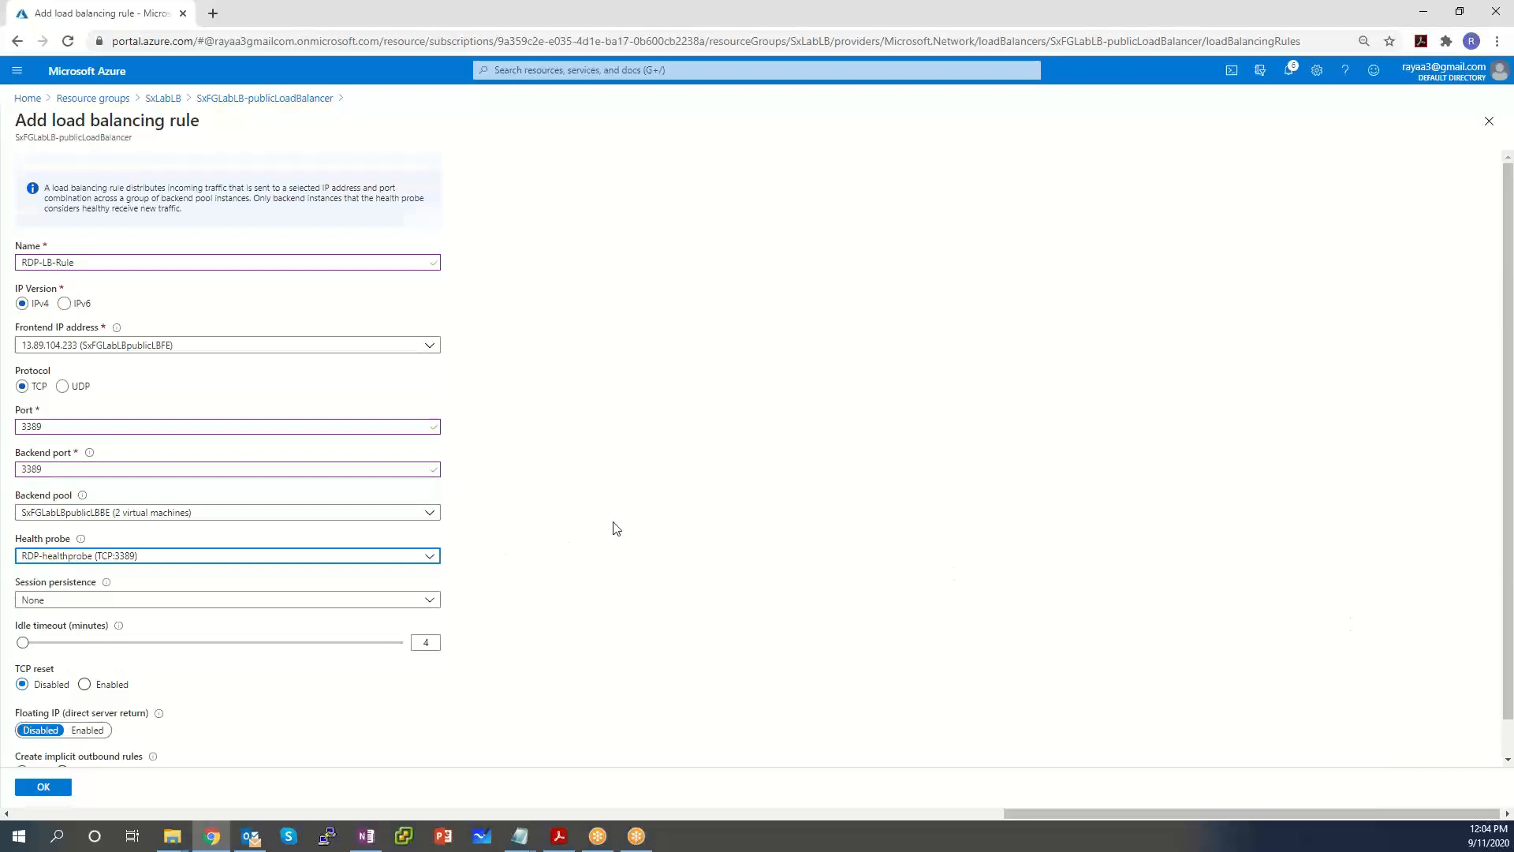
{"action": "scroll", "coordinate": [617, 527], "scroll_direction": "down", "scroll_amount": 2}
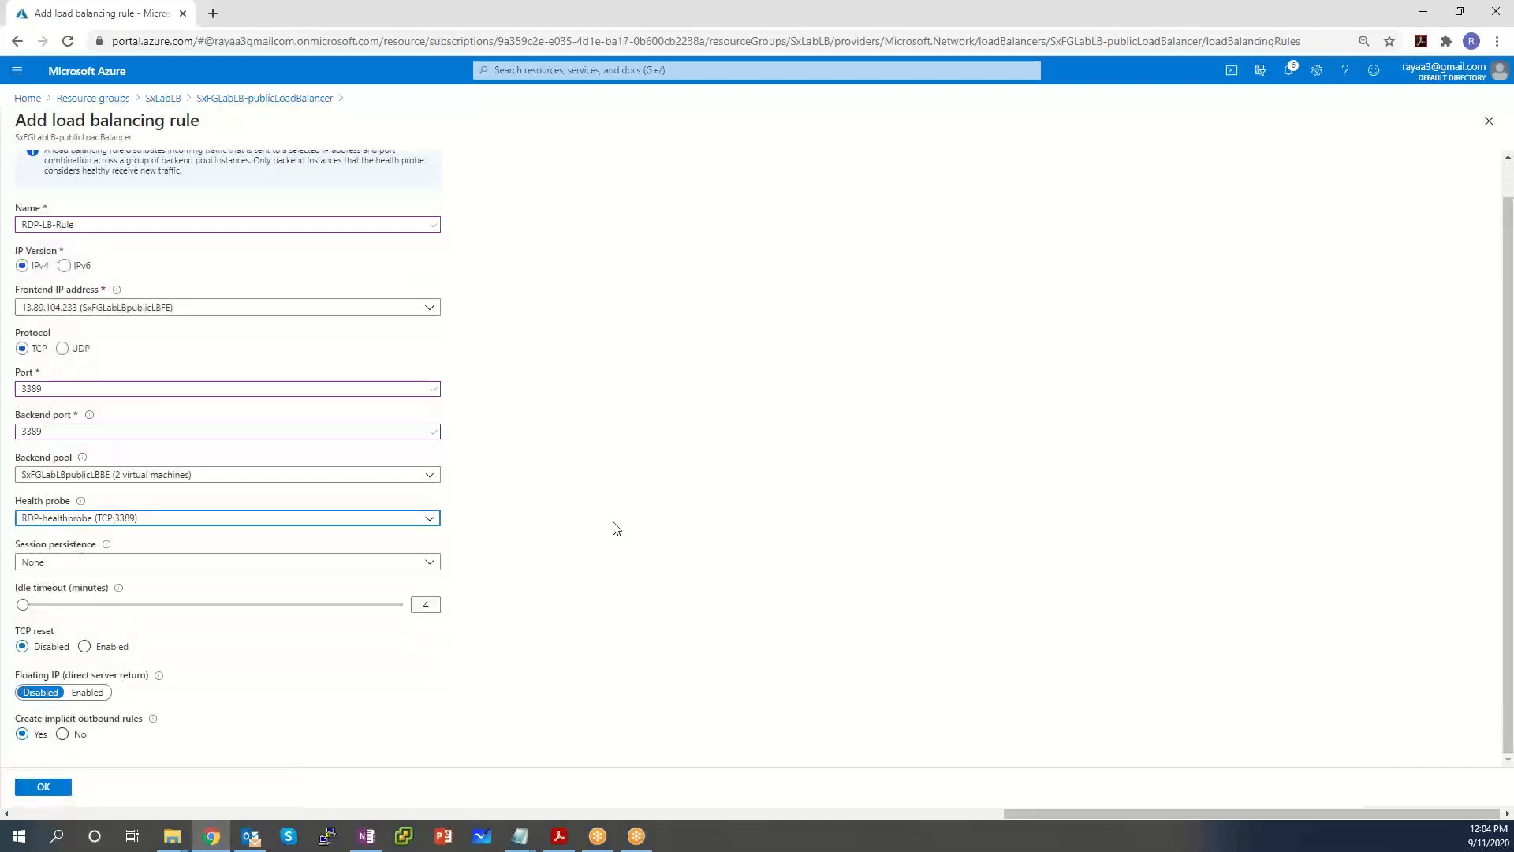
{"action": "left_click", "coordinate": [42, 787]}
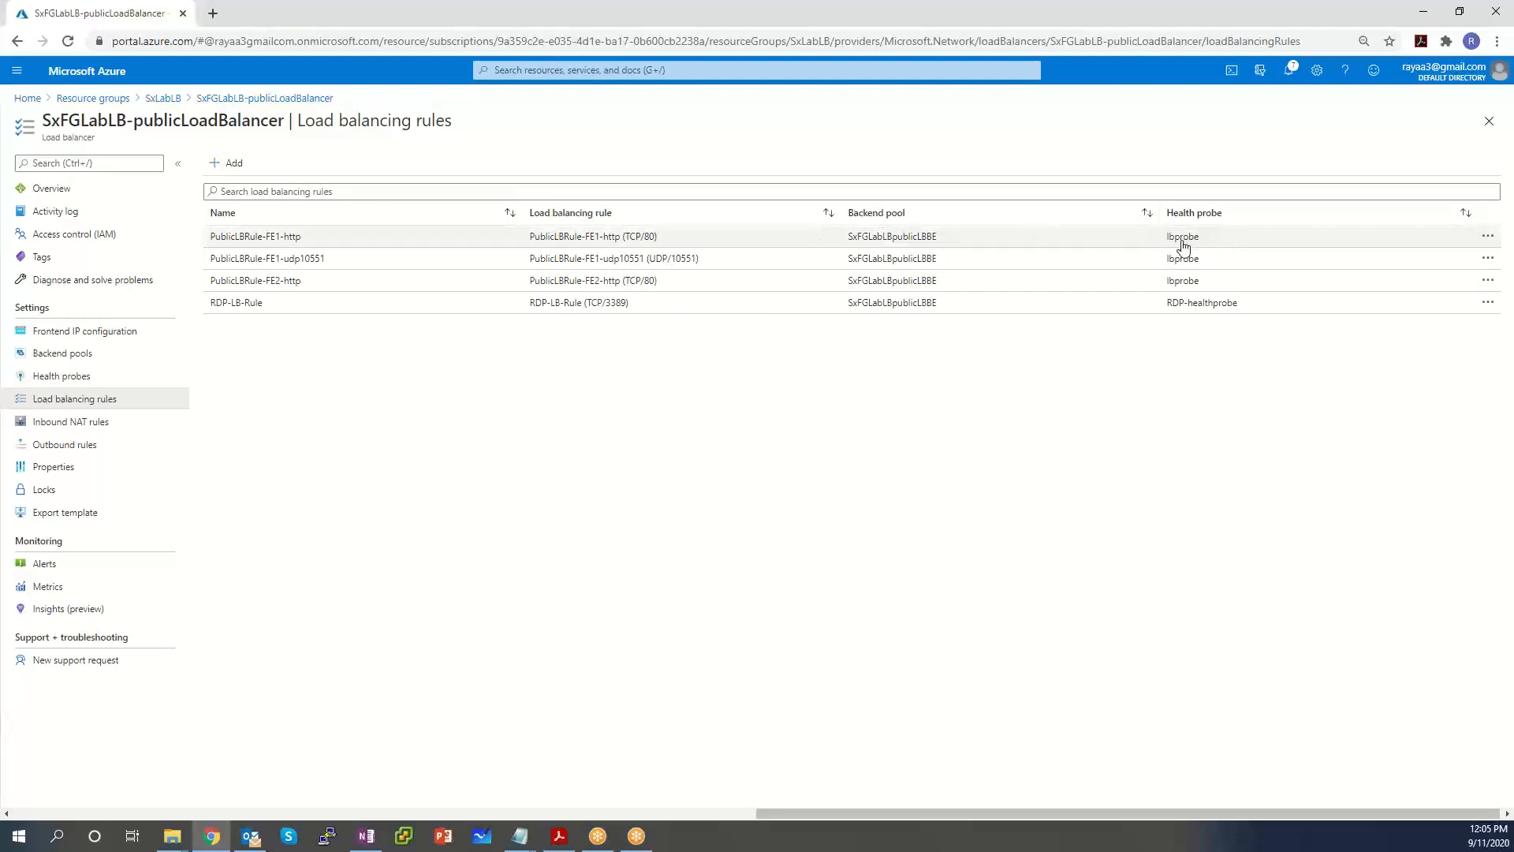
Go to Health probes to confirm RDP-healthprobe is used by RDP-LB-Rule.
{"action": "left_click", "coordinate": [48, 375]}
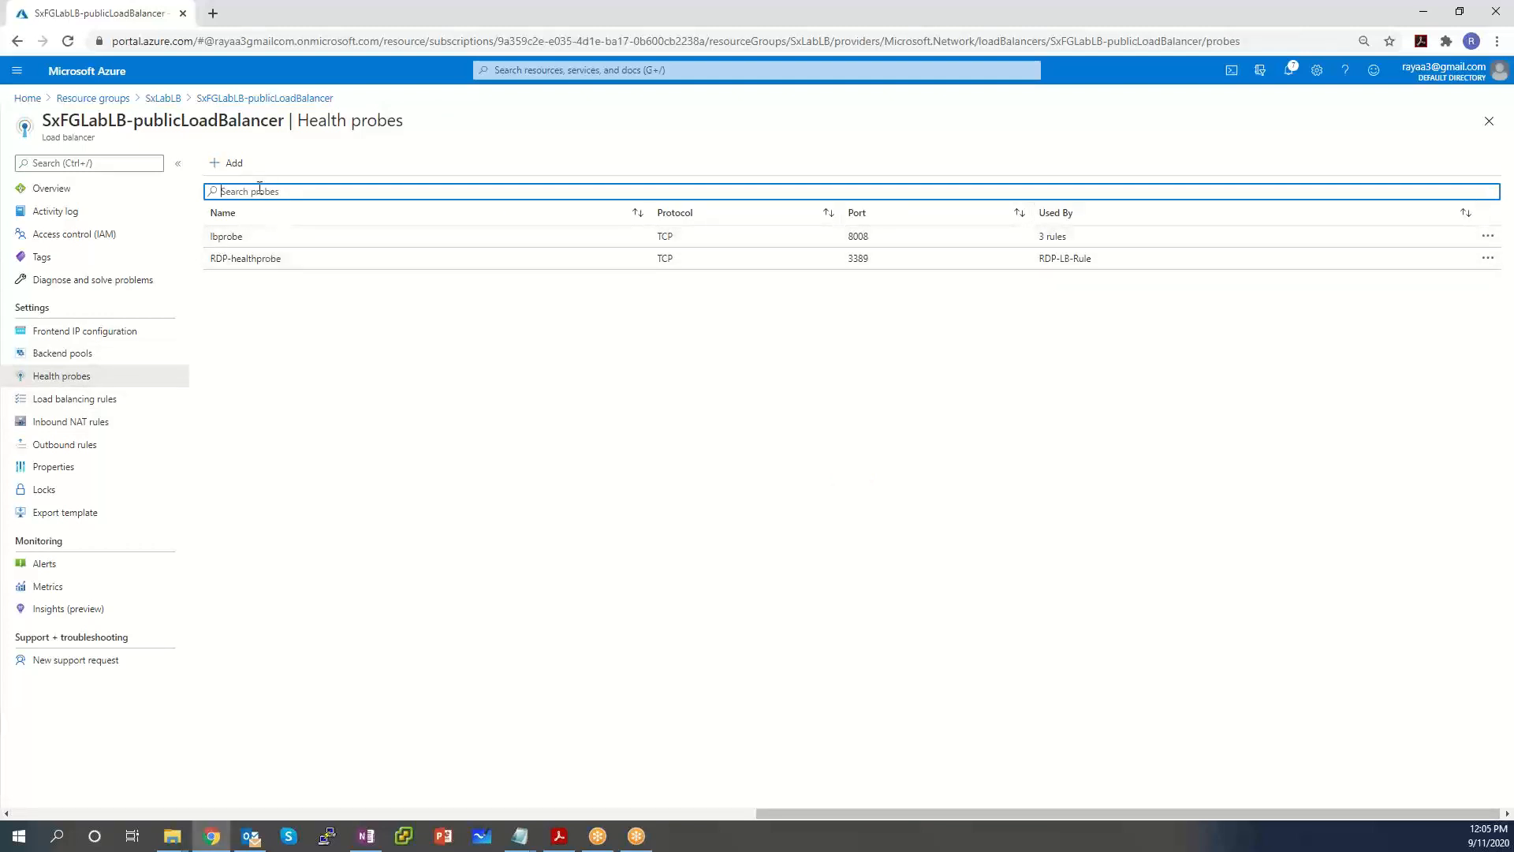
Create health probe http-healthprobe on TCP port 80, then go to the load balancing rules.
{"action": "left_click", "coordinate": [235, 164]}
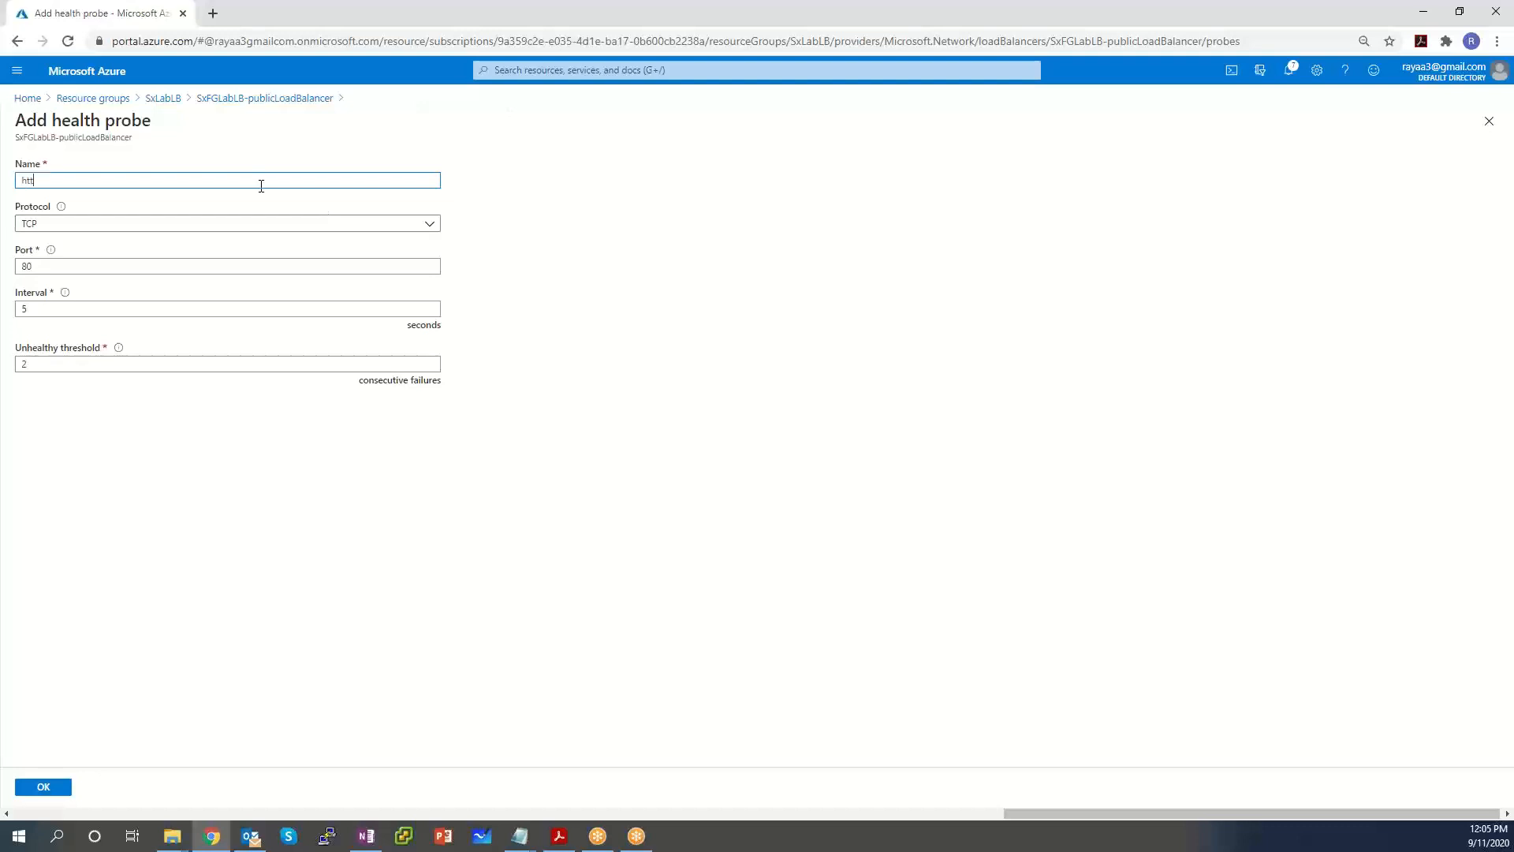
{"action": "type", "text": "http-healthprobe"}
{"action": "left_click", "coordinate": [36, 787]}
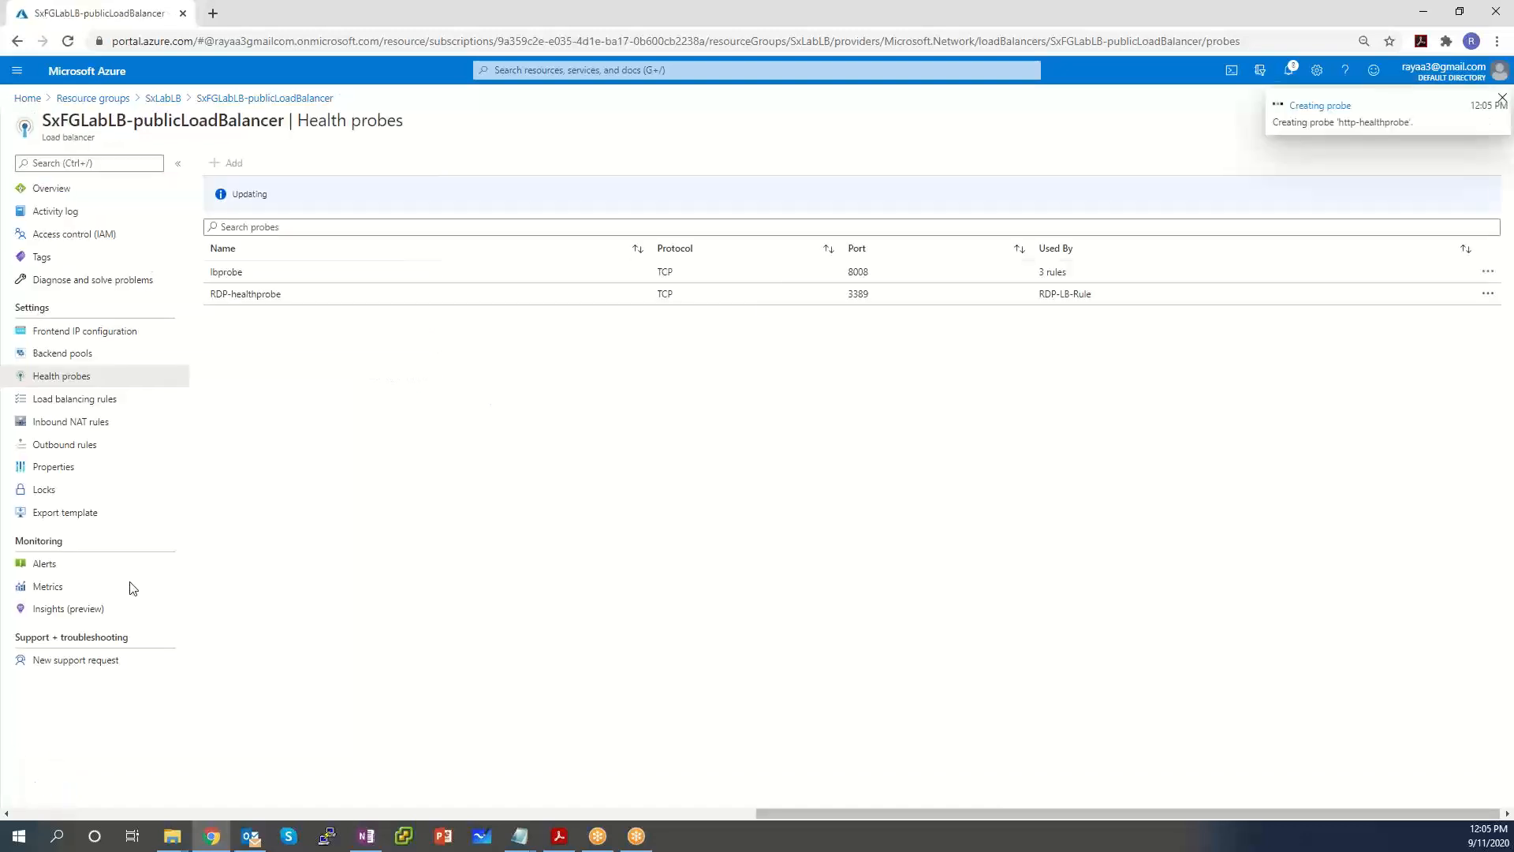
{"action": "left_click", "coordinate": [82, 399]}
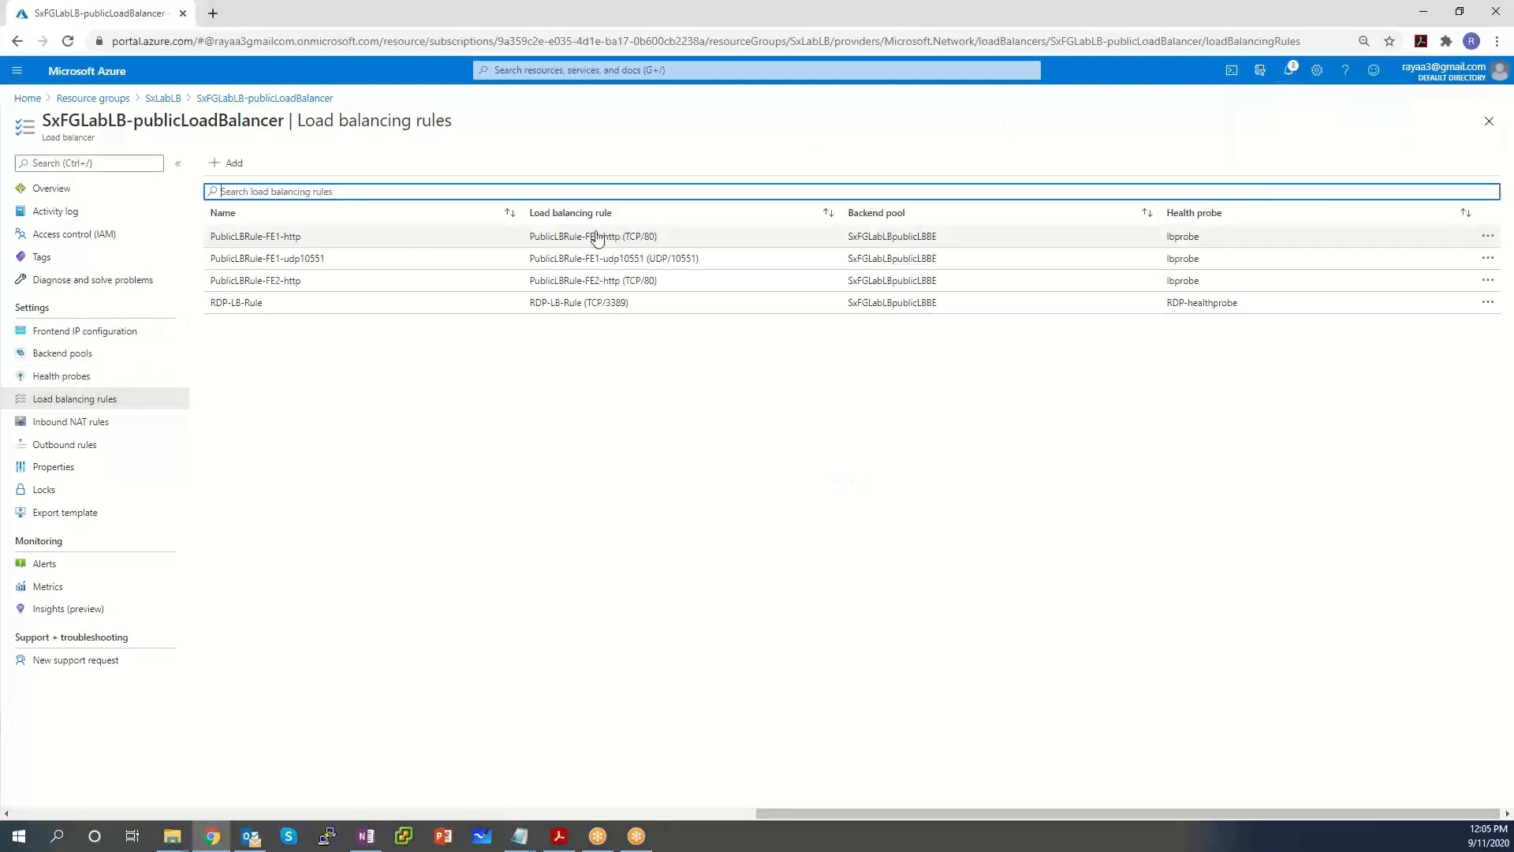
Switch PublicLBRule-FE1-http's health probe to http-healthprobe (TCP:80) and save the rule.
{"action": "left_click", "coordinate": [466, 237]}
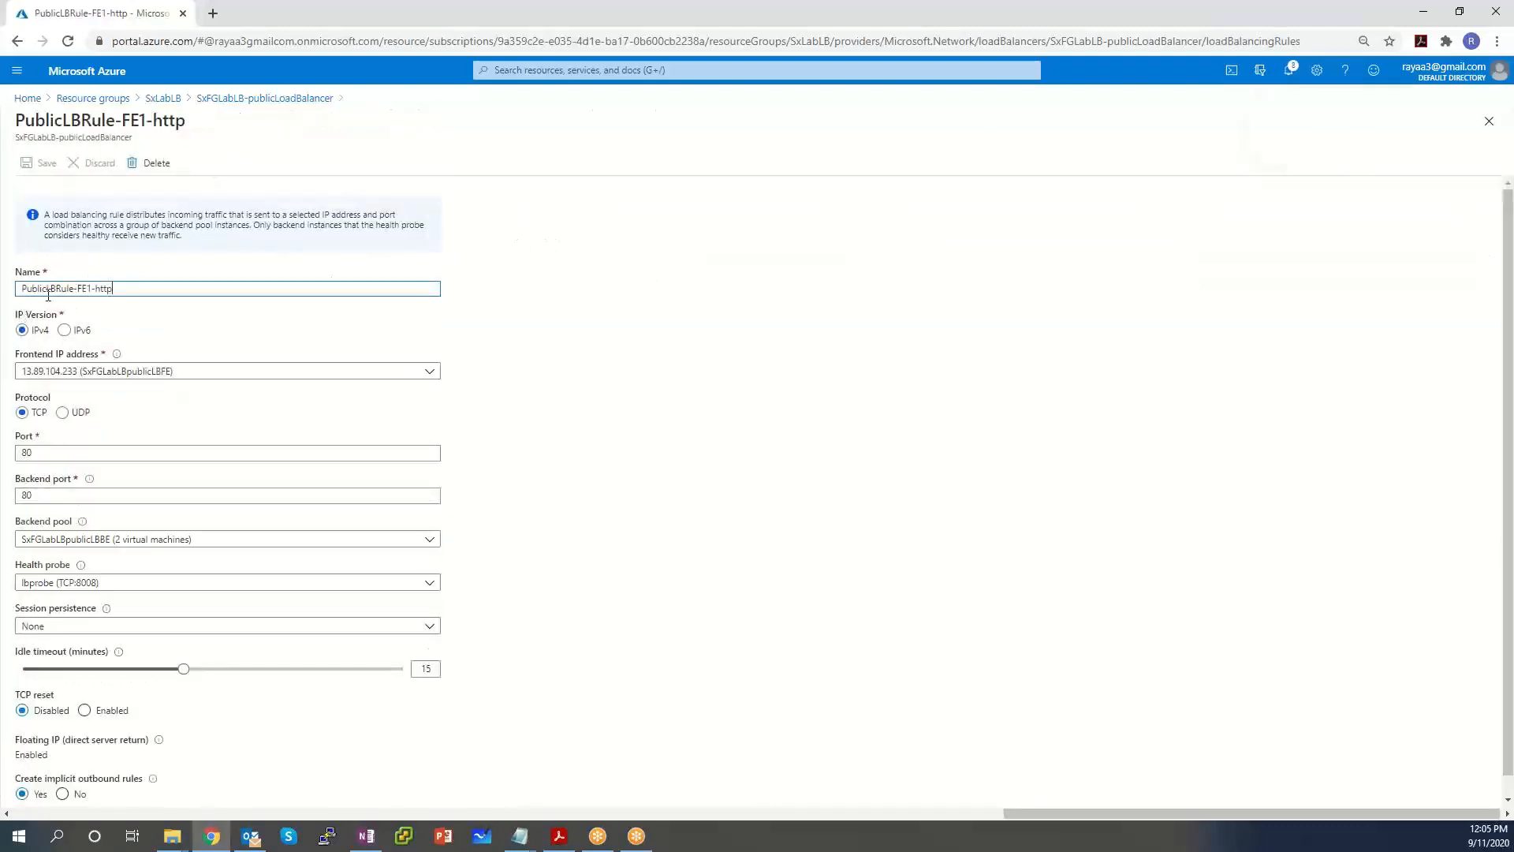
{"action": "scroll", "coordinate": [536, 450], "scroll_direction": "down", "scroll_amount": 1}
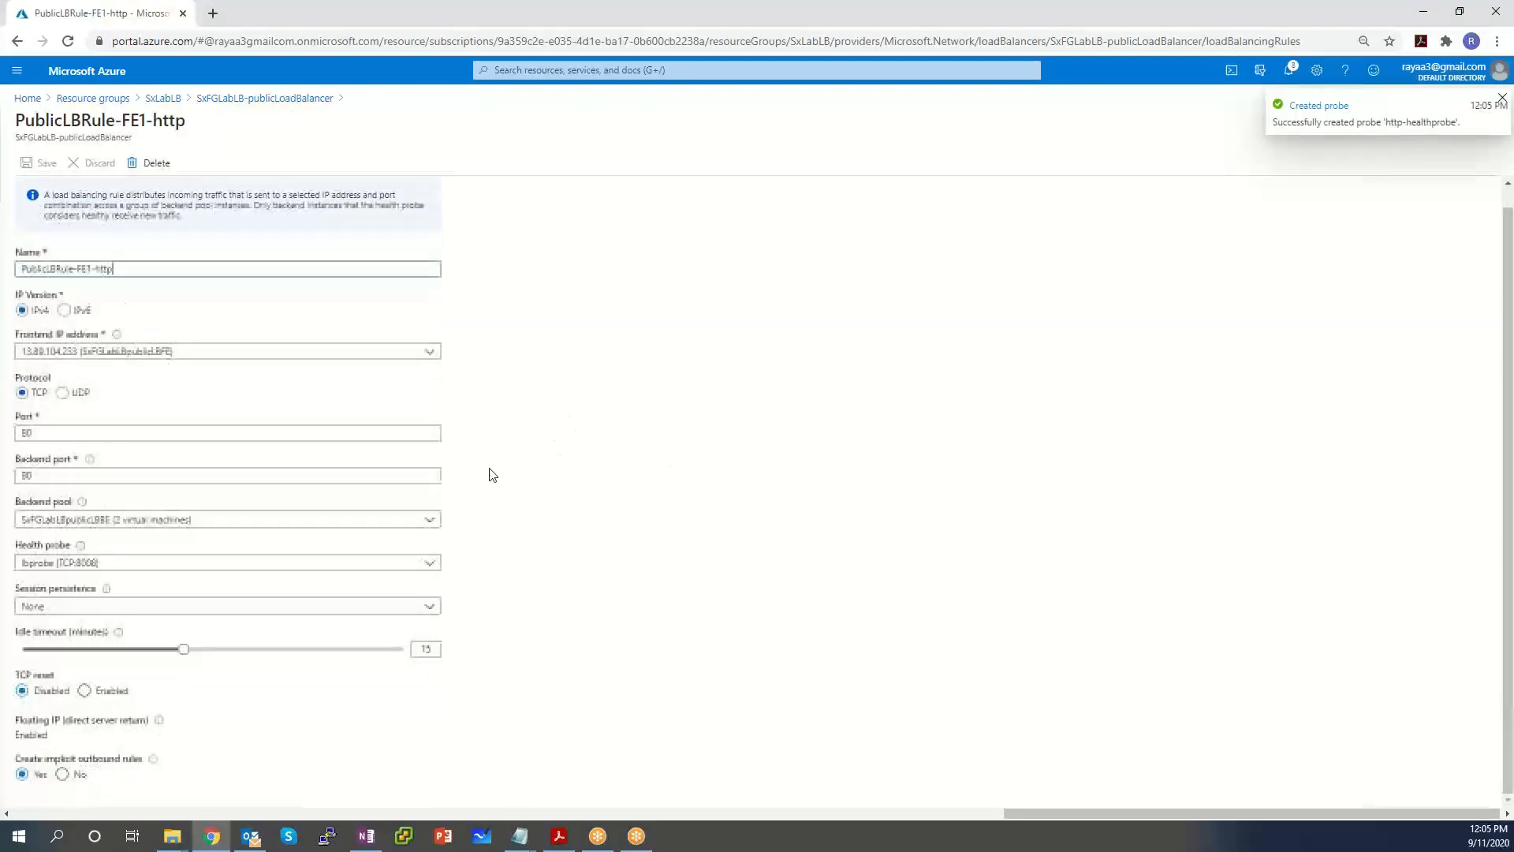
{"action": "left_click", "coordinate": [93, 563]}
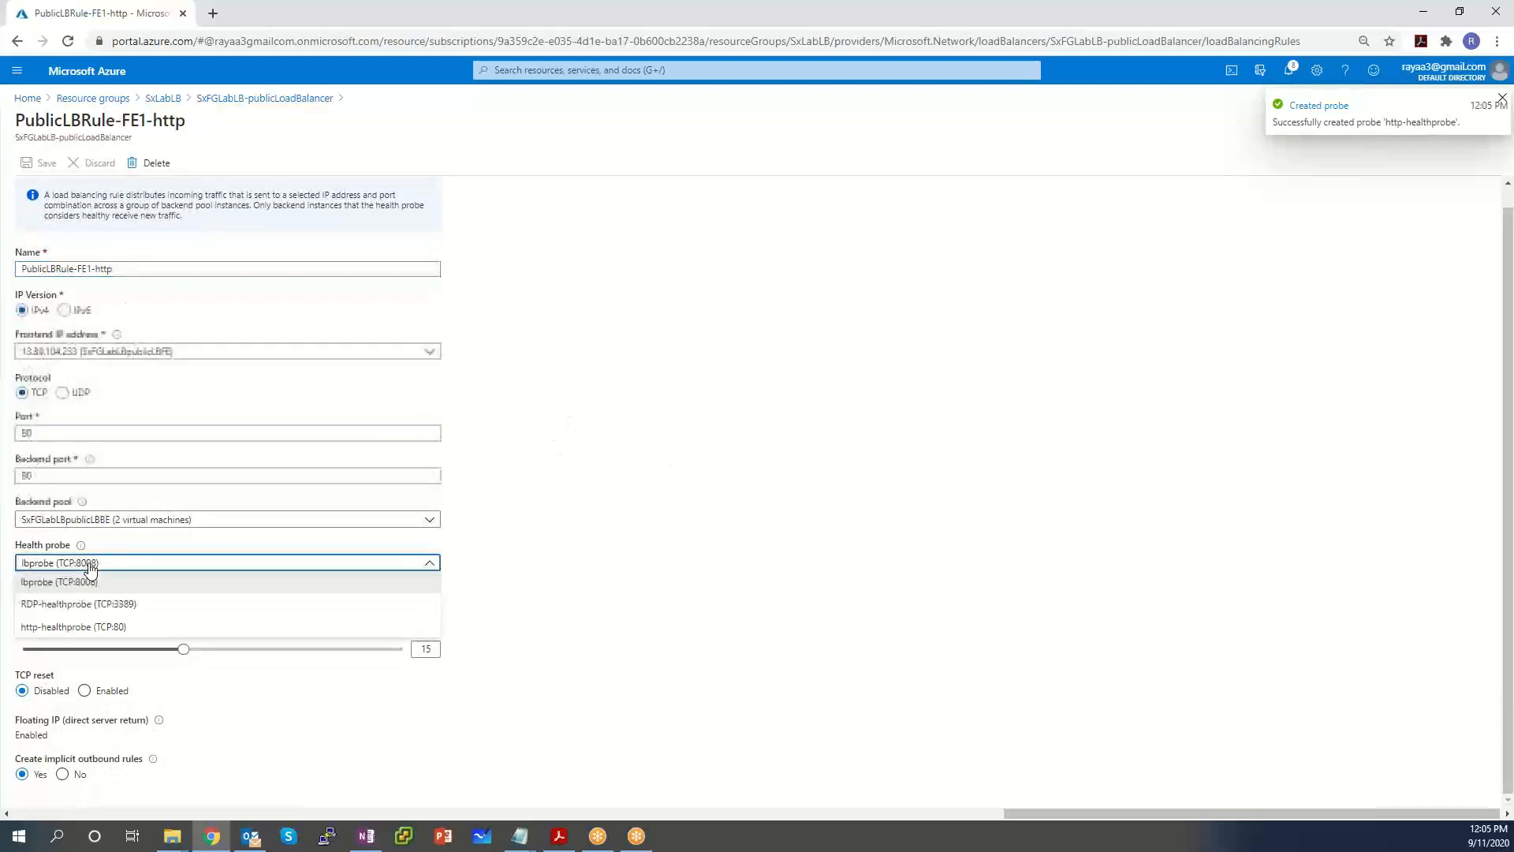
{"action": "left_click", "coordinate": [97, 627]}
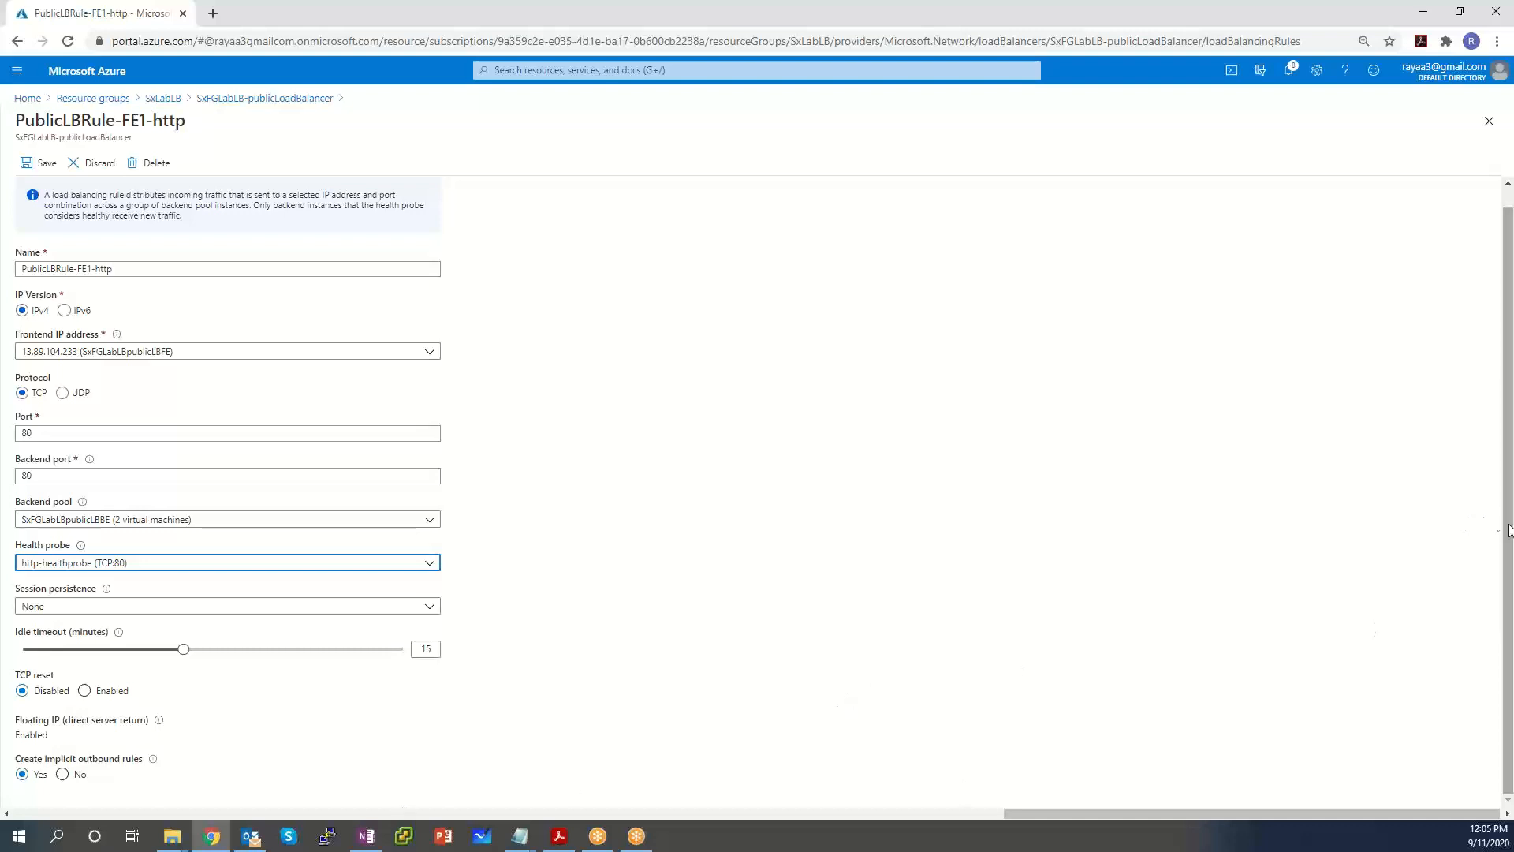
{"action": "scroll", "coordinate": [1506, 458], "scroll_direction": "up", "scroll_amount": 1}
{"action": "left_click", "coordinate": [45, 163]}
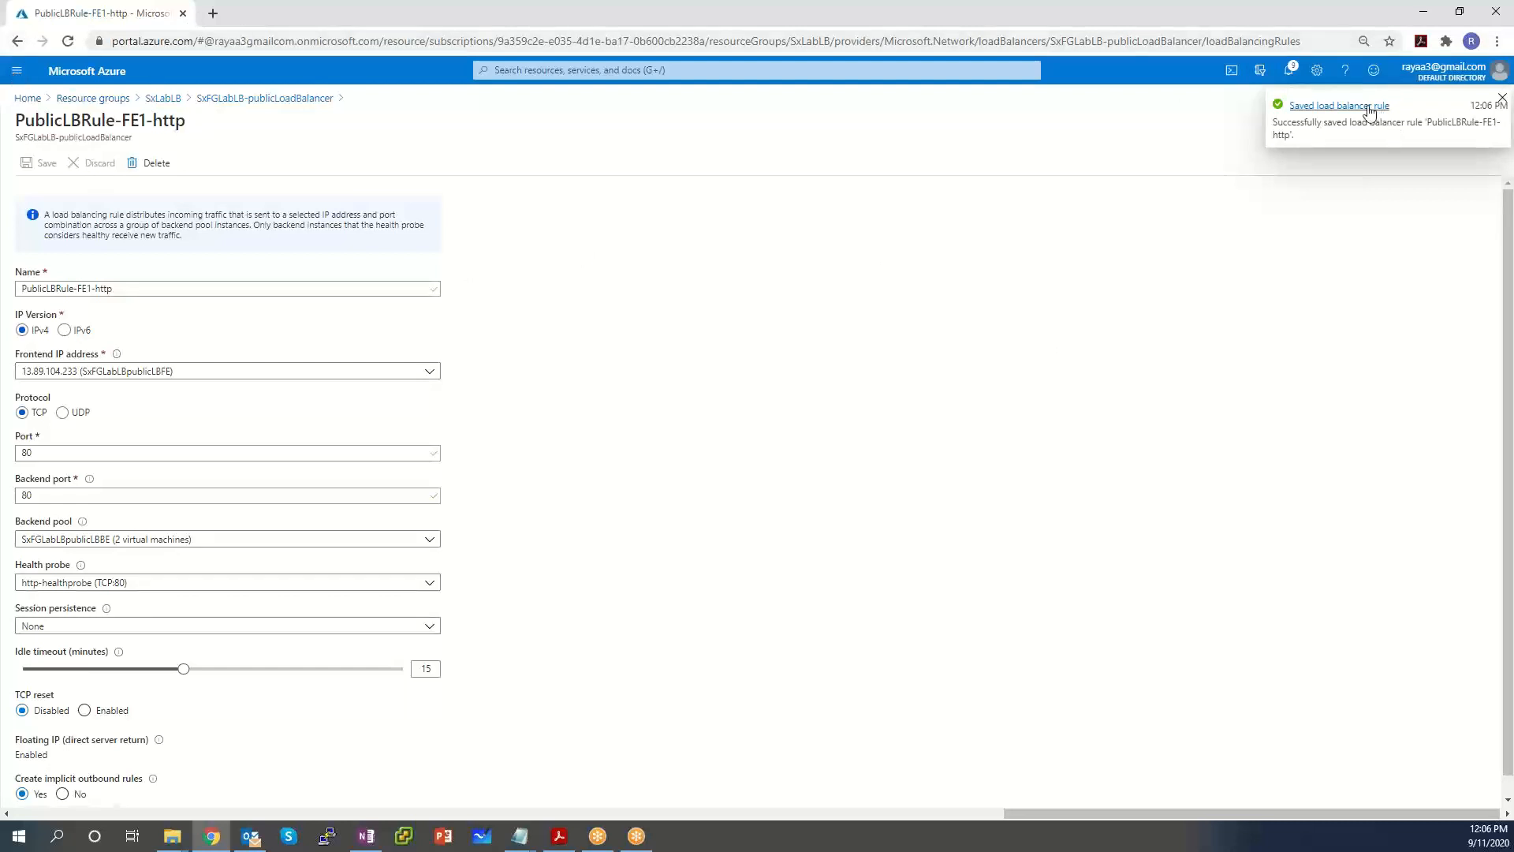
From Create a resource, search the Marketplace for 'Windows Server'.
{"action": "left_click", "coordinate": [16, 71]}
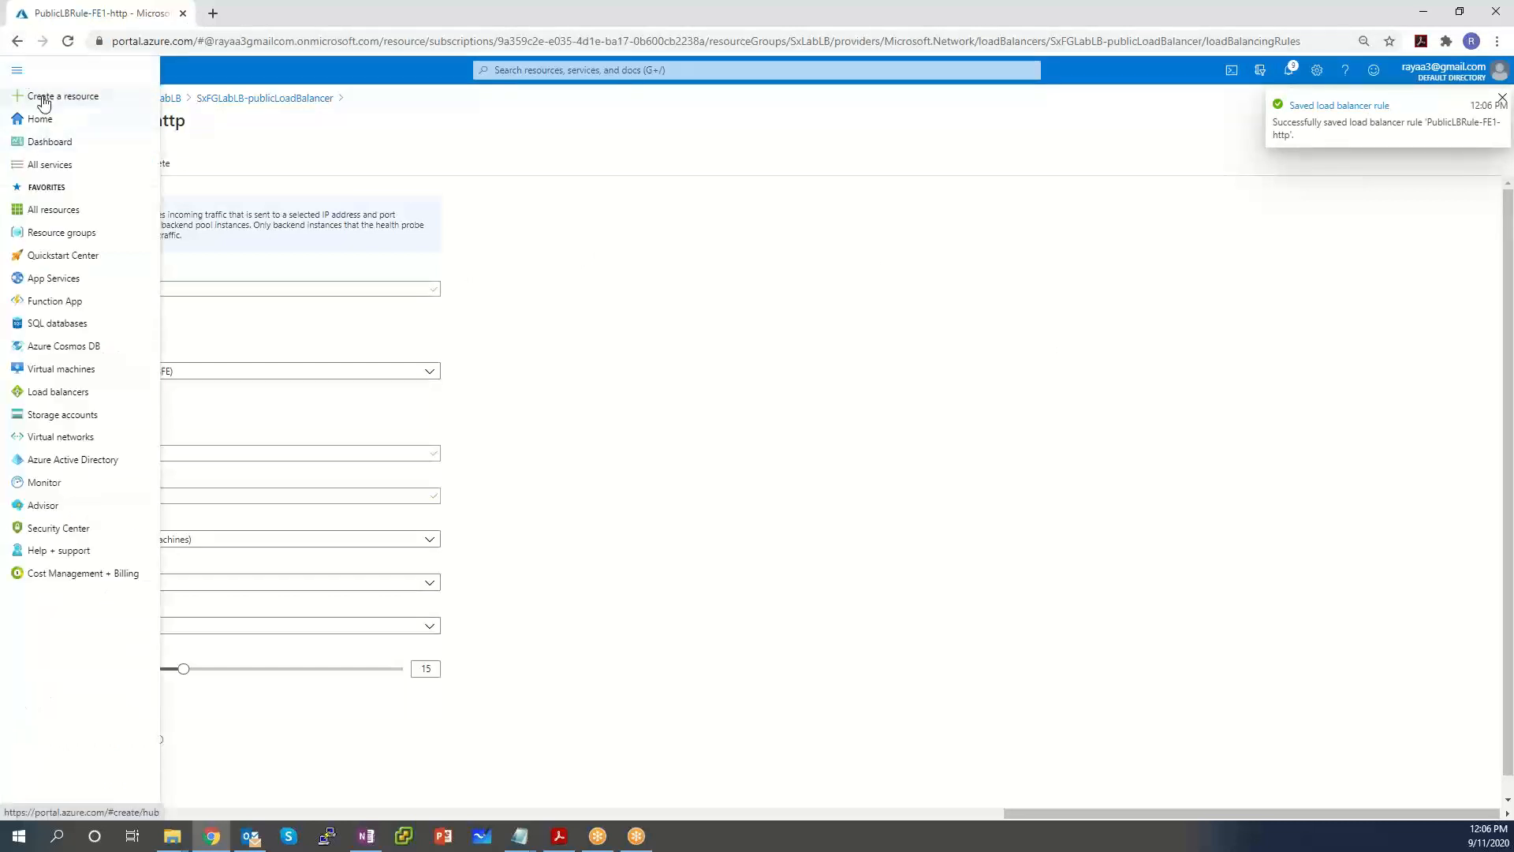
{"action": "left_click", "coordinate": [79, 97]}
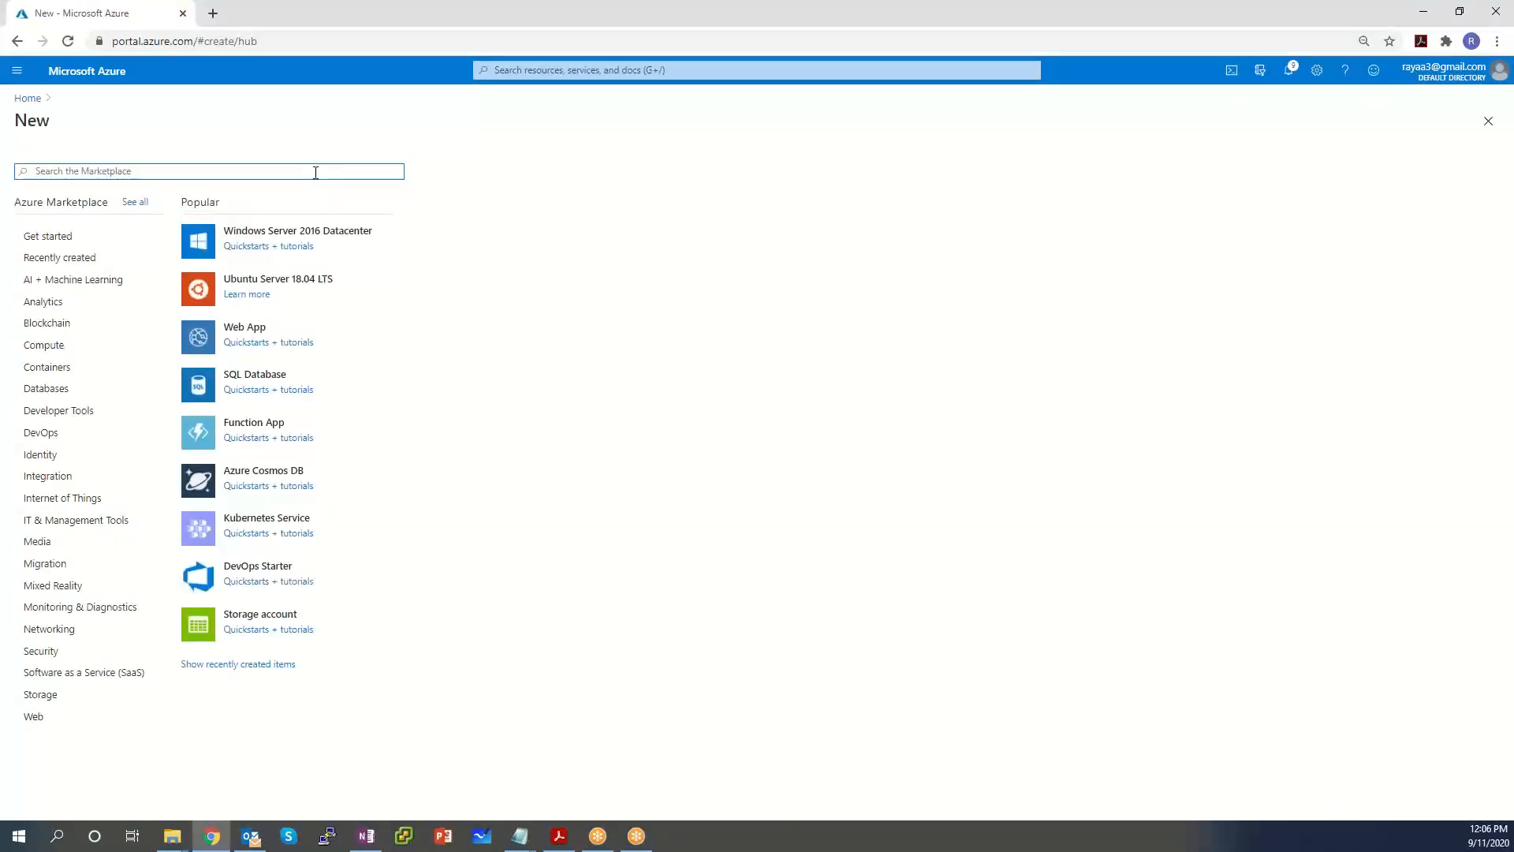
{"action": "type", "text": "Windows Server"}
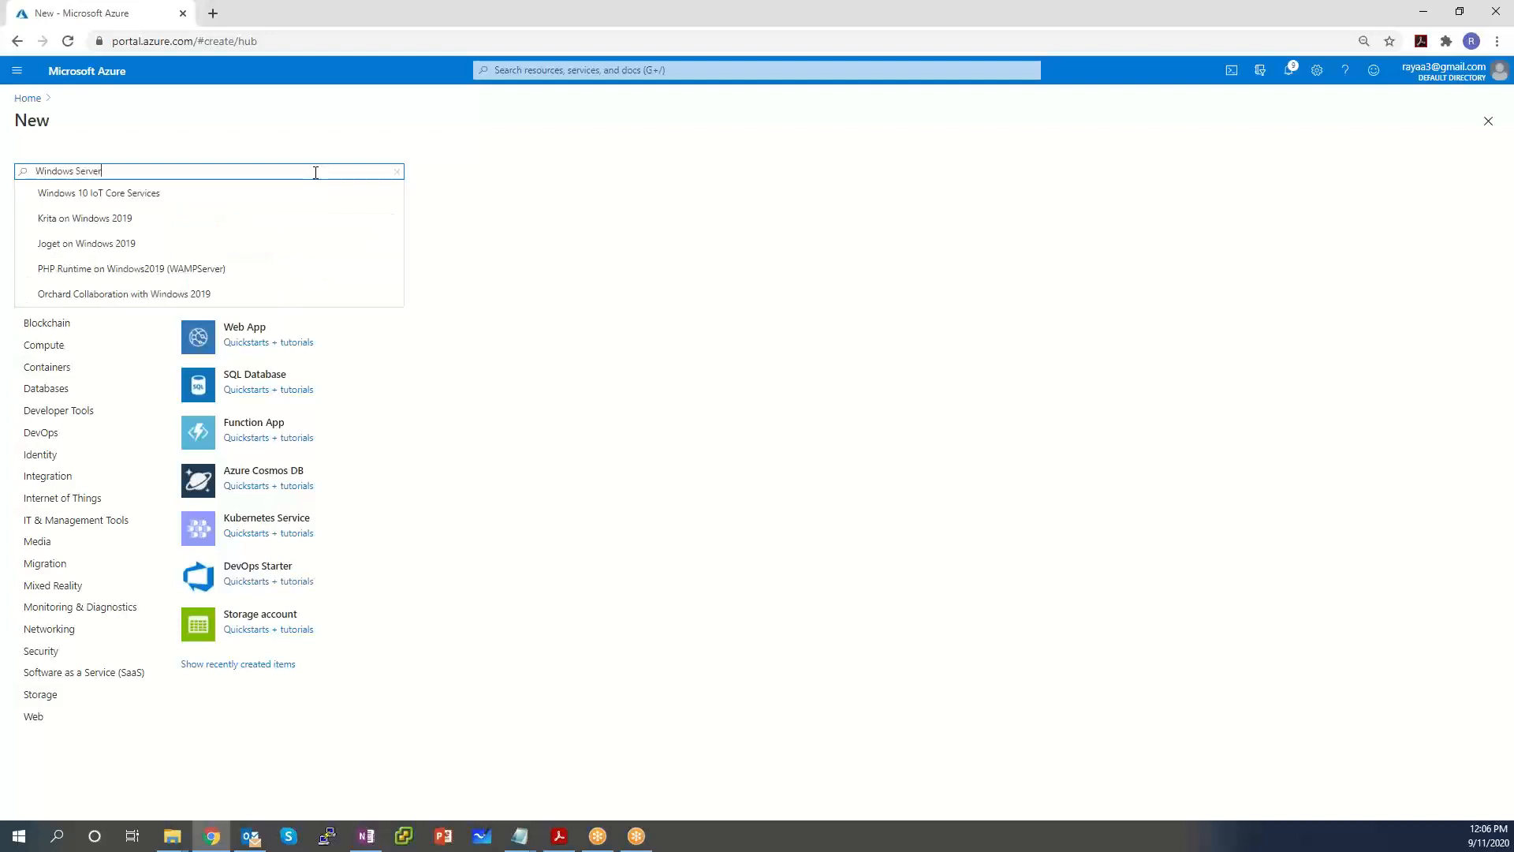
{"action": "key", "text": "Return"}
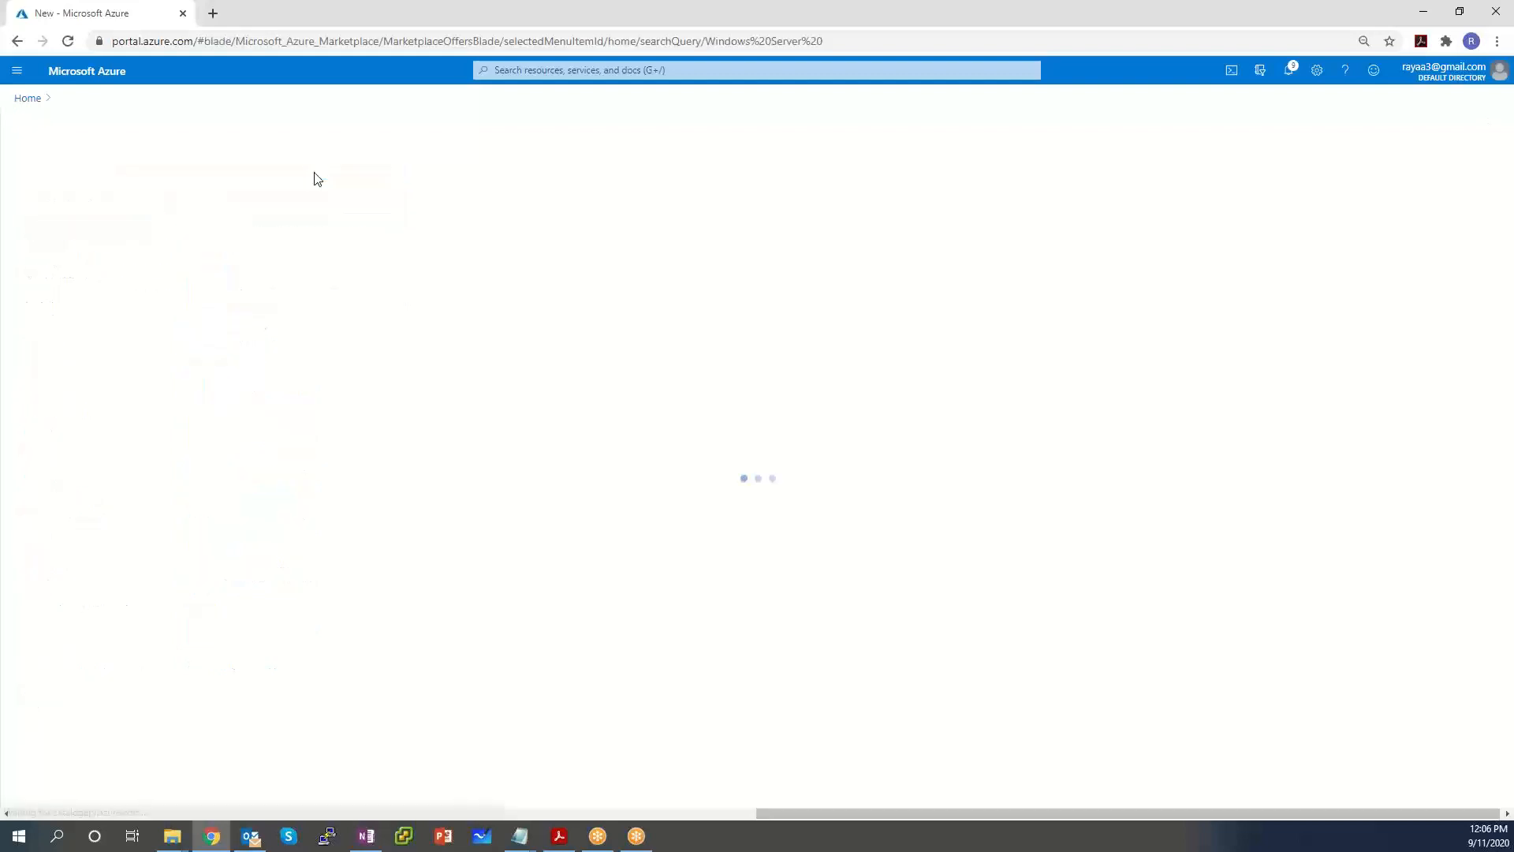
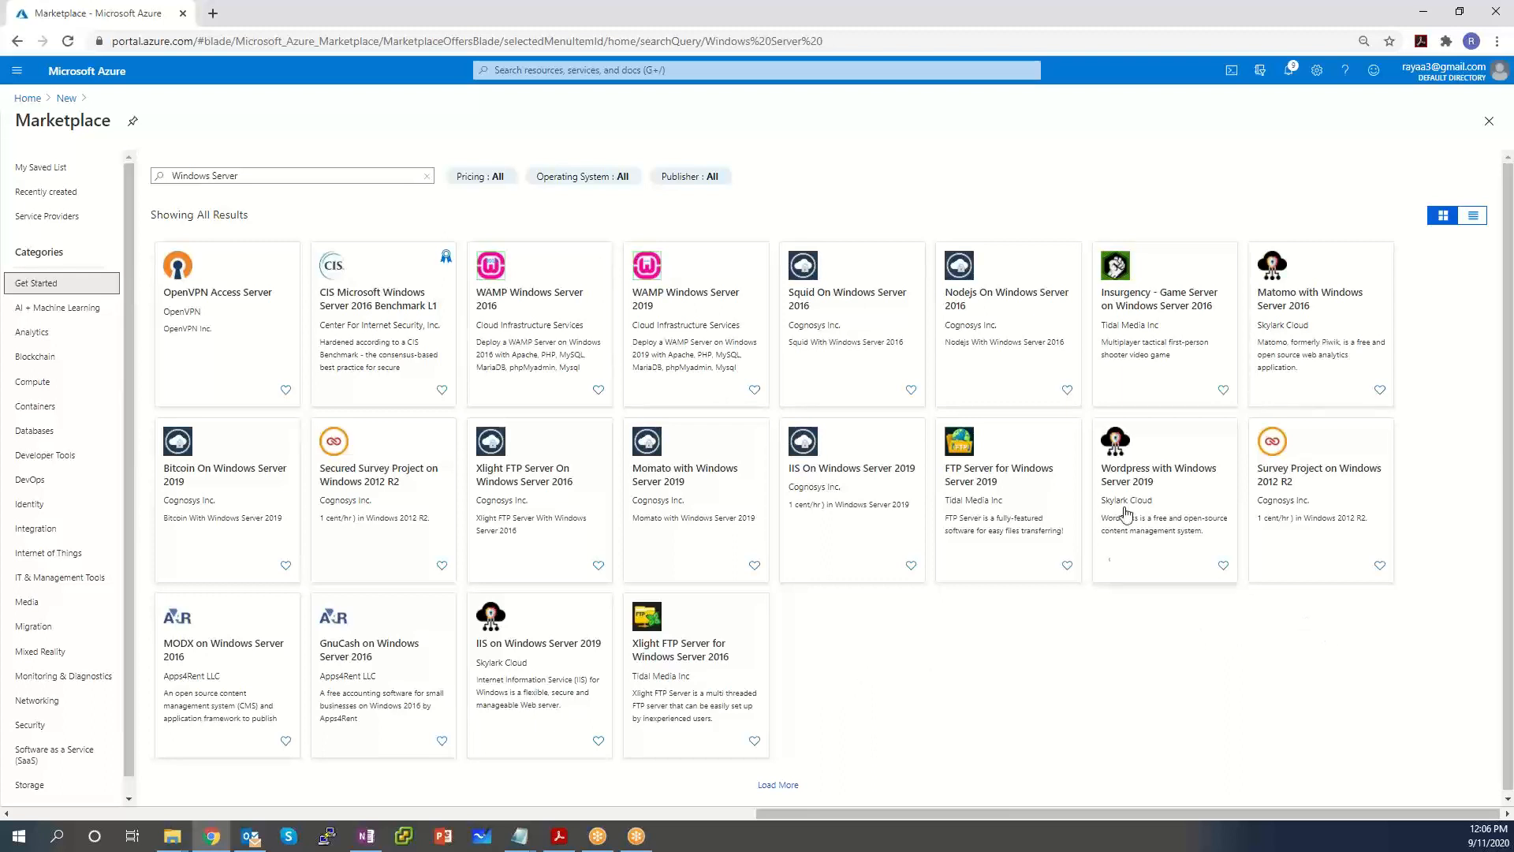
Filter the Marketplace results to publisher Microsoft and open the Windows Server offer.
{"action": "left_click", "coordinate": [705, 179]}
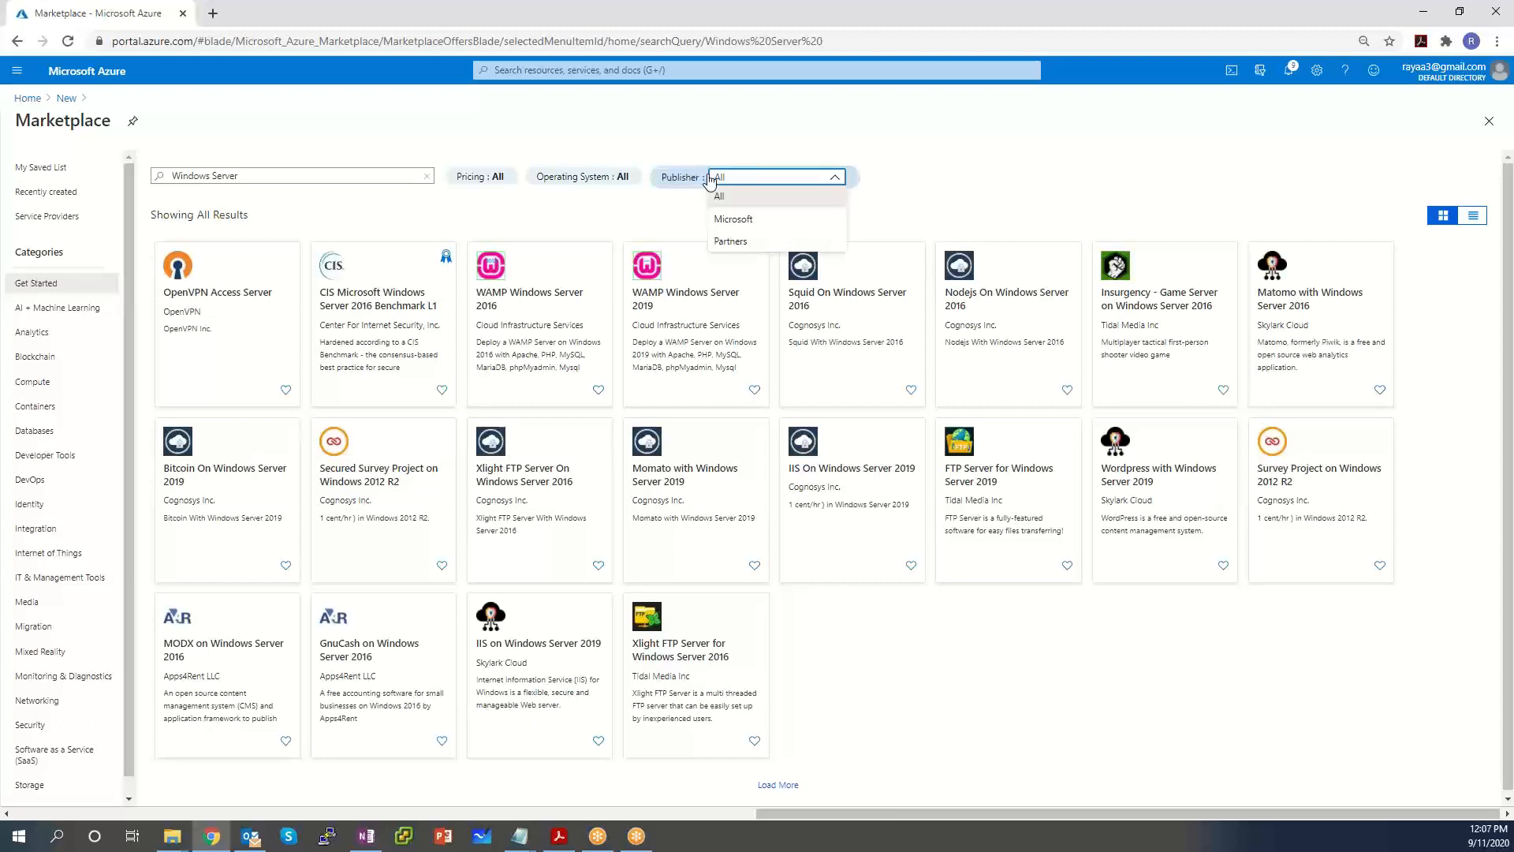
{"action": "left_click", "coordinate": [734, 224]}
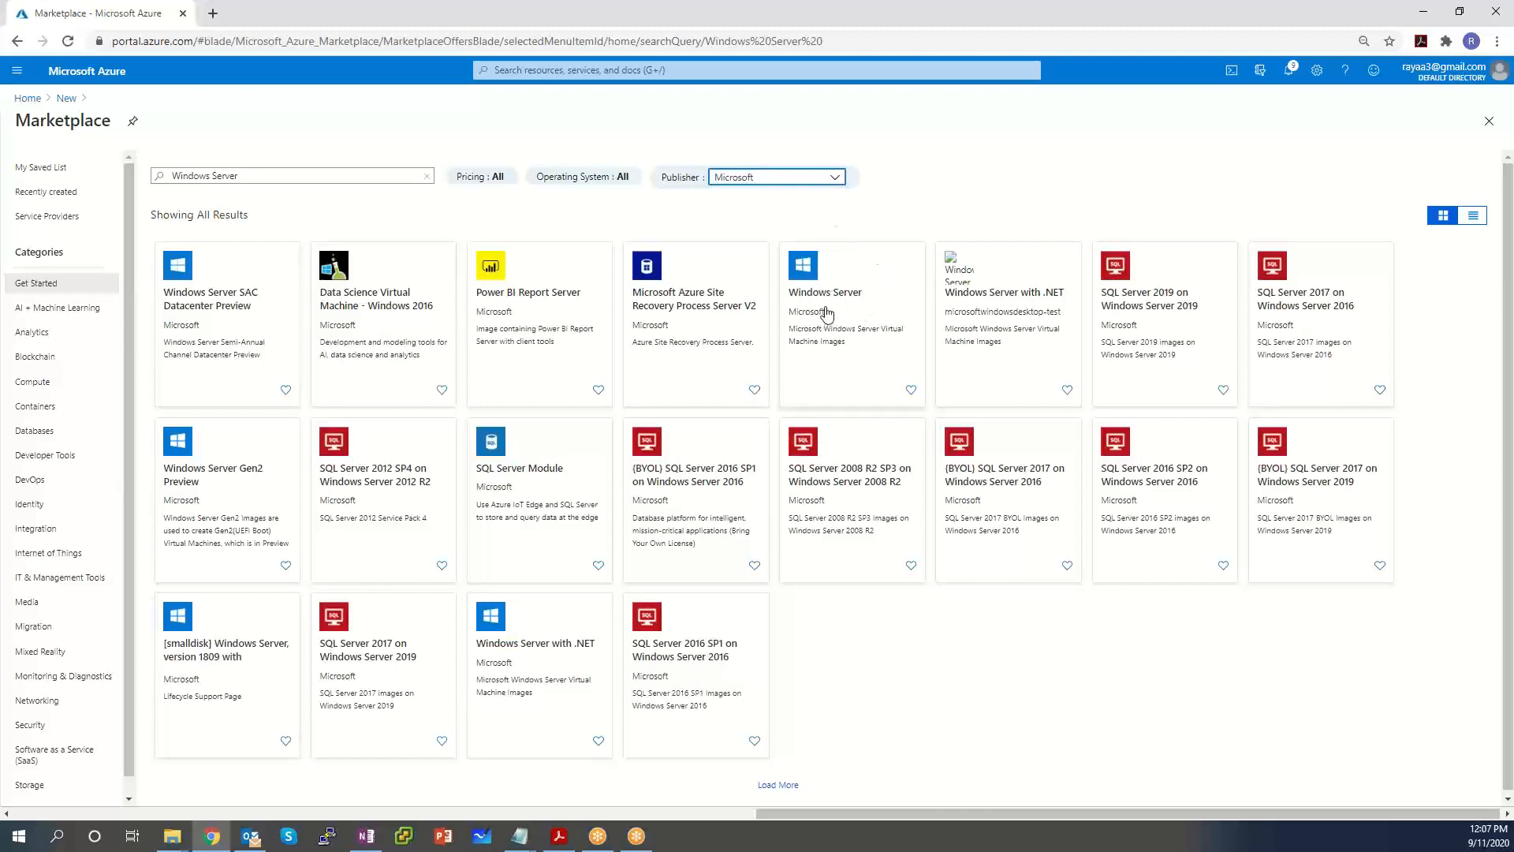
{"action": "left_click", "coordinate": [826, 311]}
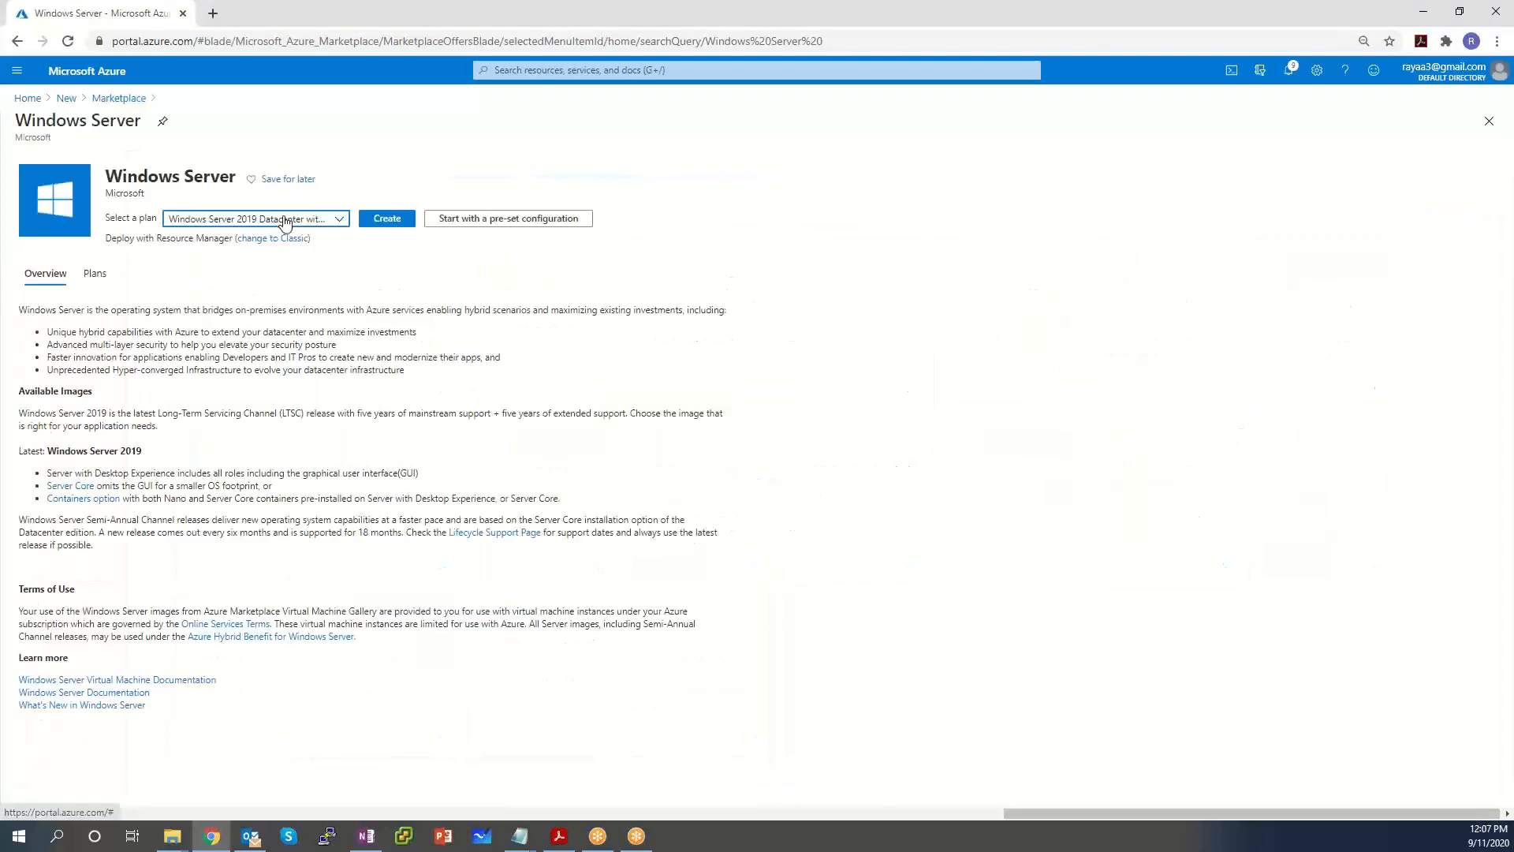
Select the [smalldisk] Windows Server 2019 Datacenter plan and start creating the VM.
{"action": "left_click", "coordinate": [284, 220]}
{"action": "scroll", "coordinate": [352, 370], "scroll_direction": "down", "scroll_amount": 1}
{"action": "scroll", "coordinate": [353, 370], "scroll_direction": "down", "scroll_amount": 1}
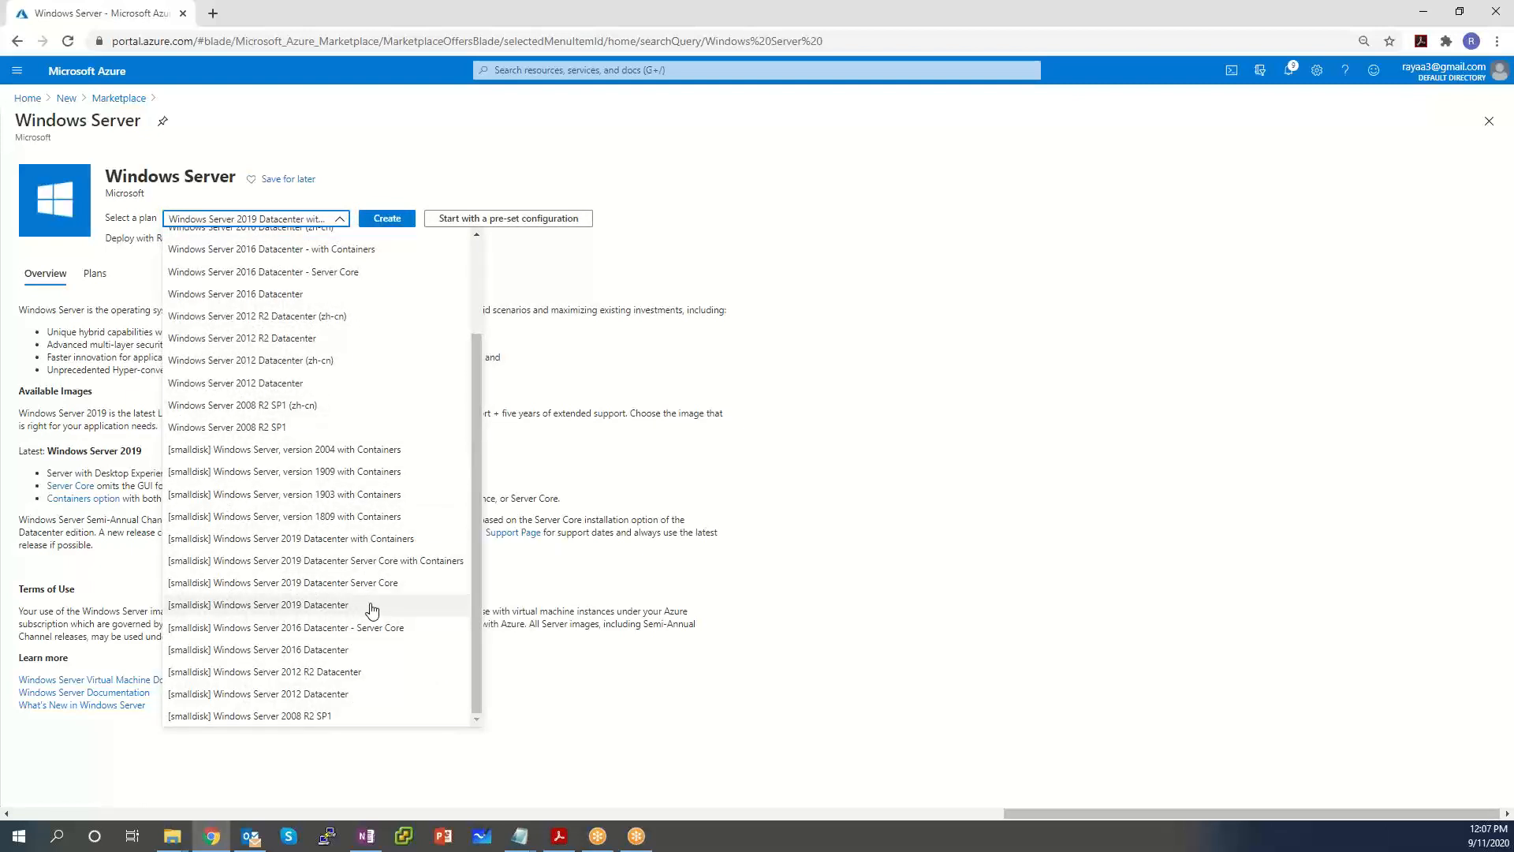
{"action": "left_click", "coordinate": [372, 605]}
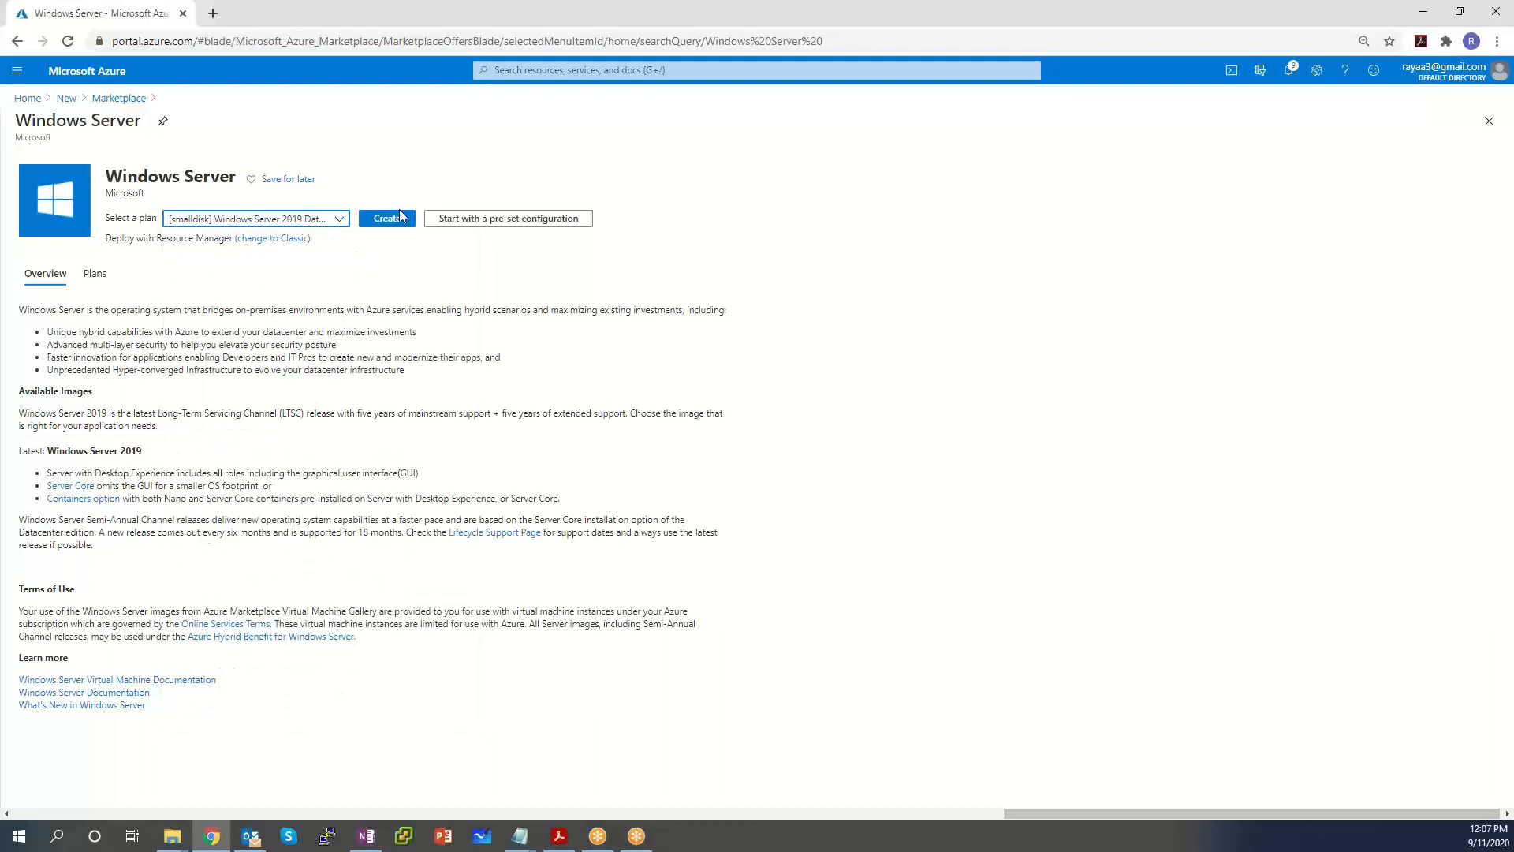
{"action": "left_click", "coordinate": [386, 224]}
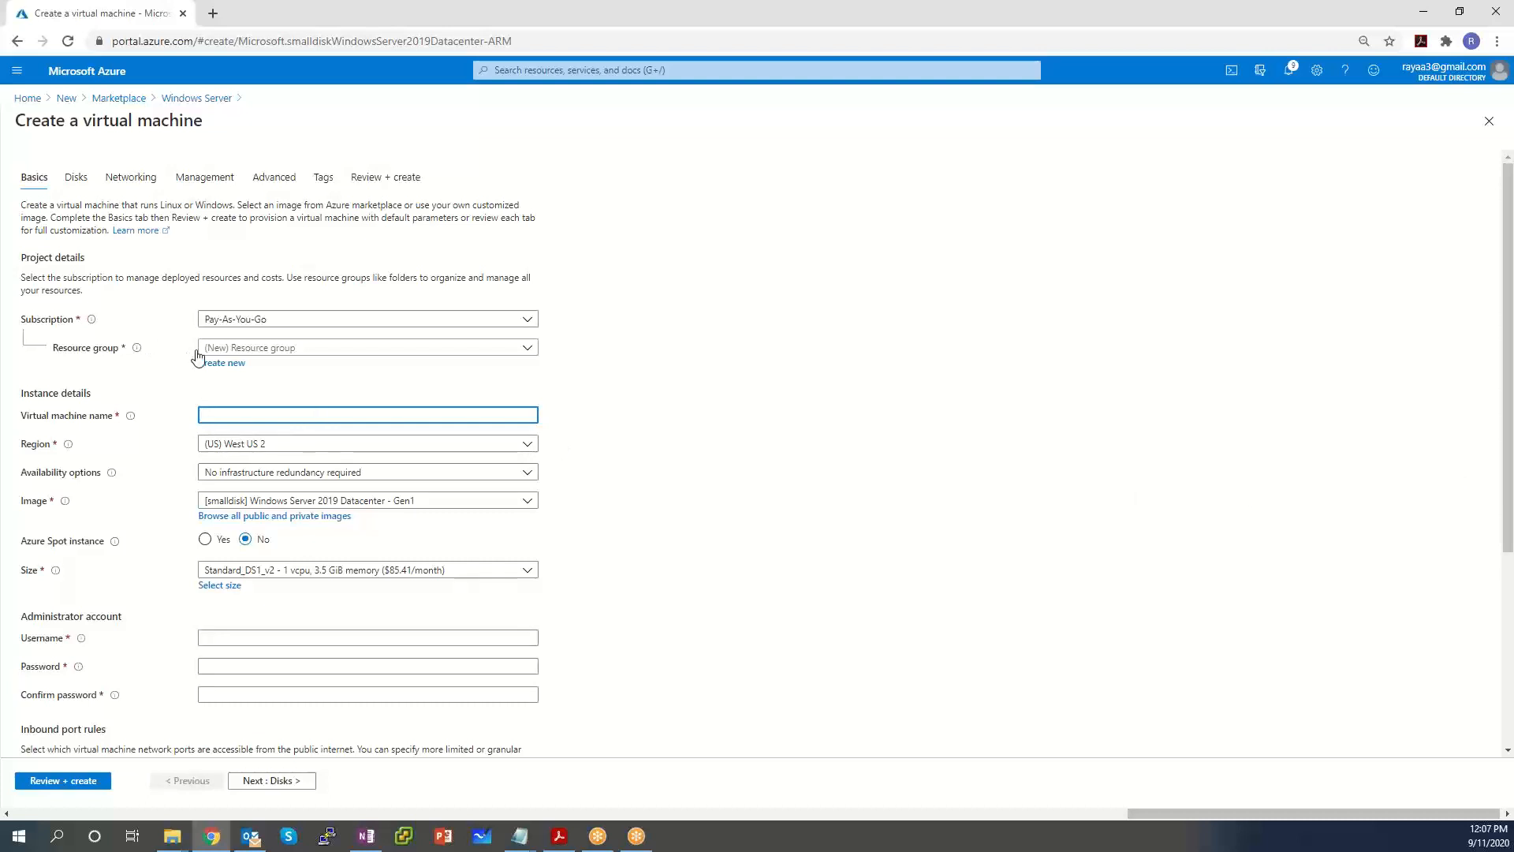
Place the VM in resource group SxLabLB, name it SxWindowsSrvr, and keep size Standard_DS1_v2.
{"action": "left_click", "coordinate": [253, 351]}
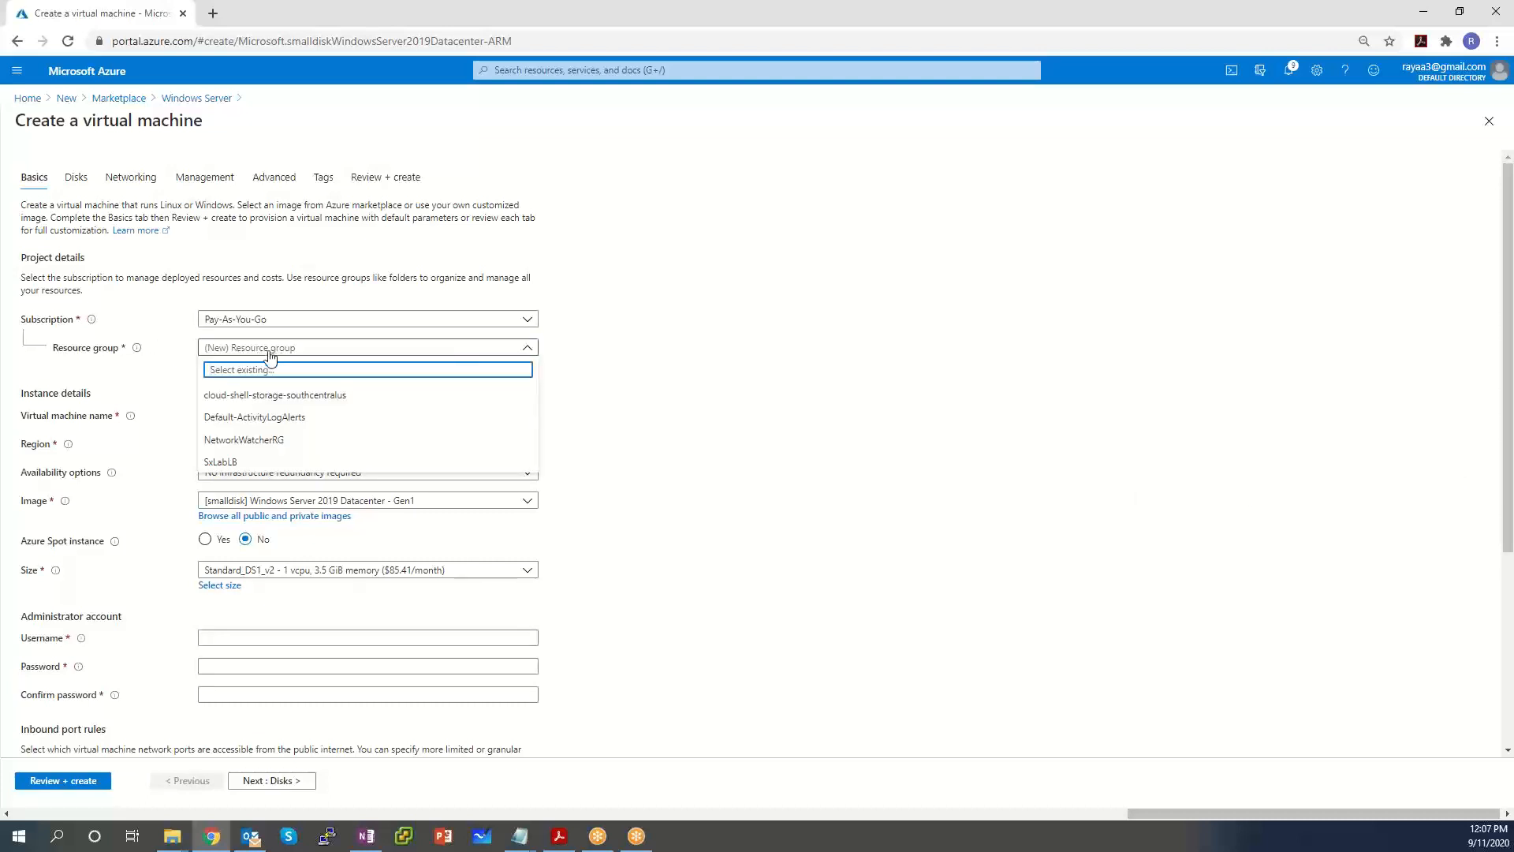
{"action": "left_click", "coordinate": [225, 461]}
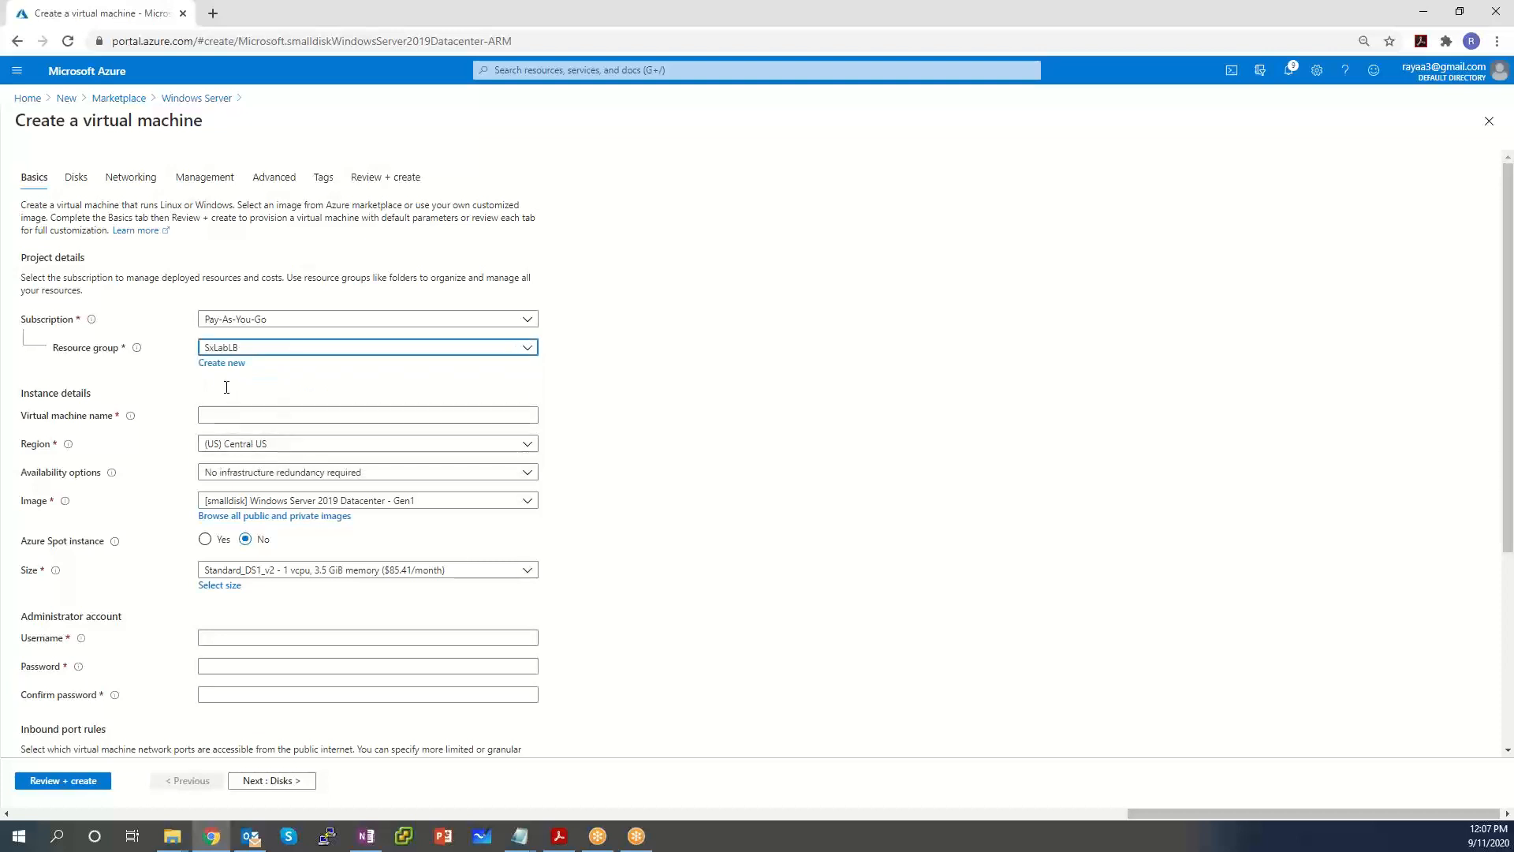
{"action": "left_click", "coordinate": [226, 415]}
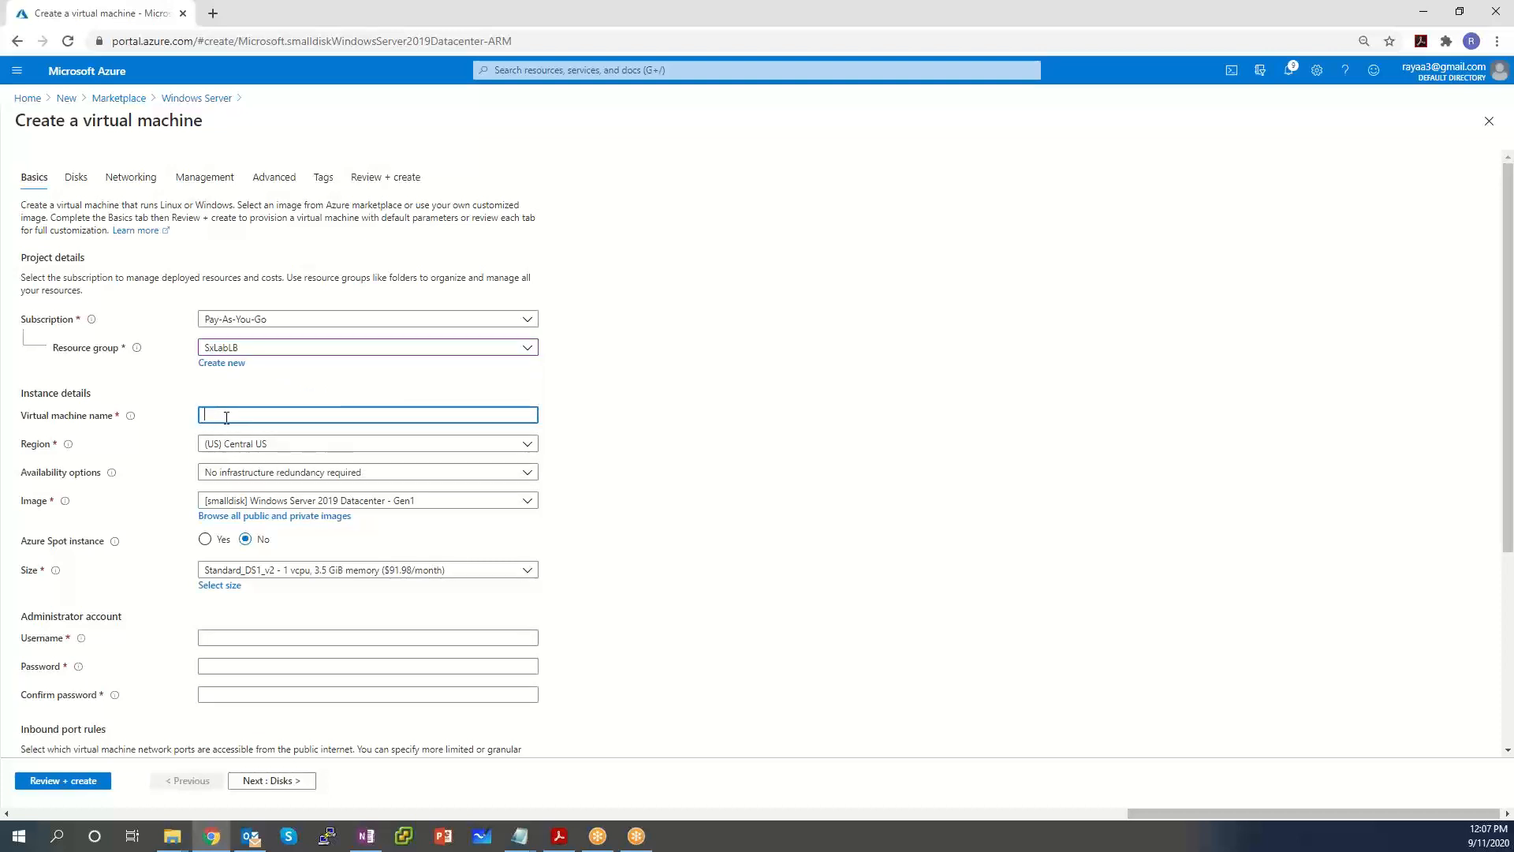
{"action": "type", "text": "SxWindowsServr"}
{"action": "left_click", "coordinate": [591, 436]}
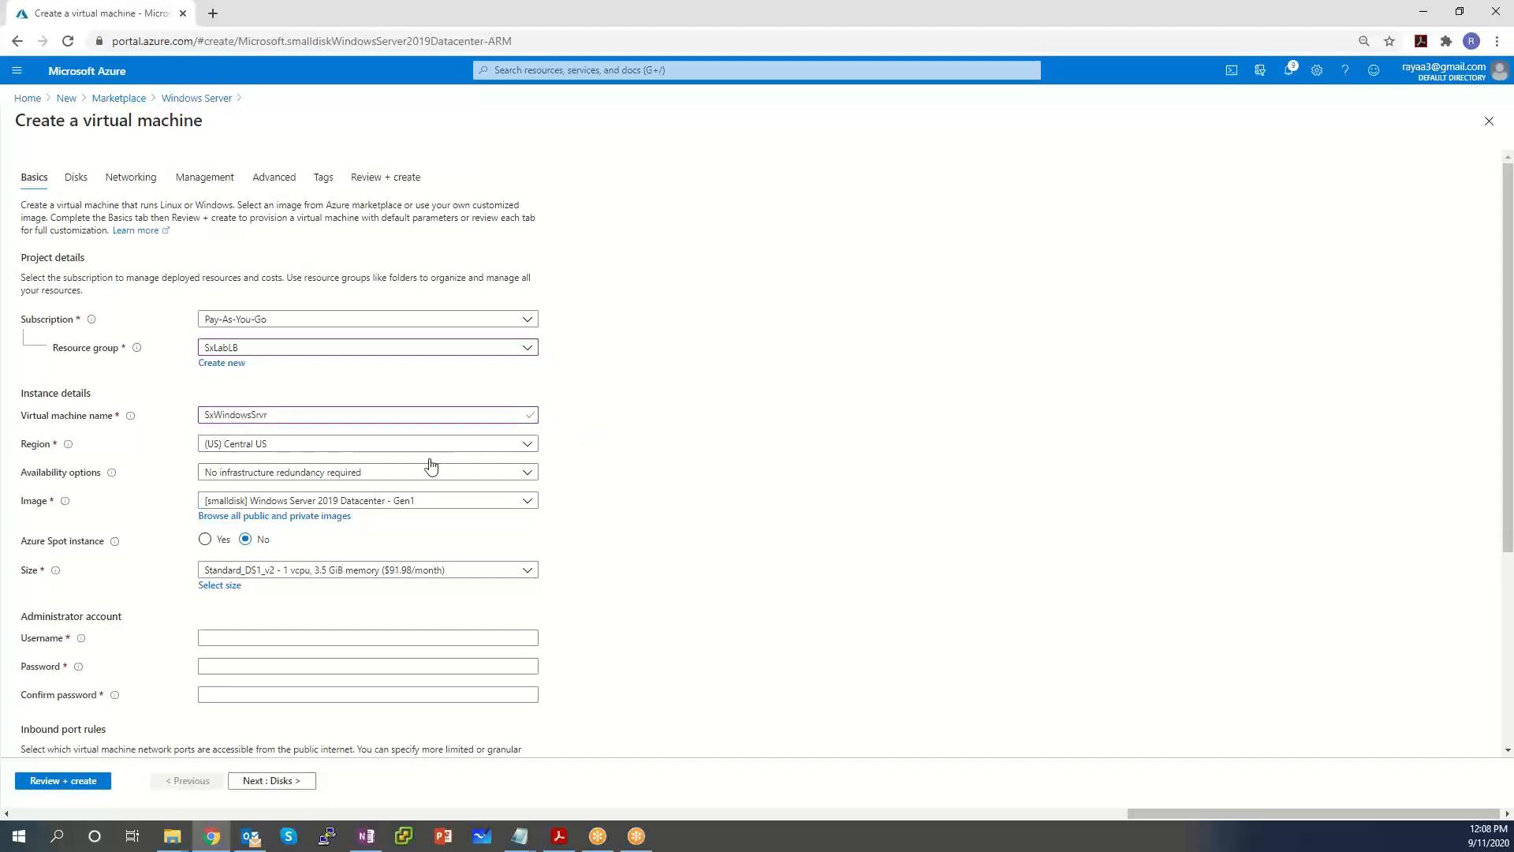
{"action": "scroll", "coordinate": [631, 489], "scroll_direction": "down", "scroll_amount": 2}
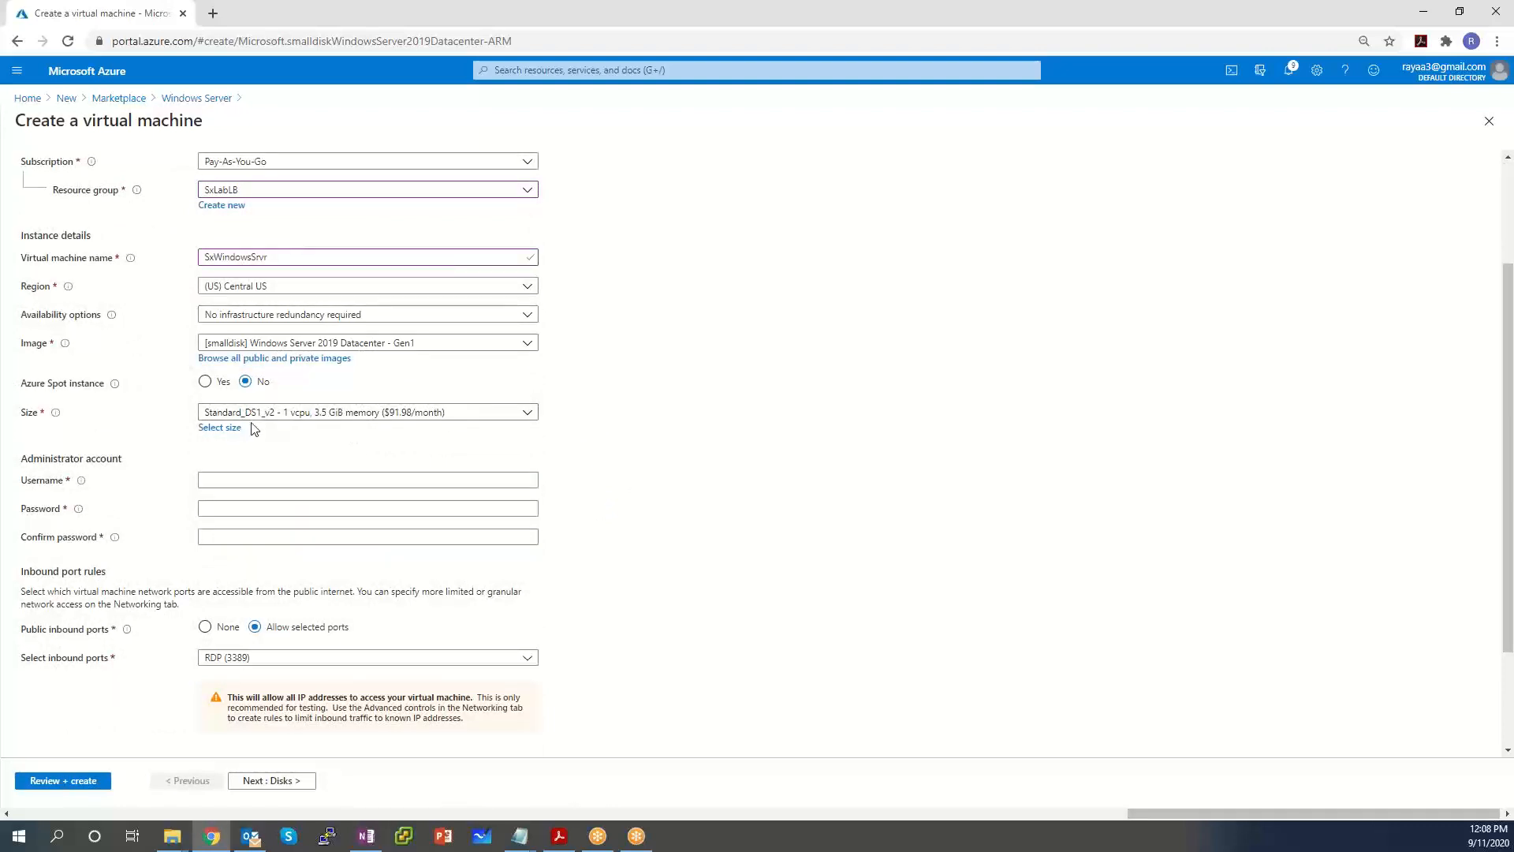
{"action": "left_click", "coordinate": [408, 415]}
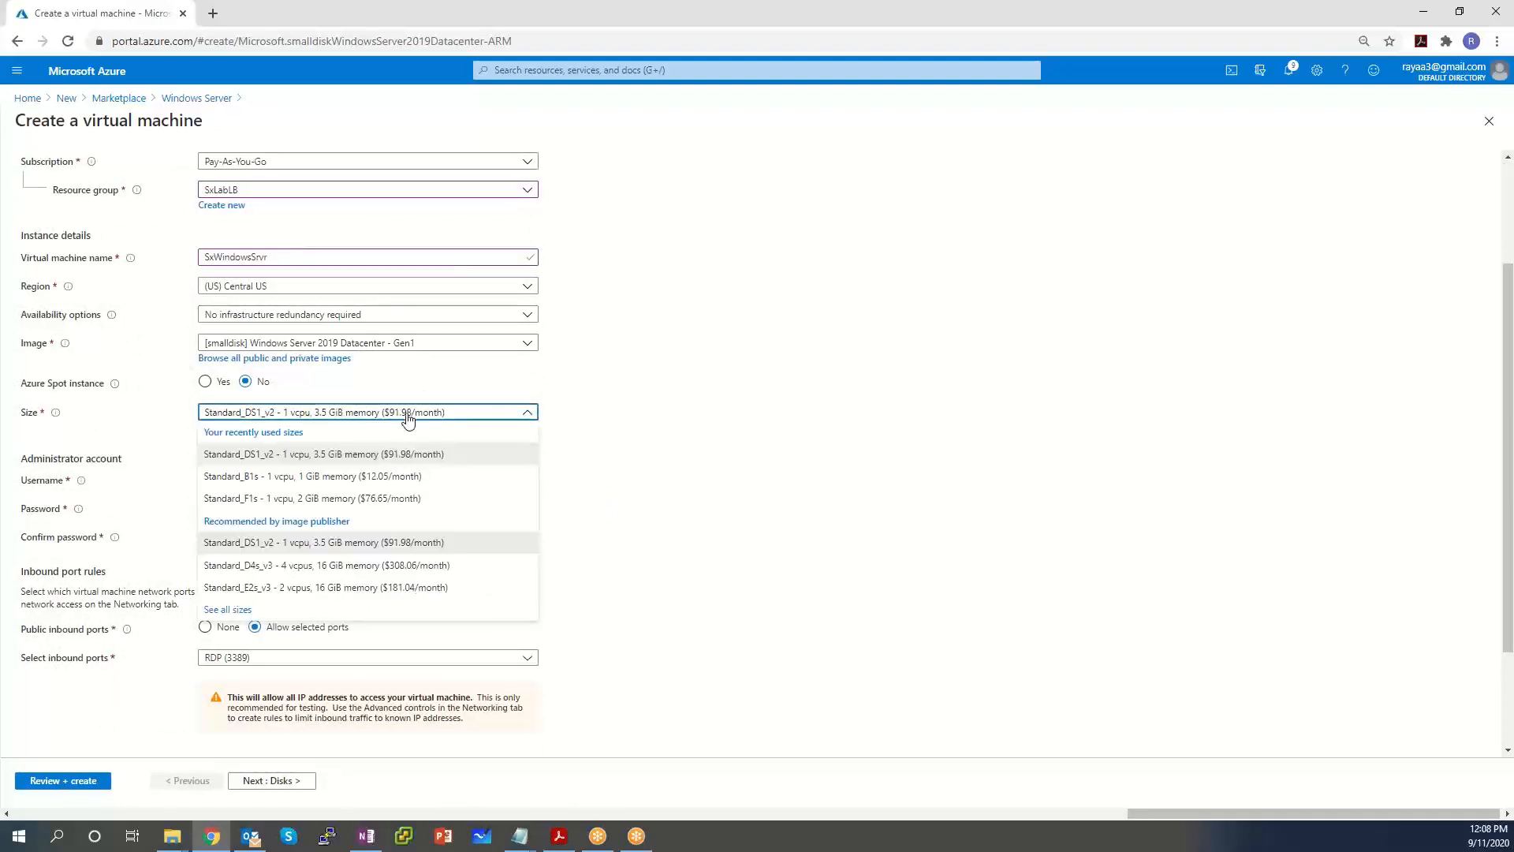
{"action": "left_click", "coordinate": [631, 381]}
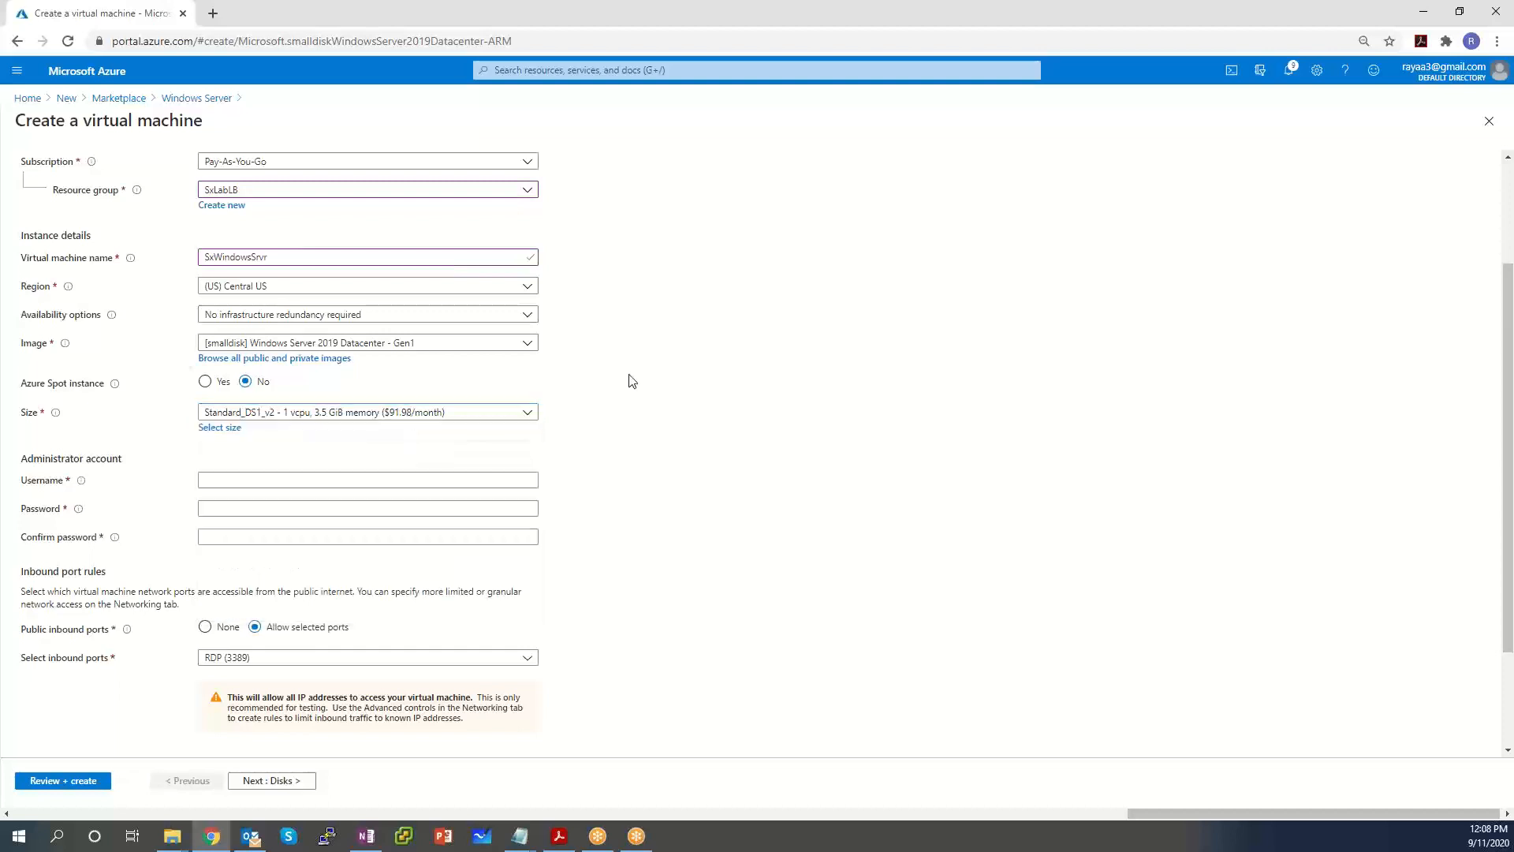
Enter the administrator username, then the password and its confirmation.
{"action": "left_click", "coordinate": [314, 476]}
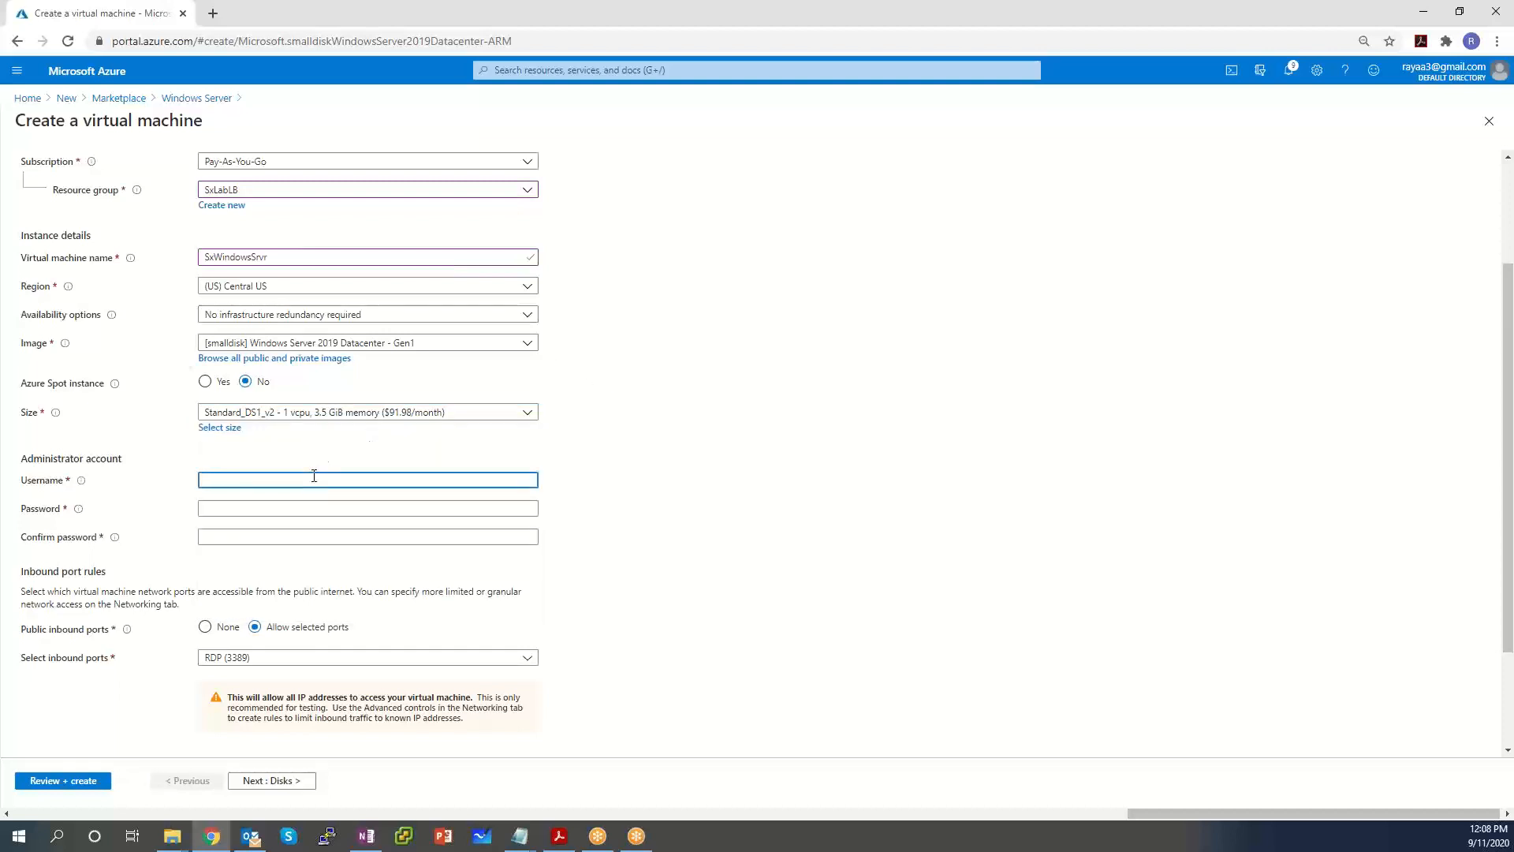
{"action": "type", "text": "fortiadmin"}
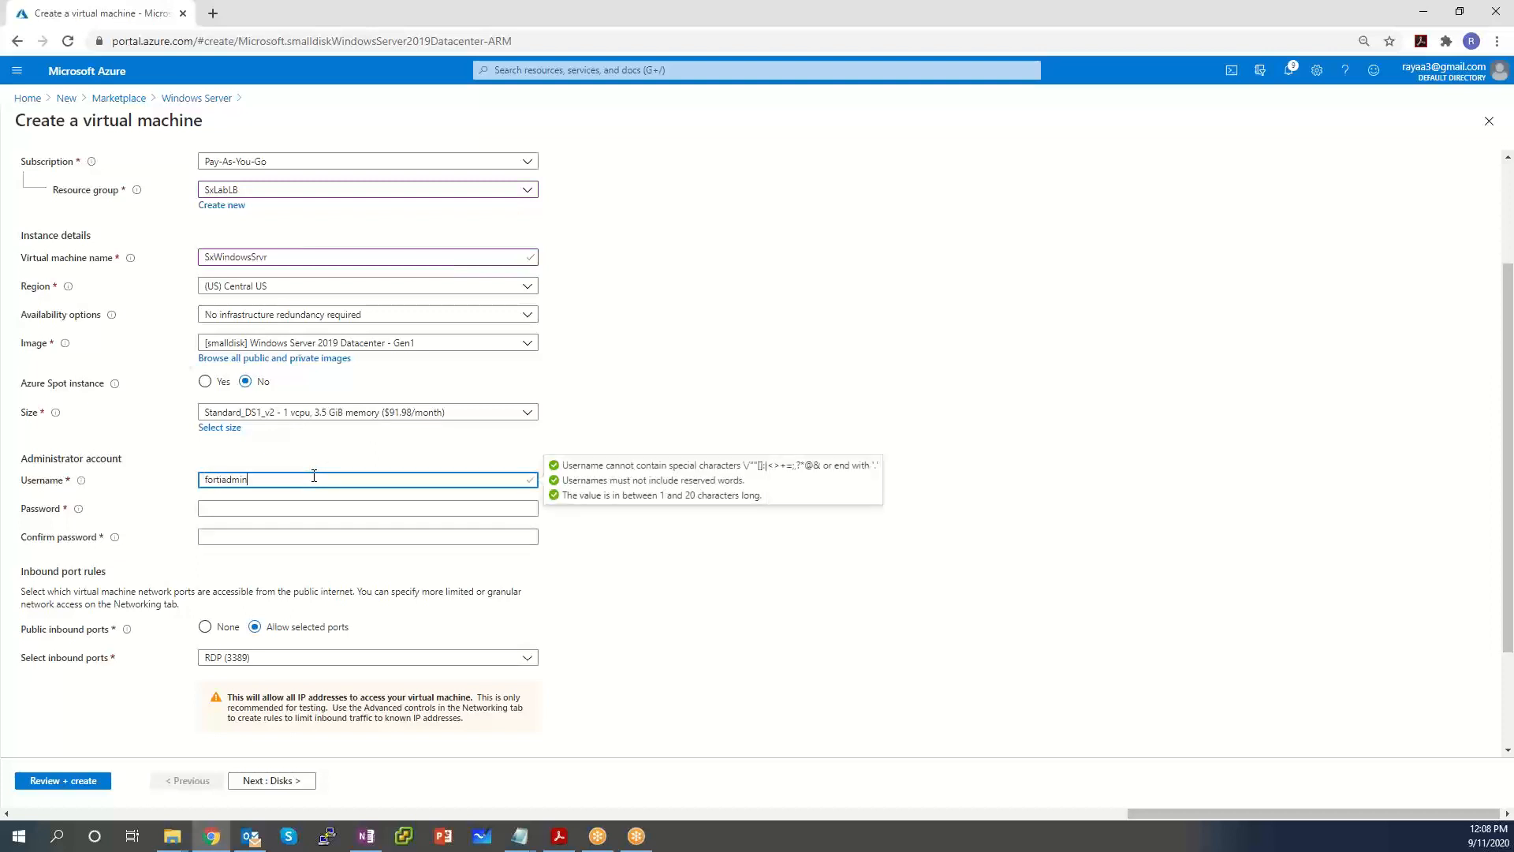
{"action": "left_click", "coordinate": [292, 507]}
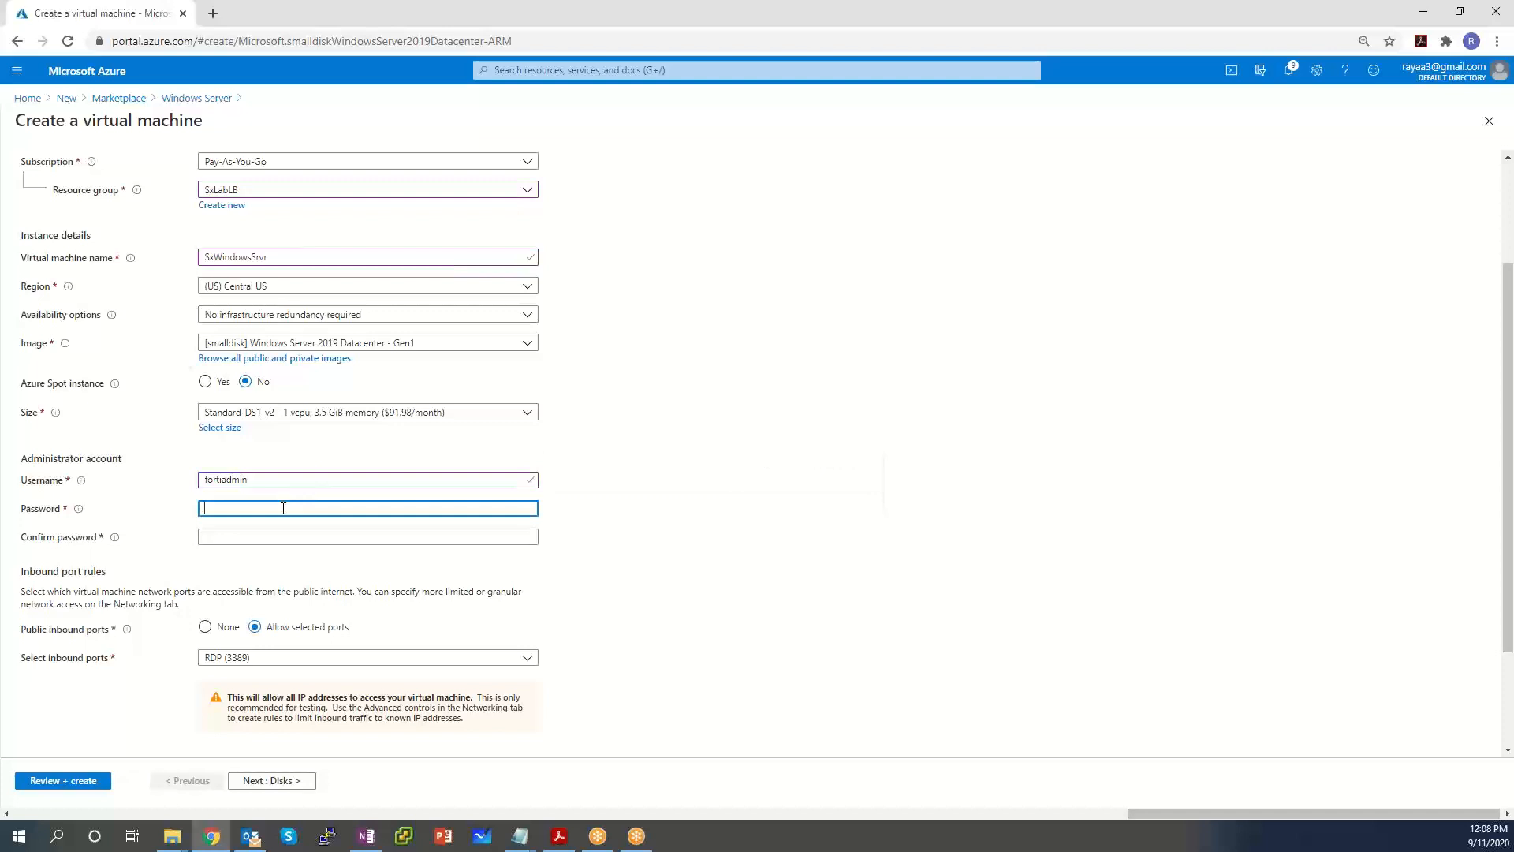
{"action": "type", "text": "P"}
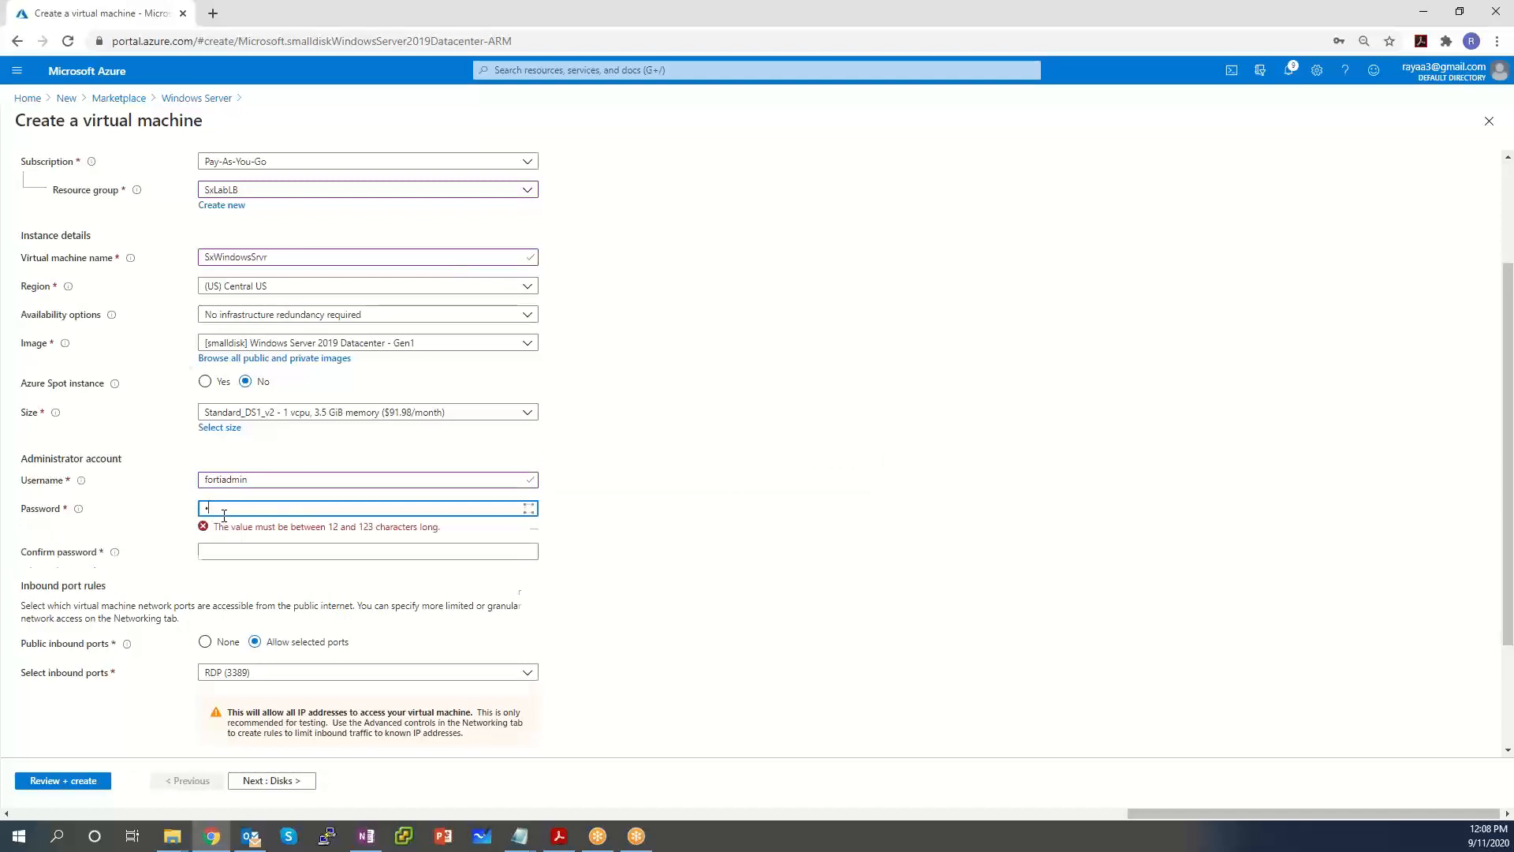
{"action": "type", "text": "Pass"}
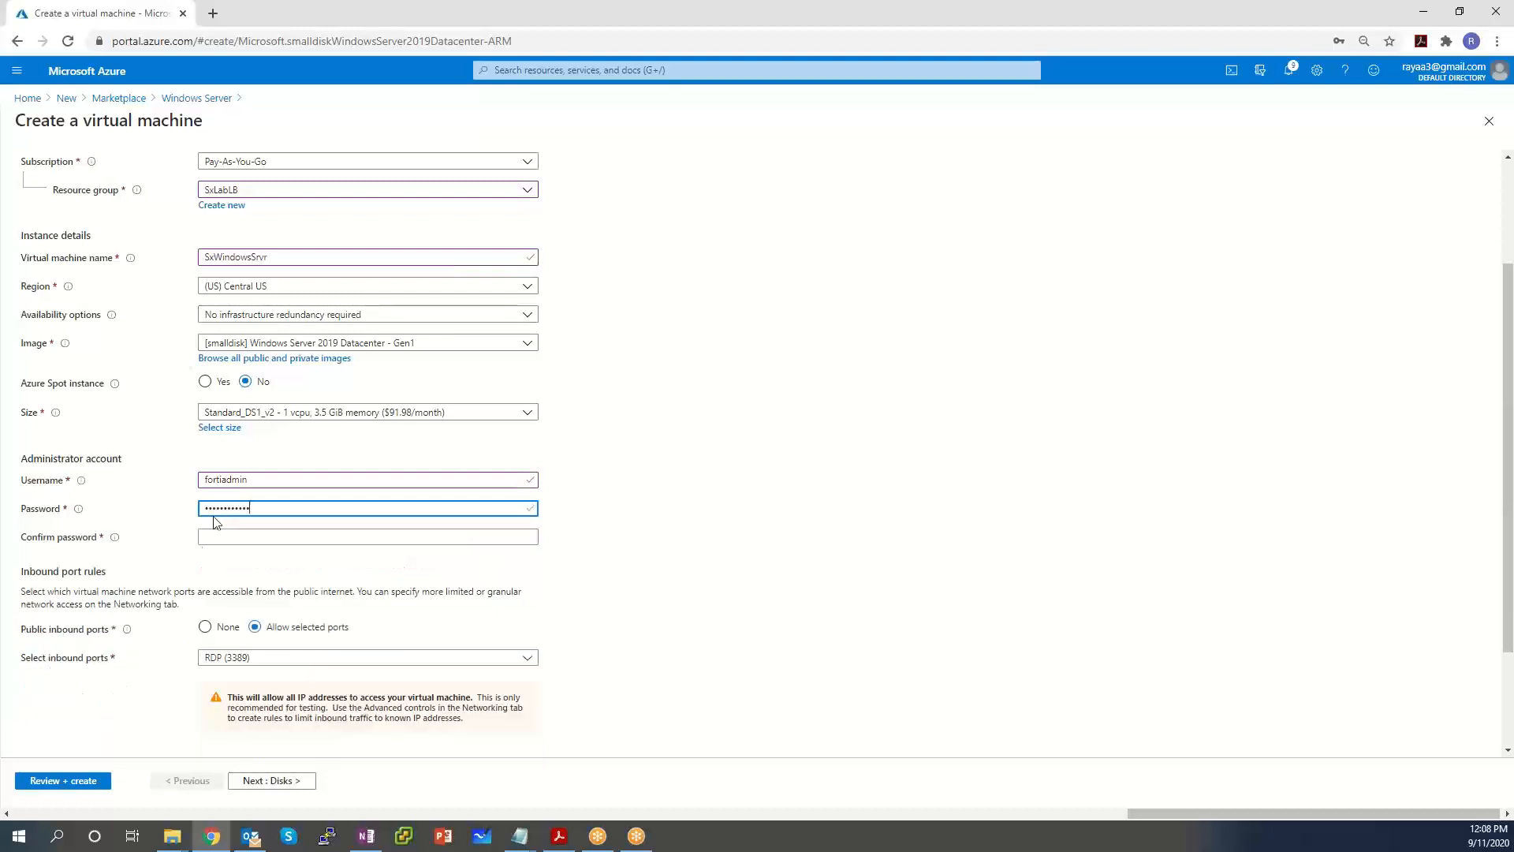
{"action": "left_click", "coordinate": [207, 539]}
{"action": "type", "text": "P"}
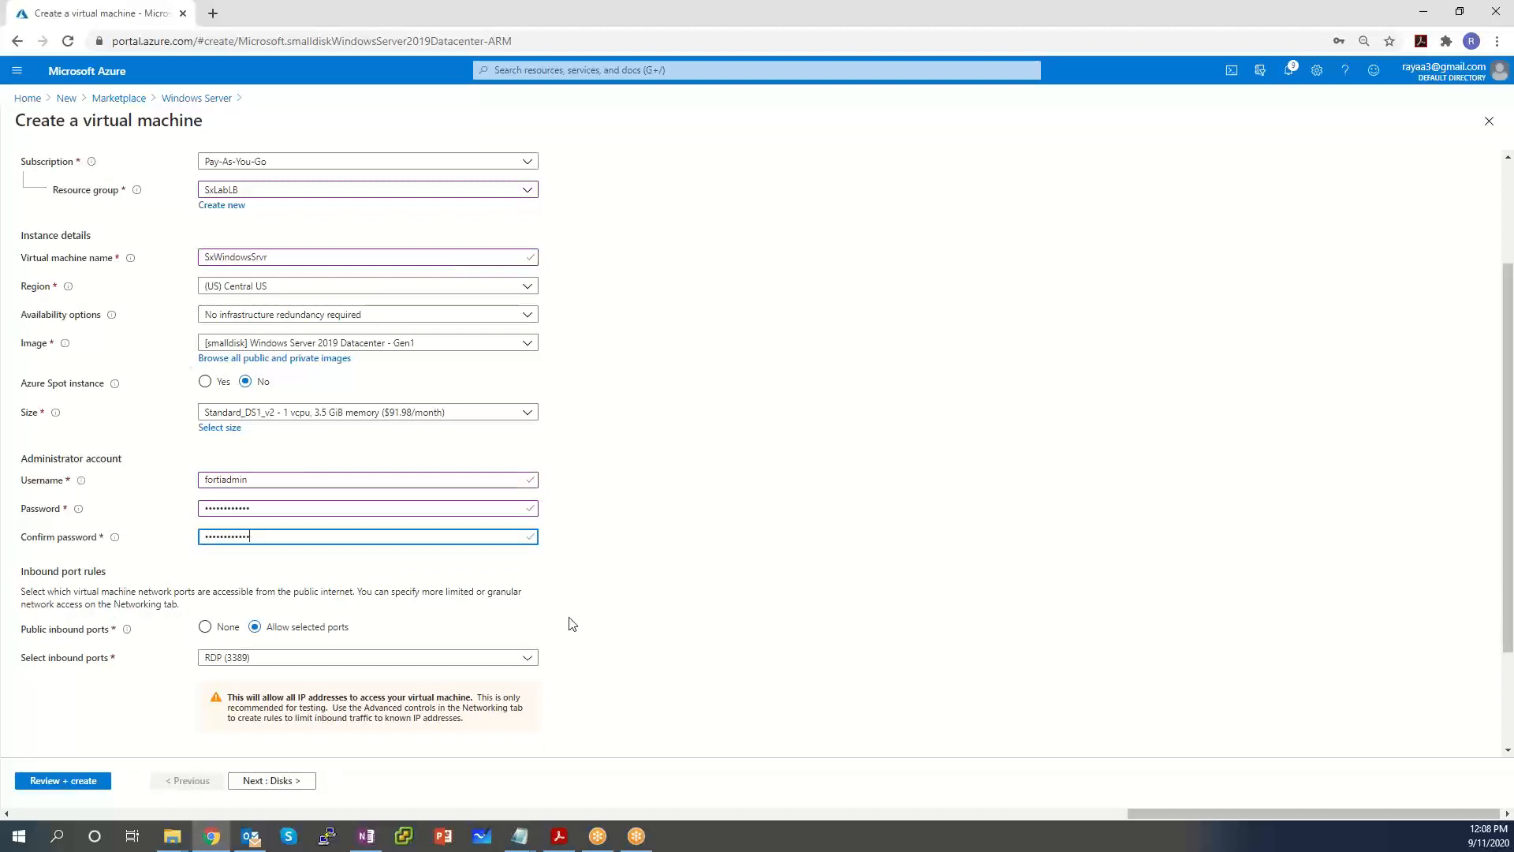
Allow HTTP (80) inbound alongside RDP and continue to the Disks tab.
{"action": "scroll", "coordinate": [373, 573], "scroll_direction": "down", "scroll_amount": 2}
{"action": "left_click", "coordinate": [287, 515]}
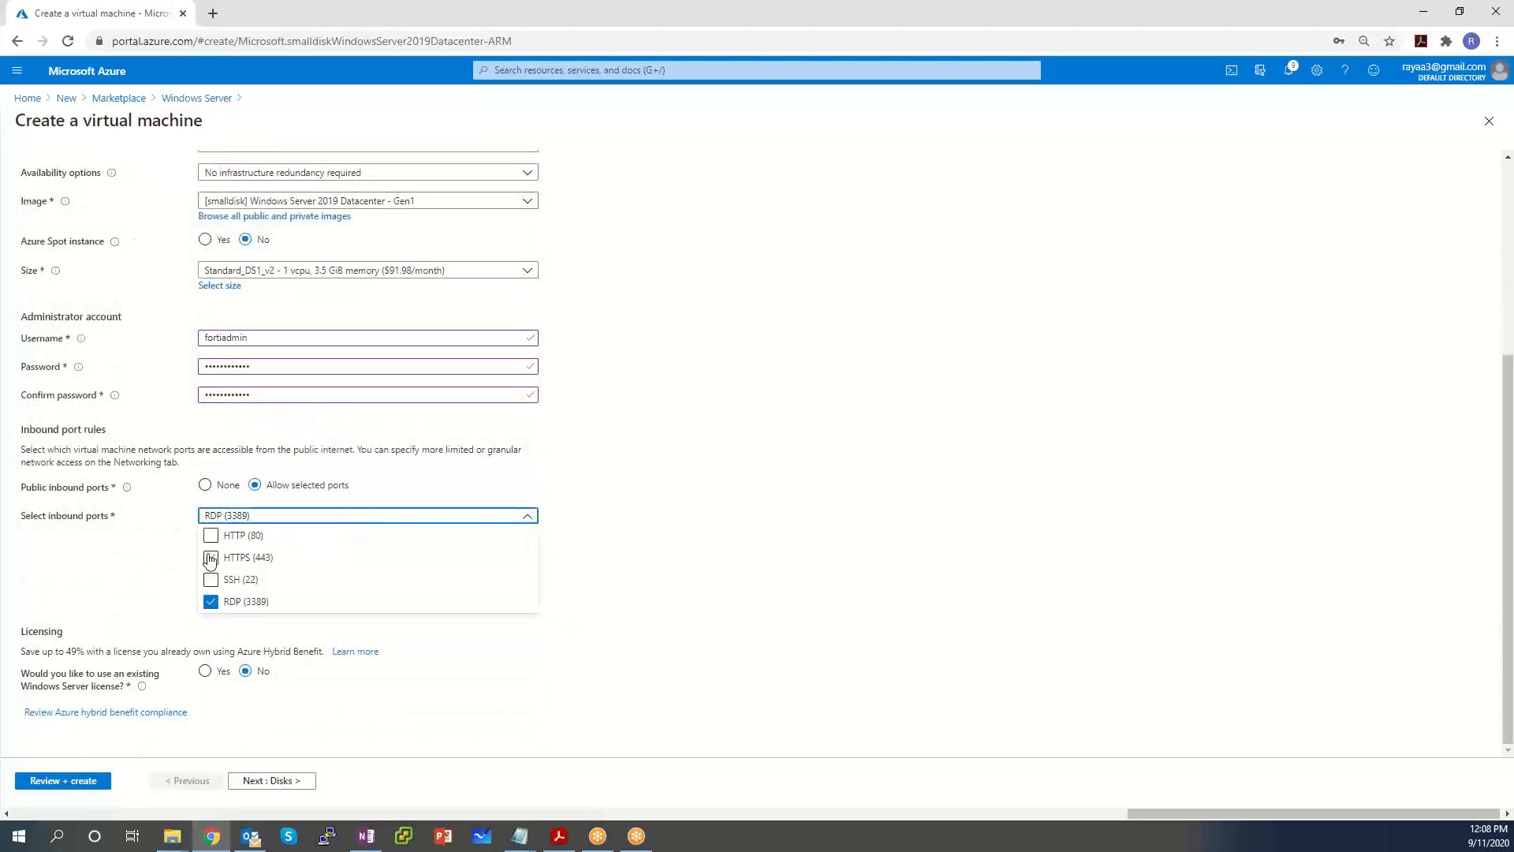
{"action": "left_click", "coordinate": [210, 536]}
{"action": "left_click", "coordinate": [763, 511]}
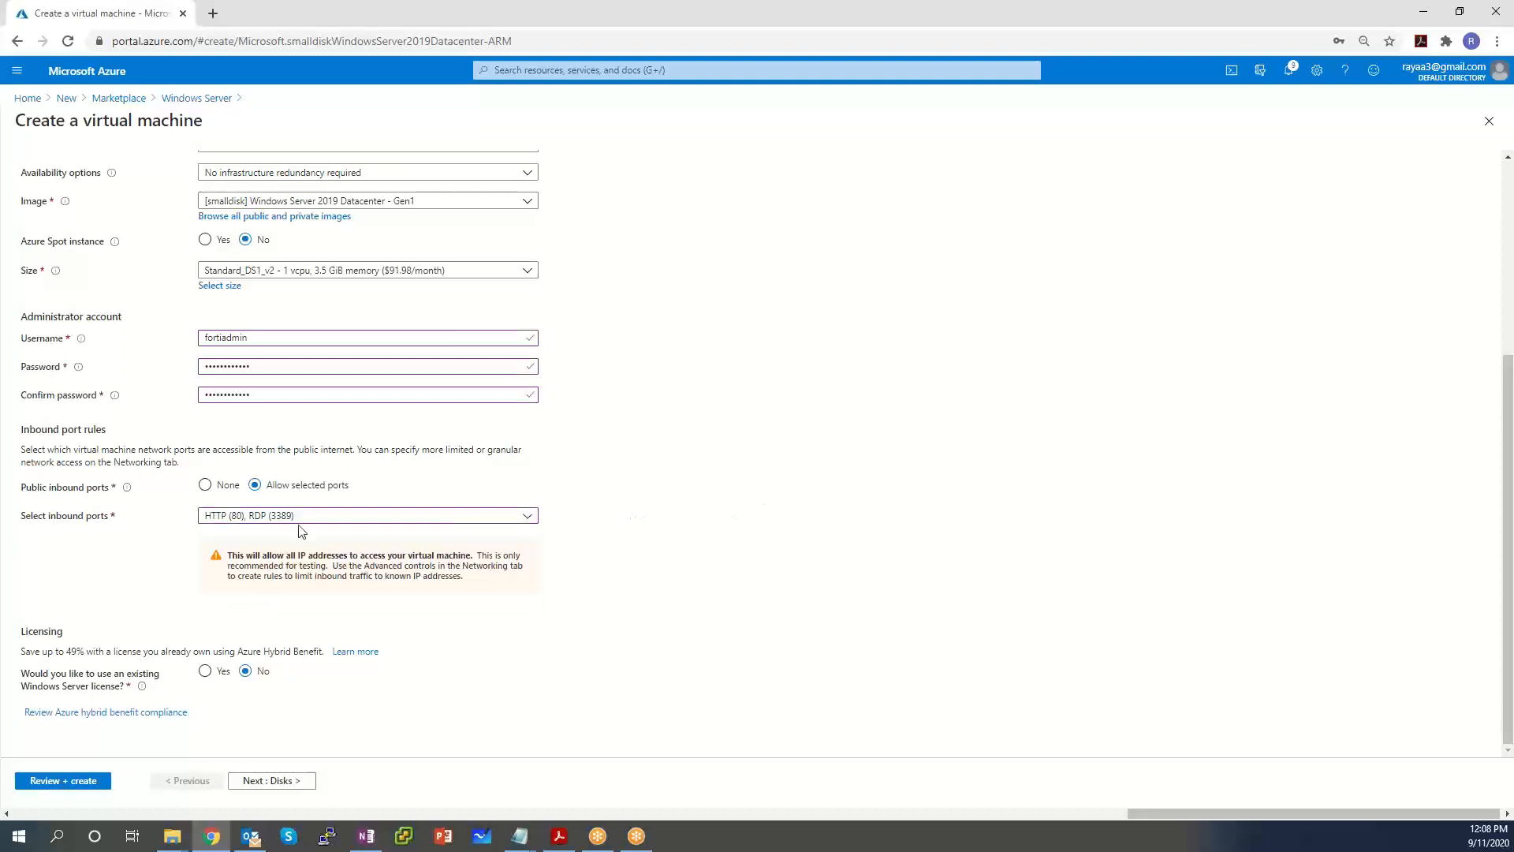
{"action": "left_click", "coordinate": [271, 781]}
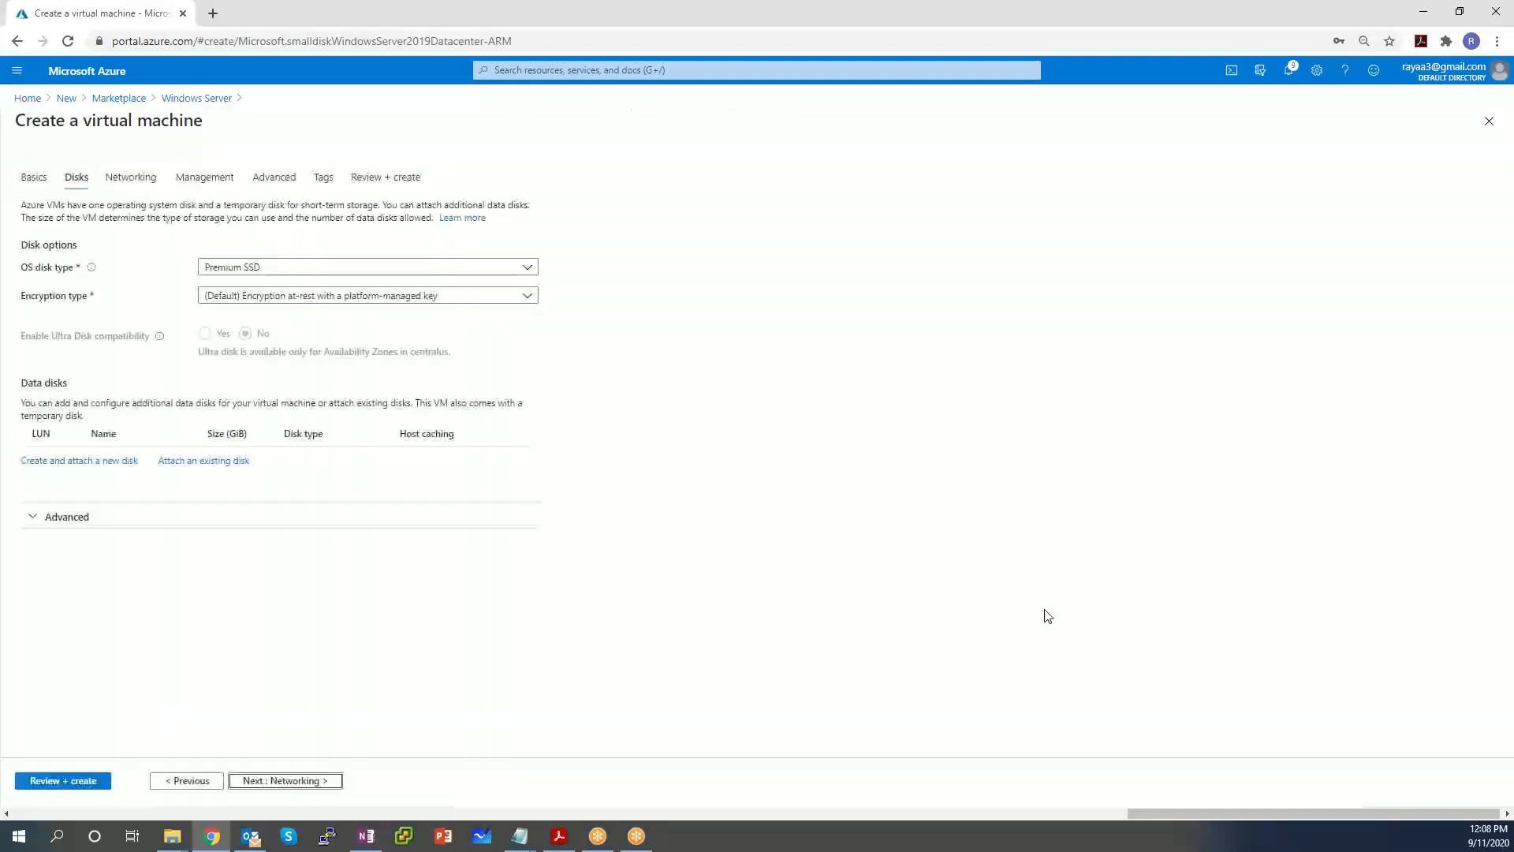
Put the VM on TrustedSubnet (10.0.1.0/24) with HTTP (80) and RDP inbound, then go to Management.
{"action": "left_click", "coordinate": [272, 780]}
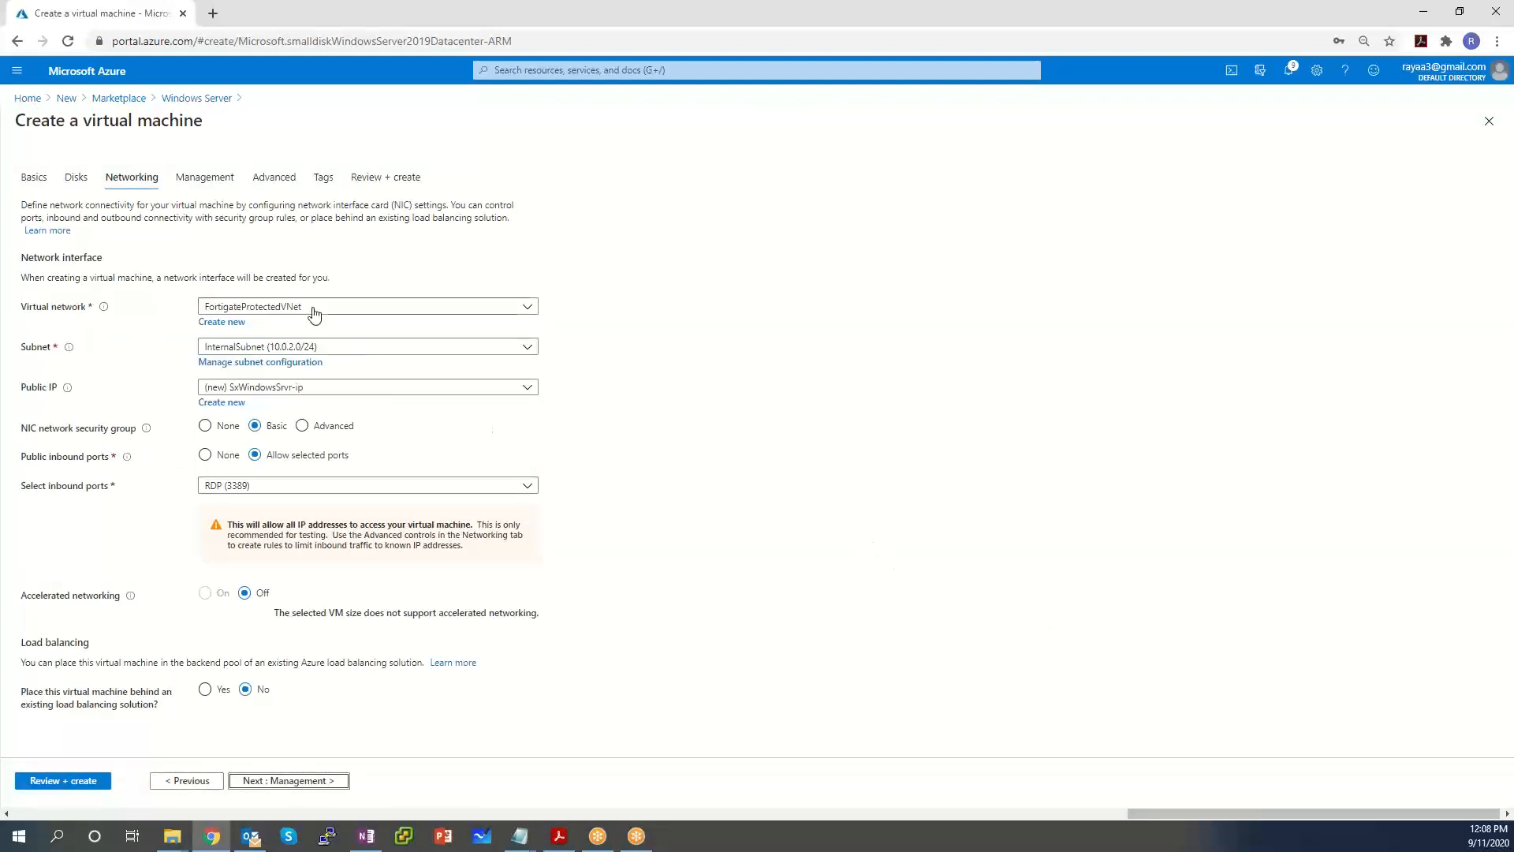
{"action": "left_click", "coordinate": [330, 348]}
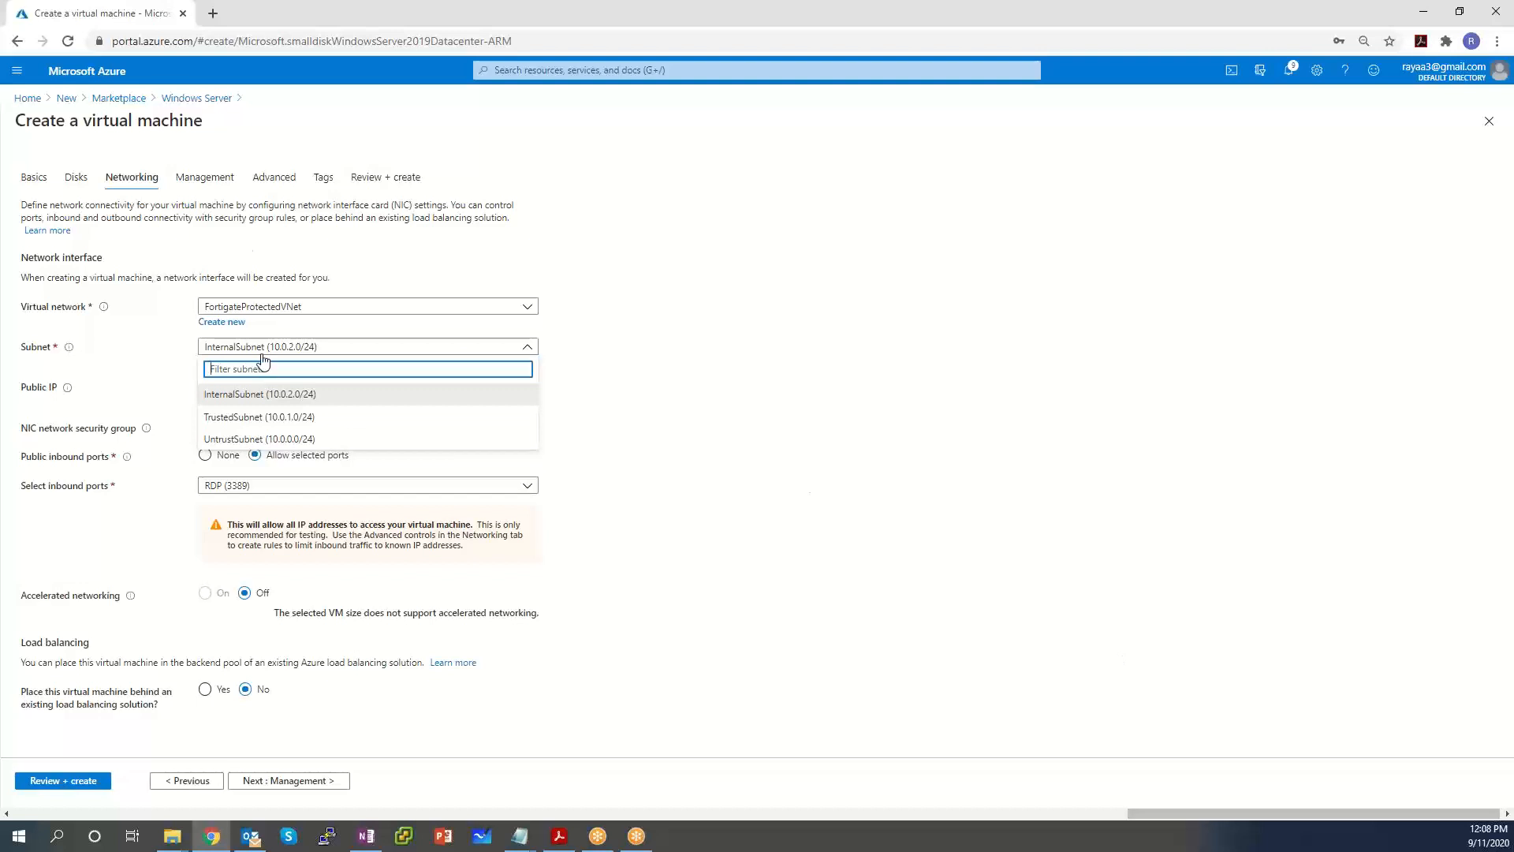
{"action": "left_click", "coordinate": [324, 419]}
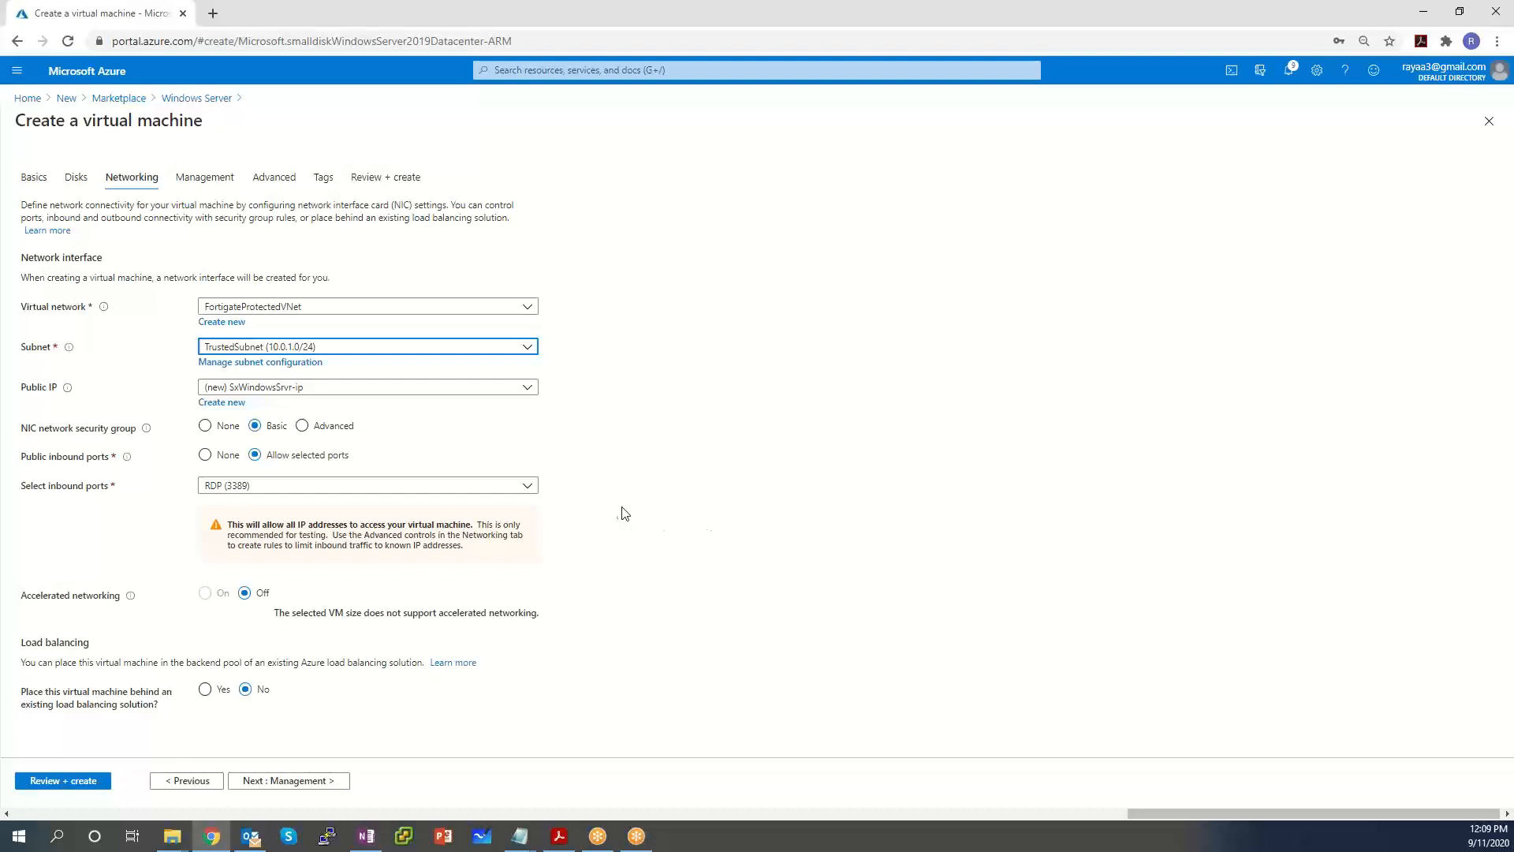
{"action": "left_click", "coordinate": [378, 486]}
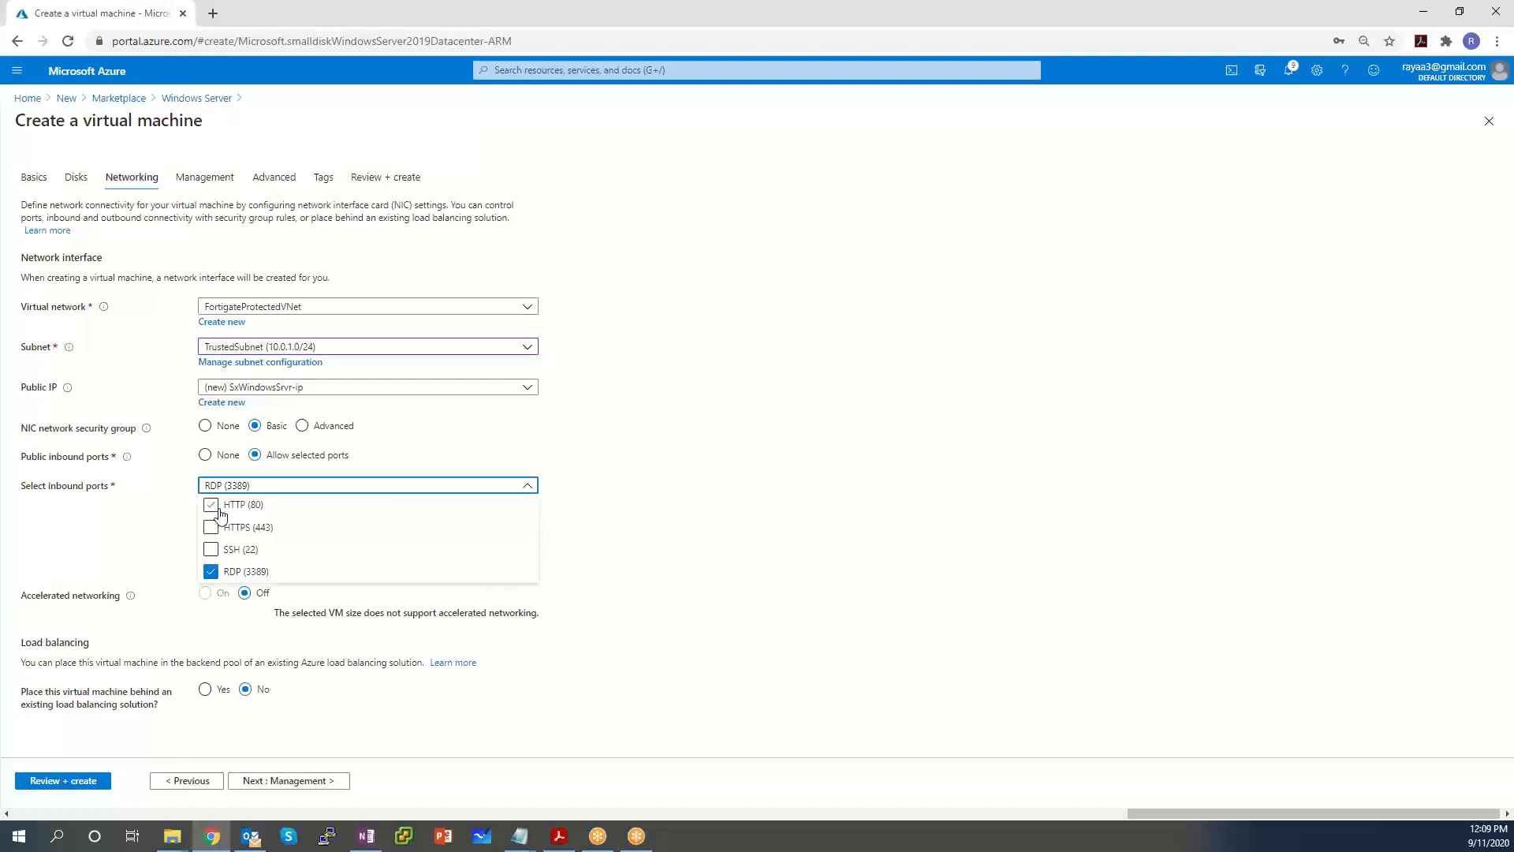
{"action": "left_click", "coordinate": [211, 504]}
{"action": "left_click", "coordinate": [822, 450]}
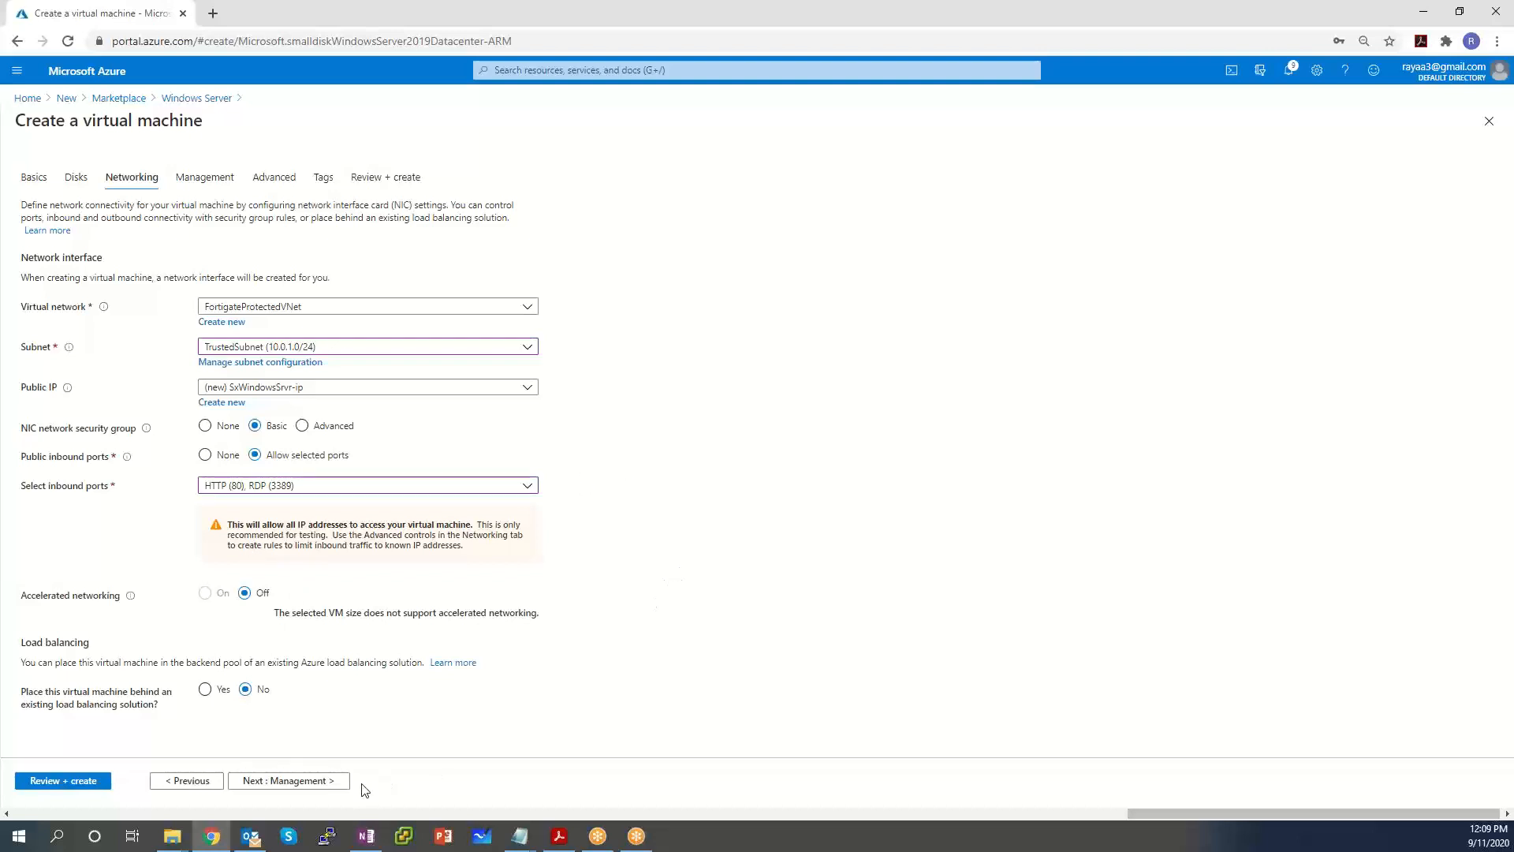
{"action": "left_click", "coordinate": [308, 782]}
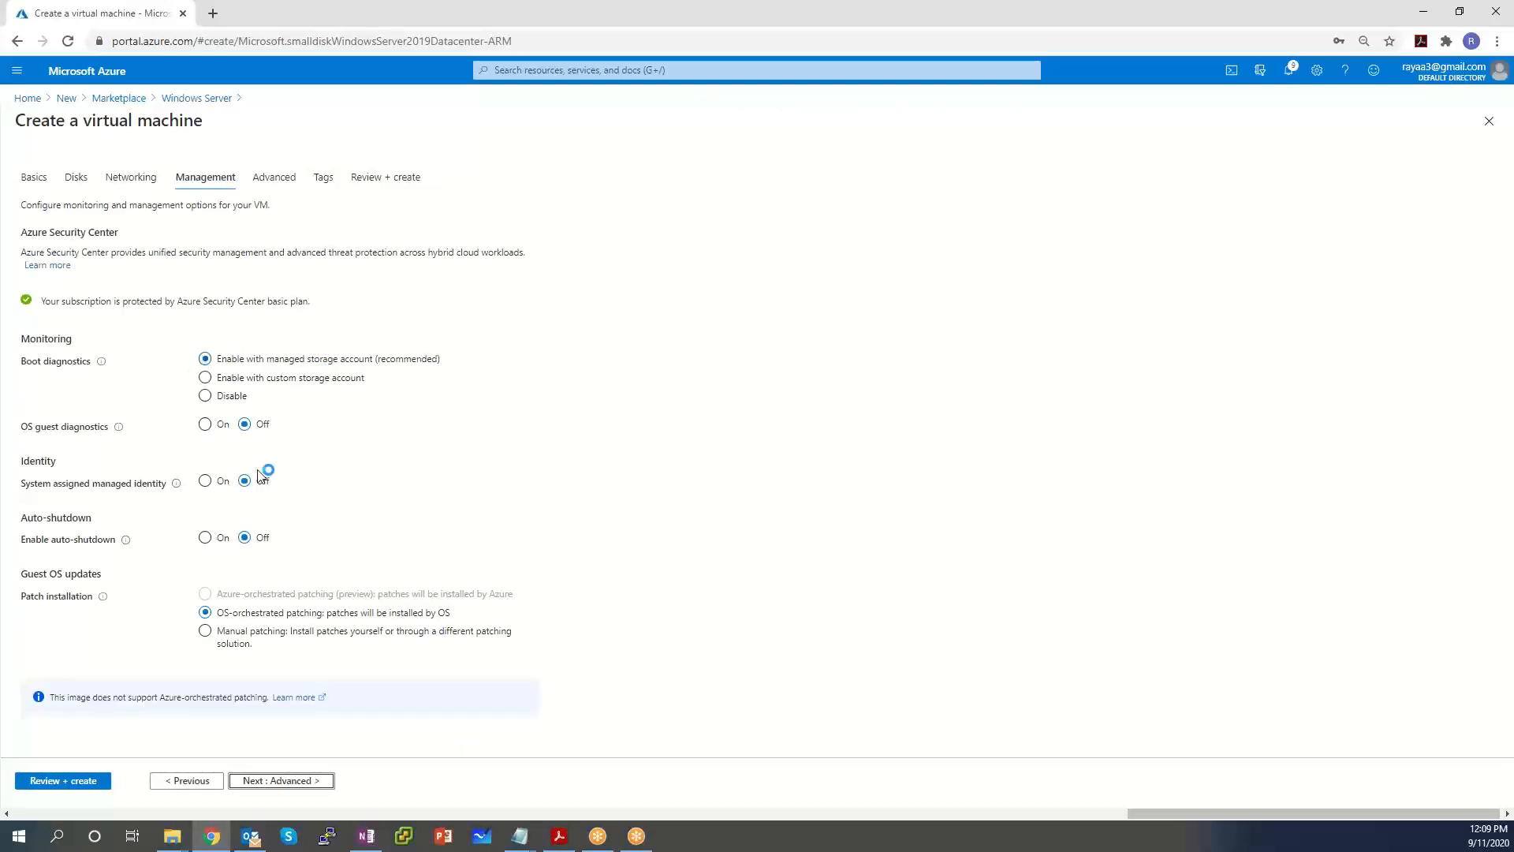
Skip through Advanced and Tags to Review + create and deploy SxWindowsSrvr.
{"action": "left_click", "coordinate": [287, 781]}
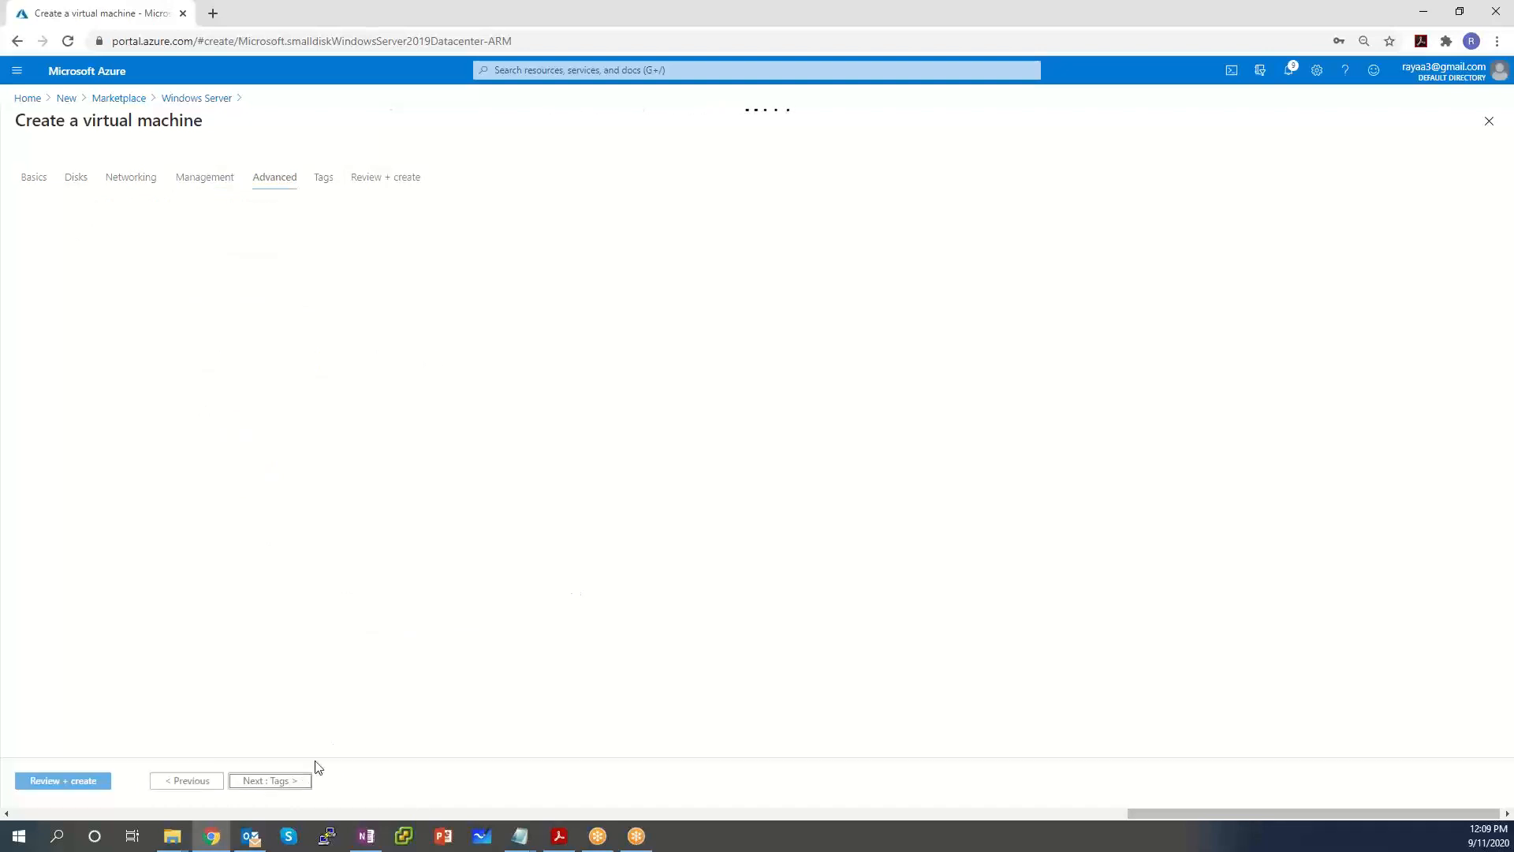
{"action": "left_click", "coordinate": [286, 783]}
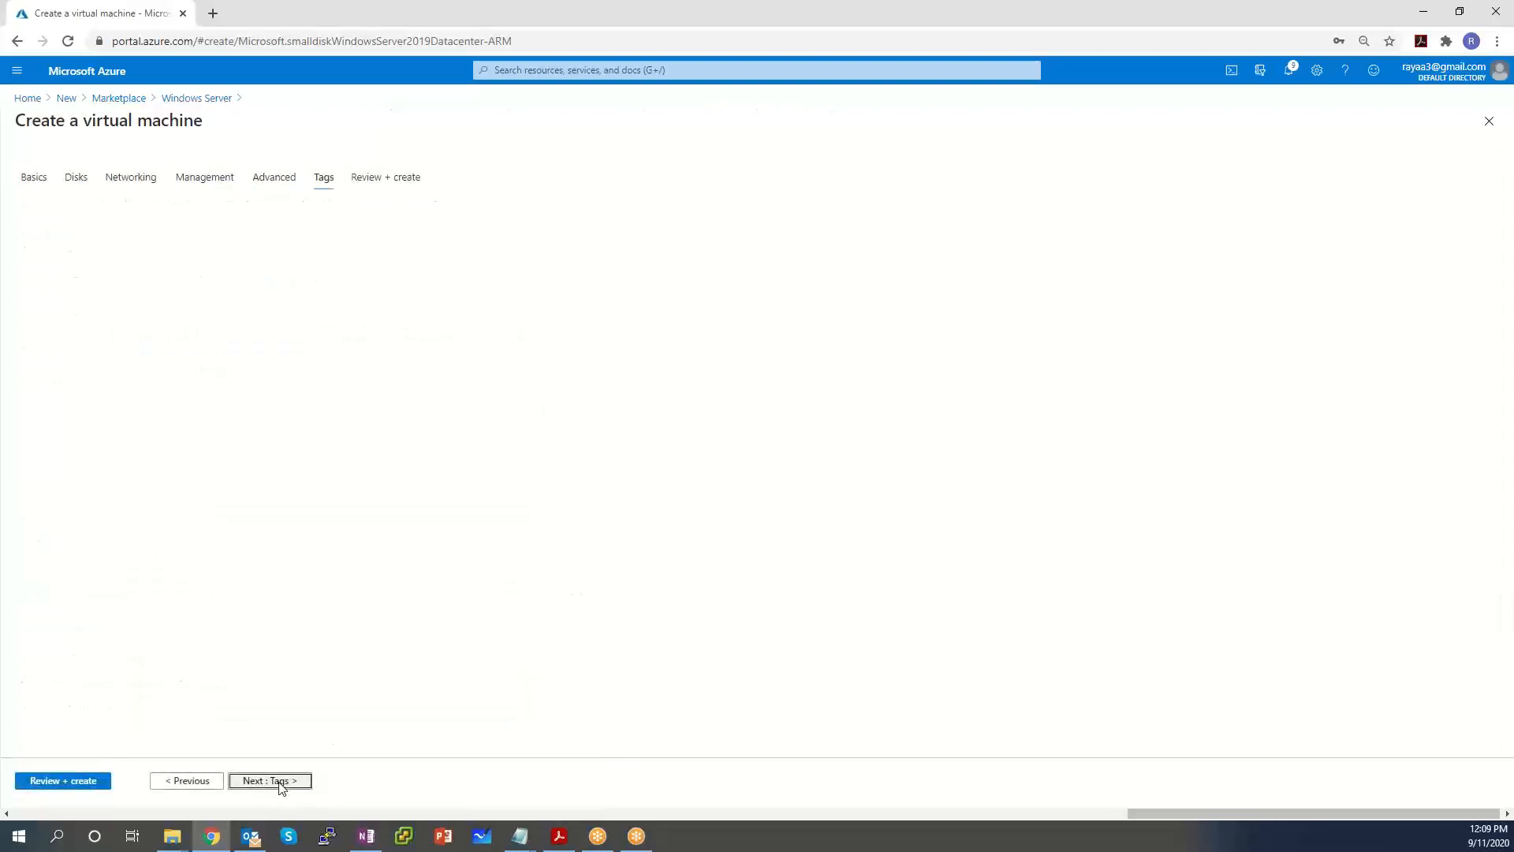
{"action": "left_click", "coordinate": [285, 785]}
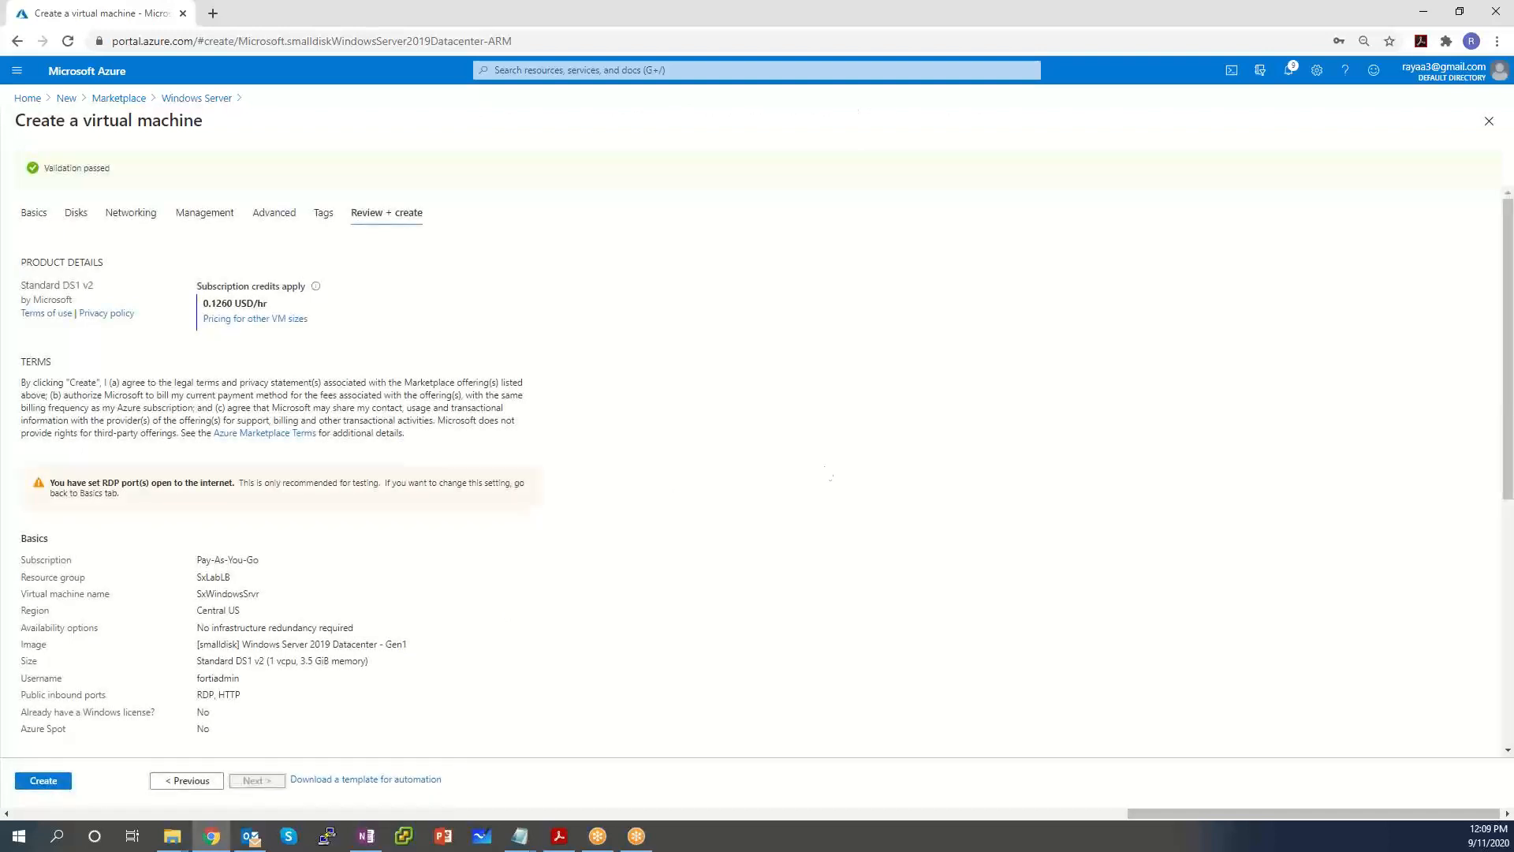
{"action": "left_click", "coordinate": [45, 780]}
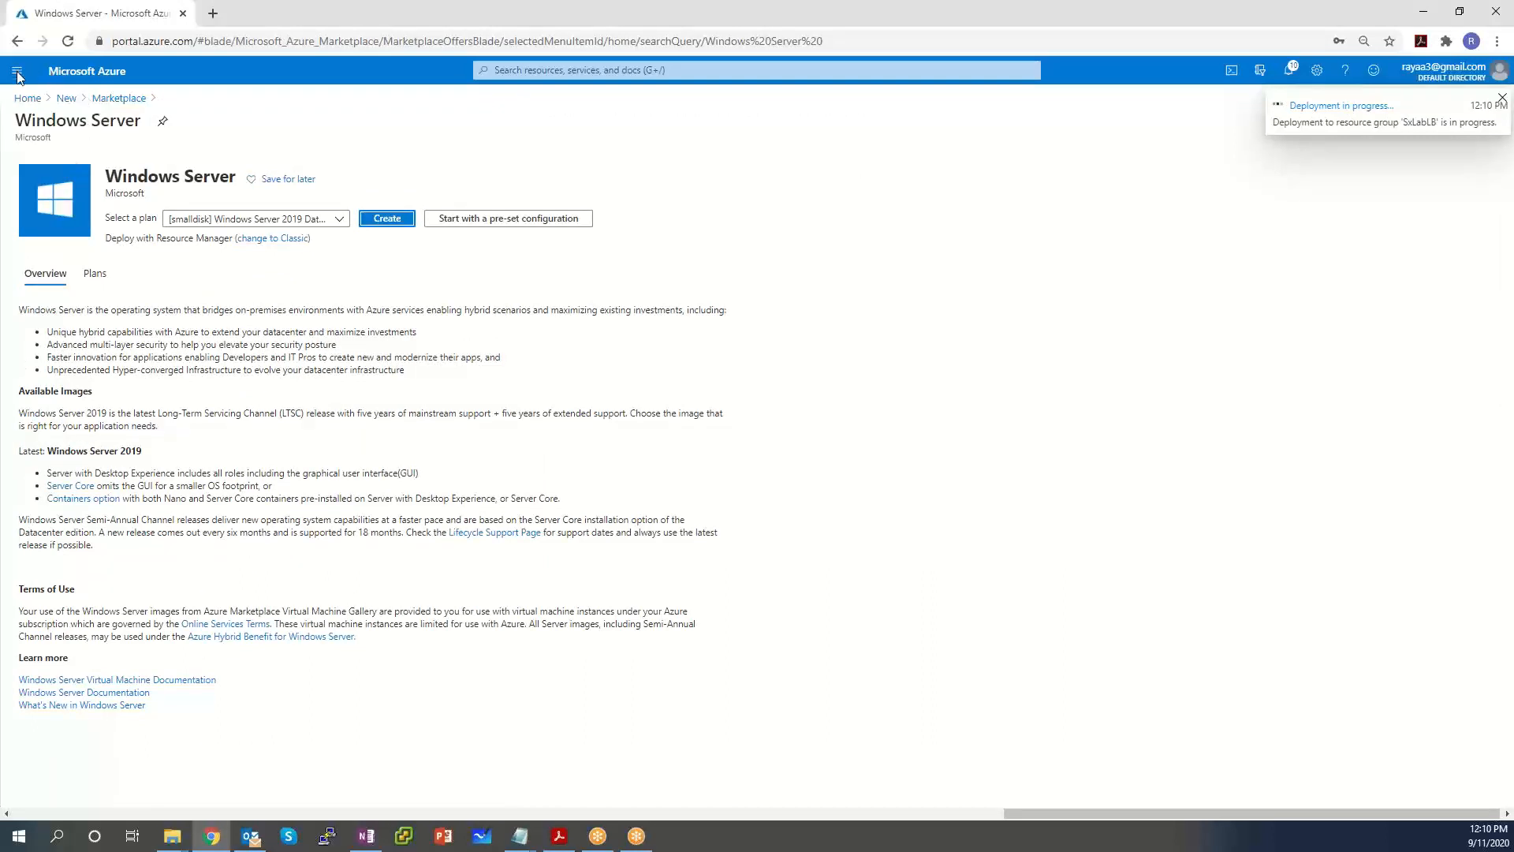
Open a new tab and copy FG-Public-A's IP 13.89.104.233 from the Notepad notes.
{"action": "left_click", "coordinate": [211, 14]}
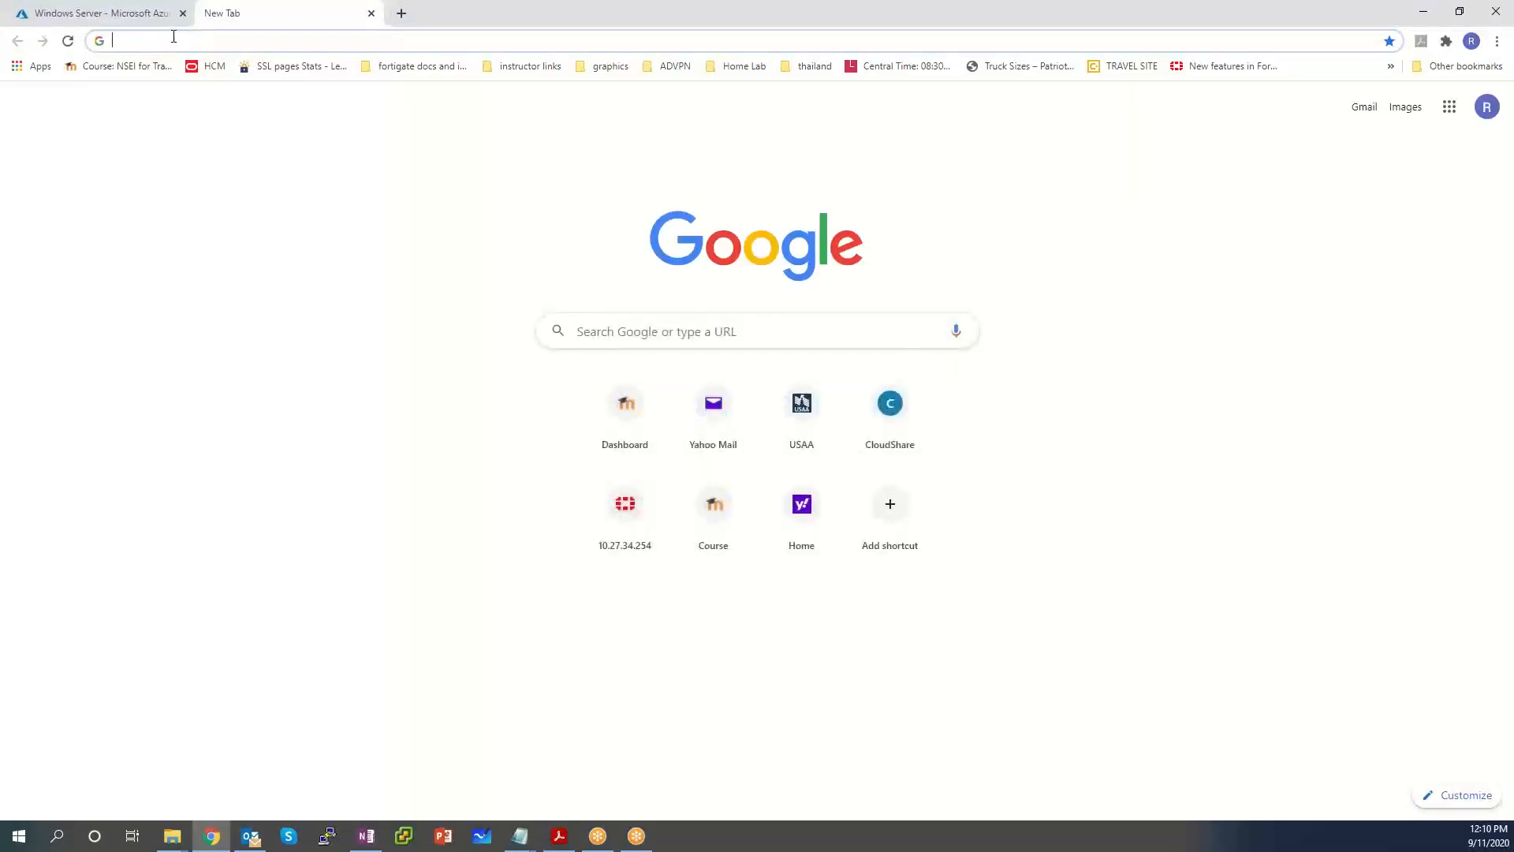
{"action": "left_click", "coordinate": [519, 835]}
{"action": "left_click", "coordinate": [433, 771]}
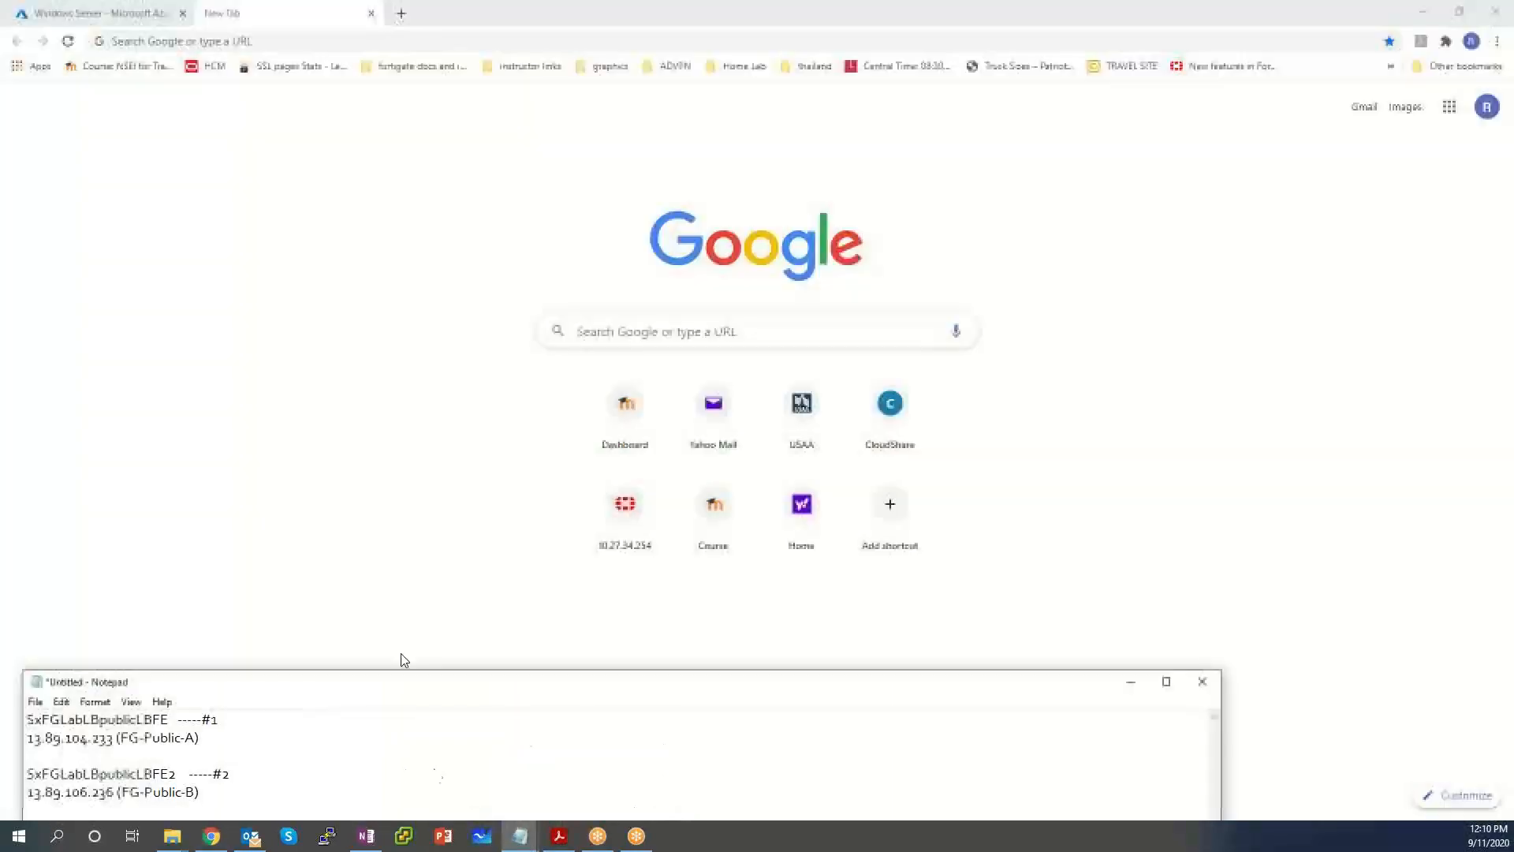
{"action": "left_click_drag", "start_coordinate": [381, 687], "coordinate": [720, 503]}
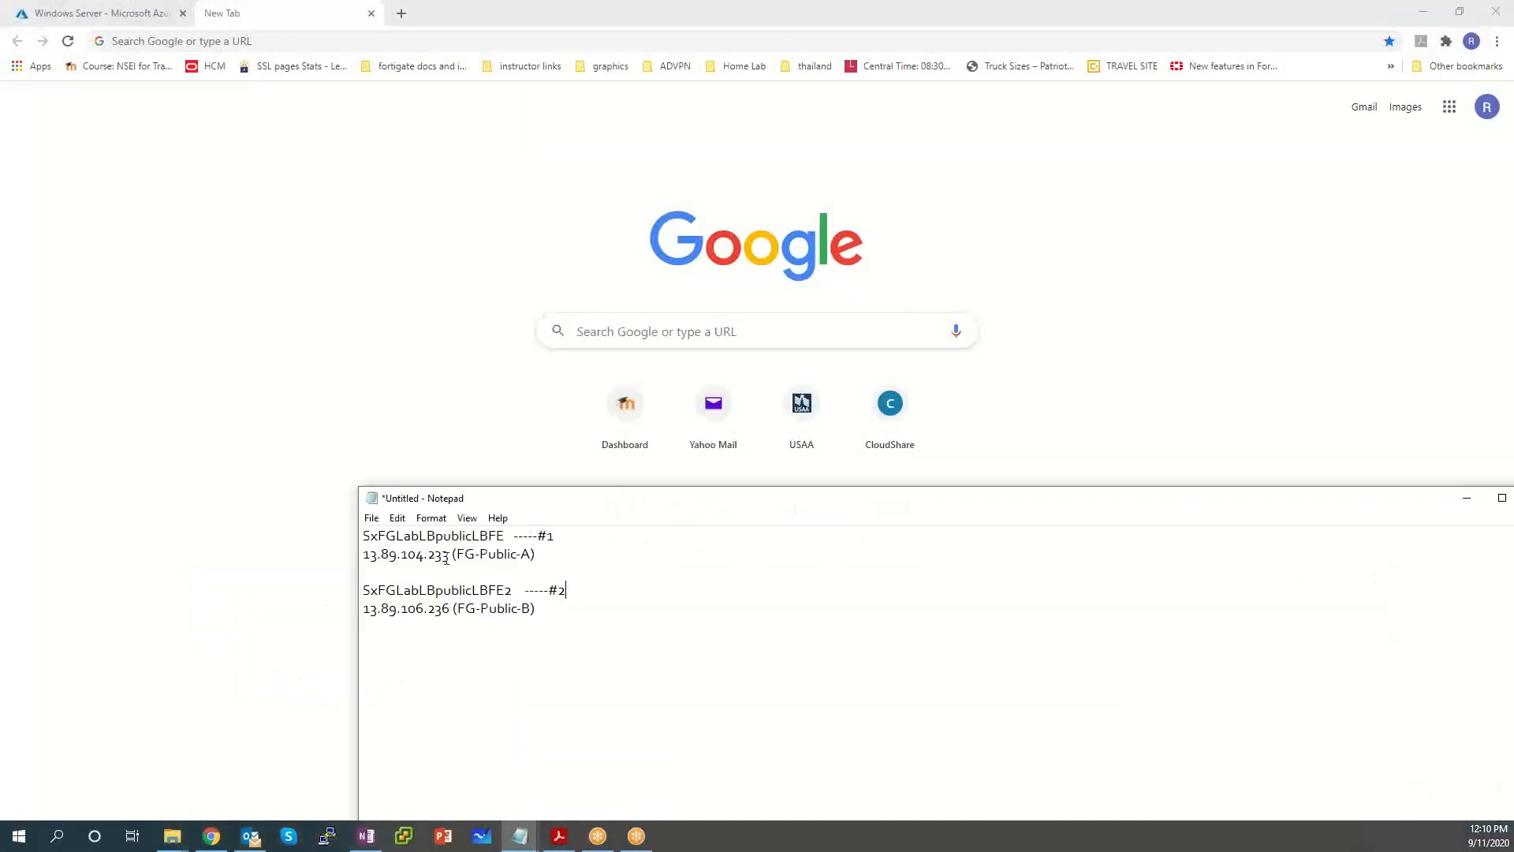
{"action": "left_click_drag", "start_coordinate": [389, 554], "coordinate": [357, 559]}
{"action": "key", "text": "ctrl+c"}
{"action": "left_click", "coordinate": [161, 44]}
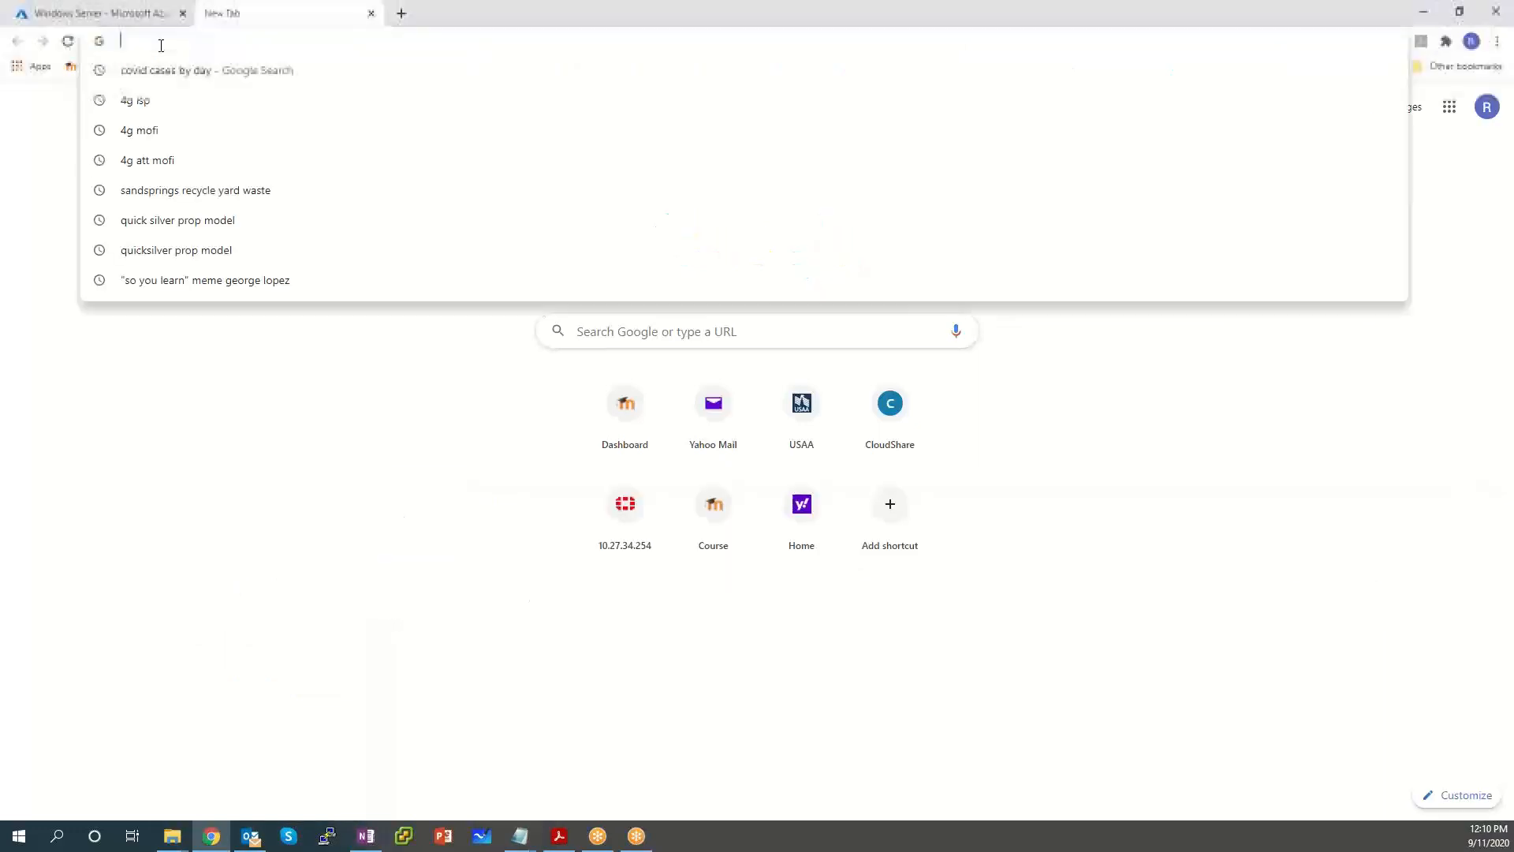
{"action": "type", "text": "https://"}
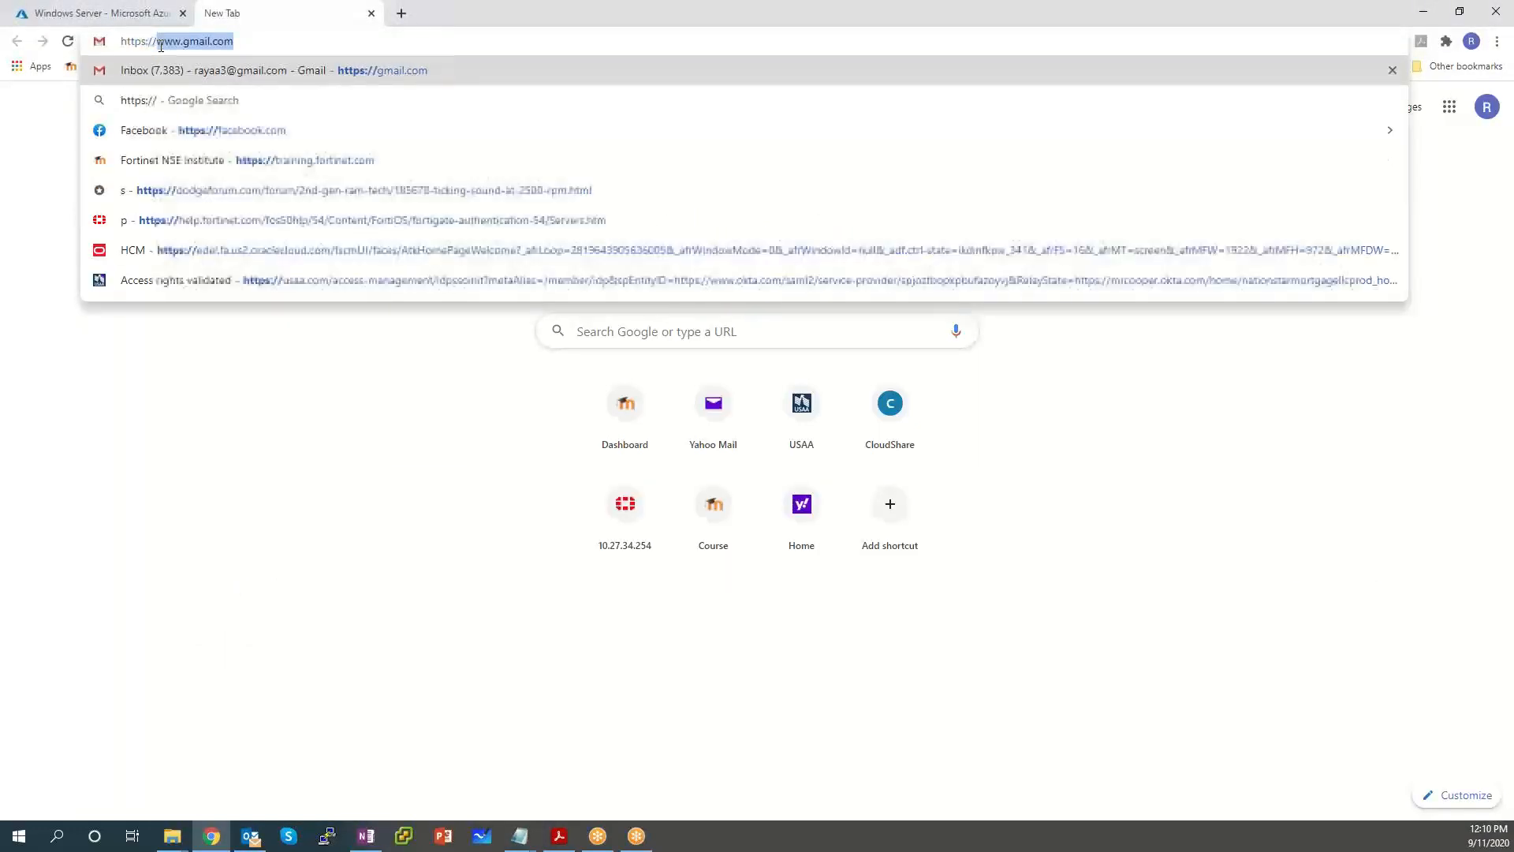
{"action": "key", "text": "ctrl+v"}
{"action": "key", "text": "Return"}
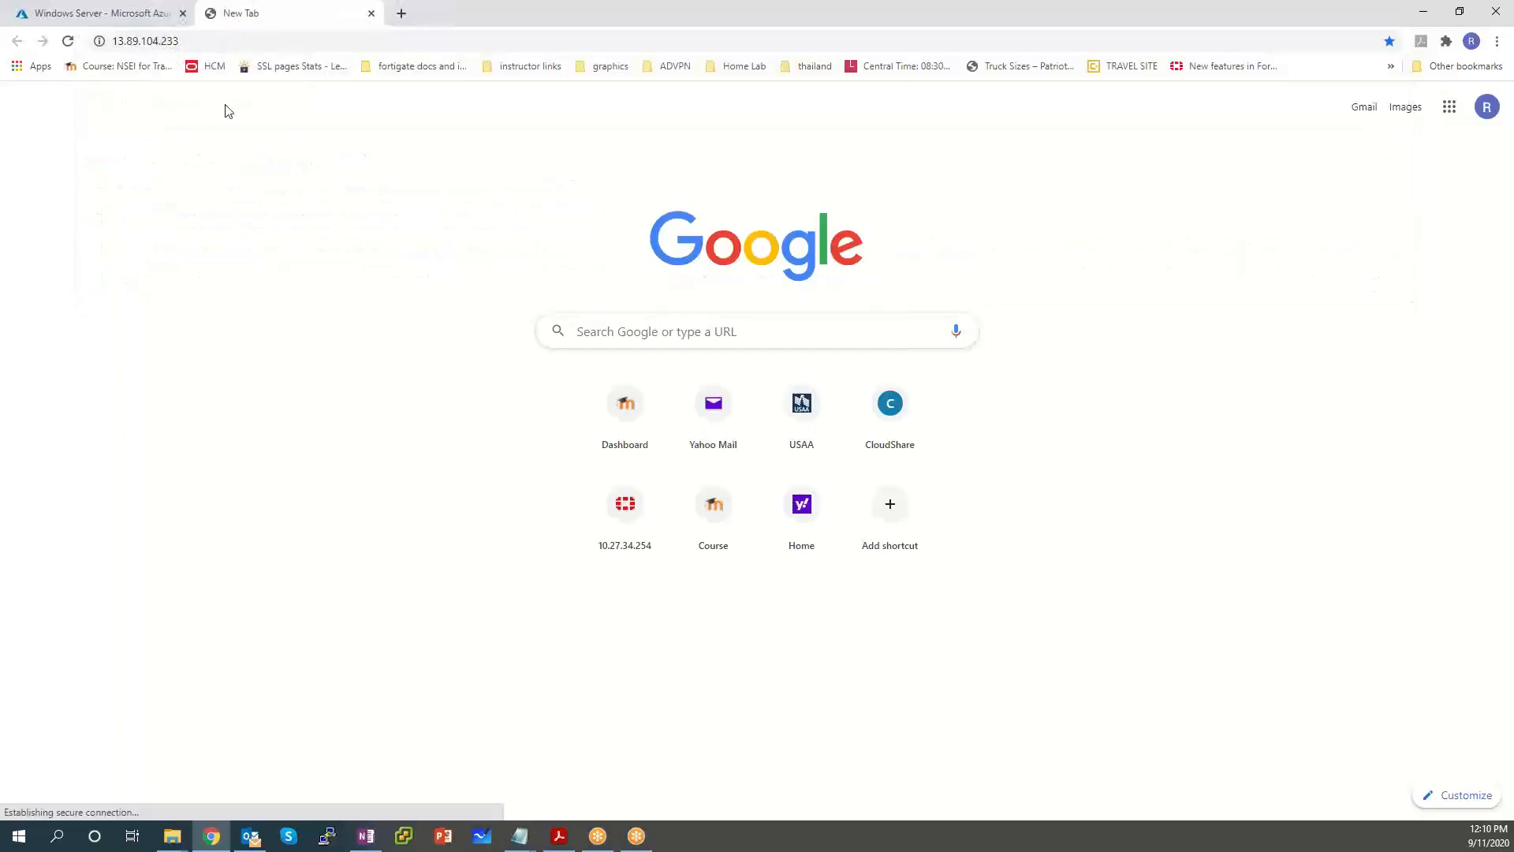
{"action": "left_click", "coordinate": [596, 400]}
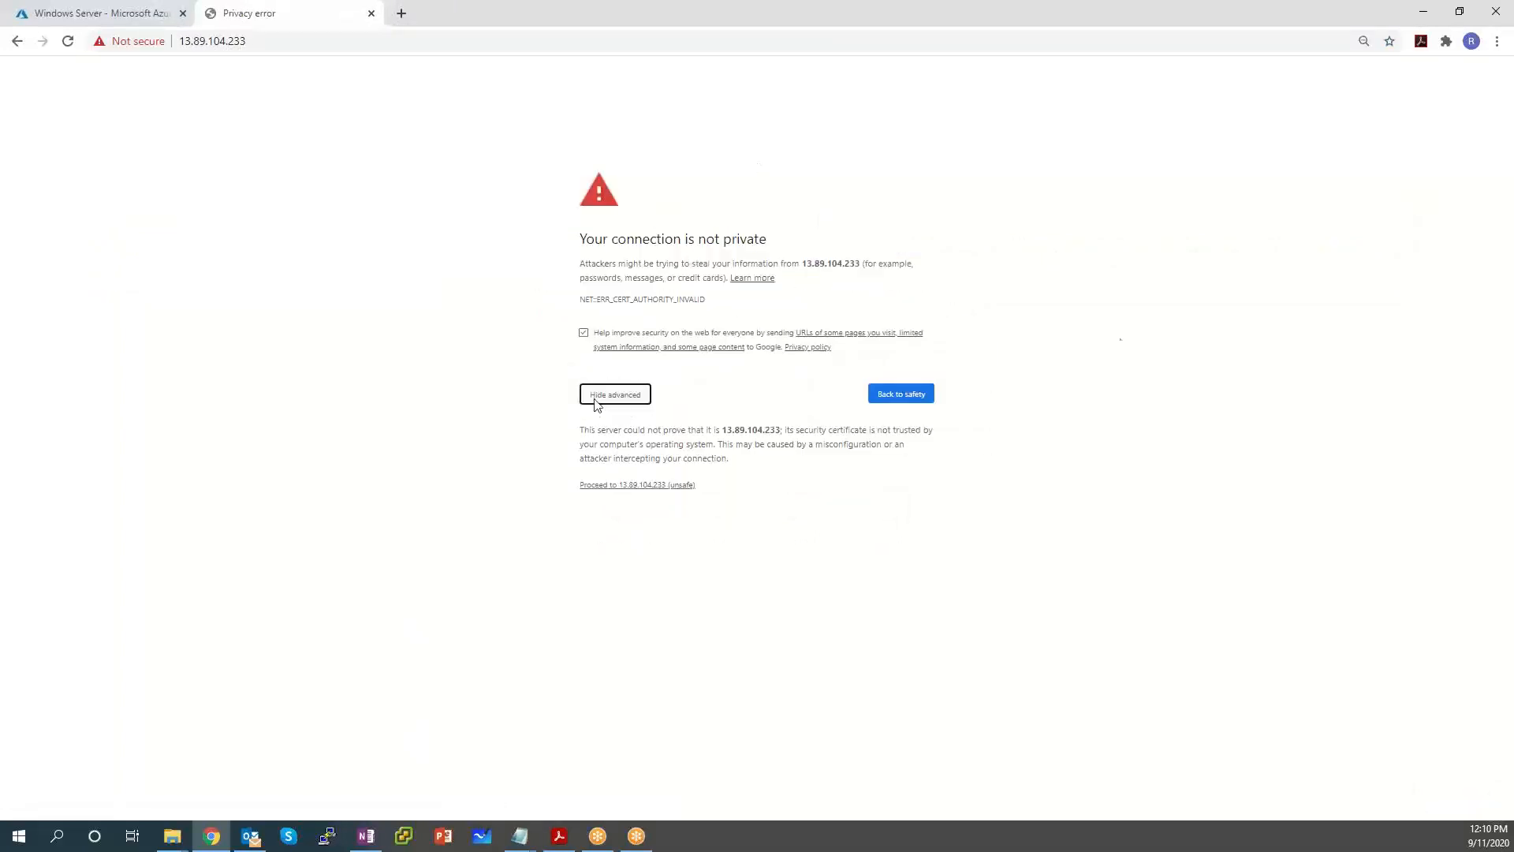
Proceed to the 13.89.104.233 login page and copy the second FortiGate IP 13.89.106.236 from Notepad.
{"action": "left_click", "coordinate": [668, 484]}
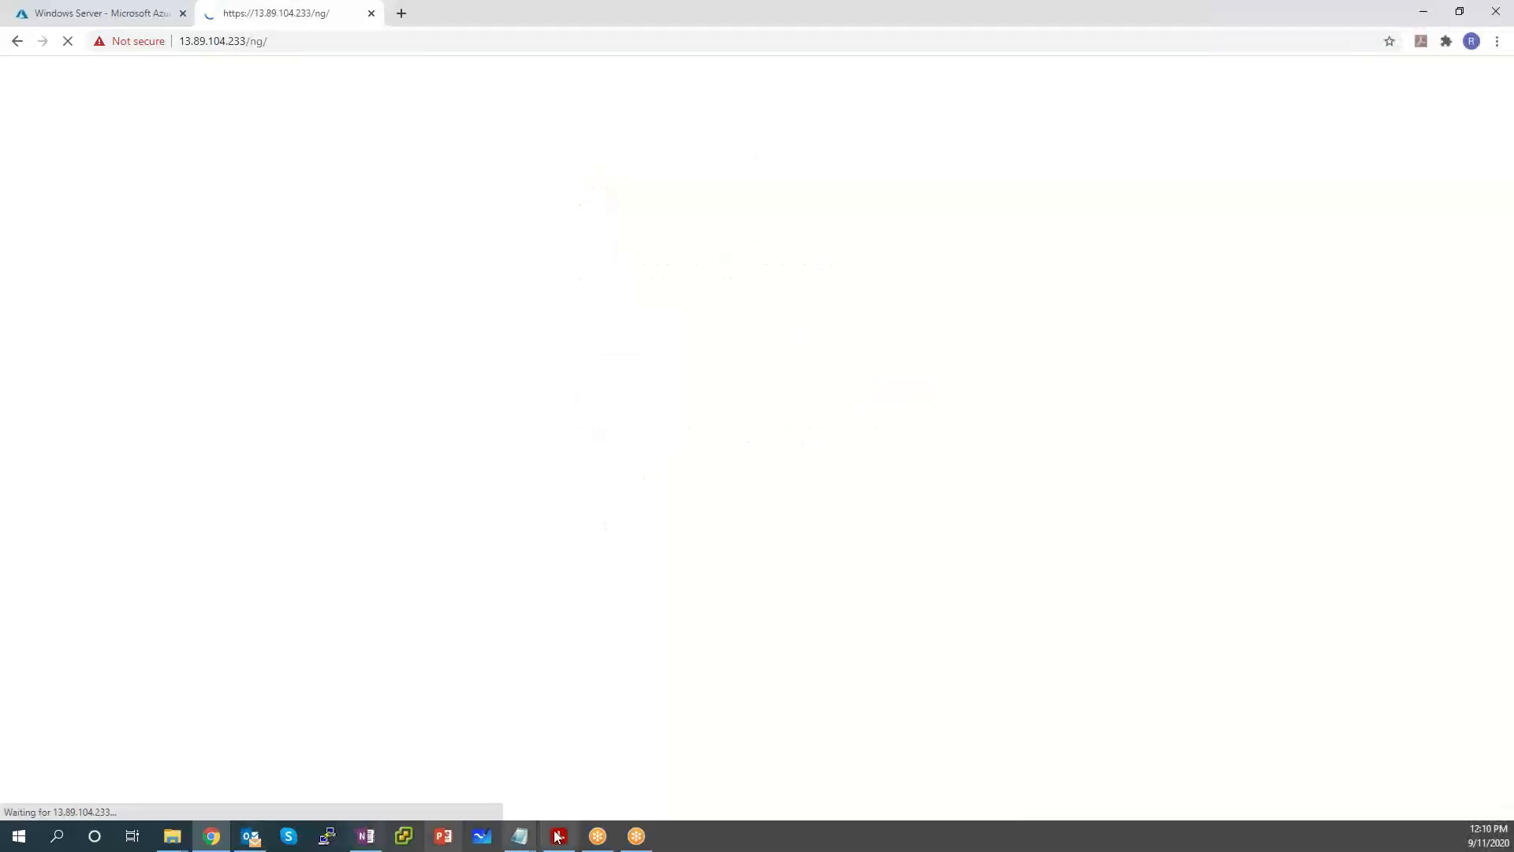
{"action": "mouse_move", "coordinate": [520, 835]}
{"action": "left_click", "coordinate": [422, 784]}
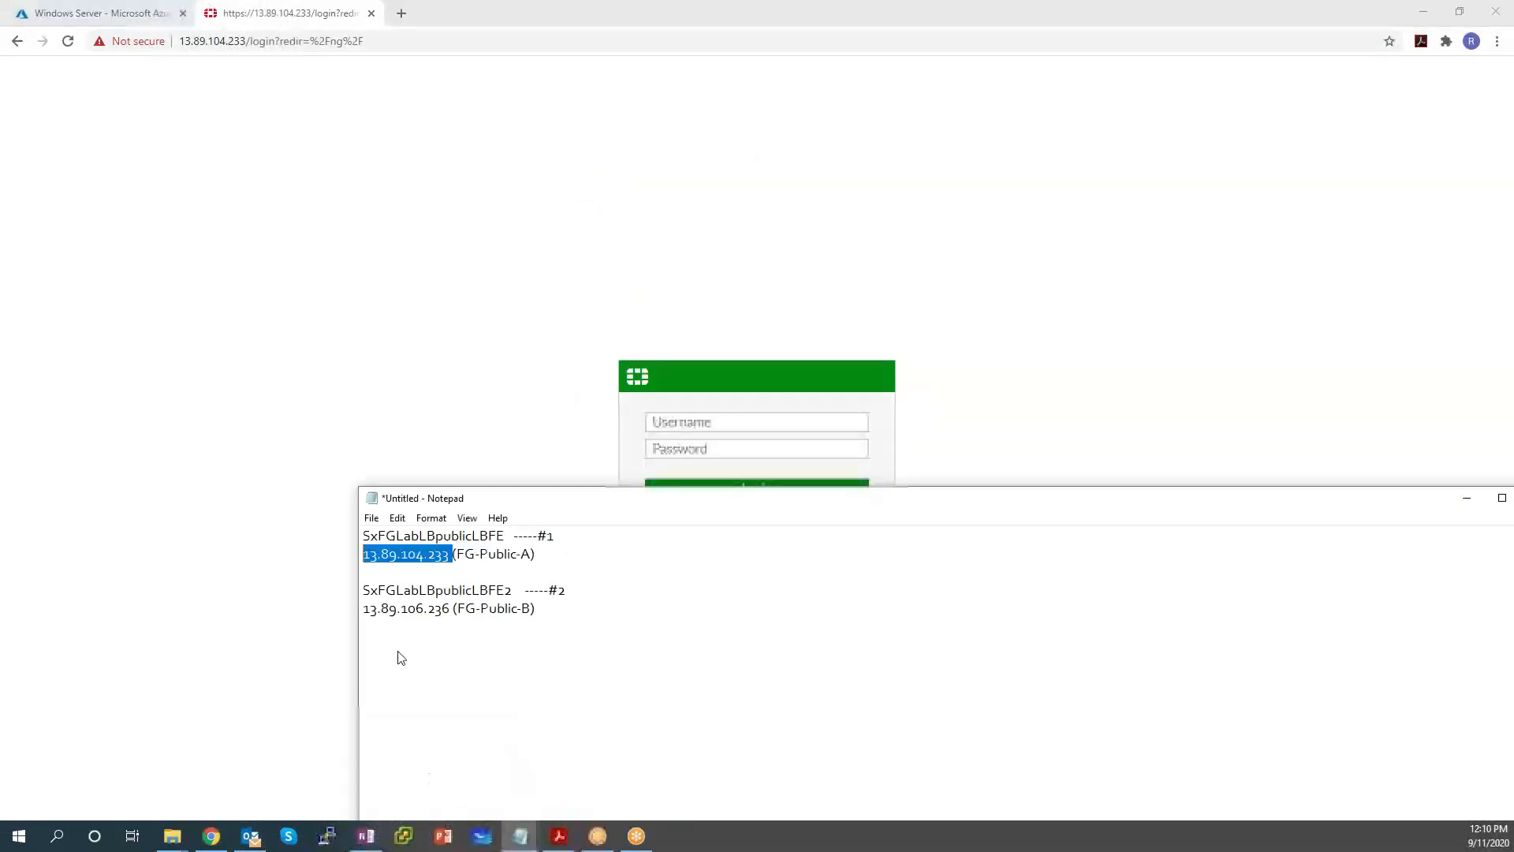
{"action": "left_click_drag", "start_coordinate": [453, 613], "coordinate": [361, 614]}
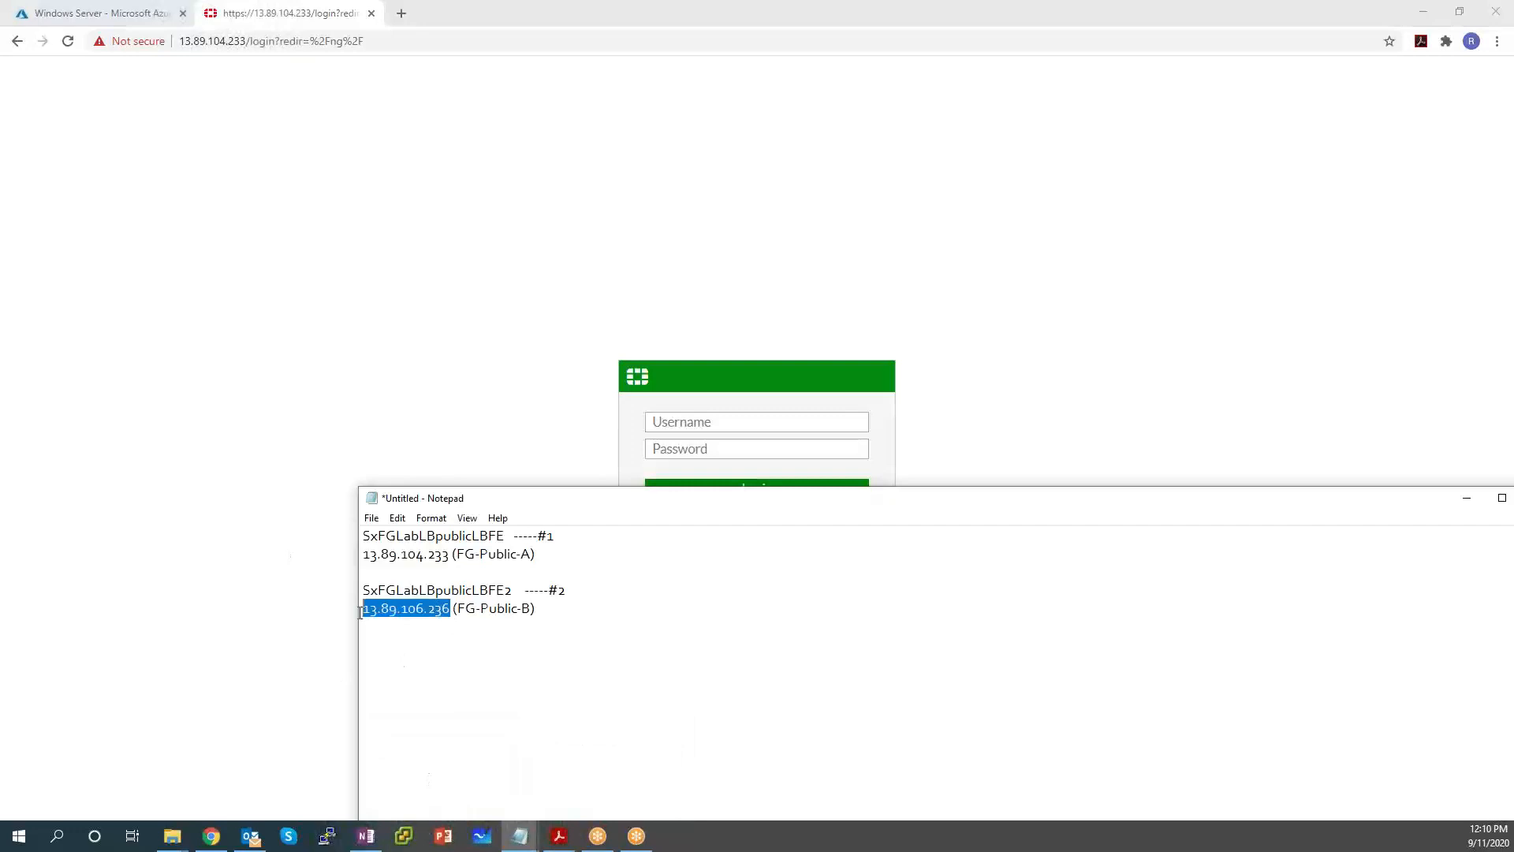
{"action": "left_click", "coordinate": [674, 421]}
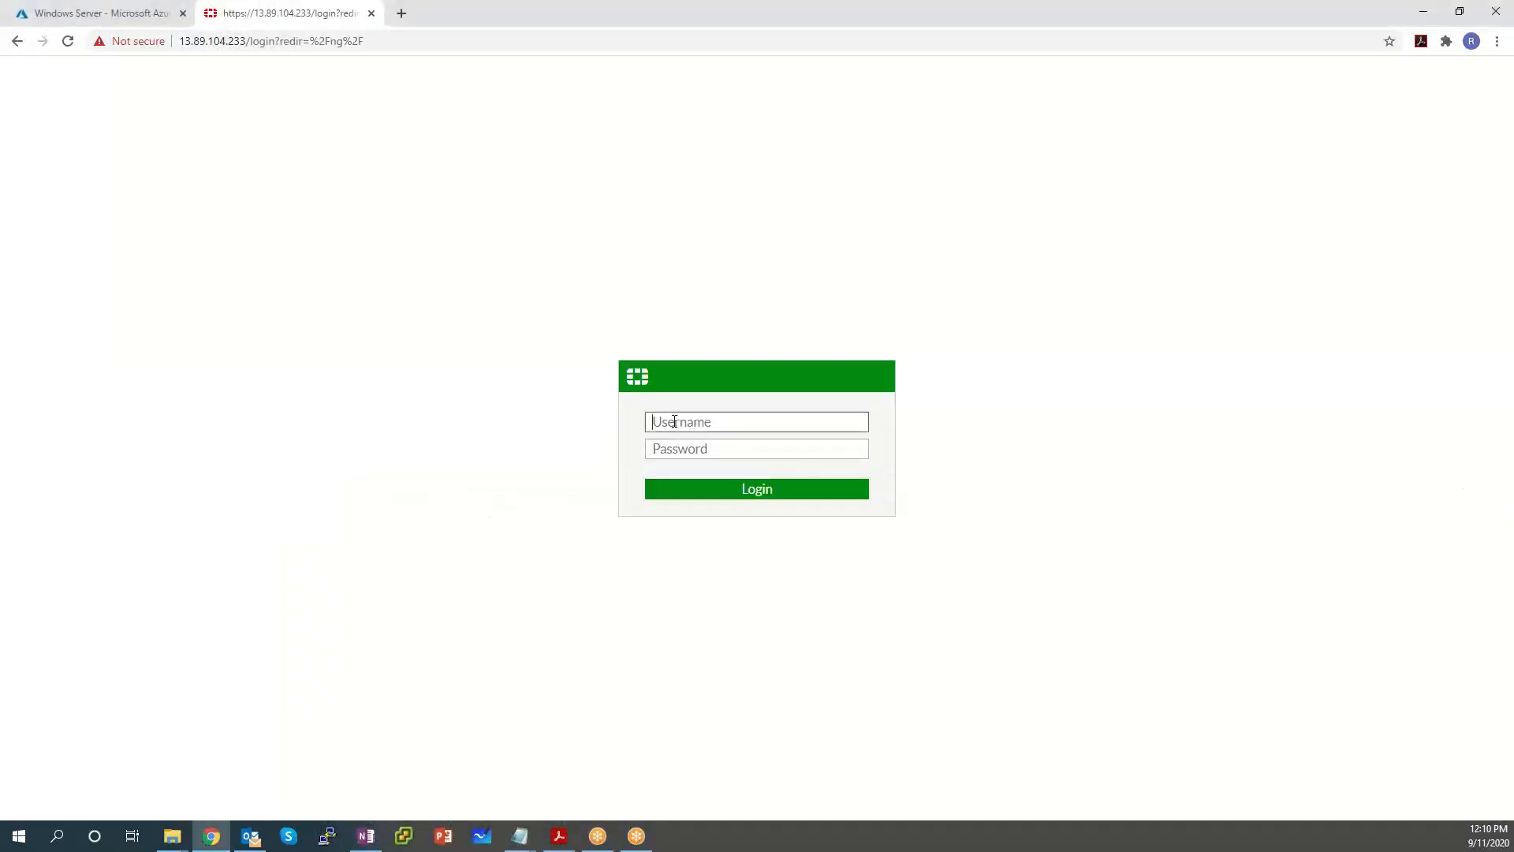
Sign in to the first FortiGate with the admin username and password, then open a new tab.
{"action": "type", "text": "fortiadmin"}
{"action": "key", "text": "Tab"}
{"action": "type", "text": "************"}
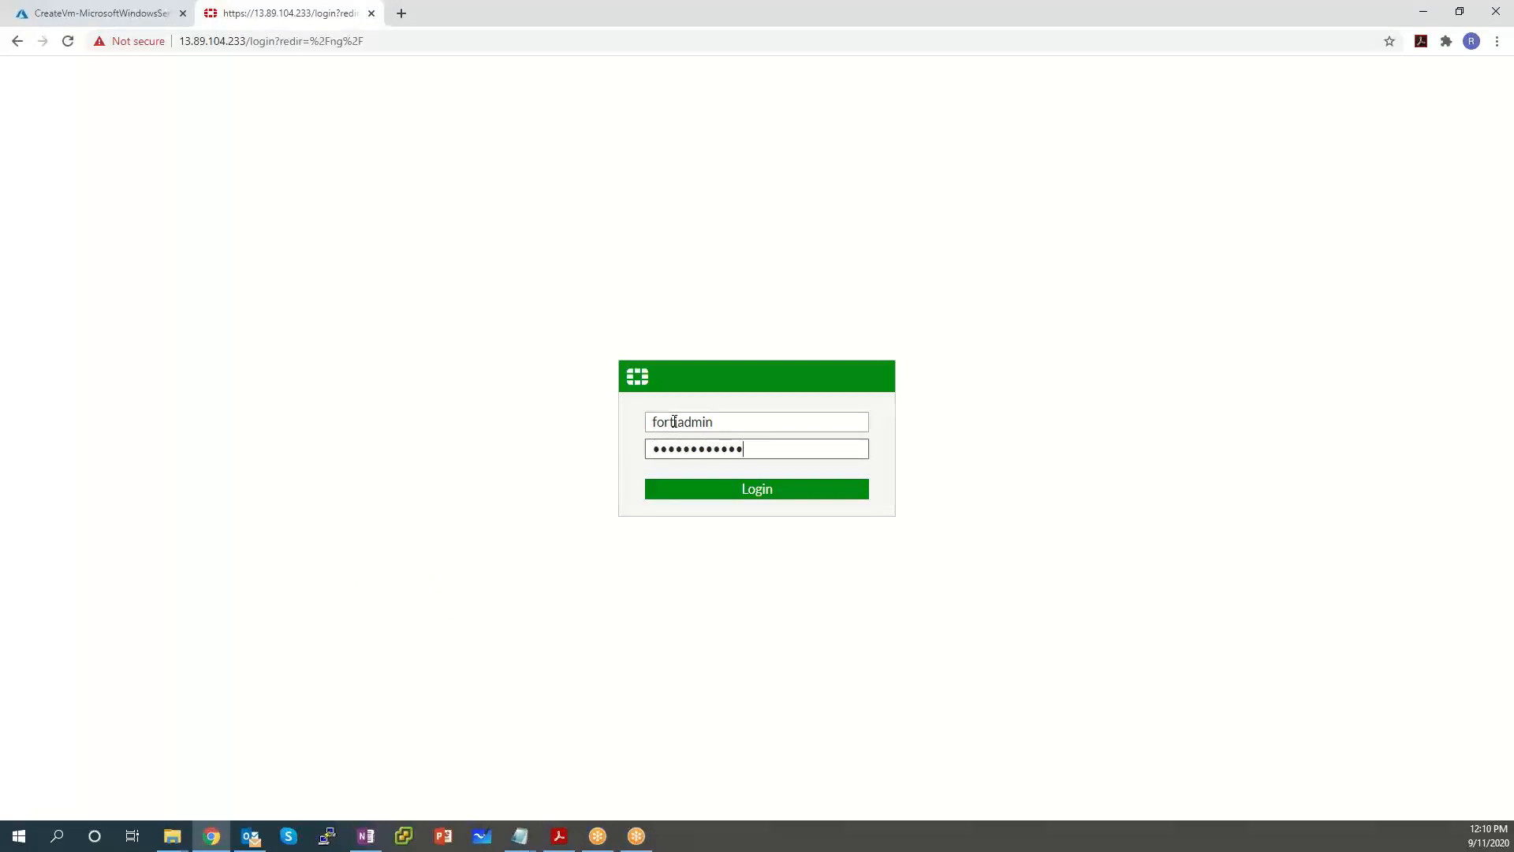
{"action": "key", "text": "Return"}
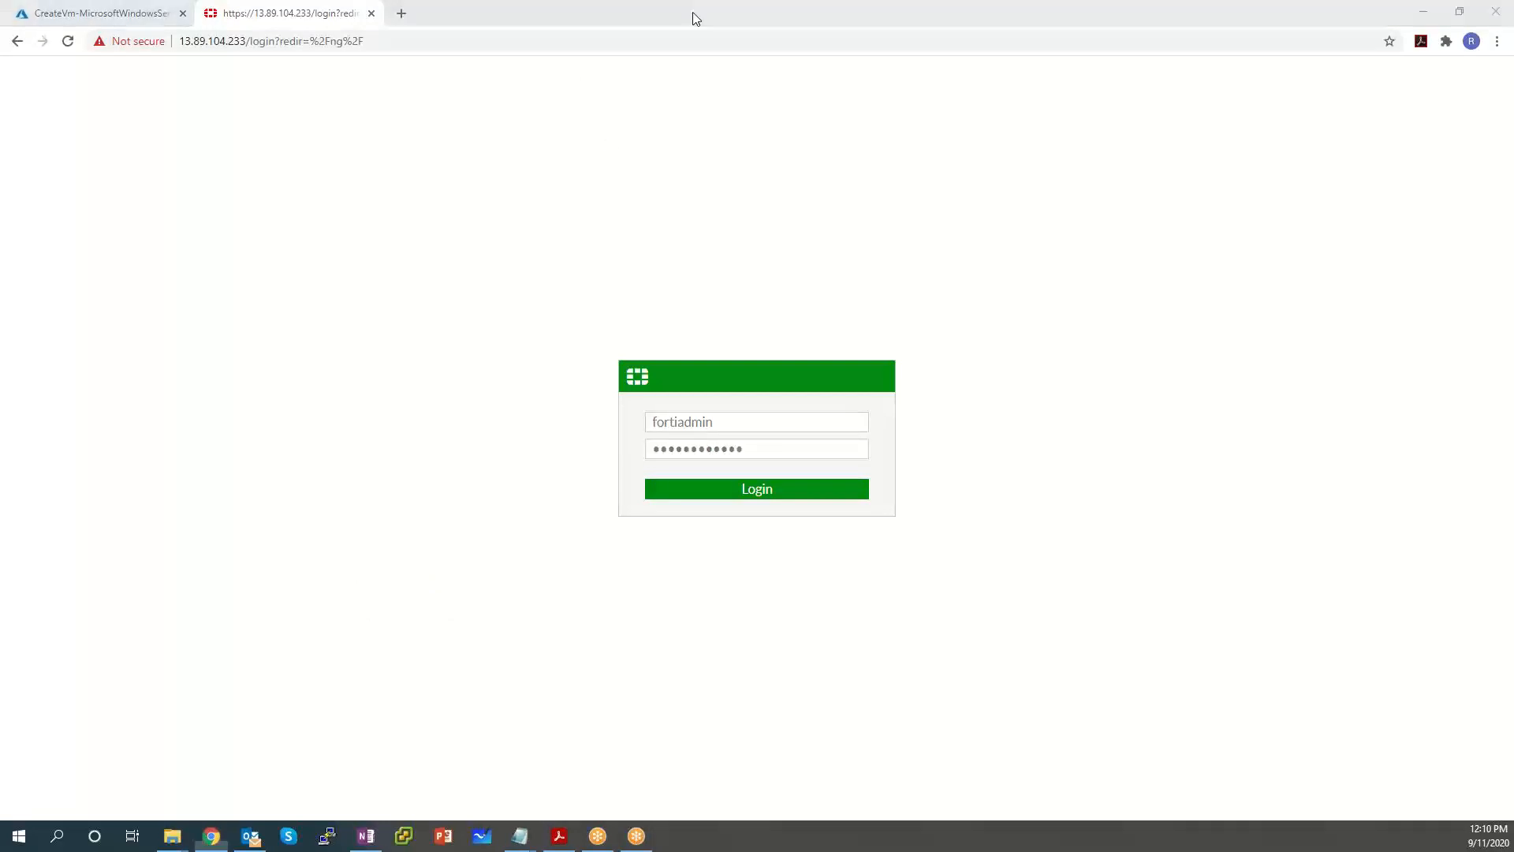
{"action": "left_click", "coordinate": [401, 12]}
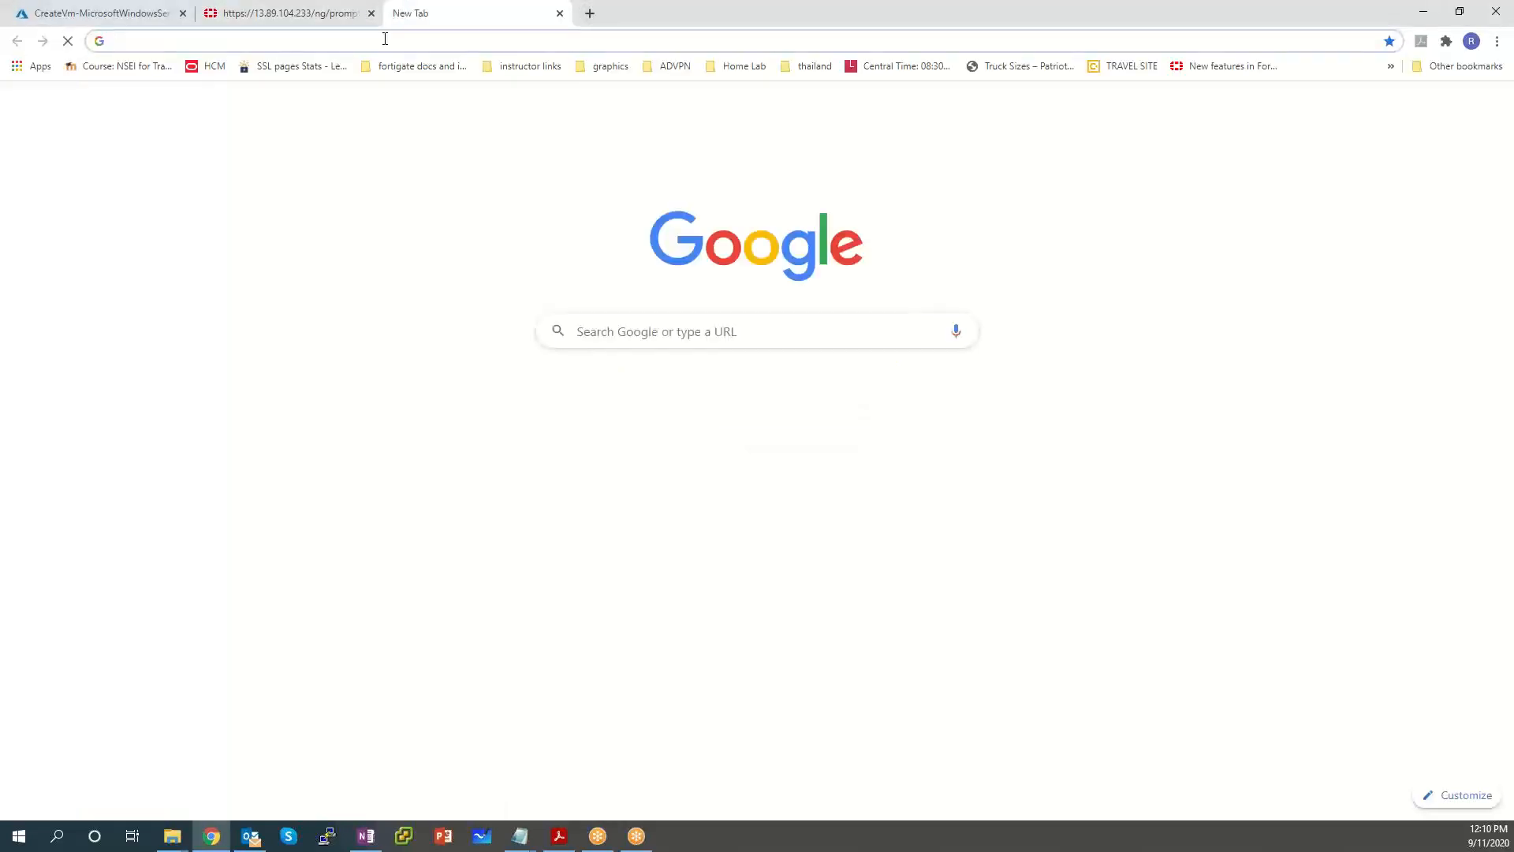
{"action": "type", "text": "https://13.89.106.236"}
{"action": "key", "text": "Return"}
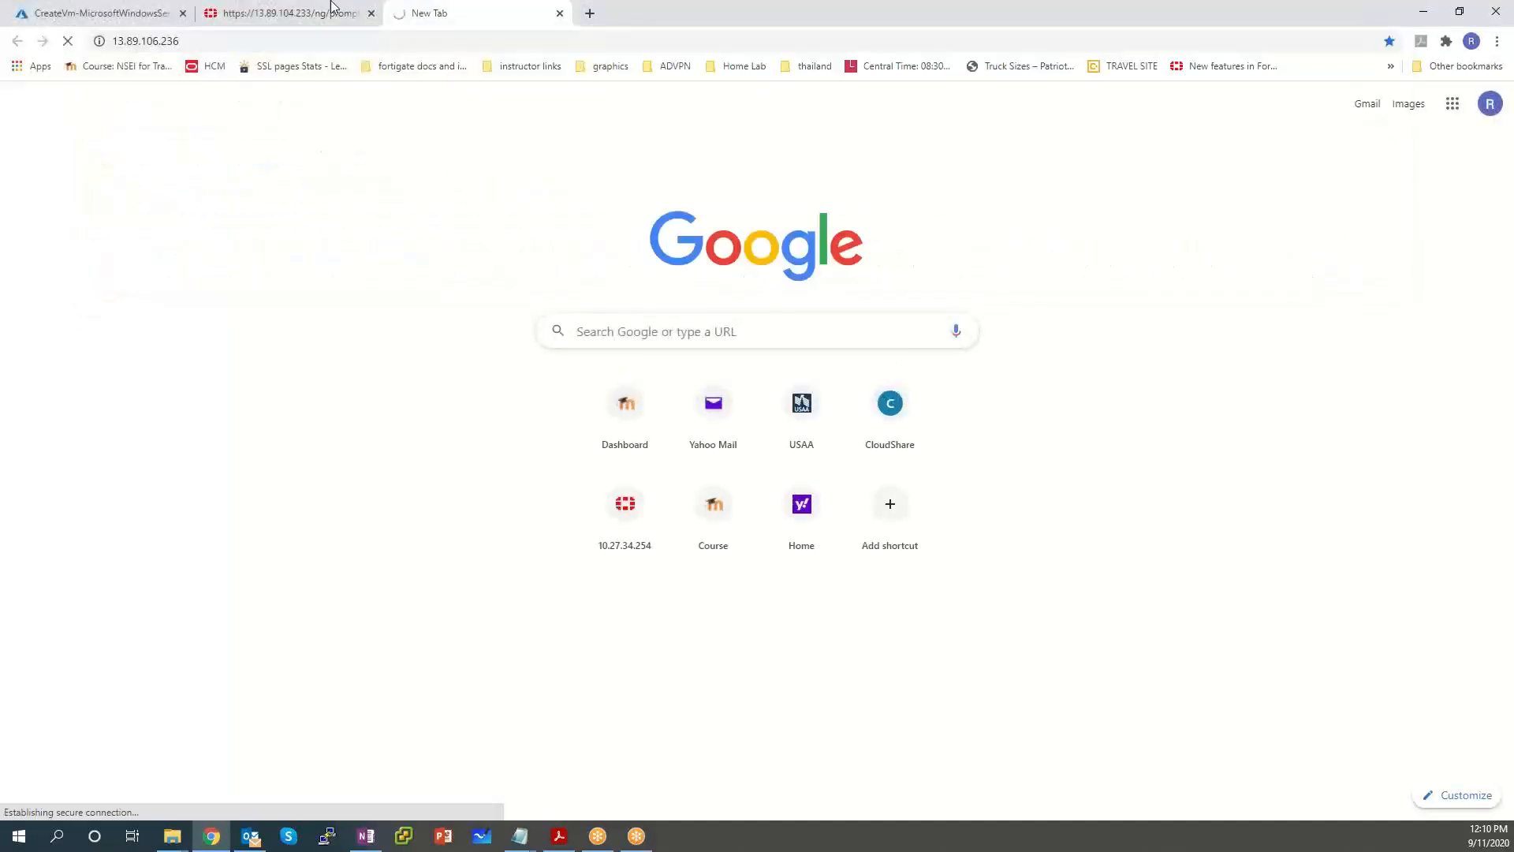
{"action": "left_click", "coordinate": [331, 21]}
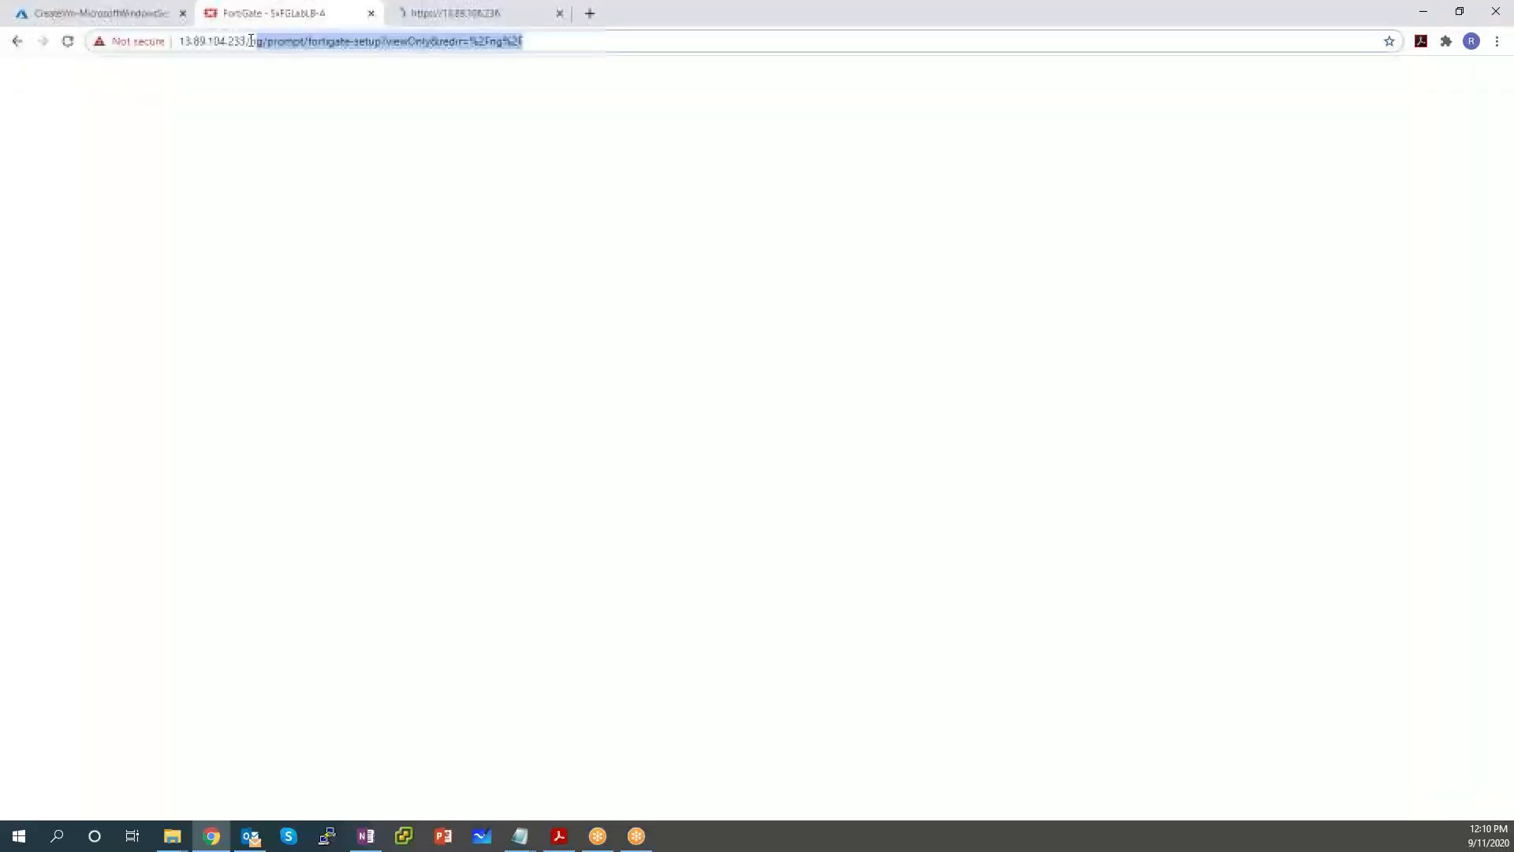
{"action": "left_click", "coordinate": [465, 11]}
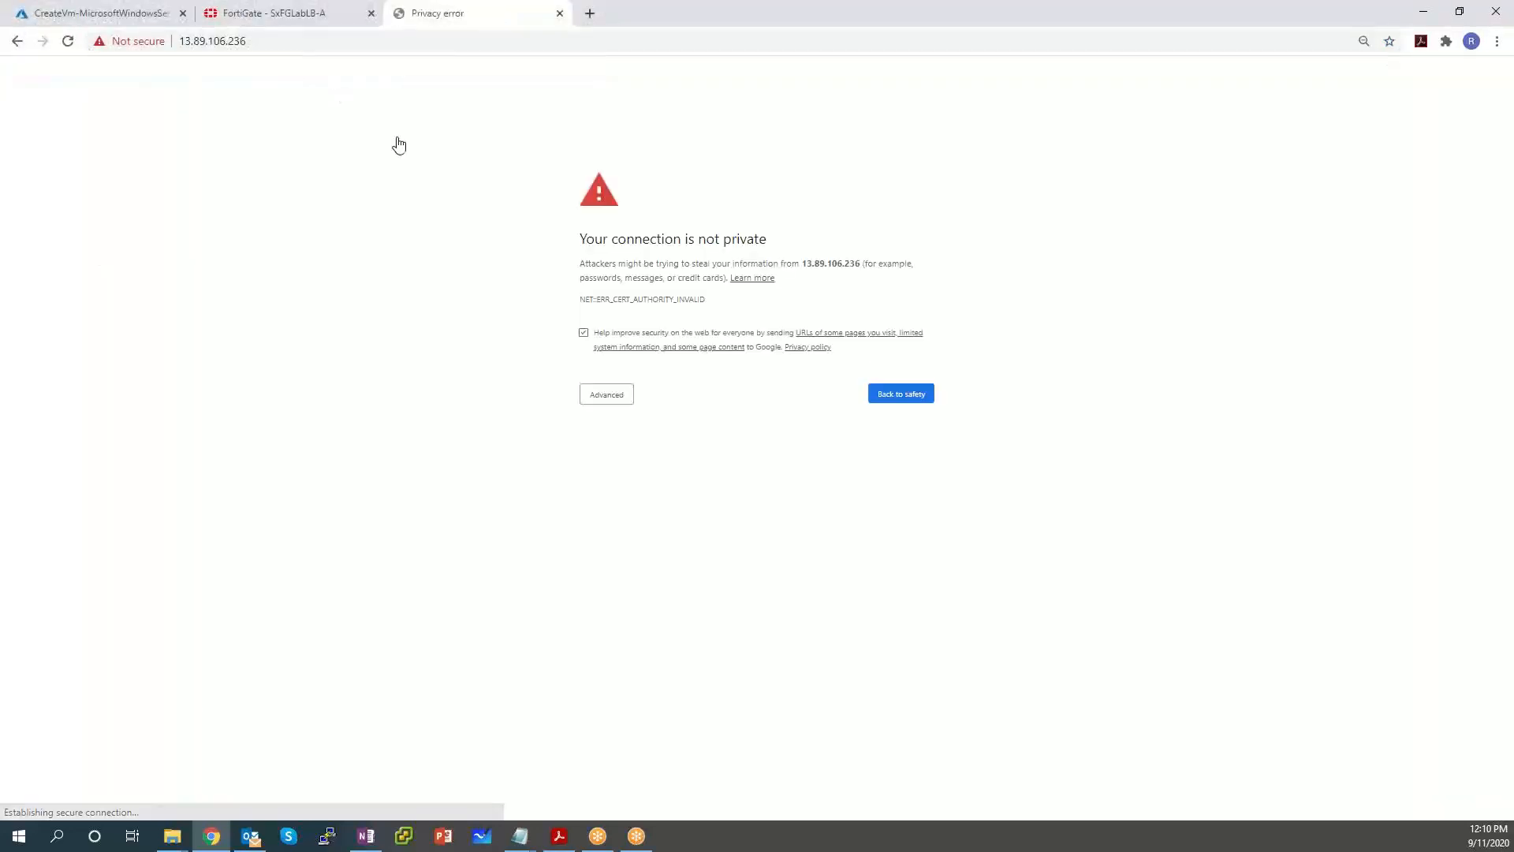
{"action": "left_click", "coordinate": [624, 399]}
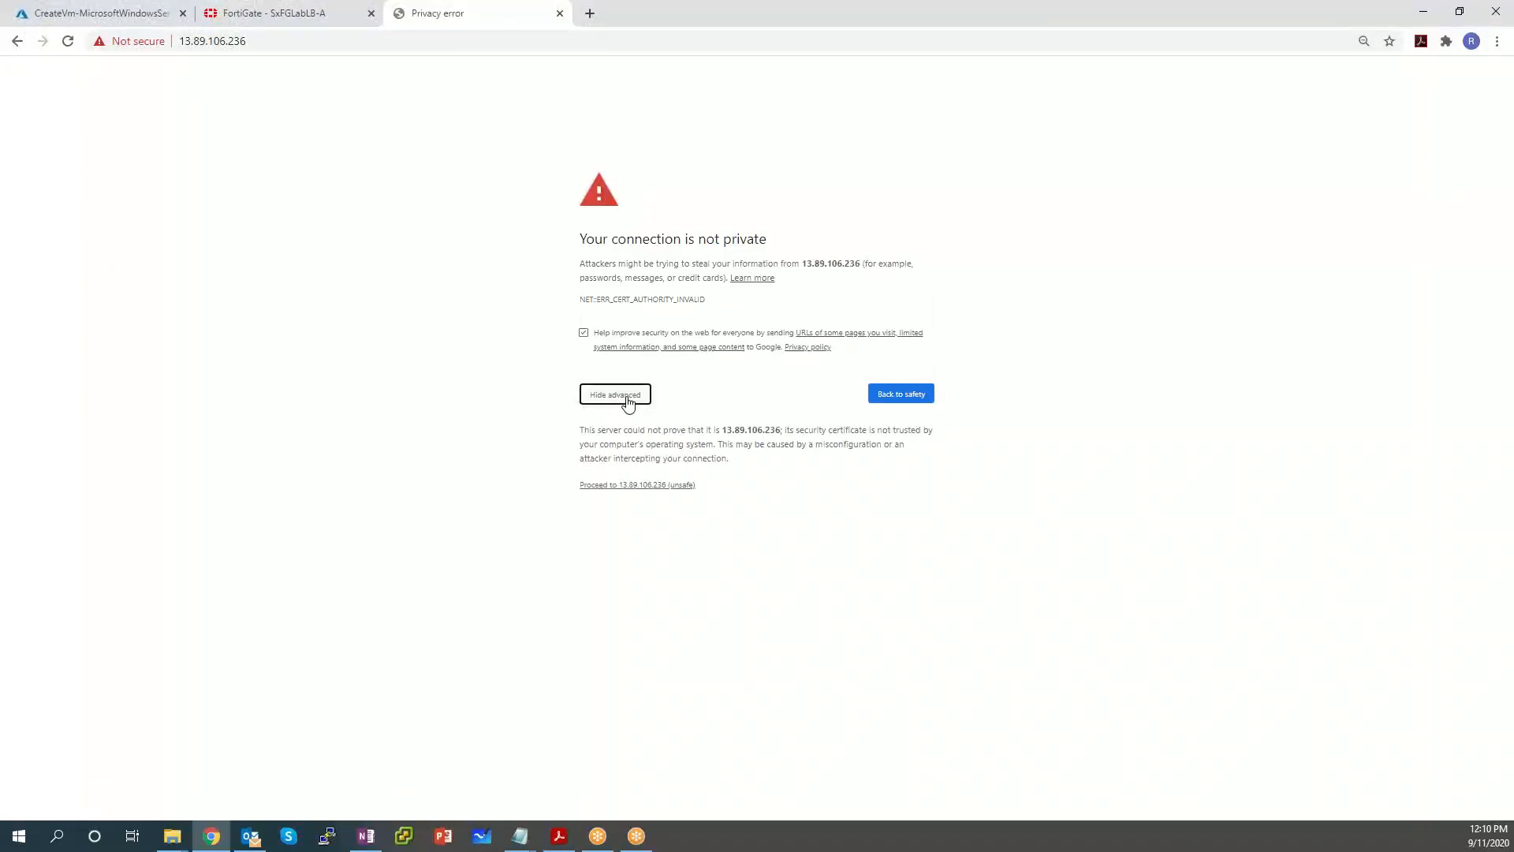
{"action": "left_click", "coordinate": [611, 489]}
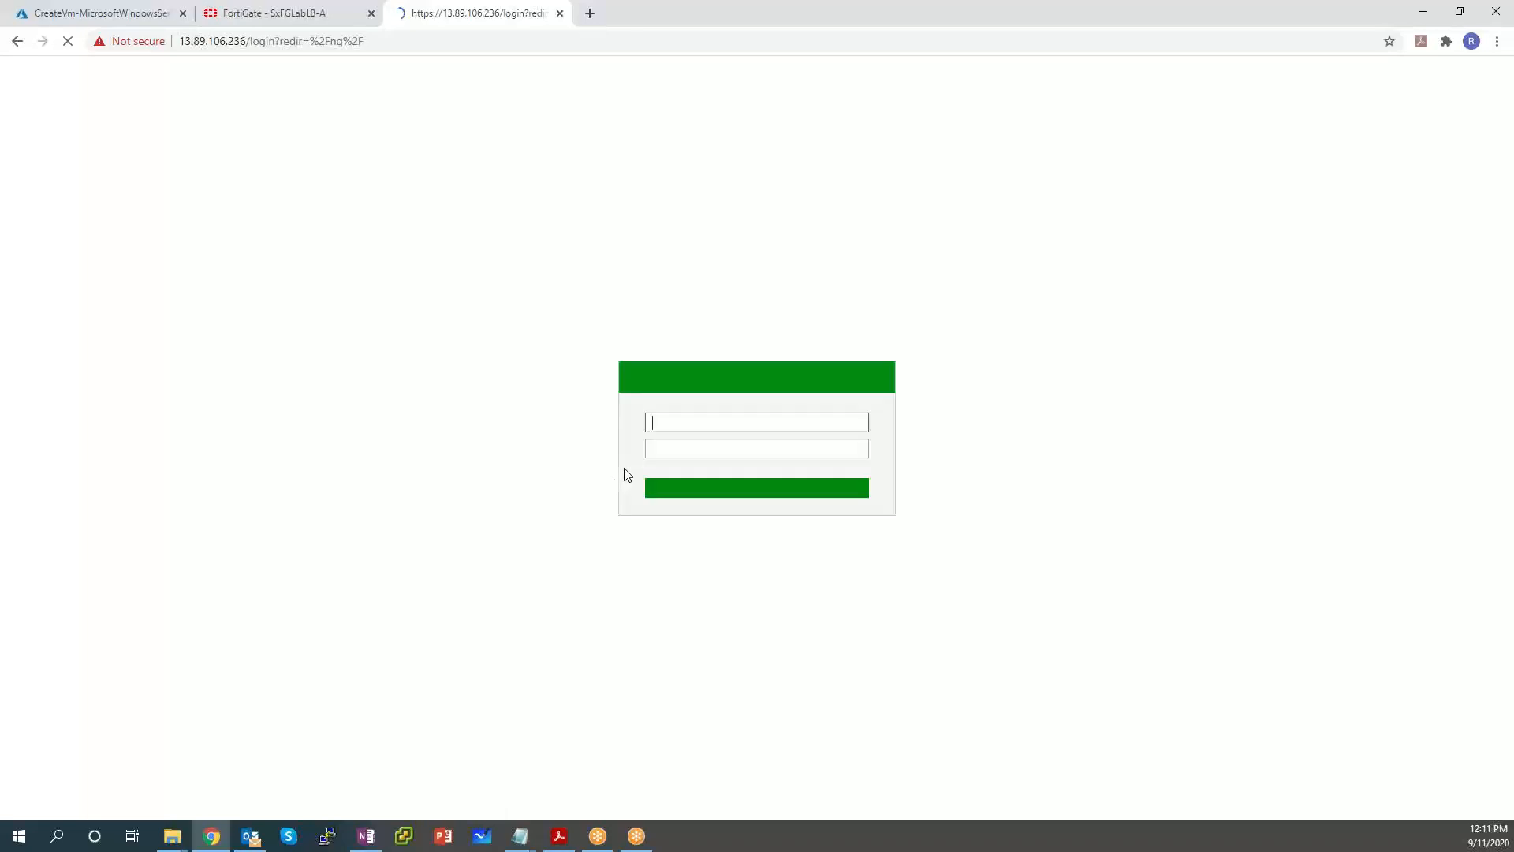
Log in to the second FortiGate with the admin credentials and return to the SxFGLabLB-A tab.
{"action": "type", "text": "fortiadmin"}
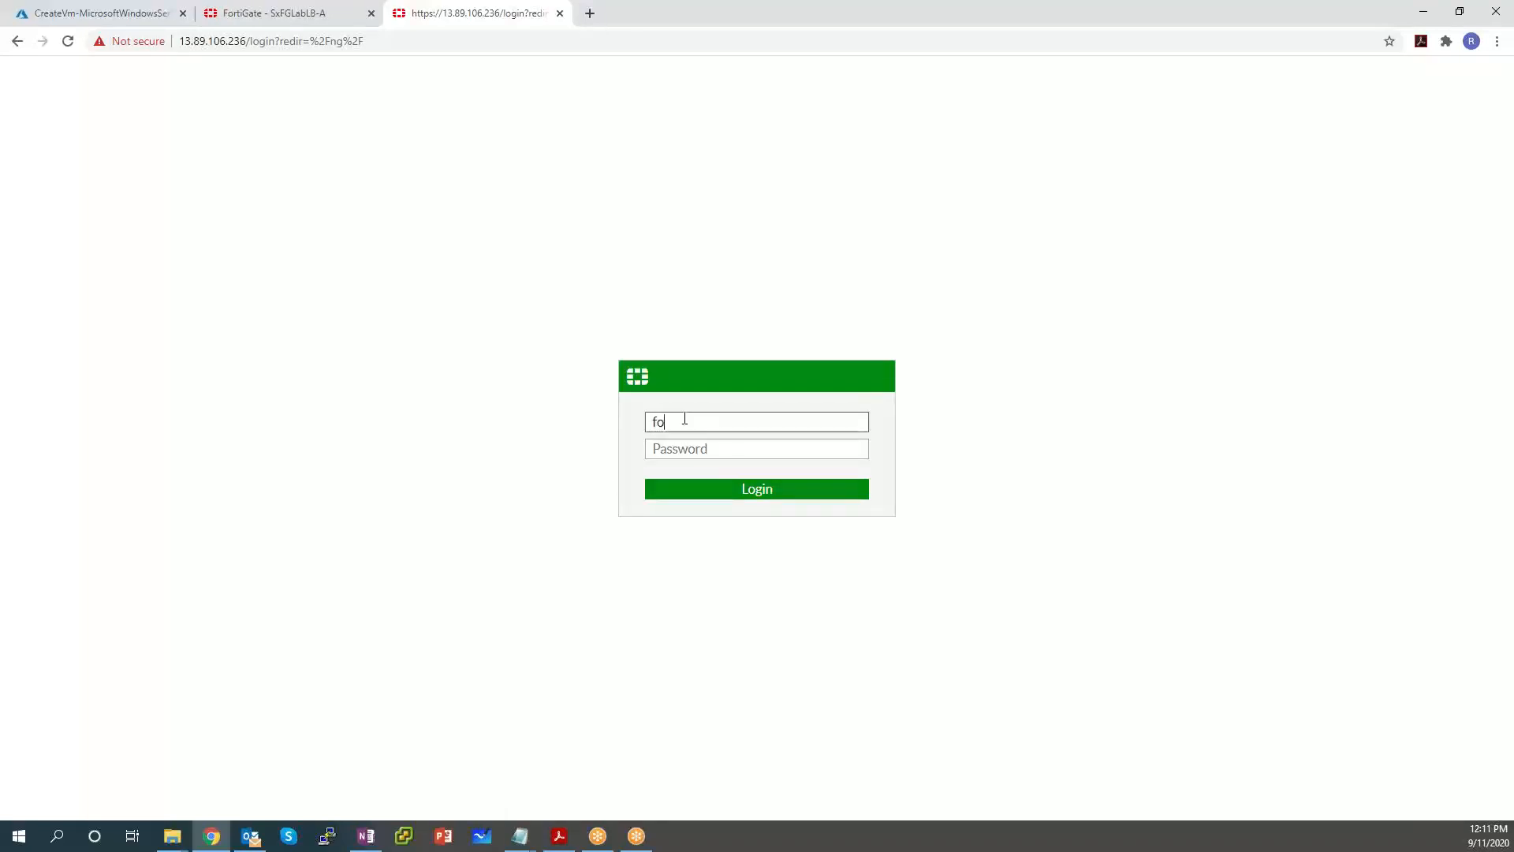
{"action": "key", "text": "Tab"}
{"action": "type", "text": "•••••••••••"}
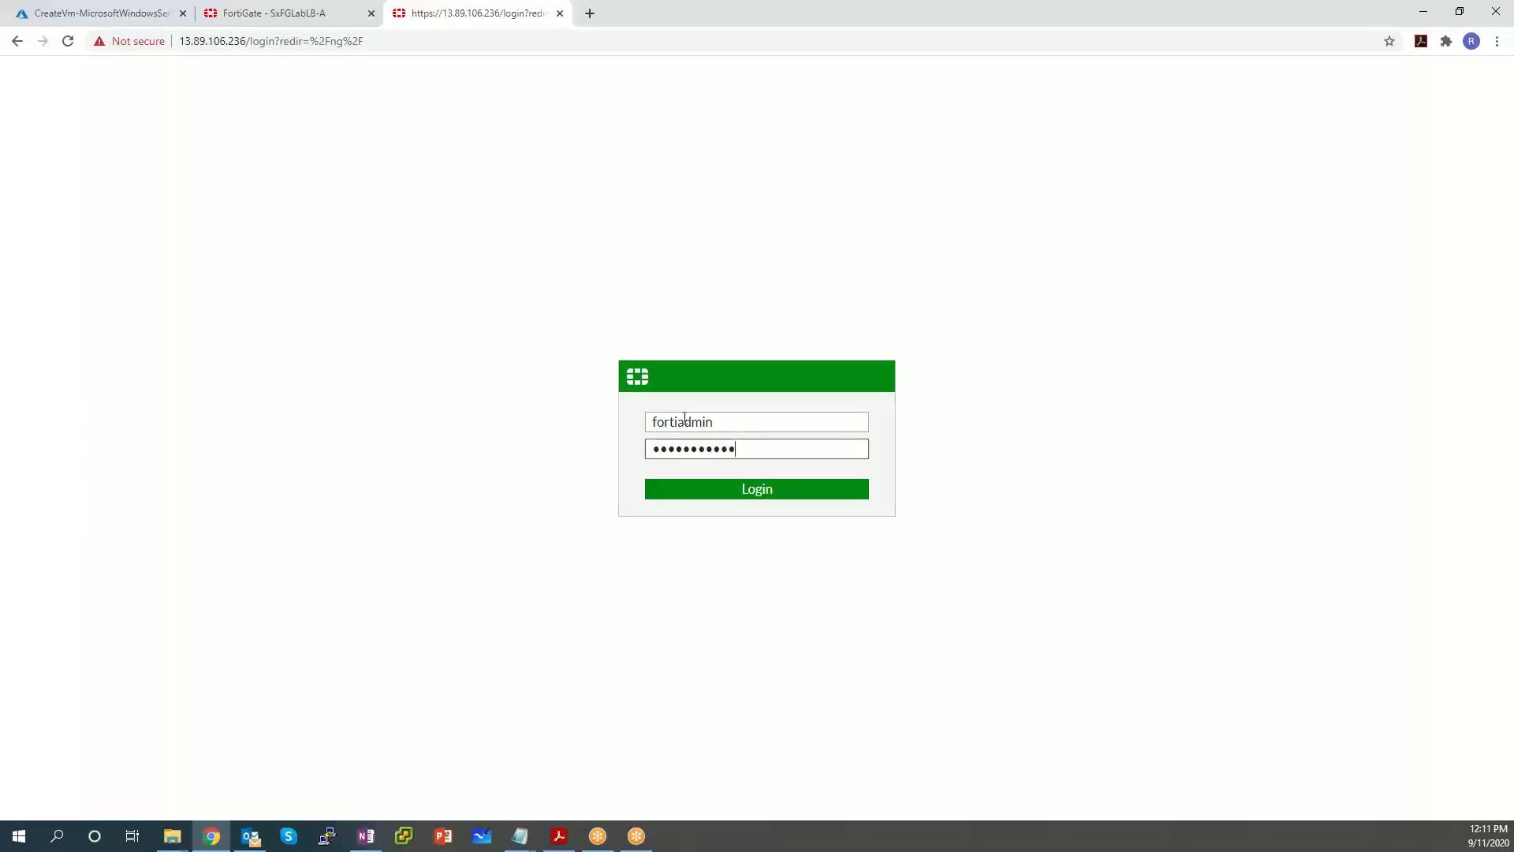
{"action": "type", "text": "•"}
{"action": "key", "text": "Return"}
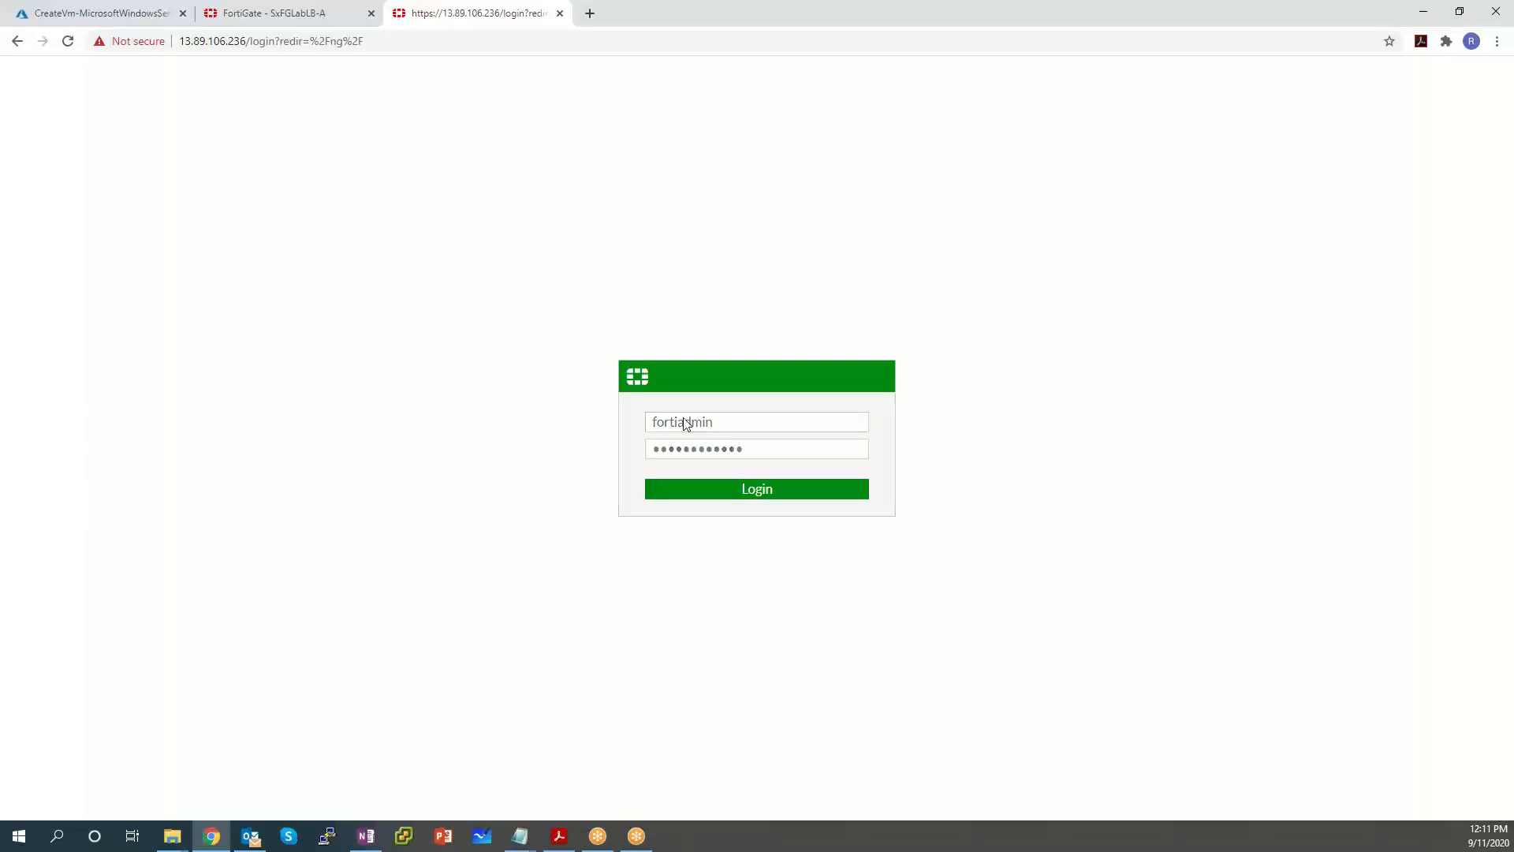
{"action": "left_click", "coordinate": [309, 15]}
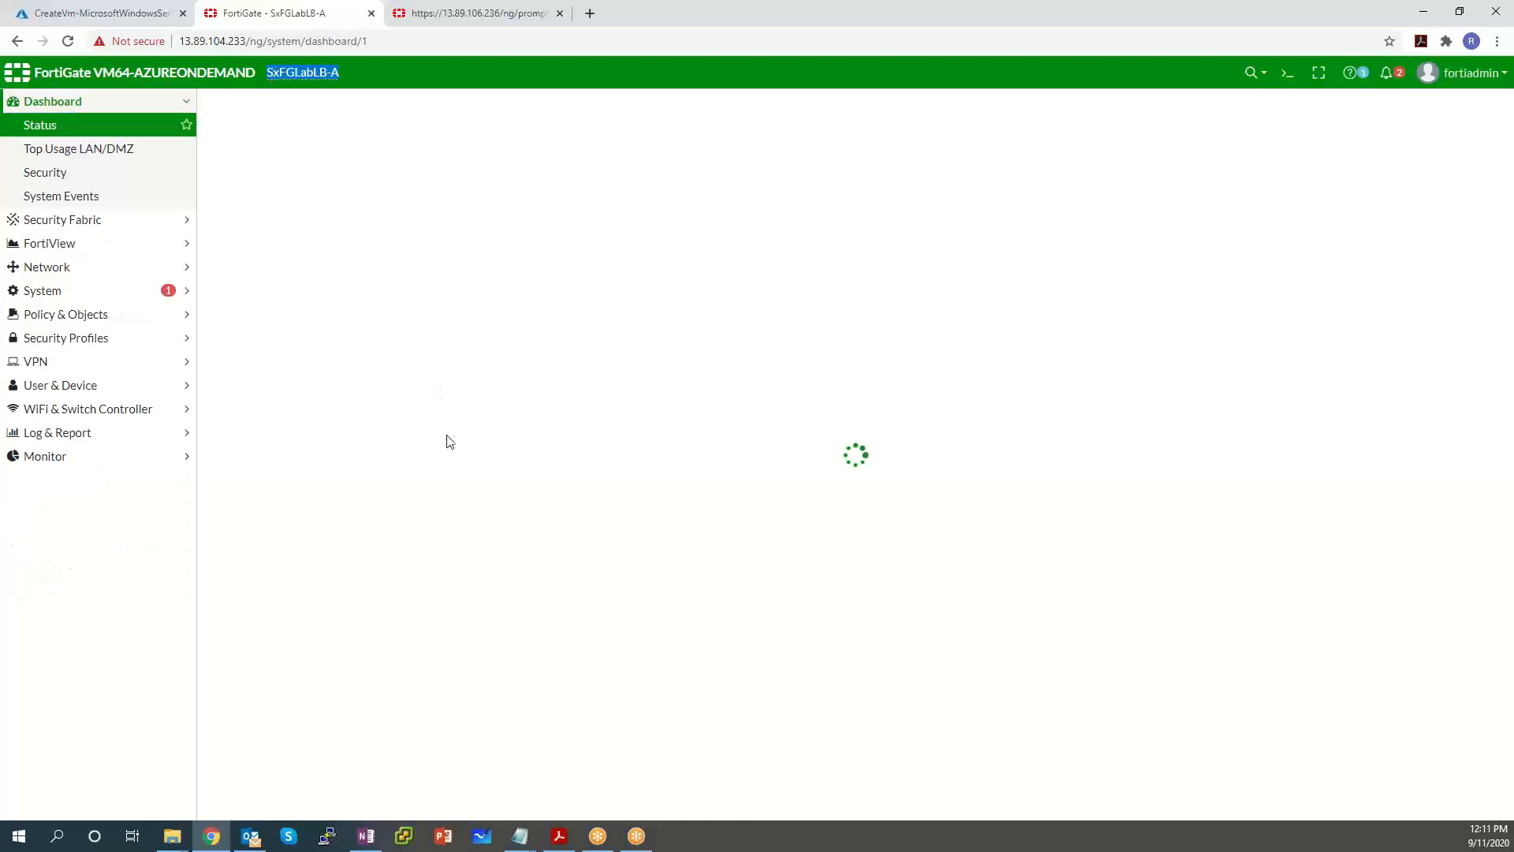
Confirm the SxFGLabLB-B hostname, then open the CLI console on SxFGLabLB-A.
{"action": "key", "text": "ctrl+Tab"}
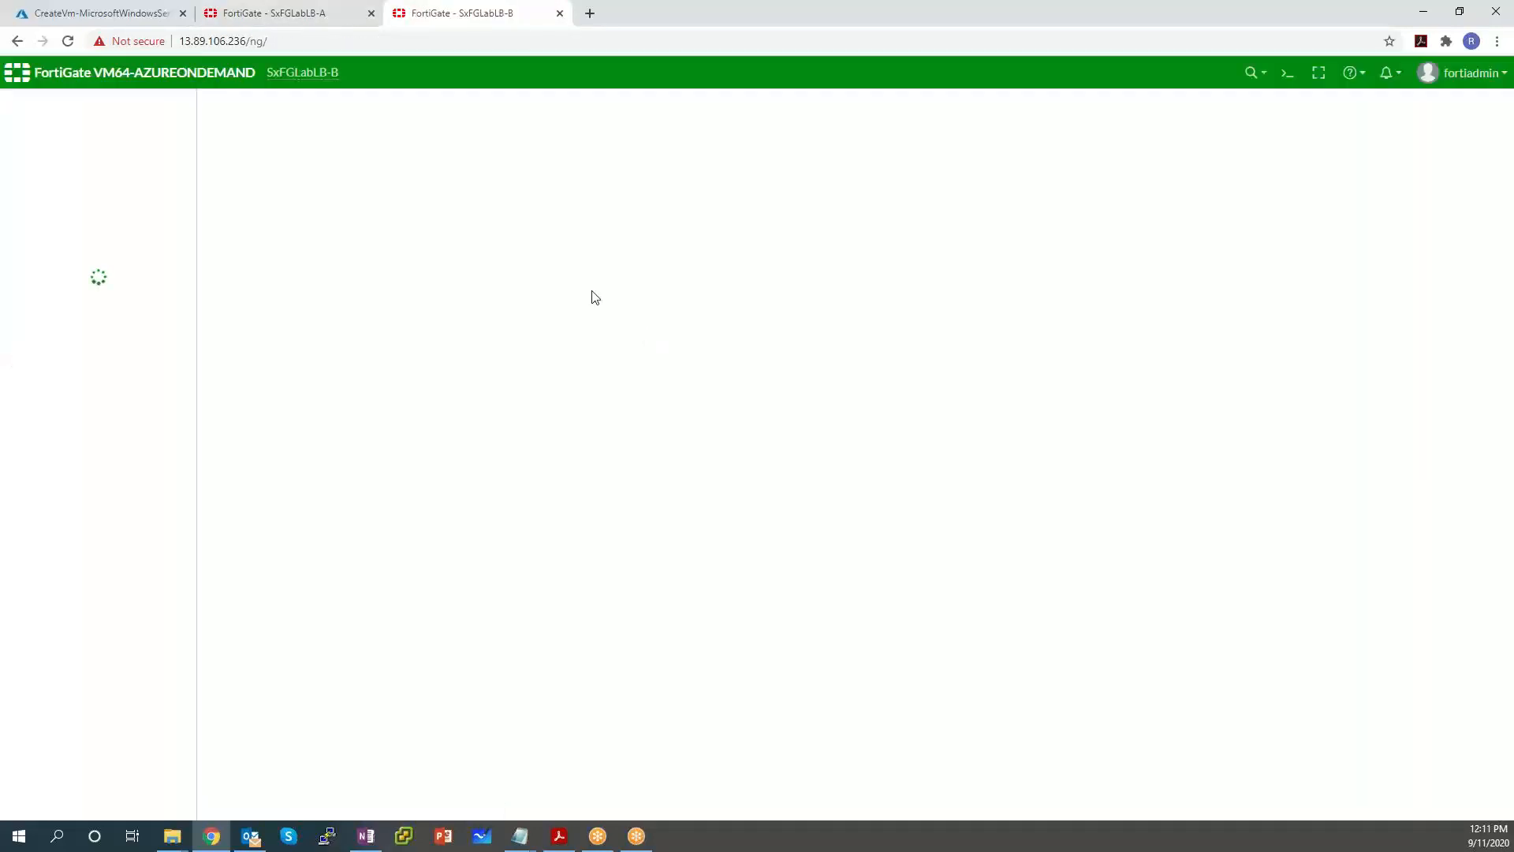
{"action": "left_click_drag", "start_coordinate": [346, 72], "coordinate": [236, 72]}
{"action": "left_click", "coordinate": [291, 12]}
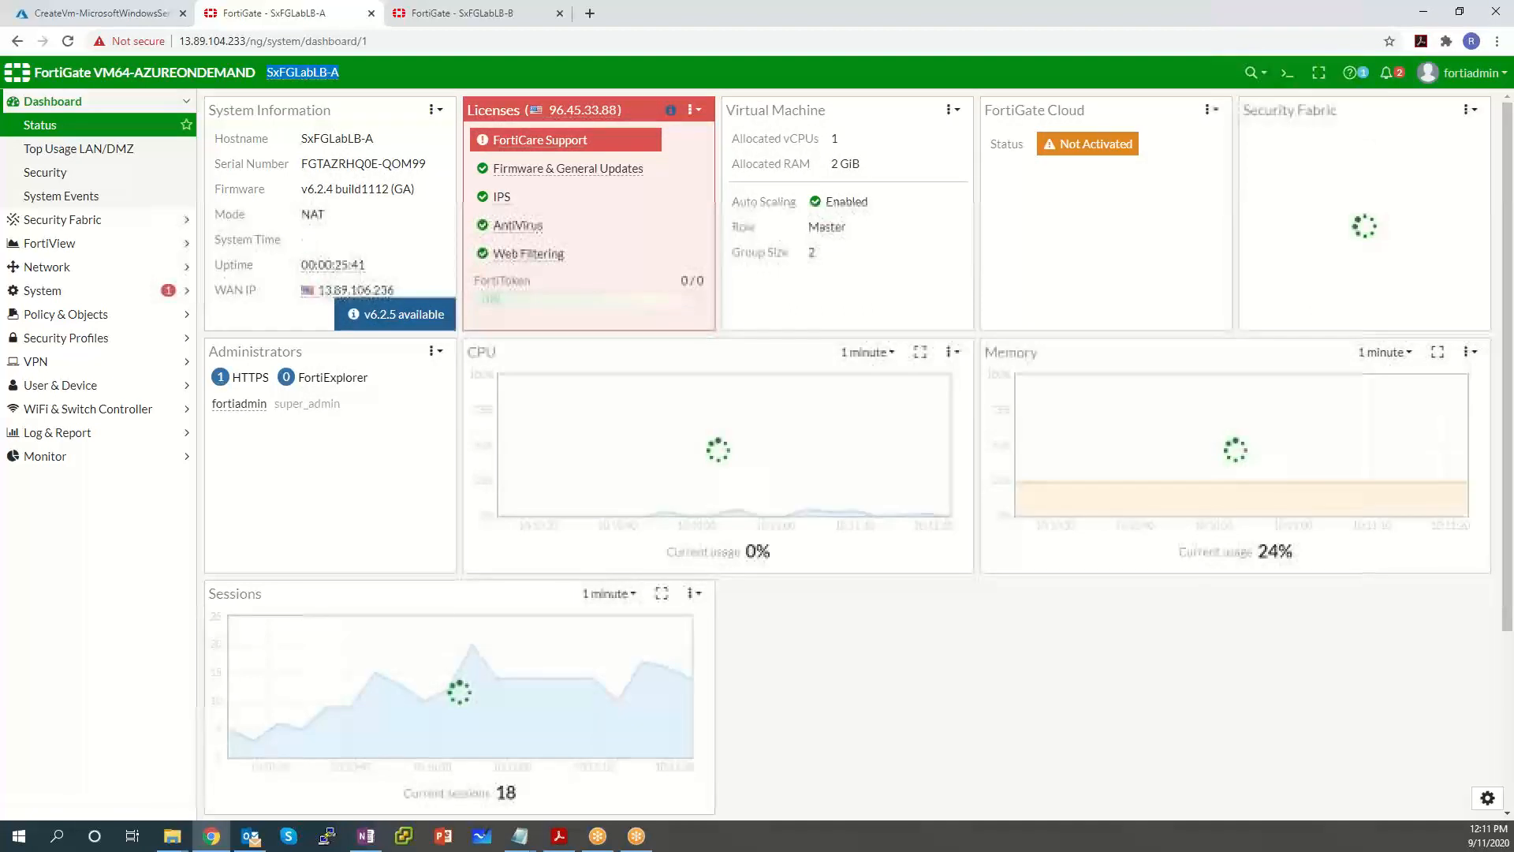
{"action": "left_click", "coordinate": [1287, 73]}
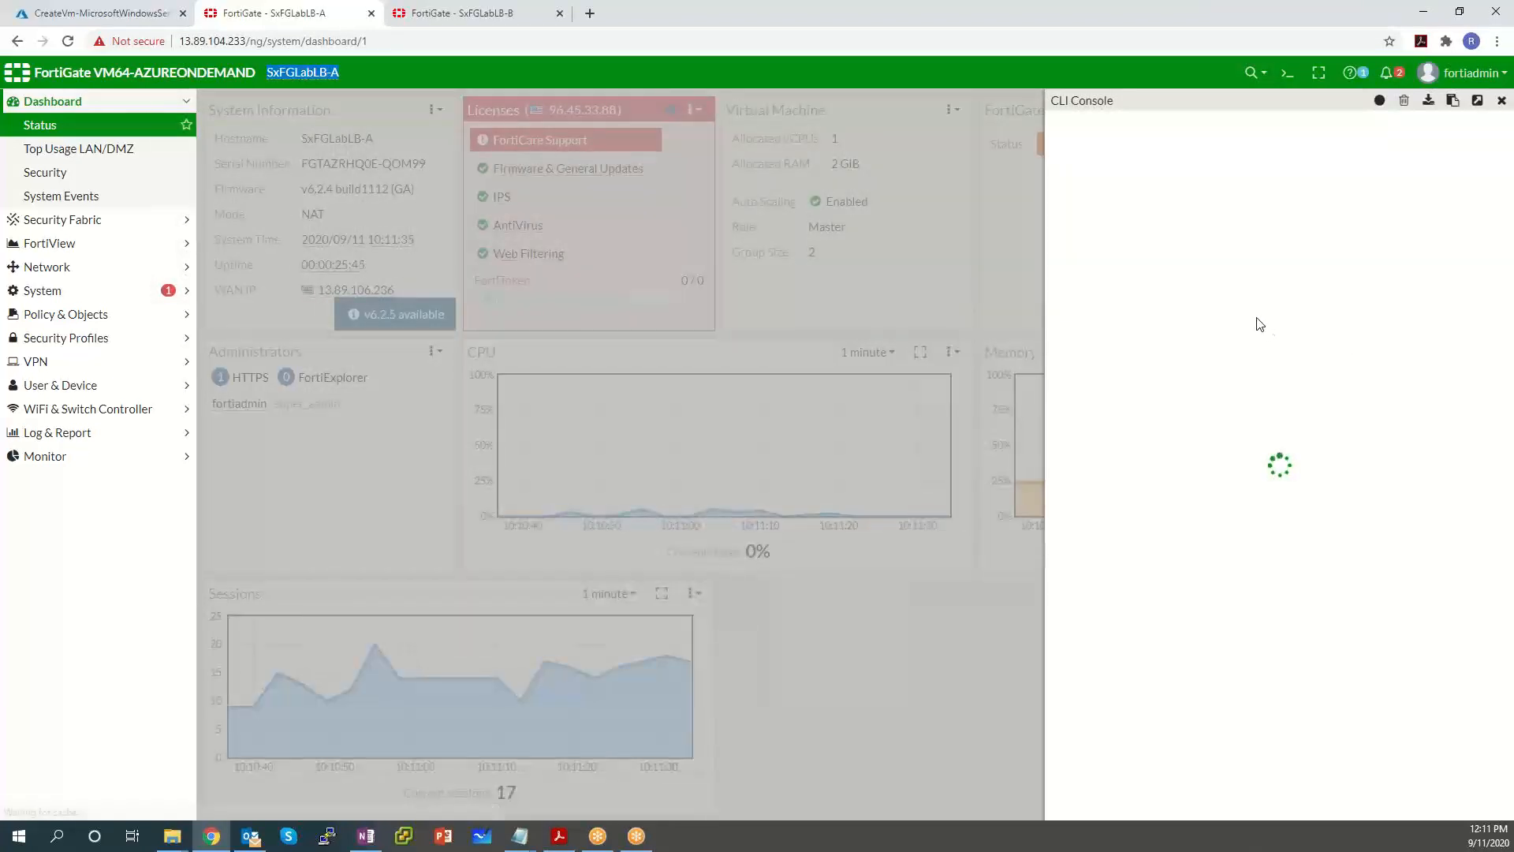
{"action": "type", "text": "con"}
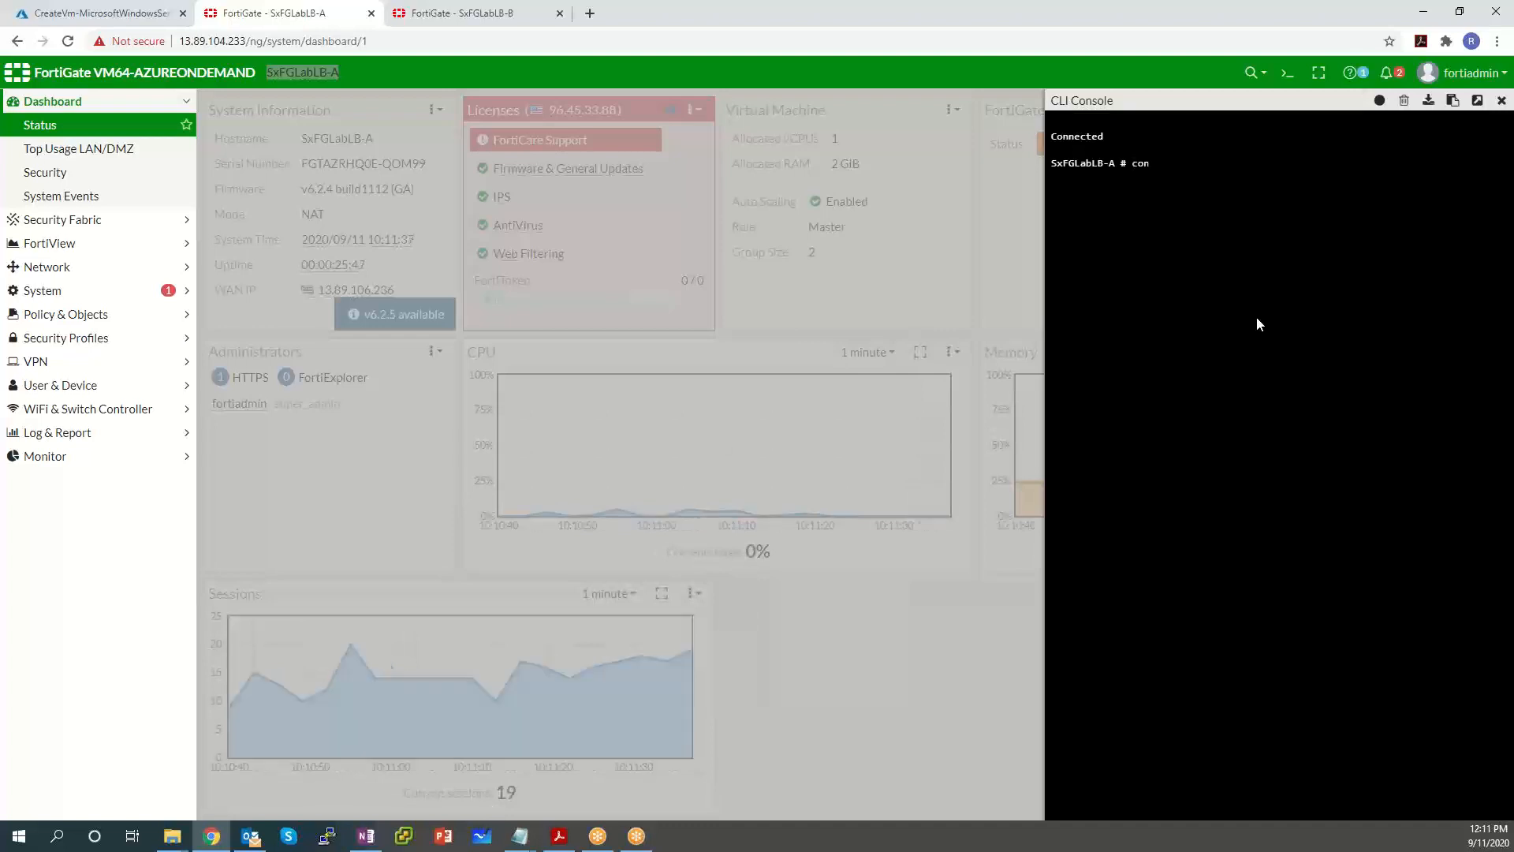
{"action": "type", "text": "fig system auto-scale"}
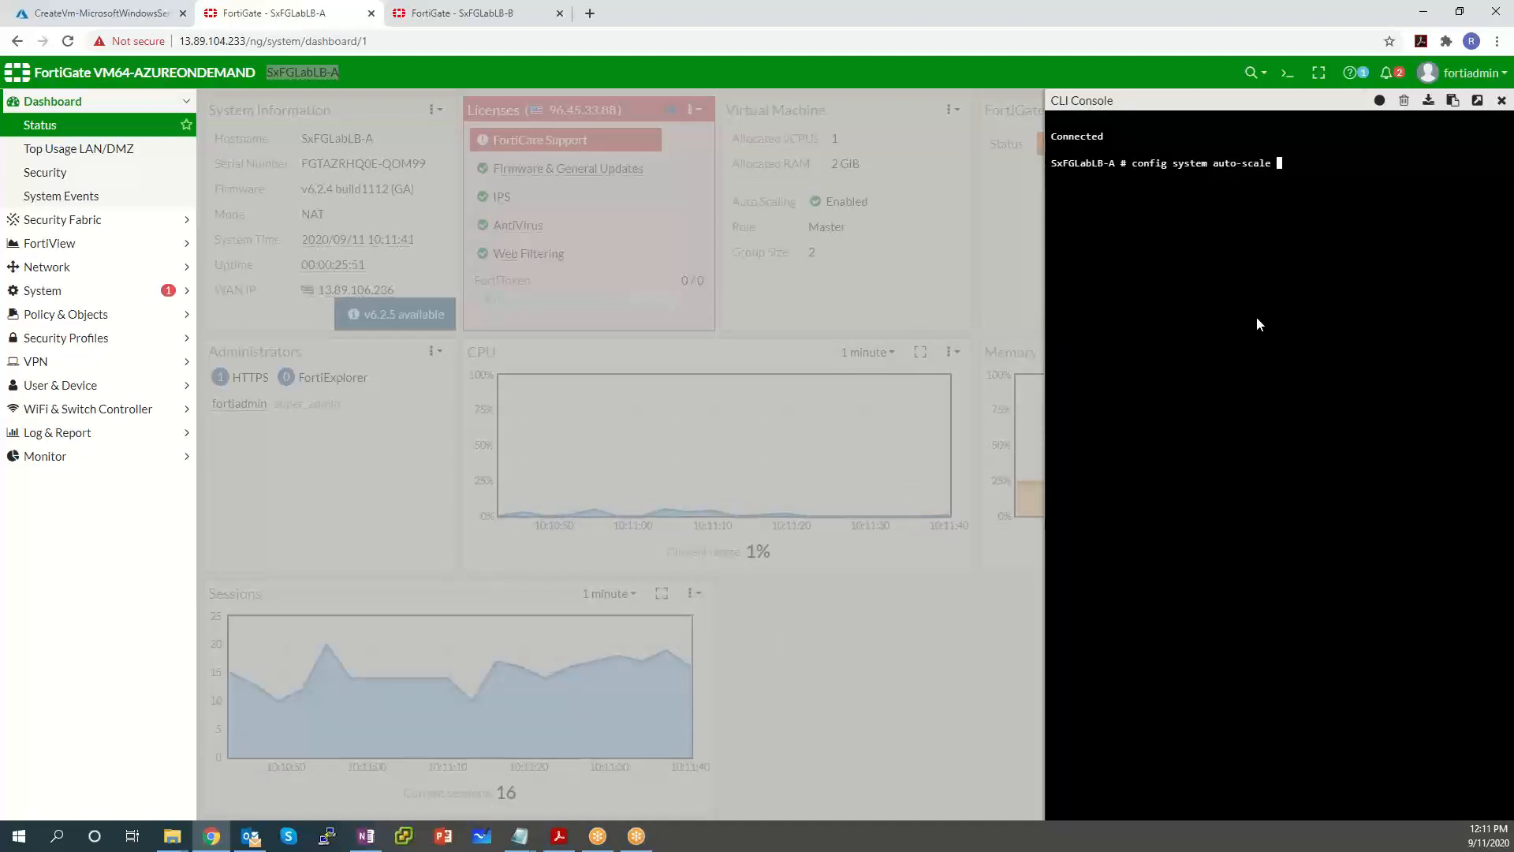
{"action": "key", "text": "Return"}
{"action": "type", "text": "show"}
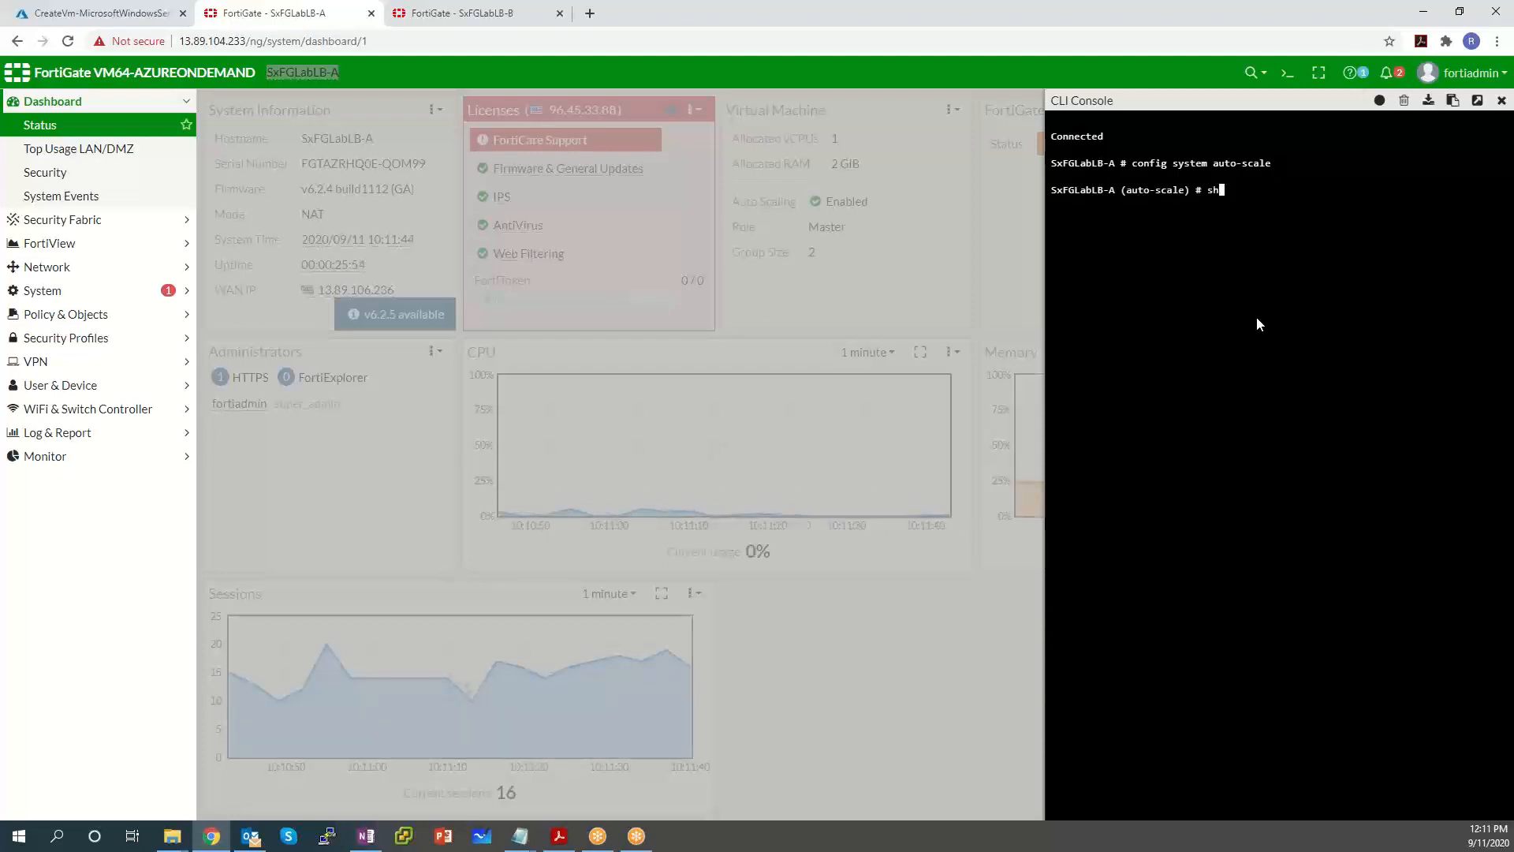
{"action": "key", "text": "Return"}
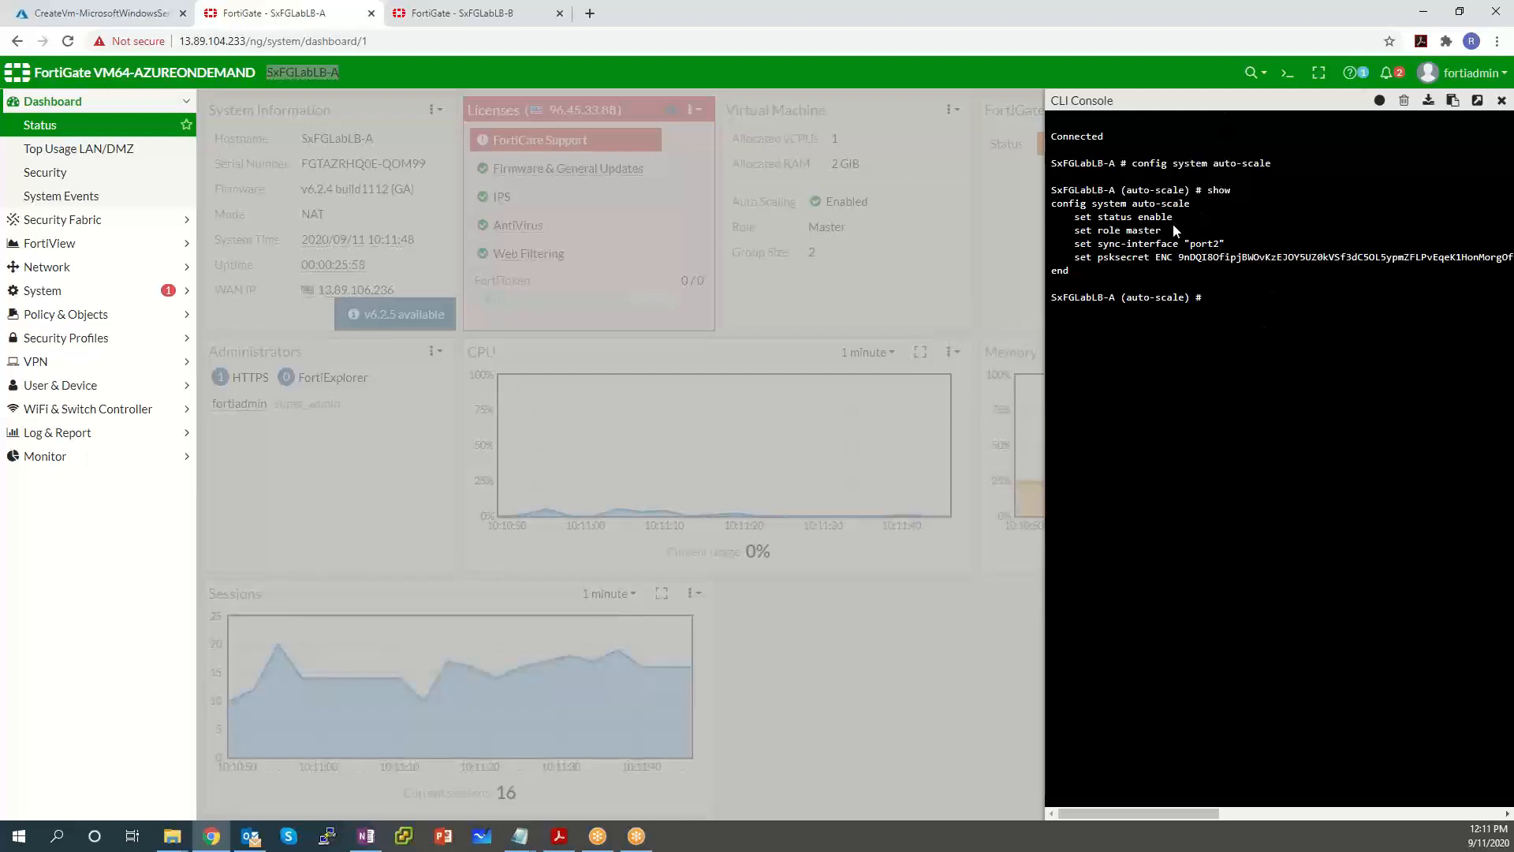
{"action": "double_click", "coordinate": [1145, 230]}
{"action": "left_click_drag", "start_coordinate": [1112, 228], "coordinate": [1080, 218]}
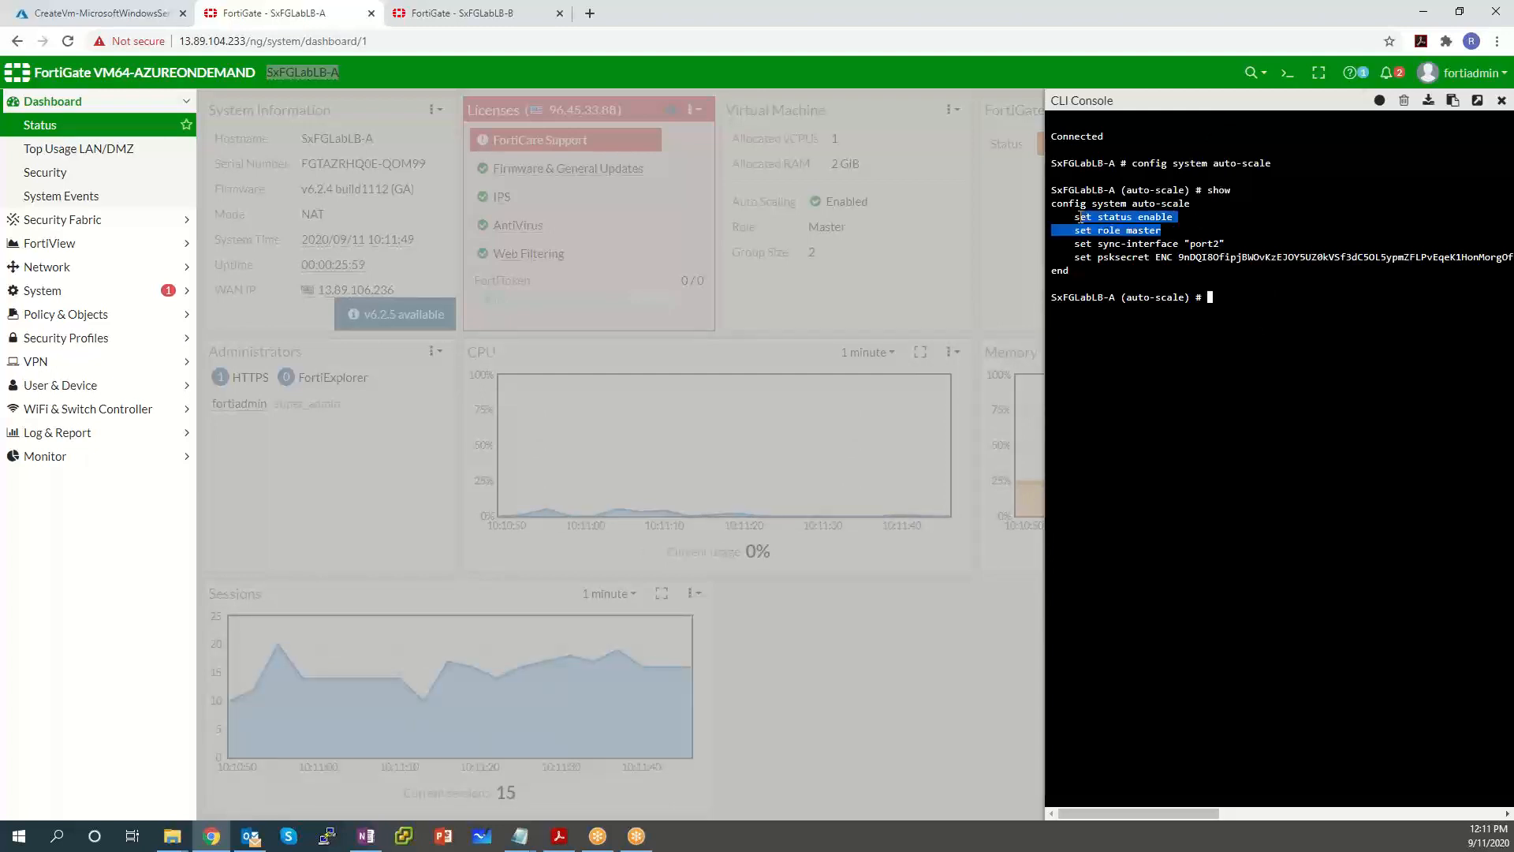
{"action": "left_click_drag", "start_coordinate": [1236, 246], "coordinate": [1104, 236]}
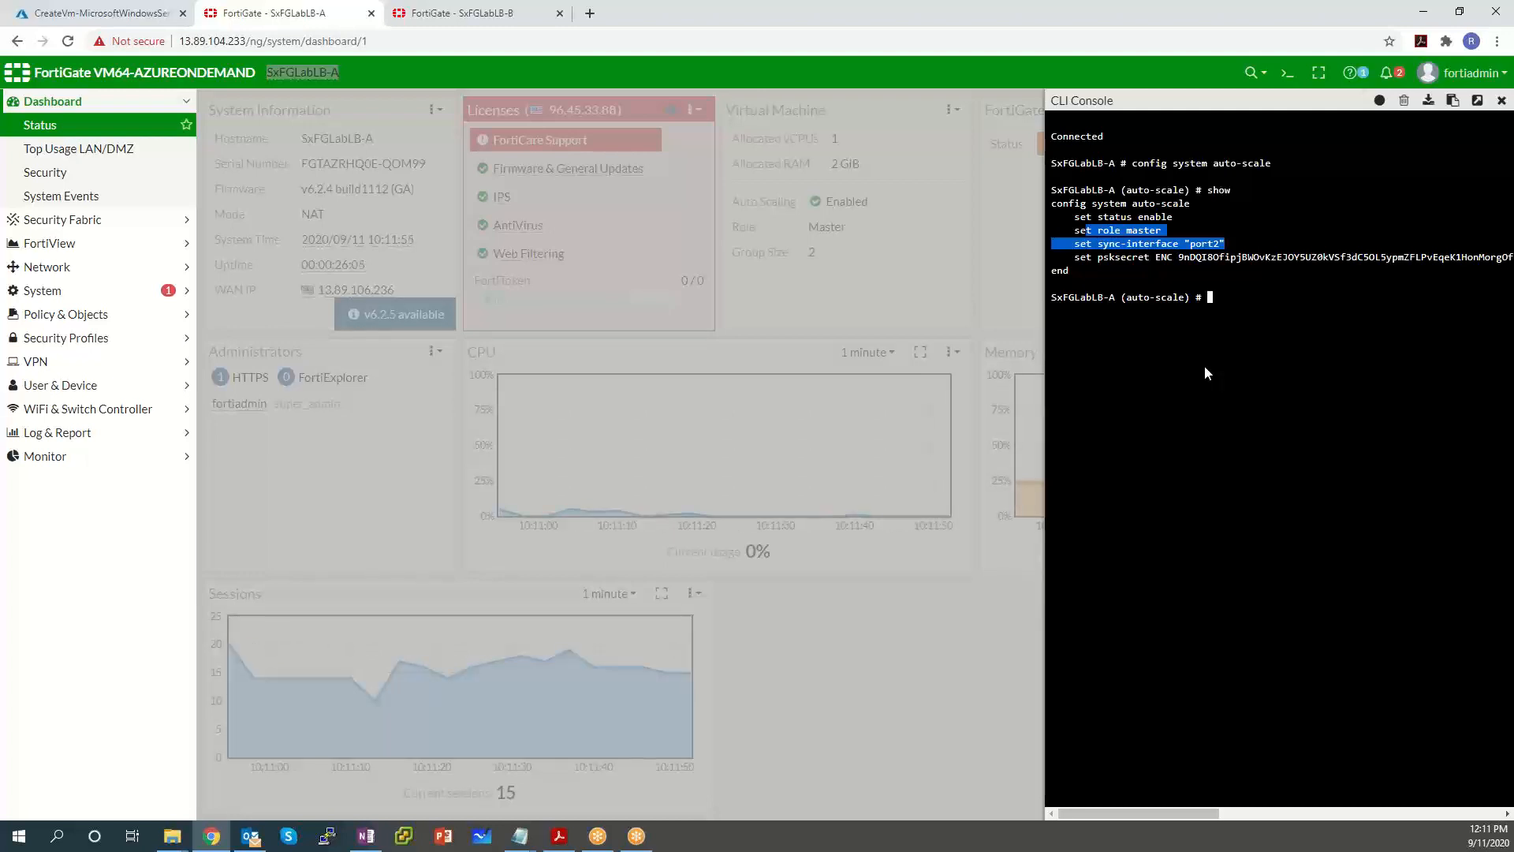
{"action": "left_click", "coordinate": [1244, 245]}
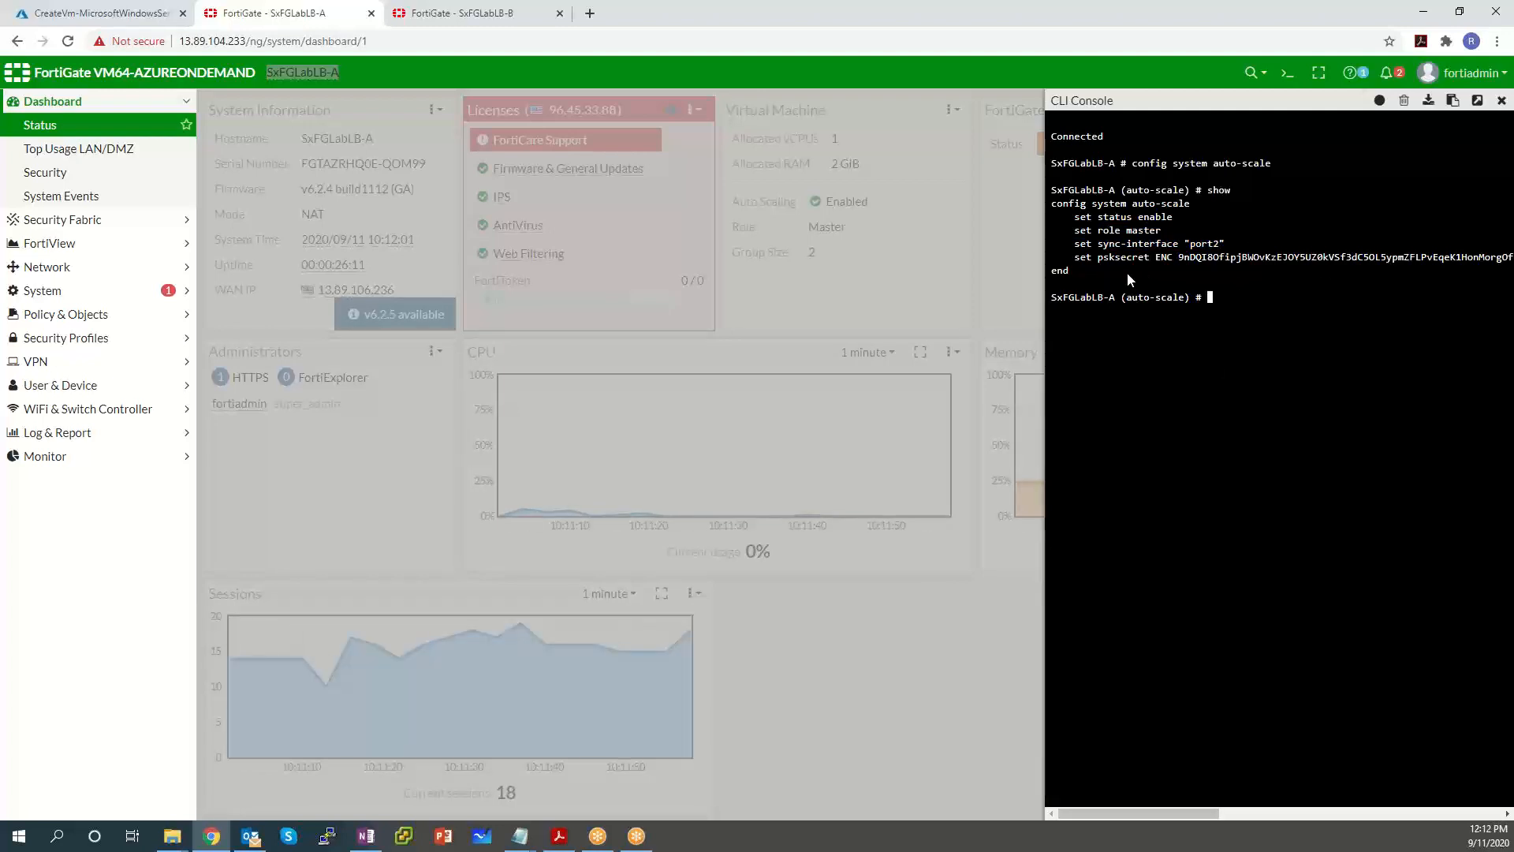
{"action": "left_click_drag", "start_coordinate": [1105, 269], "coordinate": [1180, 252]}
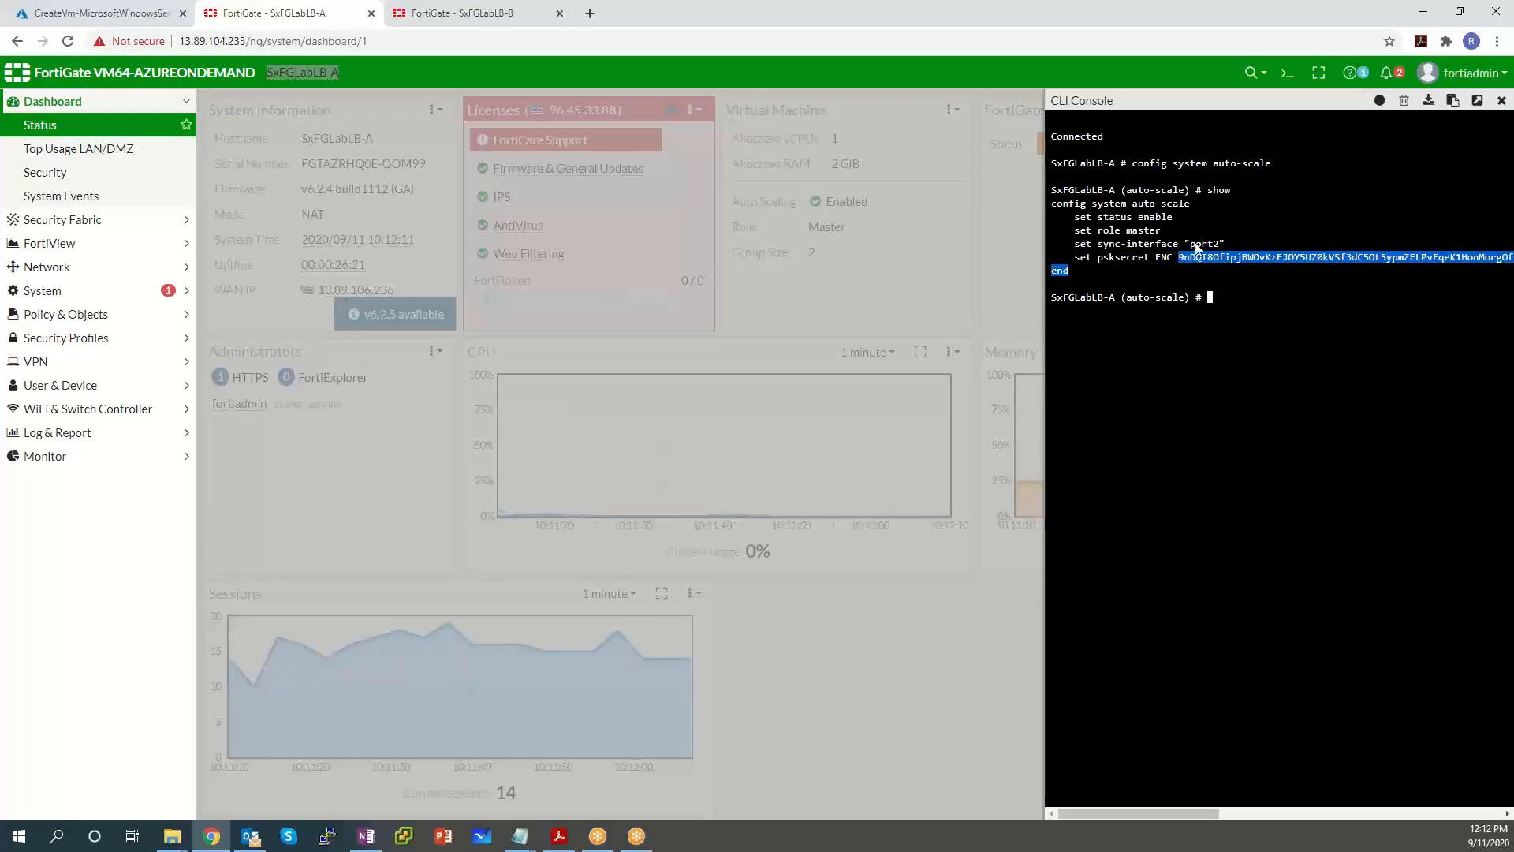
{"action": "left_click", "coordinate": [1165, 415]}
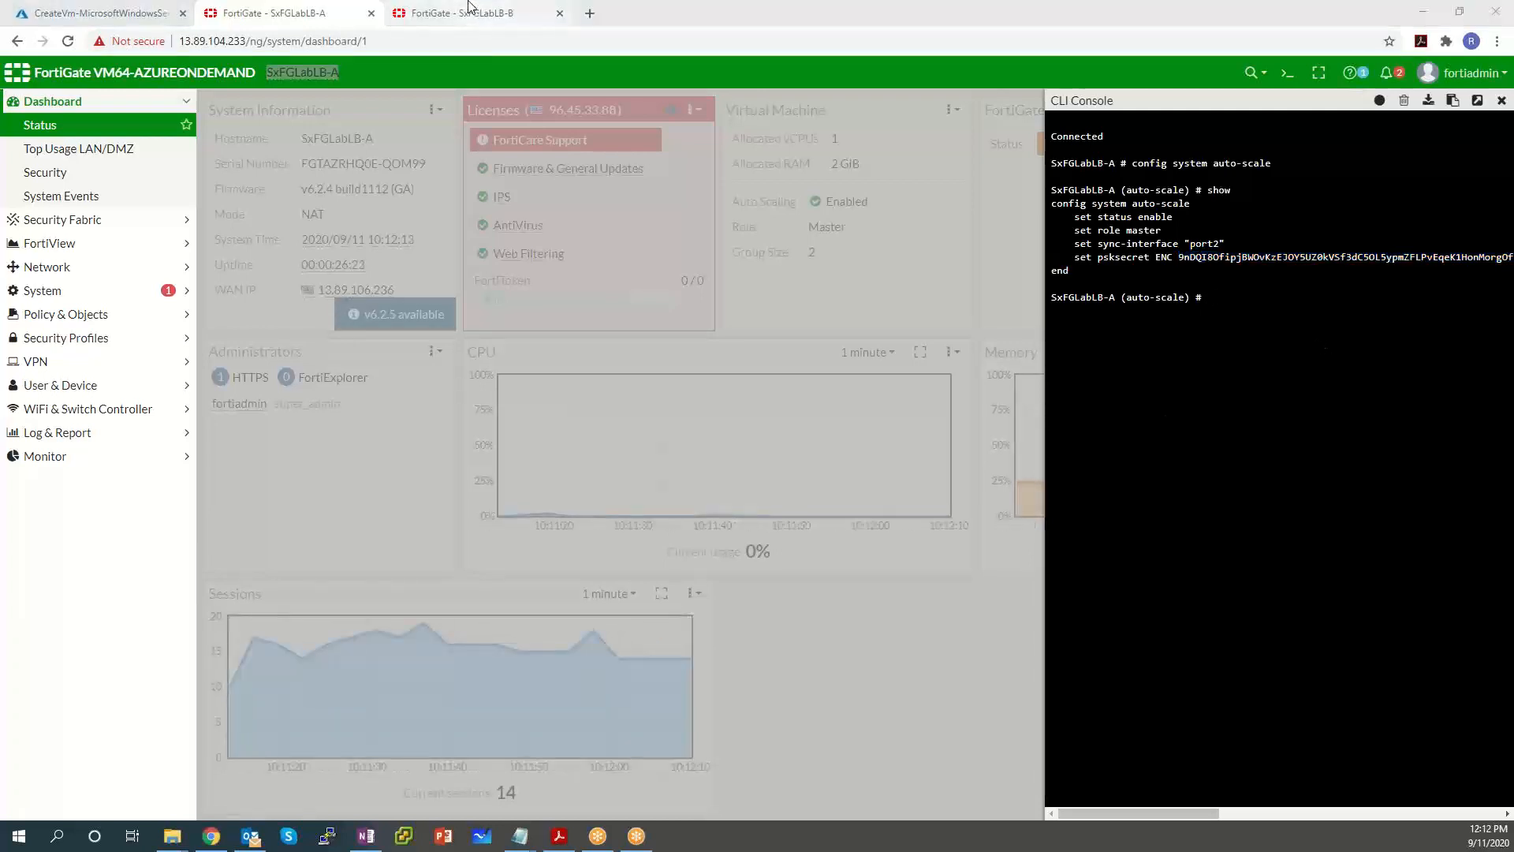
On FortiGate B, run 'config system auto-scale' and 'show' in the CLI Console.
{"action": "left_click", "coordinate": [486, 20]}
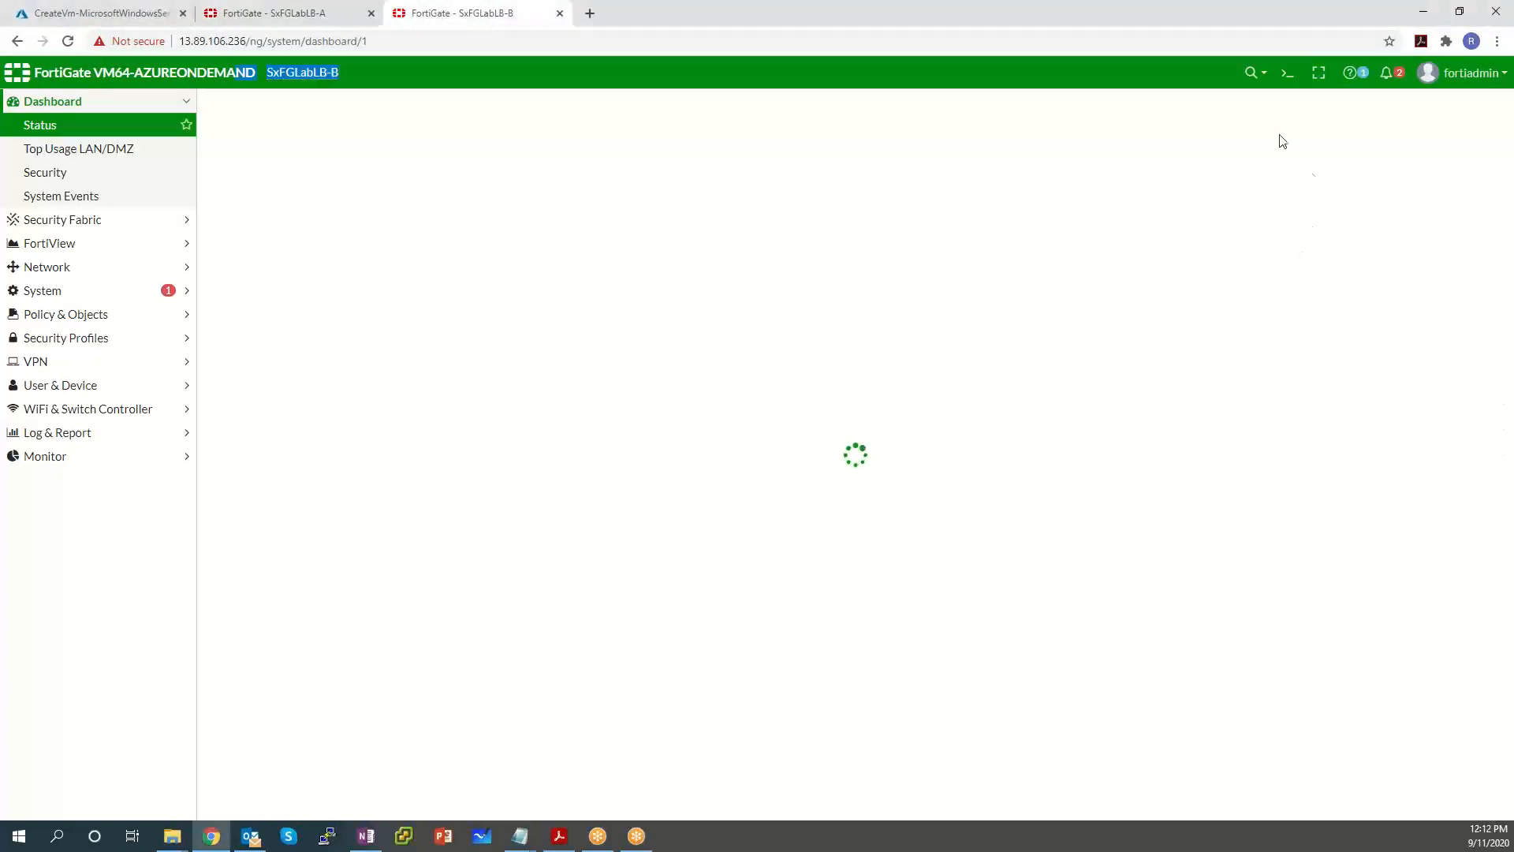
{"action": "left_click", "coordinate": [1287, 73]}
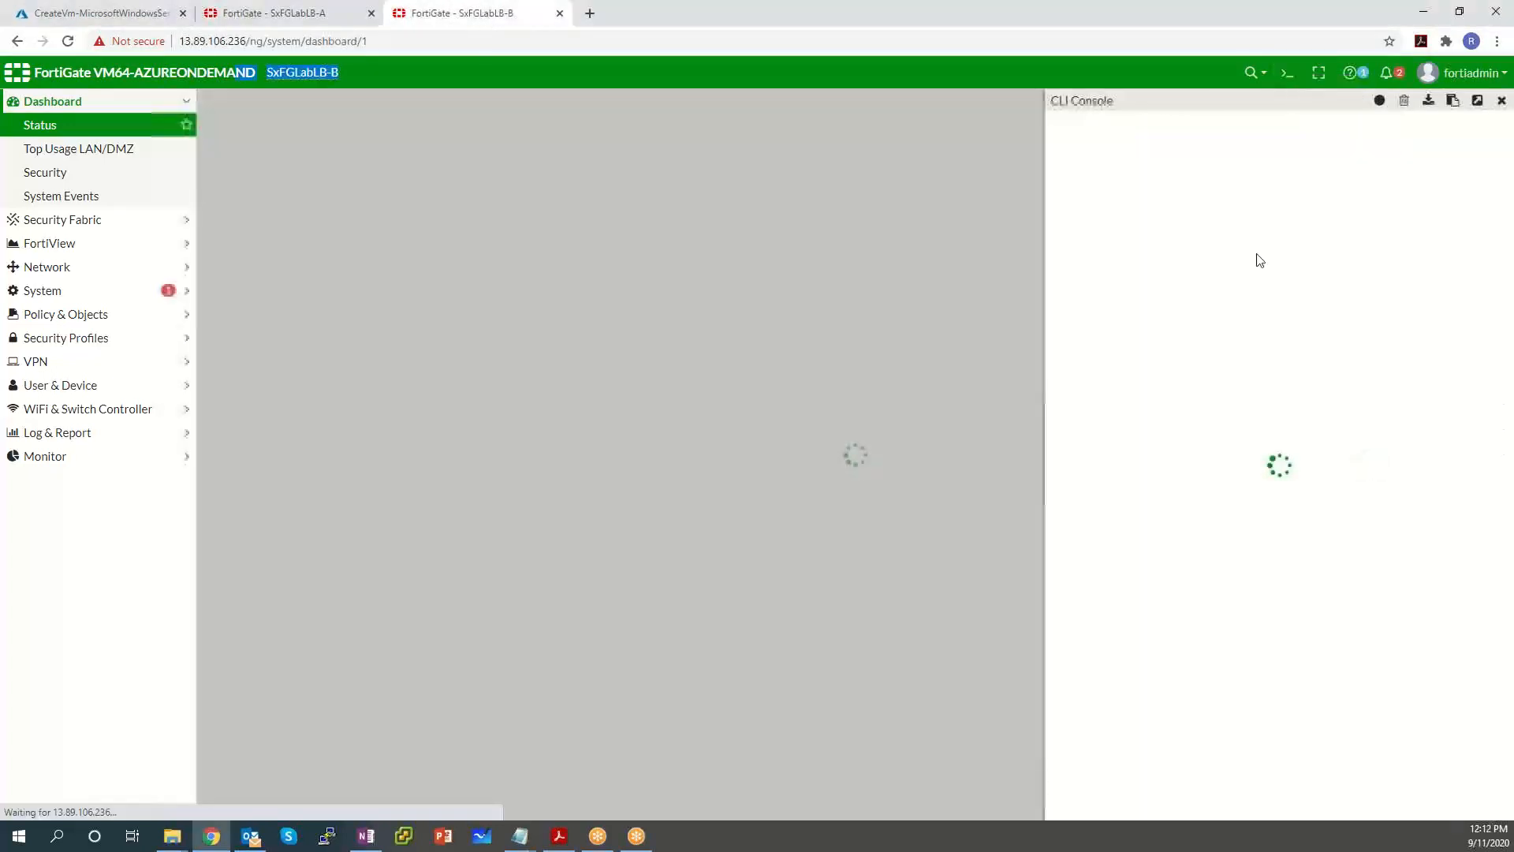
{"action": "left_click", "coordinate": [1239, 306]}
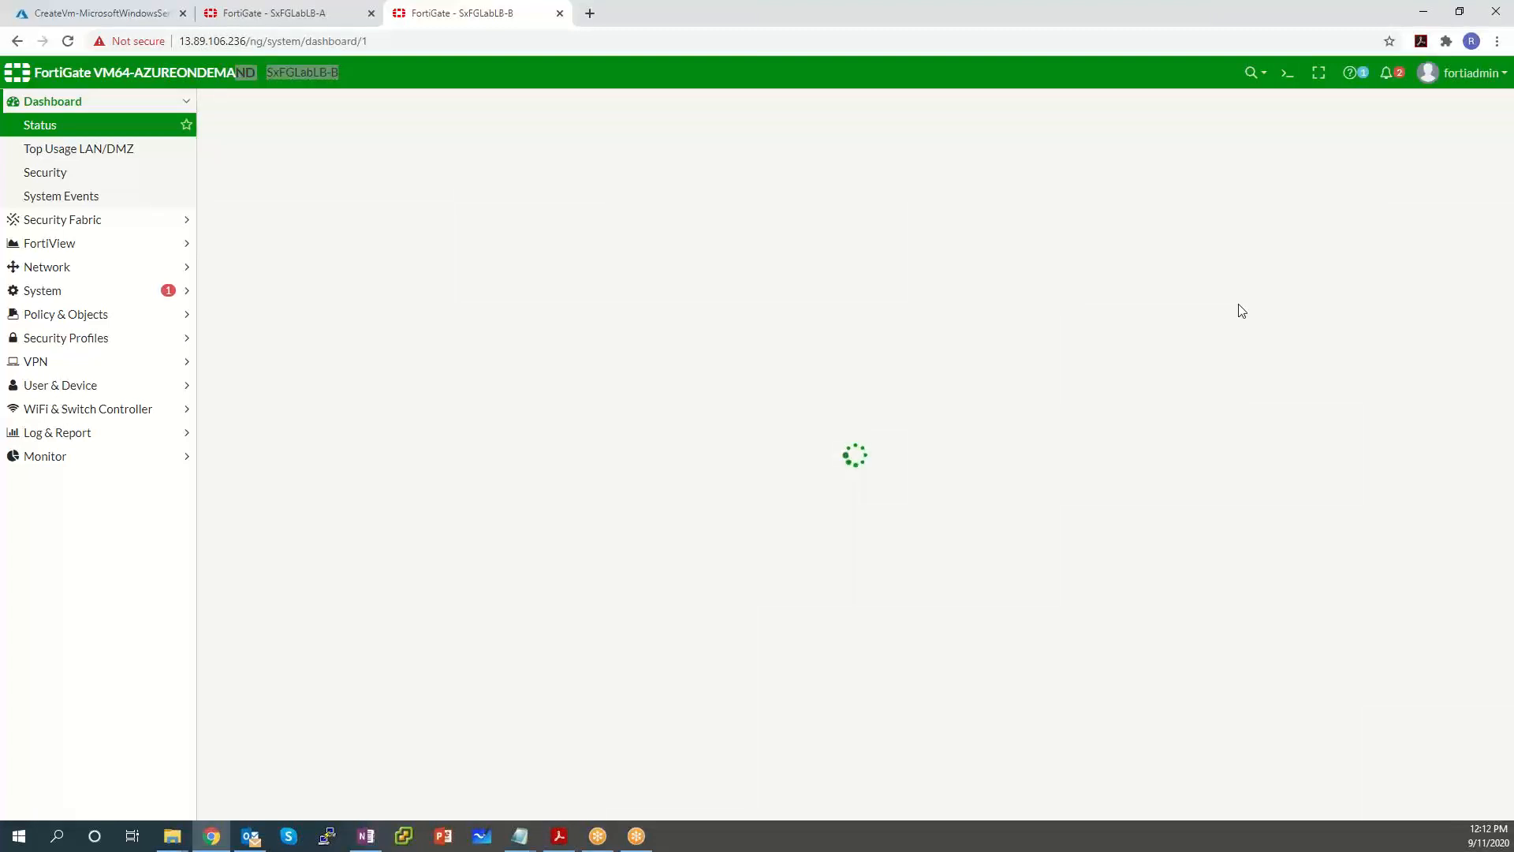
{"action": "left_click", "coordinate": [1288, 75]}
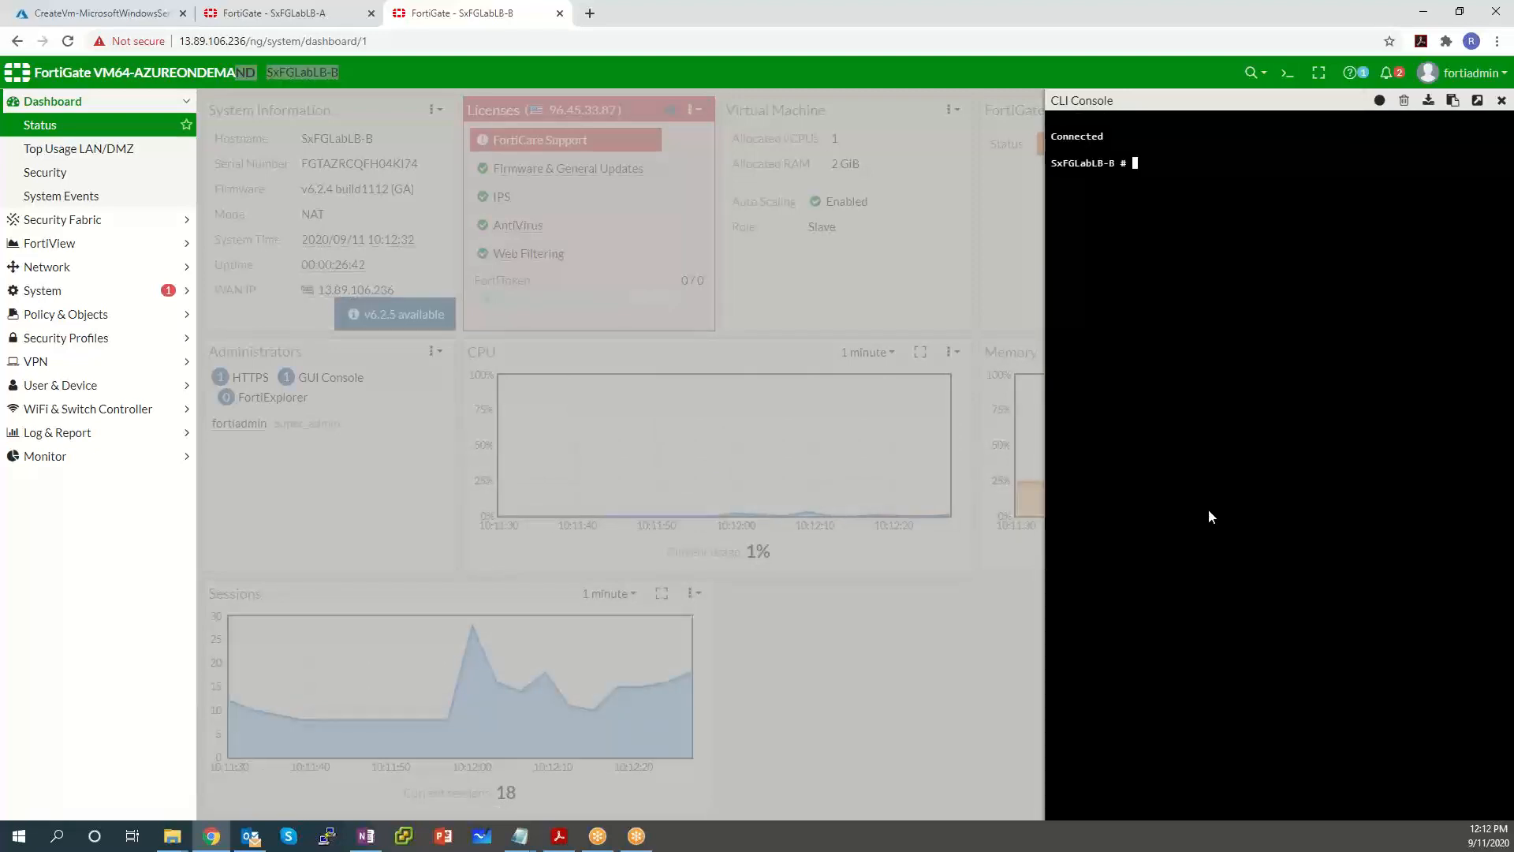
{"action": "type", "text": "config sy"}
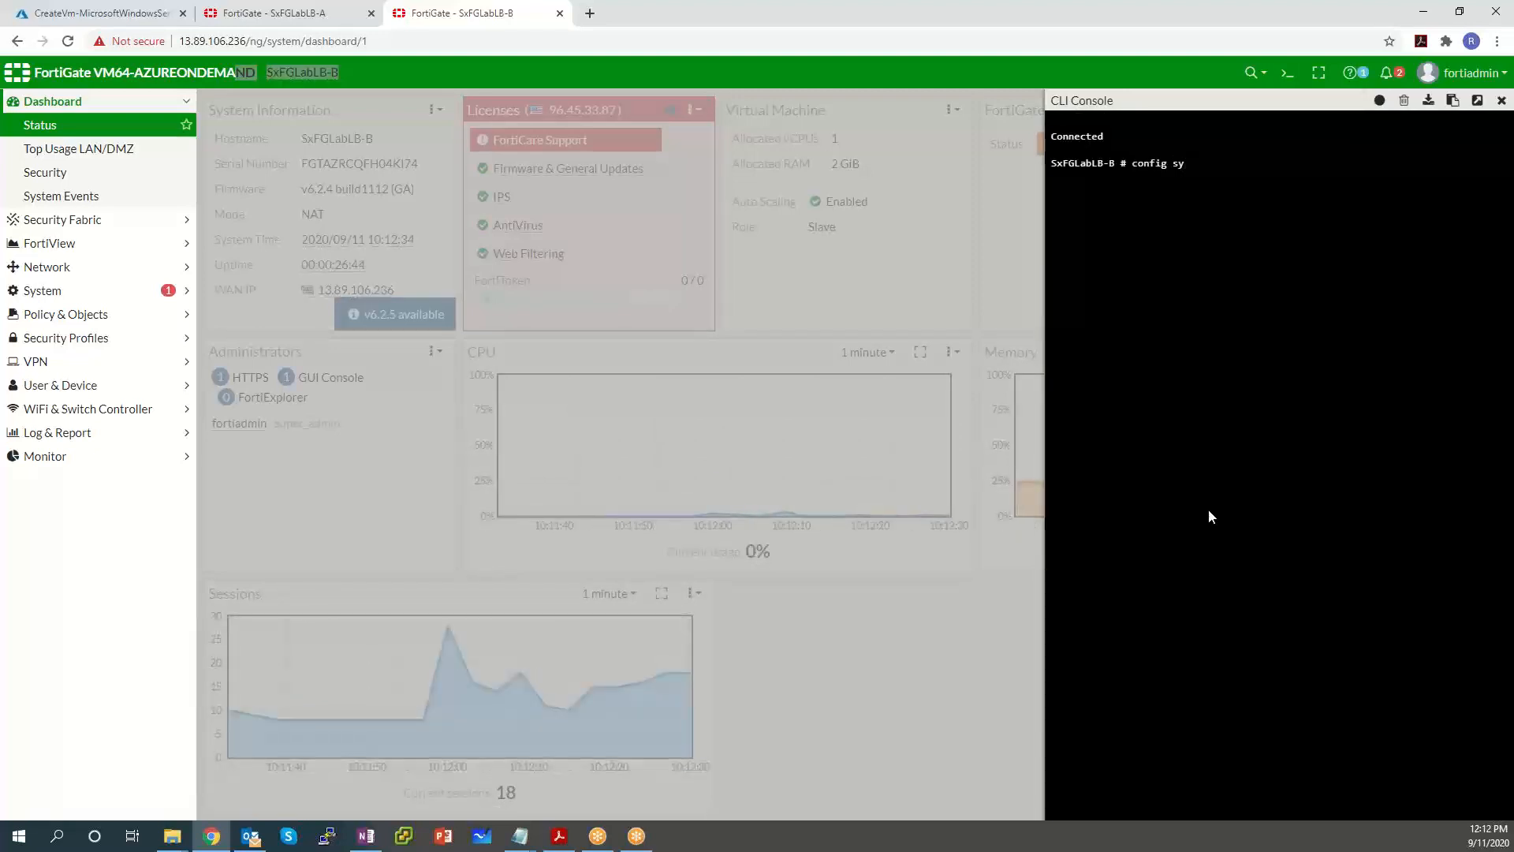
{"action": "type", "text": "stem auto-scale"}
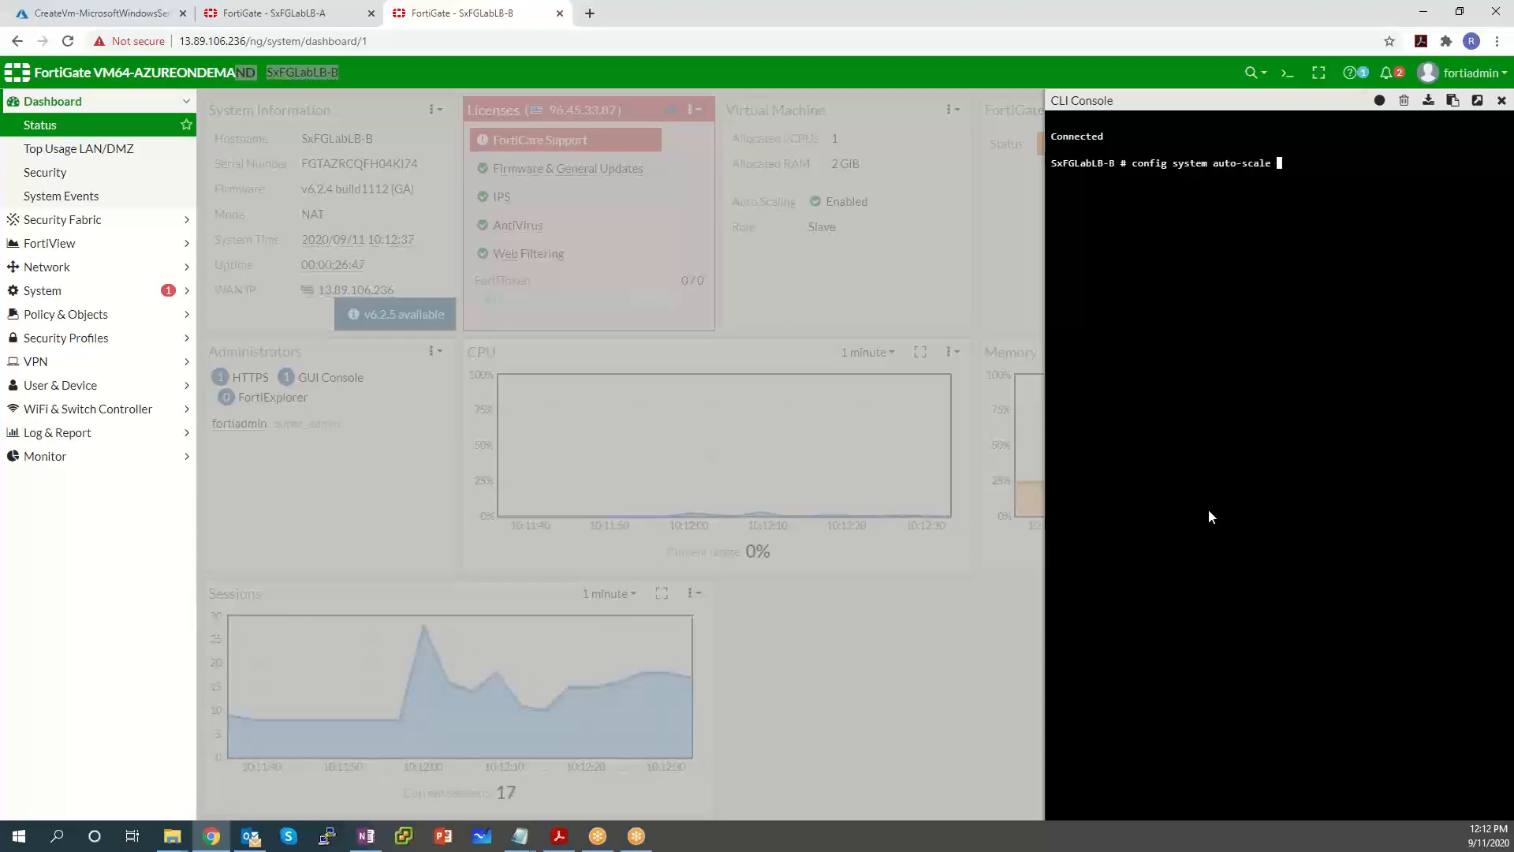
{"action": "key", "text": "Return"}
{"action": "type", "text": "show"}
{"action": "key", "text": "Return"}
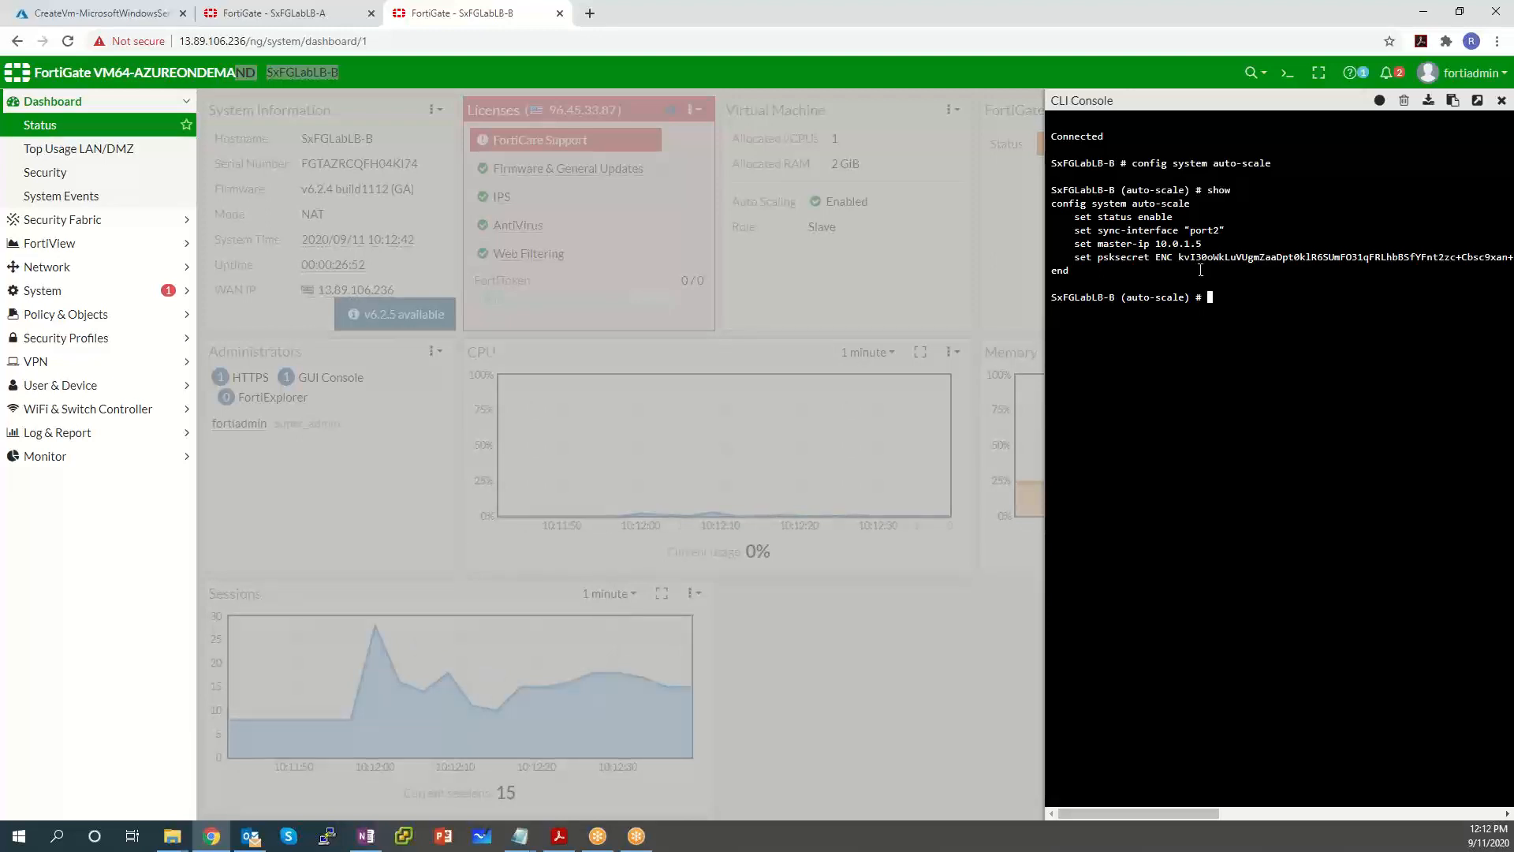
Highlight the master-ip 10.0.1.5 and sync-interface port2 lines in the output.
{"action": "left_click_drag", "start_coordinate": [1201, 244], "coordinate": [1079, 244]}
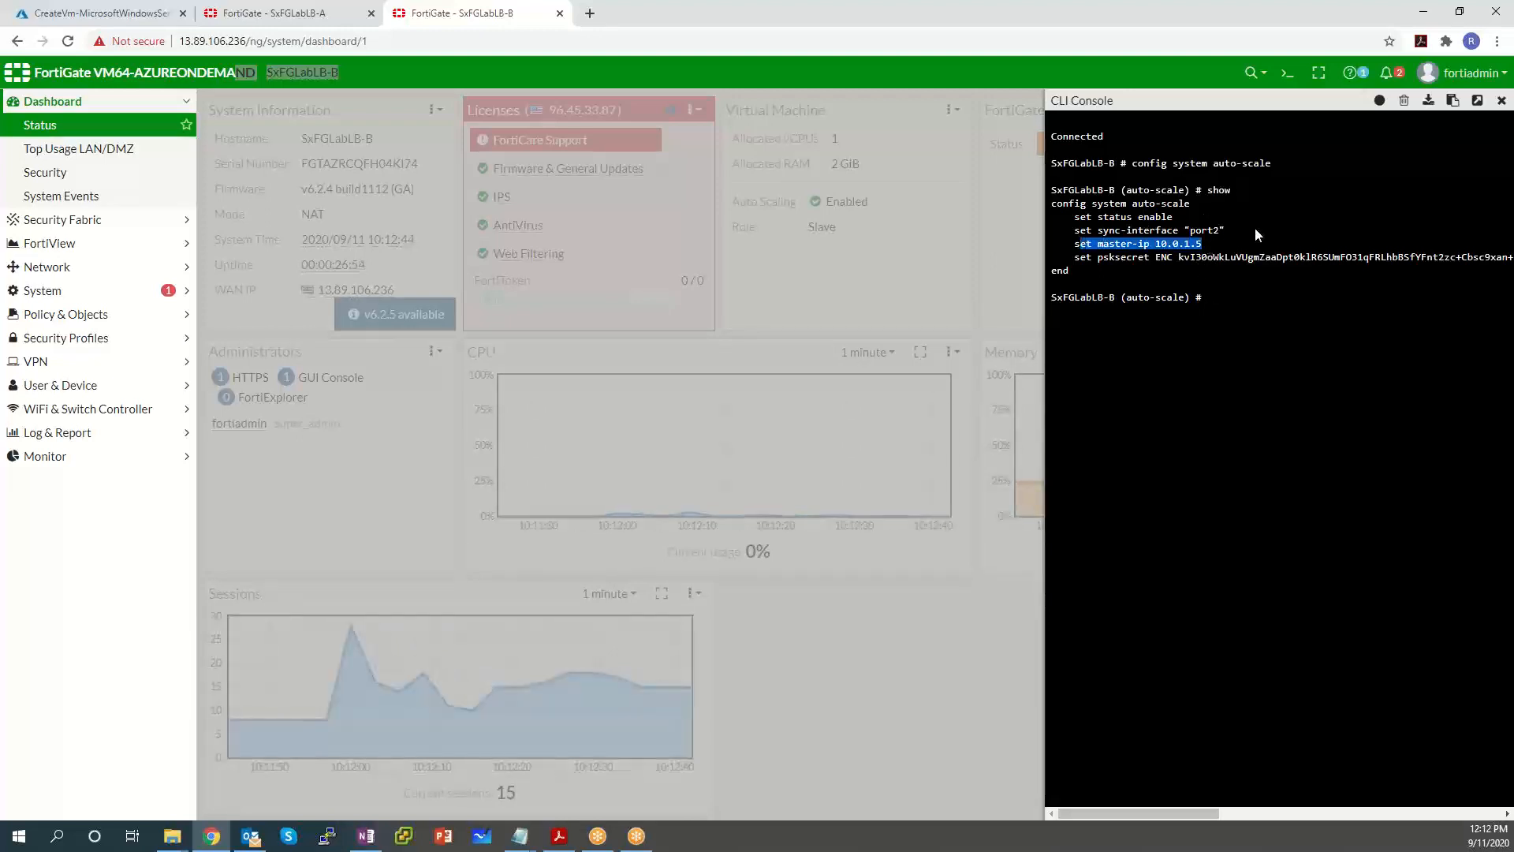
{"action": "left_click_drag", "start_coordinate": [1224, 231], "coordinate": [1114, 230]}
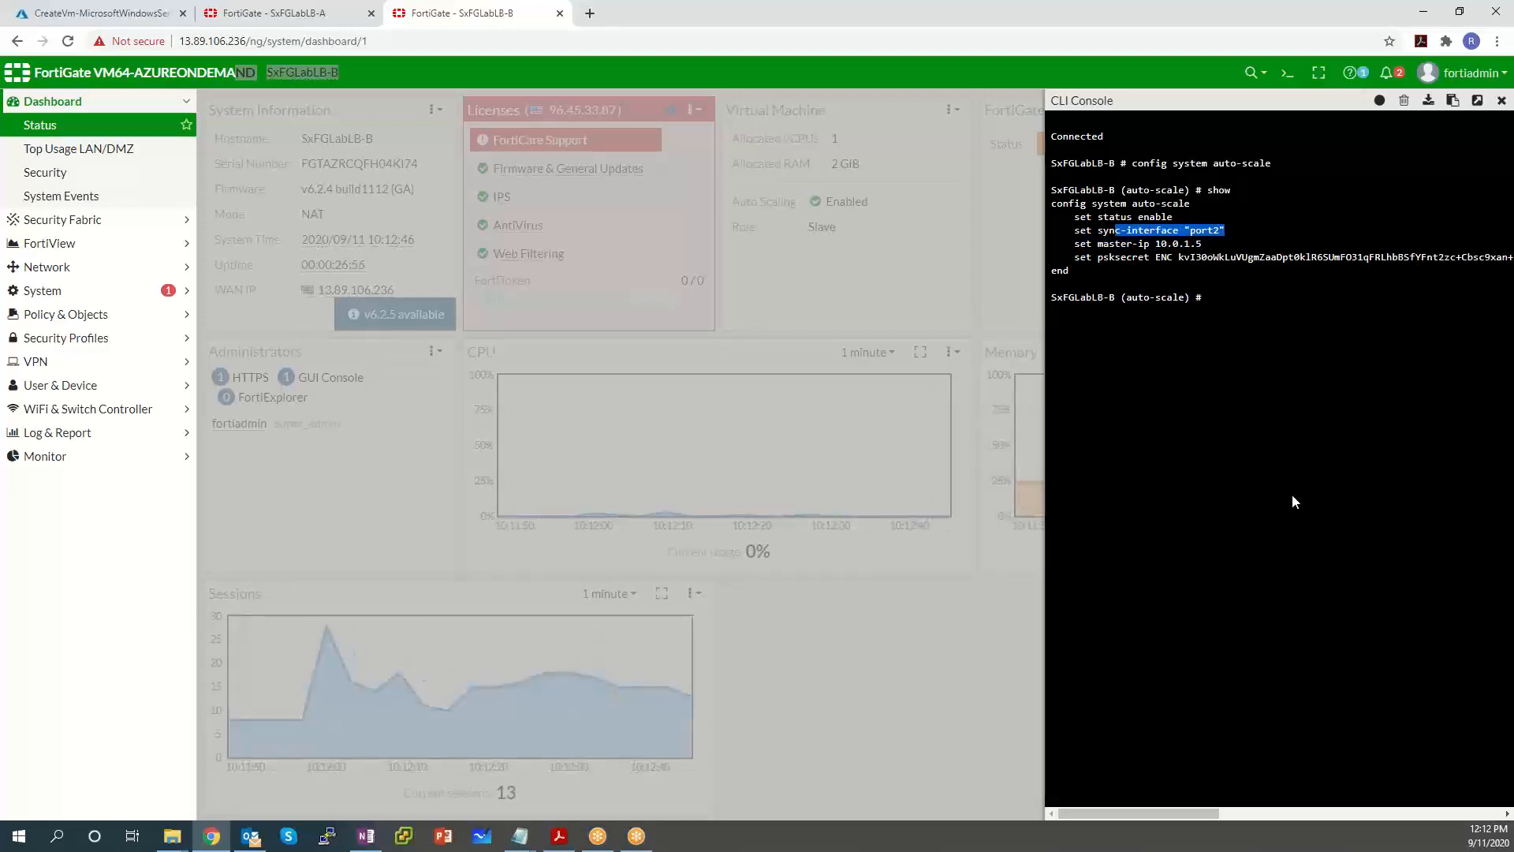
{"action": "left_click", "coordinate": [1289, 418]}
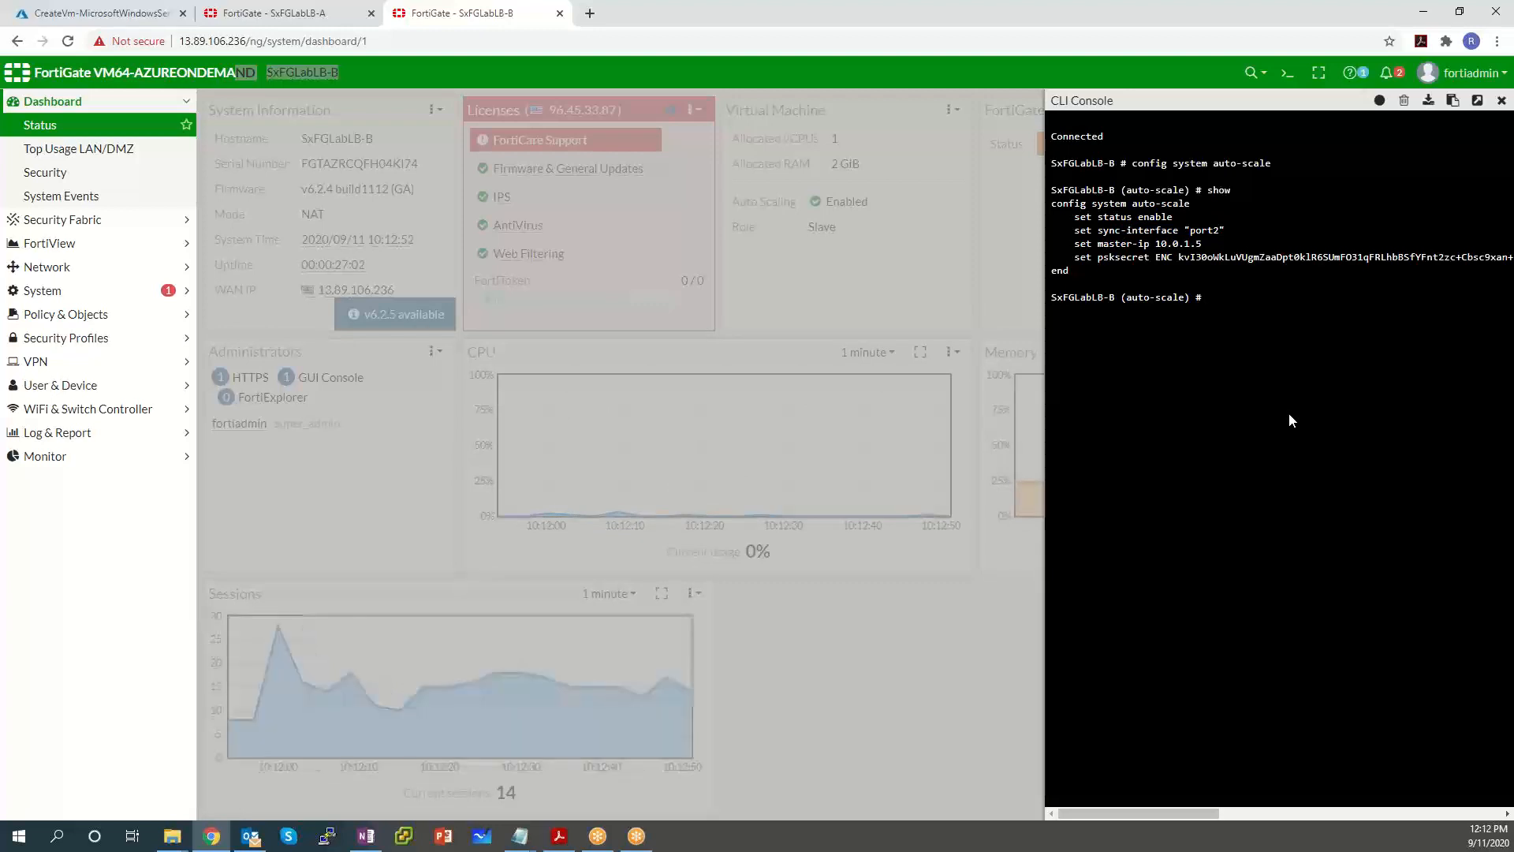
{"action": "left_click", "coordinate": [83, 269]}
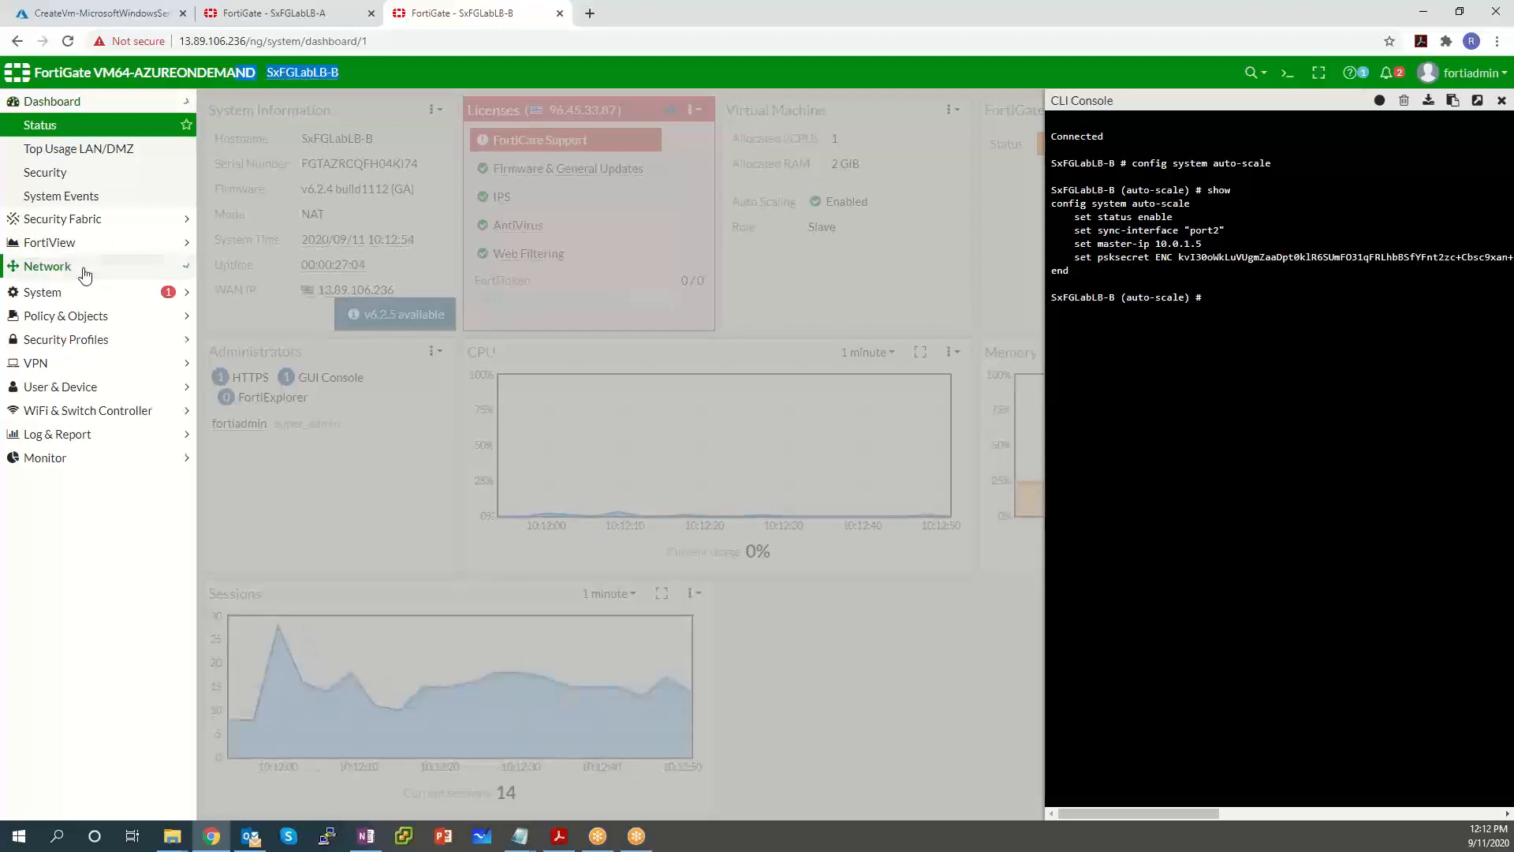
Check FortiGate B's physical interfaces and select port2 at 10.0.1.6.
{"action": "left_click", "coordinate": [70, 196]}
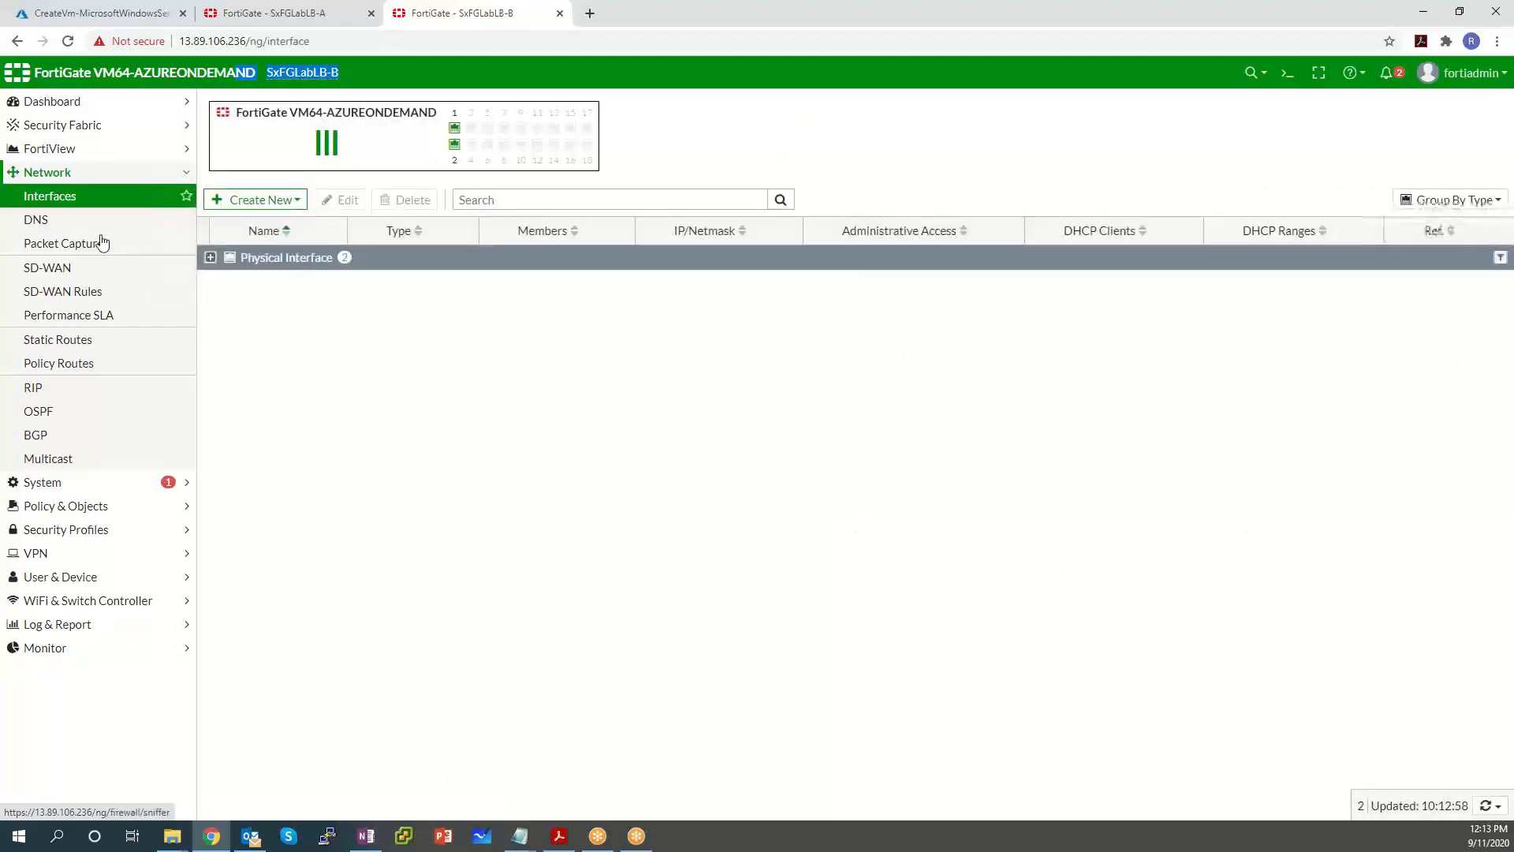
{"action": "left_click", "coordinate": [210, 258]}
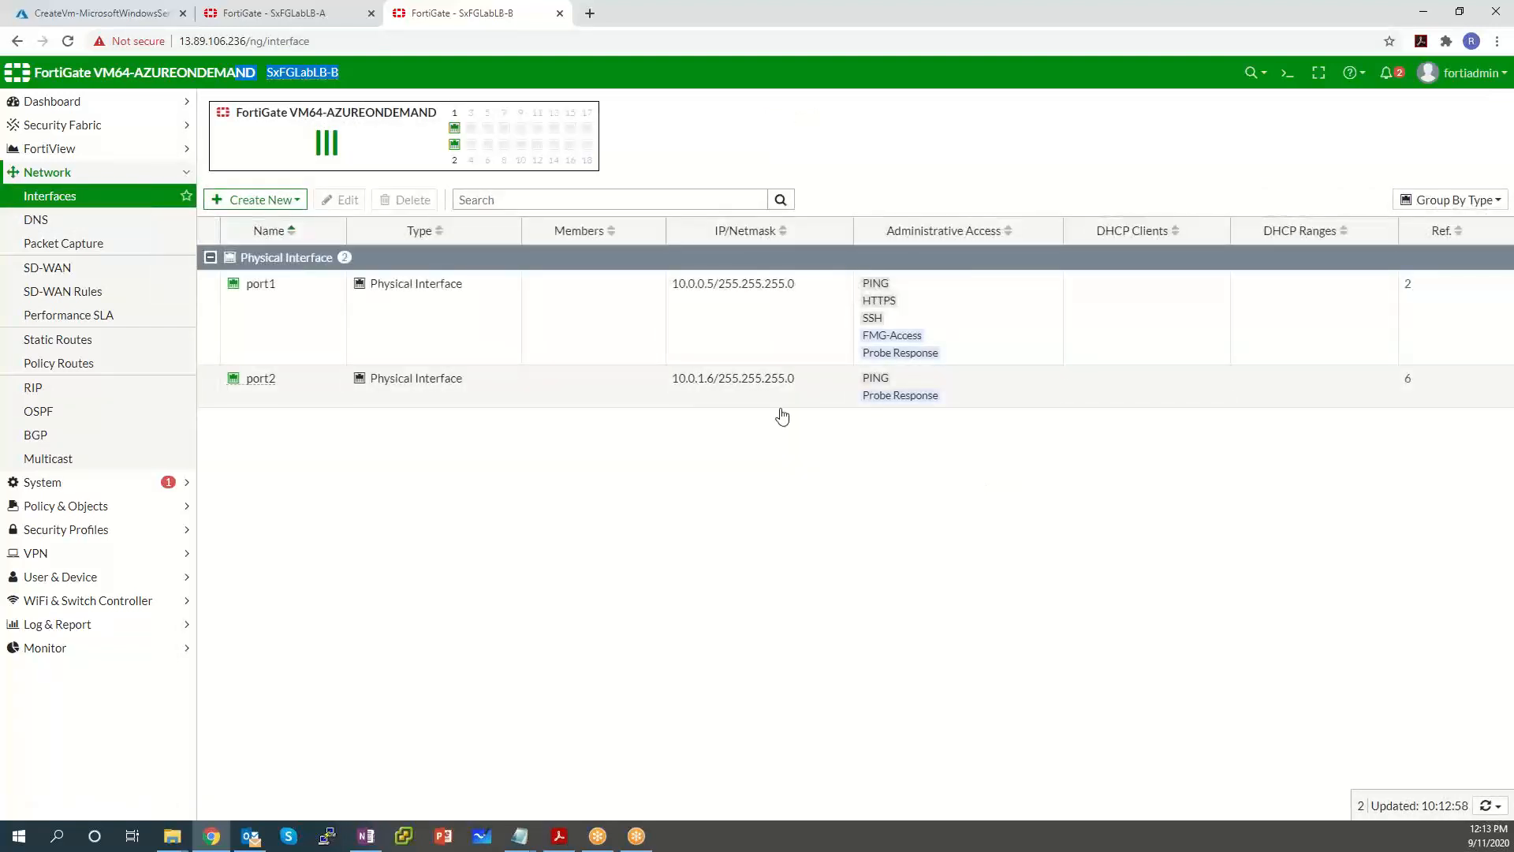
{"action": "left_click", "coordinate": [742, 402]}
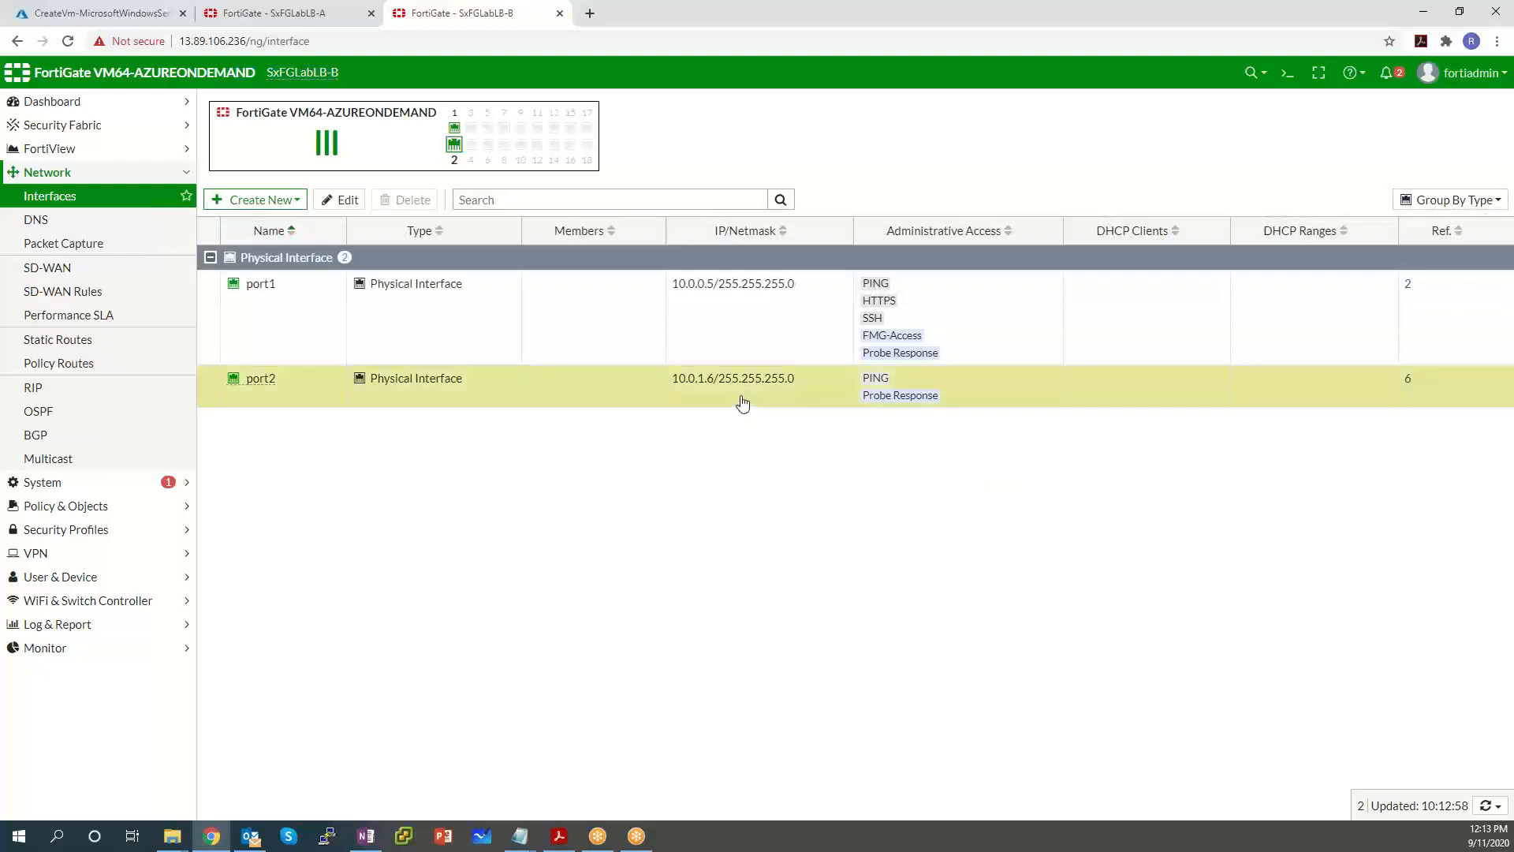
Compare against the console's master-ip 10.0.1.5 line, then return to FortiGate A.
{"action": "left_click", "coordinate": [1283, 73]}
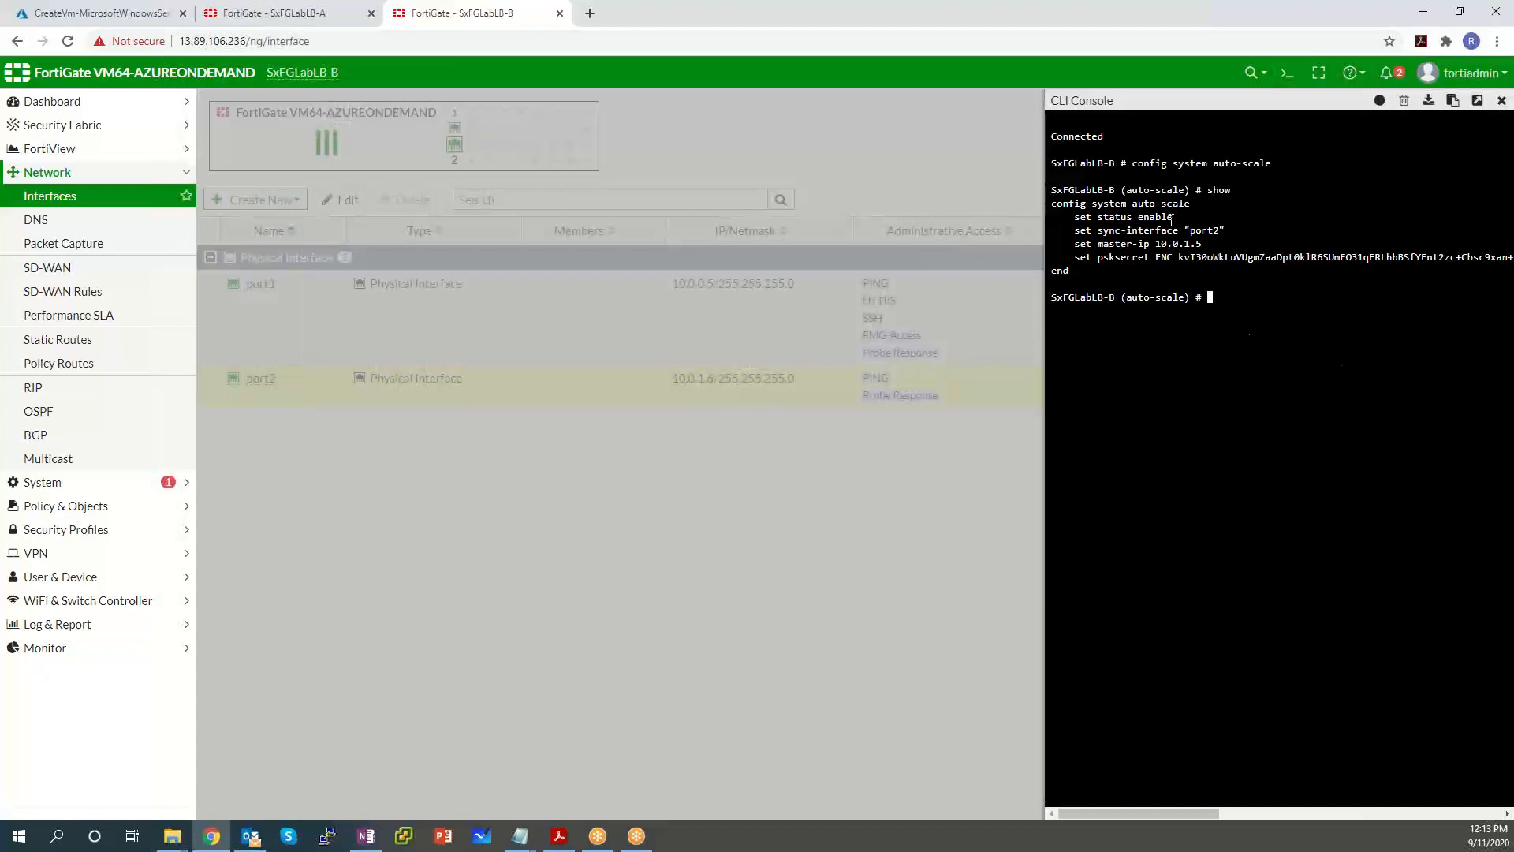
{"action": "left_click_drag", "start_coordinate": [1214, 243], "coordinate": [1074, 243]}
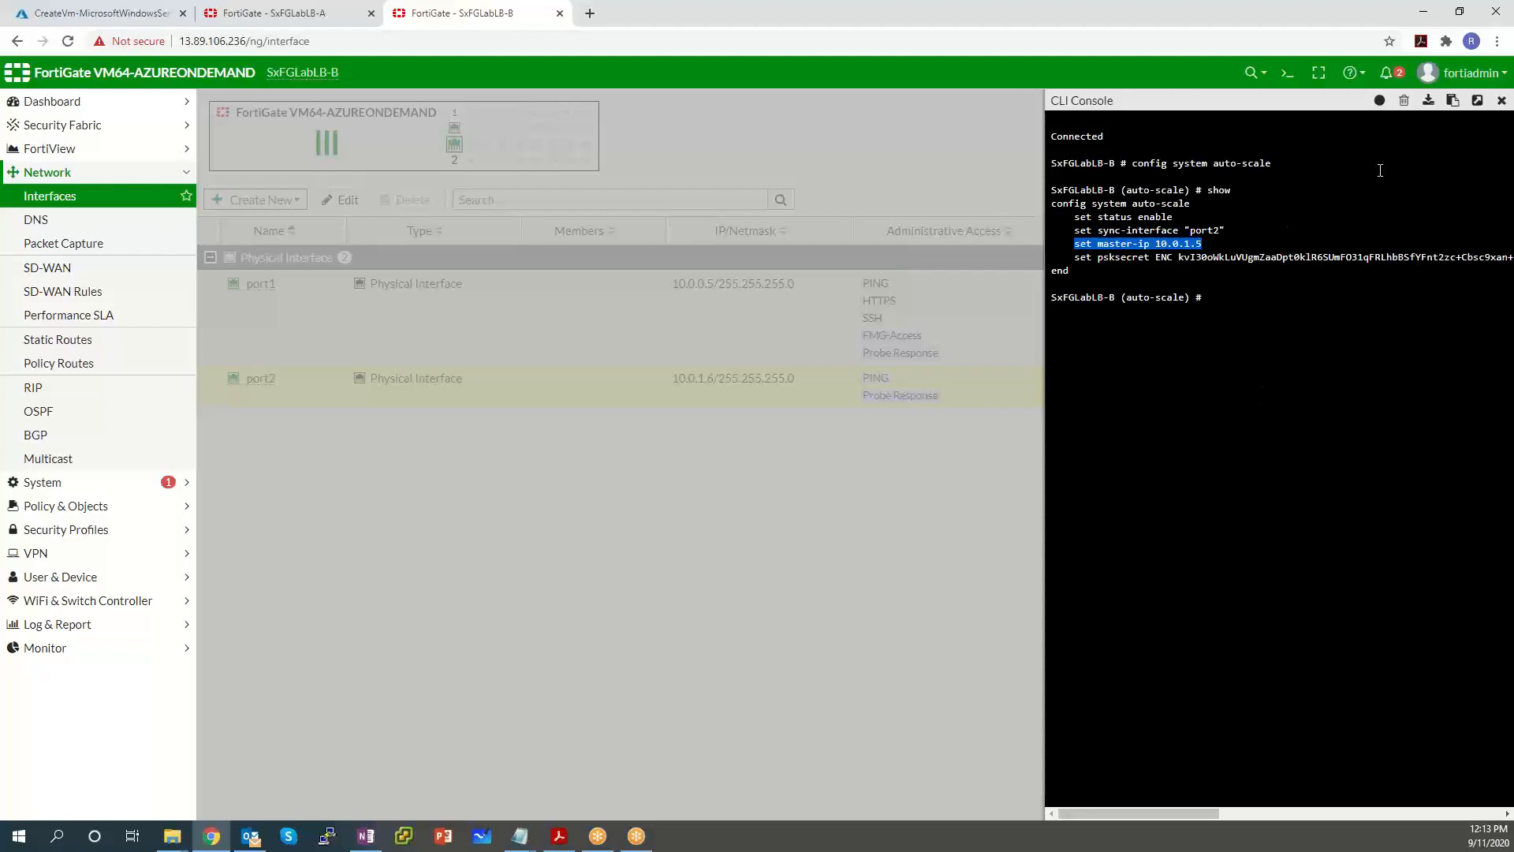
{"action": "left_click", "coordinate": [1503, 101]}
{"action": "left_click", "coordinate": [283, 16]}
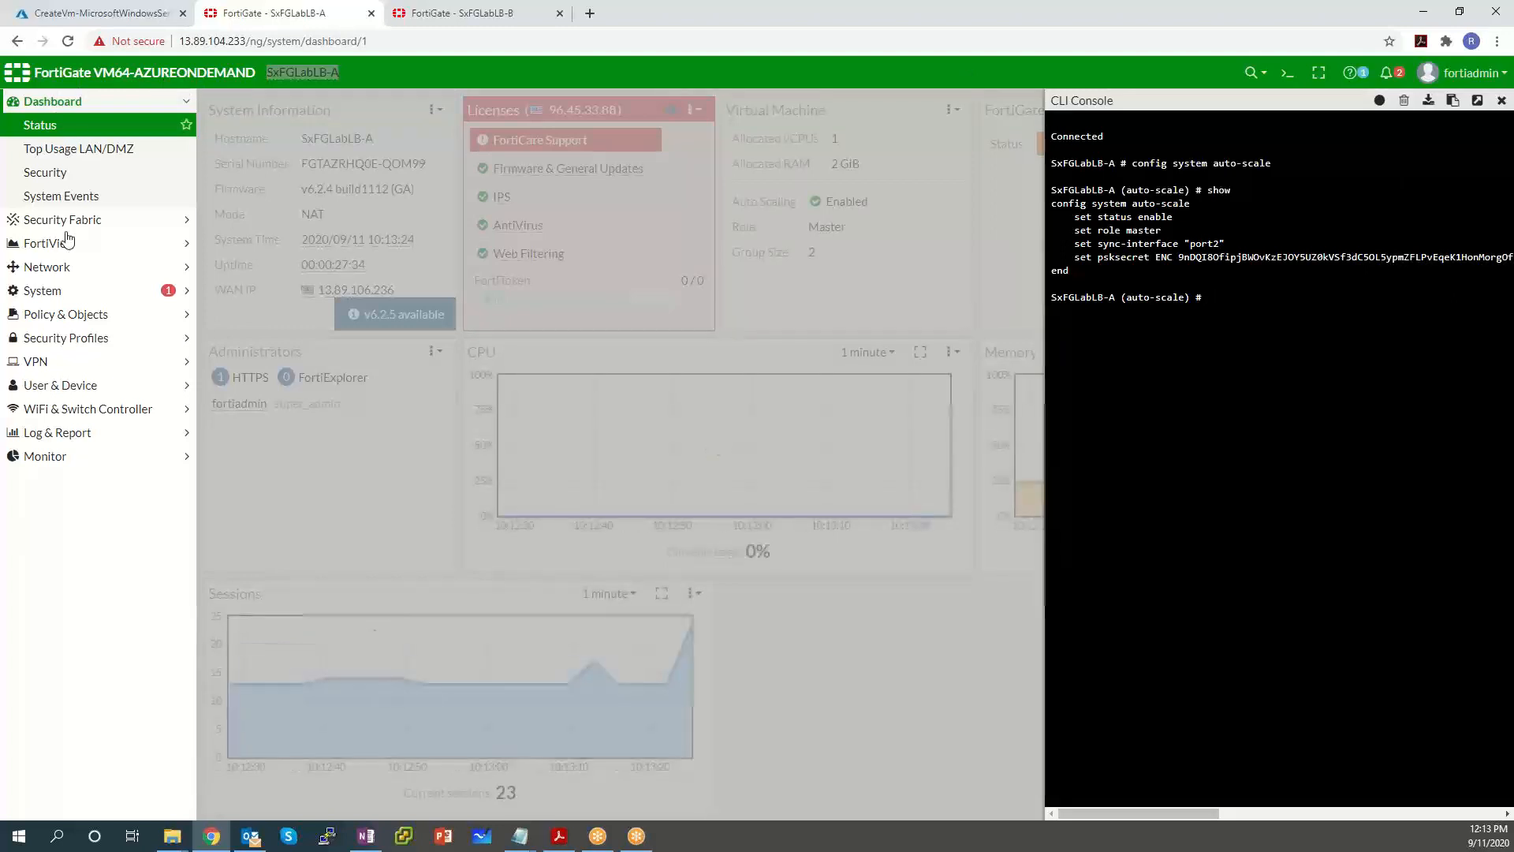
Expand Policy & Objects on FortiGate A and go to Virtual IPs.
{"action": "left_click", "coordinate": [100, 315]}
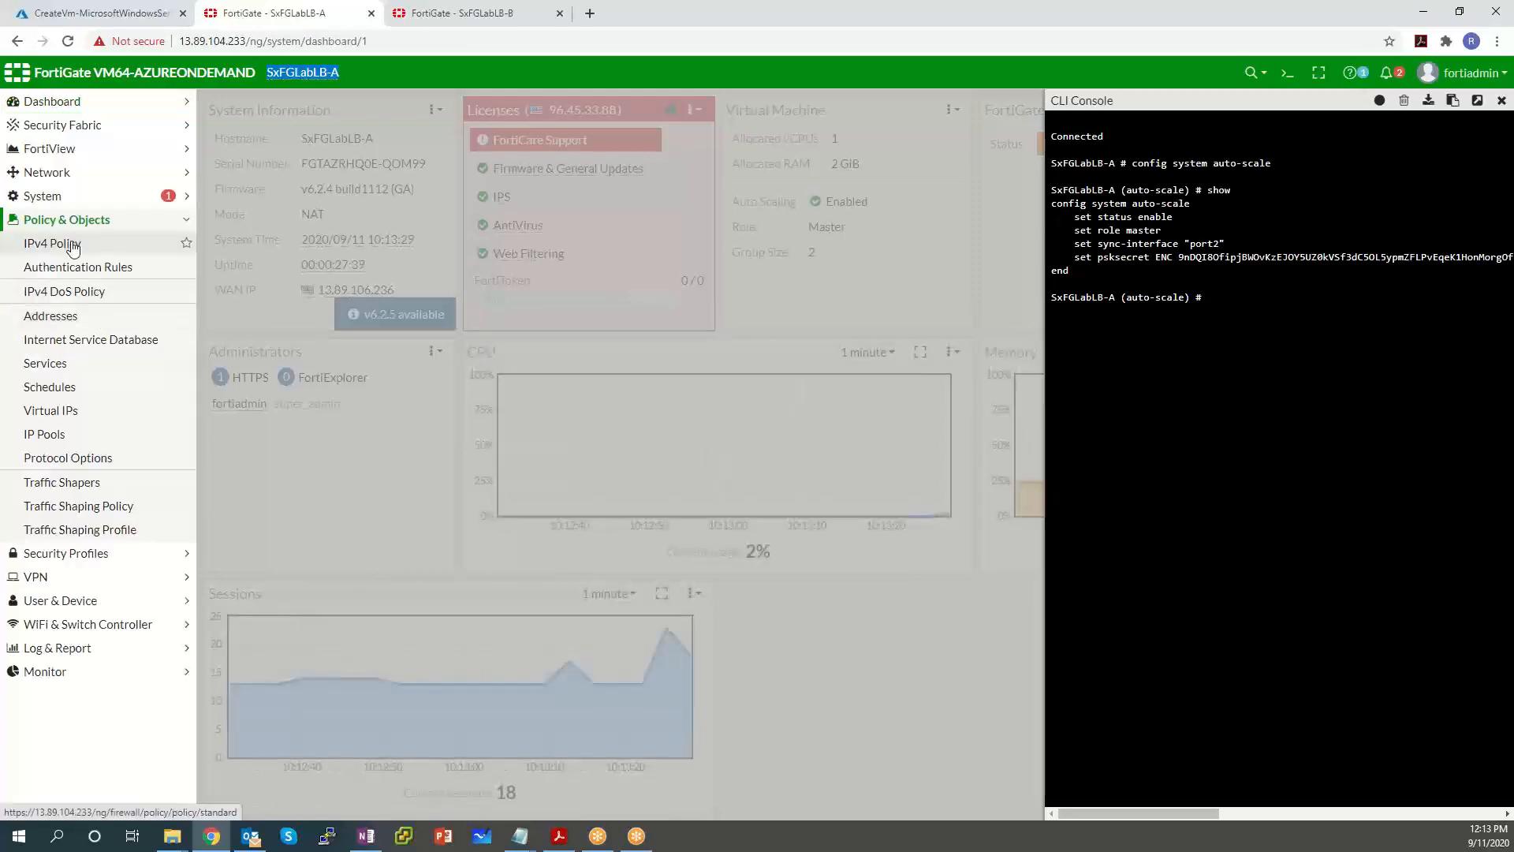
{"action": "left_click", "coordinate": [72, 245]}
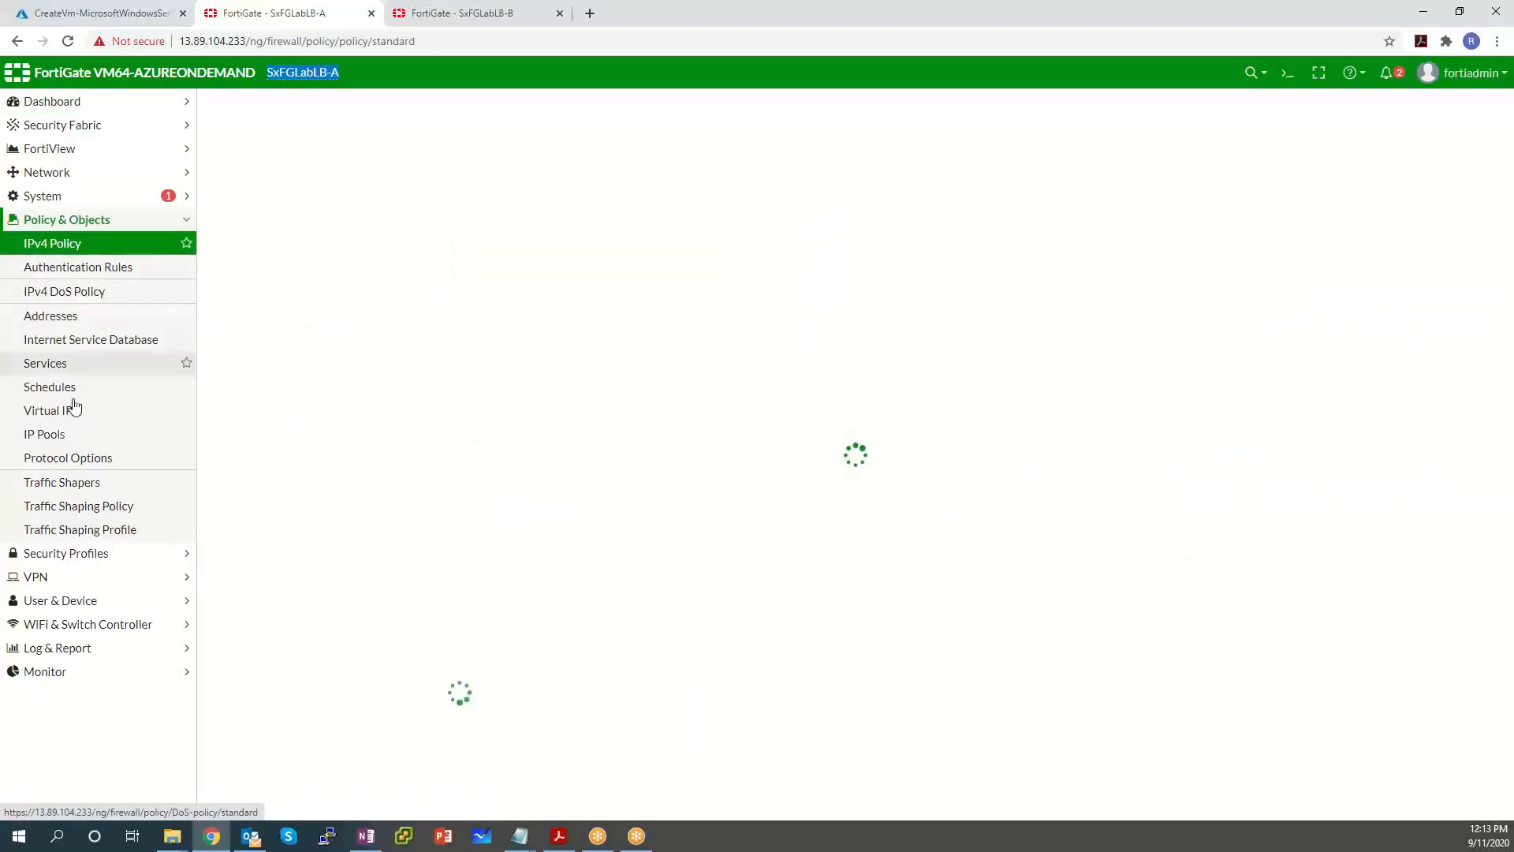
{"action": "left_click", "coordinate": [75, 416]}
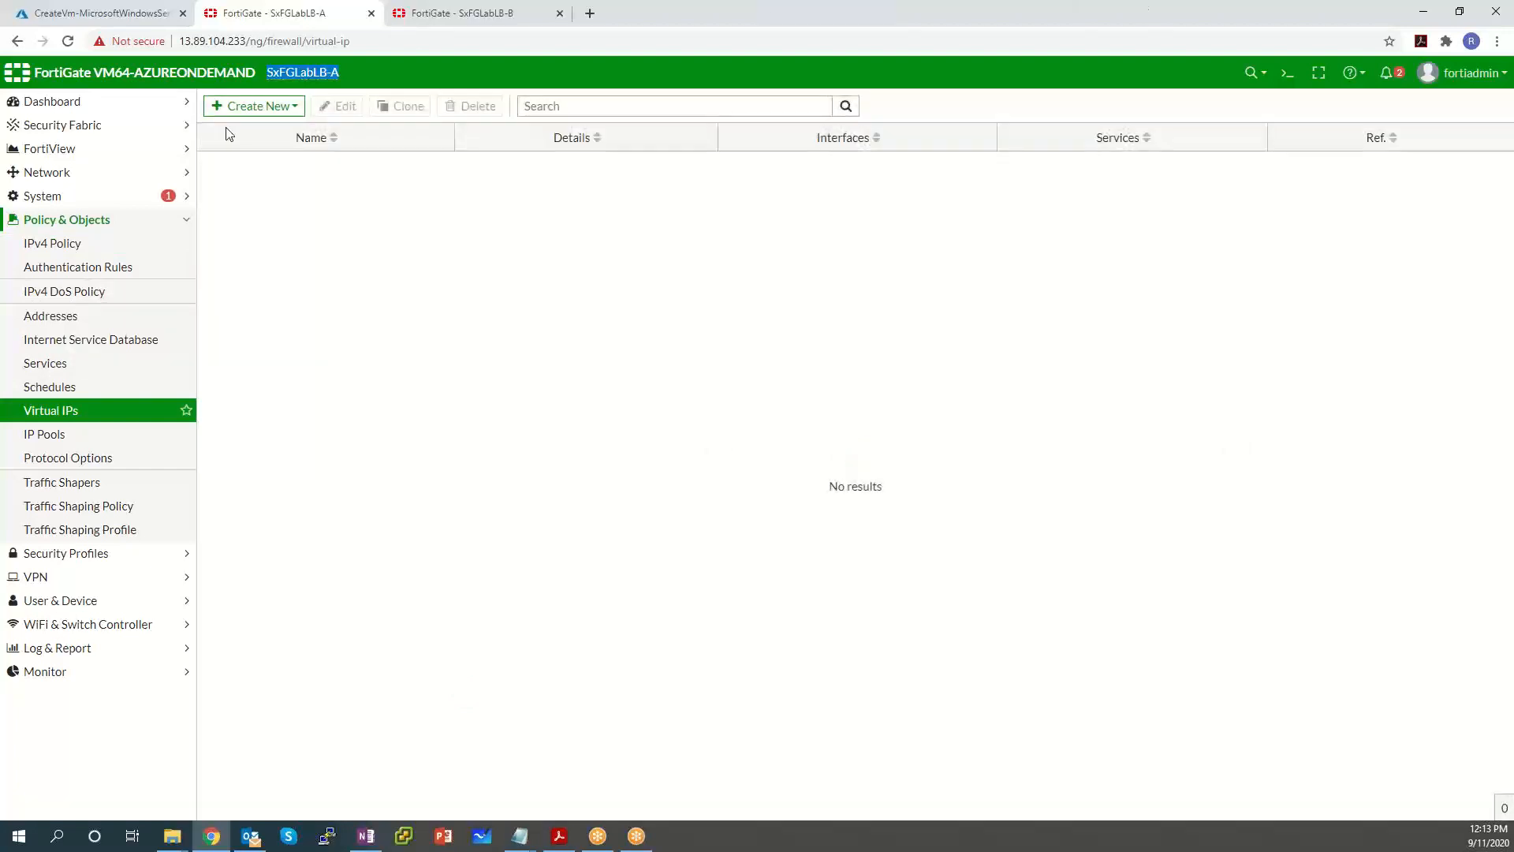
Create a new virtual IP named Windows Server VIP on interface port1.
{"action": "left_click", "coordinate": [264, 108]}
{"action": "left_click", "coordinate": [236, 127]}
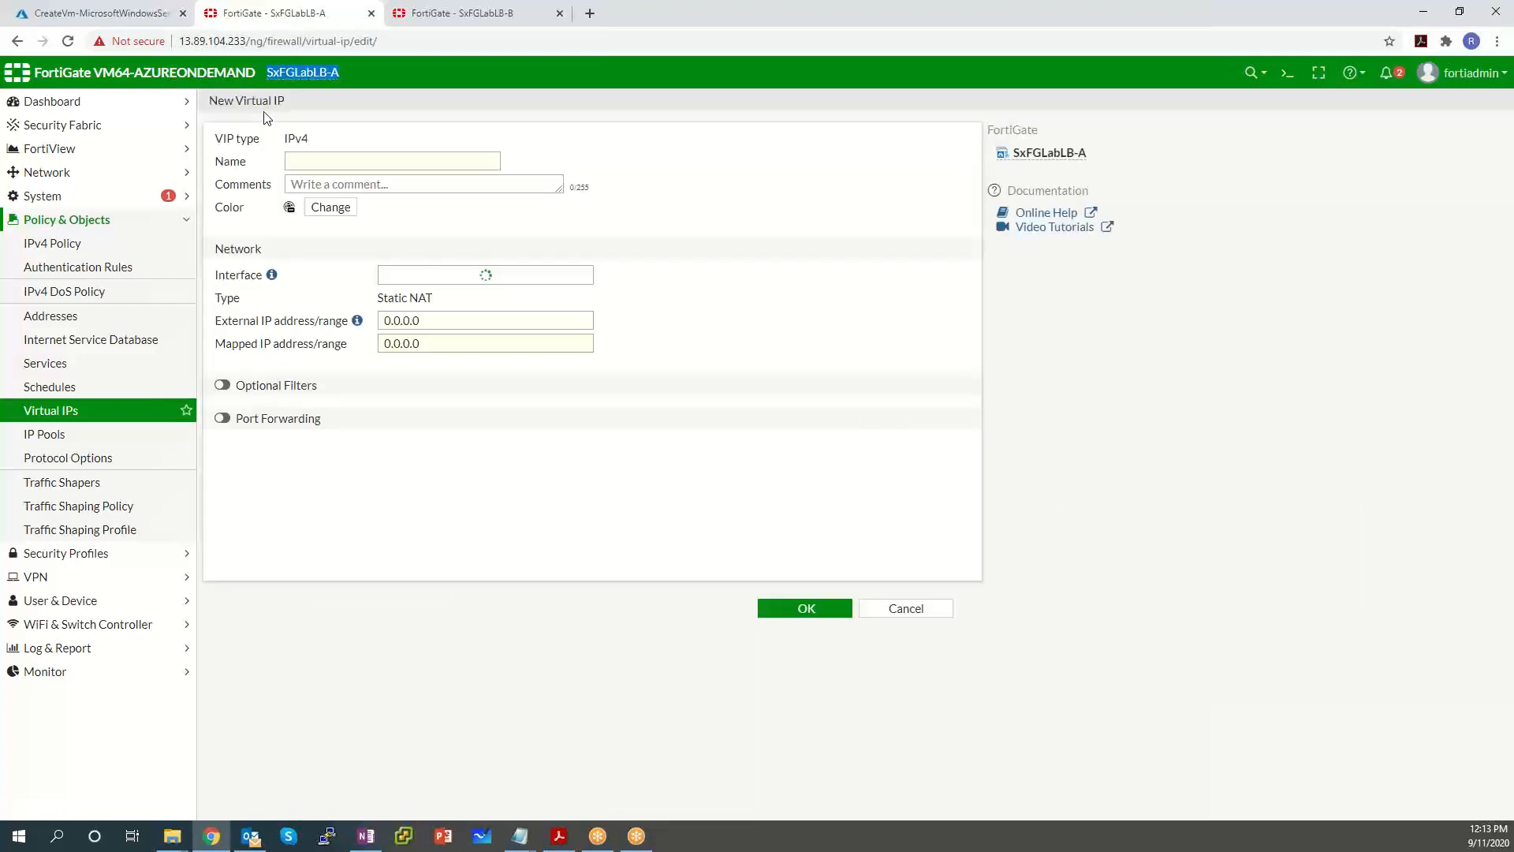
{"action": "left_click", "coordinate": [320, 159]}
{"action": "type", "text": "Win"}
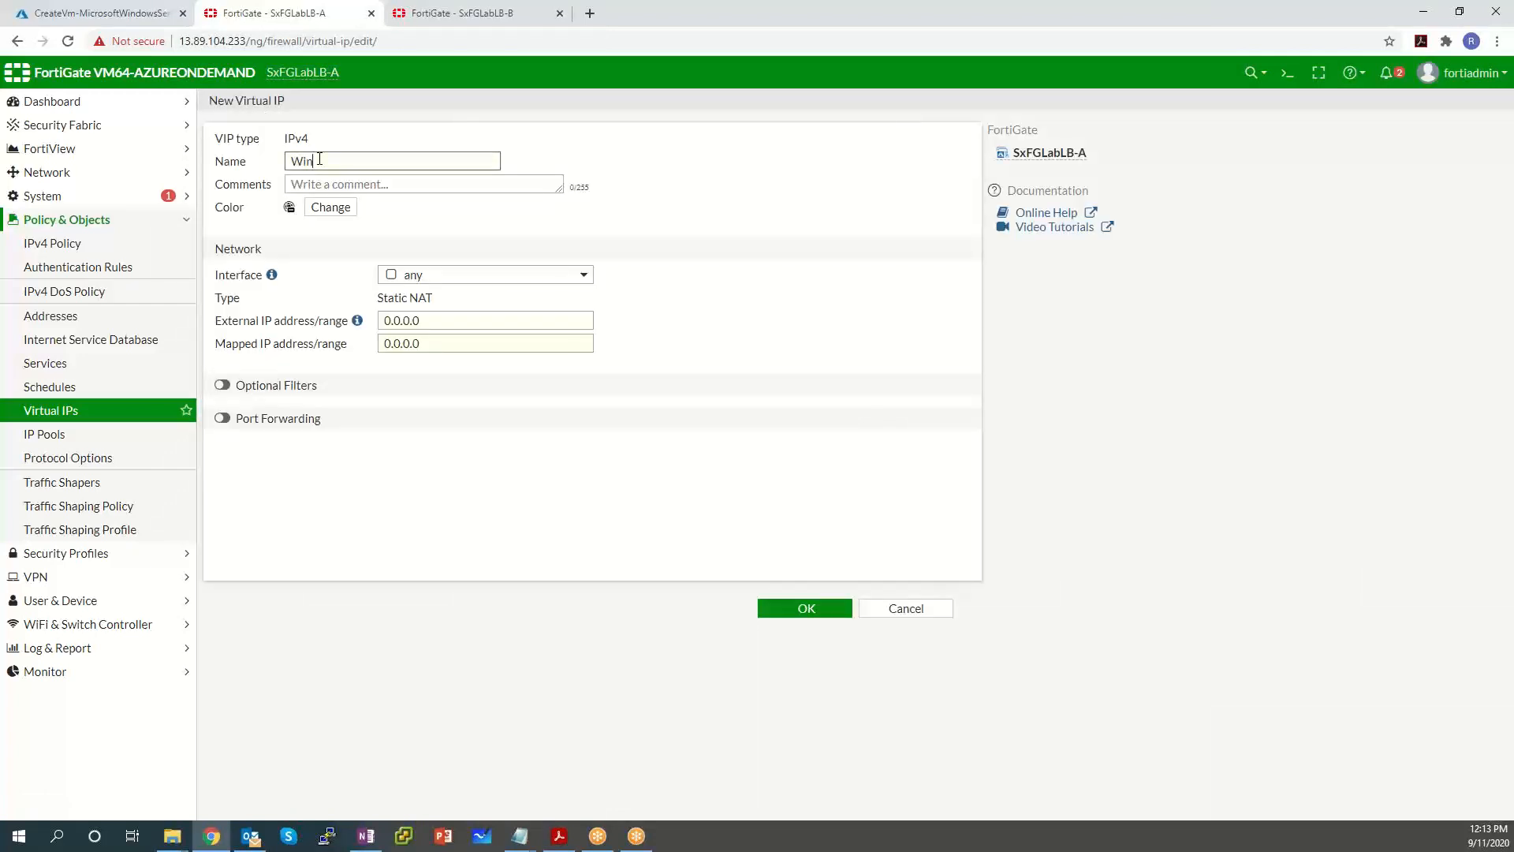
{"action": "type", "text": "dows Server BIP"}
{"action": "type", "text": "VIP"}
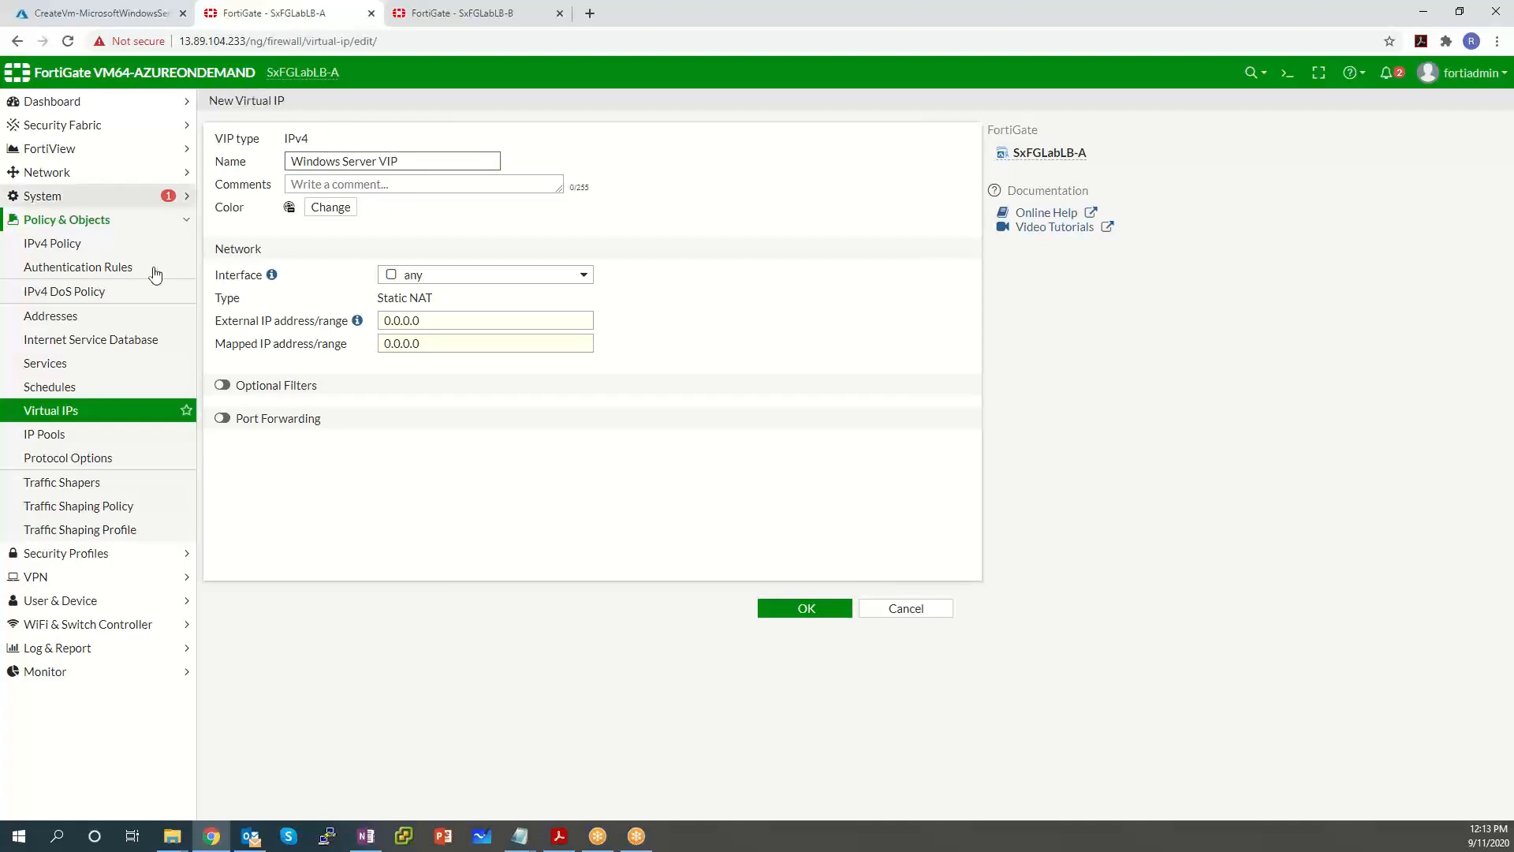
{"action": "left_click", "coordinate": [521, 276]}
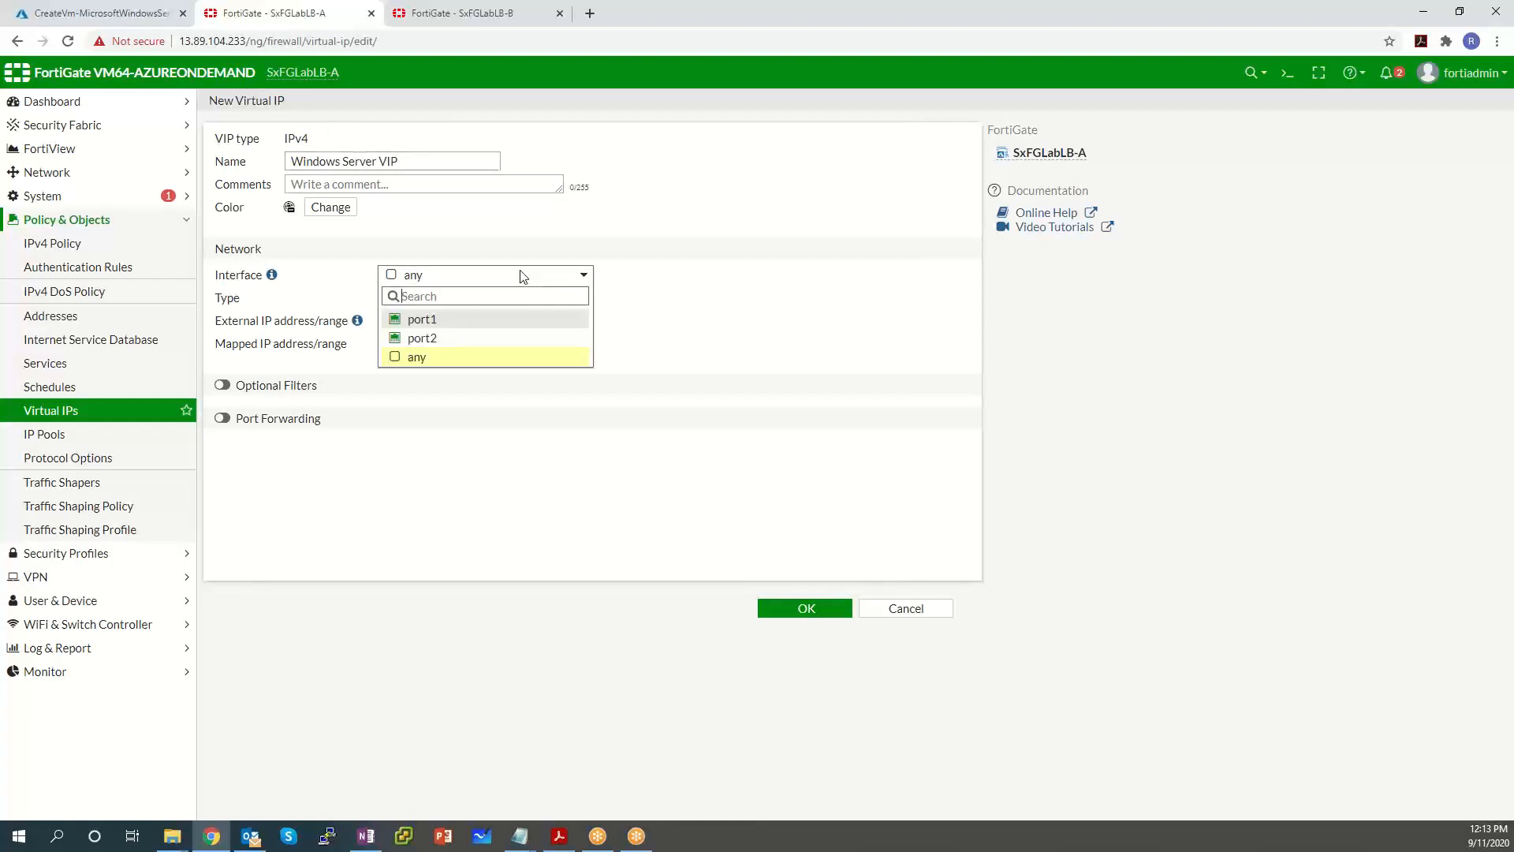
{"action": "left_click", "coordinate": [439, 319]}
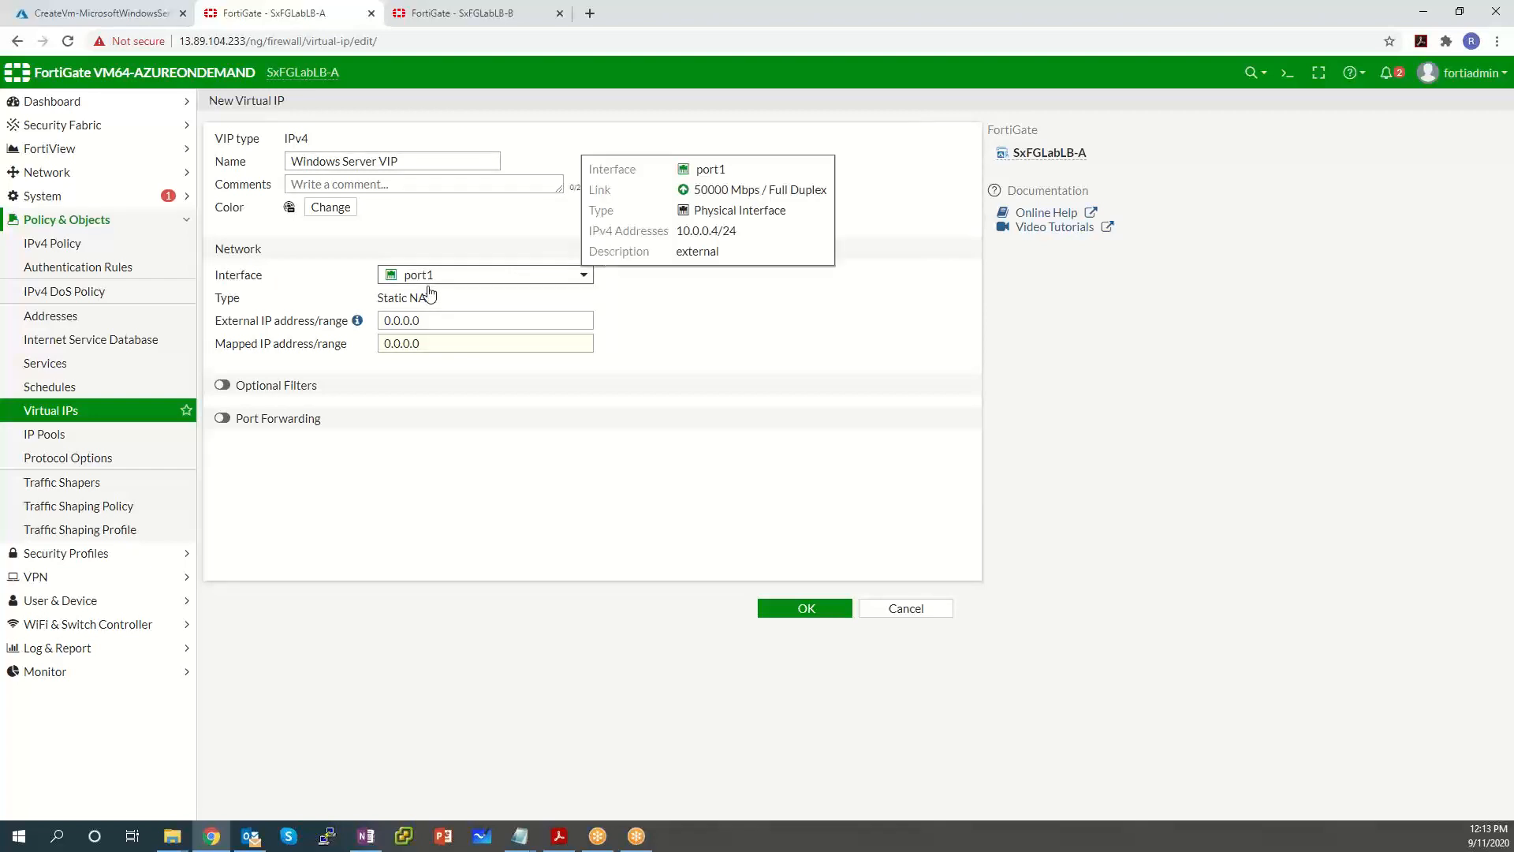
Enter external IP 10.0.0.4, then replace it with 0.0.0.0.
{"action": "left_click", "coordinate": [446, 318]}
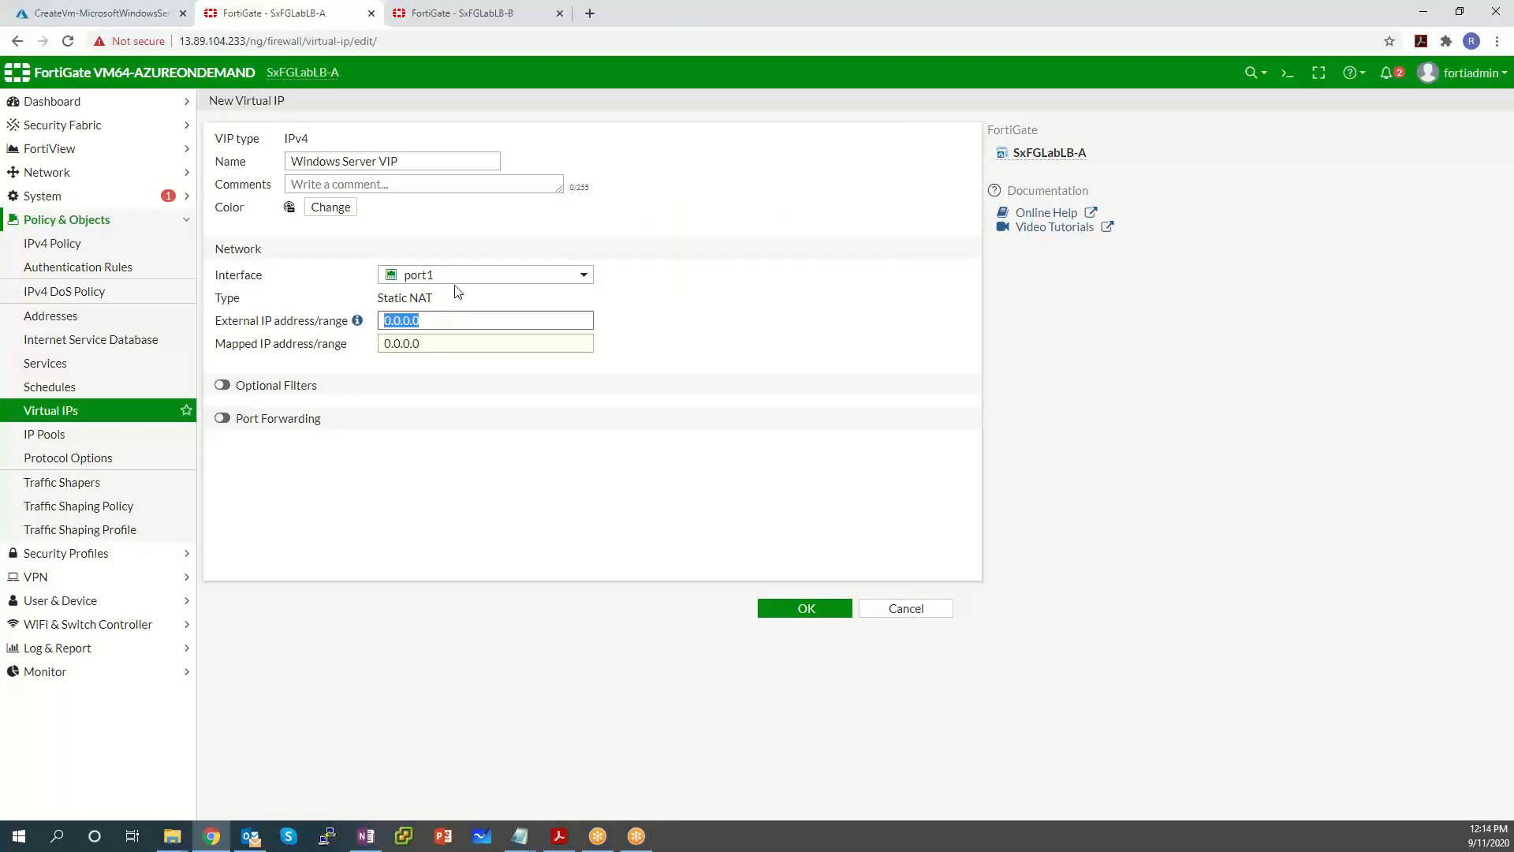
{"action": "type", "text": "10.0.0.4"}
{"action": "key", "text": "BackSpace"}
{"action": "key", "text": "BackSpace"}
{"action": "key", "text": "BackSpace"}
{"action": "key", "text": "BackSpace"}
{"action": "key", "text": "BackSpace"}
{"action": "key", "text": "BackSpace"}
{"action": "key", "text": "BackSpace"}
{"action": "key", "text": "BackSpace"}
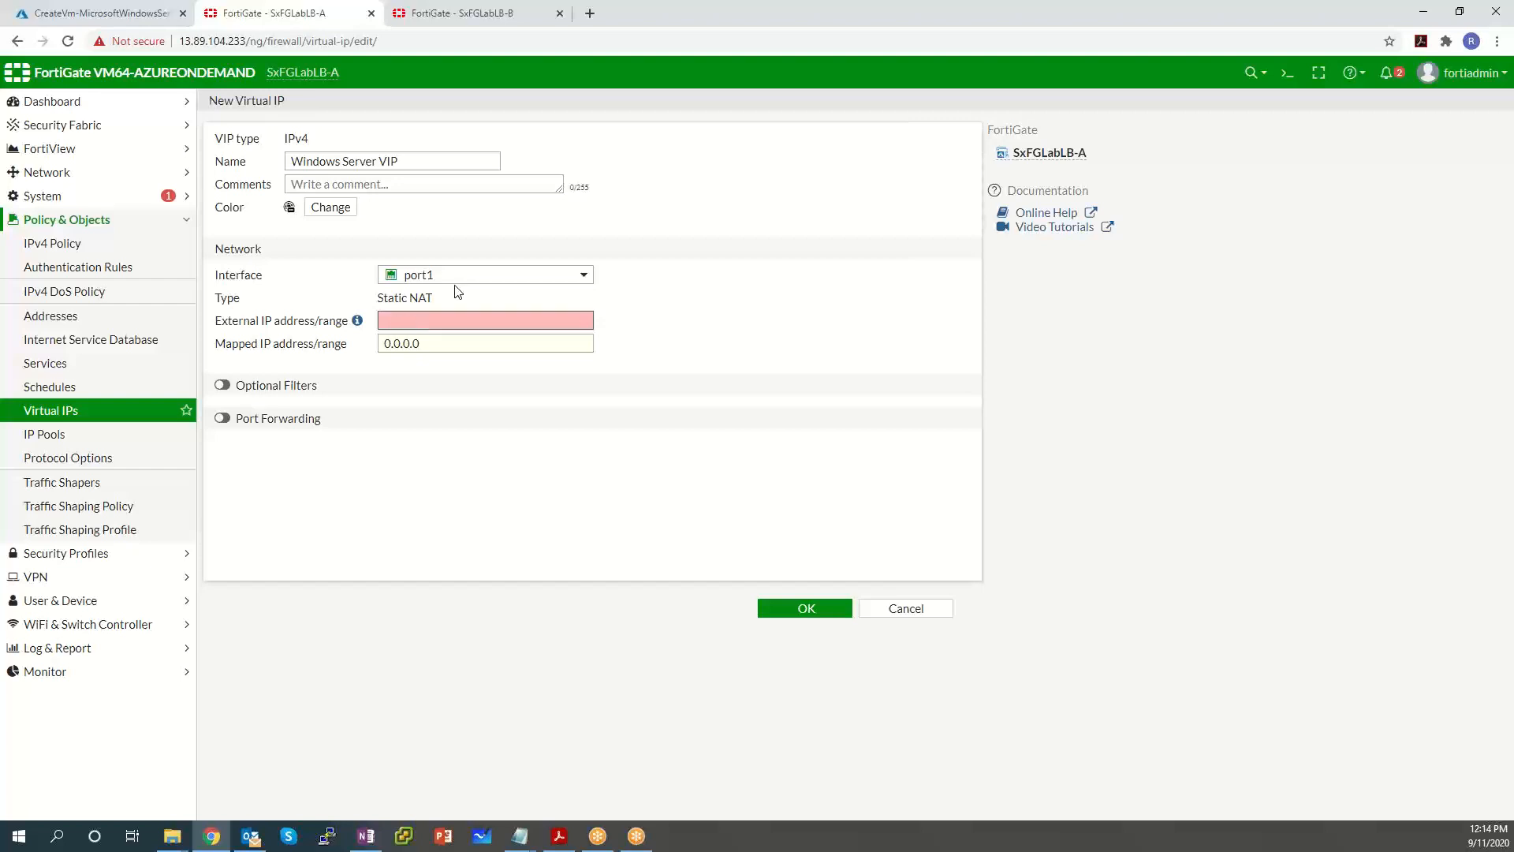
{"action": "type", "text": "0.0.0.0"}
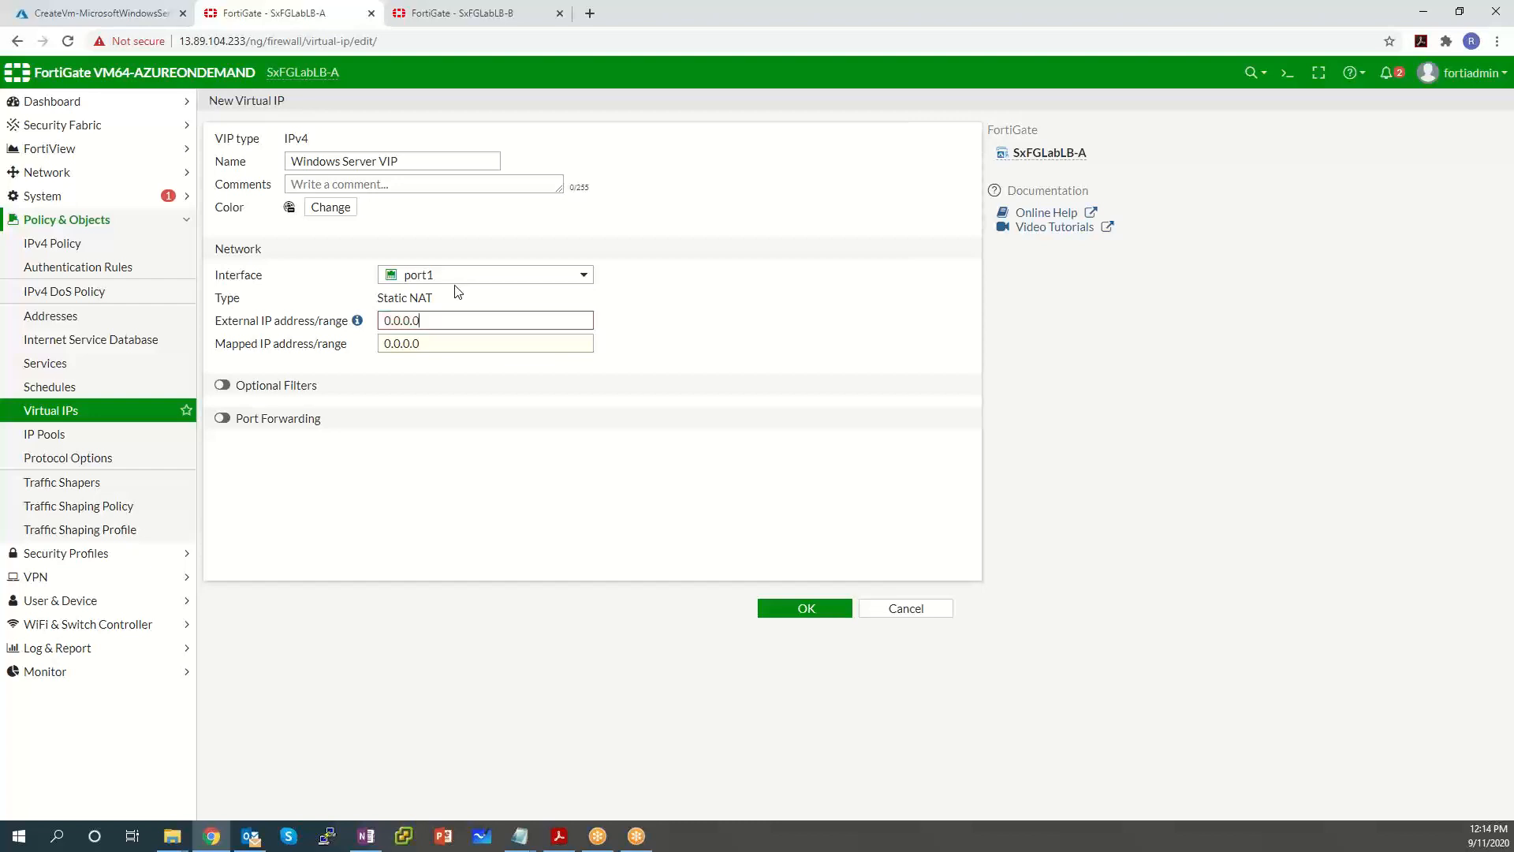
{"action": "key", "text": "Tab"}
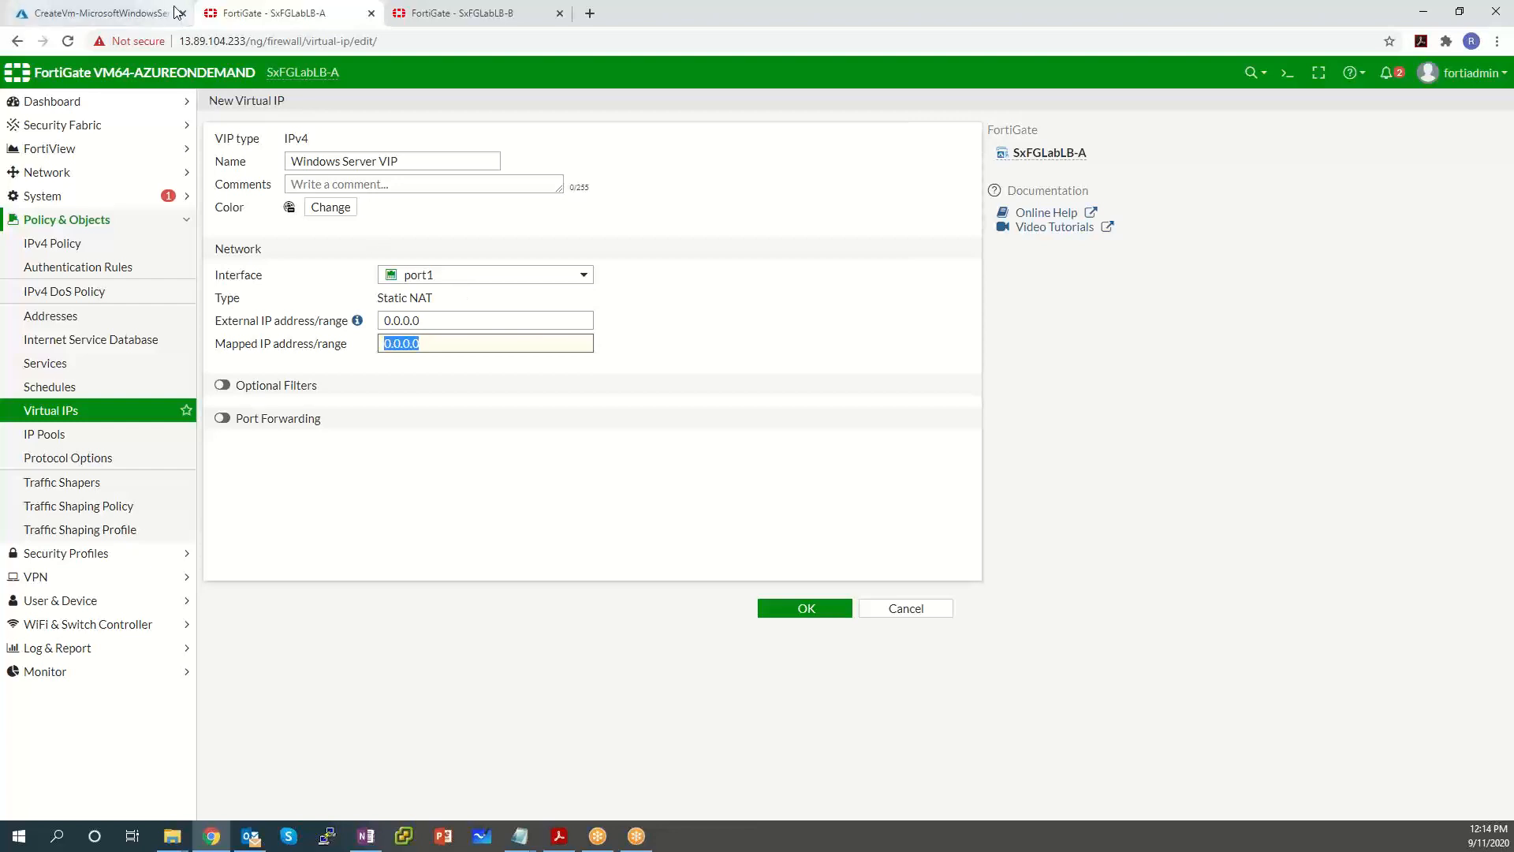
Go to the SxWindowsSrvr VM from the Azure deployment and copy private IP 10.0.1.7.
{"action": "left_click", "coordinate": [128, 16]}
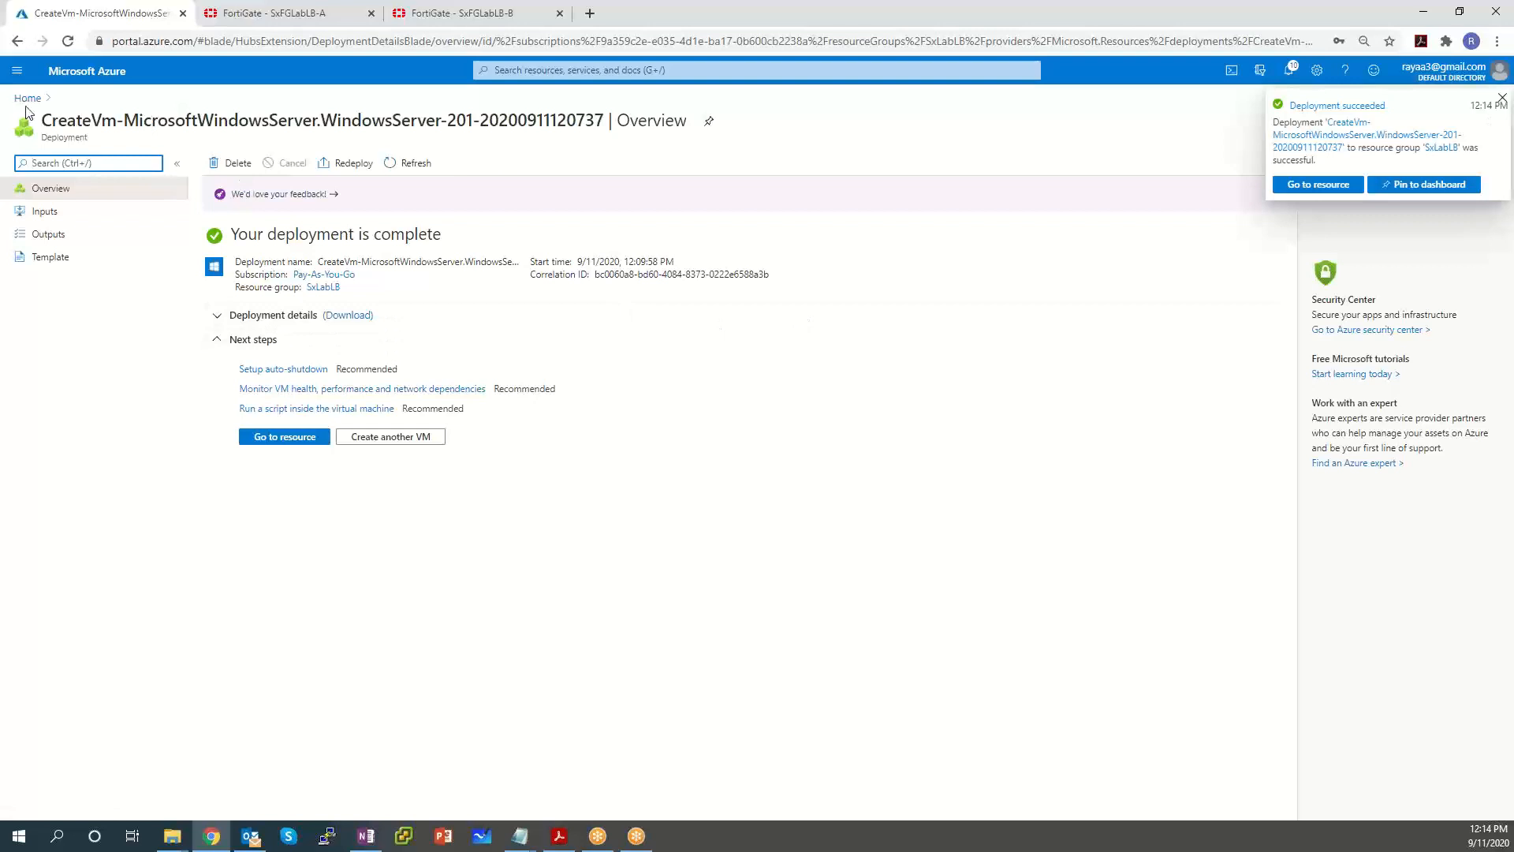
{"action": "left_click", "coordinate": [286, 437]}
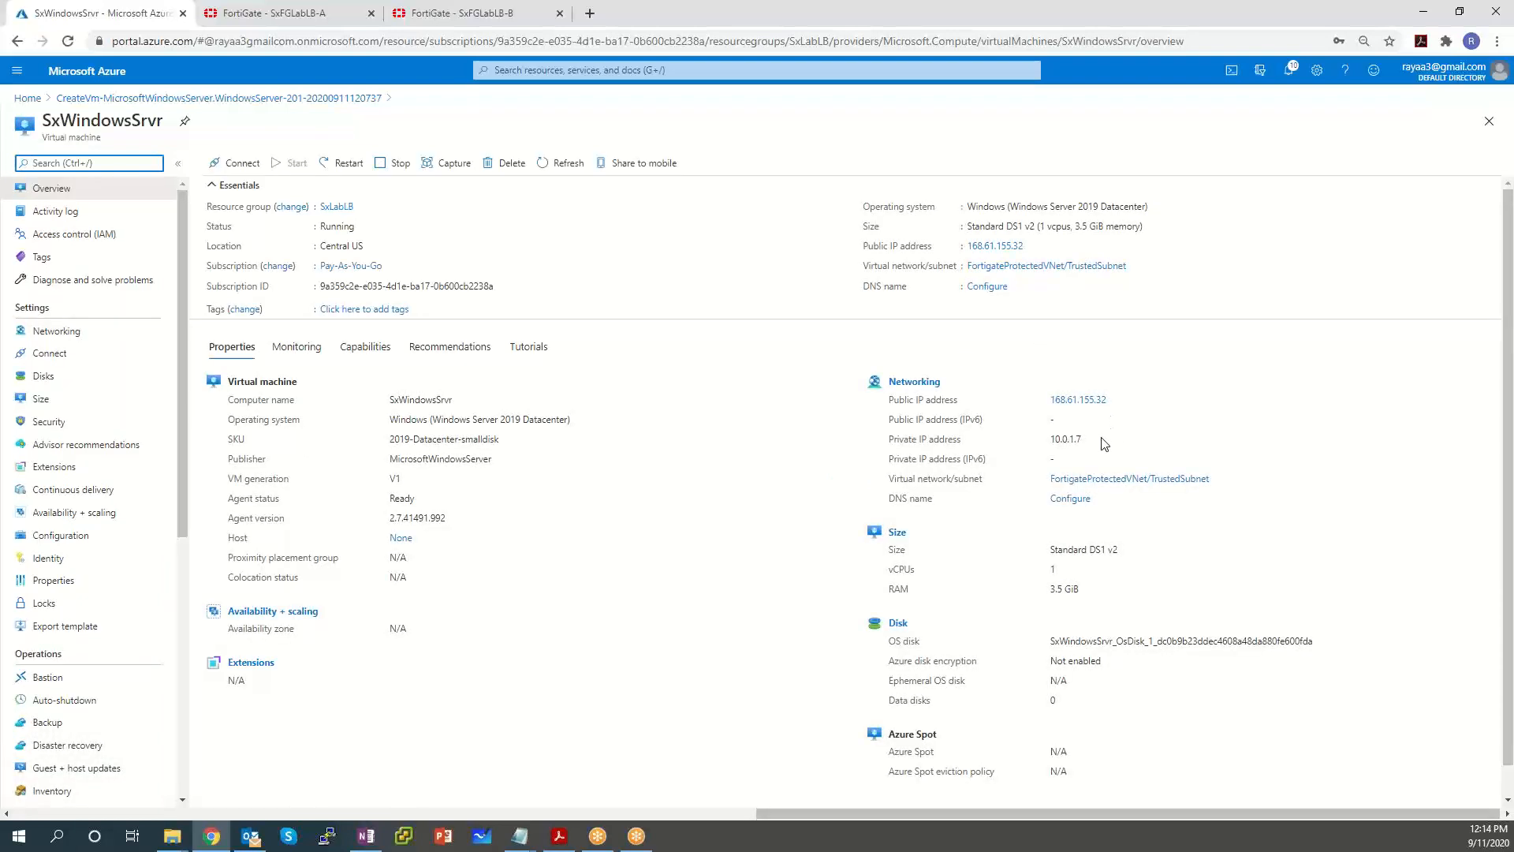
{"action": "left_click_drag", "start_coordinate": [1096, 439], "coordinate": [1039, 445]}
{"action": "left_click_drag", "start_coordinate": [1134, 400], "coordinate": [1055, 400]}
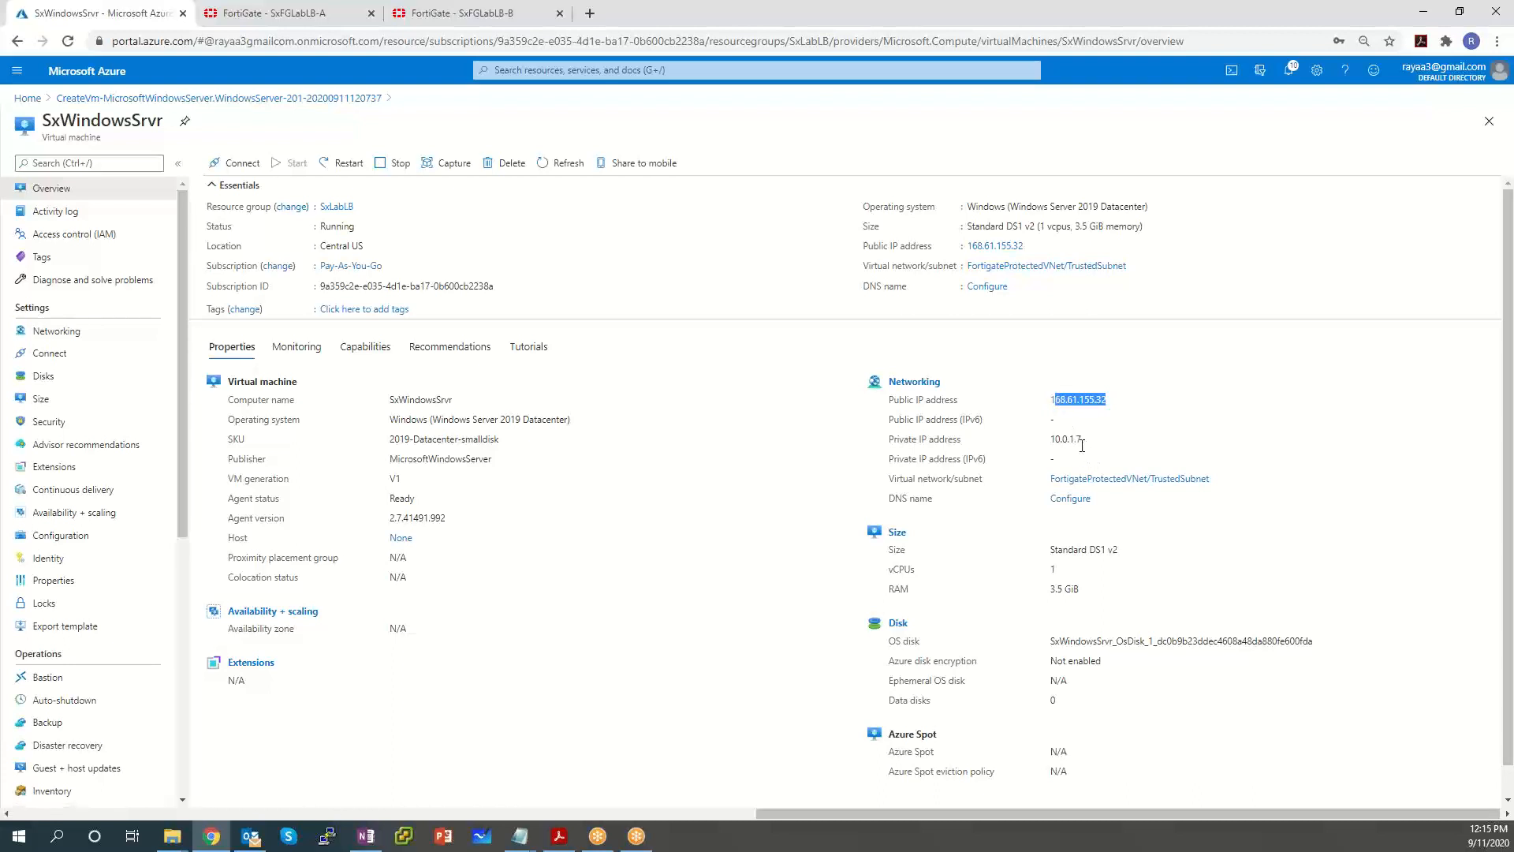
{"action": "left_click", "coordinate": [1056, 443]}
{"action": "double_click", "coordinate": [1056, 443]}
{"action": "right_click", "coordinate": [1073, 446]}
{"action": "left_click", "coordinate": [1090, 448]}
Paste 10.0.1.7 as the VIP's mapped IP, leaving port forwarding off.
{"action": "left_click", "coordinate": [272, 13]}
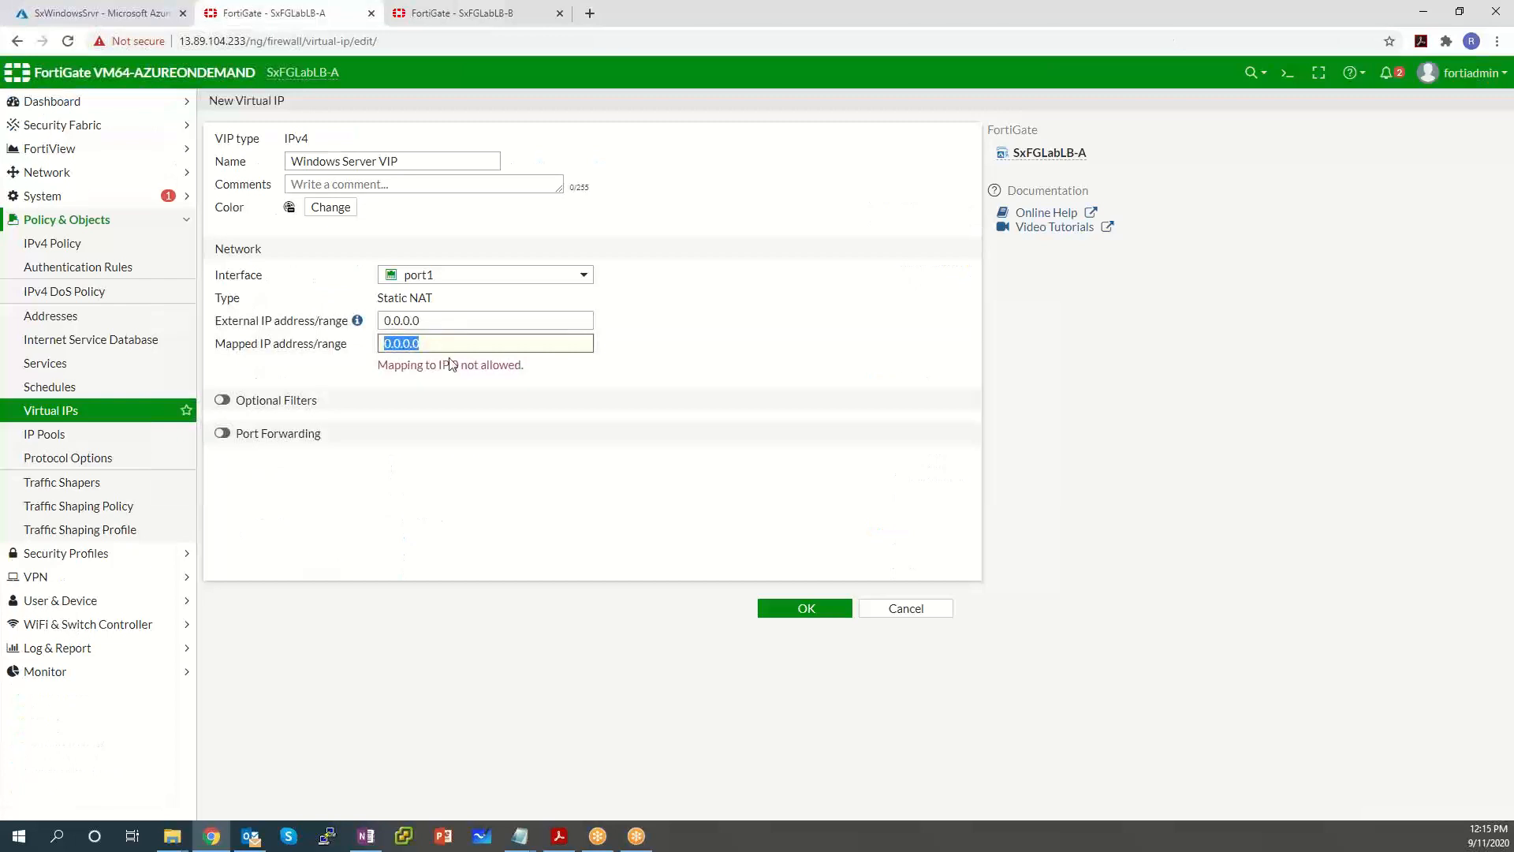
{"action": "key", "text": "ctrl+v"}
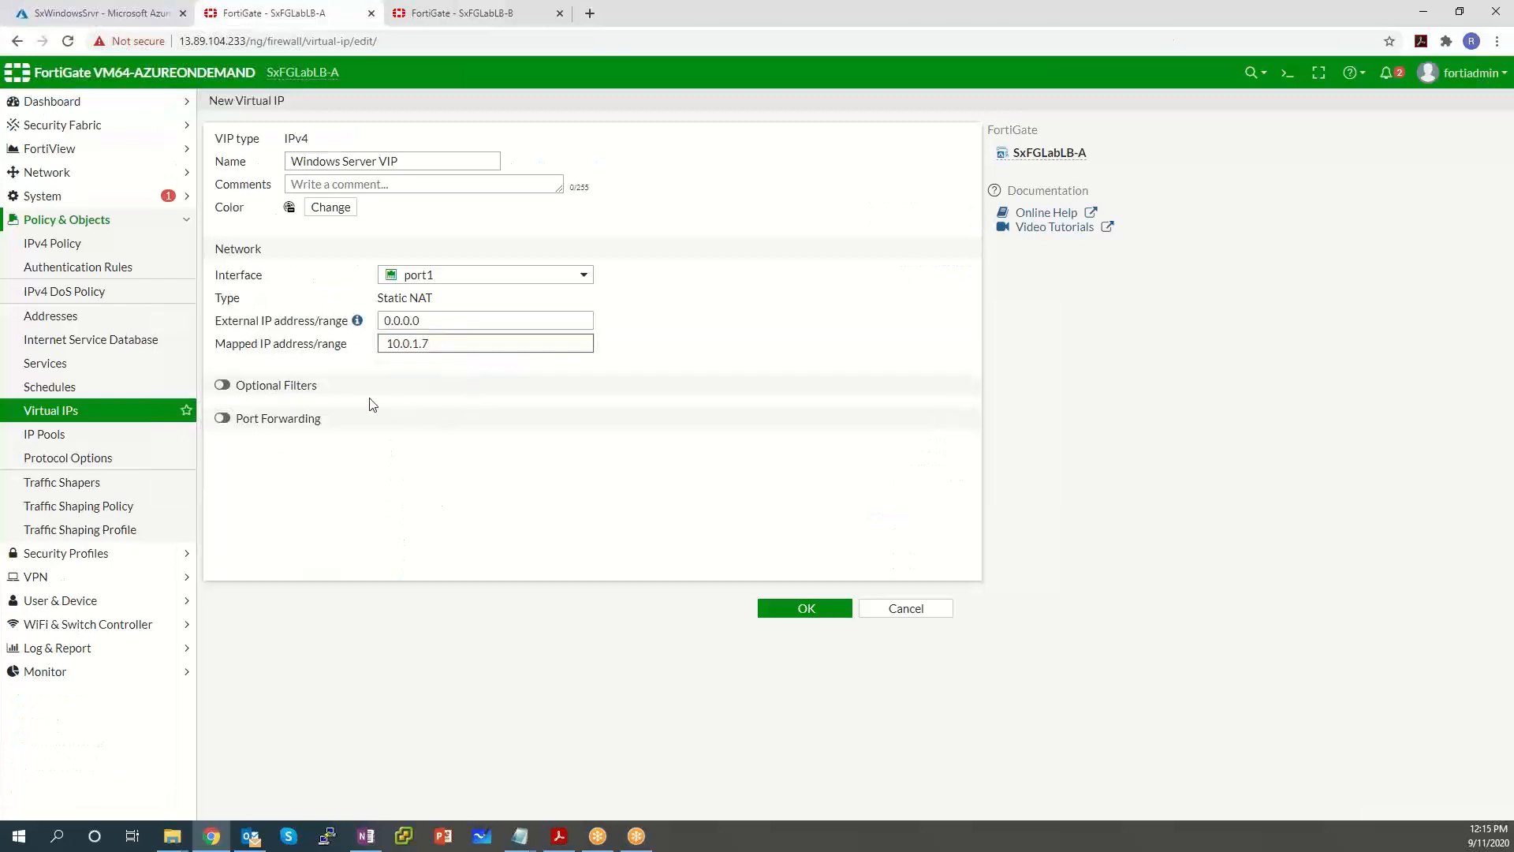
{"action": "left_click", "coordinate": [222, 419]}
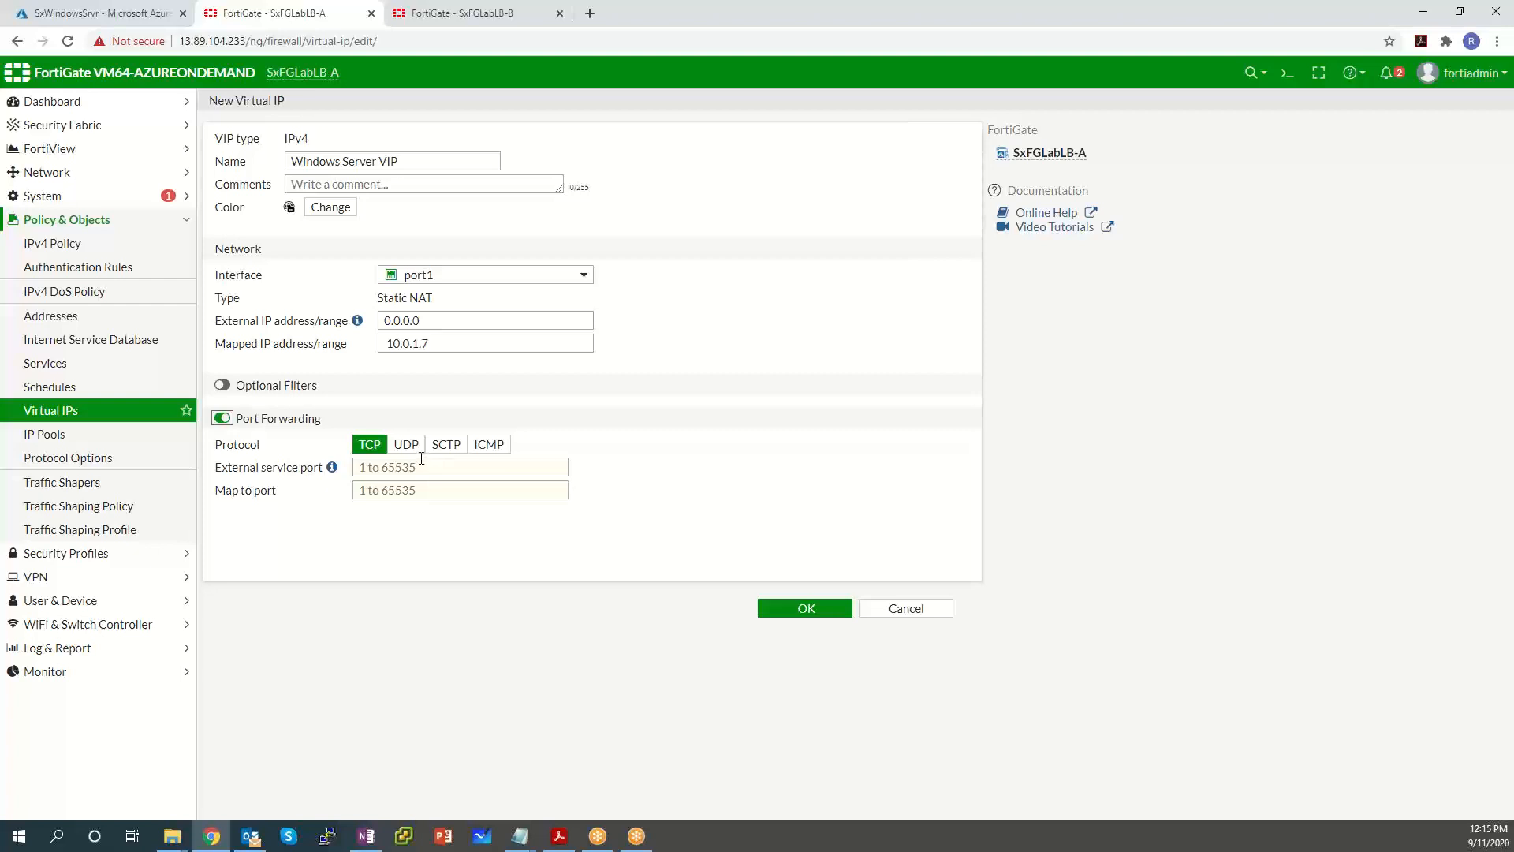
{"action": "left_click", "coordinate": [223, 419]}
Enable the optional Services filter and add RDP and HTTP.
{"action": "left_click", "coordinate": [221, 385]}
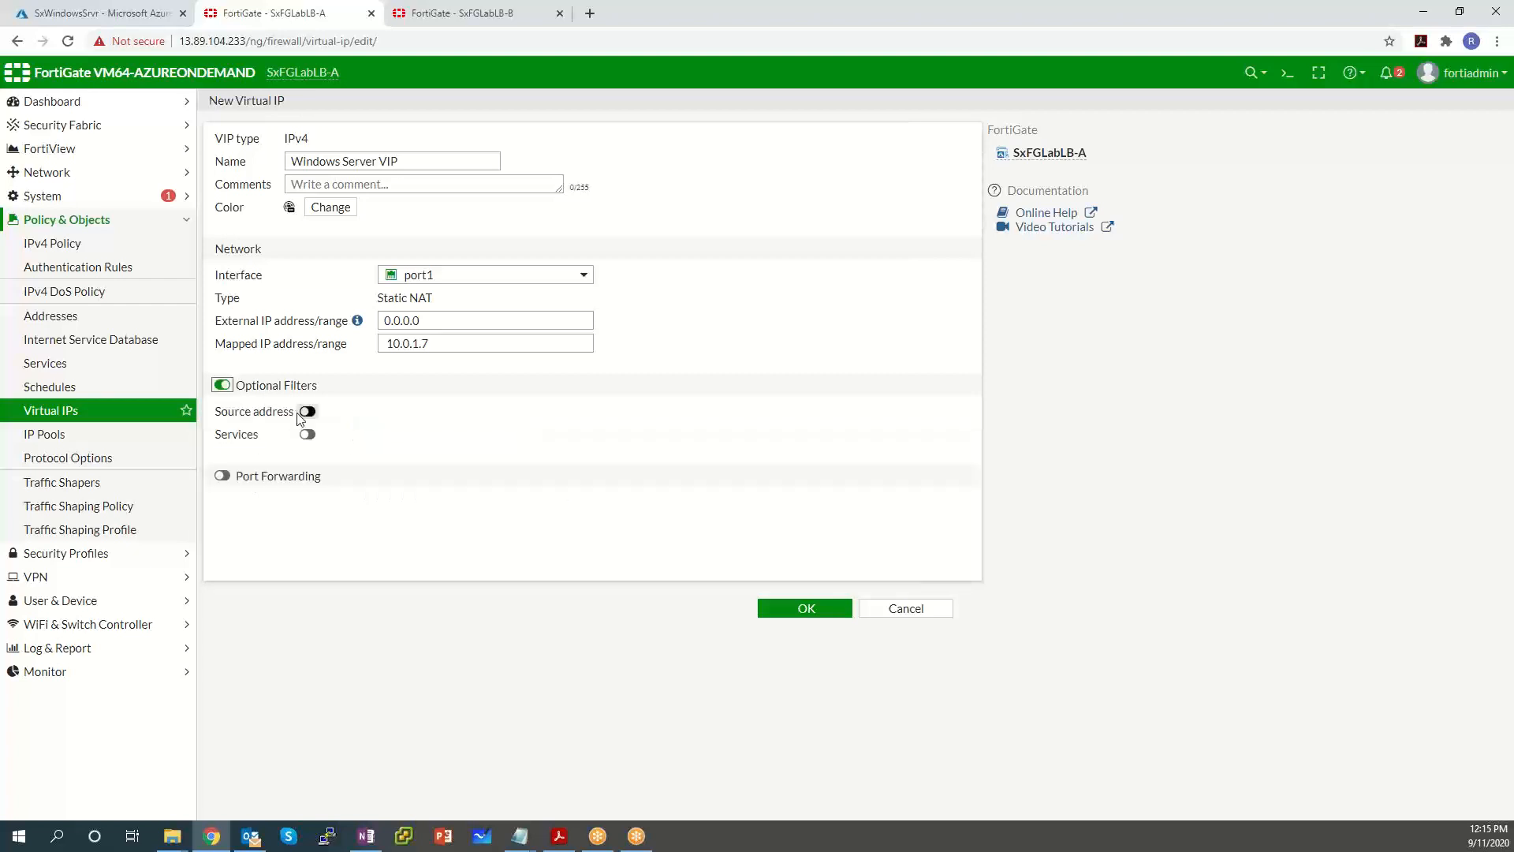
{"action": "left_click", "coordinate": [307, 434]}
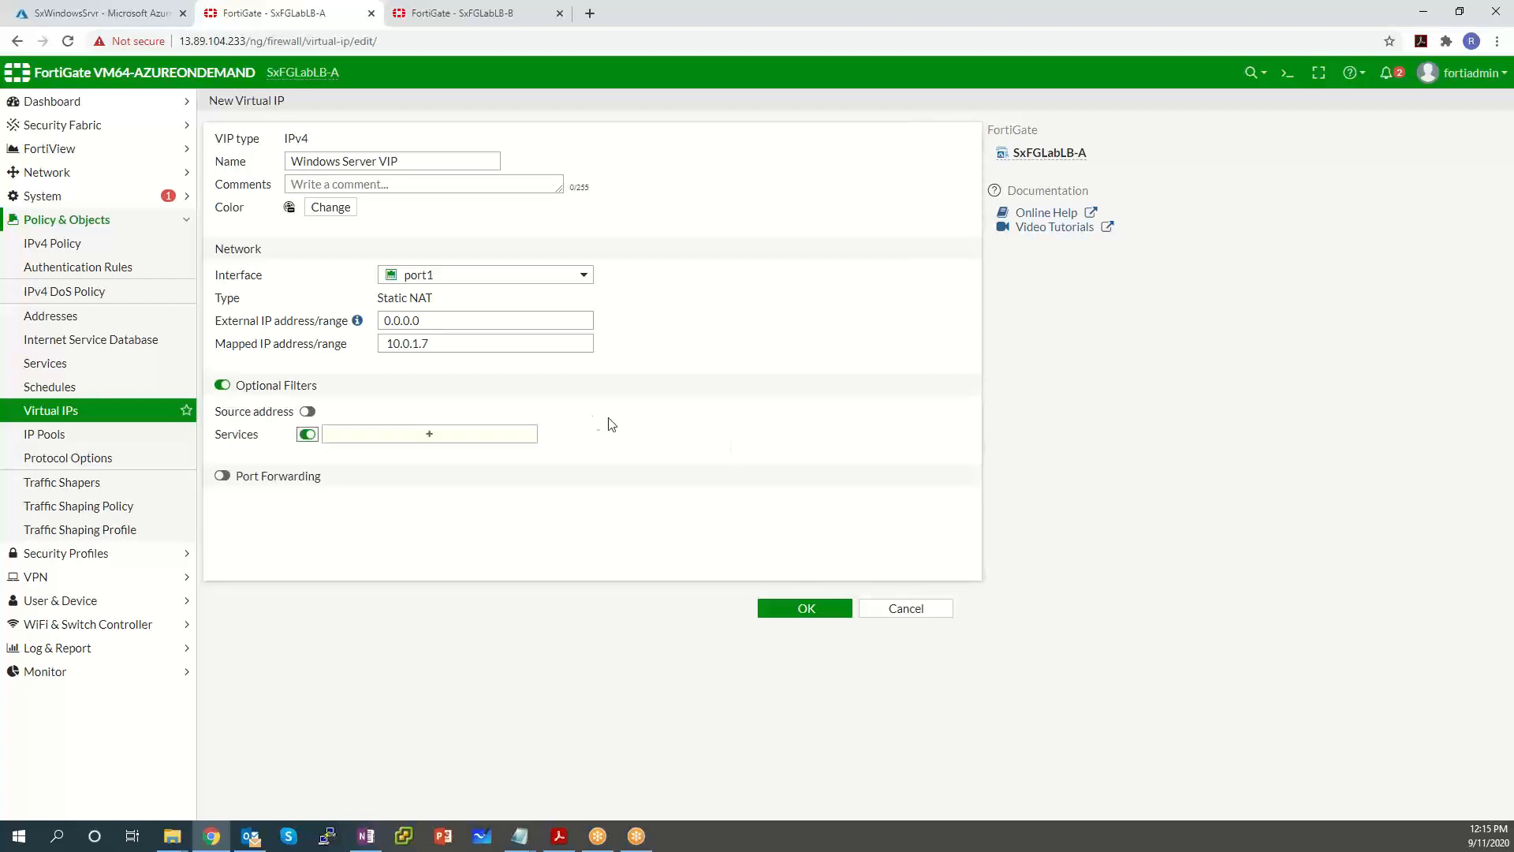
{"action": "left_click", "coordinate": [508, 436]}
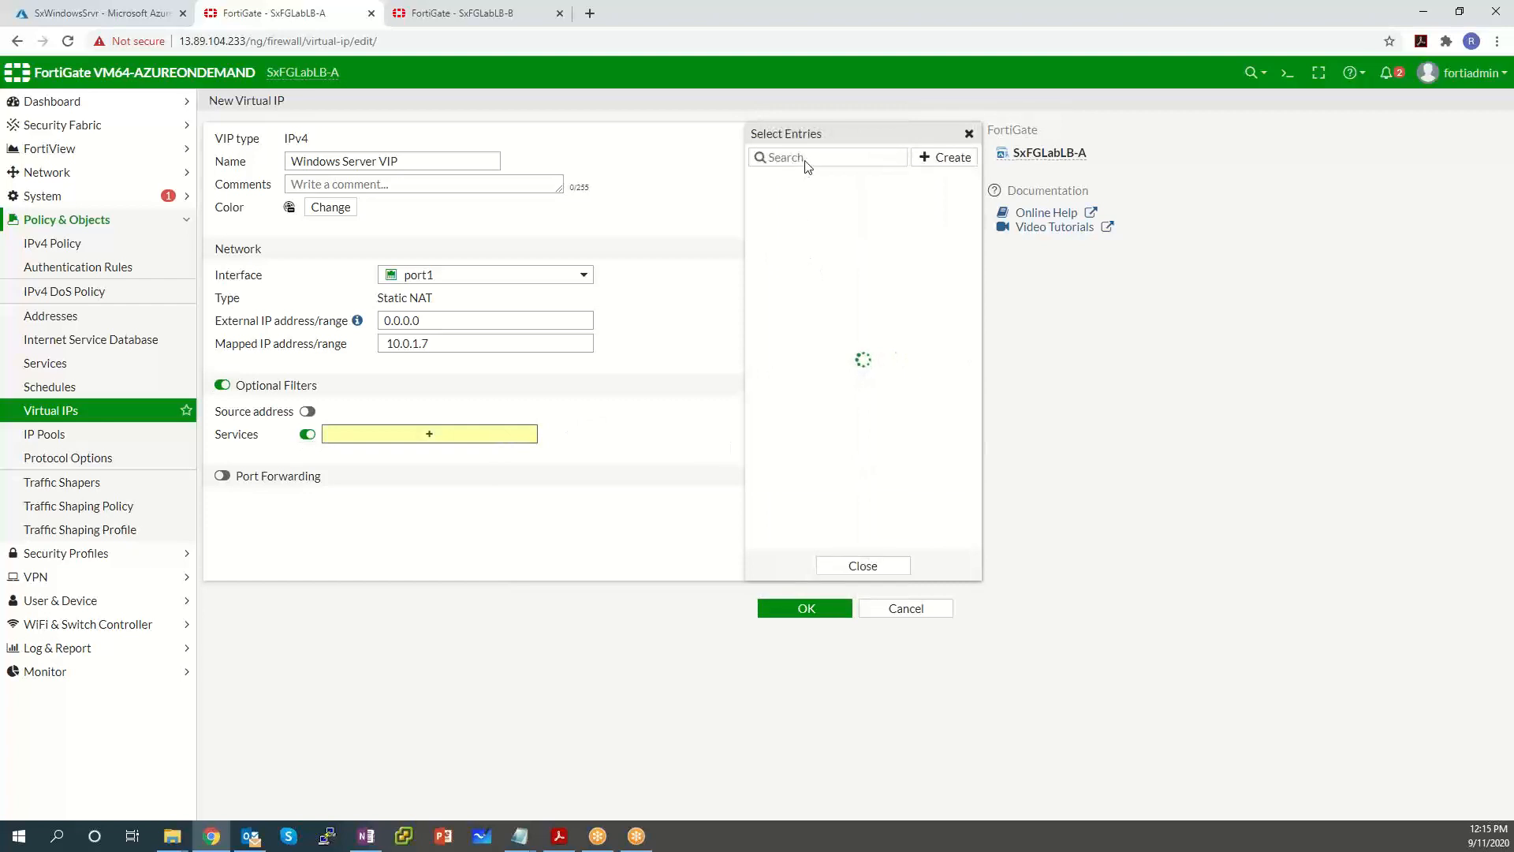
{"action": "type", "text": "RD"}
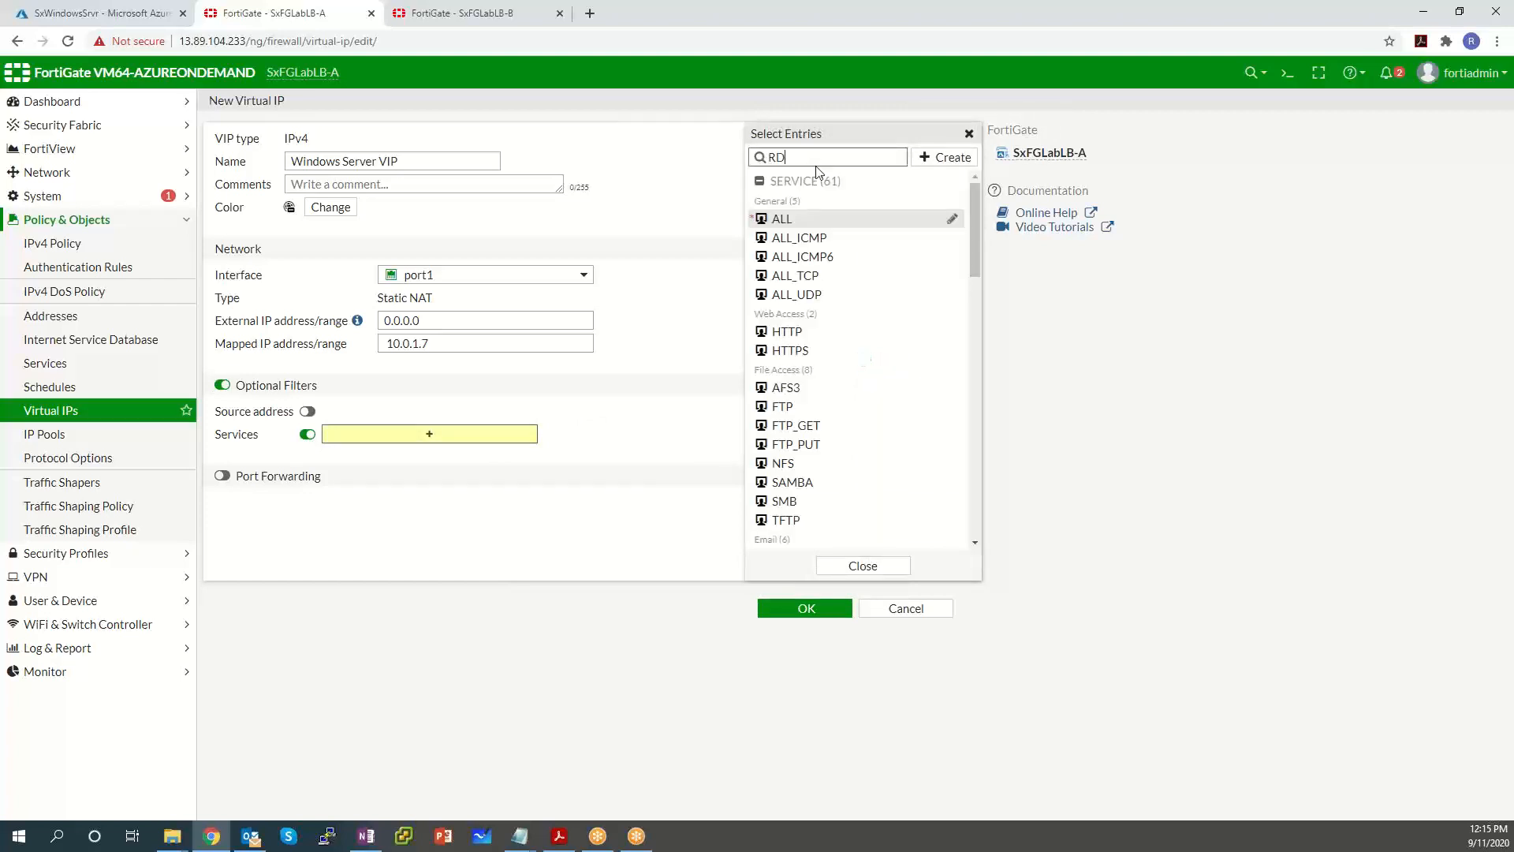
{"action": "key", "text": "Return"}
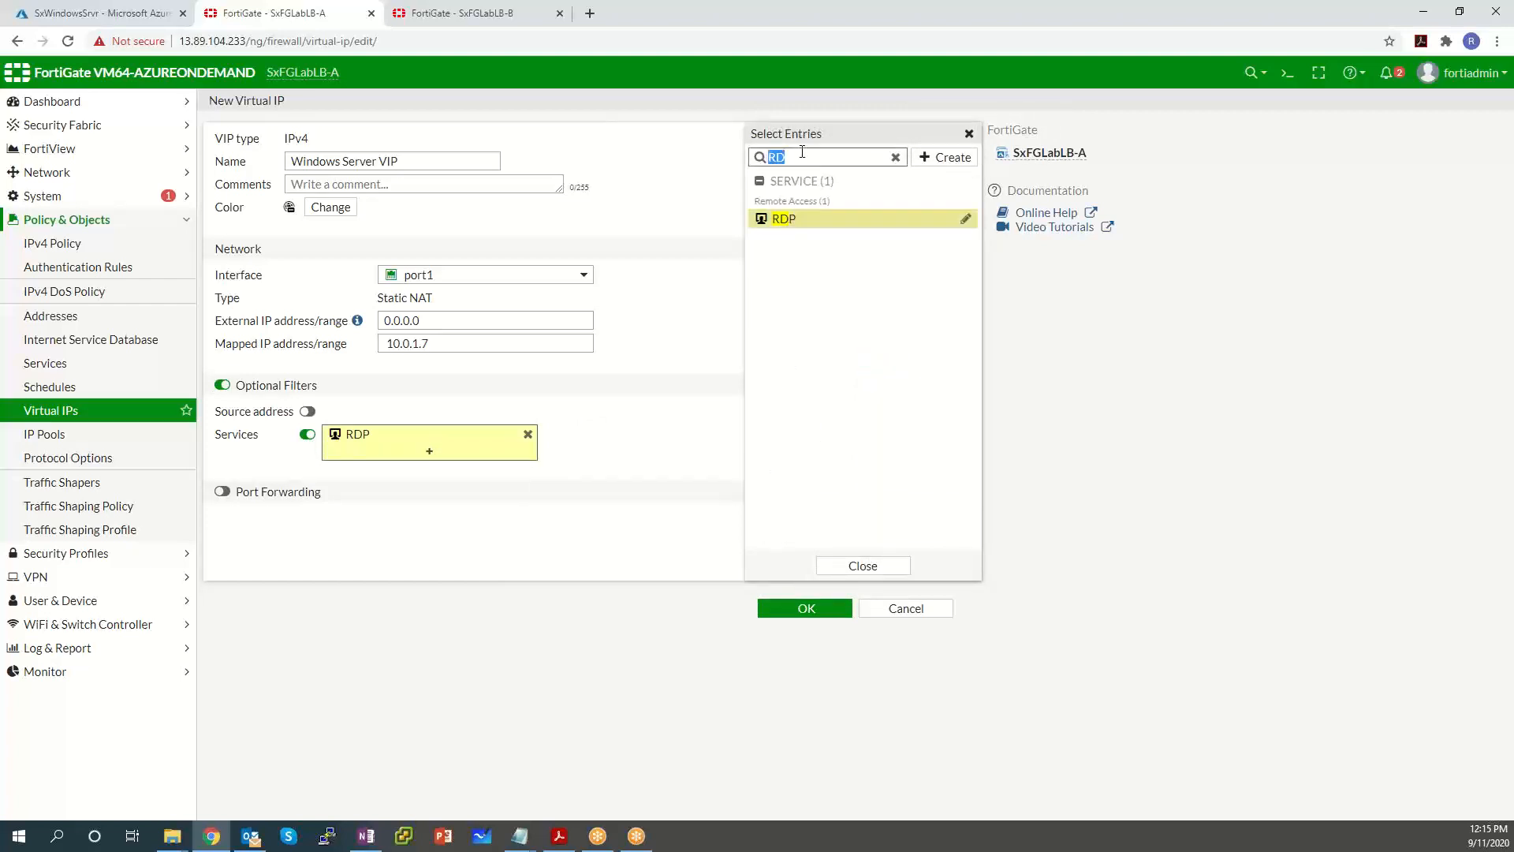
{"action": "type", "text": "HTTP"}
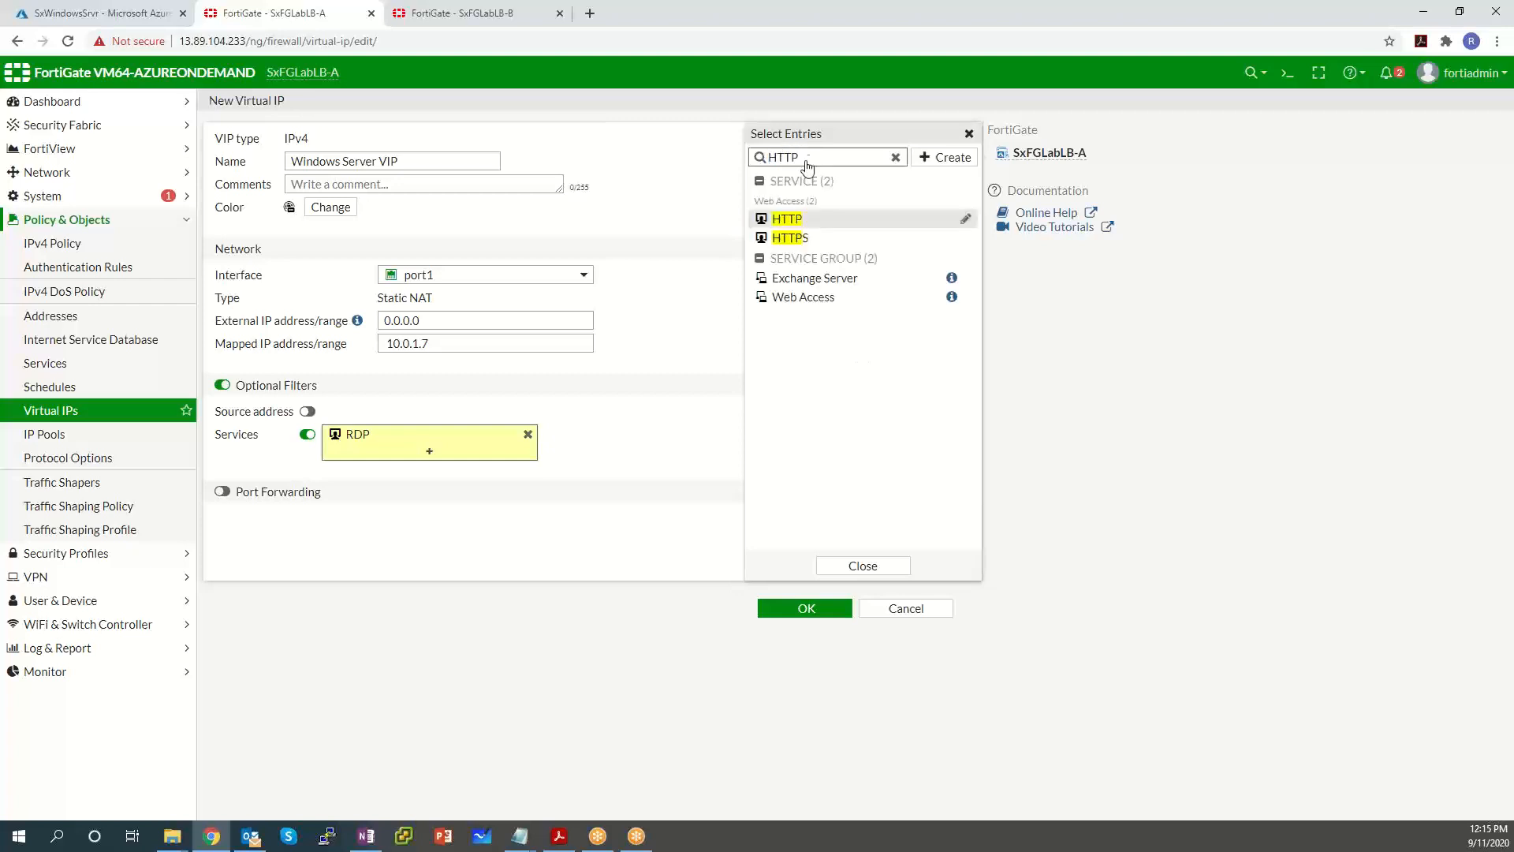
{"action": "left_click", "coordinate": [894, 566]}
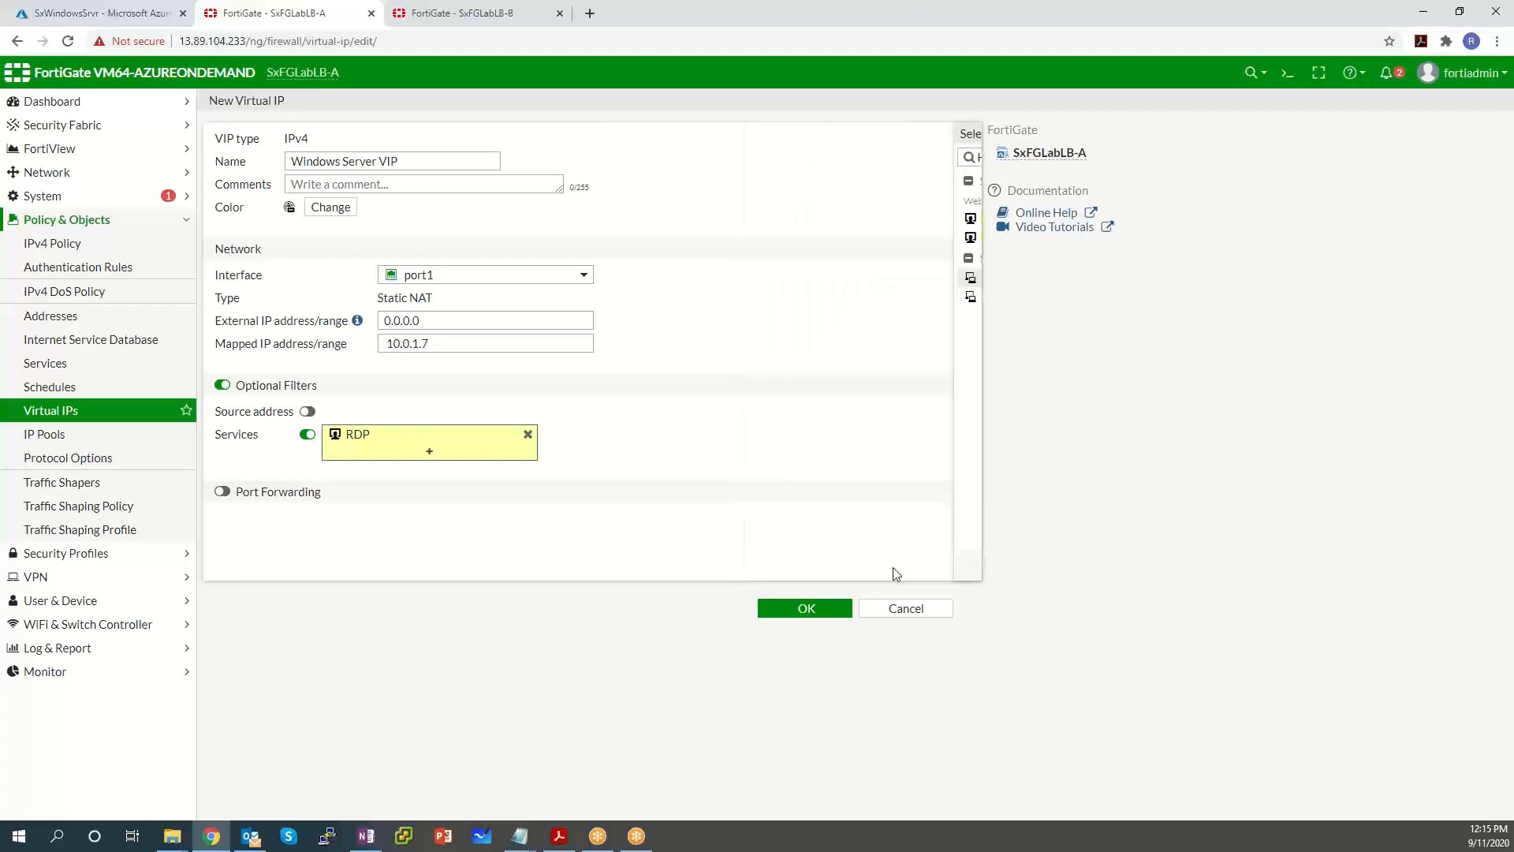
{"action": "left_click", "coordinate": [505, 451]}
{"action": "left_click", "coordinate": [786, 218]}
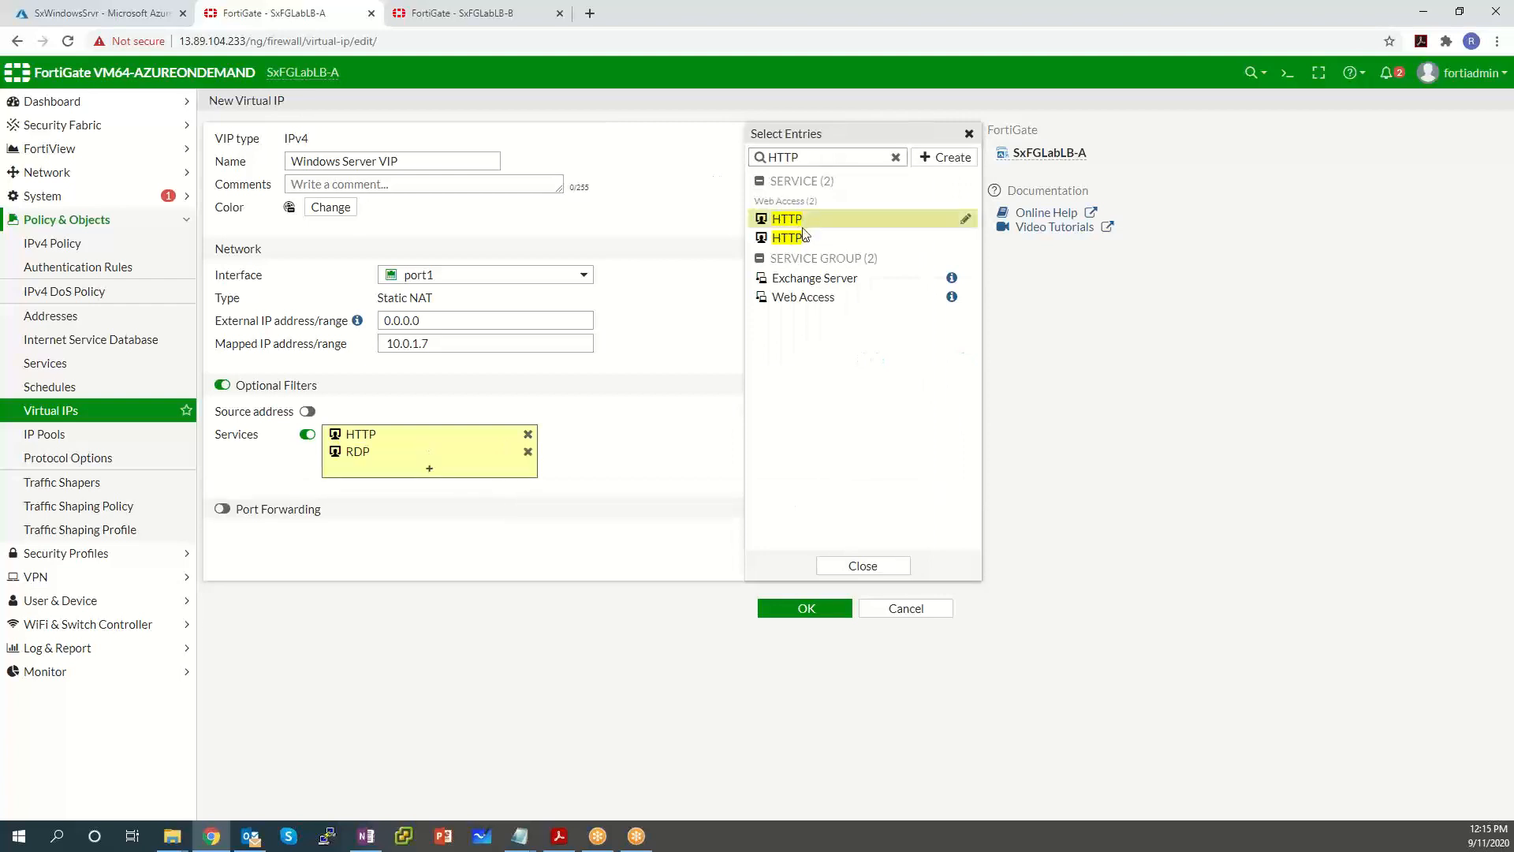
{"action": "left_click", "coordinate": [882, 566]}
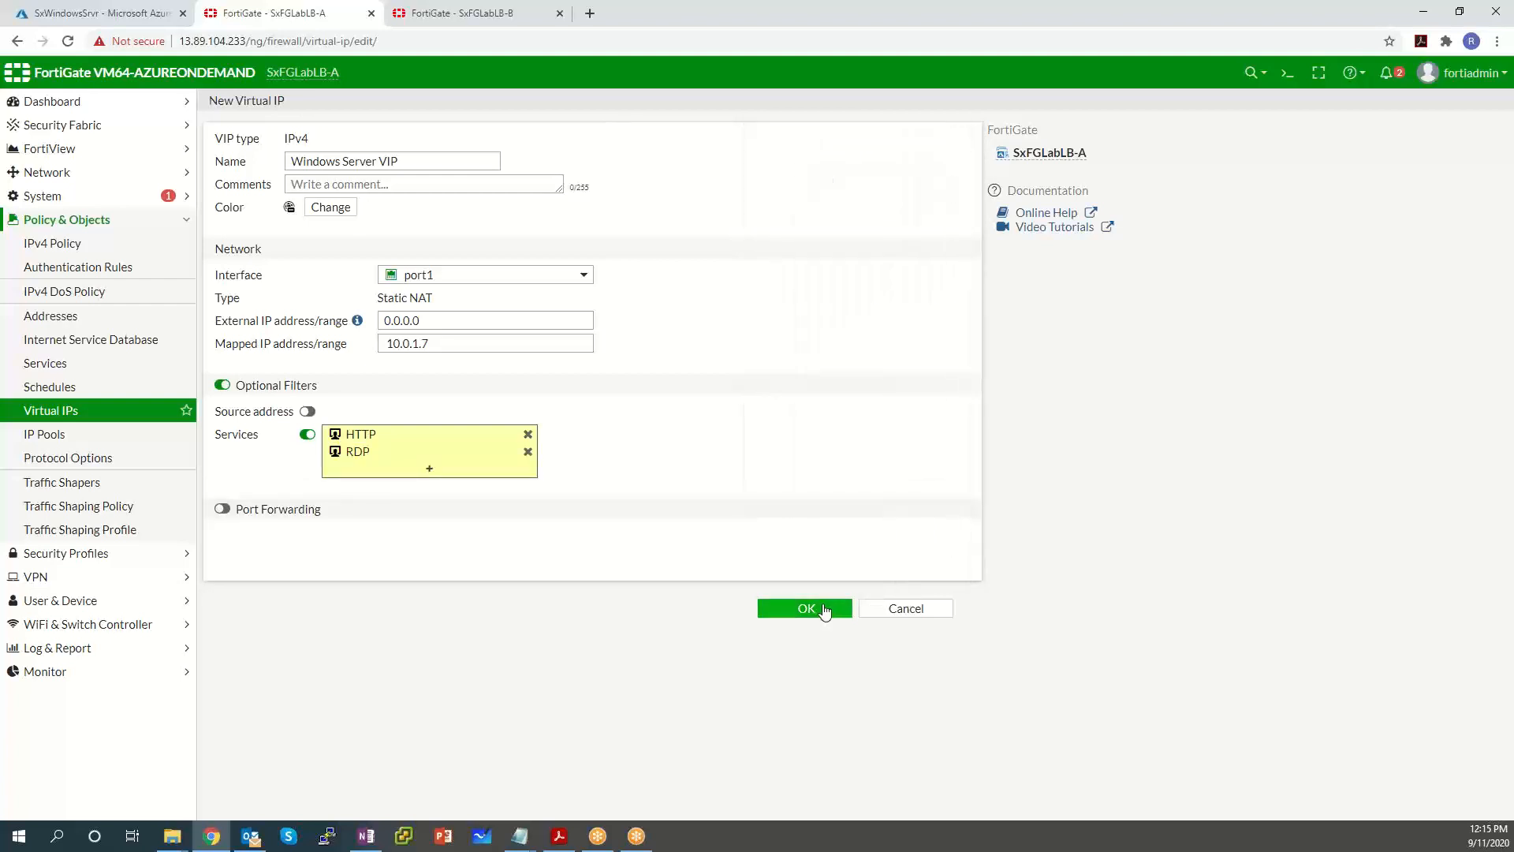
Save the Windows Server VIP and go back to the Azure VM overview.
{"action": "left_click", "coordinate": [823, 609]}
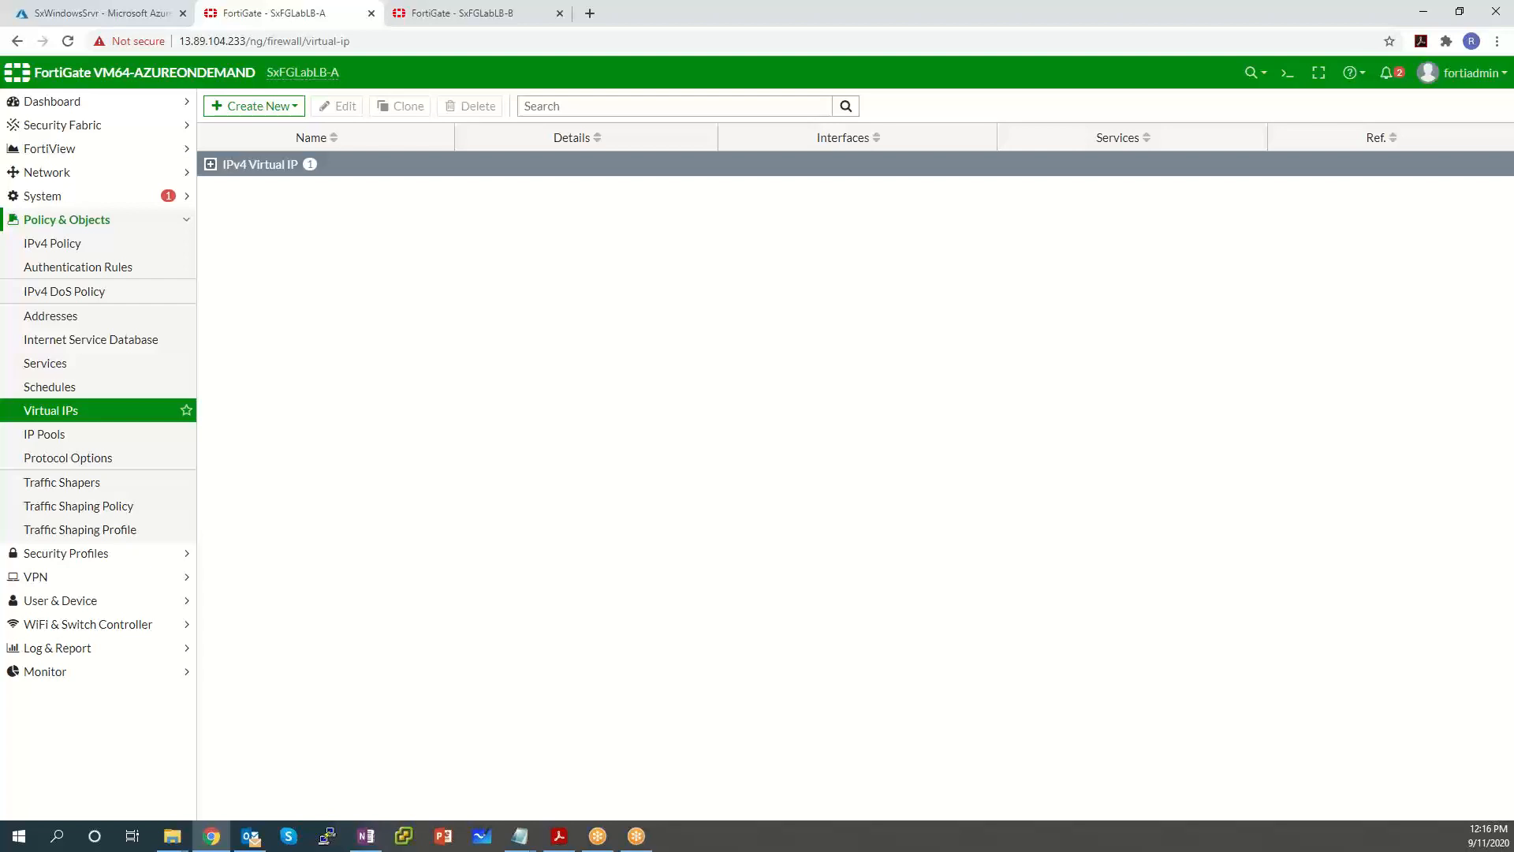
{"action": "key", "text": "alt+Tab"}
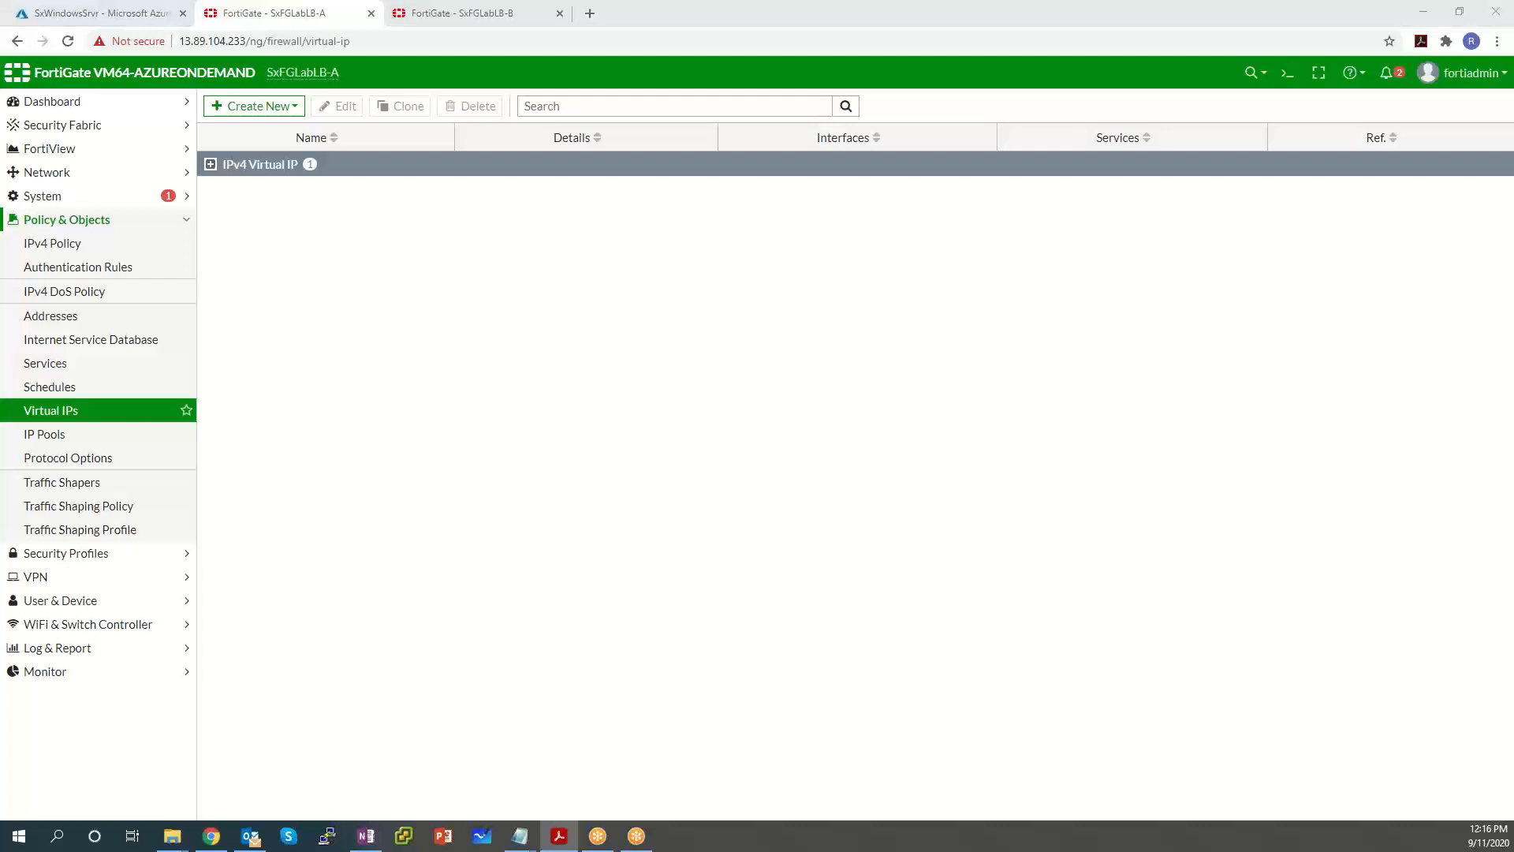
{"action": "left_click", "coordinate": [118, 14]}
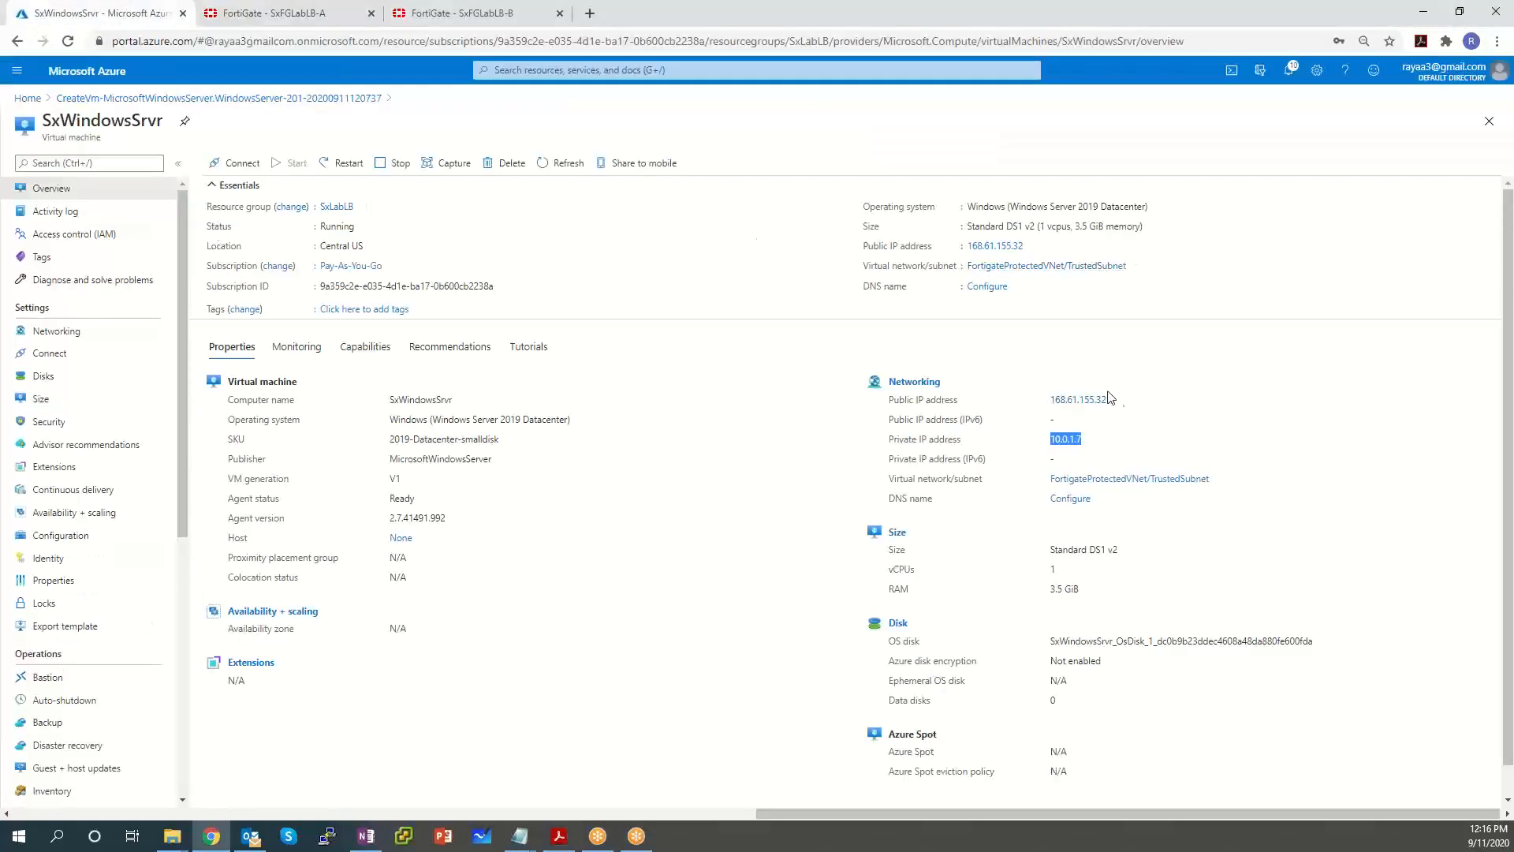
{"action": "left_click_drag", "start_coordinate": [1111, 400], "coordinate": [1058, 398]}
{"action": "left_click", "coordinate": [1091, 401]}
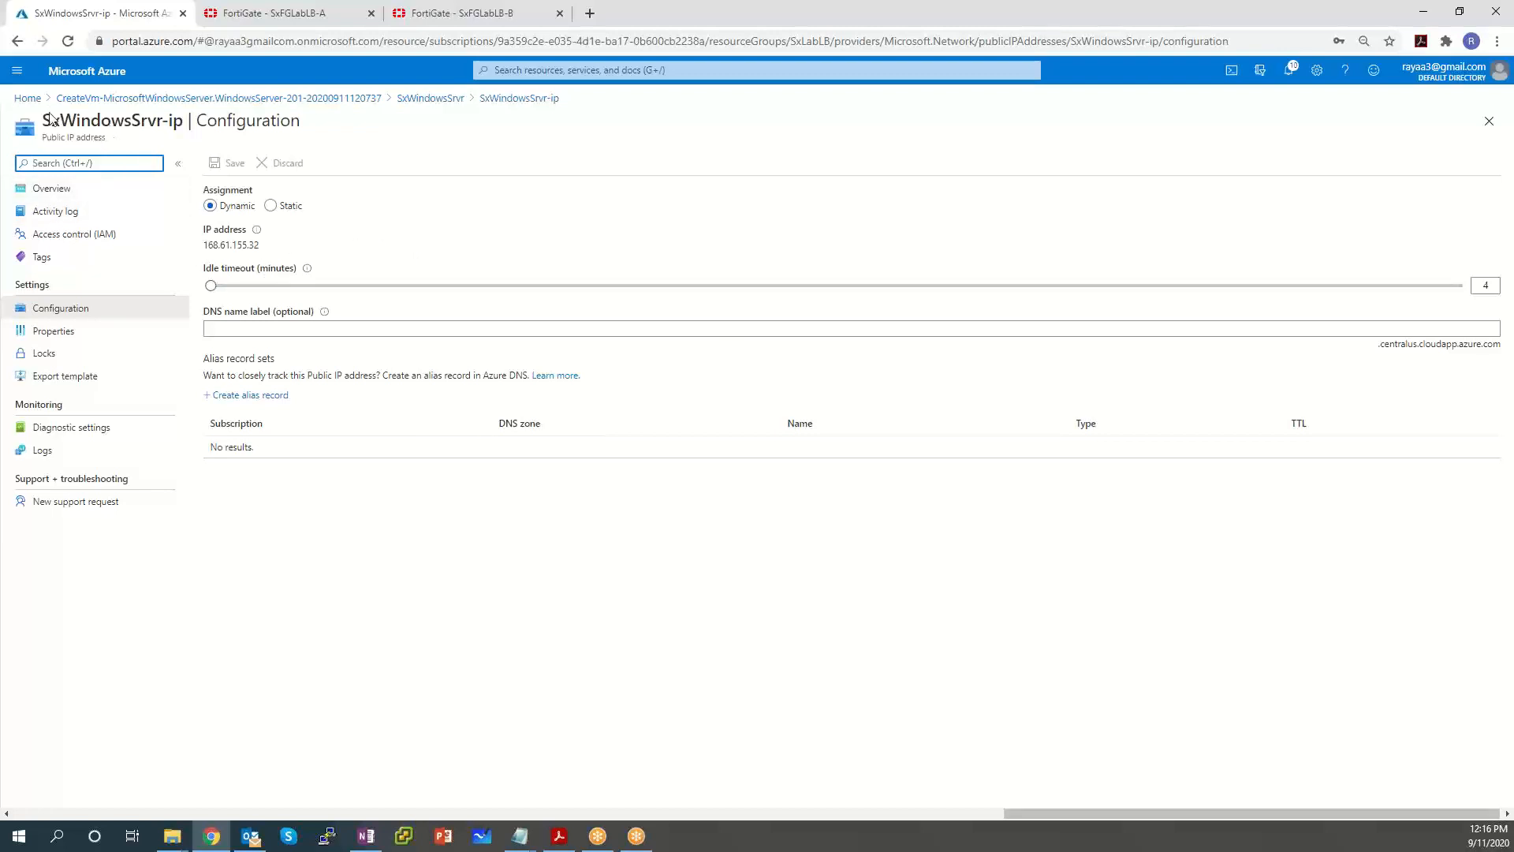
{"action": "left_click_drag", "start_coordinate": [39, 120], "coordinate": [184, 119]}
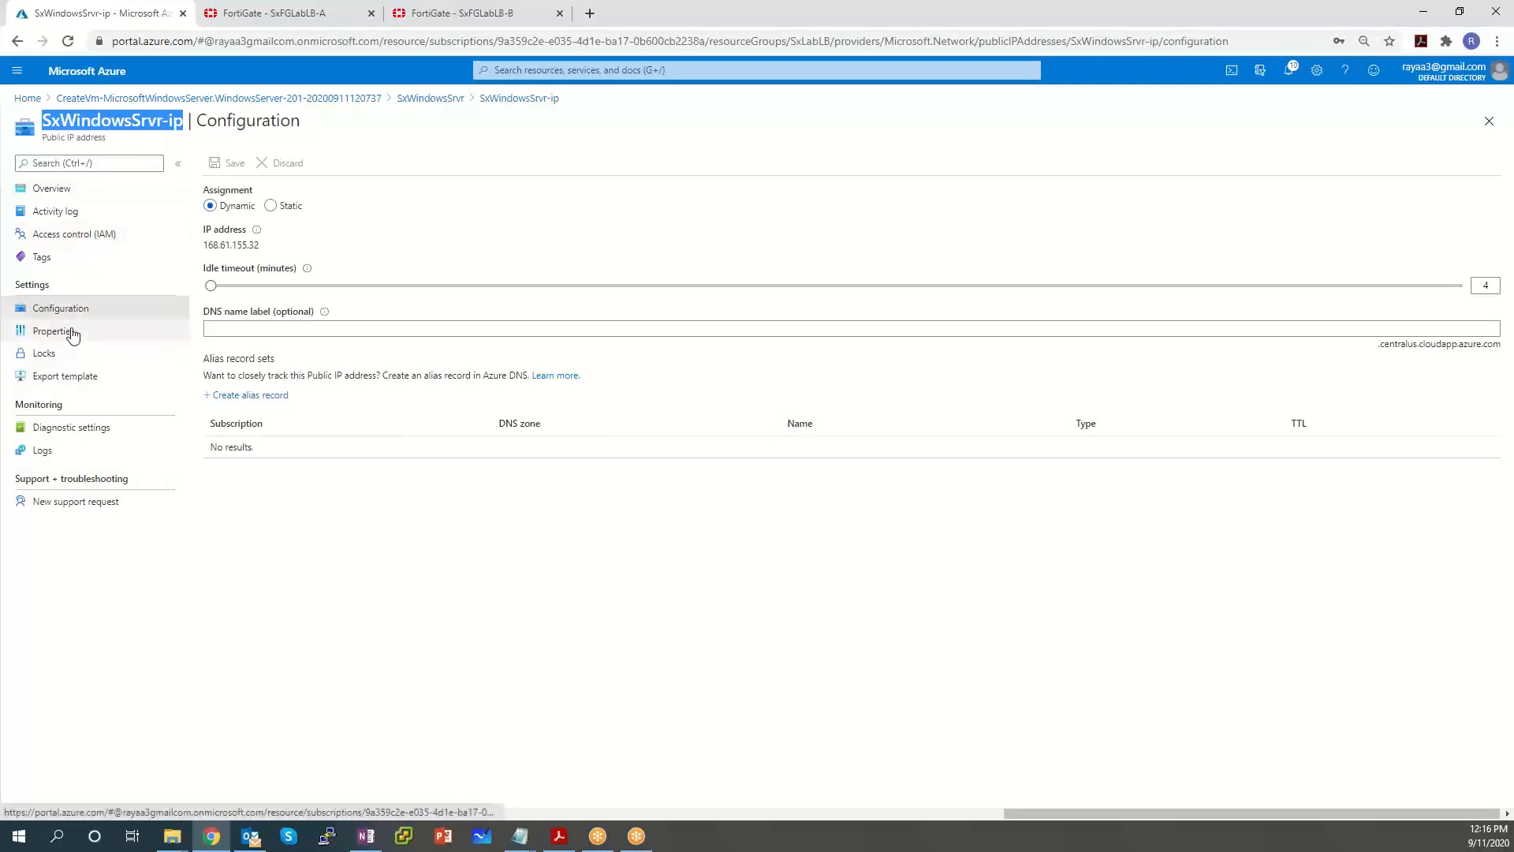
{"action": "left_click", "coordinate": [73, 332]}
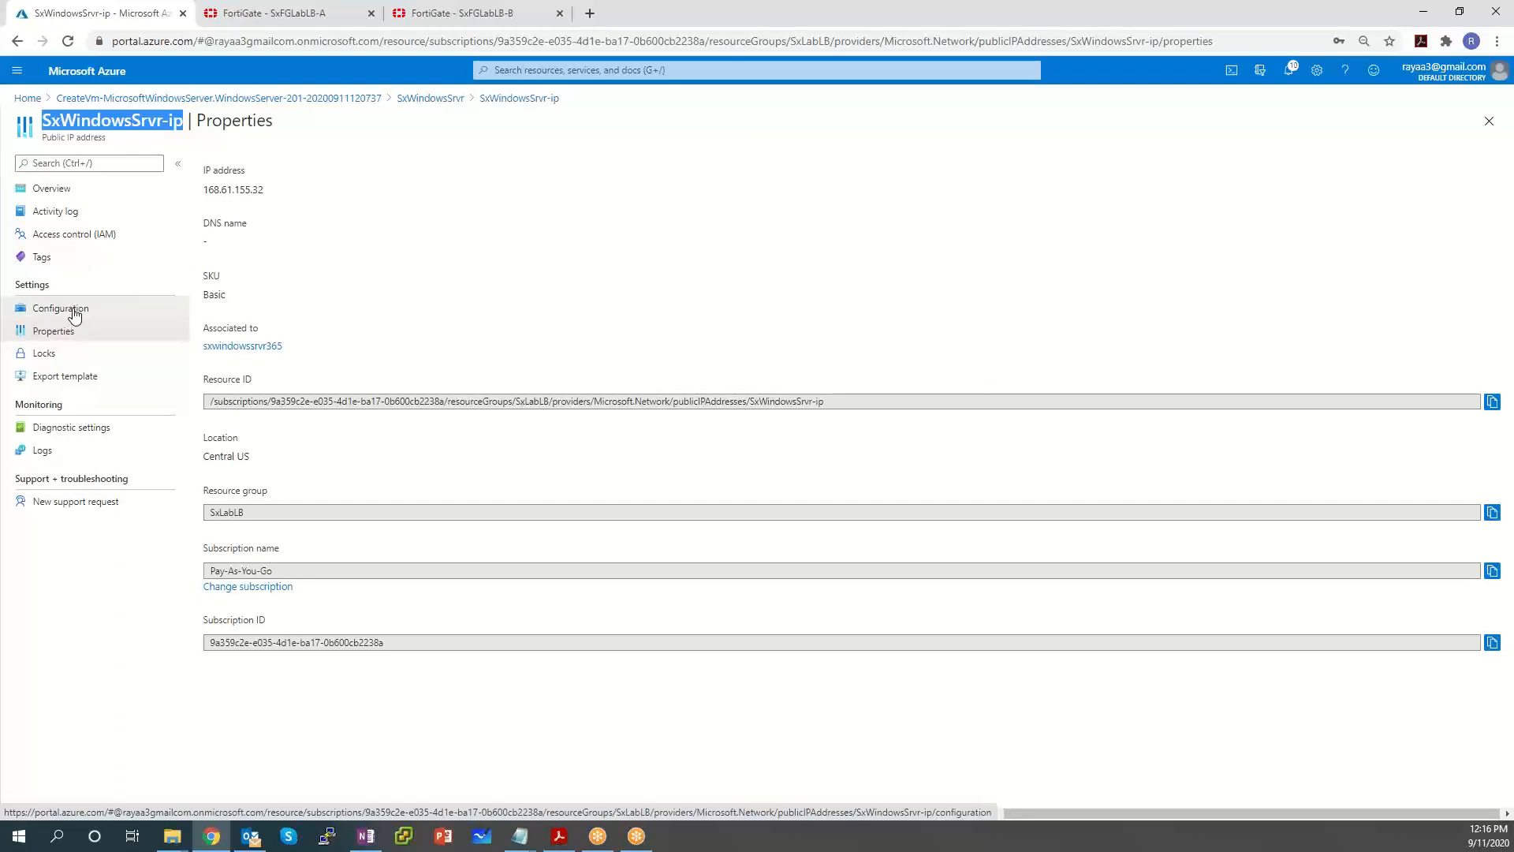
{"action": "left_click", "coordinate": [75, 314]}
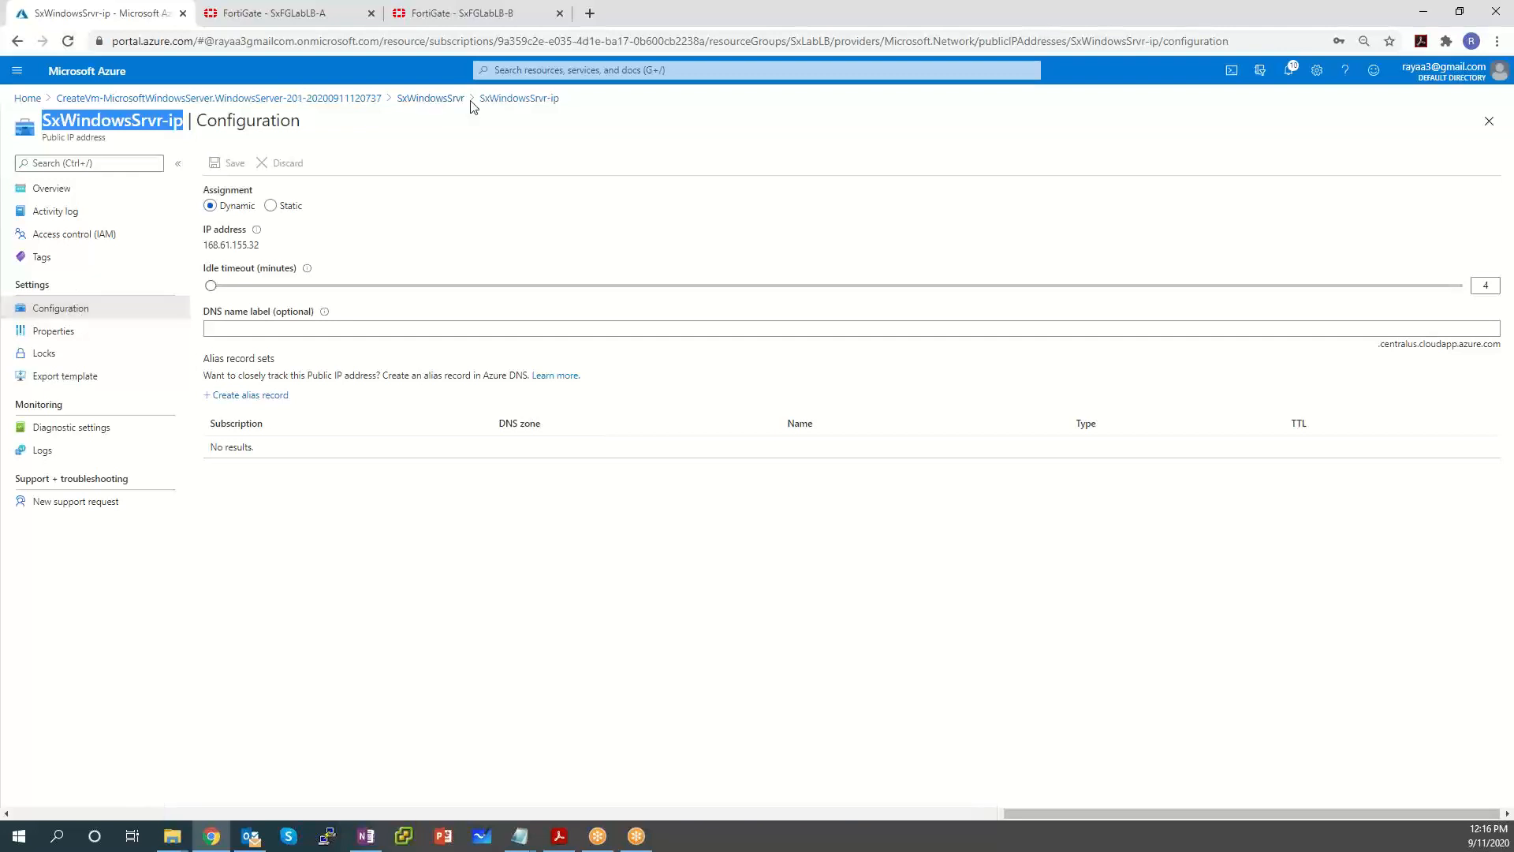
{"action": "left_click", "coordinate": [446, 100]}
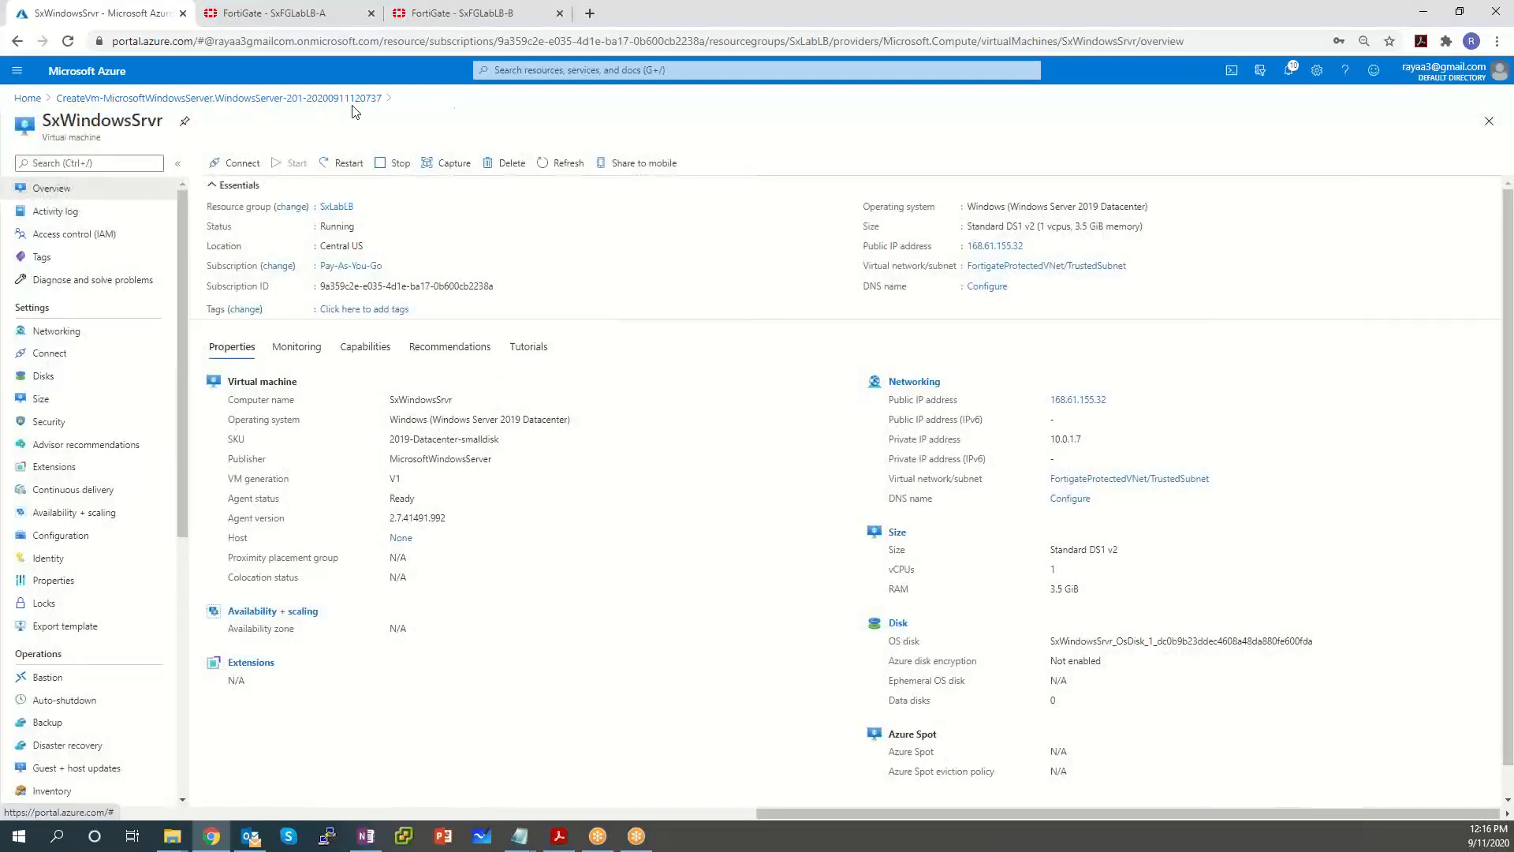
Go from the VM's Networking to interface sxwindowssrvr365 and view its ipconfig1 configuration.
{"action": "left_click", "coordinate": [66, 331]}
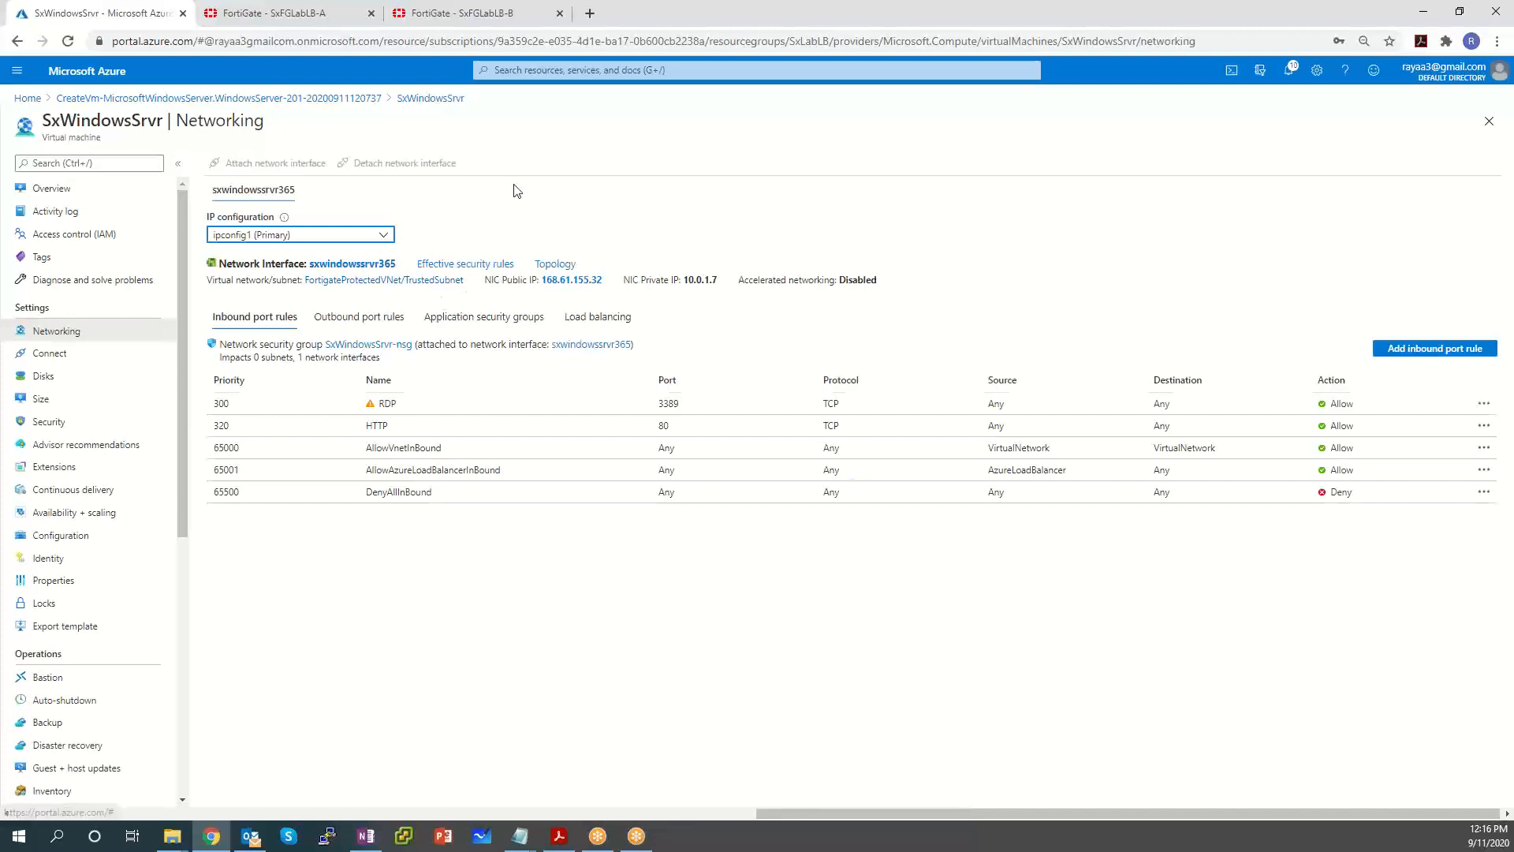
{"action": "left_click", "coordinate": [263, 195]}
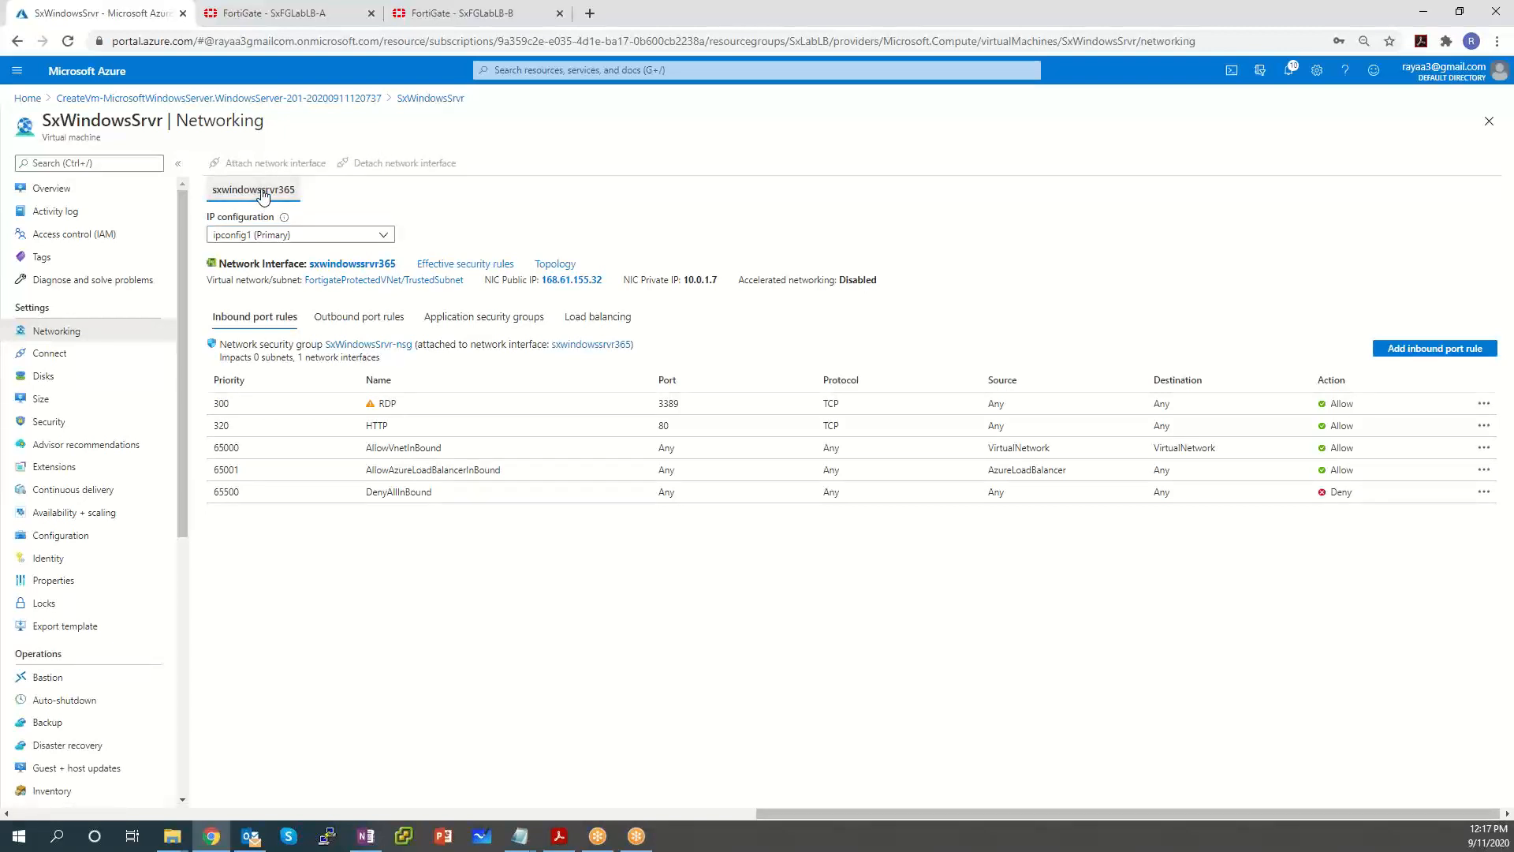
{"action": "left_click", "coordinate": [351, 265]}
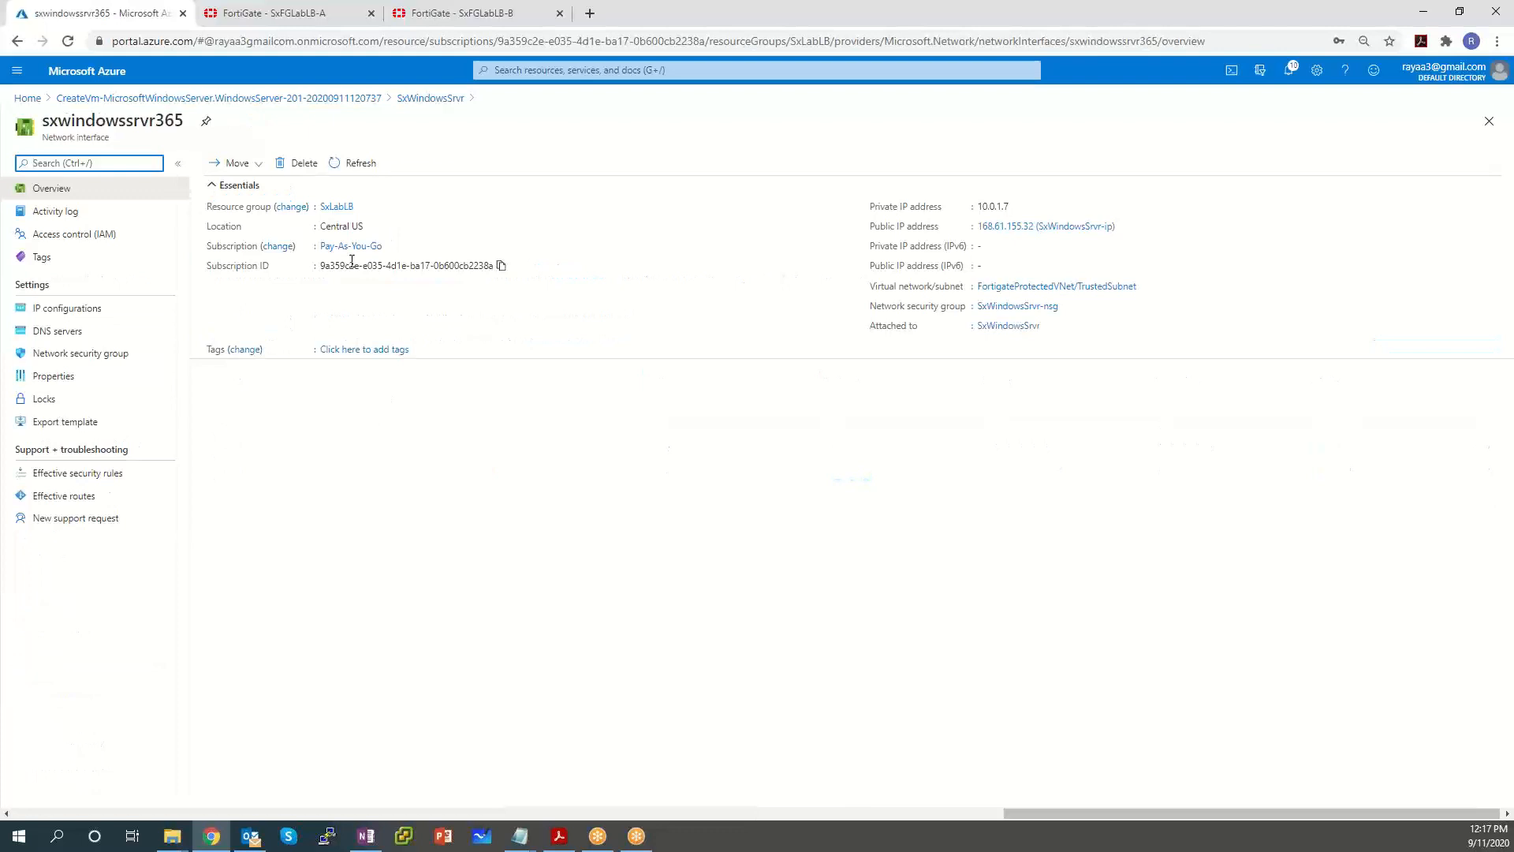
{"action": "left_click", "coordinate": [78, 312]}
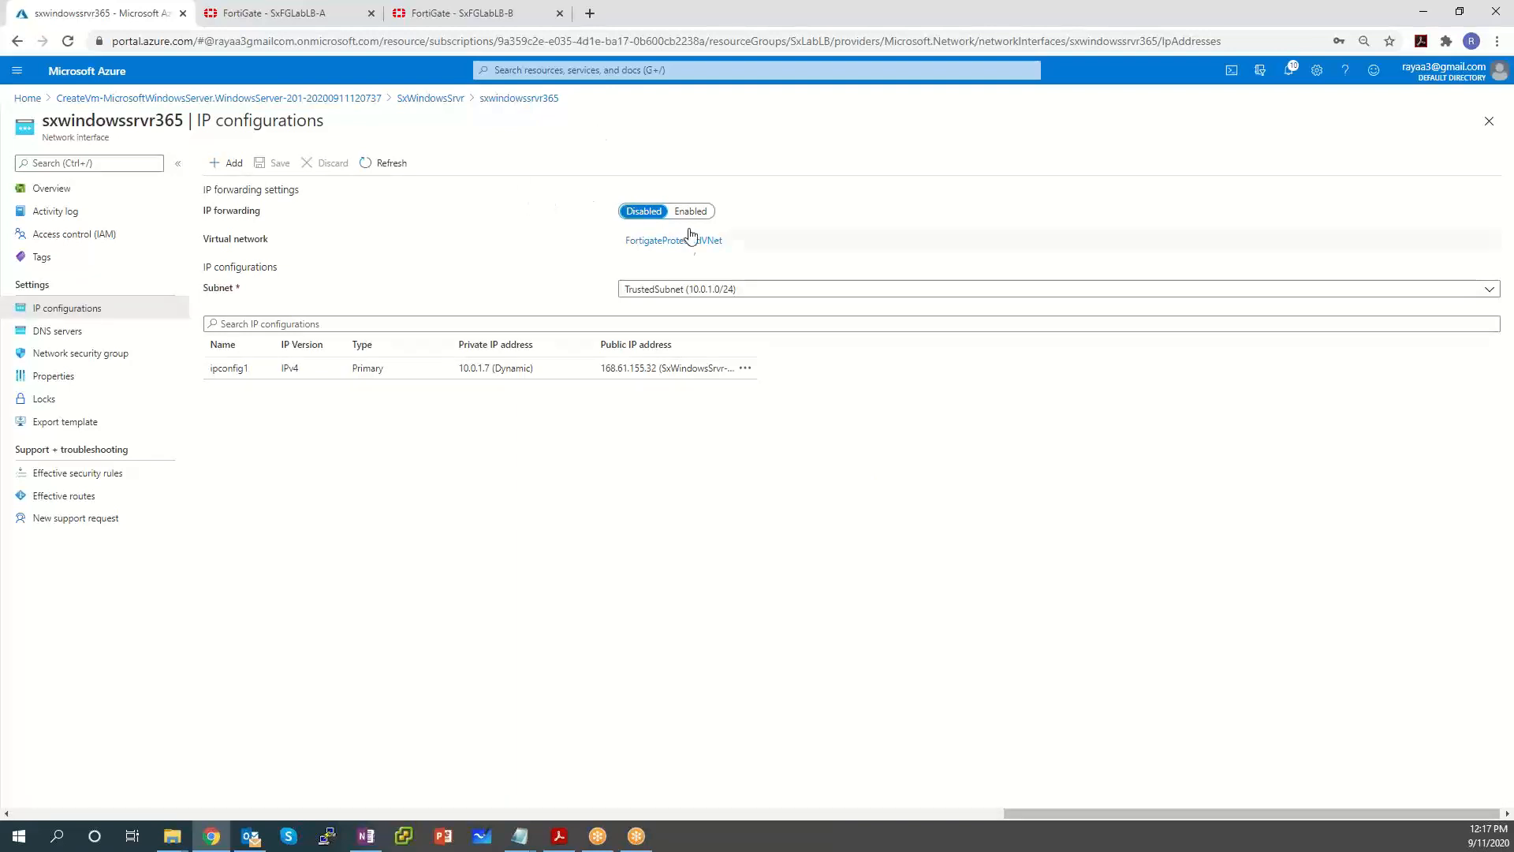
{"action": "left_click", "coordinate": [628, 377]}
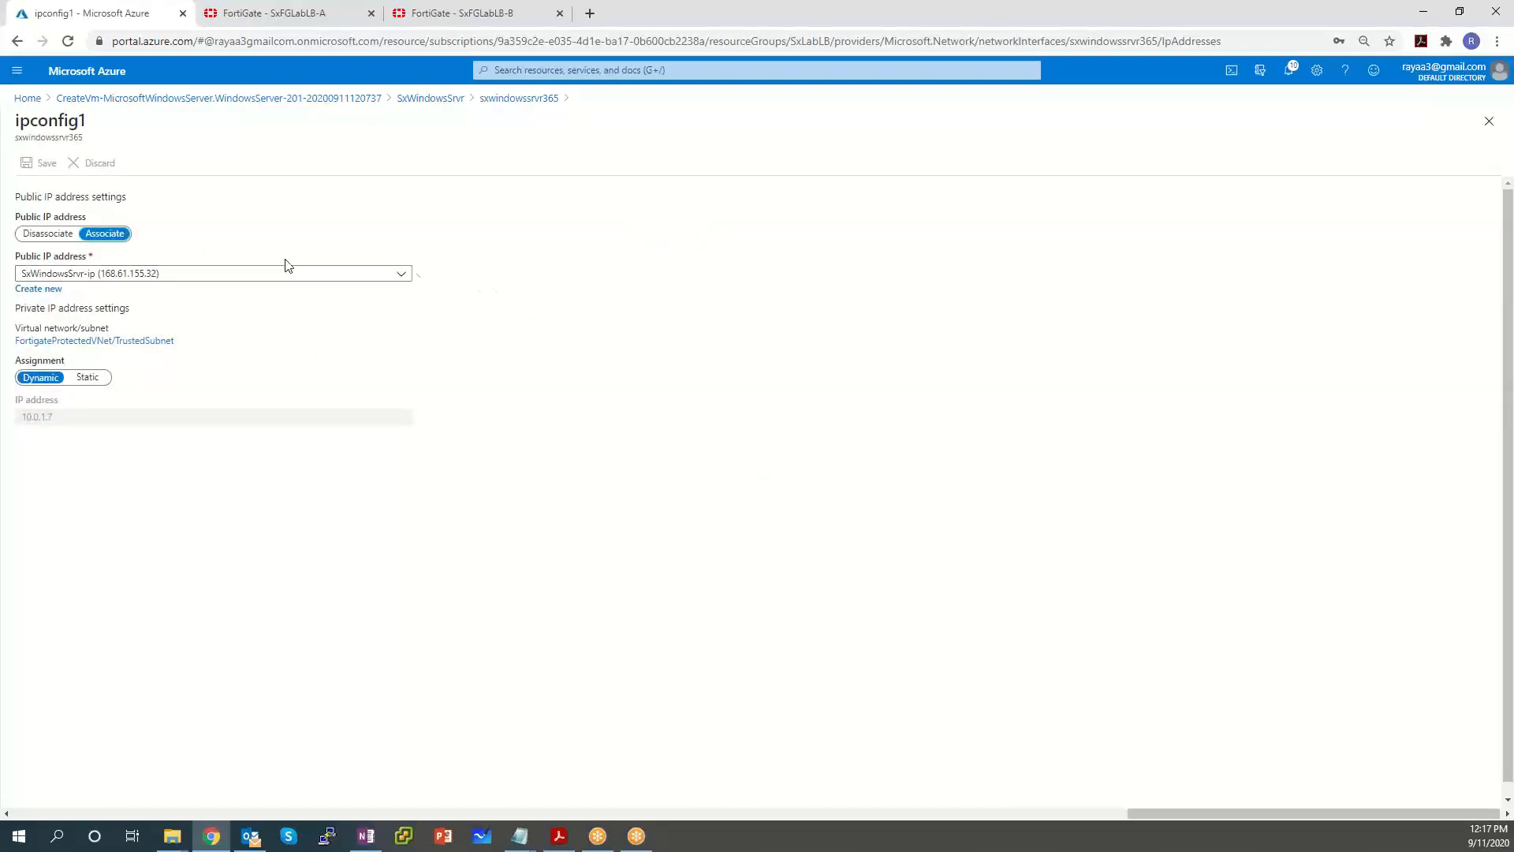
Set ipconfig1's public IP address to Disassociate and save the interface.
{"action": "left_click", "coordinate": [72, 234]}
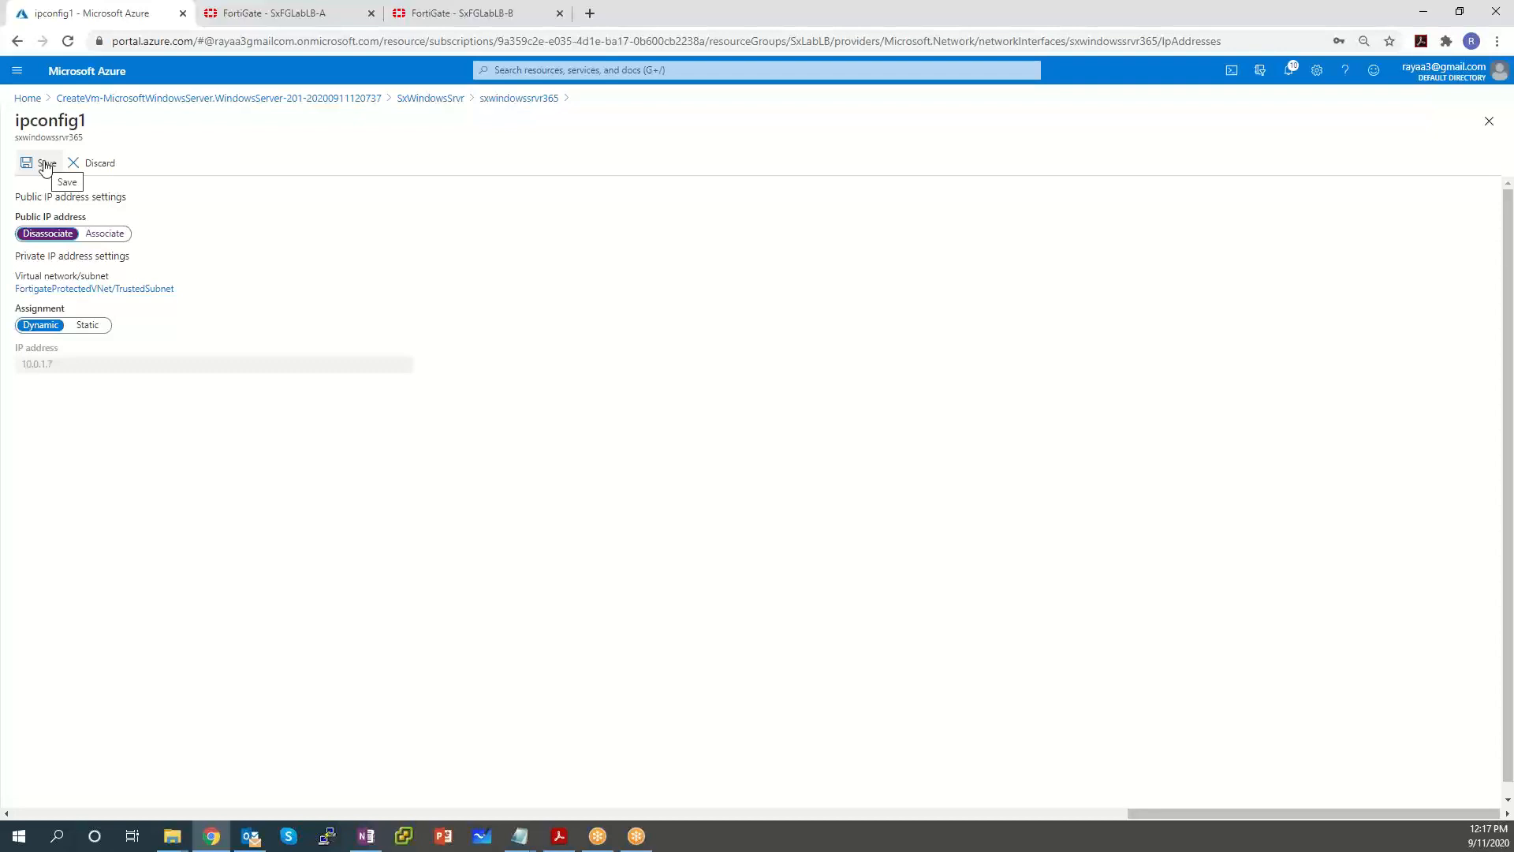
{"action": "left_click", "coordinate": [45, 163]}
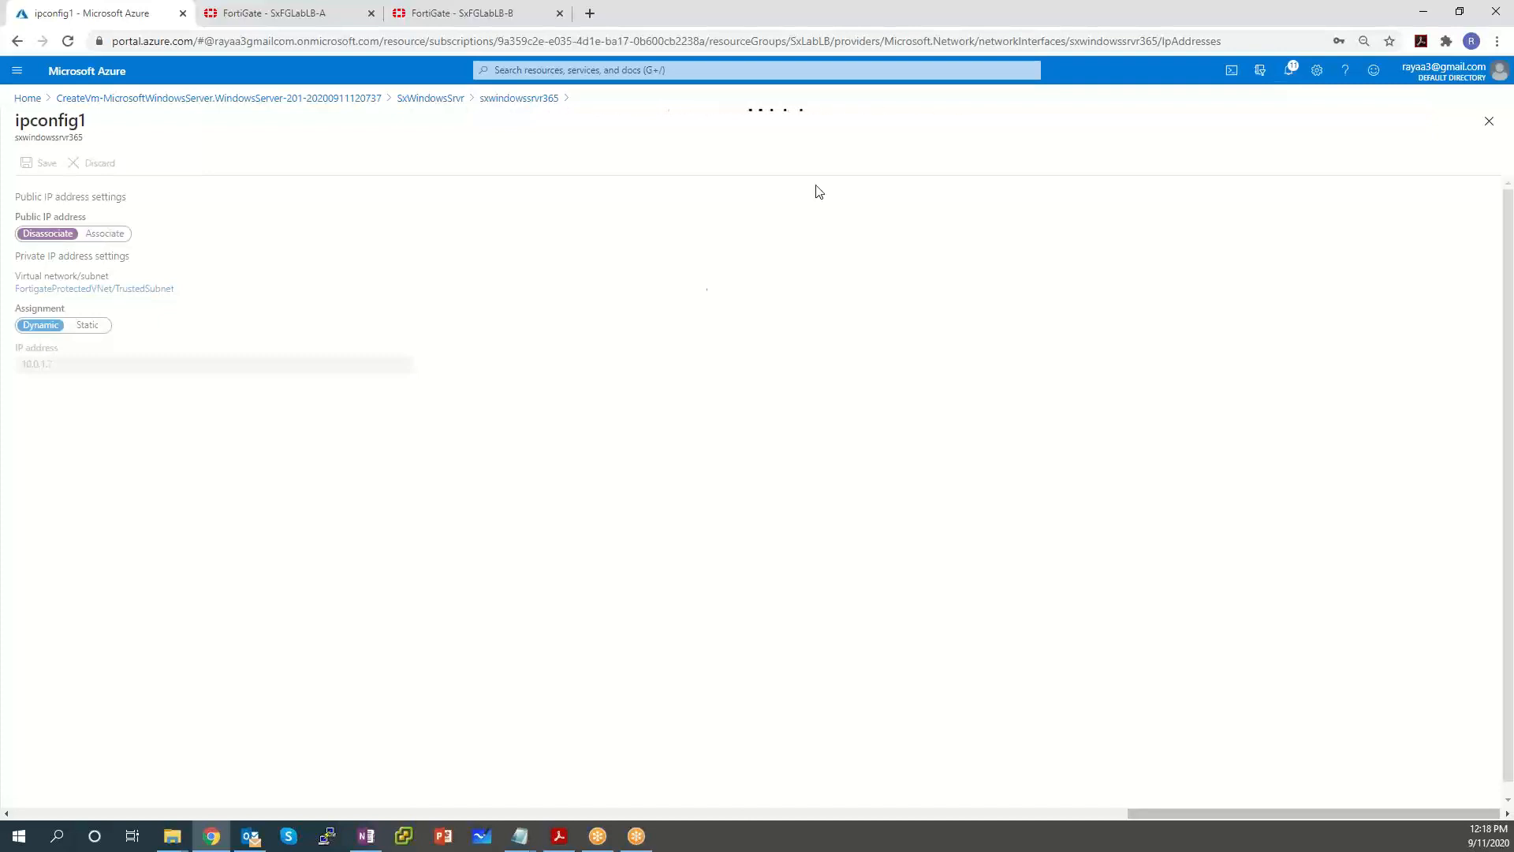
Confirm the save succeeded in Notifications, then browse to Resource groups.
{"action": "left_click", "coordinate": [1289, 73]}
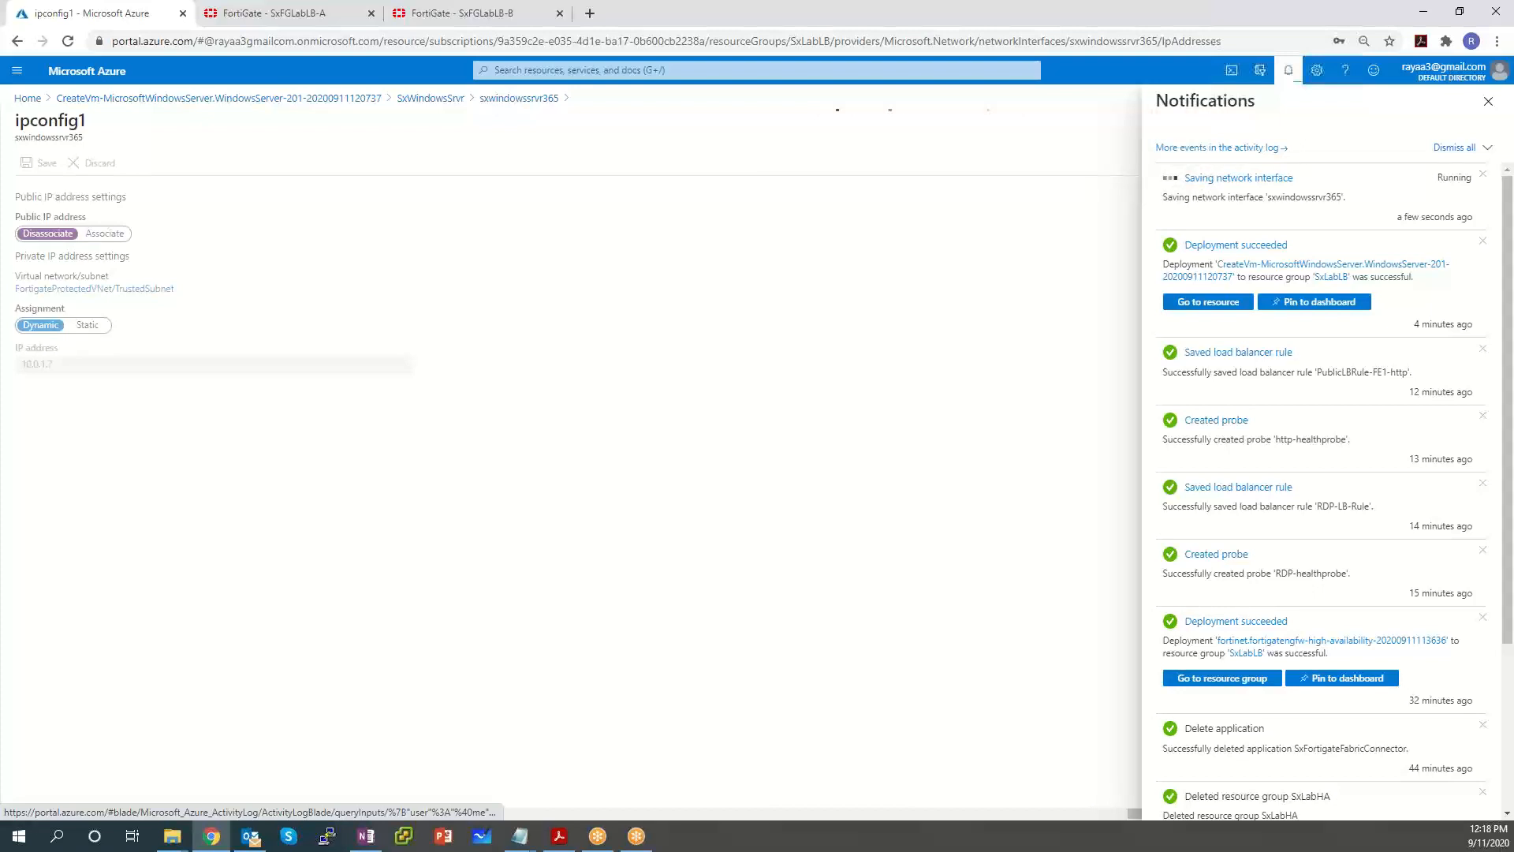
{"action": "left_click", "coordinate": [1488, 102]}
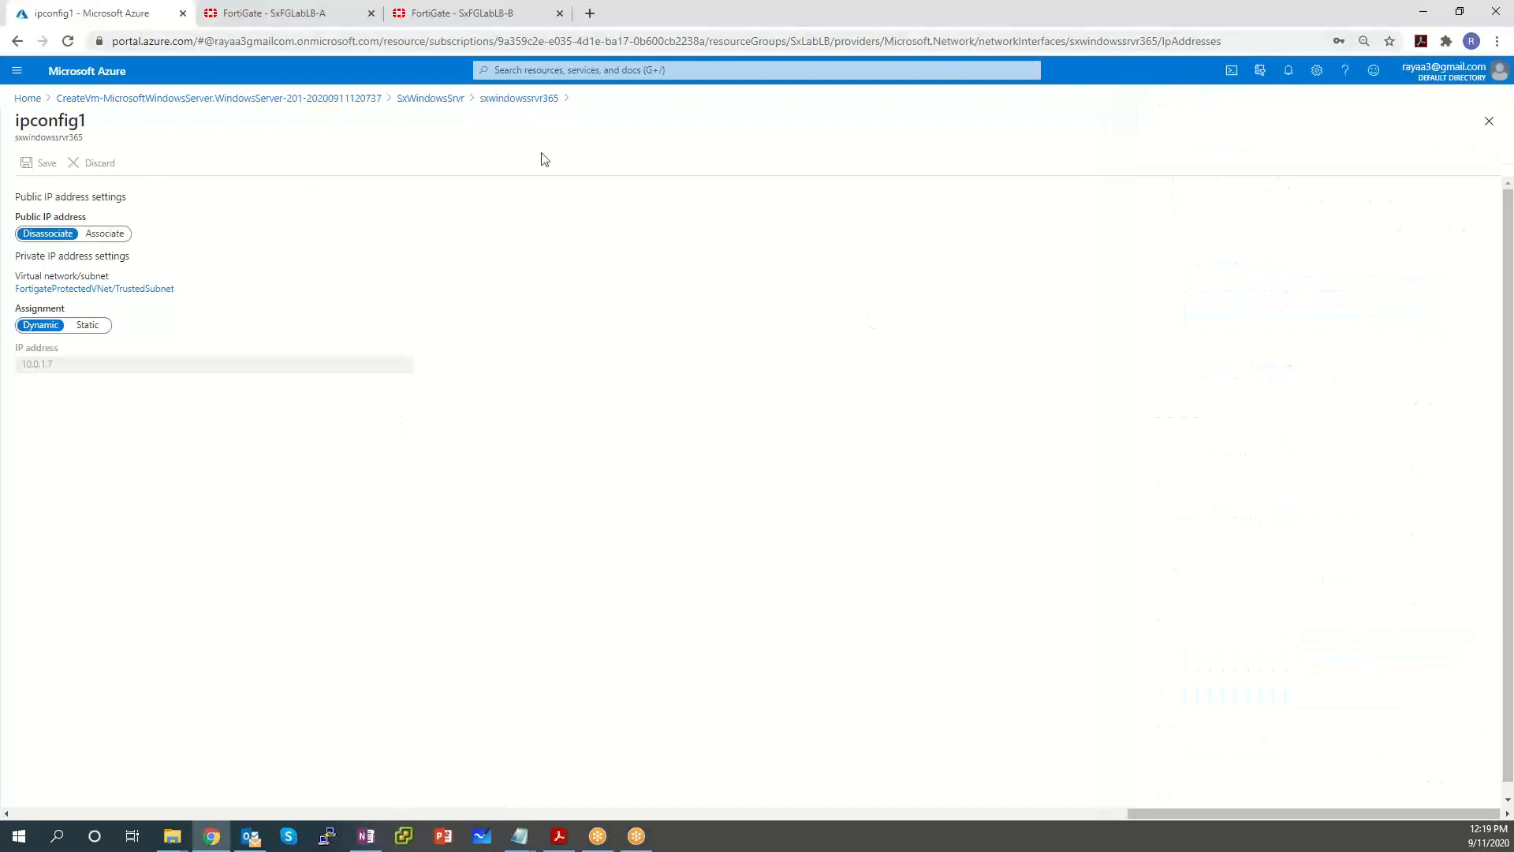
{"action": "left_click", "coordinate": [17, 70]}
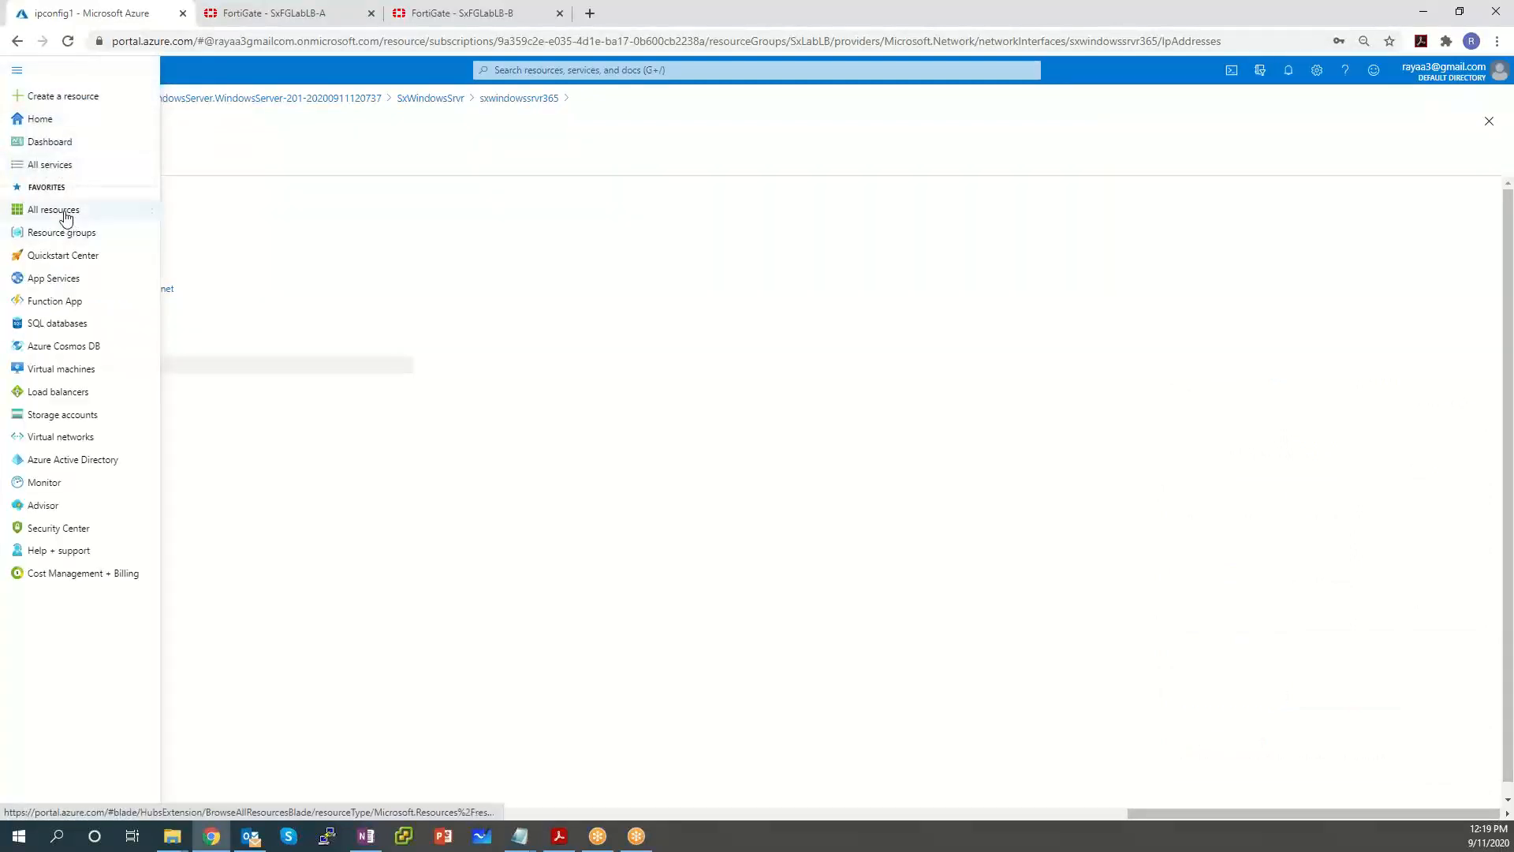
{"action": "left_click", "coordinate": [71, 234]}
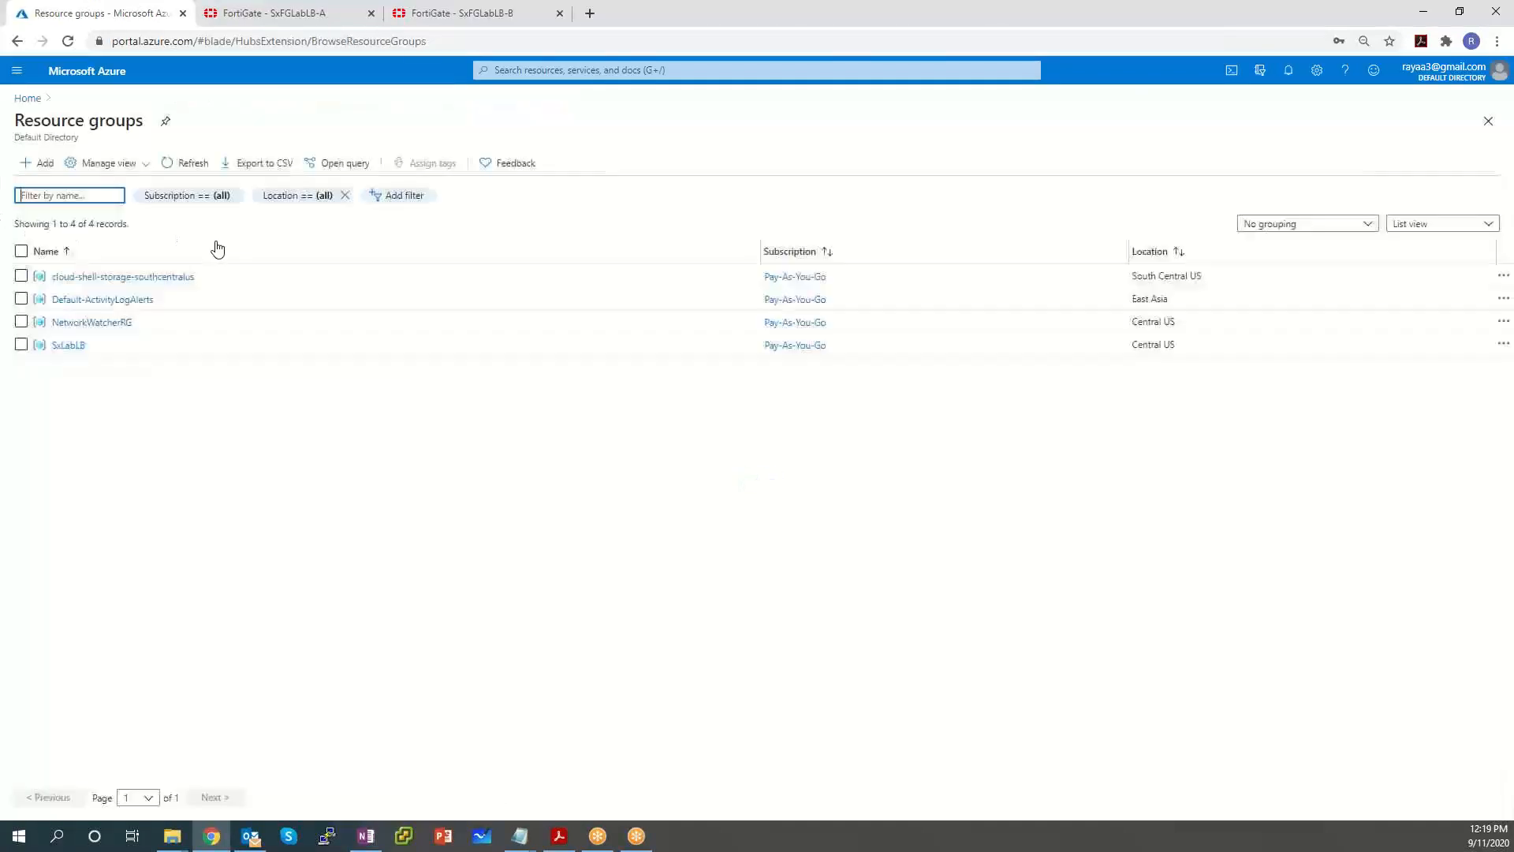
Filter SxLabLB to the Public IP address type and start deleting SxWindowsSrvr-ip.
{"action": "left_click", "coordinate": [68, 345]}
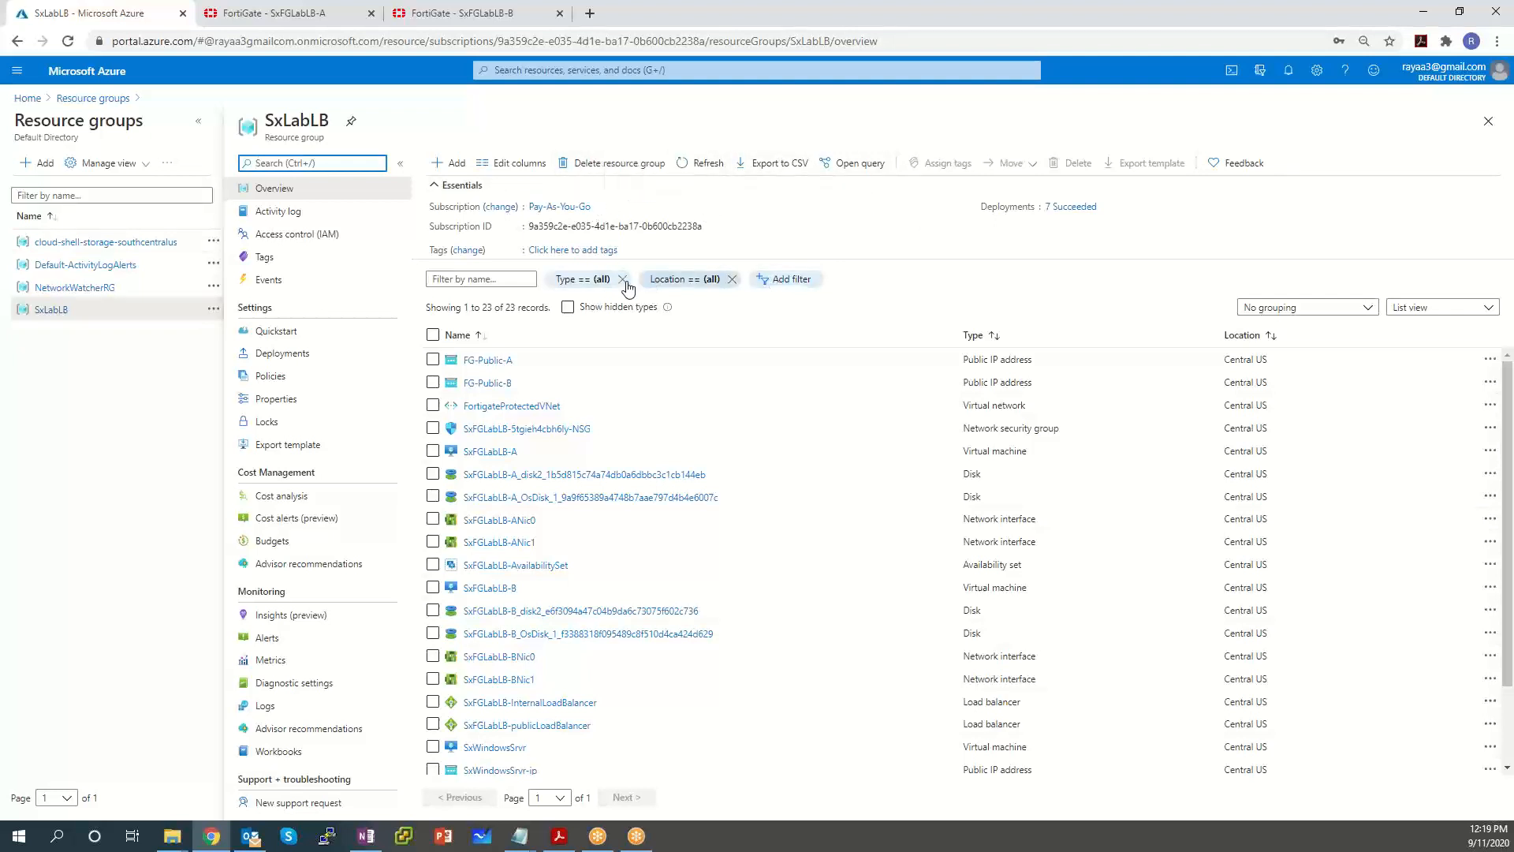
{"action": "left_click", "coordinate": [602, 285]}
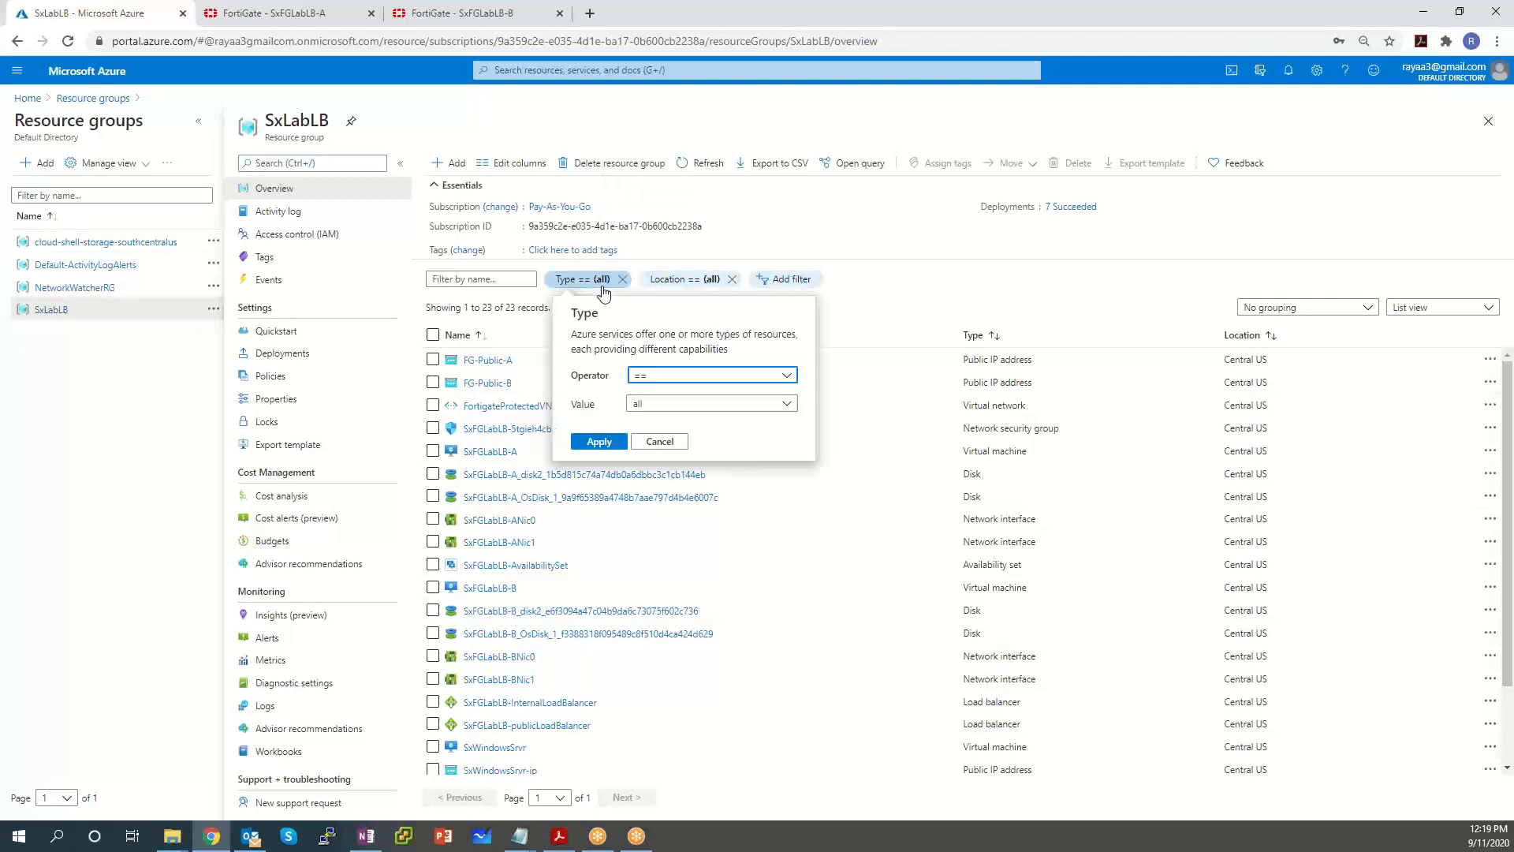
{"action": "left_click", "coordinate": [664, 405]}
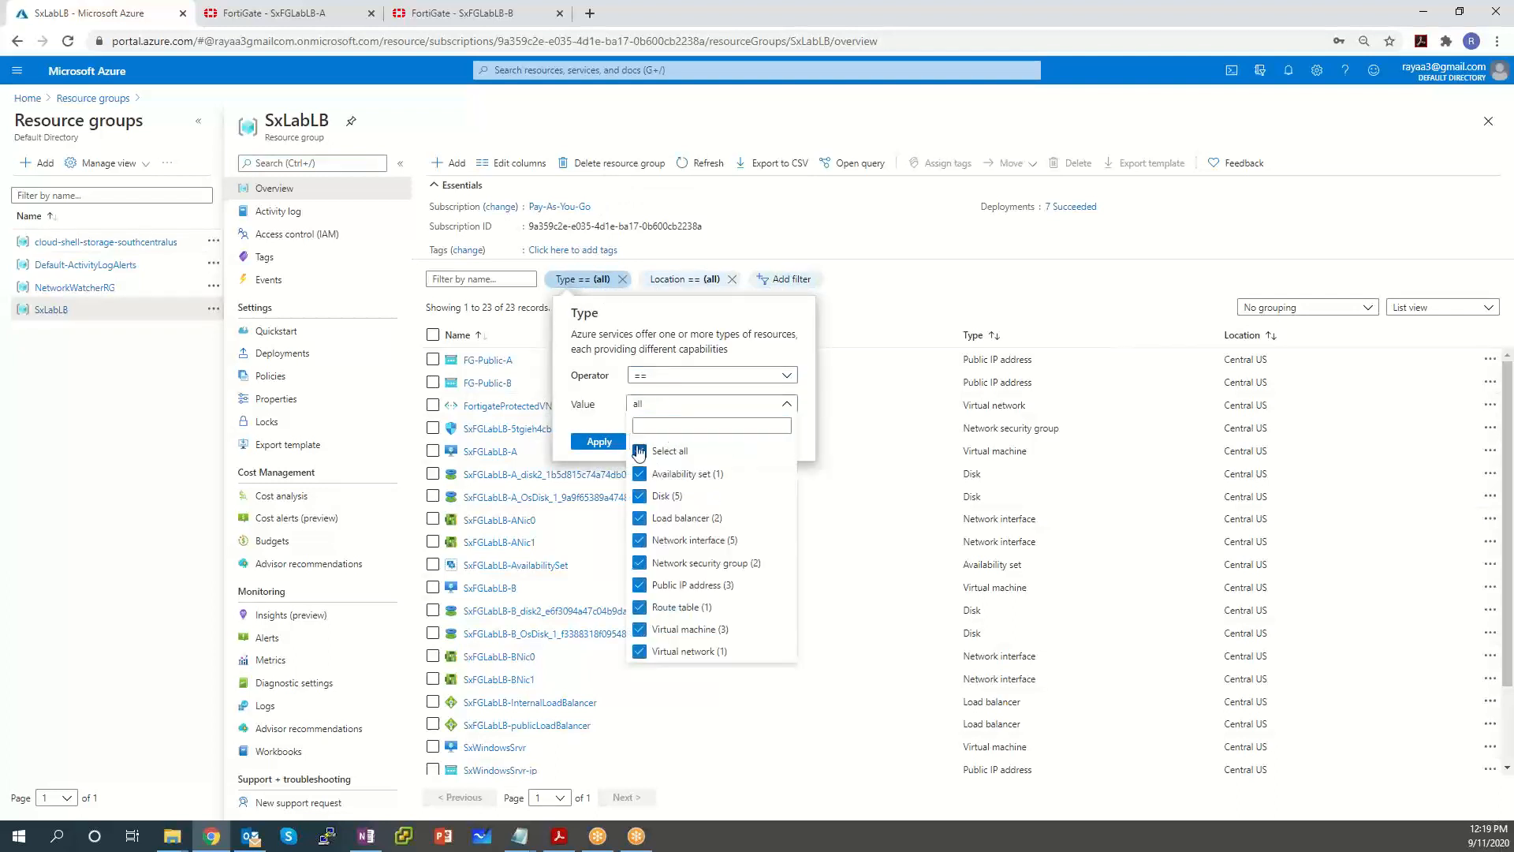
{"action": "left_click", "coordinate": [640, 585]}
{"action": "left_click", "coordinate": [612, 393]}
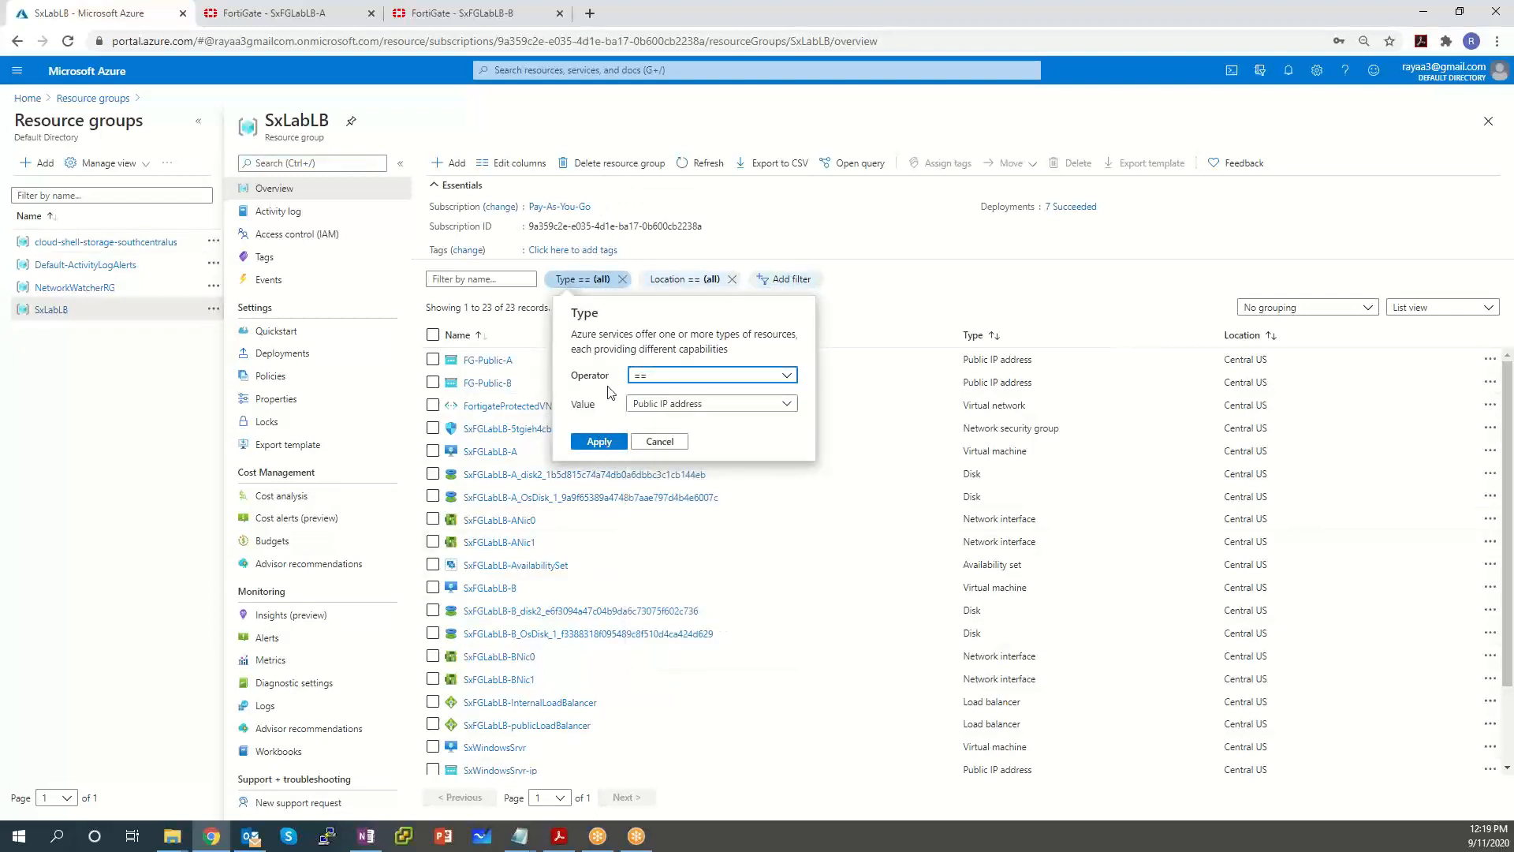
{"action": "left_click", "coordinate": [612, 444]}
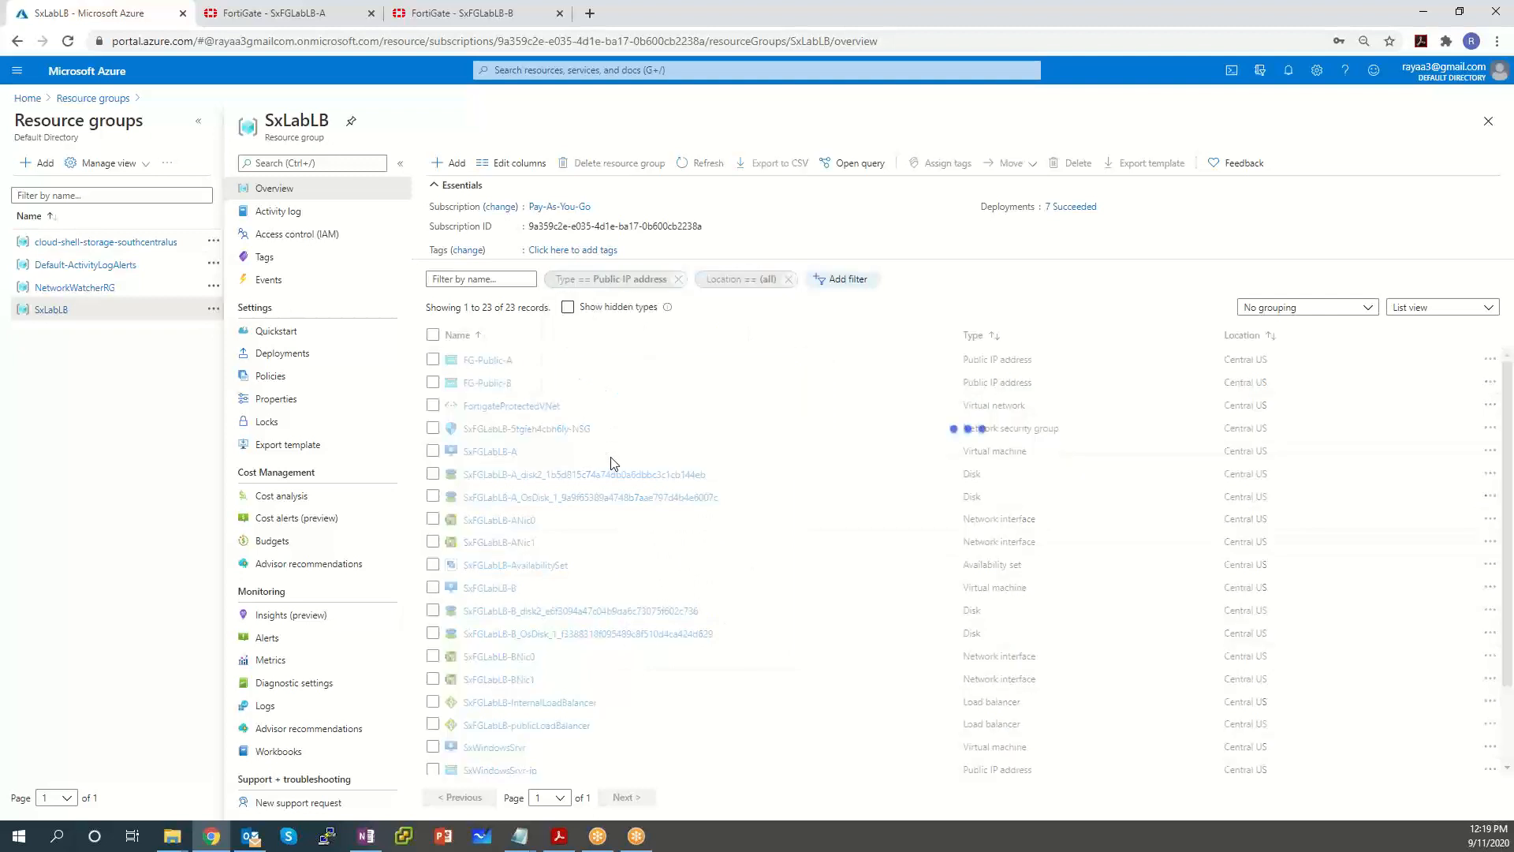
{"action": "left_click", "coordinate": [432, 407]}
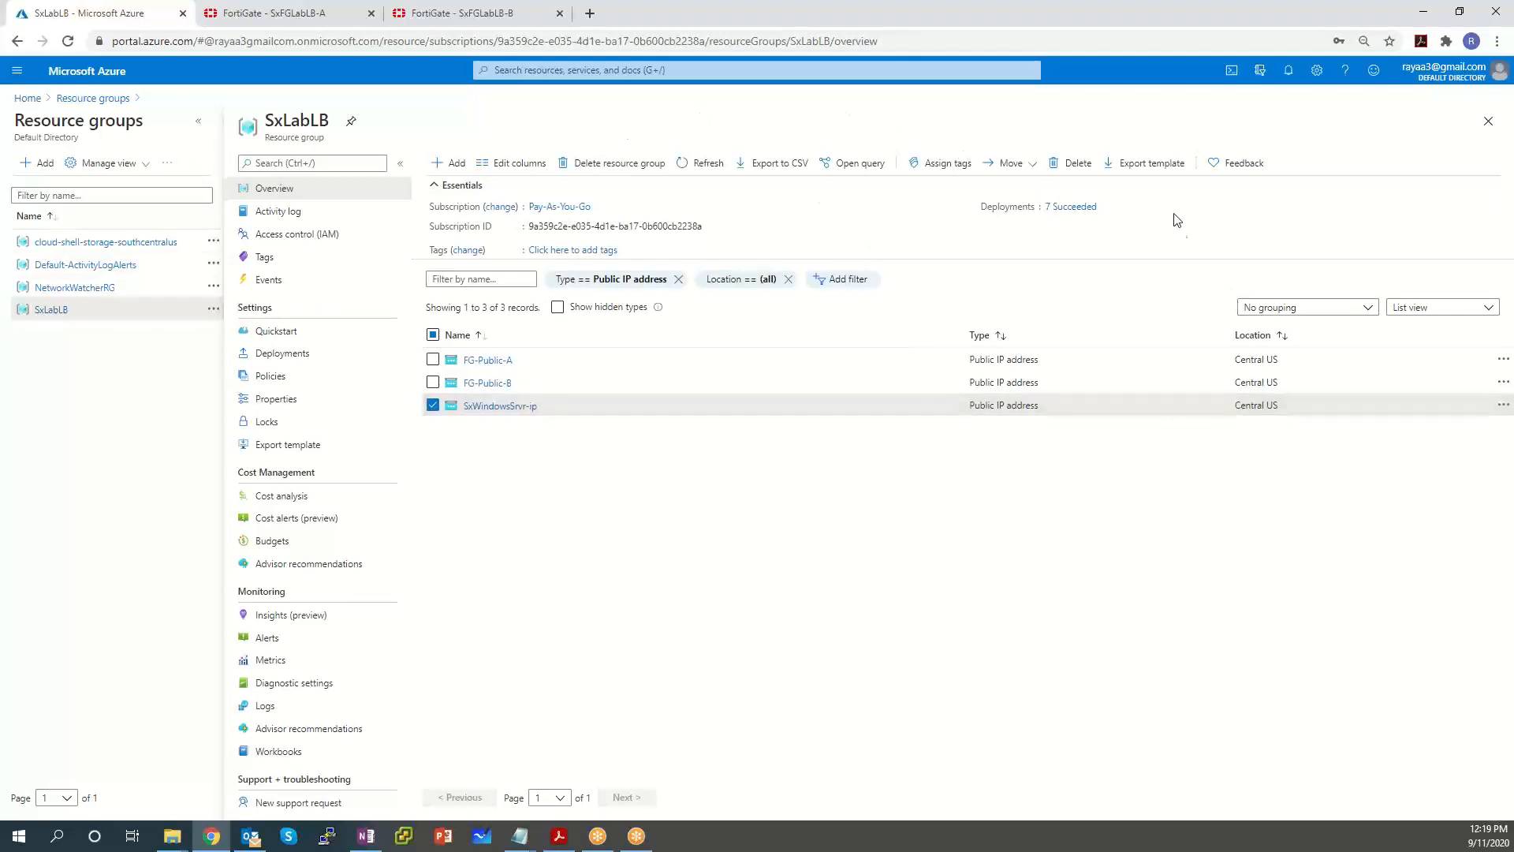
{"action": "left_click", "coordinate": [1064, 164]}
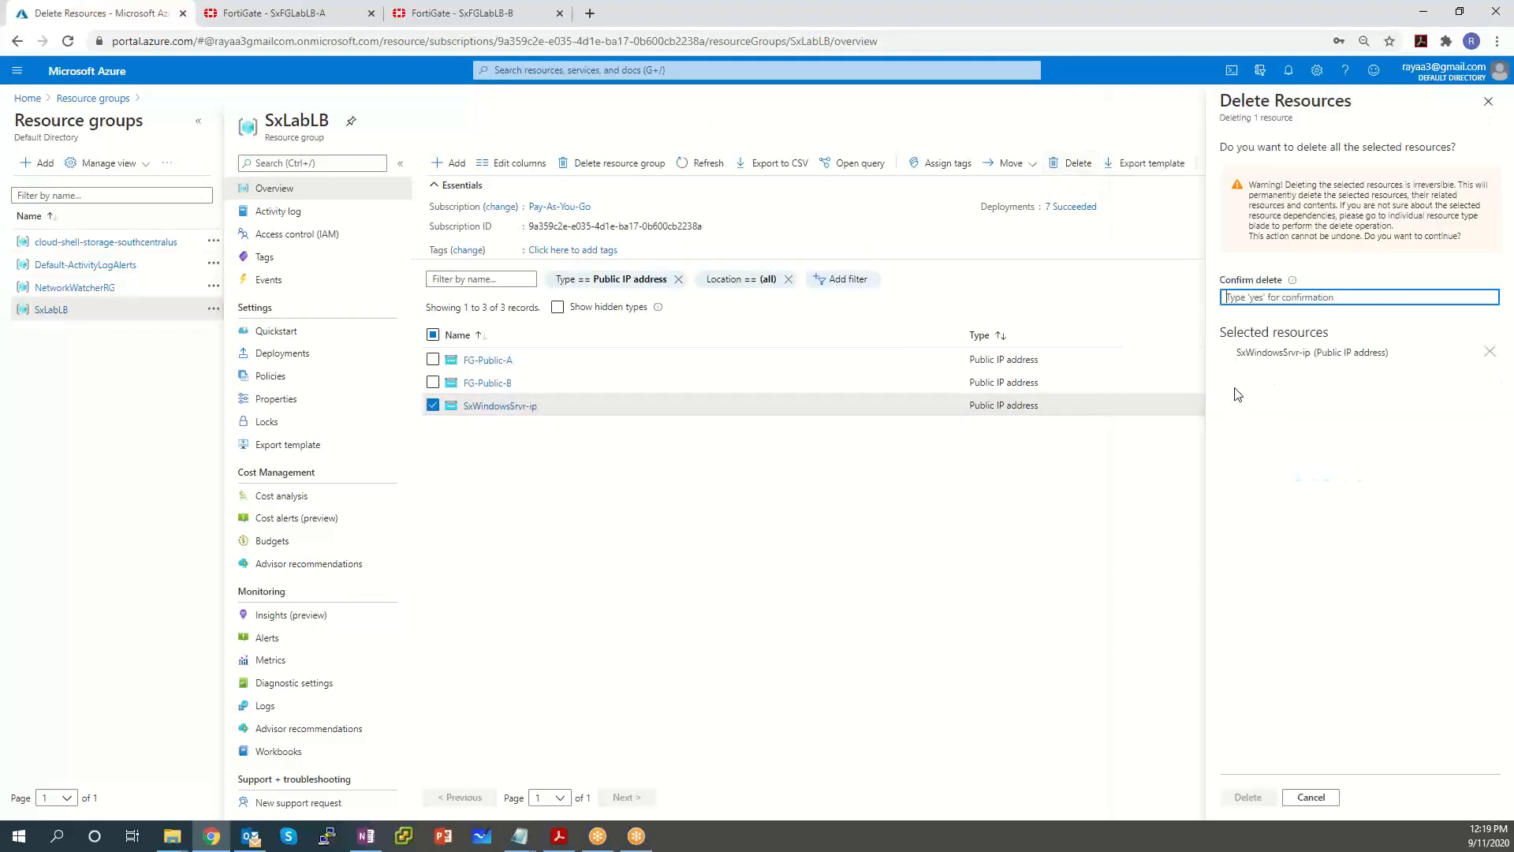
Permanently delete the SxWindowsSrvr-ip public IP by confirming with 'yes', then go back to the portal Home.
{"action": "left_click_drag", "start_coordinate": [1318, 192], "coordinate": [1419, 187]}
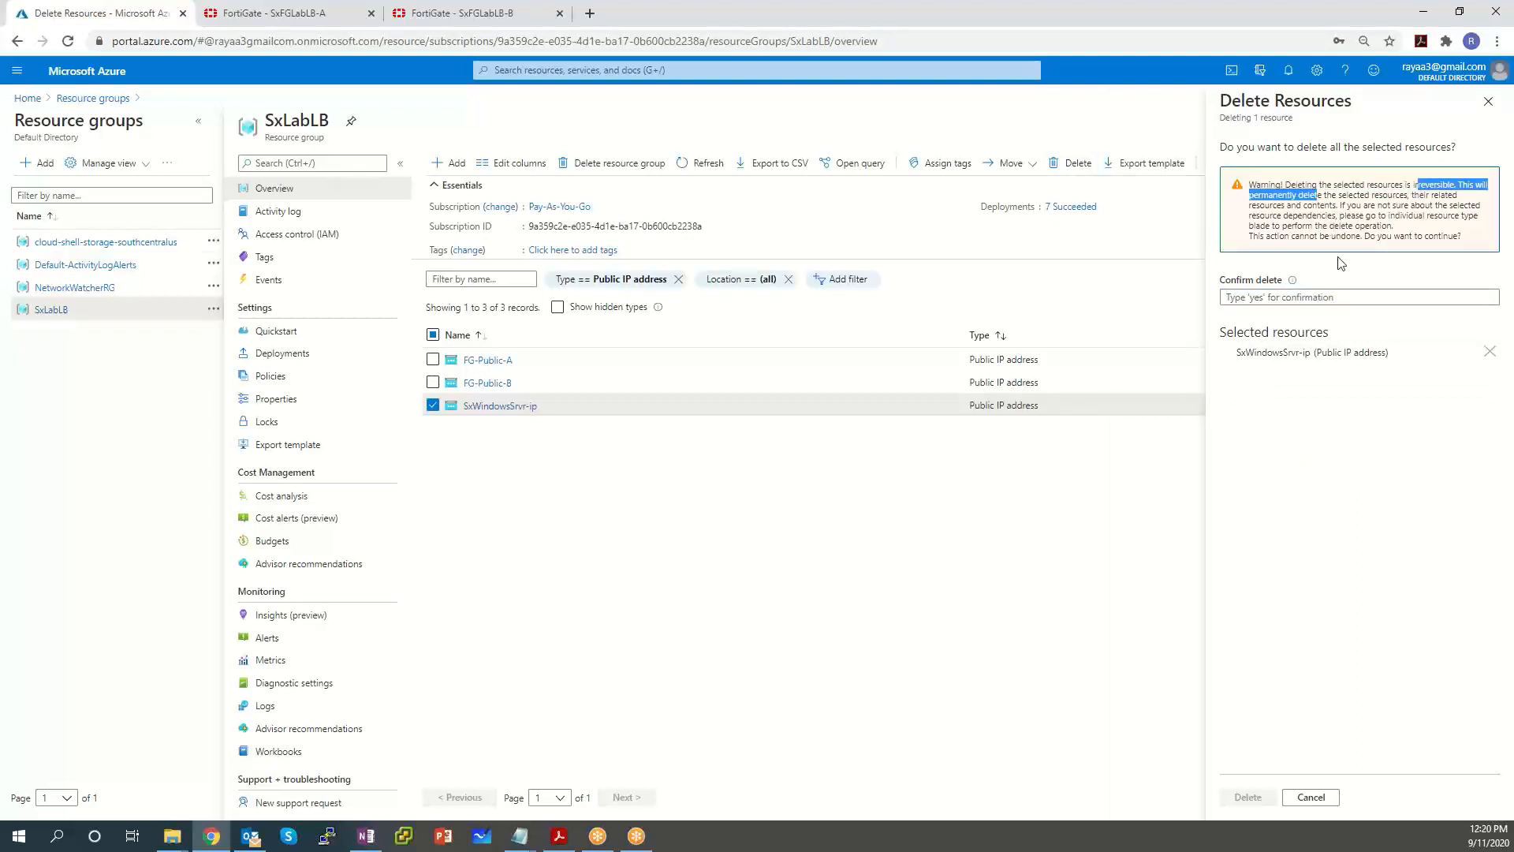
{"action": "left_click", "coordinate": [1308, 296]}
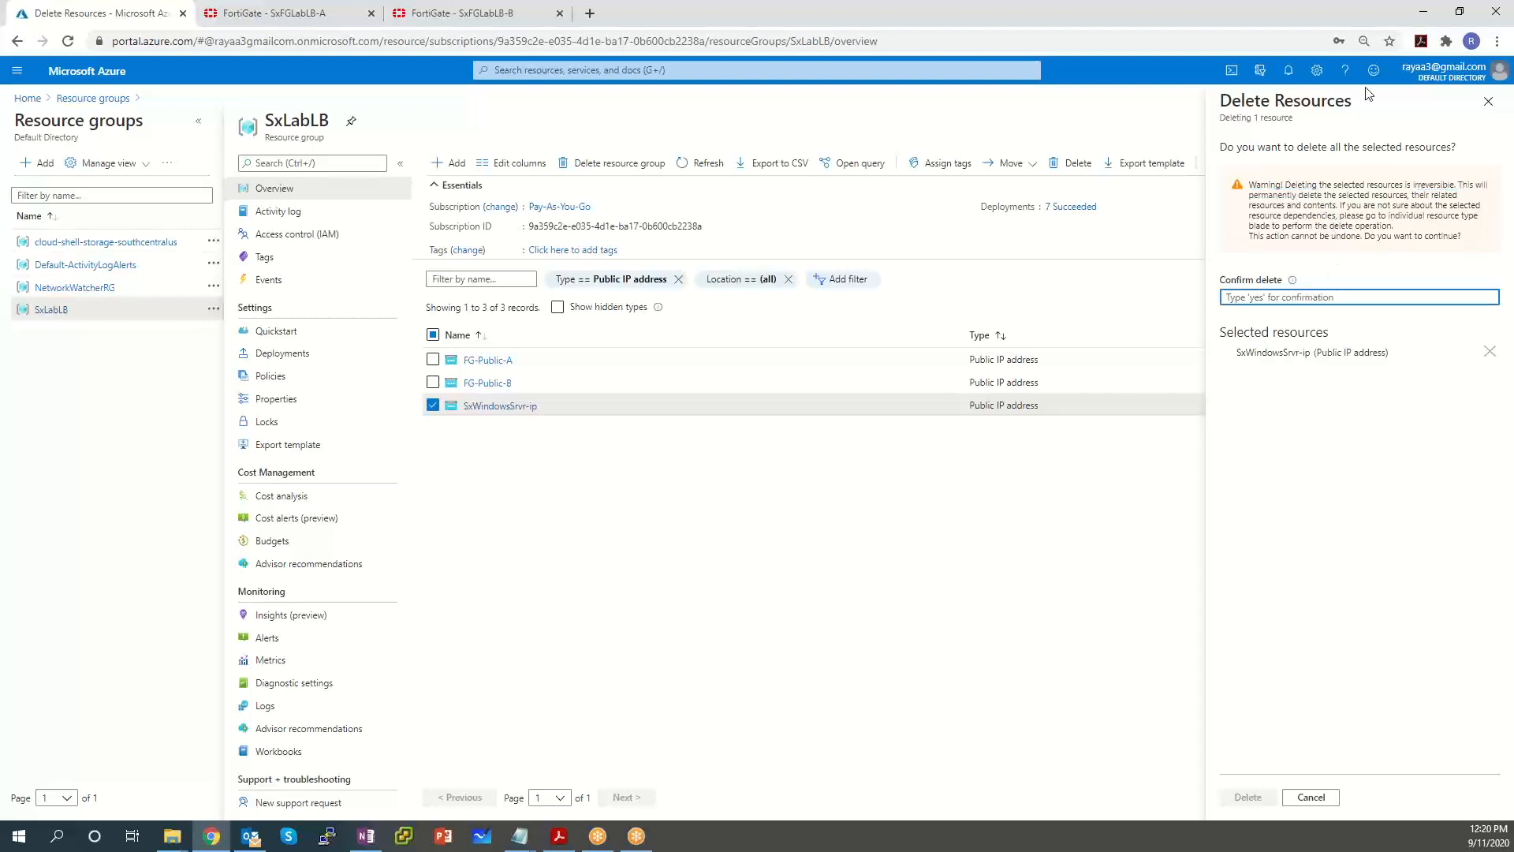
{"action": "type", "text": "y"}
{"action": "key", "text": "BackSpace"}
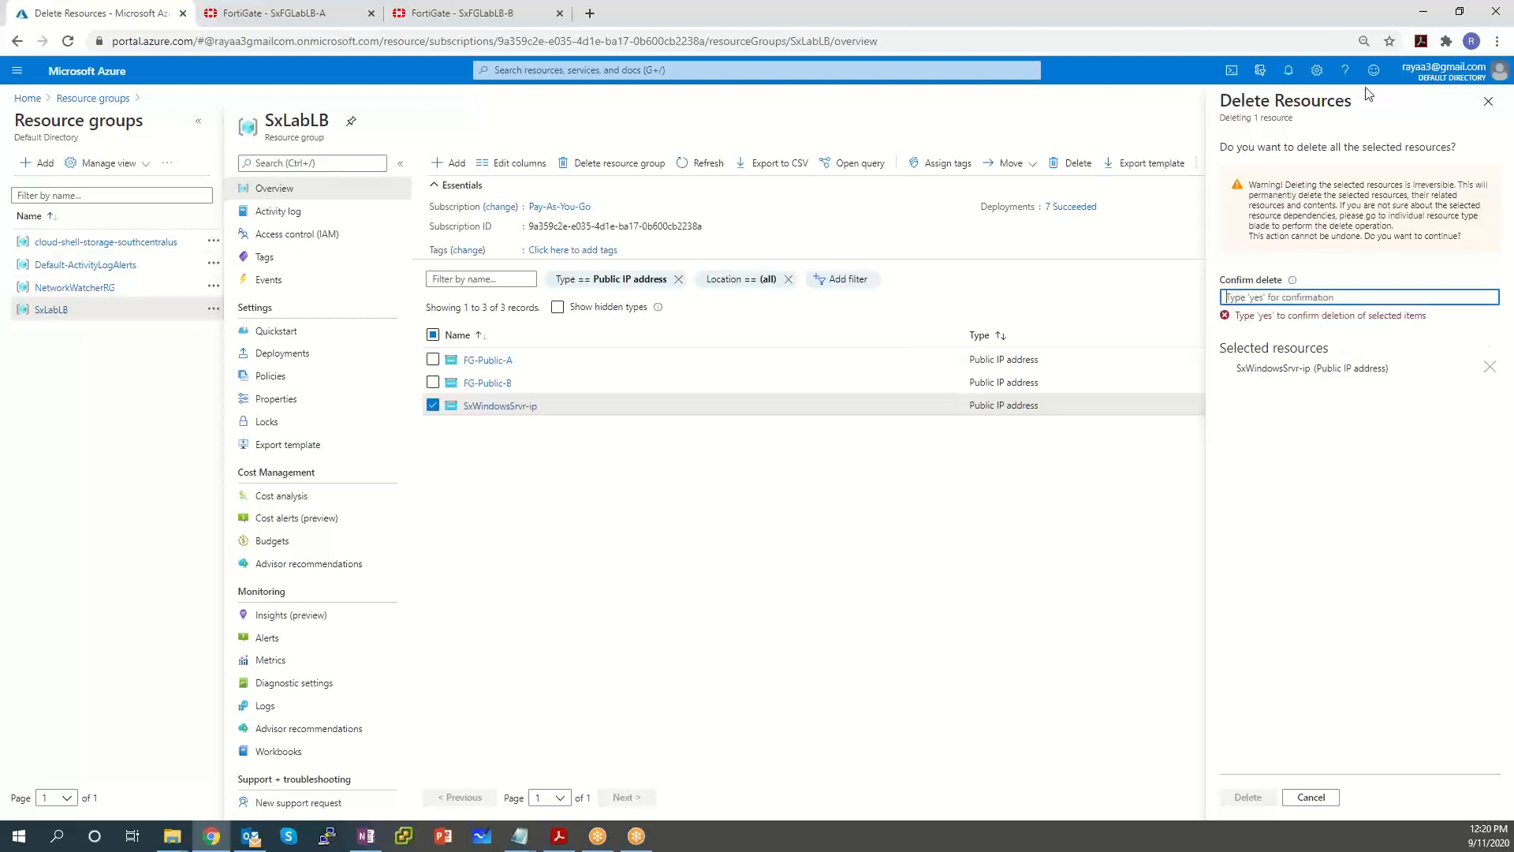
{"action": "type", "text": "yes"}
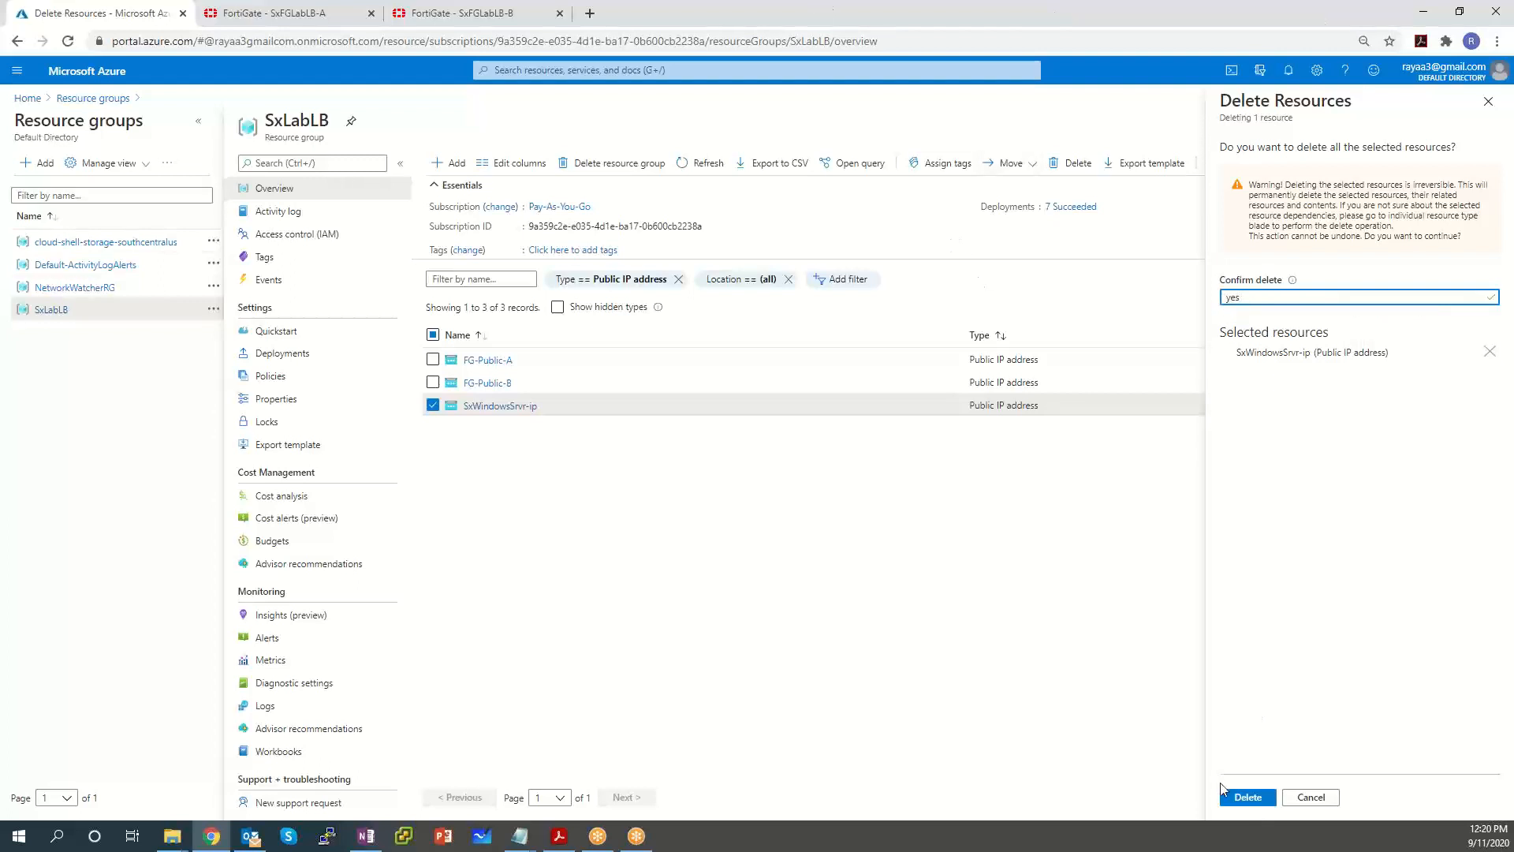
{"action": "left_click", "coordinate": [1242, 799]}
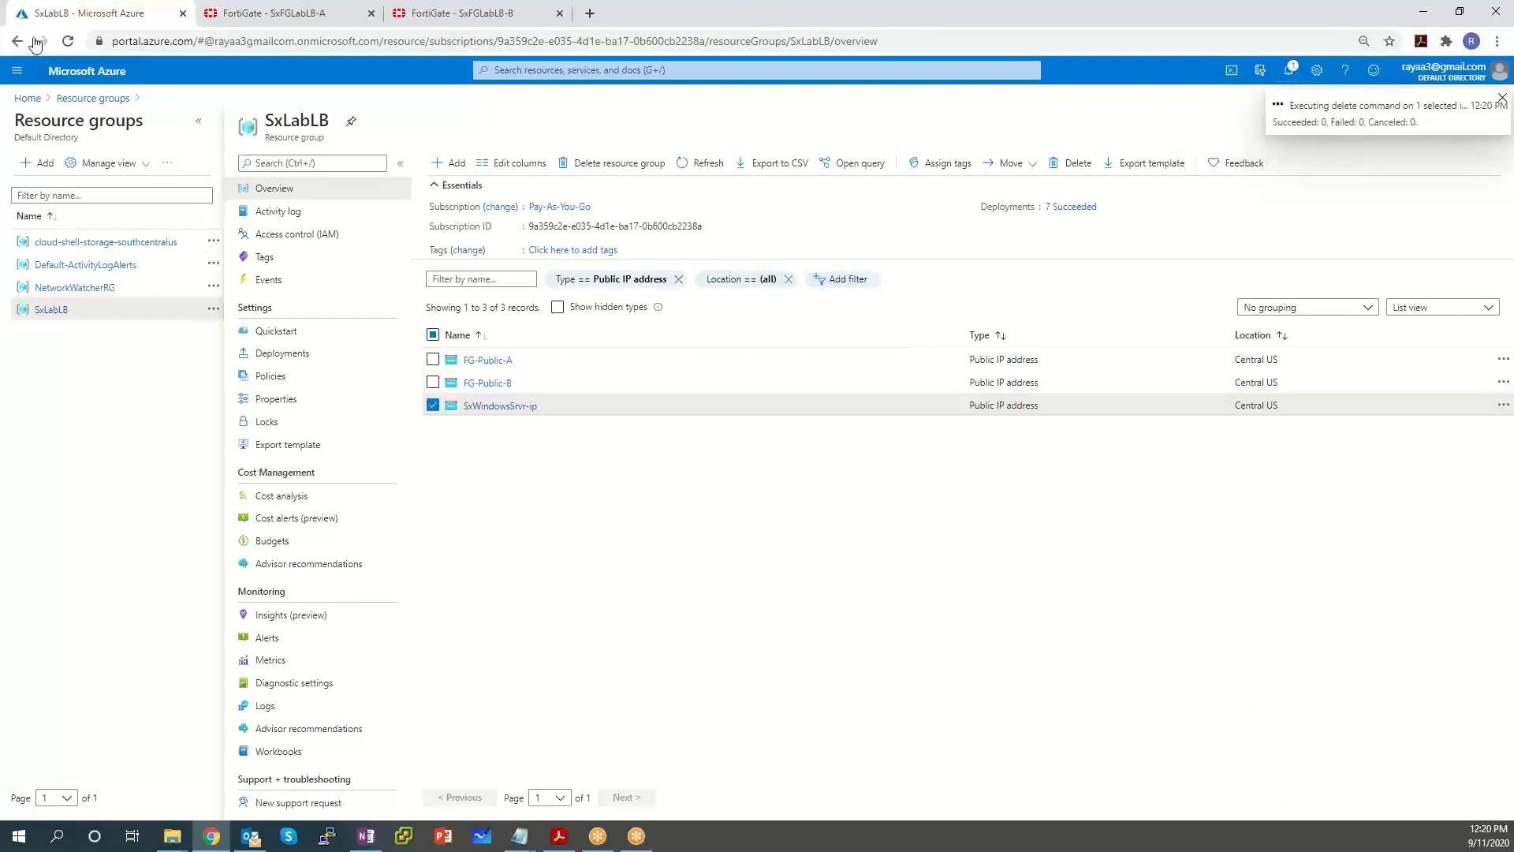
{"action": "left_click", "coordinate": [26, 100]}
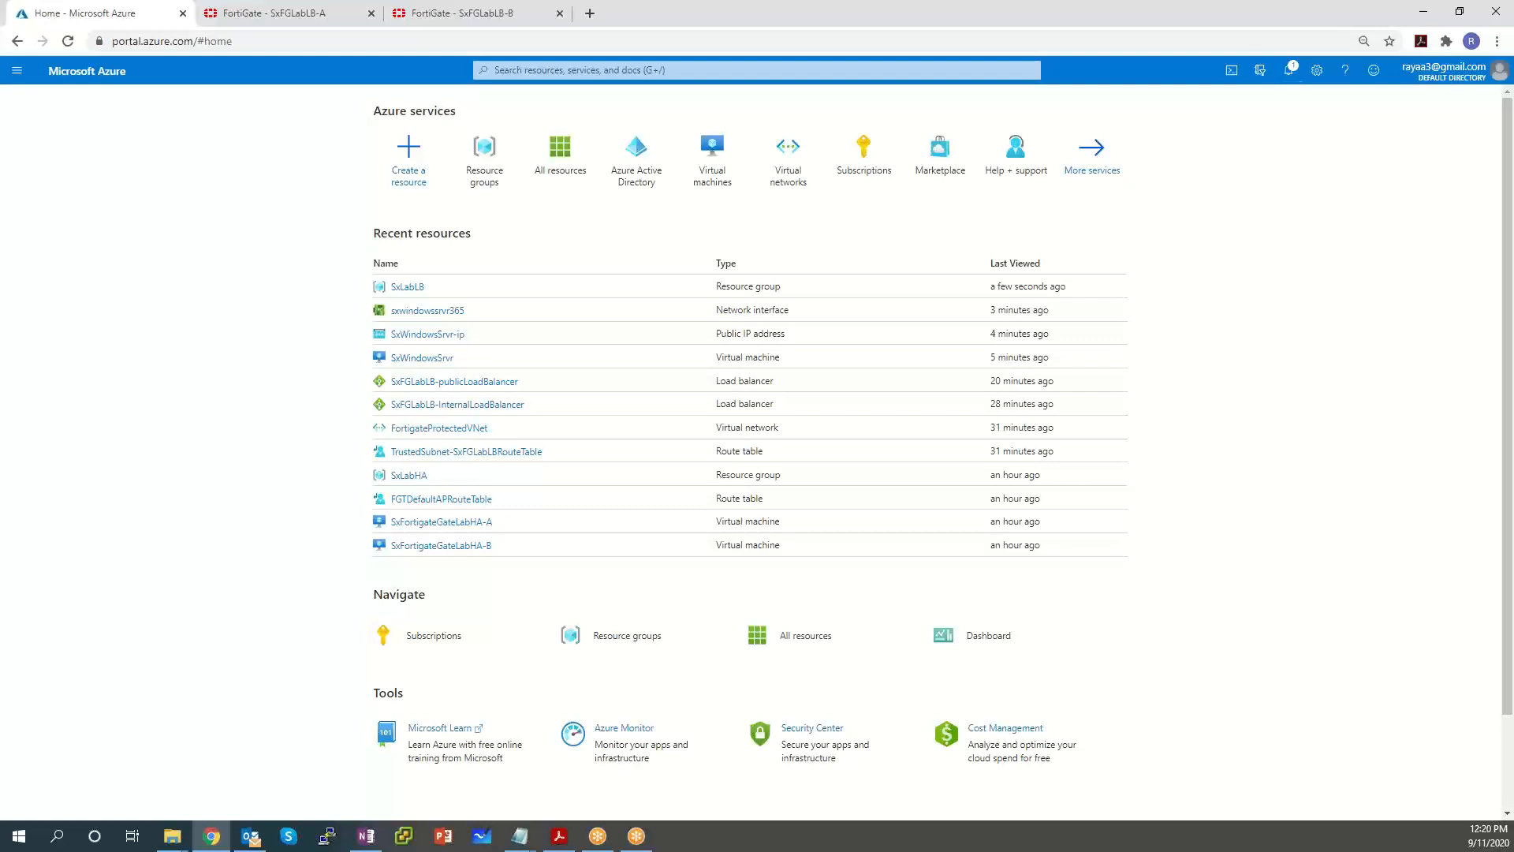
Expand SxFGLabLB-A's IPv4 Virtual IP group, then go to SxFGLabLB-B's Policy & Objects.
{"action": "left_click", "coordinate": [295, 13]}
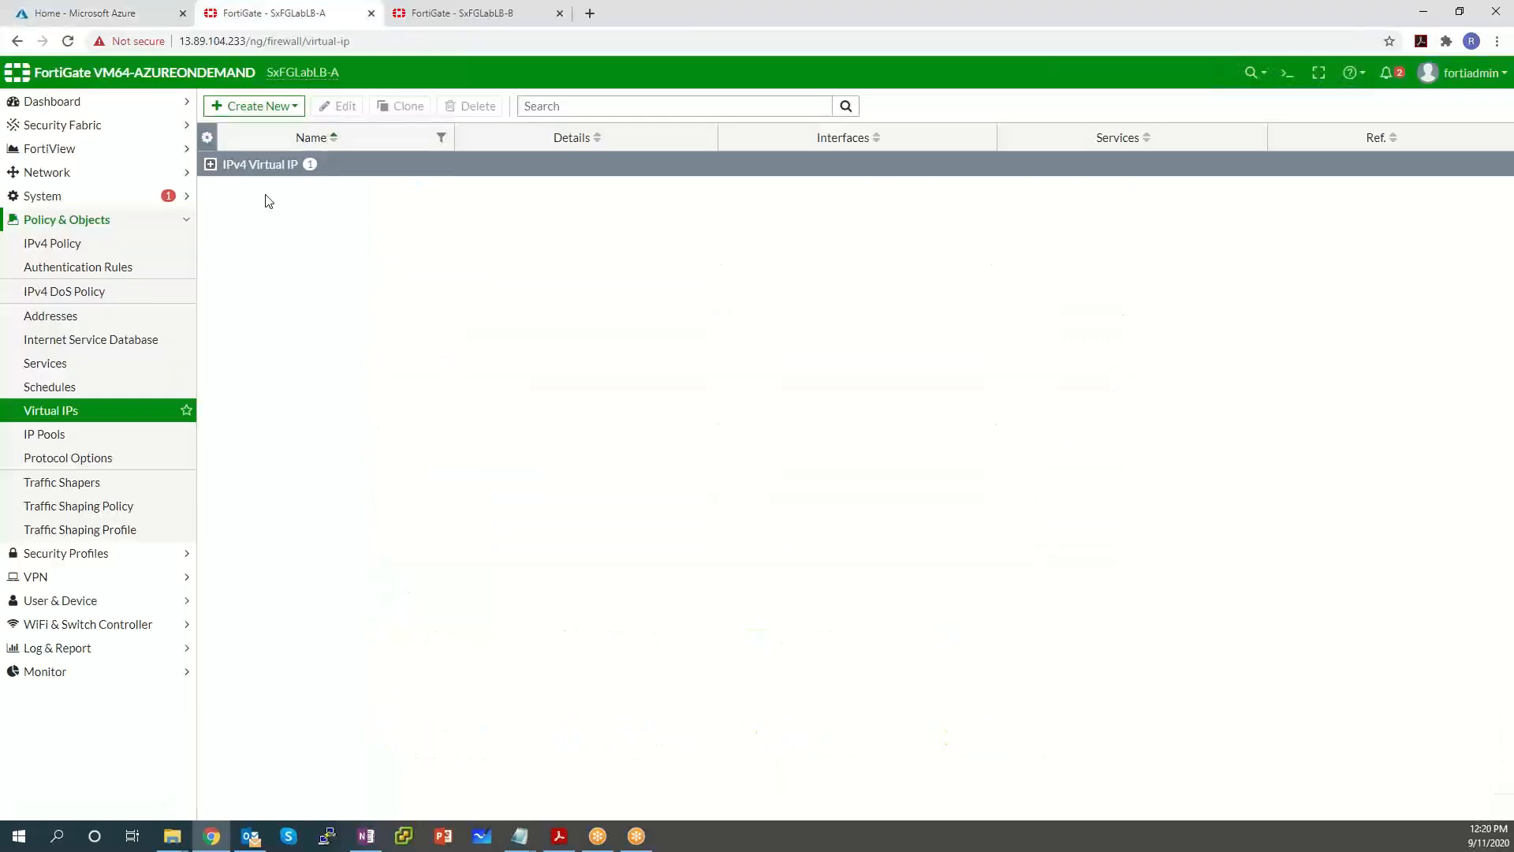
{"action": "left_click", "coordinate": [211, 164]}
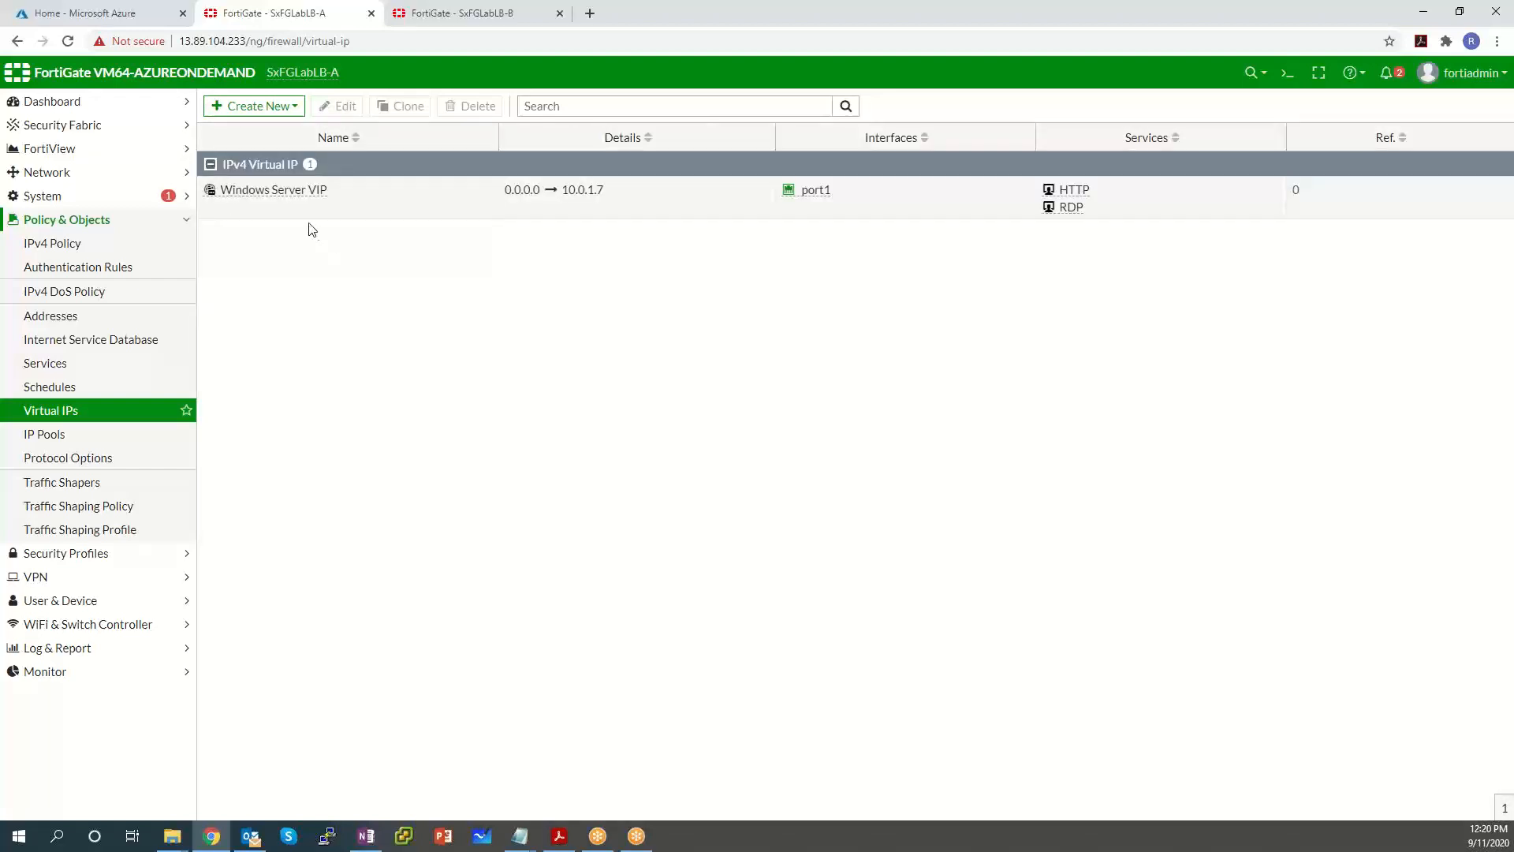
{"action": "left_click", "coordinate": [470, 14]}
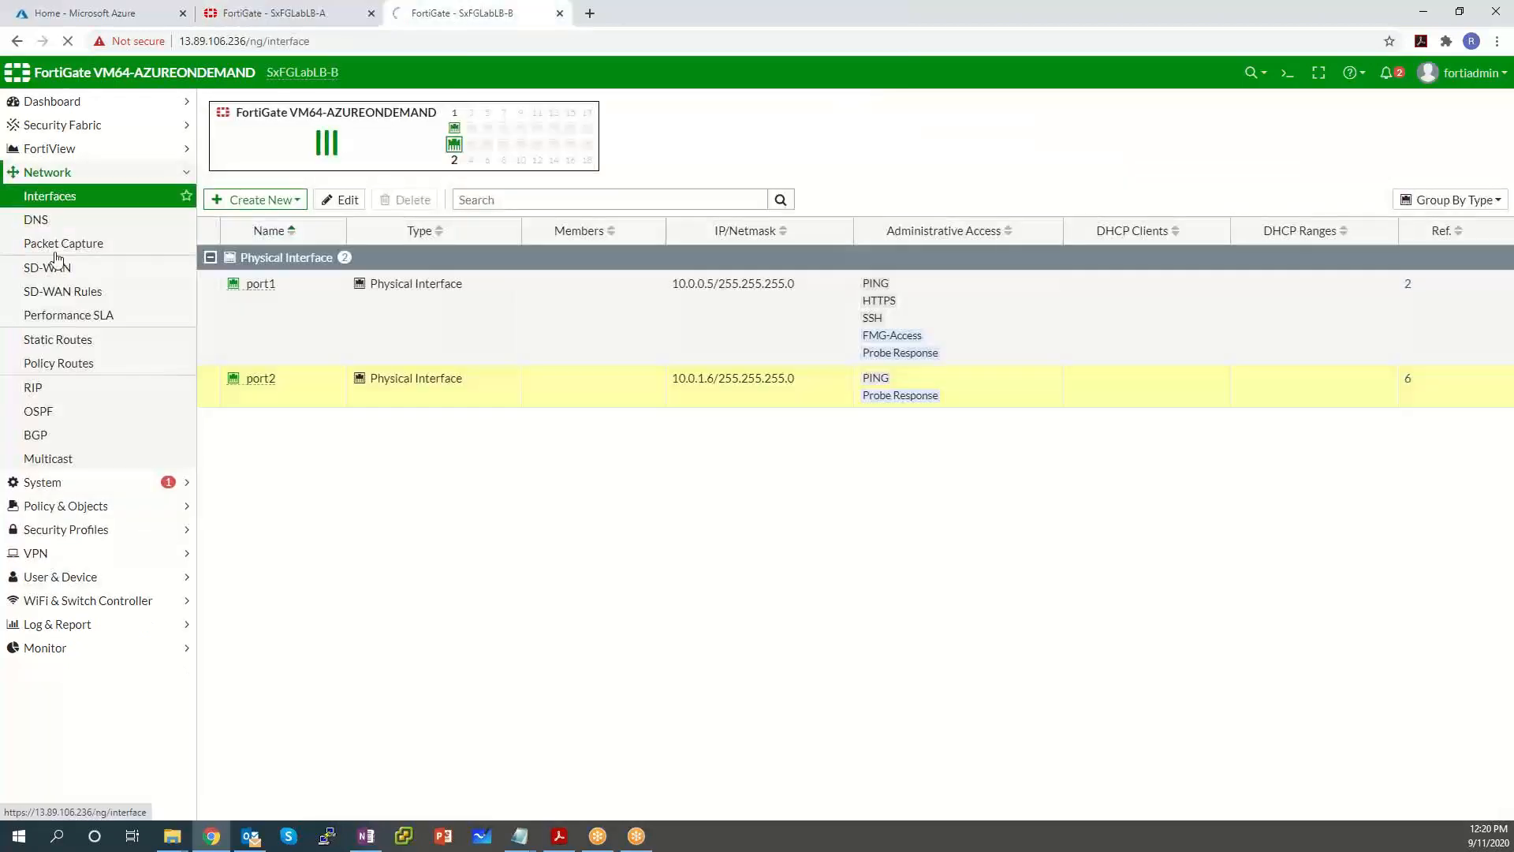
{"action": "left_click", "coordinate": [55, 506]}
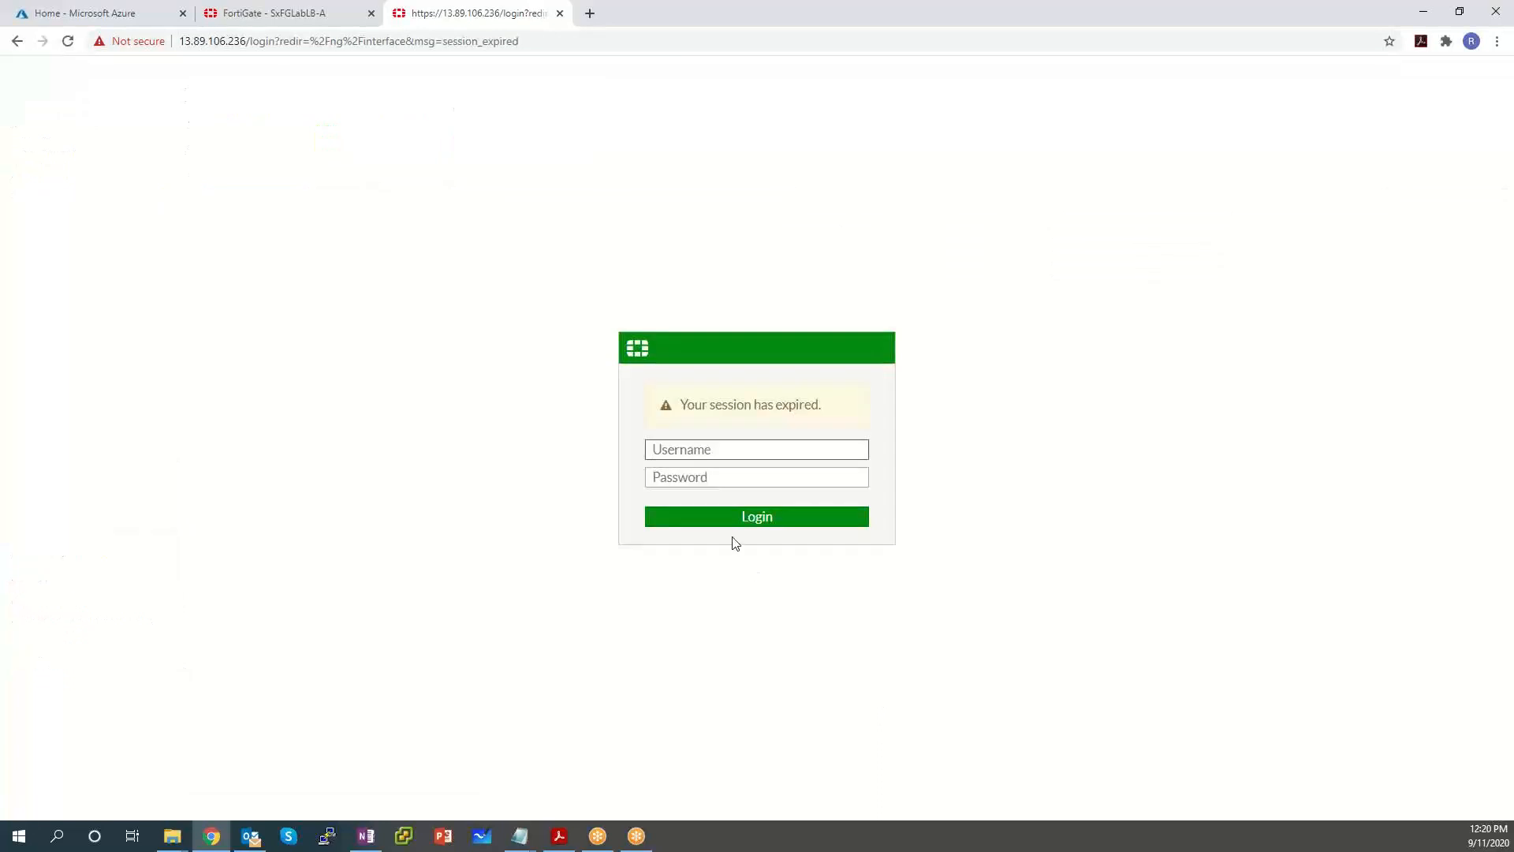
Sign back in to SxFGLabLB-B with the admin username and password.
{"action": "type", "text": "fortiadmin"}
{"action": "key", "text": "Tab"}
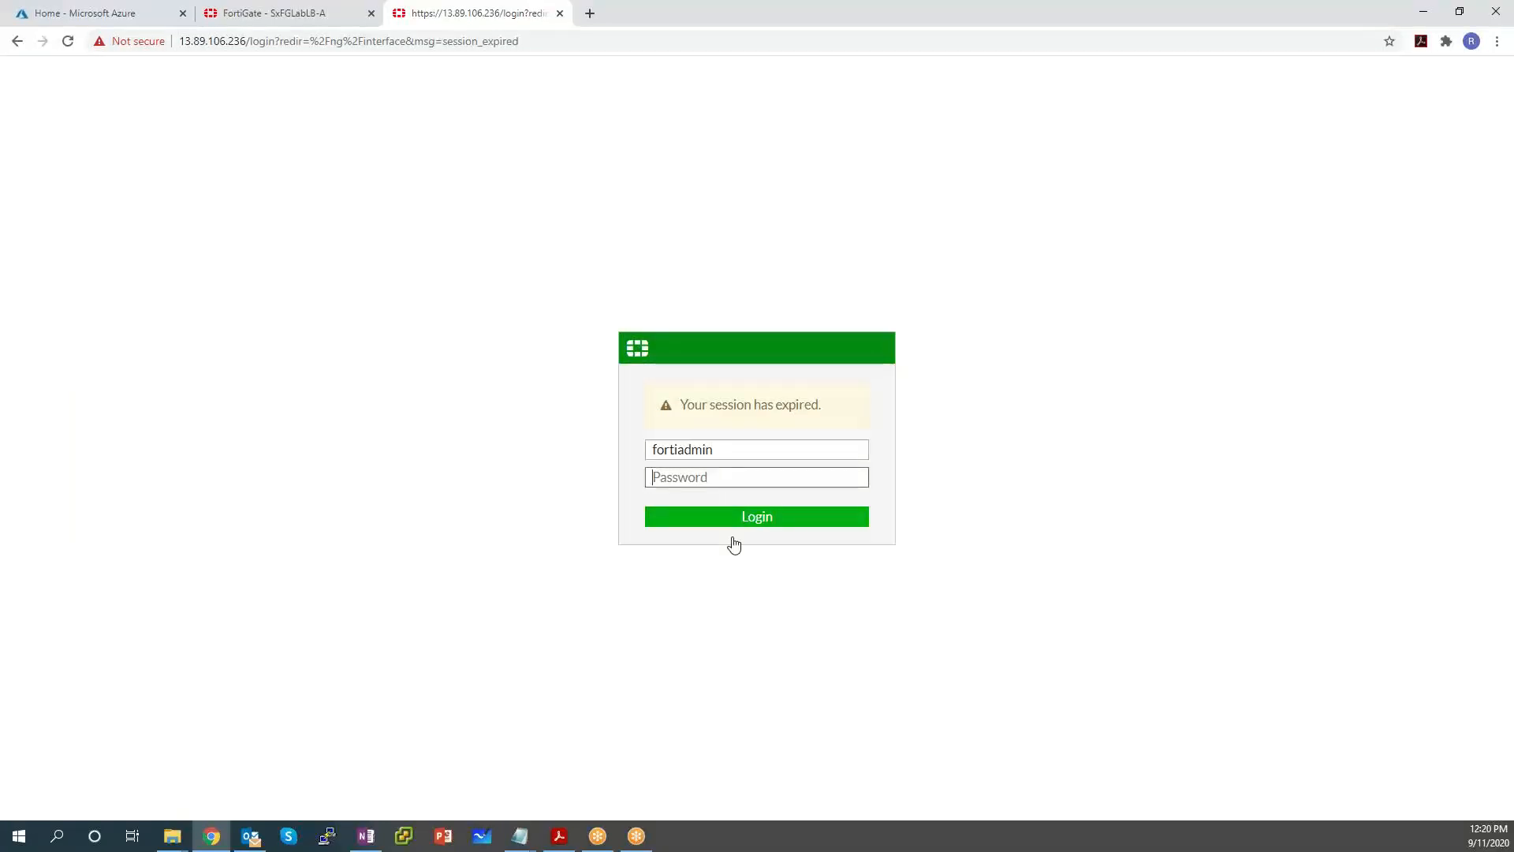
{"action": "type", "text": "************"}
{"action": "key", "text": "Return"}
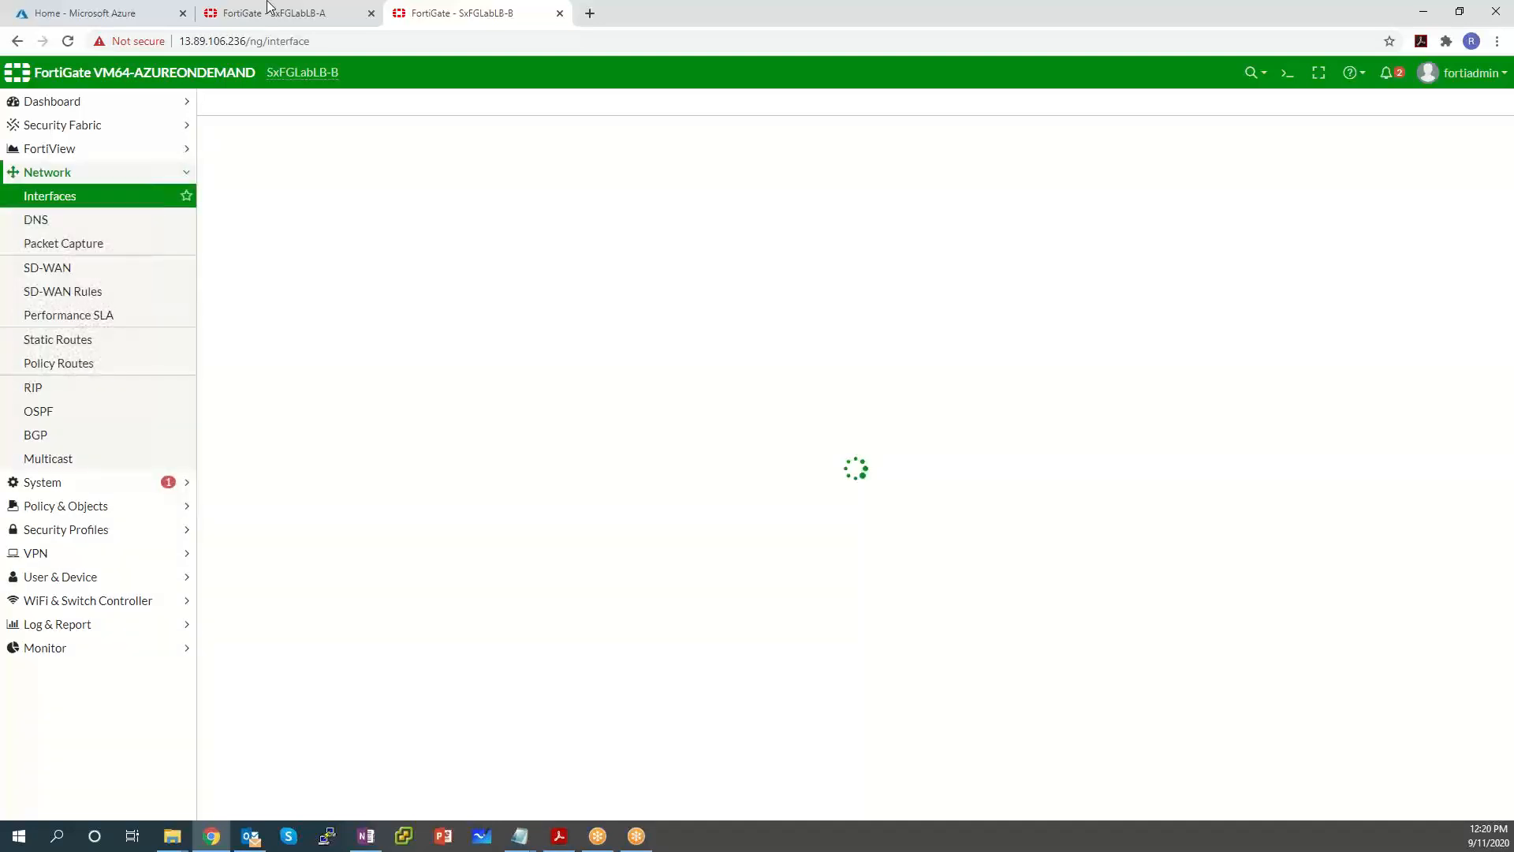
Open SxFGLabLB-B's IPv4 Virtual IPs and select the Windows Server VIP, then return to FortiGate A.
{"action": "left_click", "coordinate": [94, 513]}
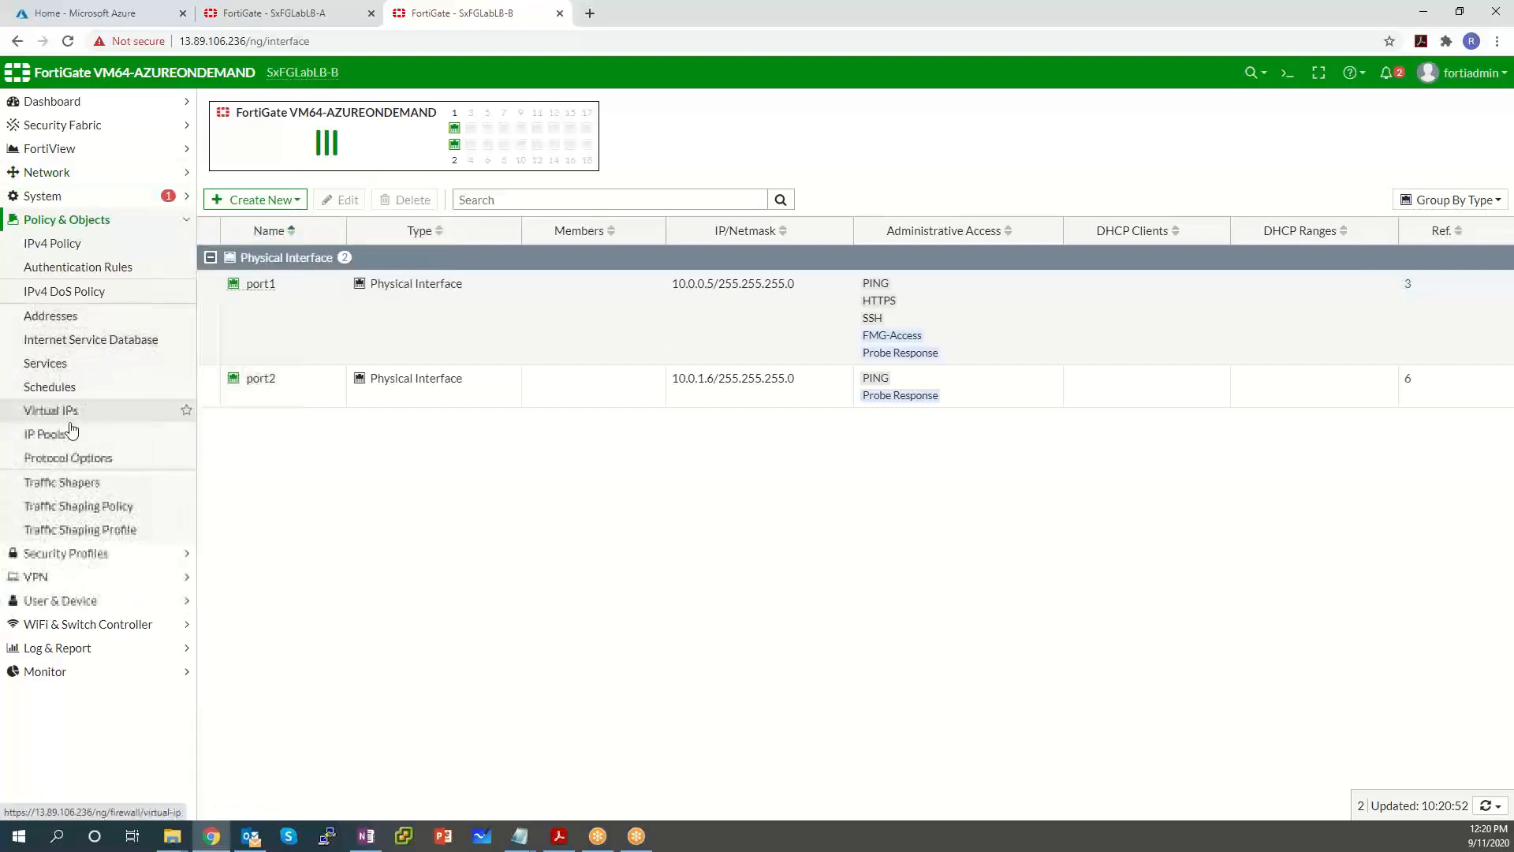
{"action": "left_click", "coordinate": [51, 410]}
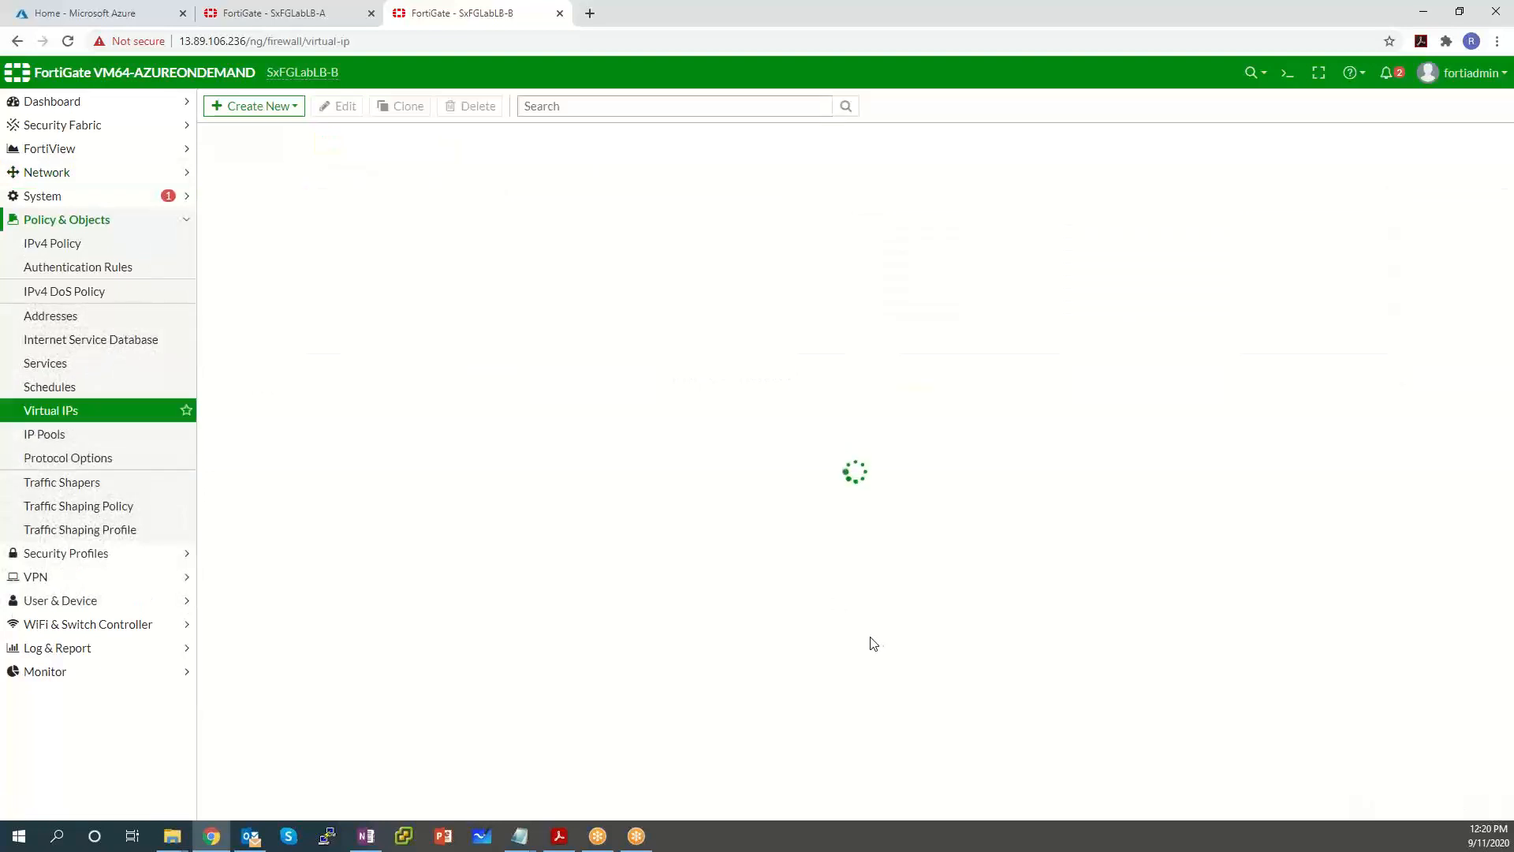
{"action": "left_click", "coordinate": [210, 164]}
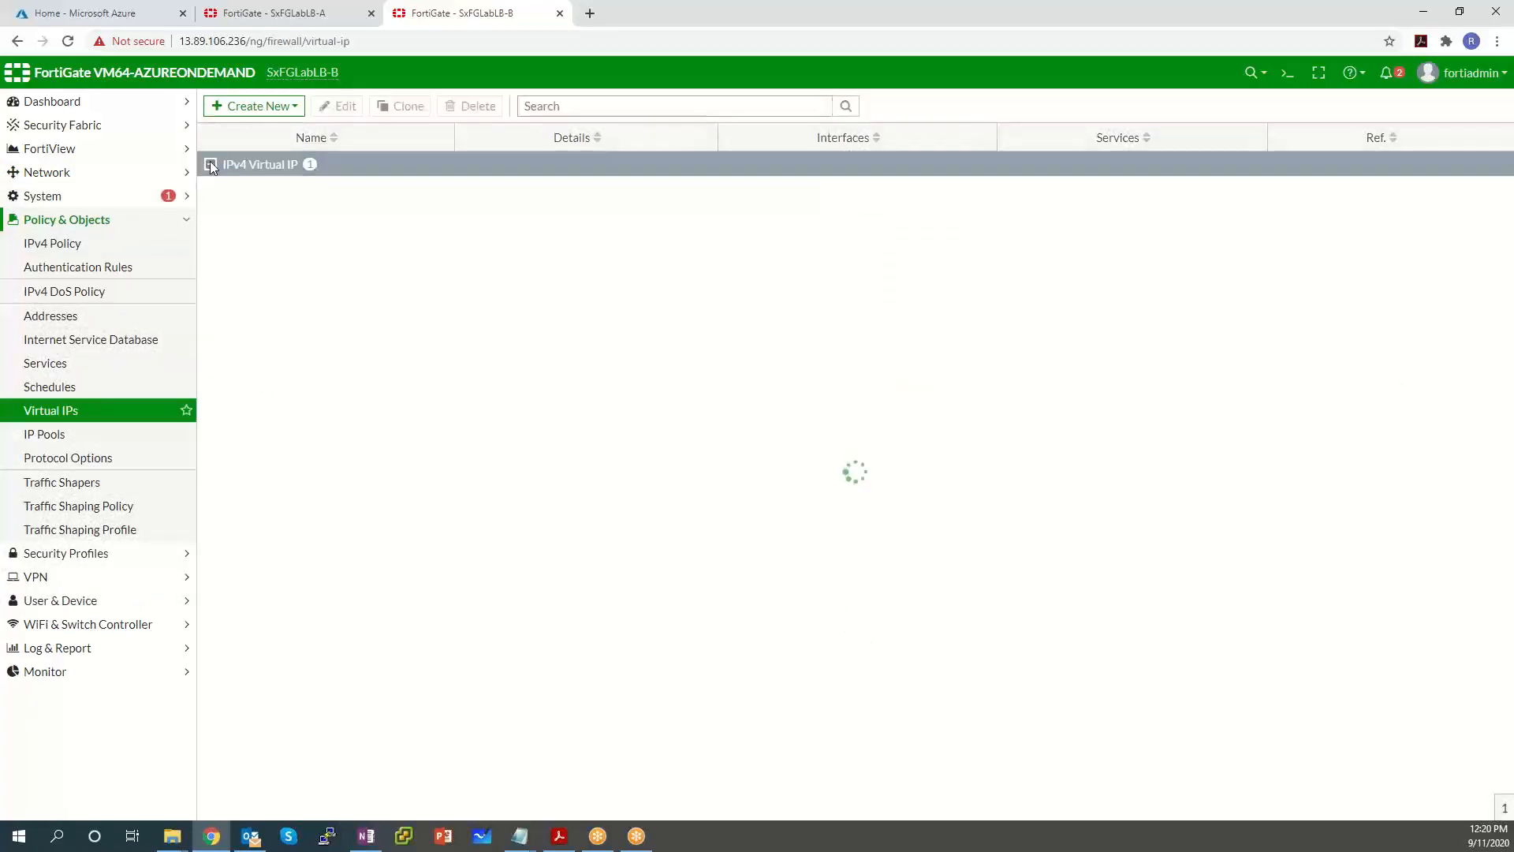
{"action": "left_click", "coordinate": [558, 210]}
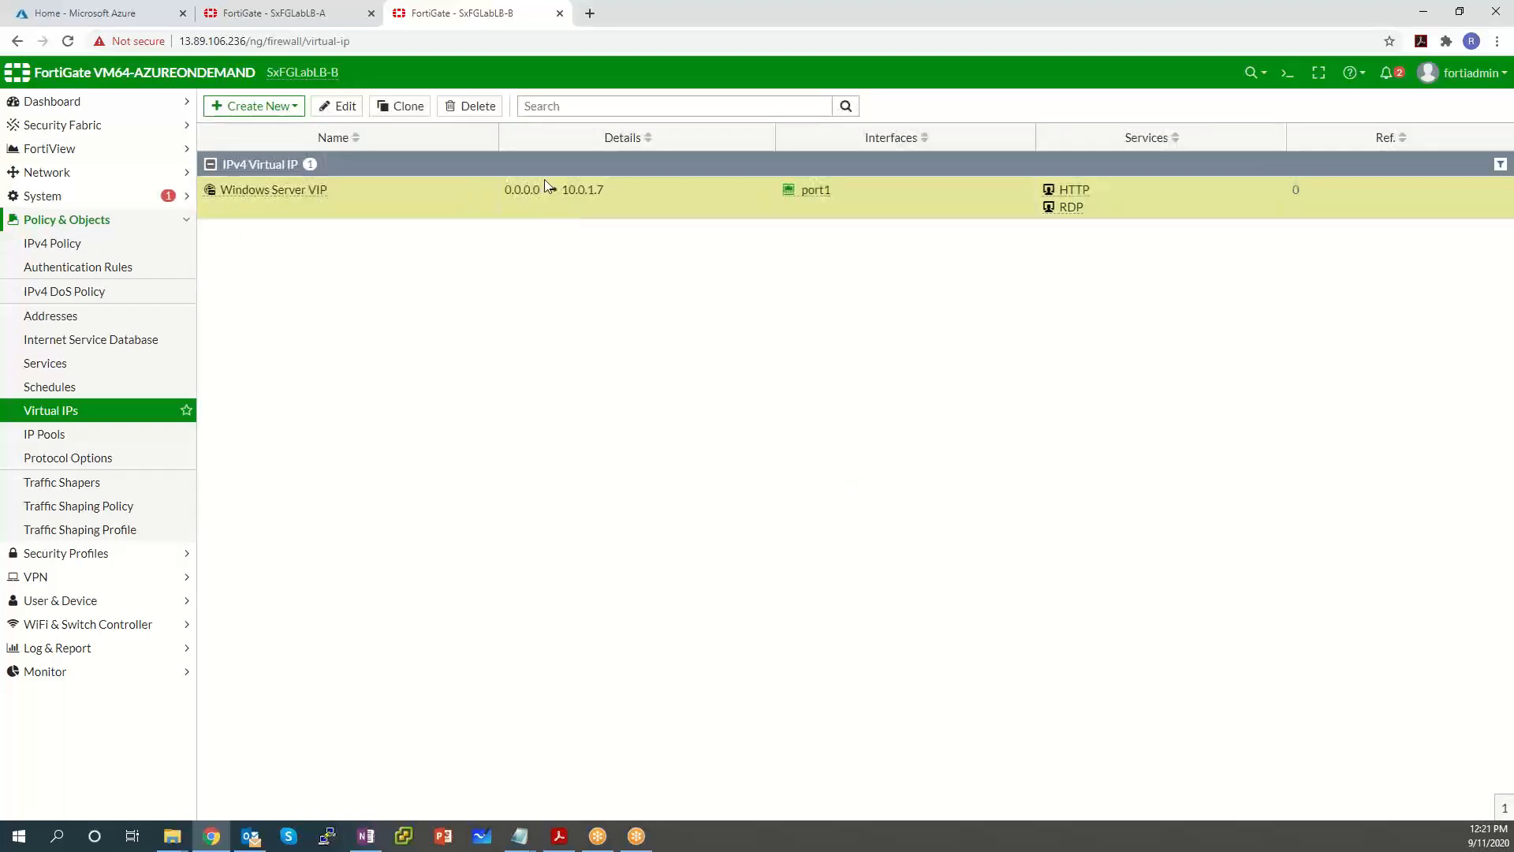
{"action": "left_click", "coordinate": [305, 16]}
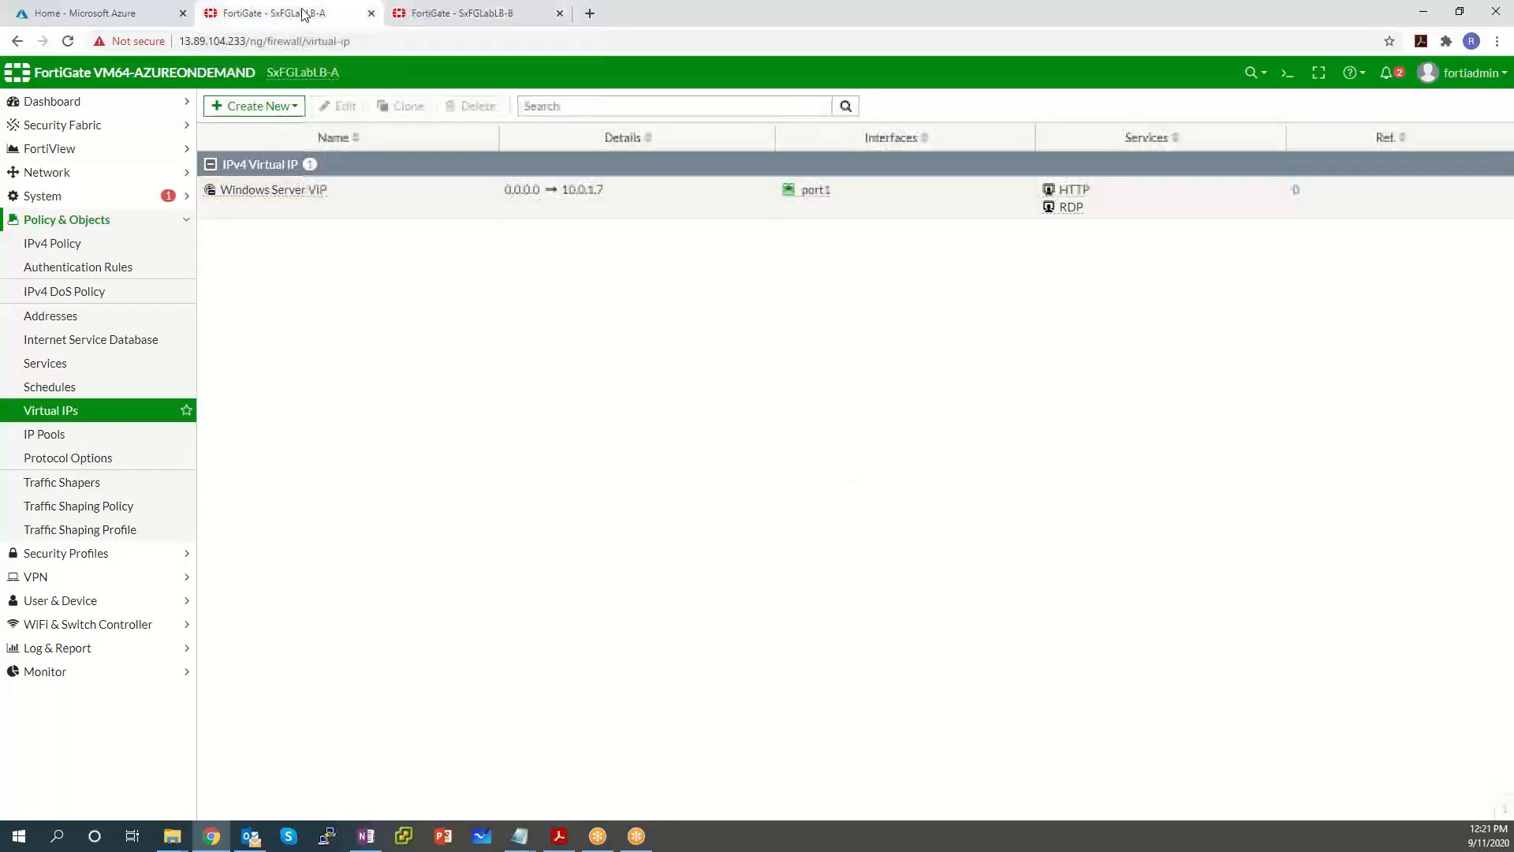
Start a new IPv4 policy named 'windows RDP and web policy' from port1 to port2.
{"action": "left_click", "coordinate": [104, 242]}
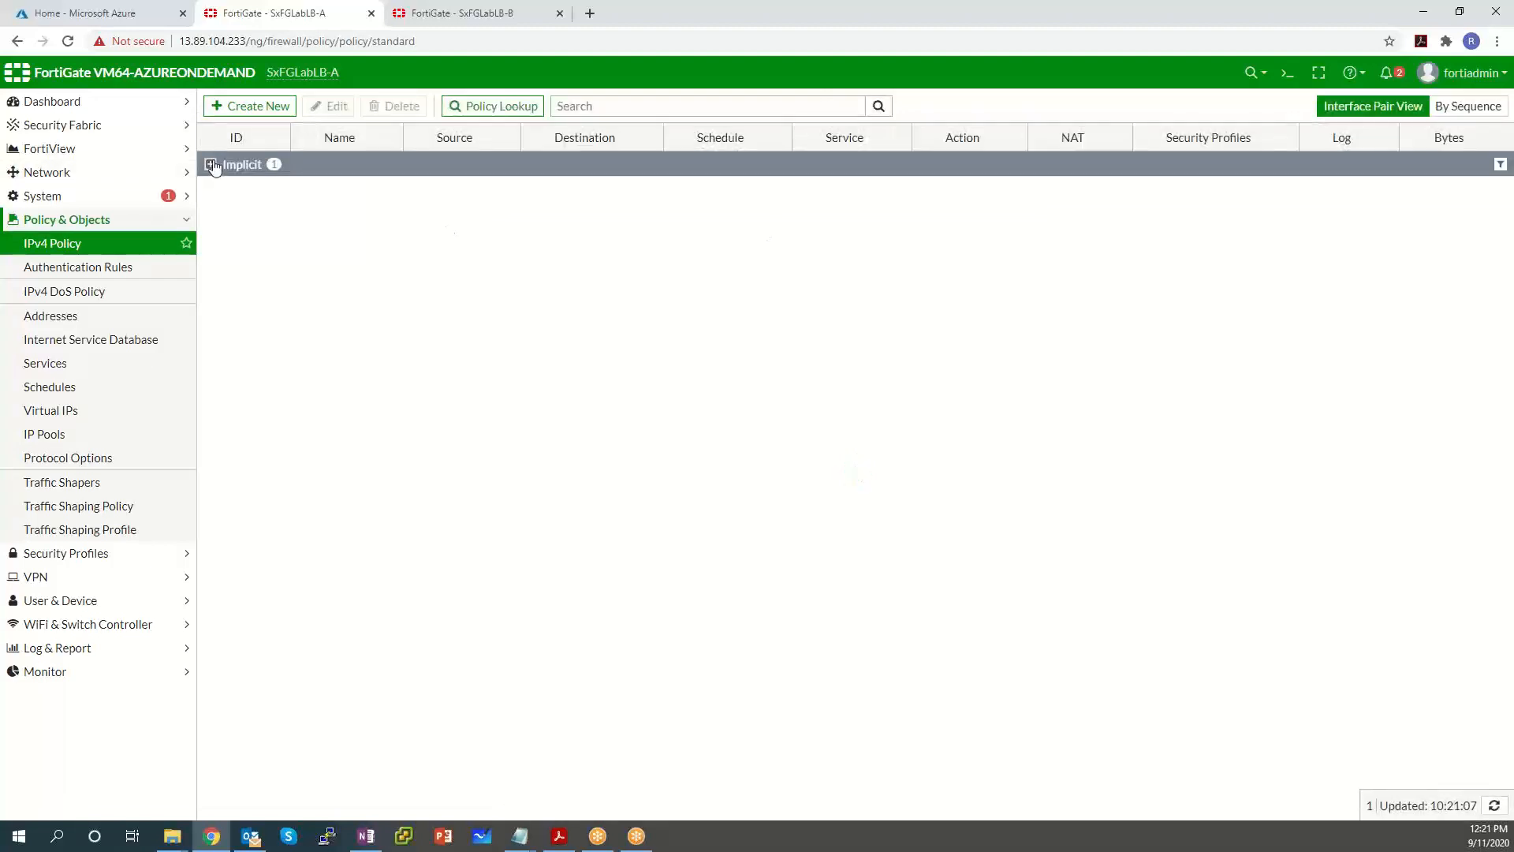
{"action": "left_click", "coordinate": [250, 105]}
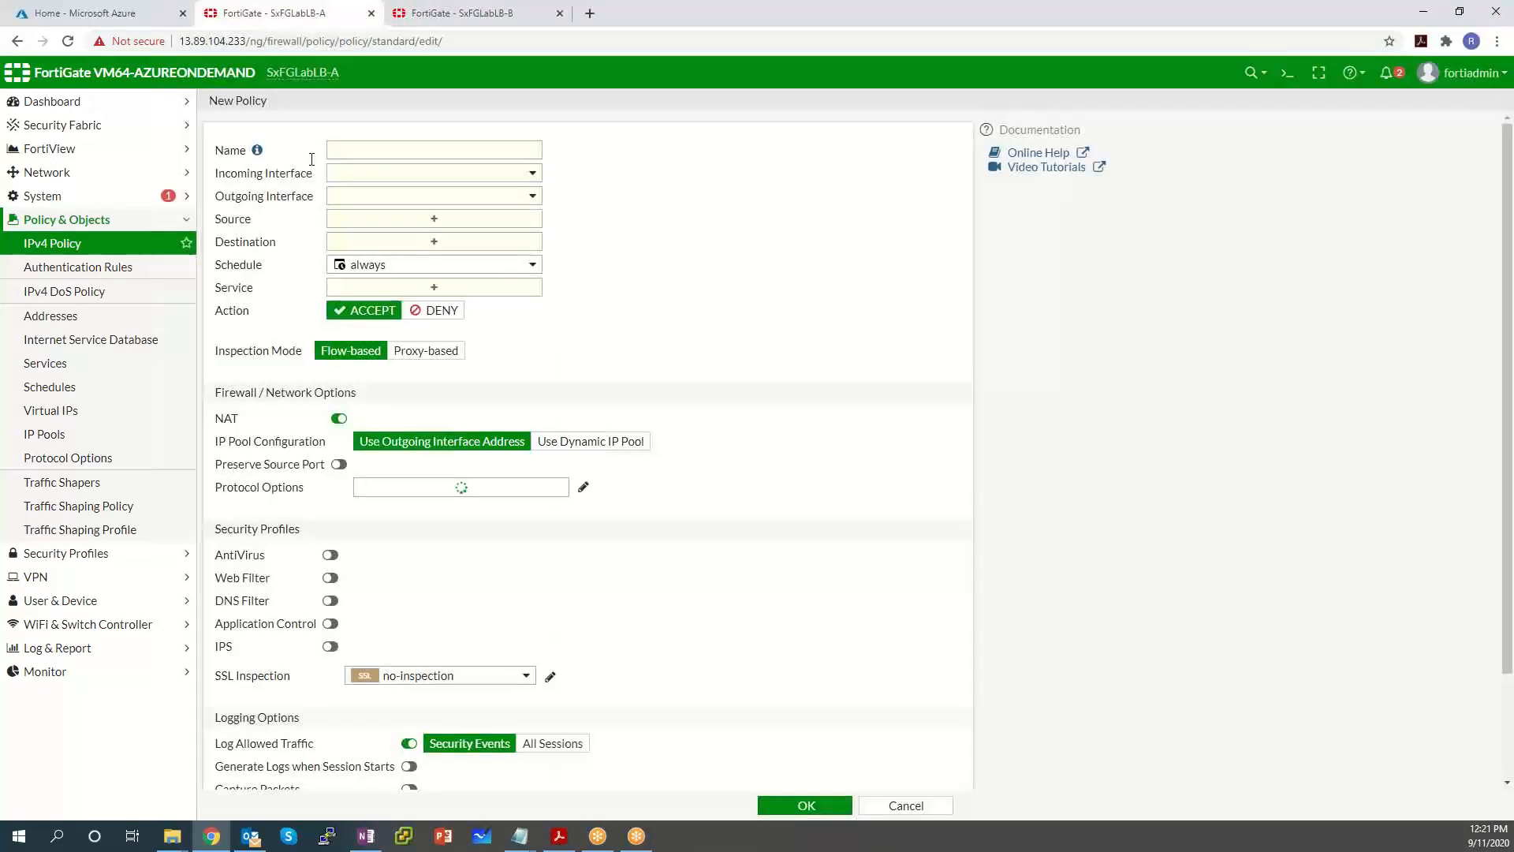
{"action": "left_click", "coordinate": [352, 150]}
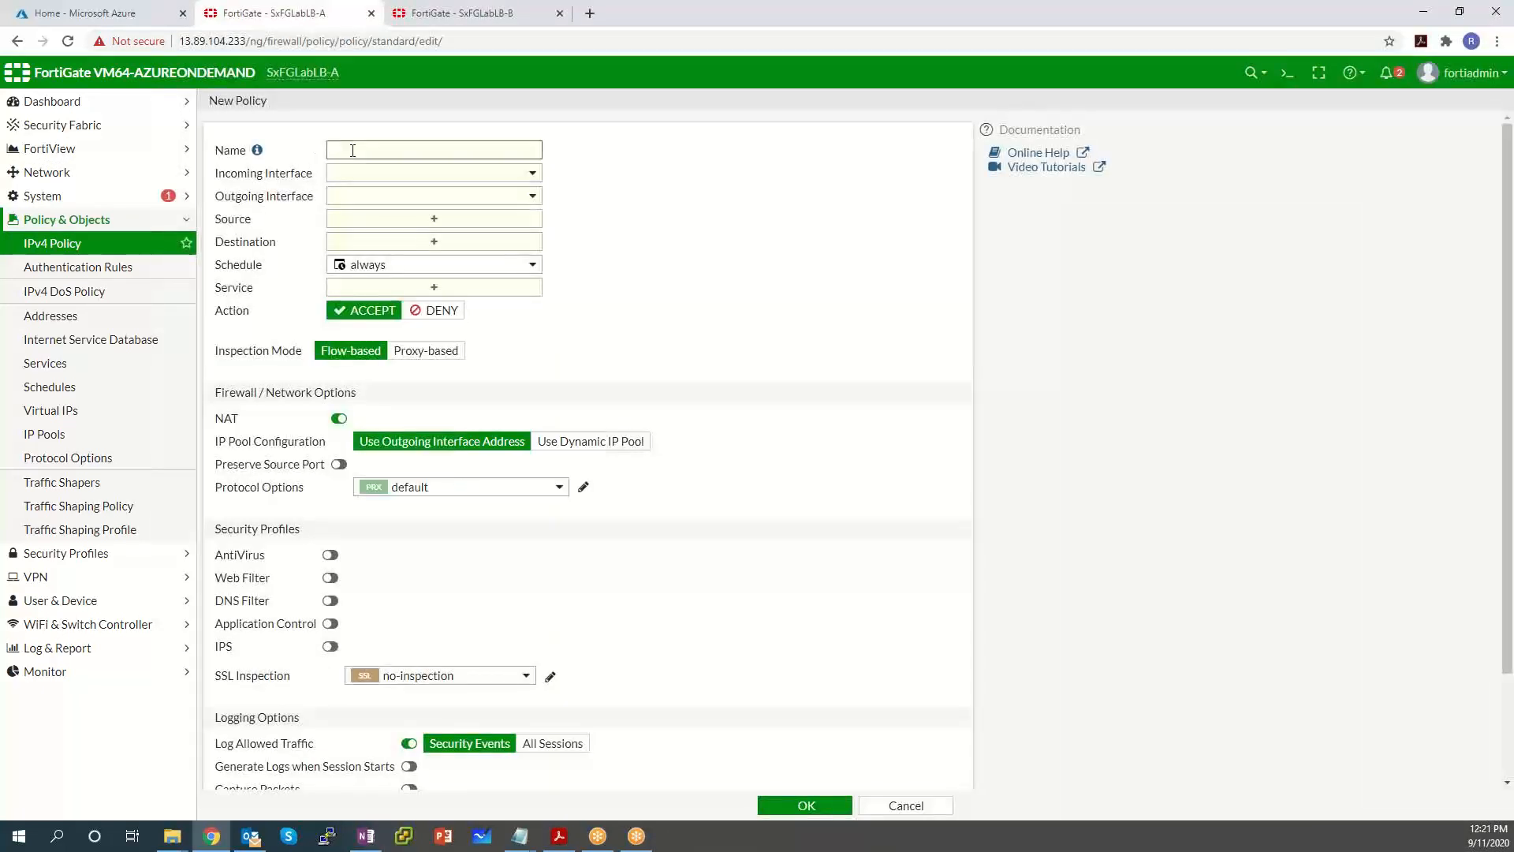
{"action": "type", "text": "windows RDP and web policy"}
{"action": "left_click", "coordinate": [453, 172]}
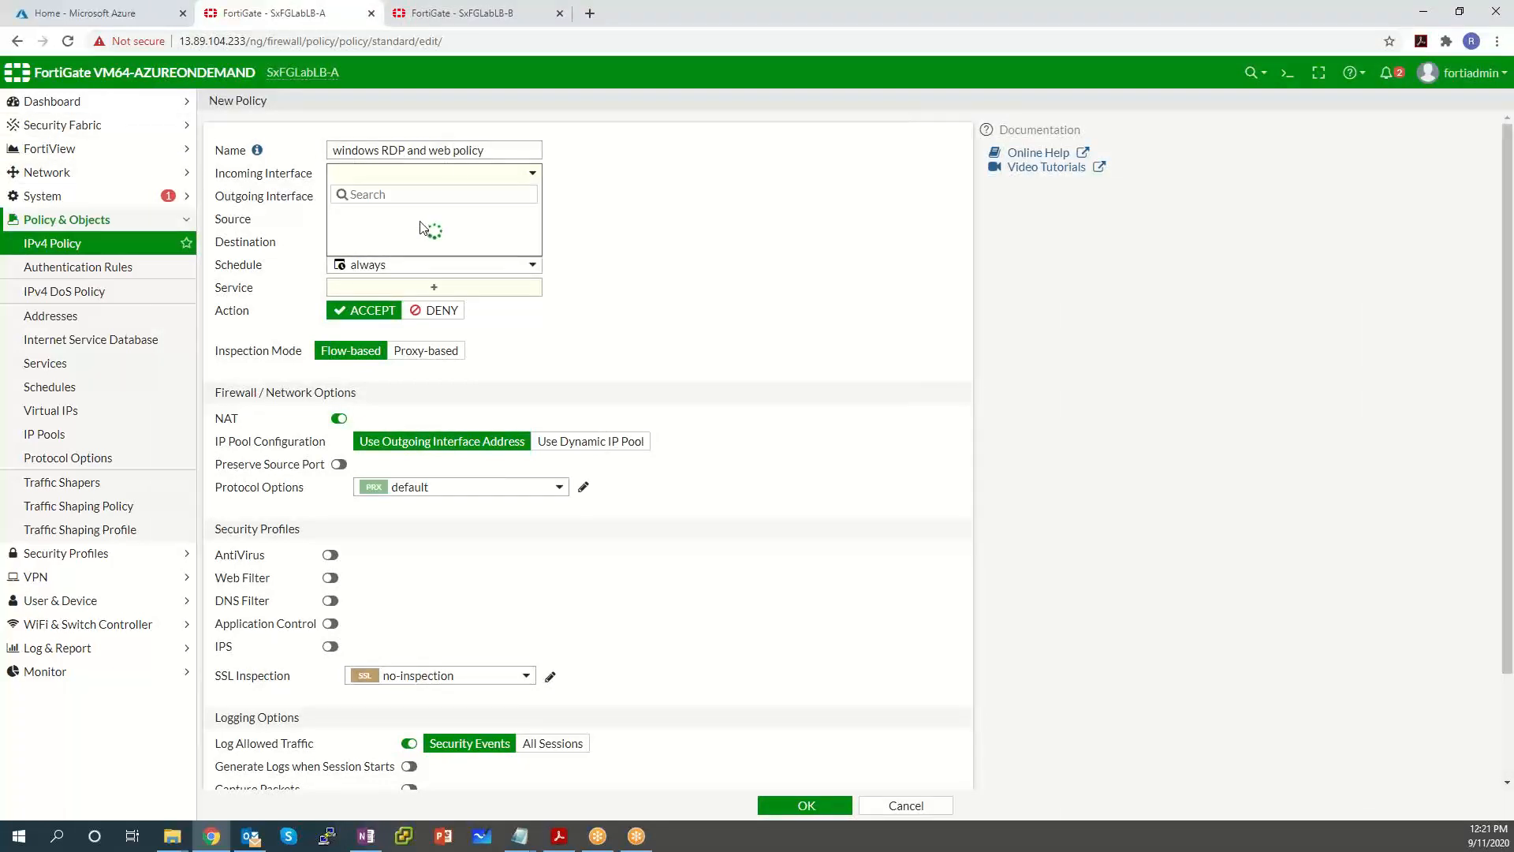
{"action": "left_click", "coordinate": [418, 213]}
{"action": "left_click", "coordinate": [422, 199]}
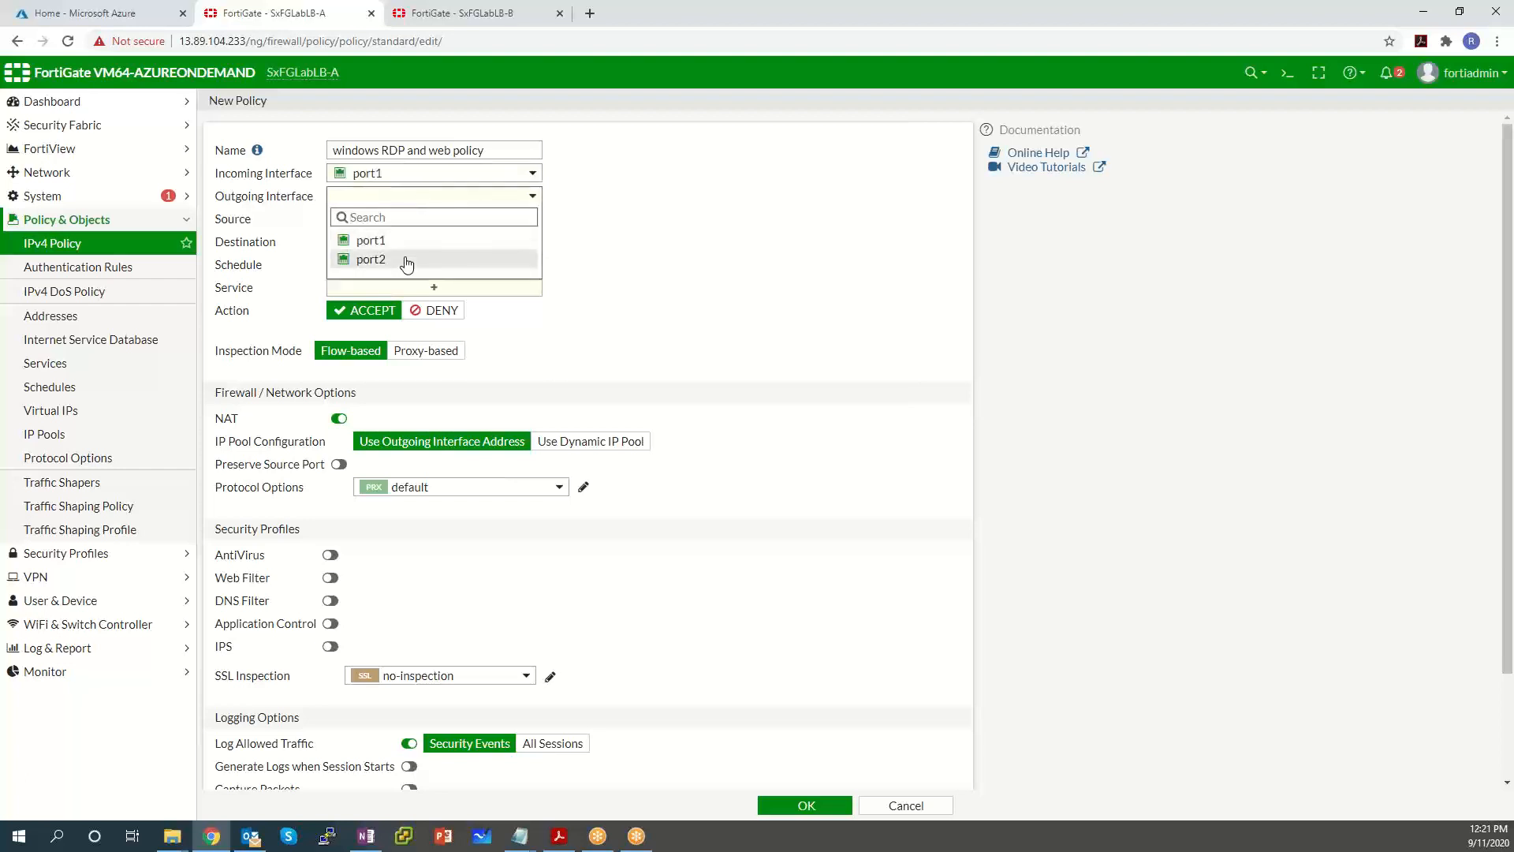
{"action": "left_click", "coordinate": [402, 257]}
Set the policy's source to all, destination to Windows Server VIP, and services RDP and HTTP.
{"action": "left_click", "coordinate": [431, 218]}
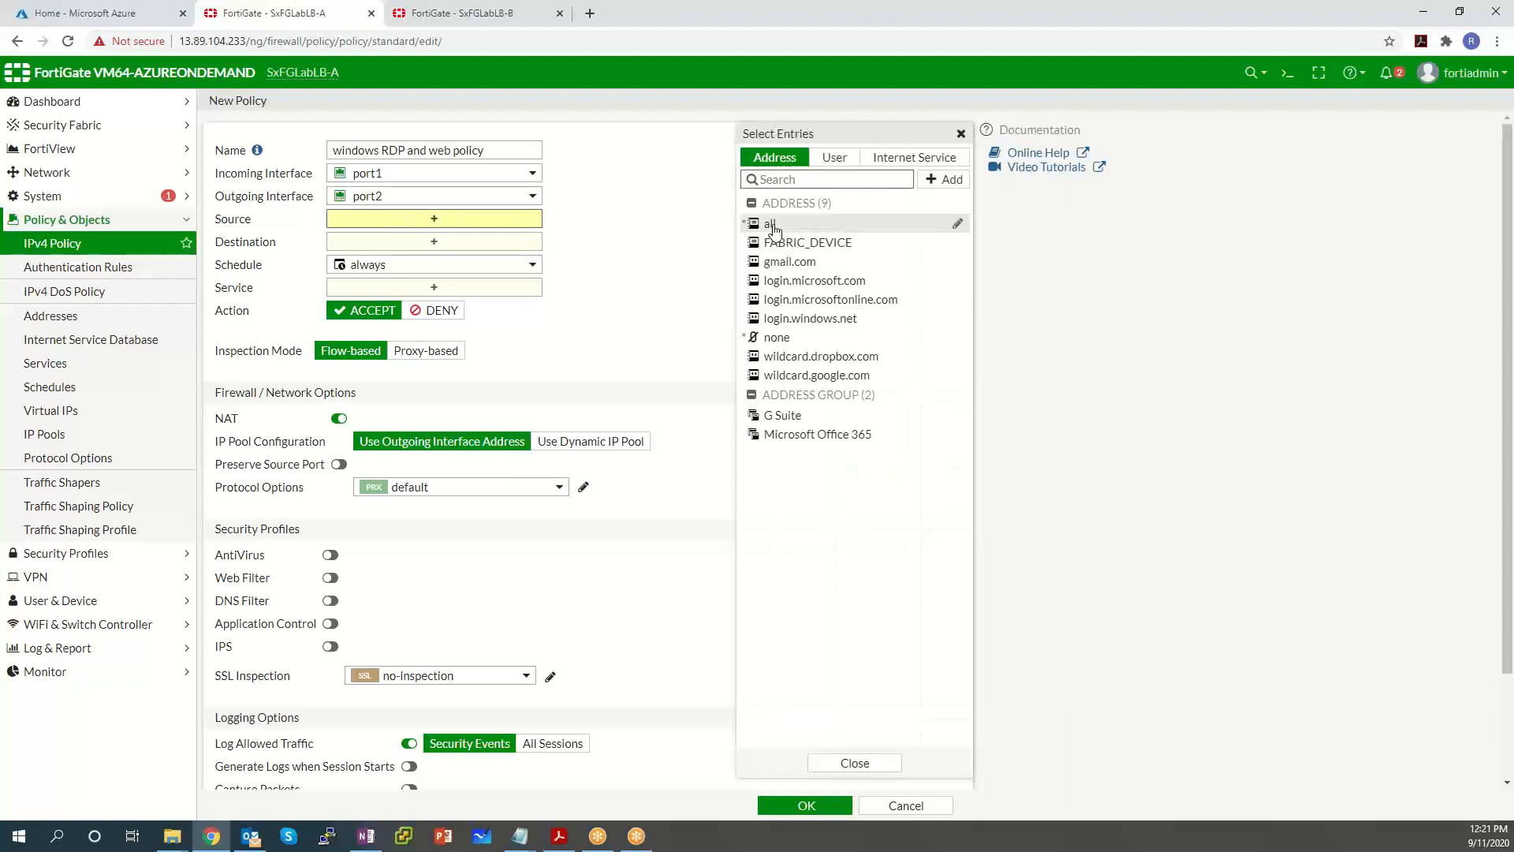
{"action": "left_click", "coordinate": [770, 224]}
{"action": "left_click", "coordinate": [465, 258]}
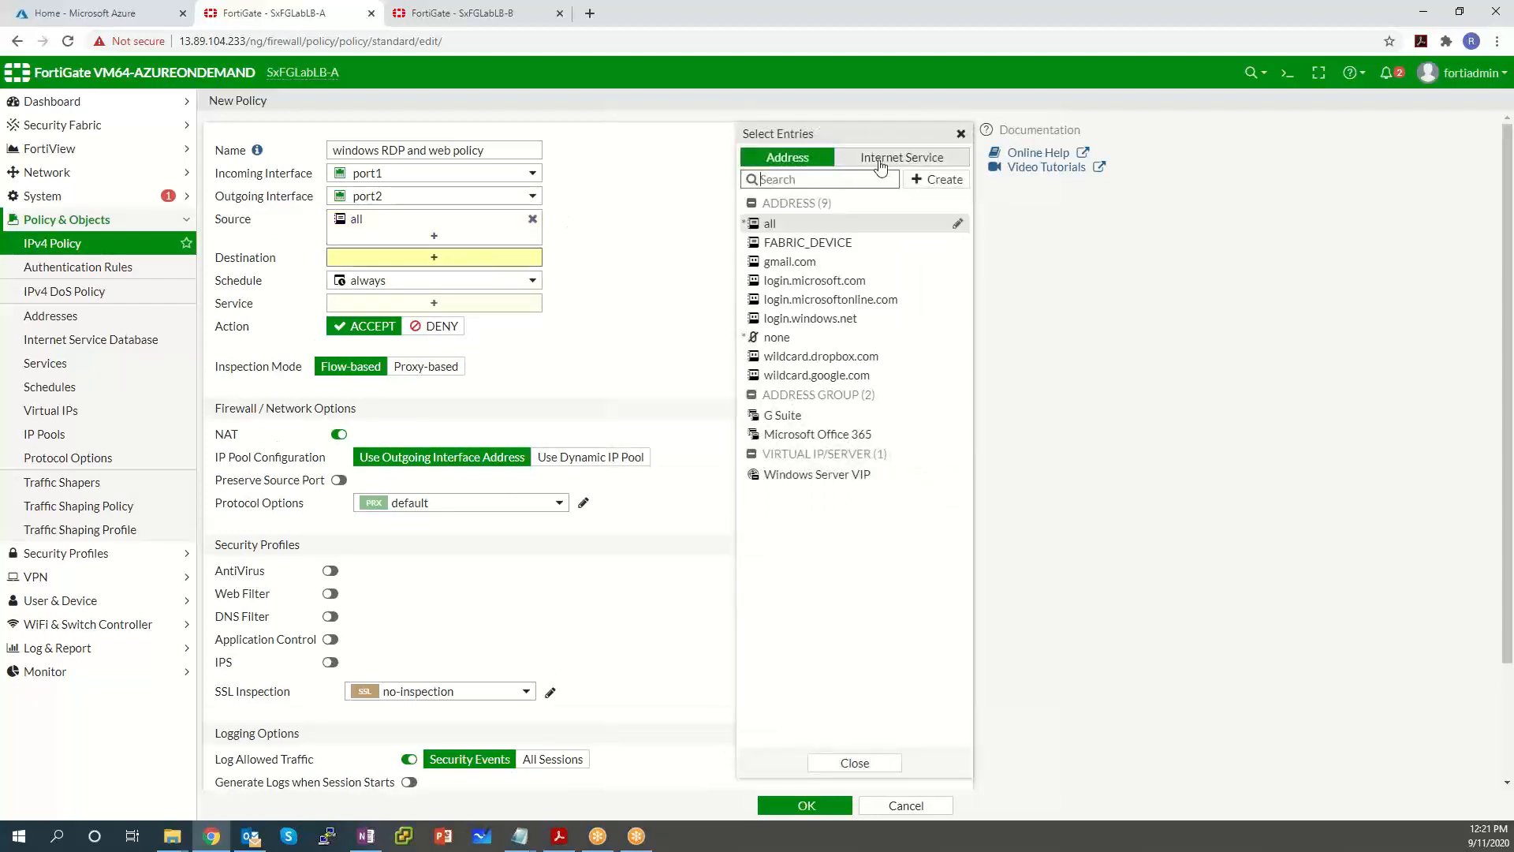
{"action": "left_click", "coordinate": [812, 475]}
{"action": "left_click", "coordinate": [490, 319]}
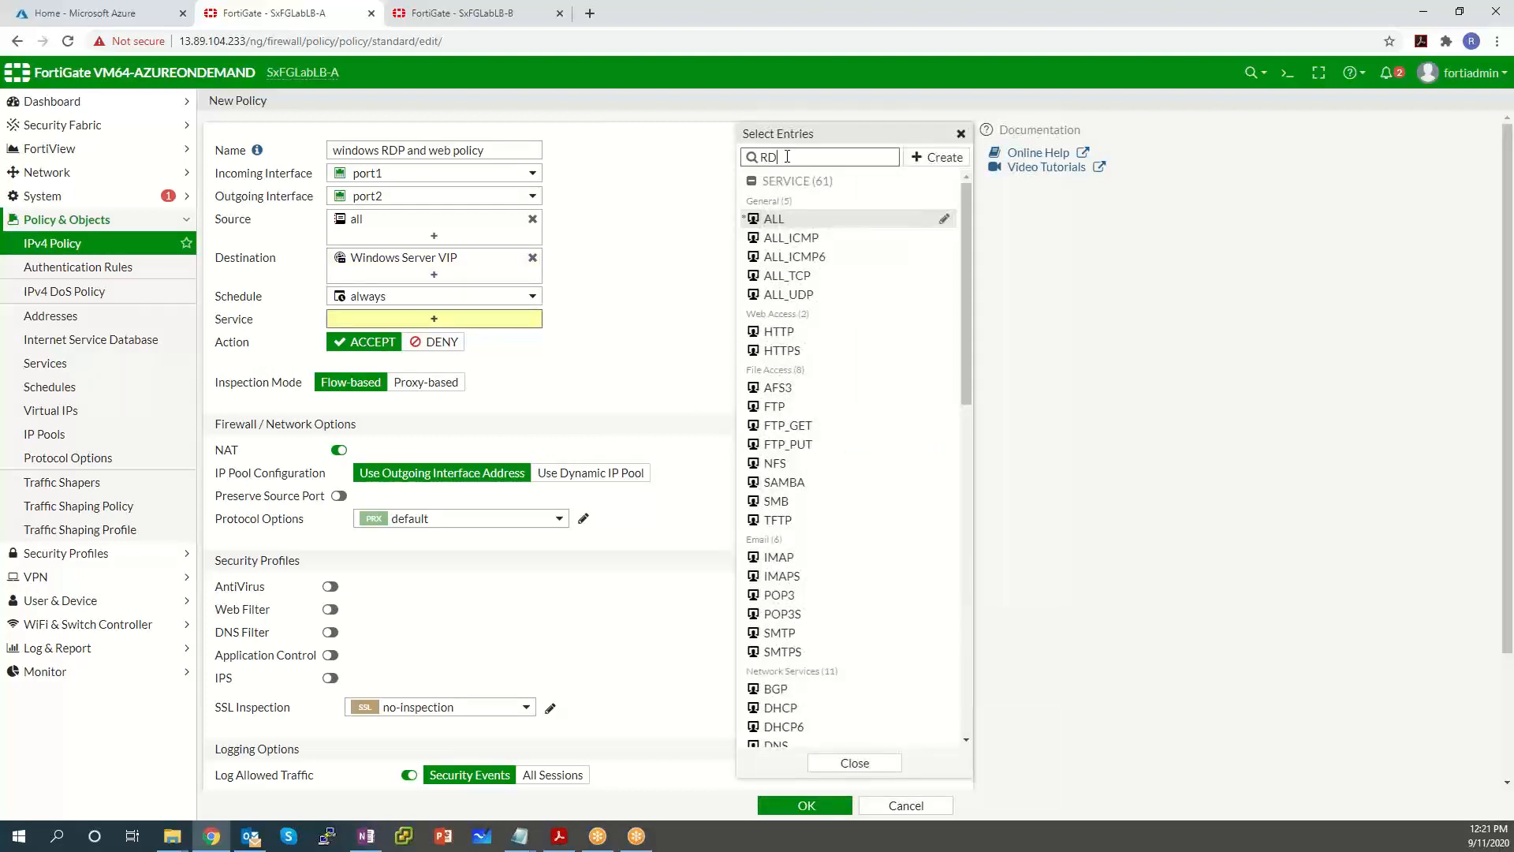
{"action": "left_click", "coordinate": [802, 213]}
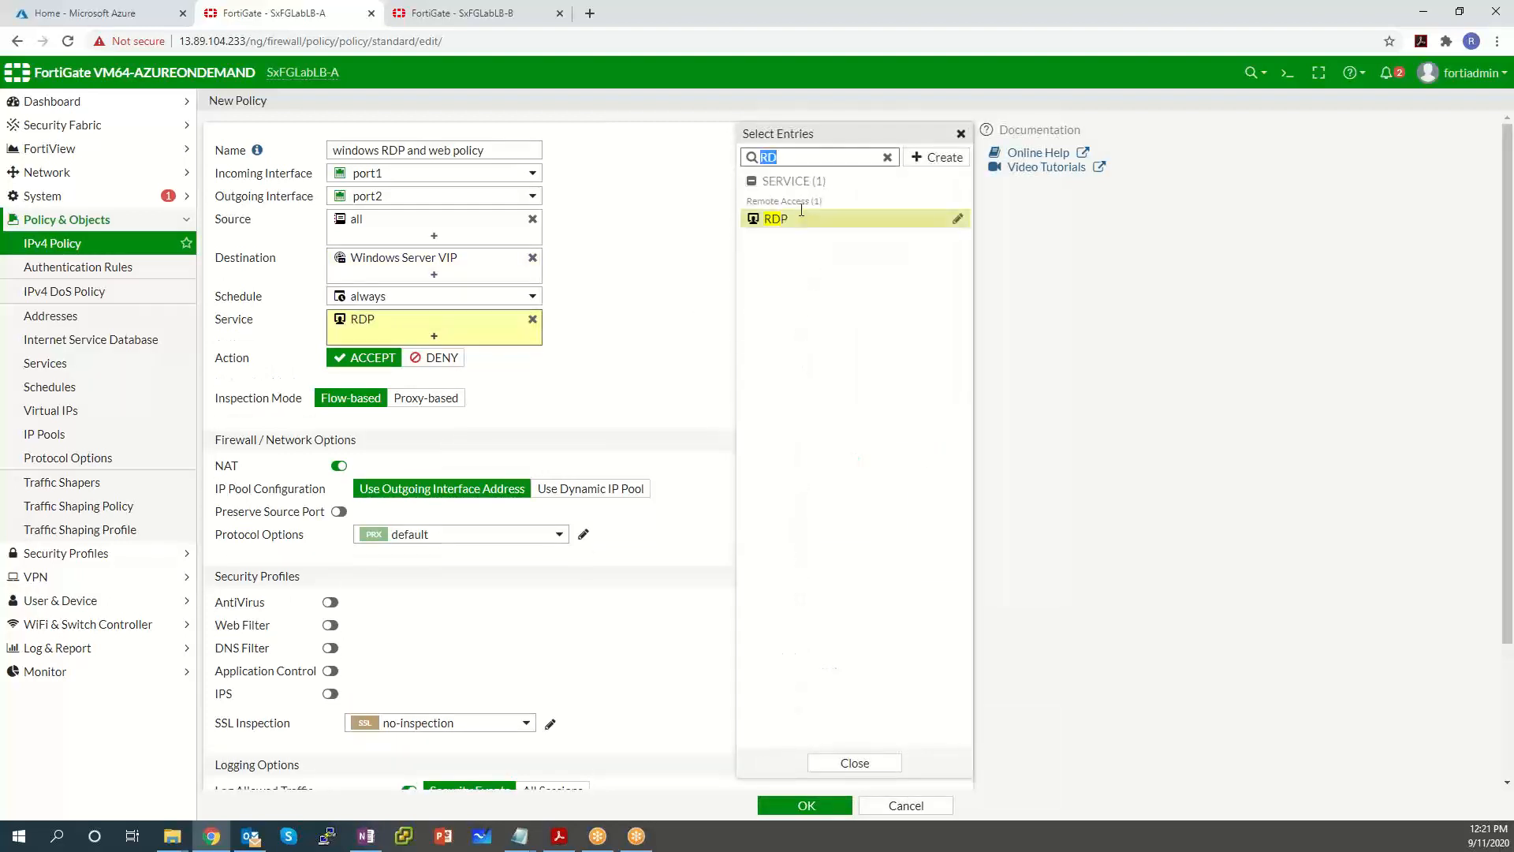
{"action": "key", "text": "BackSpace"}
{"action": "key", "text": "BackSpace"}
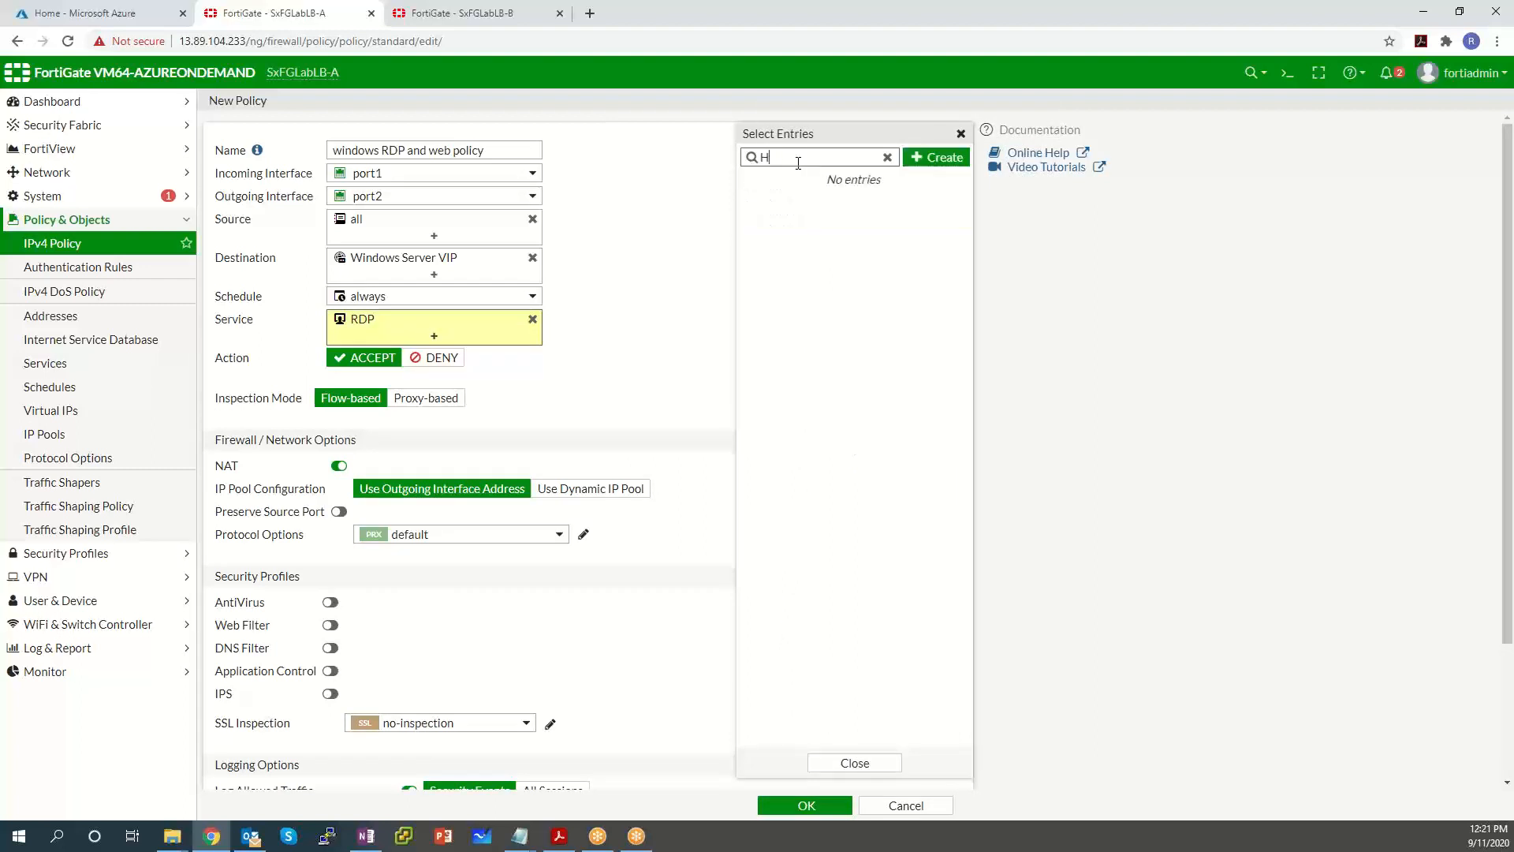
{"action": "type", "text": "tt"}
{"action": "left_click", "coordinate": [861, 222]}
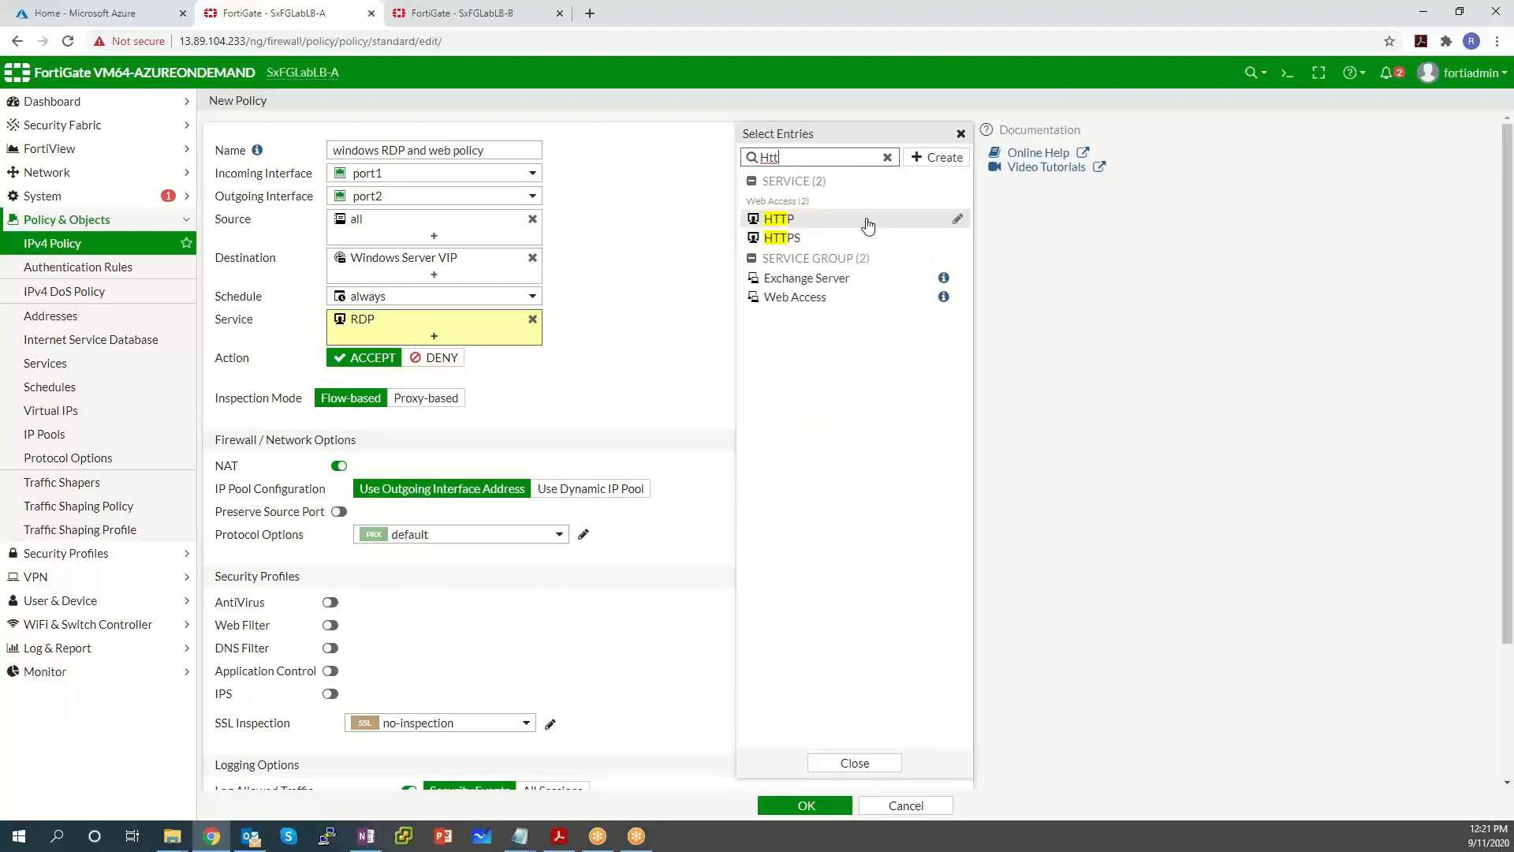
{"action": "left_click", "coordinate": [856, 768]}
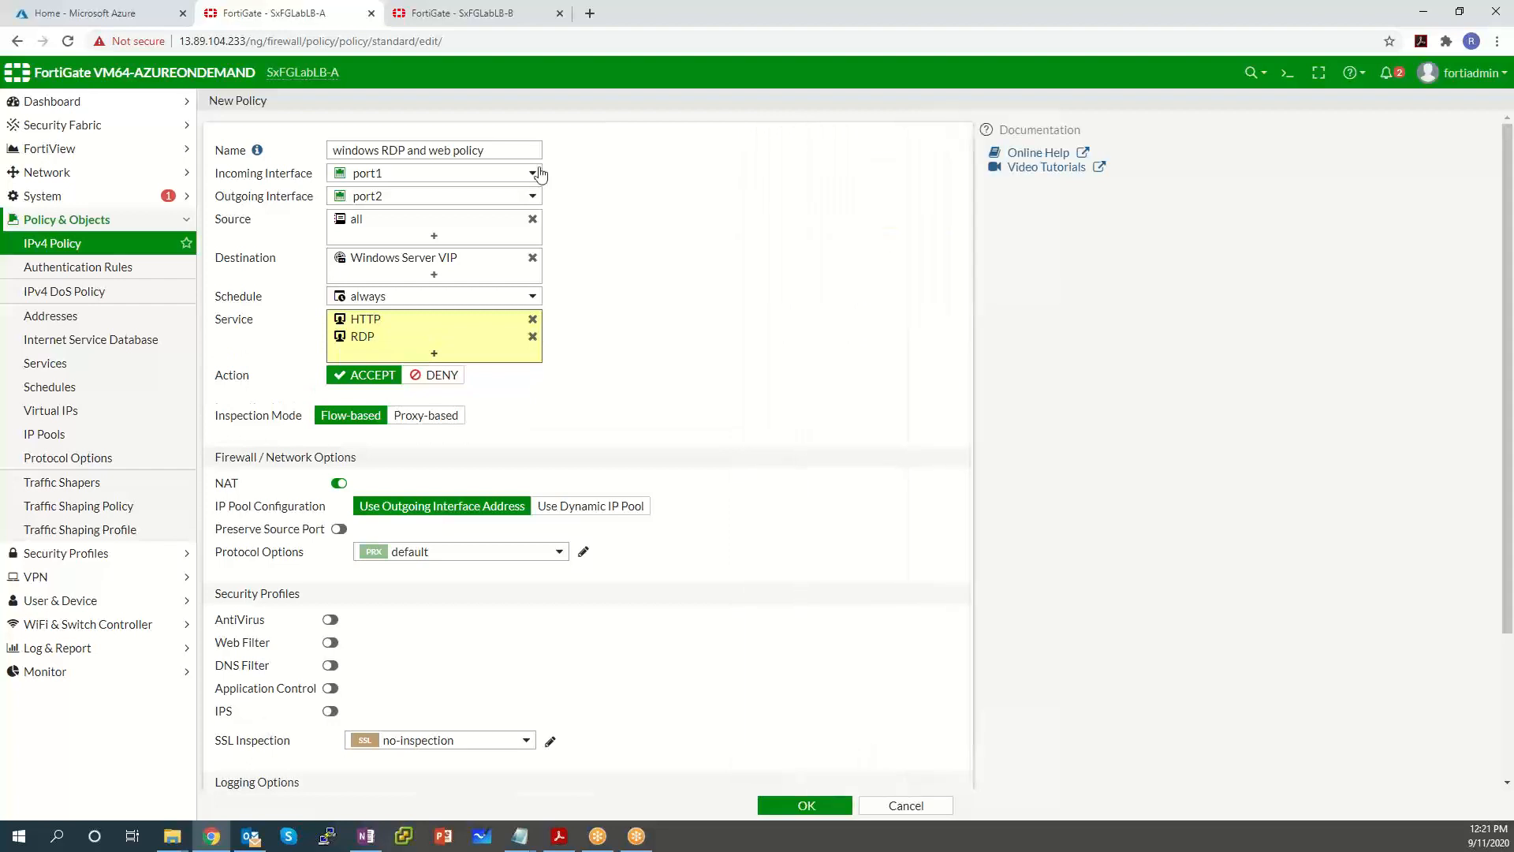
Enable logging of all sessions, with logs generated when sessions start.
{"action": "scroll", "coordinate": [436, 377], "scroll_direction": "down", "scroll_amount": 2}
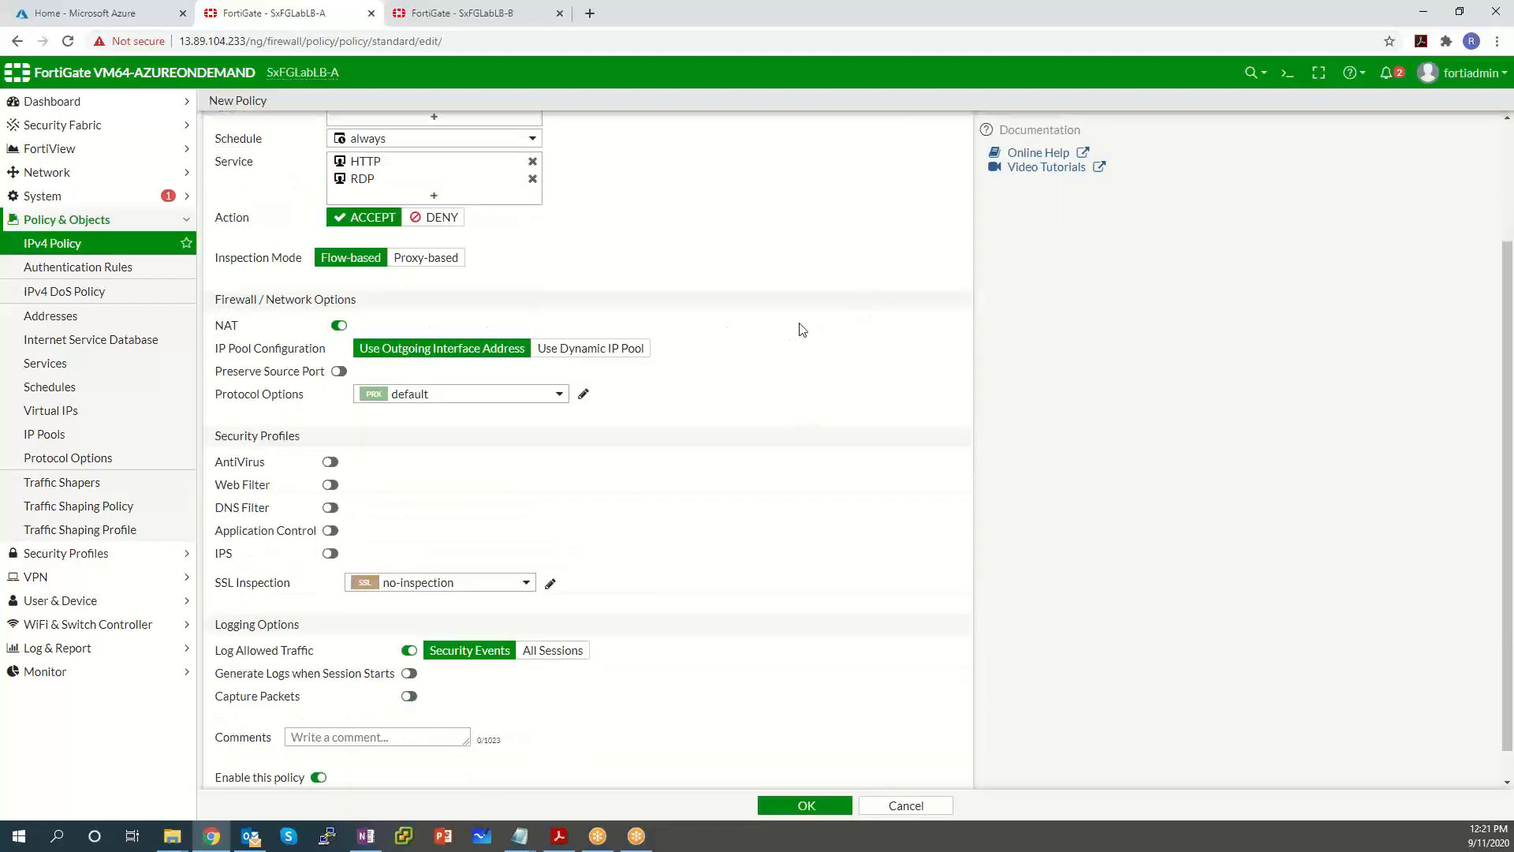
{"action": "left_click", "coordinate": [565, 652]}
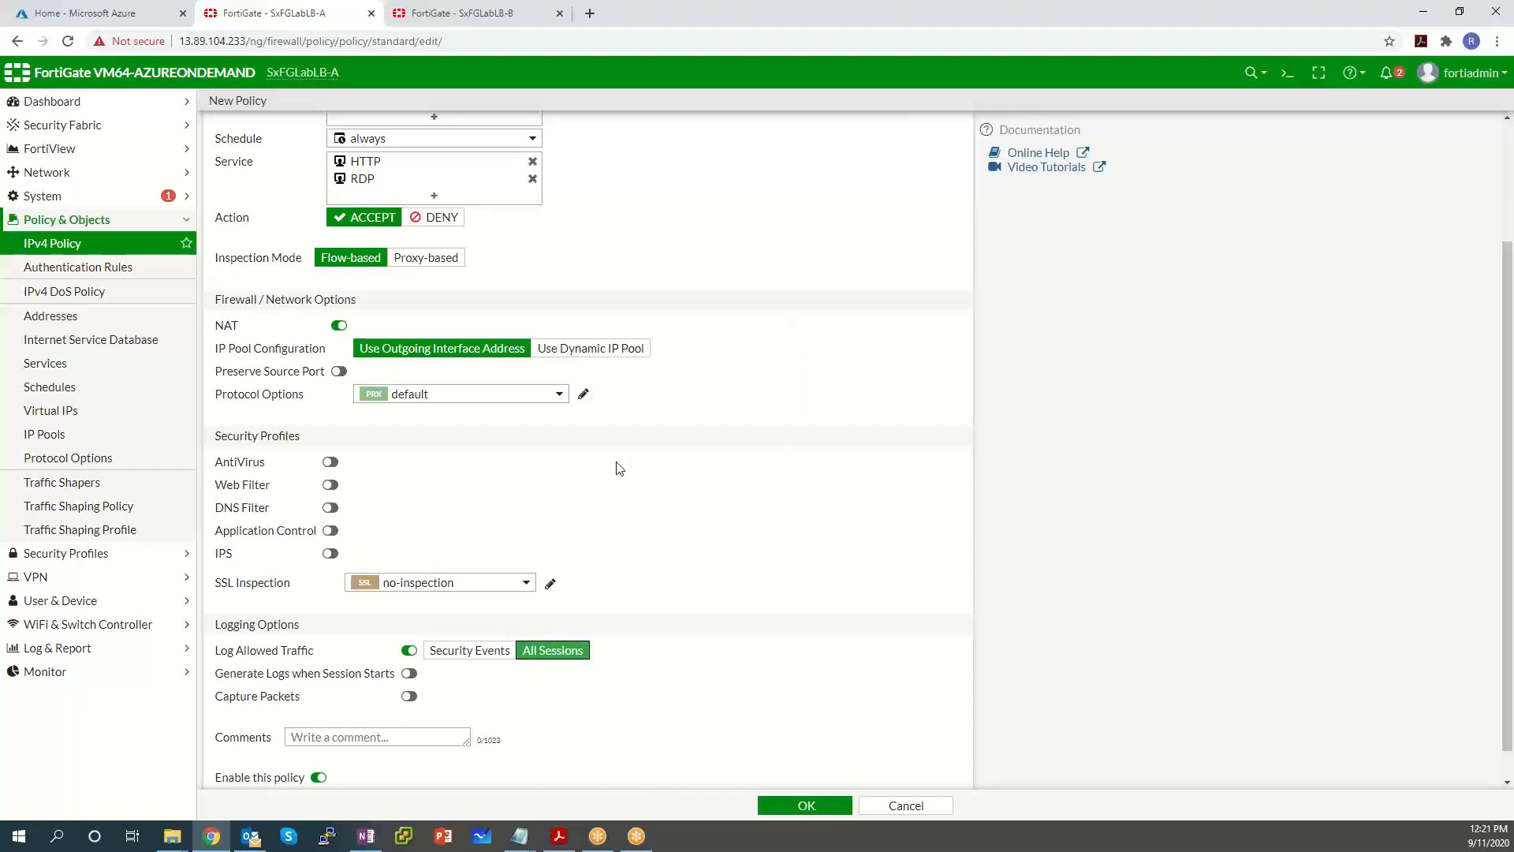
{"action": "scroll", "coordinate": [640, 471], "scroll_direction": "down", "scroll_amount": 1}
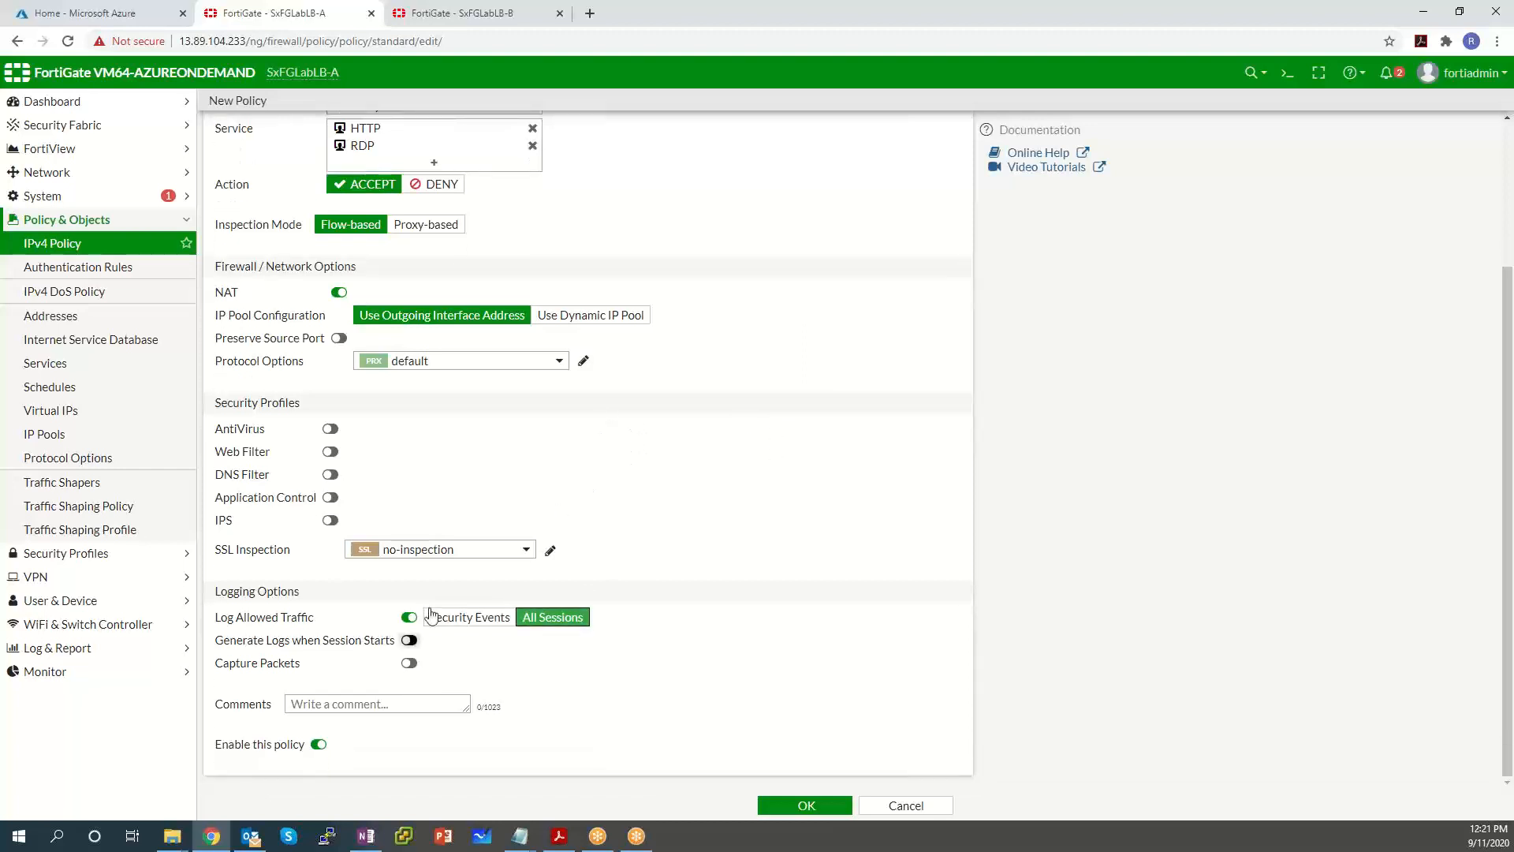
{"action": "left_click", "coordinate": [409, 640]}
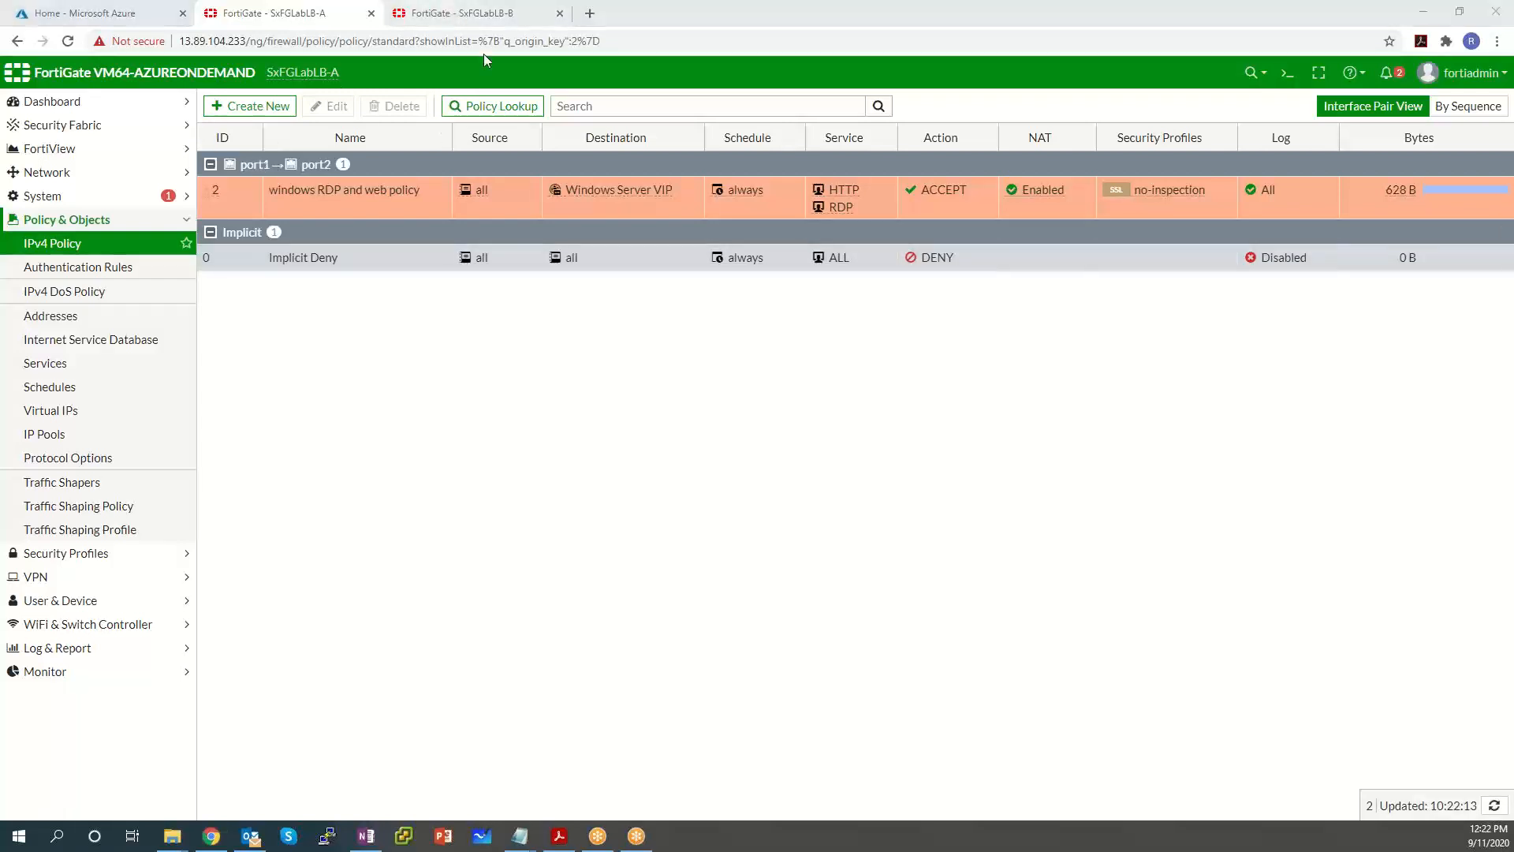
{"action": "left_click", "coordinate": [473, 14]}
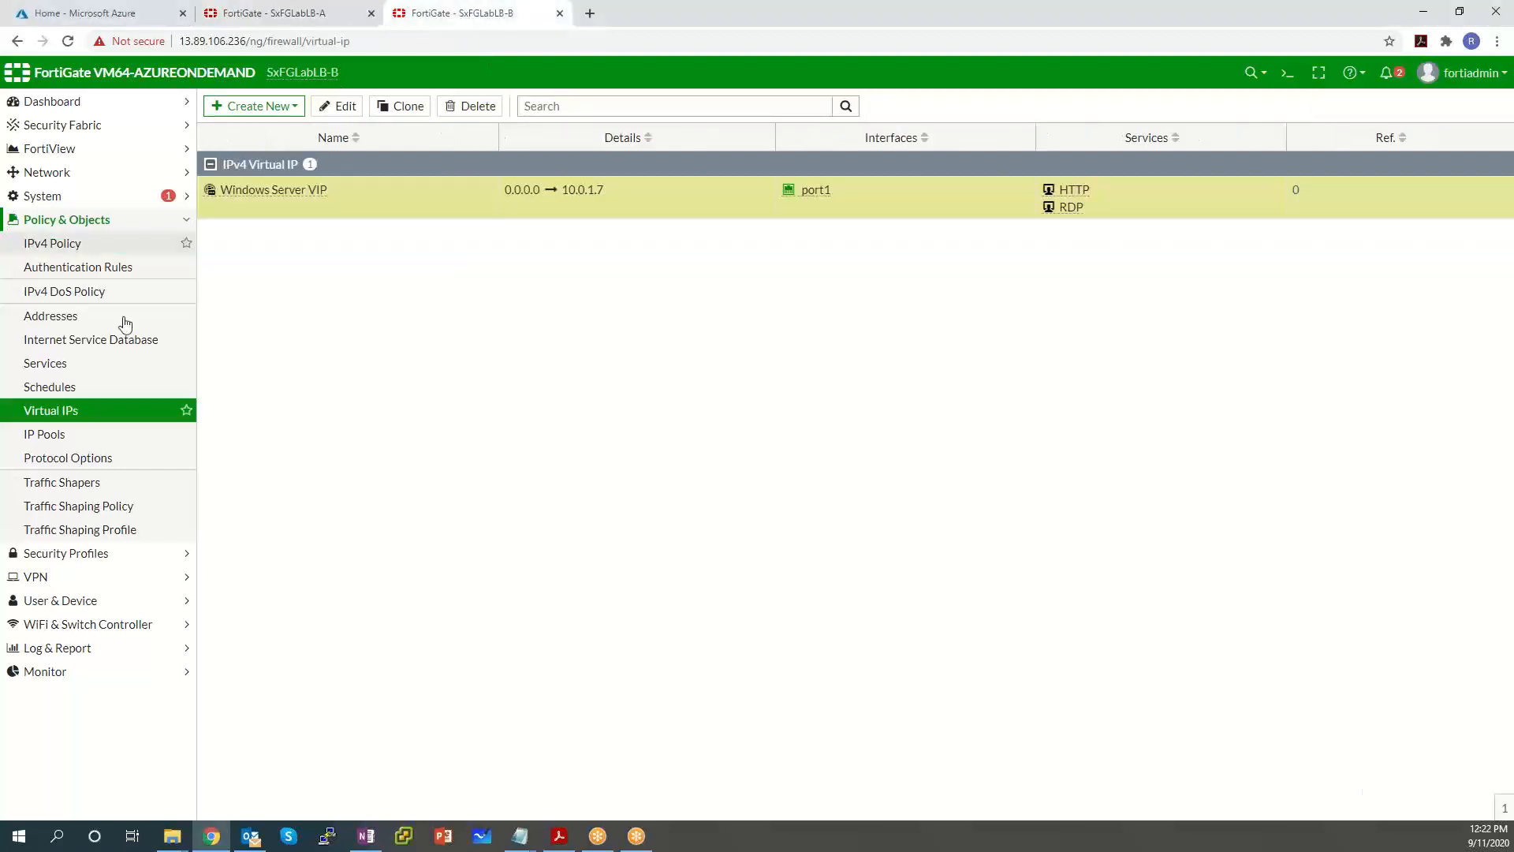
{"action": "left_click", "coordinate": [74, 246]}
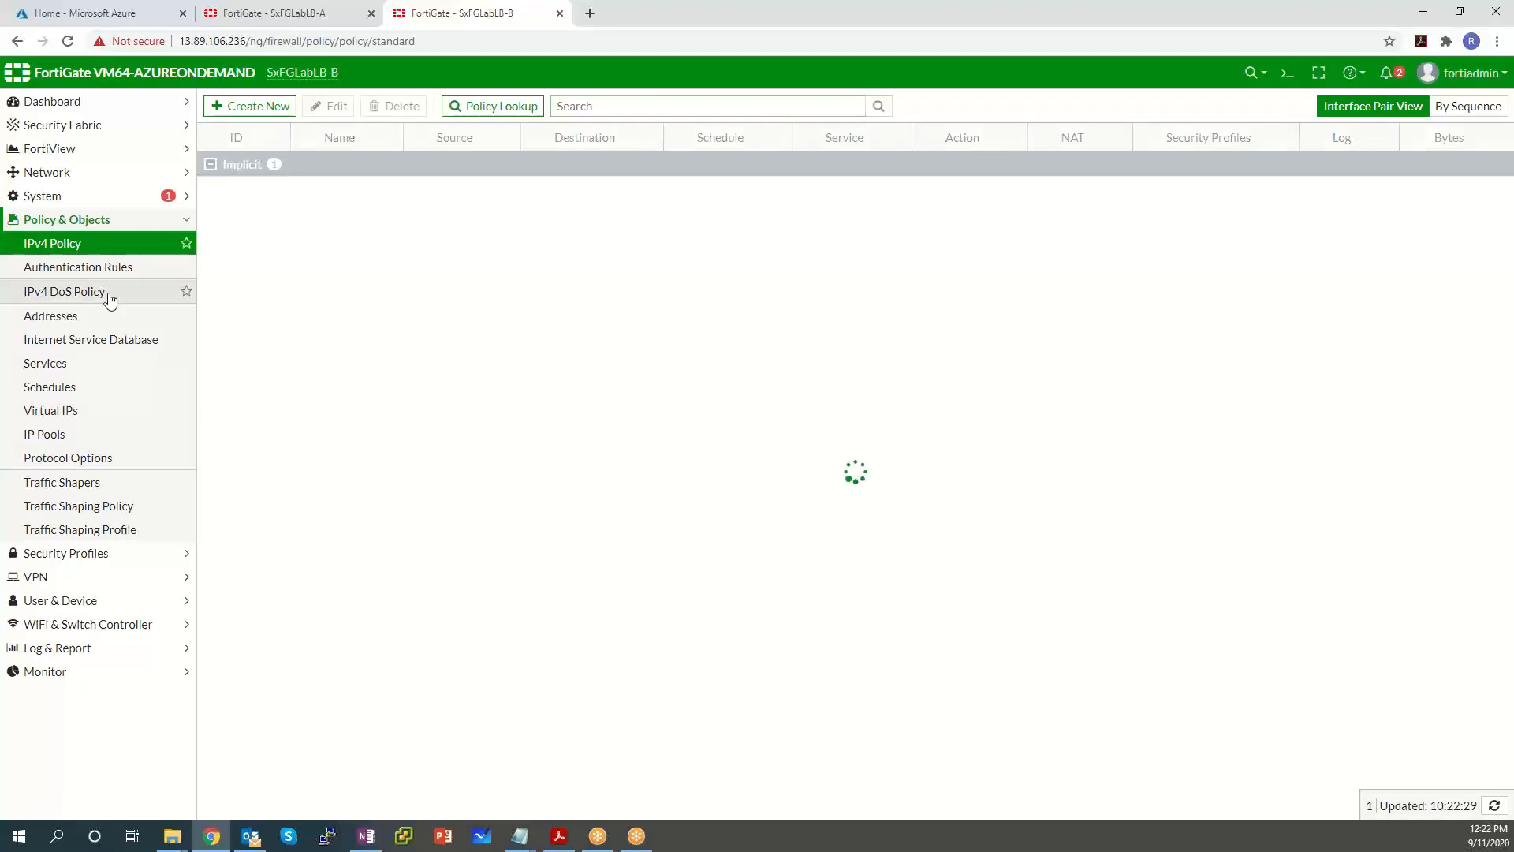
{"action": "left_click", "coordinate": [90, 251]}
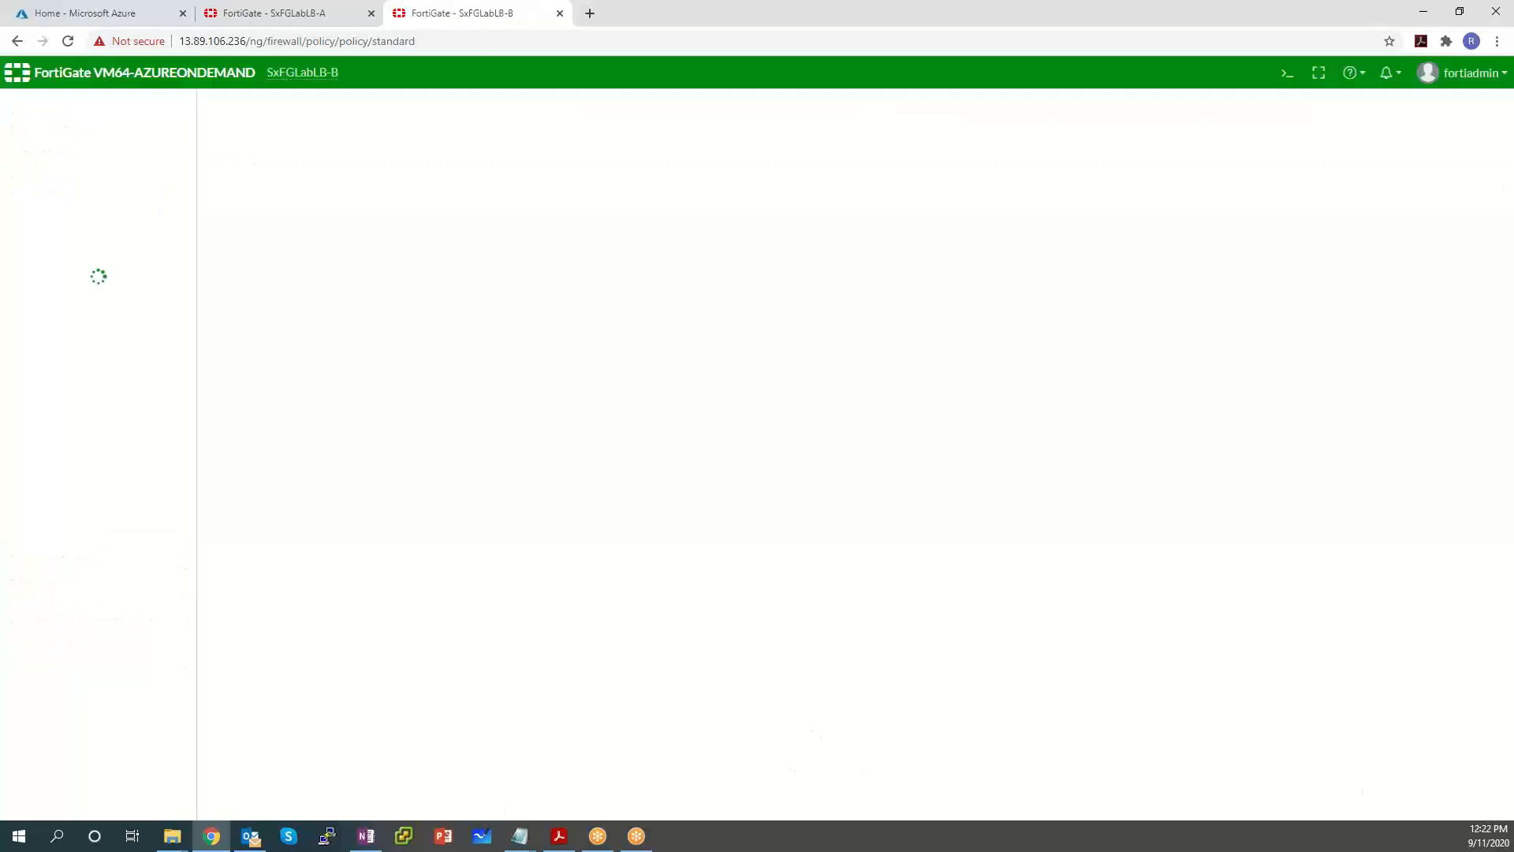
{"action": "left_click", "coordinate": [233, 23]}
{"action": "left_click_drag", "start_coordinate": [246, 41], "coordinate": [182, 37]}
{"action": "left_click", "coordinate": [360, 41]}
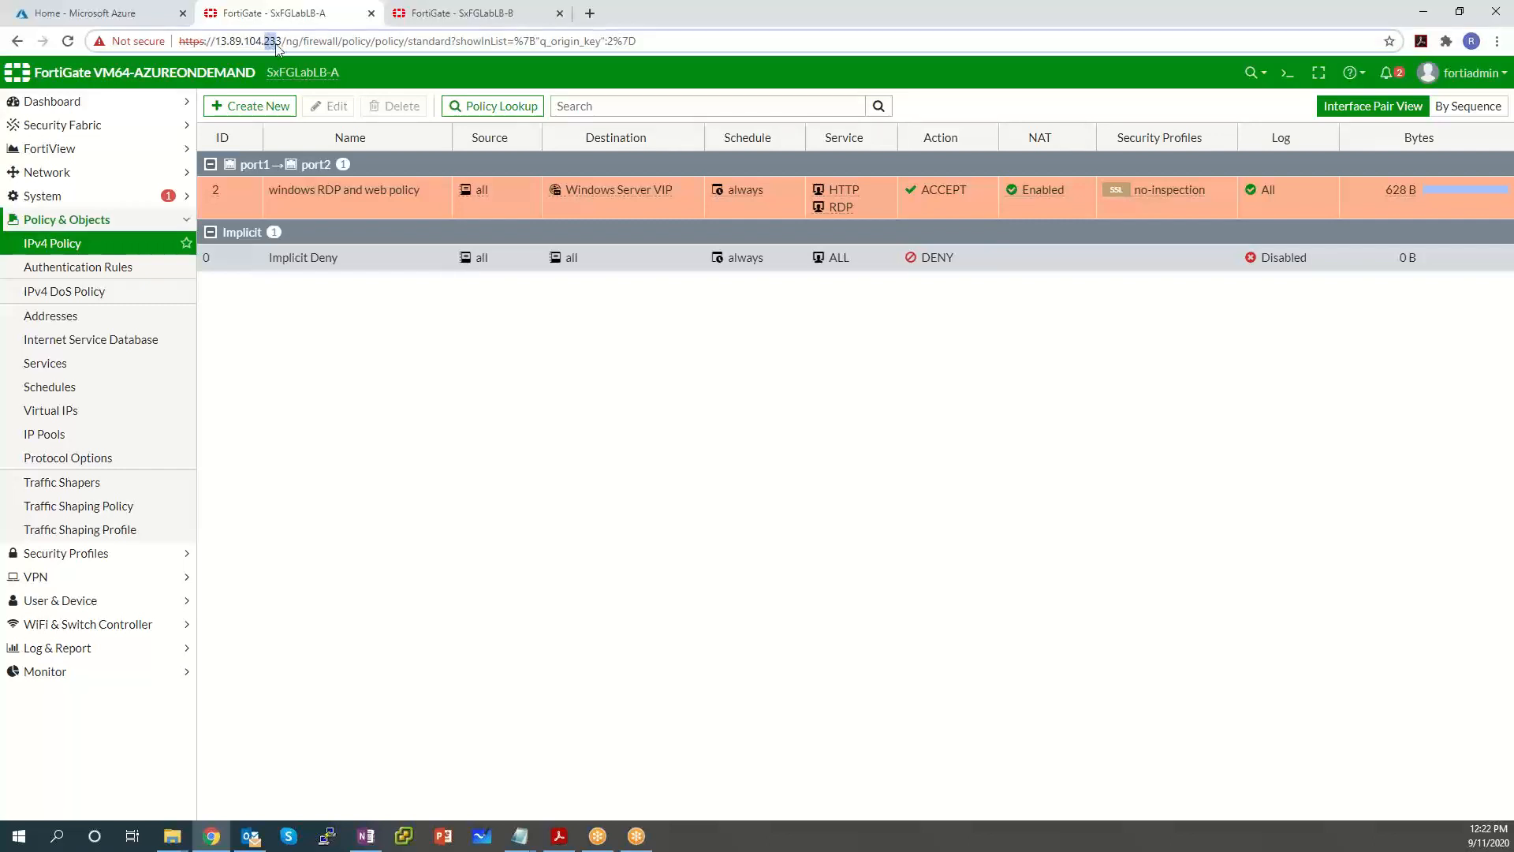
{"action": "left_click_drag", "start_coordinate": [277, 47], "coordinate": [221, 41]}
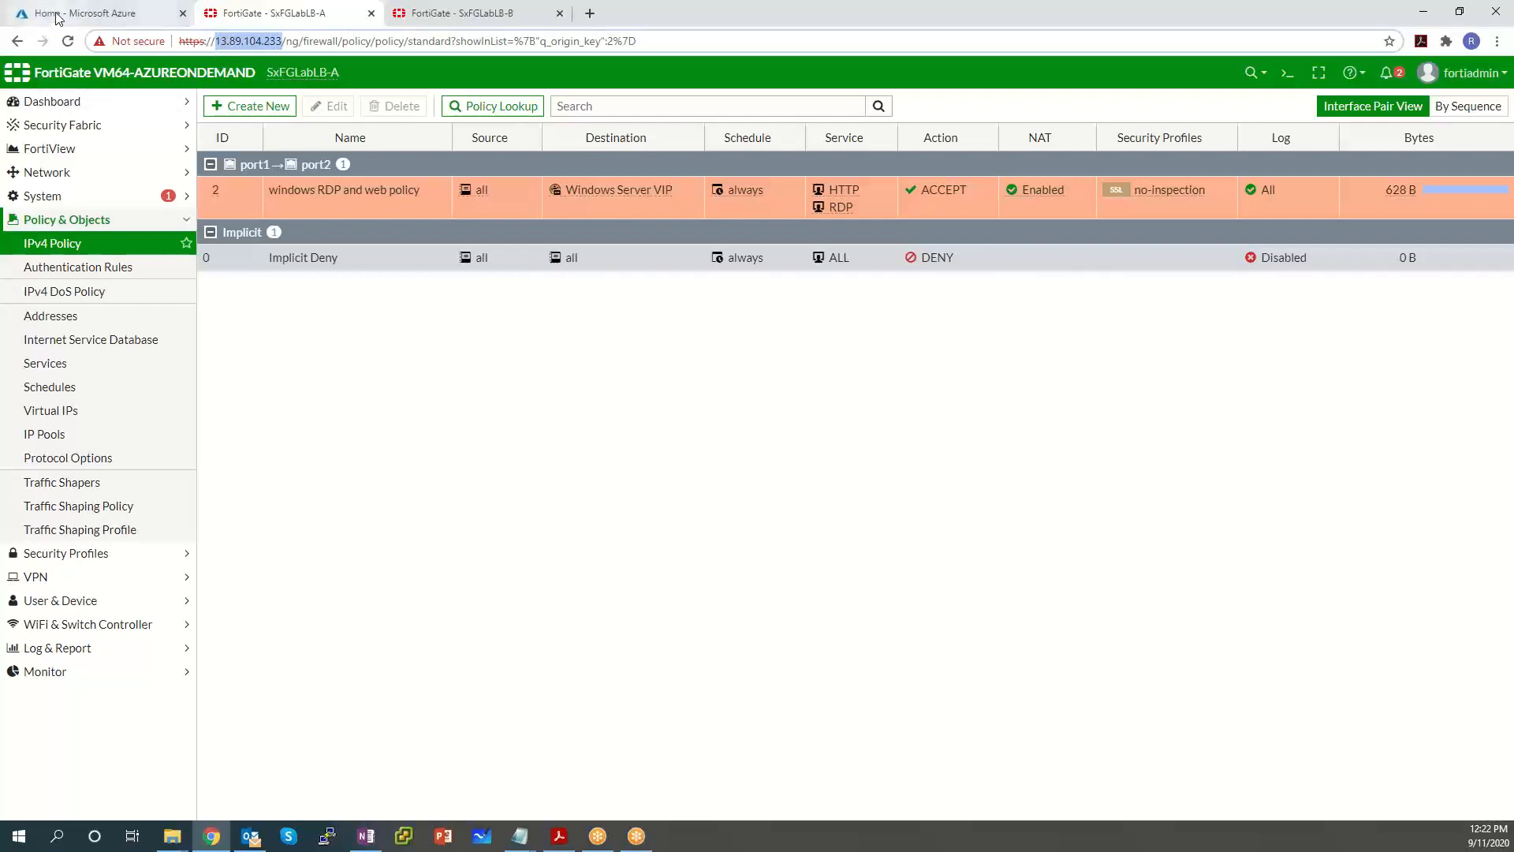
{"action": "left_click", "coordinate": [93, 14]}
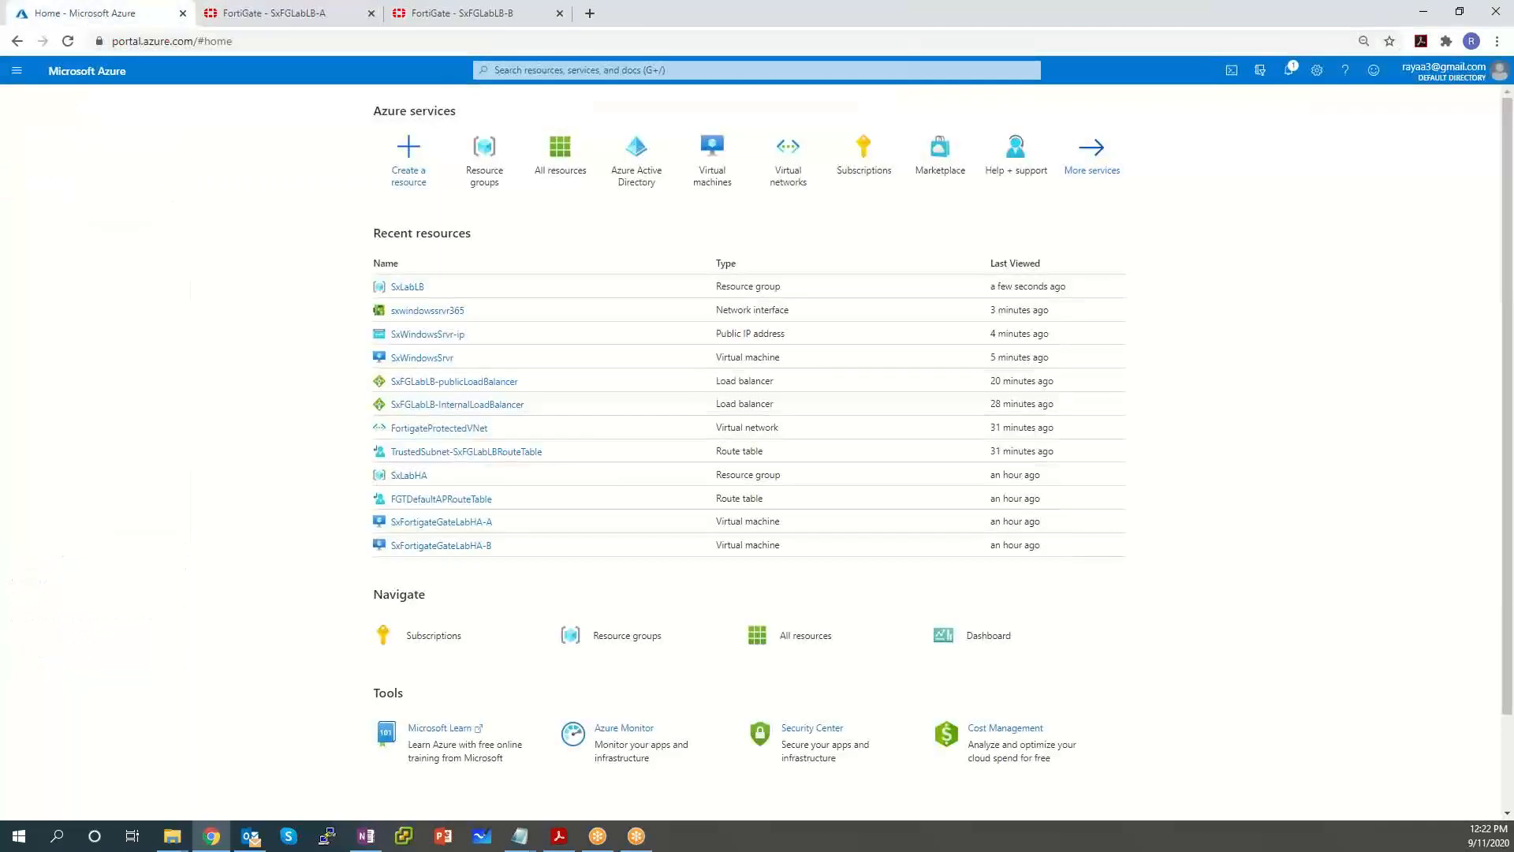
Open the public load balancer and review its frontend IP configuration name and public IP.
{"action": "left_click", "coordinate": [468, 381]}
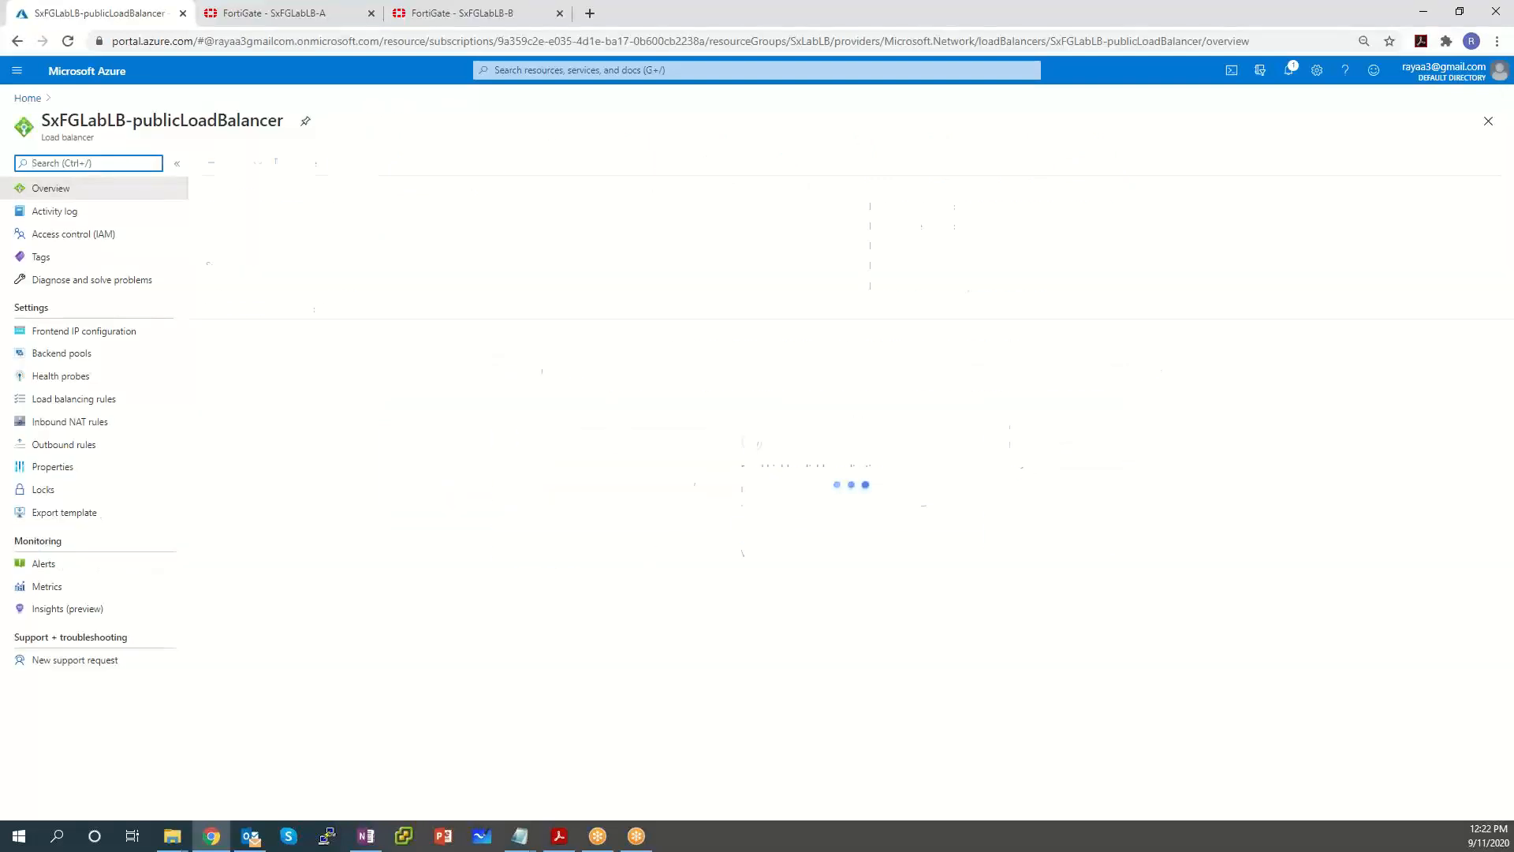
{"action": "left_click", "coordinate": [128, 334]}
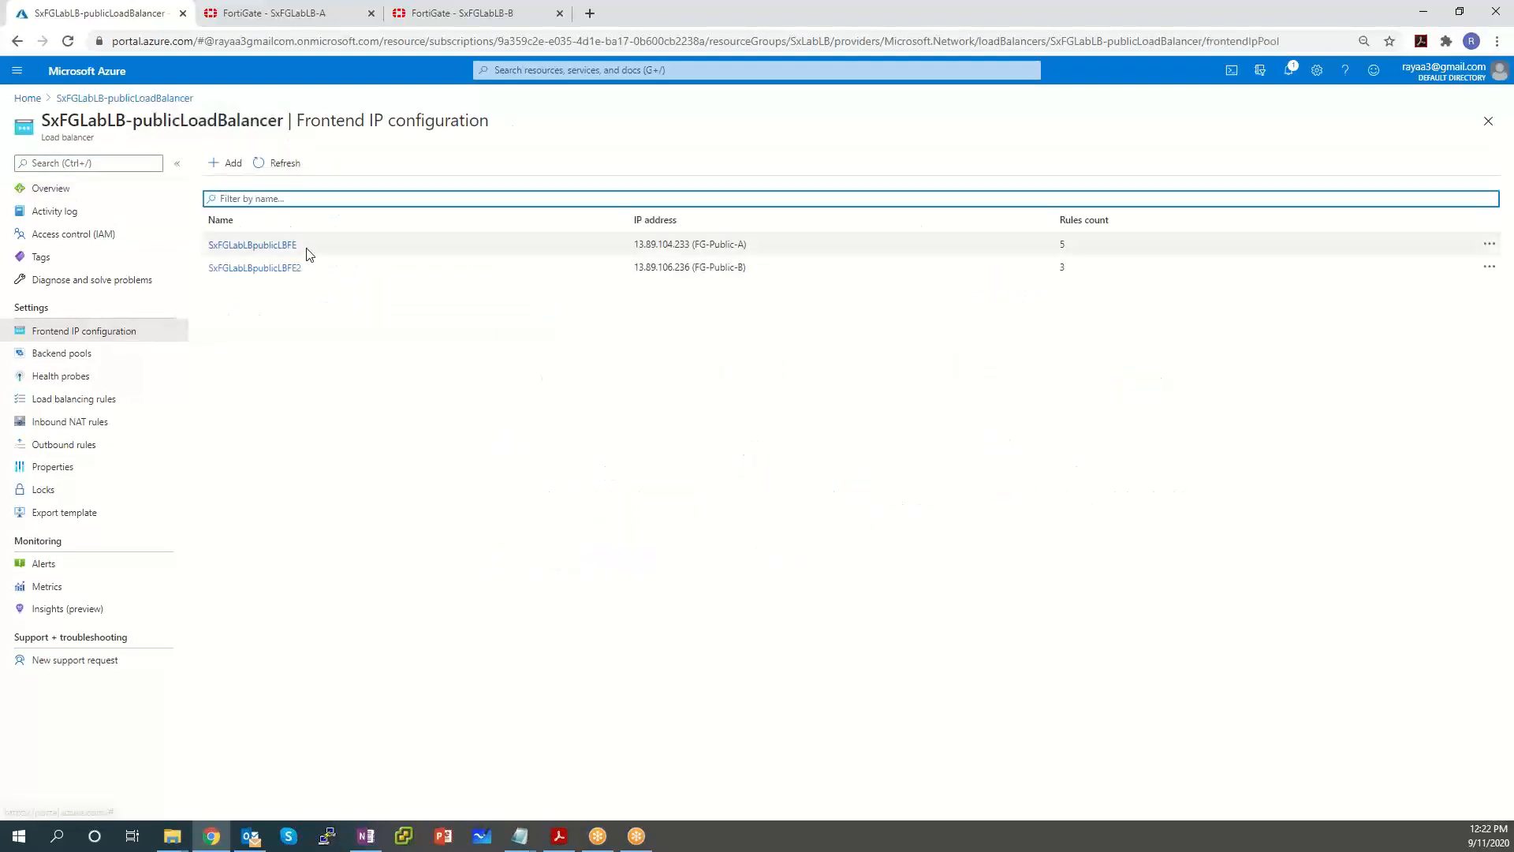
{"action": "left_click_drag", "start_coordinate": [686, 245], "coordinate": [638, 252]}
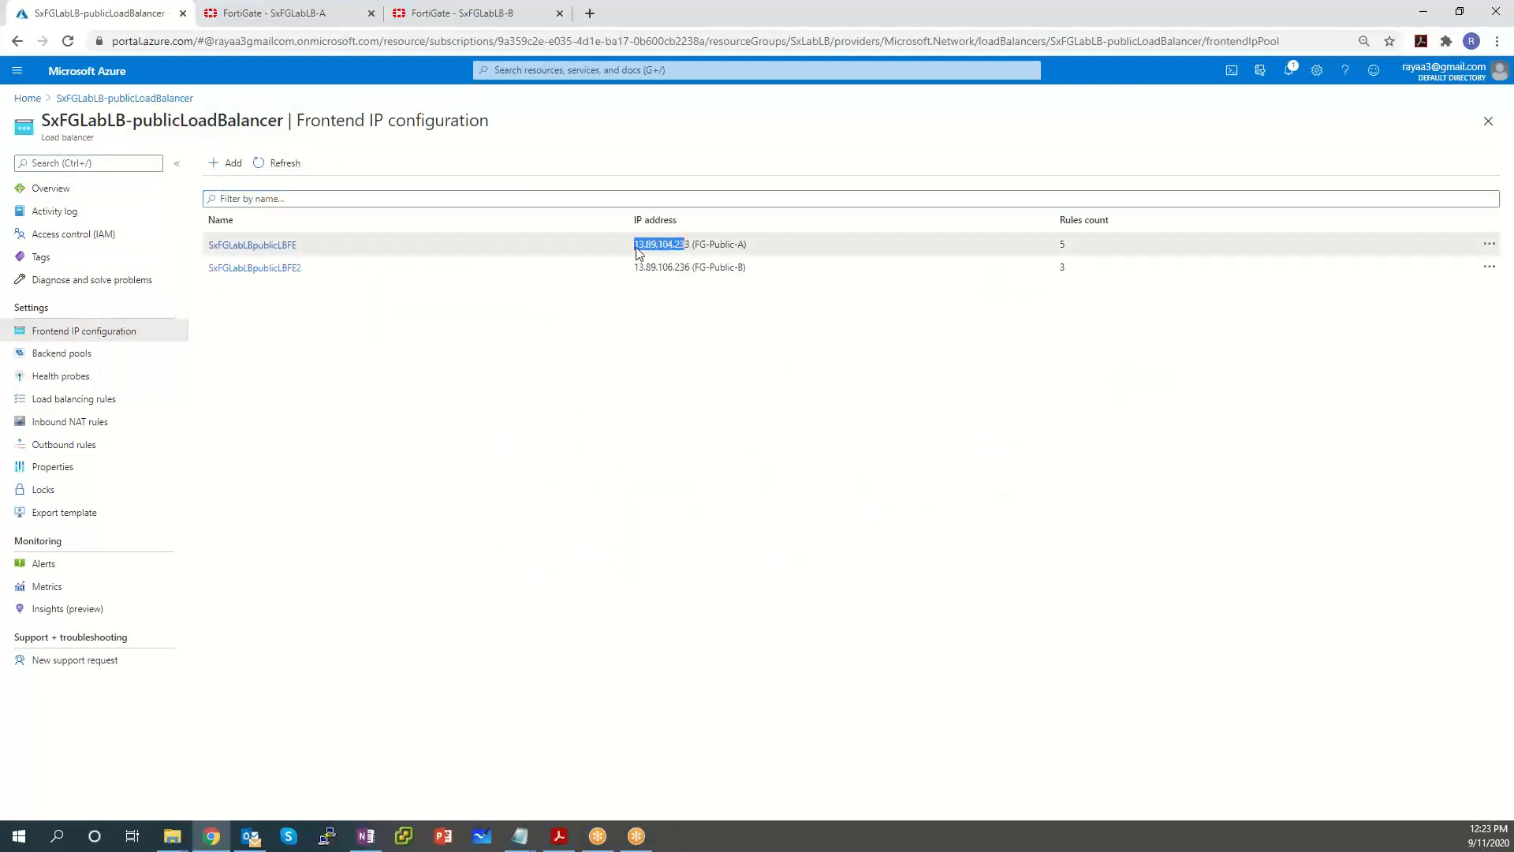
{"action": "left_click_drag", "start_coordinate": [297, 245], "coordinate": [225, 253]}
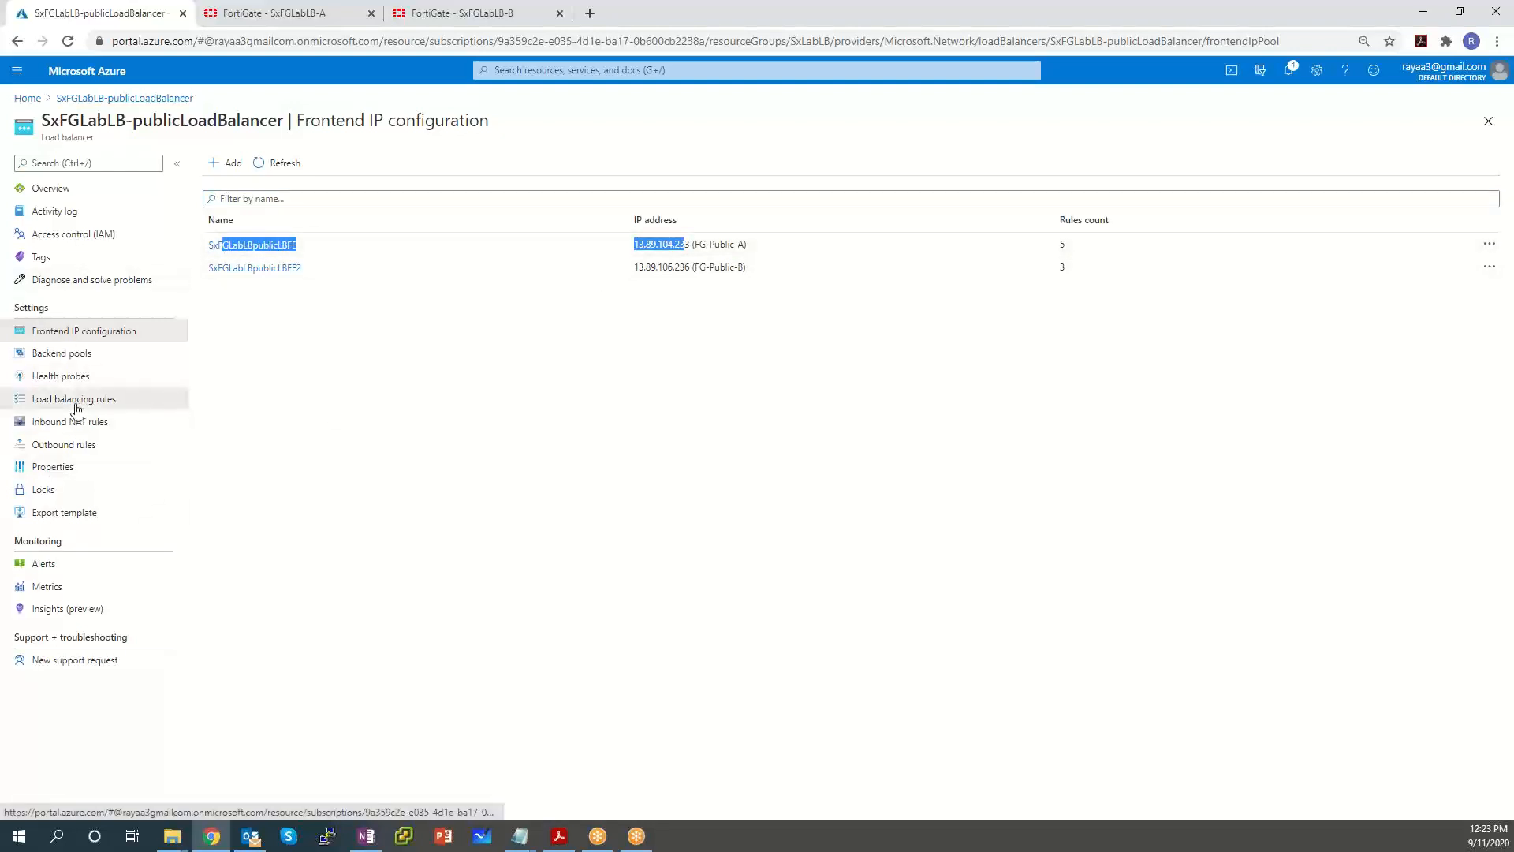
Review the HTTP TCP/80 and RDP TCP/3389 load balancing rules and open RDP-LB-Rule.
{"action": "left_click", "coordinate": [112, 402]}
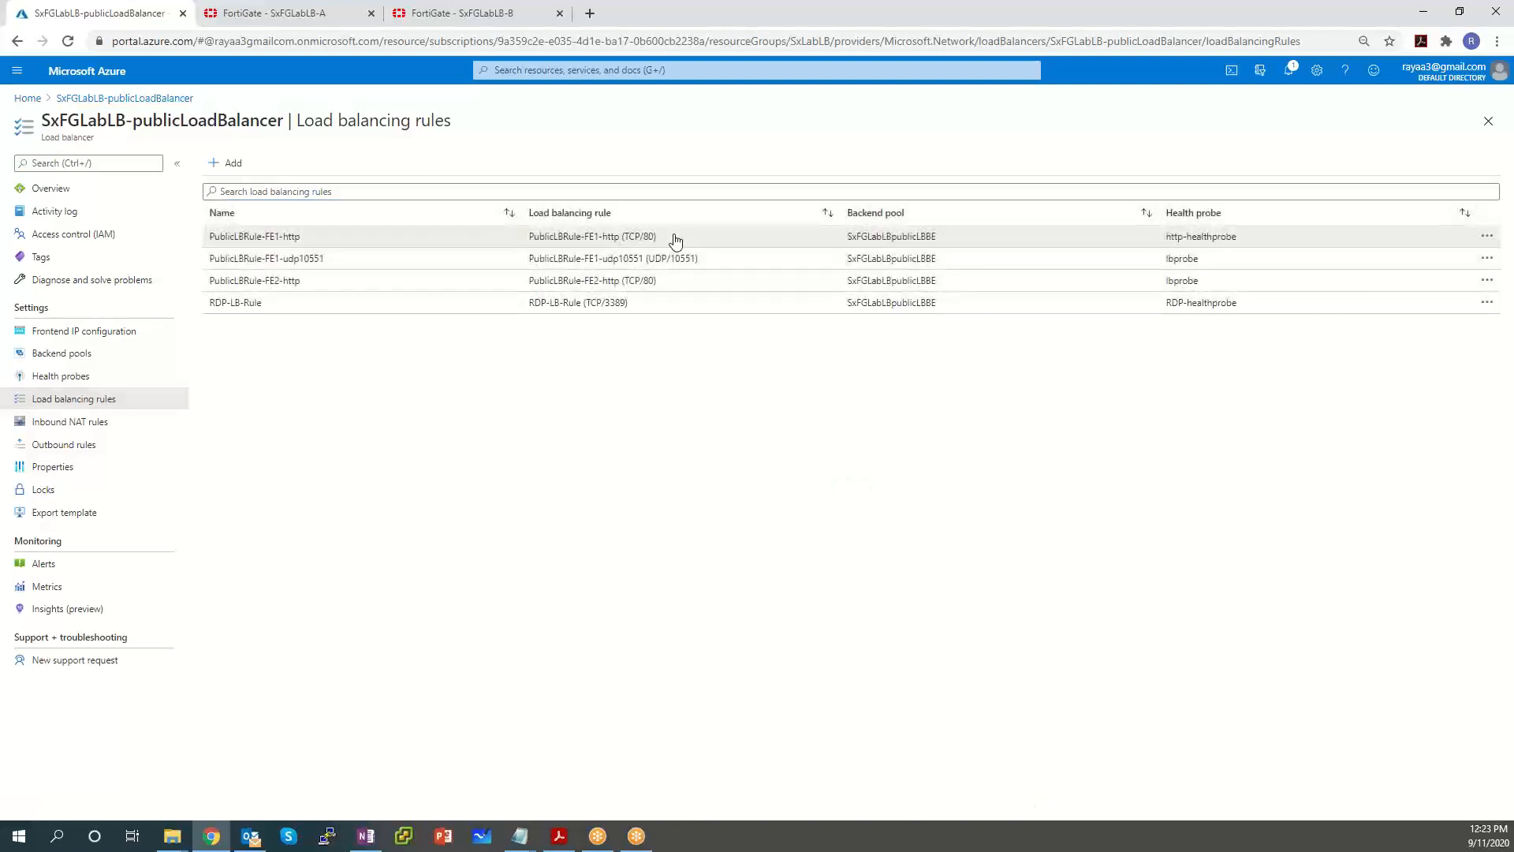
{"action": "left_click_drag", "start_coordinate": [676, 239], "coordinate": [590, 237]}
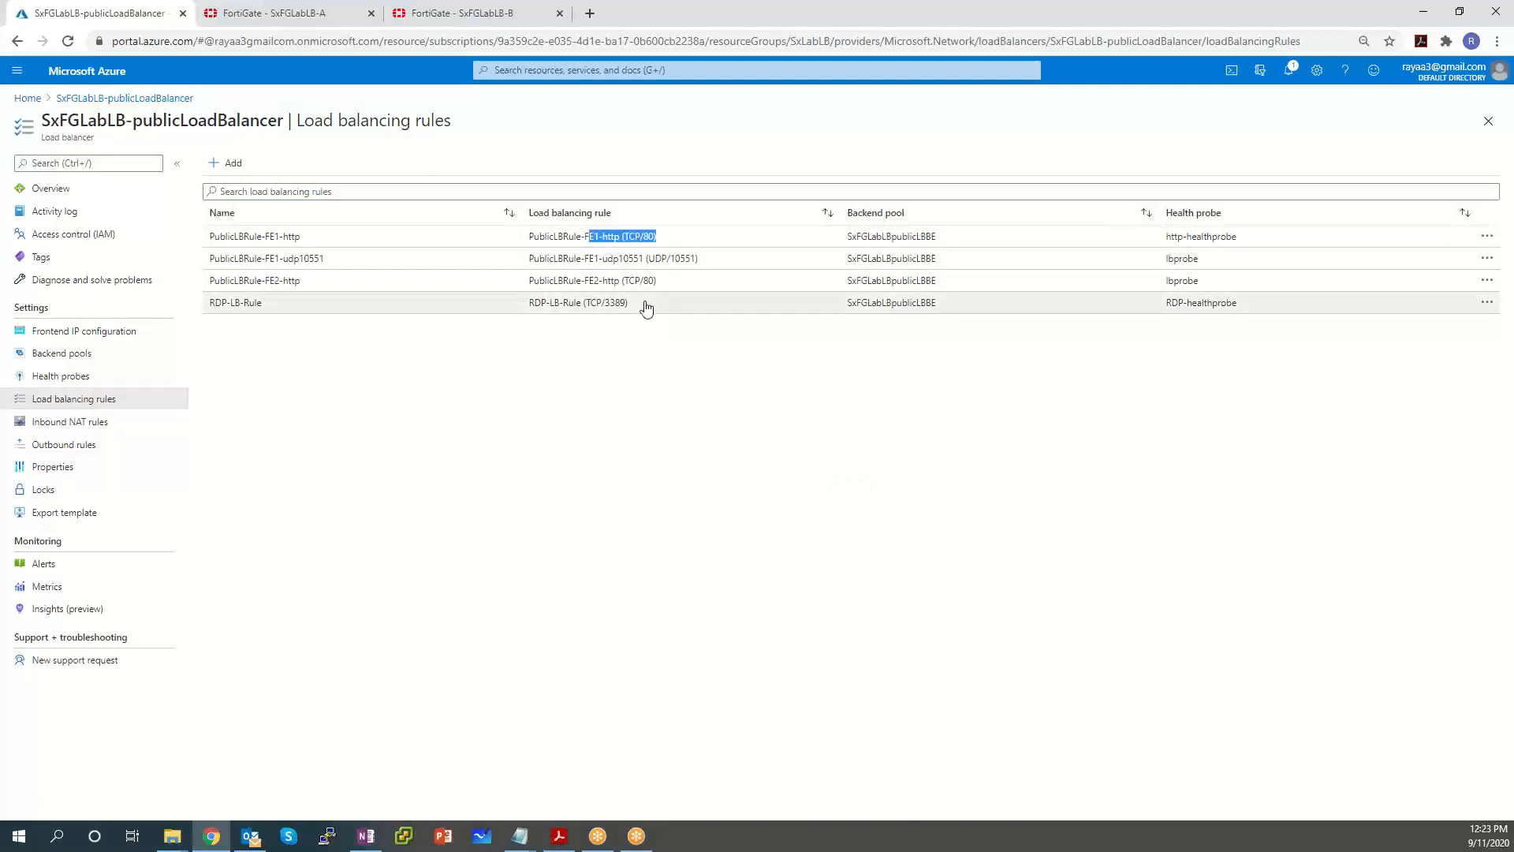
{"action": "left_click_drag", "start_coordinate": [646, 307], "coordinate": [546, 304]}
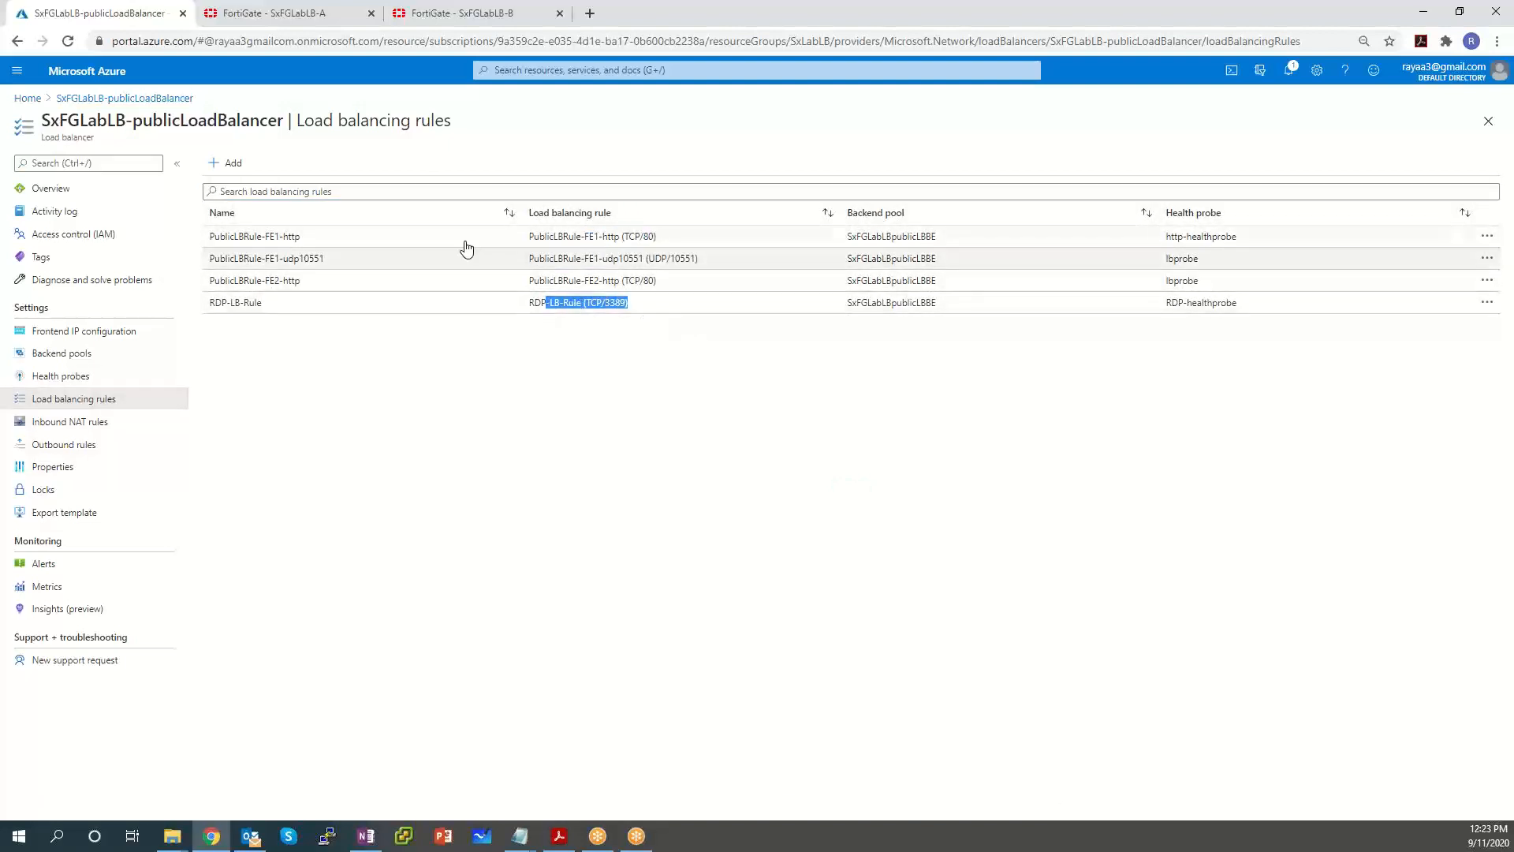
{"action": "left_click_drag", "start_coordinate": [316, 240], "coordinate": [268, 244]}
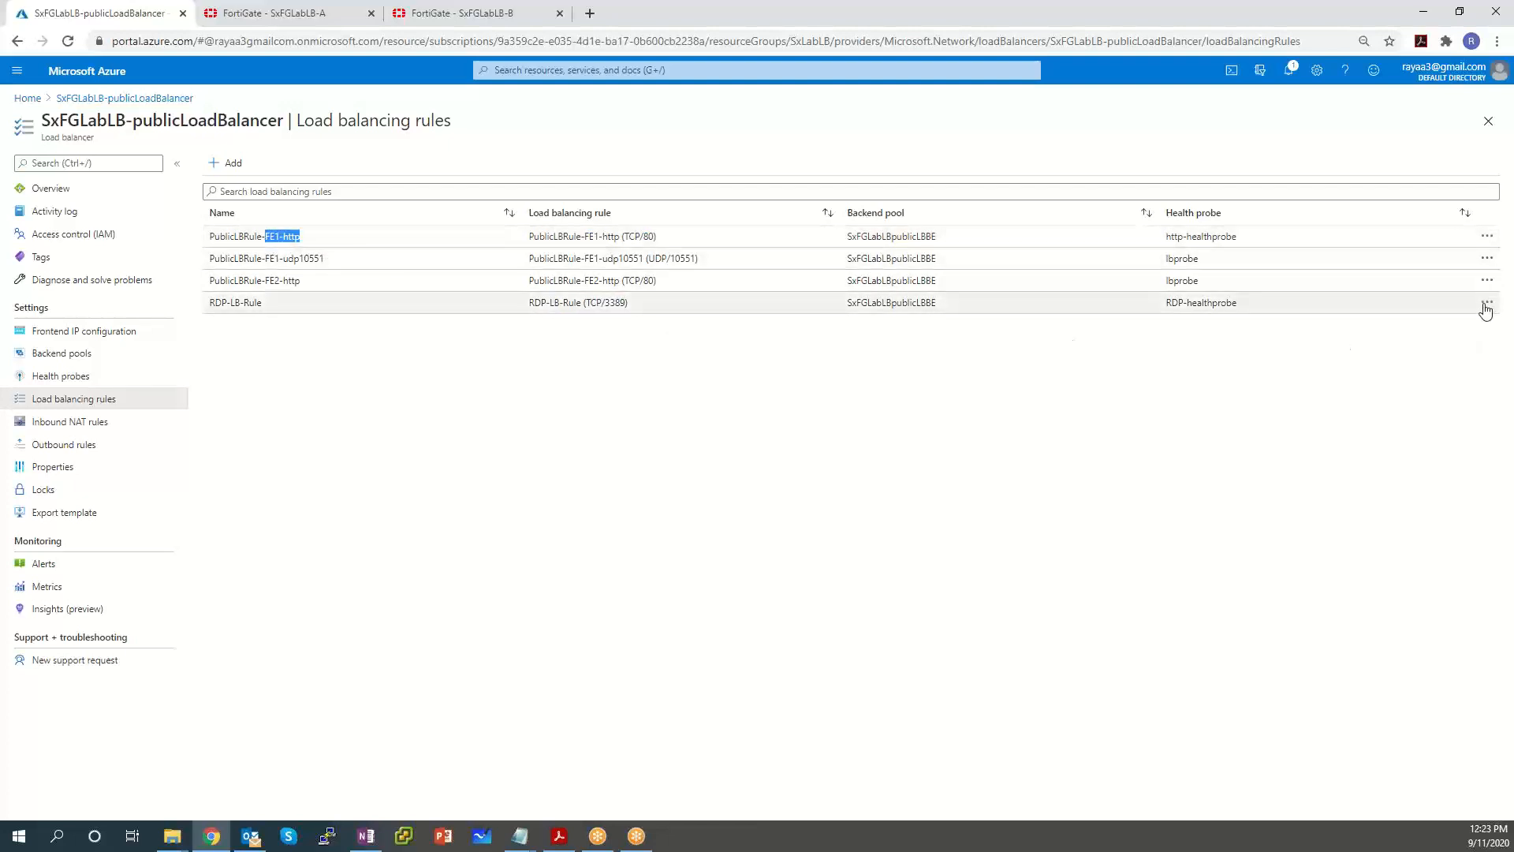
{"action": "left_click", "coordinate": [291, 309]}
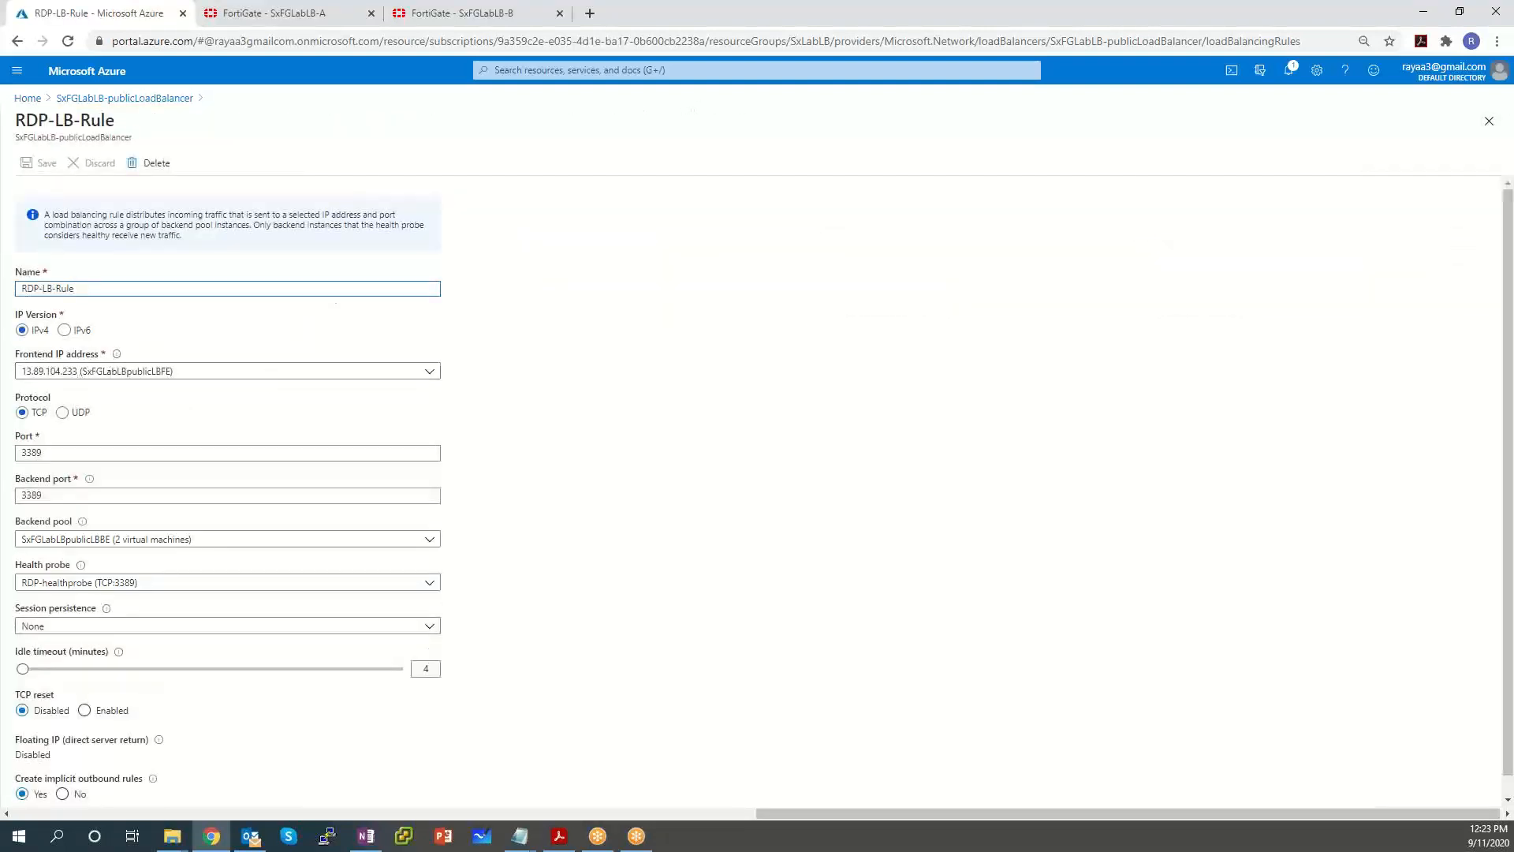
Refresh SxFGLabLB-B's IPv4 policy list and view its virtual IPs.
{"action": "left_click", "coordinate": [419, 11]}
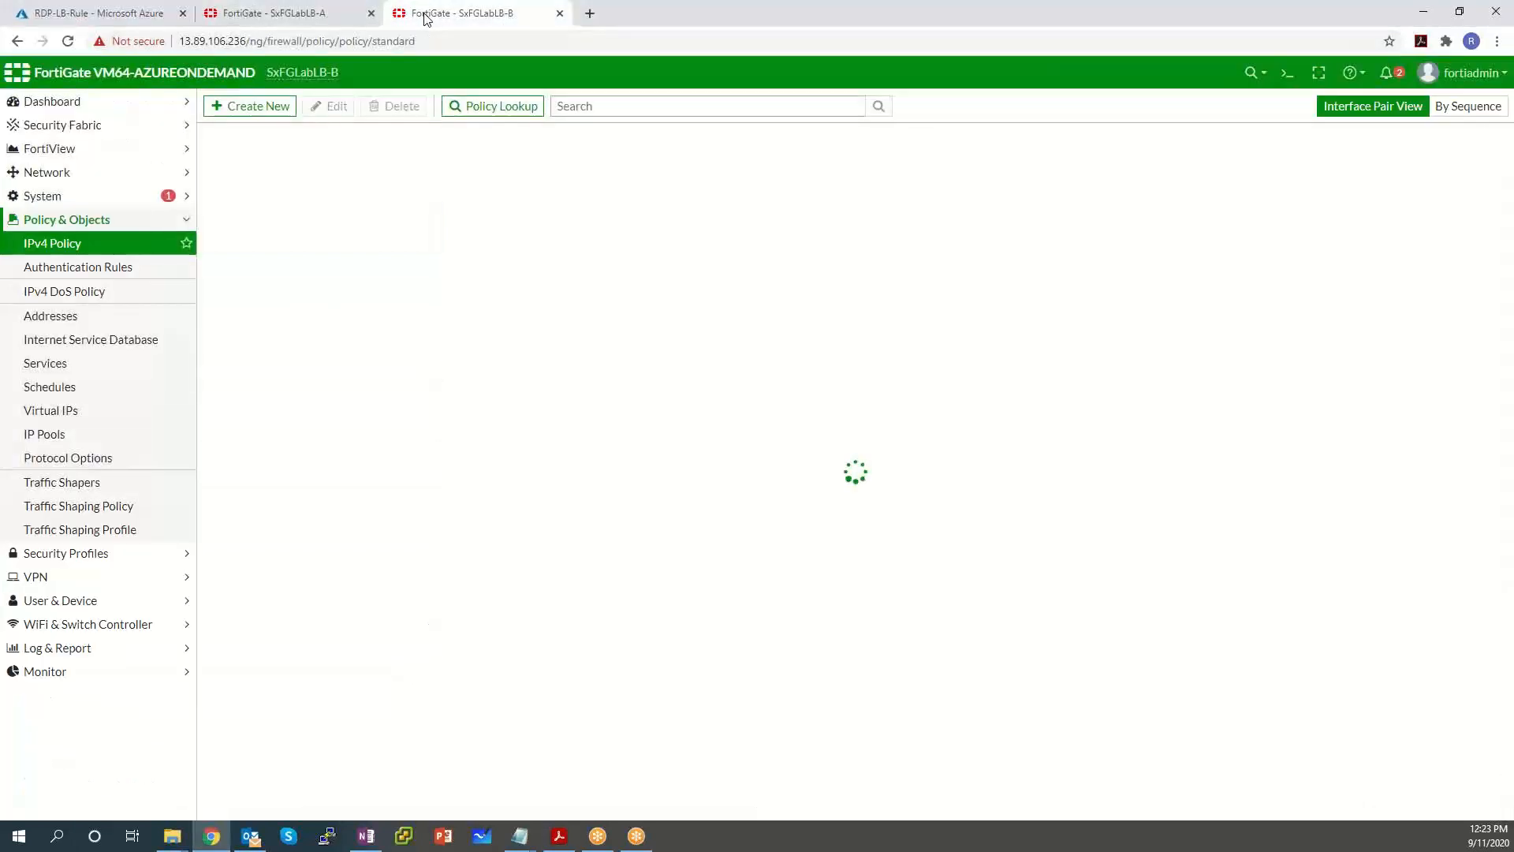
{"action": "left_click", "coordinate": [75, 244]}
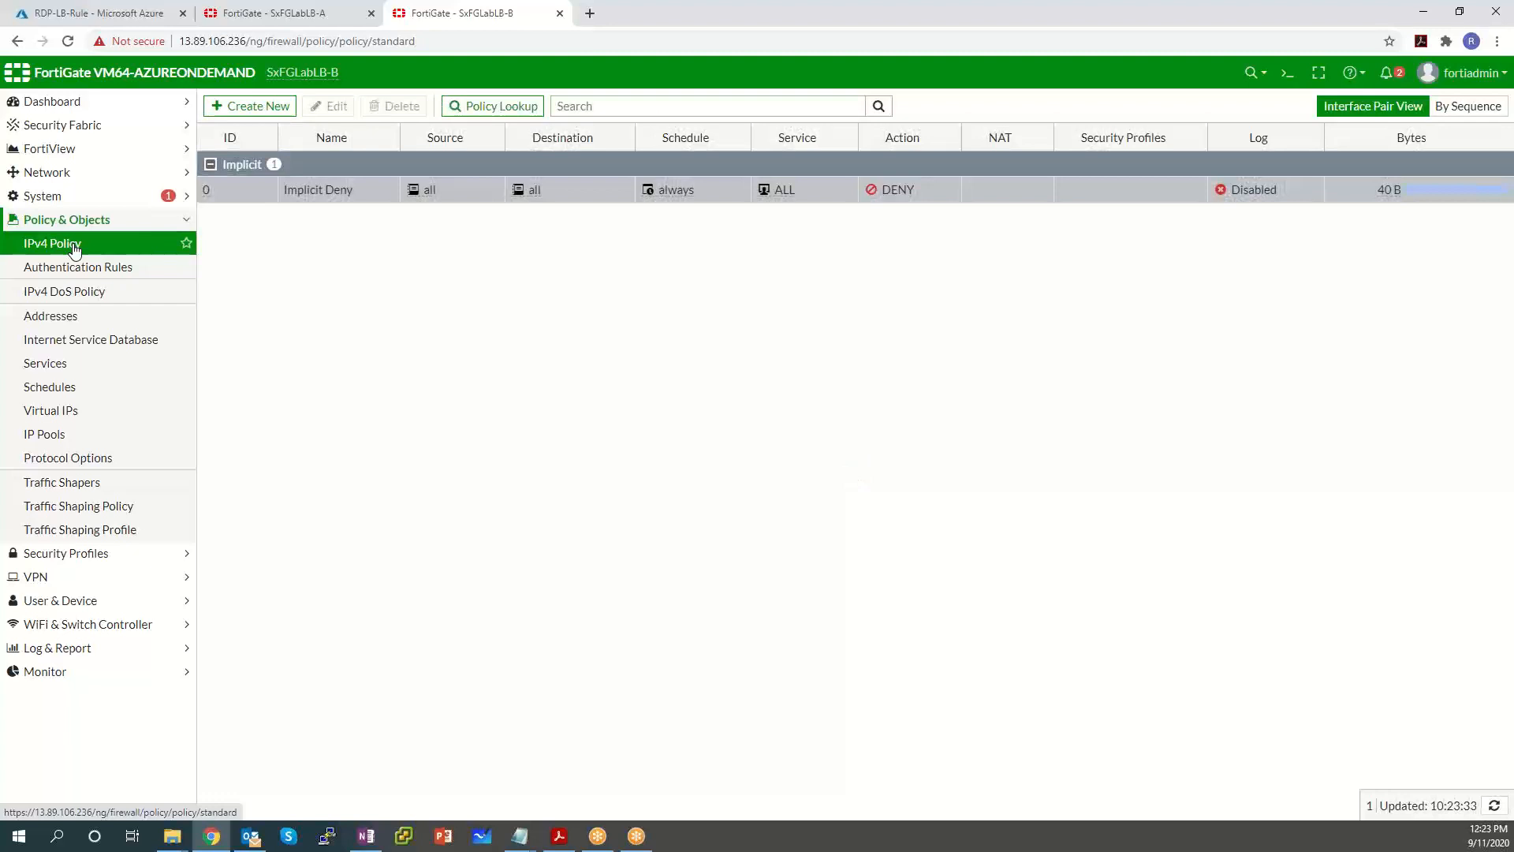
{"action": "left_click", "coordinate": [75, 249]}
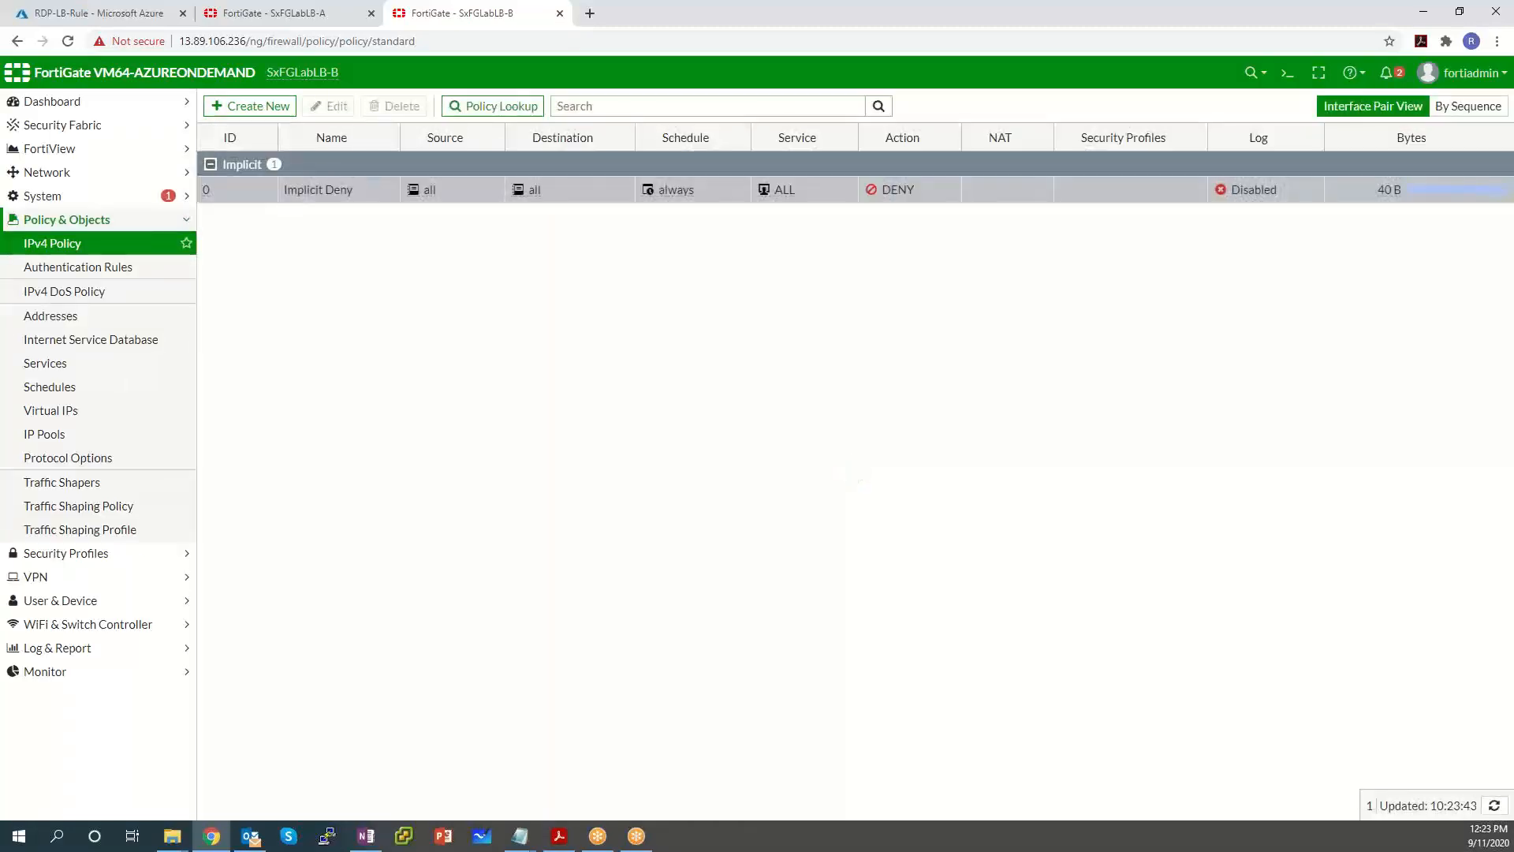
{"action": "left_click", "coordinate": [101, 416]}
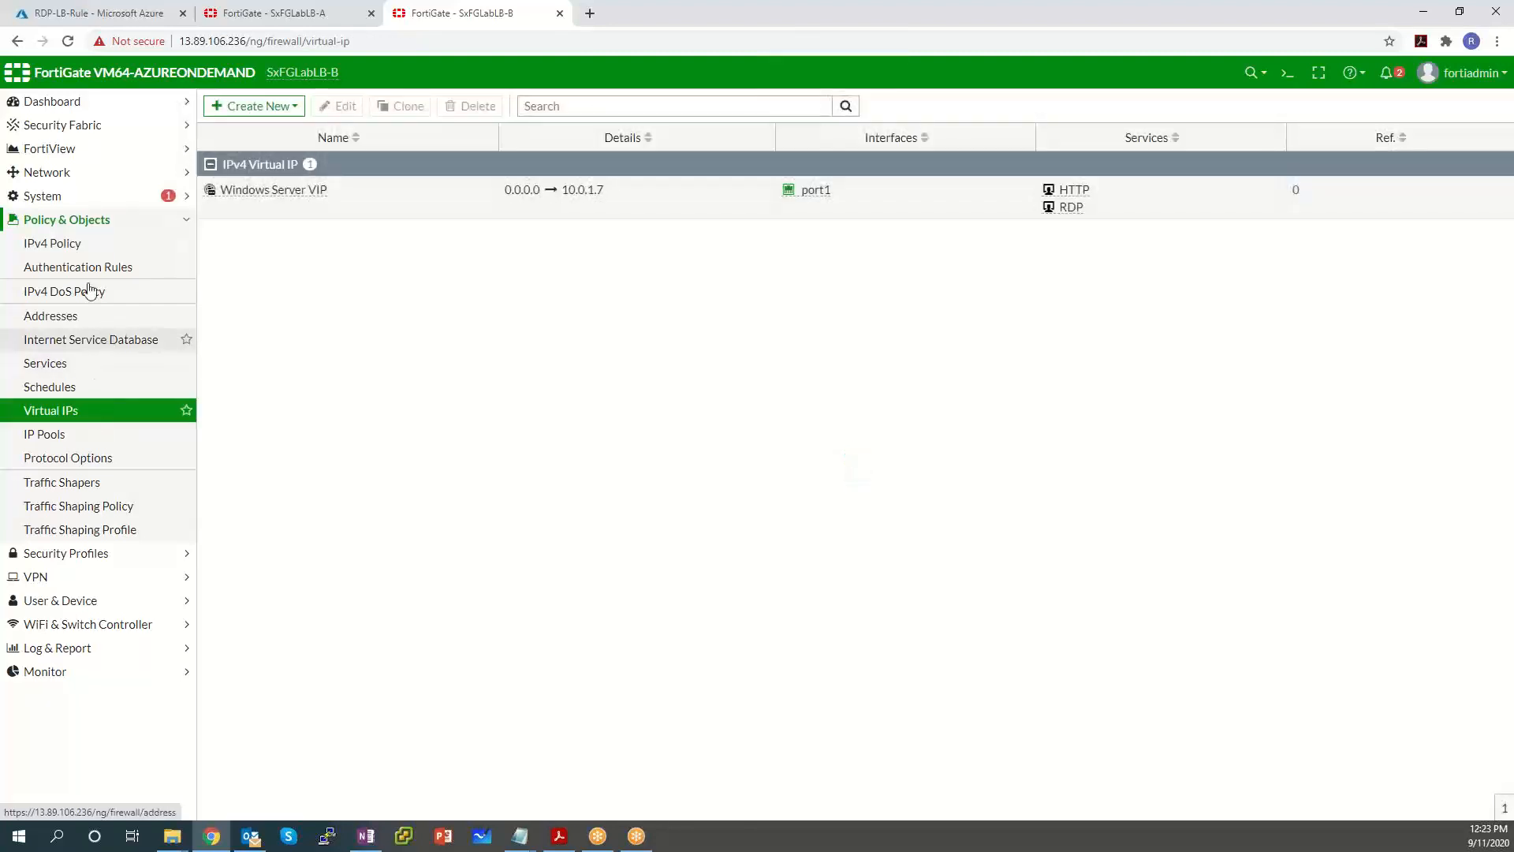
{"action": "left_click", "coordinate": [71, 243]}
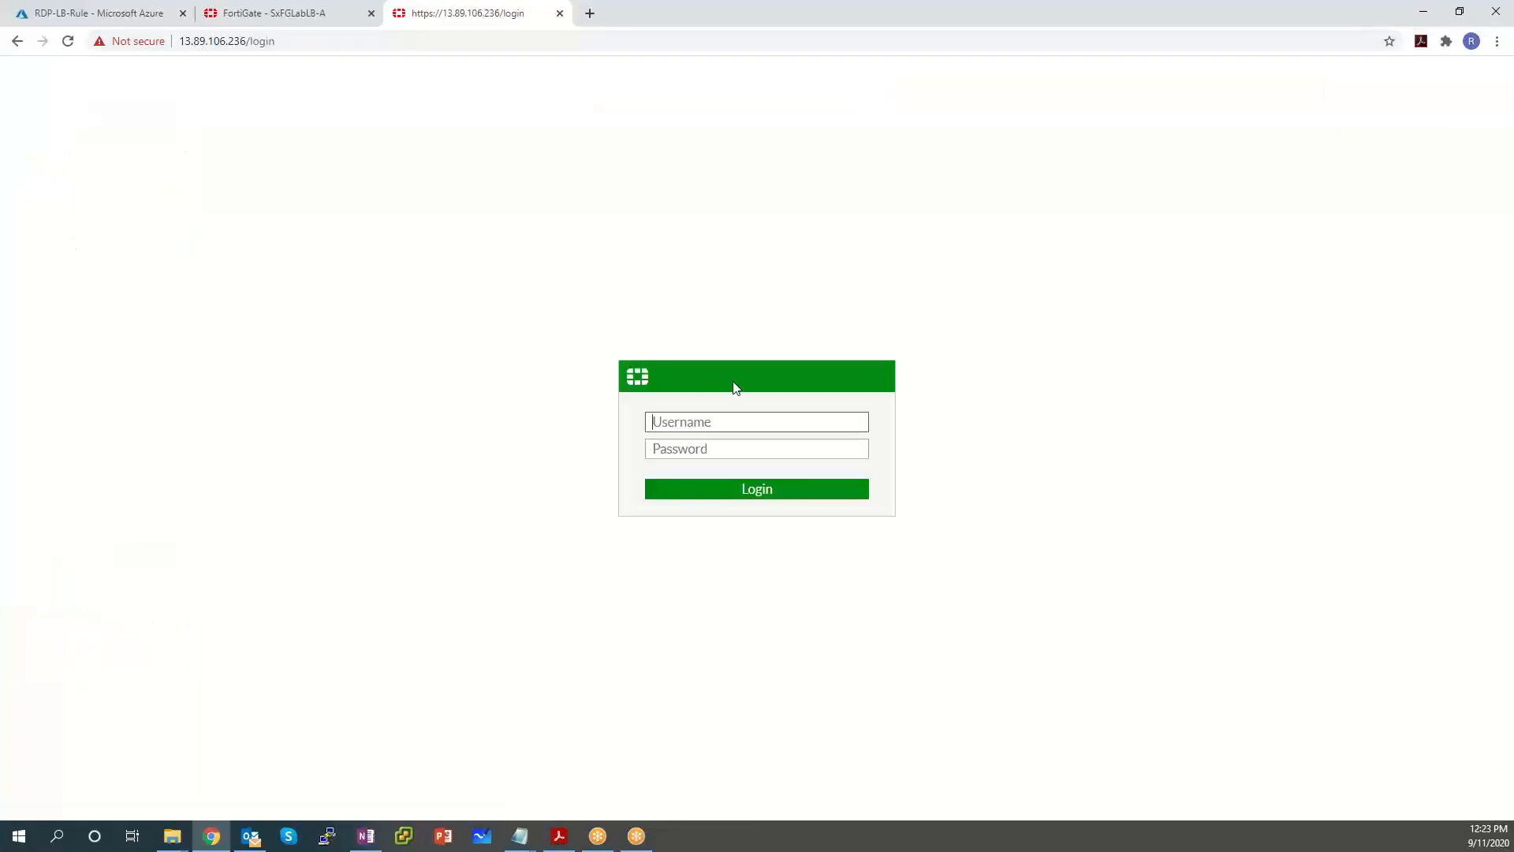
Log back in to SxFGLabLB-B with the admin username and password.
{"action": "type", "text": "fortiadmin"}
{"action": "key", "text": "Tab"}
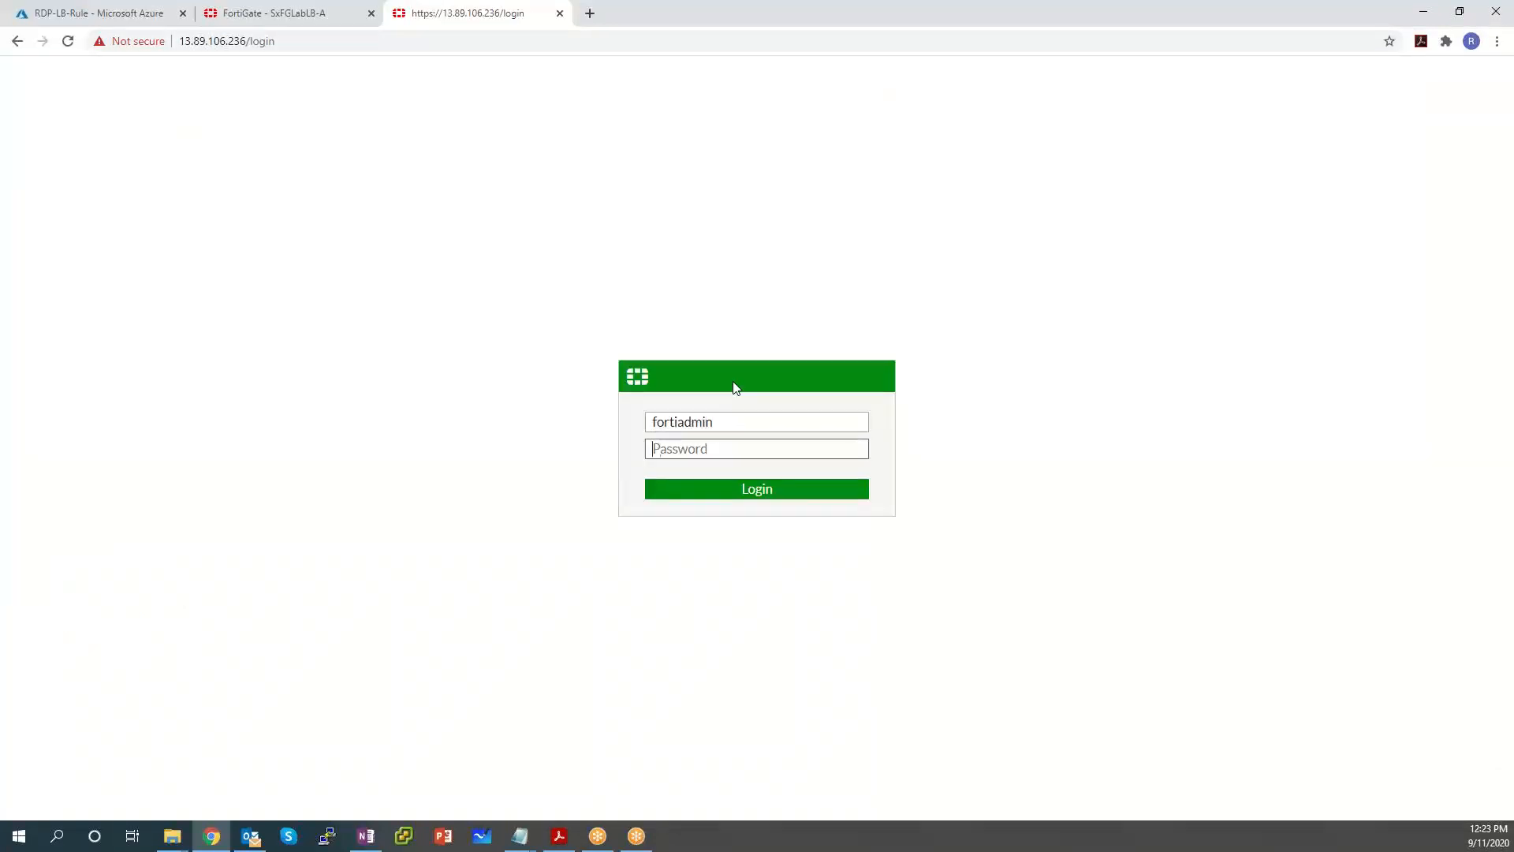
{"action": "type", "text": "••••••••••••"}
{"action": "key", "text": "Return"}
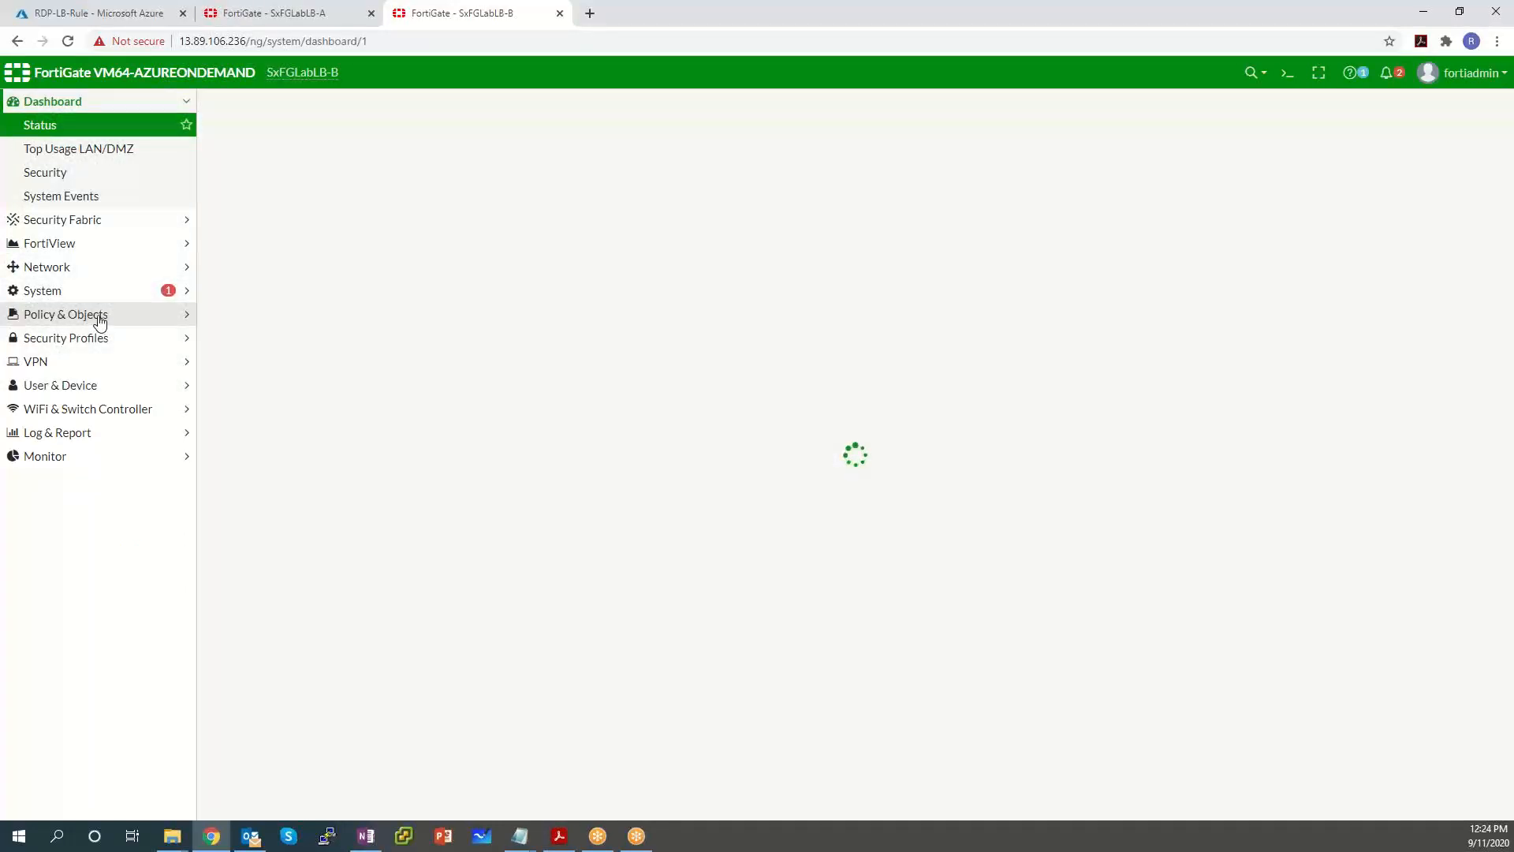
Open SxFGLabLB-B's IPv4 Policy list and expand the port1→port2 group to show the windows RDP and web policy.
{"action": "left_click", "coordinate": [101, 320]}
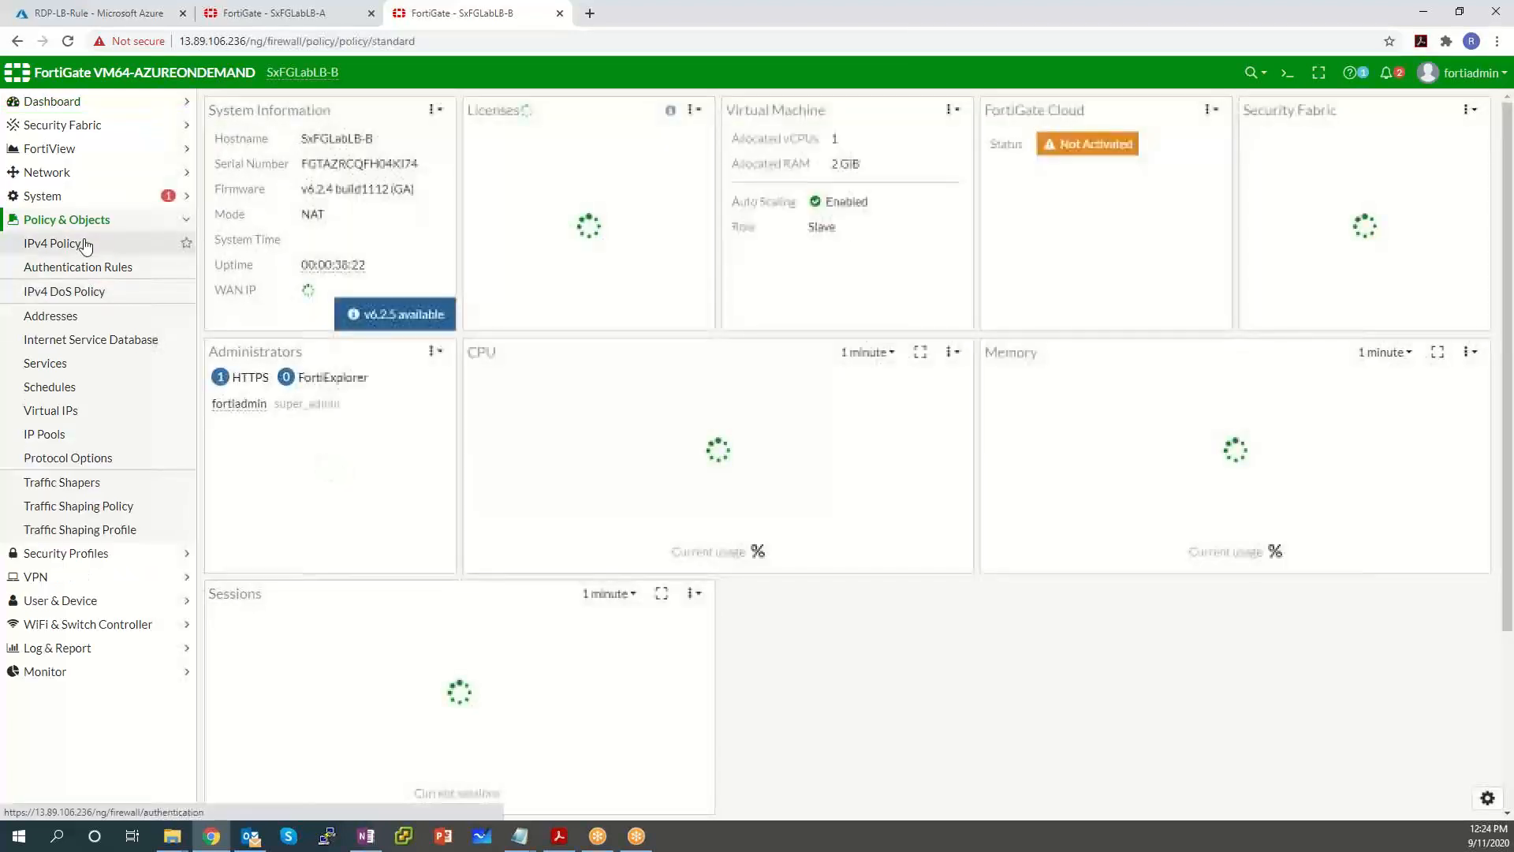
{"action": "left_click", "coordinate": [85, 244]}
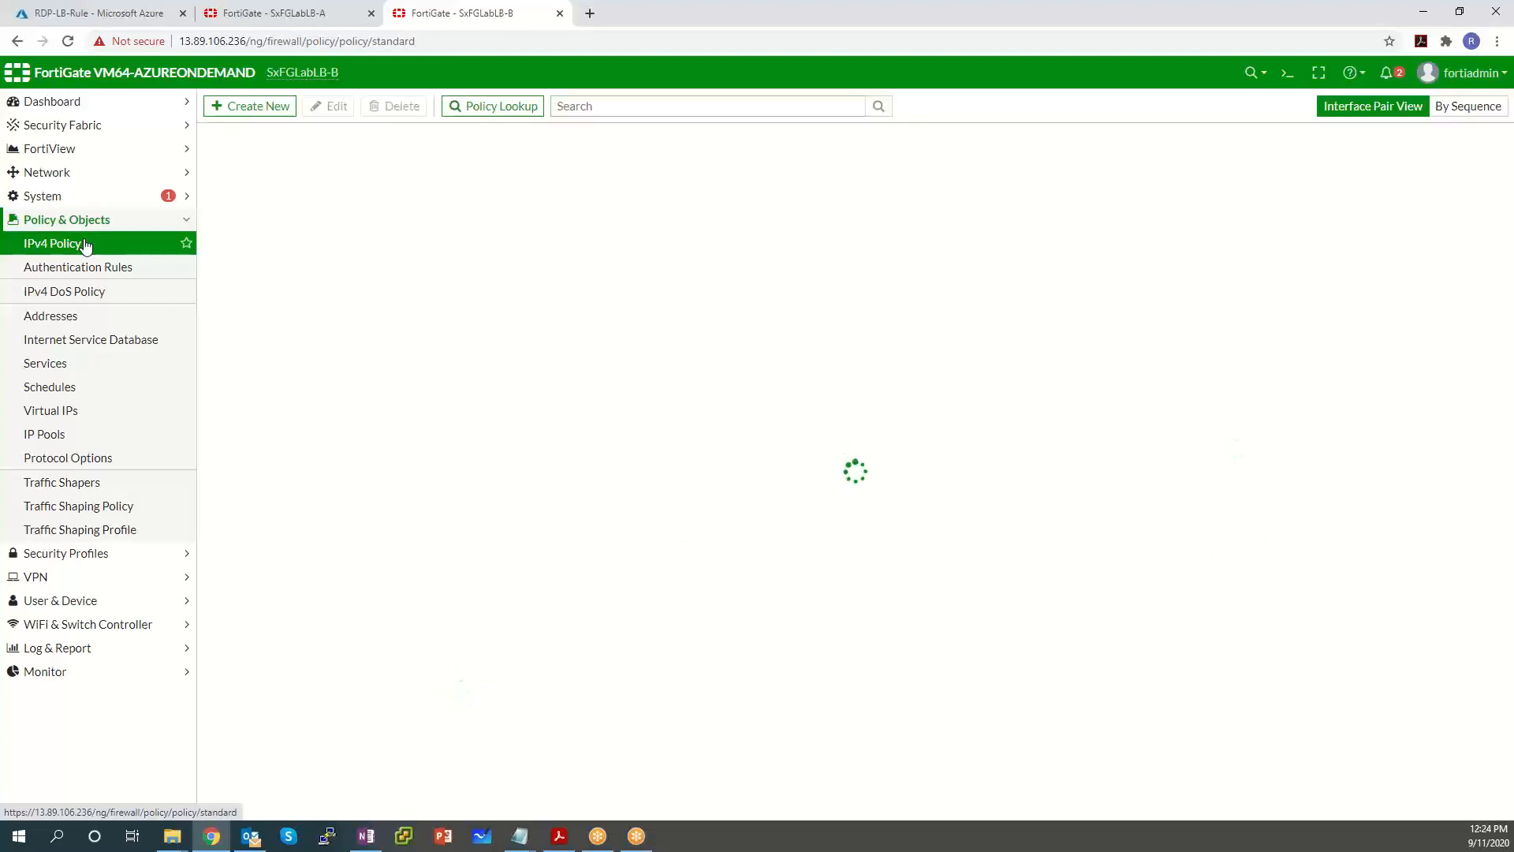
{"action": "double_click", "coordinate": [214, 166]}
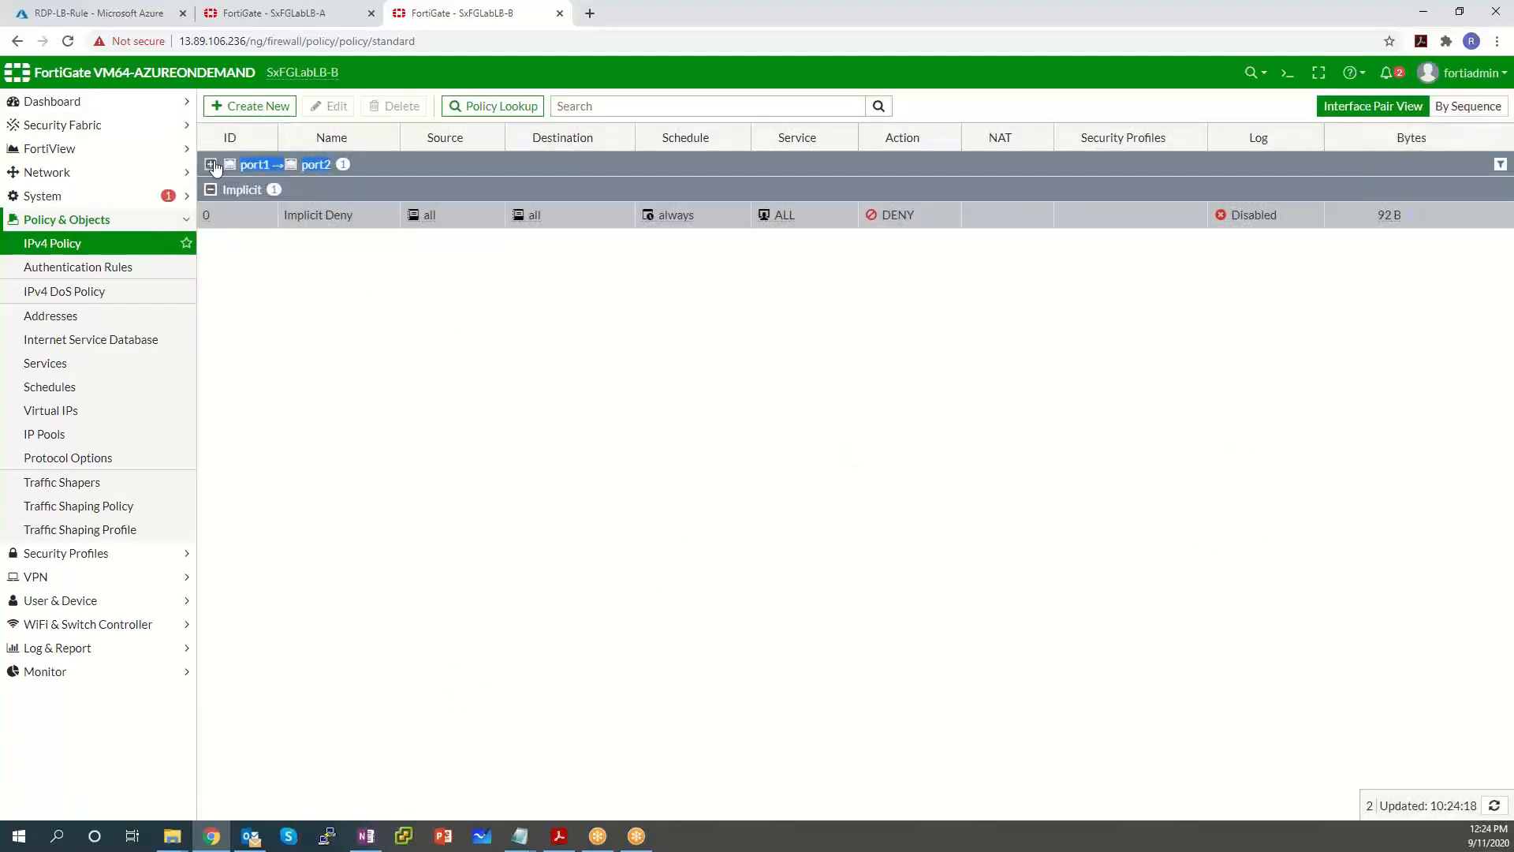
{"action": "left_click", "coordinate": [211, 166]}
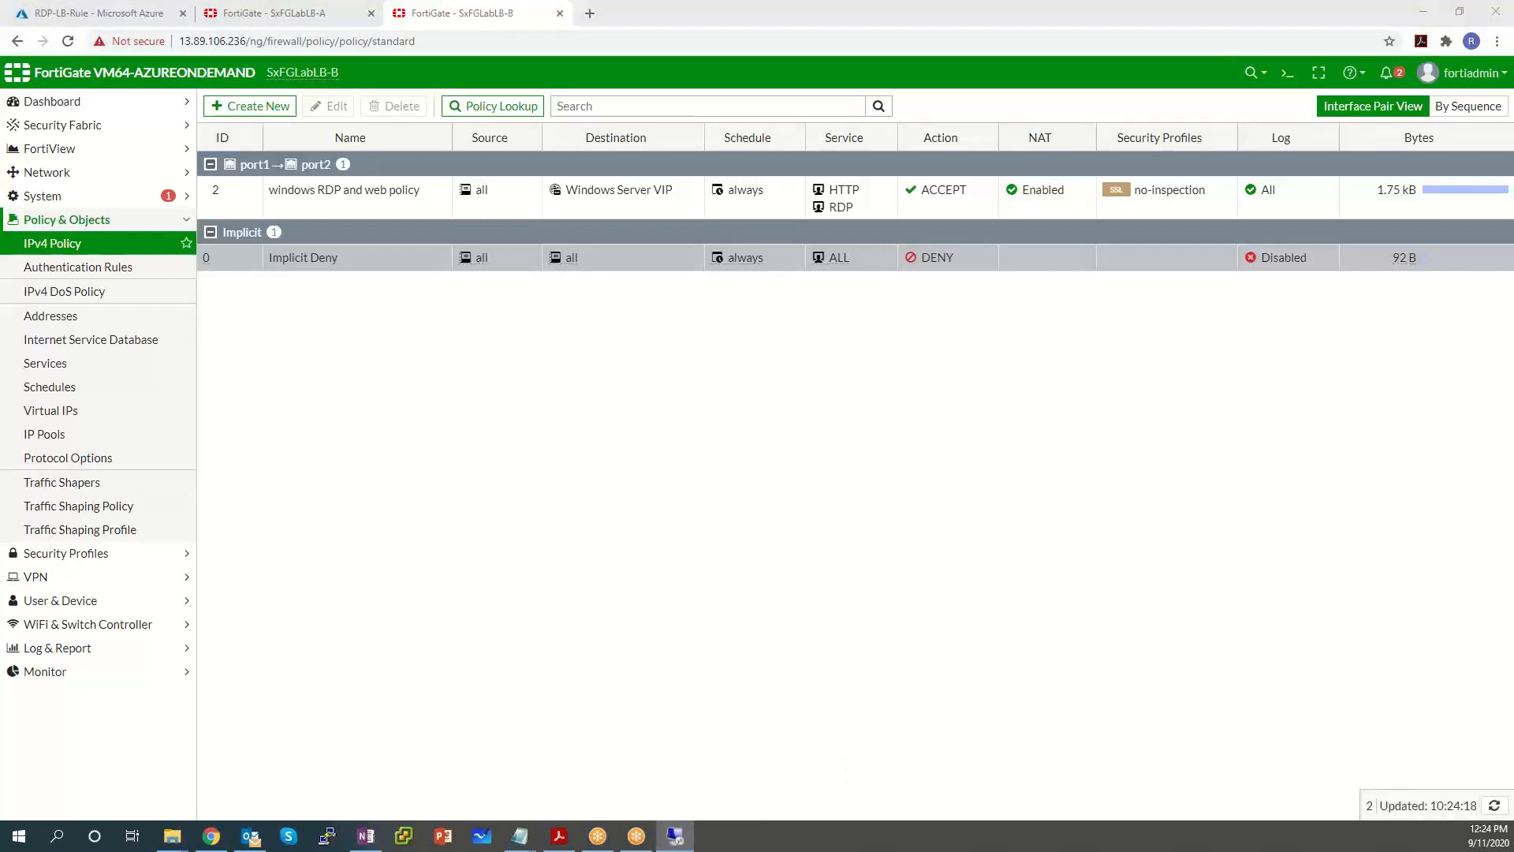
Connect via Remote Desktop to 13.89.104.233, signing in with a different account's credentials.
{"action": "left_click", "coordinate": [838, 407]}
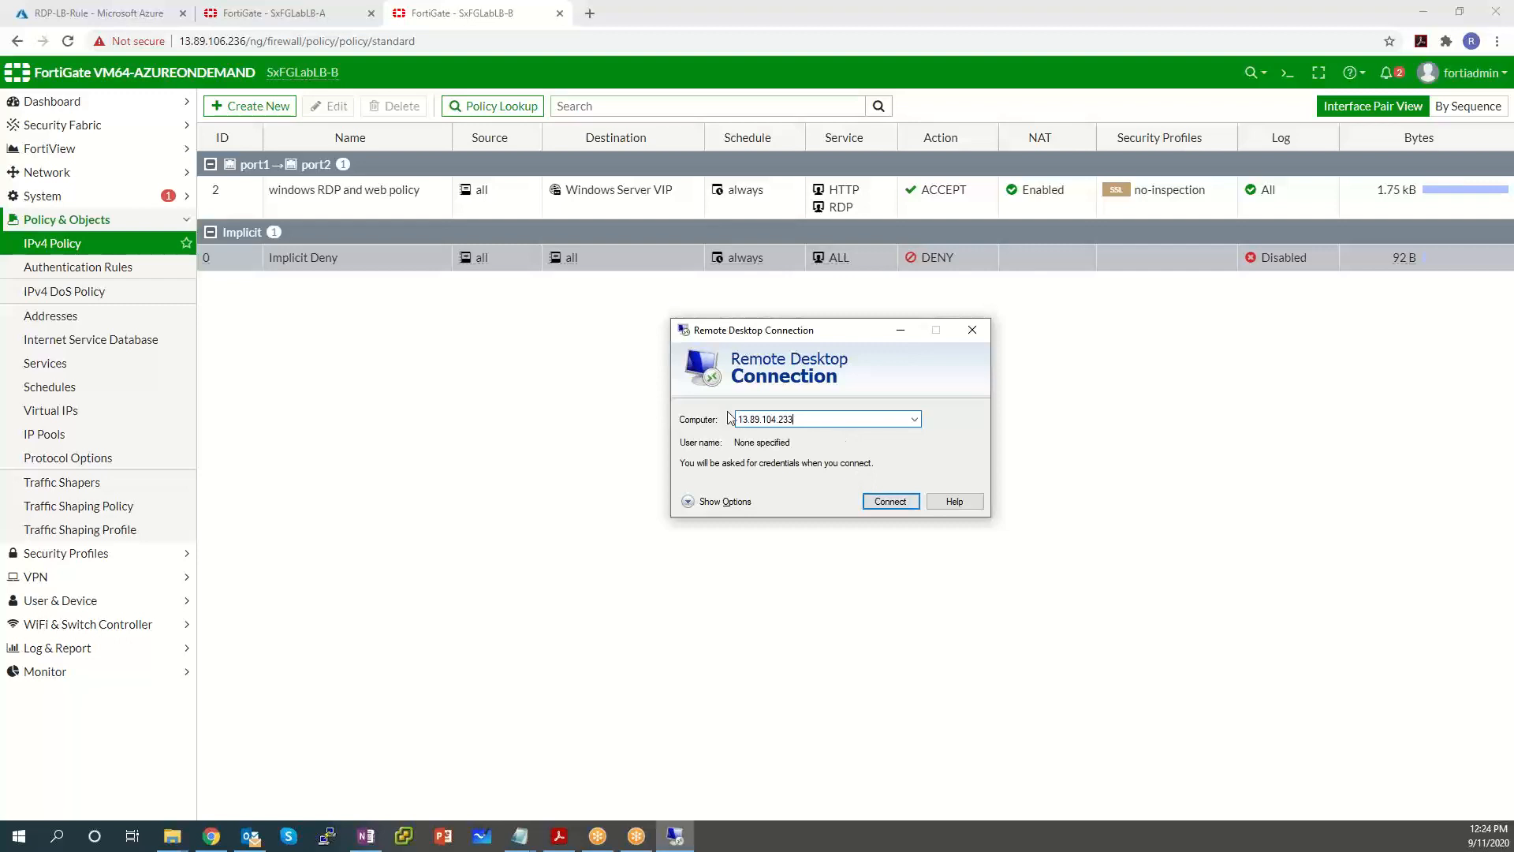
{"action": "left_click", "coordinate": [889, 501]}
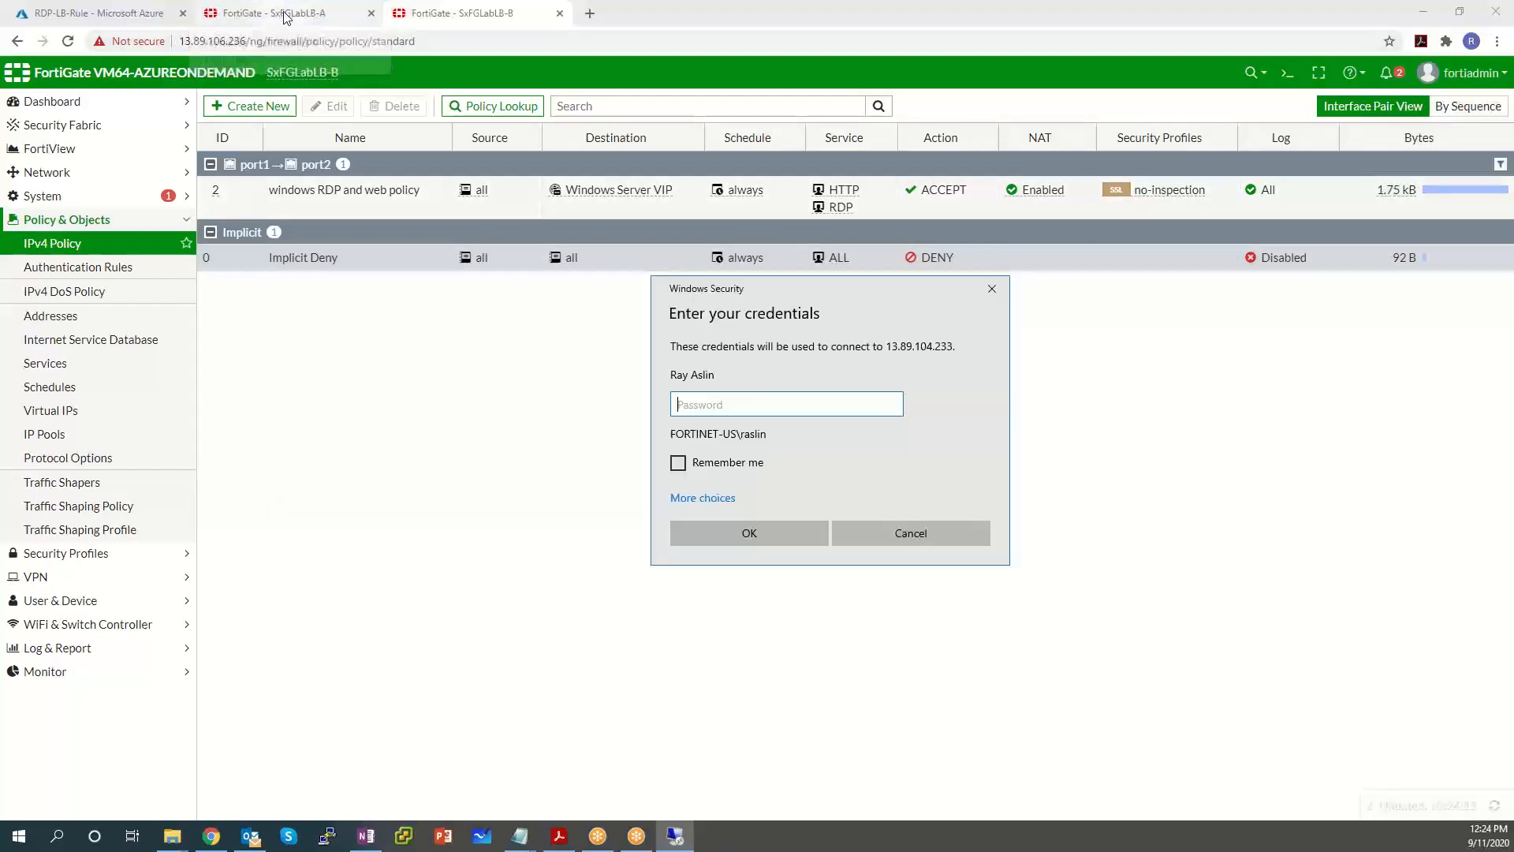
{"action": "left_click", "coordinate": [708, 498]}
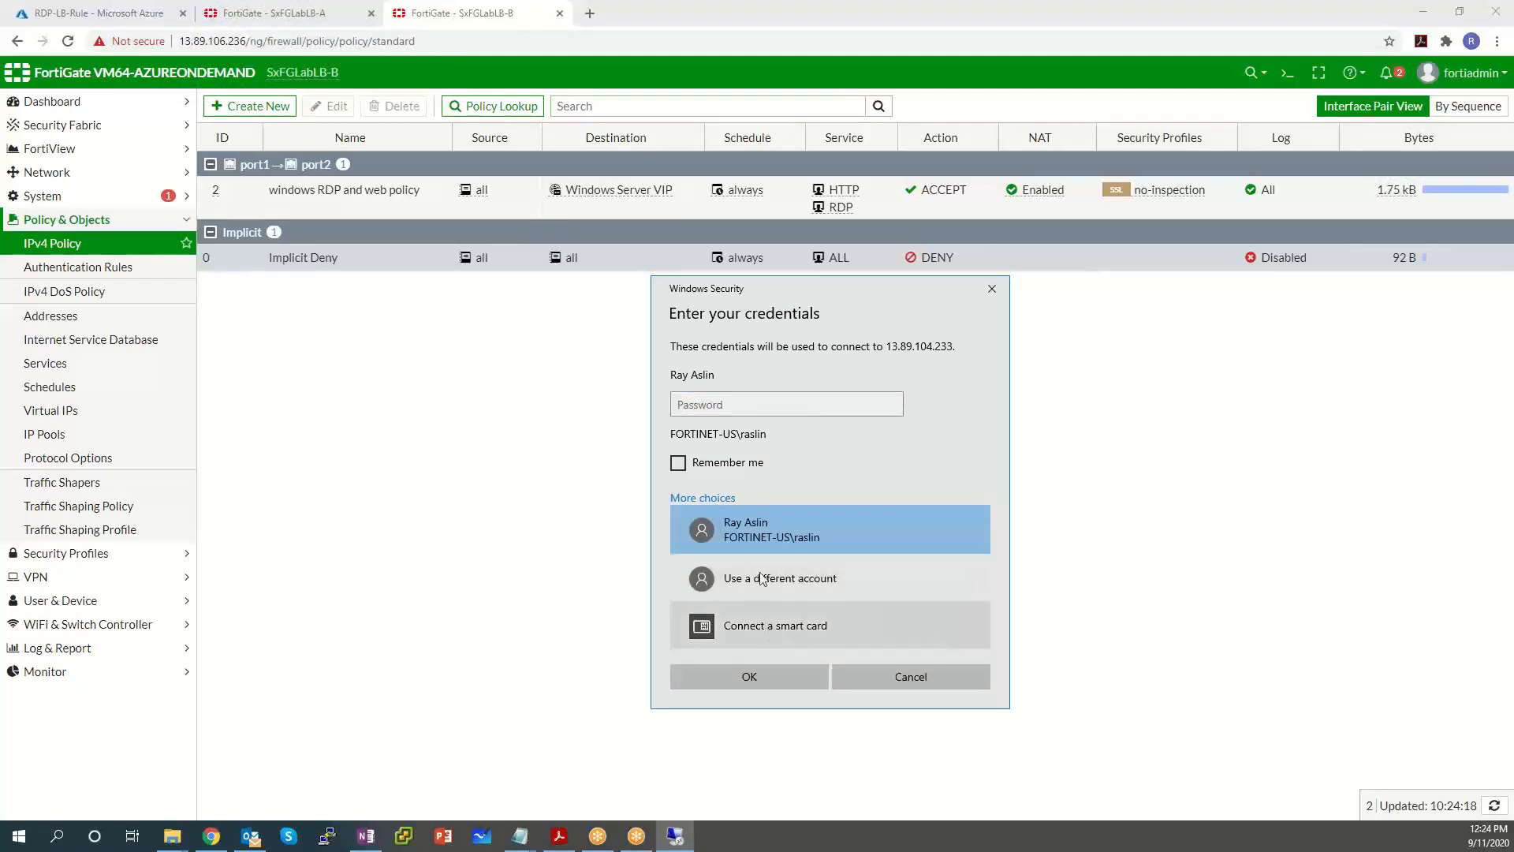
{"action": "left_click", "coordinate": [763, 581]}
{"action": "type", "text": "f"}
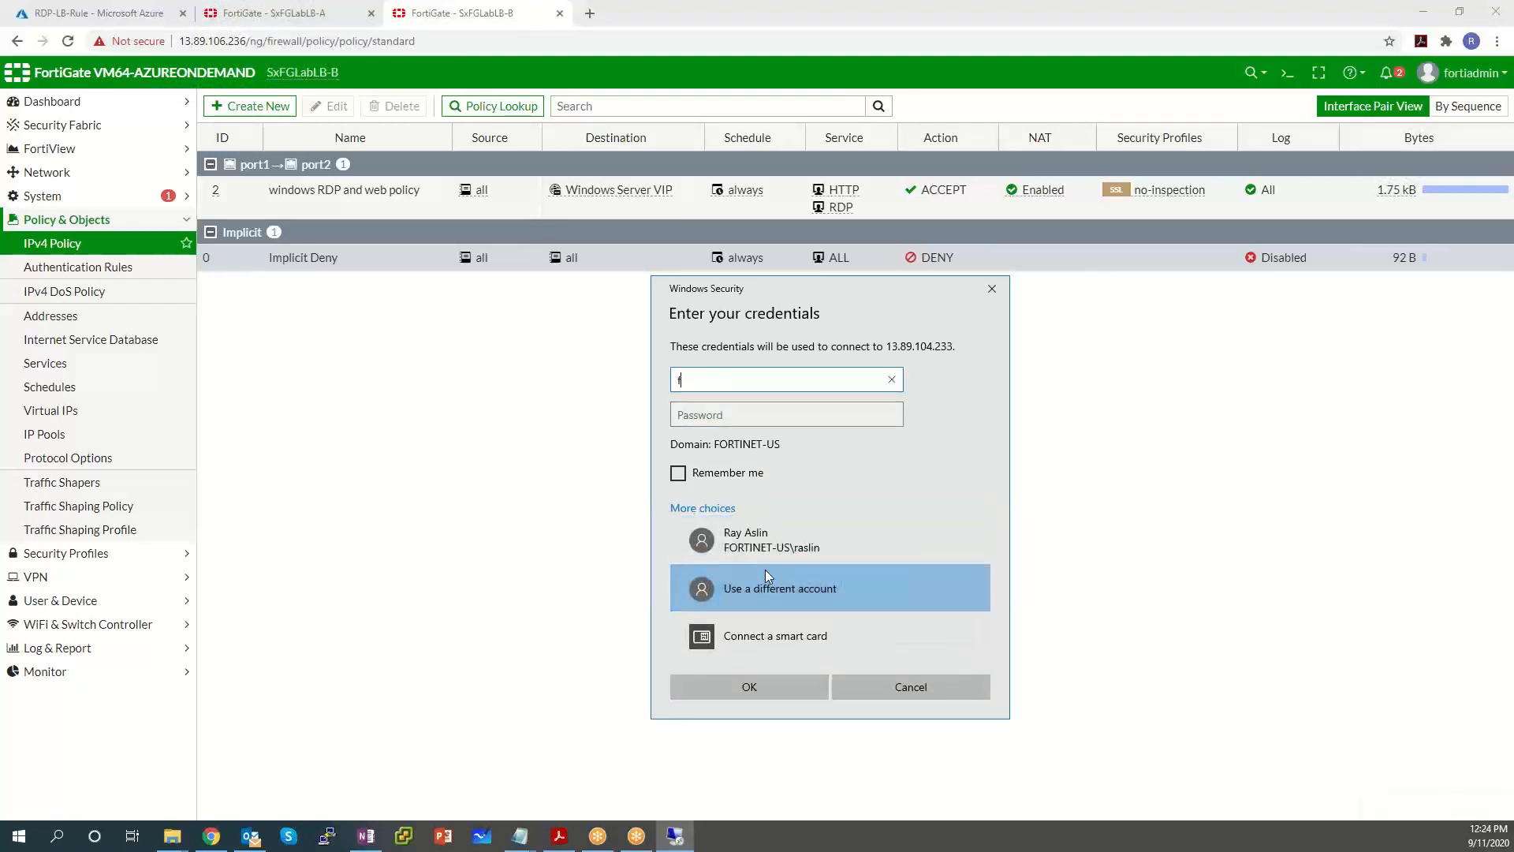
{"action": "type", "text": "ortiadmin"}
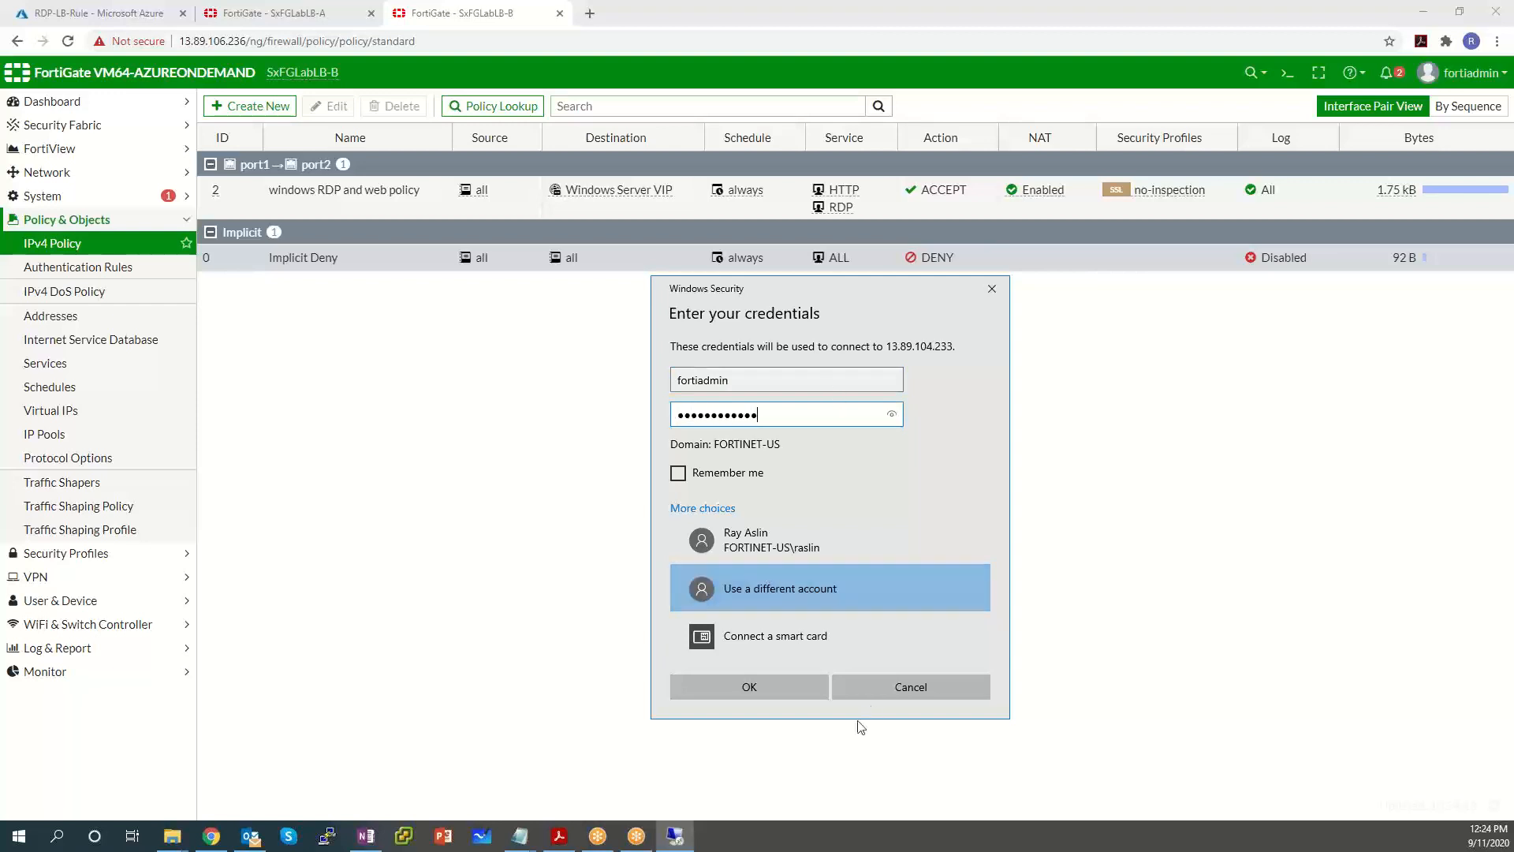
{"action": "left_click", "coordinate": [778, 696]}
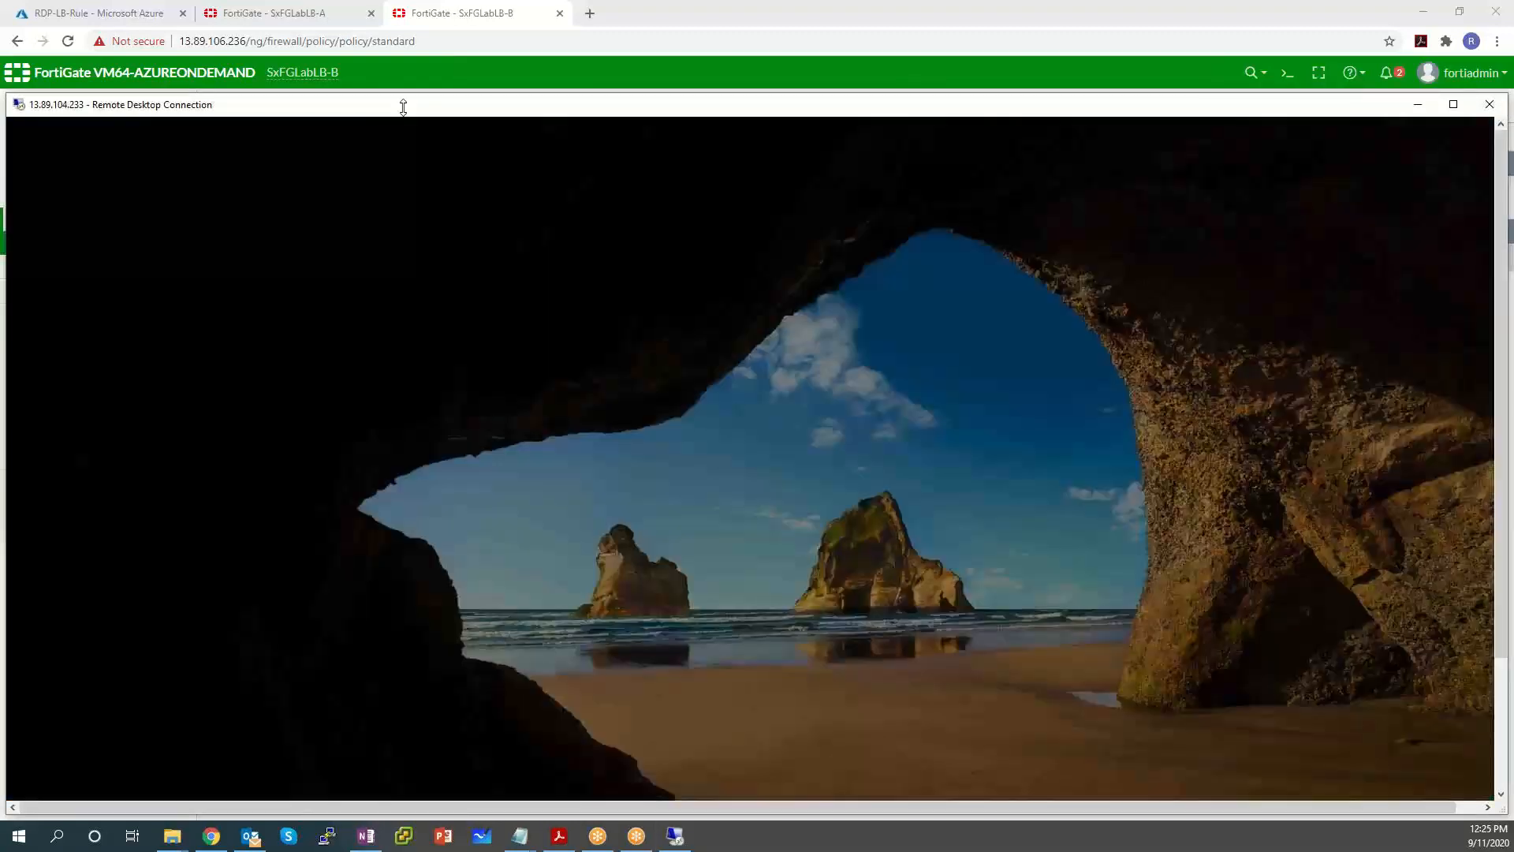
{"action": "left_click", "coordinate": [288, 10]}
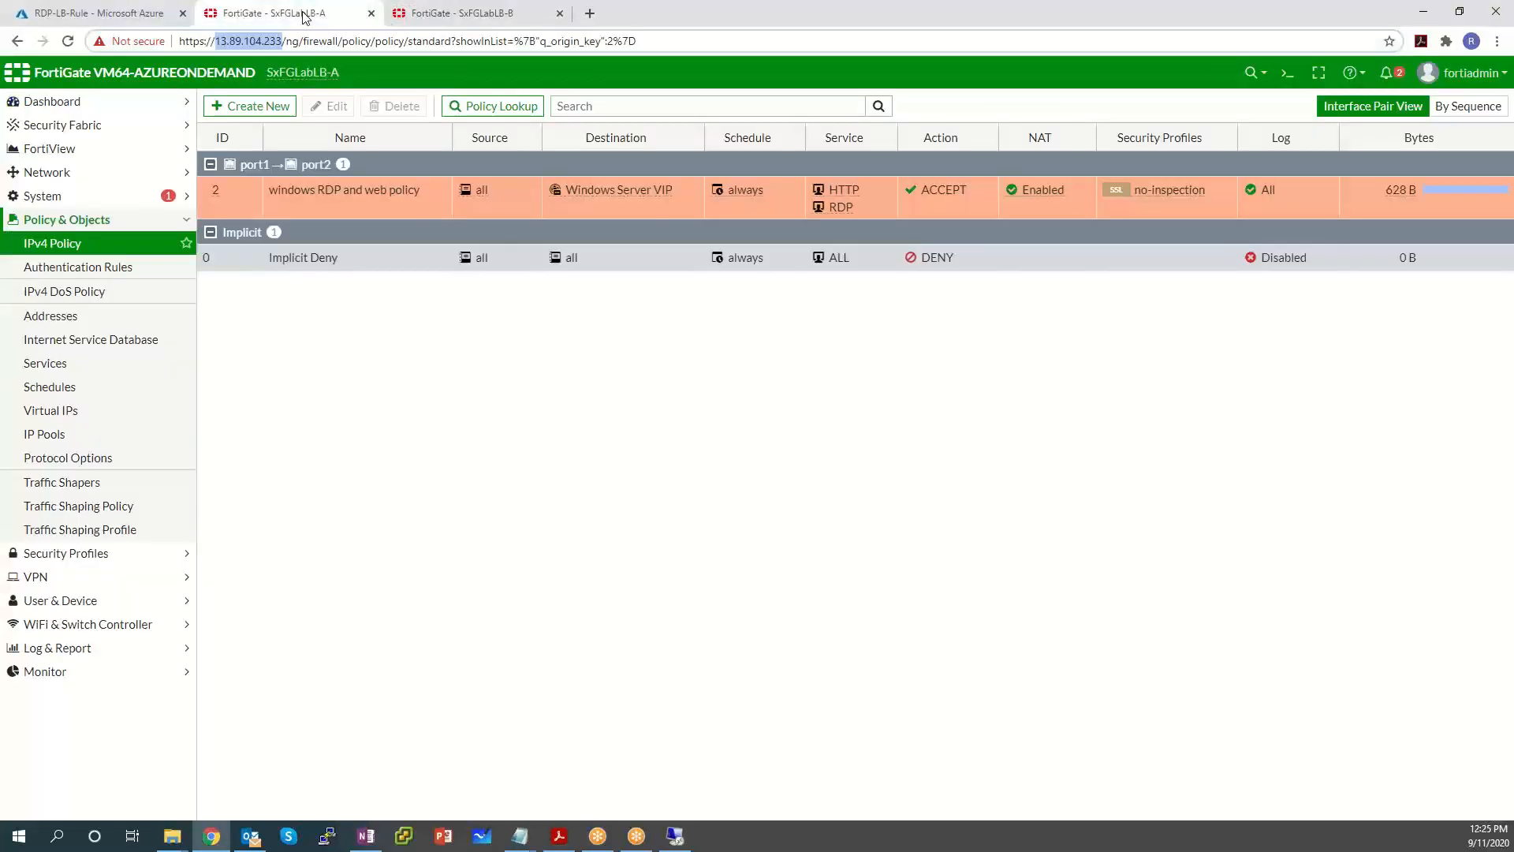
Open SxFGLabLB-A's Forward Traffic log and scroll through sessions accepted by the windows RDP and web policy.
{"action": "left_click", "coordinate": [81, 671]}
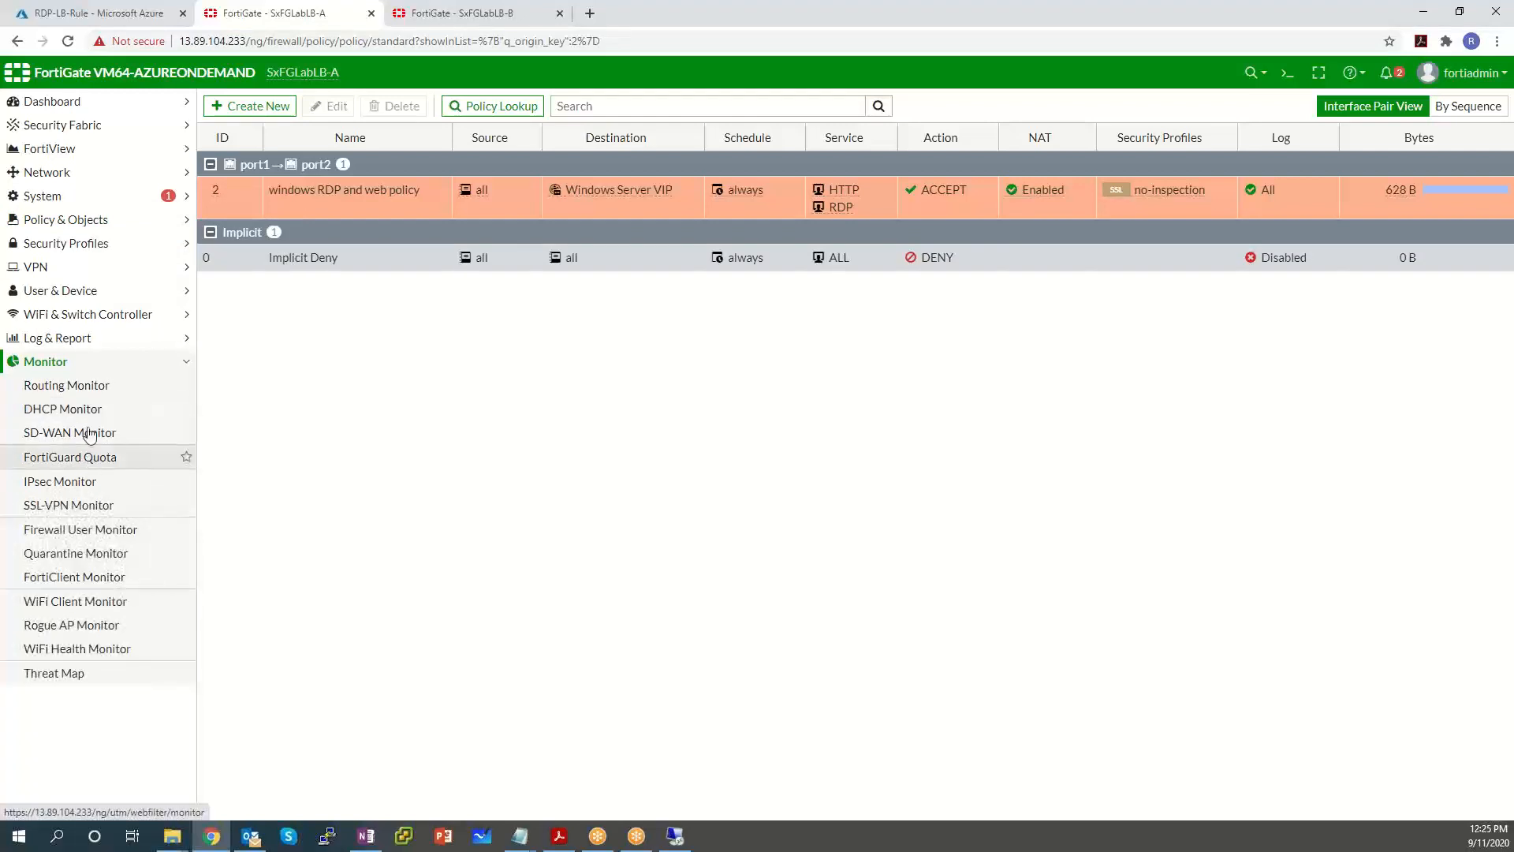
{"action": "left_click", "coordinate": [88, 351]}
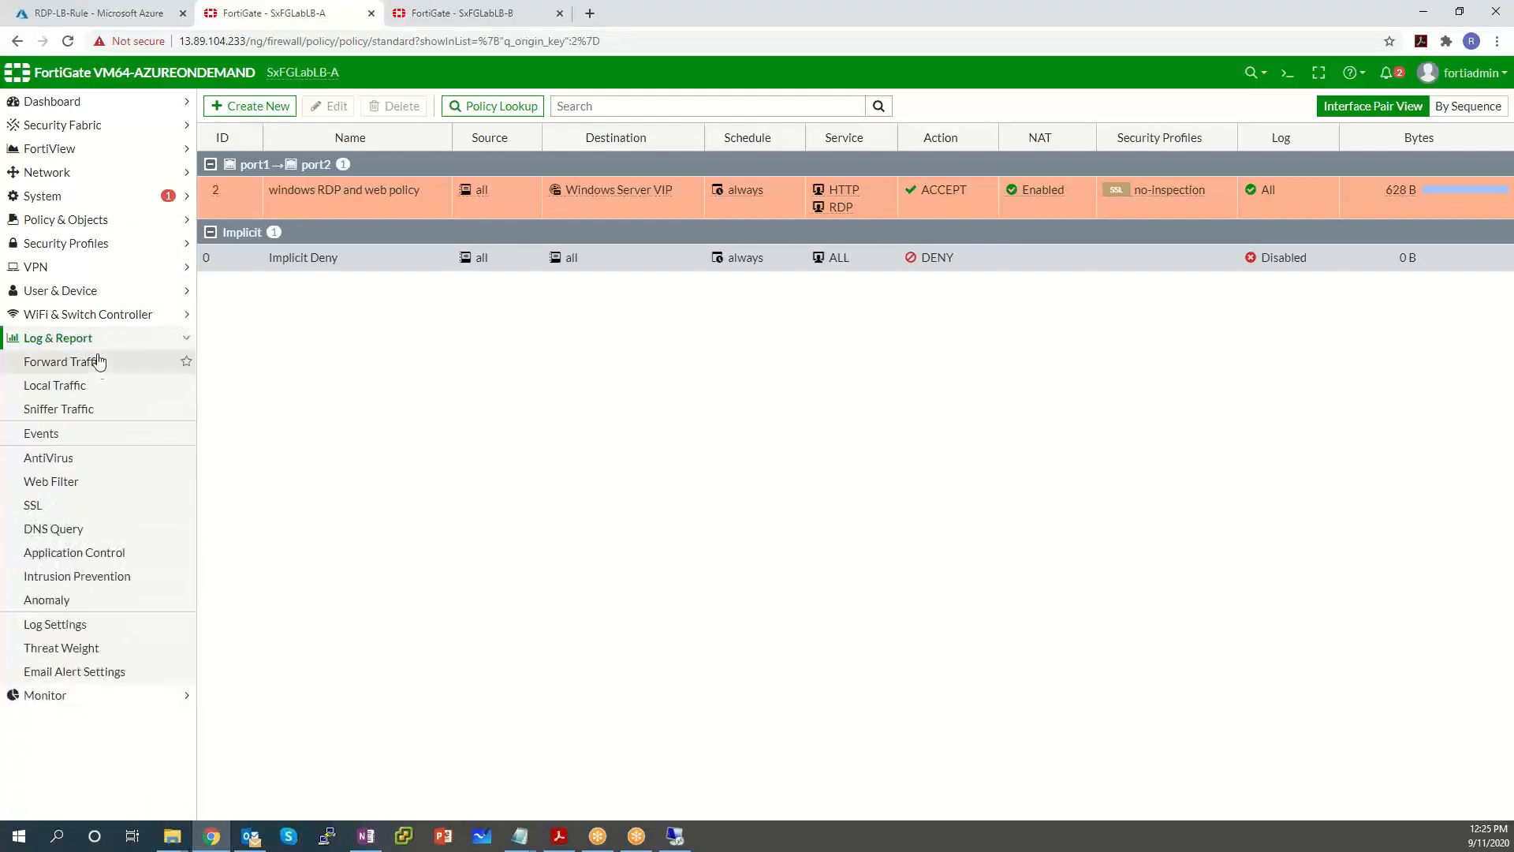
{"action": "left_click", "coordinate": [101, 369]}
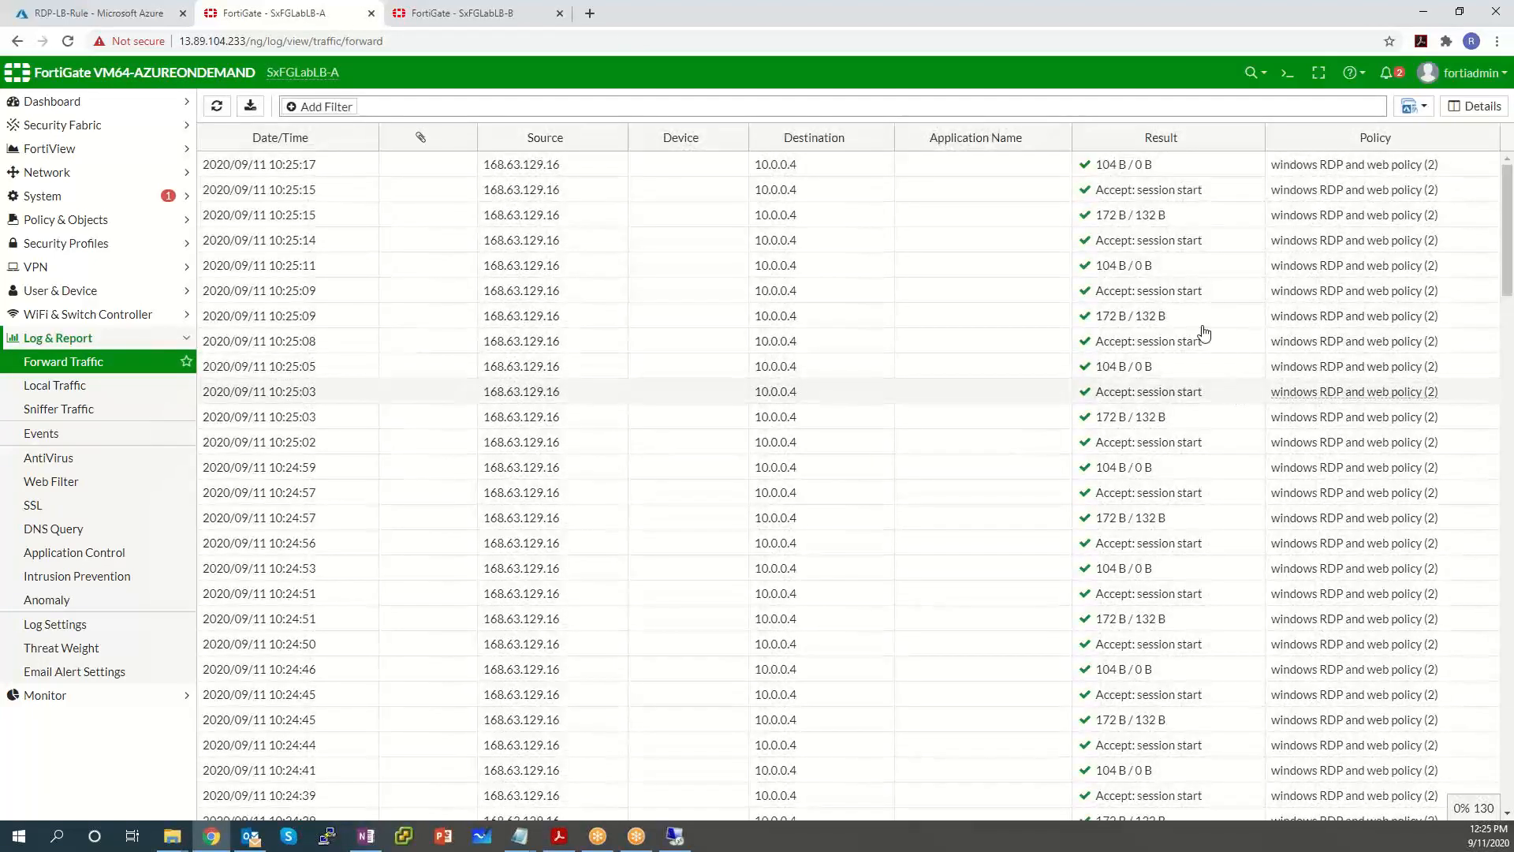
{"action": "scroll", "coordinate": [565, 276], "scroll_direction": "down", "scroll_amount": 8}
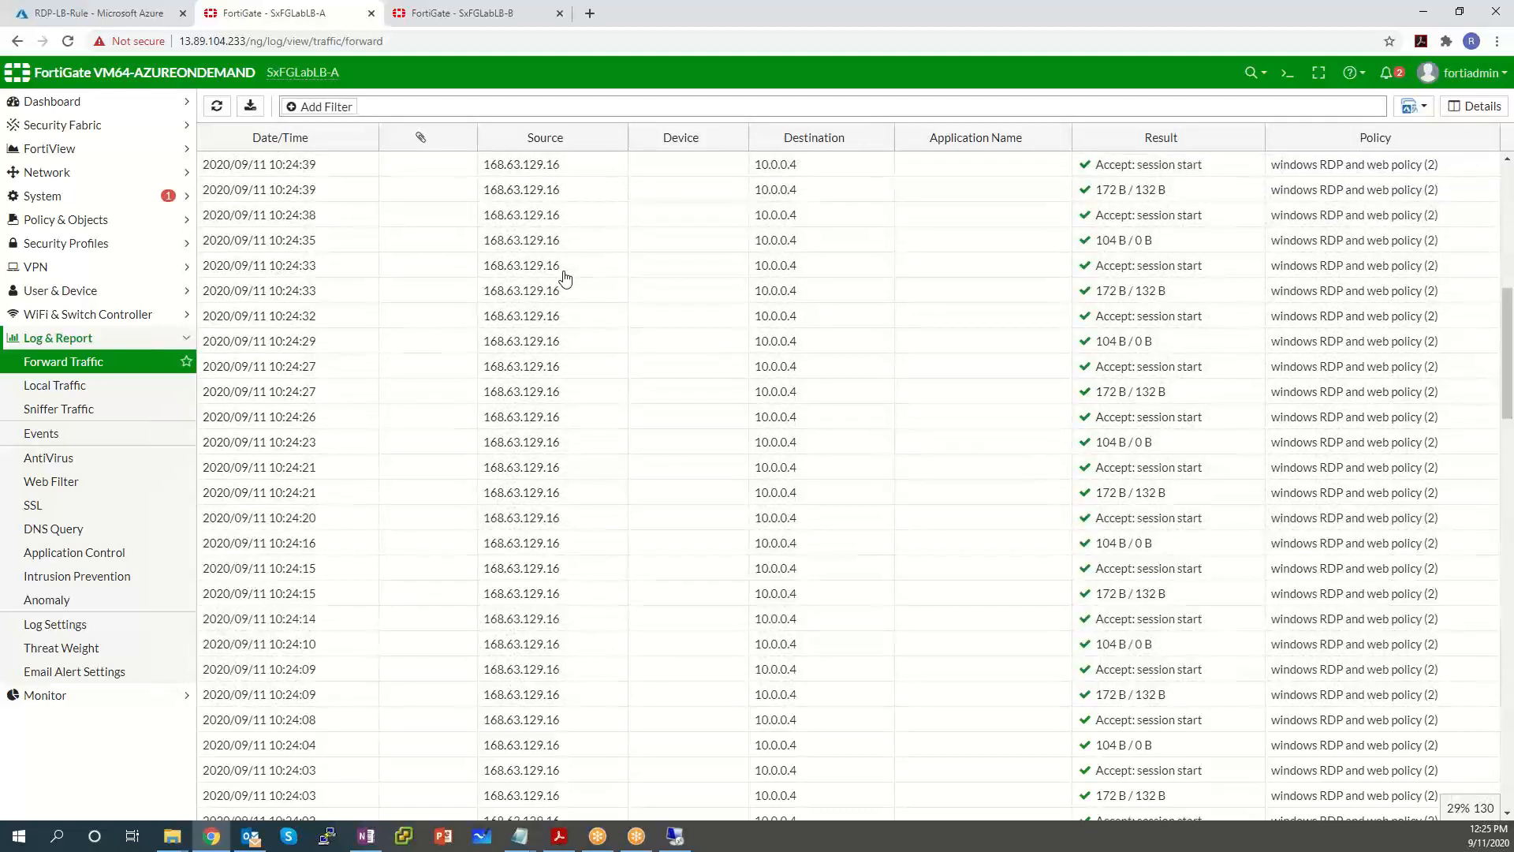
{"action": "scroll", "coordinate": [564, 276], "scroll_direction": "up", "scroll_amount": 8}
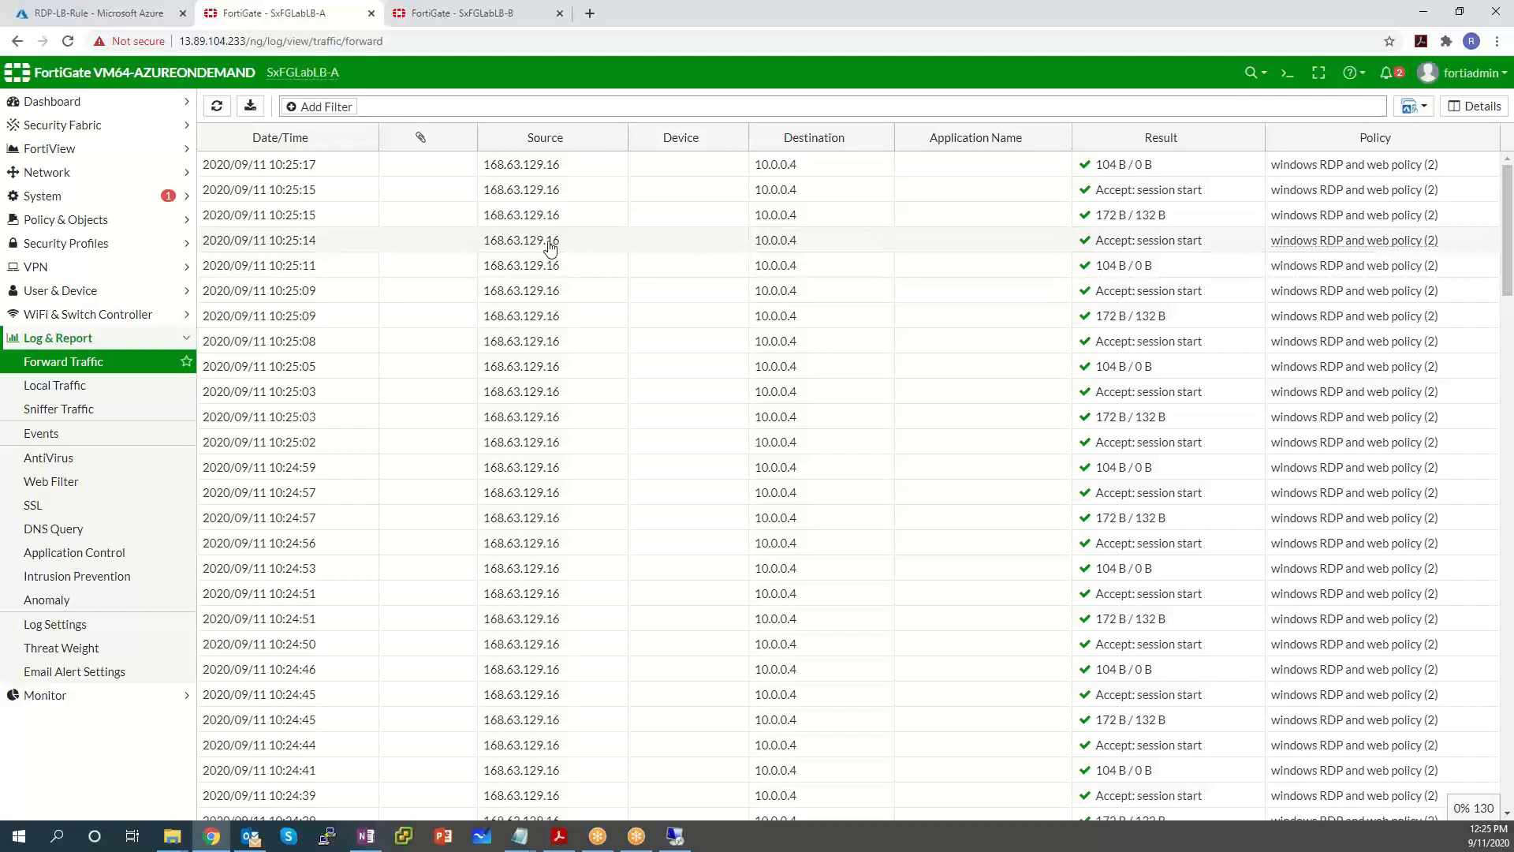
{"action": "scroll", "coordinate": [550, 247], "scroll_direction": "down", "scroll_amount": 10}
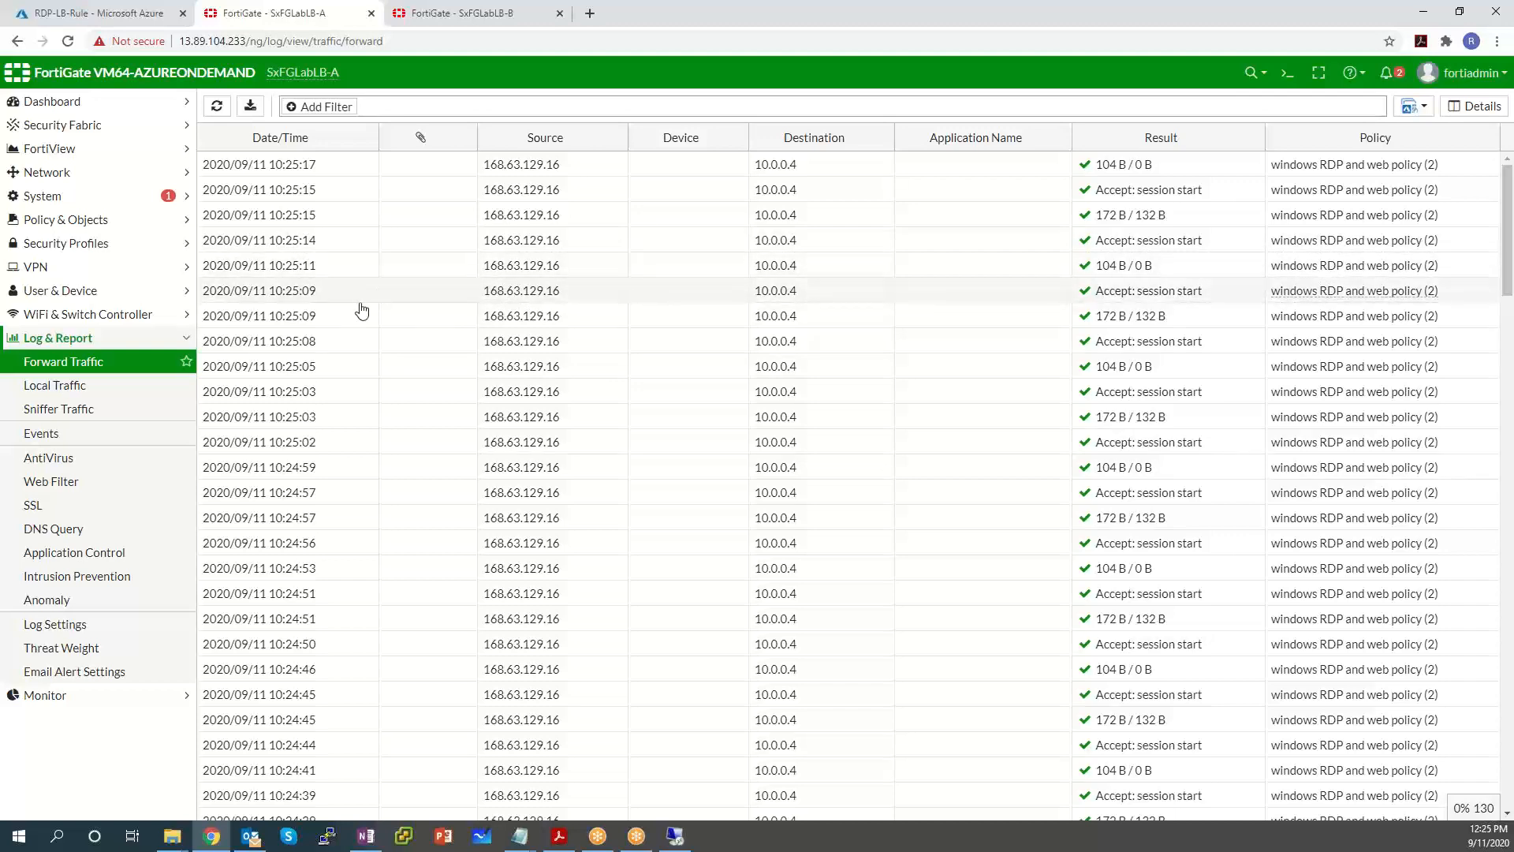
{"action": "left_click", "coordinate": [97, 697]}
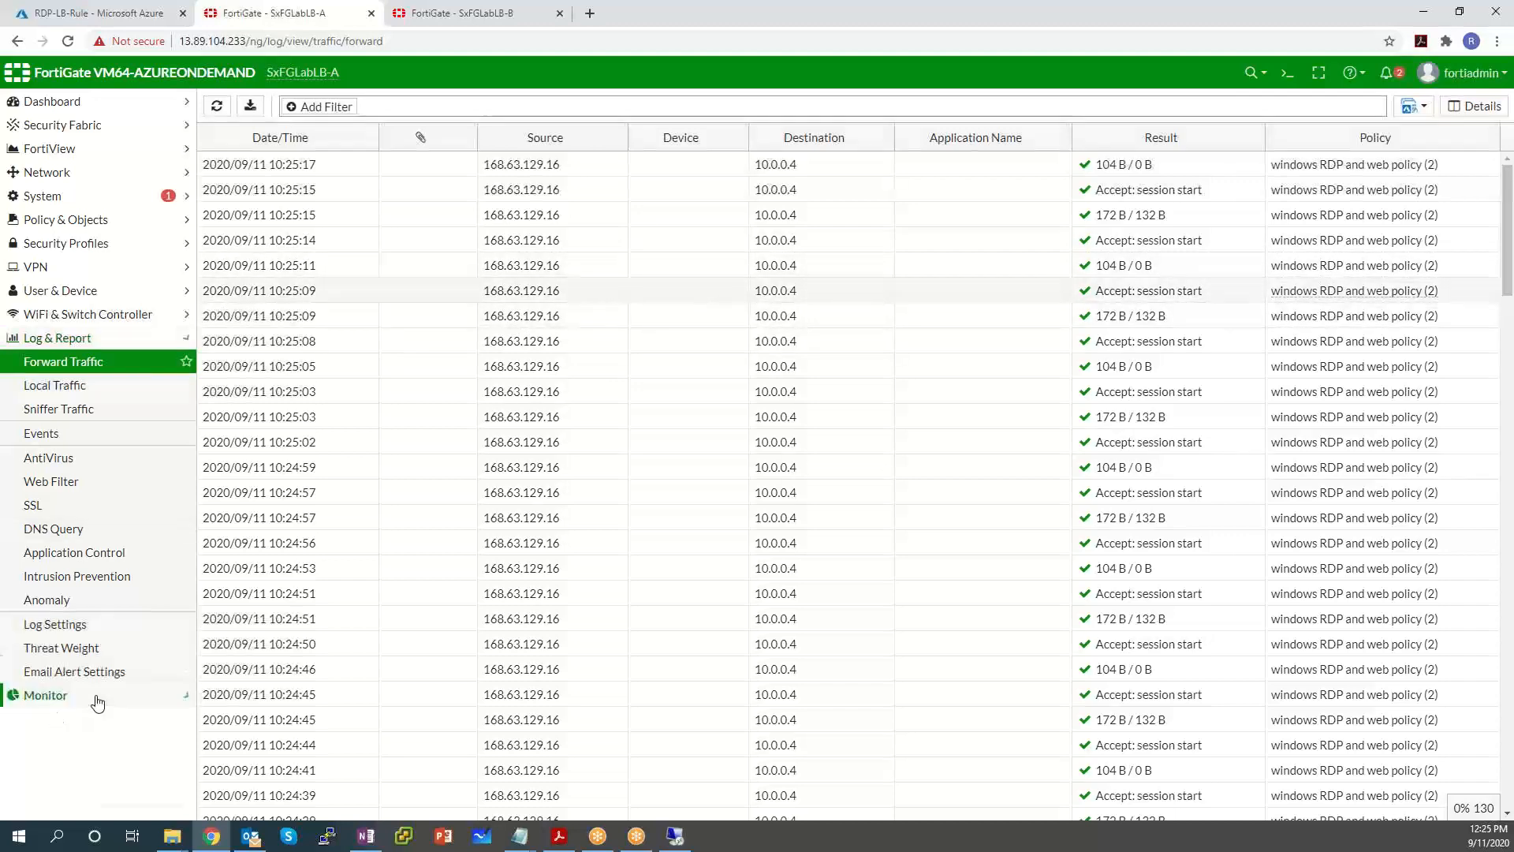
List FortiView All Sessions on both firewalls, selecting SxFGLabLB-B's TCP/3389 RDP session.
{"action": "left_click", "coordinate": [147, 153]}
{"action": "left_click", "coordinate": [61, 315]}
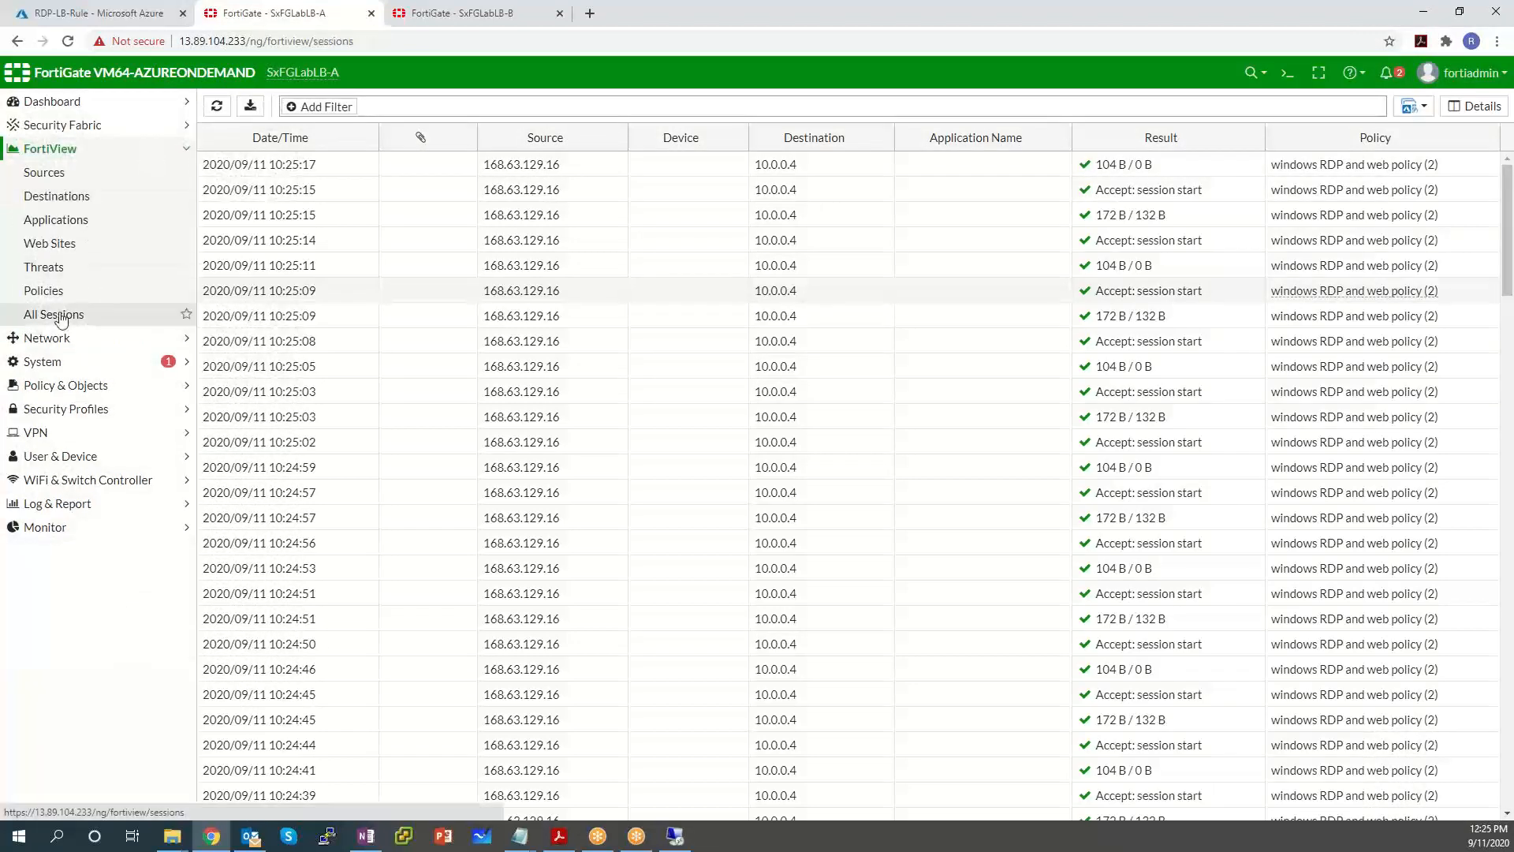
{"action": "left_click", "coordinate": [490, 21]}
{"action": "left_click", "coordinate": [124, 152]}
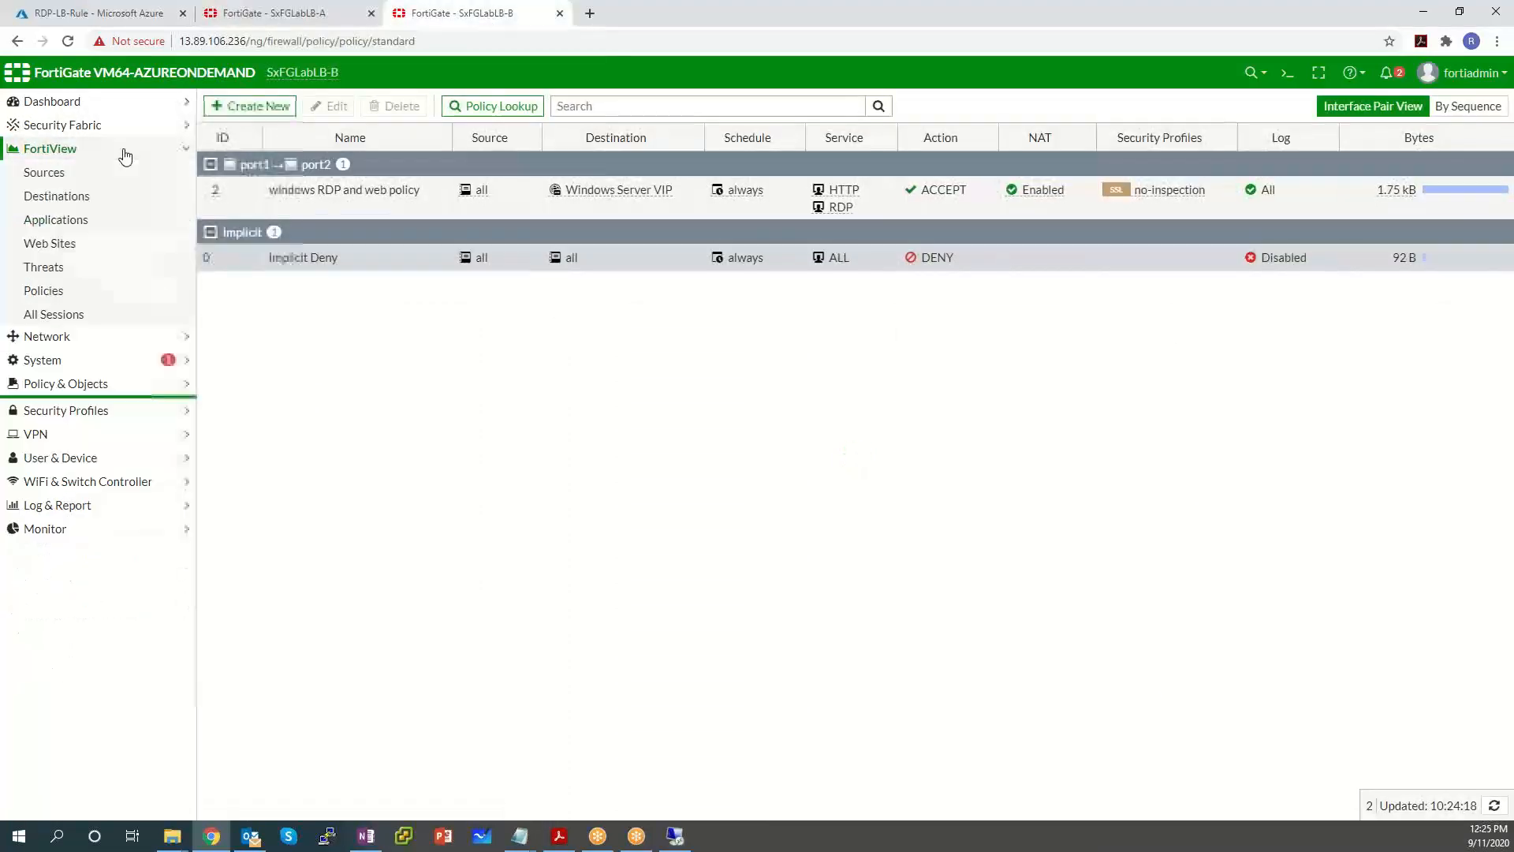
{"action": "left_click", "coordinate": [93, 315]}
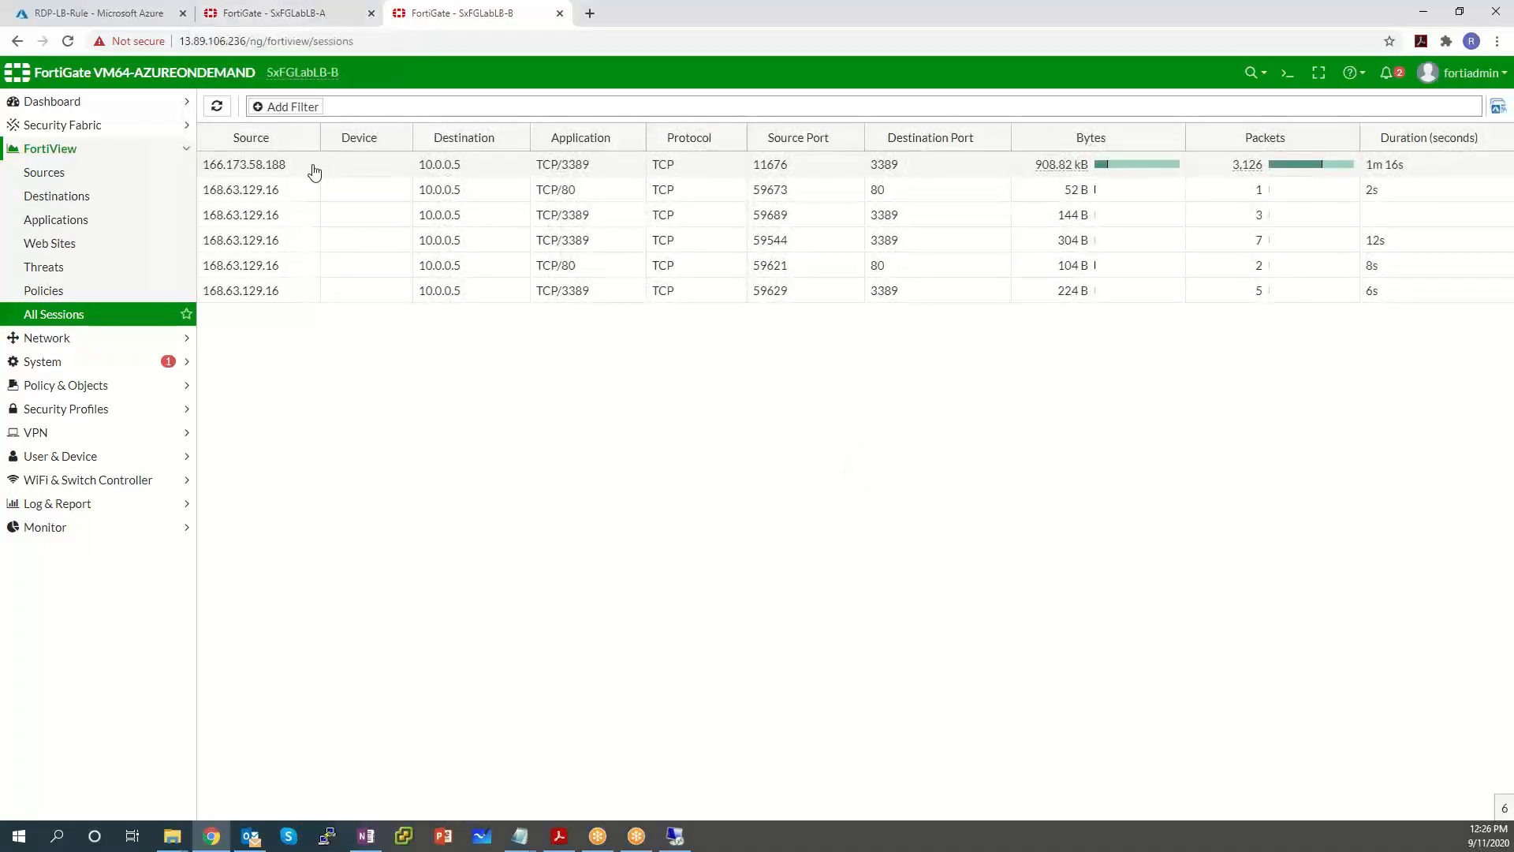
{"action": "left_click", "coordinate": [314, 168]}
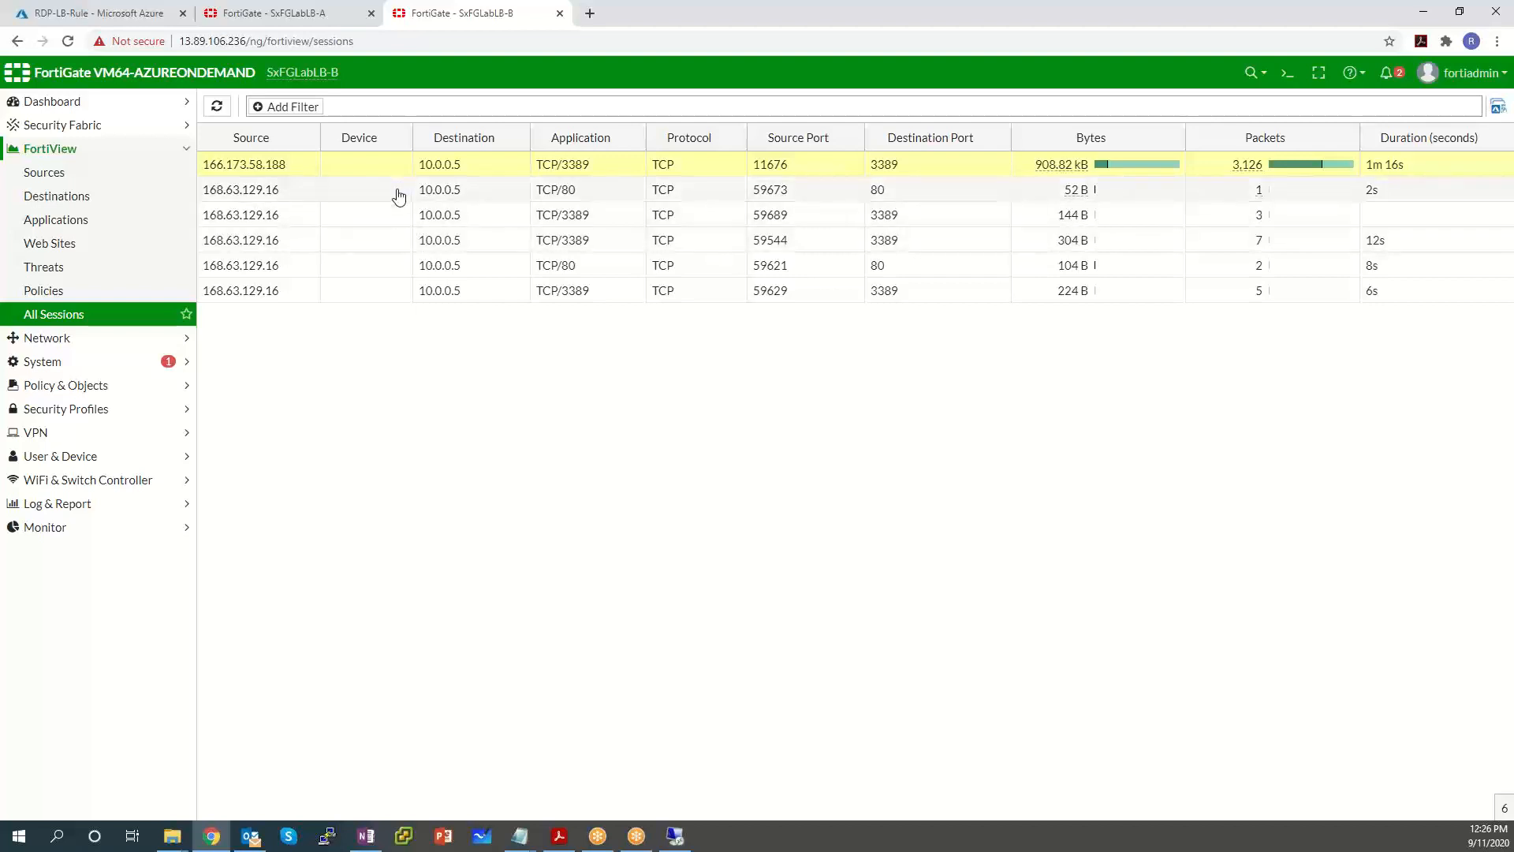
{"action": "left_click", "coordinate": [327, 13]}
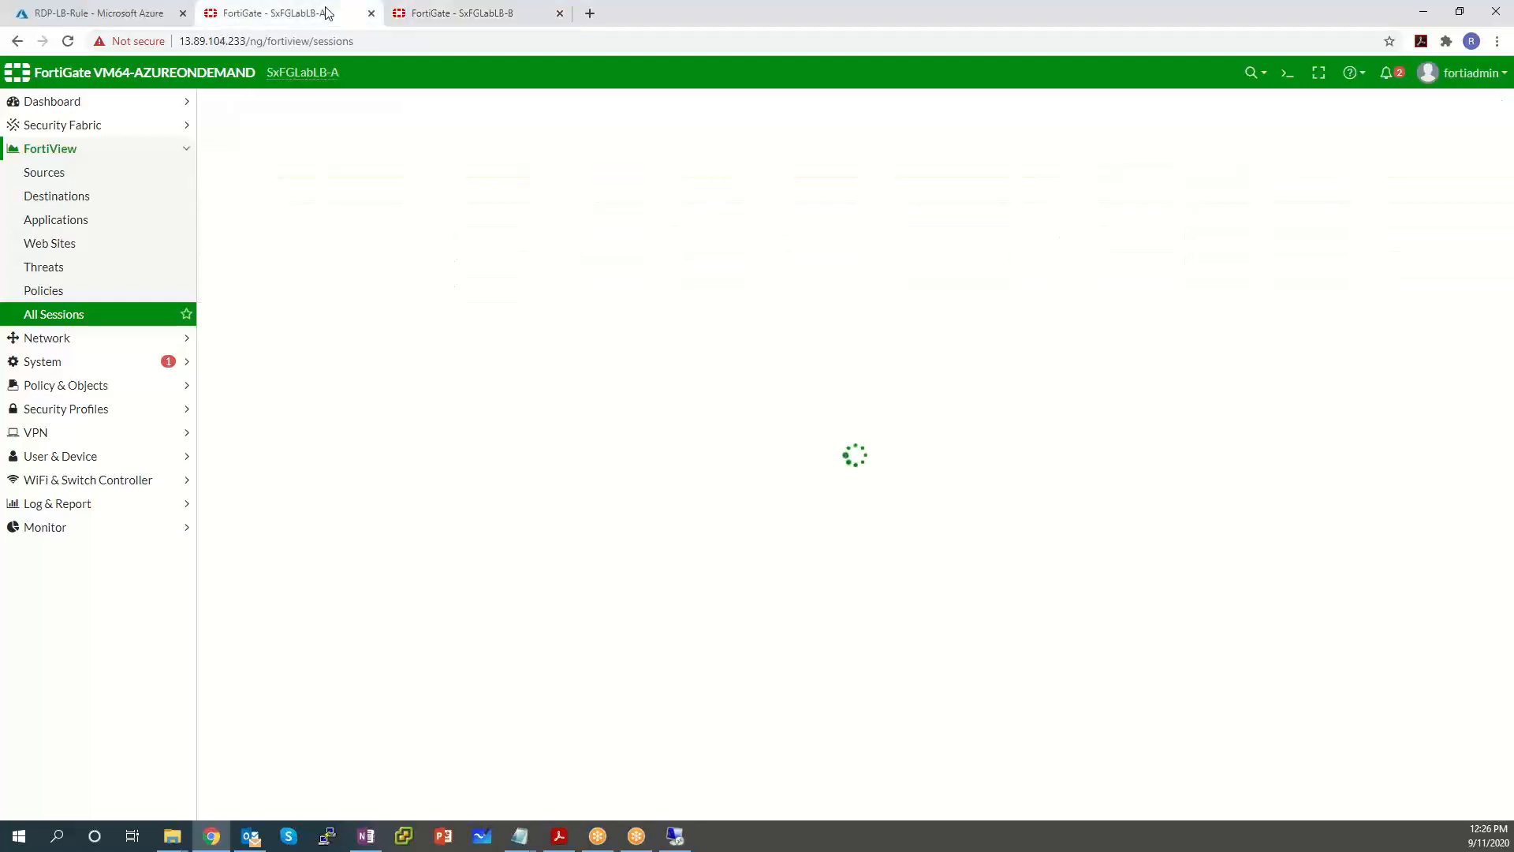
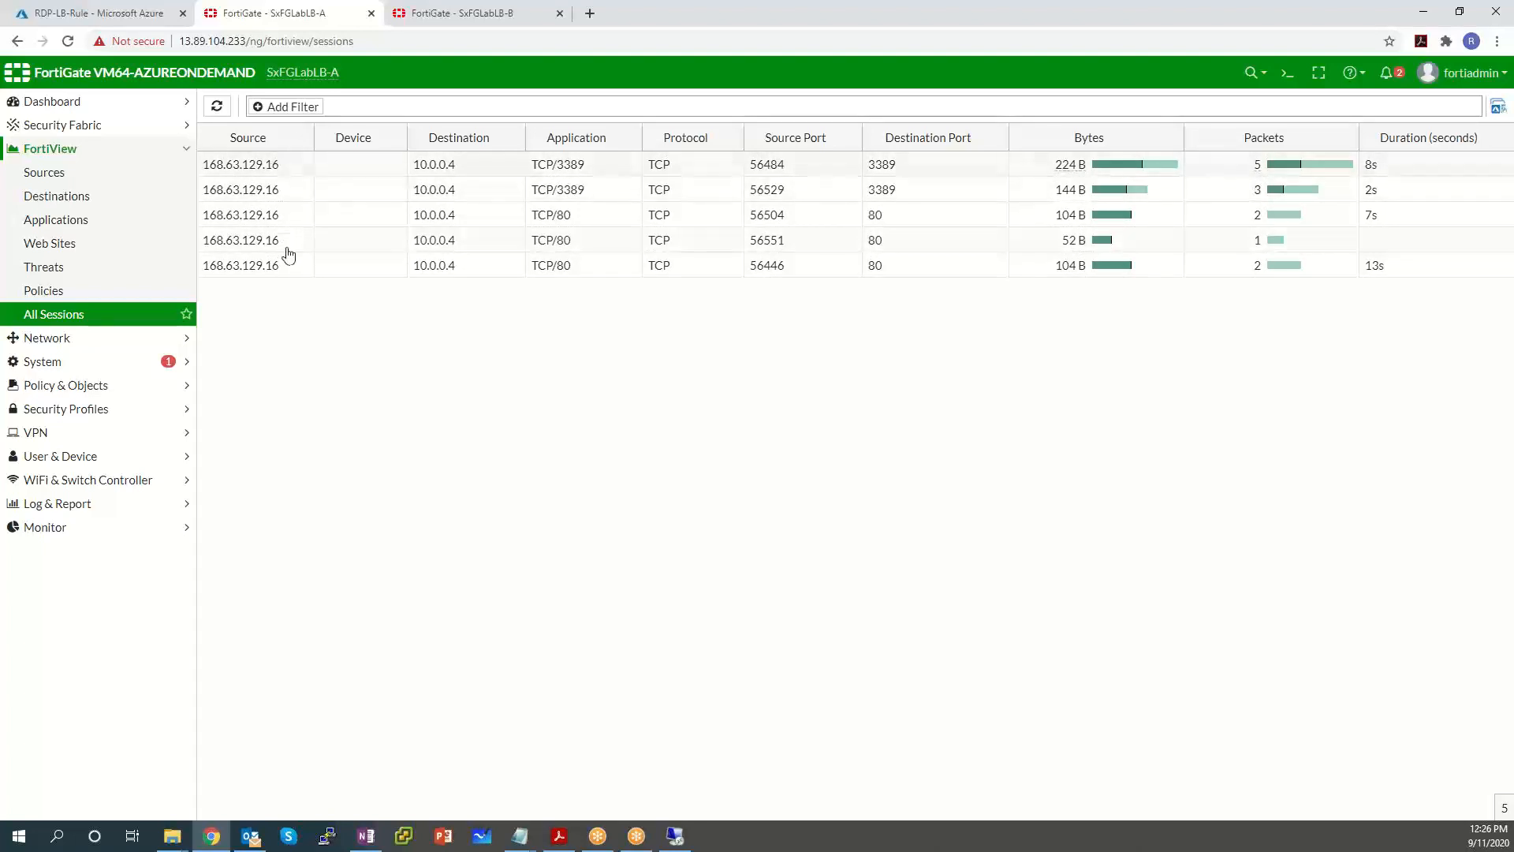
Check SxFGLabLB-B's sessions, including the 908.82 kB RDP session to 10.0.0.5, then return to the remote desktop.
{"action": "left_click", "coordinate": [492, 14]}
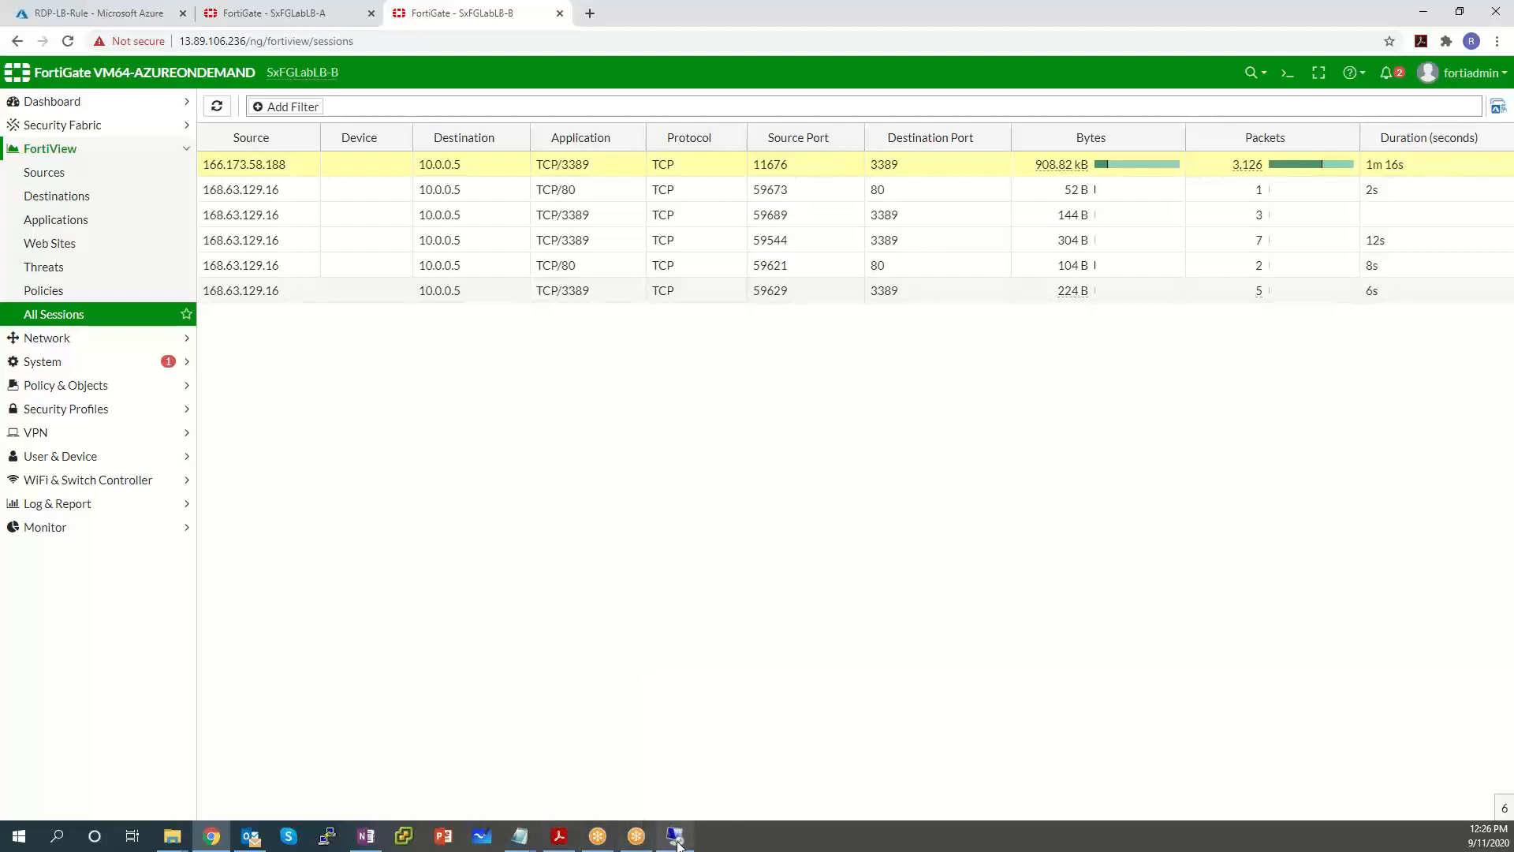
{"action": "left_click", "coordinate": [675, 838]}
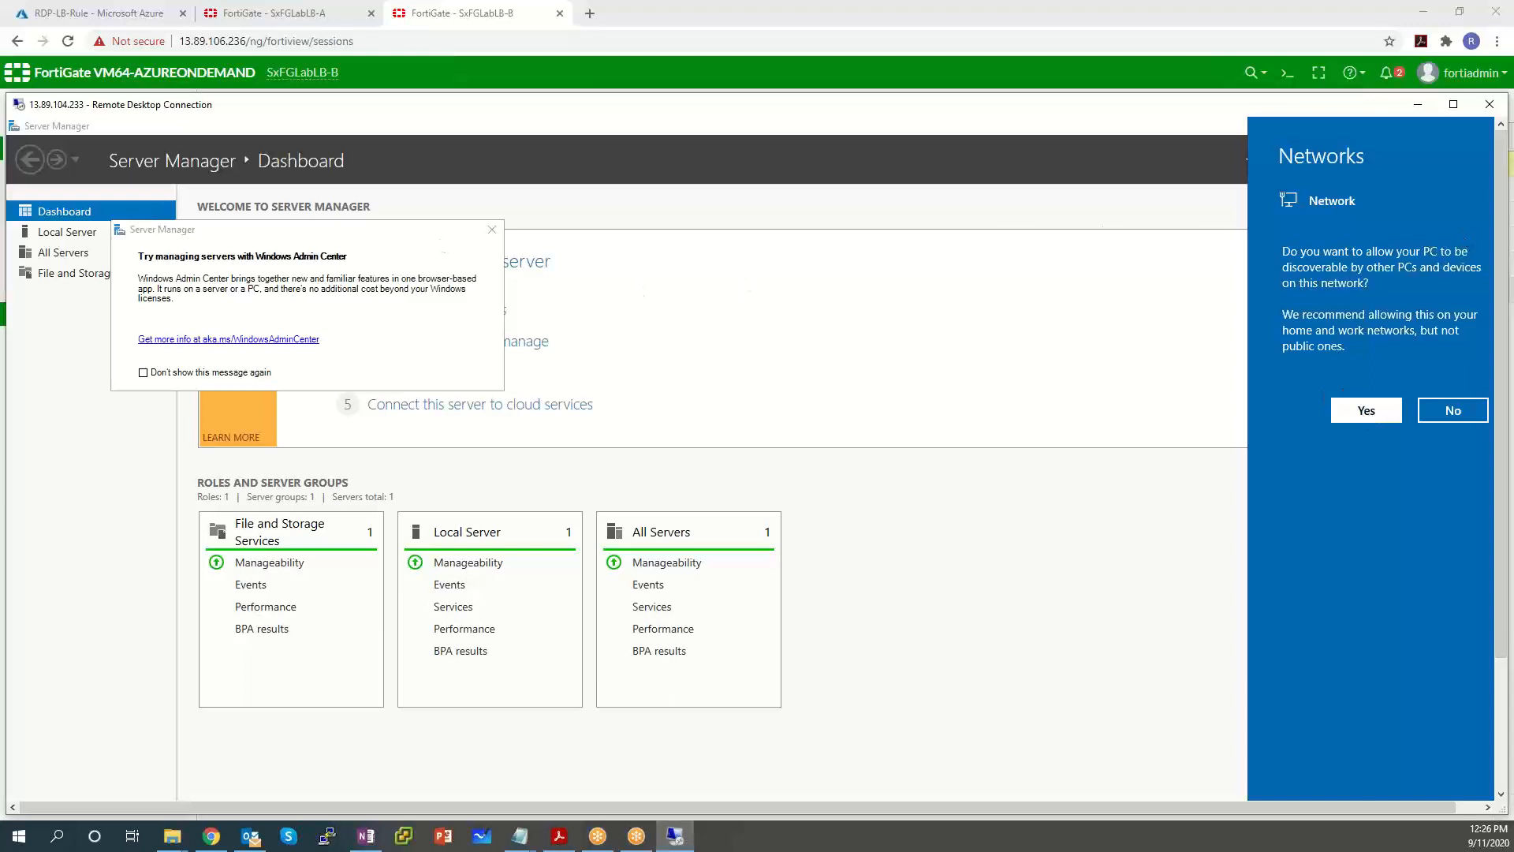
Allow network discovery on the remote server and launch Windows PowerShell from its Start menu.
{"action": "left_click", "coordinate": [1364, 411]}
{"action": "key", "text": "alt+Tab"}
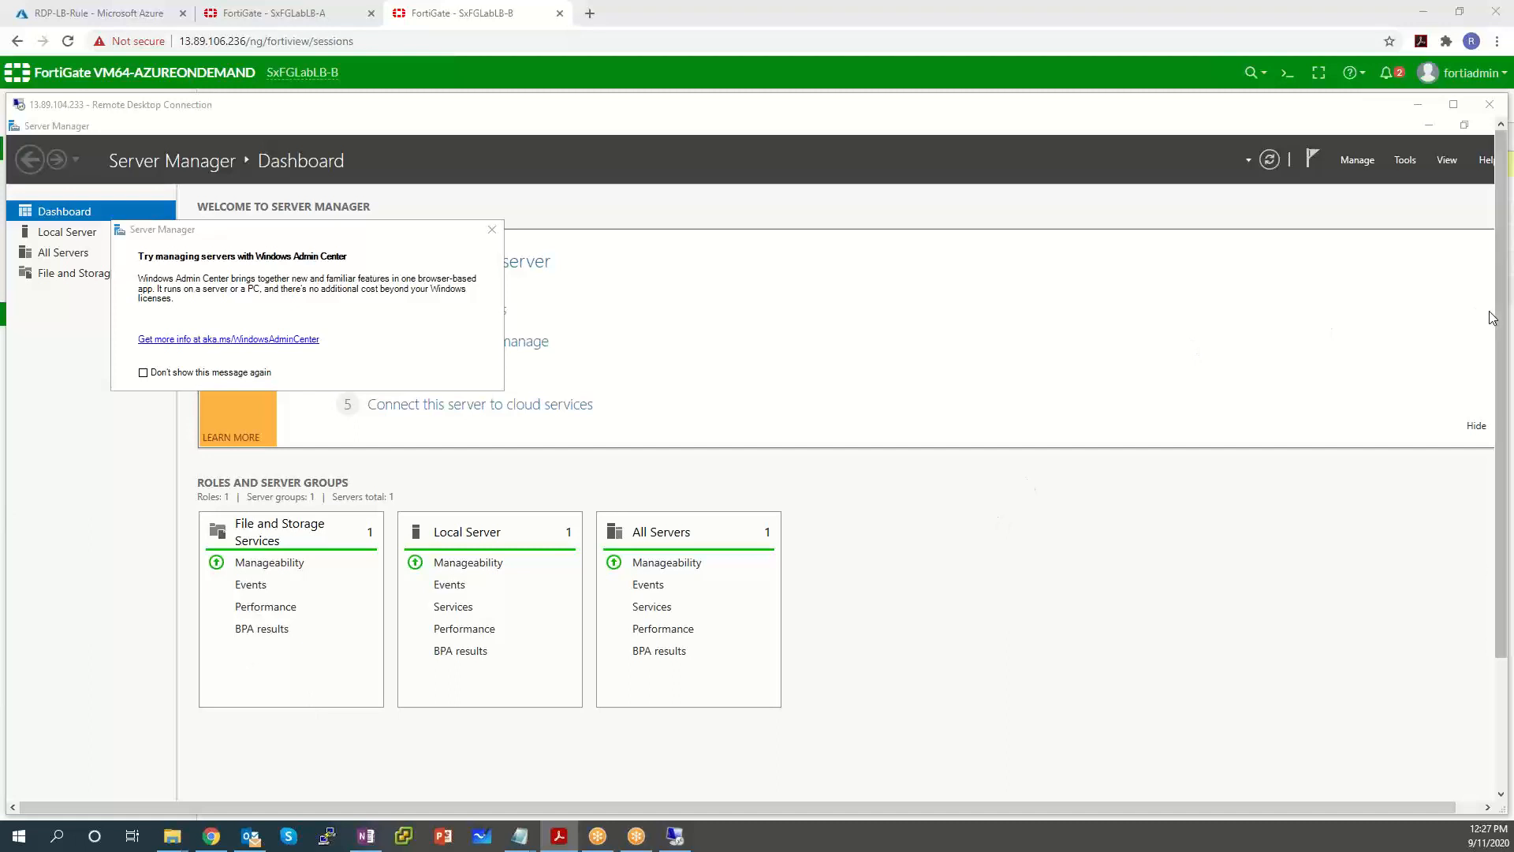
{"action": "left_click_drag", "start_coordinate": [1500, 316], "coordinate": [1500, 443]}
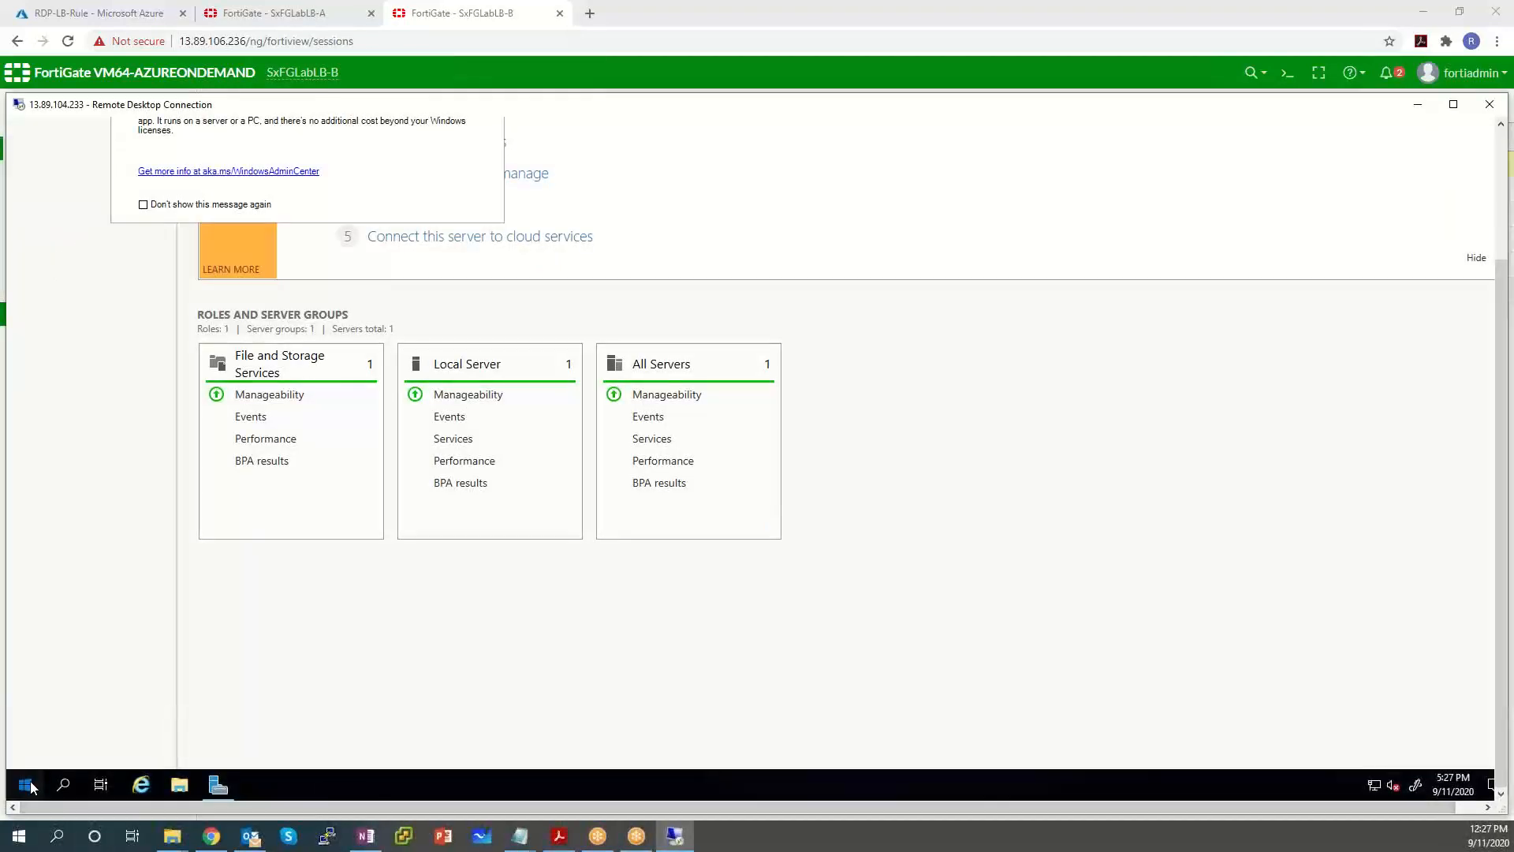
{"action": "left_click", "coordinate": [25, 783]}
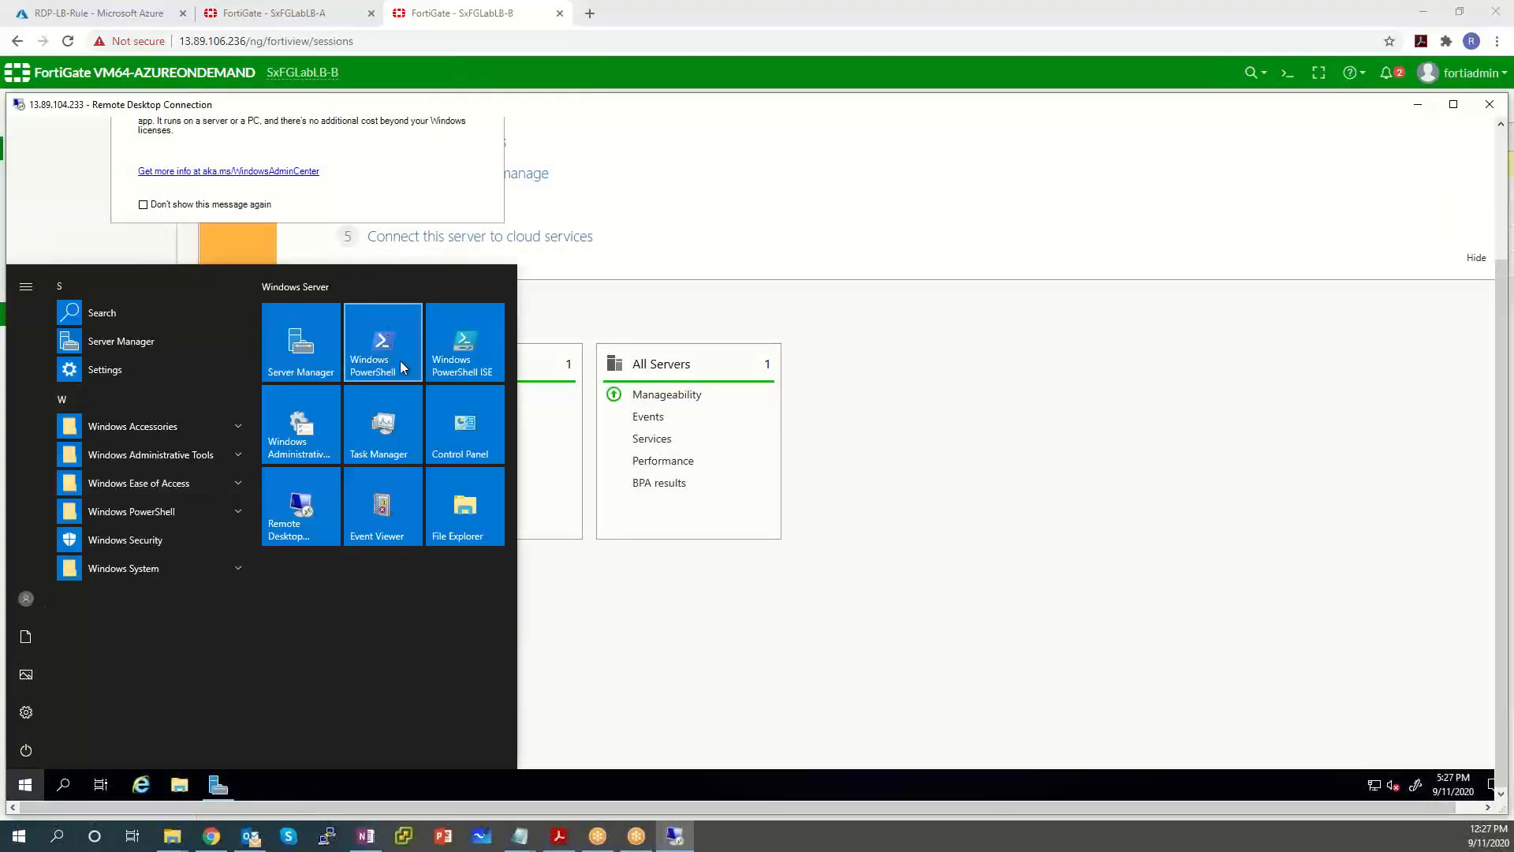
{"action": "left_click", "coordinate": [399, 361]}
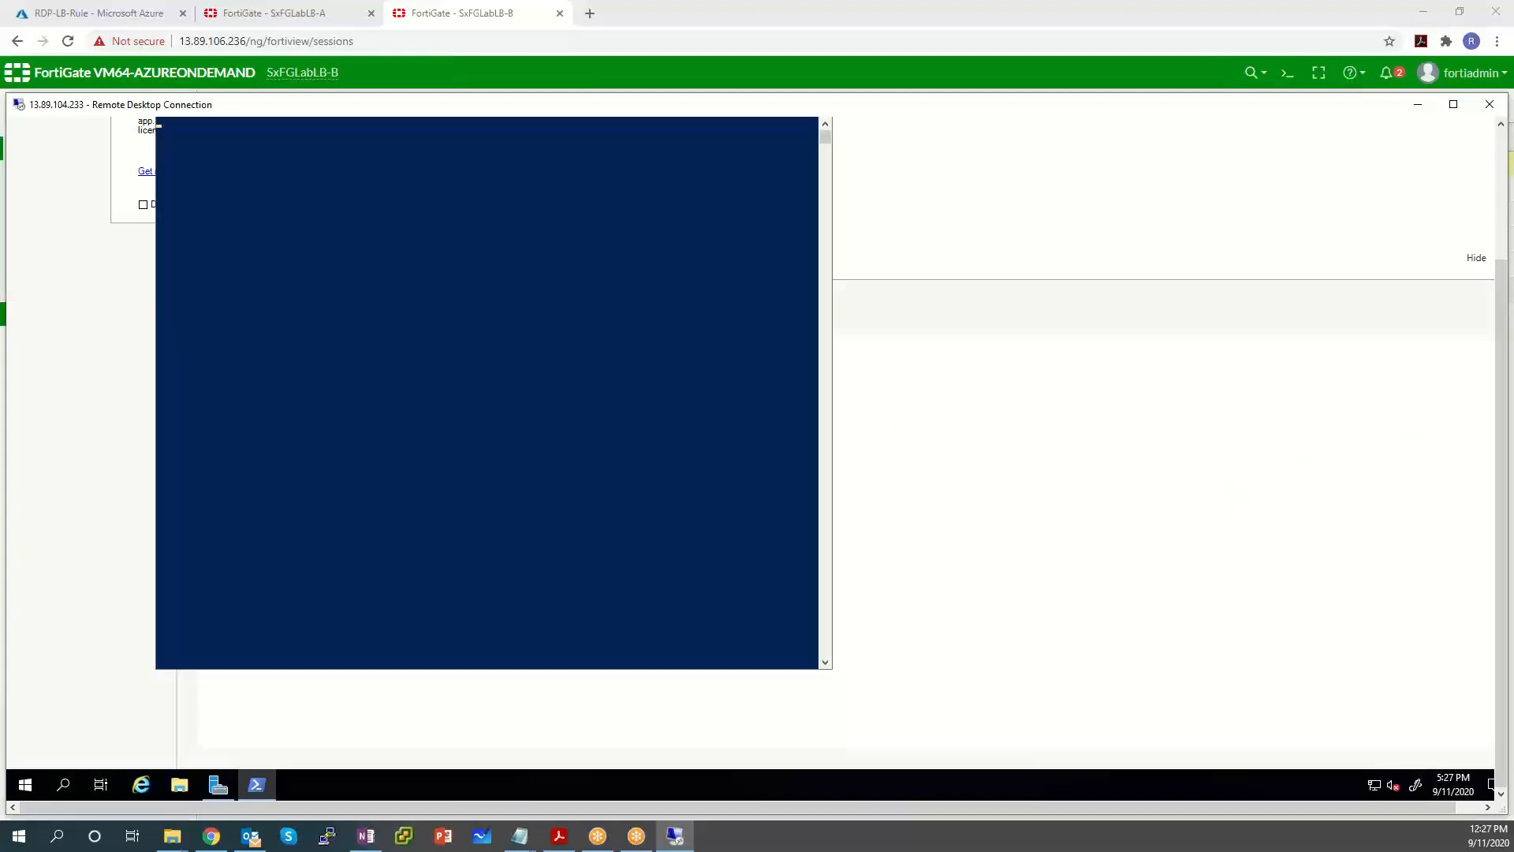
{"action": "left_click_drag", "start_coordinate": [1500, 499], "coordinate": [1500, 363]}
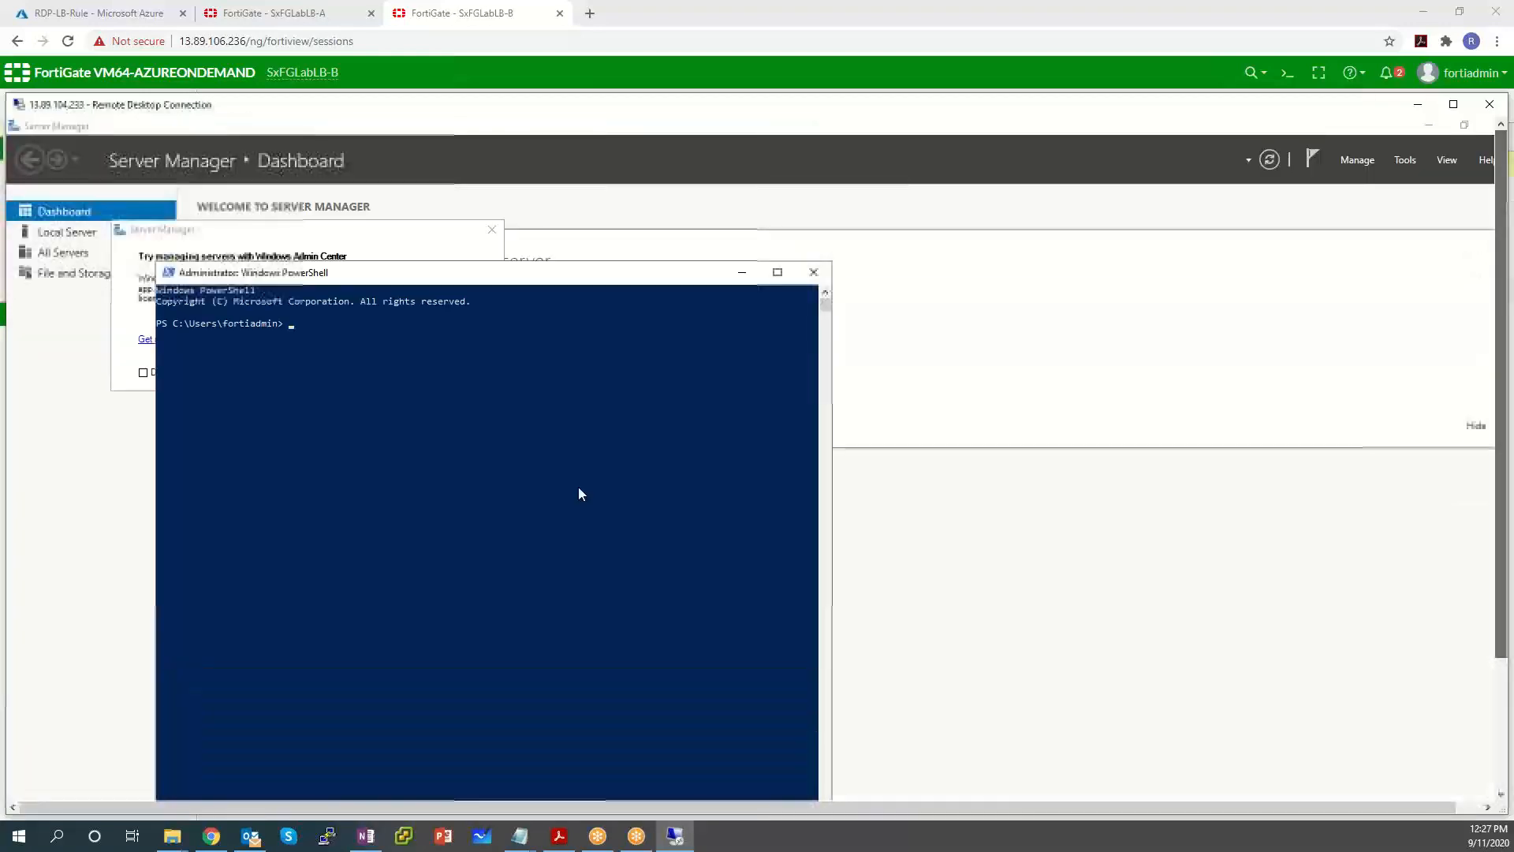
Run Install-WindowsFeature -name Web-Server -IncludeManagementTools in the remote PowerShell console.
{"action": "left_click", "coordinate": [578, 488]}
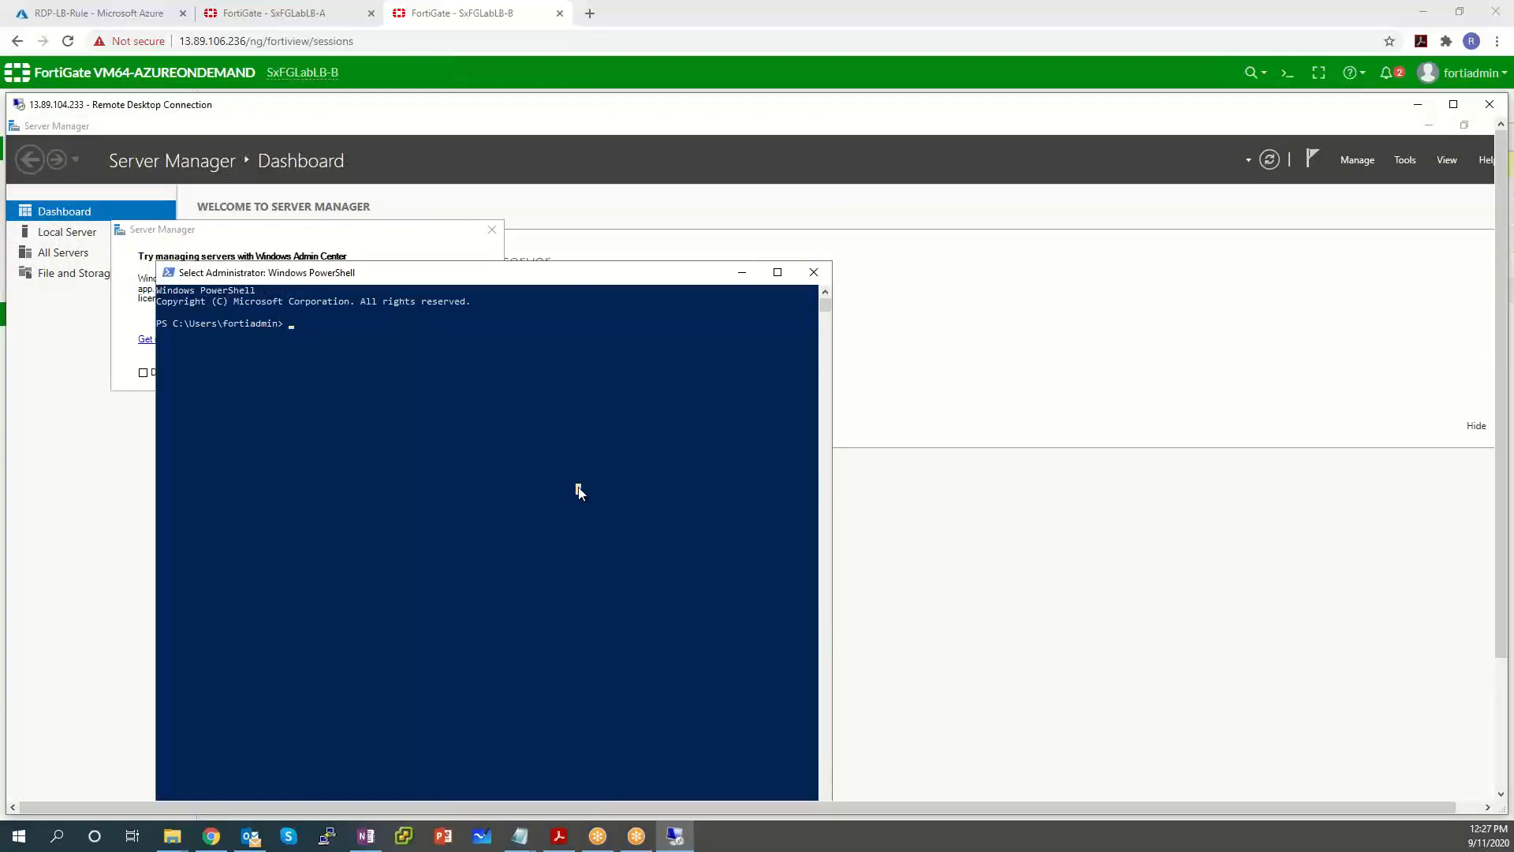
{"action": "type", "text": "Inst"}
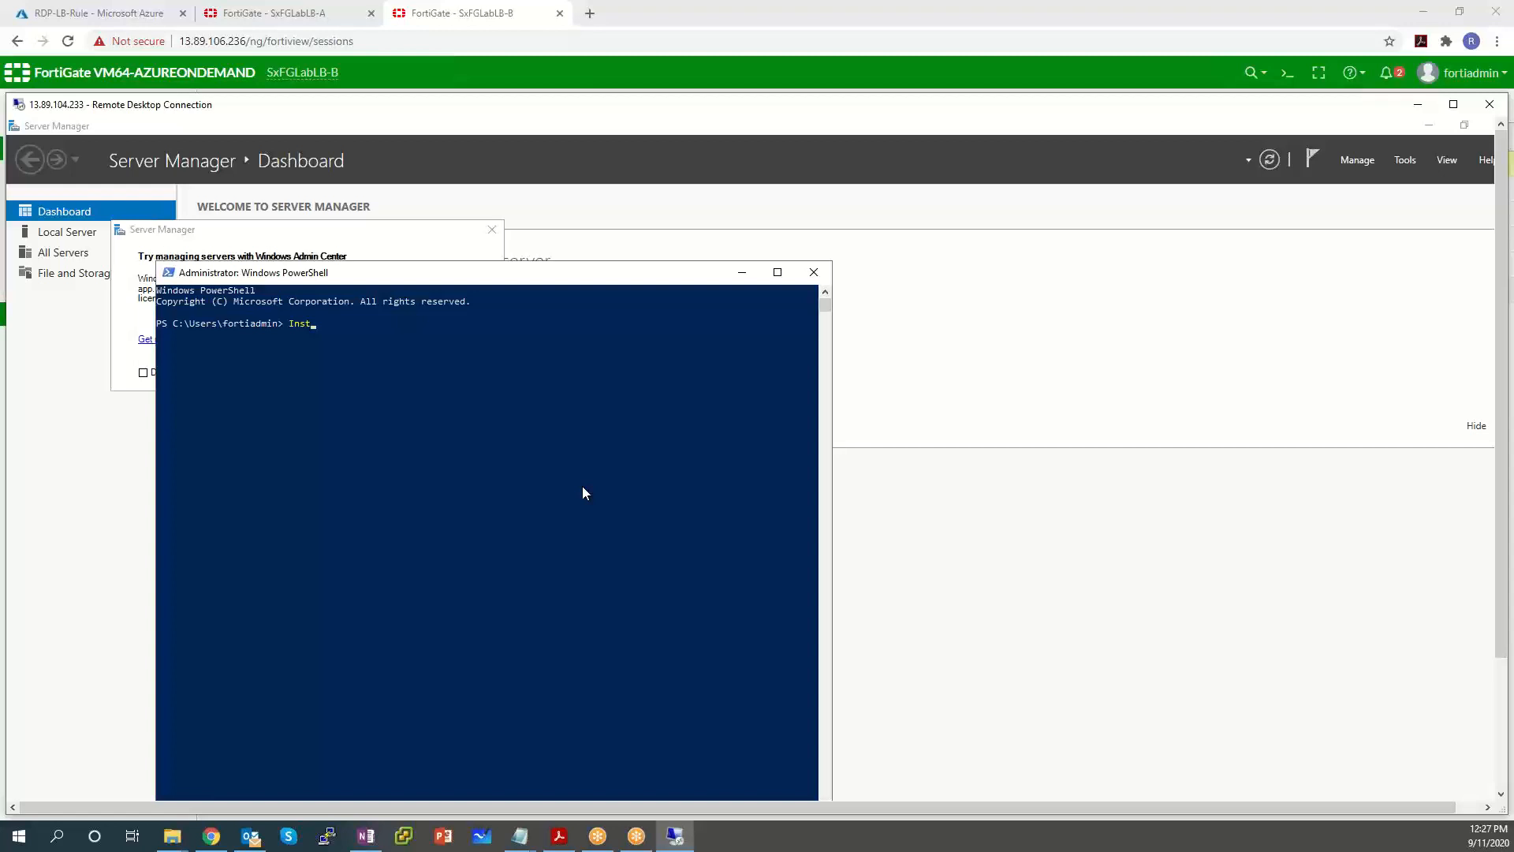
{"action": "type", "text": "all-Dtcall"}
{"action": "left_click", "coordinate": [745, 273]}
{"action": "key", "text": "BackSpace"}
{"action": "key", "text": "BackSpace"}
{"action": "key", "text": "BackSpace"}
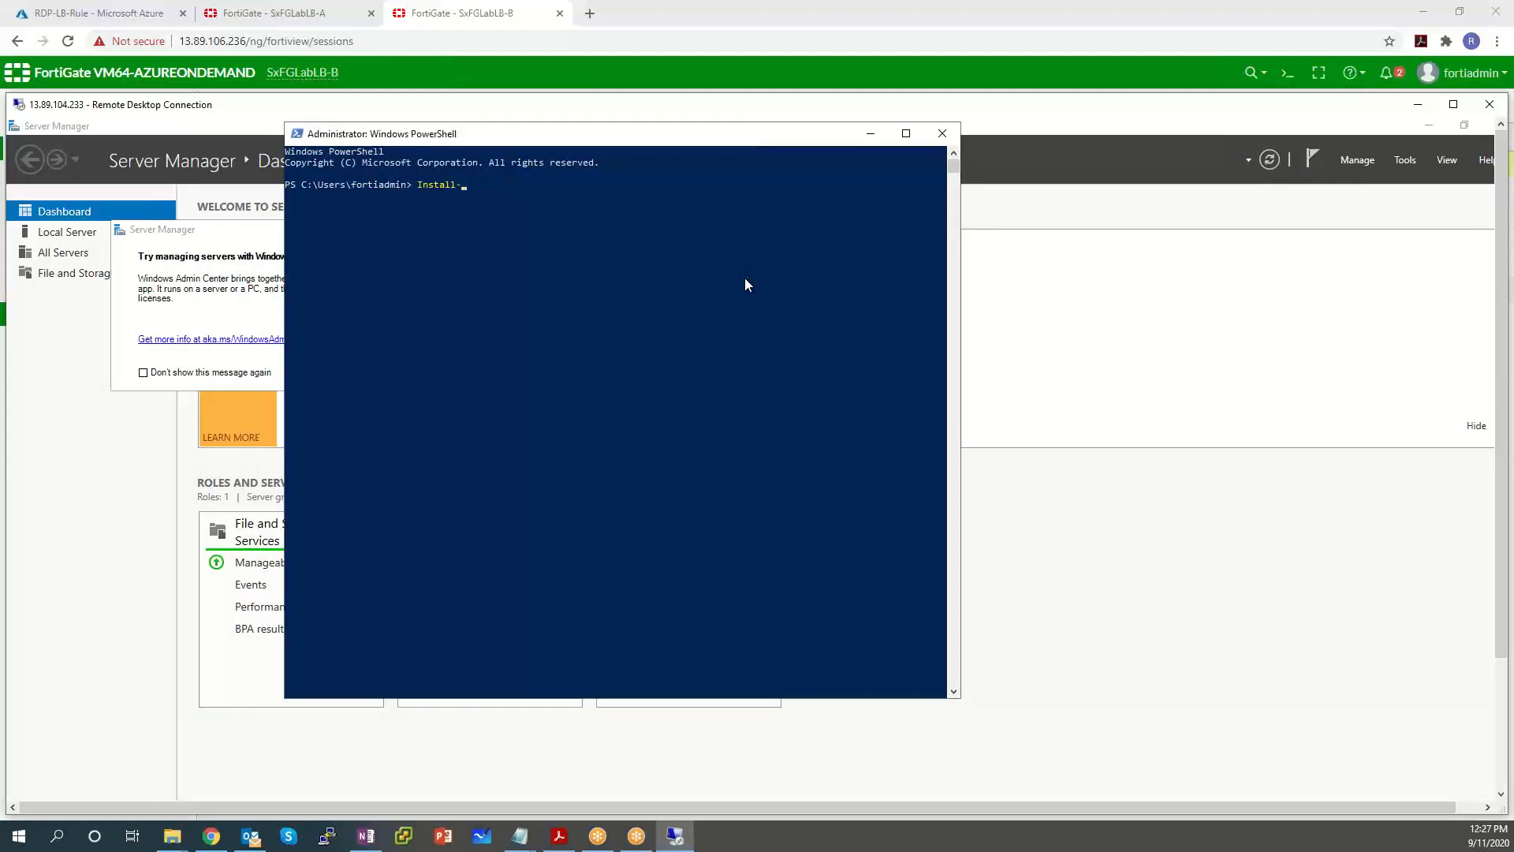
{"action": "type", "text": "WindowsF"}
{"action": "key", "text": "Tab"}
{"action": "type", "text": "-name Web-Server - Incl"}
{"action": "key", "text": "BackSpace"}
{"action": "key", "text": "BackSpace"}
{"action": "key", "text": "BackSpace"}
{"action": "key", "text": "BackSpace"}
{"action": "key", "text": "BackSpace"}
{"action": "type", "text": "Inclu"}
{"action": "key", "text": "BackSpace"}
{"action": "key", "text": "BackSpace"}
{"action": "key", "text": "BackSpace"}
{"action": "key", "text": "BackSpace"}
{"action": "key", "text": "BackSpace"}
{"action": "type", "text": "IncludeM"}
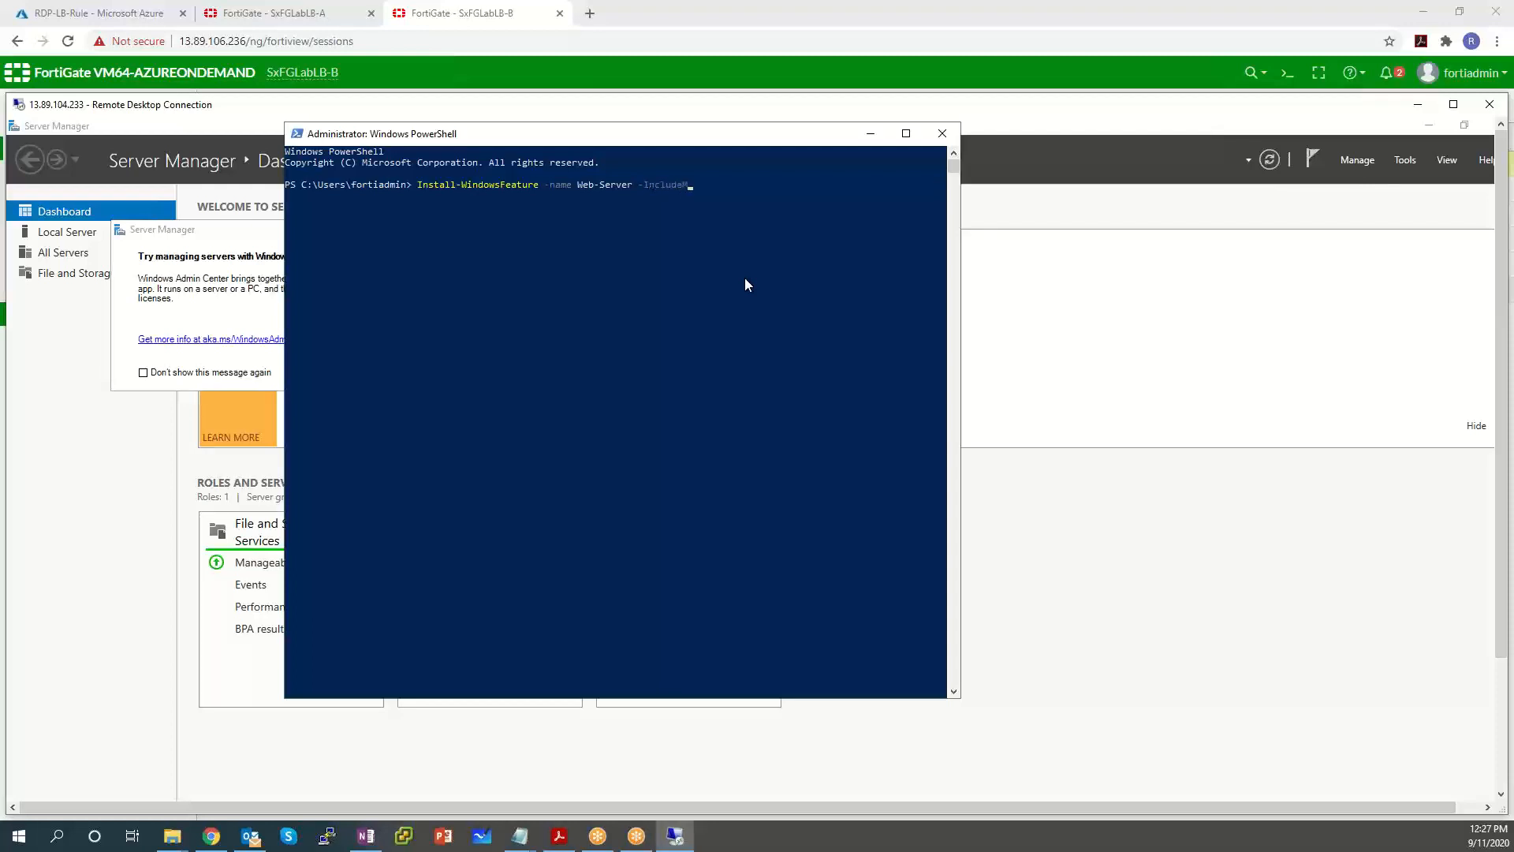
{"action": "type", "text": "anagementTools"}
{"action": "key", "text": "Return"}
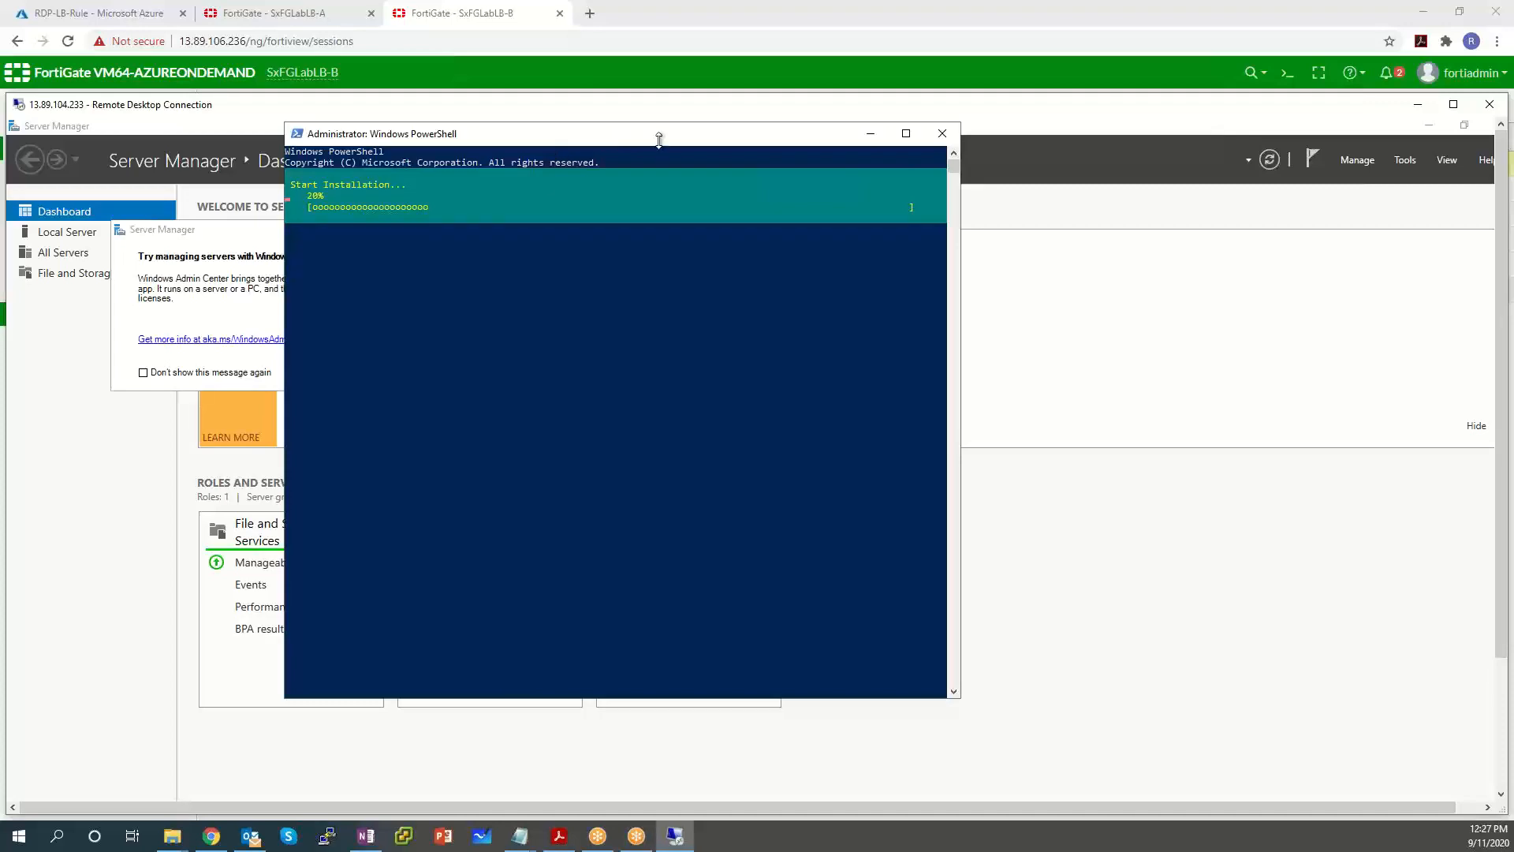
Dismiss the Windows Admin Center popup, make the remote session full screen, and close Server Manager.
{"action": "left_click_drag", "start_coordinate": [373, 116], "coordinate": [430, 94]}
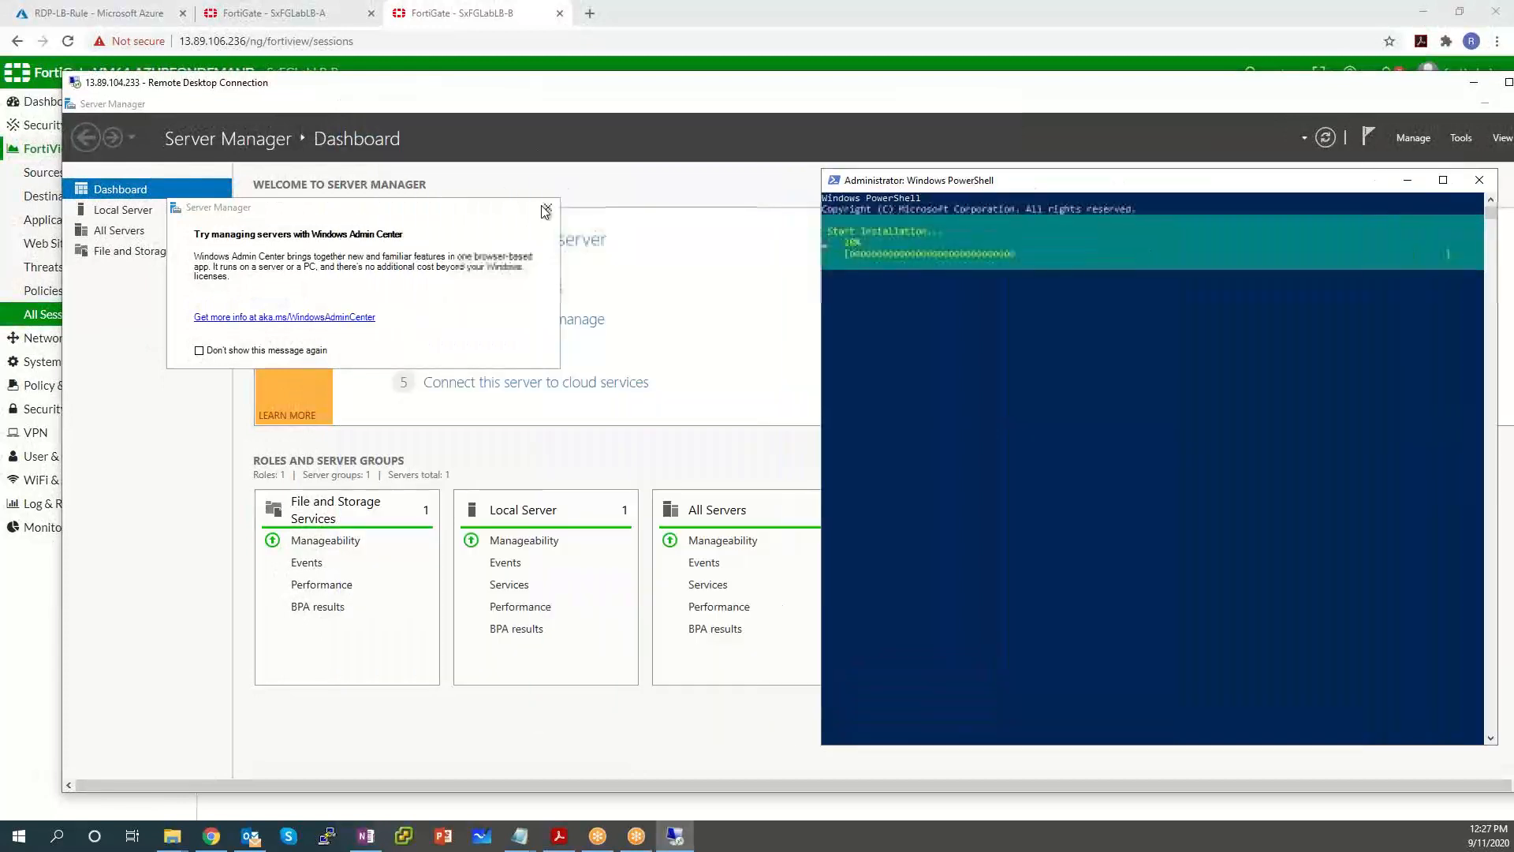
{"action": "left_click", "coordinate": [548, 206]}
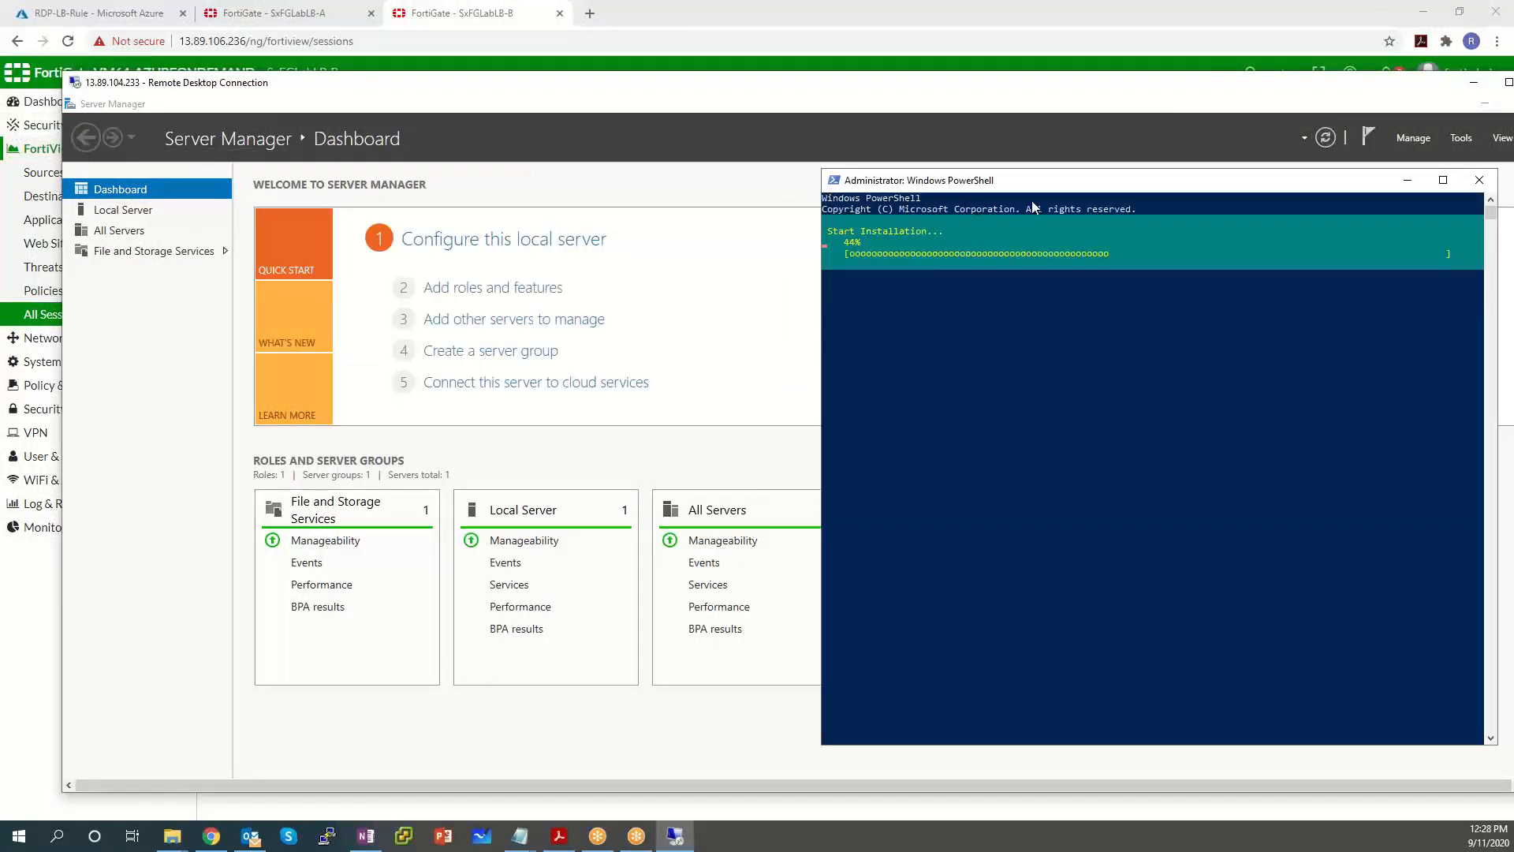
{"action": "left_click_drag", "start_coordinate": [1071, 189], "coordinate": [867, 251]}
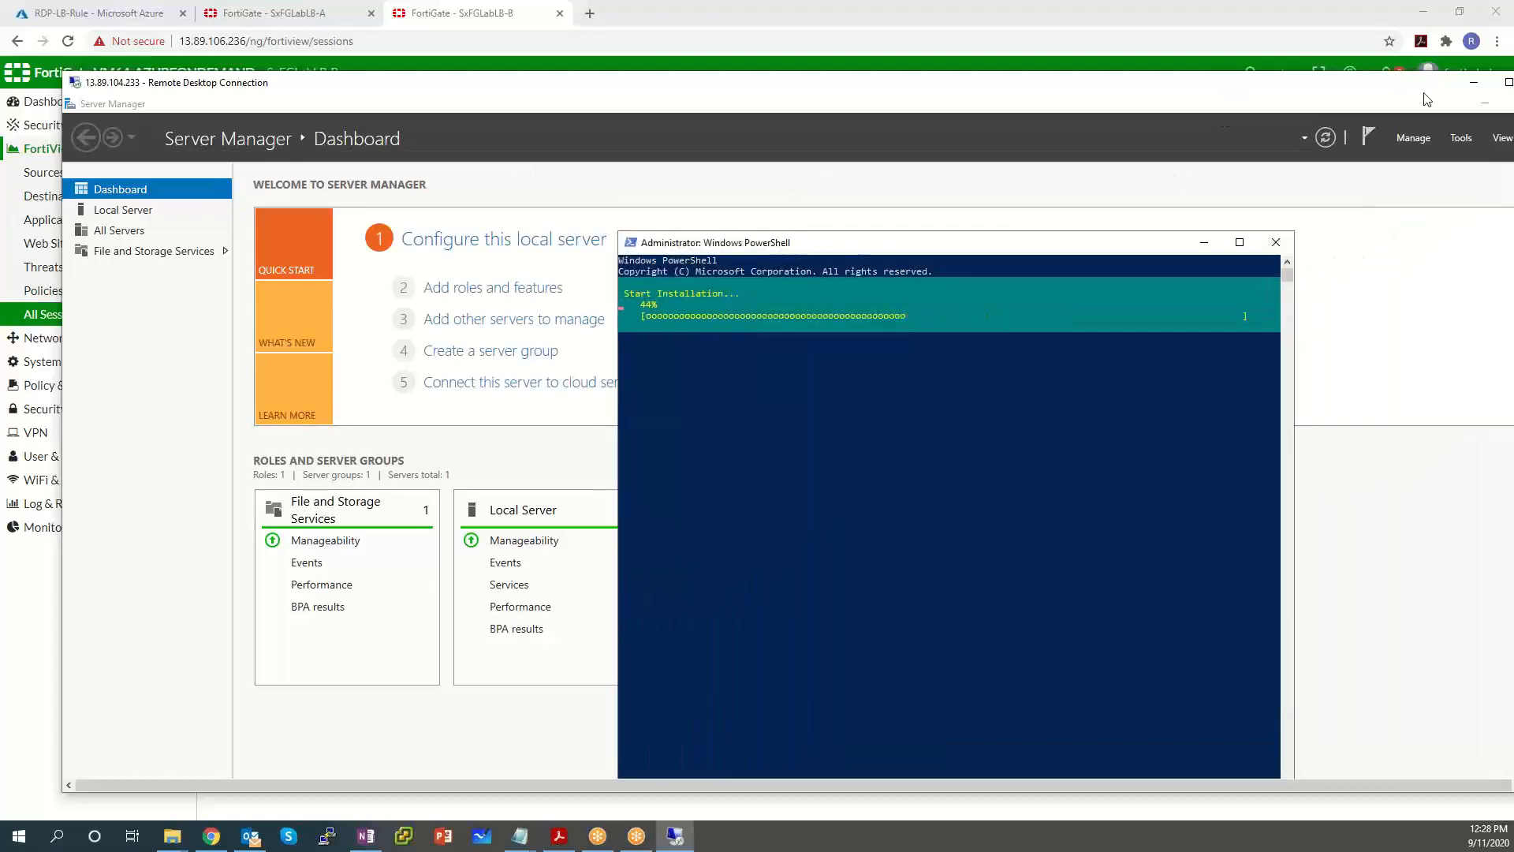
{"action": "left_click", "coordinate": [1509, 83]}
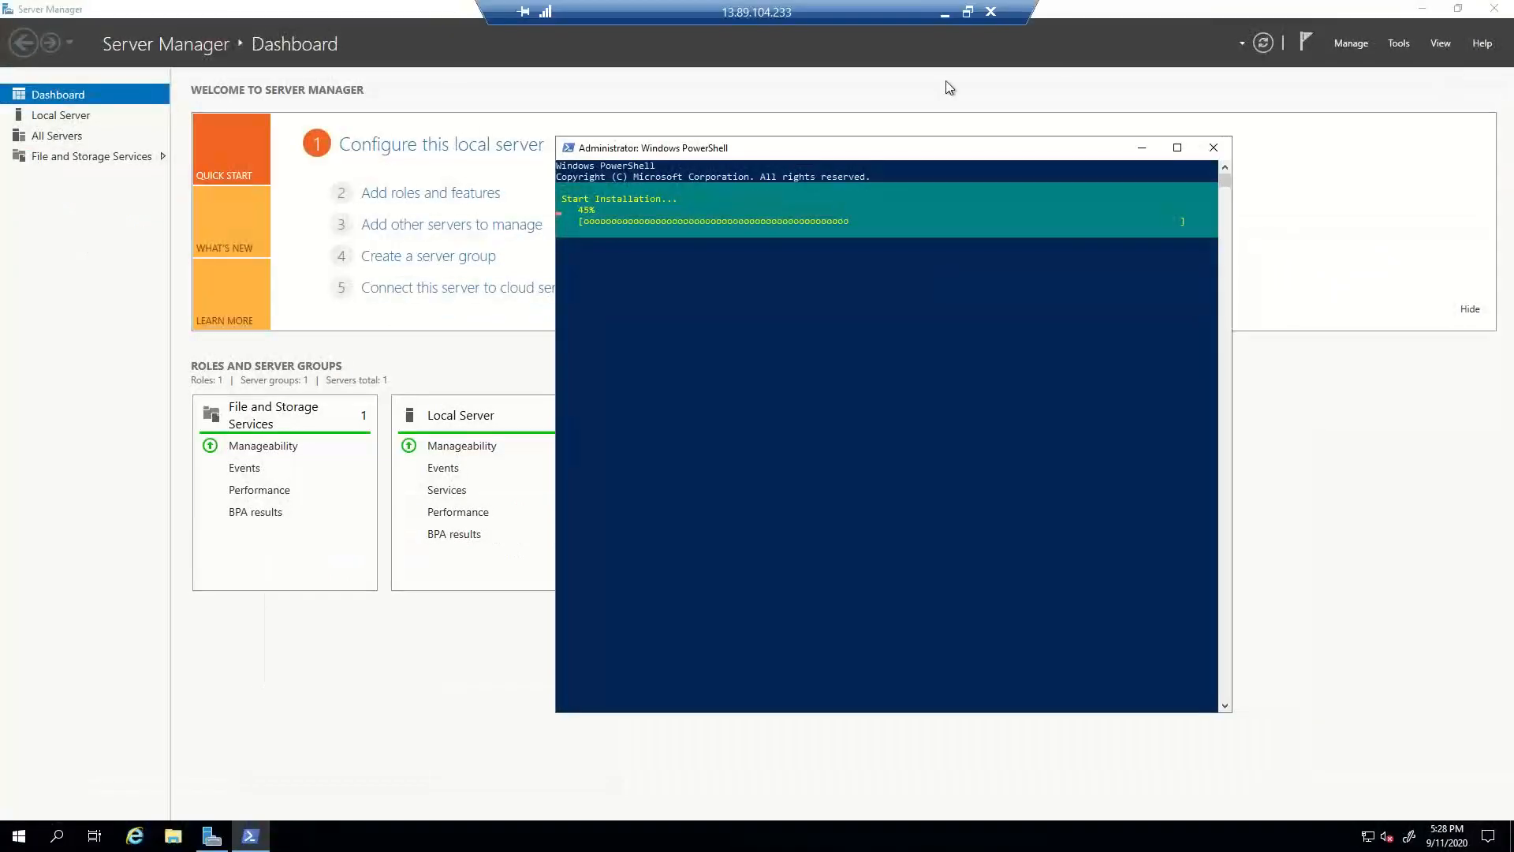
{"action": "left_click", "coordinate": [1494, 9]}
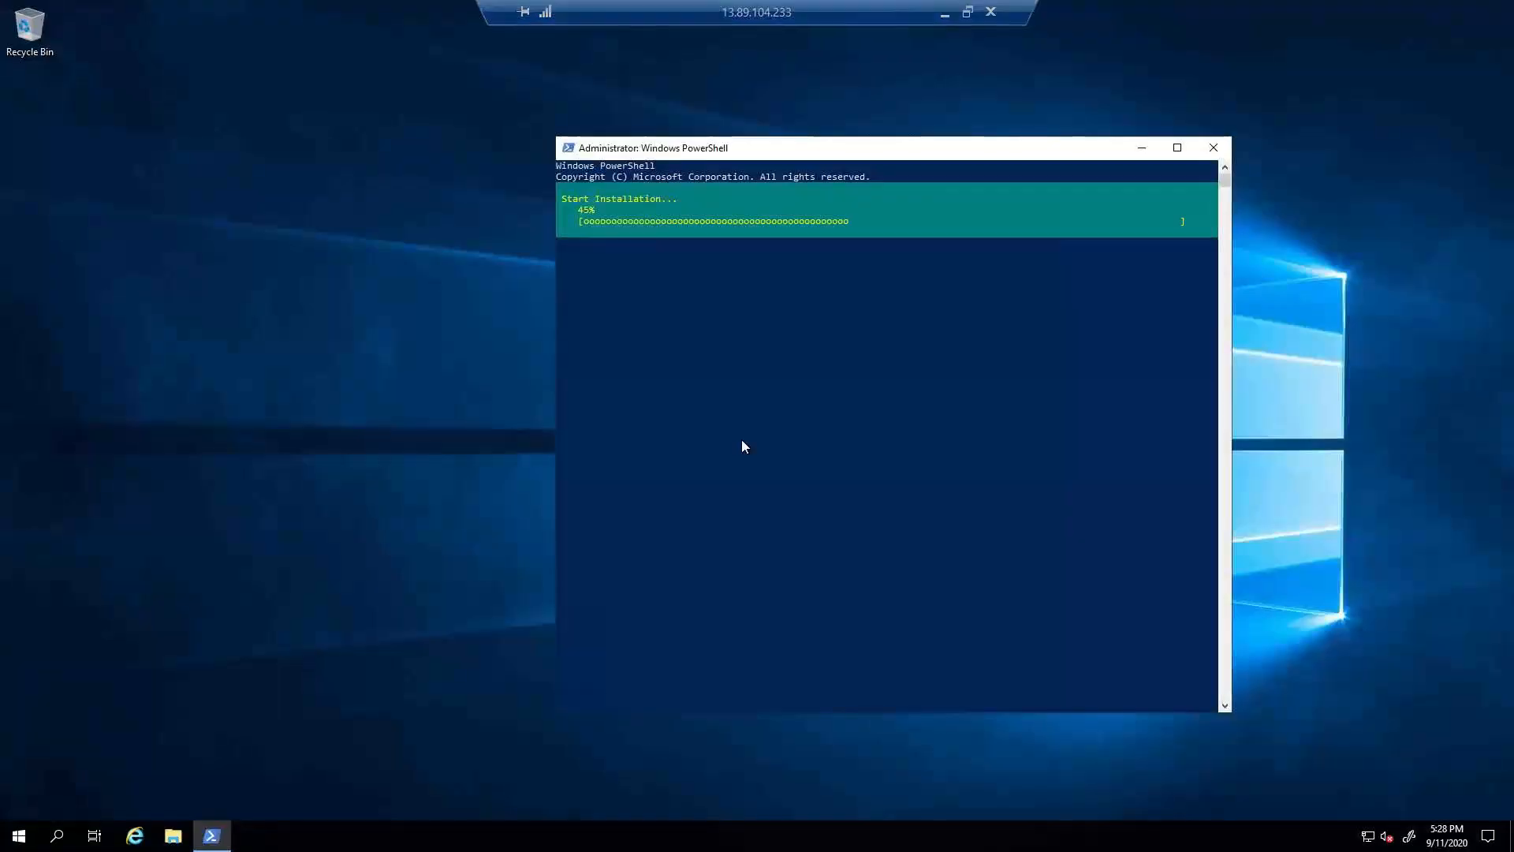
{"action": "left_click_drag", "start_coordinate": [820, 140], "coordinate": [688, 104]}
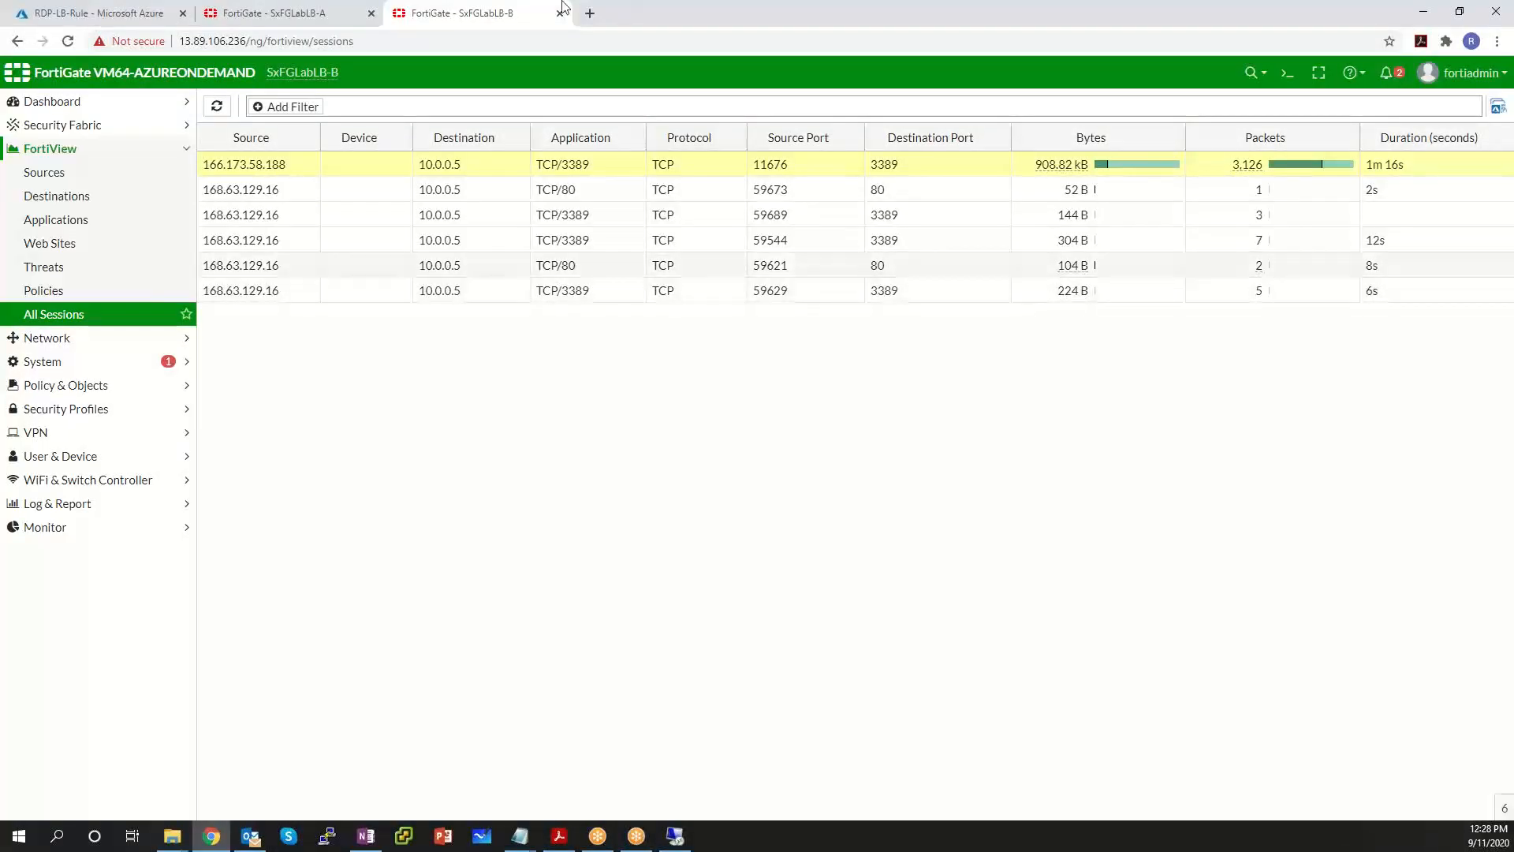
Open a new Chrome tab as a separate window and arrange it beside the full-screen remote session.
{"action": "left_click", "coordinate": [590, 13]}
{"action": "left_click_drag", "start_coordinate": [757, 245], "coordinate": [960, 356]}
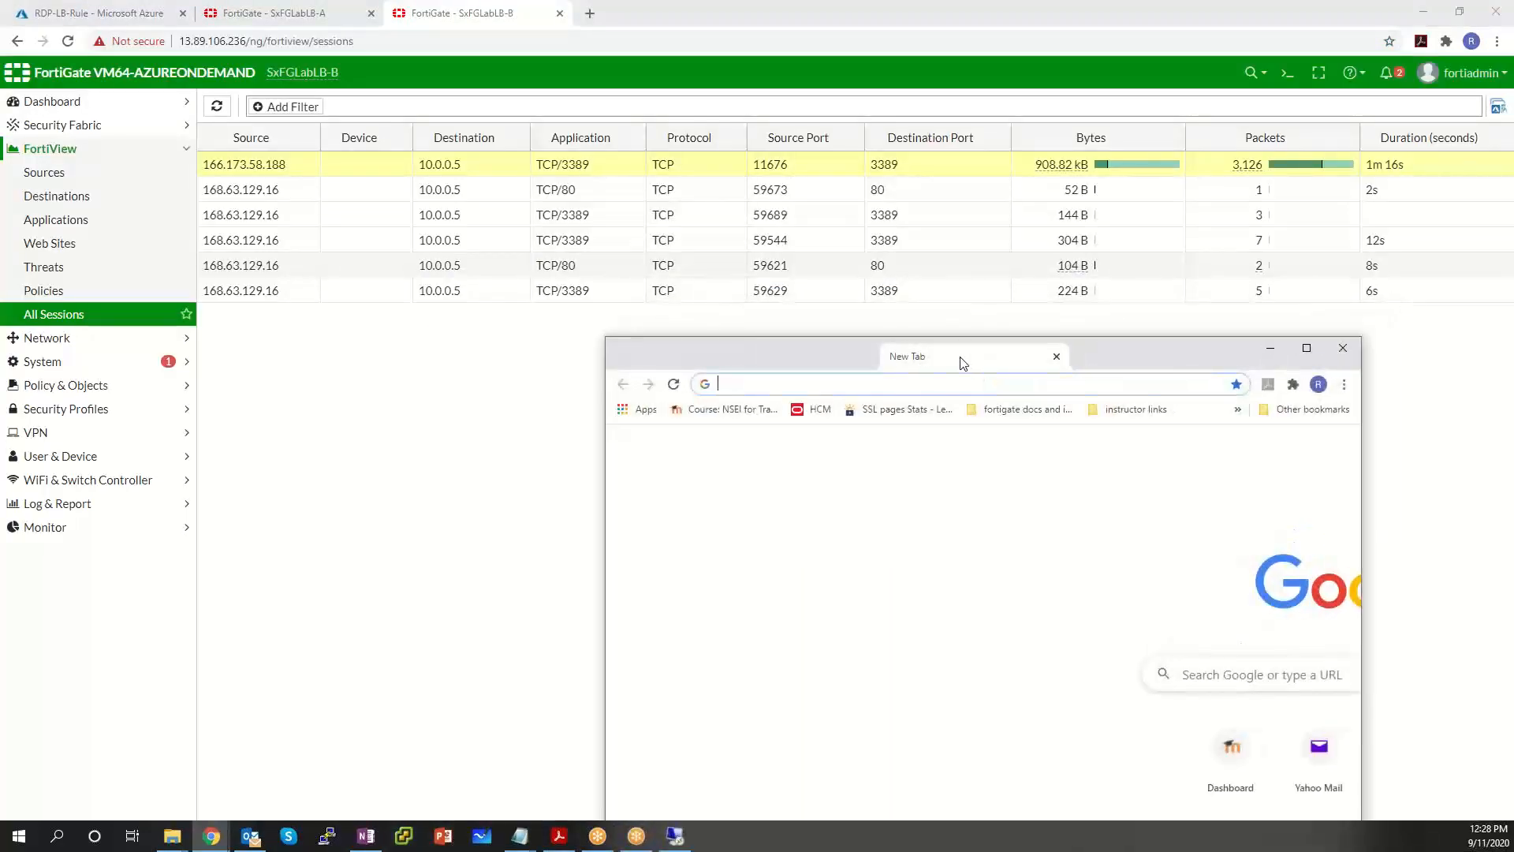
{"action": "left_click", "coordinate": [675, 835]}
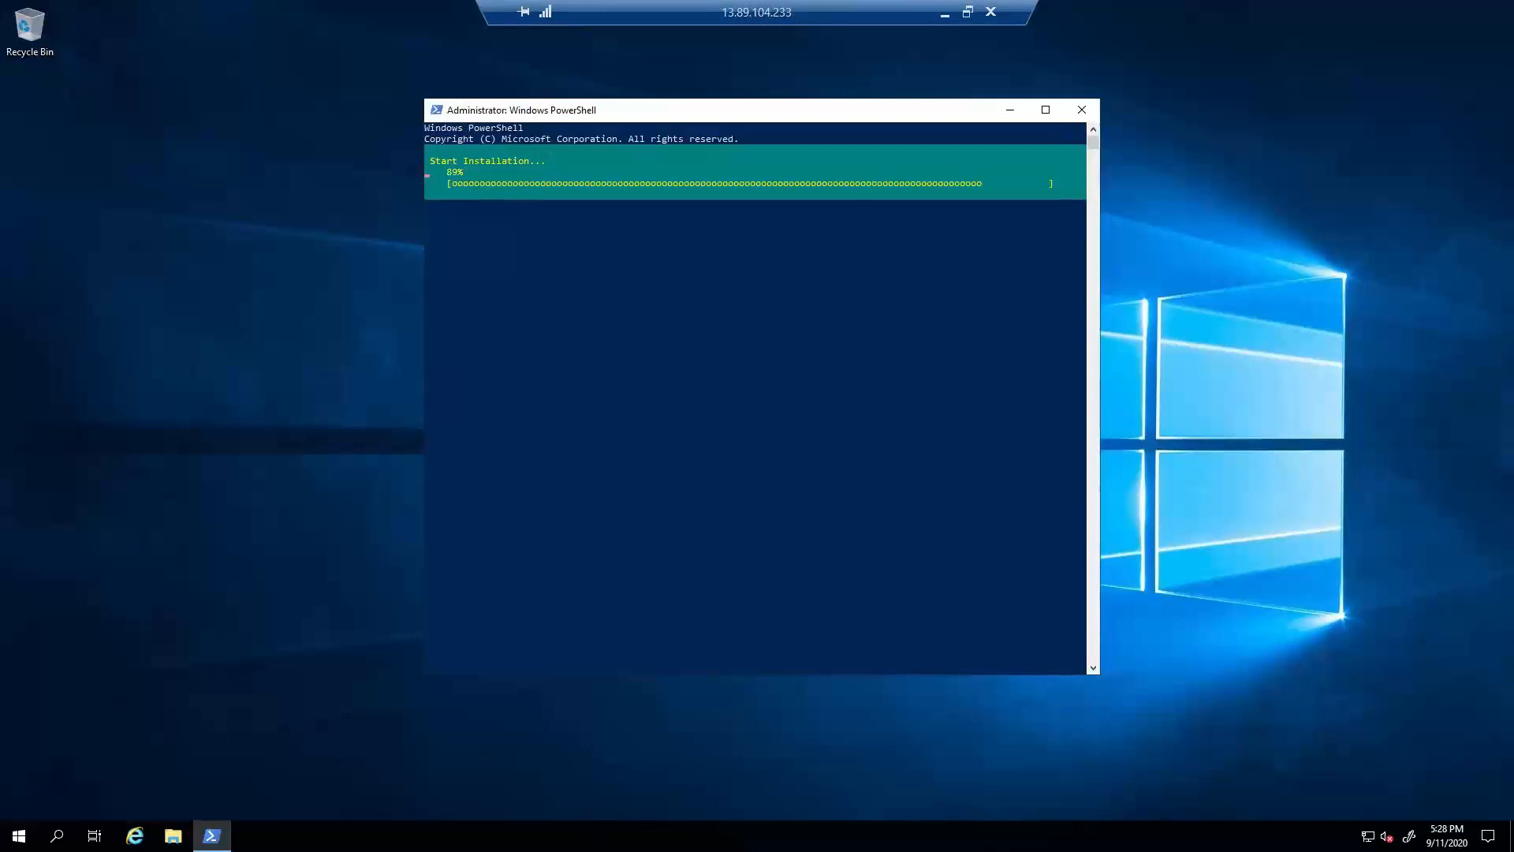
{"action": "key", "text": "alt+Tab"}
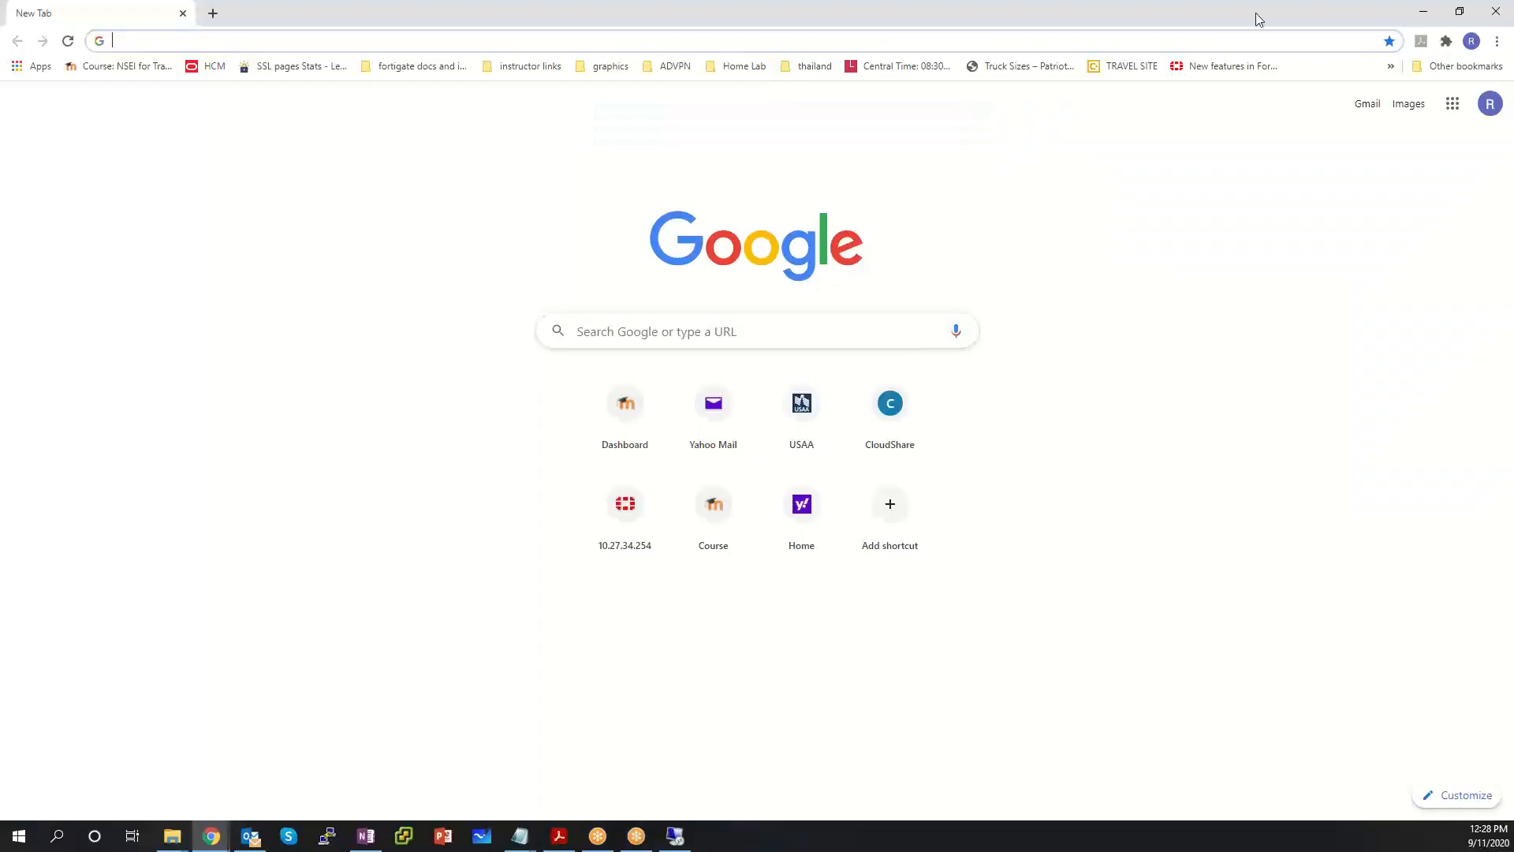
{"action": "left_click_drag", "start_coordinate": [787, 201], "coordinate": [782, 282]}
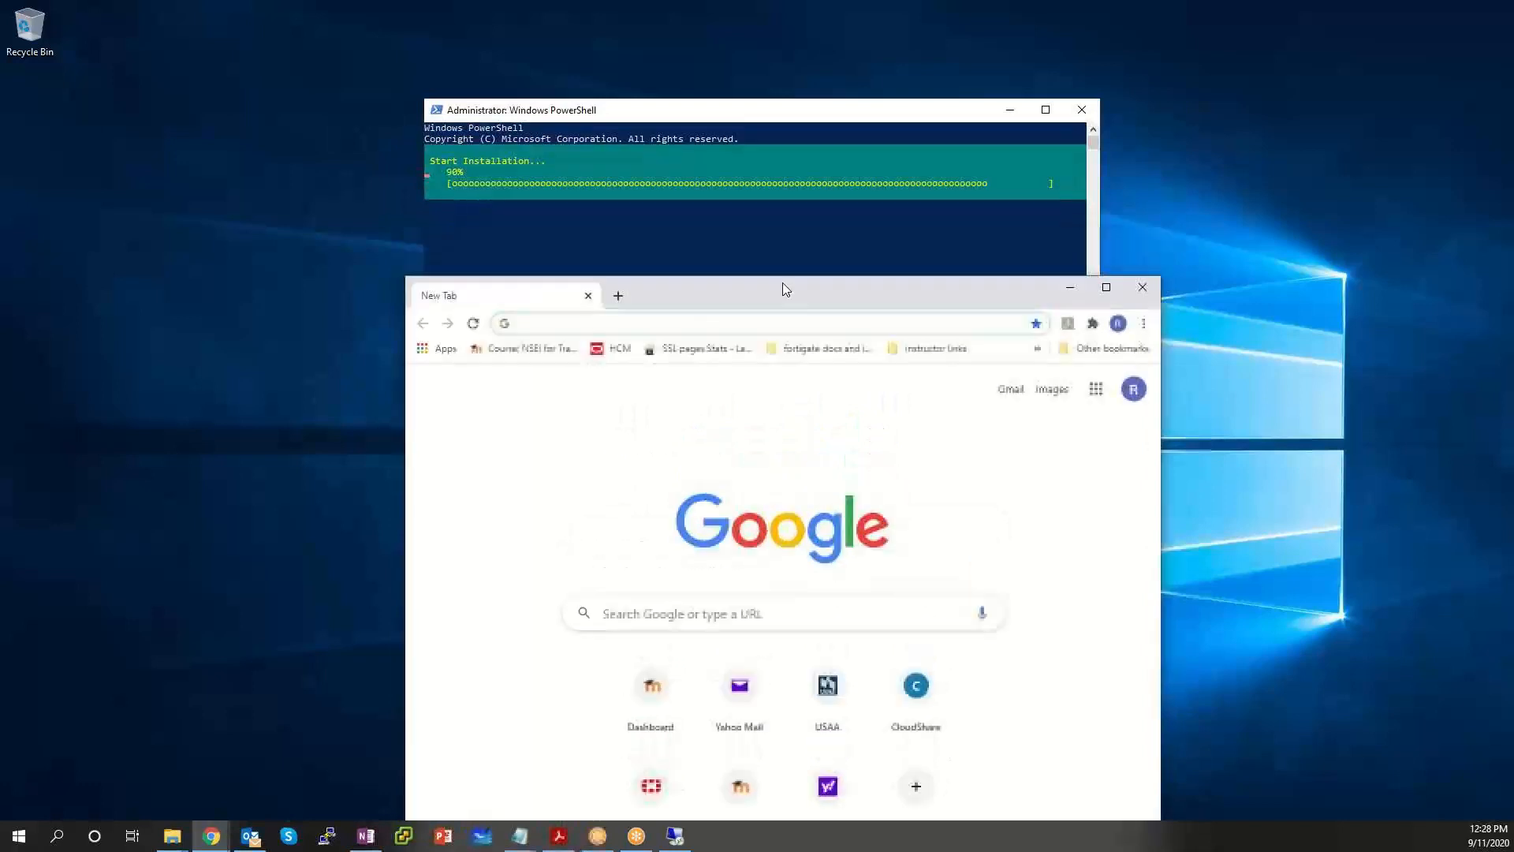
{"action": "mouse_move", "coordinate": [751, 2]}
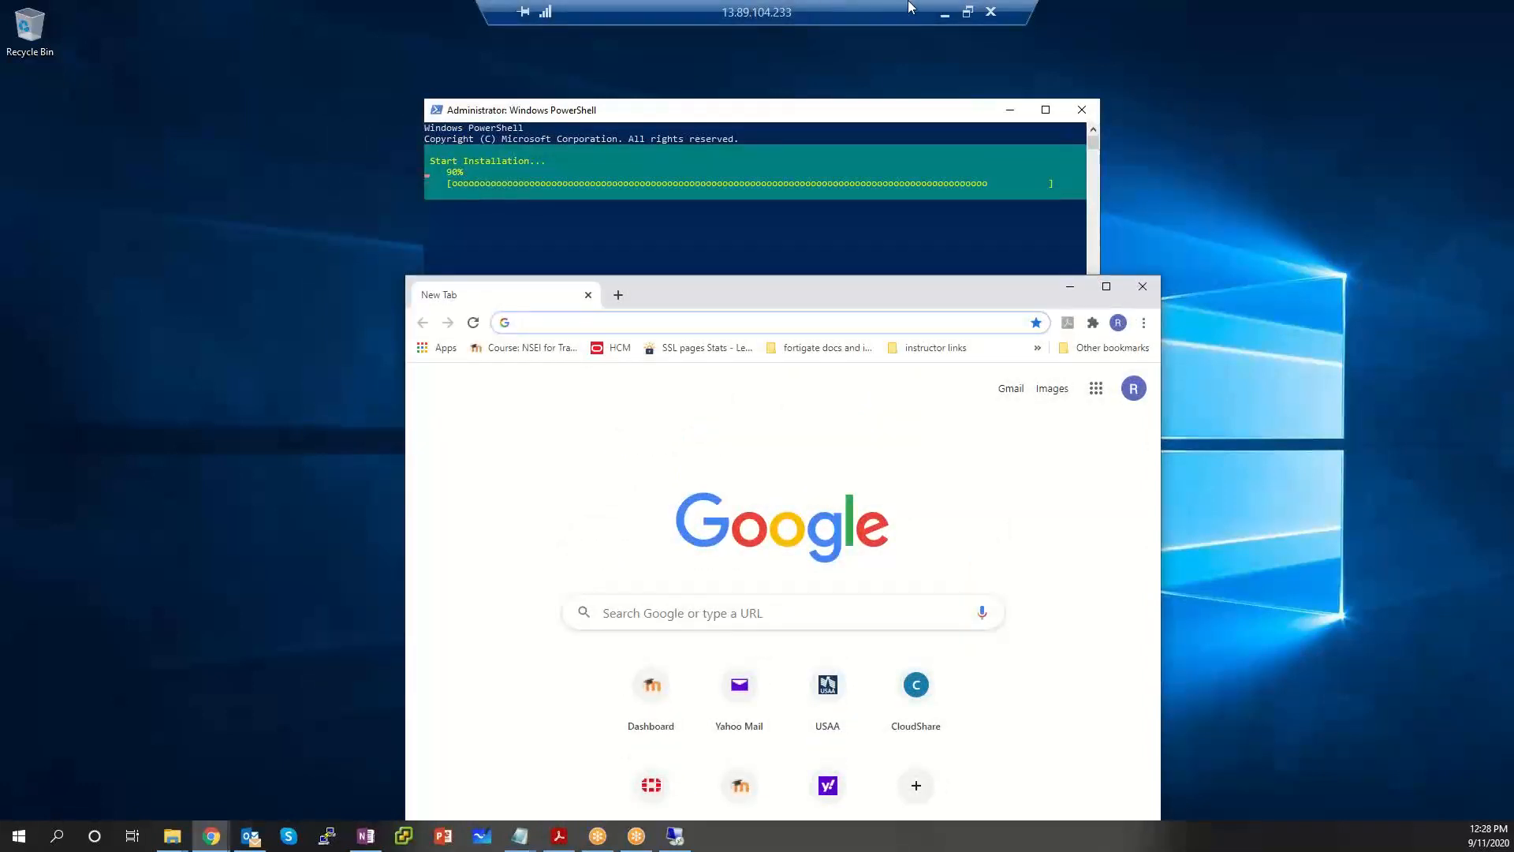
{"action": "left_click", "coordinate": [939, 19]}
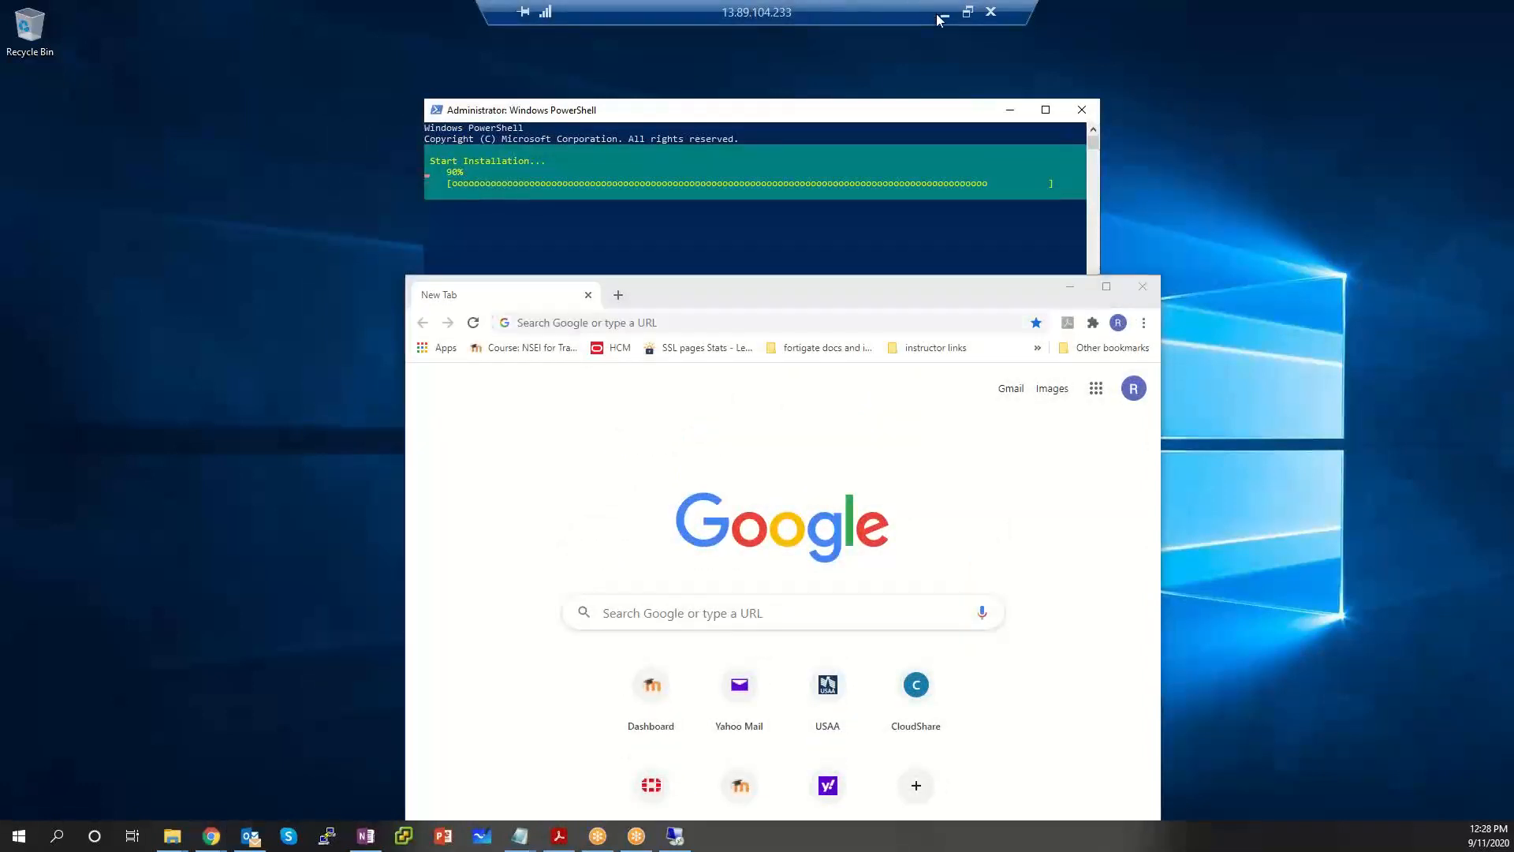
{"action": "left_click", "coordinate": [526, 12]}
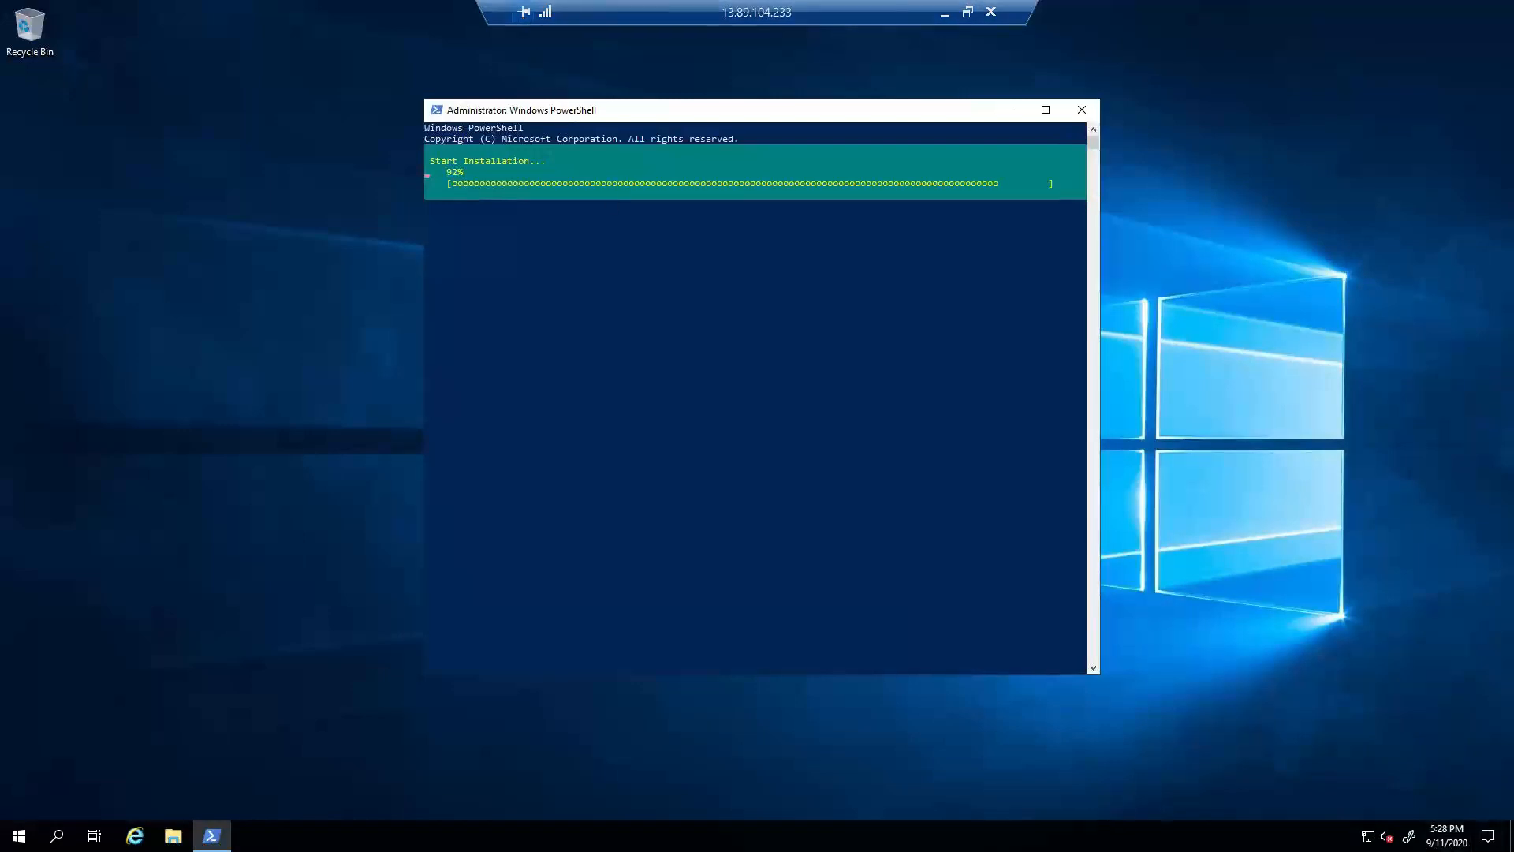
{"action": "key", "text": "alt+Tab"}
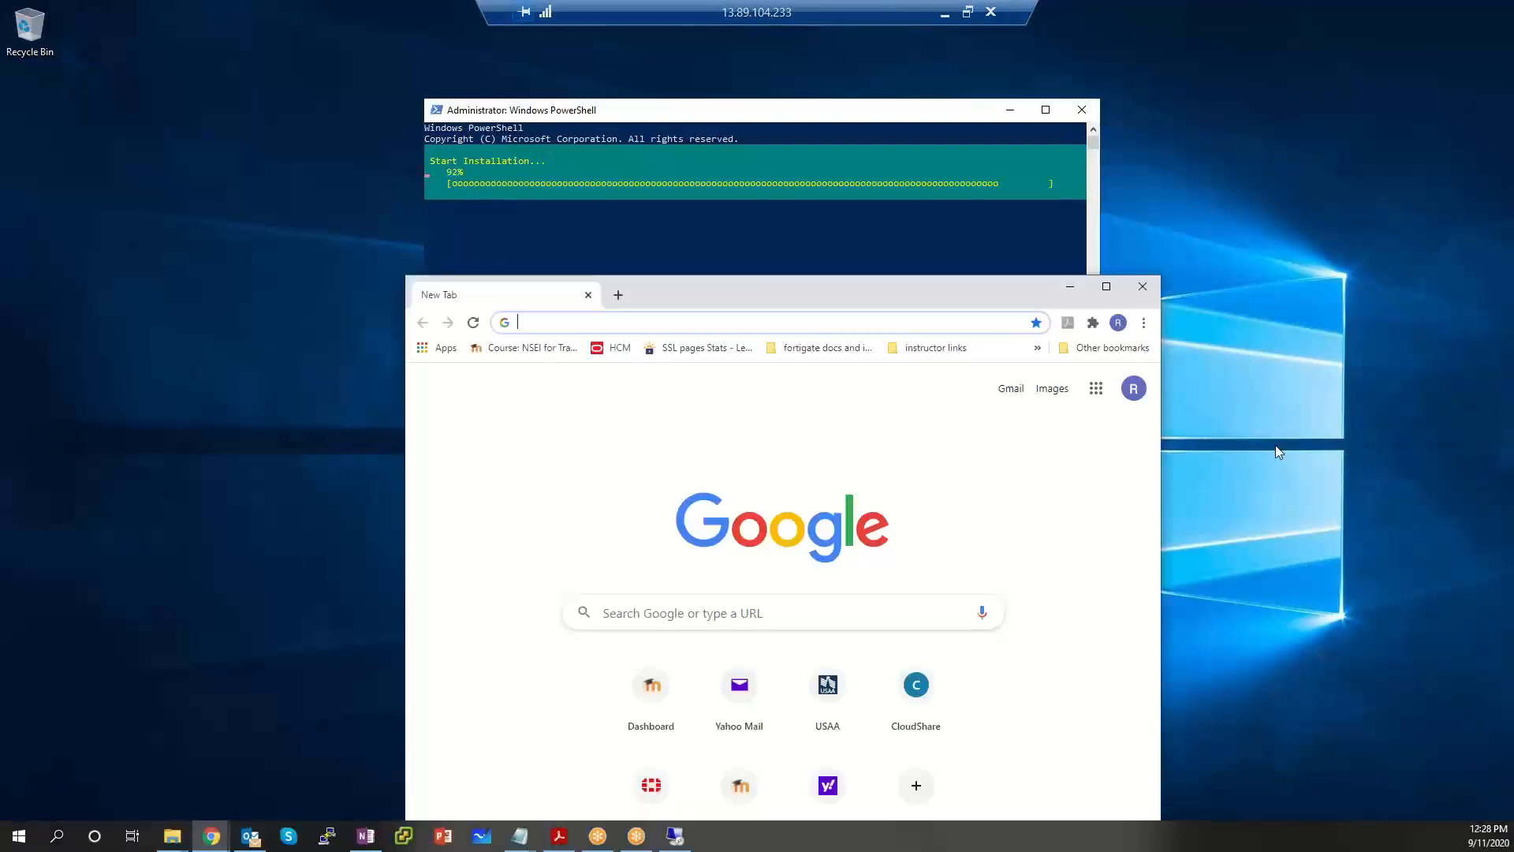
{"action": "type", "text": "http://"}
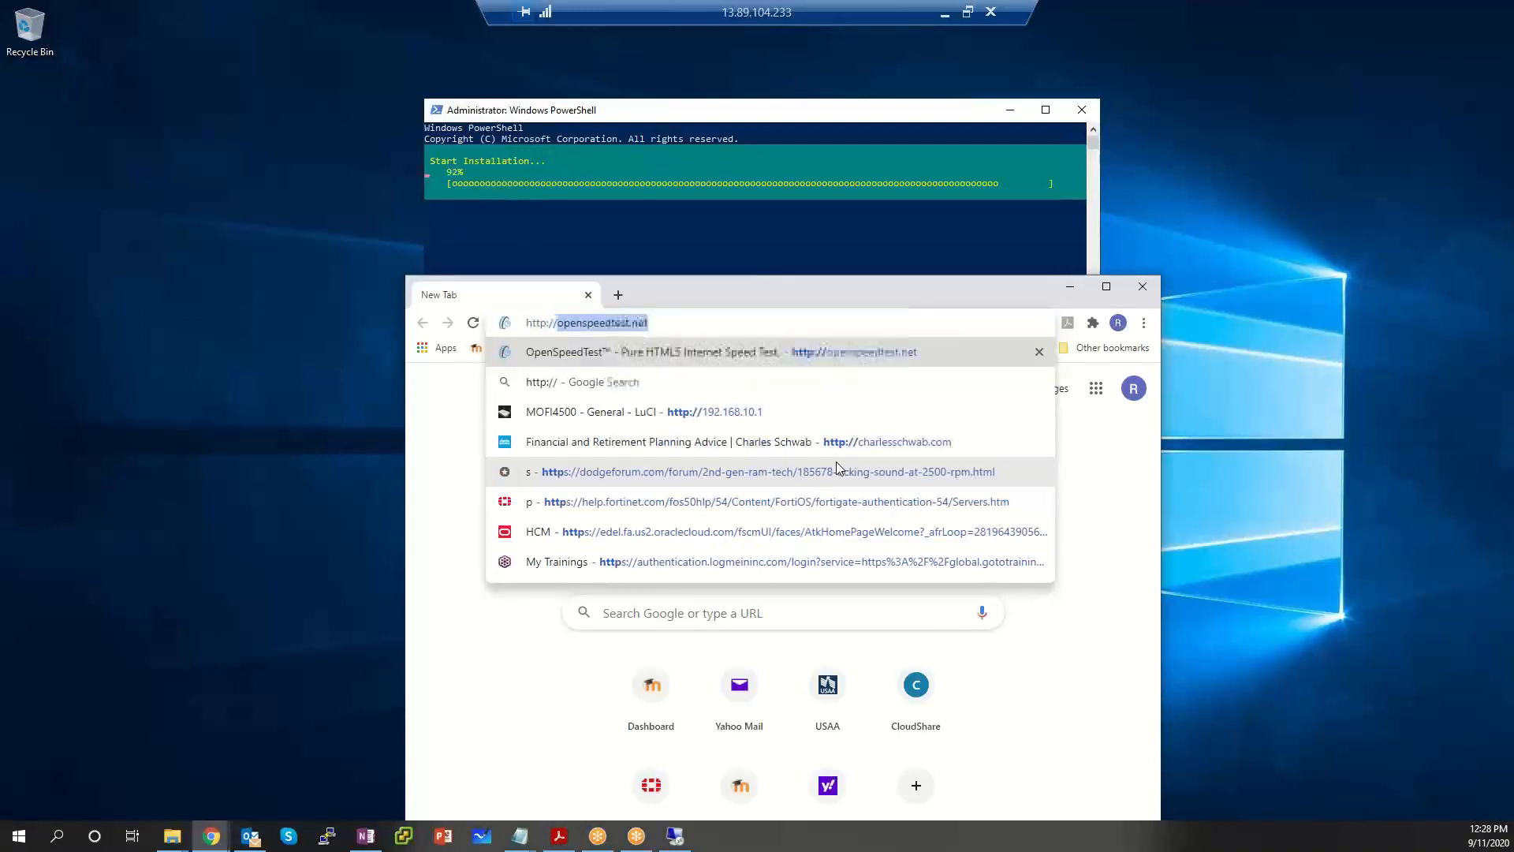
{"action": "type", "text": "13."}
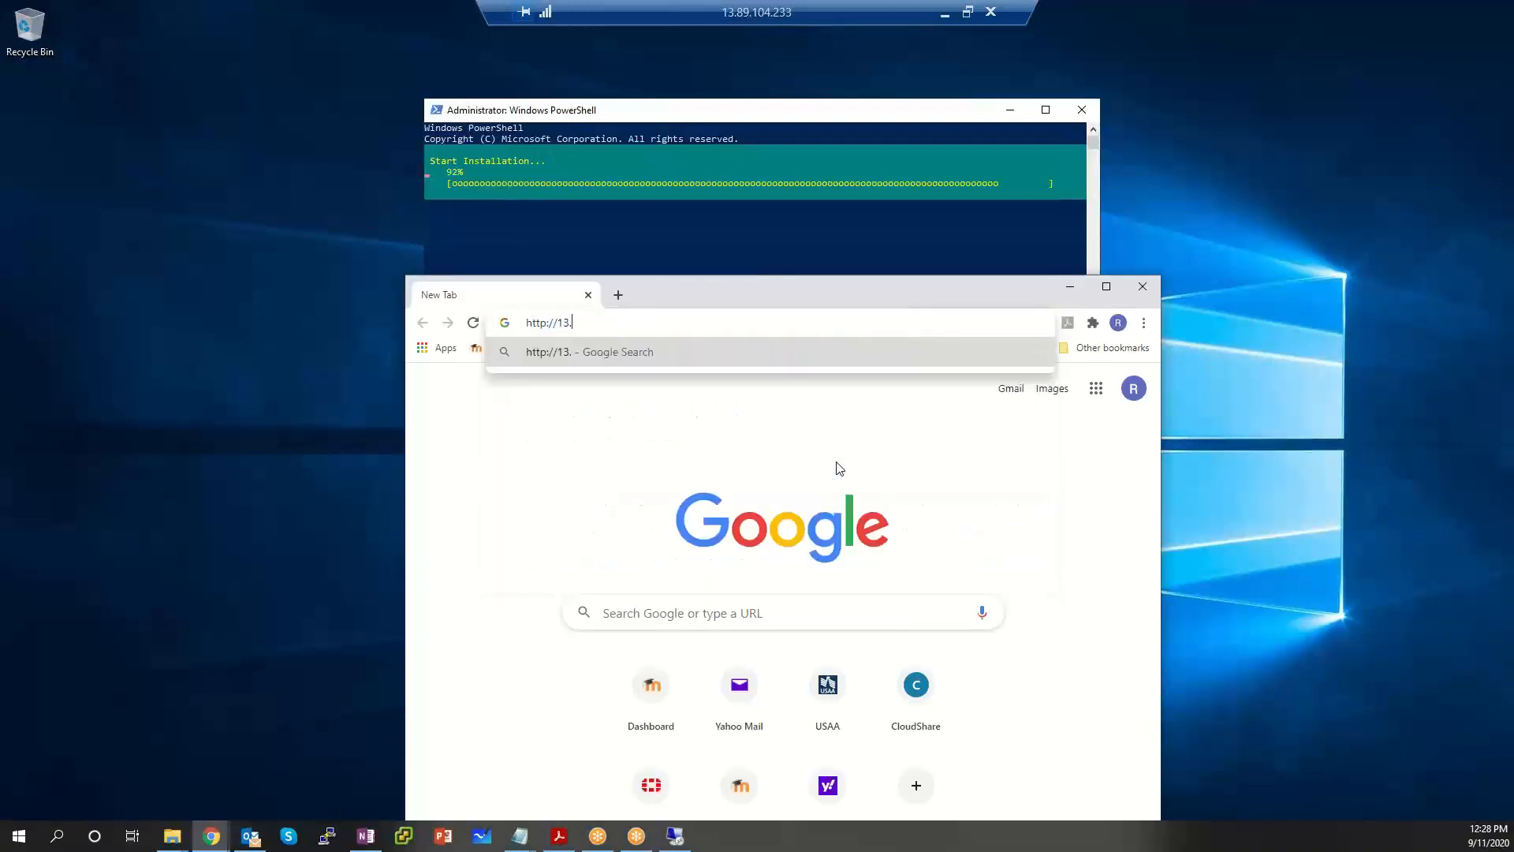
{"action": "type", "text": "89.104.233"}
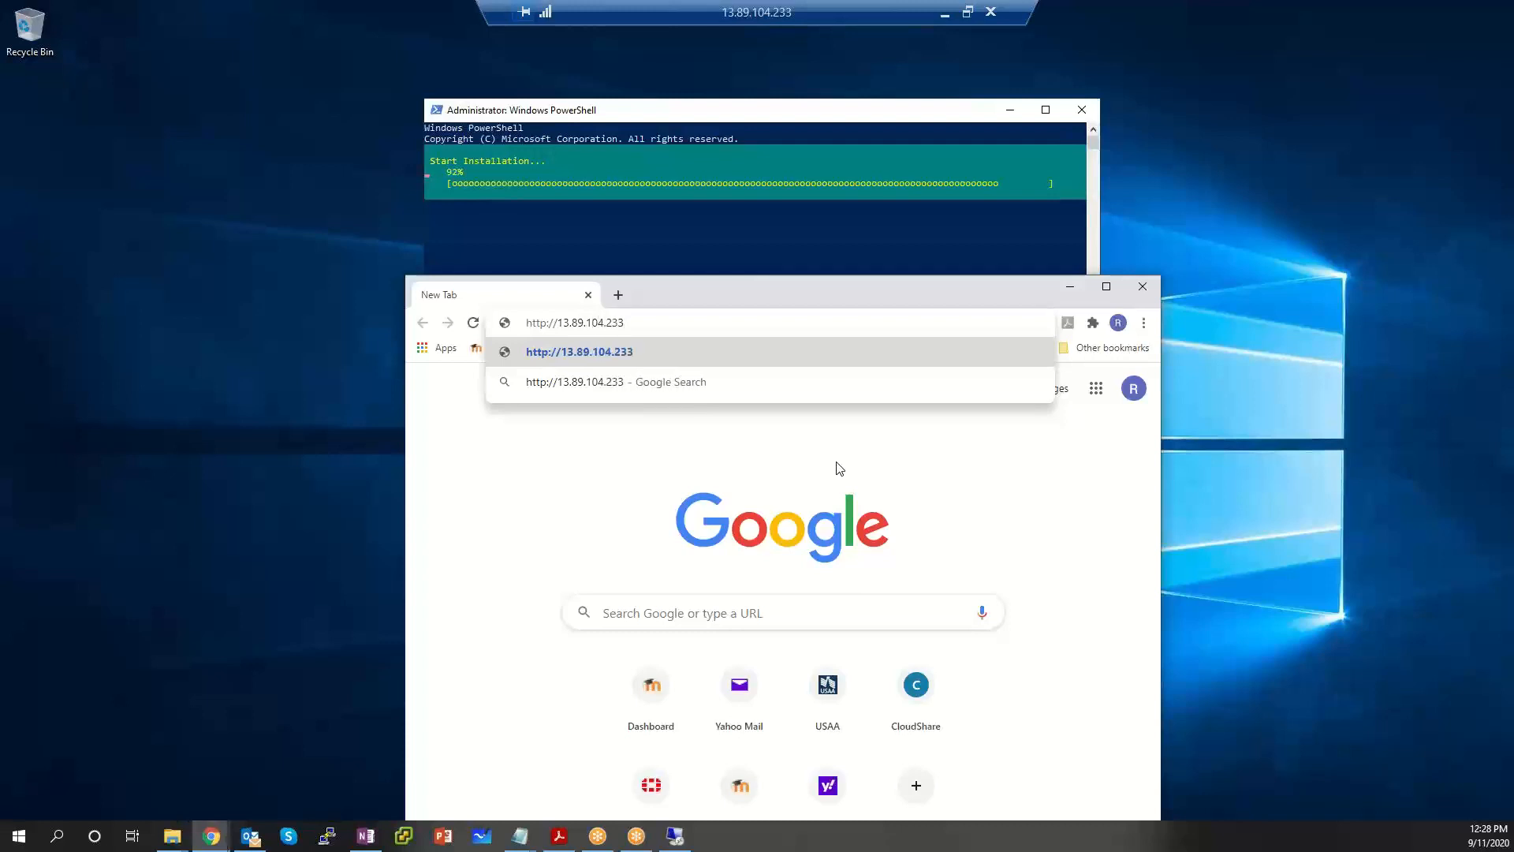
{"action": "key", "text": "Return"}
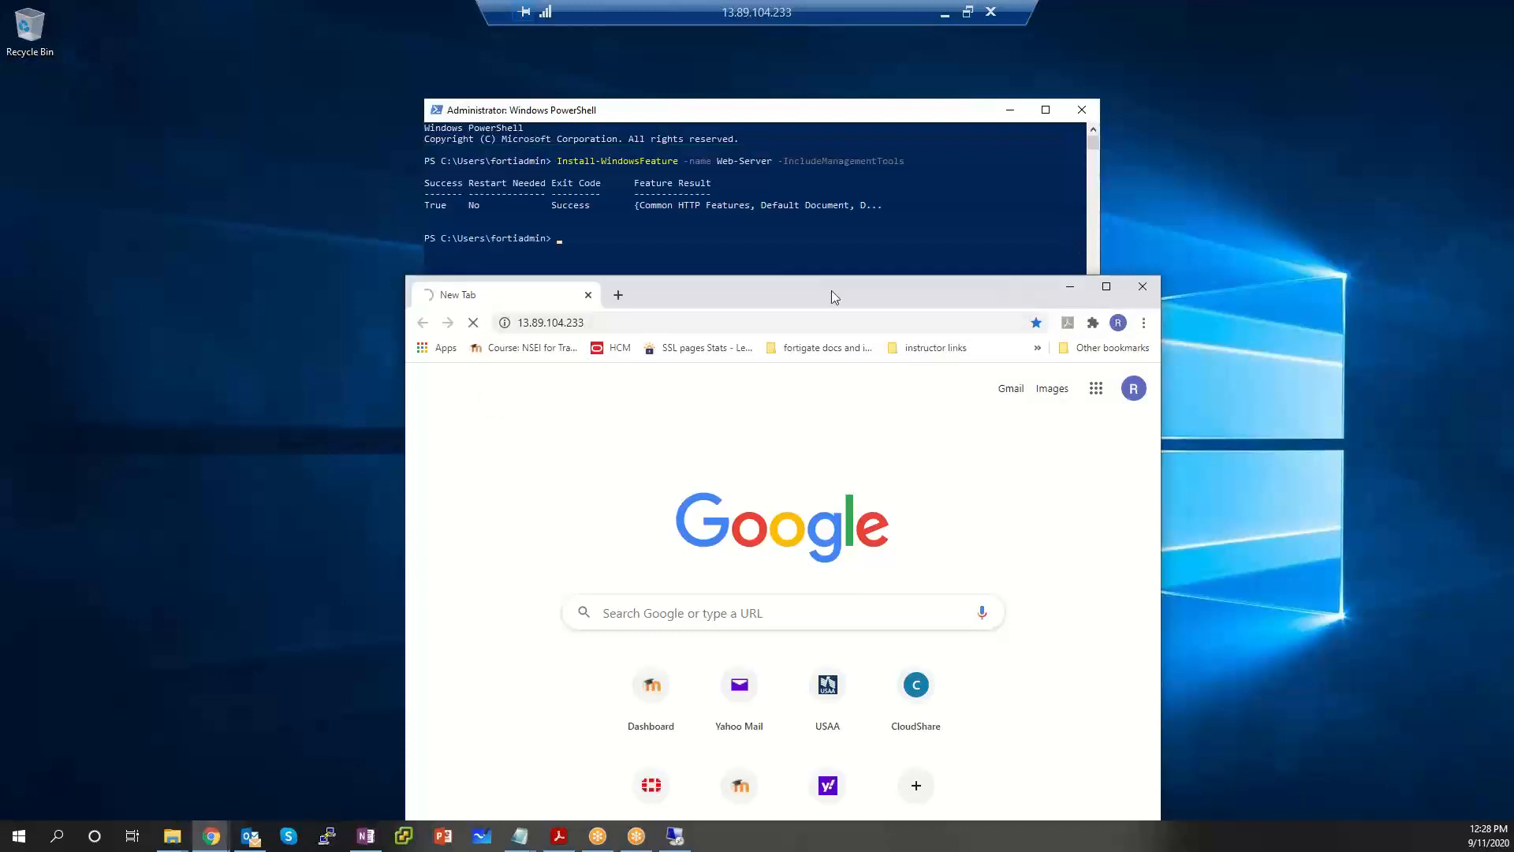
Cancel the pending input and exit the remote PowerShell console, then restore and lower the remote desktop window.
{"action": "left_click_drag", "start_coordinate": [1005, 286], "coordinate": [1029, 262]}
{"action": "left_click", "coordinate": [806, 205]}
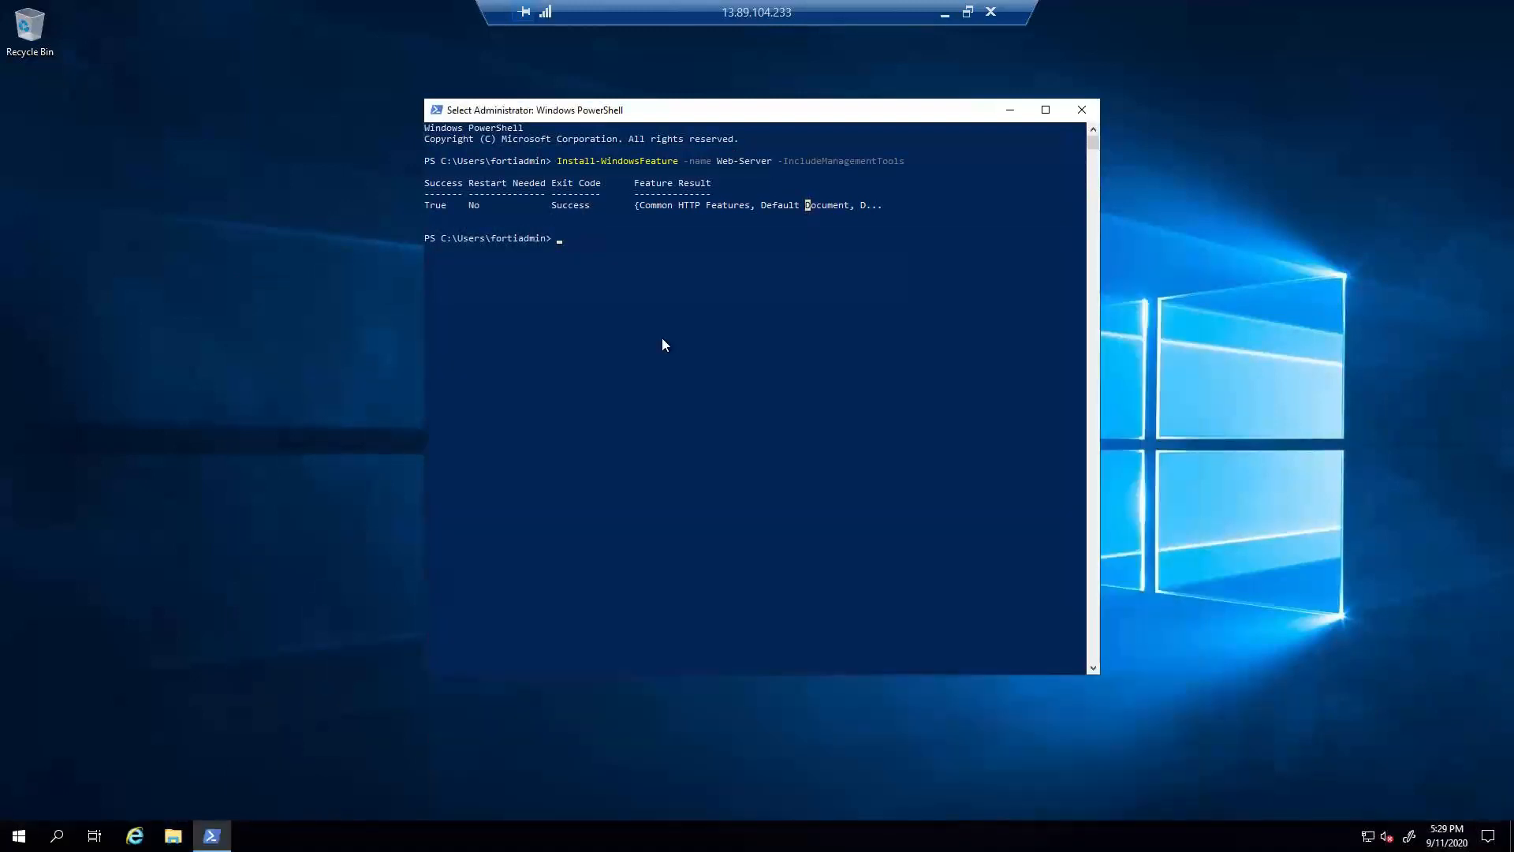
{"action": "type", "text": "end"}
{"action": "key", "text": "ctrl+c"}
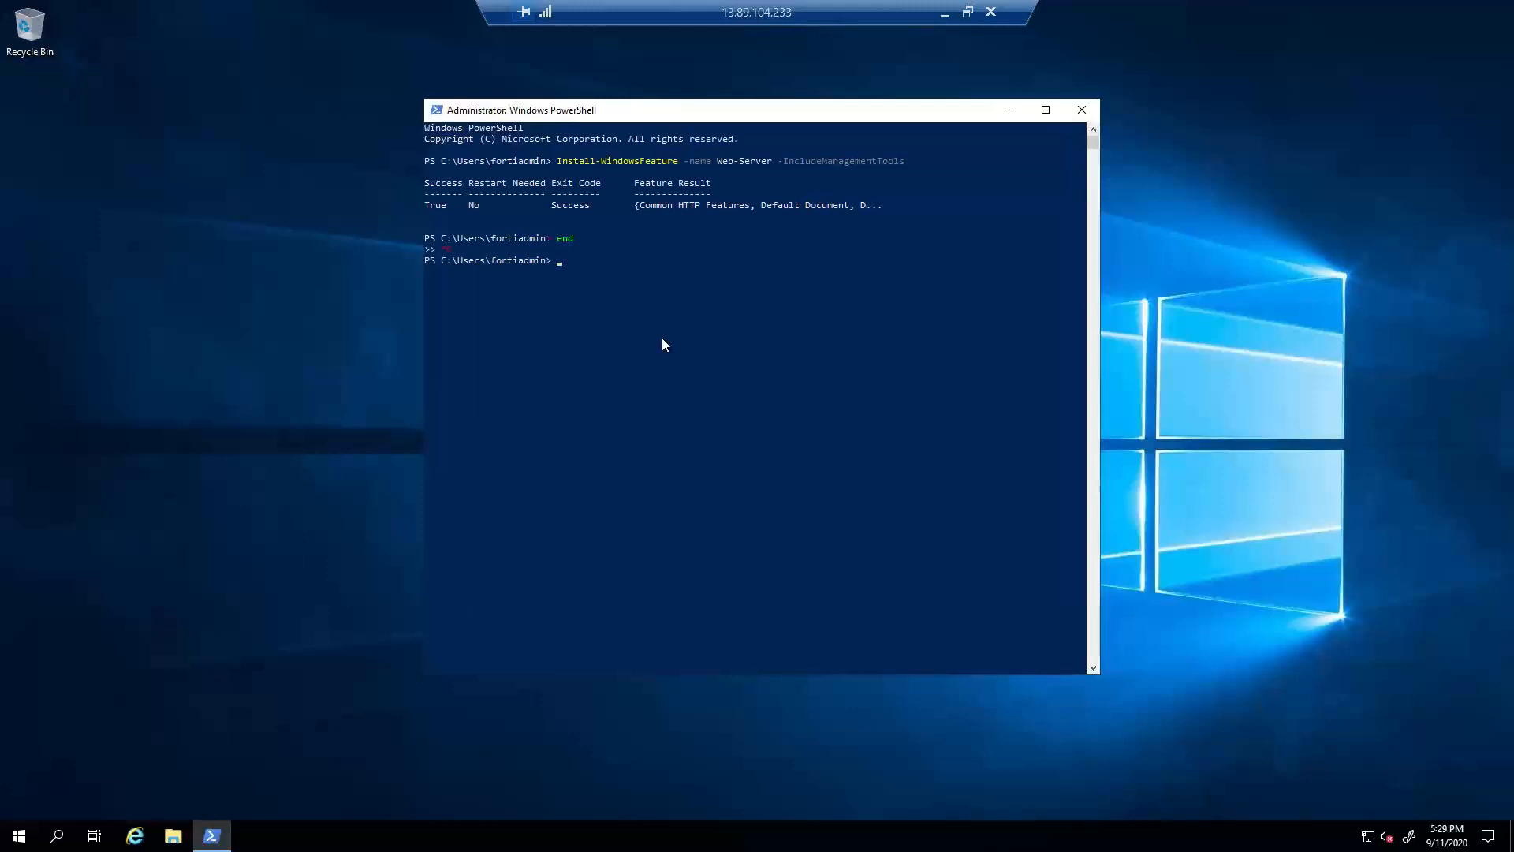
{"action": "type", "text": "exit"}
{"action": "key", "text": "Return"}
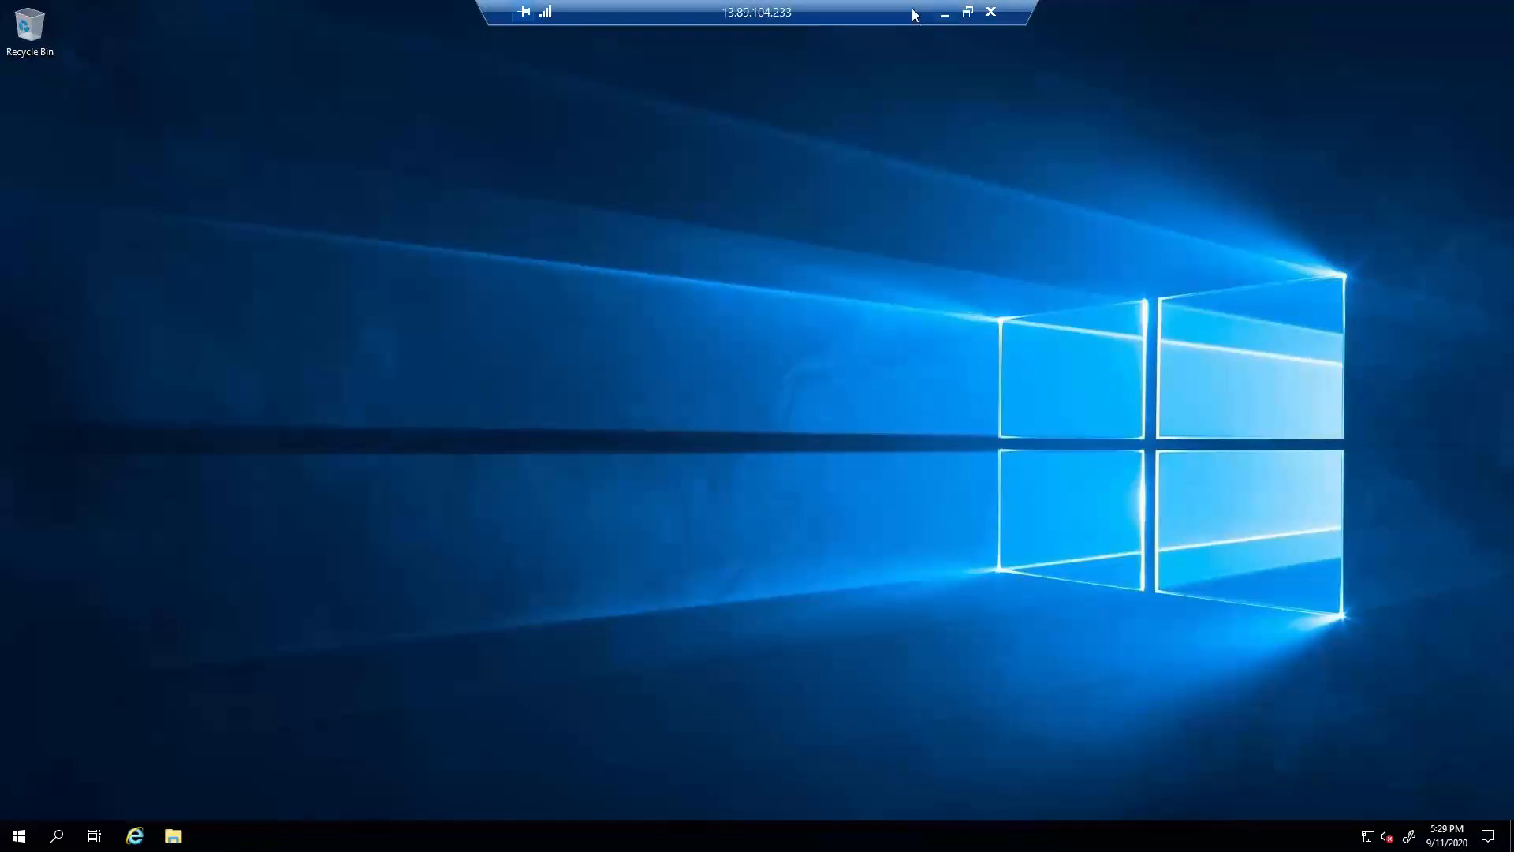
{"action": "left_click", "coordinate": [967, 11]}
{"action": "left_click_drag", "start_coordinate": [899, 76], "coordinate": [694, 498]}
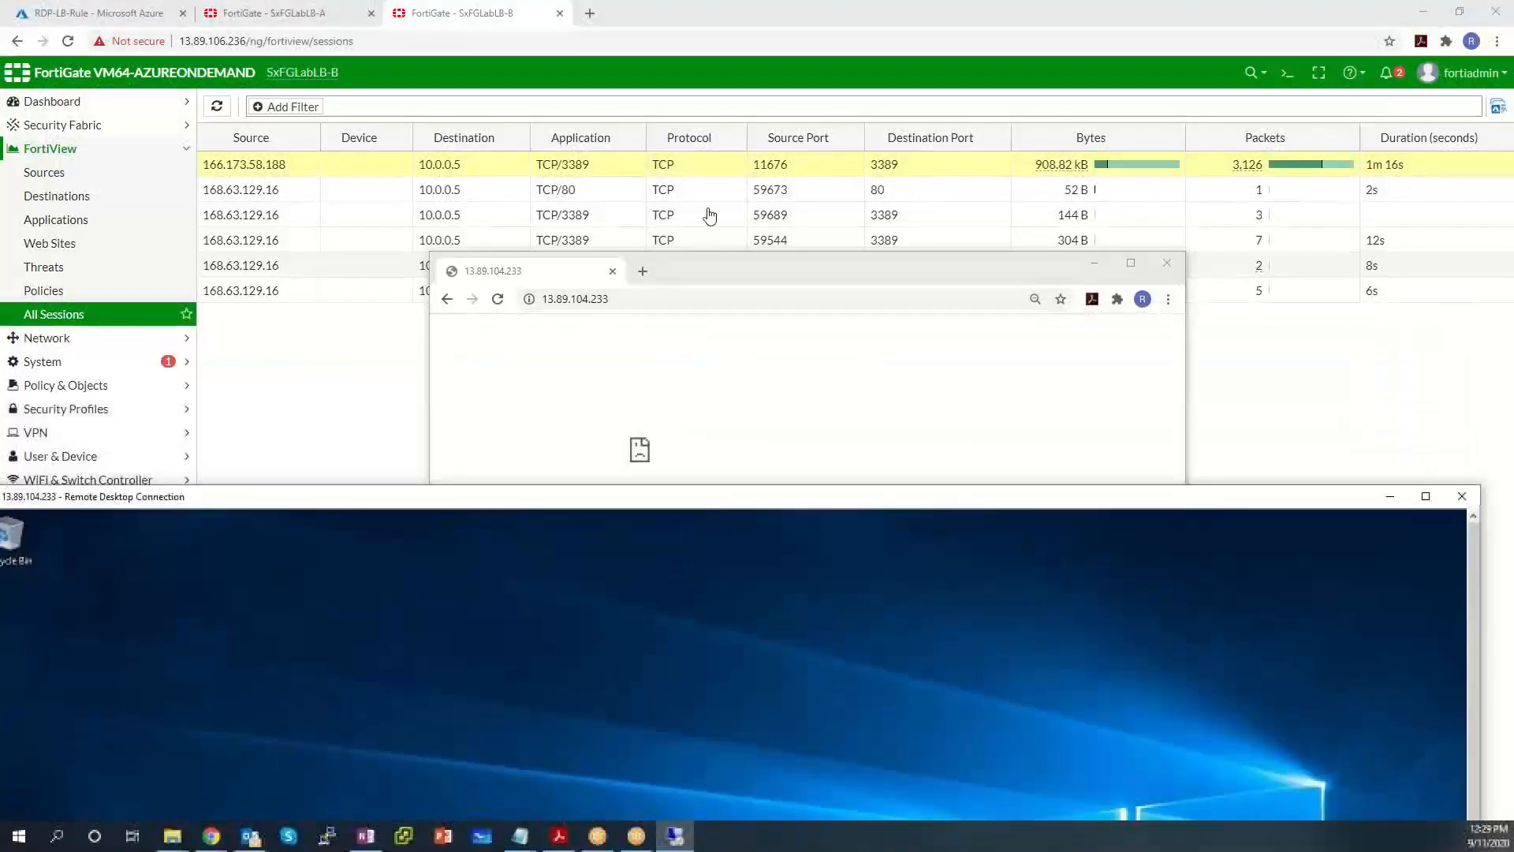
Move aside the 13.89.104.233 test window showing a connection reset and view SxFGLabLB-A's sessions.
{"action": "left_click_drag", "start_coordinate": [749, 279], "coordinate": [787, 84]}
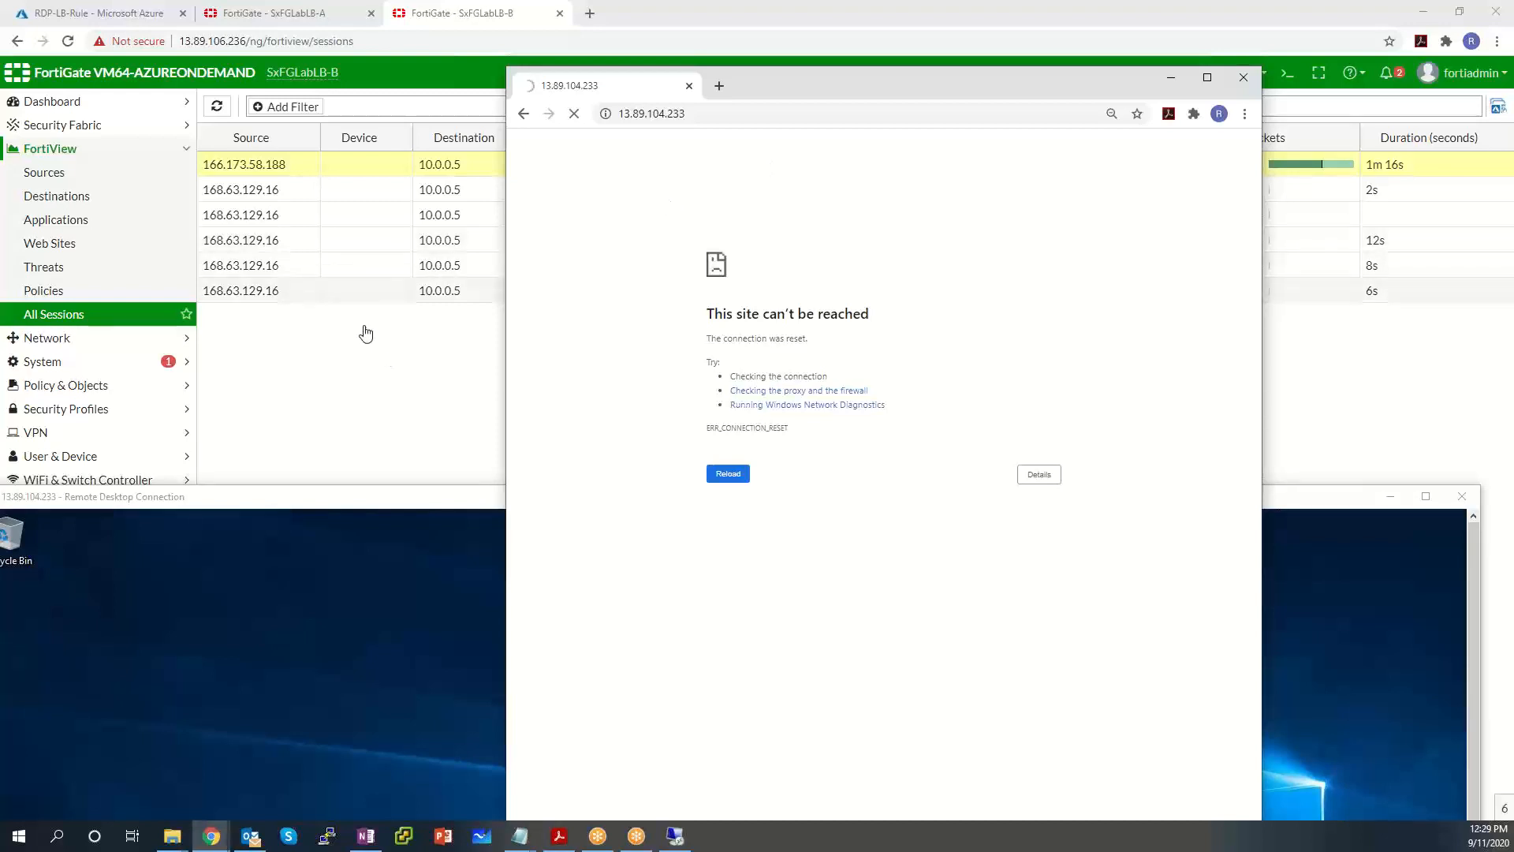
{"action": "left_click", "coordinate": [263, 14]}
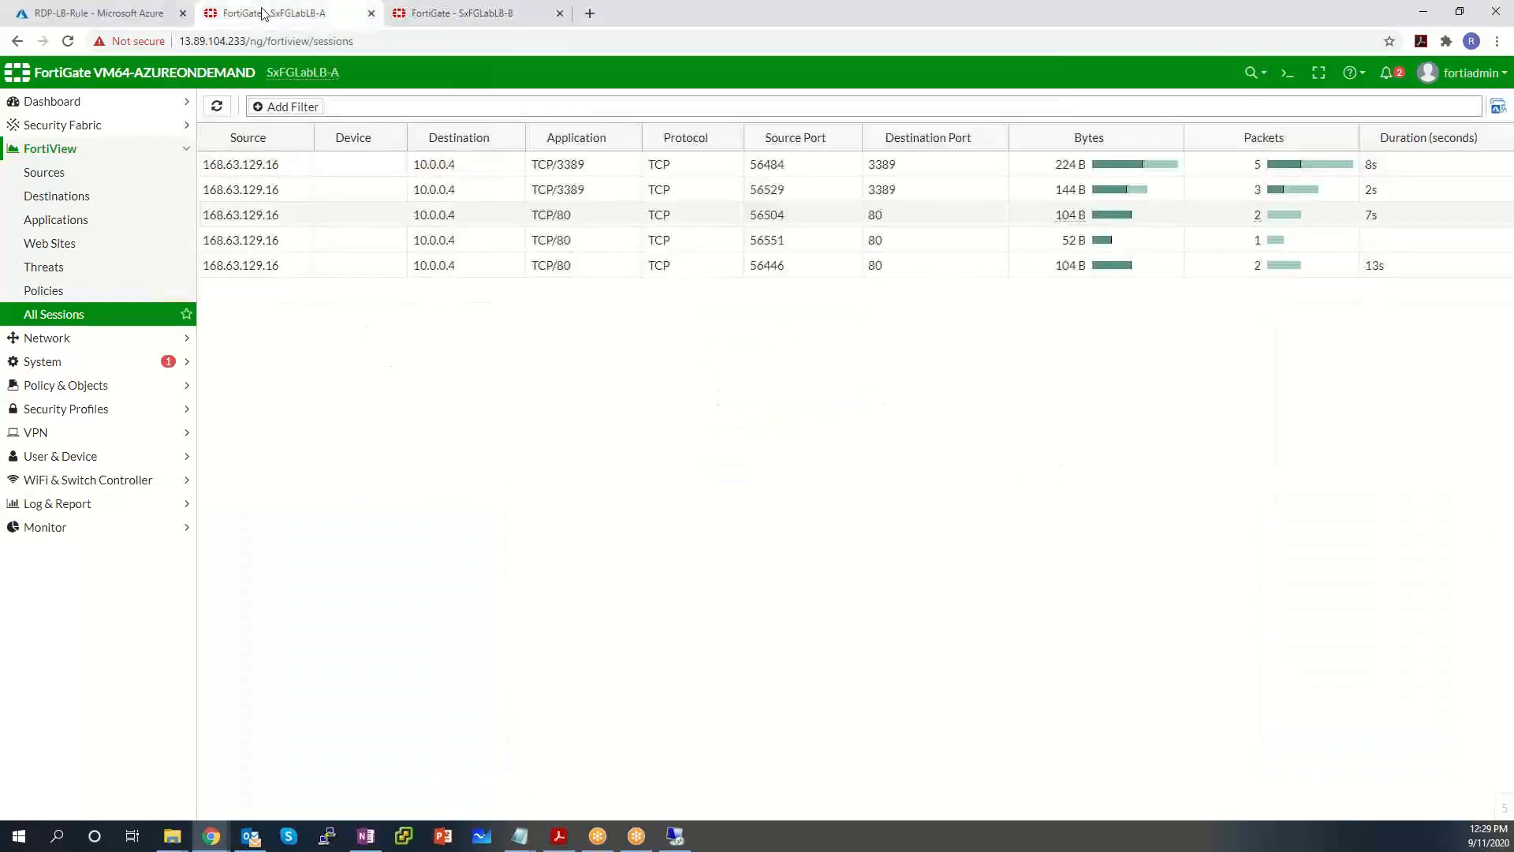
Refresh All Sessions on SxFGLabLB-A and SxFGLabLB-B, inspecting LB-B's 1.57 MB RDP and new TCP/80 sessions.
{"action": "left_click", "coordinate": [56, 315]}
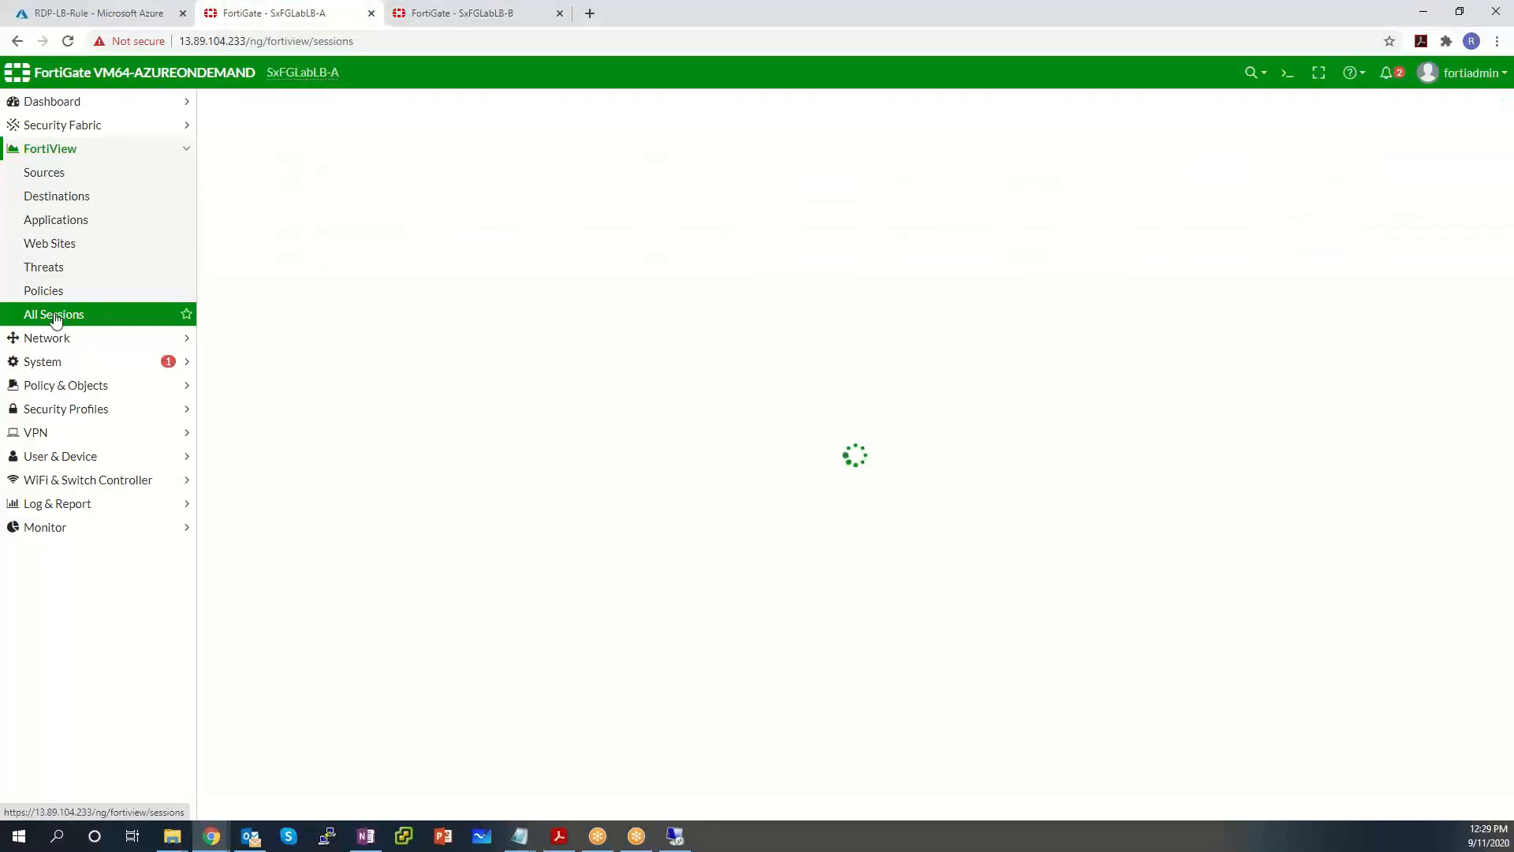
{"action": "left_click", "coordinate": [473, 15]}
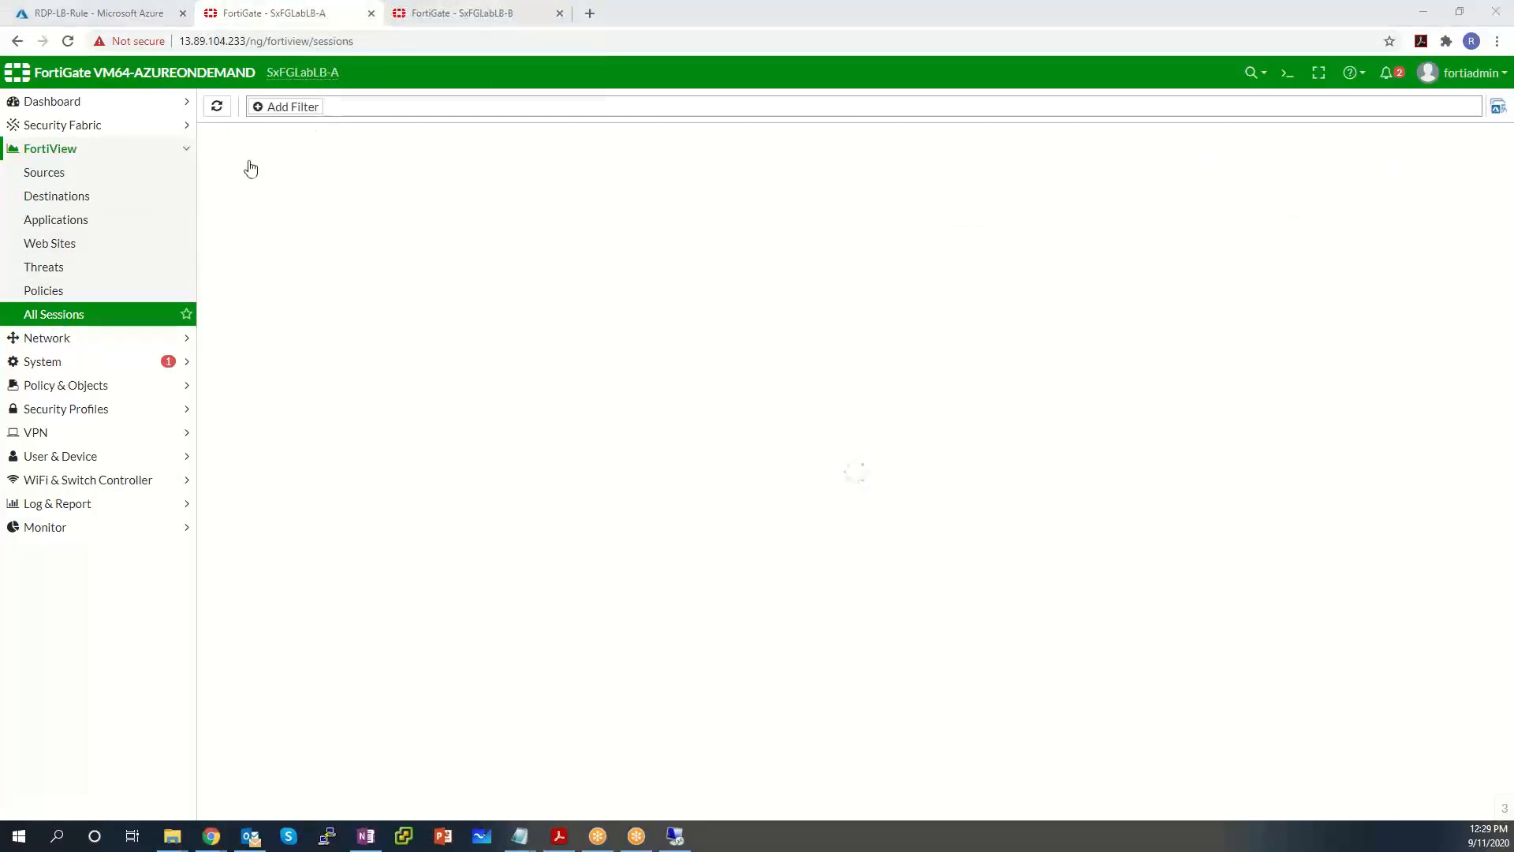
{"action": "left_click", "coordinate": [47, 316]}
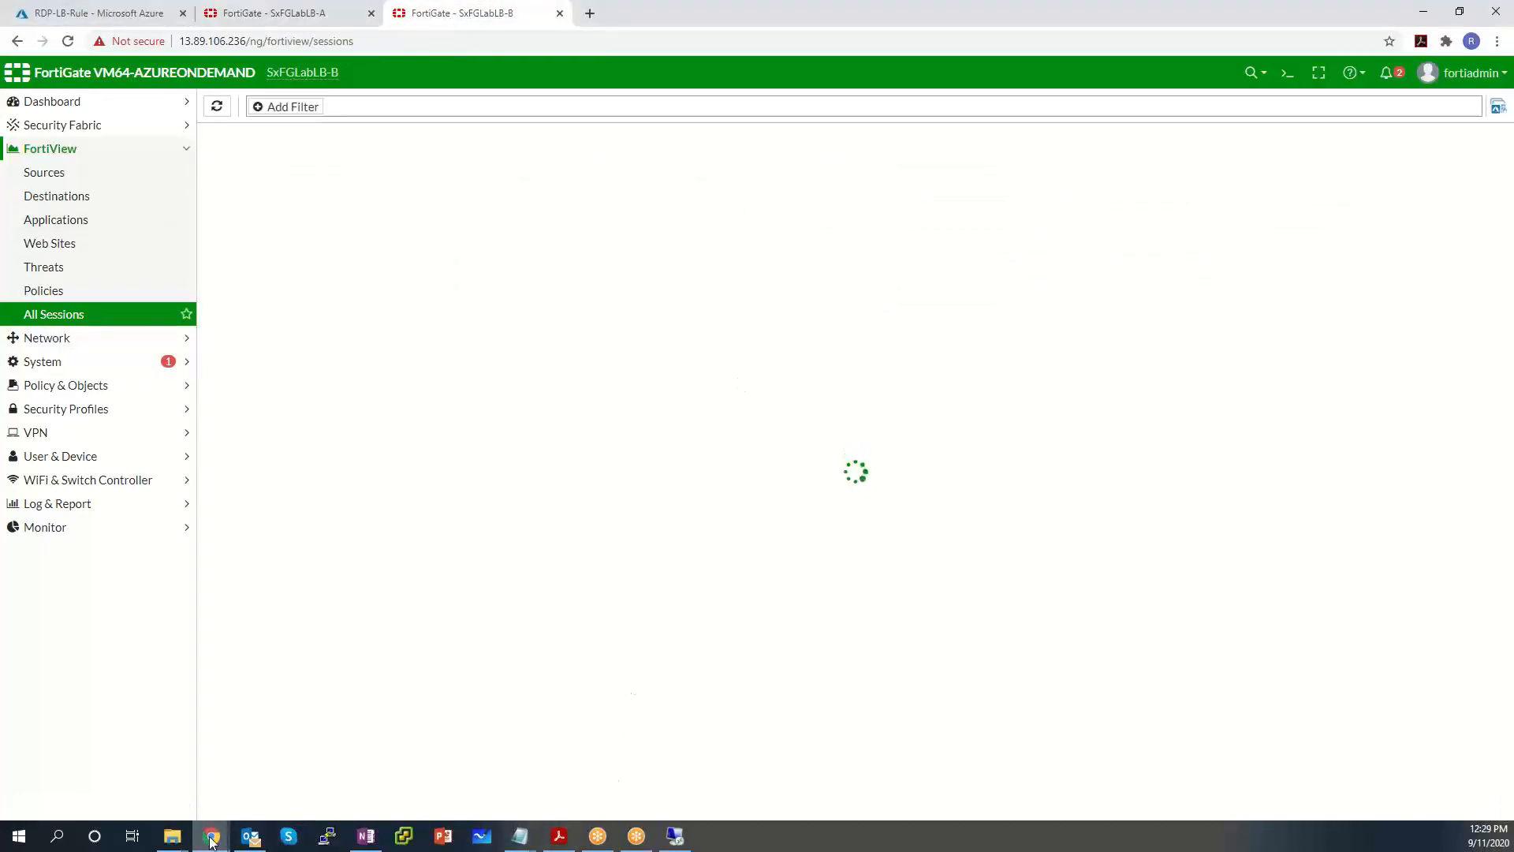
{"action": "mouse_move", "coordinate": [212, 840]}
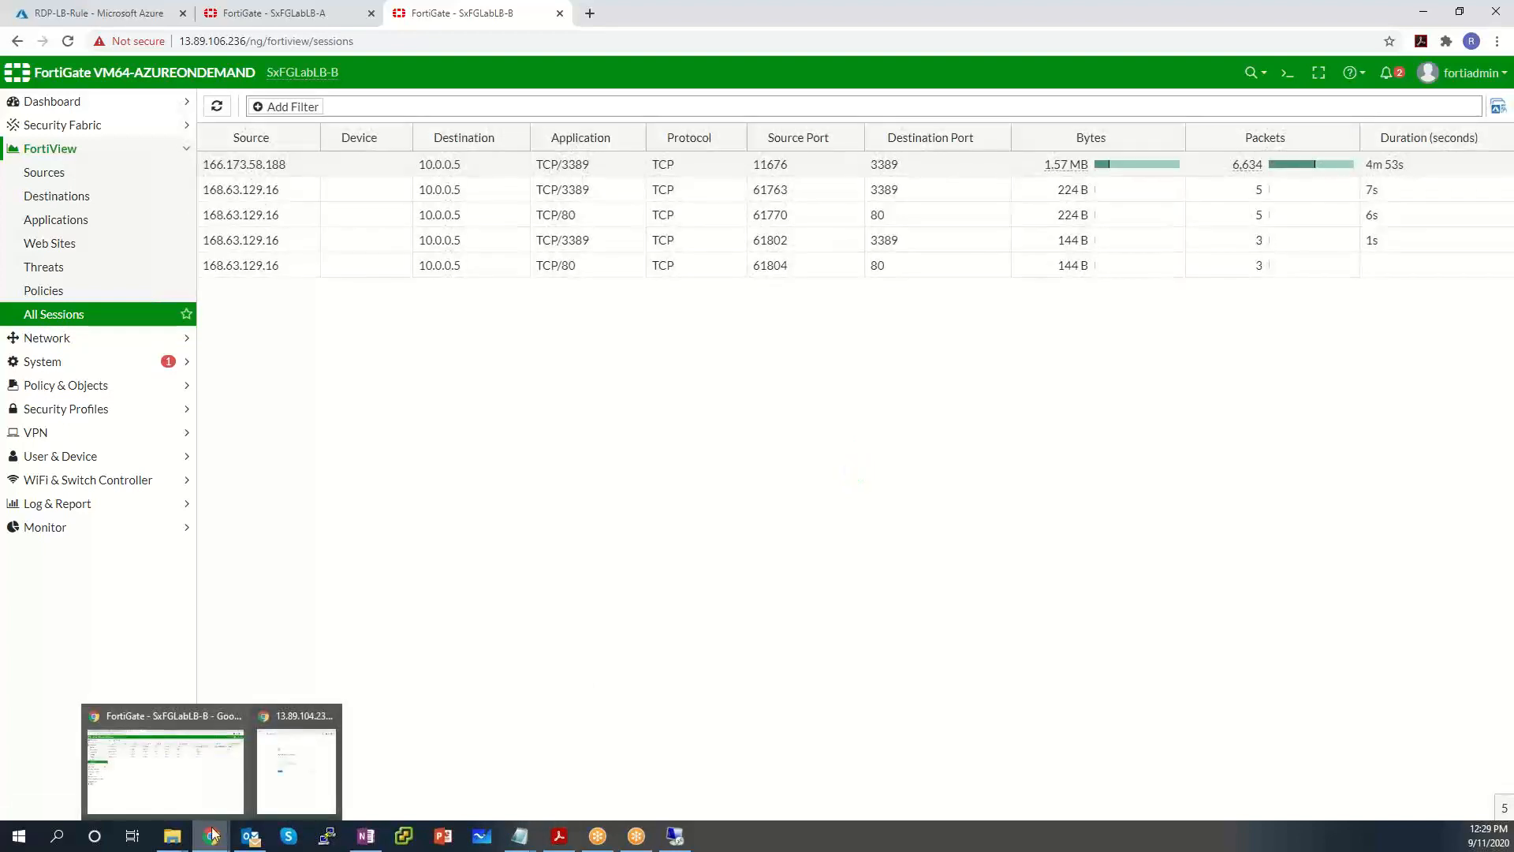
{"action": "left_click_drag", "start_coordinate": [757, 176], "coordinate": [210, 155]}
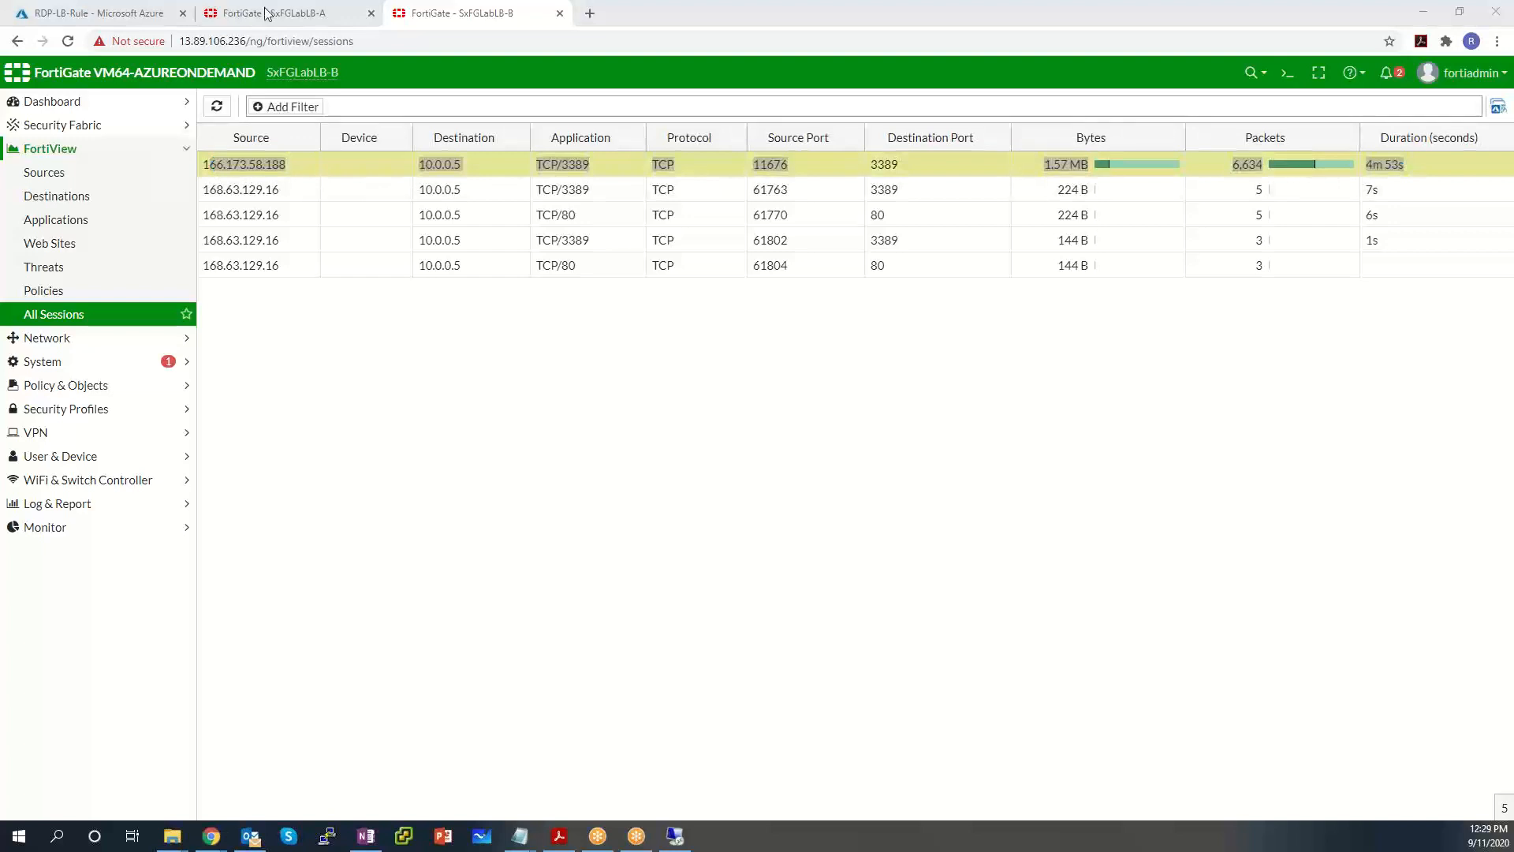
{"action": "left_click", "coordinate": [267, 13]}
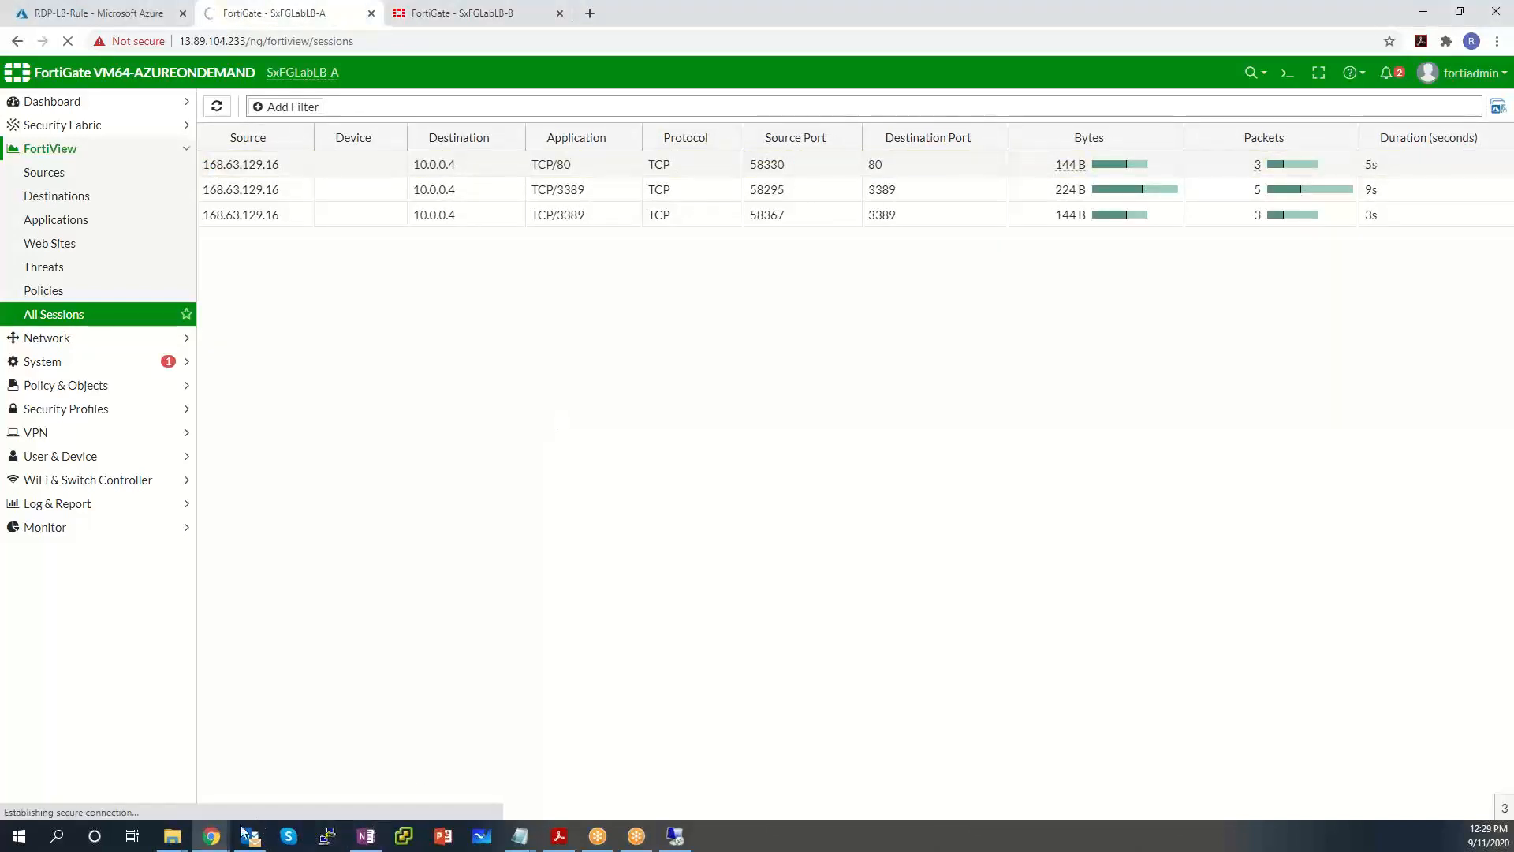
{"action": "mouse_move", "coordinate": [211, 834]}
{"action": "left_click", "coordinate": [312, 761]}
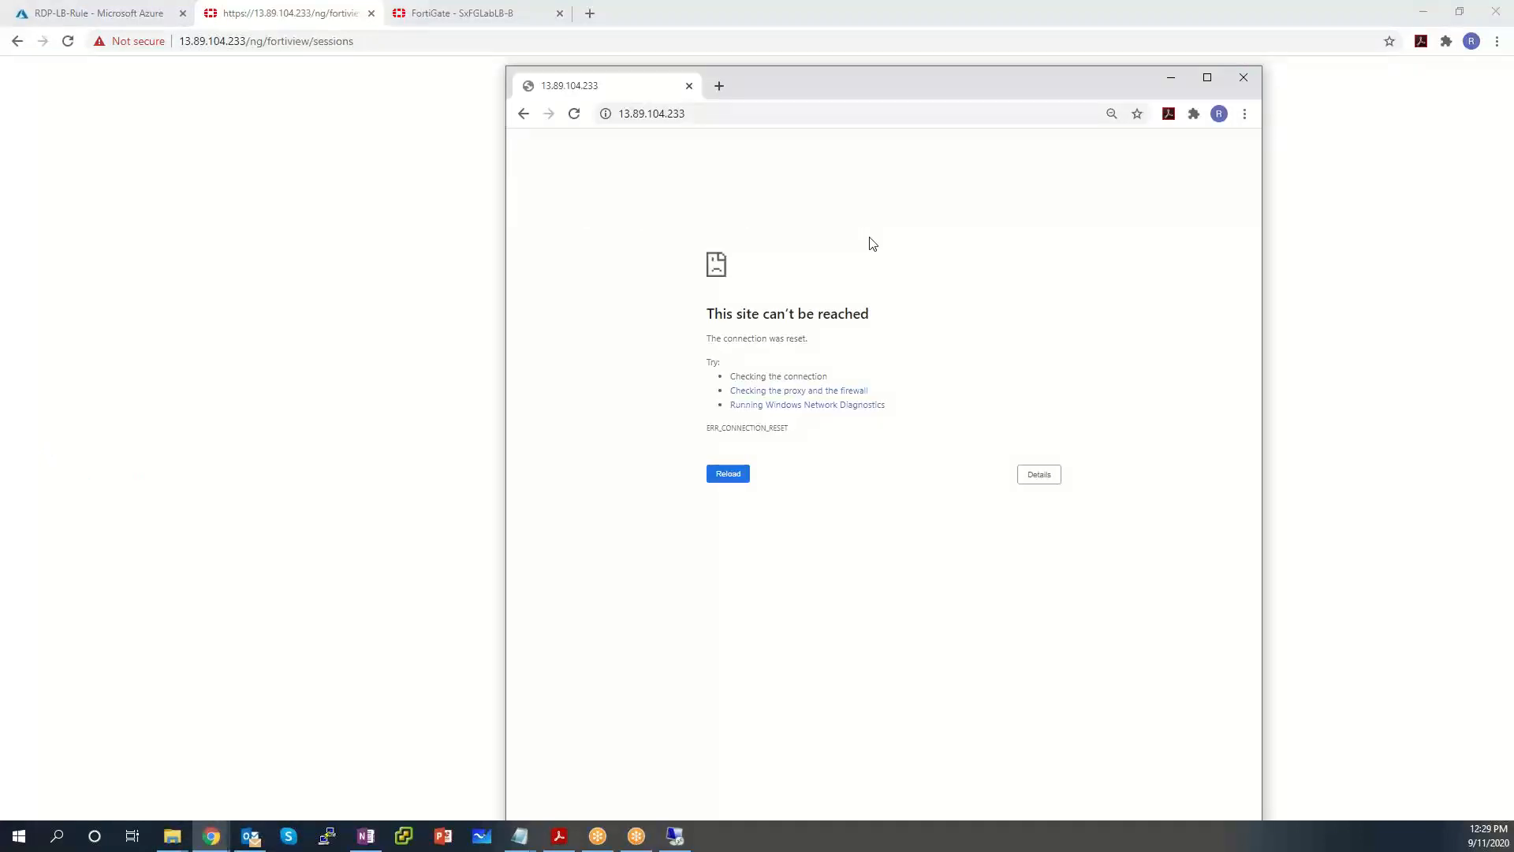
{"action": "key", "text": "ctrl+l"}
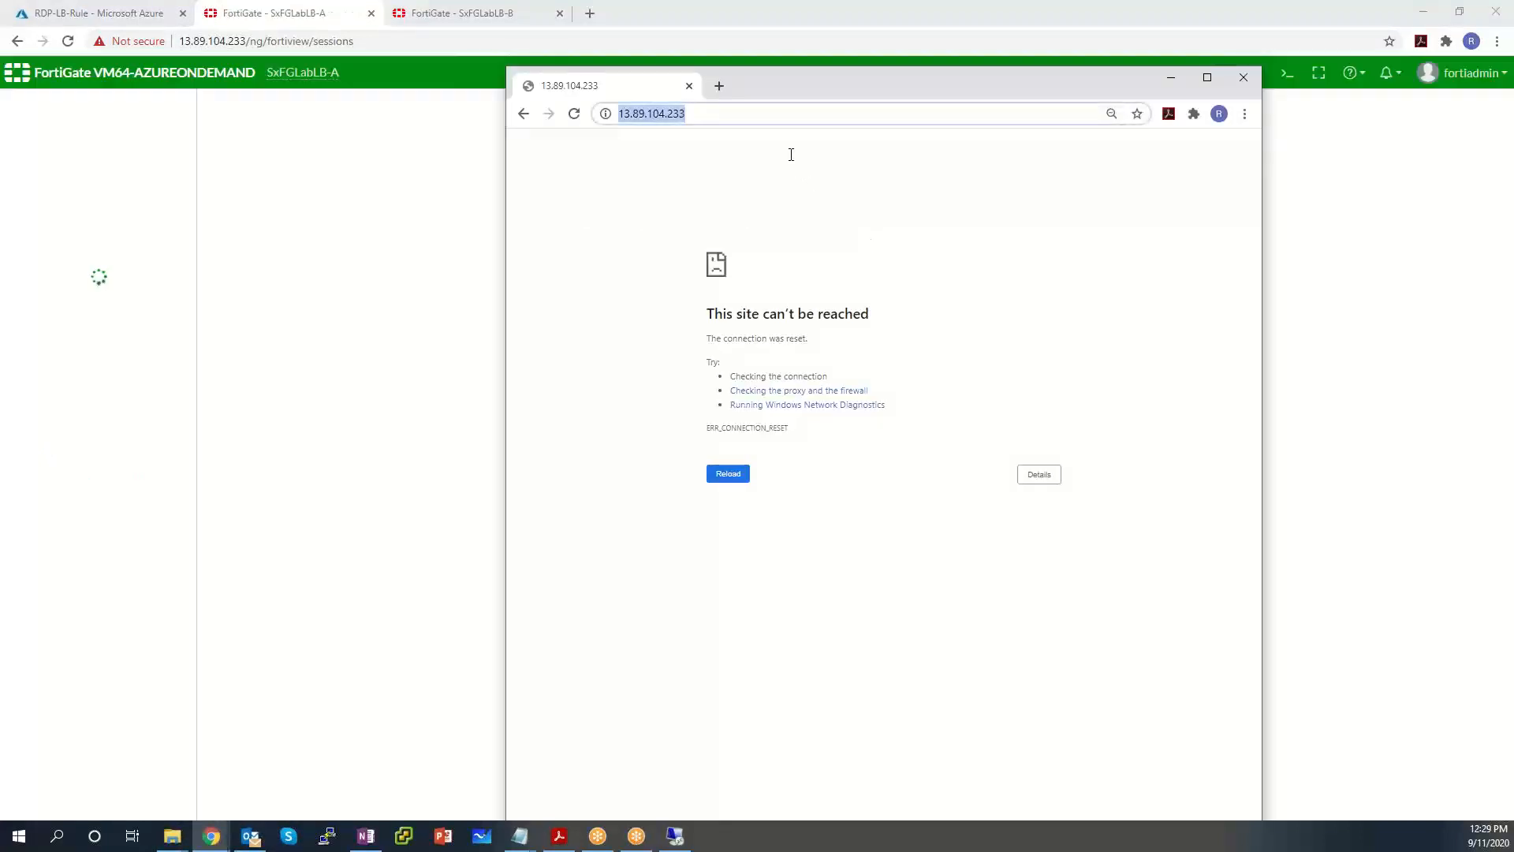
{"action": "key", "text": "Home"}
{"action": "type", "text": "https://"}
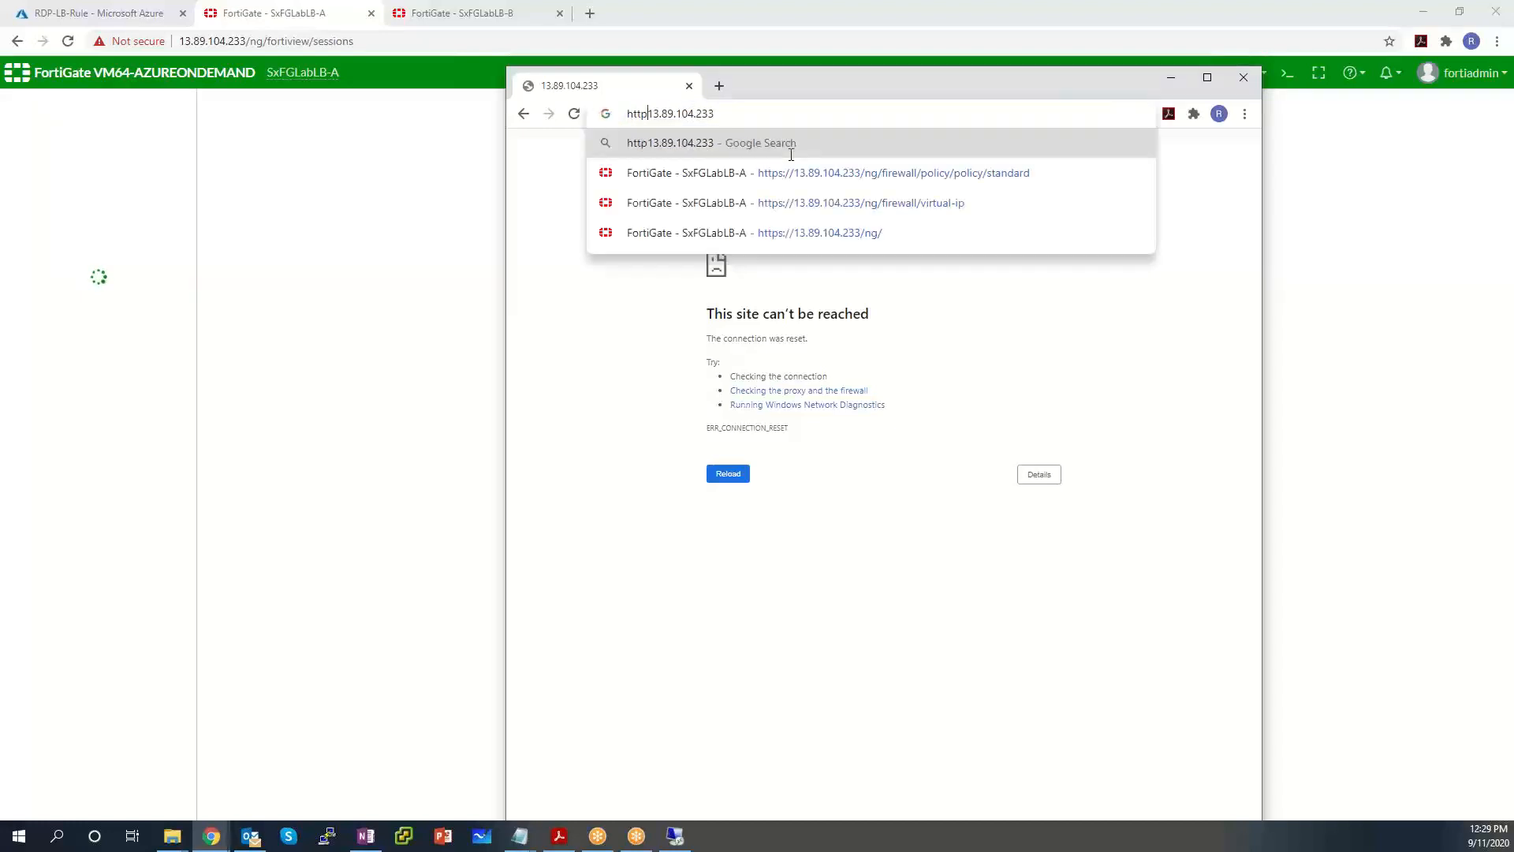
{"action": "key", "text": "Return"}
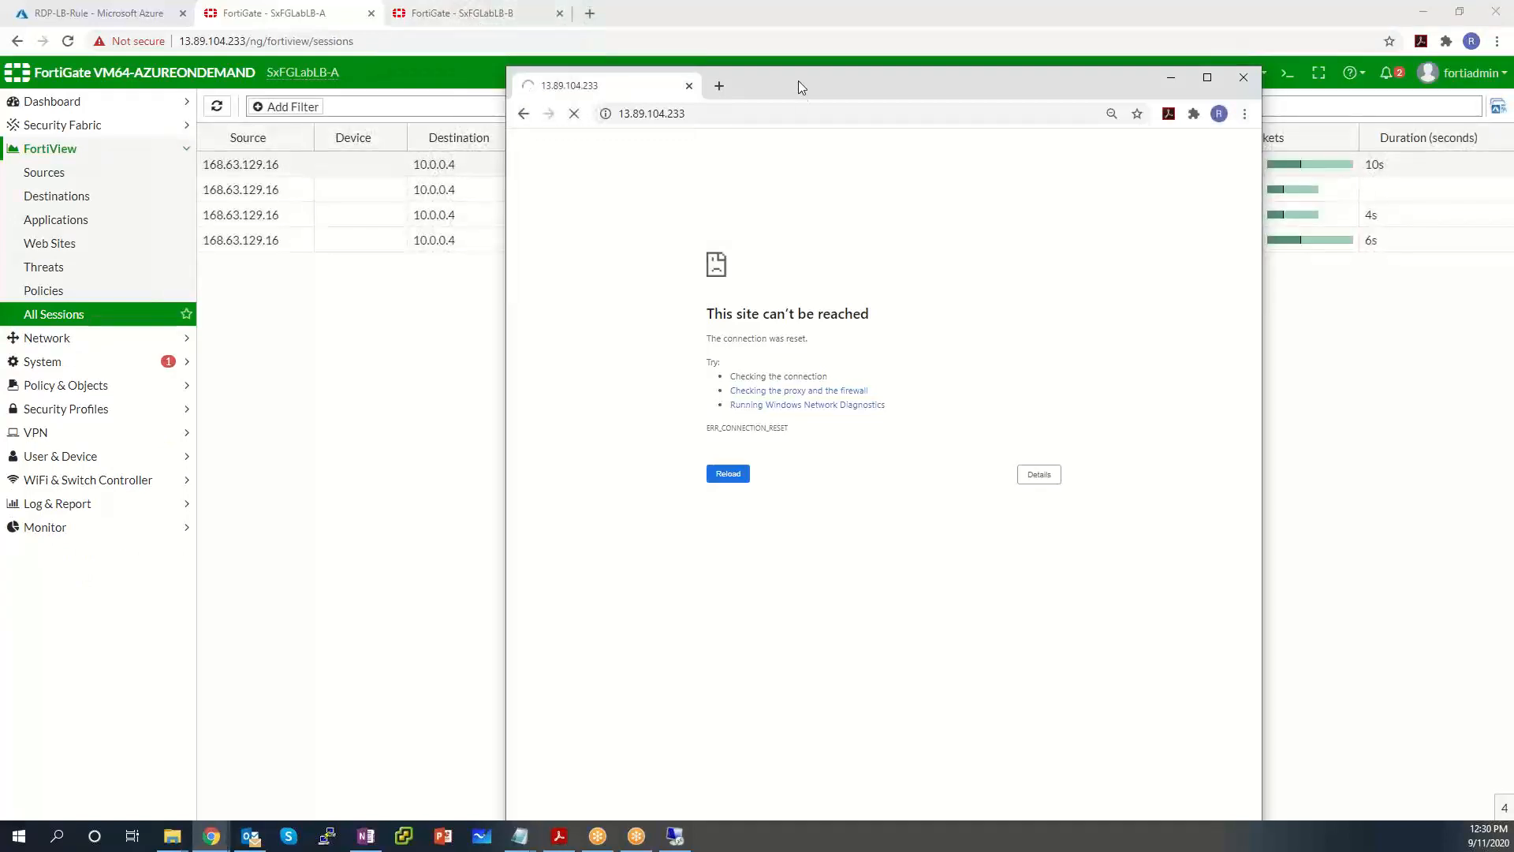
{"action": "left_click_drag", "start_coordinate": [800, 74], "coordinate": [562, 355]}
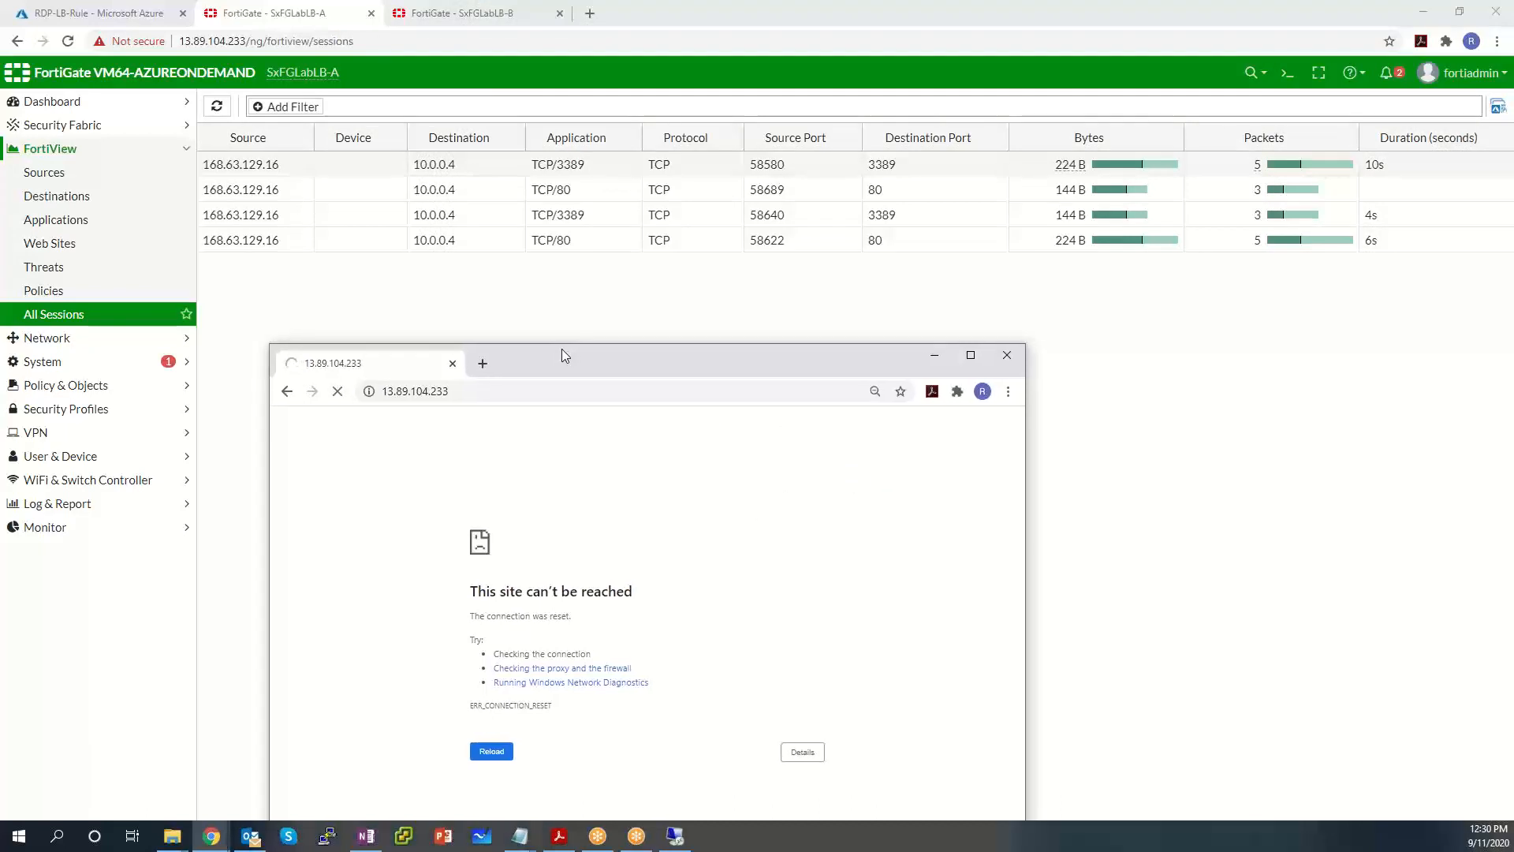
{"action": "left_click", "coordinate": [480, 19]}
{"action": "left_click", "coordinate": [320, 18]}
{"action": "left_click", "coordinate": [470, 22]}
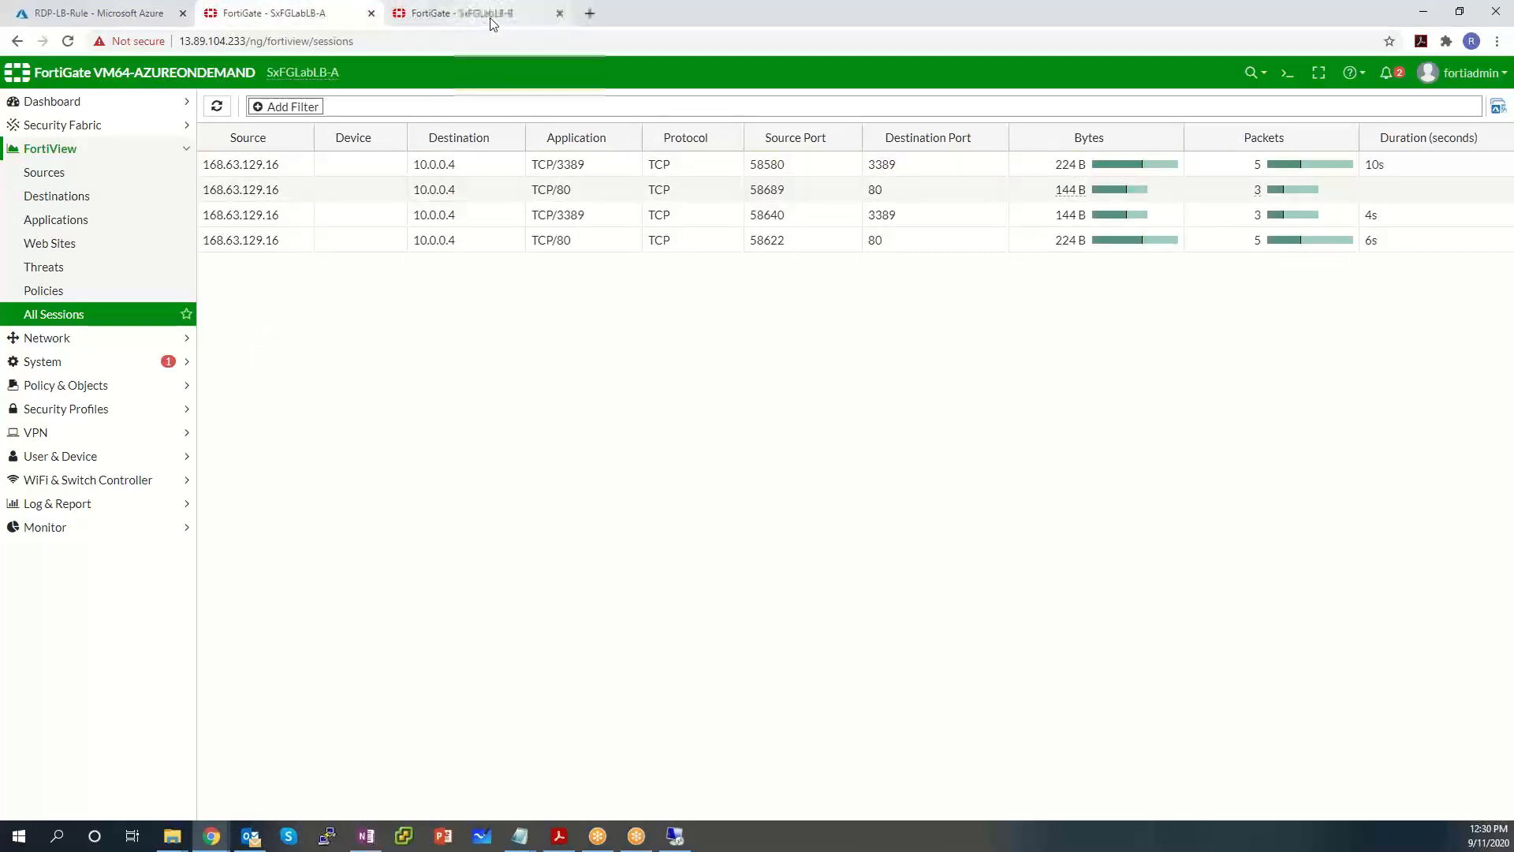
{"action": "left_click", "coordinate": [302, 14]}
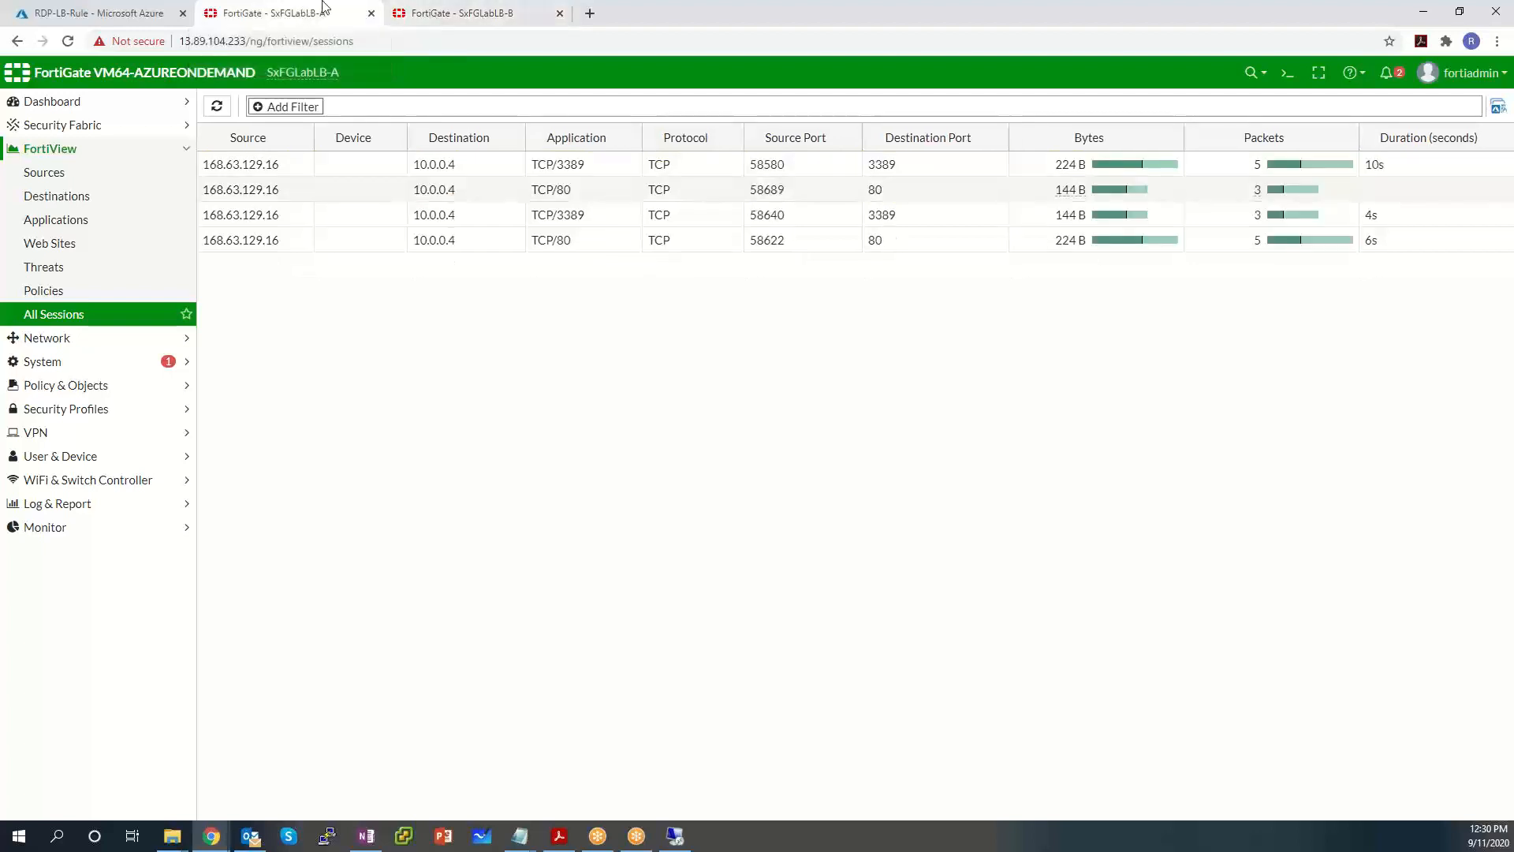
{"action": "left_click", "coordinate": [517, 15]}
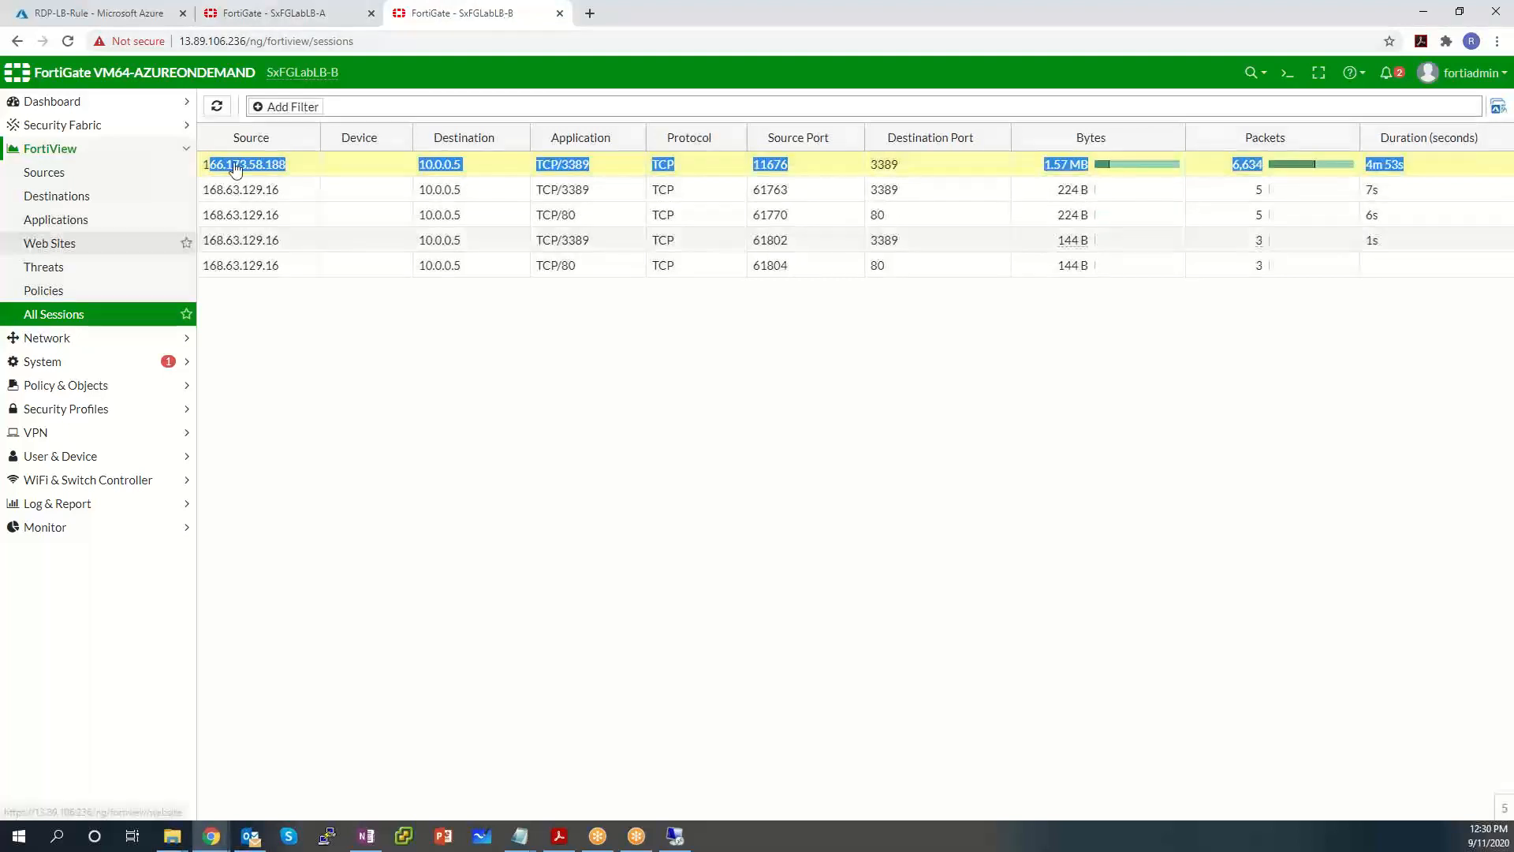
{"action": "left_click", "coordinate": [302, 15]}
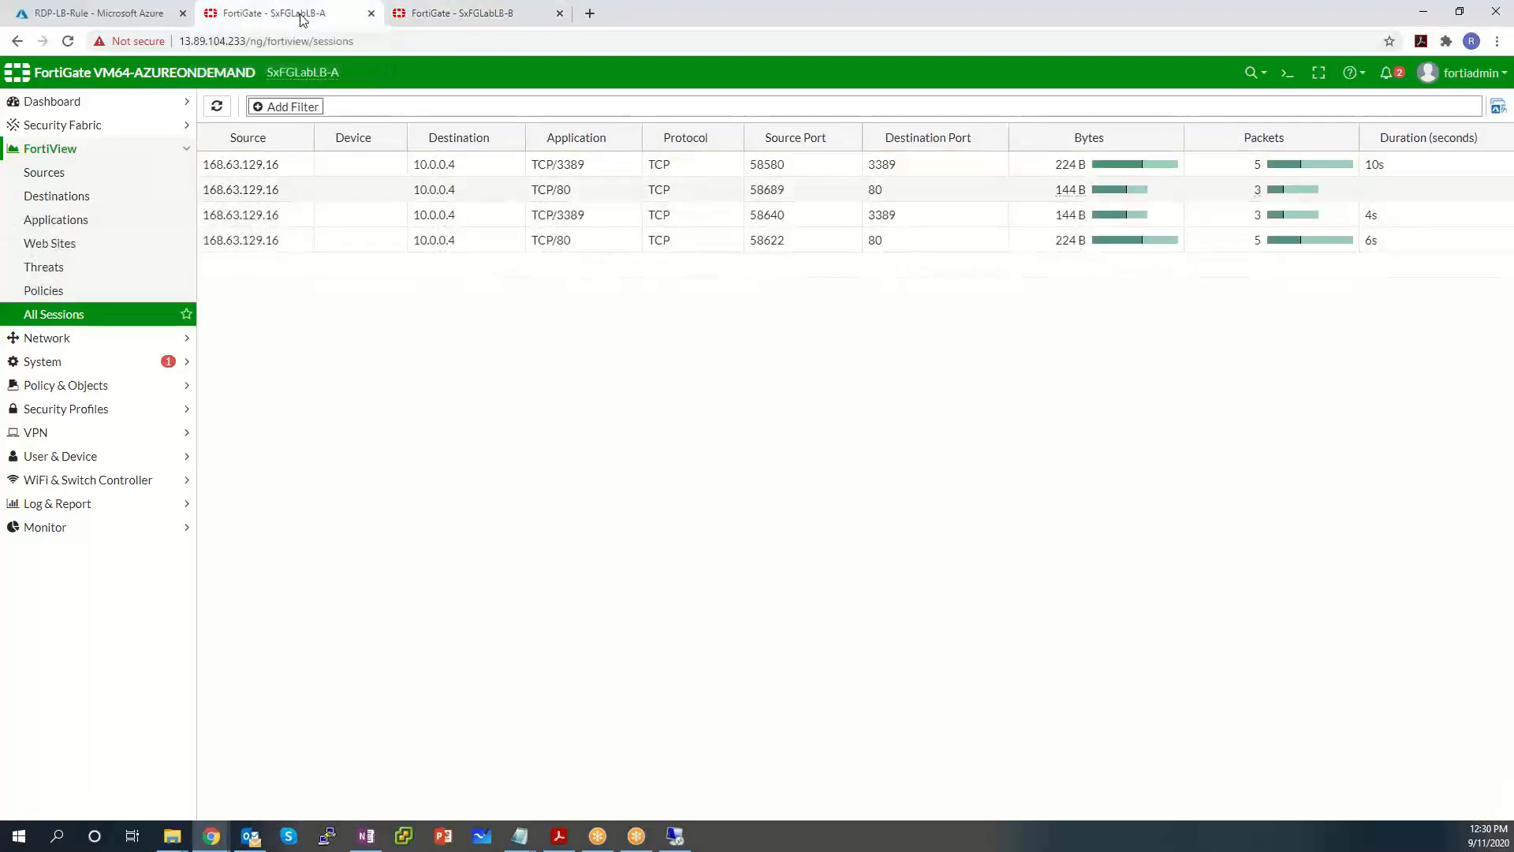
{"action": "left_click", "coordinate": [675, 836]}
Maximize the remote desktop and launch Internet Explorer with its recommended settings.
{"action": "left_click_drag", "start_coordinate": [831, 499], "coordinate": [895, 120]}
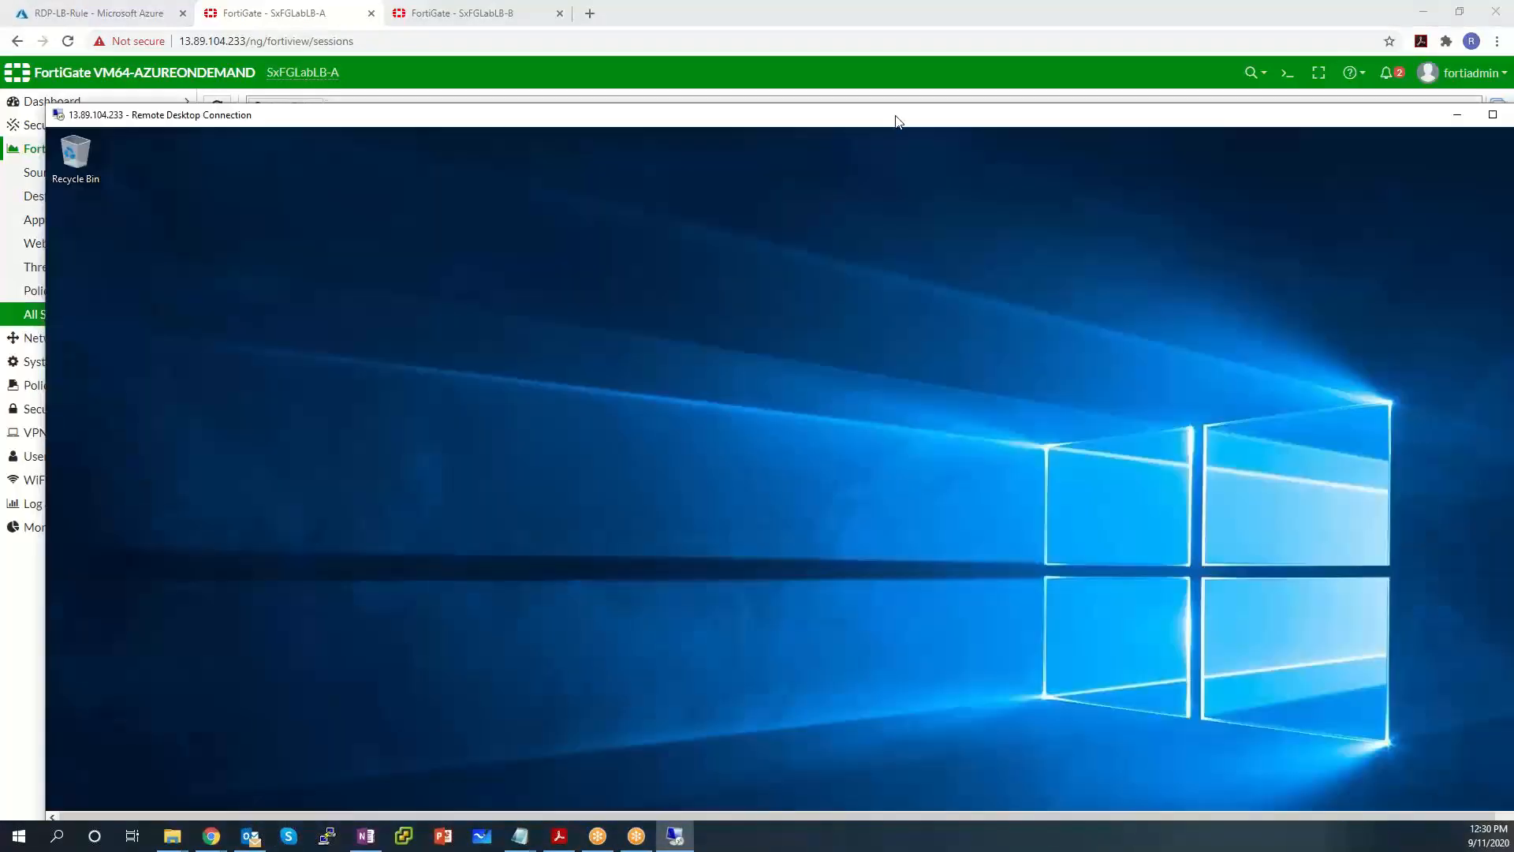
{"action": "double_click", "coordinate": [895, 120]}
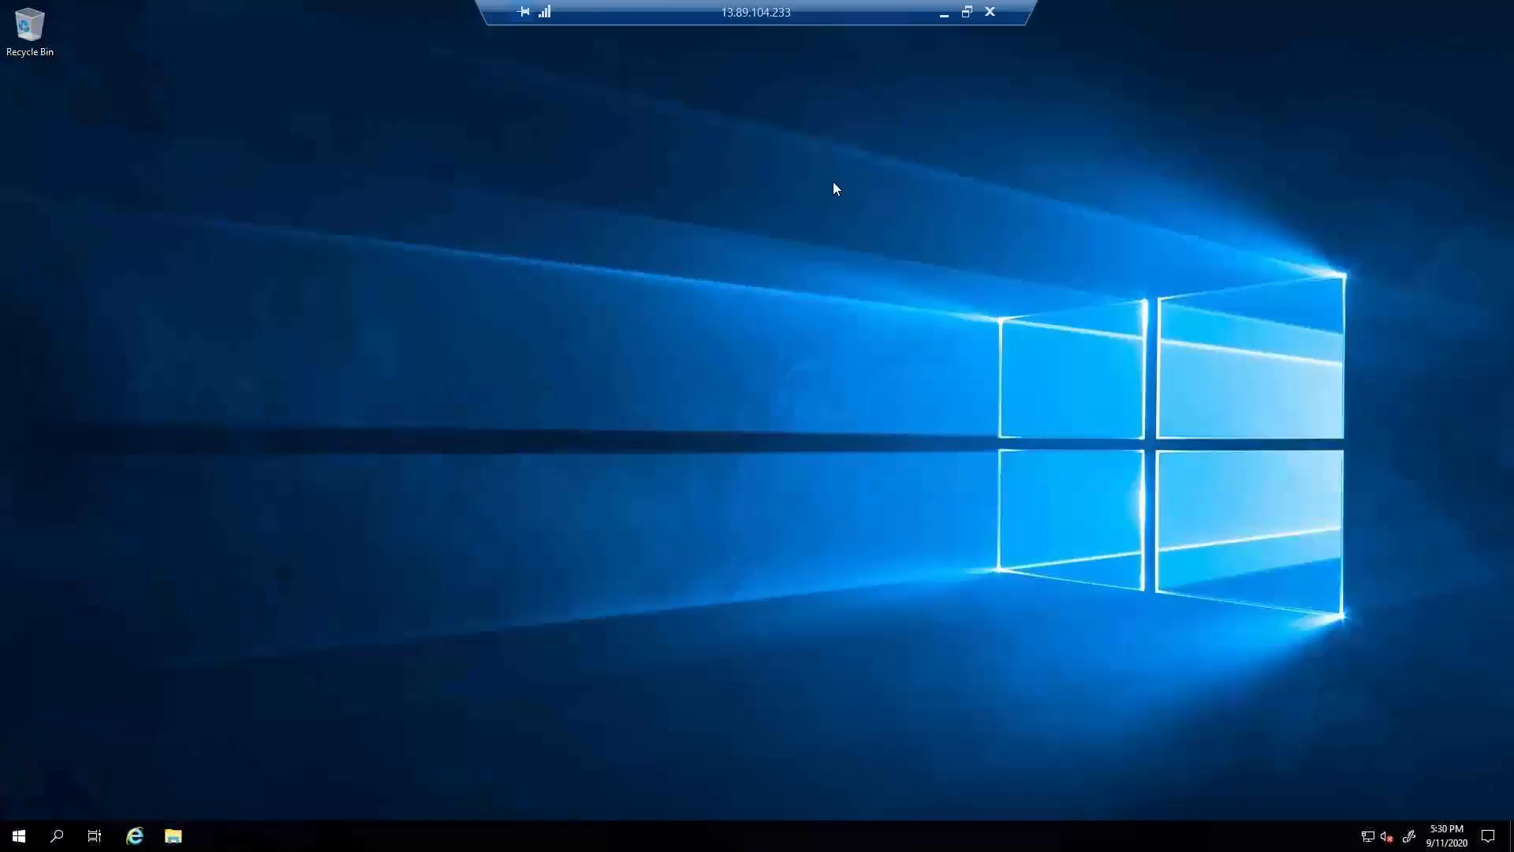
{"action": "left_click", "coordinate": [19, 836]}
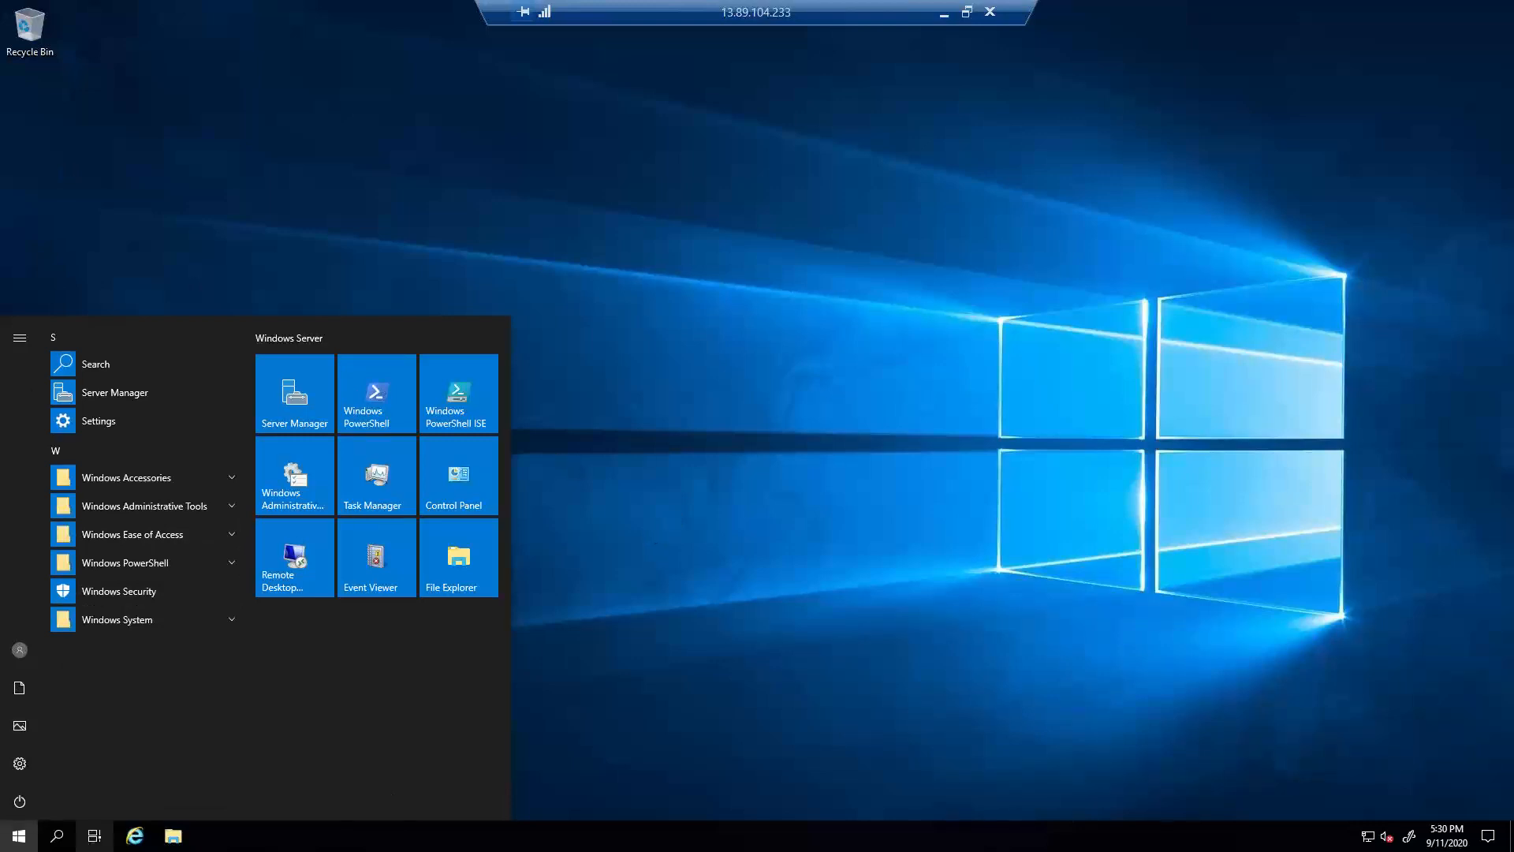
{"action": "left_click", "coordinate": [136, 837]}
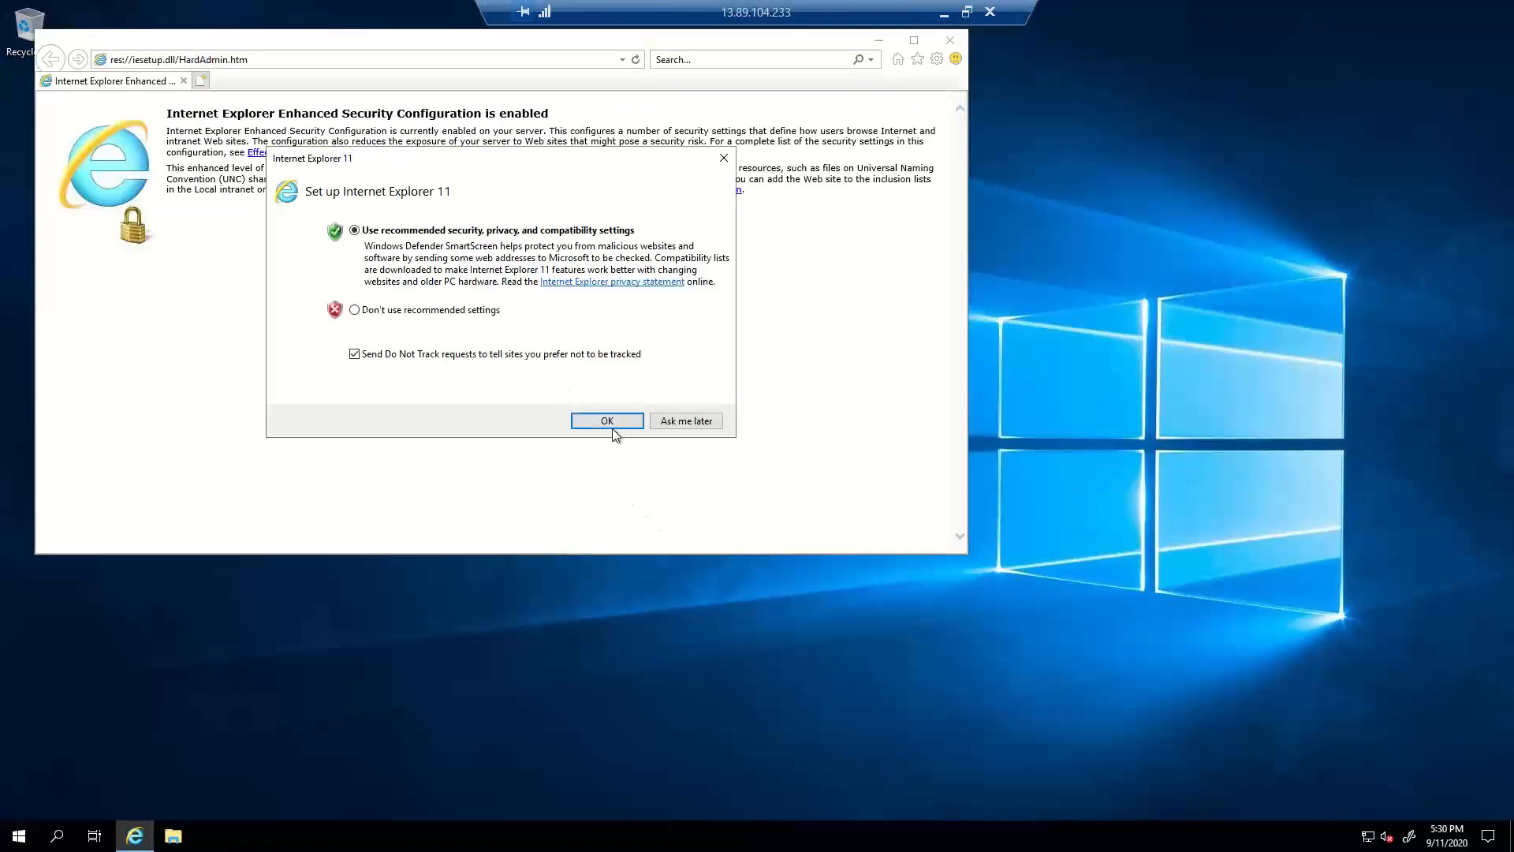
{"action": "left_click", "coordinate": [609, 422]}
{"action": "left_click", "coordinate": [240, 60]}
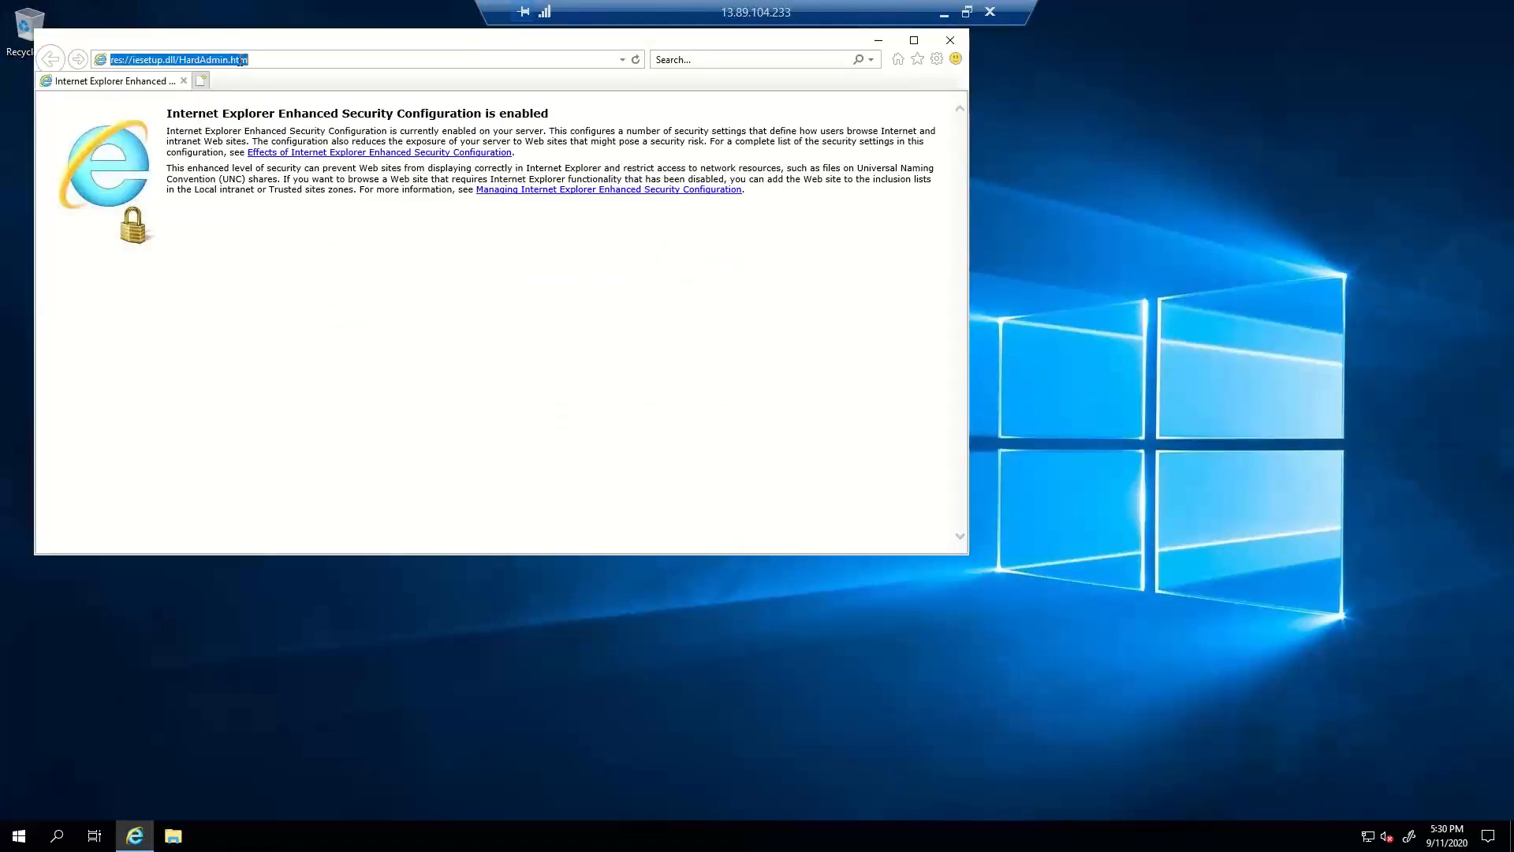
{"action": "type", "text": "h"}
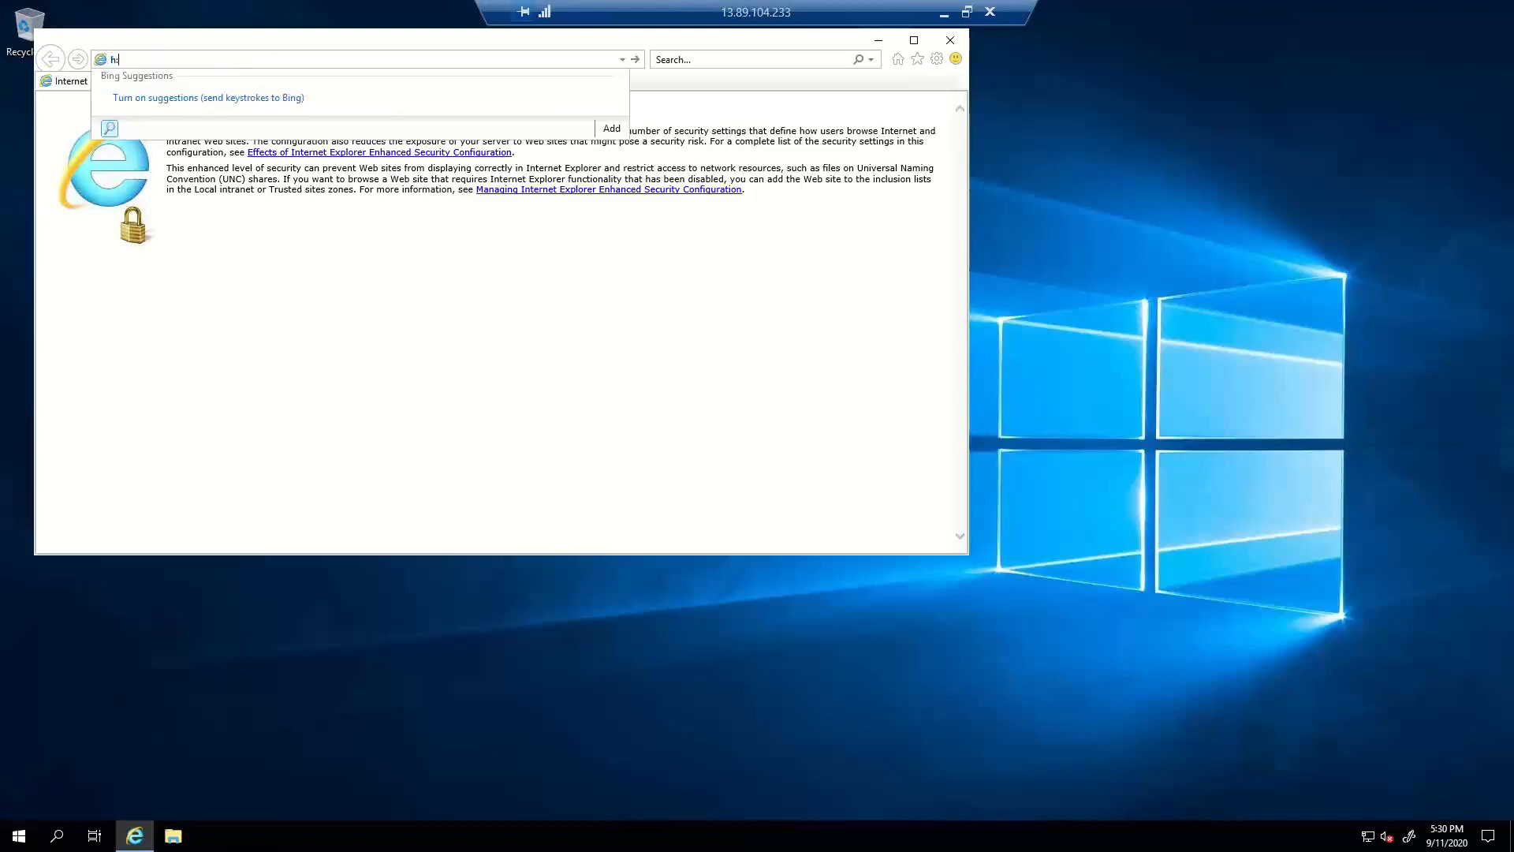
{"action": "type", "text": "://"}
{"action": "key", "text": "Escape"}
{"action": "key", "text": "Escape"}
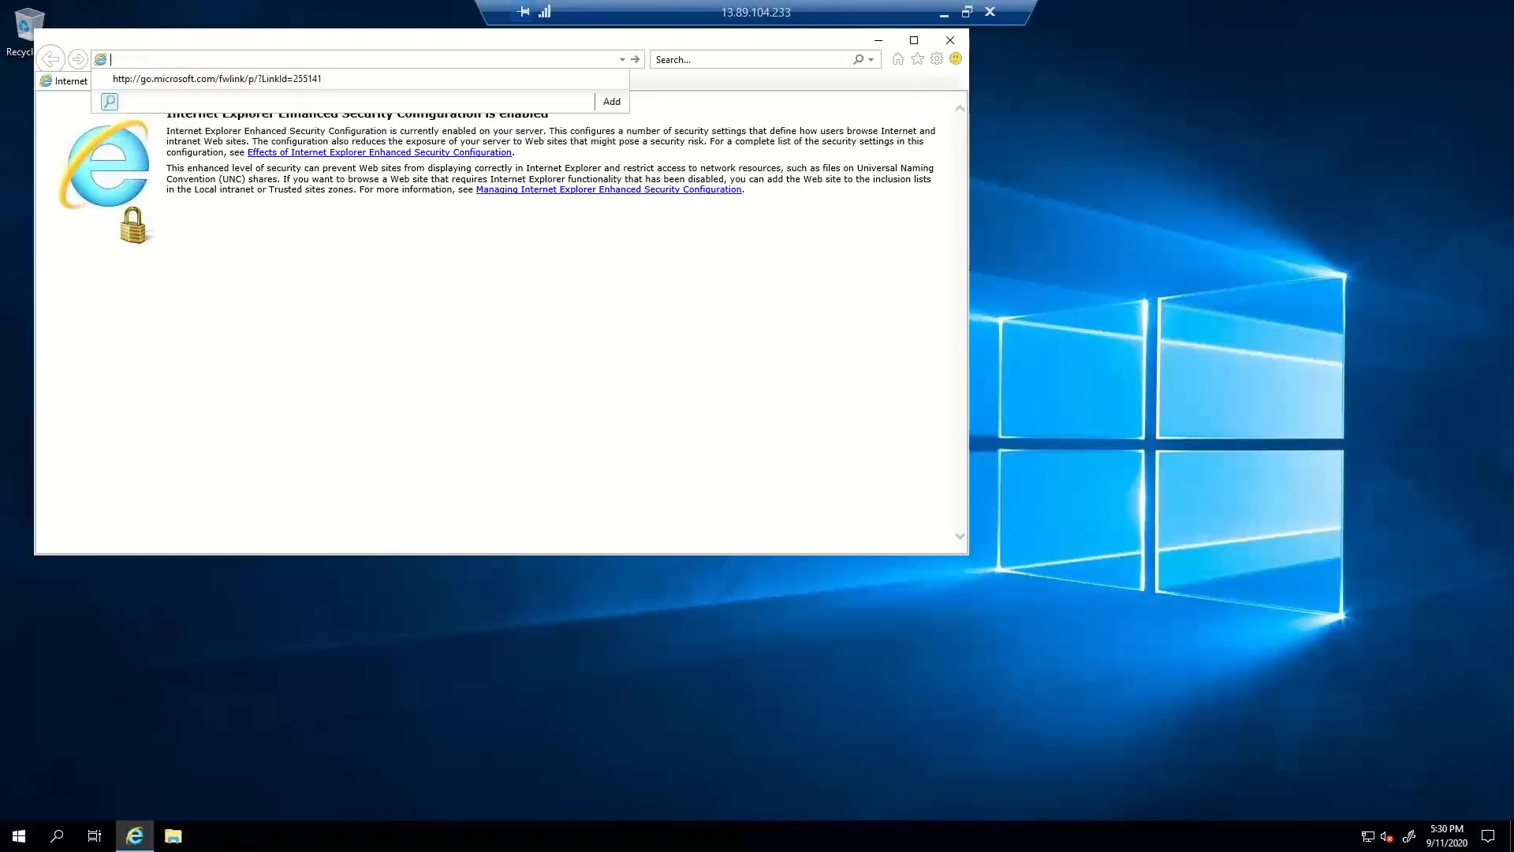
{"action": "type", "text": "http://loc"}
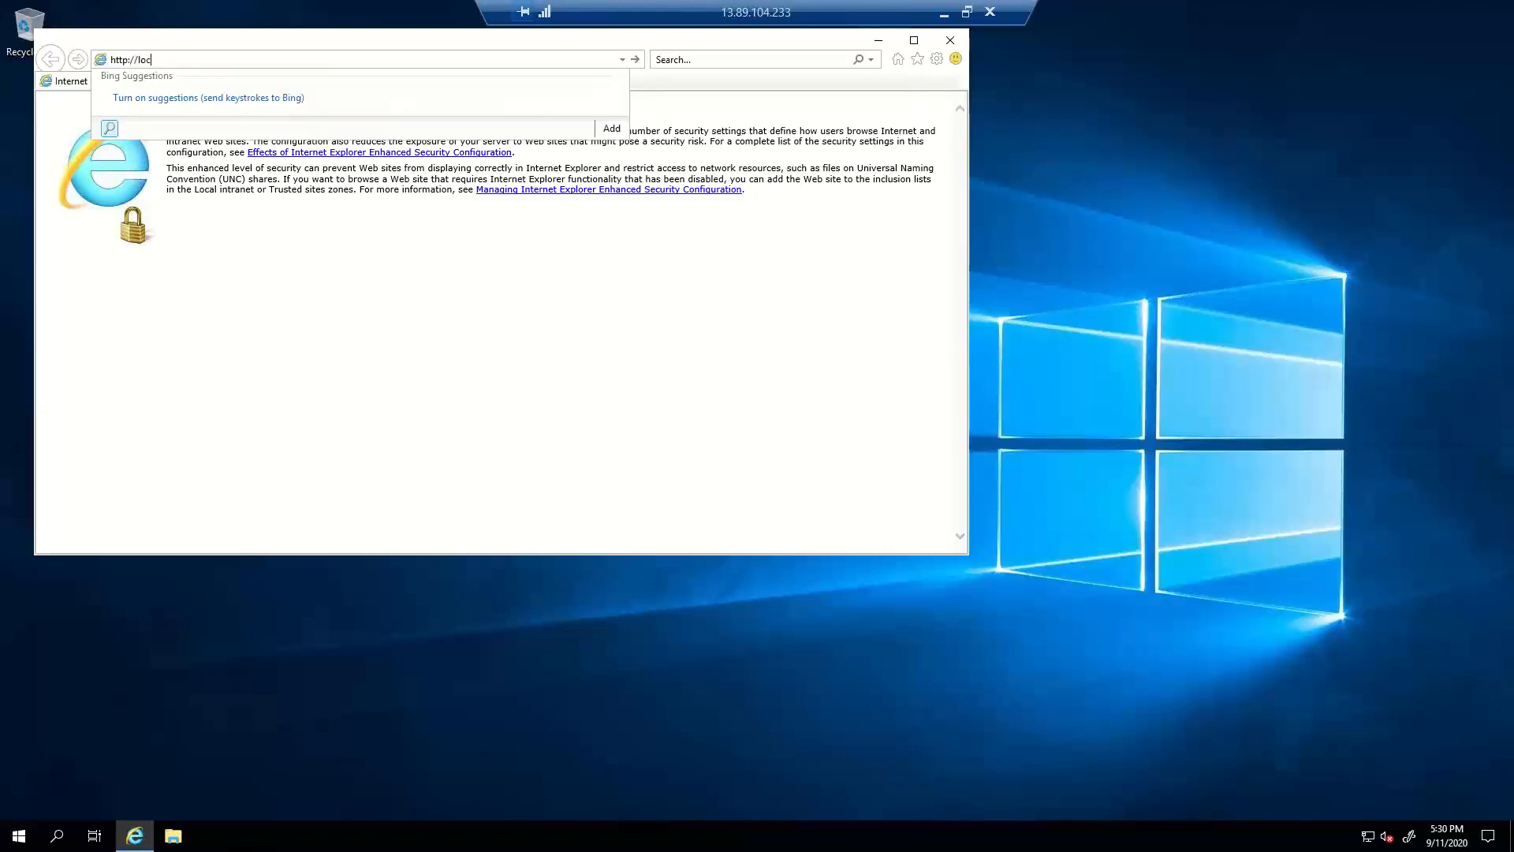
{"action": "type", "text": "alhost"}
{"action": "key", "text": "Return"}
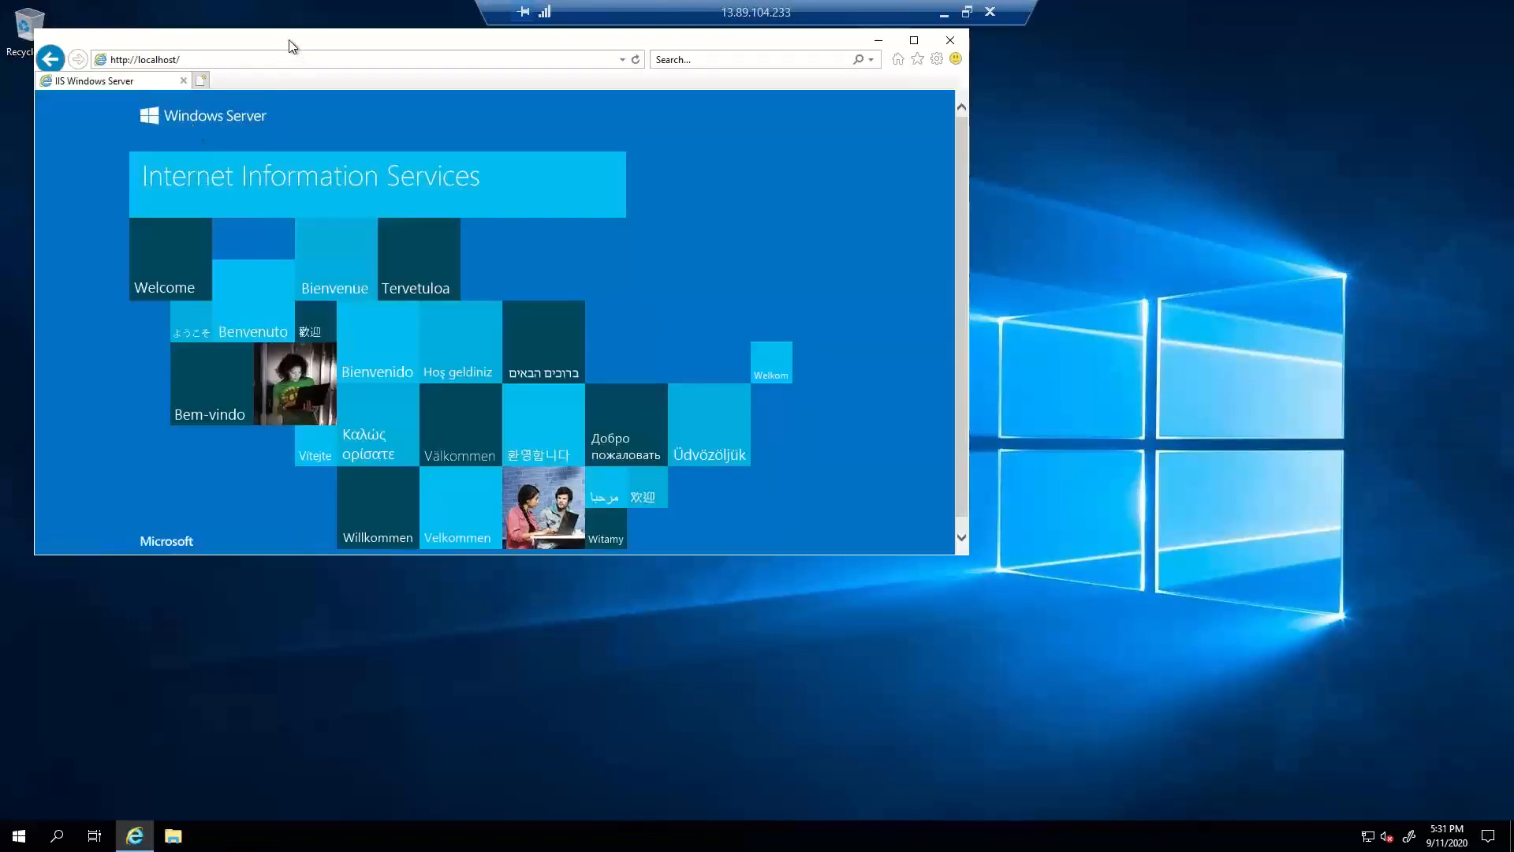
{"action": "left_click_drag", "start_coordinate": [386, 41], "coordinate": [611, 70]}
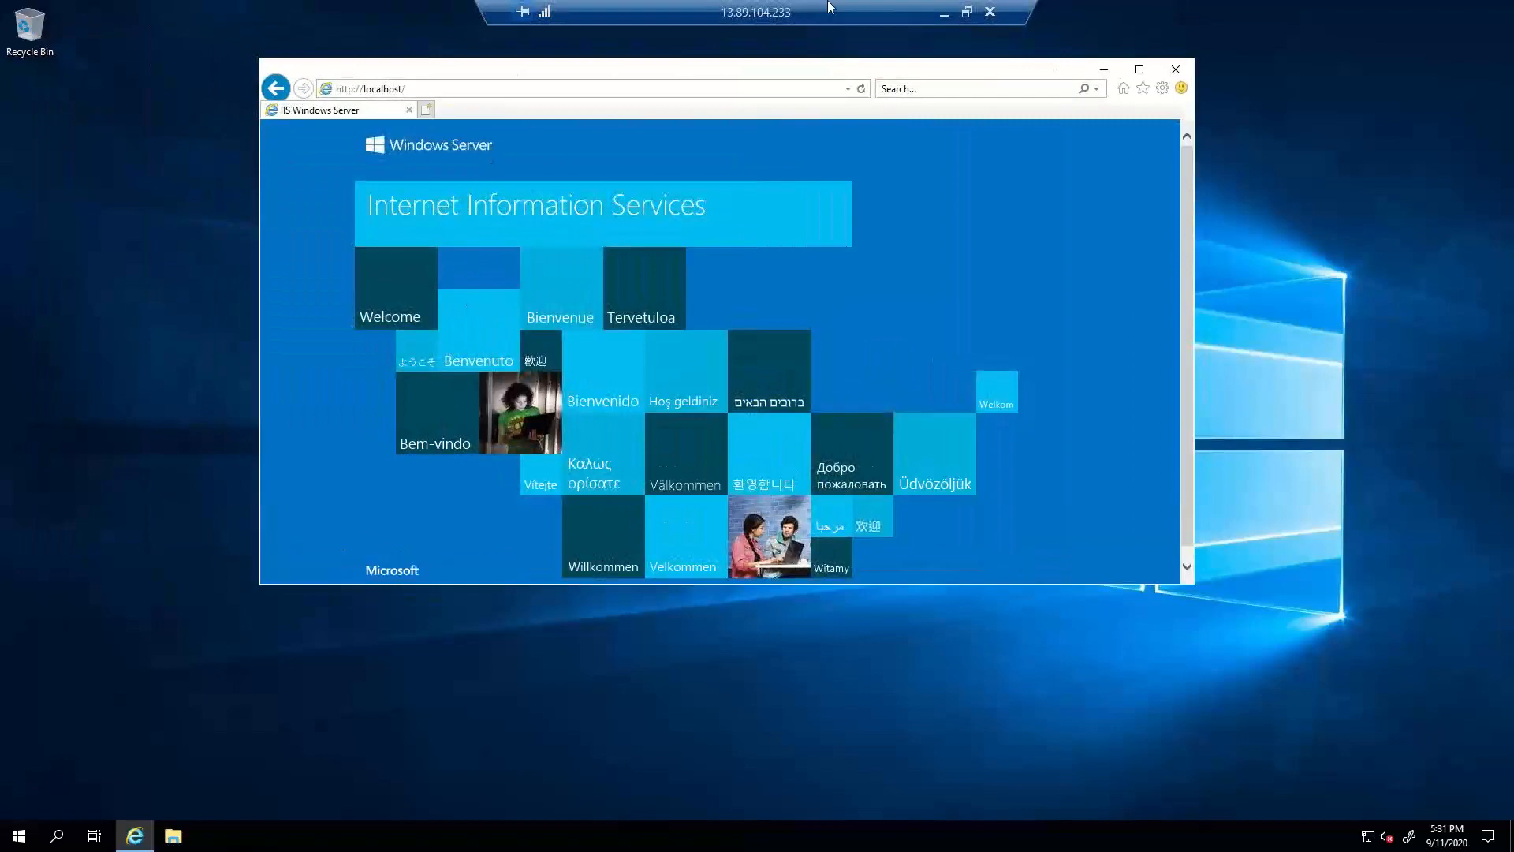
{"action": "left_click", "coordinate": [966, 11]}
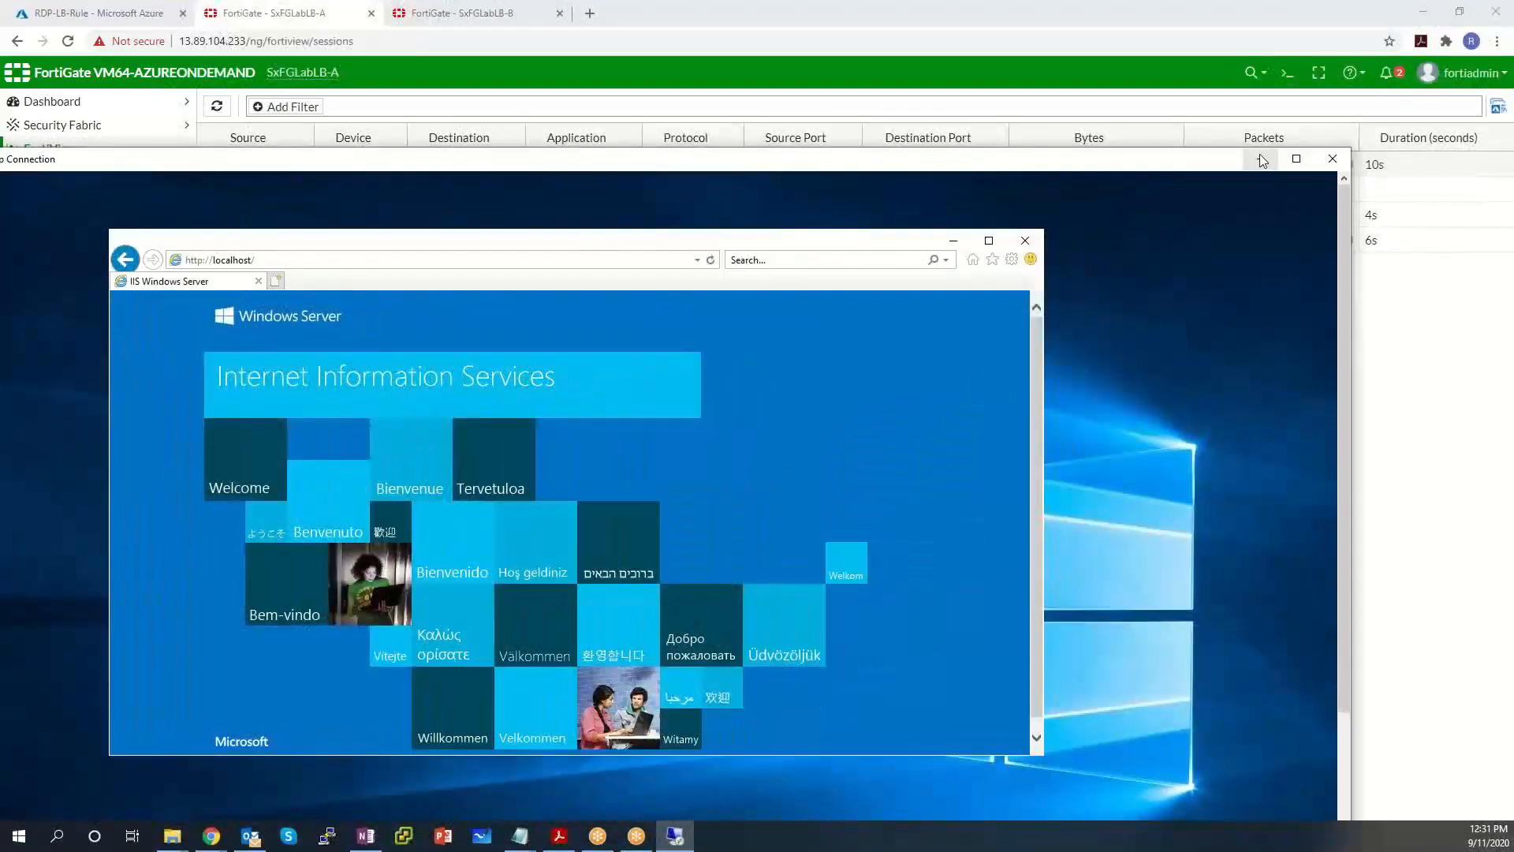
Return to Azure and review the PublicLBRule-FE1-http load balancing rule's settings.
{"action": "left_click", "coordinate": [1261, 158]}
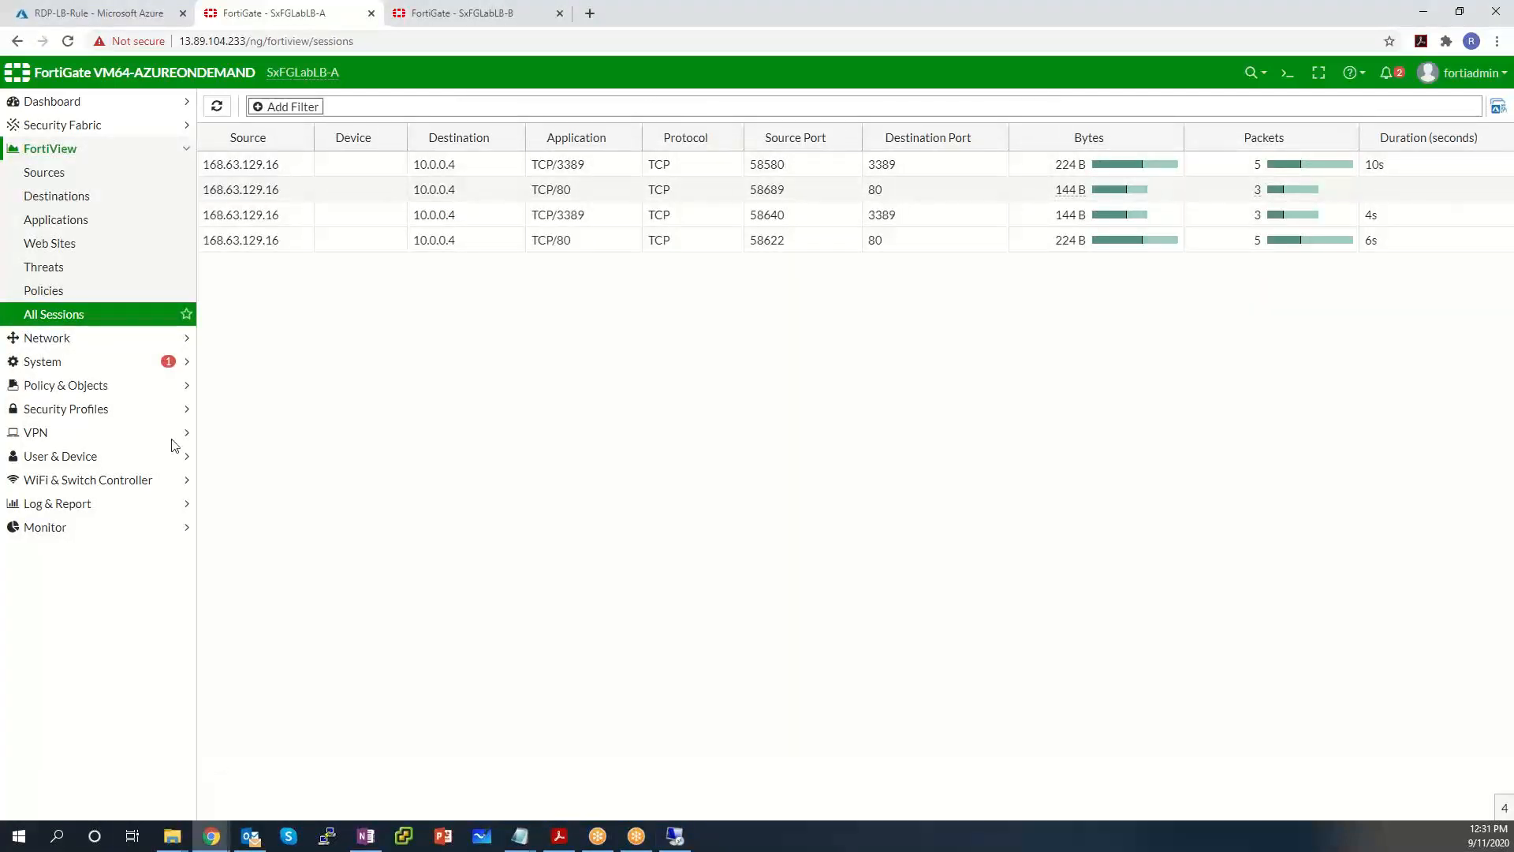
{"action": "left_click", "coordinate": [130, 14]}
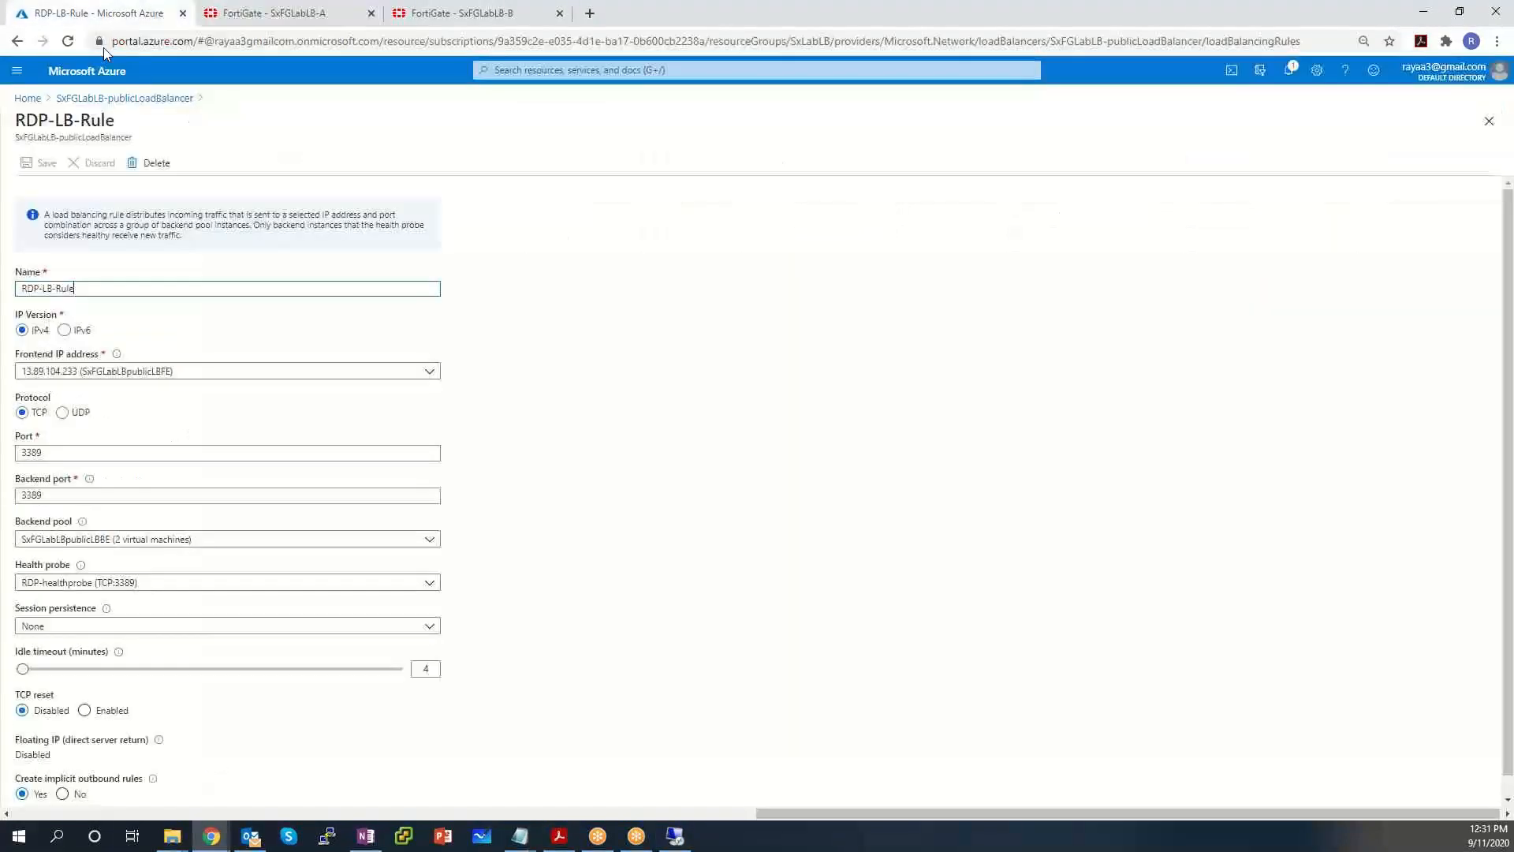
{"action": "left_click", "coordinate": [114, 98]}
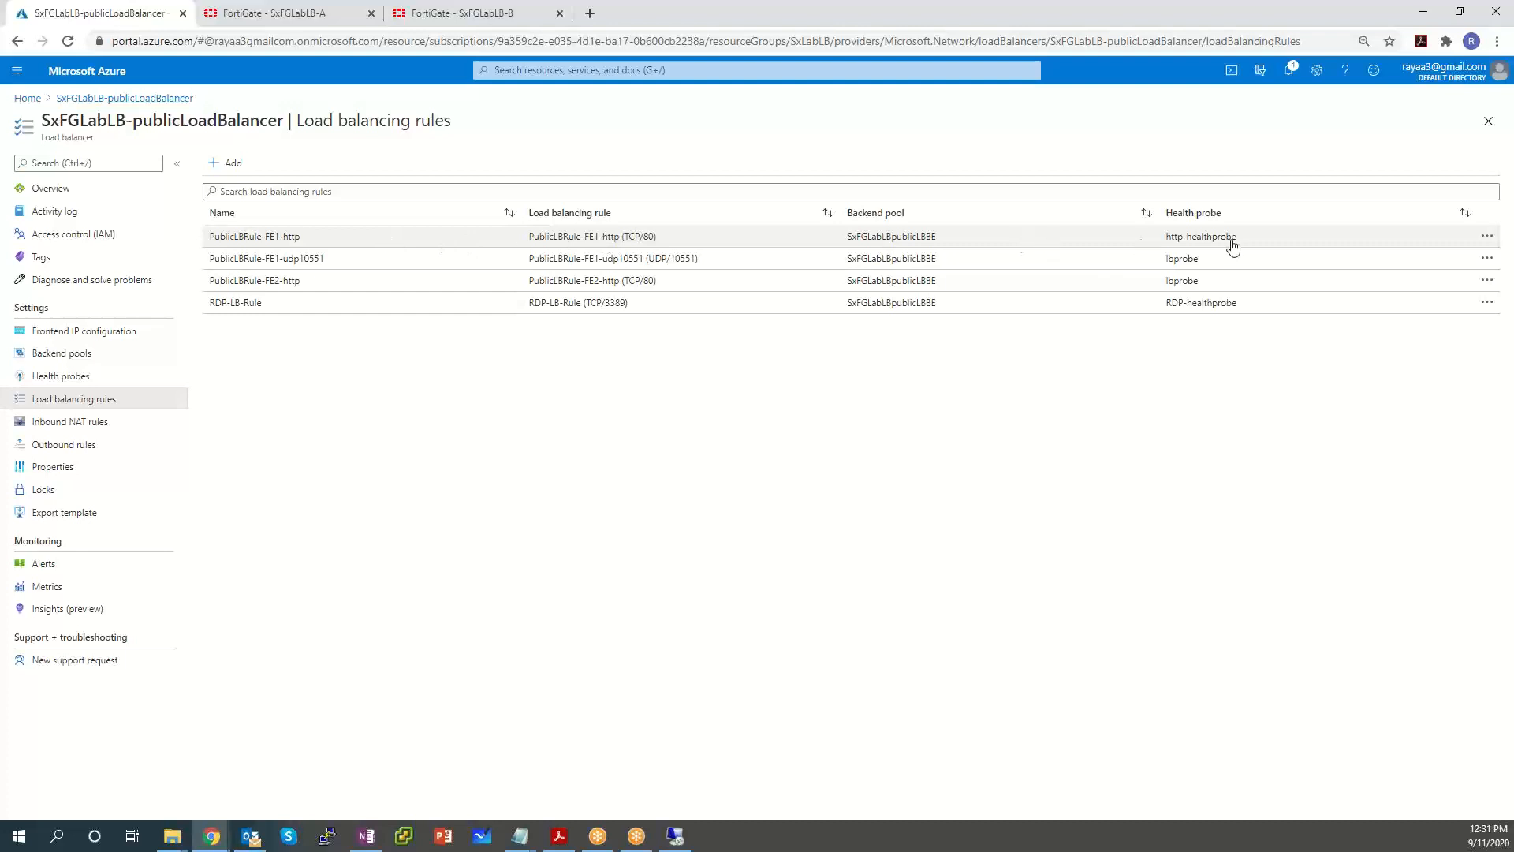
{"action": "left_click", "coordinate": [1487, 239]}
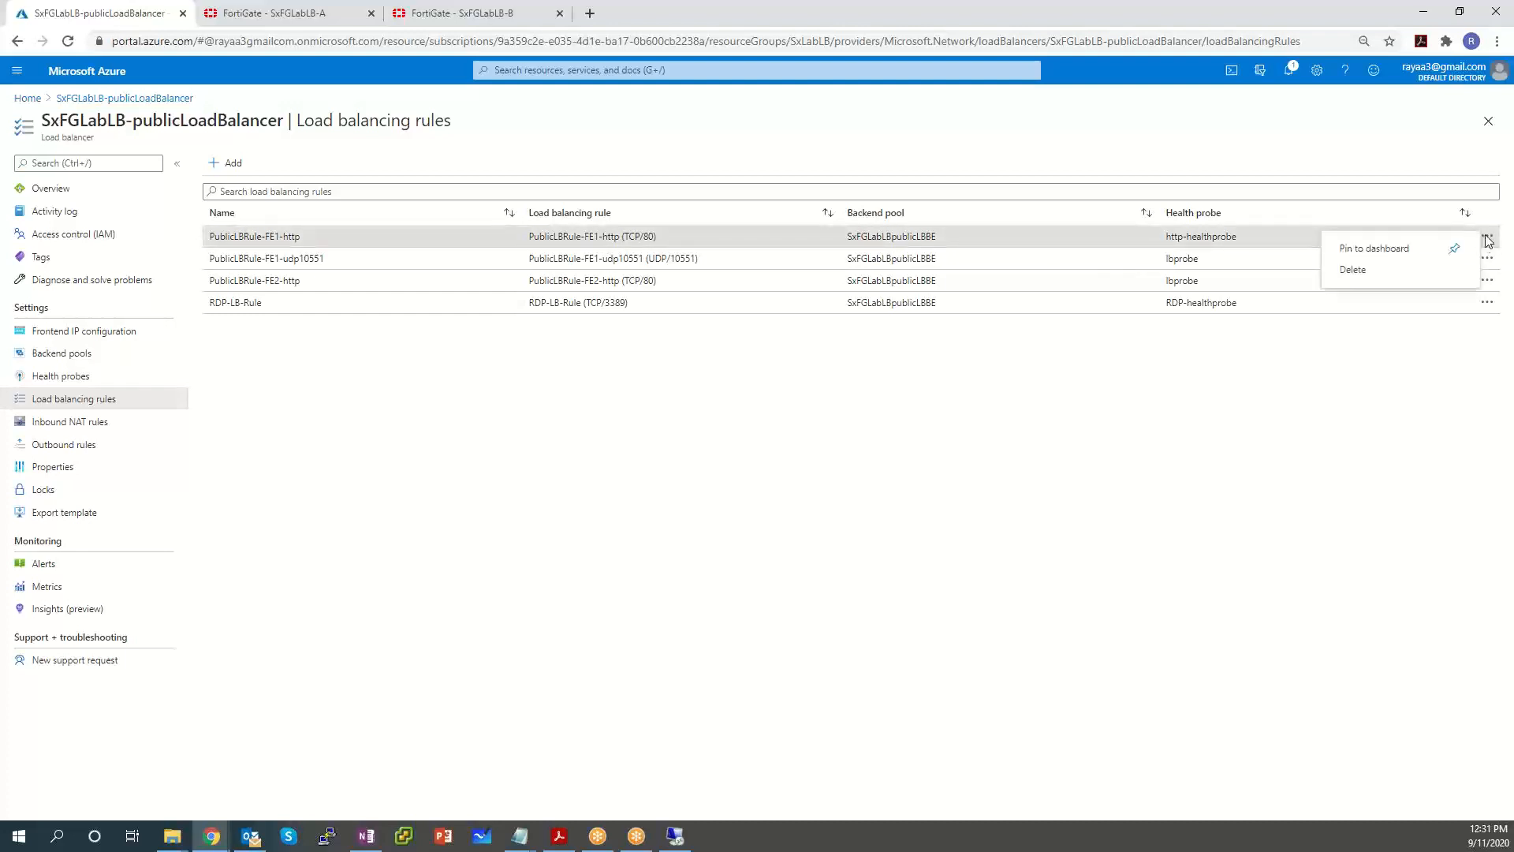
{"action": "left_click", "coordinate": [268, 238]}
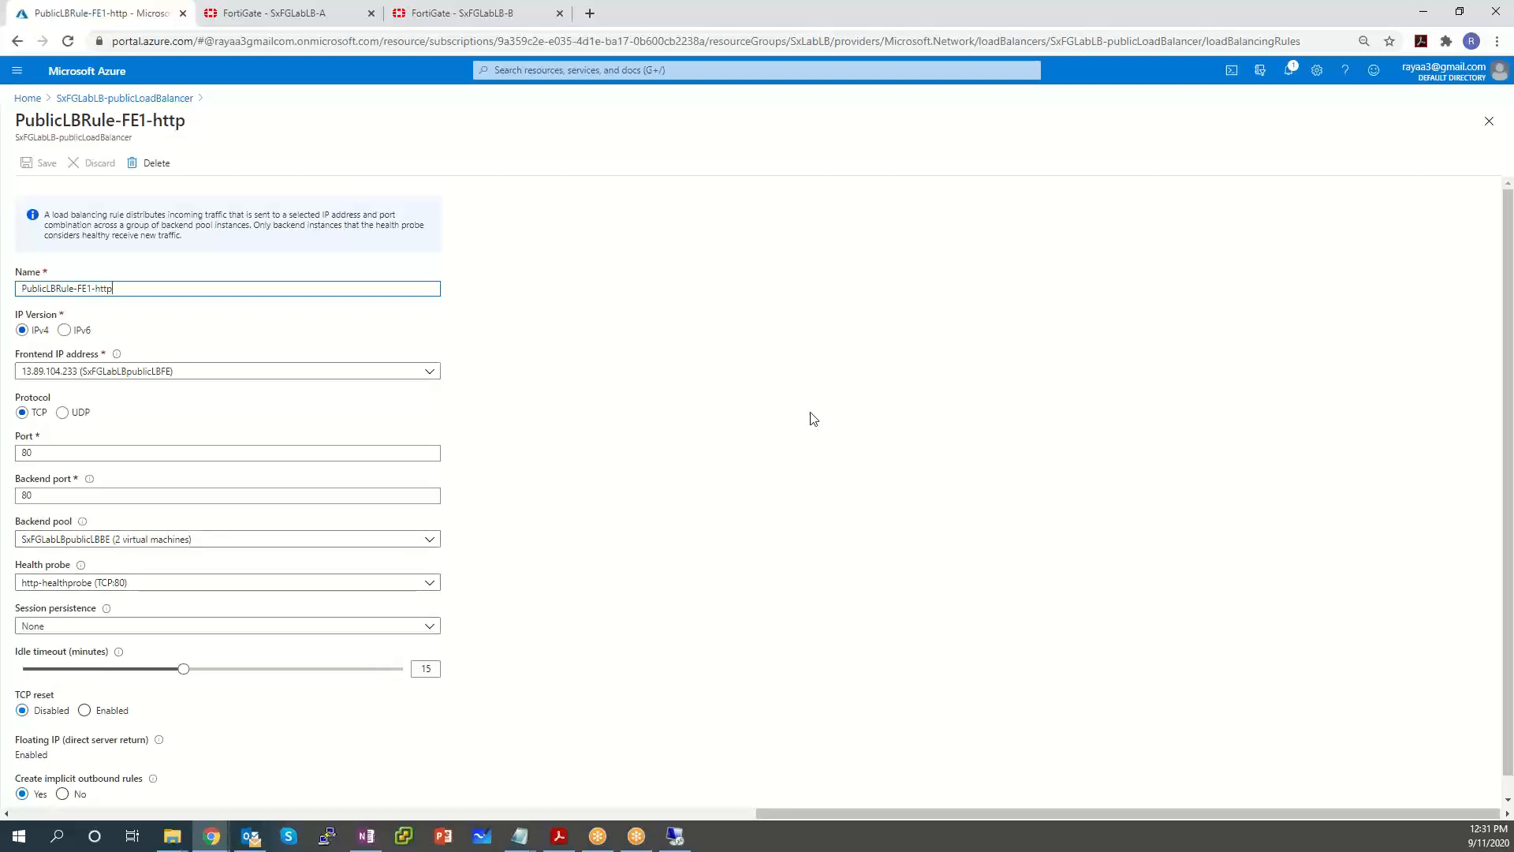
{"action": "scroll", "coordinate": [804, 410], "scroll_direction": "down", "scroll_amount": 2}
{"action": "scroll", "coordinate": [802, 407], "scroll_direction": "up", "scroll_amount": 2}
{"action": "scroll", "coordinate": [803, 410], "scroll_direction": "down", "scroll_amount": 2}
{"action": "scroll", "coordinate": [797, 409], "scroll_direction": "up", "scroll_amount": 2}
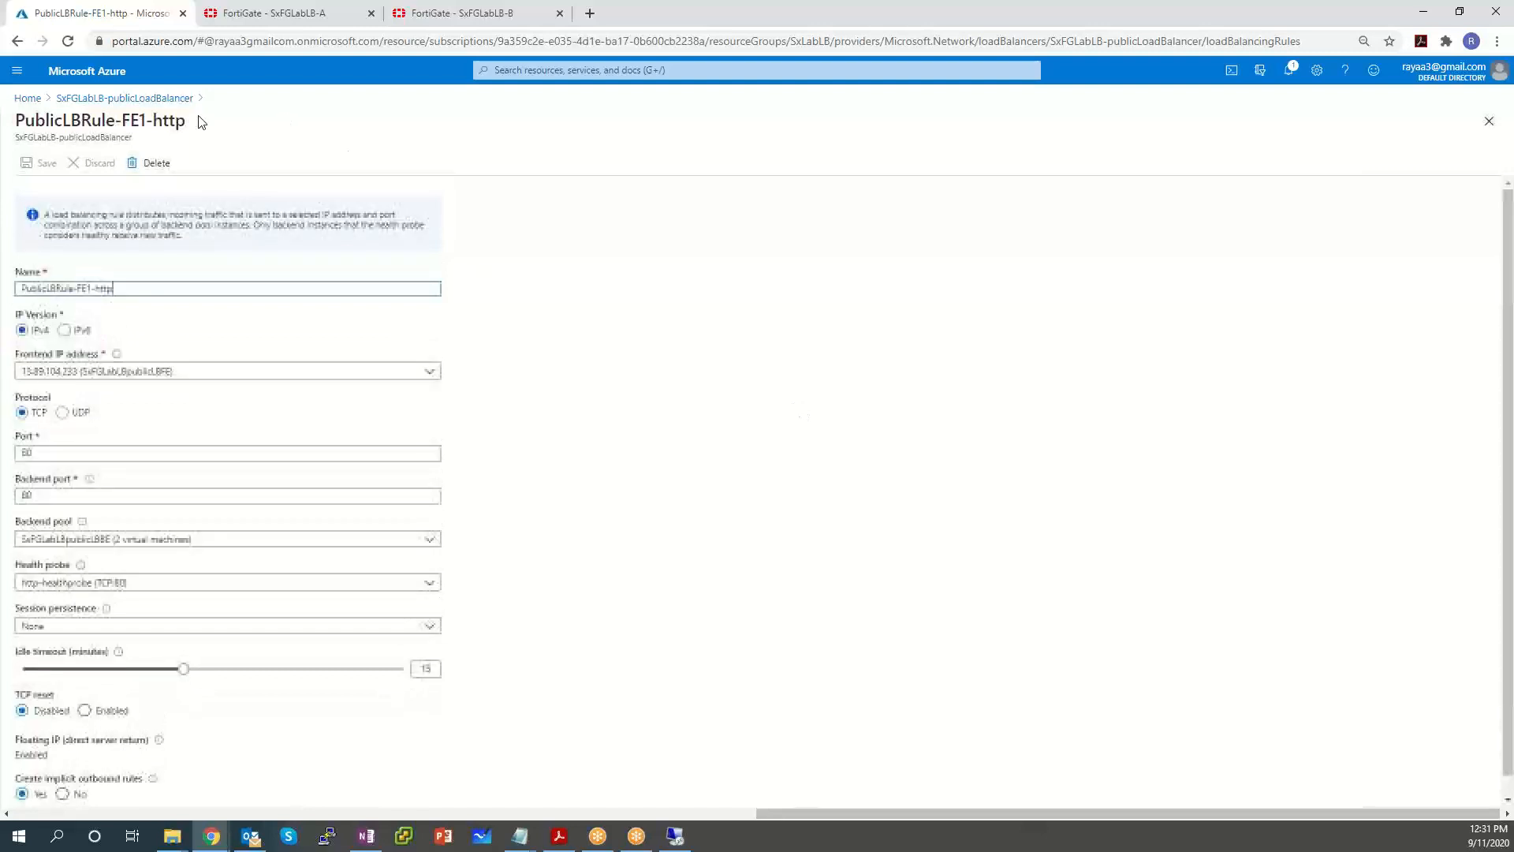
Review the http-healthprobe settings, then return to the load balancer's Health probes list.
{"action": "left_click", "coordinate": [150, 101]}
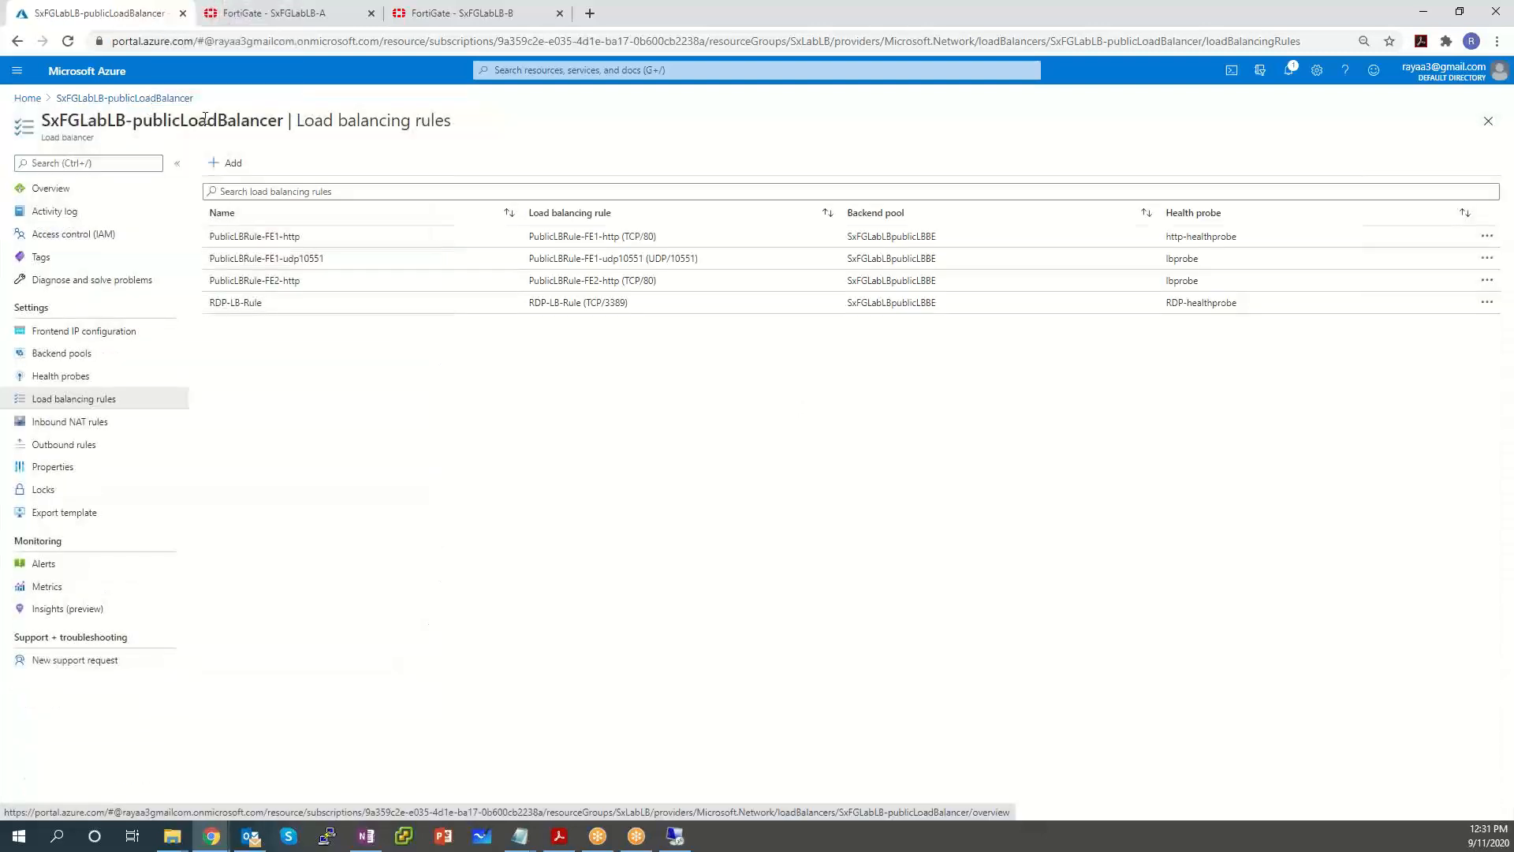
{"action": "left_click", "coordinate": [84, 379]}
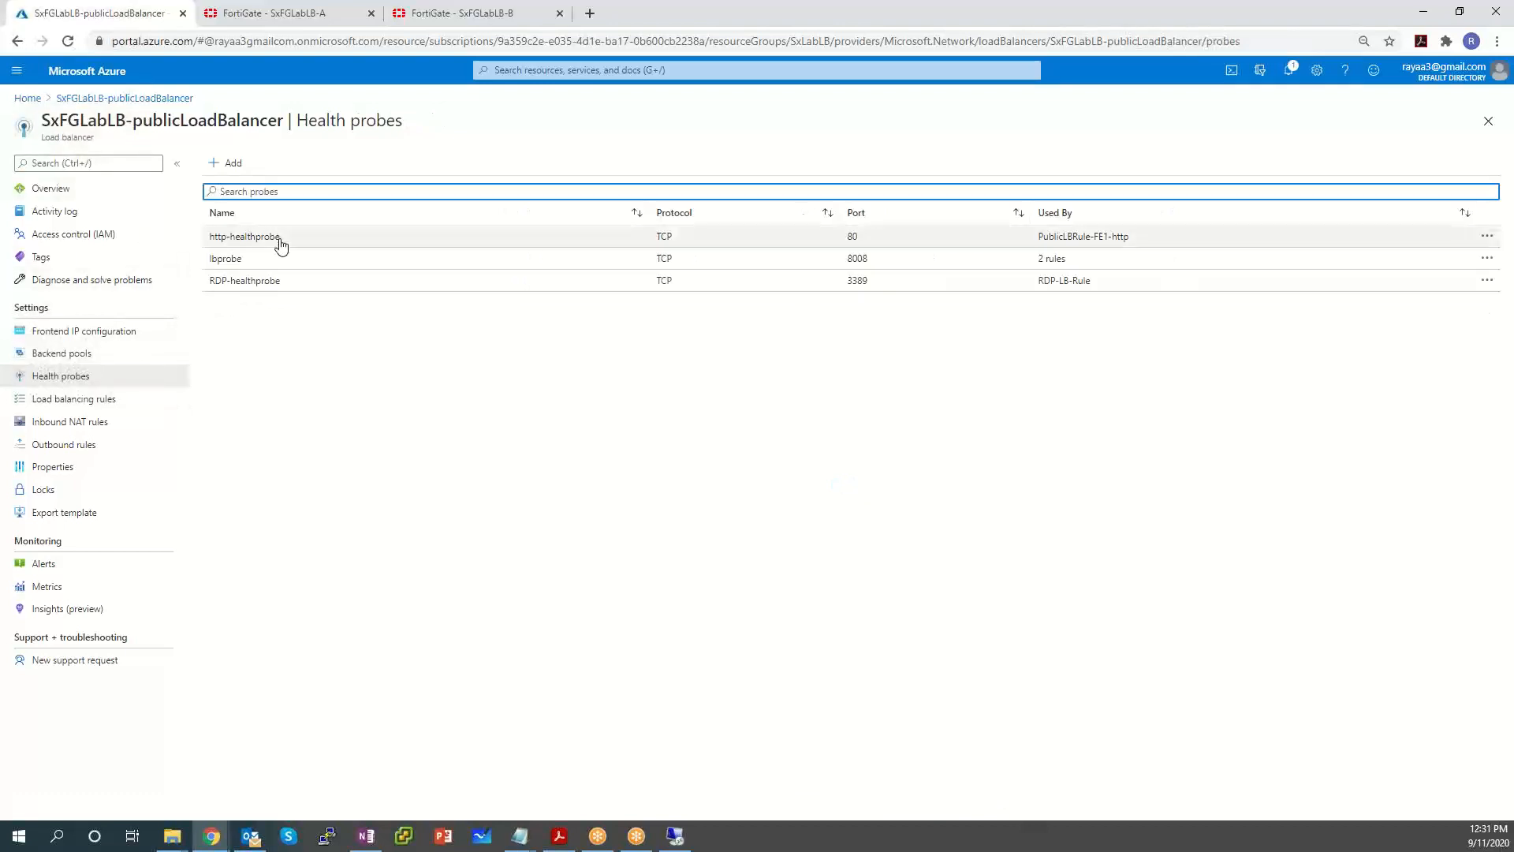
{"action": "left_click", "coordinate": [278, 238]}
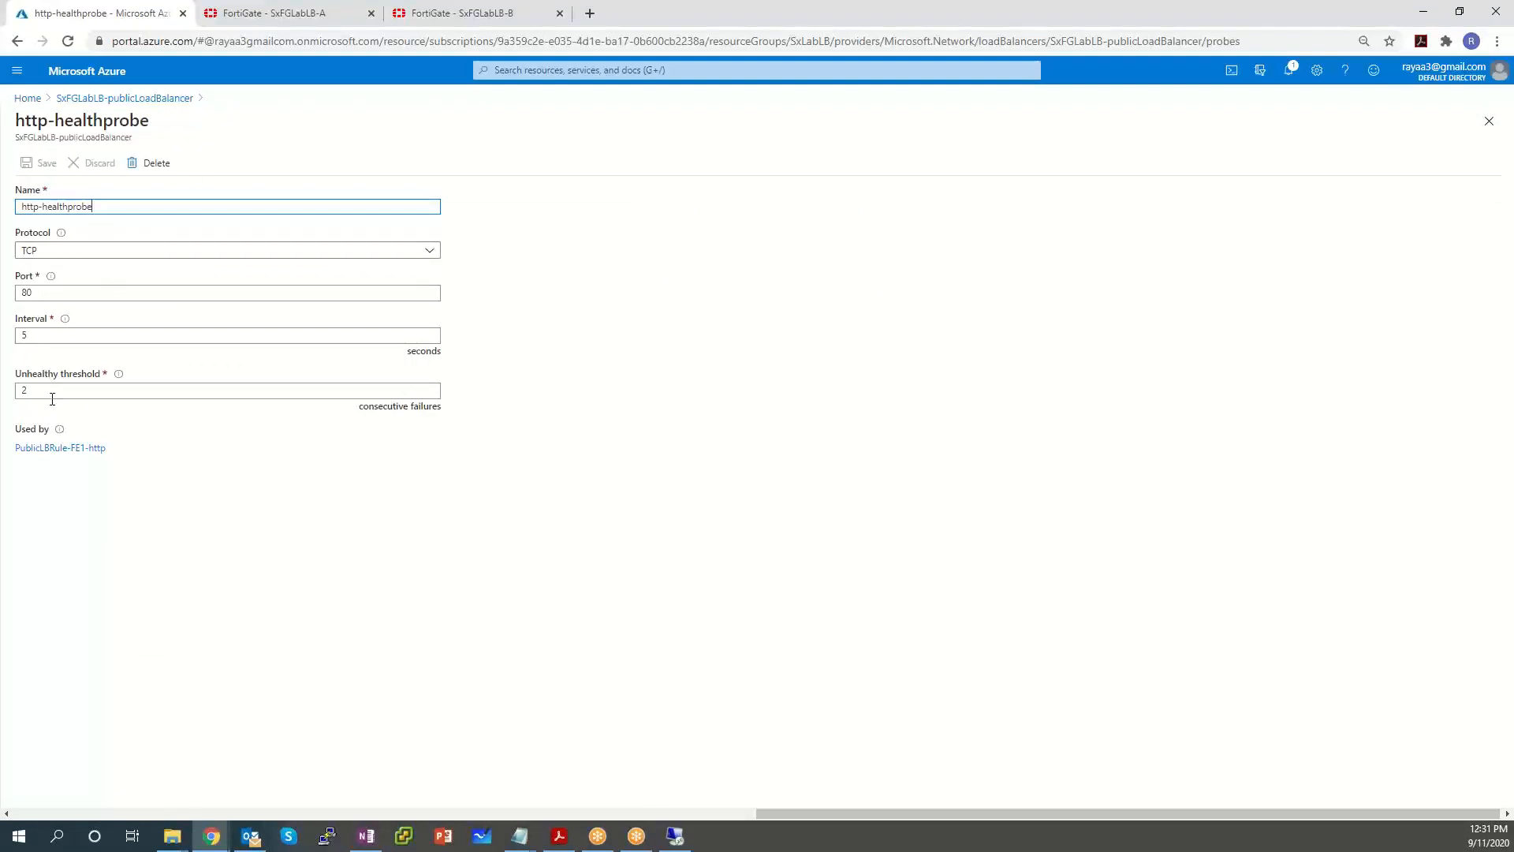
{"action": "left_click", "coordinate": [134, 95]}
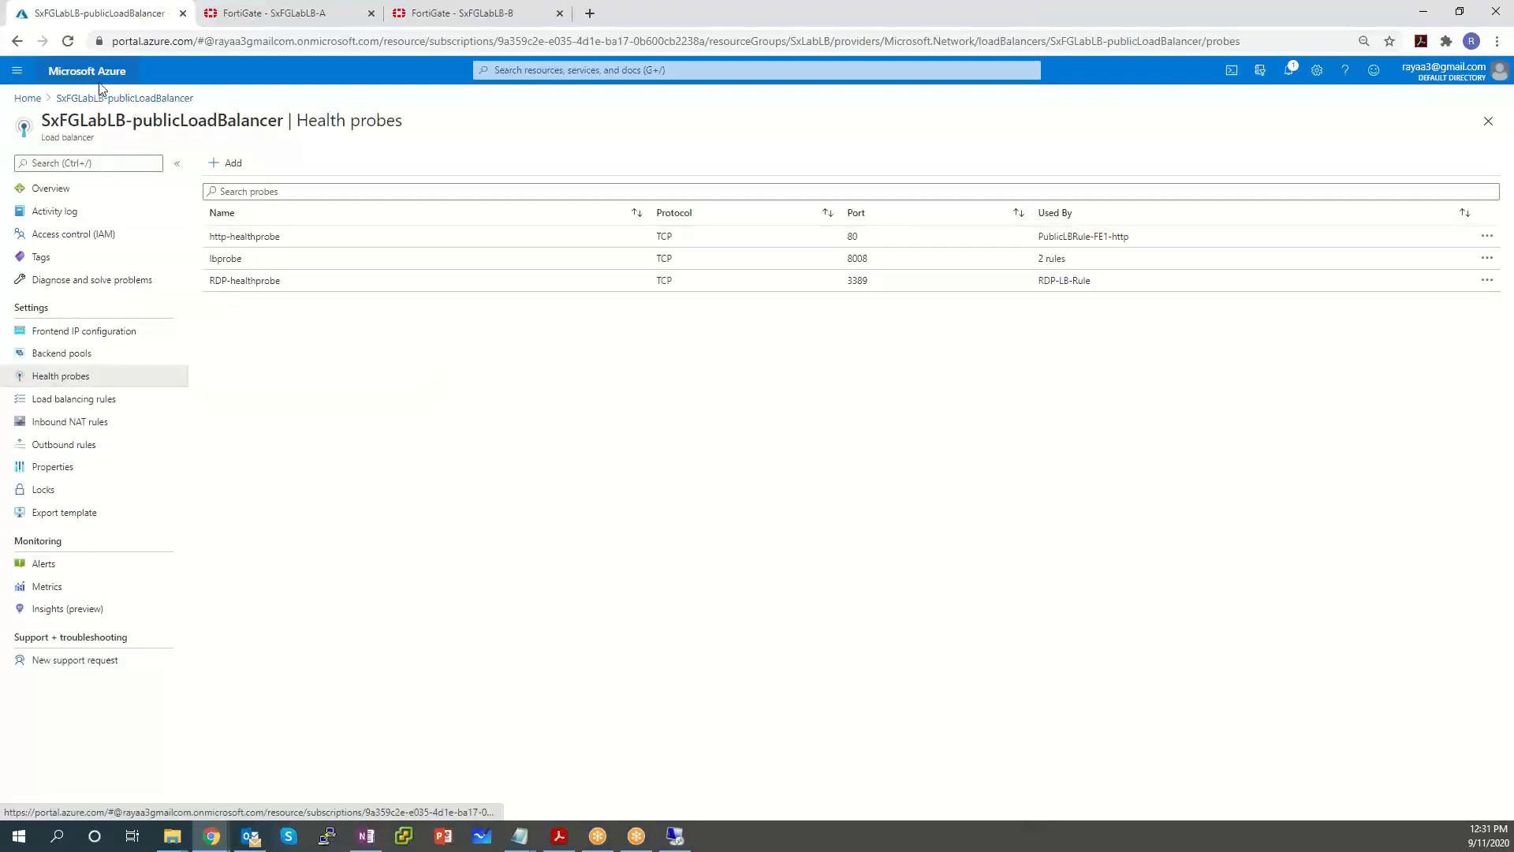
{"action": "left_click", "coordinate": [18, 73]}
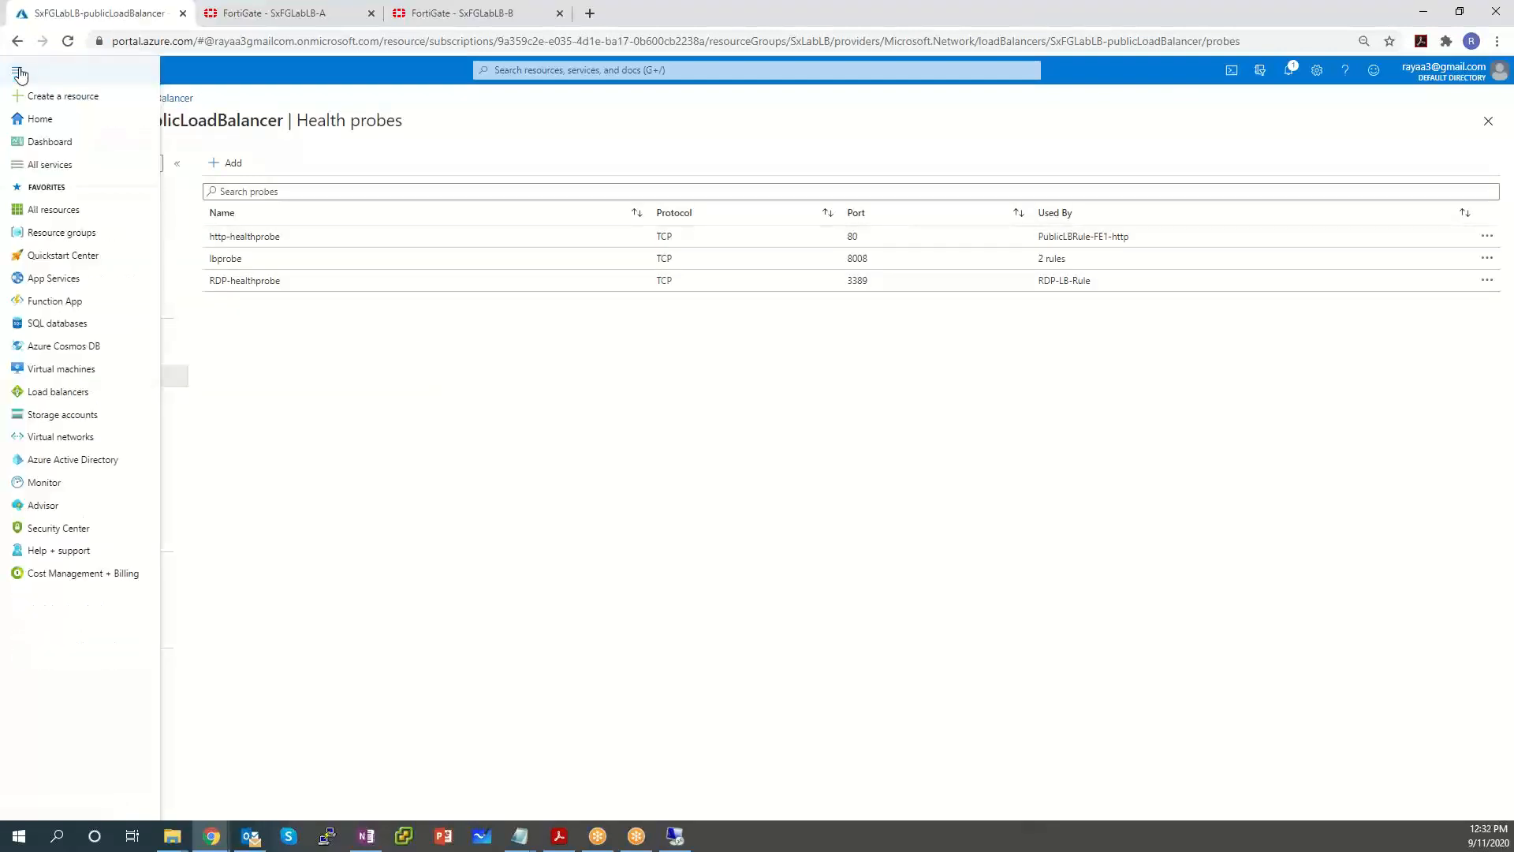
Inspect the HTTP and RDP inbound port rules on SxWindowsSrvr's Networking page.
{"action": "left_click", "coordinate": [56, 372]}
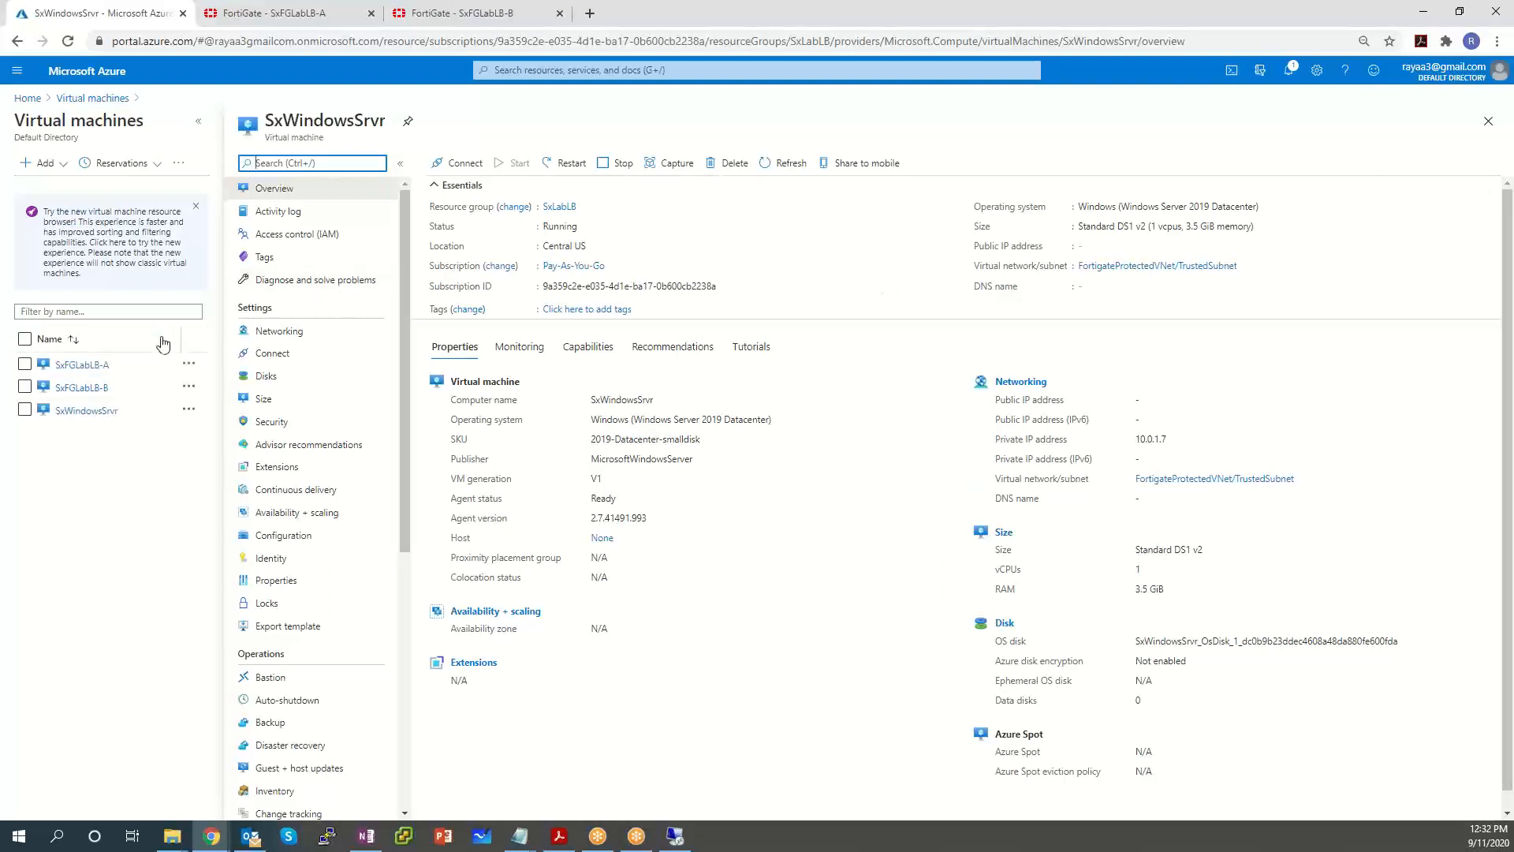
{"action": "left_click", "coordinate": [298, 334]}
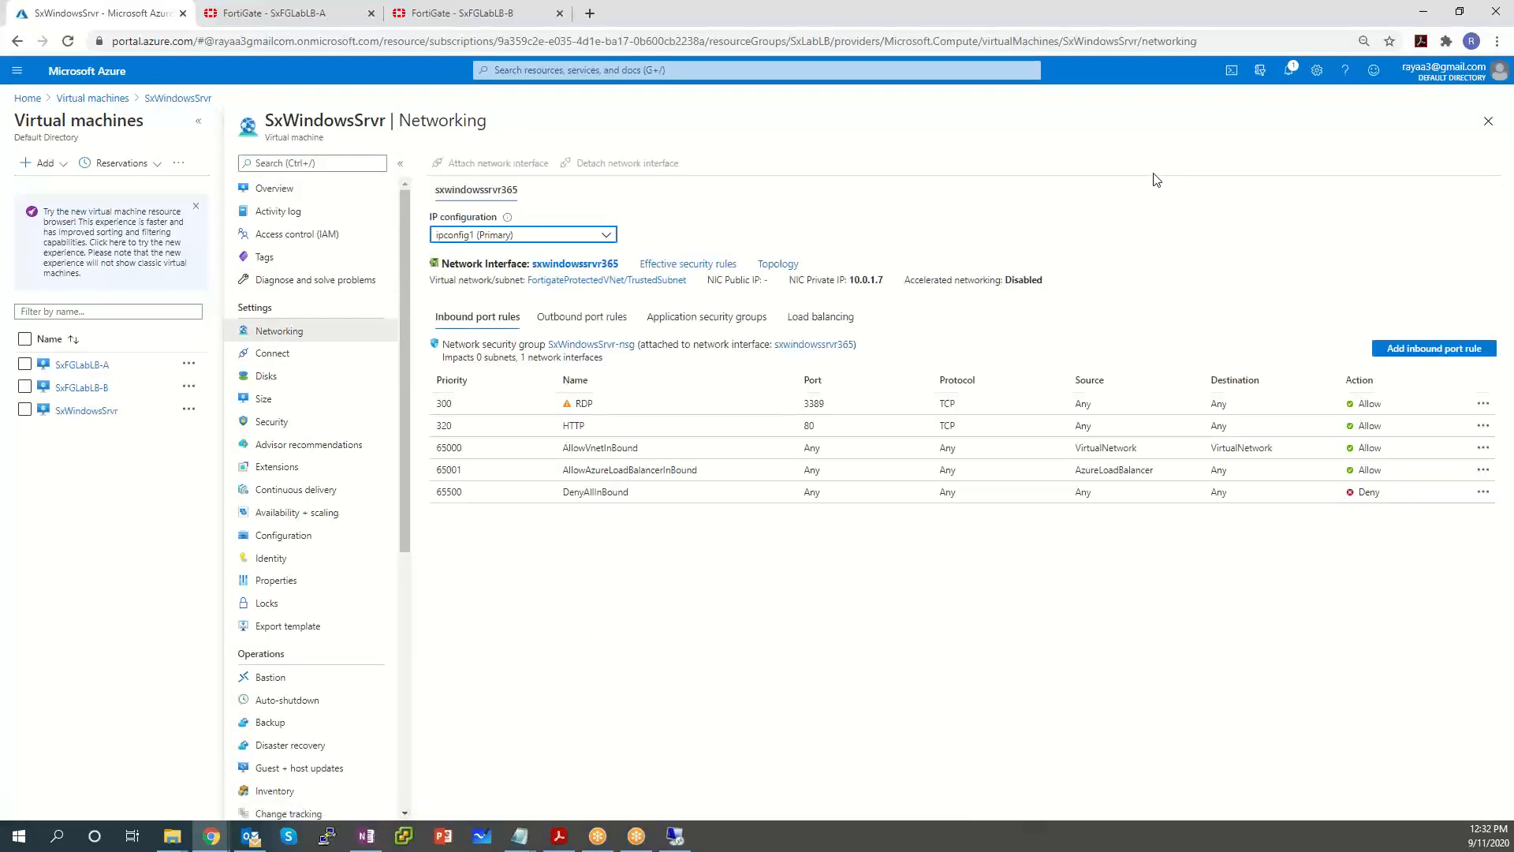
{"action": "left_click", "coordinate": [905, 432]}
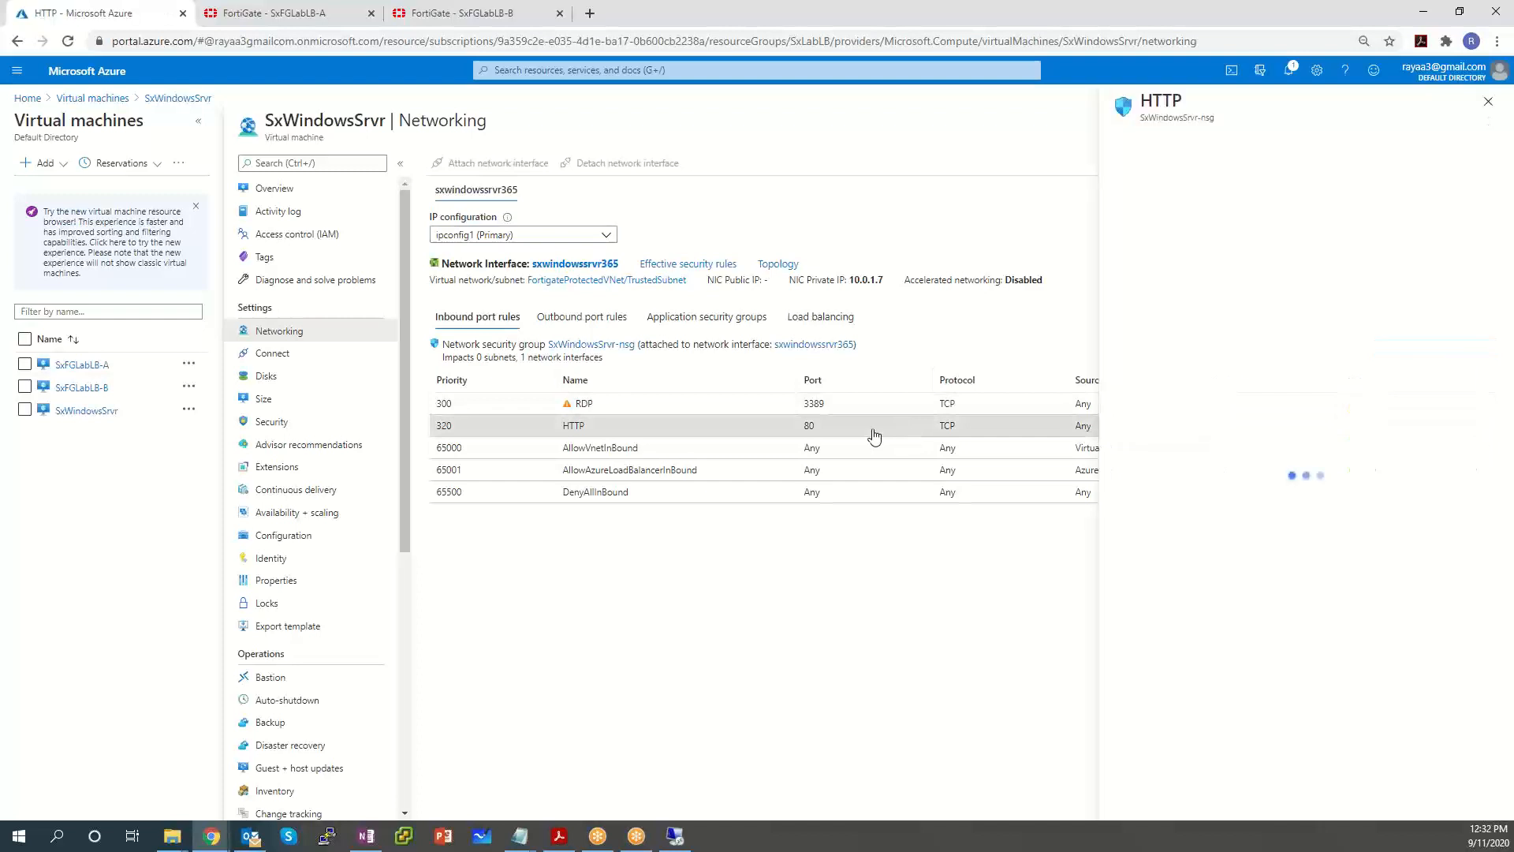
{"action": "left_click", "coordinate": [1488, 101]}
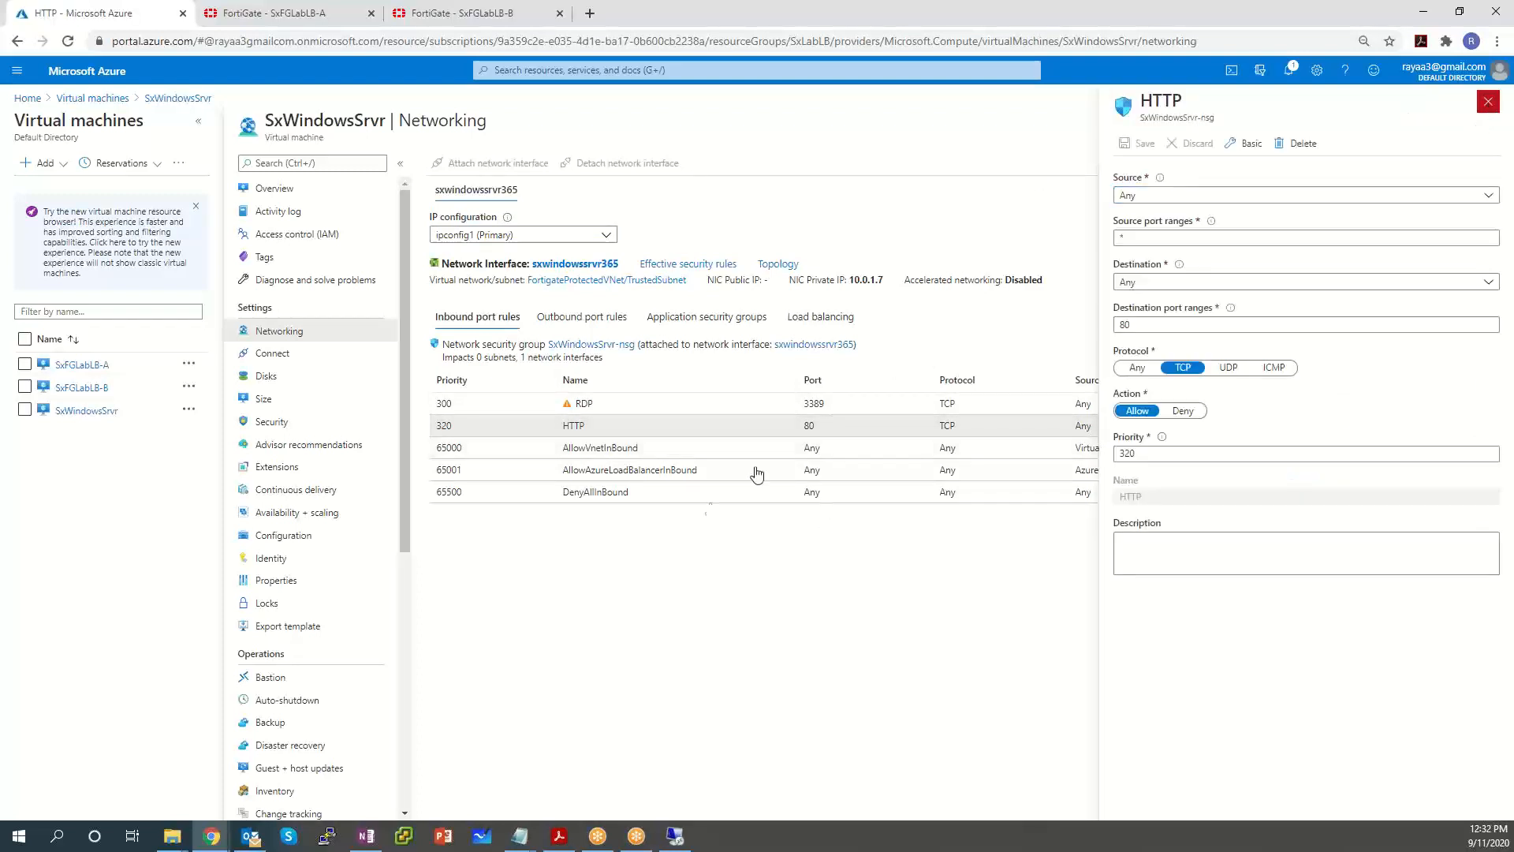
{"action": "left_click", "coordinate": [794, 407]}
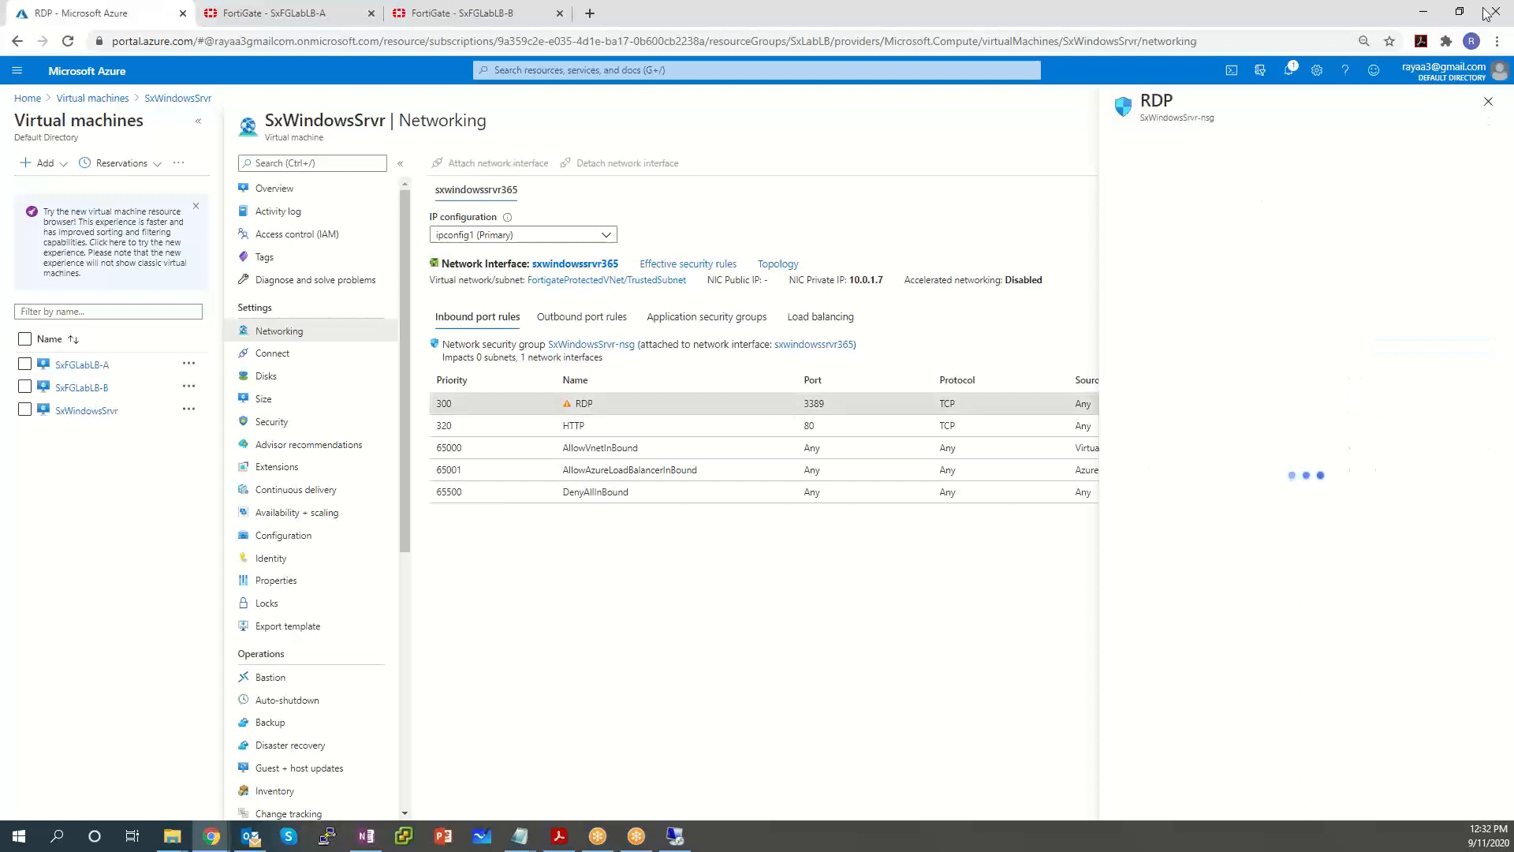
{"action": "left_click", "coordinate": [1488, 101]}
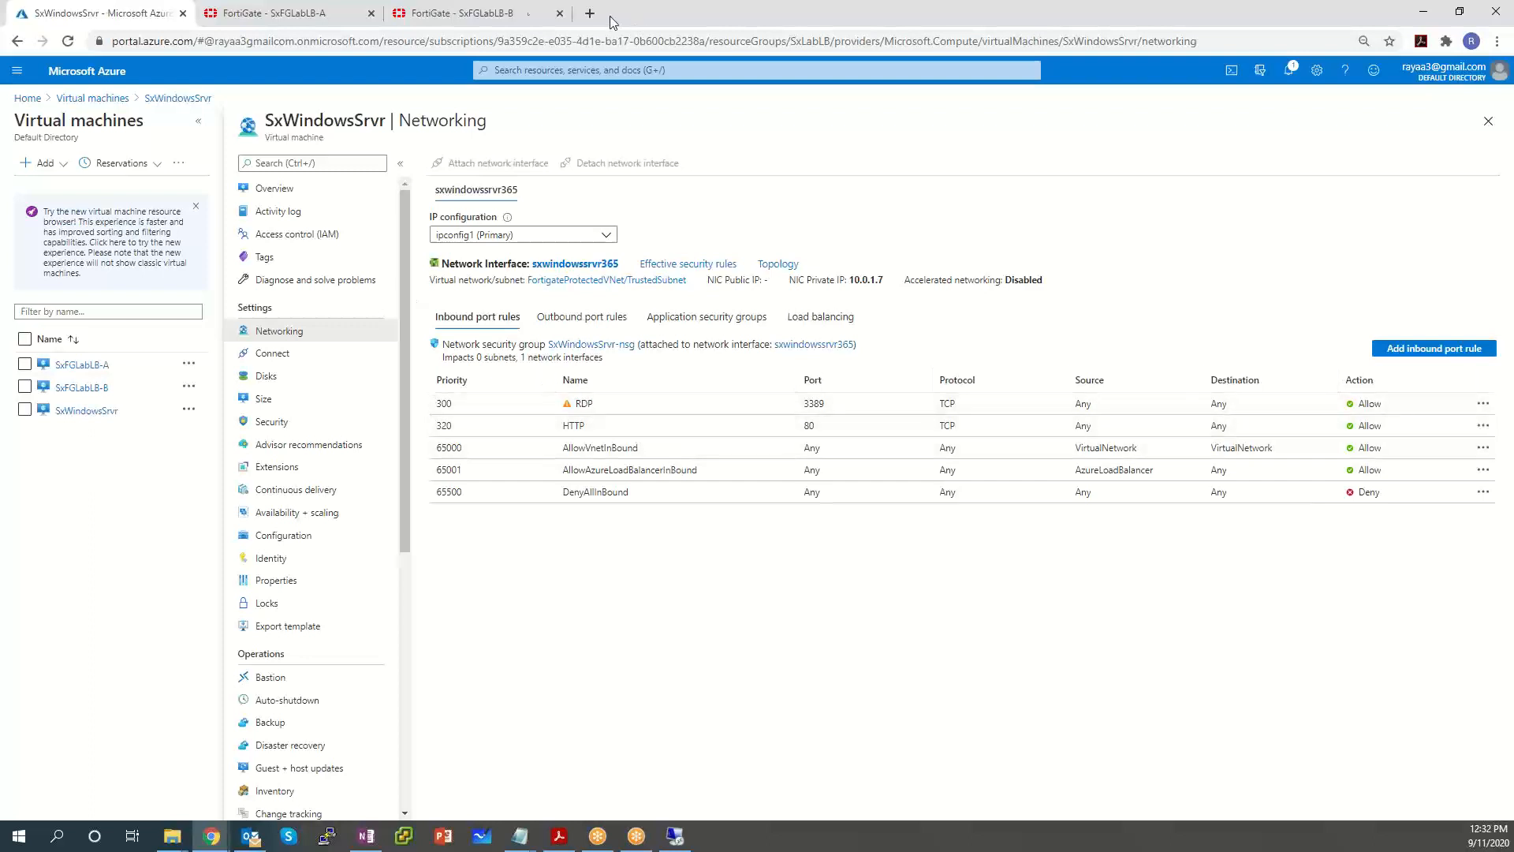
Check the FortiGate A sessions, then open SxFGLabLB-publicLoadBalancer from Load balancers.
{"action": "left_click", "coordinate": [295, 14]}
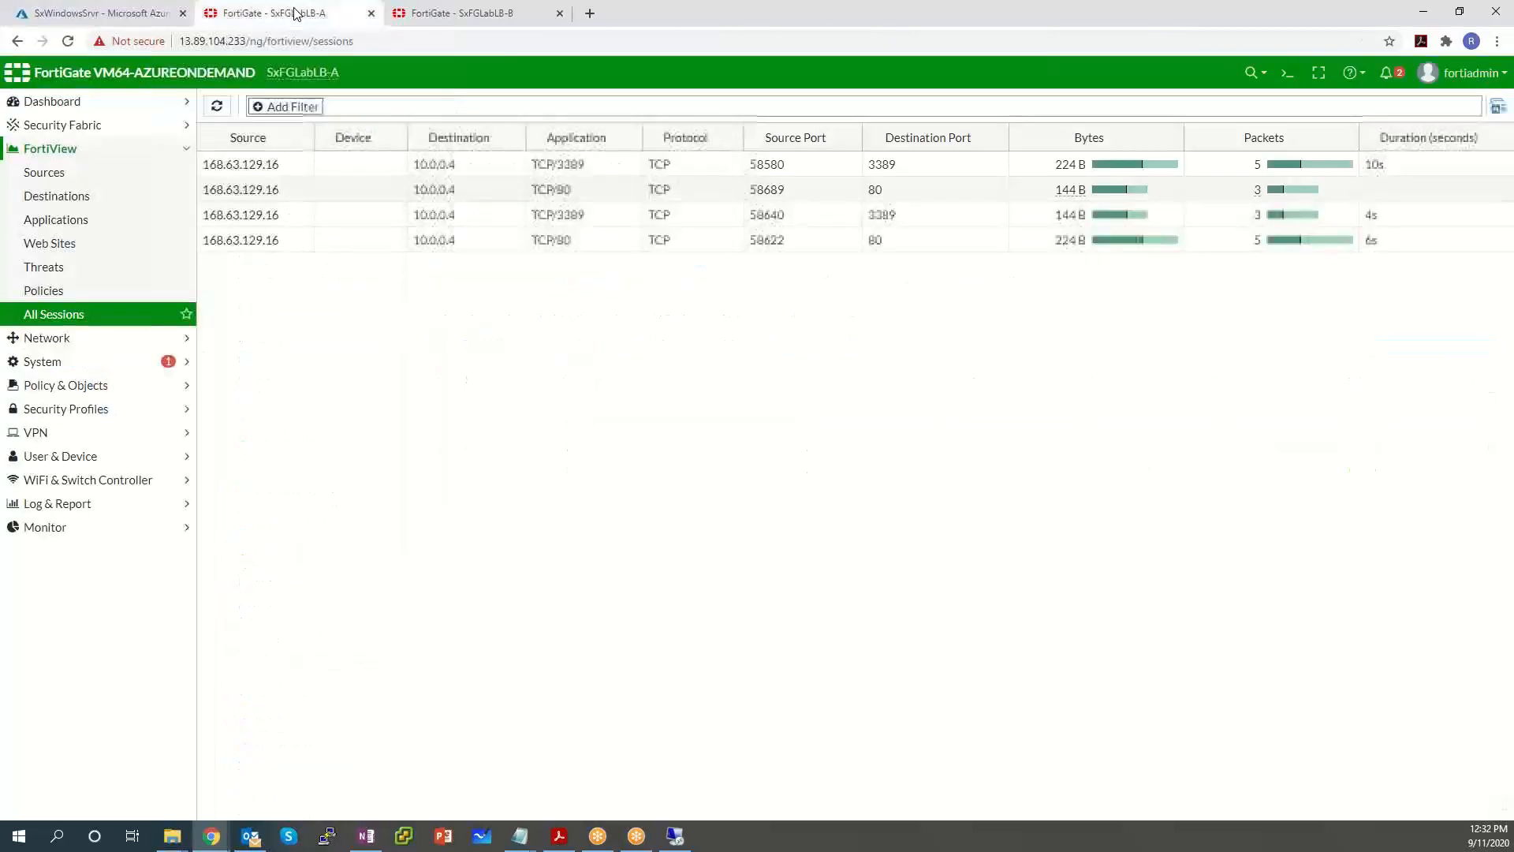
{"action": "left_click", "coordinate": [64, 10]}
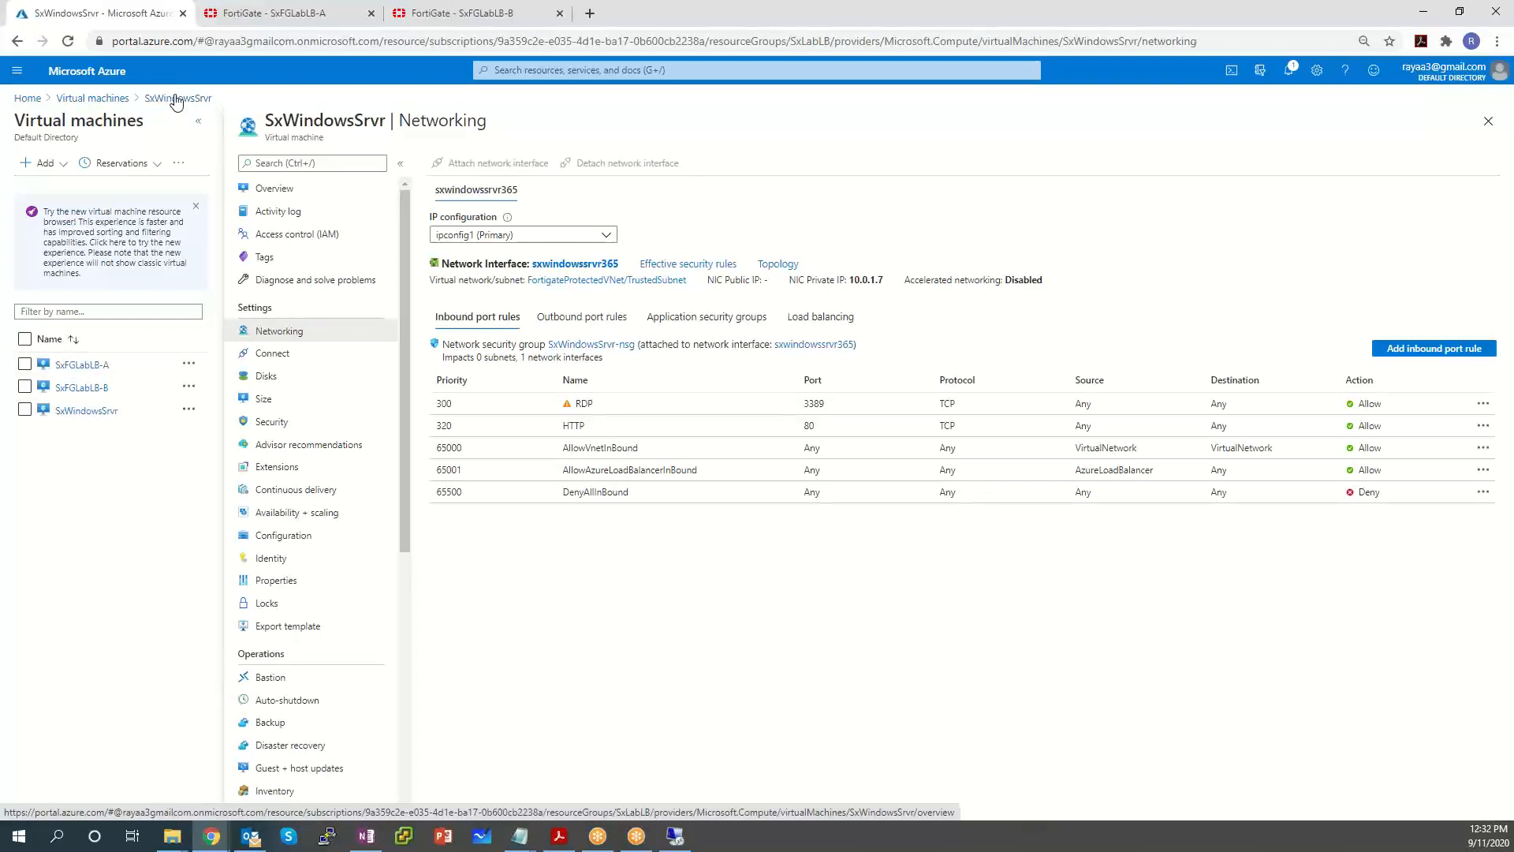
{"action": "left_click", "coordinate": [16, 73]}
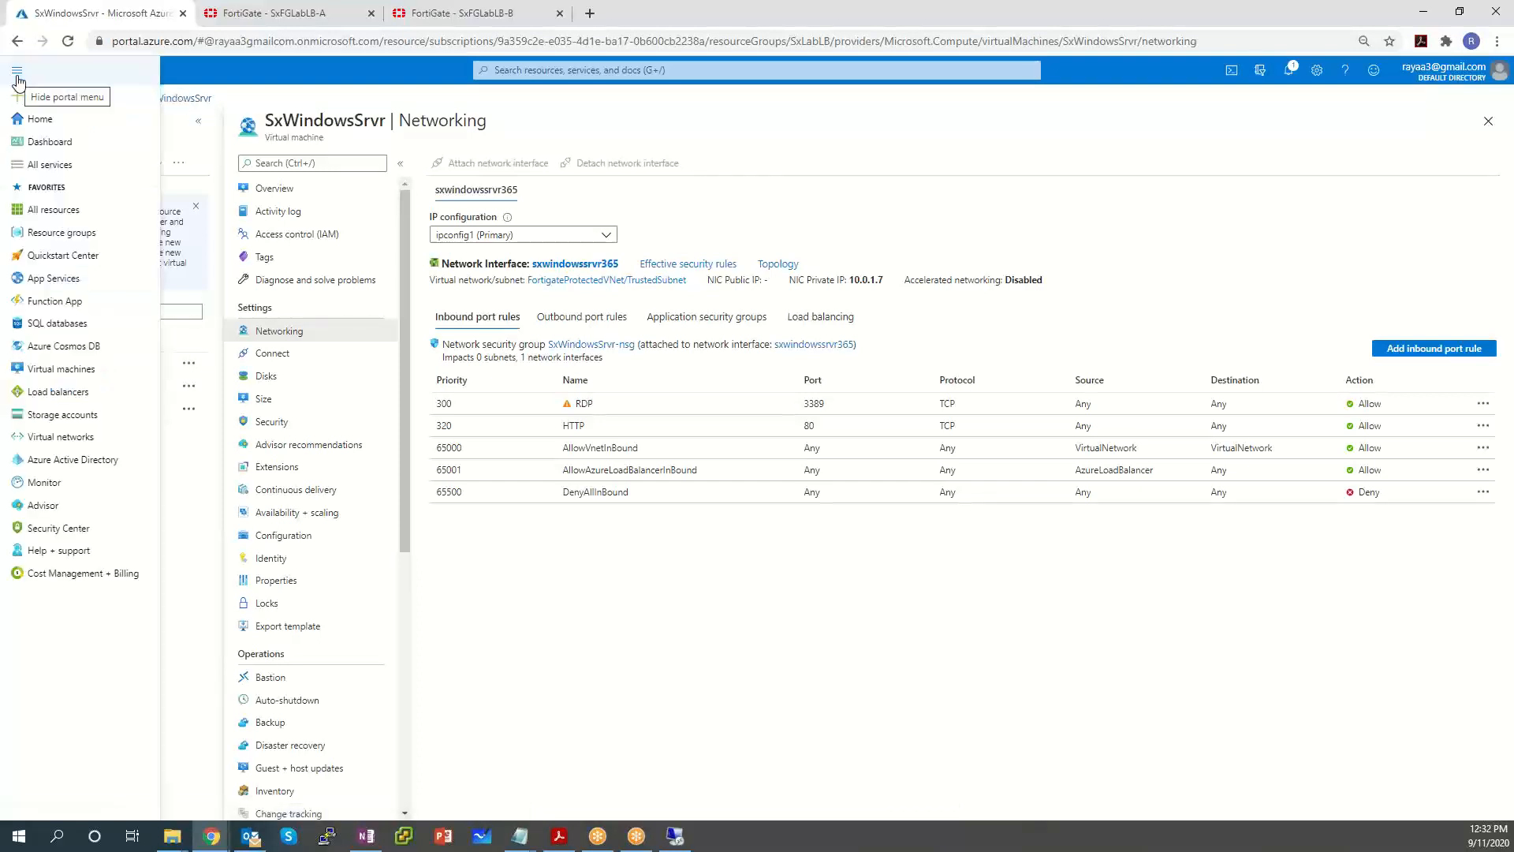
{"action": "left_click", "coordinate": [61, 395]}
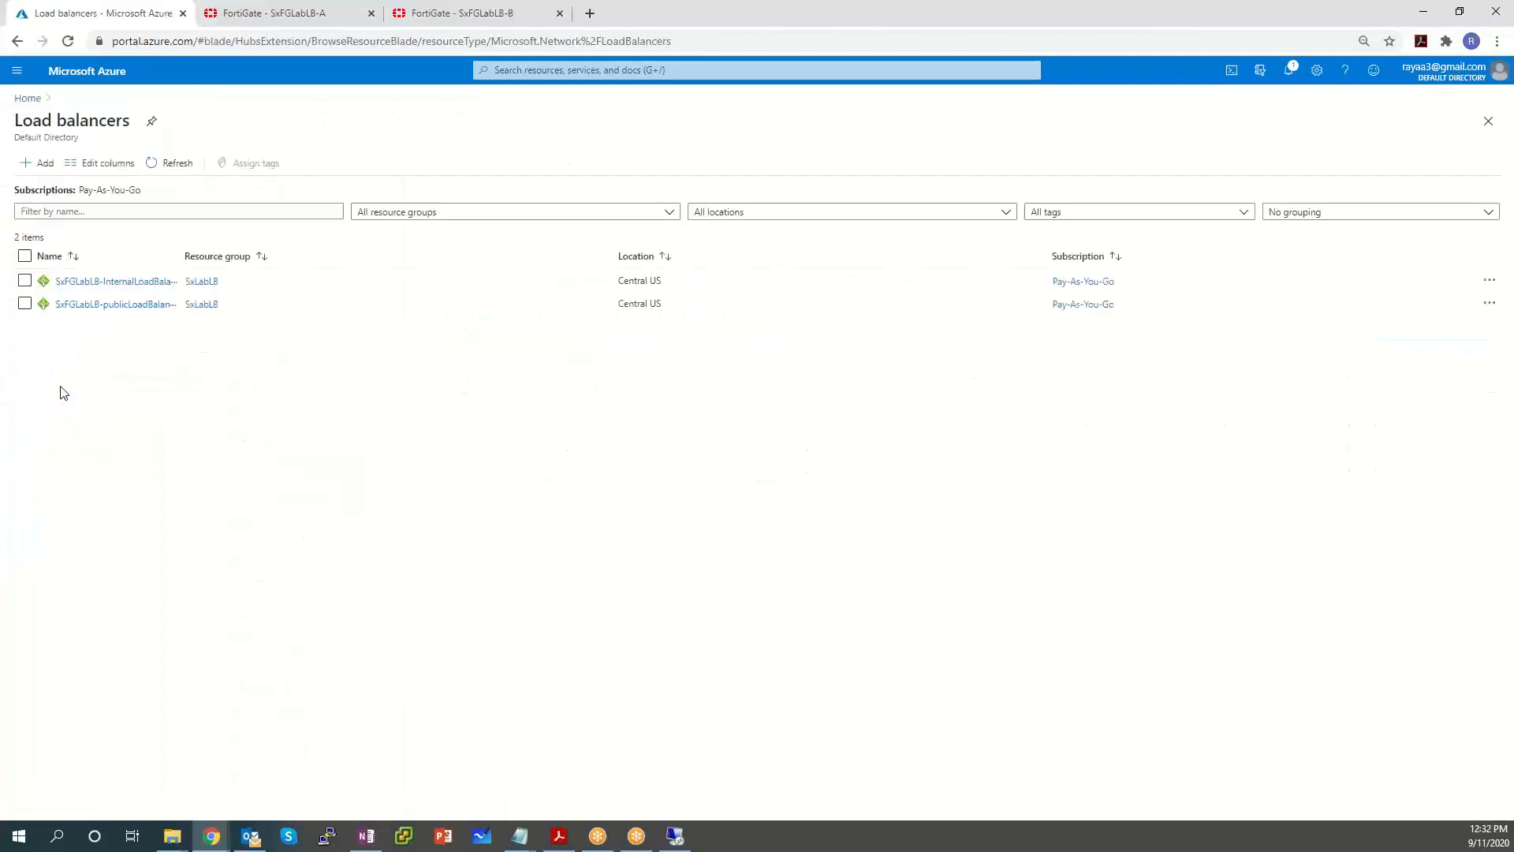
{"action": "left_click", "coordinate": [143, 306]}
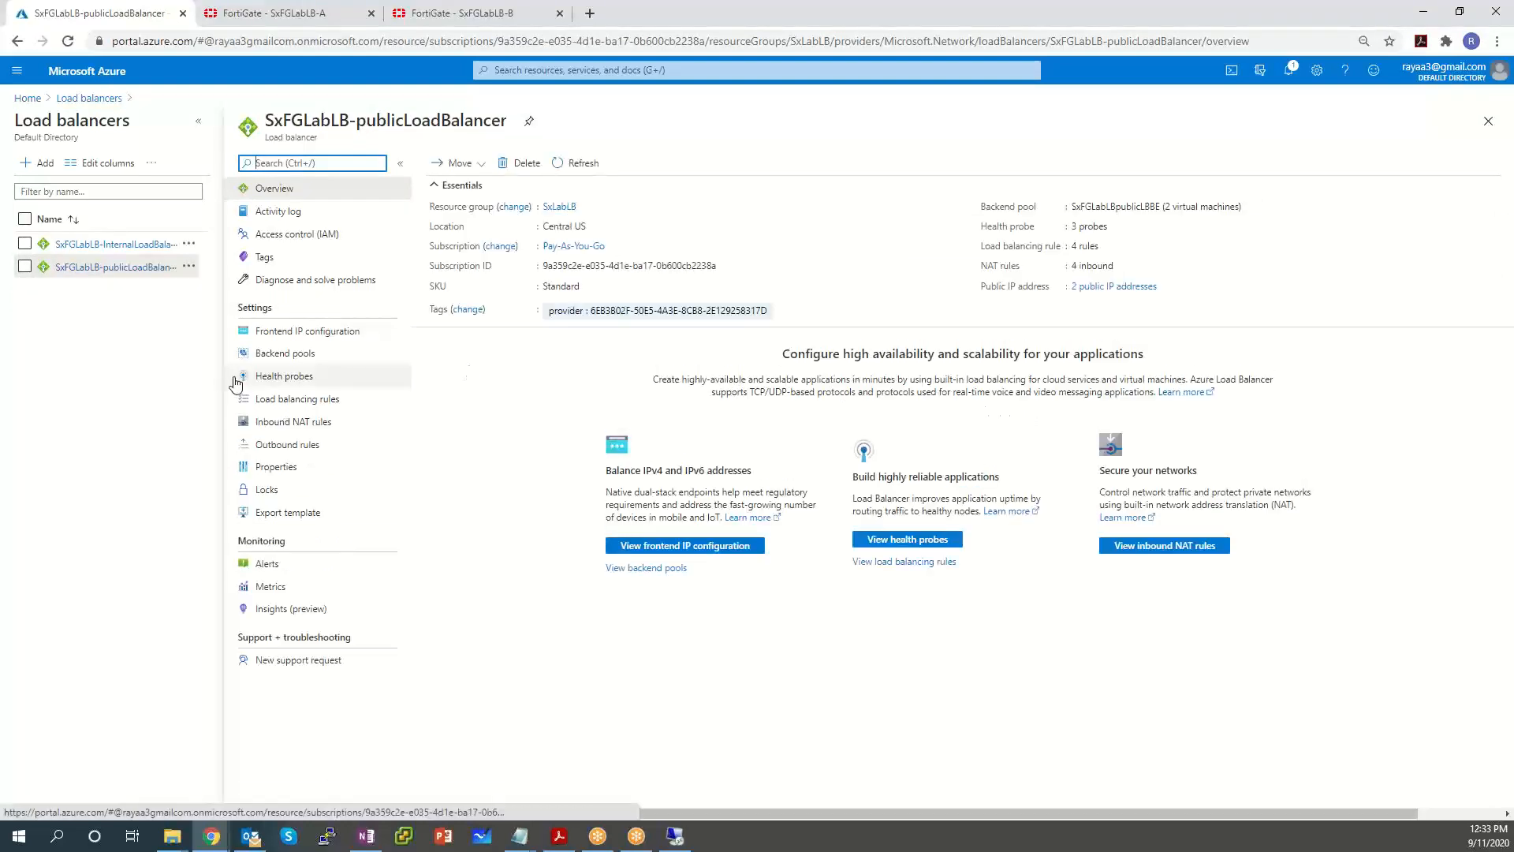
Open the load balancer's Activity log and view Health Event Updated under Health Event Resolved.
{"action": "left_click", "coordinate": [298, 212]}
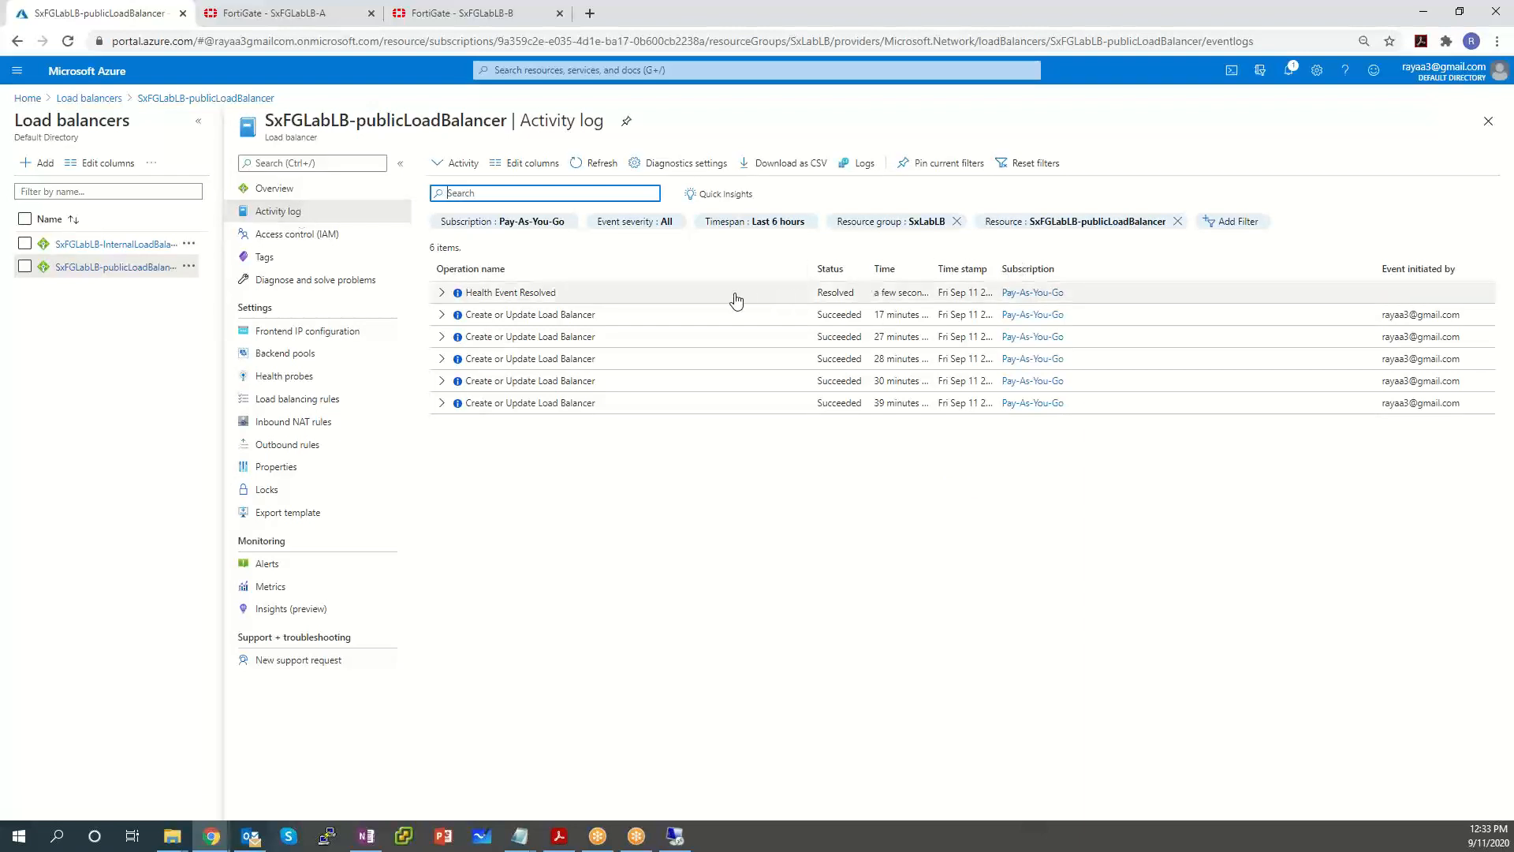
{"action": "left_click", "coordinate": [442, 293]}
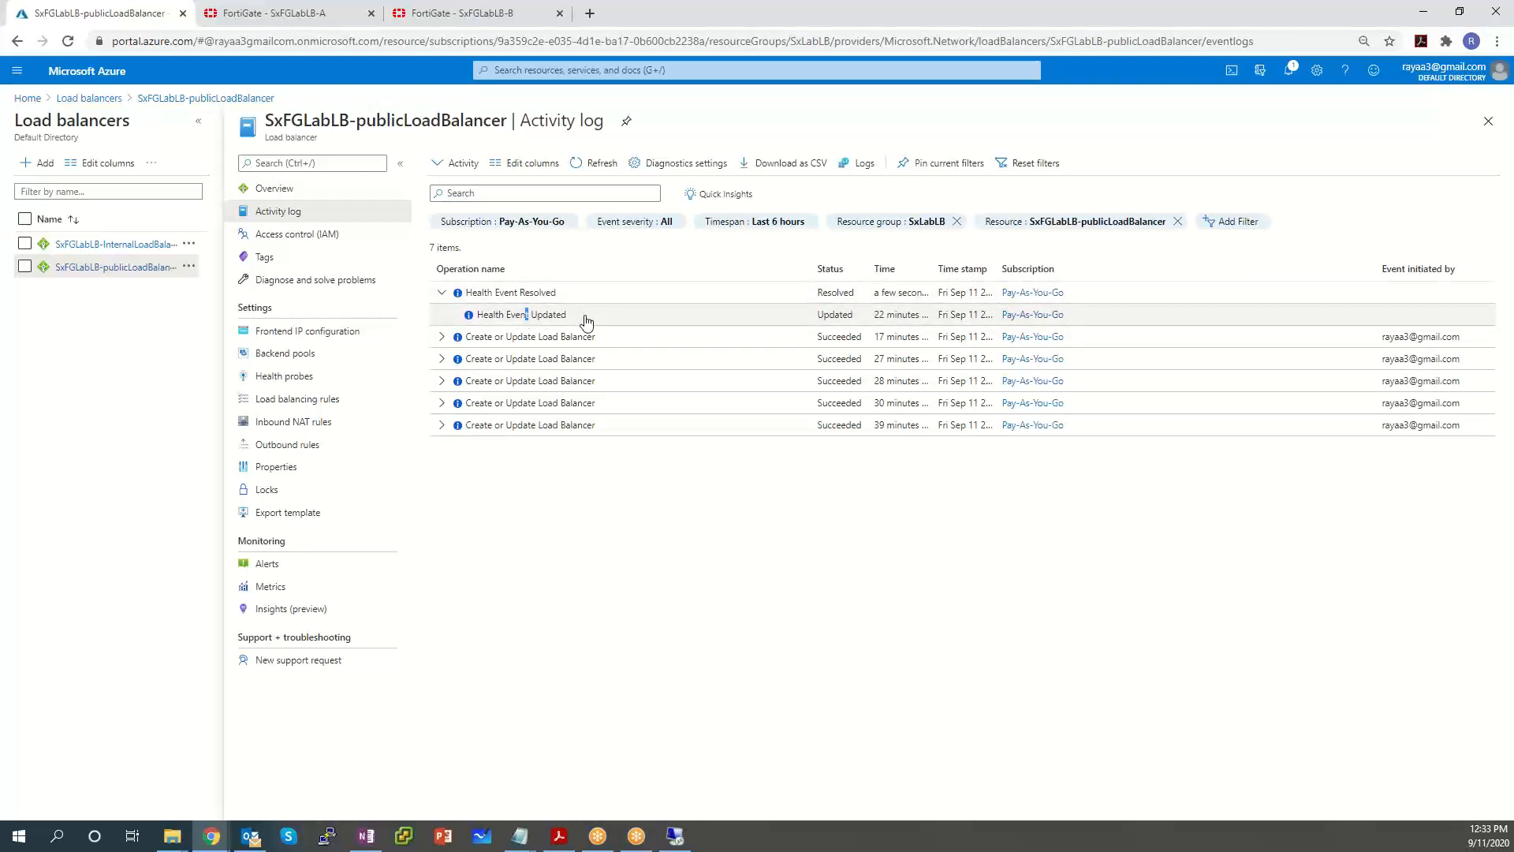
{"action": "left_click", "coordinate": [586, 320]}
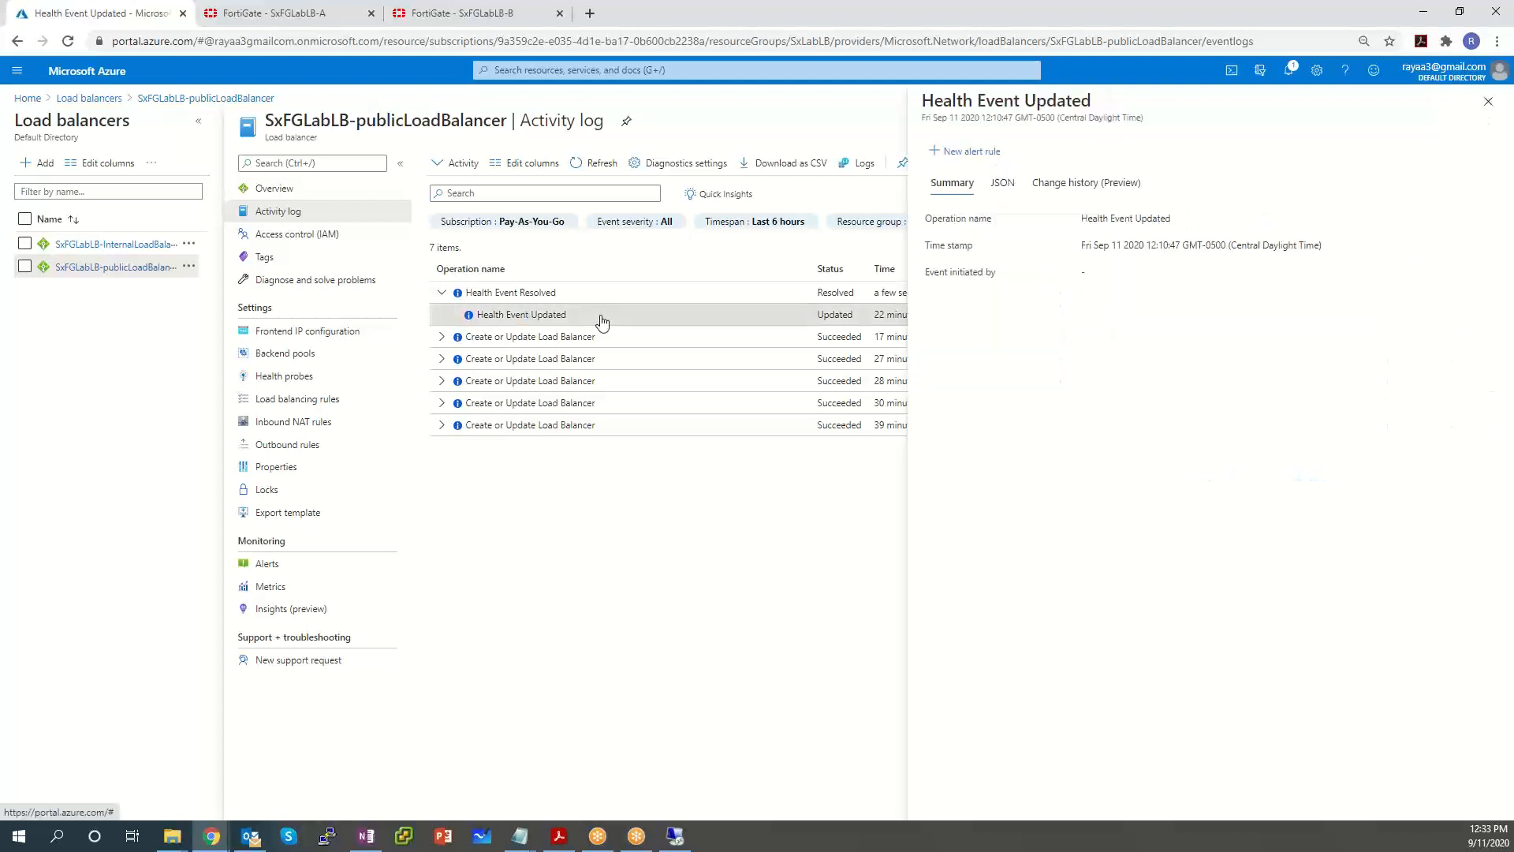
Inspect the PublicLBRule-FE1-http change history, then view the Health Event Resolved details.
{"action": "left_click", "coordinate": [1052, 186]}
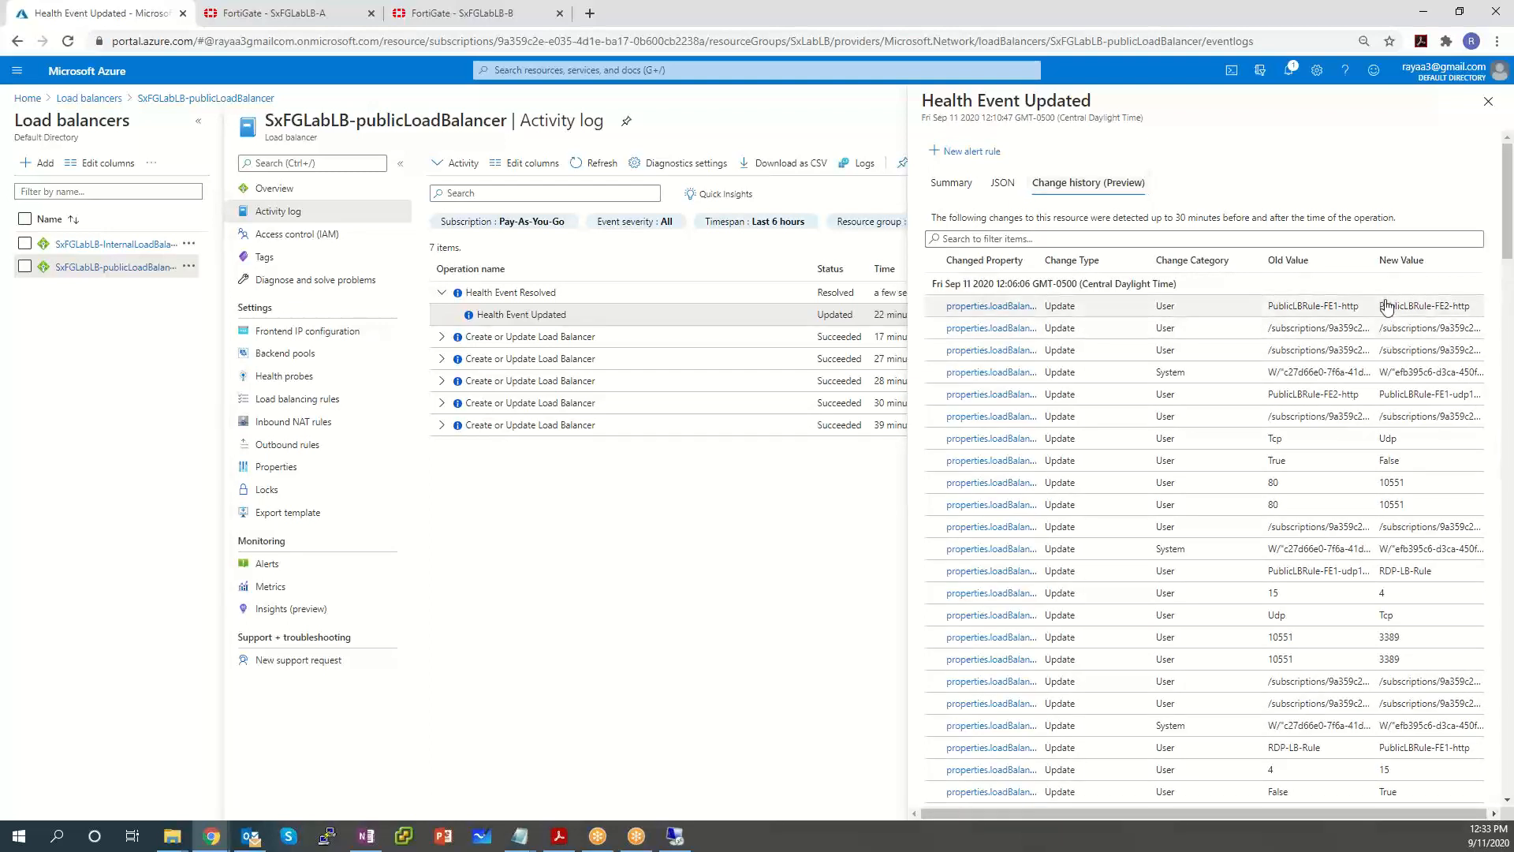
{"action": "left_click_drag", "start_coordinate": [1376, 310], "coordinate": [1244, 304]}
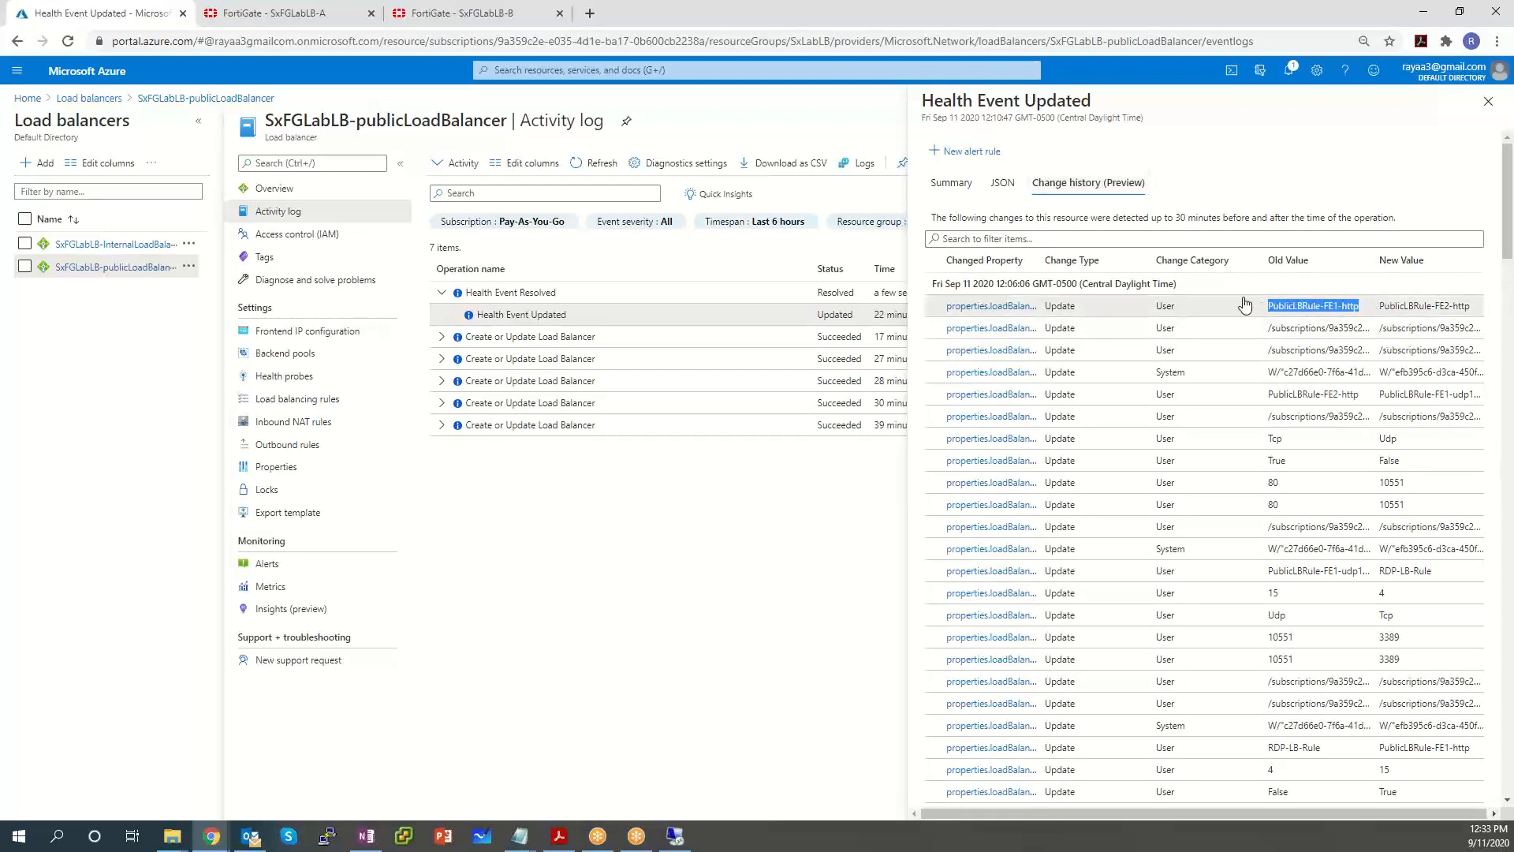
{"action": "left_click_drag", "start_coordinate": [1284, 813], "coordinate": [1409, 795]}
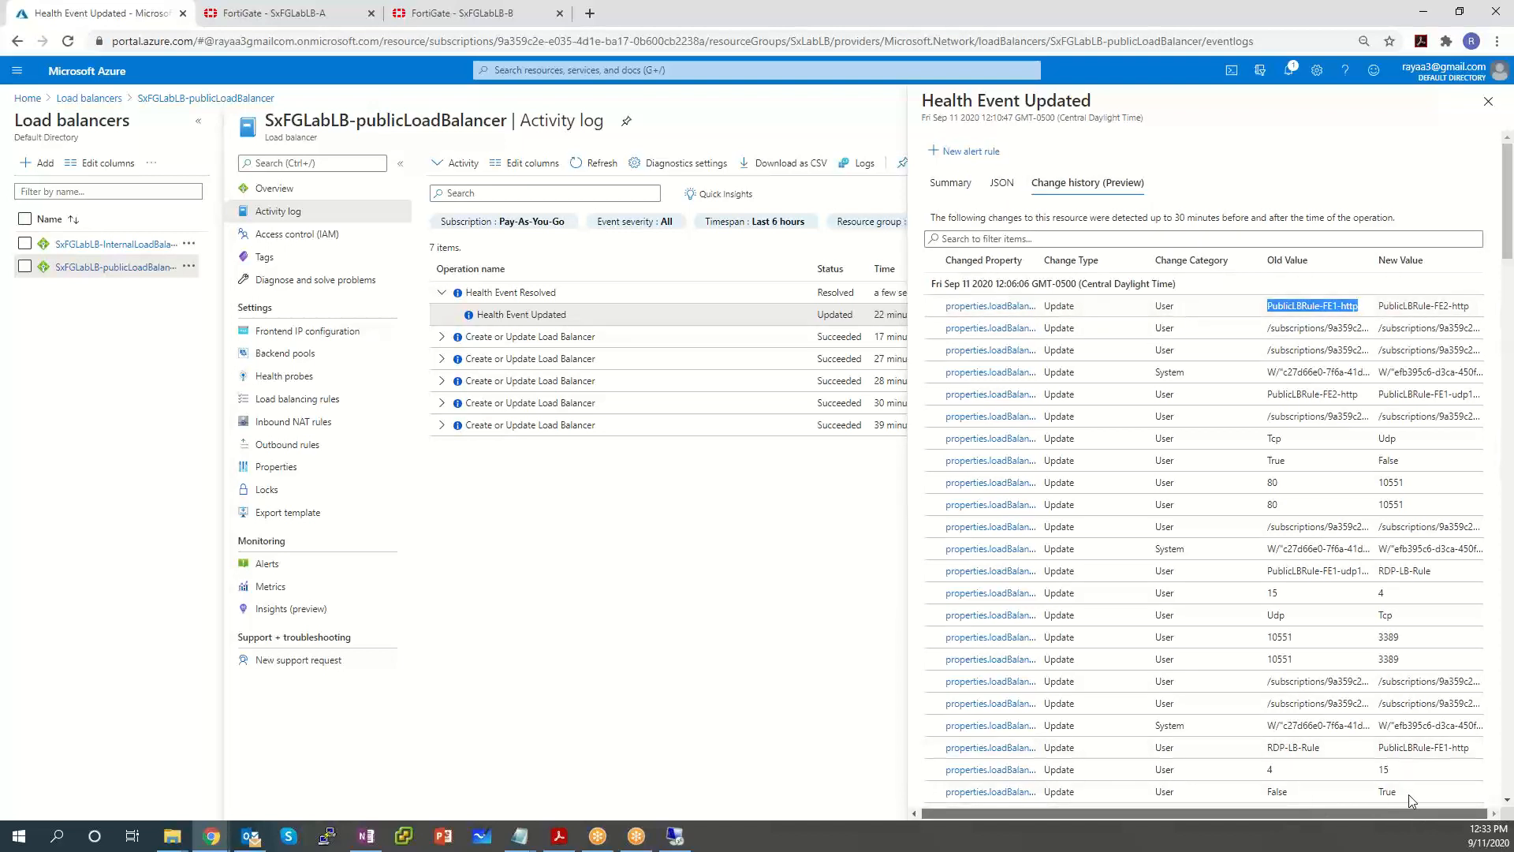
{"action": "left_click_drag", "start_coordinate": [1471, 309], "coordinate": [1272, 309]}
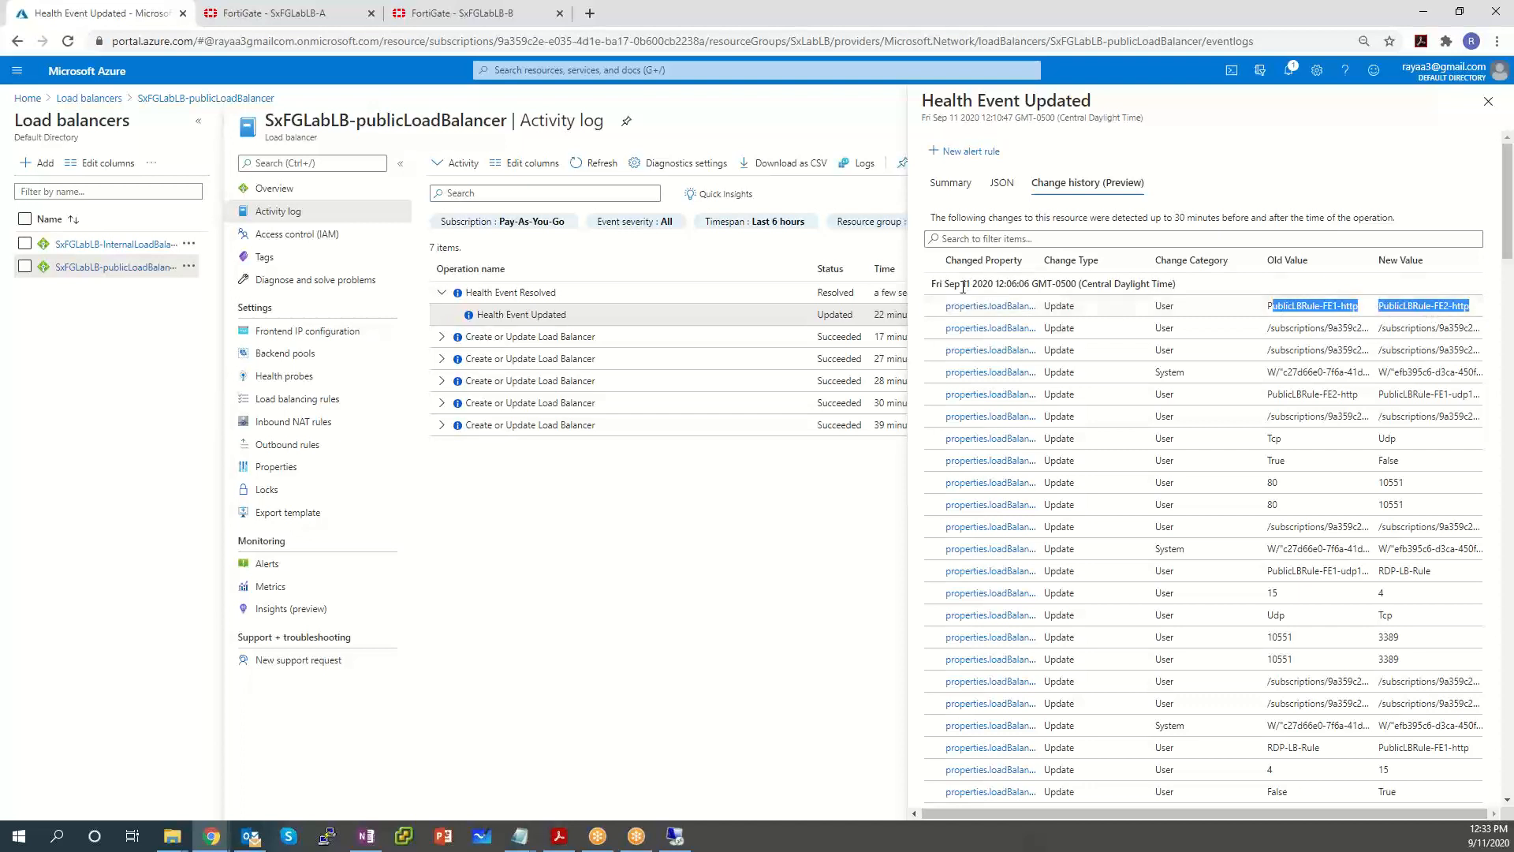
{"action": "left_click", "coordinate": [951, 189]}
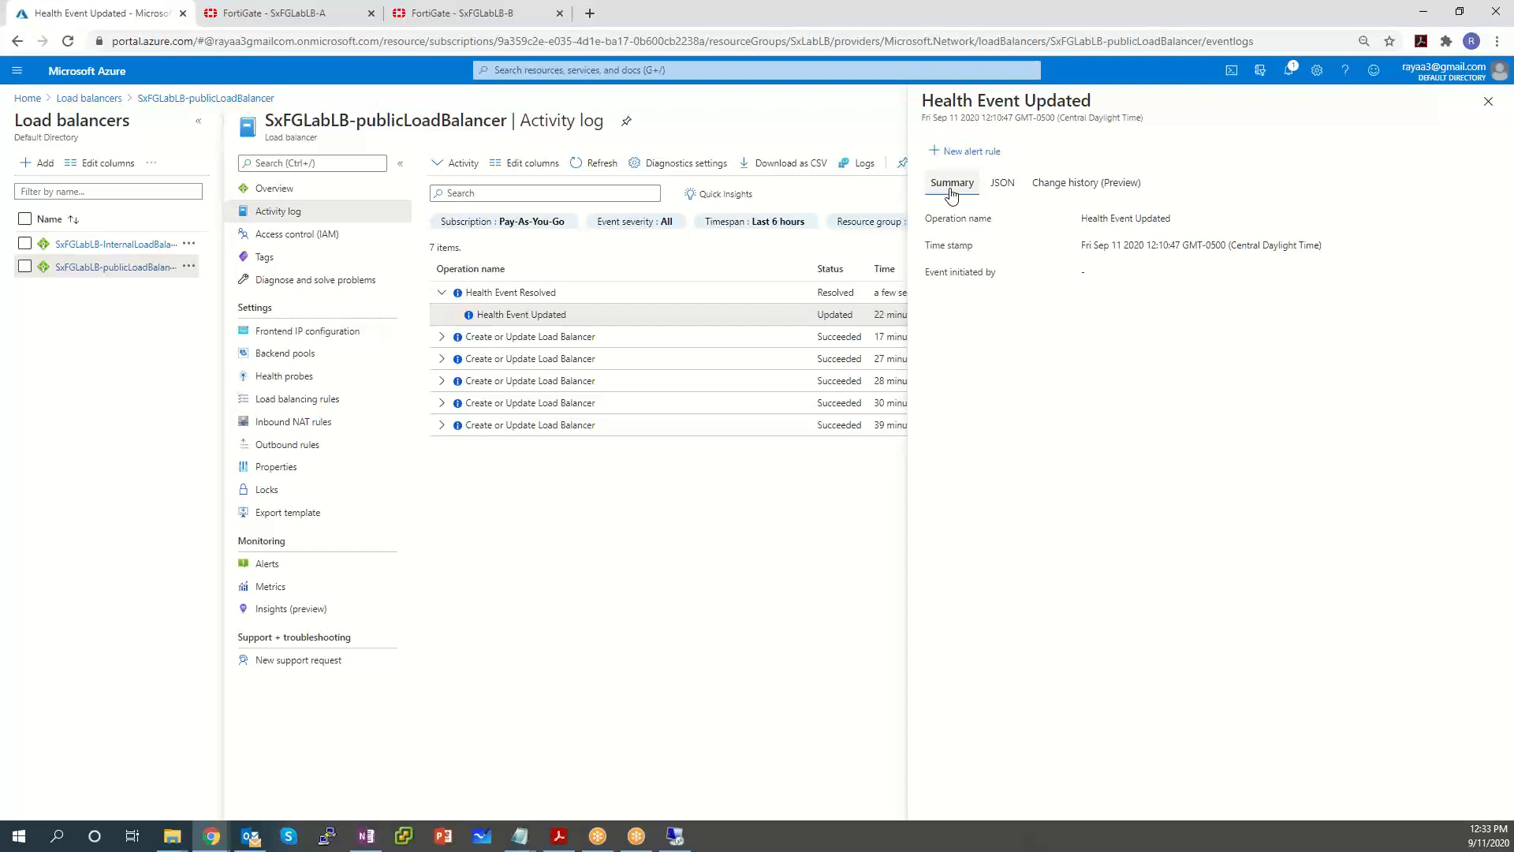
{"action": "left_click", "coordinate": [1488, 102]}
{"action": "left_click", "coordinate": [626, 292]}
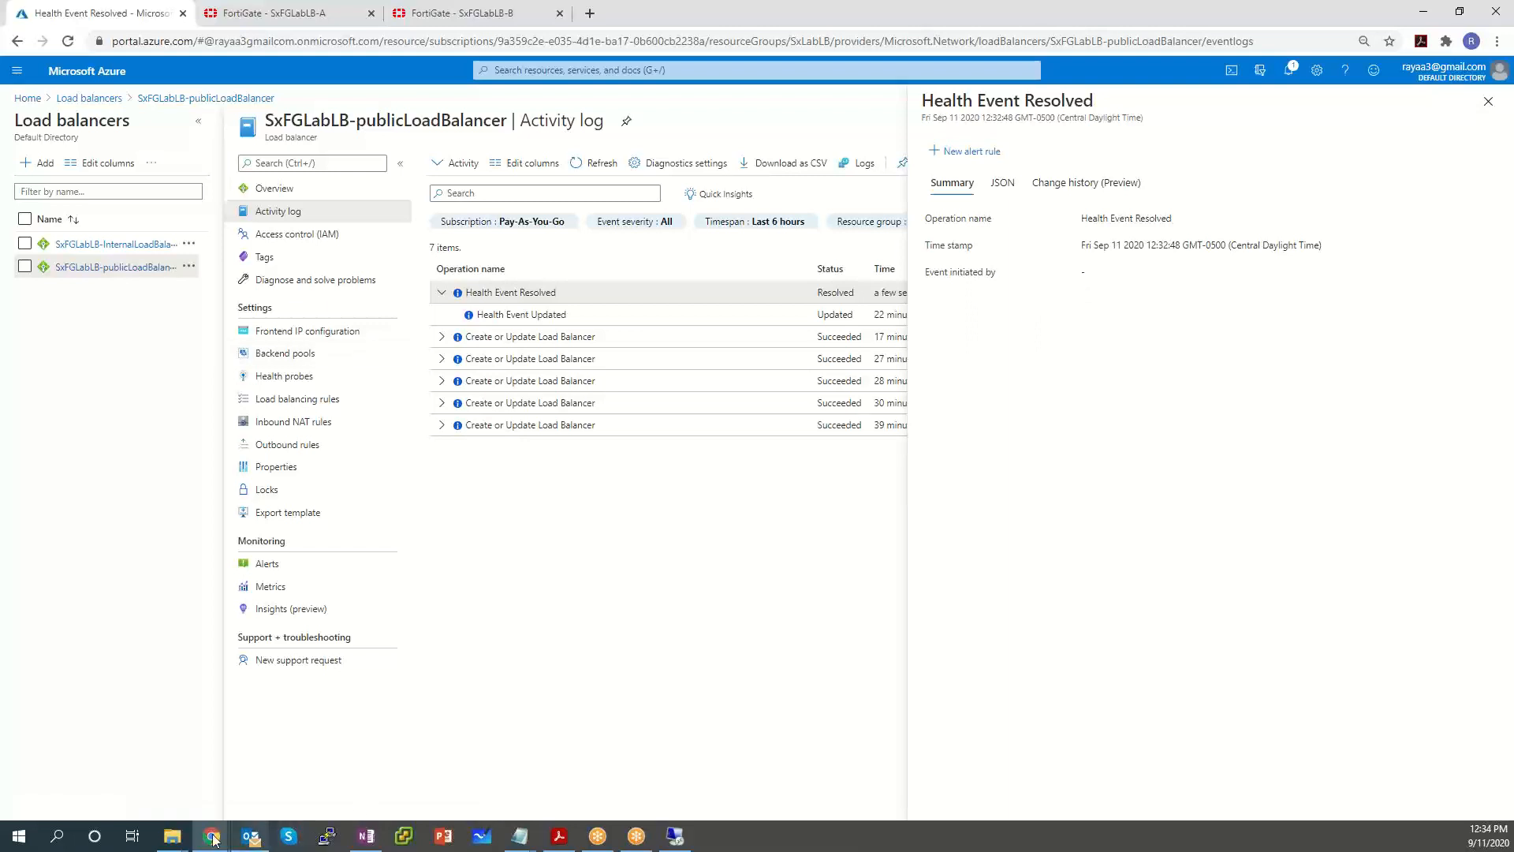
Reload 13.89.104.233 in Chrome, still unreachable, and close the health event details.
{"action": "mouse_move", "coordinate": [213, 840]}
{"action": "left_click", "coordinate": [300, 769]}
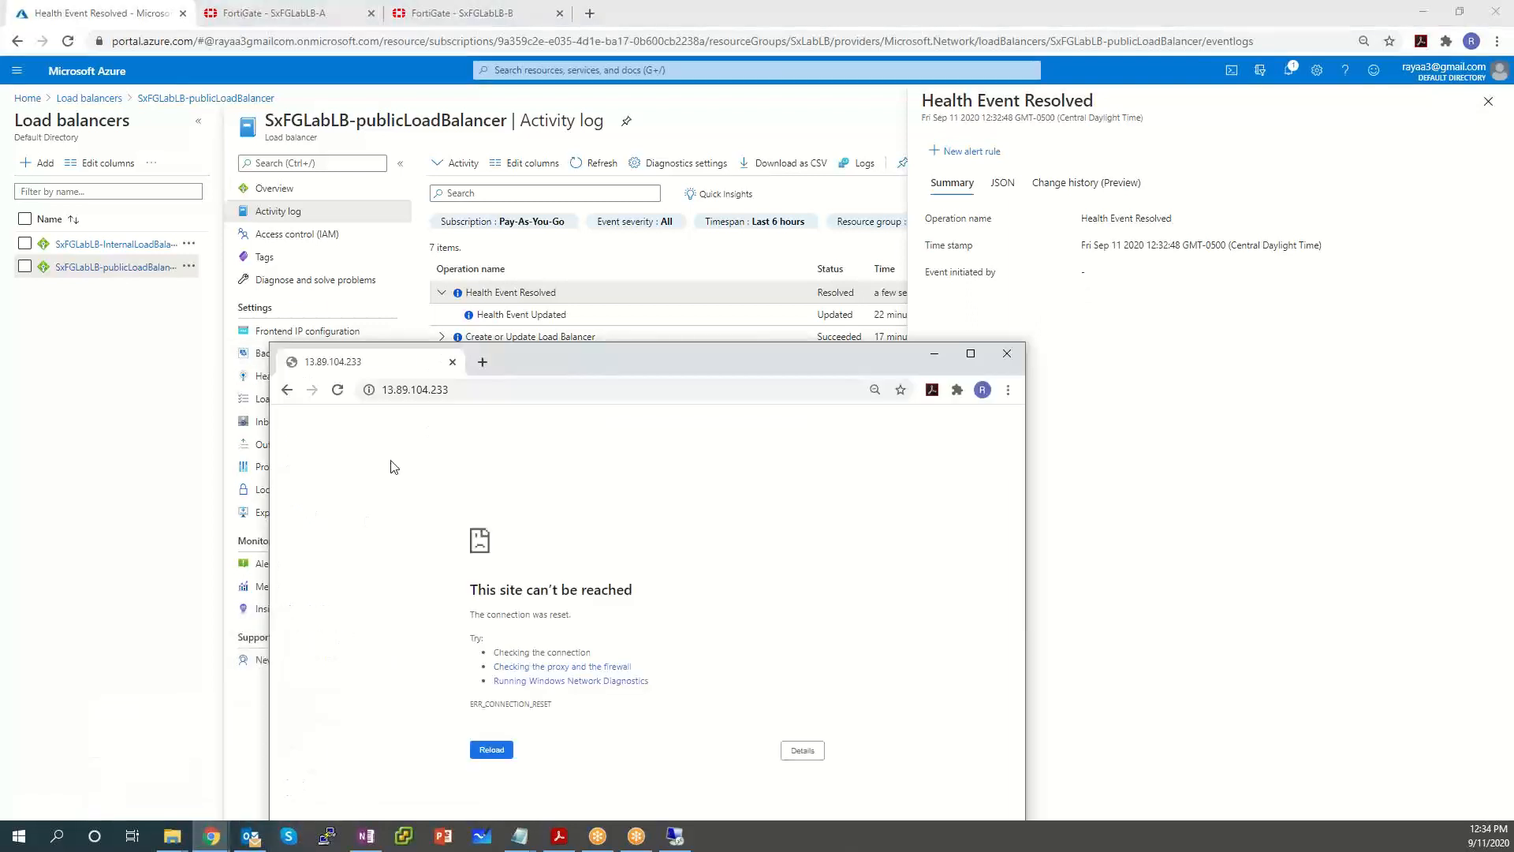
{"action": "key", "text": "F5"}
{"action": "left_click_drag", "start_coordinate": [551, 354], "coordinate": [536, 209]}
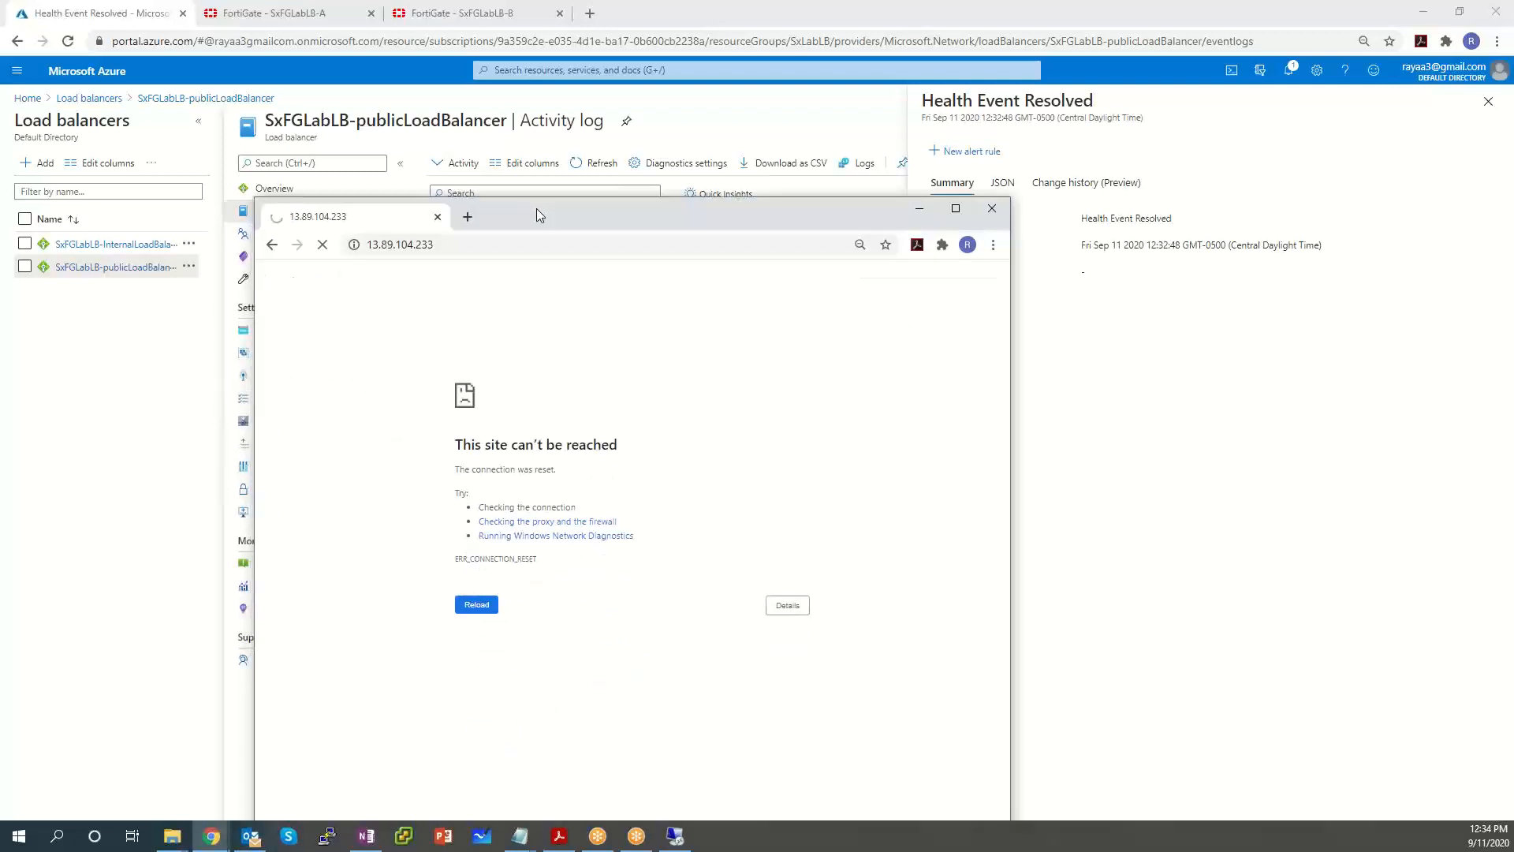
{"action": "left_click", "coordinate": [1489, 106]}
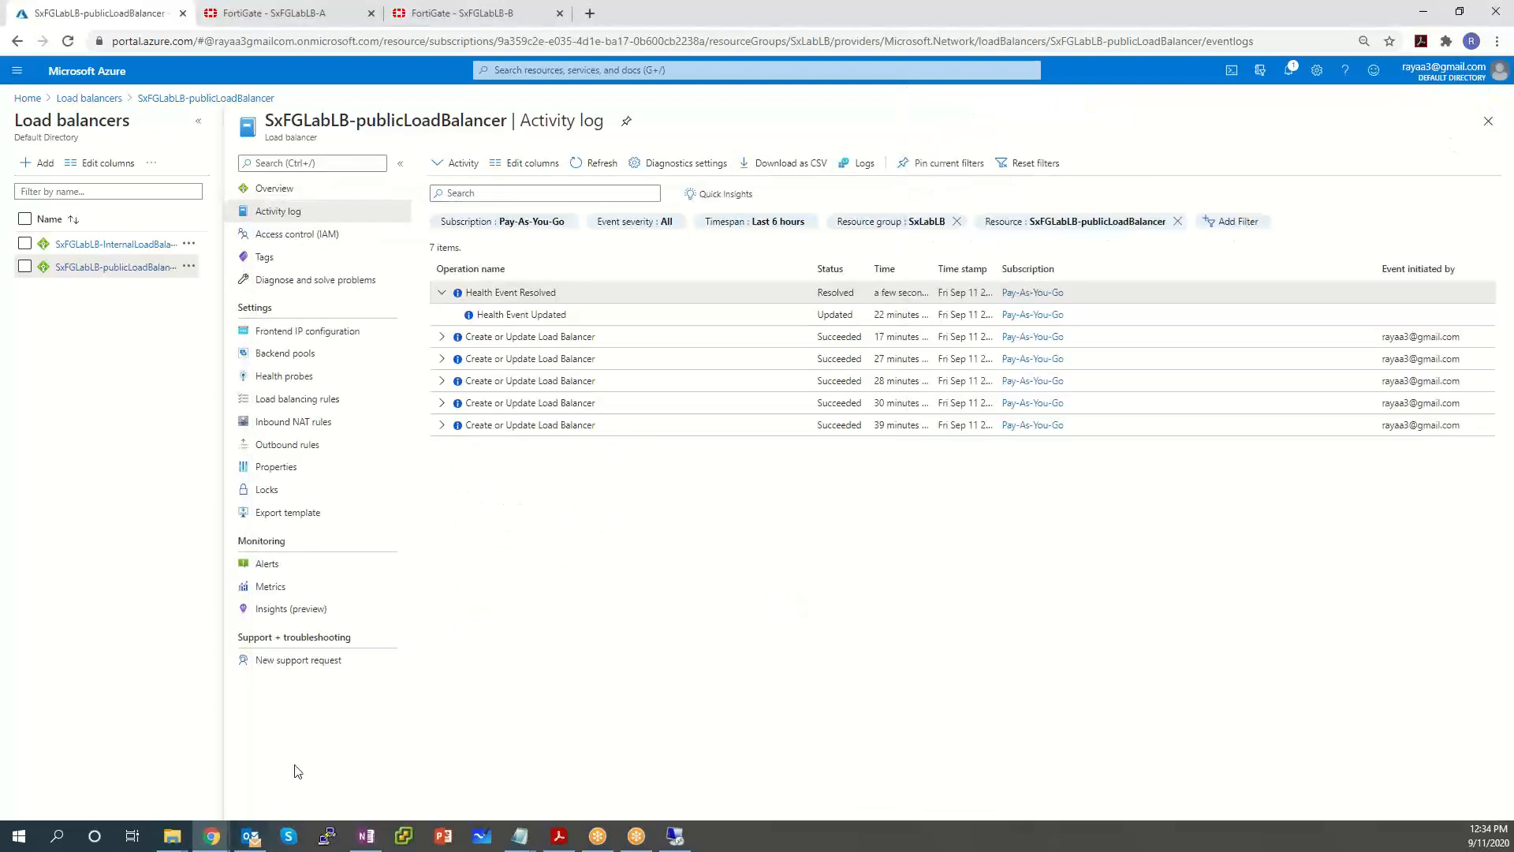
Bring the remote server desktop up full screen.
{"action": "mouse_move", "coordinate": [211, 836]}
{"action": "left_click", "coordinate": [297, 776]}
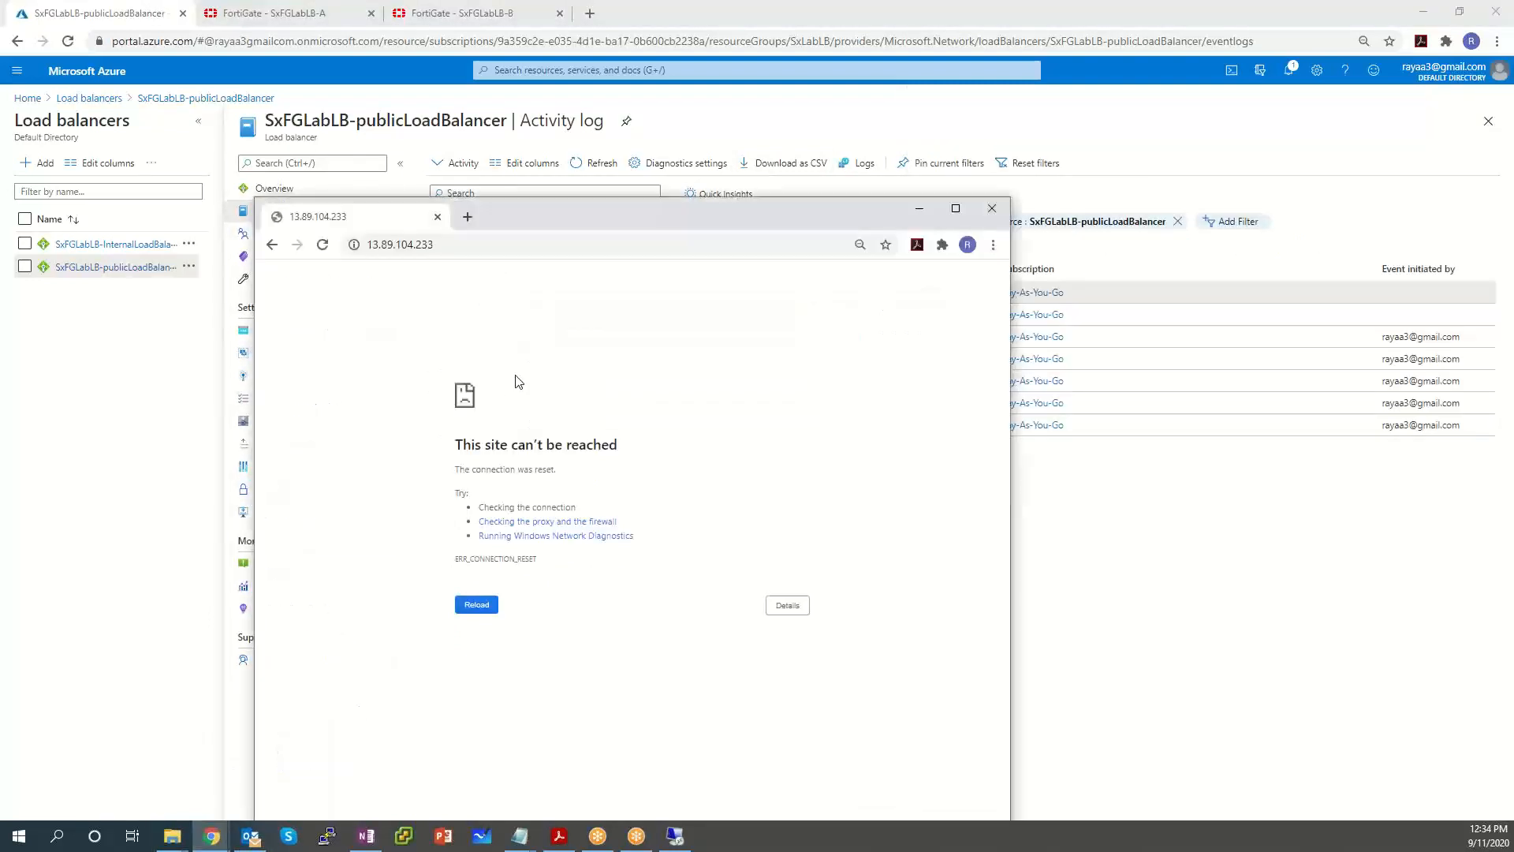
{"action": "left_click", "coordinate": [639, 835]}
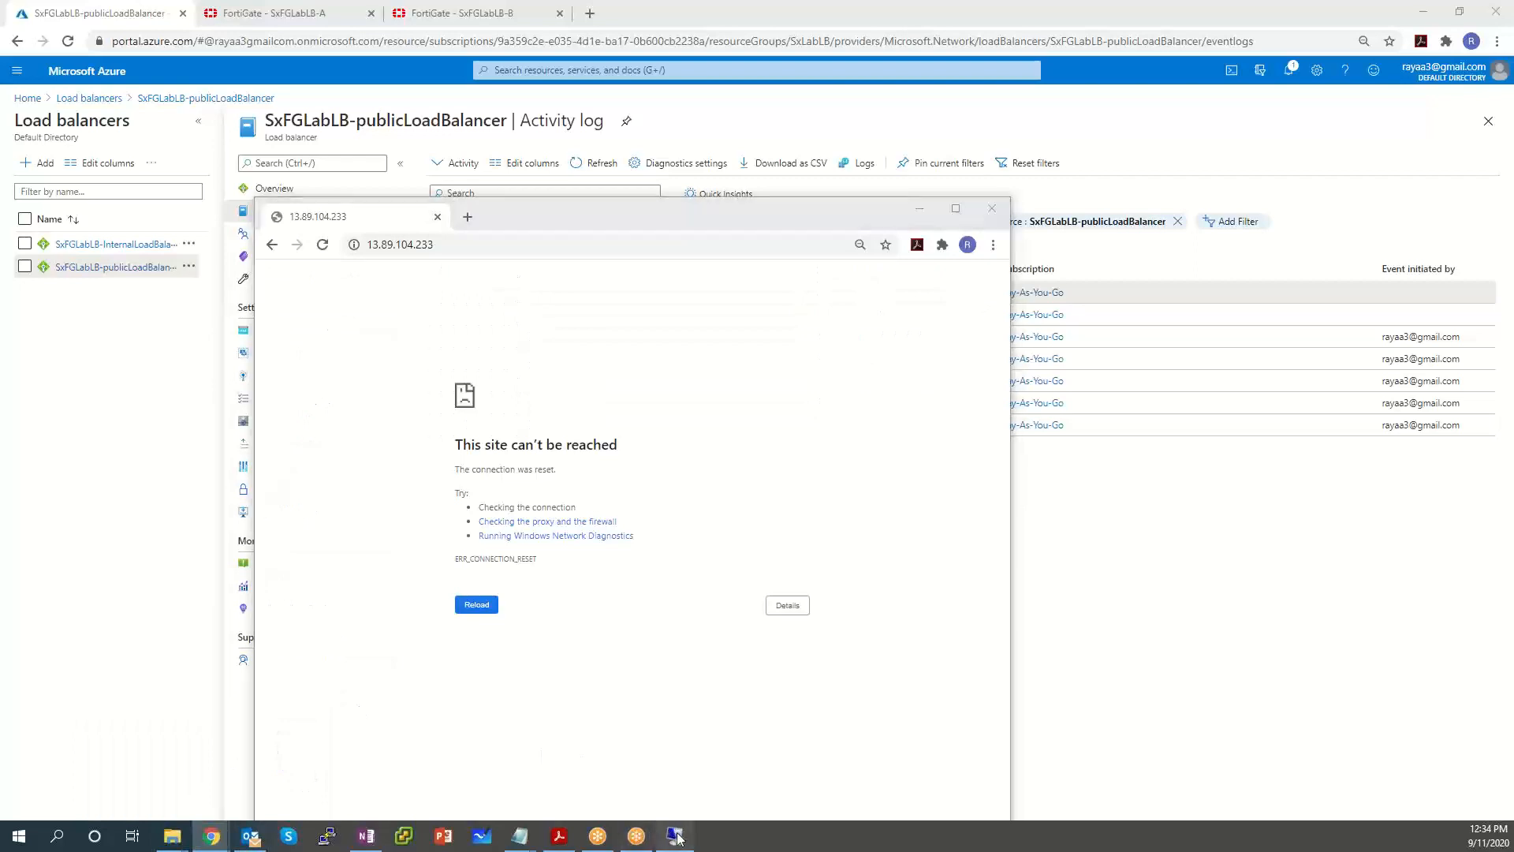
{"action": "double_click", "coordinate": [1002, 162]}
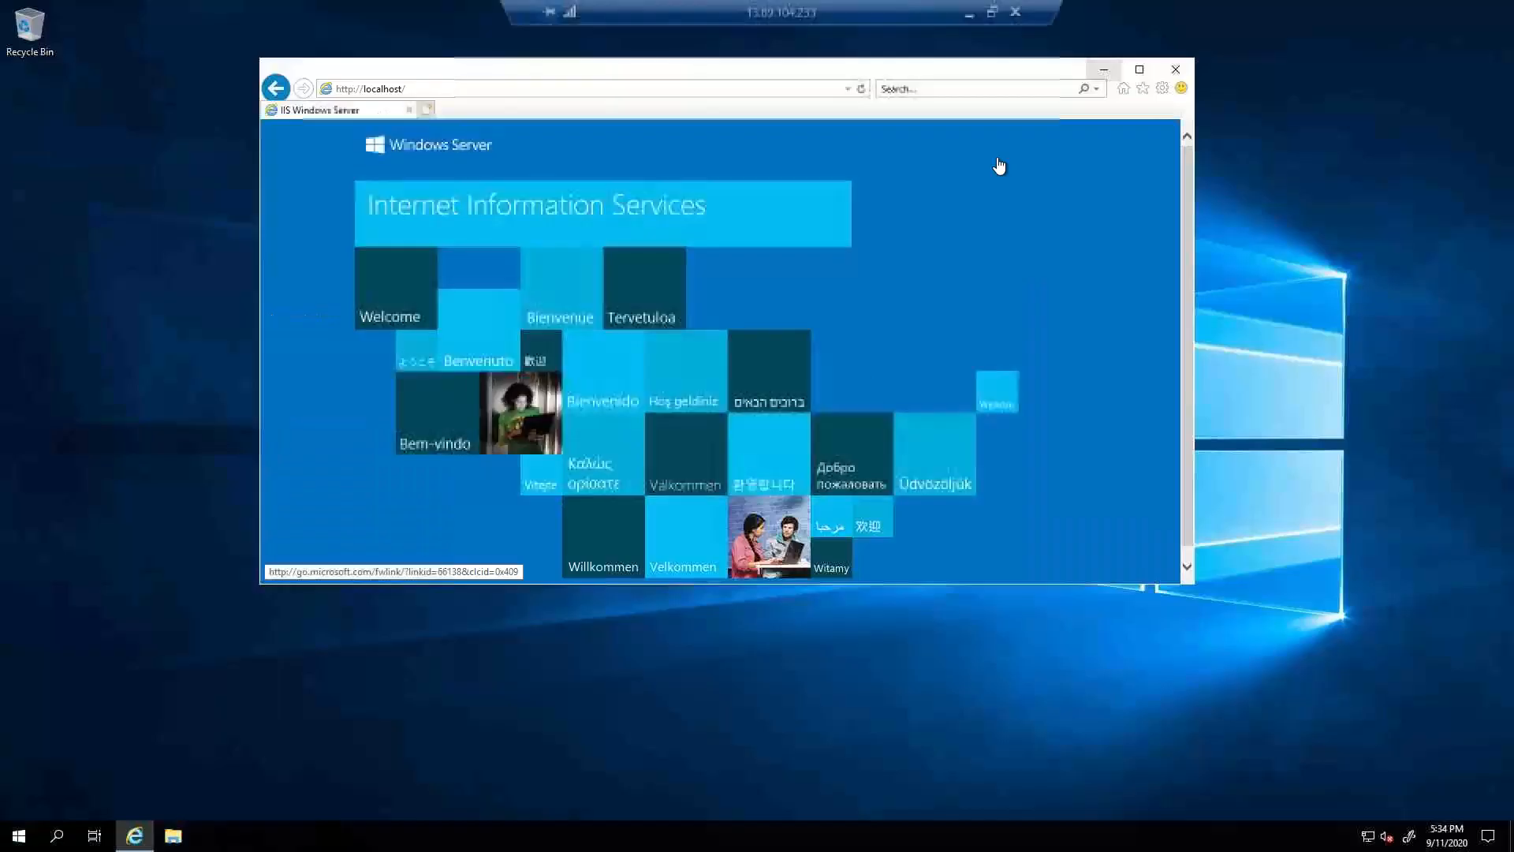
Launch Windows Defender Firewall with Advanced Security from Administrative Tools and open its properties.
{"action": "left_click", "coordinate": [20, 836]}
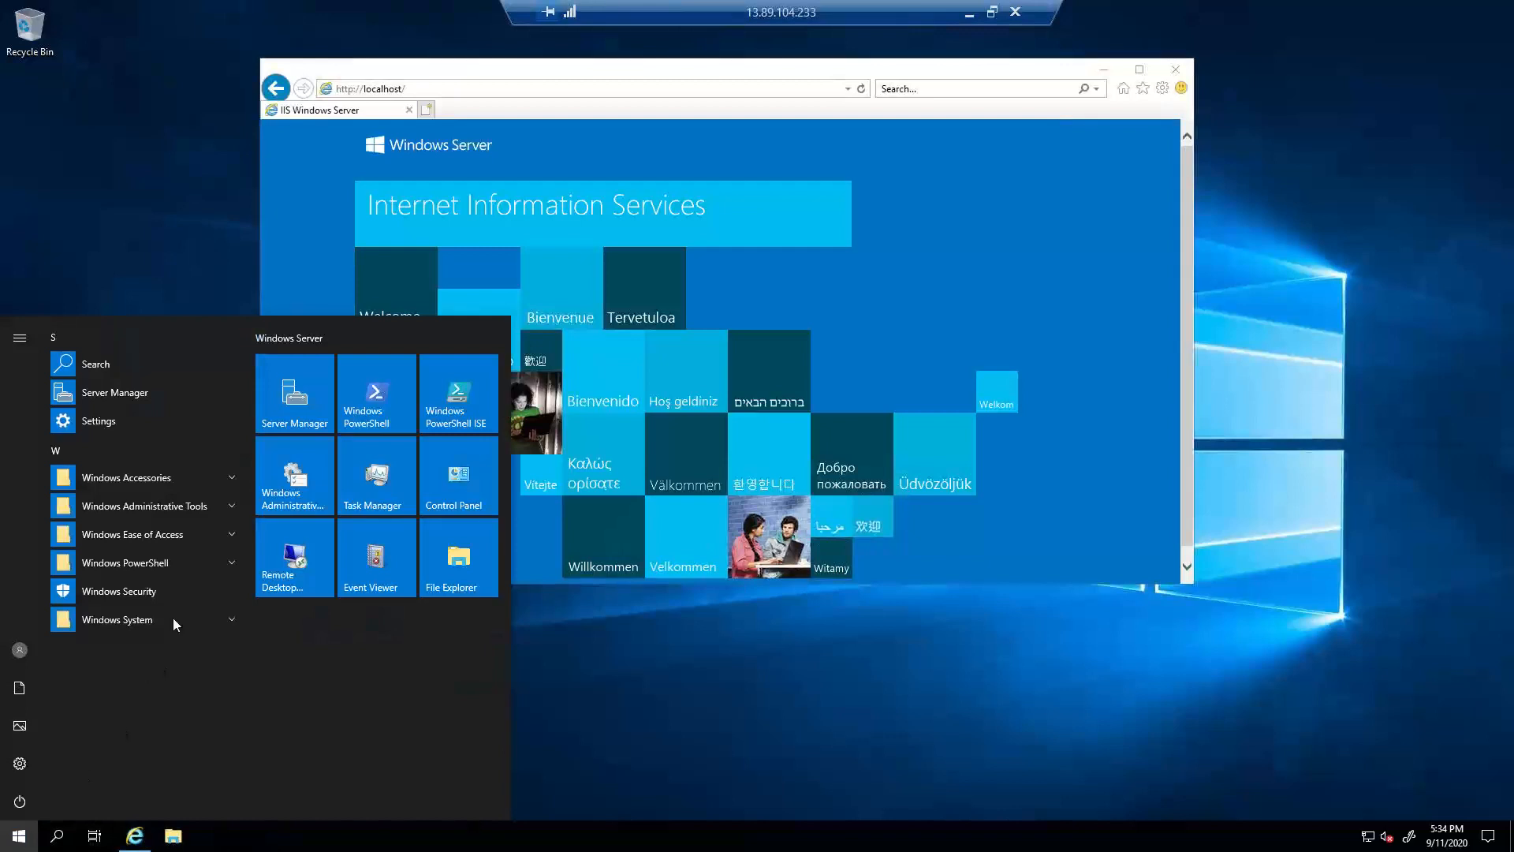
{"action": "left_click", "coordinate": [216, 503]}
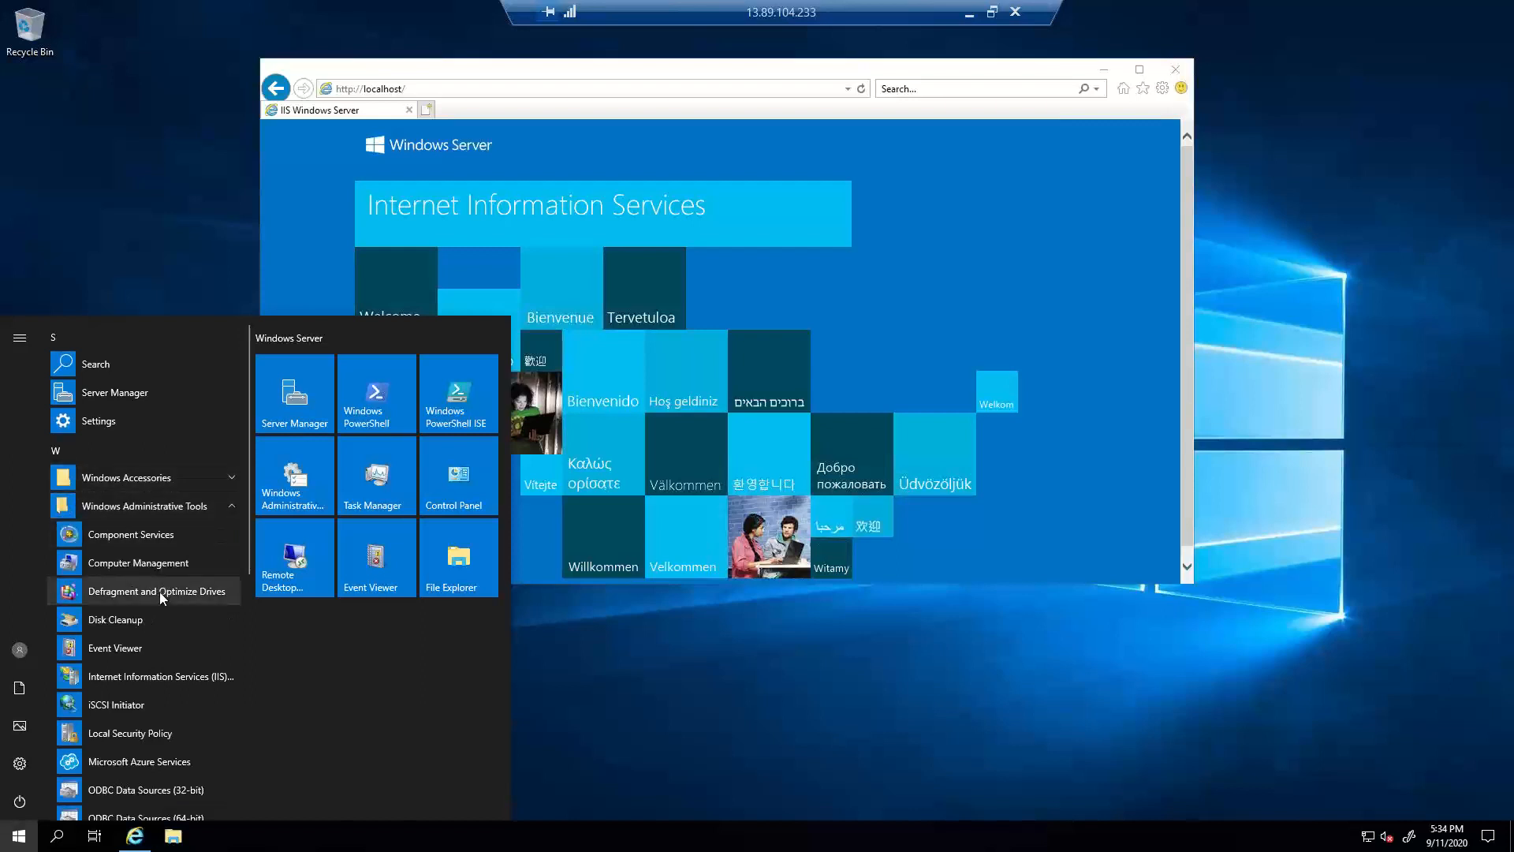
{"action": "scroll", "coordinate": [138, 574], "scroll_direction": "down", "scroll_amount": 4}
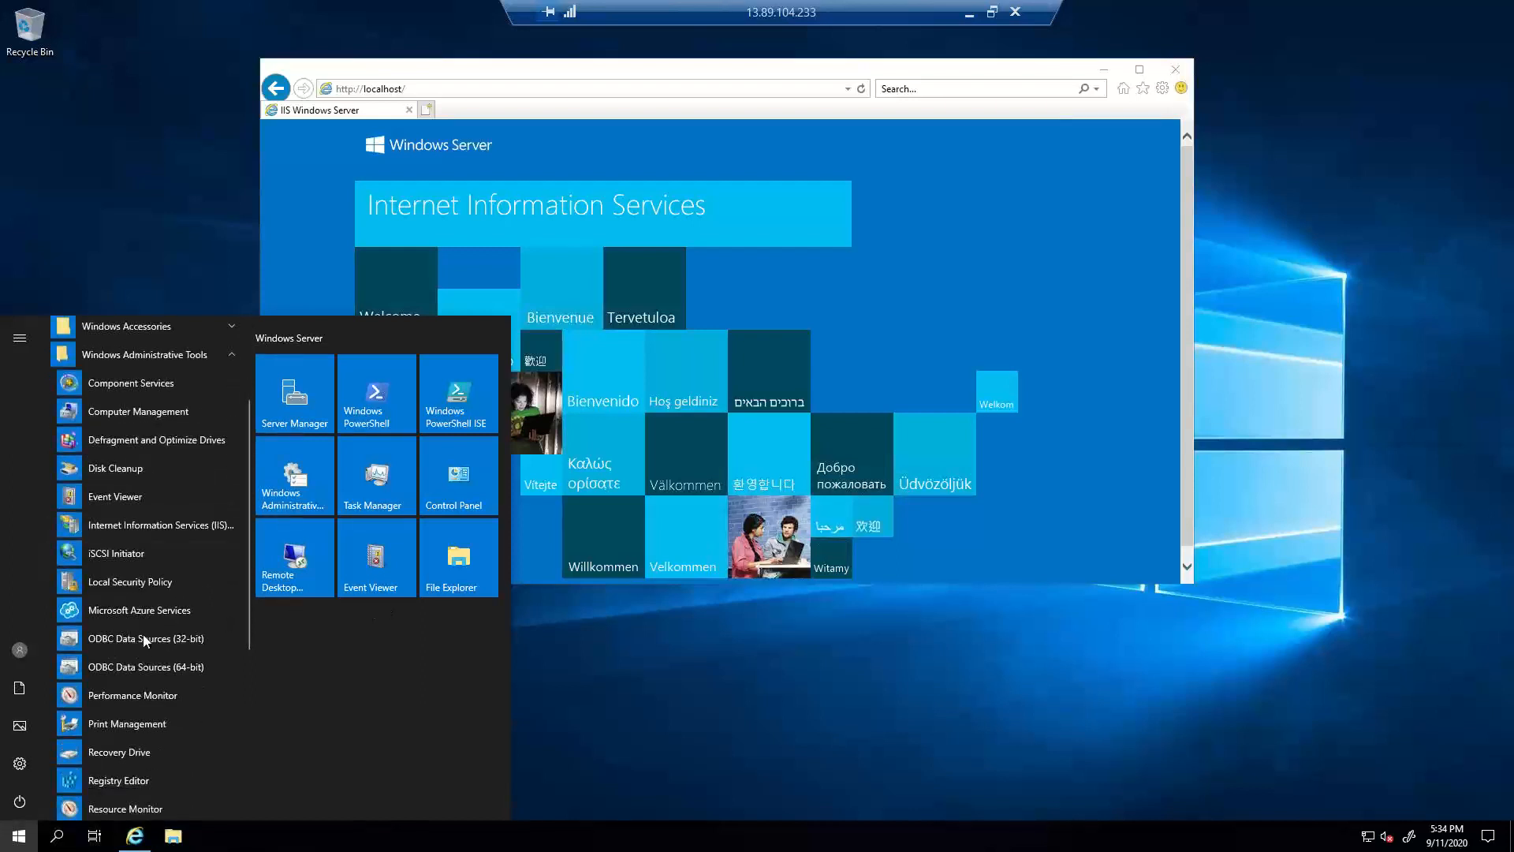
{"action": "scroll", "coordinate": [143, 634], "scroll_direction": "down", "scroll_amount": 1}
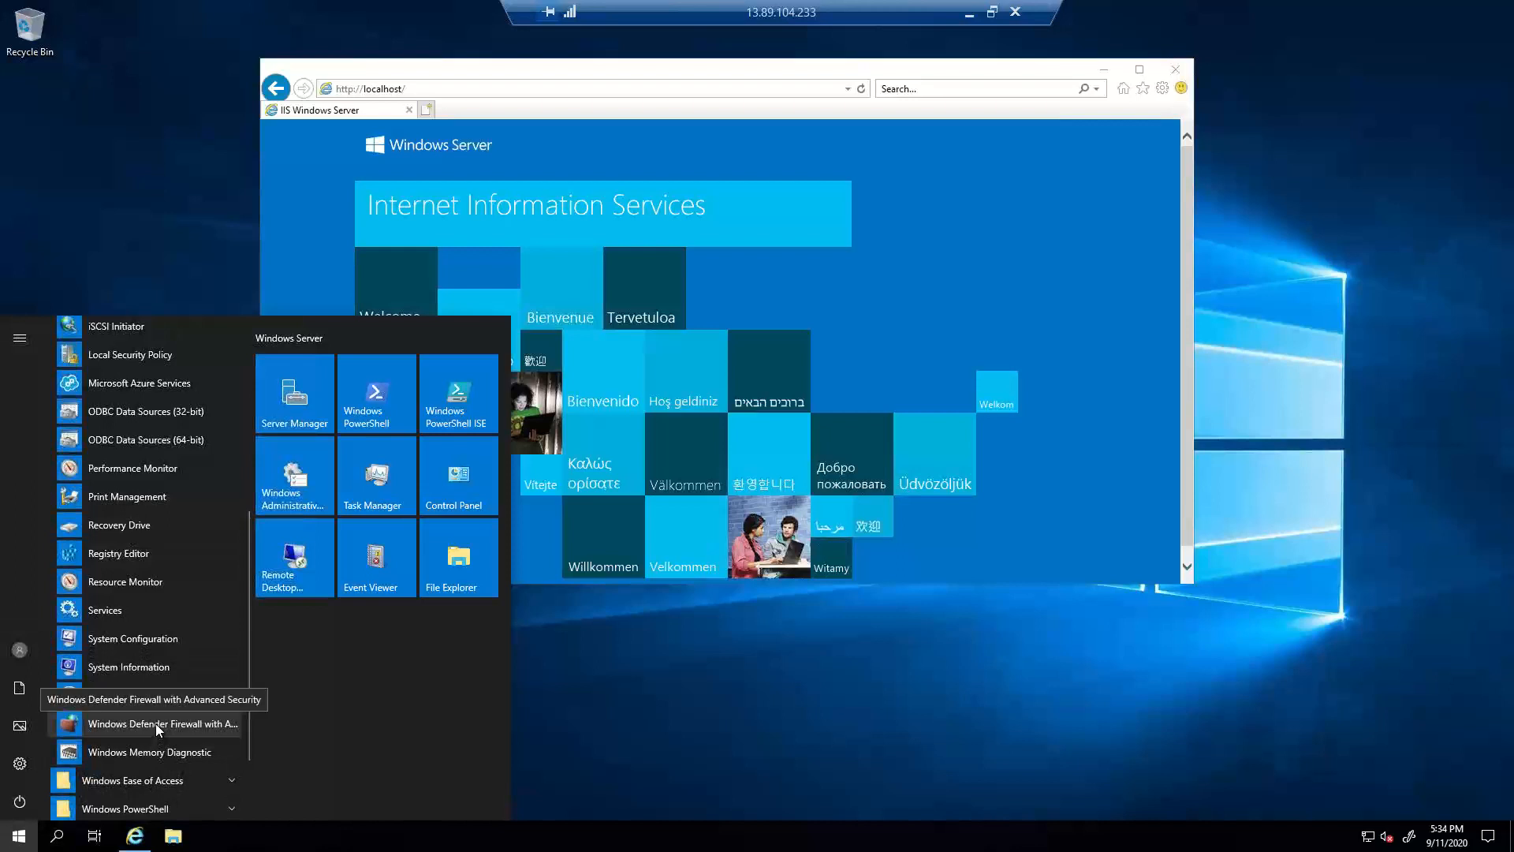
{"action": "left_click", "coordinate": [154, 722]}
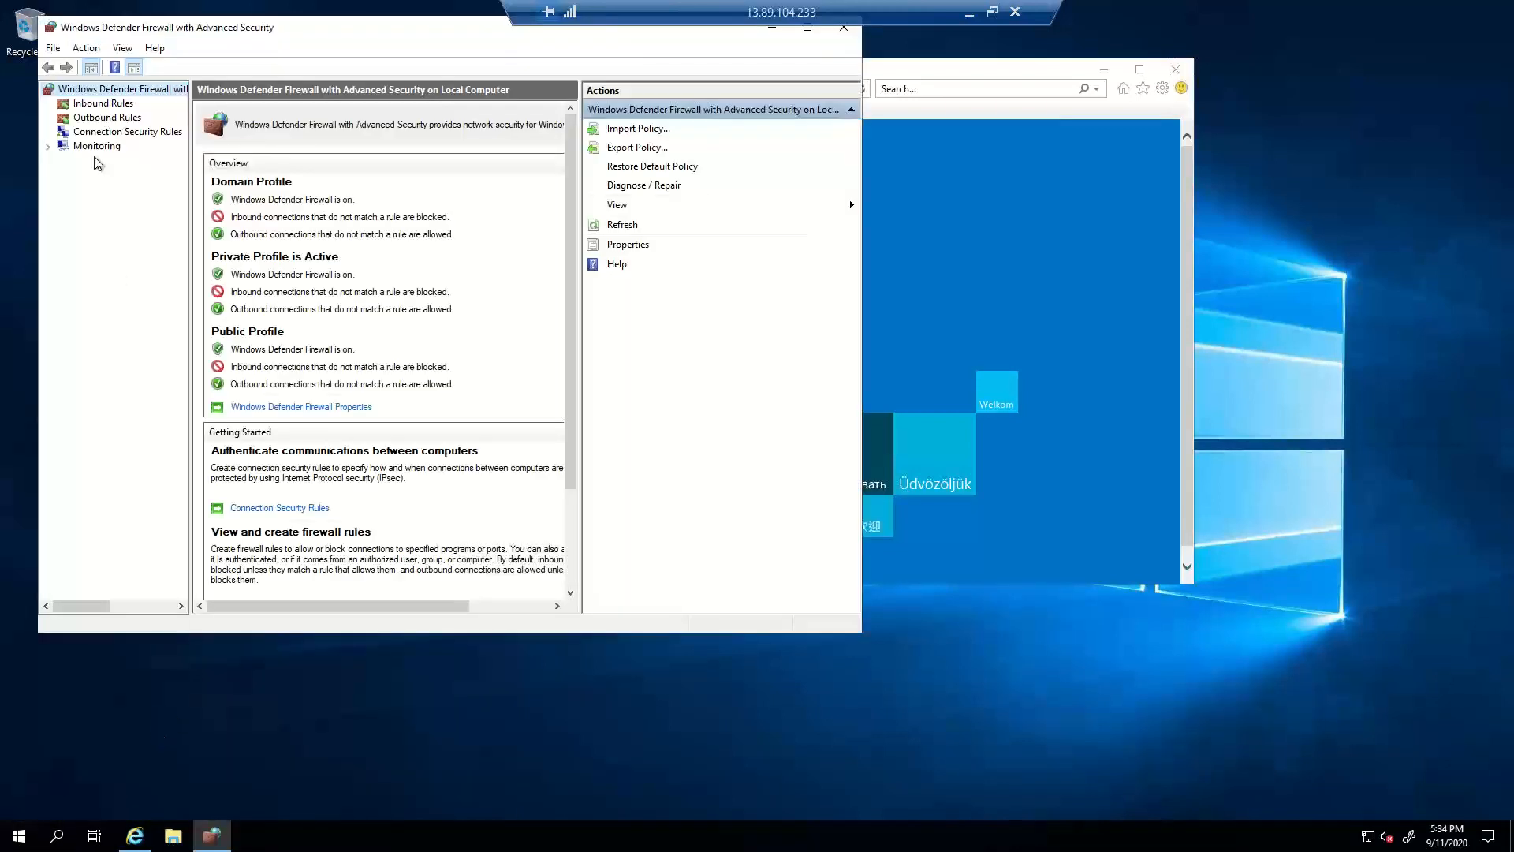
{"action": "left_click", "coordinate": [809, 30]}
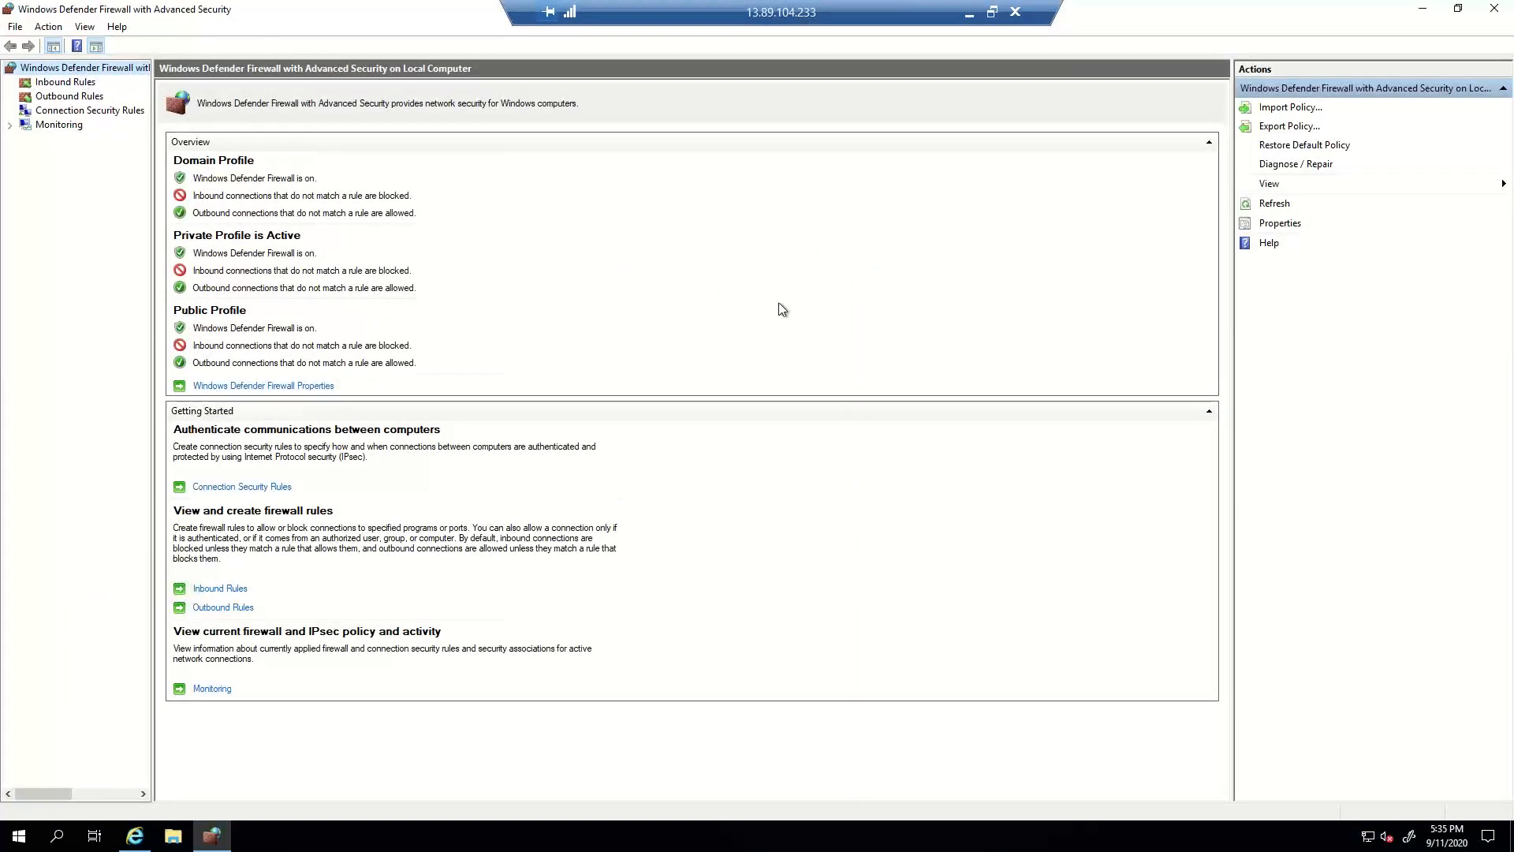
{"action": "right_click", "coordinate": [88, 70]}
{"action": "left_click", "coordinate": [136, 195]}
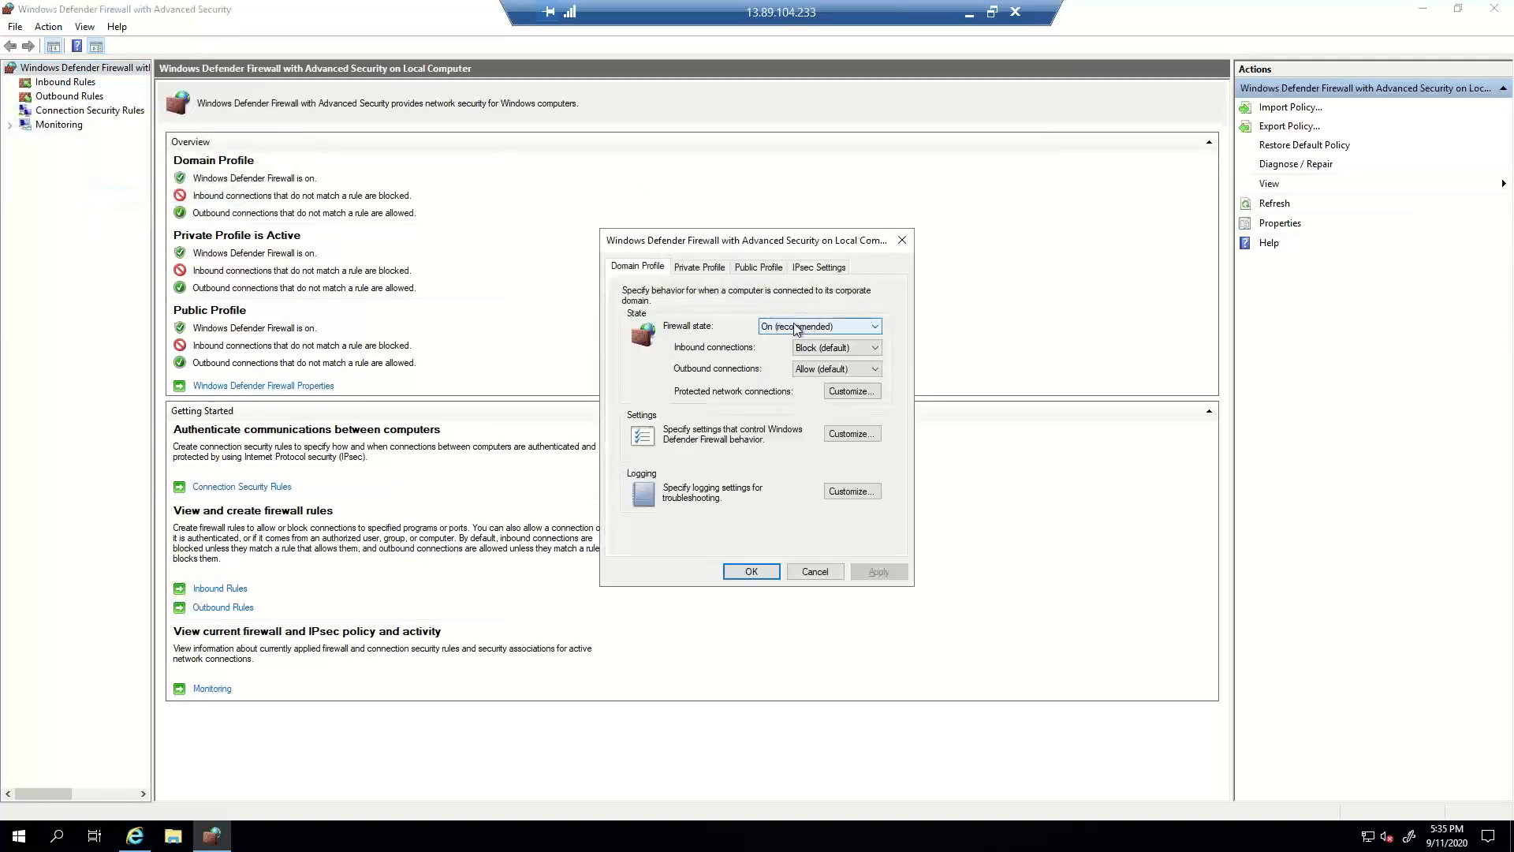
Set Firewall state to Off for the Domain, Private and Public profiles and apply.
{"action": "left_click", "coordinate": [780, 326]}
{"action": "left_click", "coordinate": [782, 346]}
{"action": "left_click", "coordinate": [783, 325]}
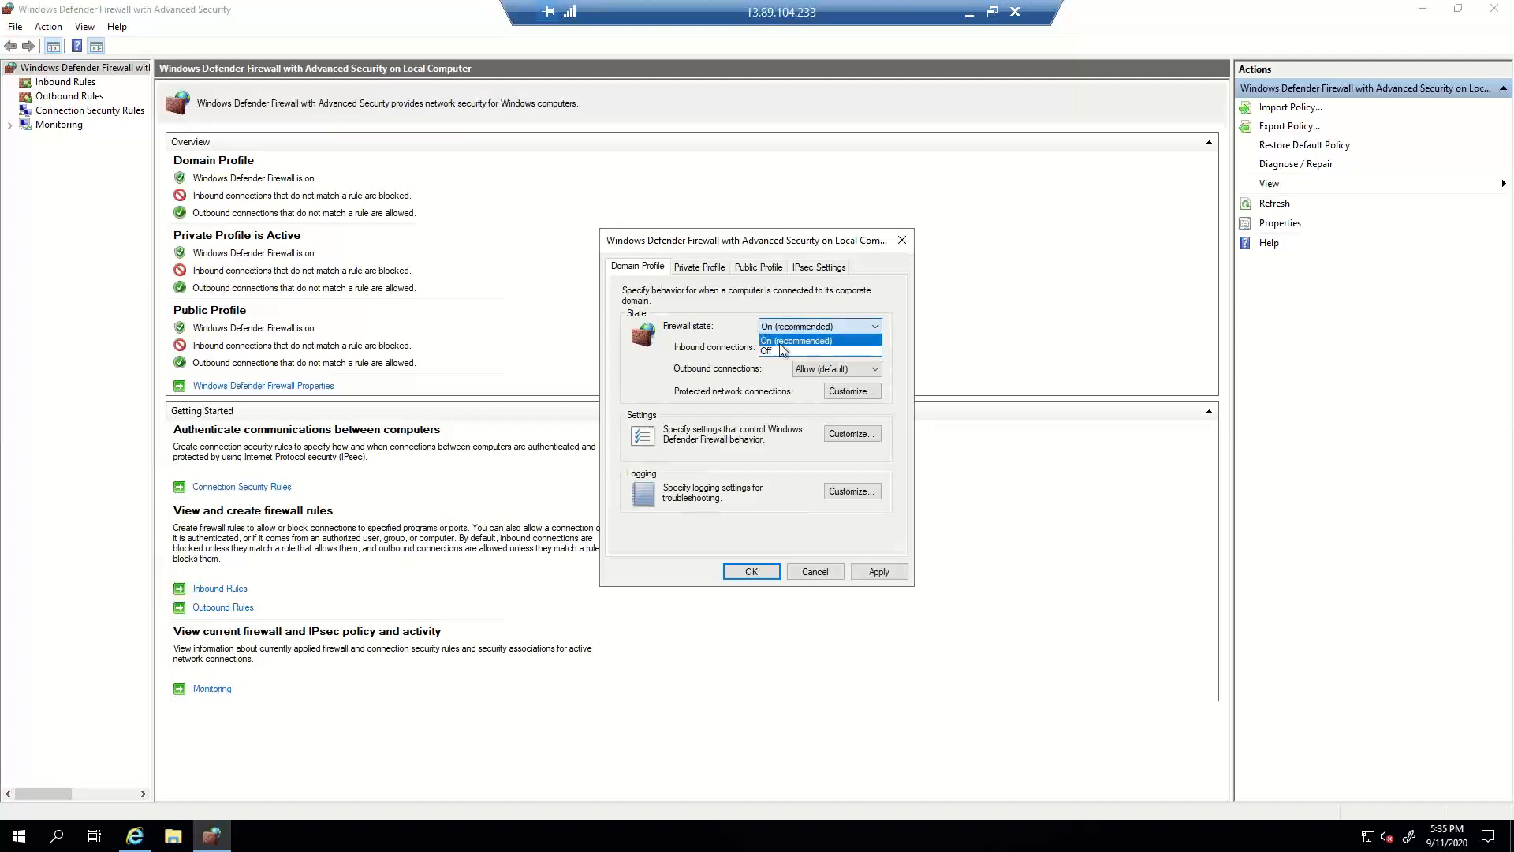
{"action": "left_click", "coordinate": [780, 351]}
{"action": "left_click", "coordinate": [705, 265]}
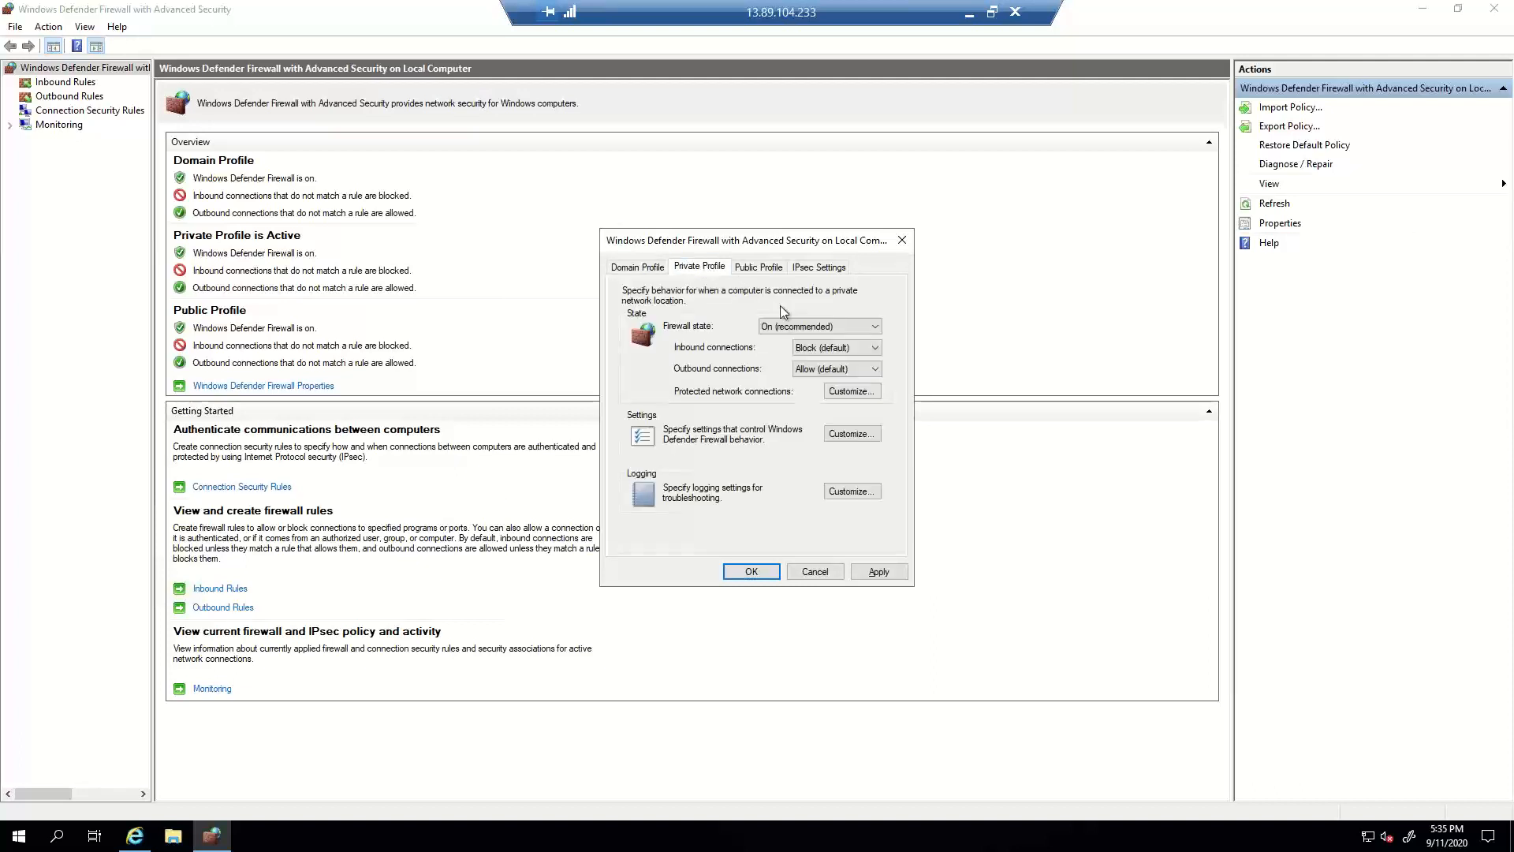
{"action": "left_click", "coordinate": [785, 326]}
{"action": "left_click", "coordinate": [783, 352]}
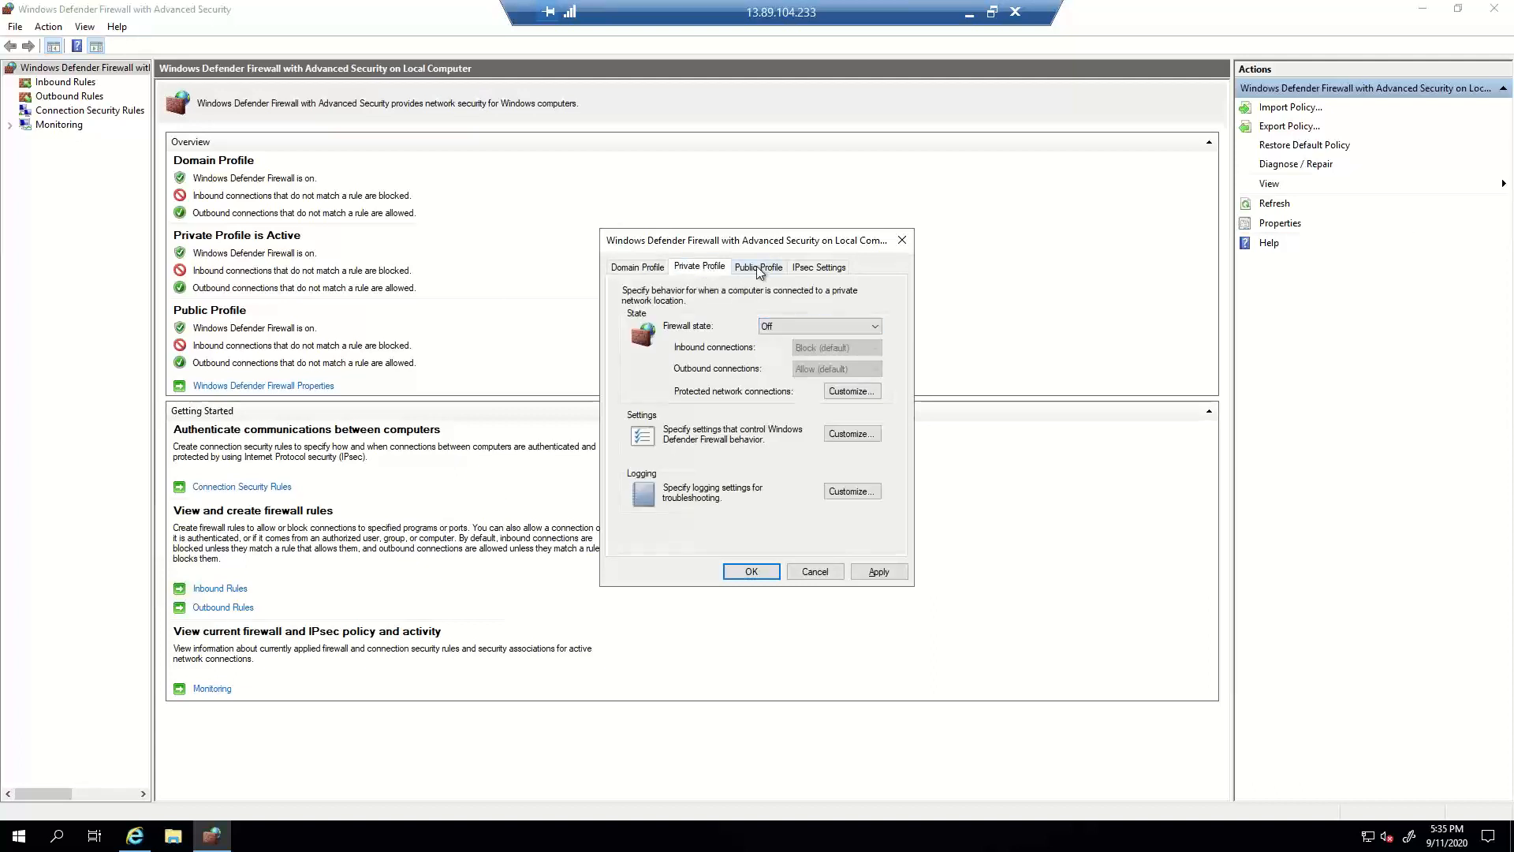
{"action": "left_click", "coordinate": [759, 266]}
{"action": "left_click", "coordinate": [786, 325]}
{"action": "left_click", "coordinate": [783, 352]}
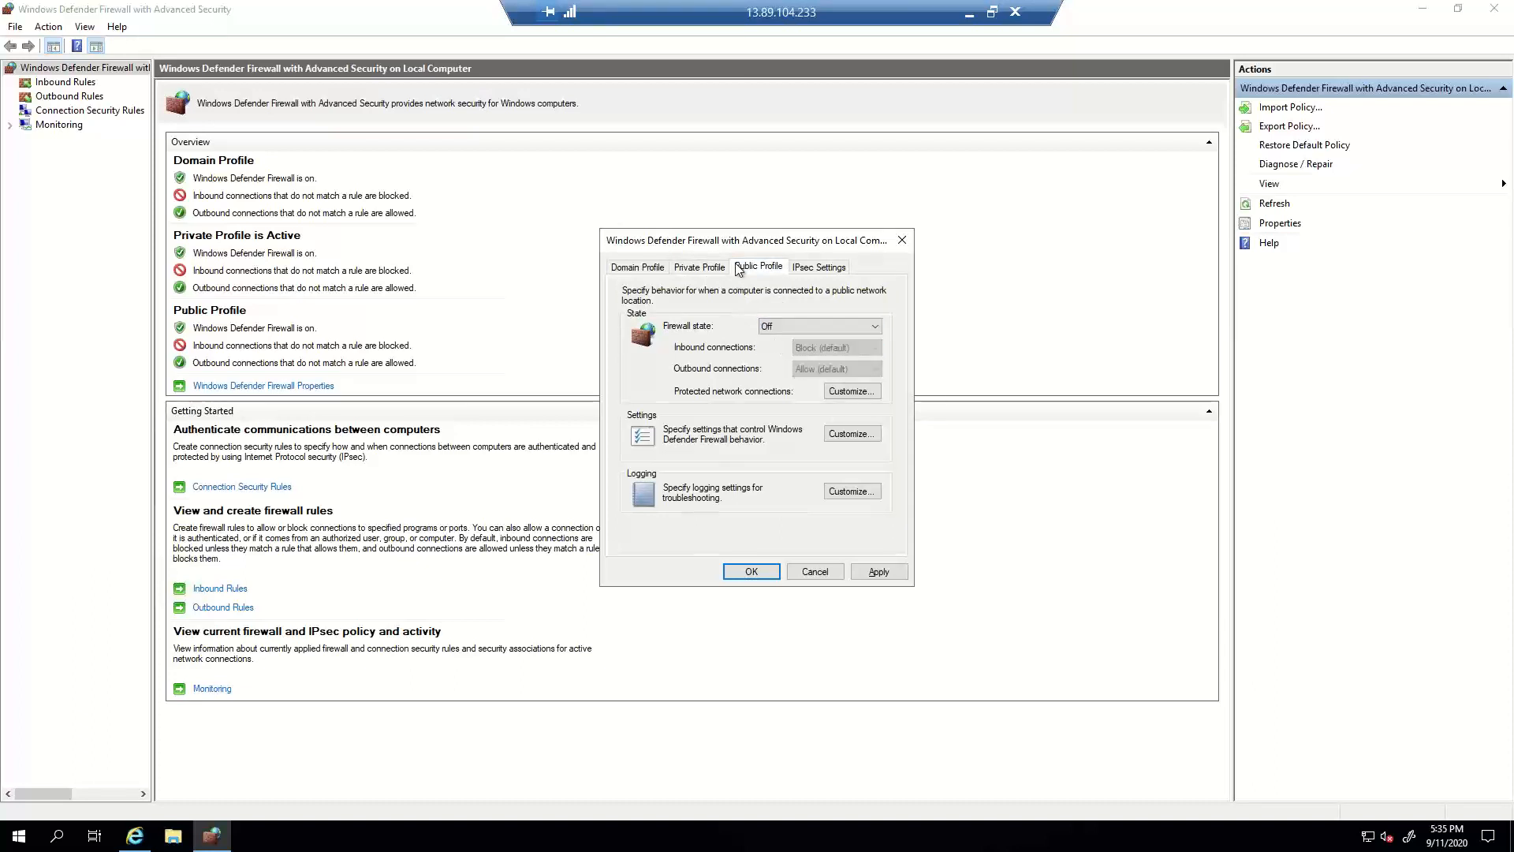
{"action": "left_click", "coordinate": [707, 271]}
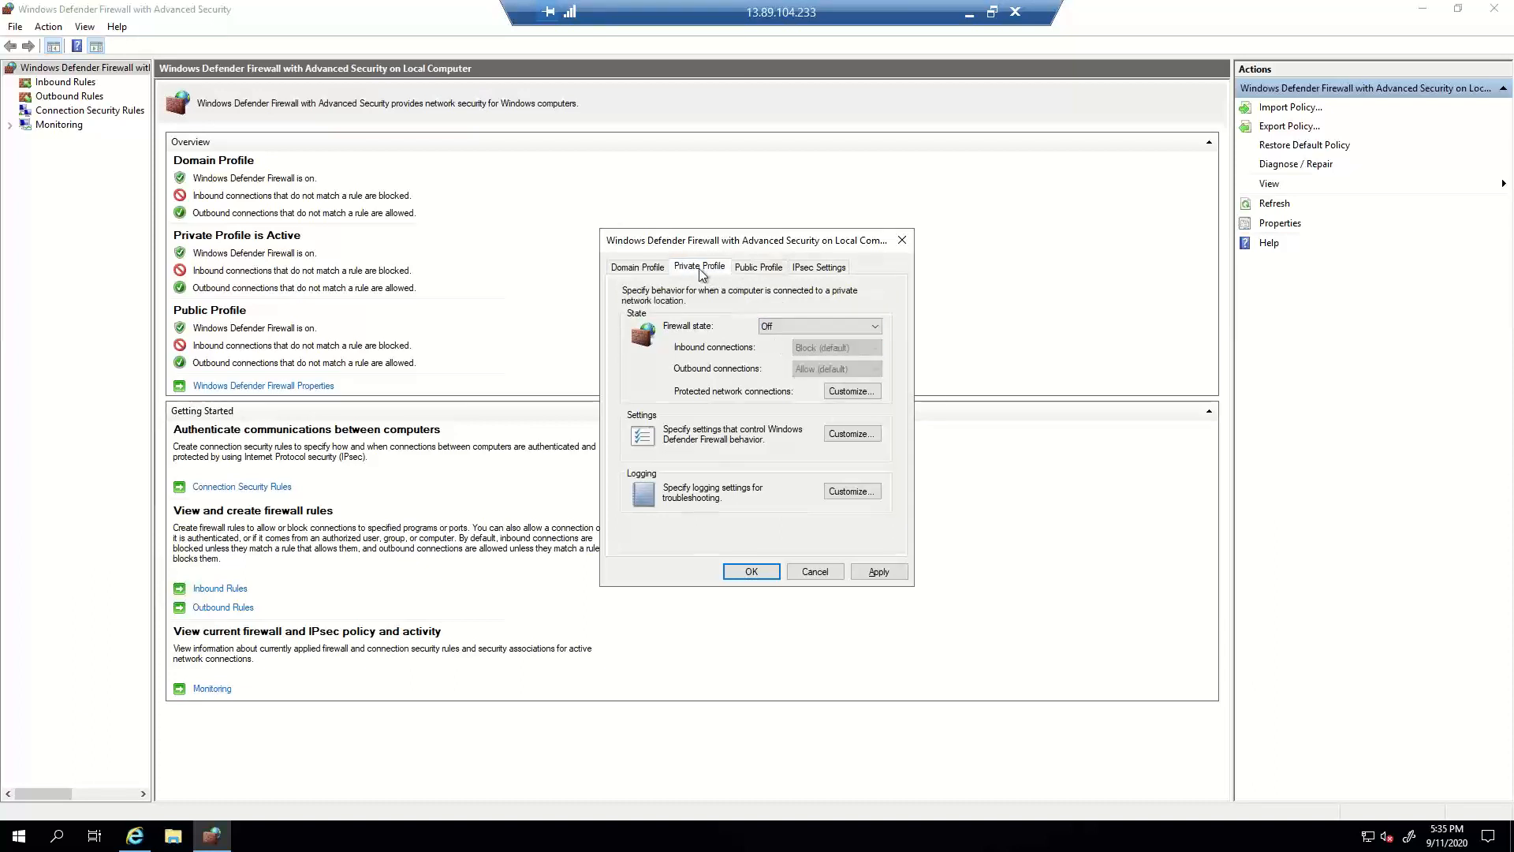
{"action": "left_click", "coordinate": [637, 268]}
{"action": "left_click", "coordinate": [879, 571]}
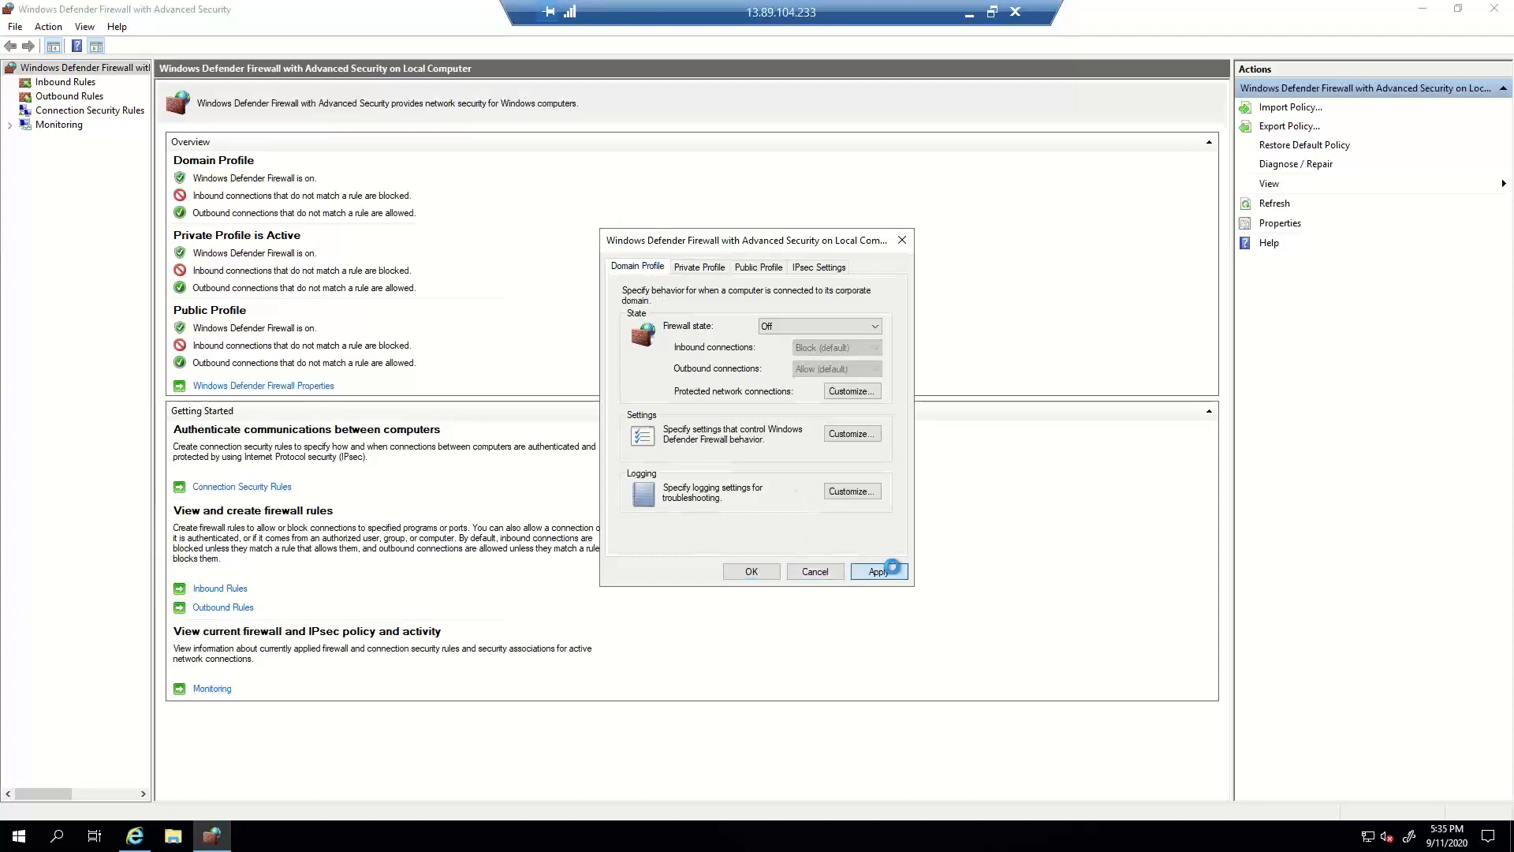
{"action": "left_click", "coordinate": [751, 570]}
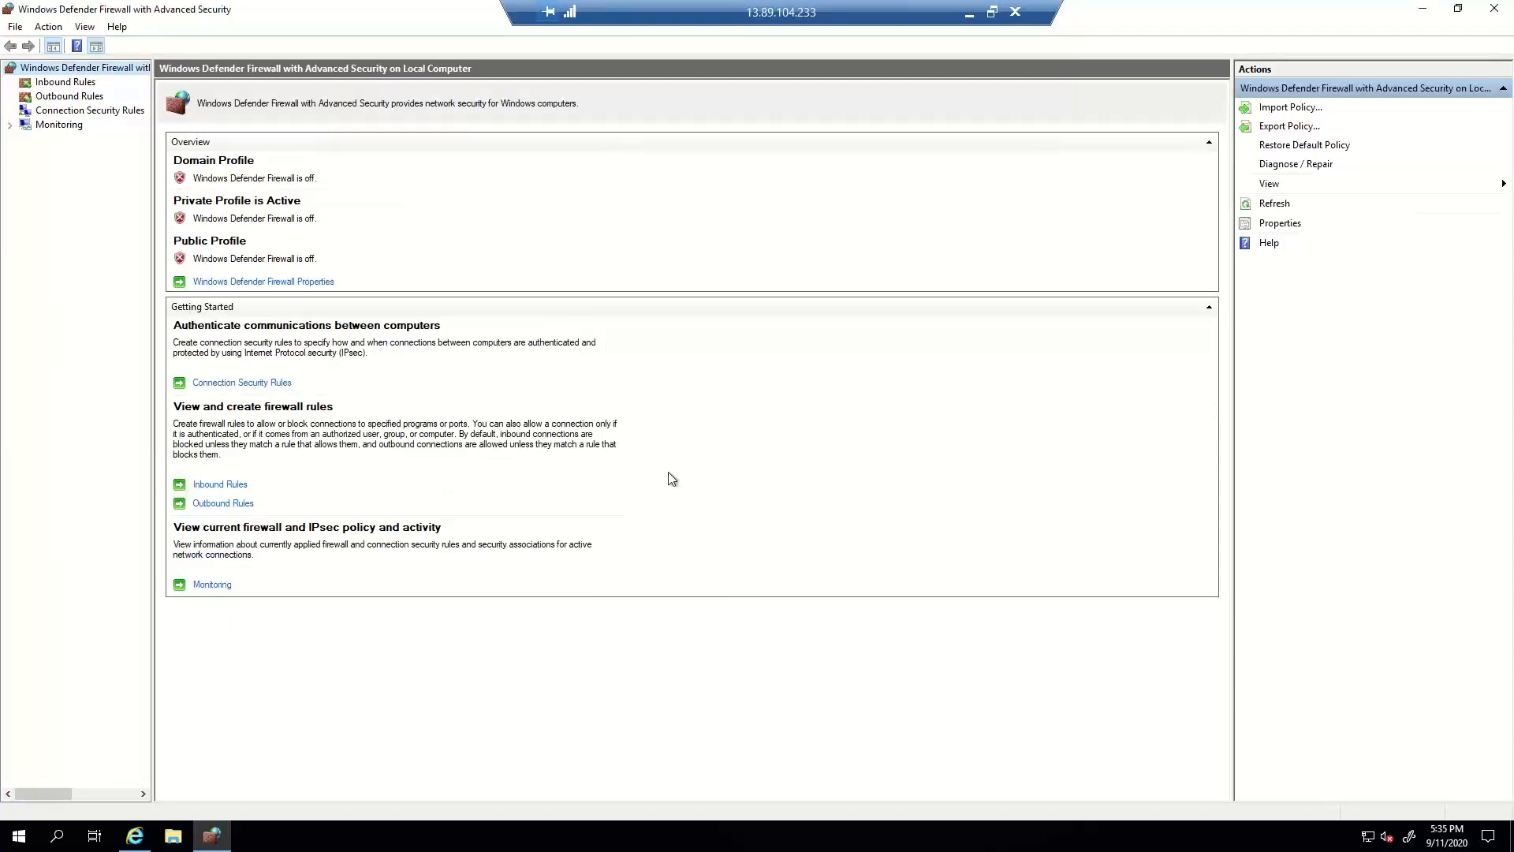
{"action": "left_click_drag", "start_coordinate": [795, 17], "coordinate": [689, 189]}
Reload the 13.89.104.233 page in Chrome again.
{"action": "left_click_drag", "start_coordinate": [796, 98], "coordinate": [885, 87]}
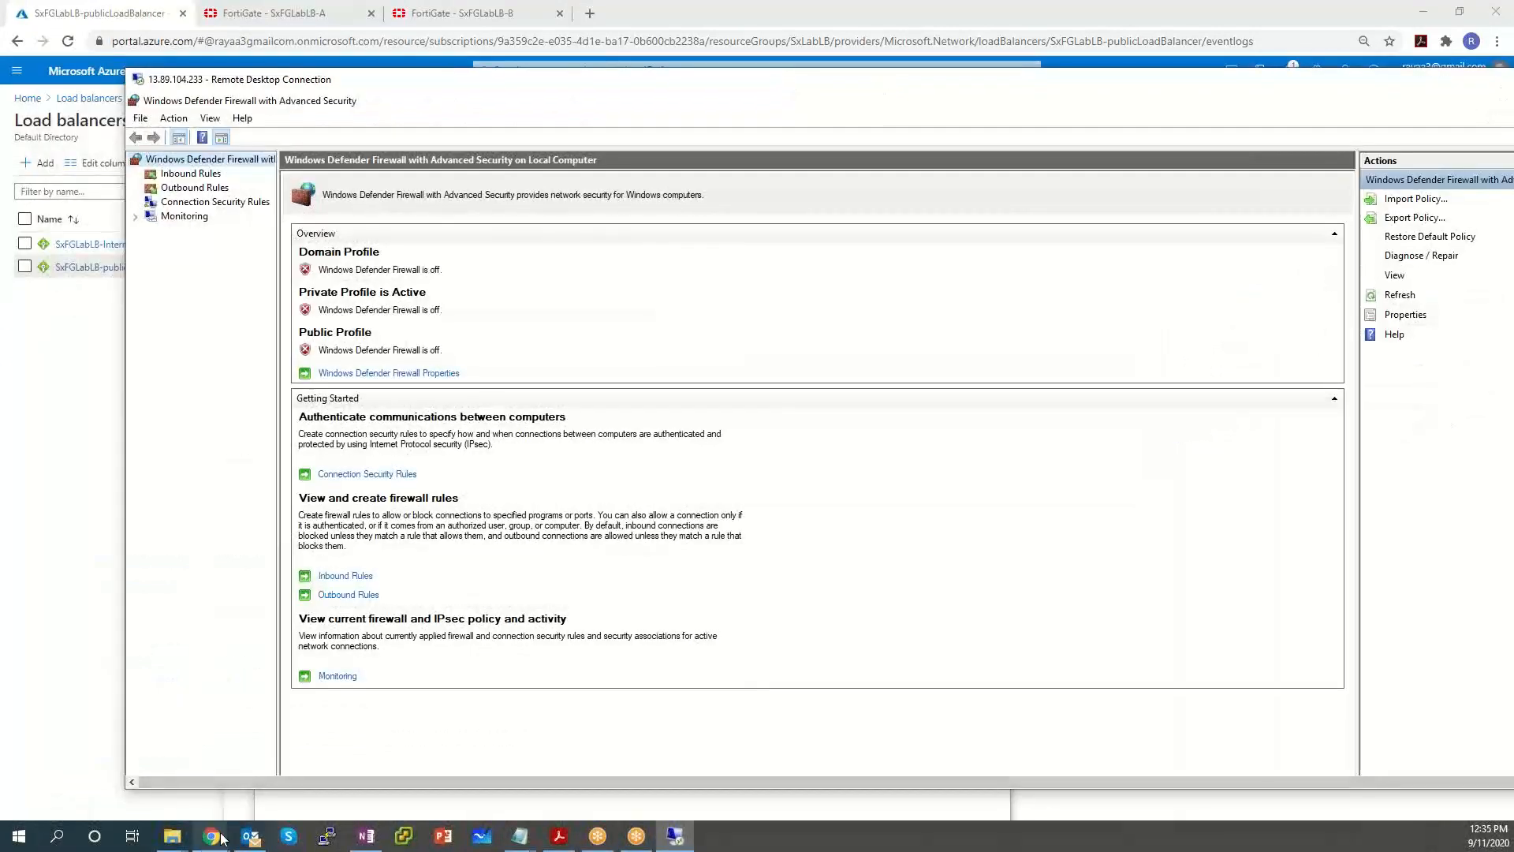
{"action": "mouse_move", "coordinate": [221, 836]}
{"action": "left_click", "coordinate": [296, 776]}
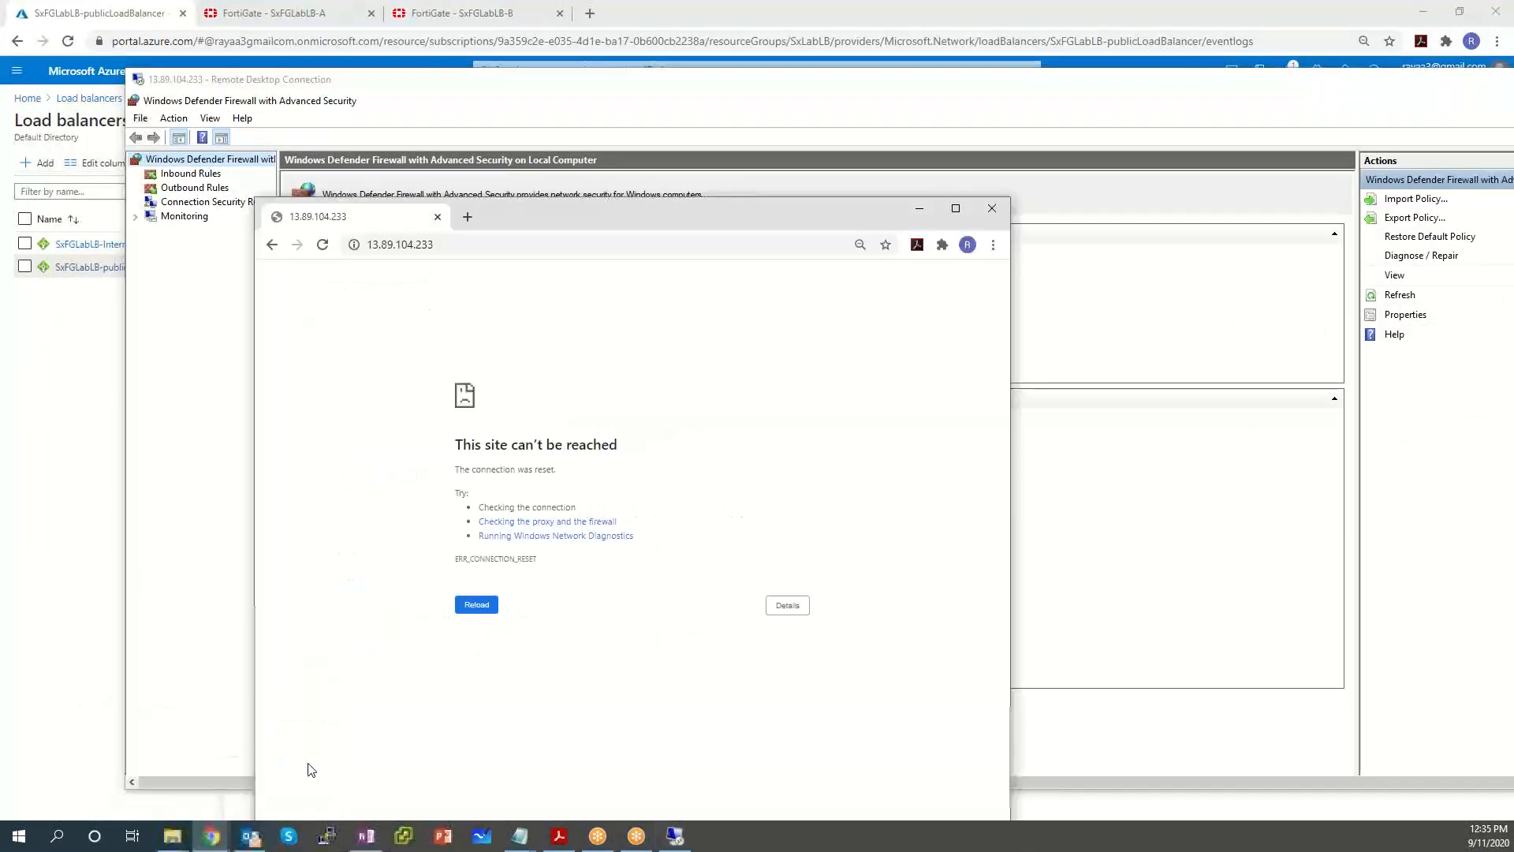
{"action": "key", "text": "F5"}
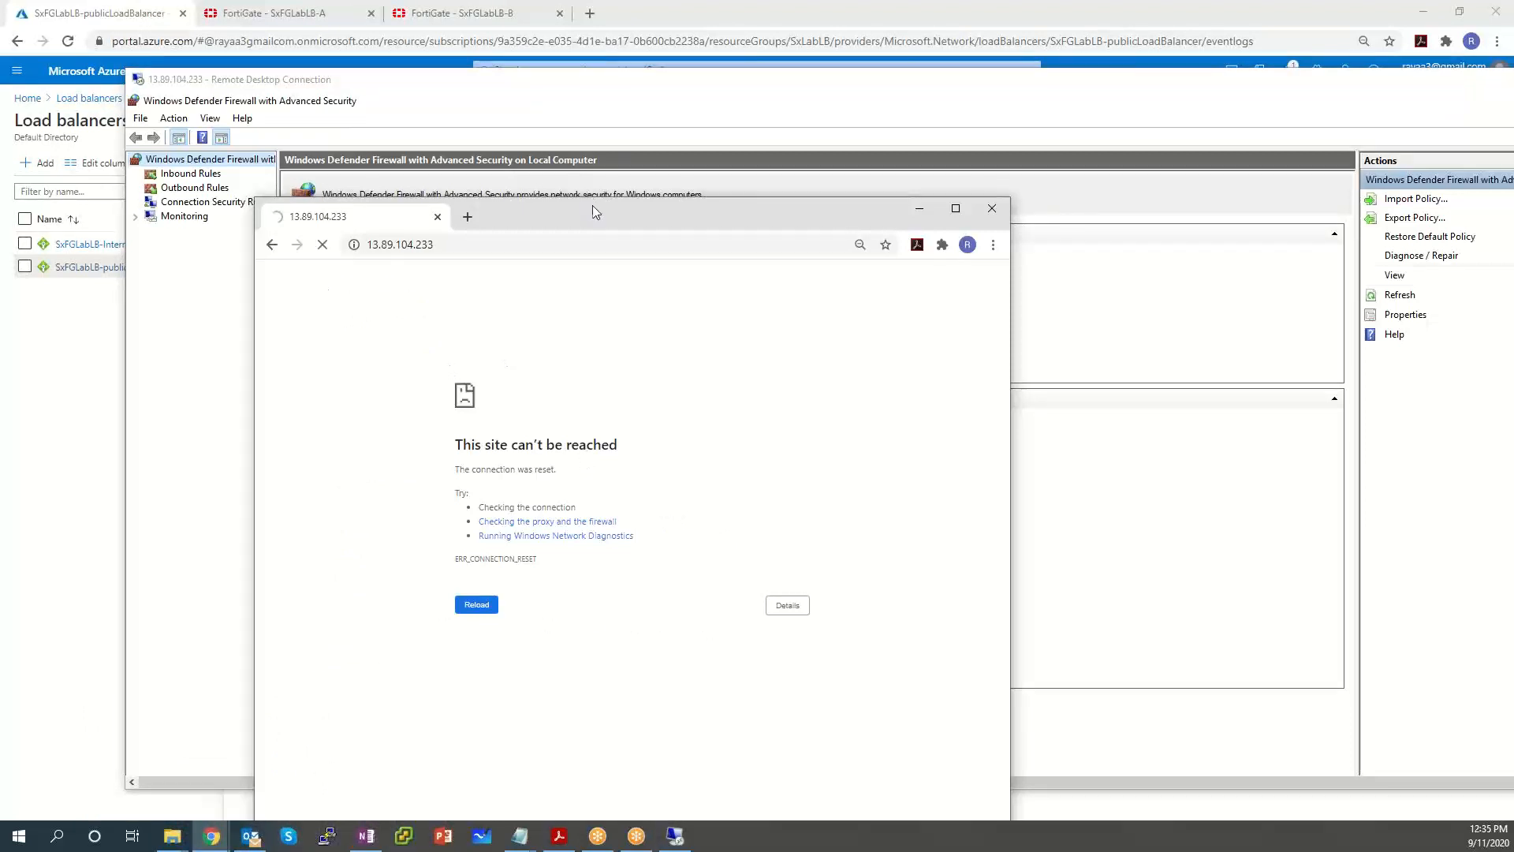
{"action": "left_click_drag", "start_coordinate": [594, 209], "coordinate": [558, 114]}
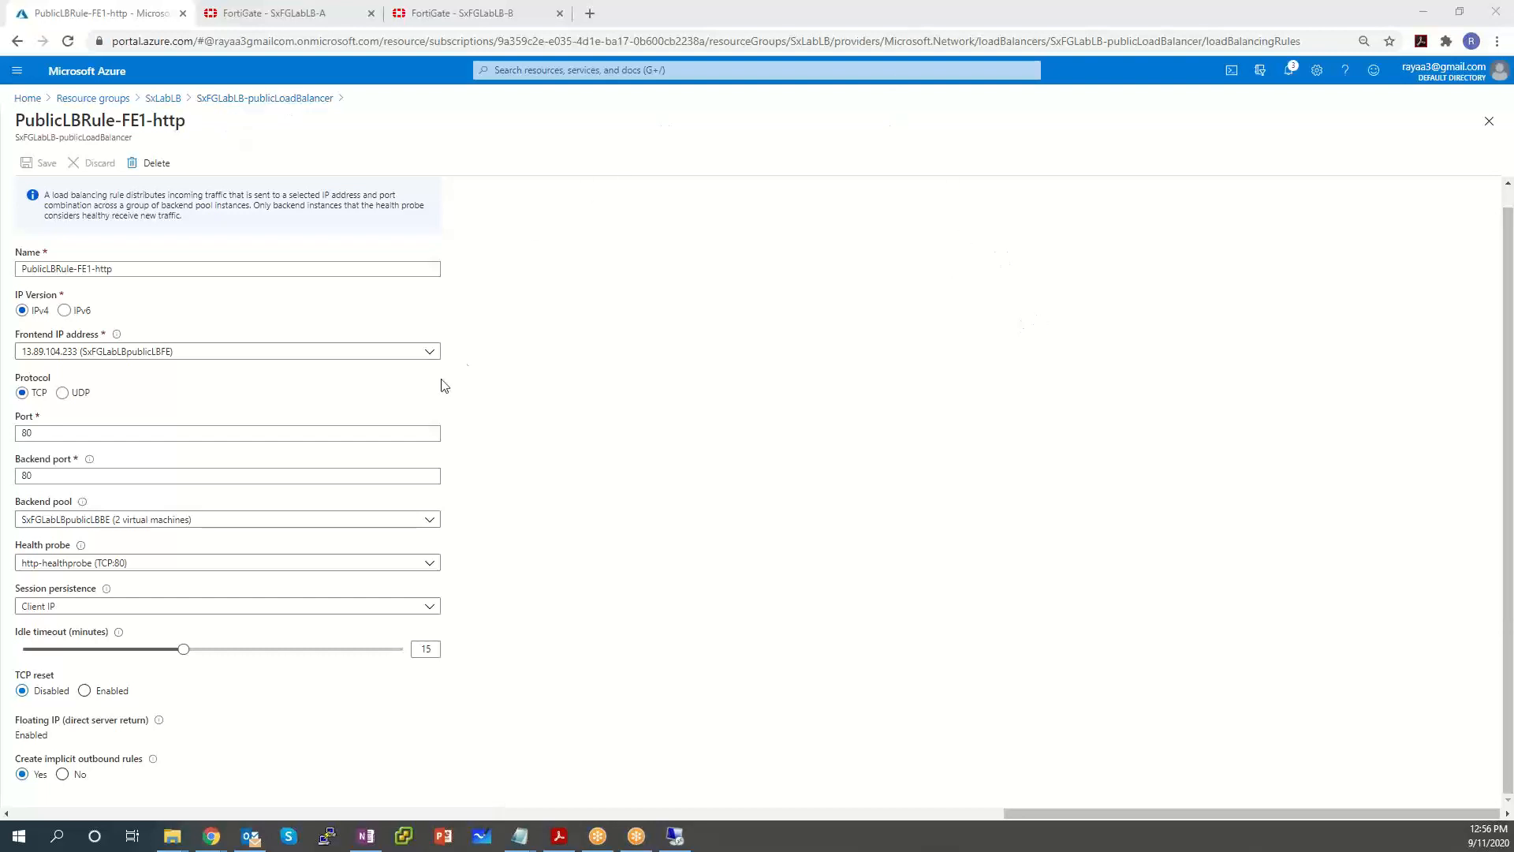
Open the PublicLBRule-FE1-http rule from the rules list and select its Name text.
{"action": "left_click", "coordinate": [322, 98]}
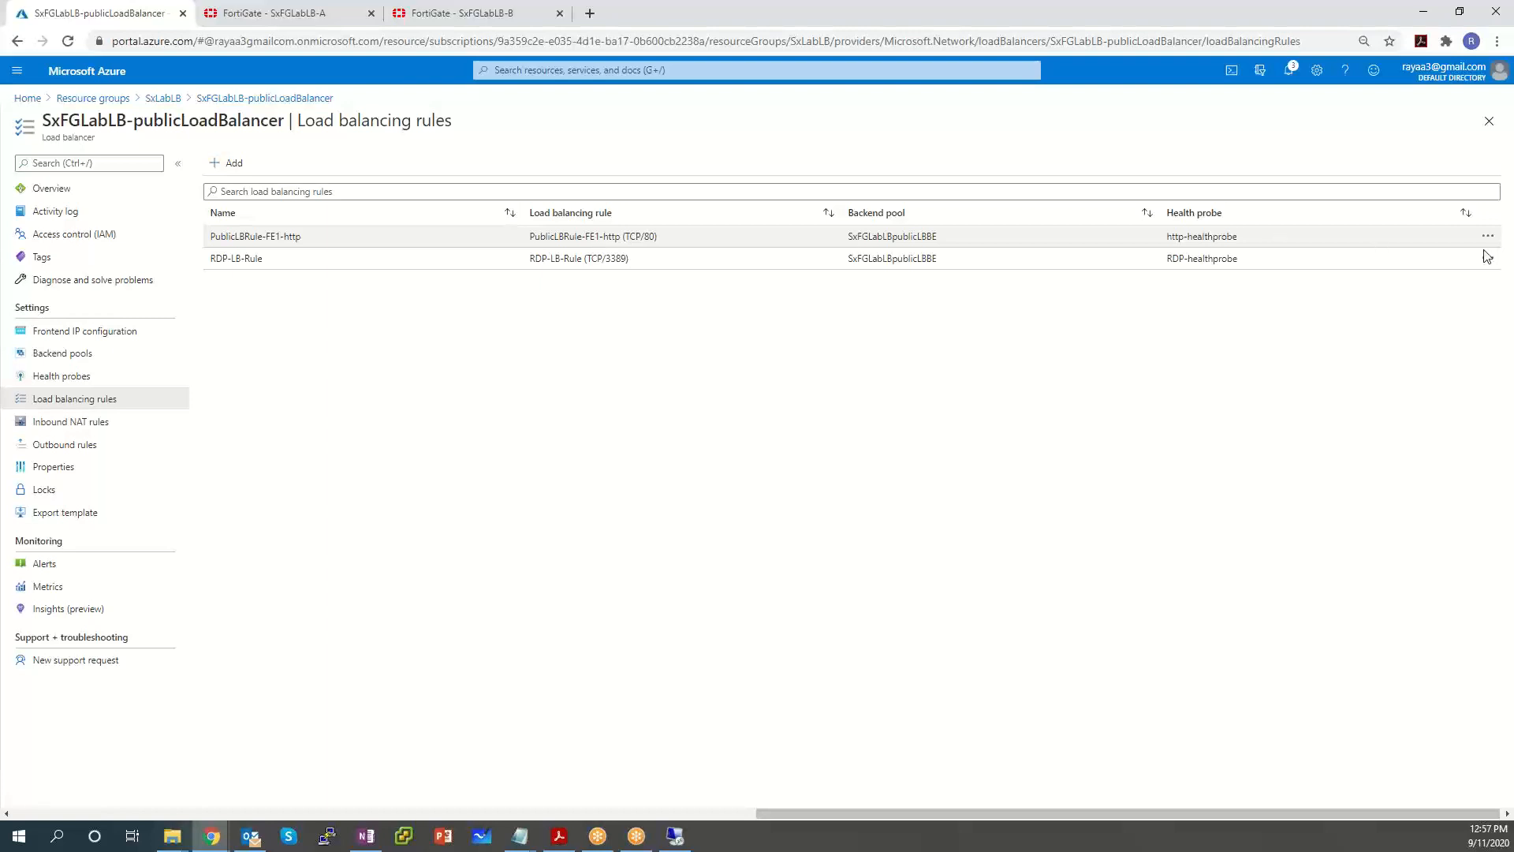
{"action": "left_click", "coordinate": [481, 241]}
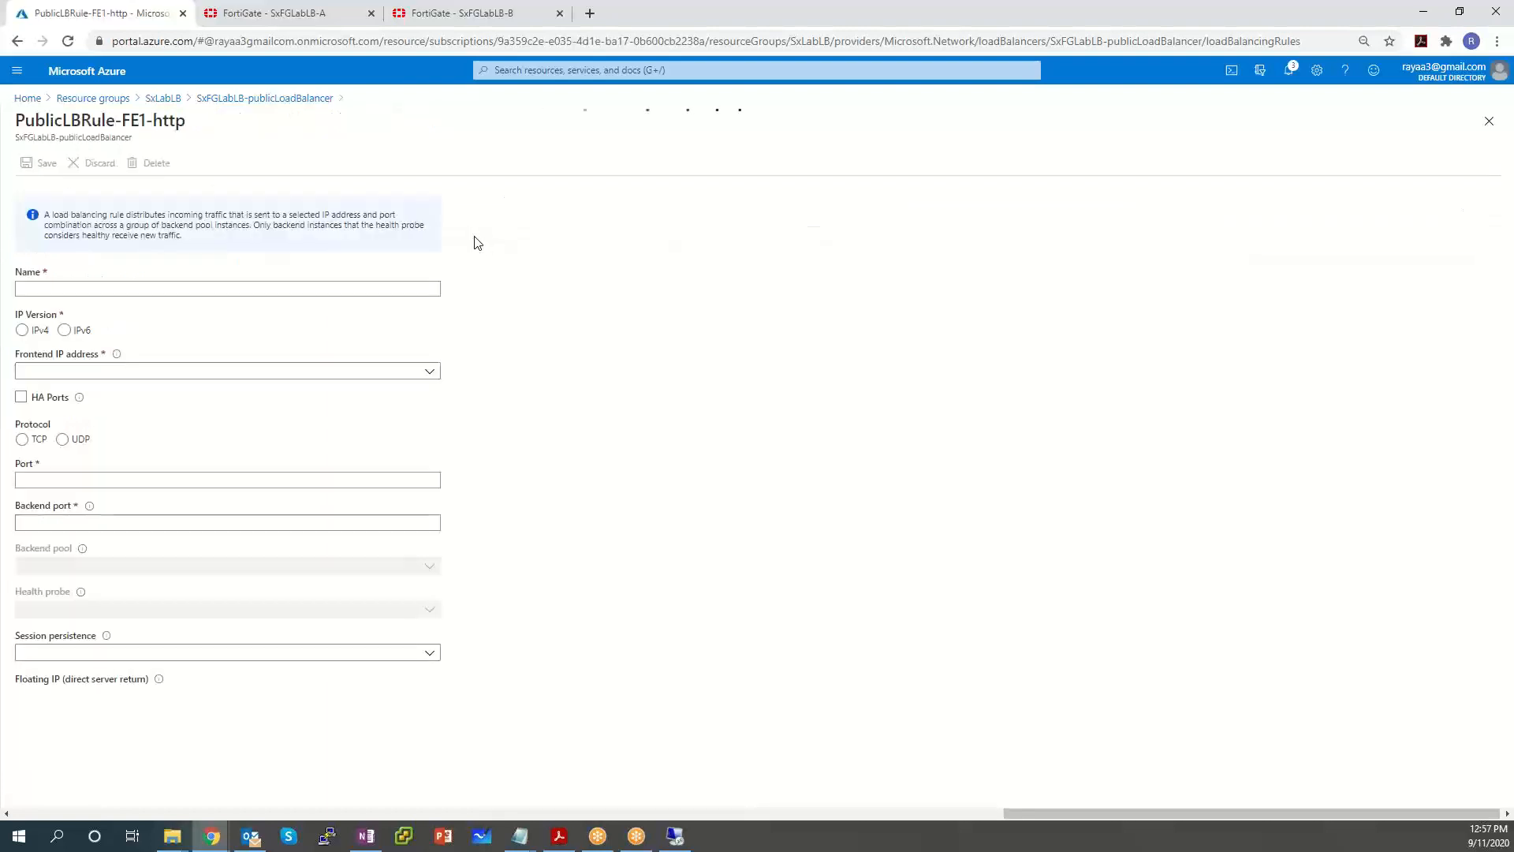
{"action": "scroll", "coordinate": [771, 419], "scroll_direction": "down", "scroll_amount": 1}
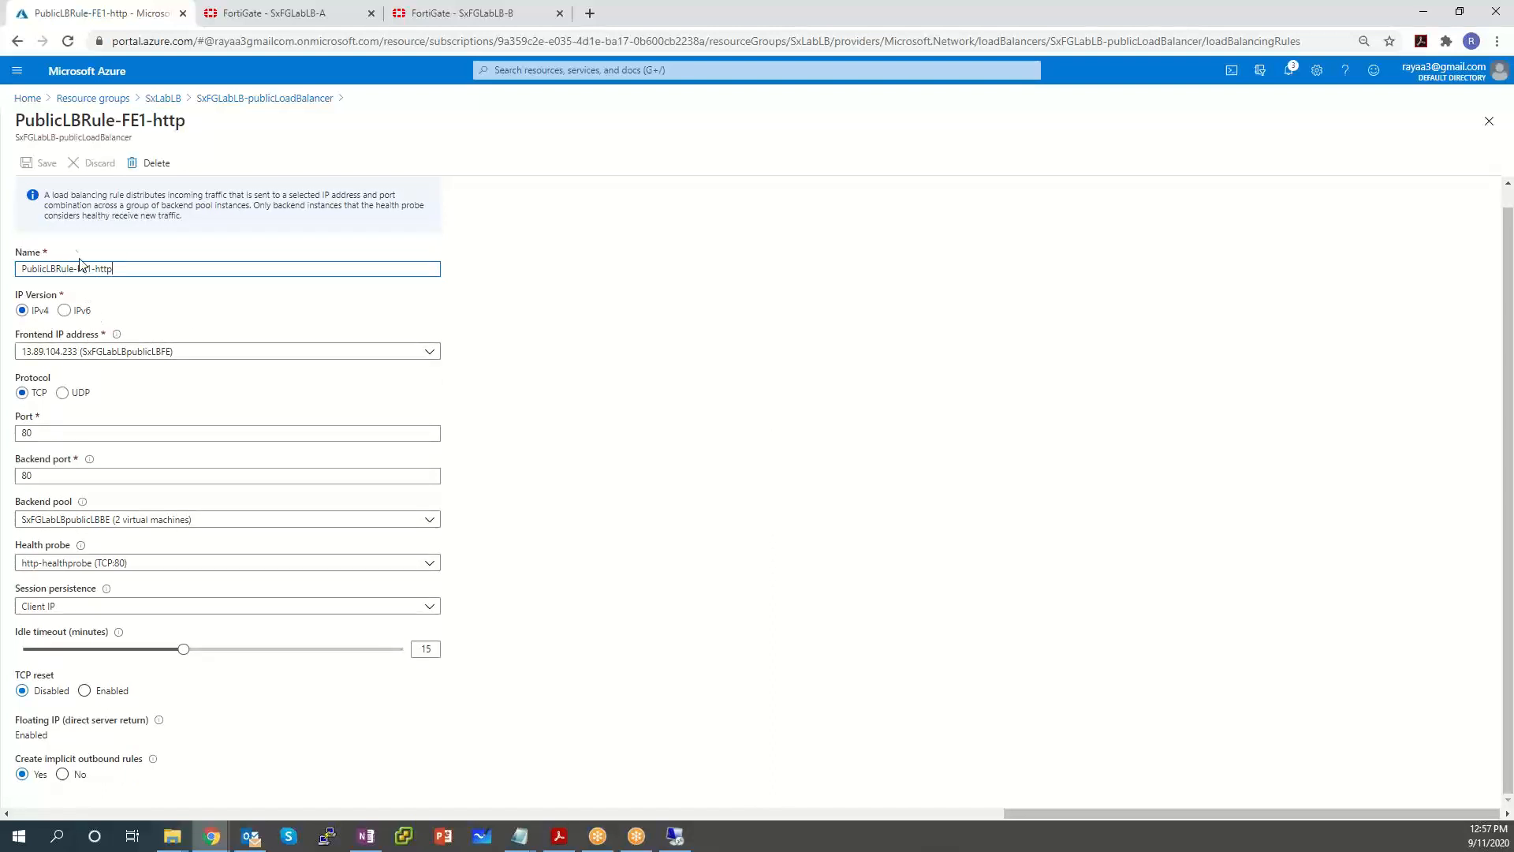
{"action": "triple_click", "coordinate": [116, 271]}
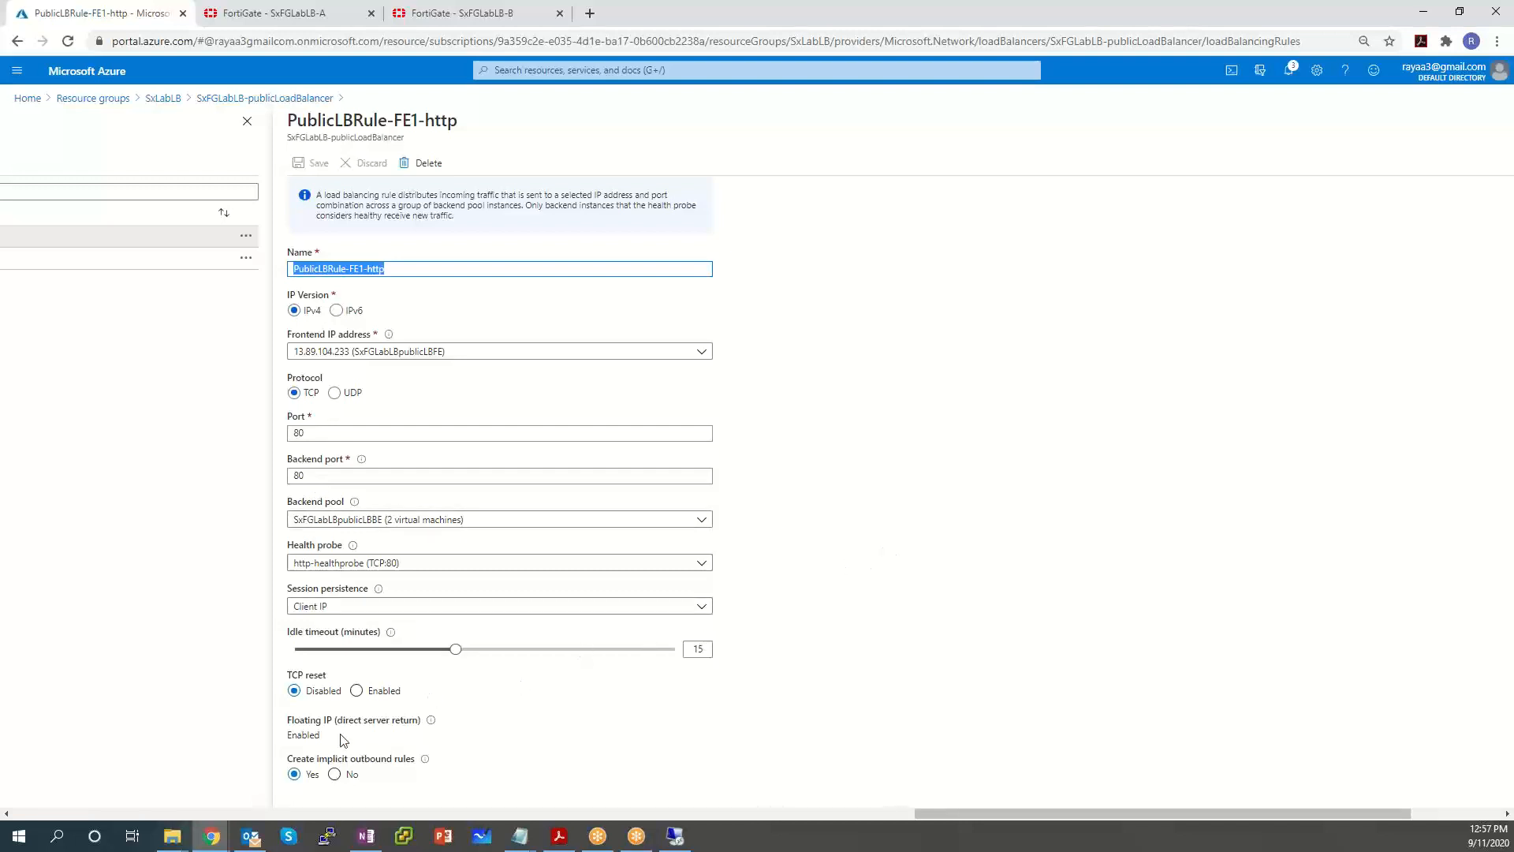
{"action": "left_click_drag", "start_coordinate": [338, 740], "coordinate": [284, 717]}
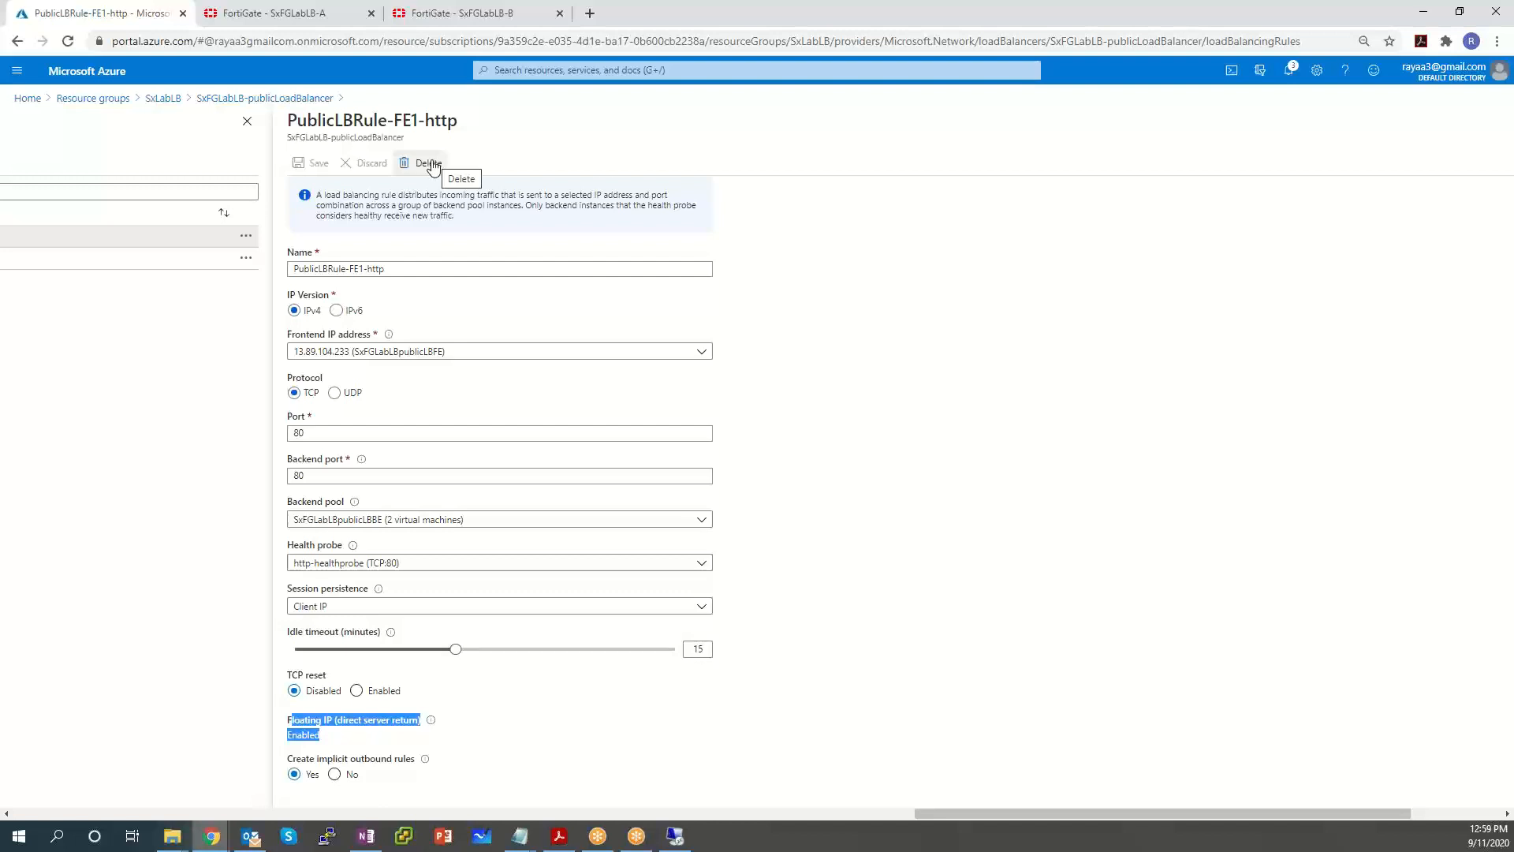
Delete PublicLBRule-FE1-http, confirm with Yes, and return to Load balancing rules.
{"action": "left_click", "coordinate": [432, 164]}
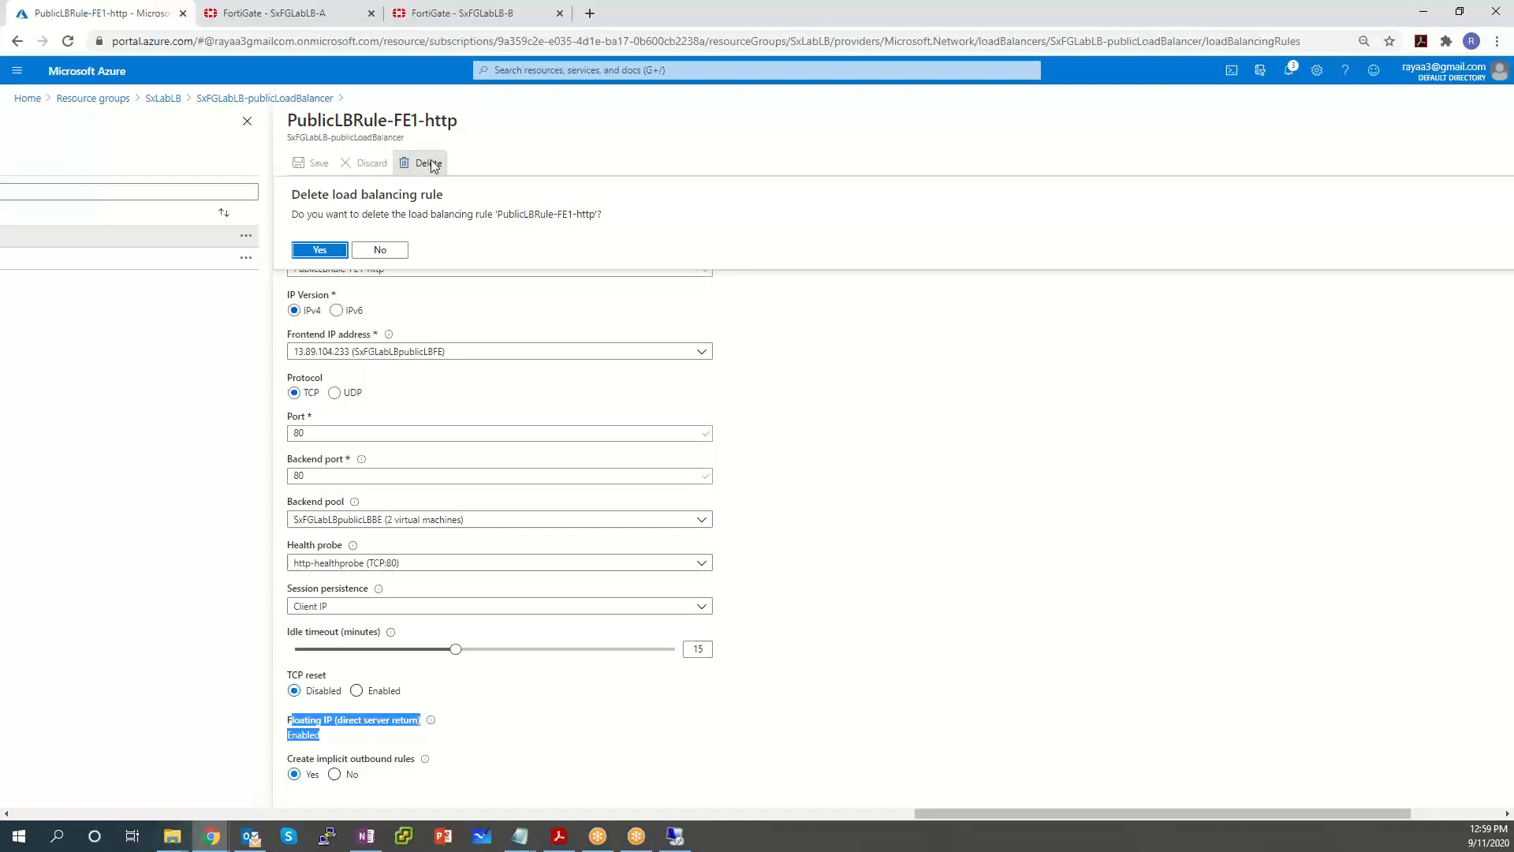
{"action": "left_click", "coordinate": [319, 250]}
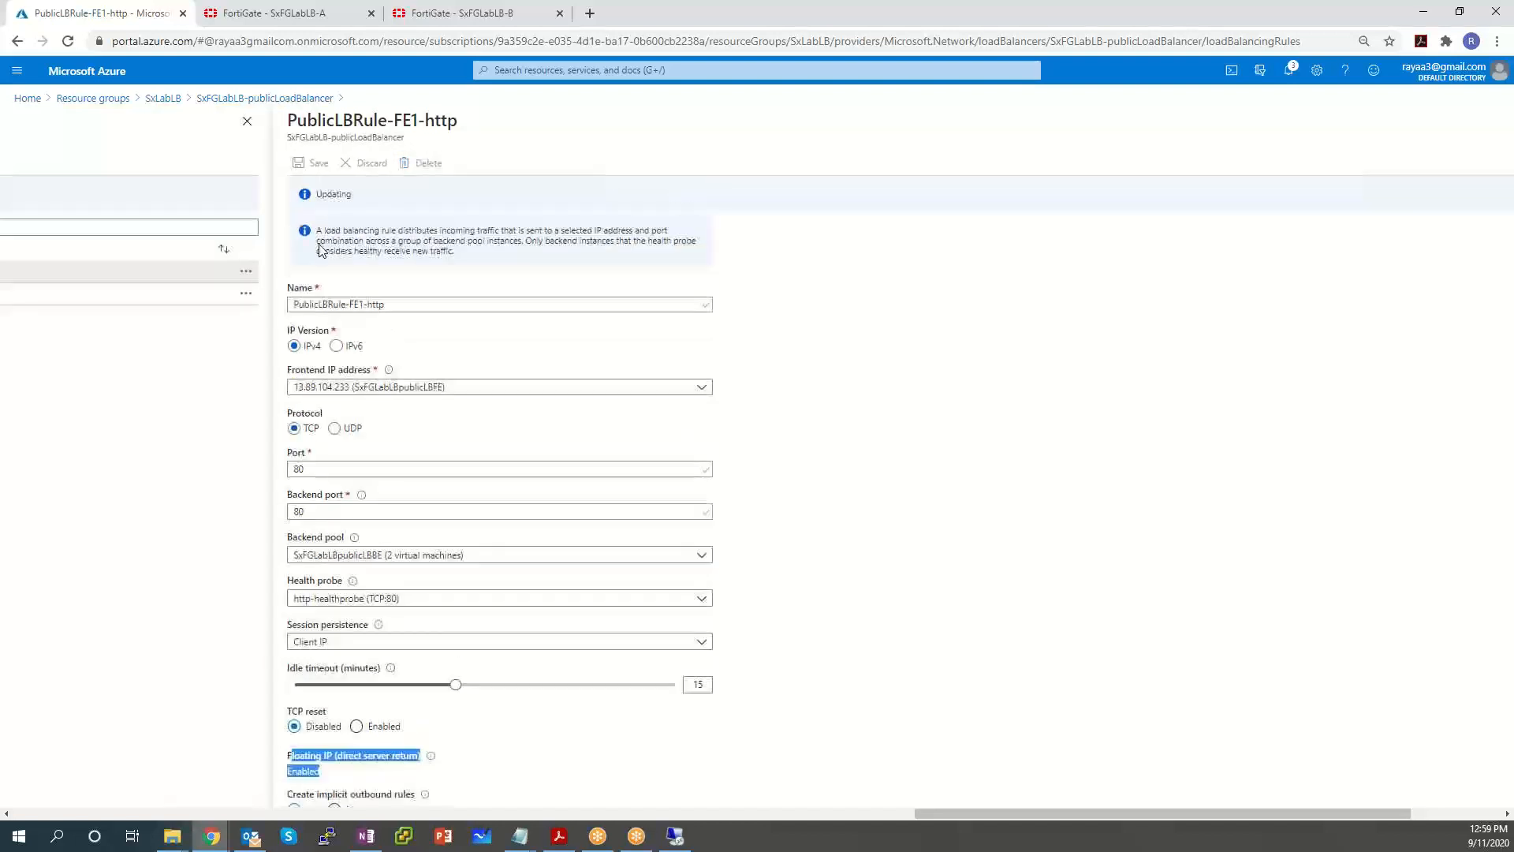
{"action": "left_click", "coordinate": [285, 100]}
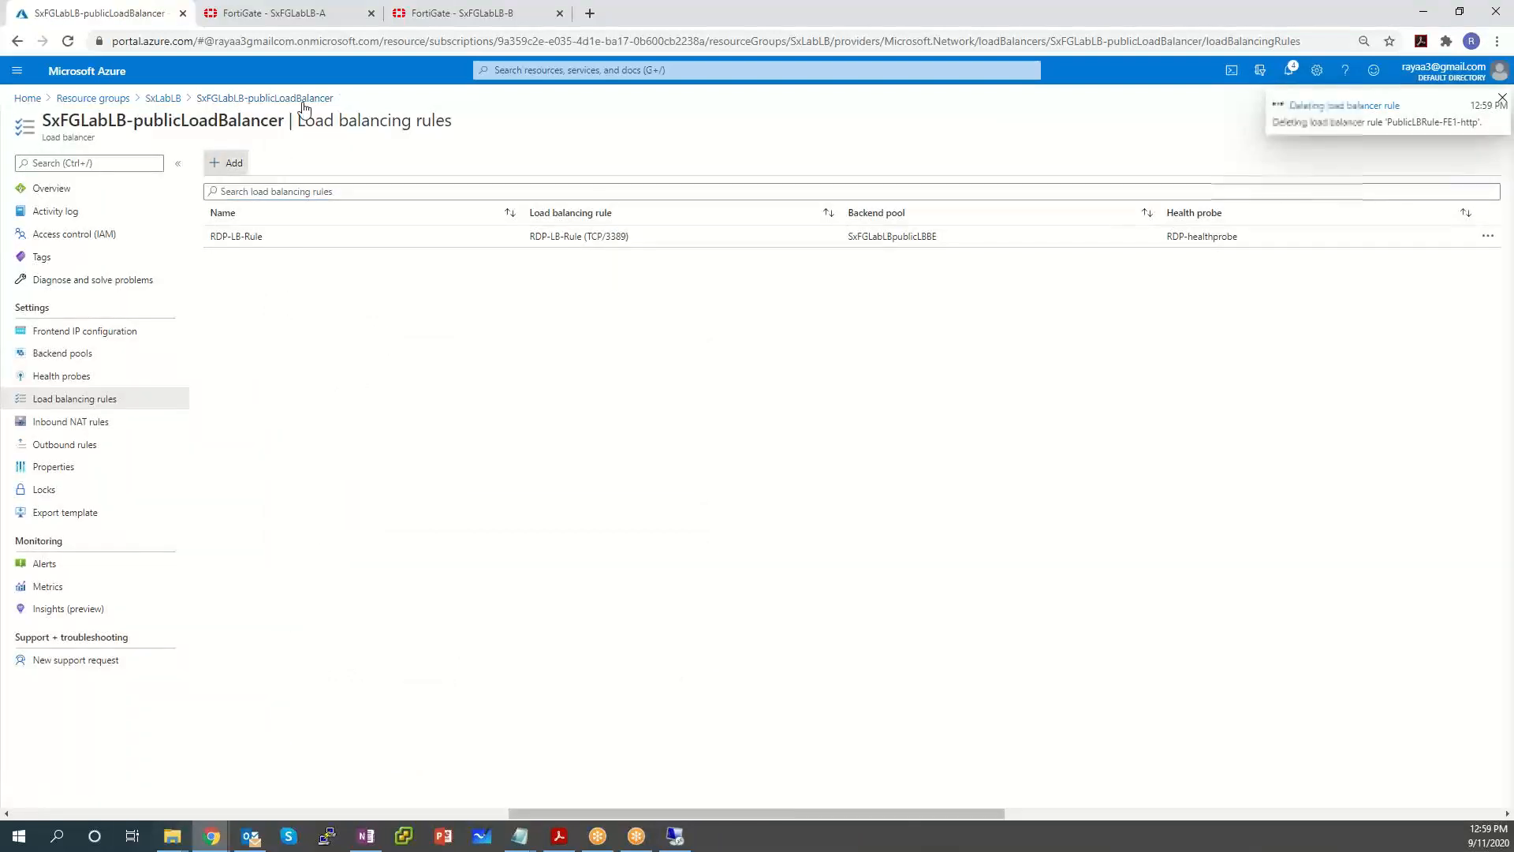
Add a new rule named http-ray-rule with port 80 and backend port 80.
{"action": "left_click", "coordinate": [227, 163]}
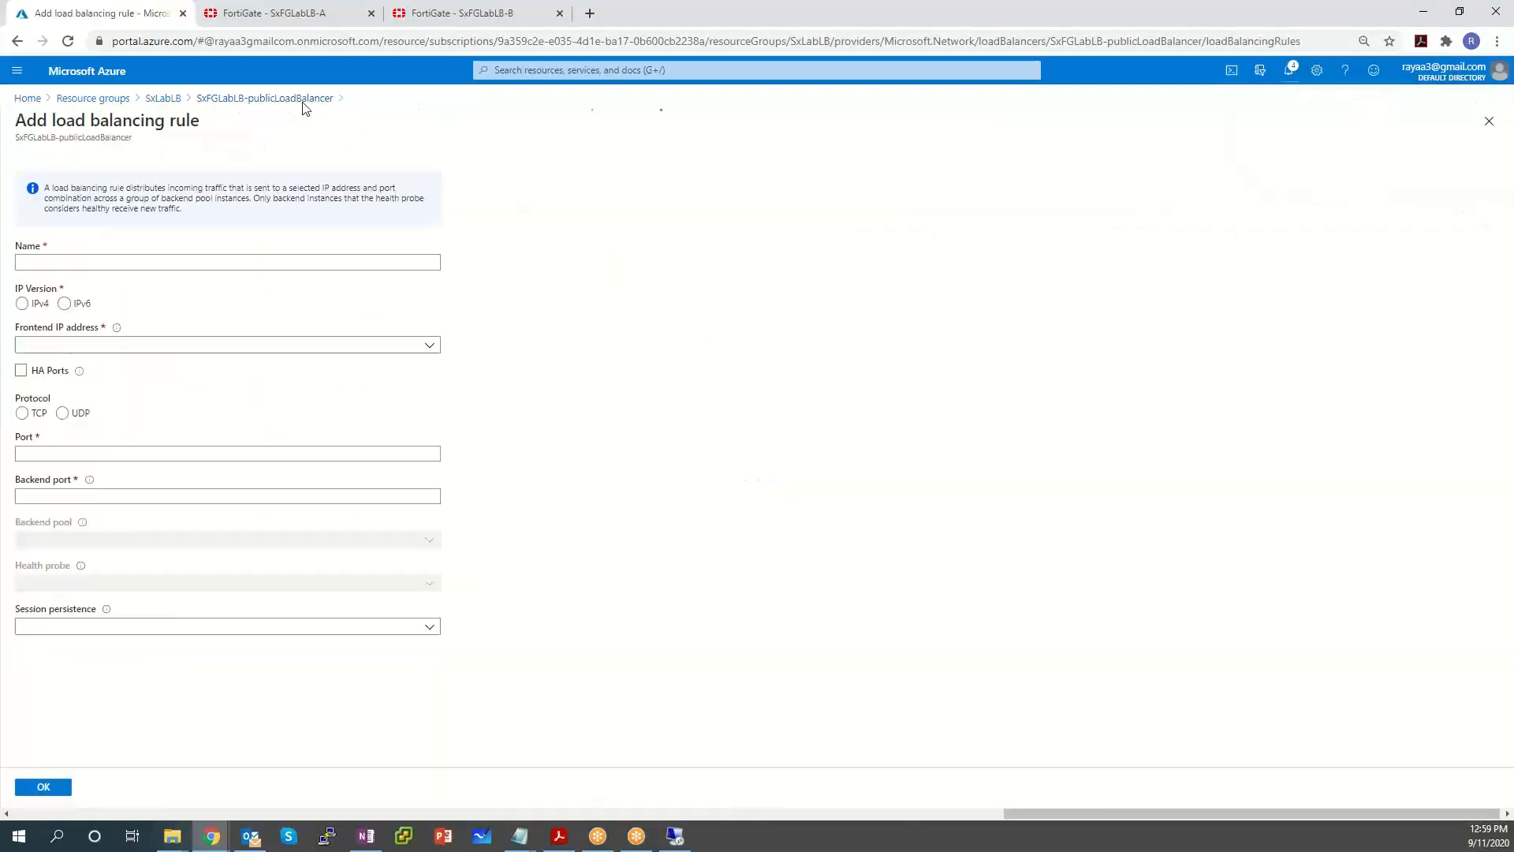
{"action": "left_click", "coordinate": [211, 262]}
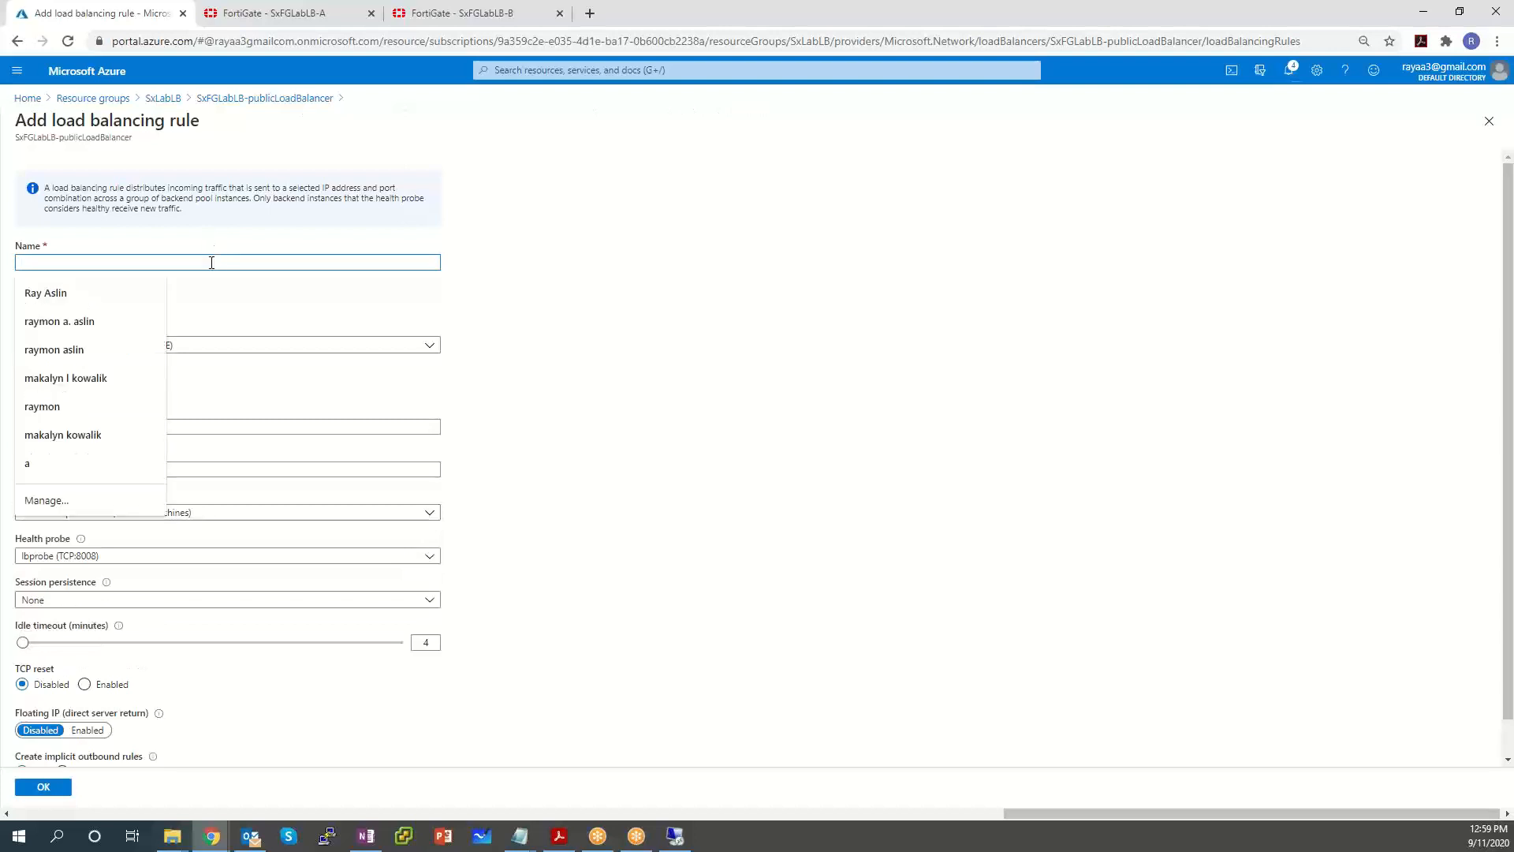
{"action": "key", "text": "Escape"}
{"action": "type", "text": "http"}
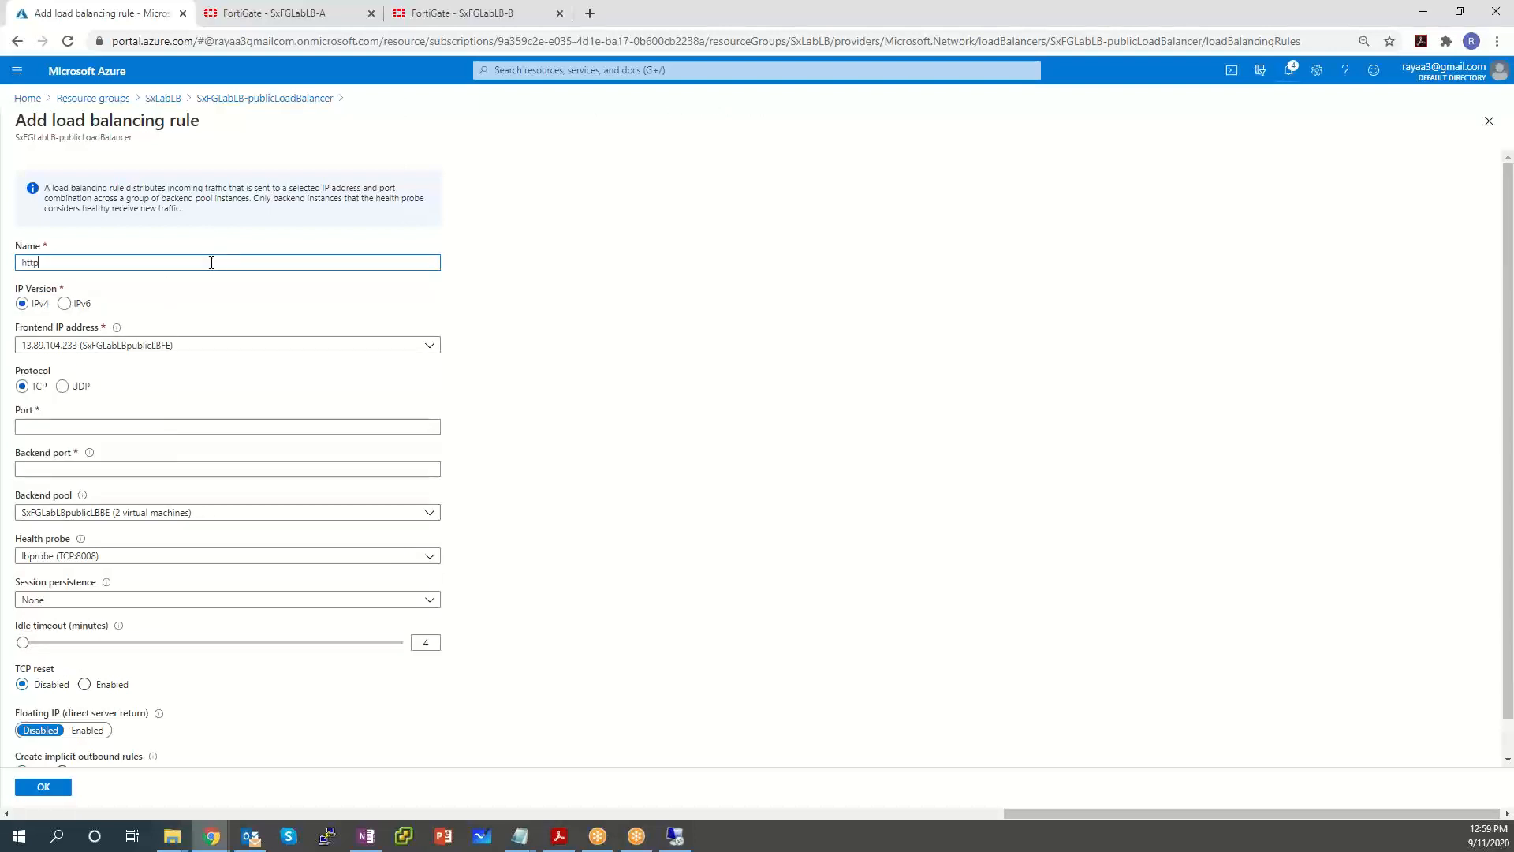
{"action": "type", "text": "-ray-rule"}
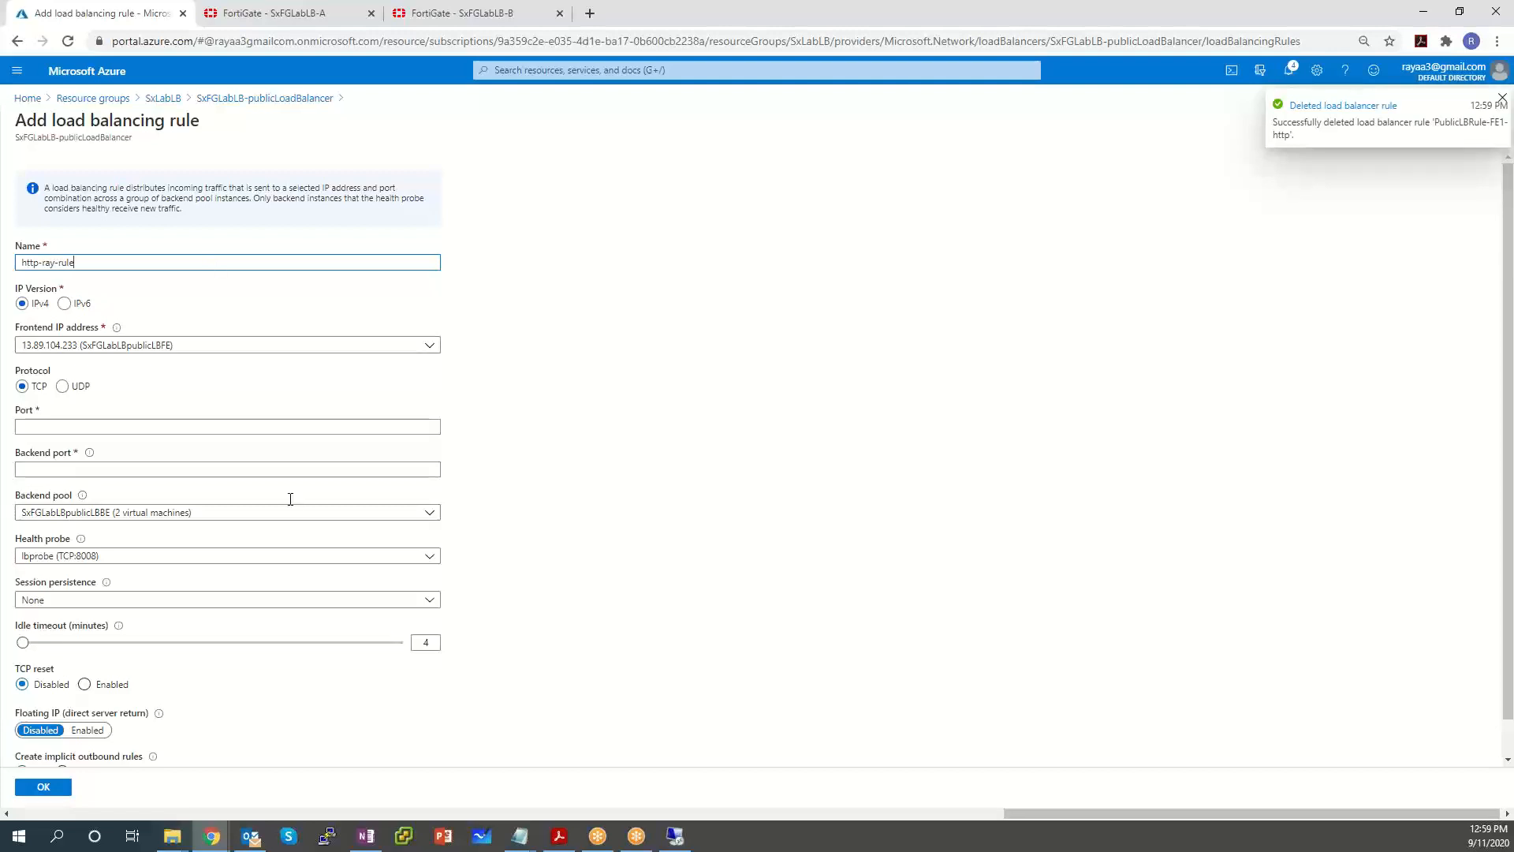
{"action": "key", "text": "Tab"}
{"action": "key", "text": "Tab"}
{"action": "key", "text": "Tab"}
{"action": "key", "text": "Tab"}
{"action": "type", "text": "80"}
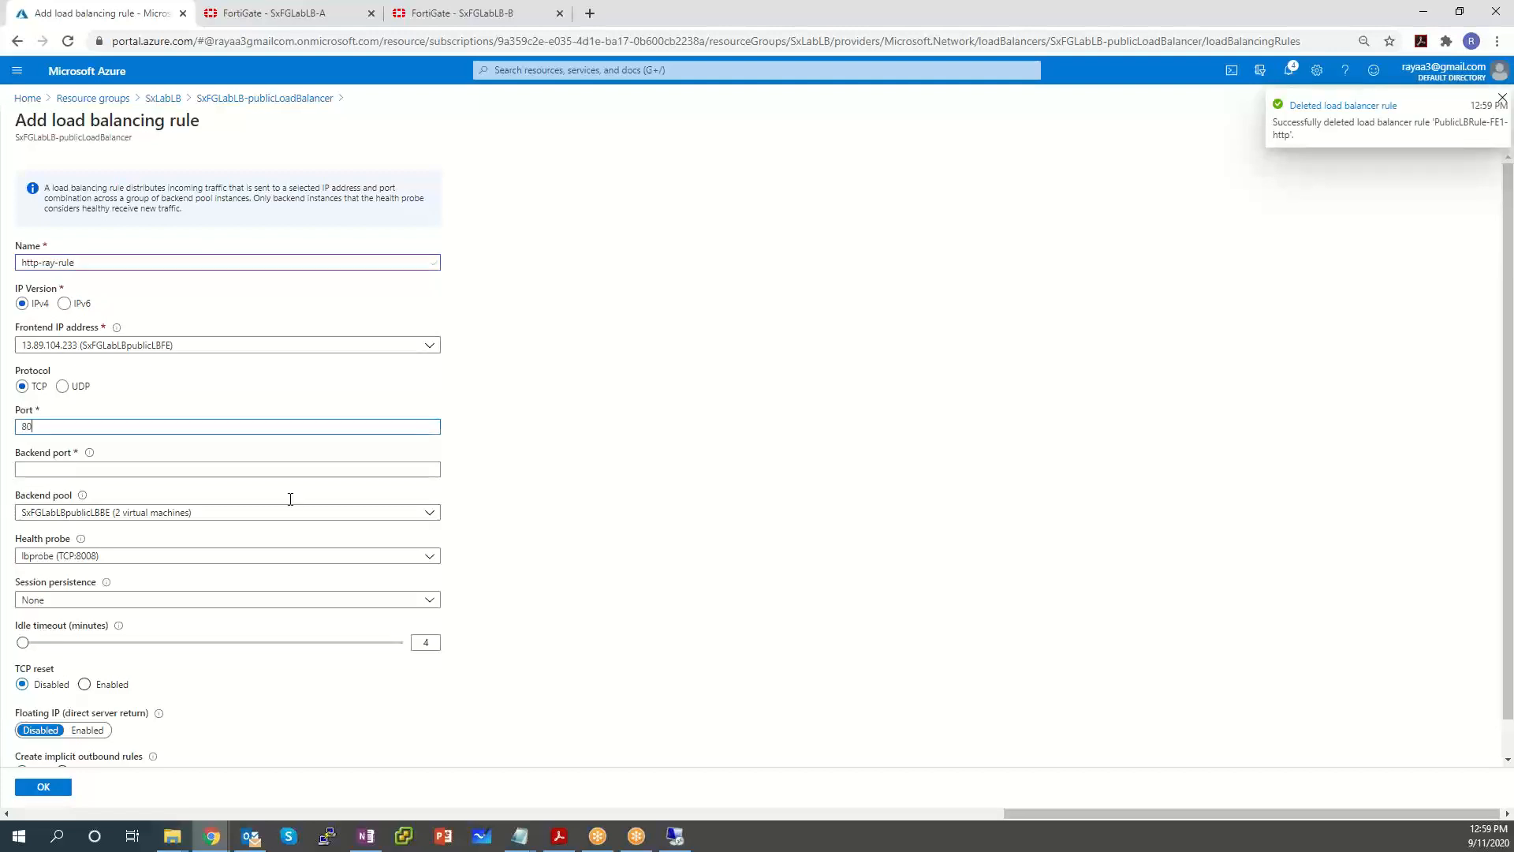
{"action": "left_click", "coordinate": [76, 471]}
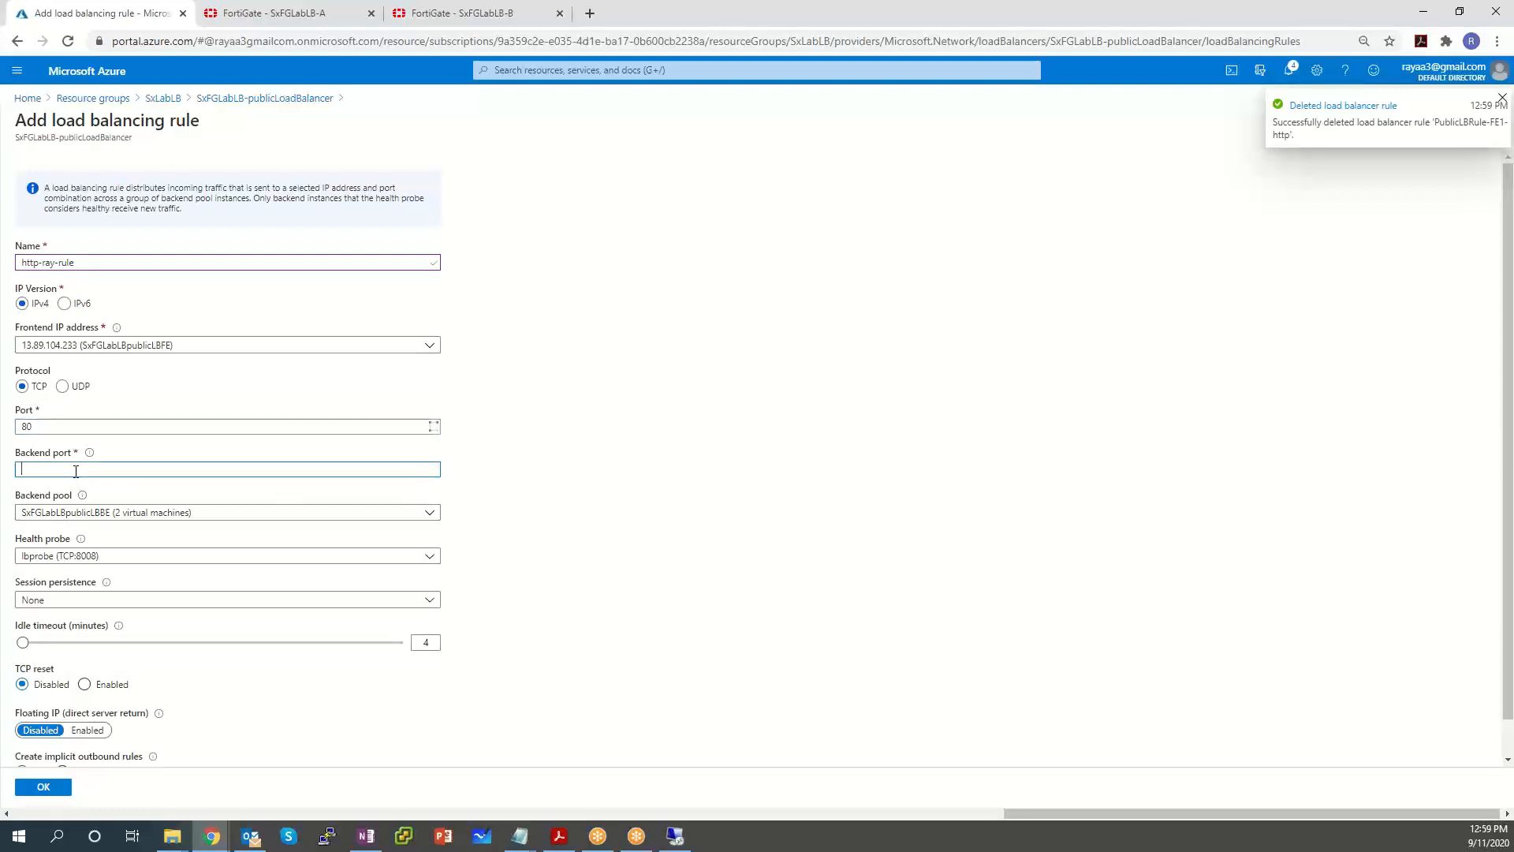
{"action": "type", "text": "80"}
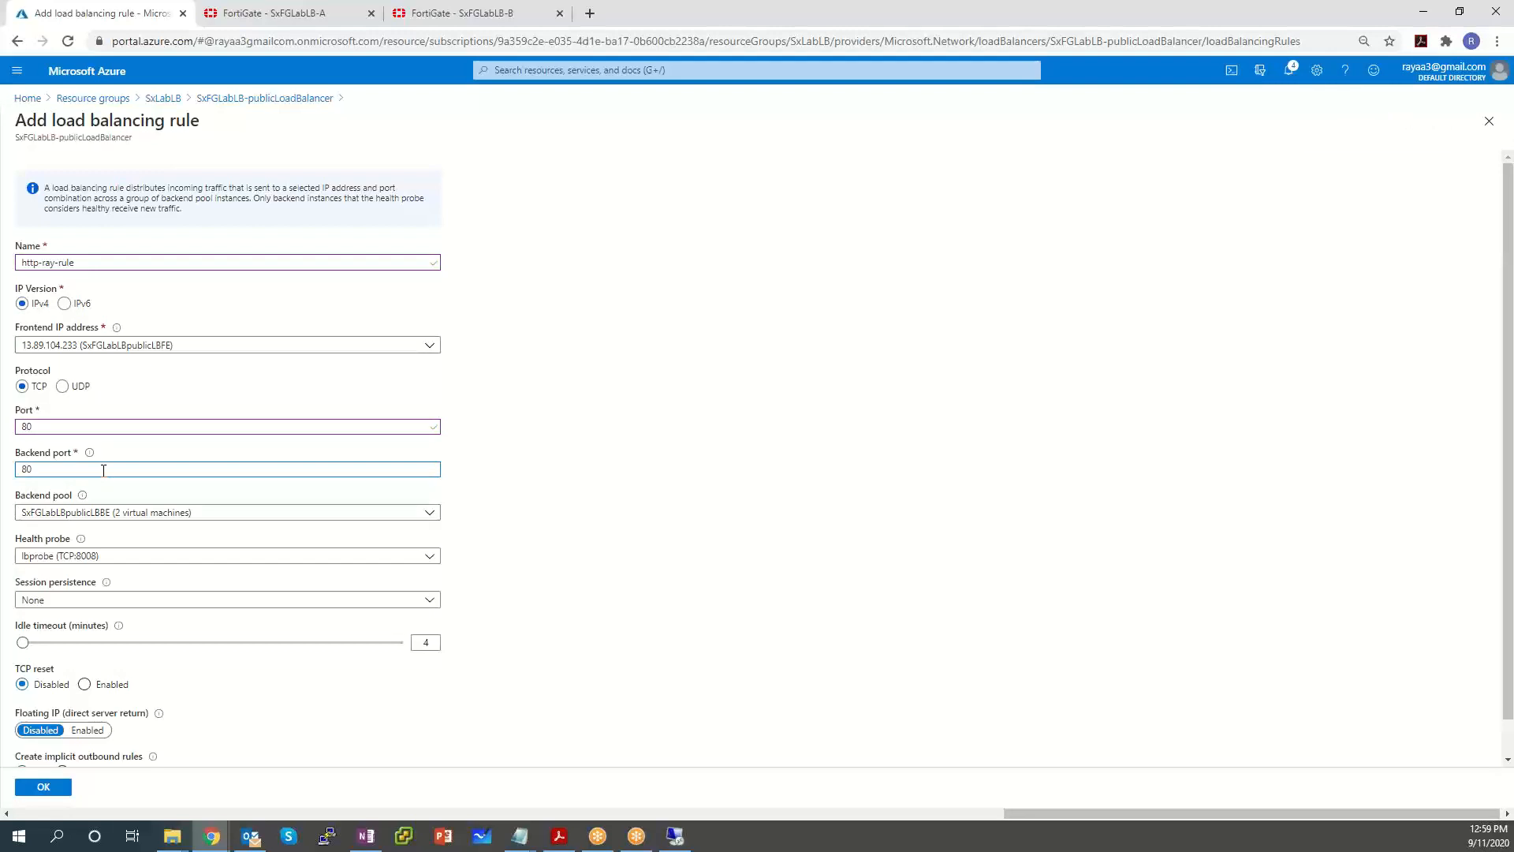
Choose http-healthprobe and Client IP persistence, save the rule, and watch notifications.
{"action": "left_click", "coordinate": [253, 557]}
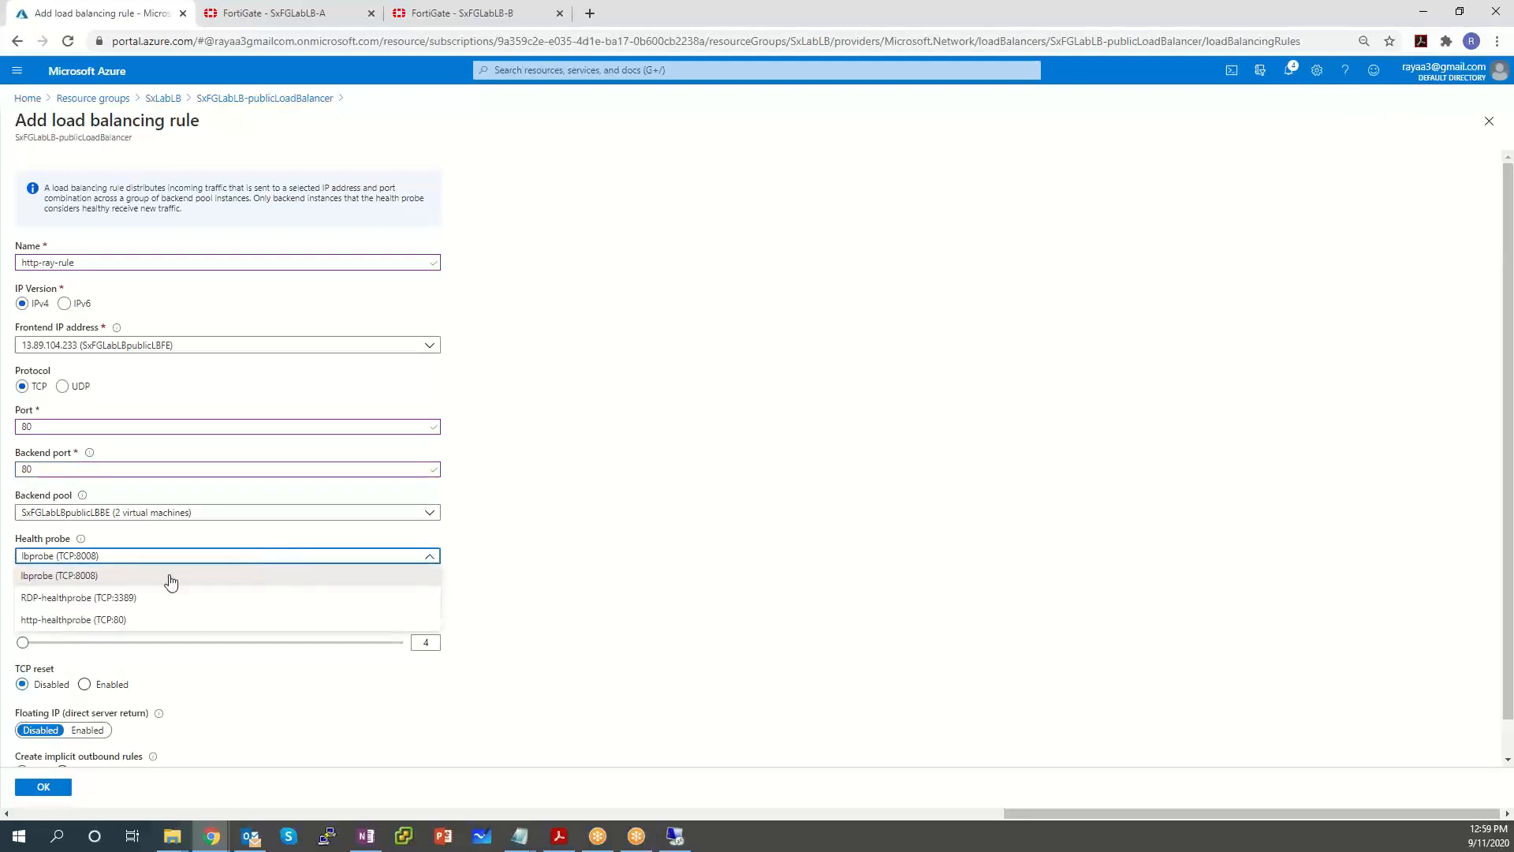
{"action": "left_click", "coordinate": [128, 620]}
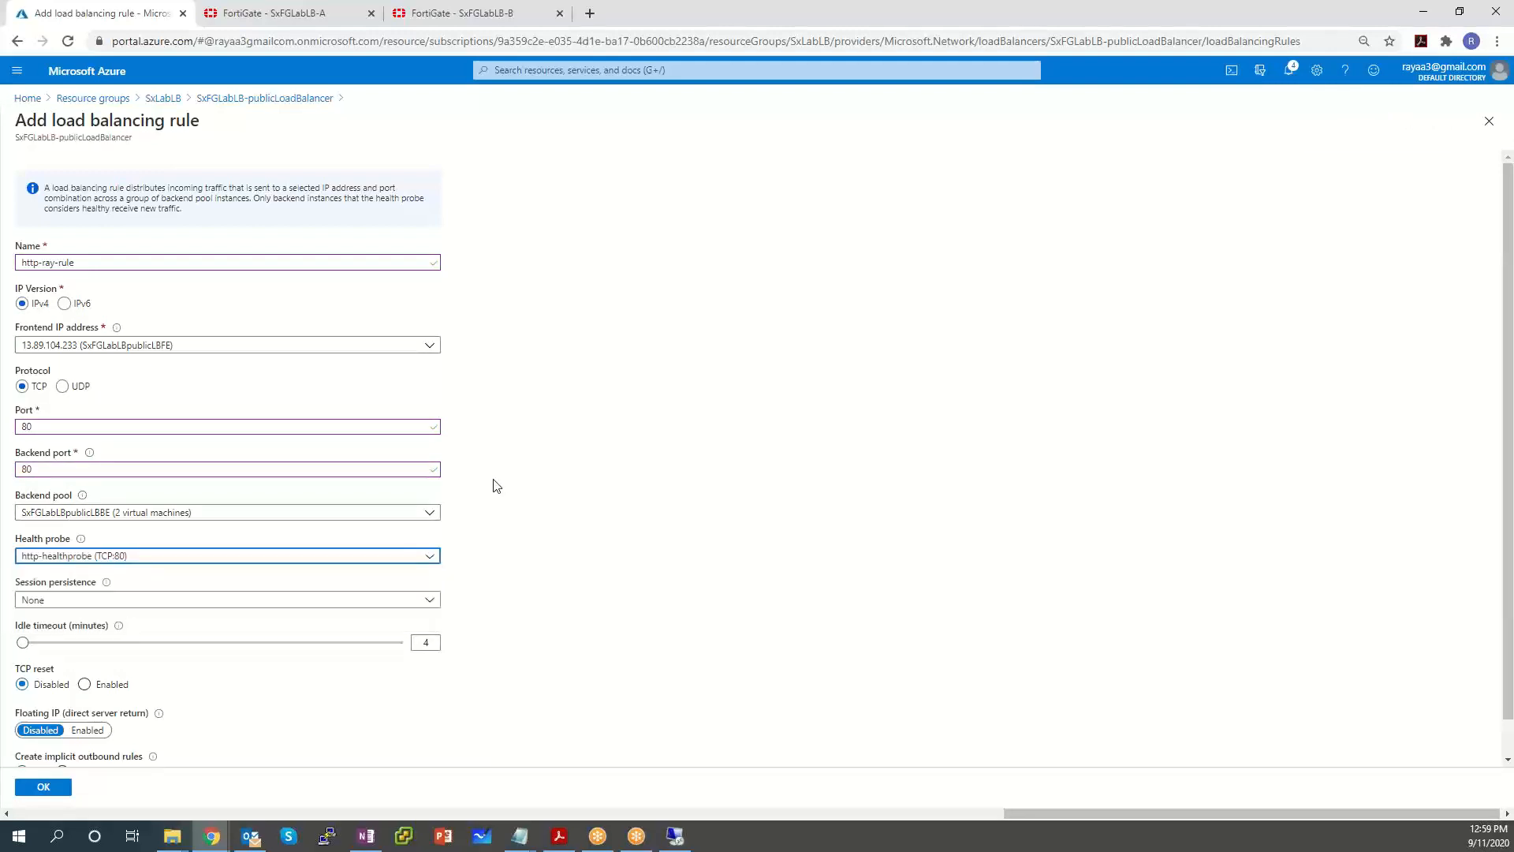
{"action": "scroll", "coordinate": [158, 537], "scroll_direction": "down", "scroll_amount": 1}
{"action": "left_click", "coordinate": [95, 562]}
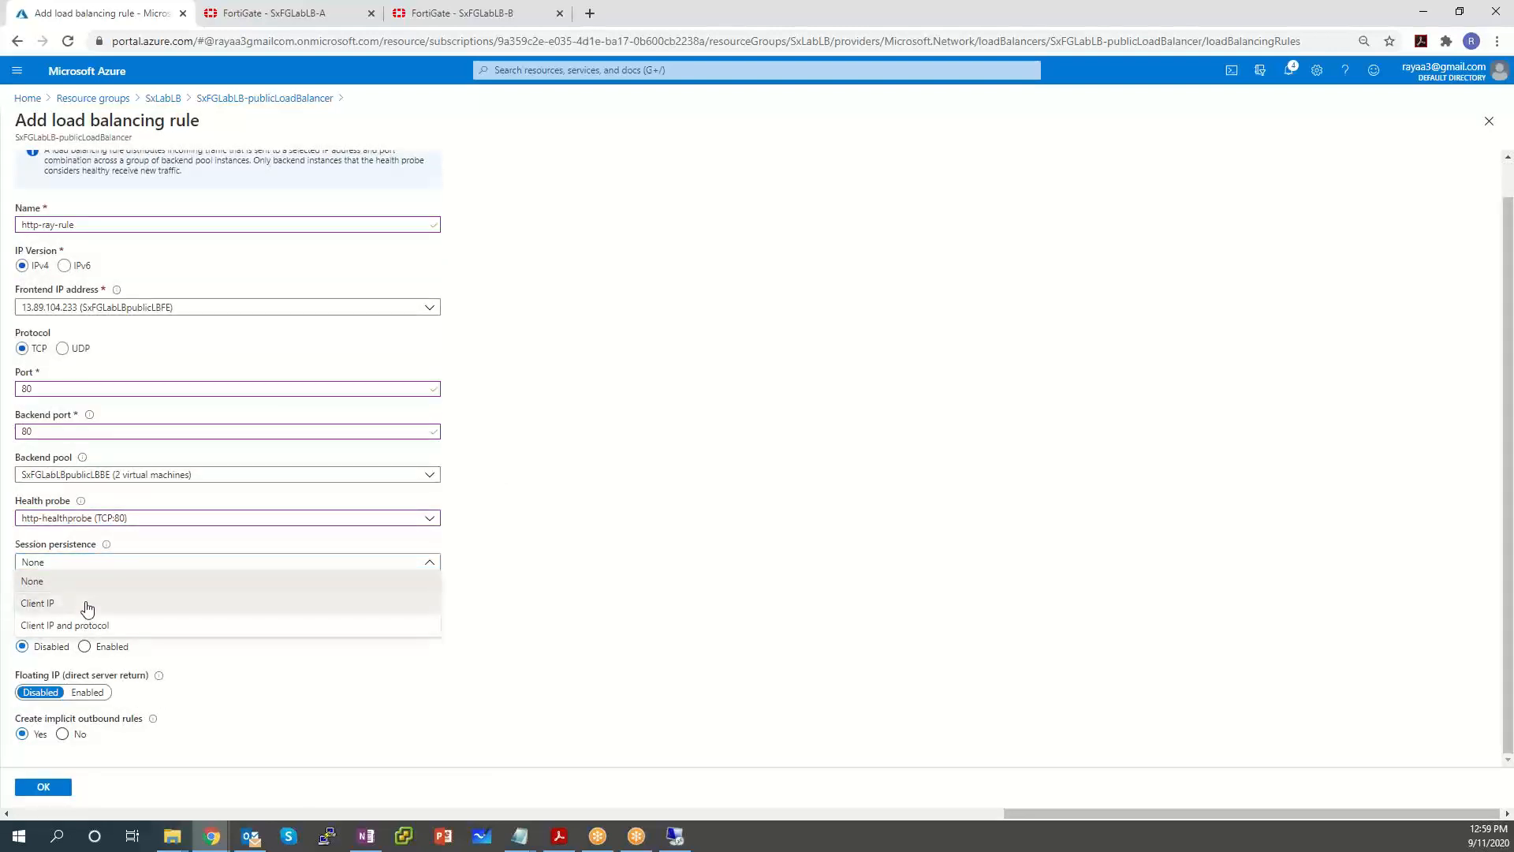
{"action": "left_click", "coordinate": [87, 608]}
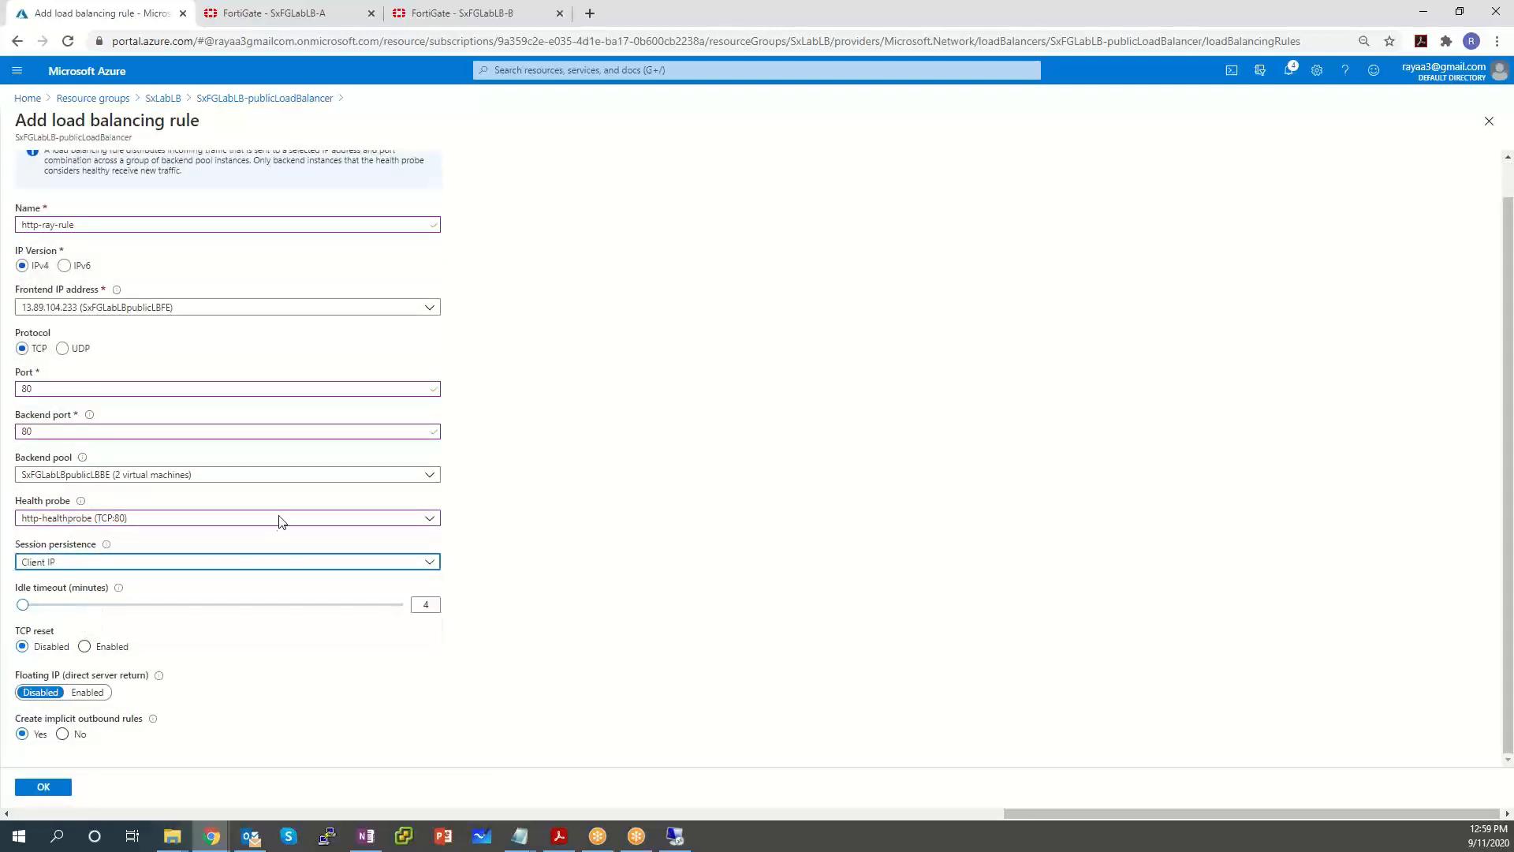
{"action": "left_click", "coordinate": [40, 786]}
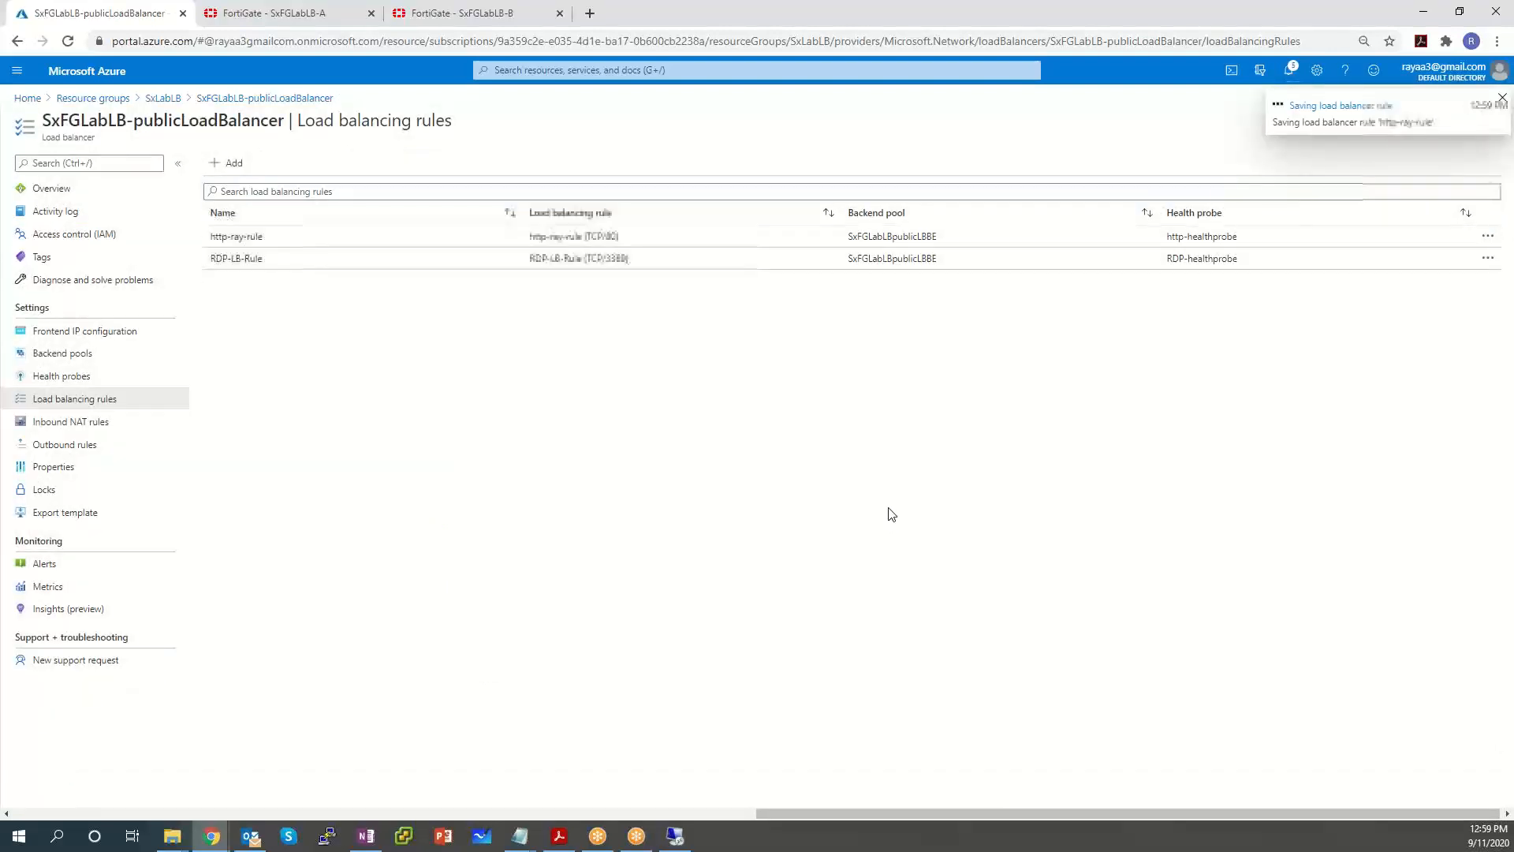
{"action": "left_click", "coordinate": [1291, 71]}
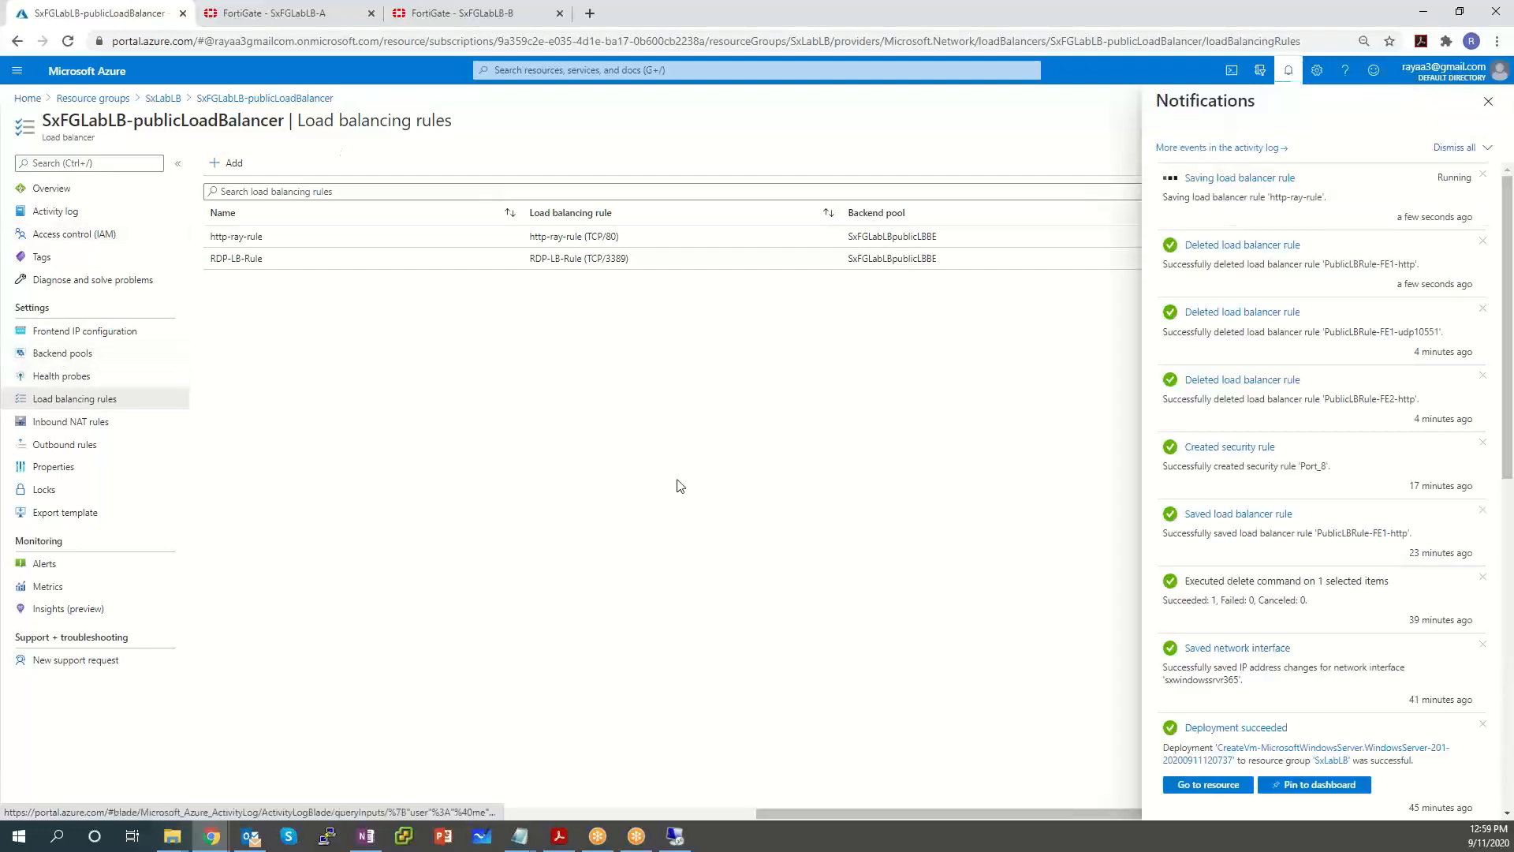
Open SxFGLabLB-A's IPv4 Policy list under Policy & Objects.
{"action": "left_click", "coordinate": [264, 16]}
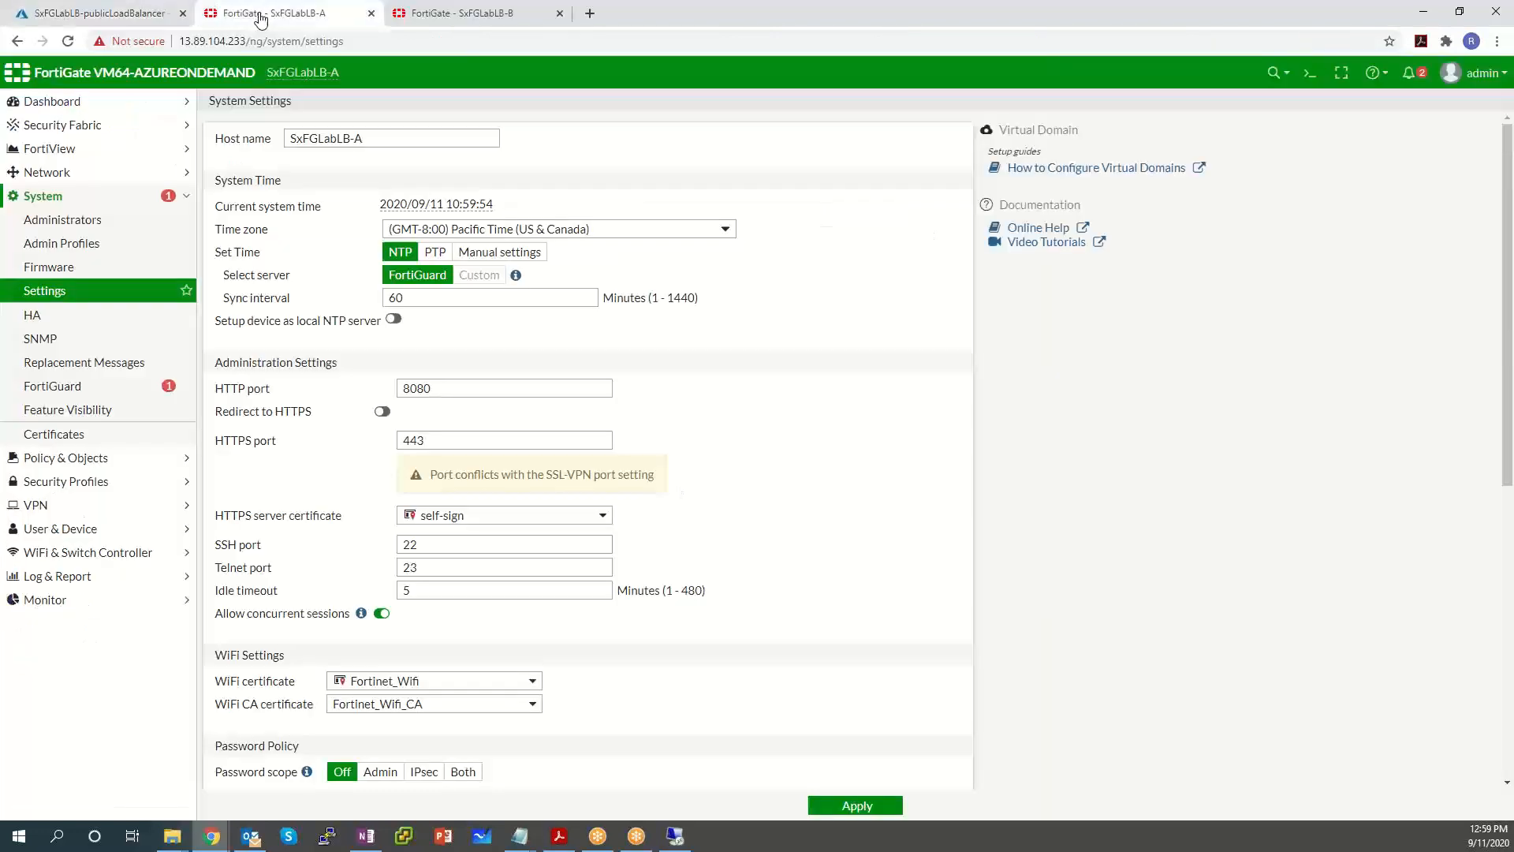
{"action": "left_click", "coordinate": [80, 462]}
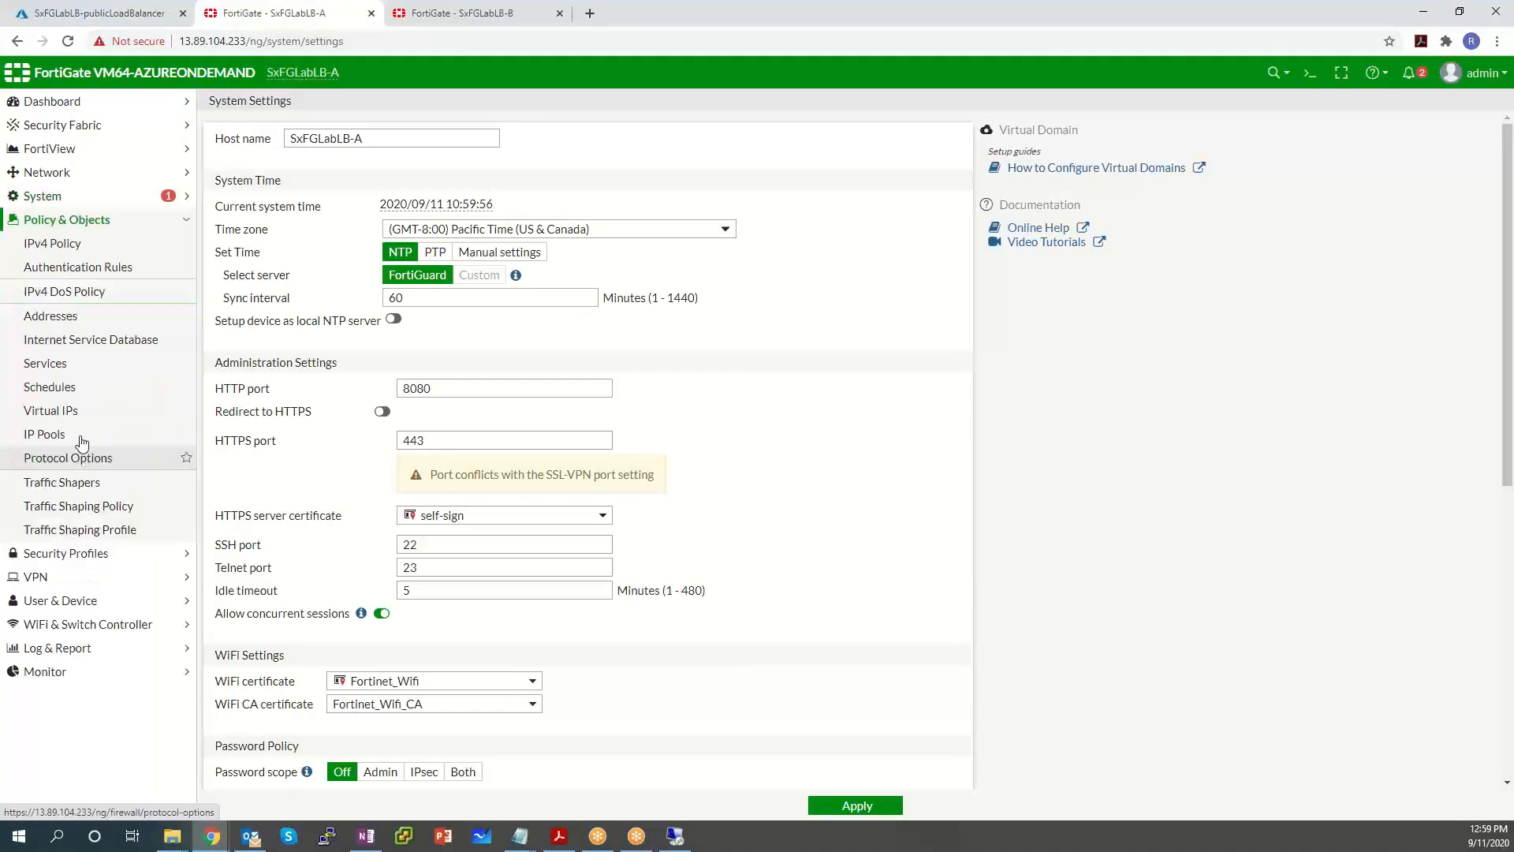
{"action": "left_click", "coordinate": [75, 246]}
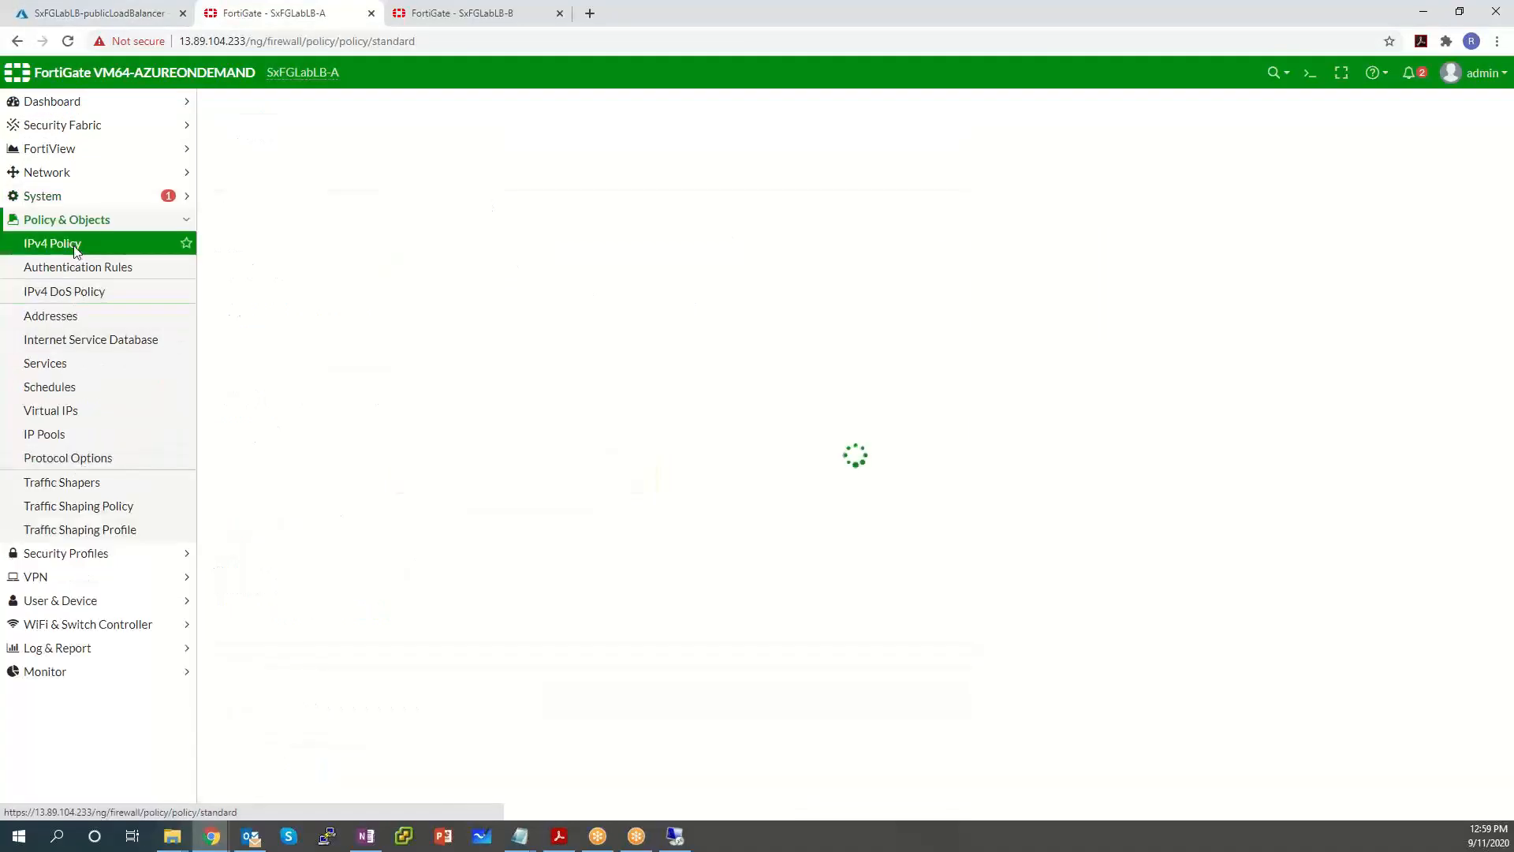
Open SxFGLabLB-B's IPv4 Policy list to compare, then return to the Azure load balancer rules.
{"action": "left_click", "coordinate": [452, 14]}
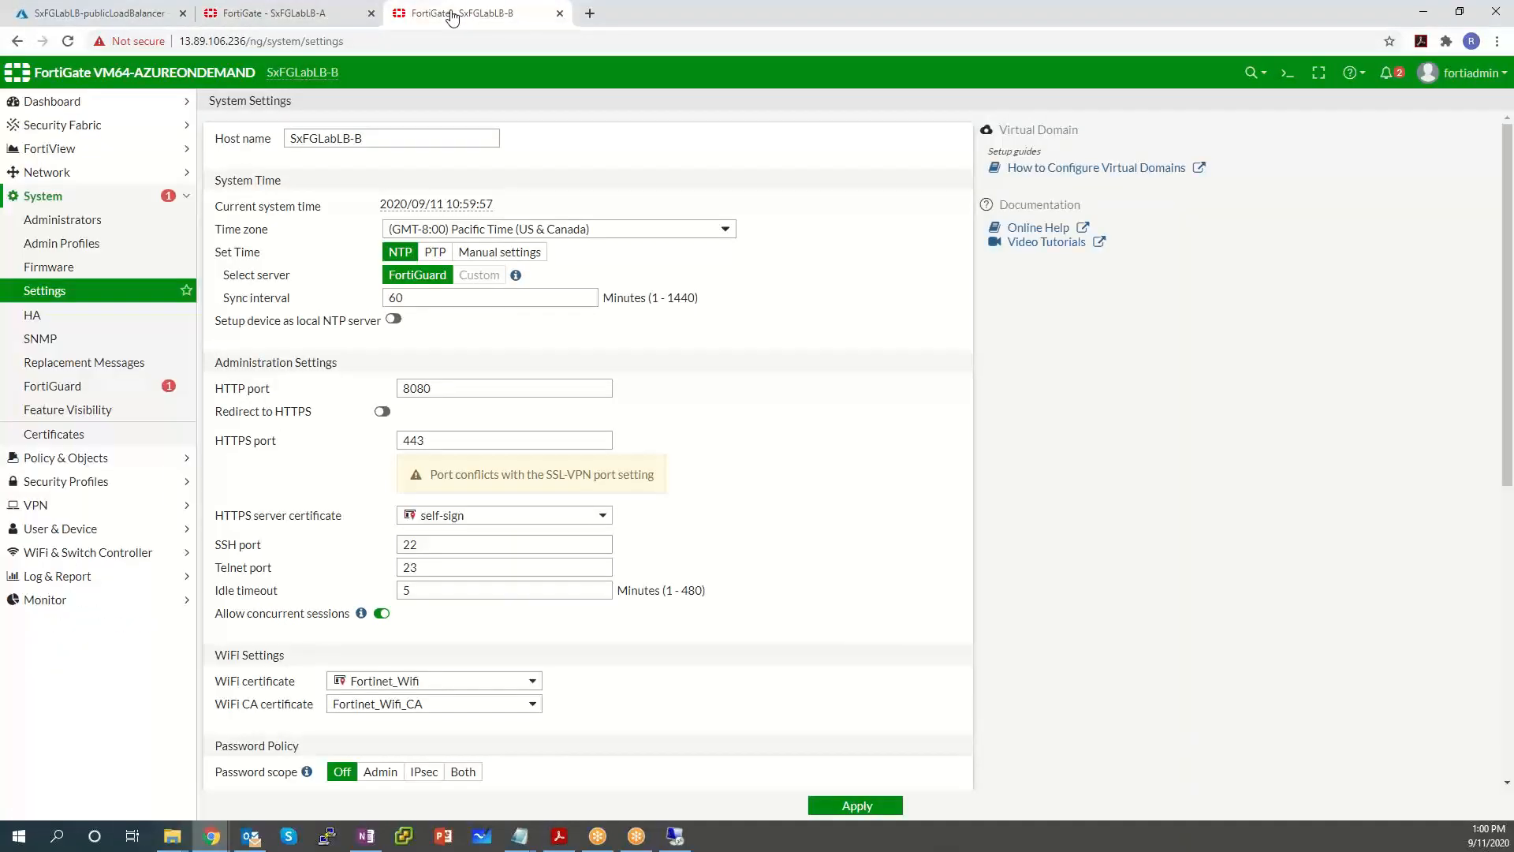
{"action": "left_click", "coordinate": [63, 462]}
{"action": "left_click", "coordinate": [72, 249]}
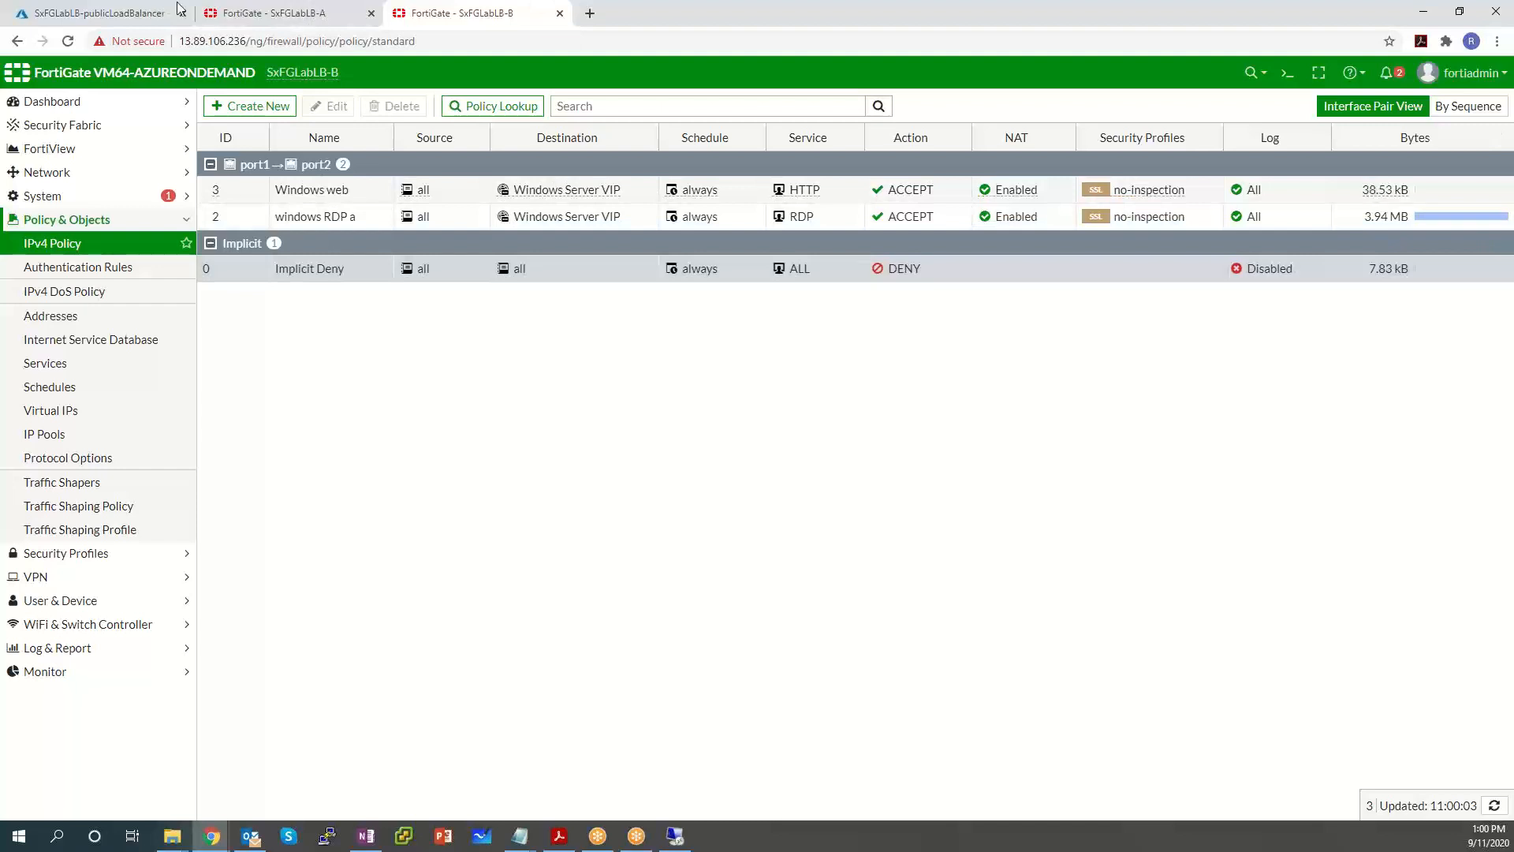
{"action": "left_click", "coordinate": [268, 12]}
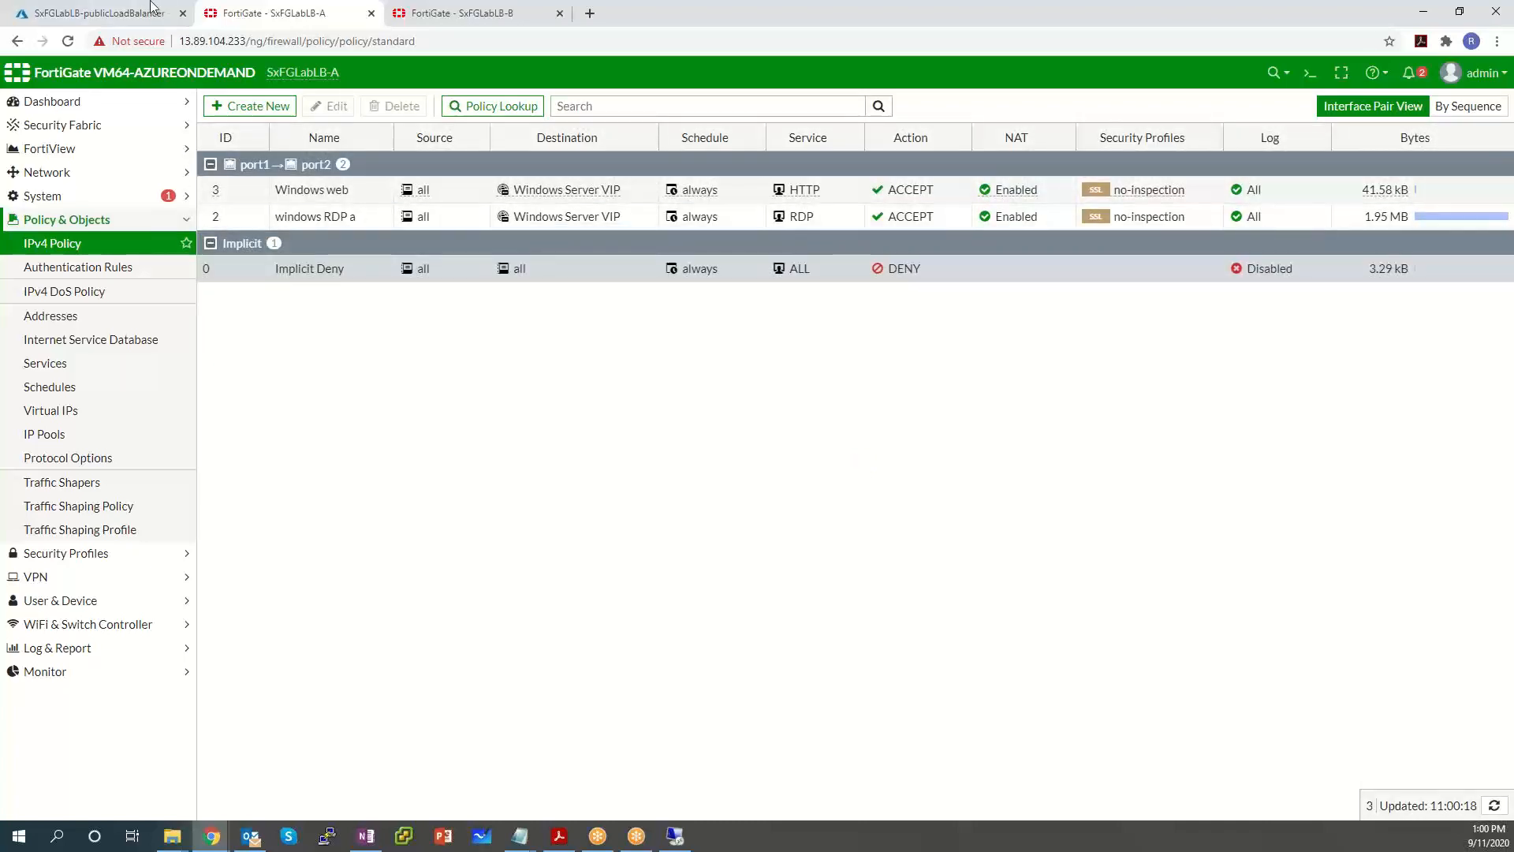
{"action": "left_click", "coordinate": [114, 16]}
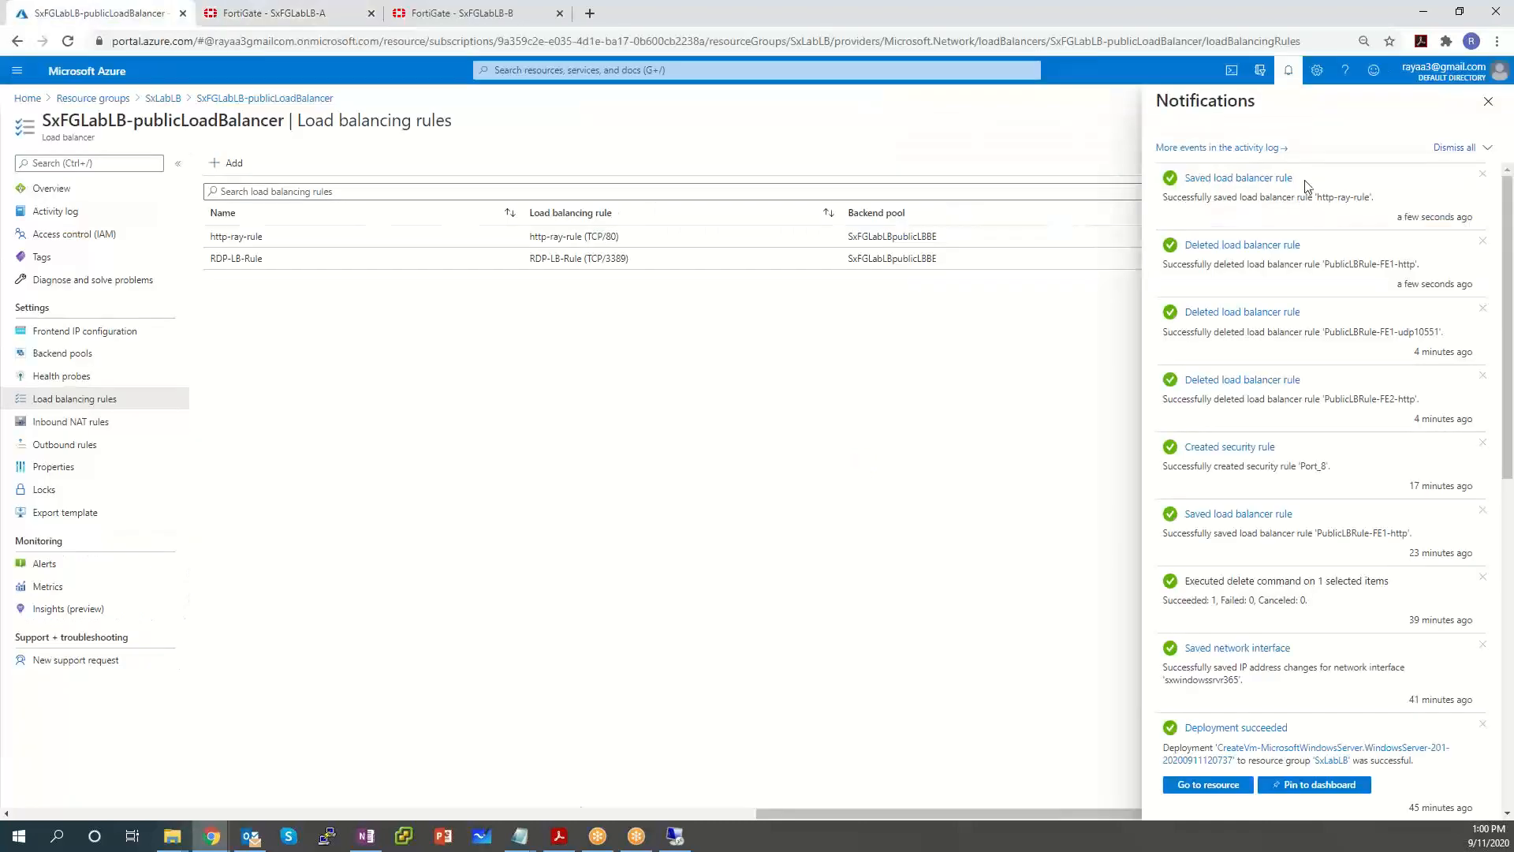
Reload the IIS test page in its browser window, then return to the Azure portal.
{"action": "left_click", "coordinate": [208, 843]}
{"action": "left_click", "coordinate": [277, 789]}
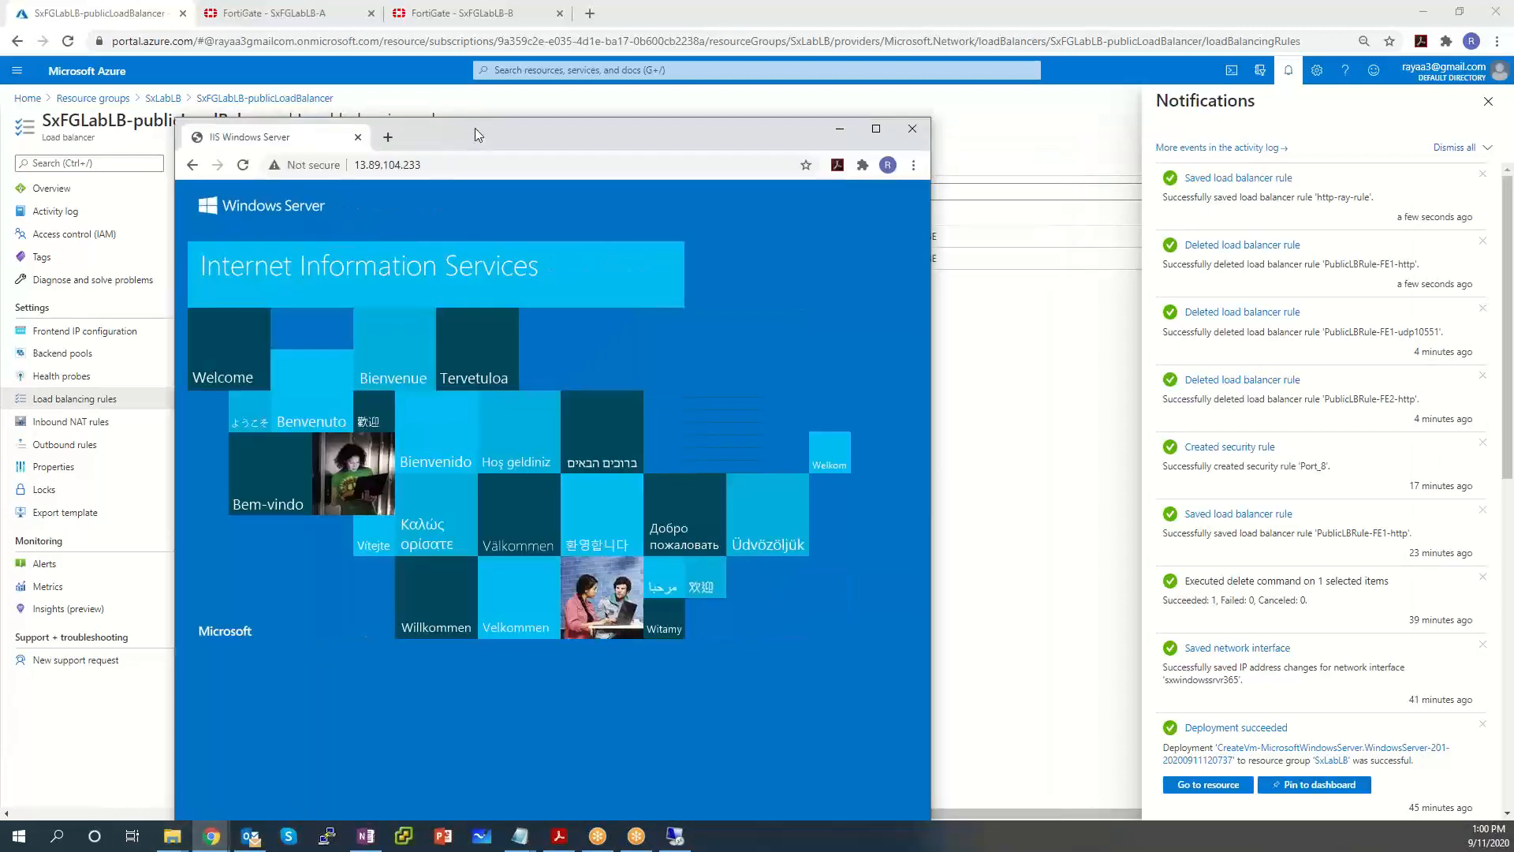
{"action": "left_click_drag", "start_coordinate": [475, 129], "coordinate": [458, 115]}
{"action": "key", "text": "F5"}
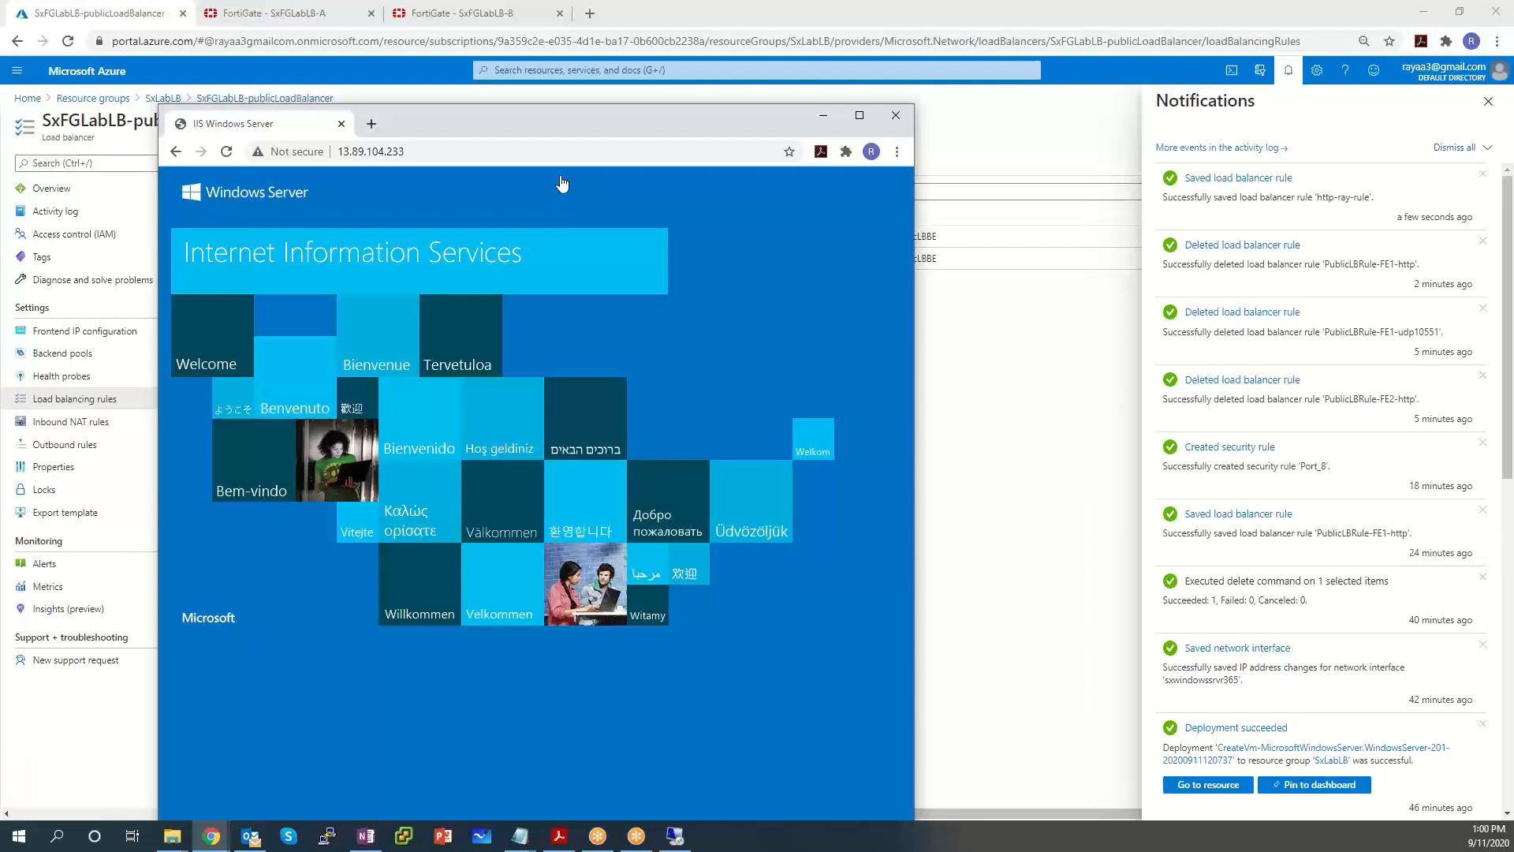
{"action": "left_click", "coordinate": [1487, 101]}
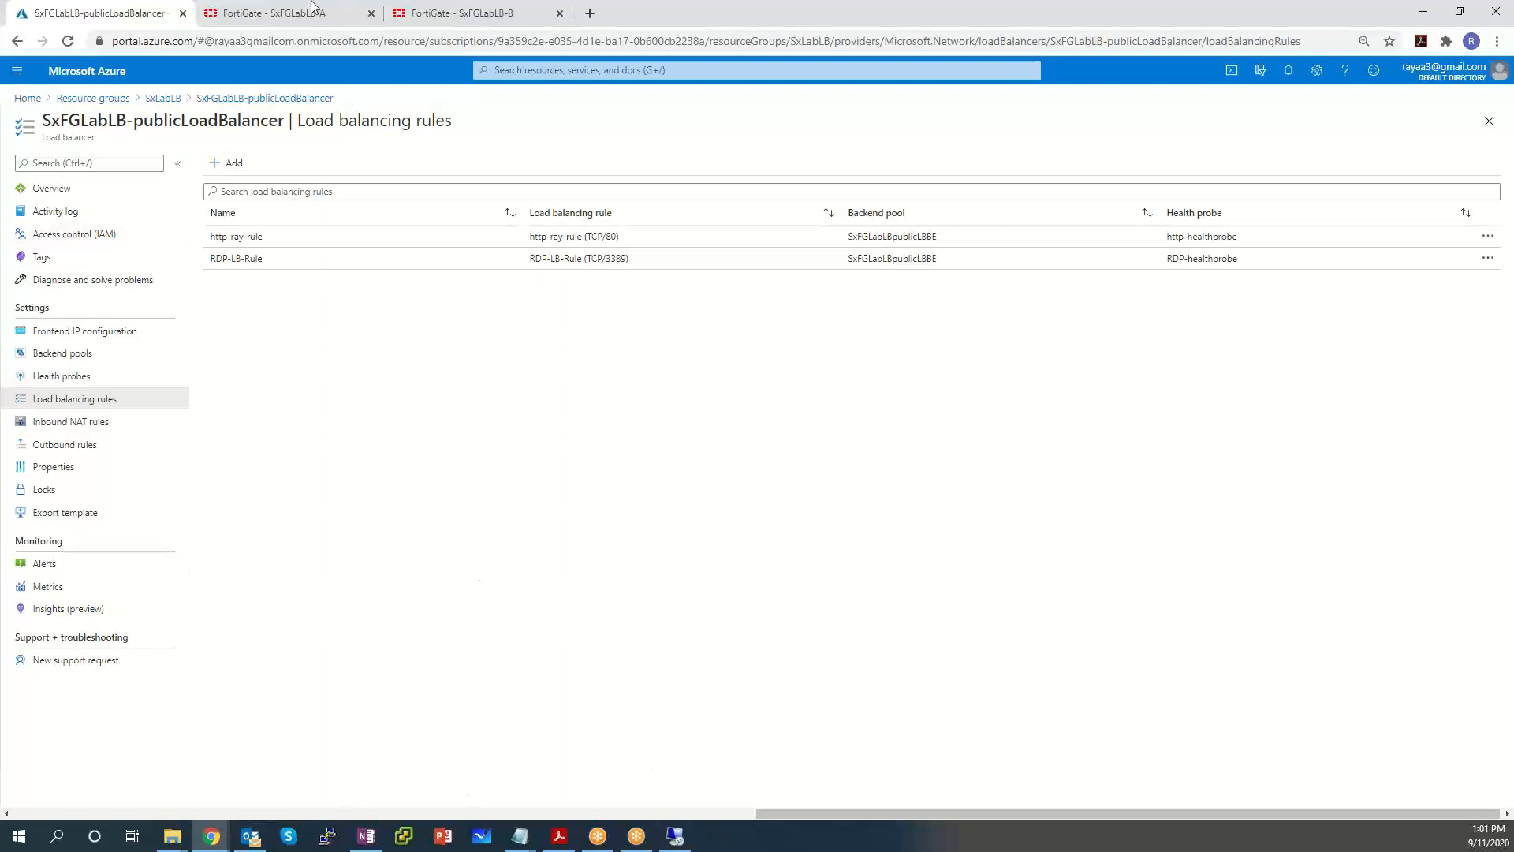
Go to Virtual machines from the portal menu, then view SxFGLabLB-B's IPv4 policies.
{"action": "left_click", "coordinate": [17, 71]}
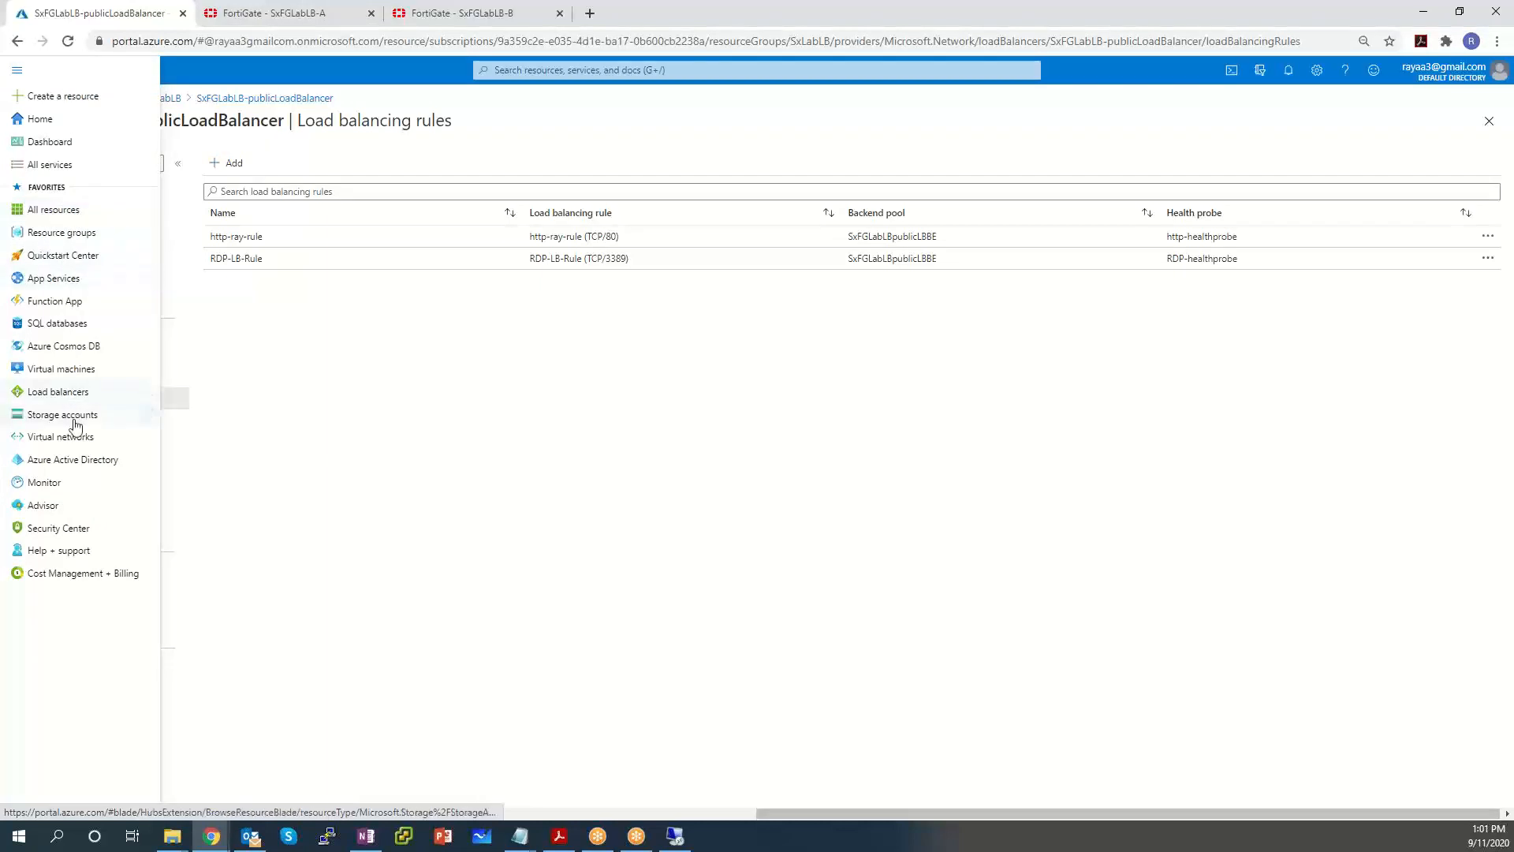
{"action": "left_click", "coordinate": [67, 373]}
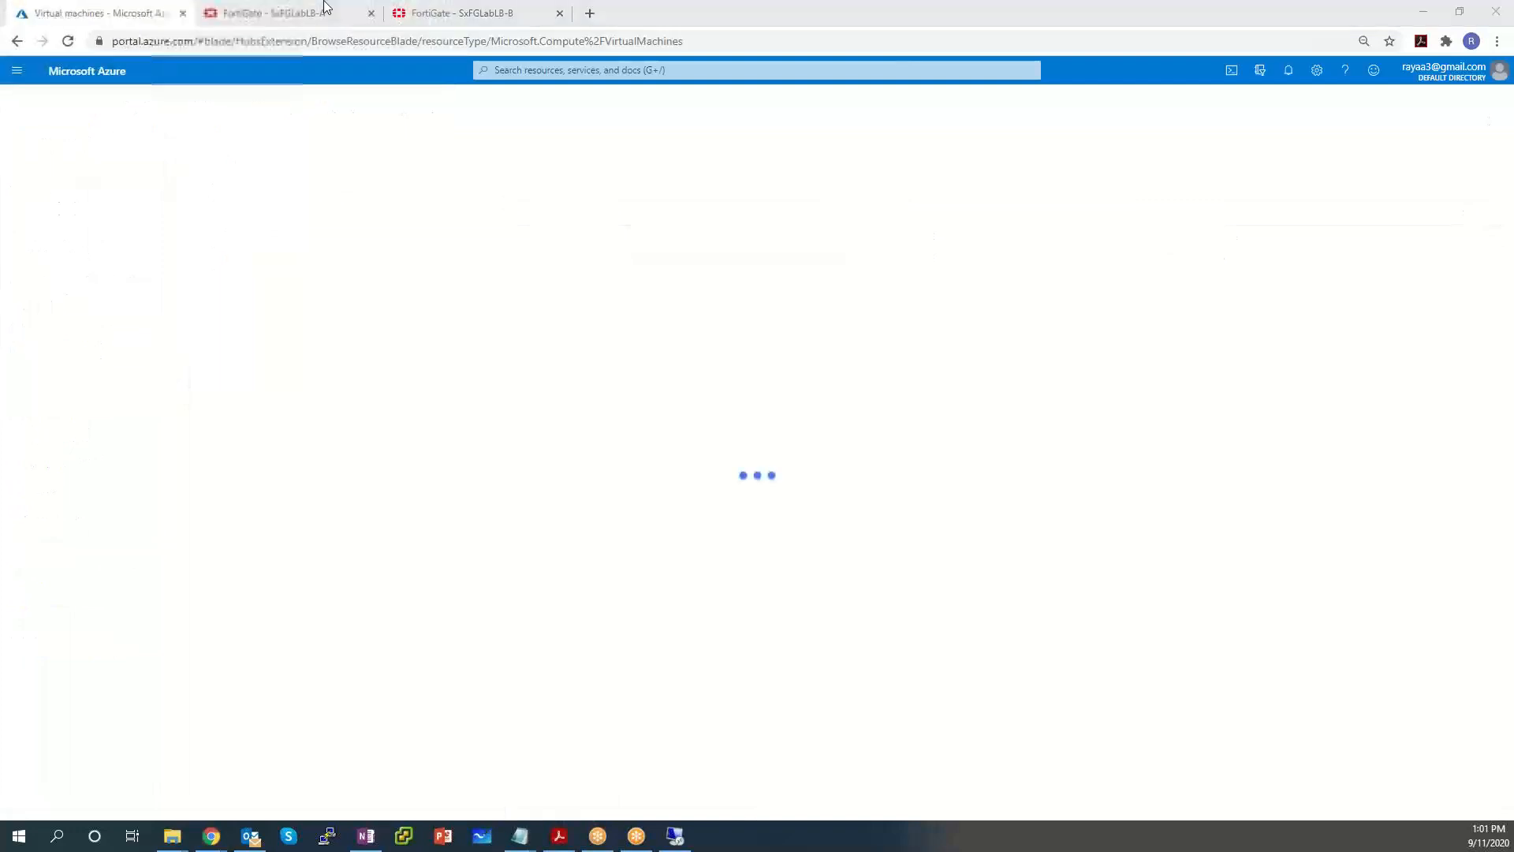
{"action": "left_click", "coordinate": [497, 12]}
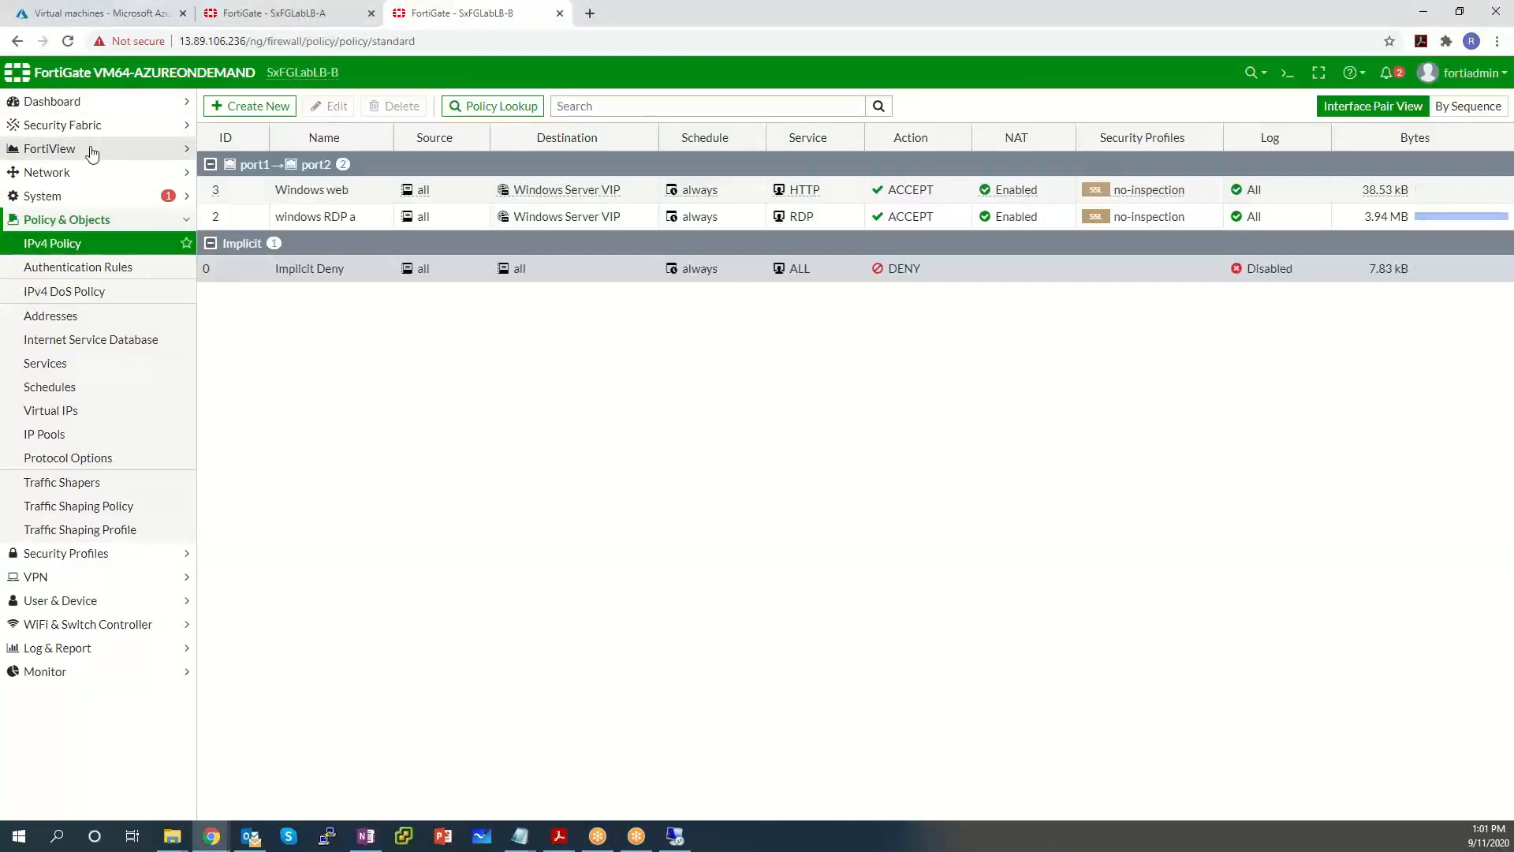
Open FortiView All Sessions on both SxFGLabLB-B and SxFGLabLB-A.
{"action": "left_click", "coordinate": [89, 149]}
{"action": "left_click", "coordinate": [36, 314]}
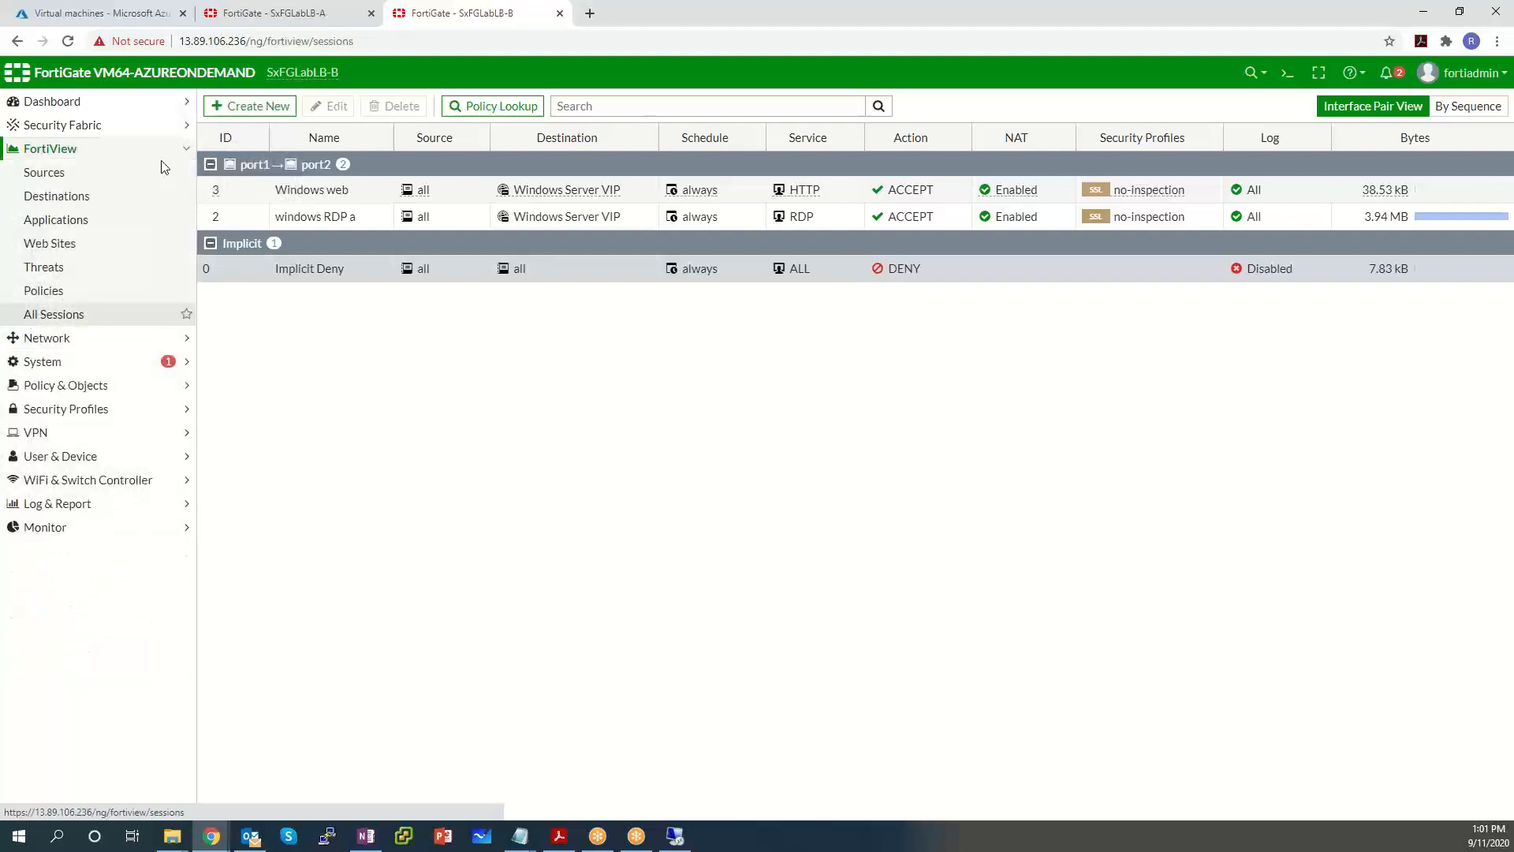
{"action": "left_click", "coordinate": [306, 13]}
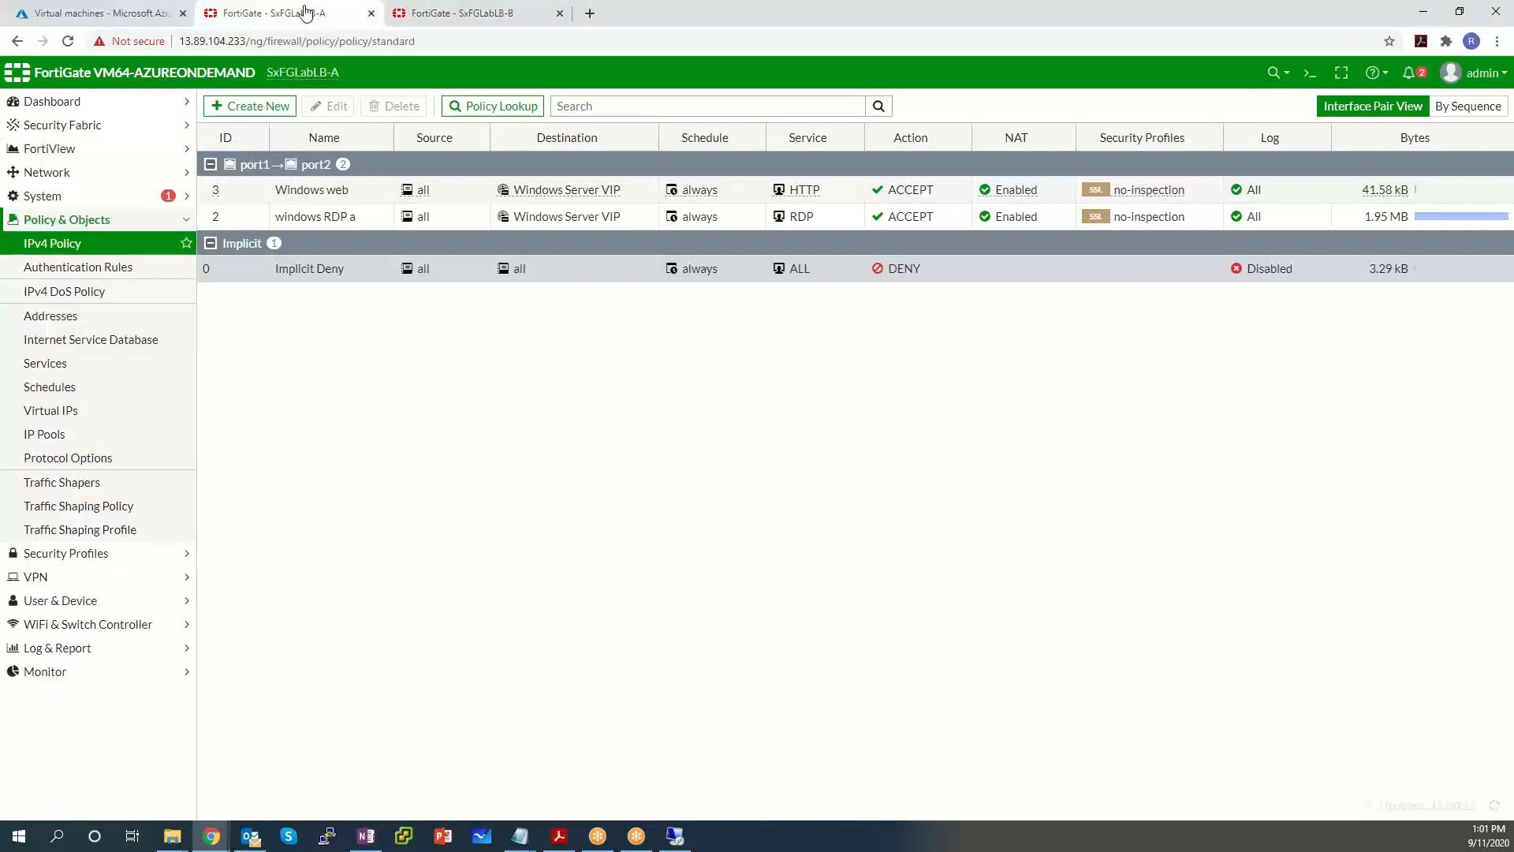
{"action": "left_click", "coordinate": [73, 153]}
{"action": "left_click", "coordinate": [48, 315]}
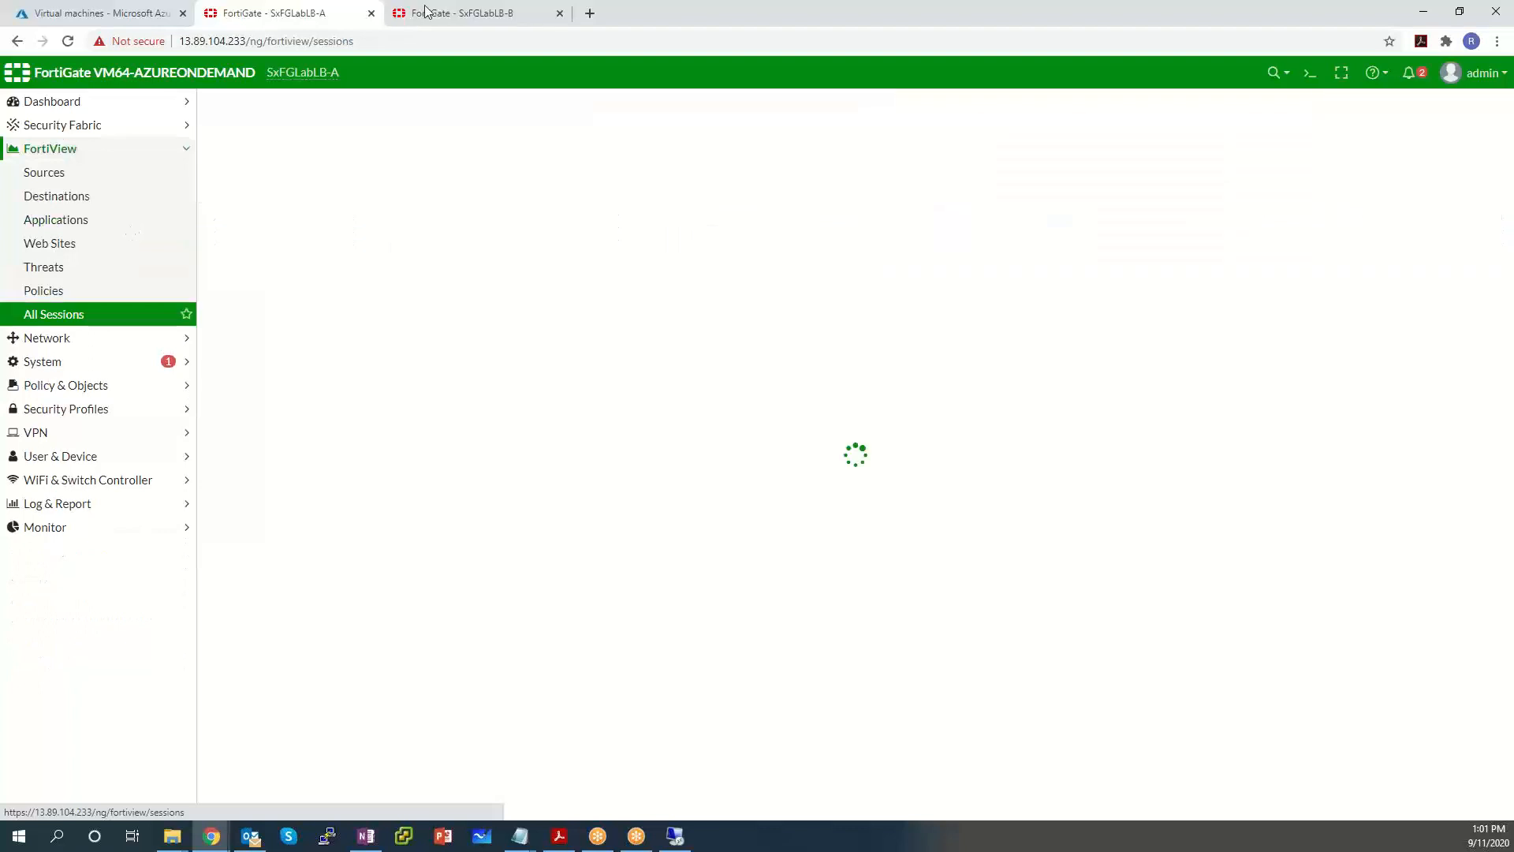
{"action": "left_click", "coordinate": [425, 11]}
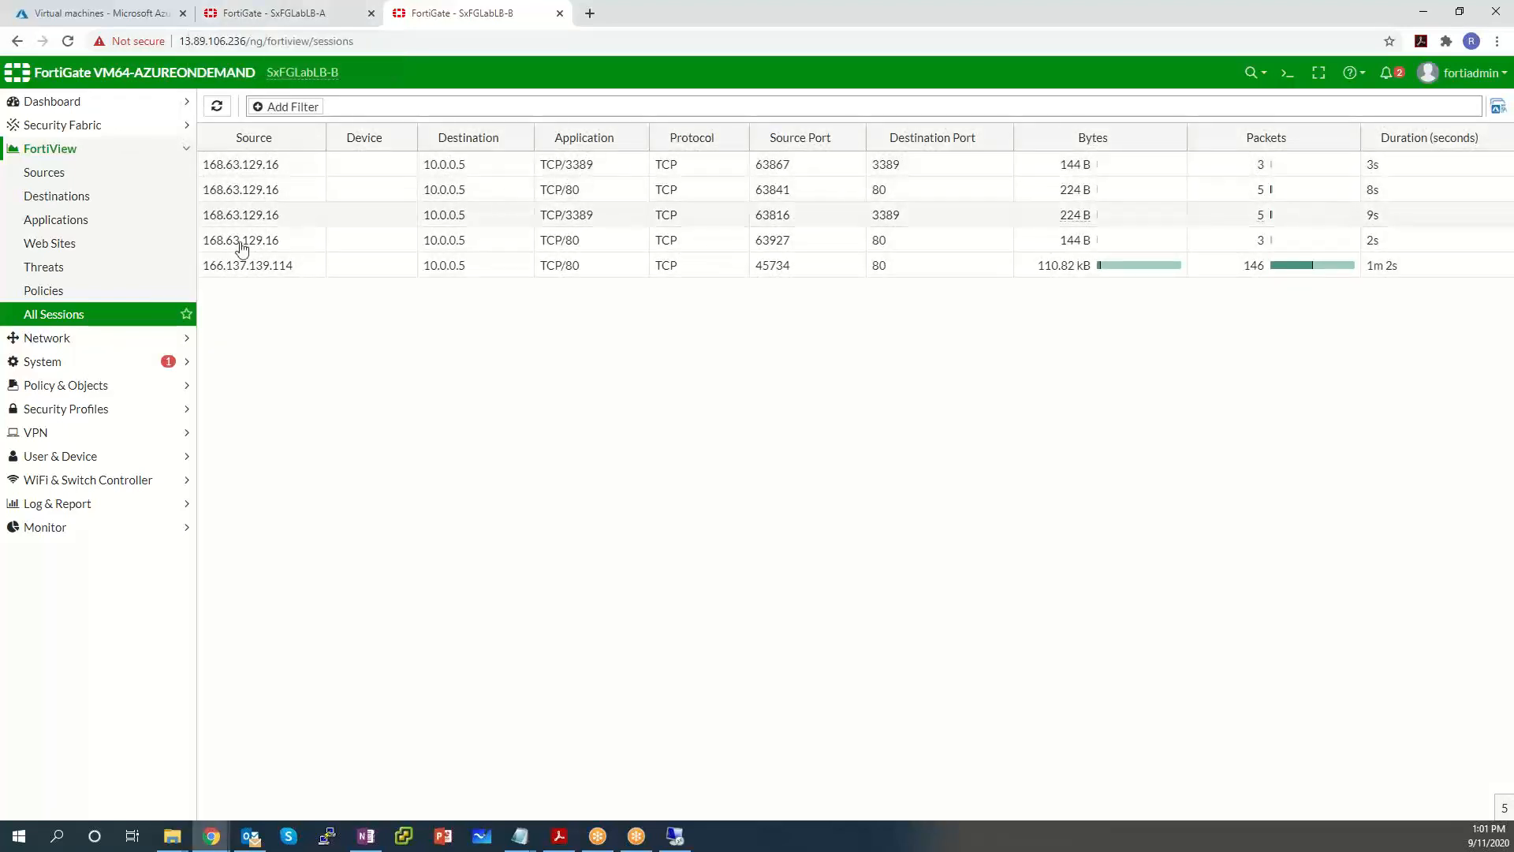
Inspect the 166.137.139.114 HTTP session on B and the 166.173.58.188 RDP session on A.
{"action": "left_click", "coordinate": [385, 272]}
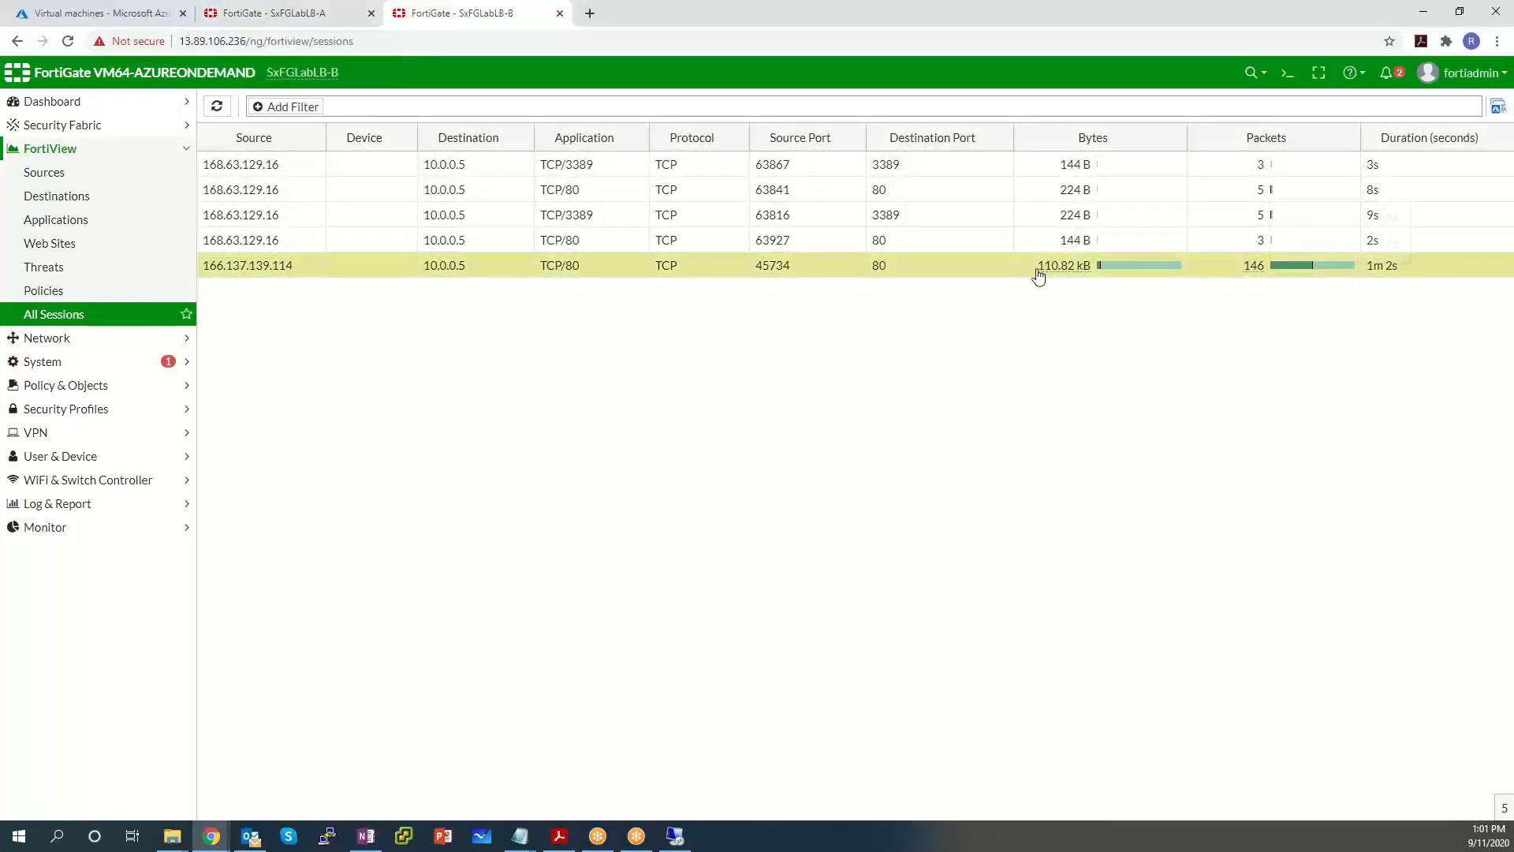
{"action": "left_click", "coordinate": [272, 13]}
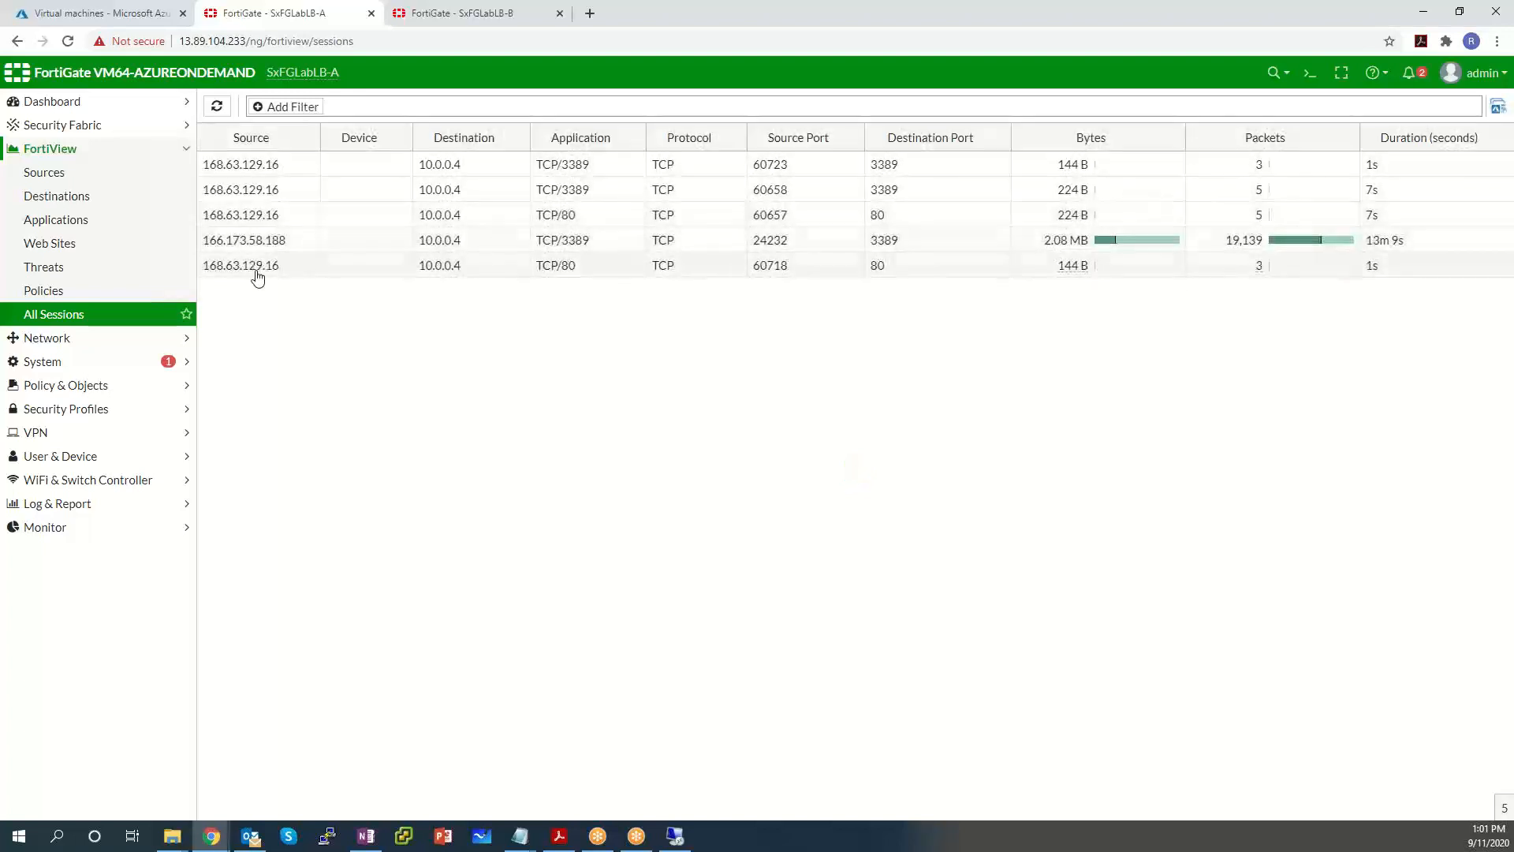
{"action": "left_click", "coordinate": [359, 242]}
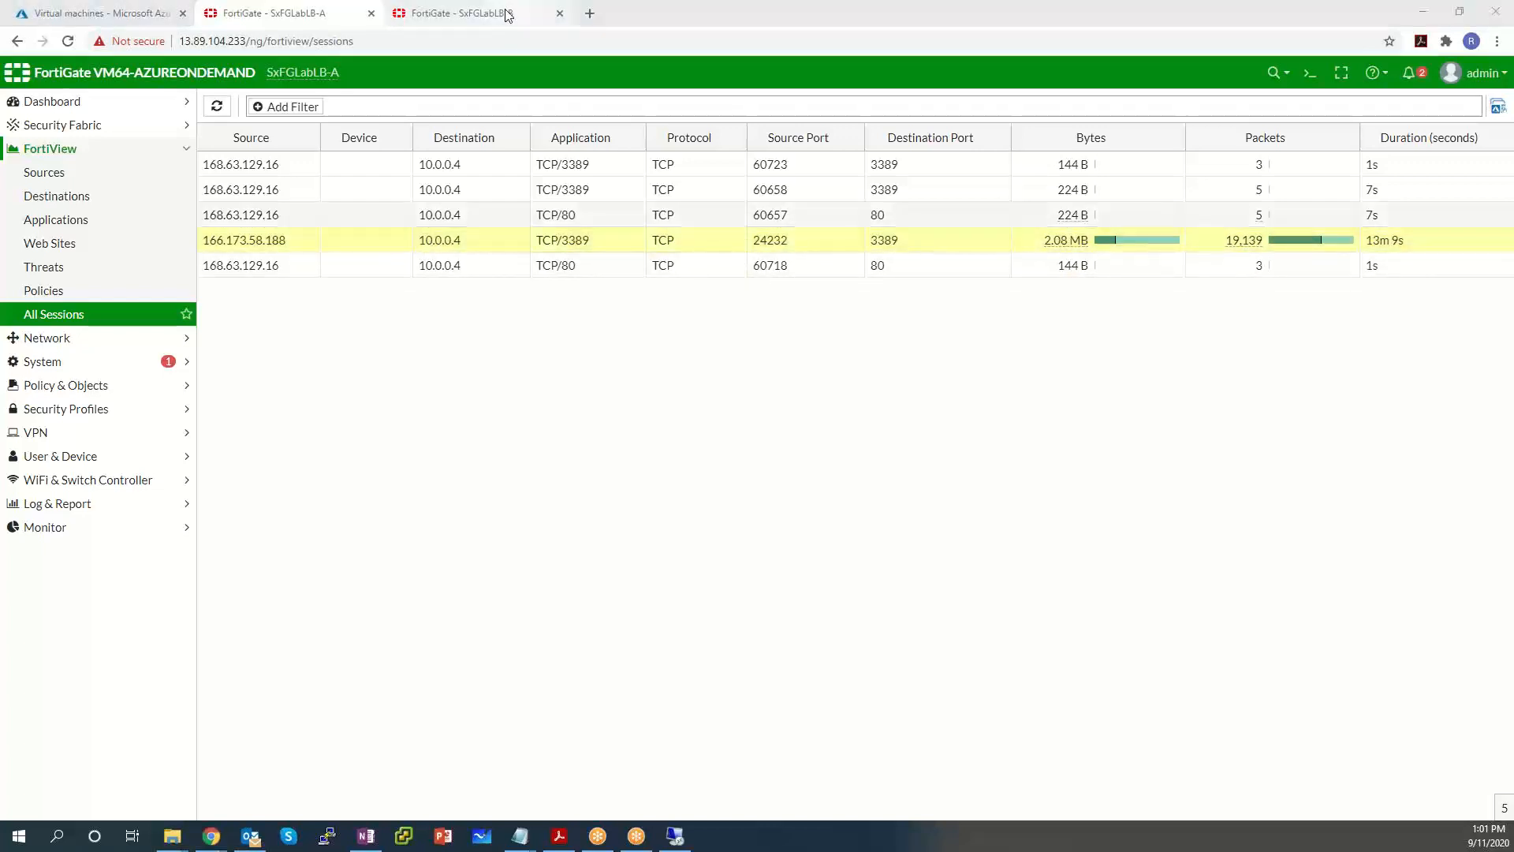
{"action": "left_click", "coordinate": [451, 13]}
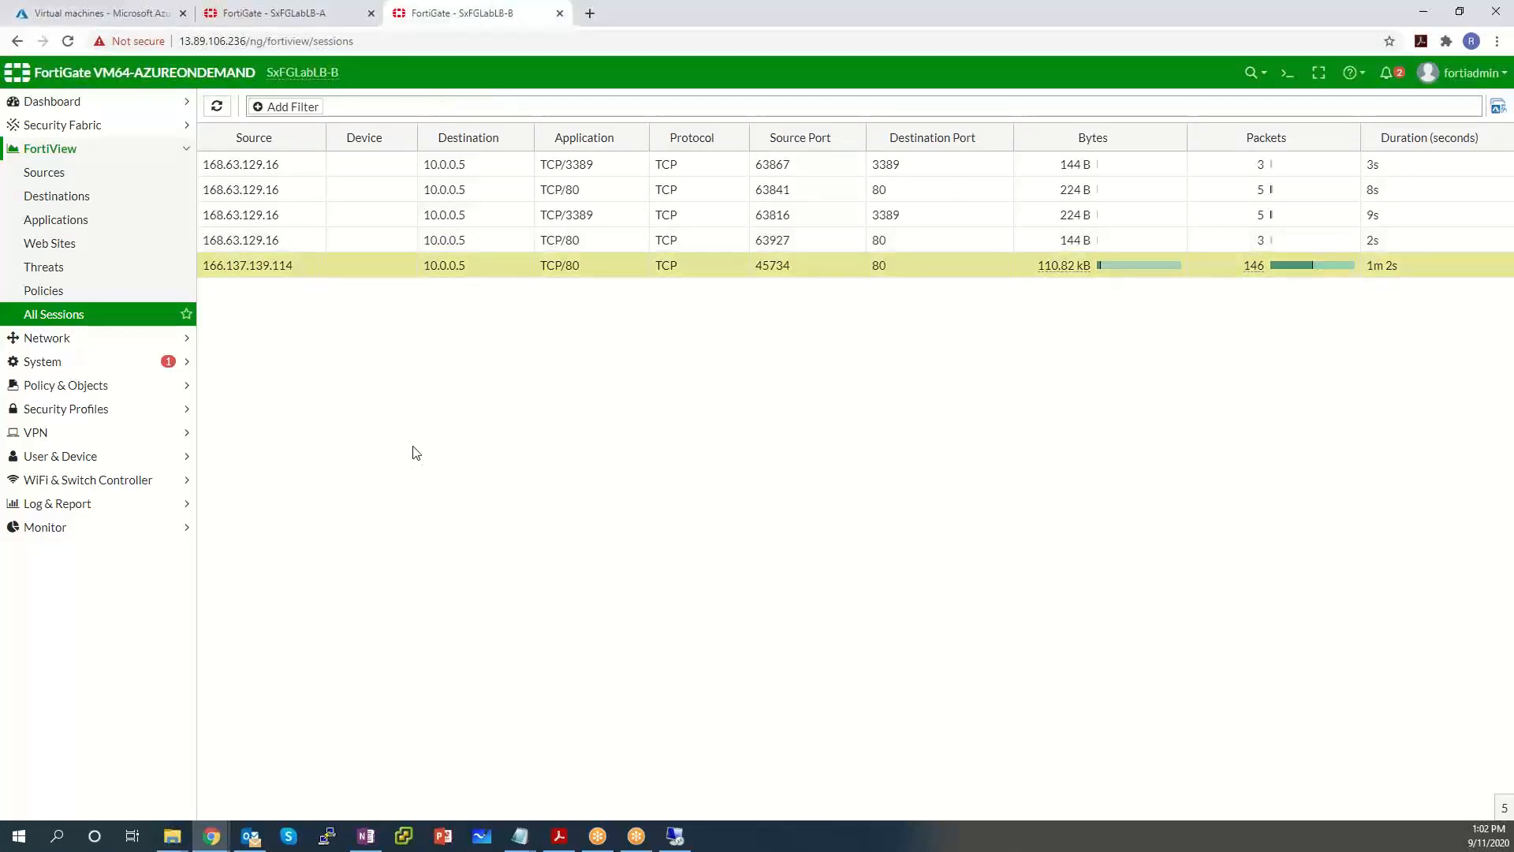
Reload the IIS test page and refresh SxFGLabLB-B's sessions to catch the new TCP/80 traffic.
{"action": "left_click", "coordinate": [216, 106]}
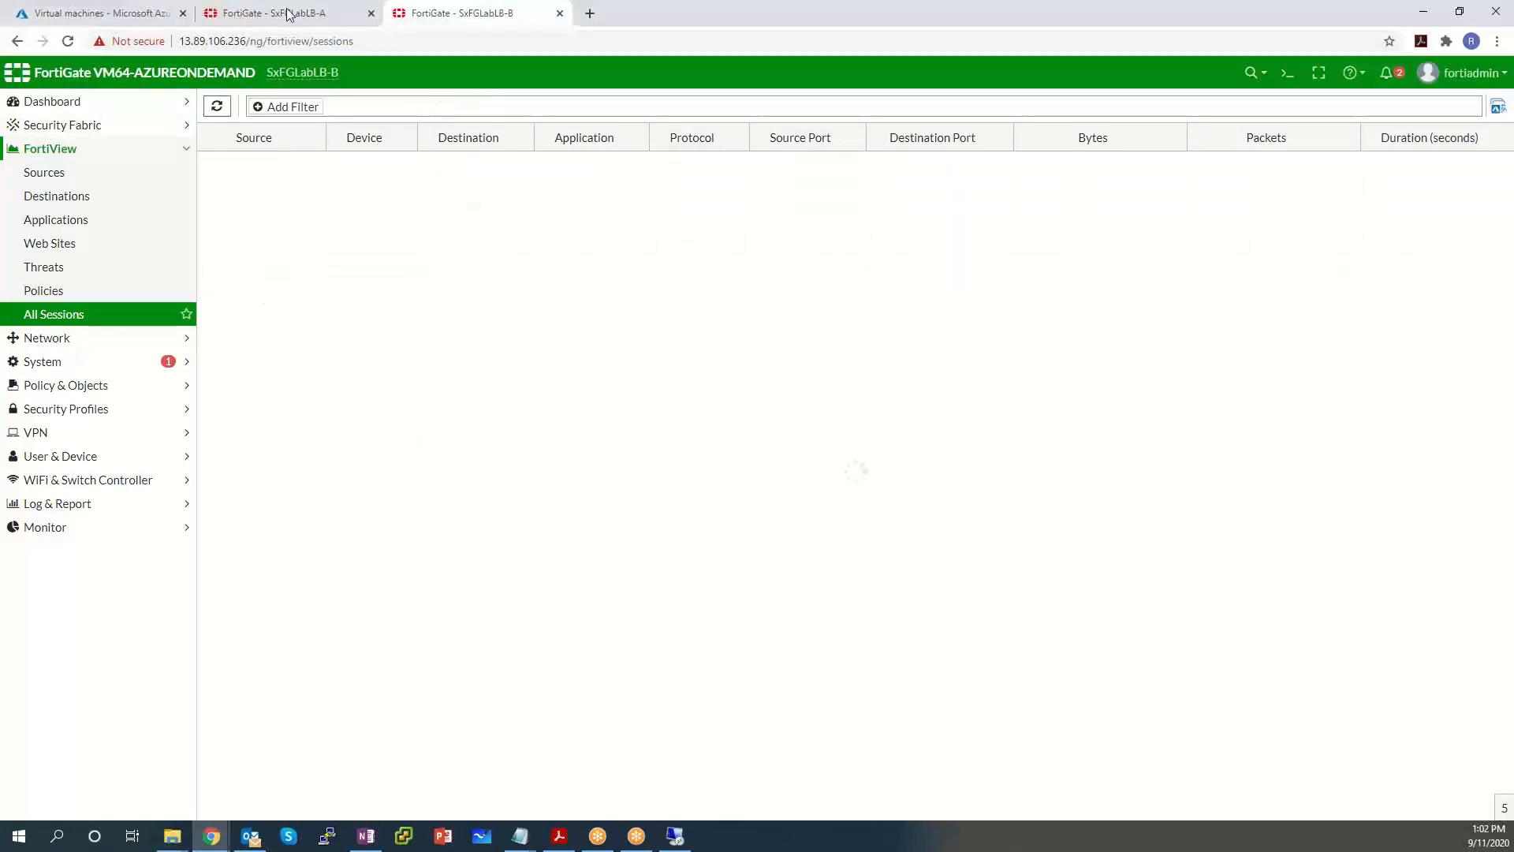
{"action": "mouse_move", "coordinate": [210, 836]}
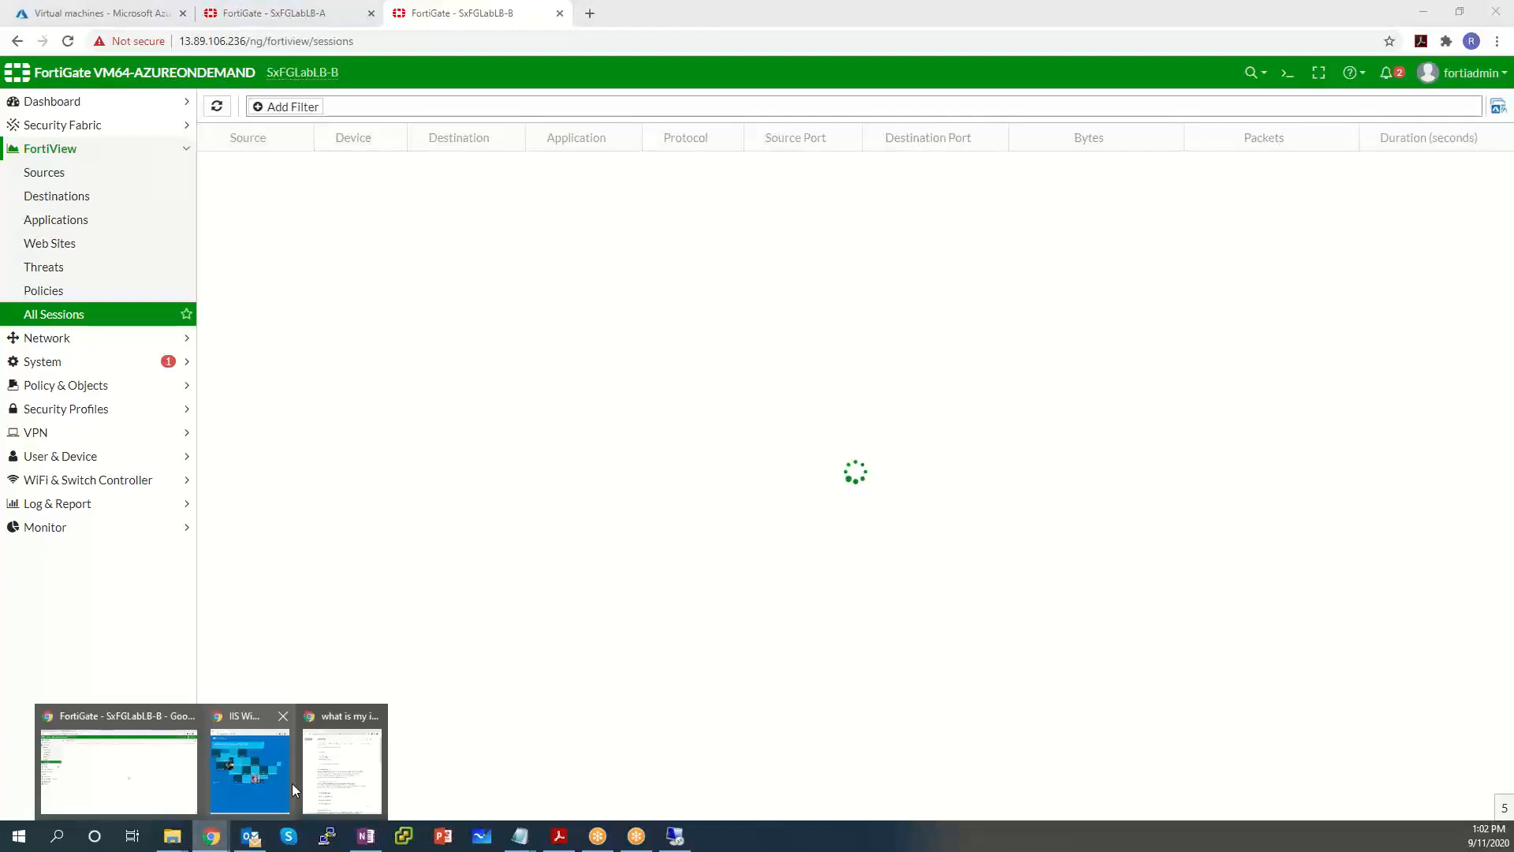
{"action": "left_click", "coordinate": [291, 783]}
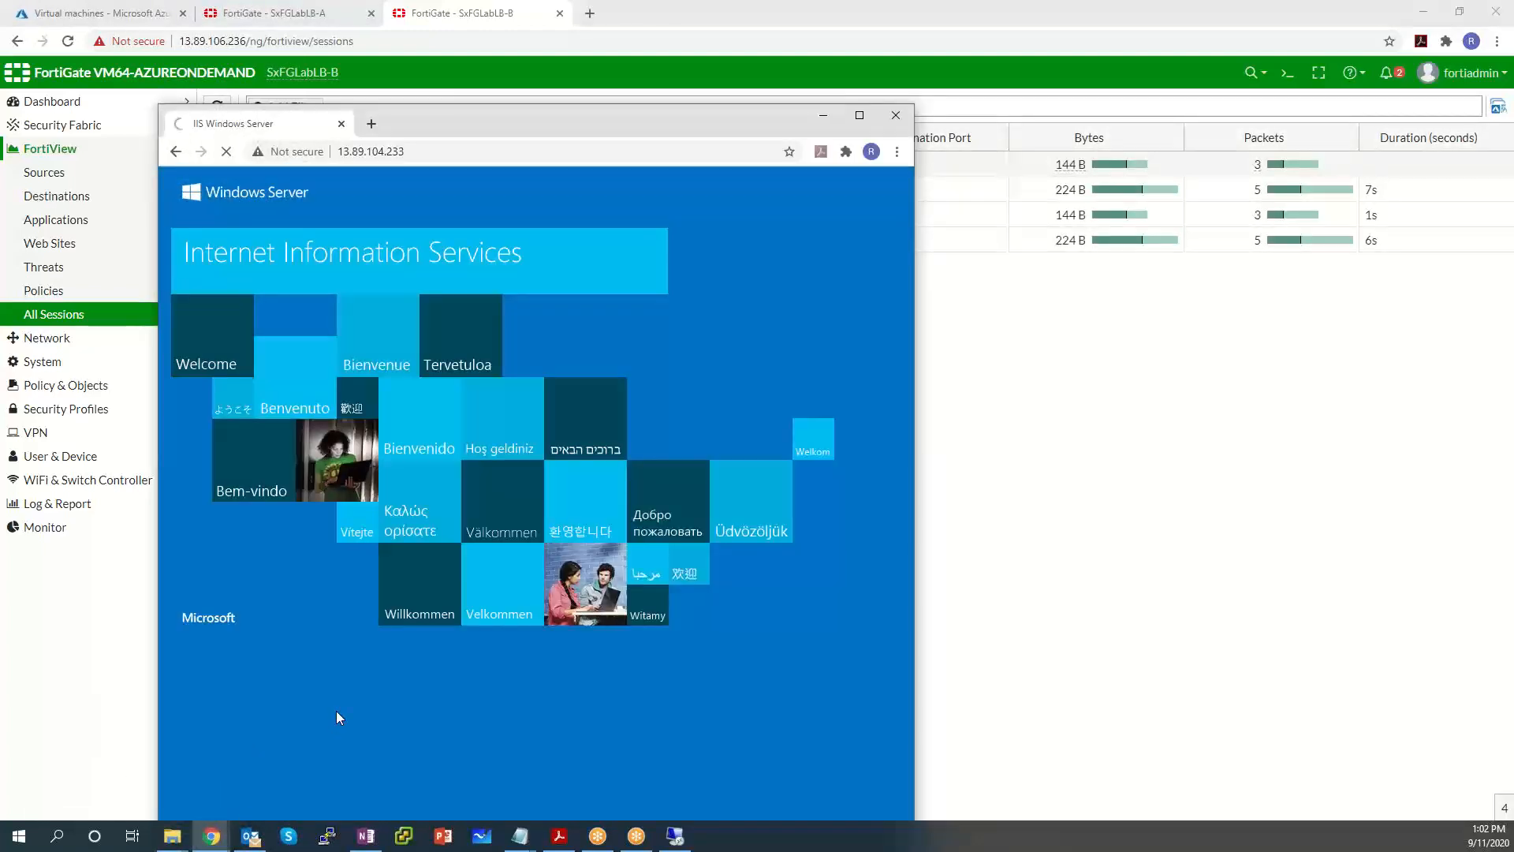
{"action": "key", "text": "F5"}
{"action": "left_click", "coordinate": [495, 10]}
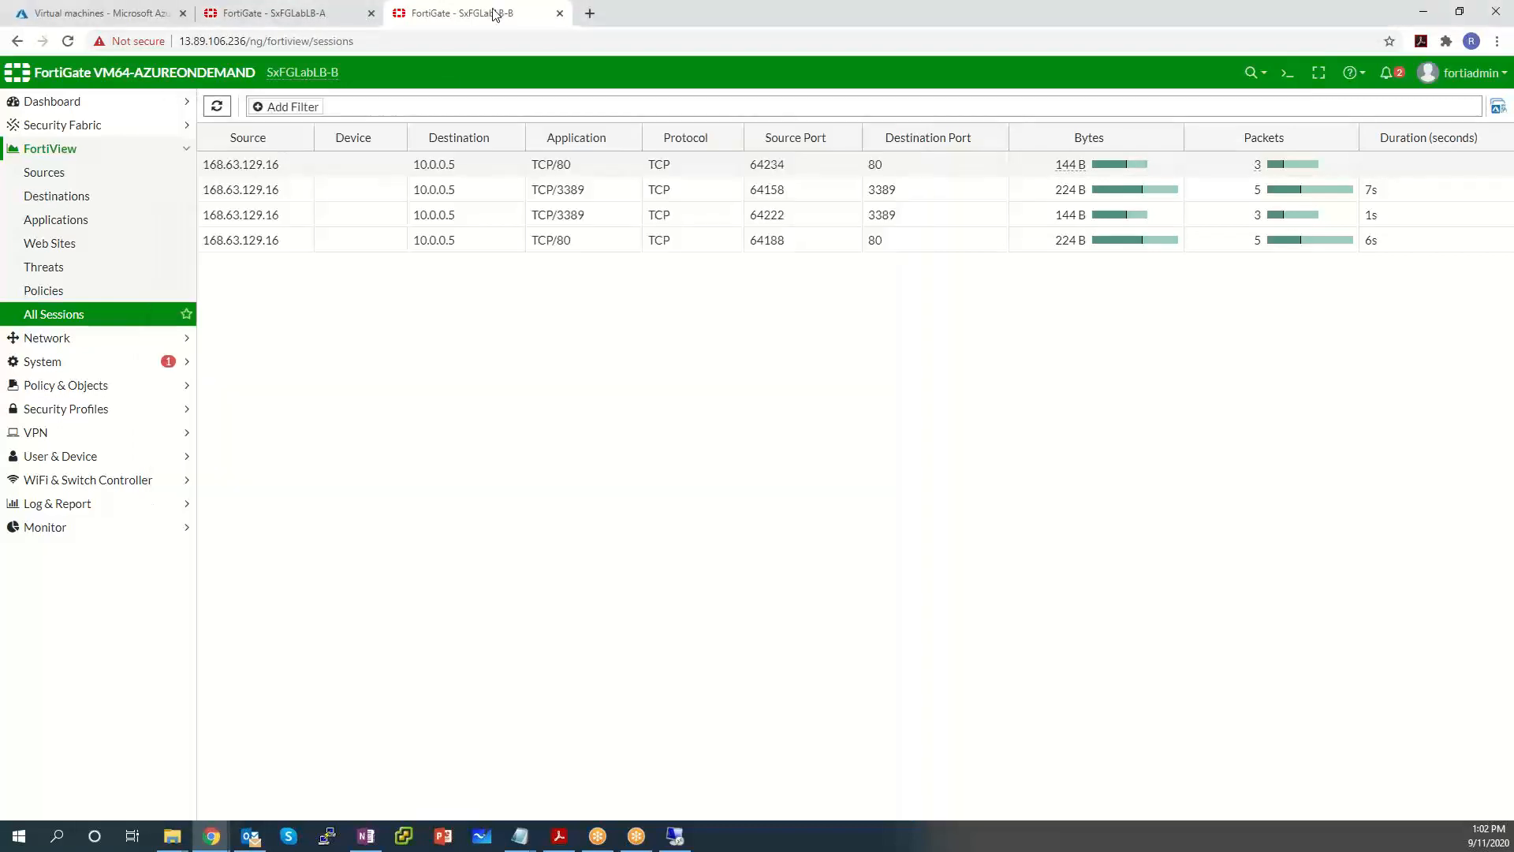
{"action": "left_click", "coordinate": [215, 107]}
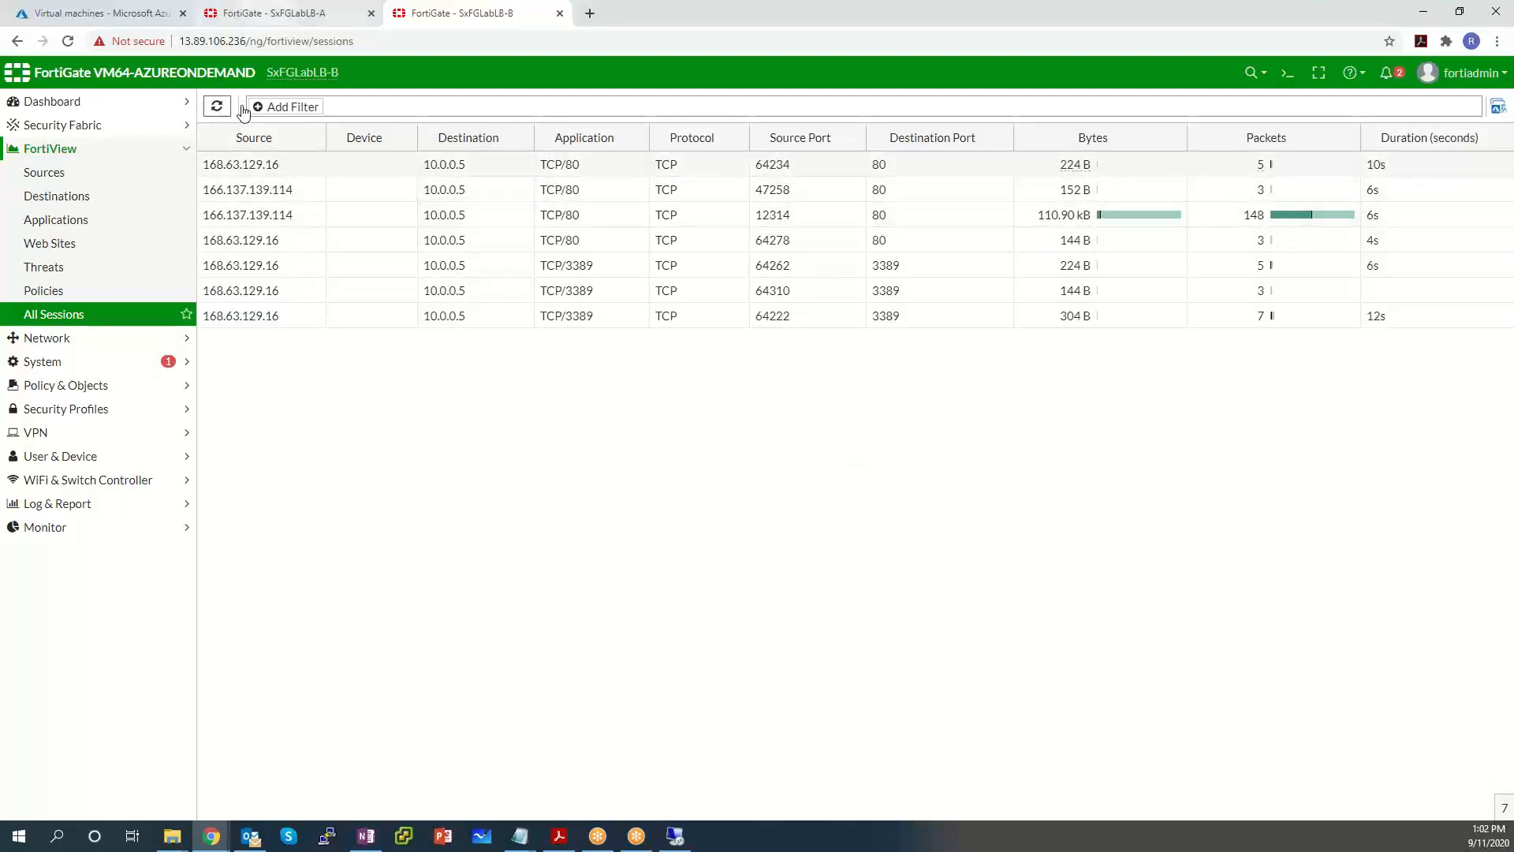
{"action": "left_click", "coordinate": [137, 18]}
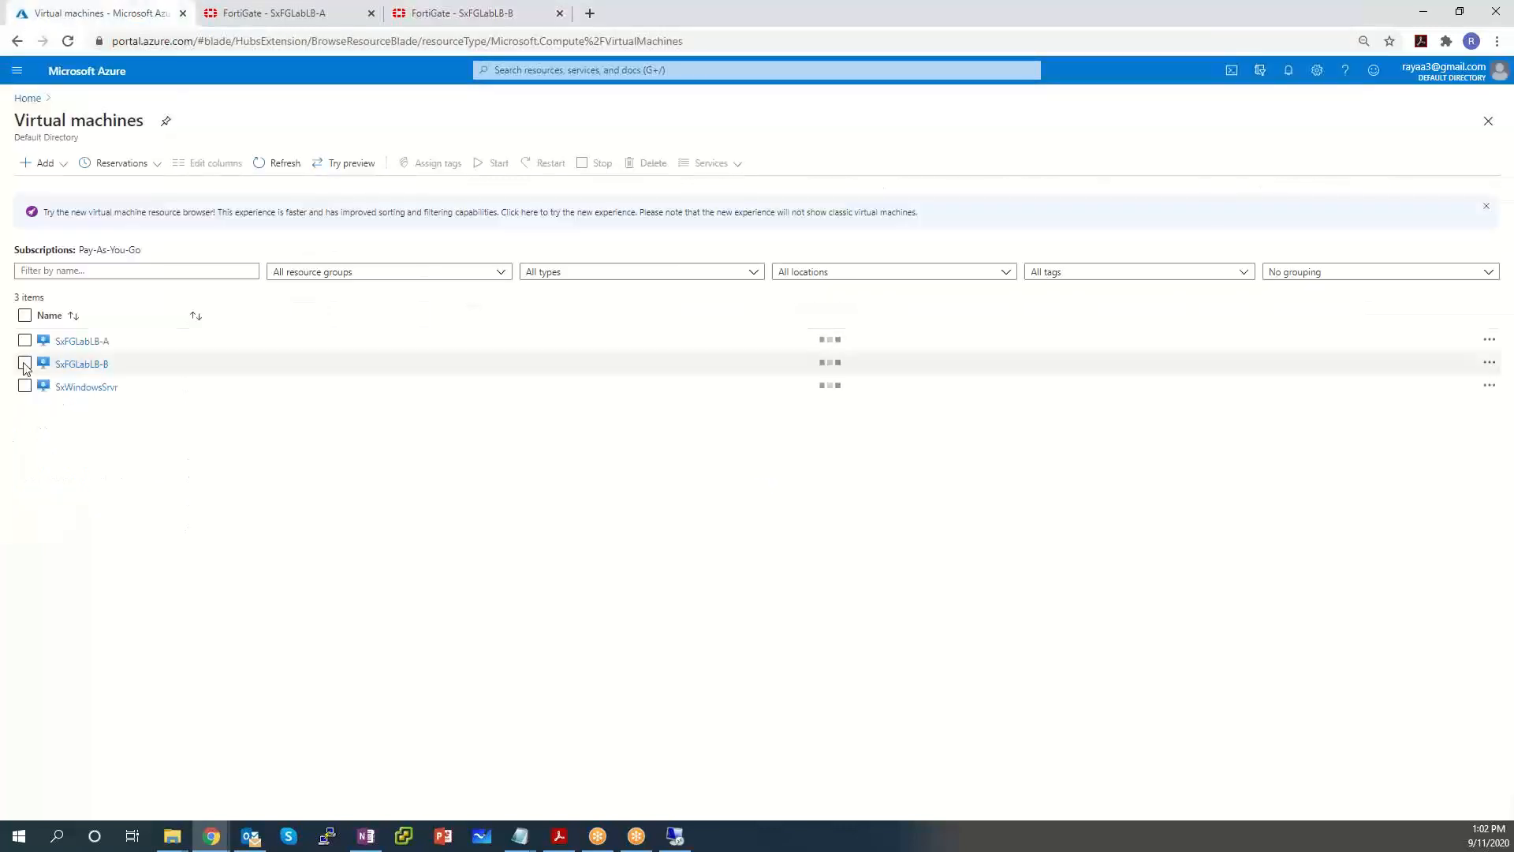
Select SxFGLabLB-B in the Virtual machines list and stop it, confirming with Yes.
{"action": "left_click", "coordinate": [24, 363]}
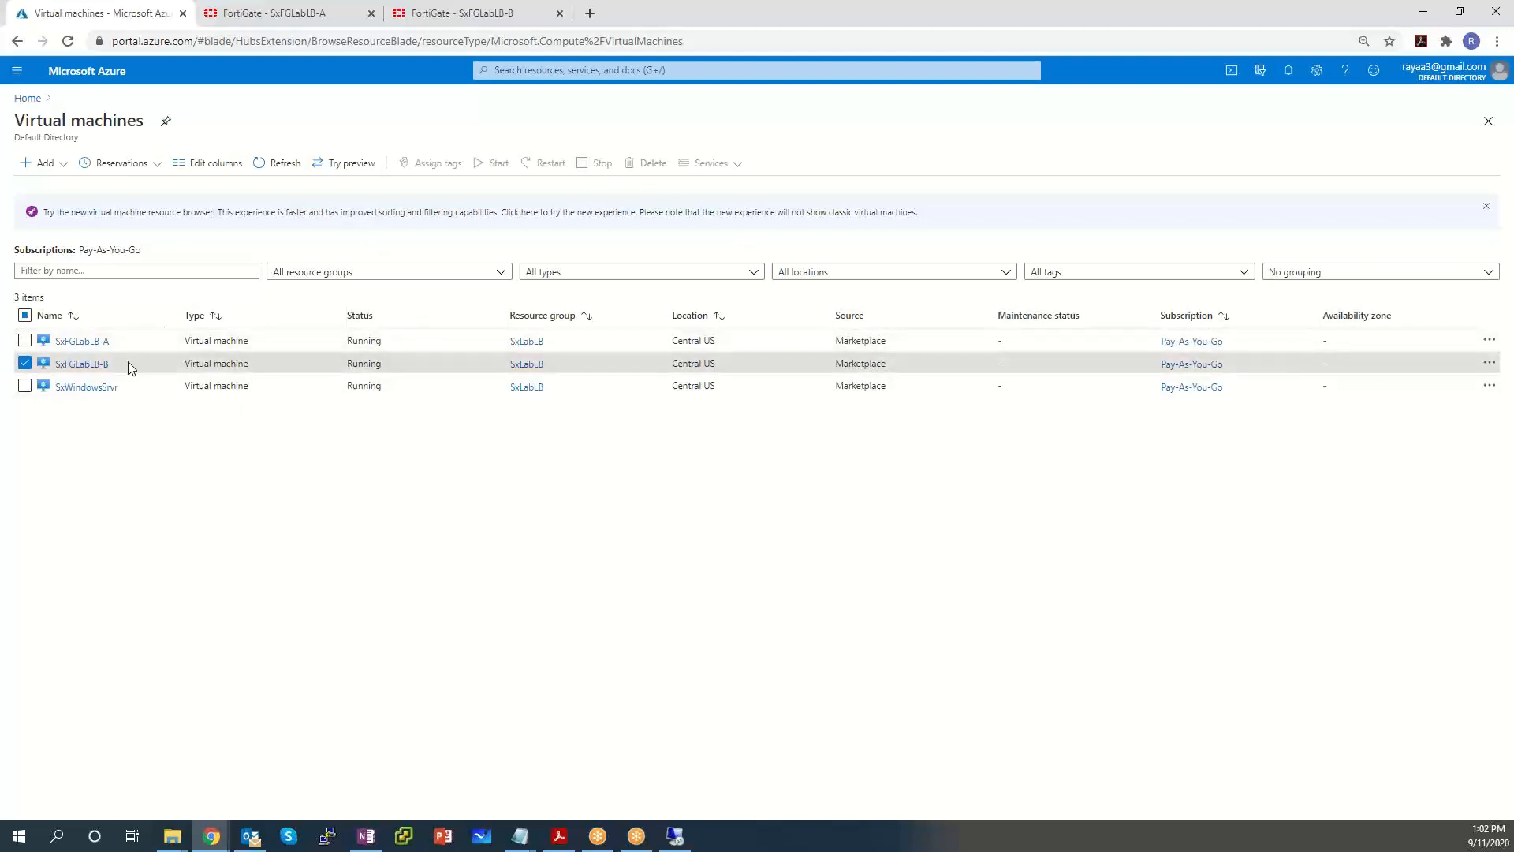
{"action": "left_click", "coordinate": [25, 366]}
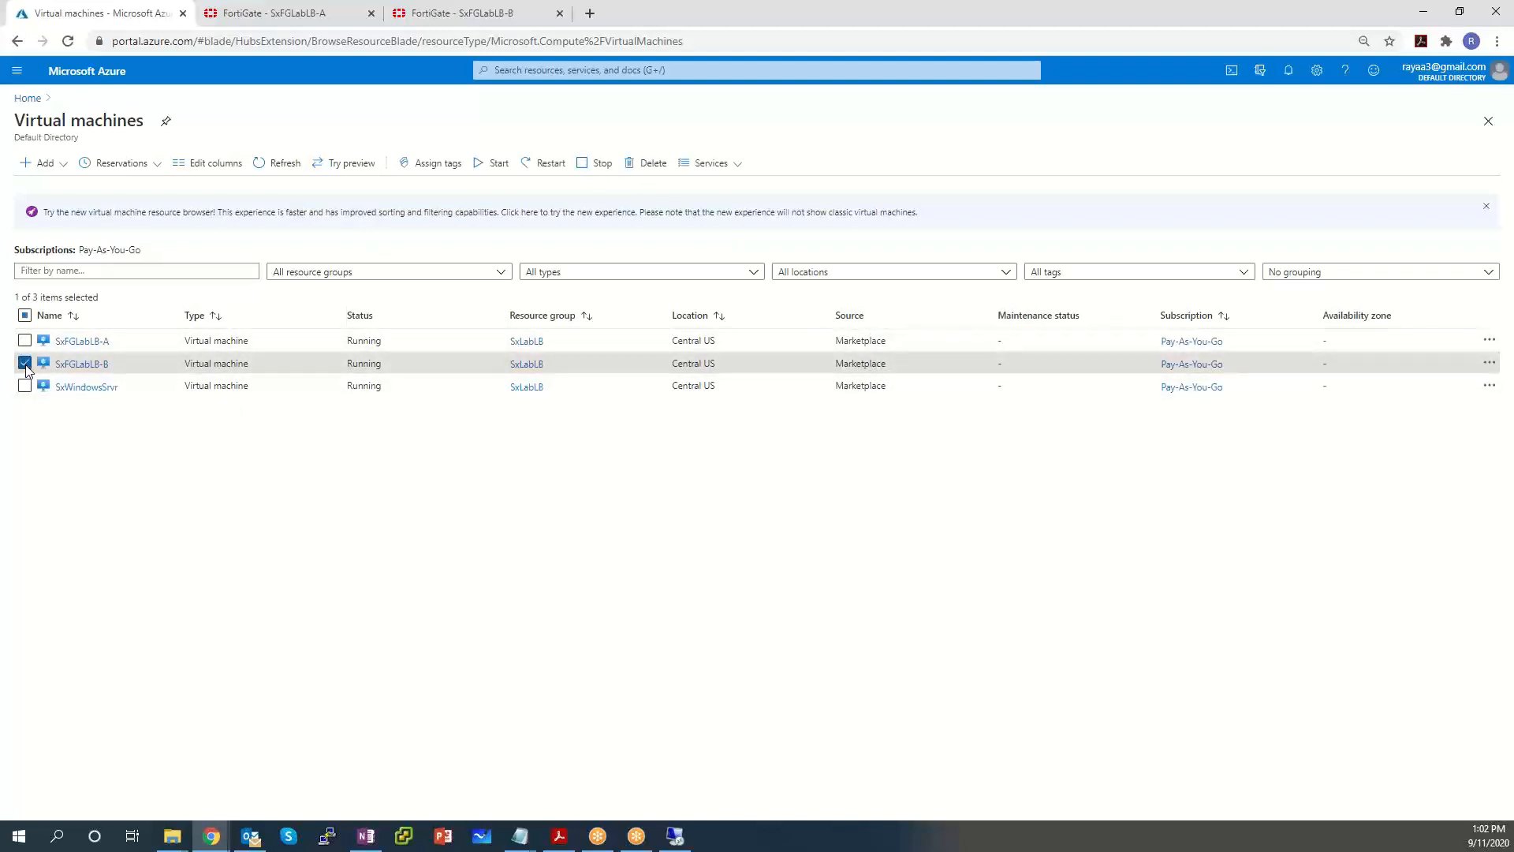
{"action": "left_click", "coordinate": [596, 165]}
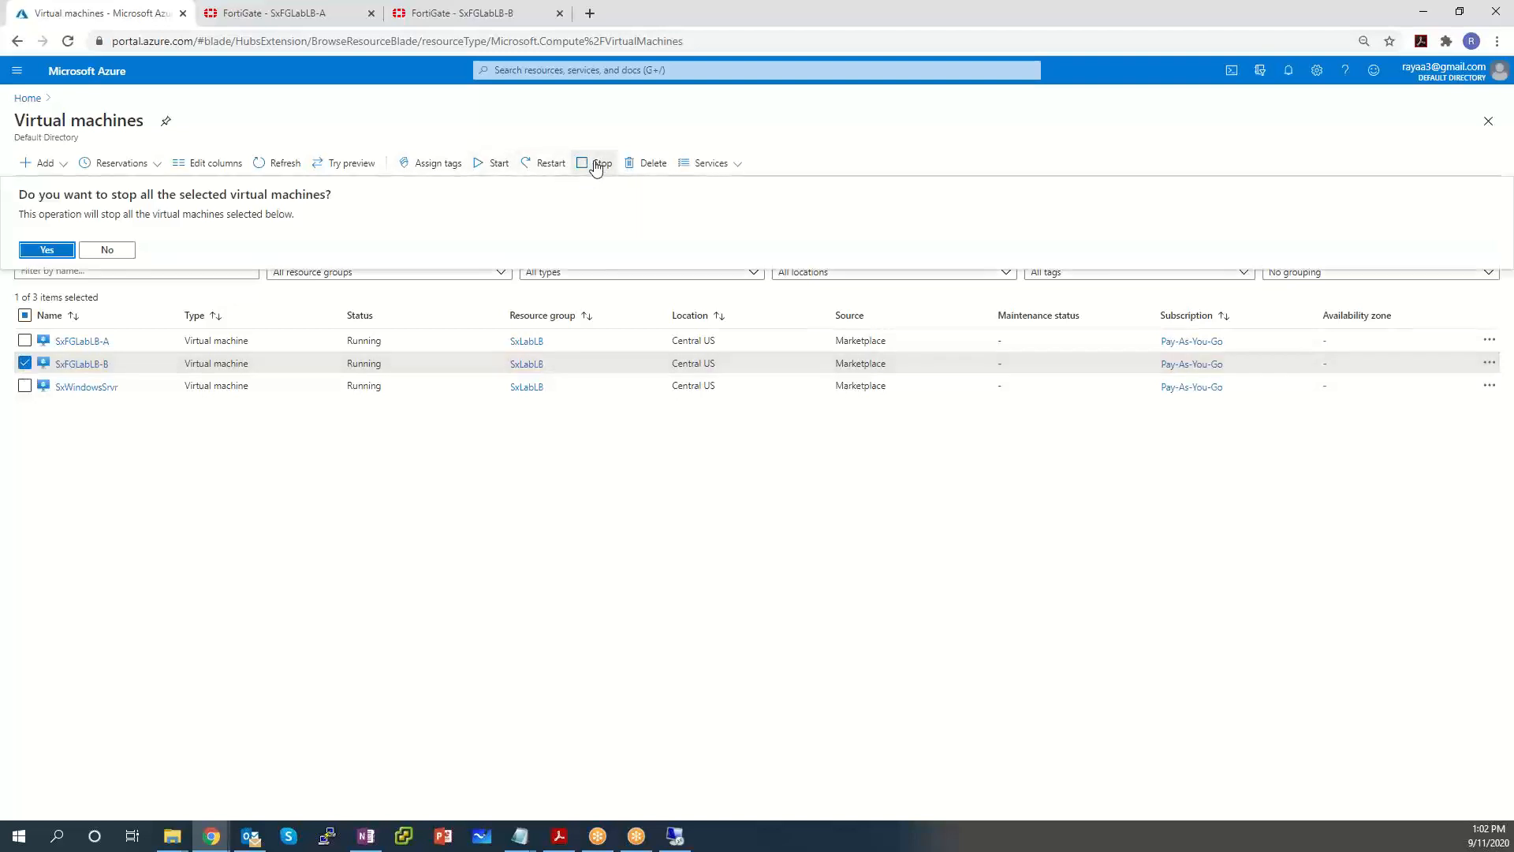
{"action": "left_click", "coordinate": [47, 250]}
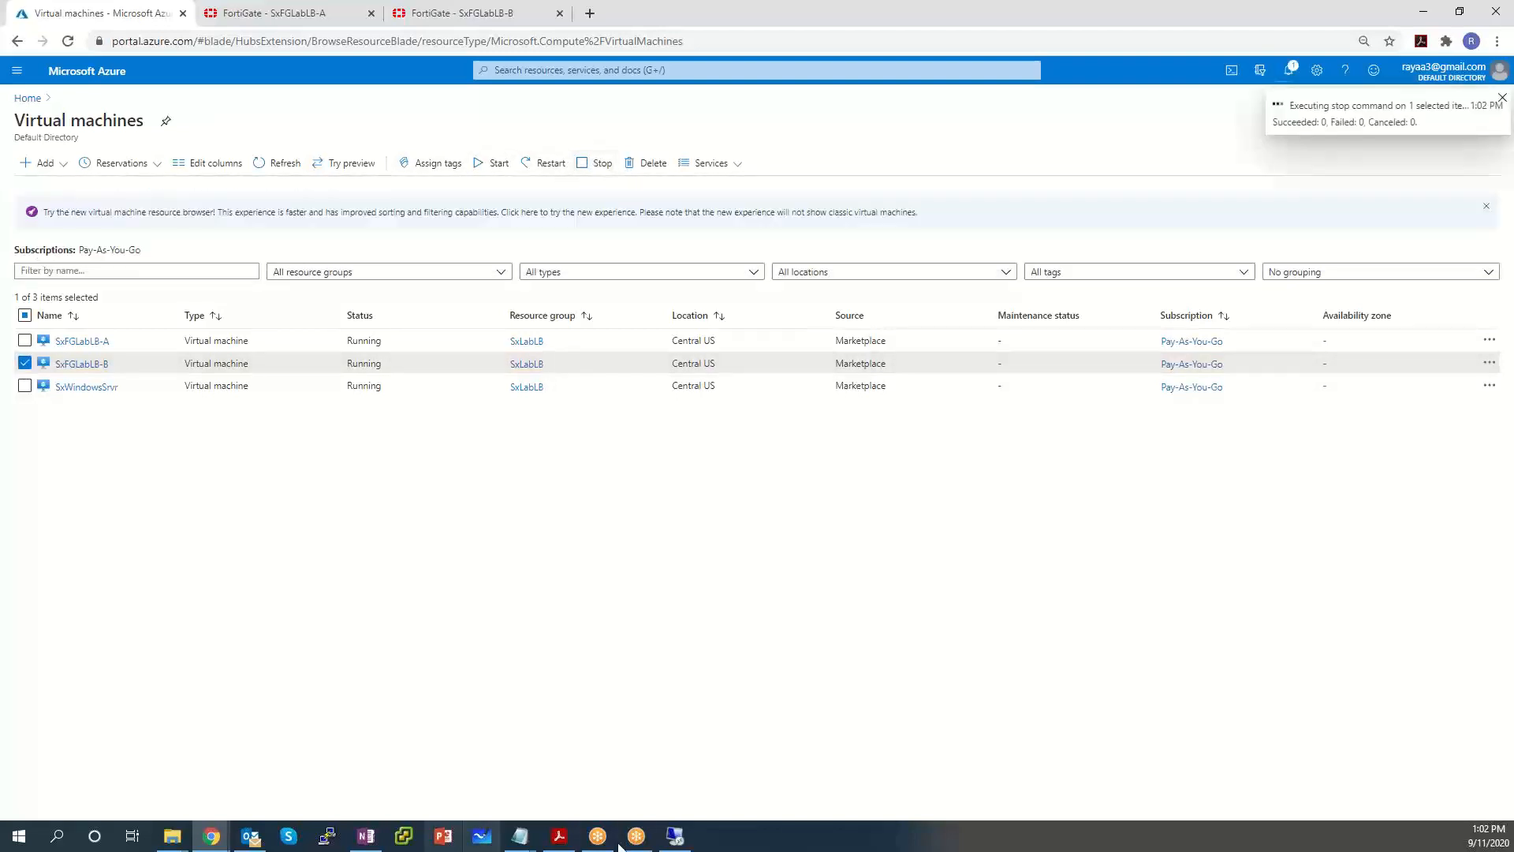
Bring the IIS test page window to the front.
{"action": "left_click", "coordinate": [683, 842]}
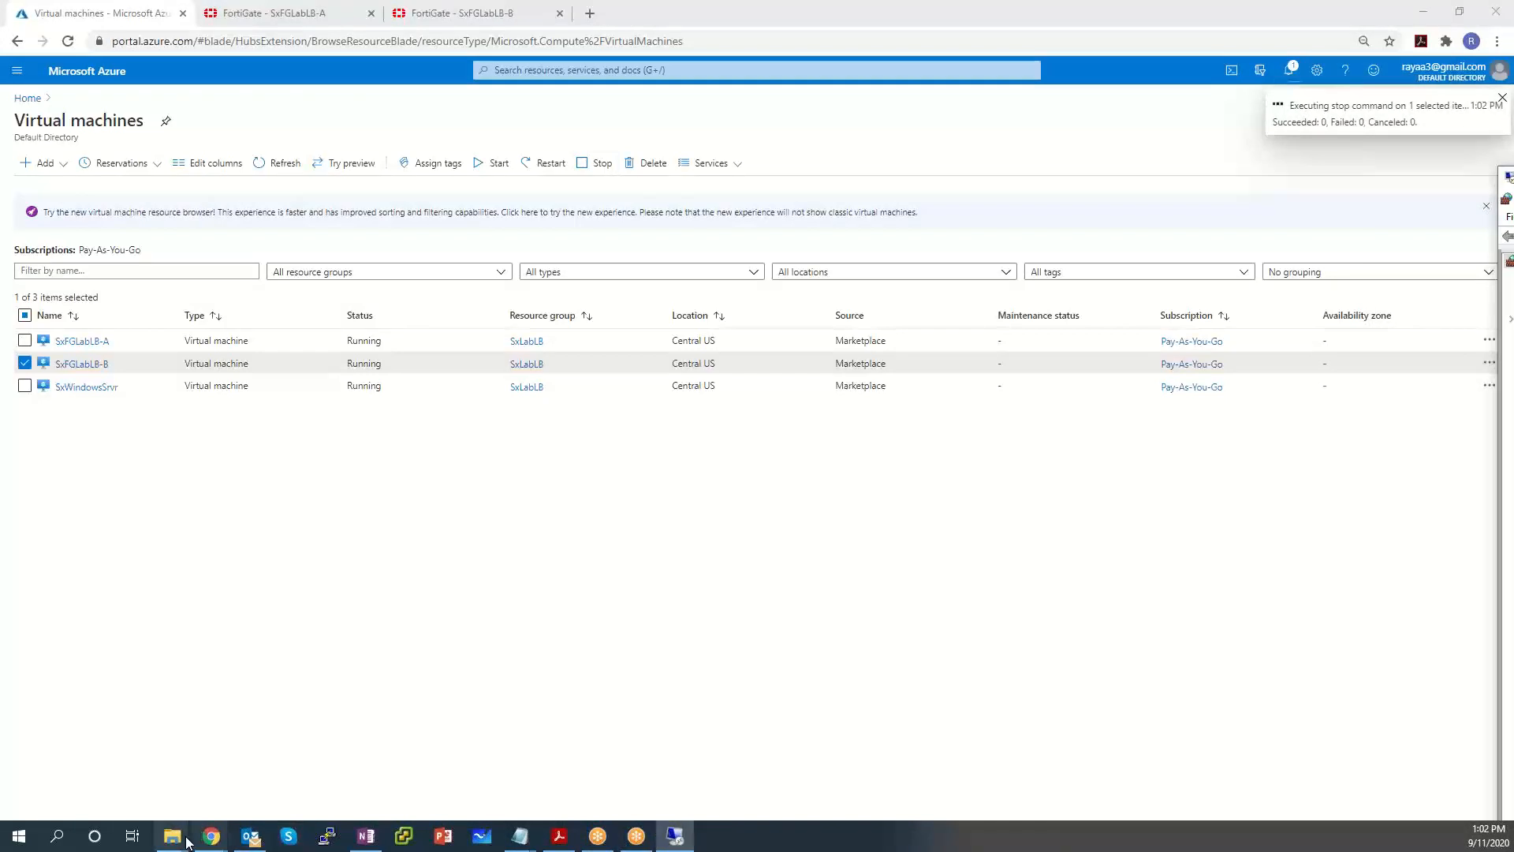
{"action": "mouse_move", "coordinate": [210, 836]}
{"action": "left_click", "coordinate": [304, 746]}
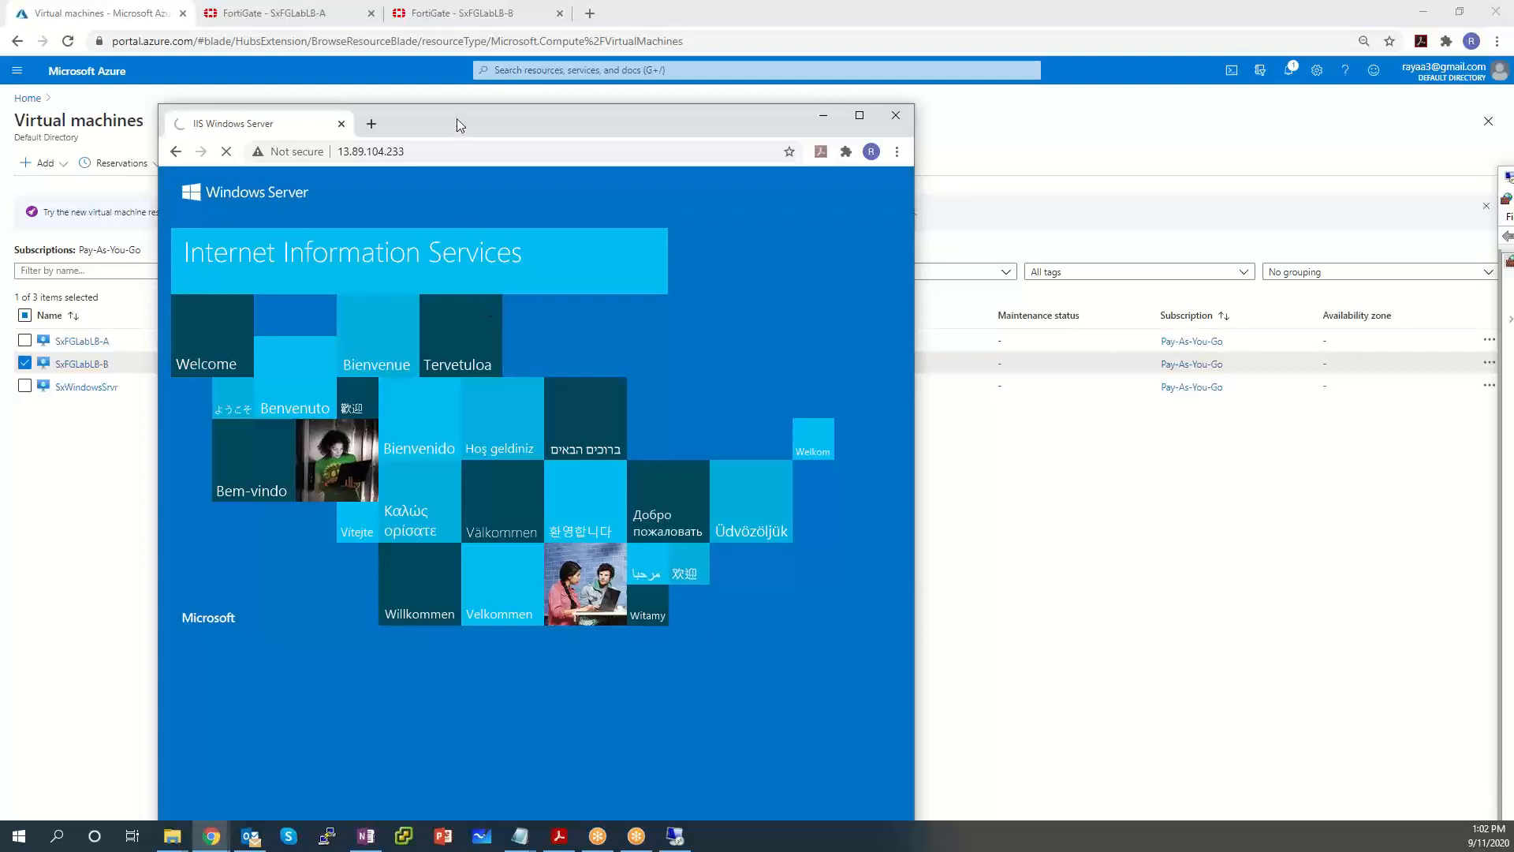
Move the IIS test page window to the right side of the screen.
{"action": "left_click_drag", "start_coordinate": [456, 118], "coordinate": [801, 64]}
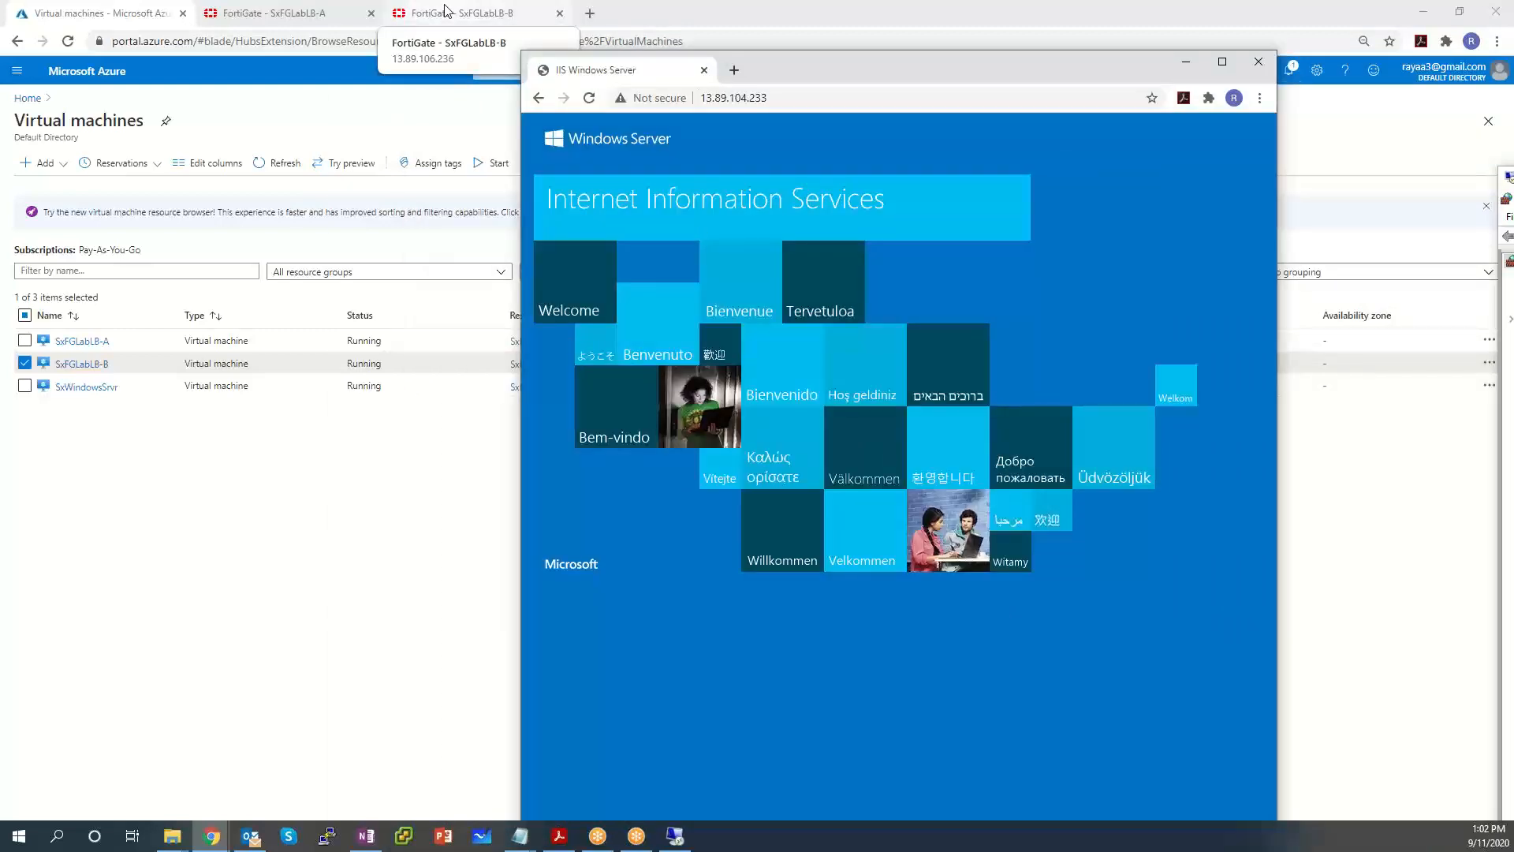
{"action": "left_click", "coordinate": [446, 10]}
Refresh SxFGLabLB-B's All Sessions view and bring the IIS test page forward.
{"action": "left_click", "coordinate": [217, 108]}
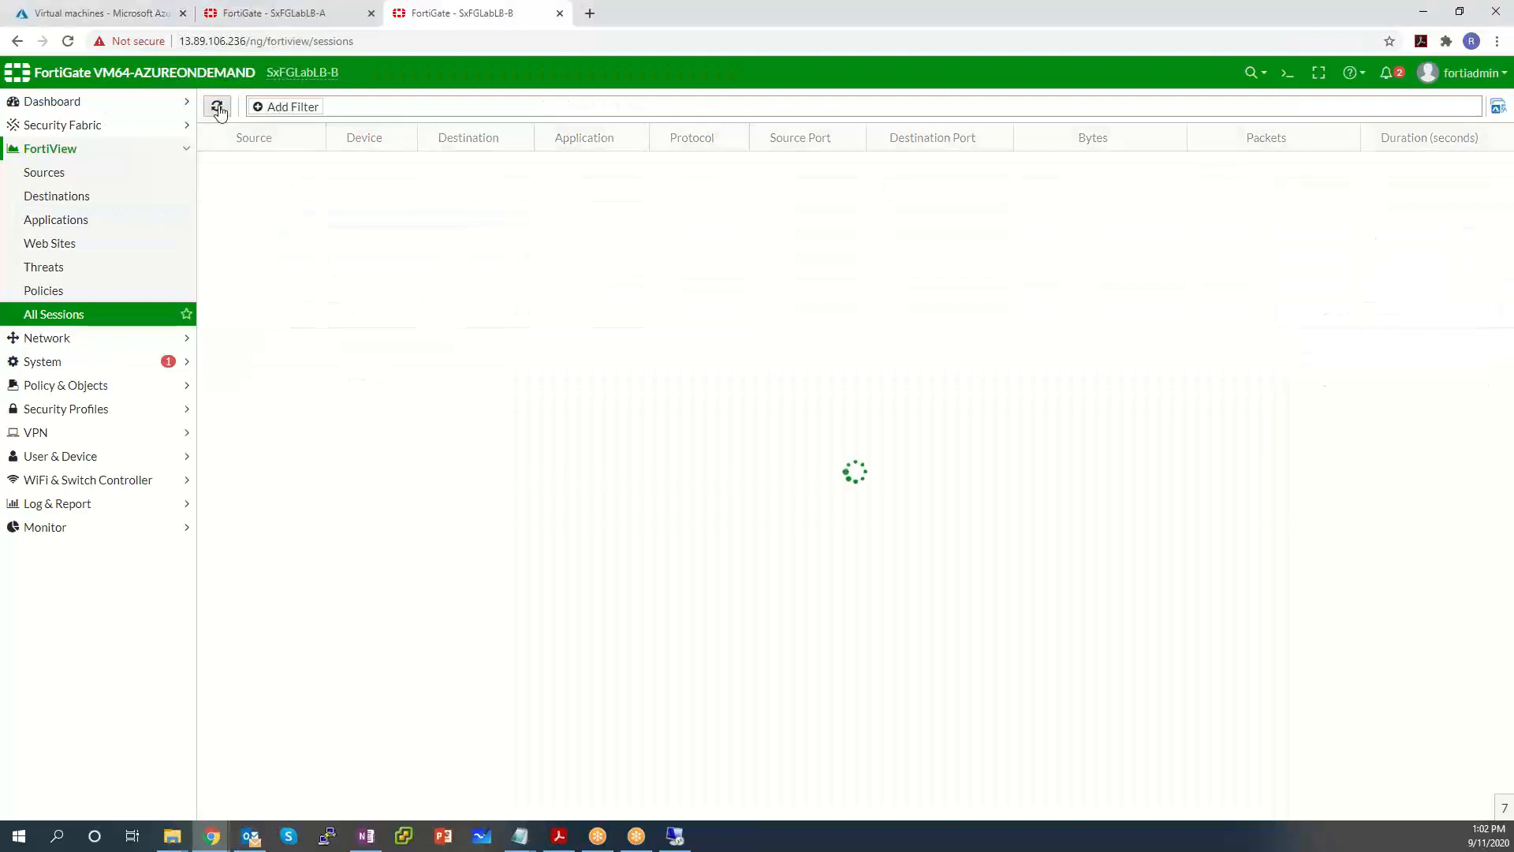
{"action": "left_click", "coordinate": [63, 317]}
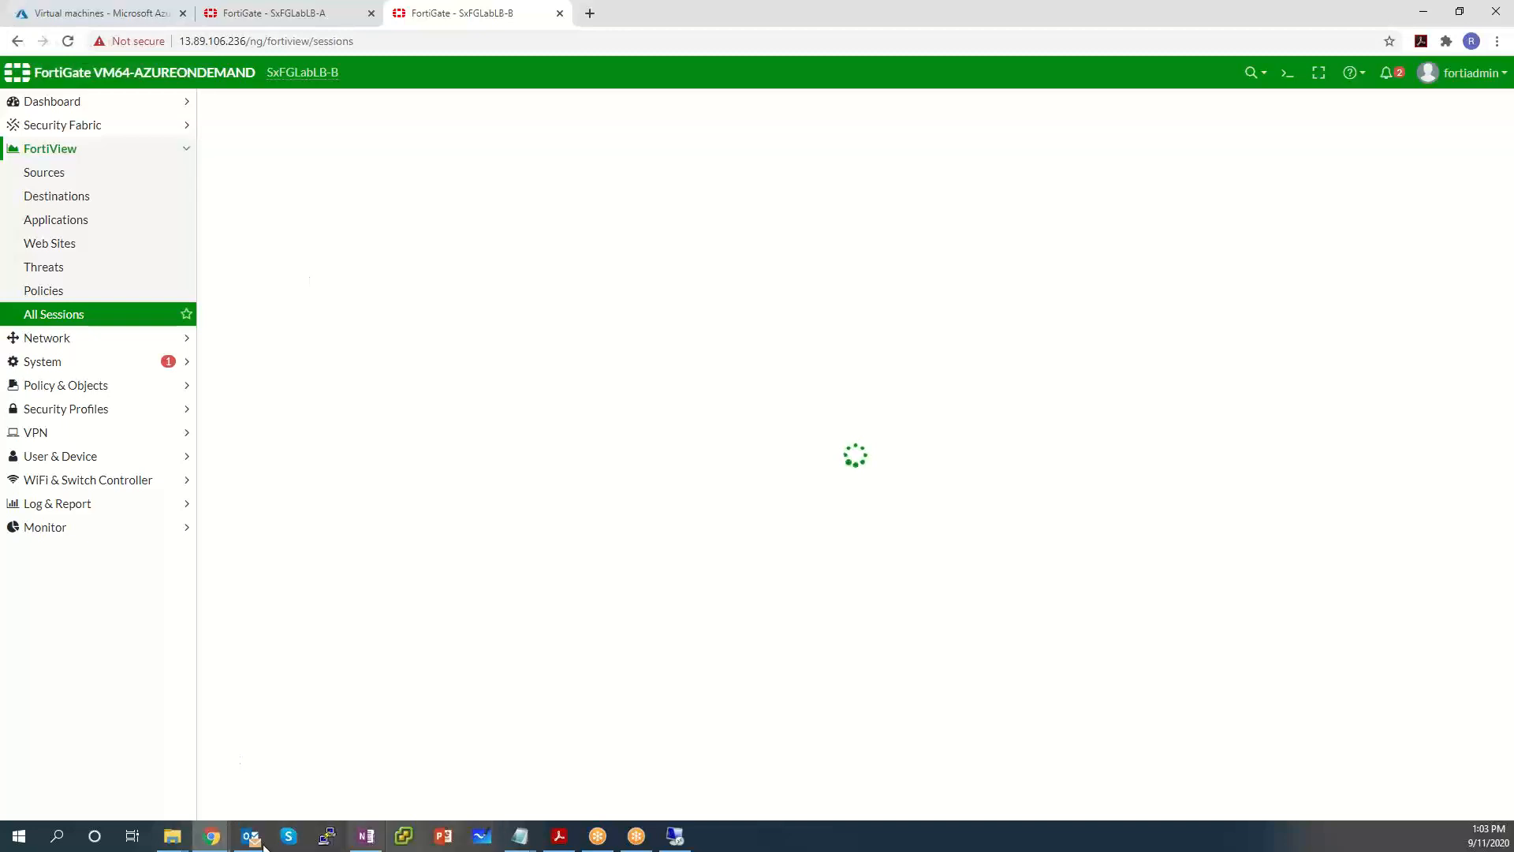
{"action": "mouse_move", "coordinate": [211, 834]}
{"action": "left_click", "coordinate": [257, 771]}
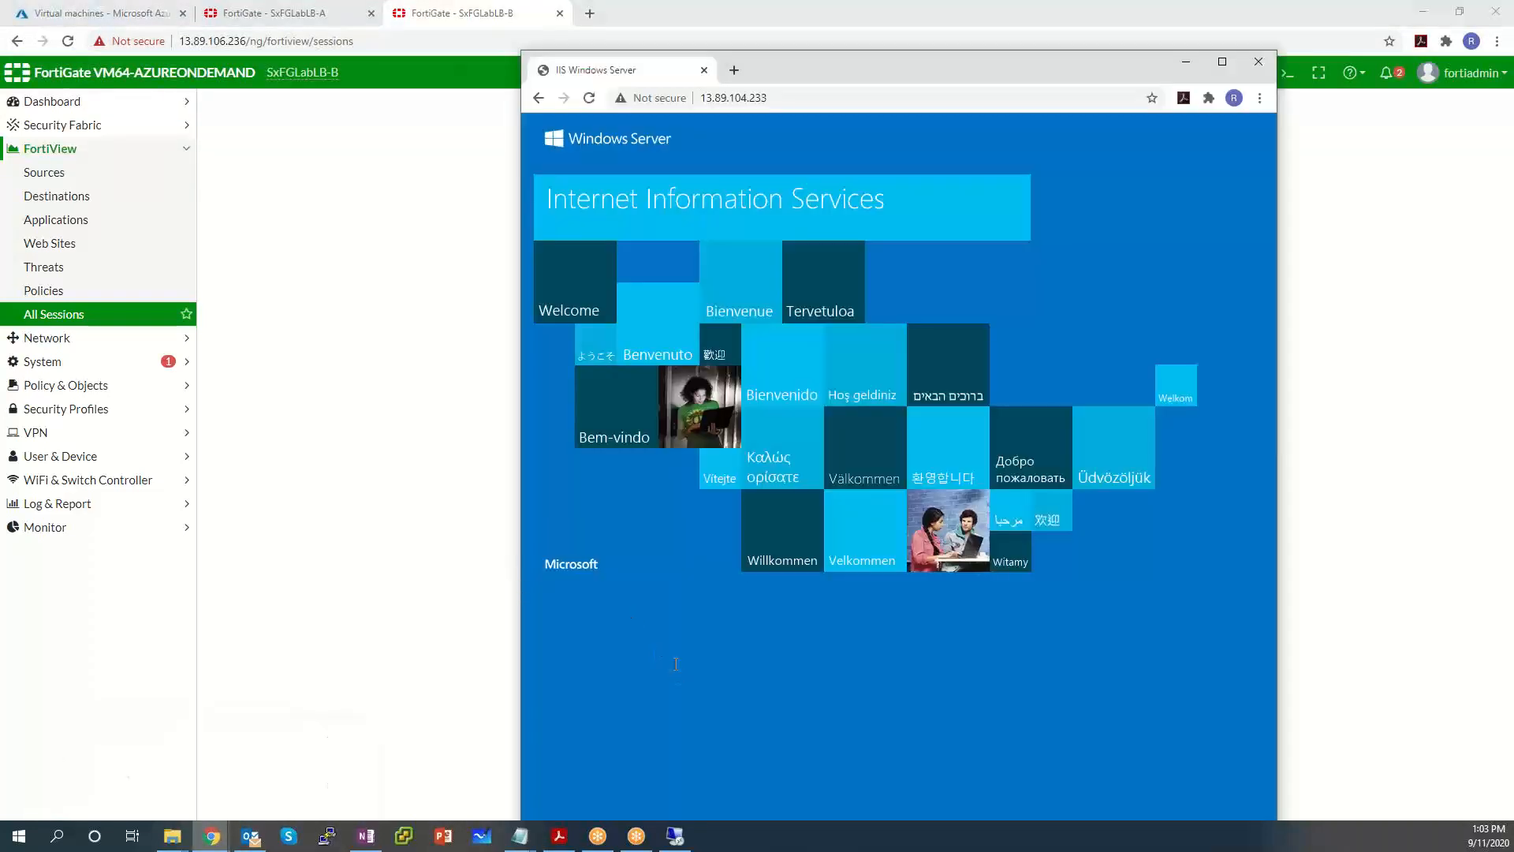
Check the new 166.137.139.114 HTTP session on SxFGLabLB-A, then reload B's sessions page.
{"action": "left_click", "coordinate": [297, 13]}
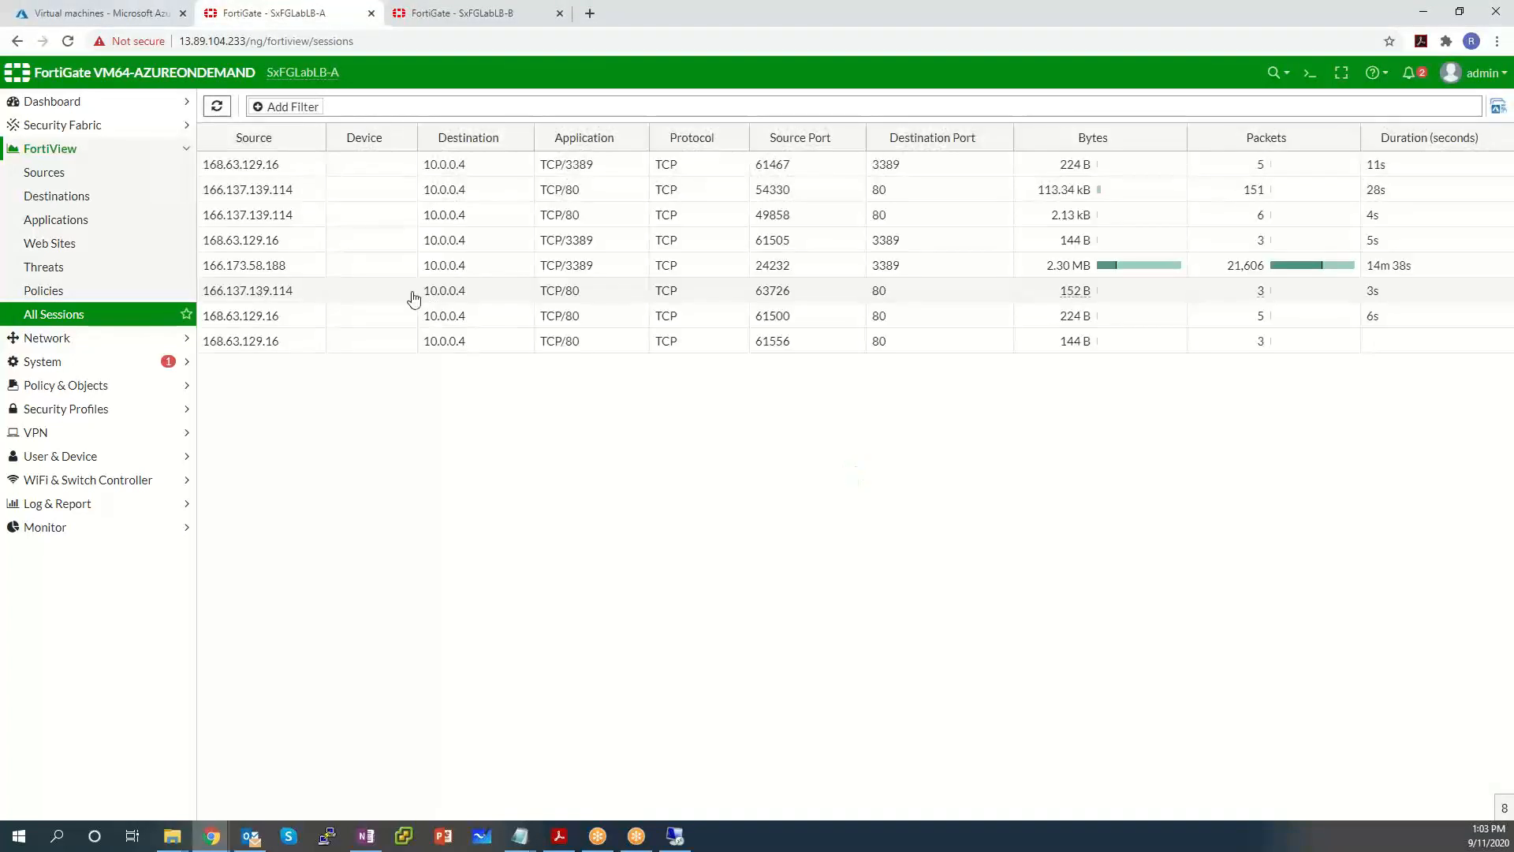
{"action": "left_click", "coordinate": [557, 287]}
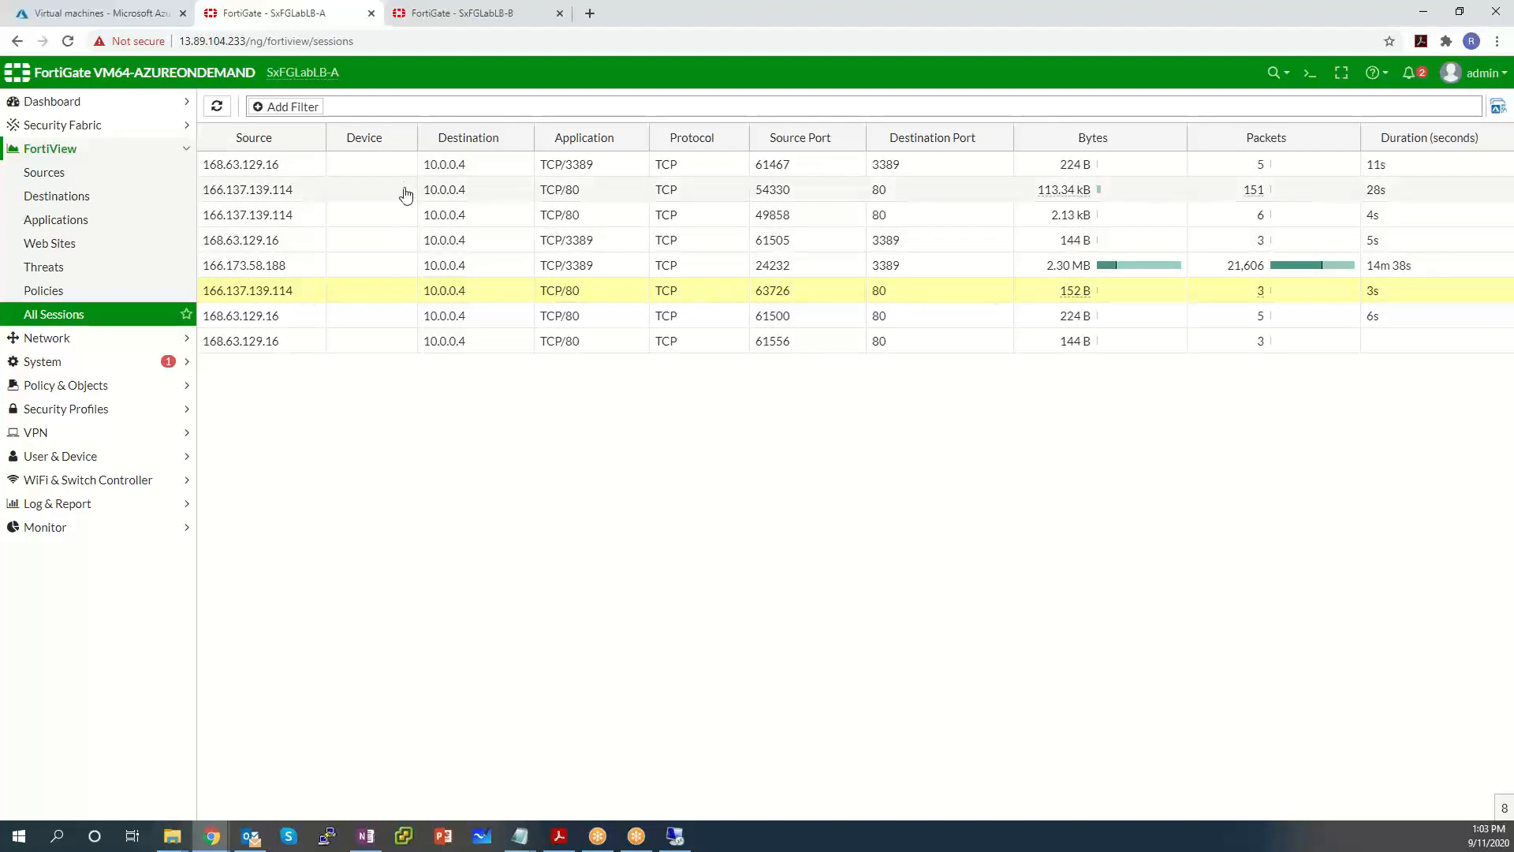
{"action": "left_click", "coordinate": [437, 14]}
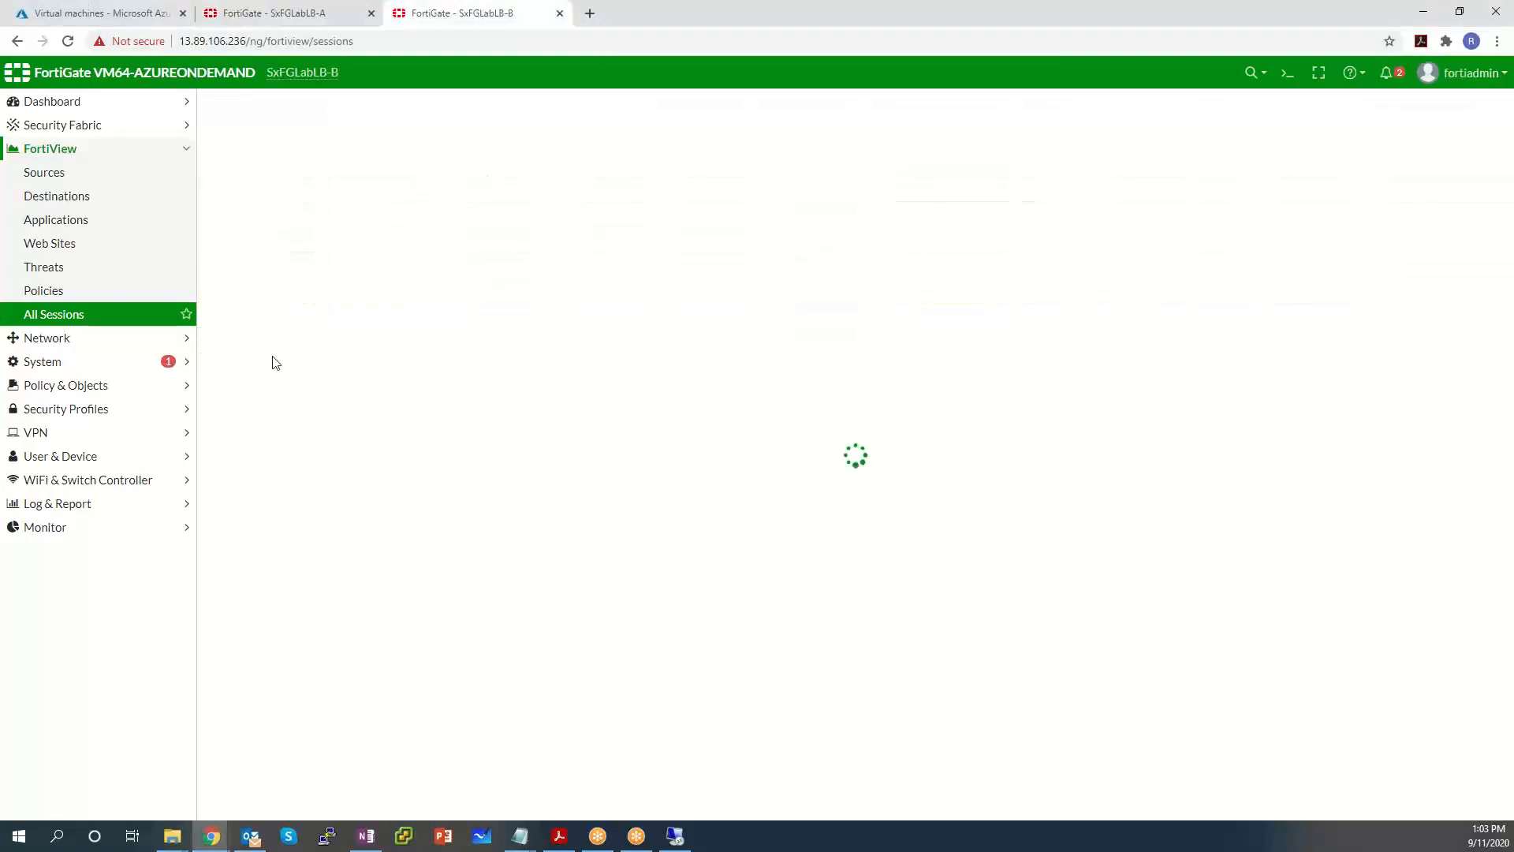
{"action": "left_click", "coordinate": [69, 329]}
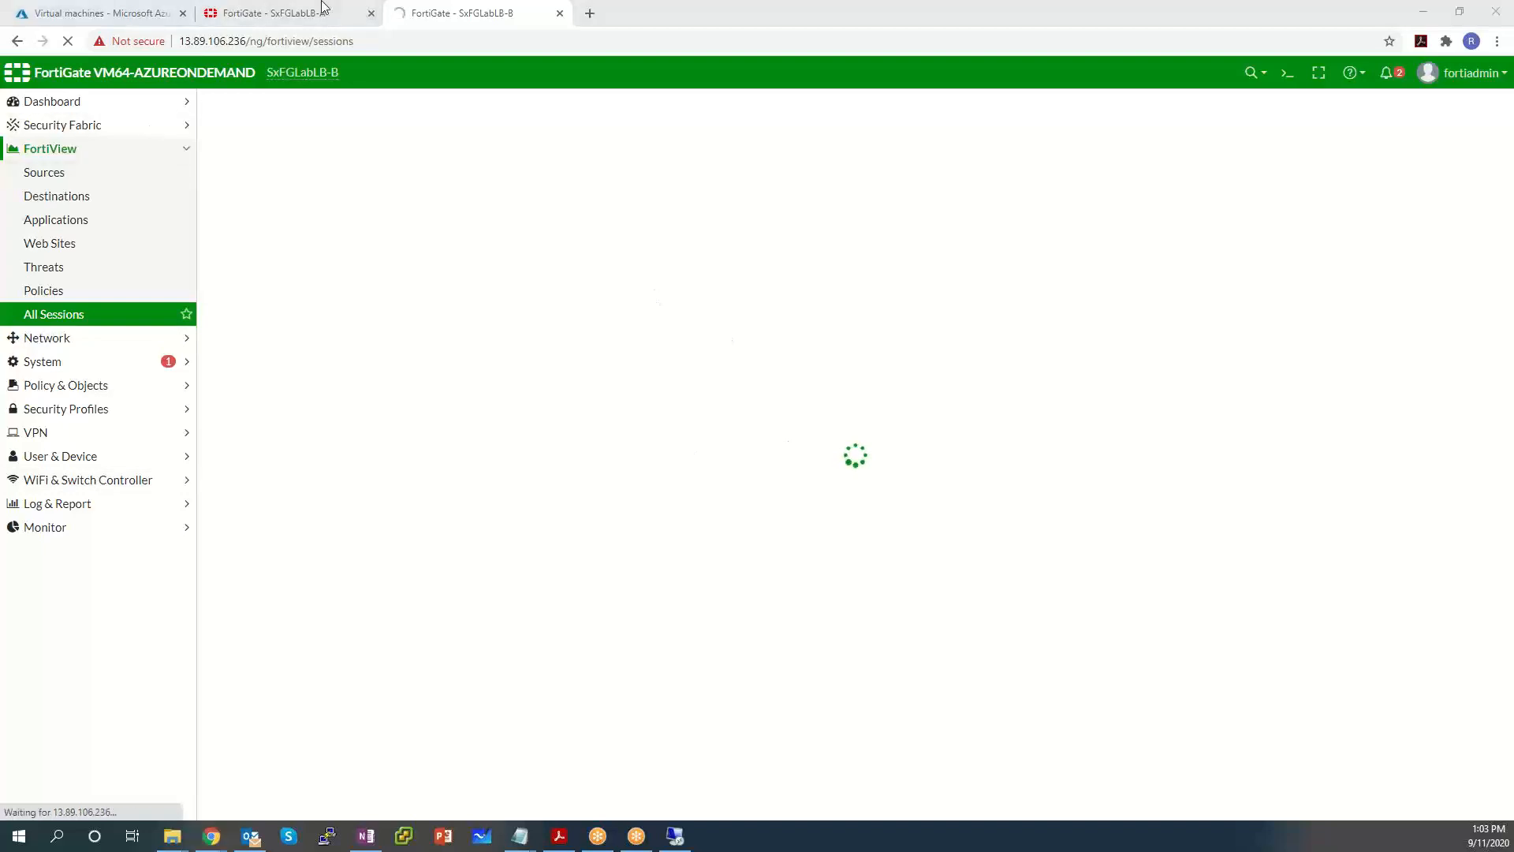
Check the Azure notifications for the result of the SxFGLabLB-B stop command.
{"action": "left_click", "coordinate": [65, 11]}
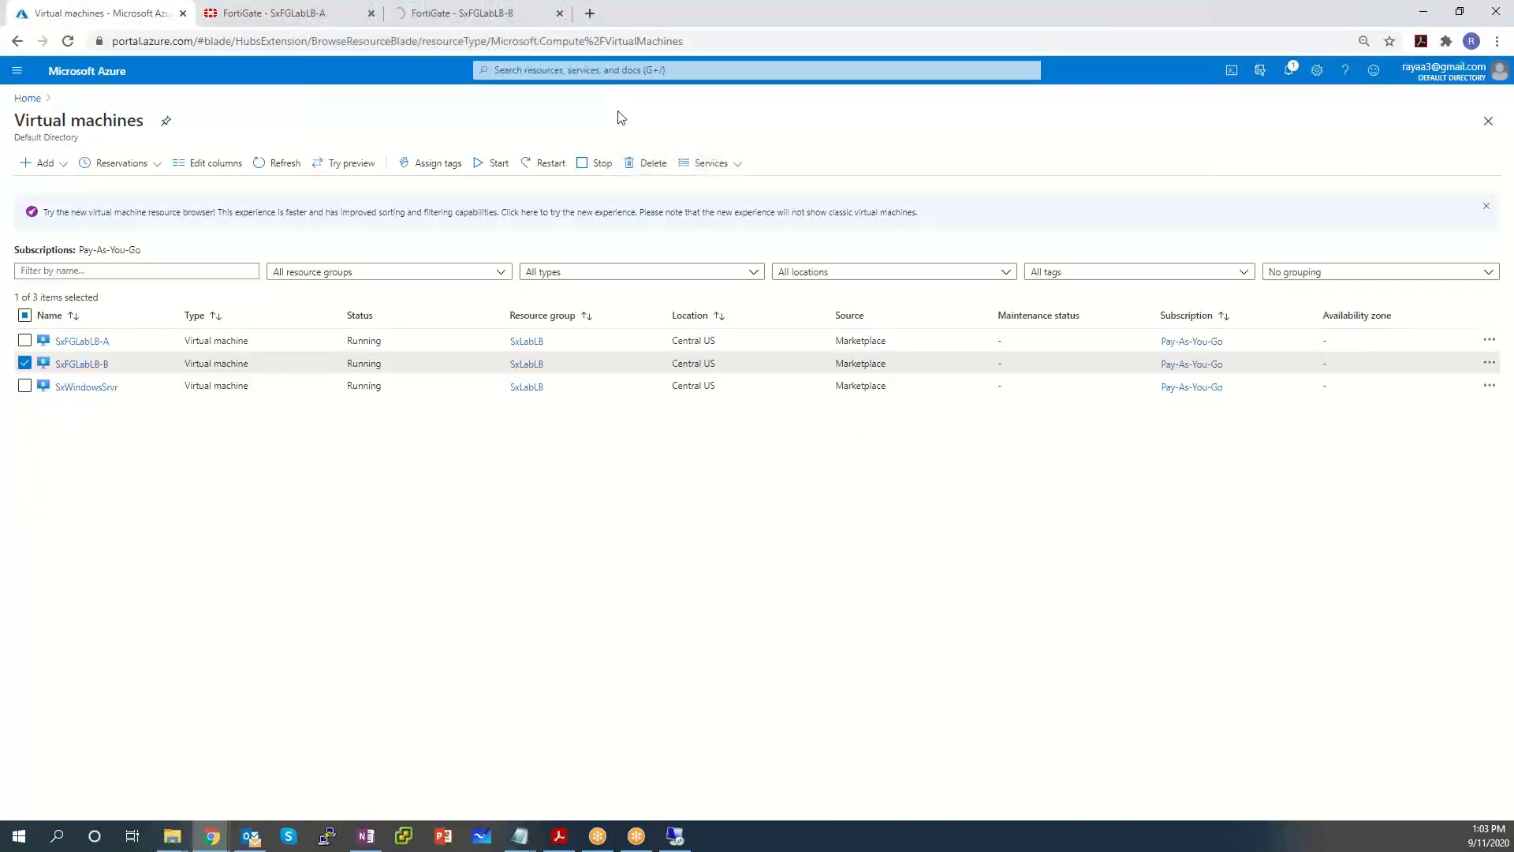
{"action": "left_click", "coordinate": [1290, 71]}
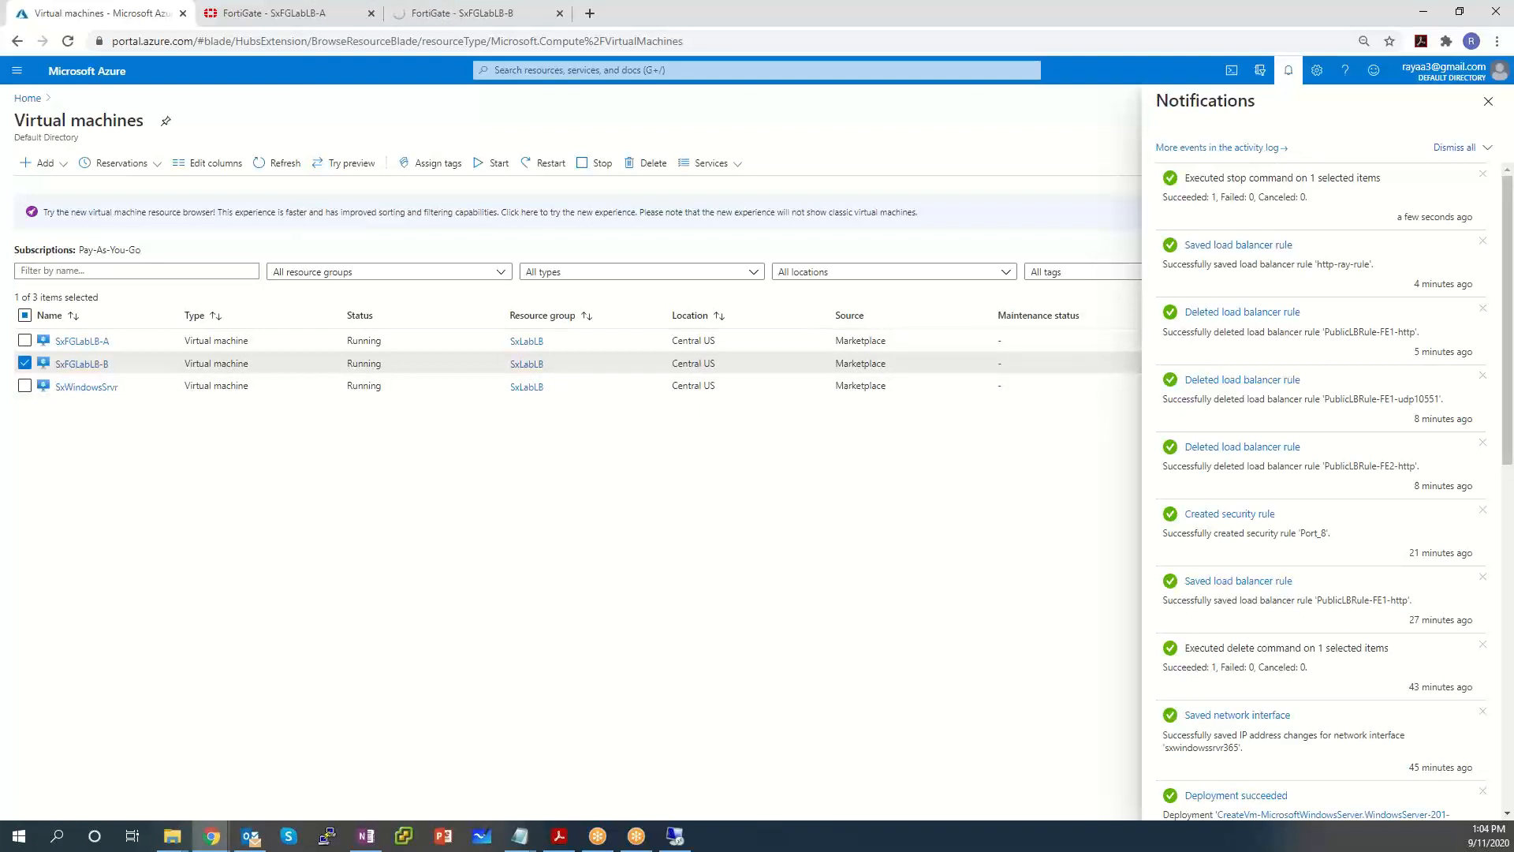
{"action": "key", "text": "alt+Tab"}
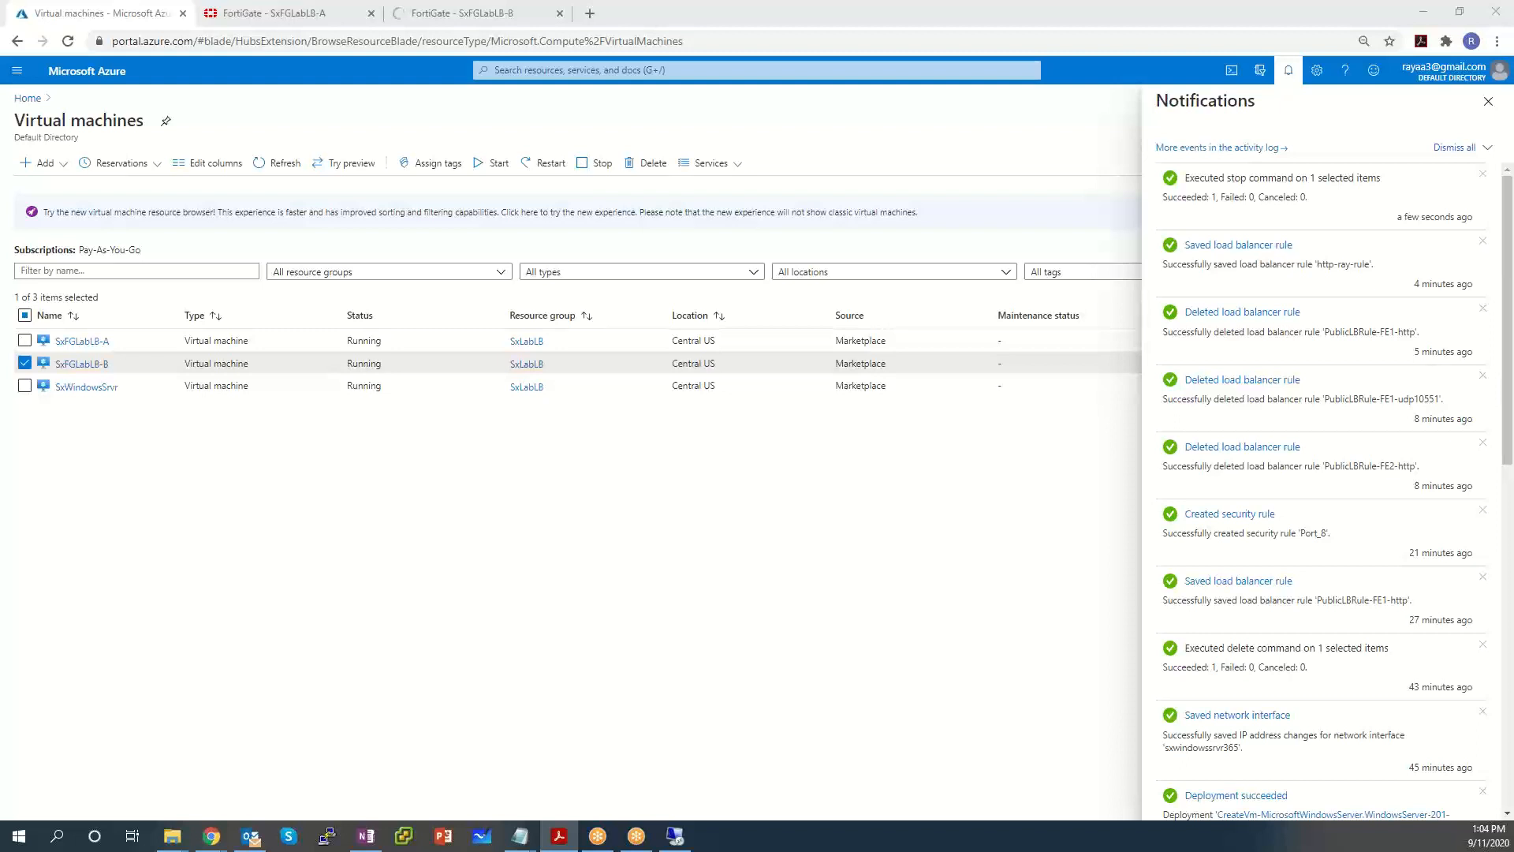
Open the SxLabLB resource group and delete it, pasting 'SxLabLB' into the confirmation field.
{"action": "left_click", "coordinate": [17, 70]}
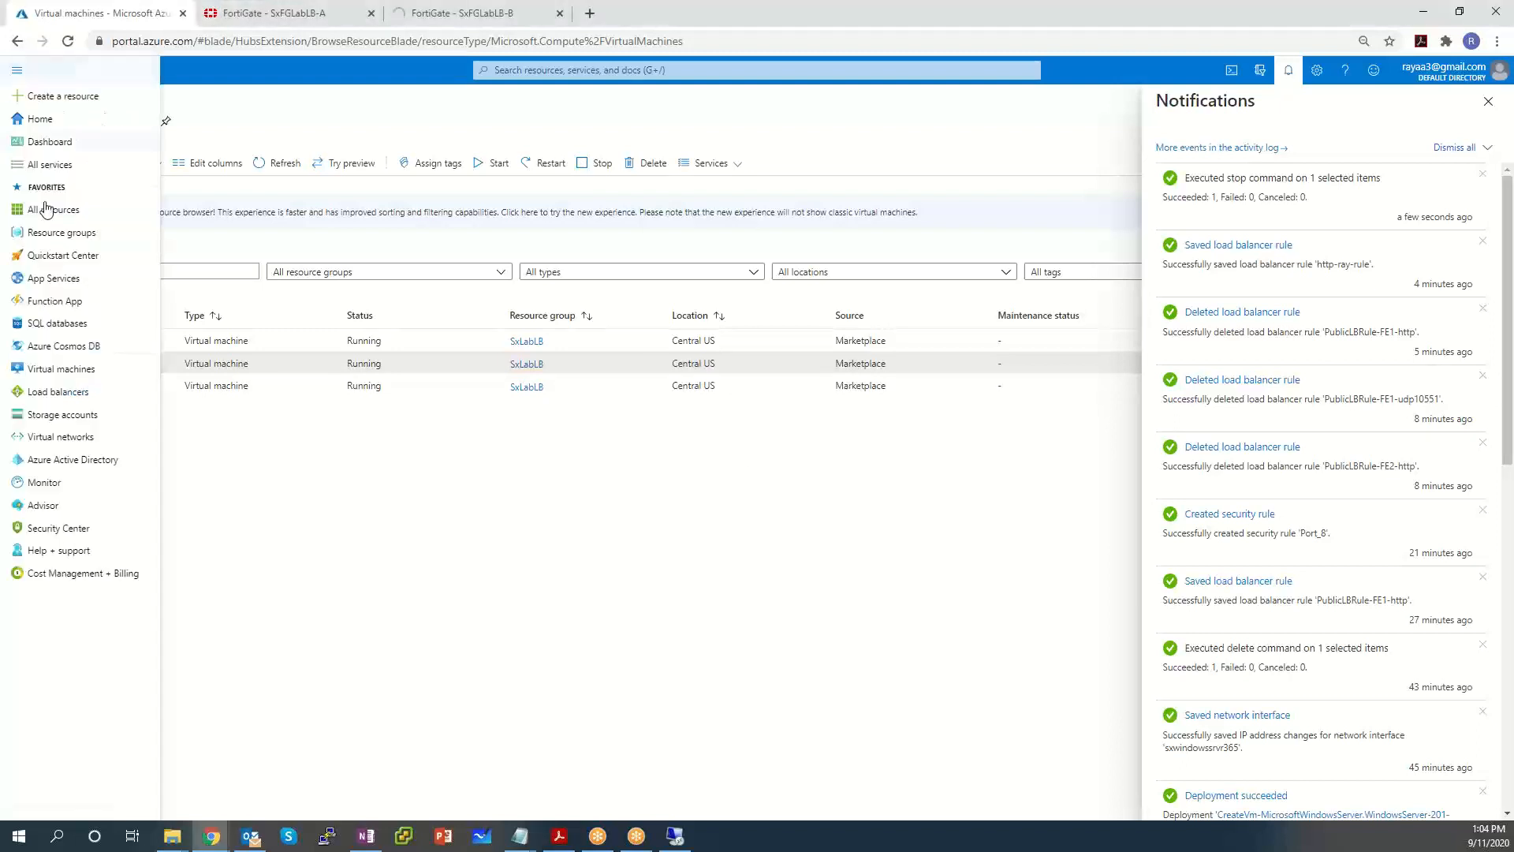
{"action": "left_click", "coordinate": [69, 236]}
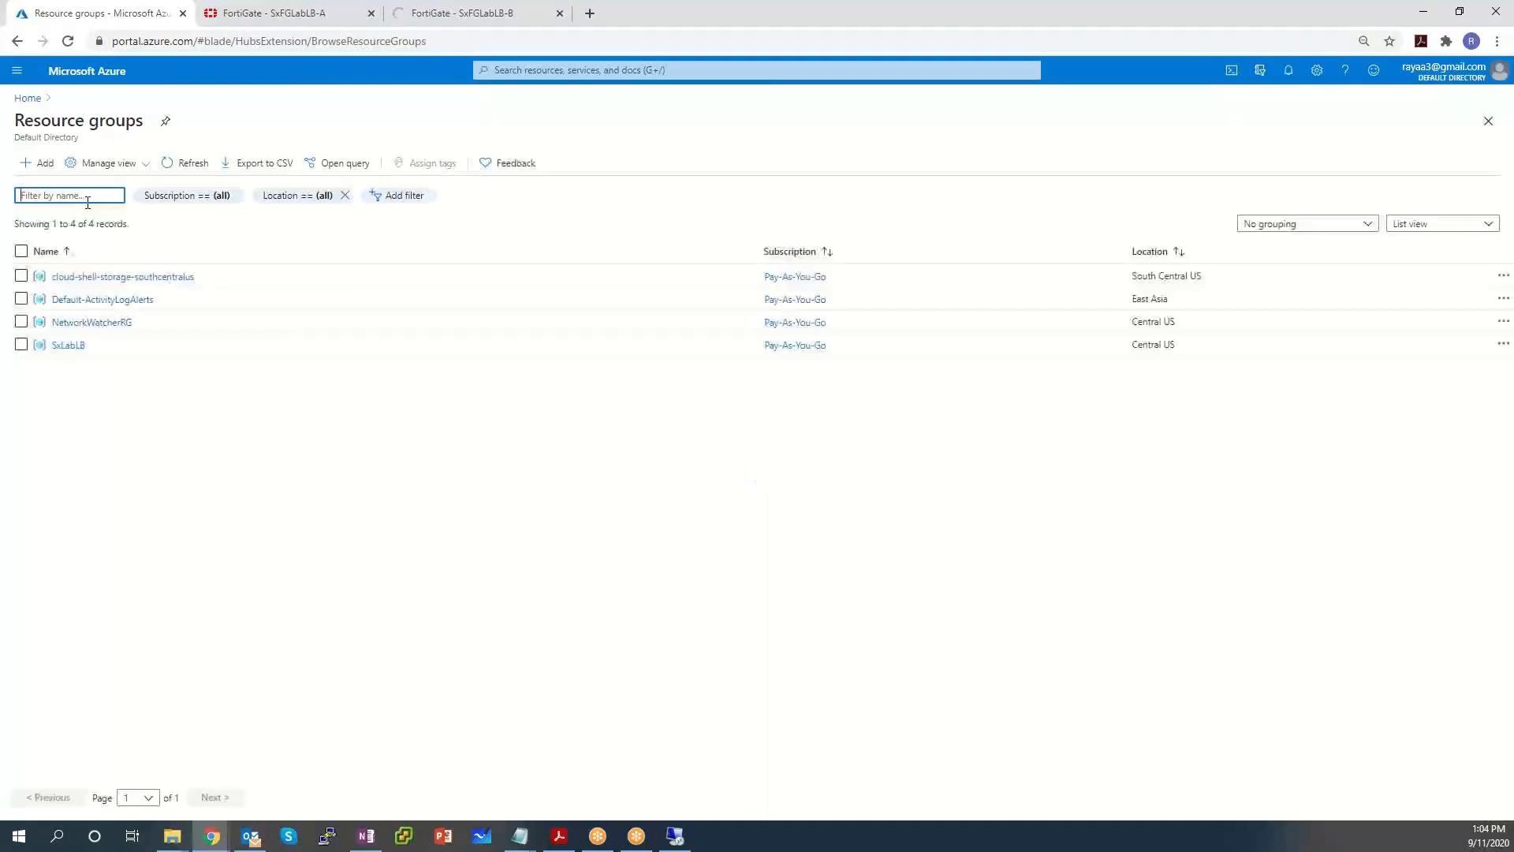
{"action": "left_click", "coordinate": [65, 347]}
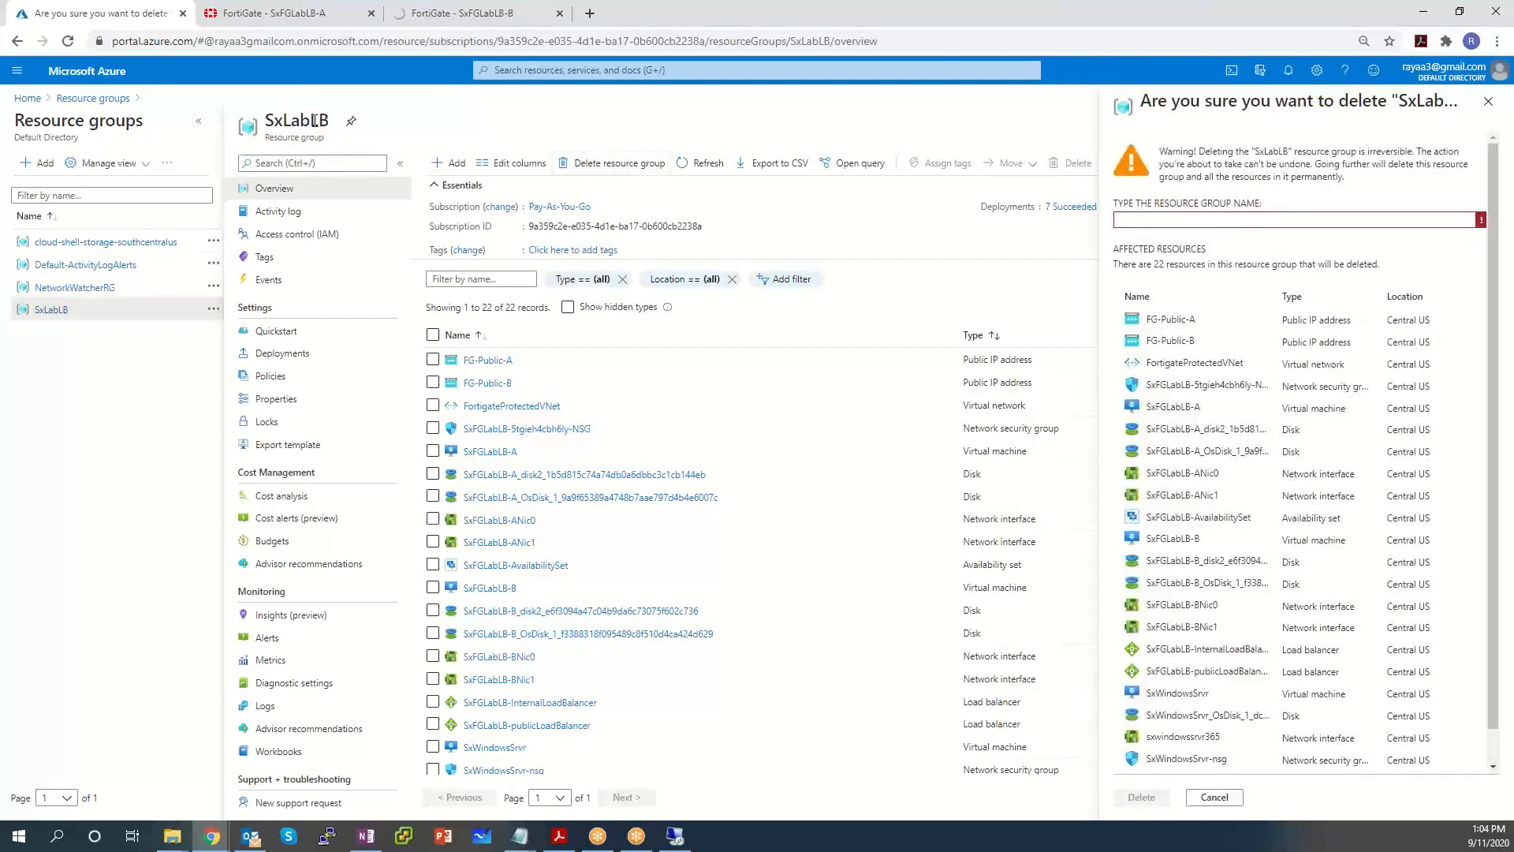
{"action": "double_click", "coordinate": [315, 120]}
{"action": "right_click", "coordinate": [268, 126]}
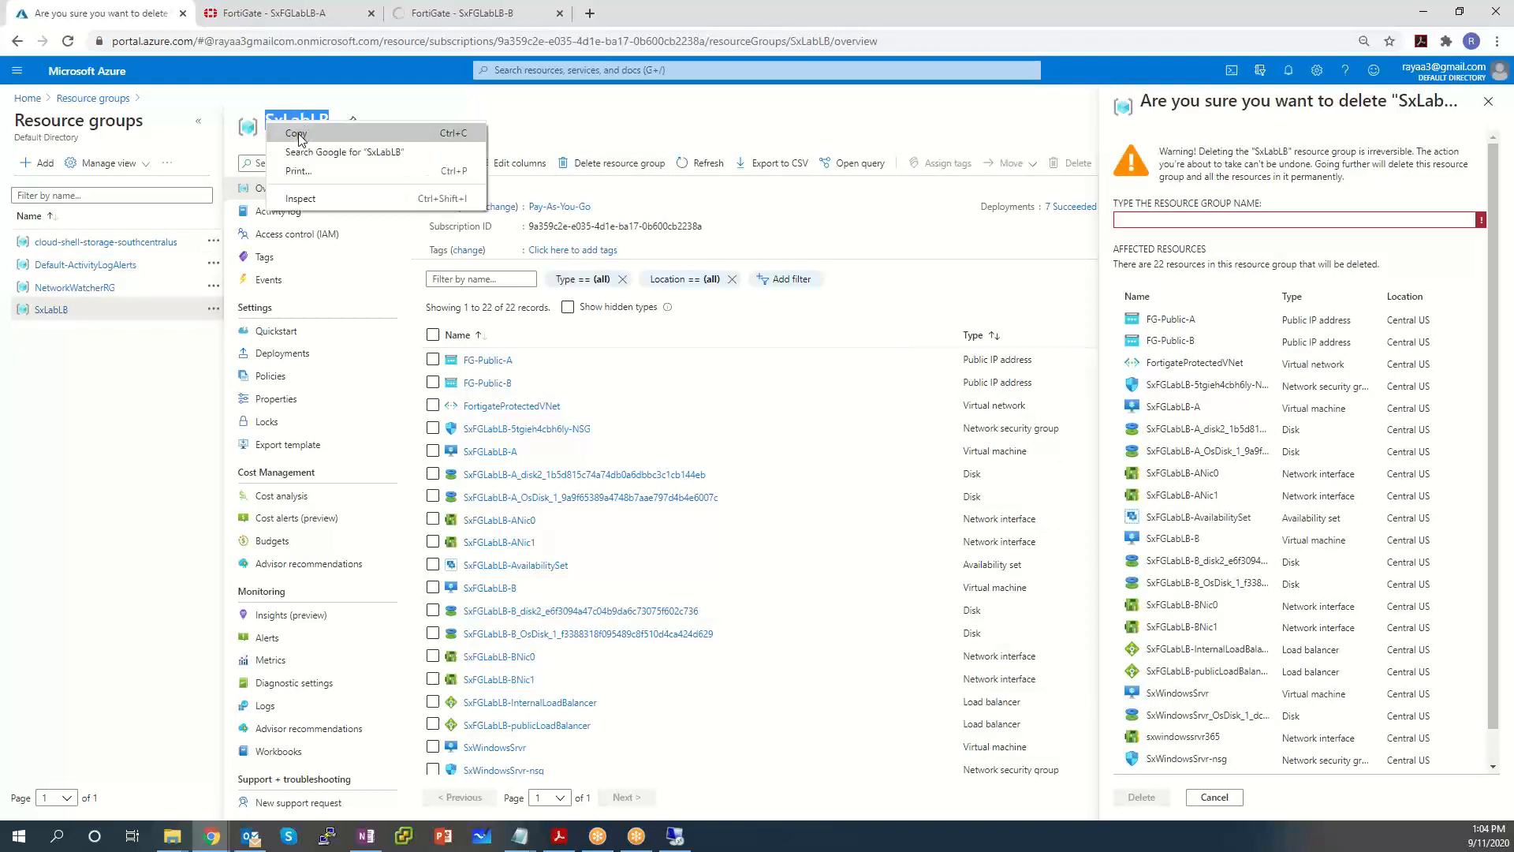
{"action": "left_click", "coordinate": [300, 136]}
{"action": "left_click", "coordinate": [1163, 218]}
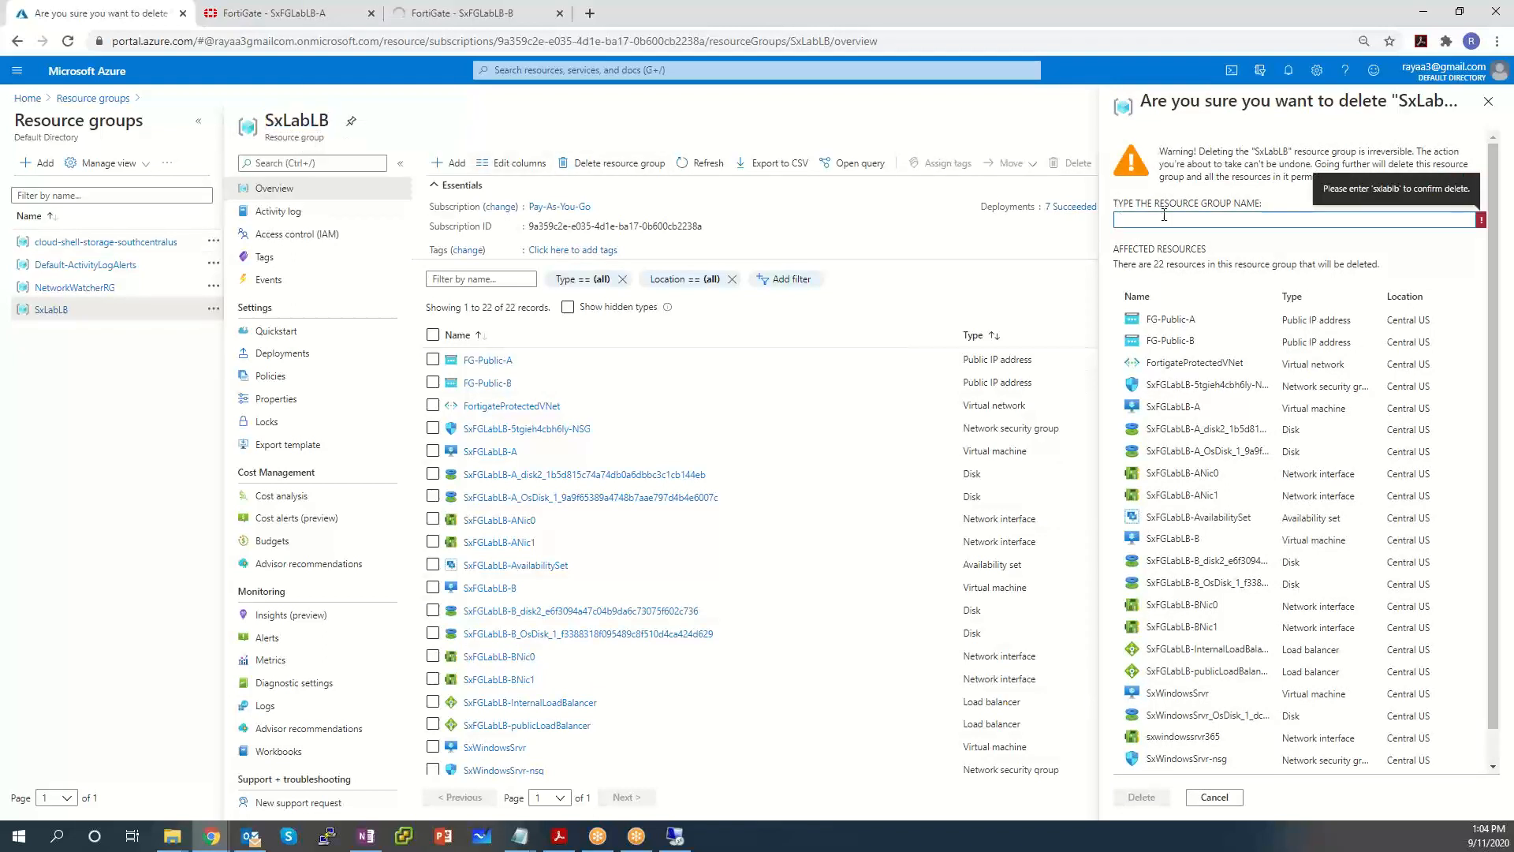
{"action": "key", "text": "ctrl+v"}
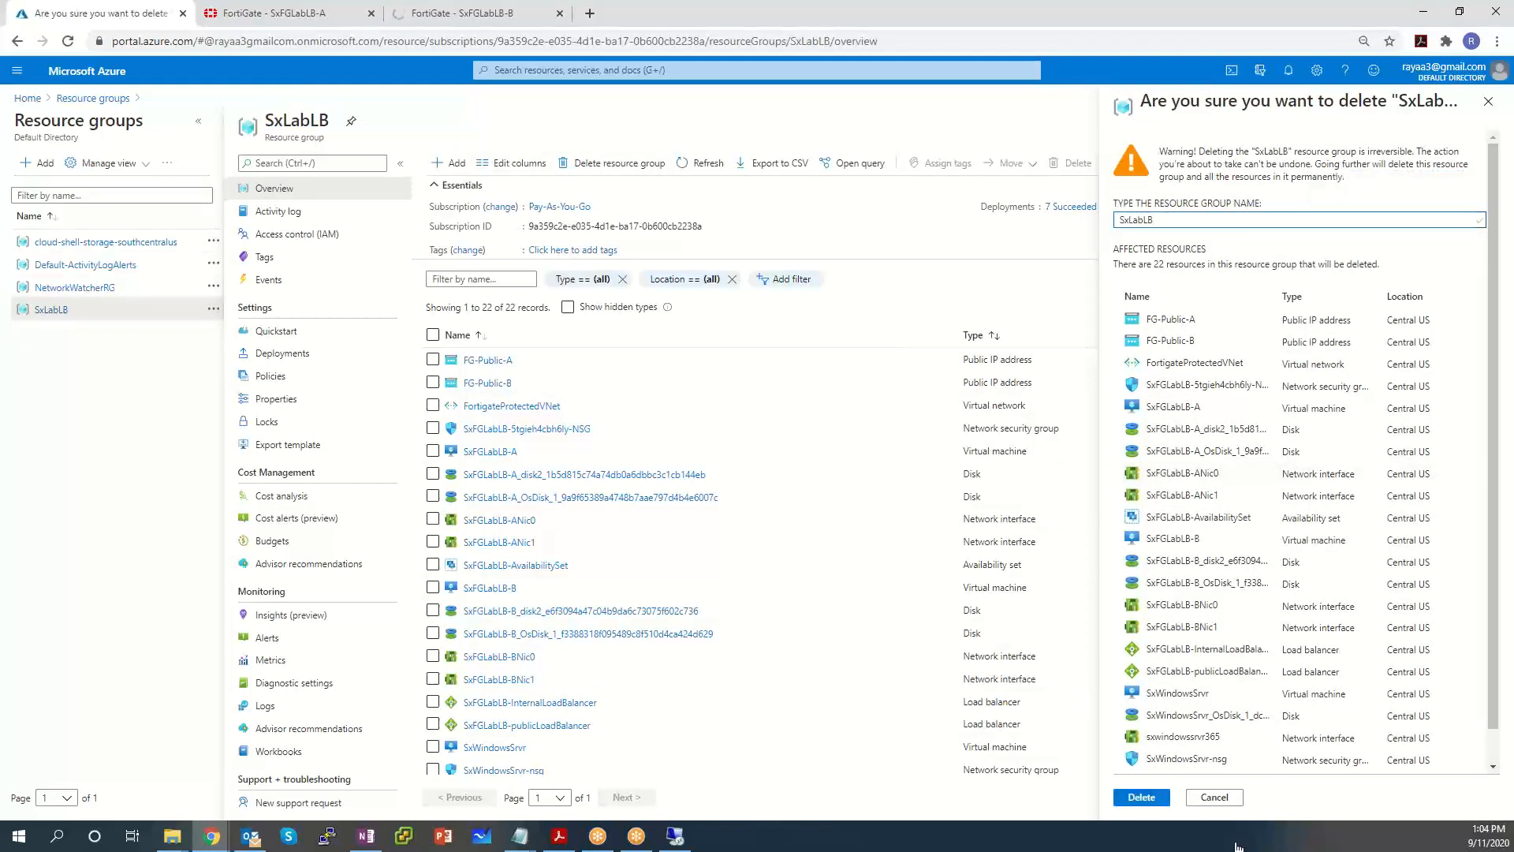
{"action": "left_click", "coordinate": [1149, 797]}
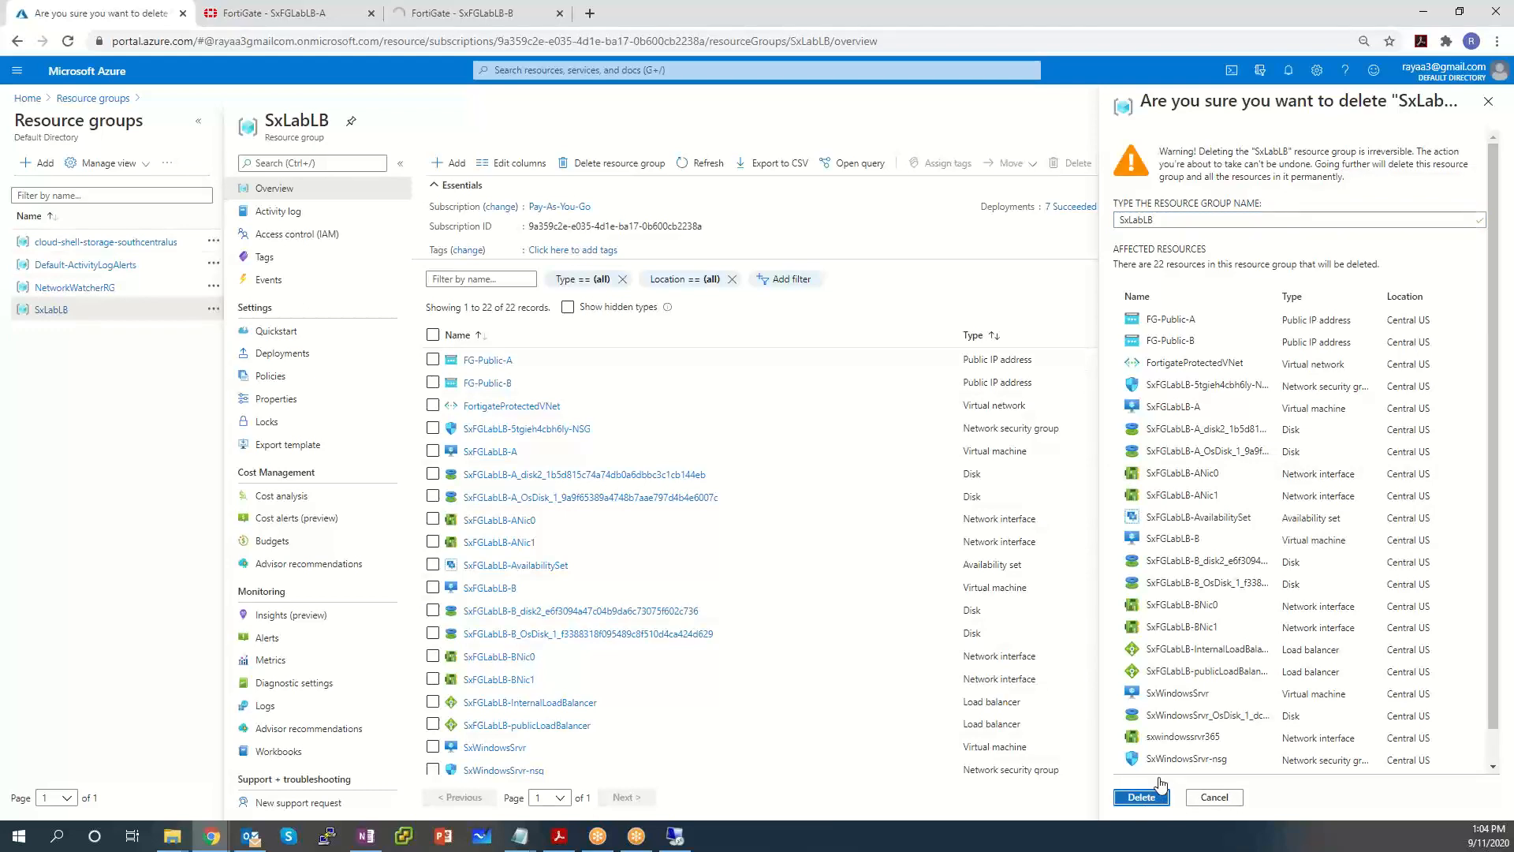
{"action": "left_click", "coordinate": [1158, 795]}
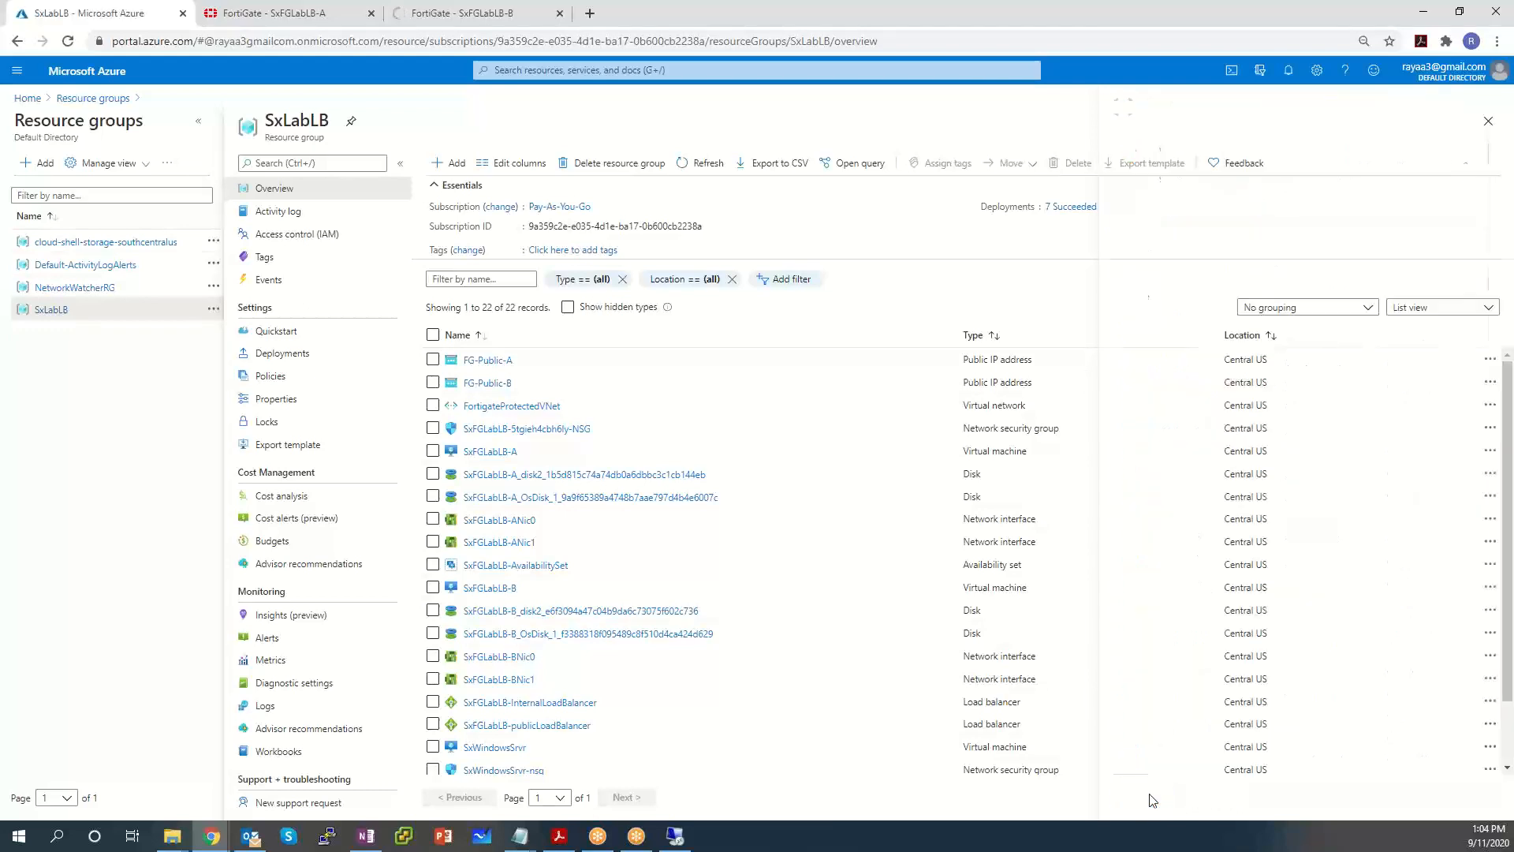
Open Azure Active Directory from the portal menu and go to Default Directory's Overview.
{"action": "left_click", "coordinate": [17, 76]}
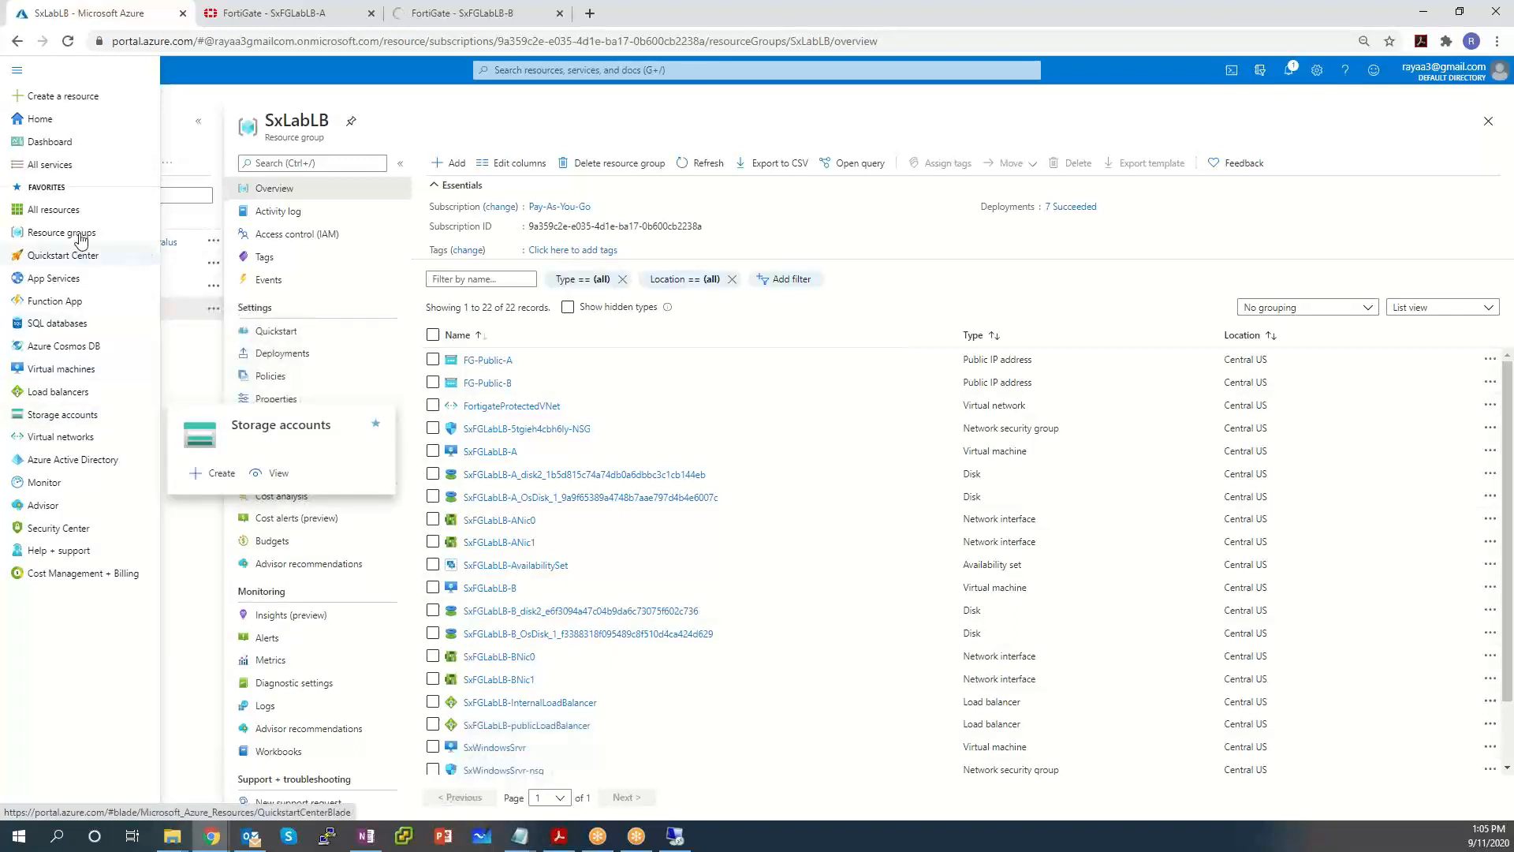
{"action": "left_click", "coordinate": [85, 469]}
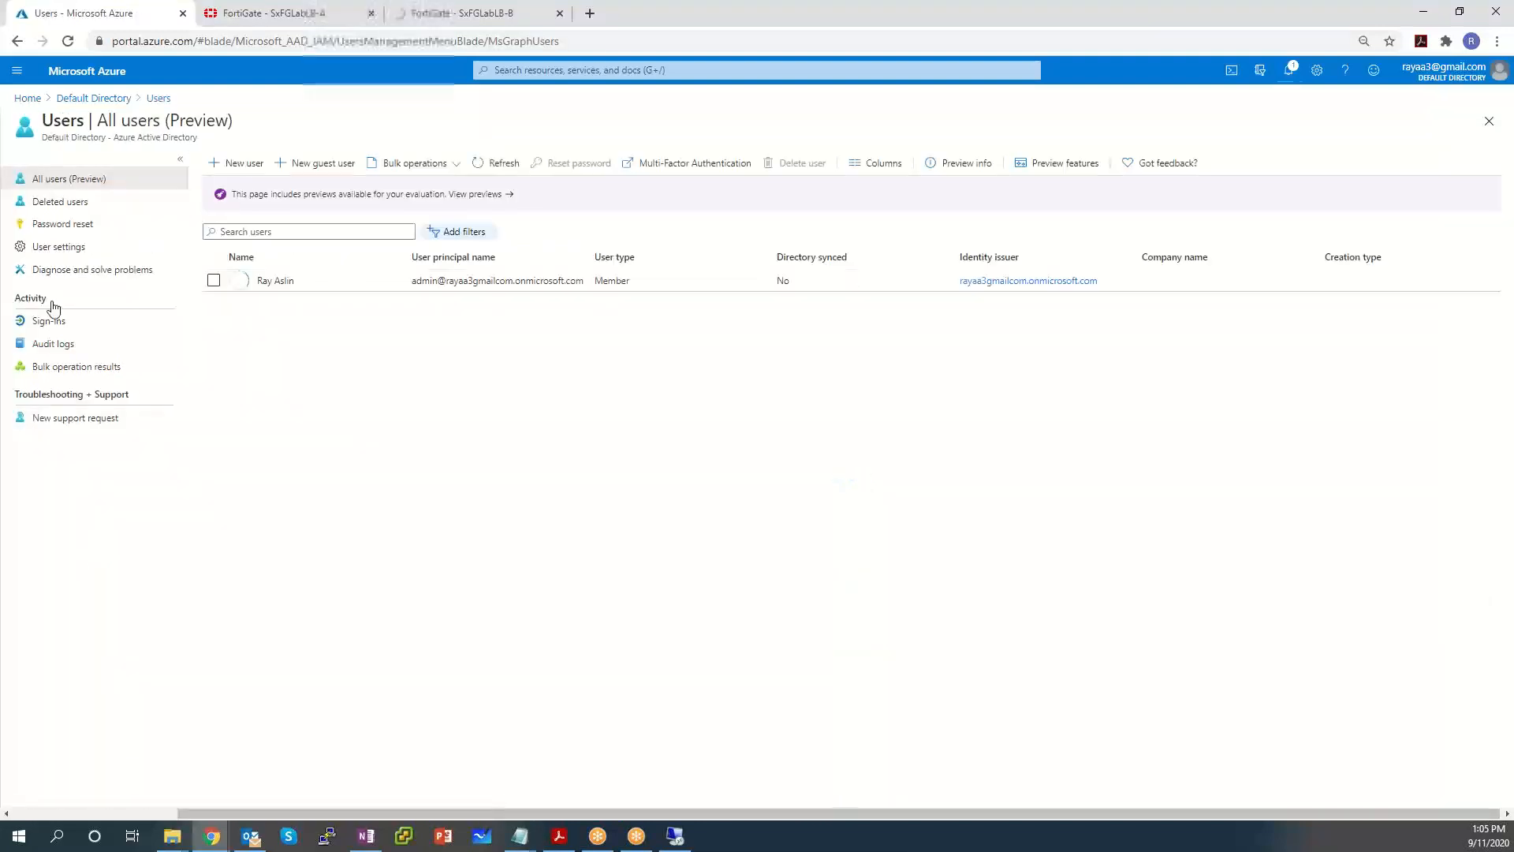
{"action": "left_click", "coordinate": [116, 100]}
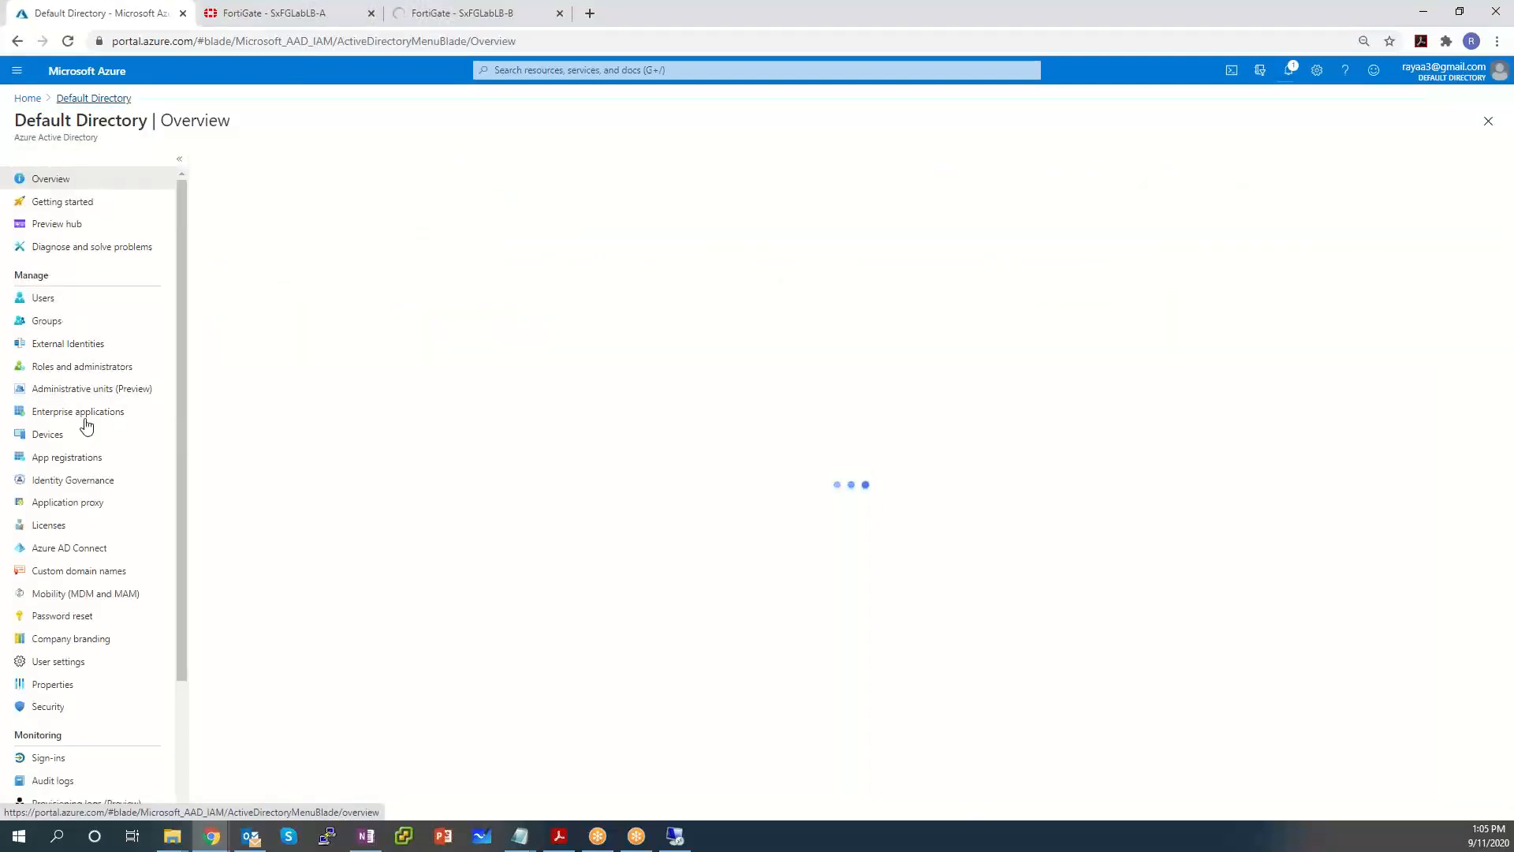
Show All applications under App registrations and look at the SxLabHAapp registration.
{"action": "left_click", "coordinate": [67, 460]}
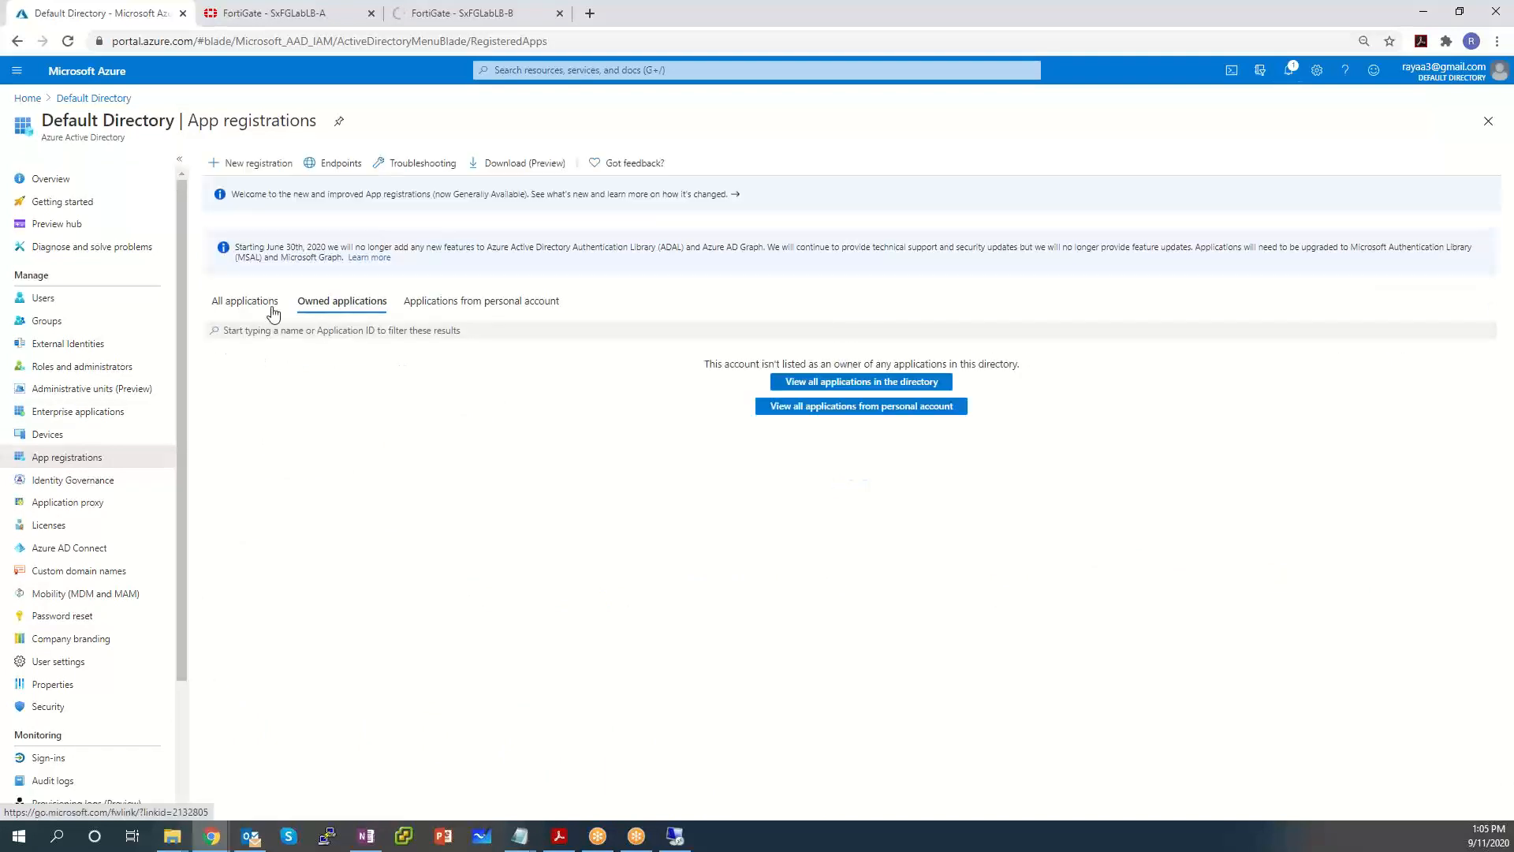
{"action": "left_click", "coordinate": [277, 306]}
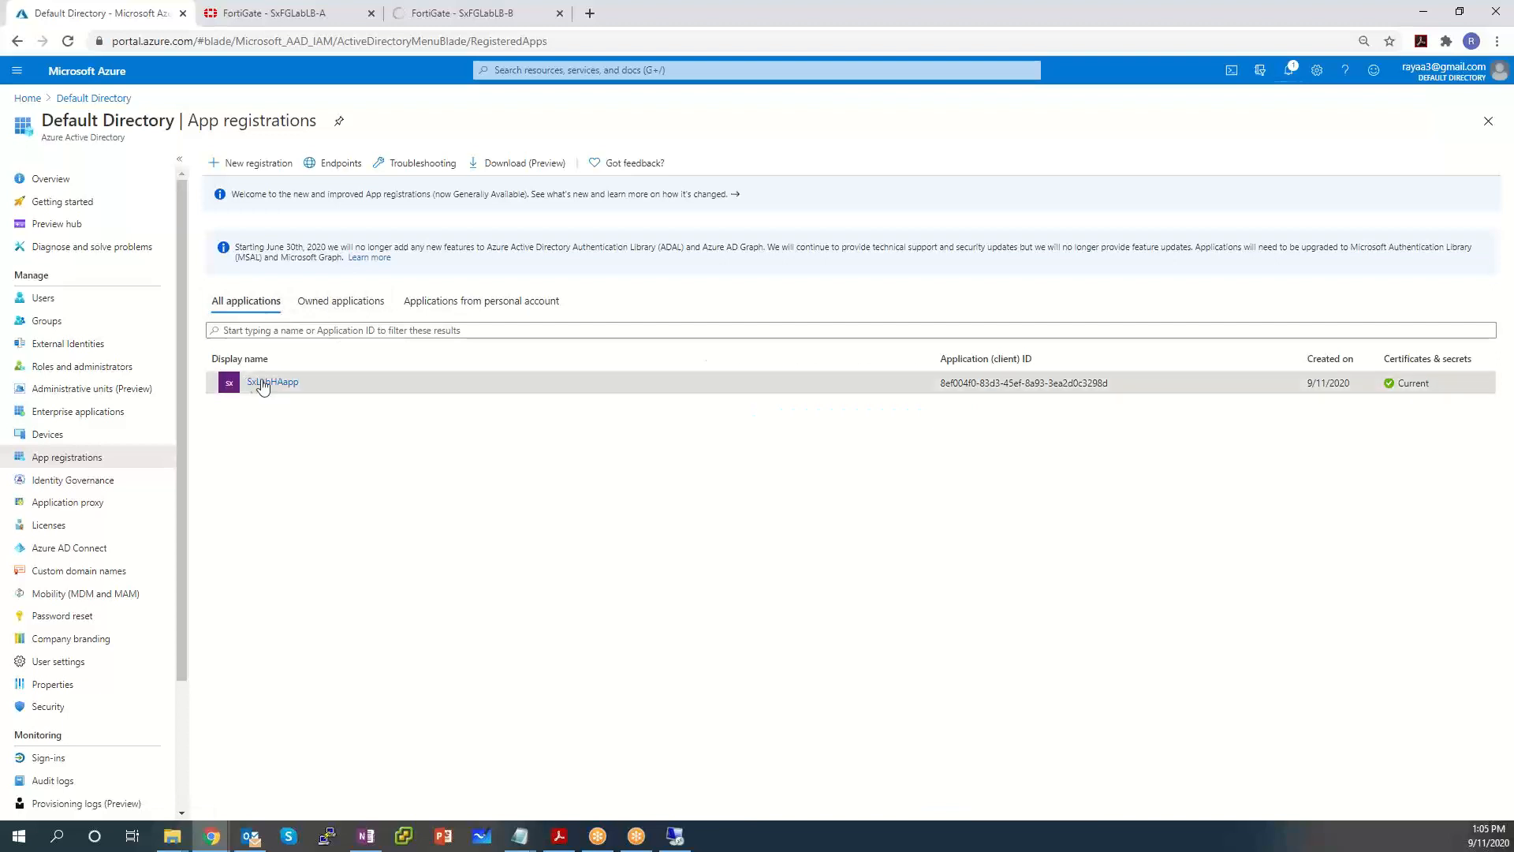
{"action": "left_click_drag", "start_coordinate": [306, 382], "coordinate": [243, 384]}
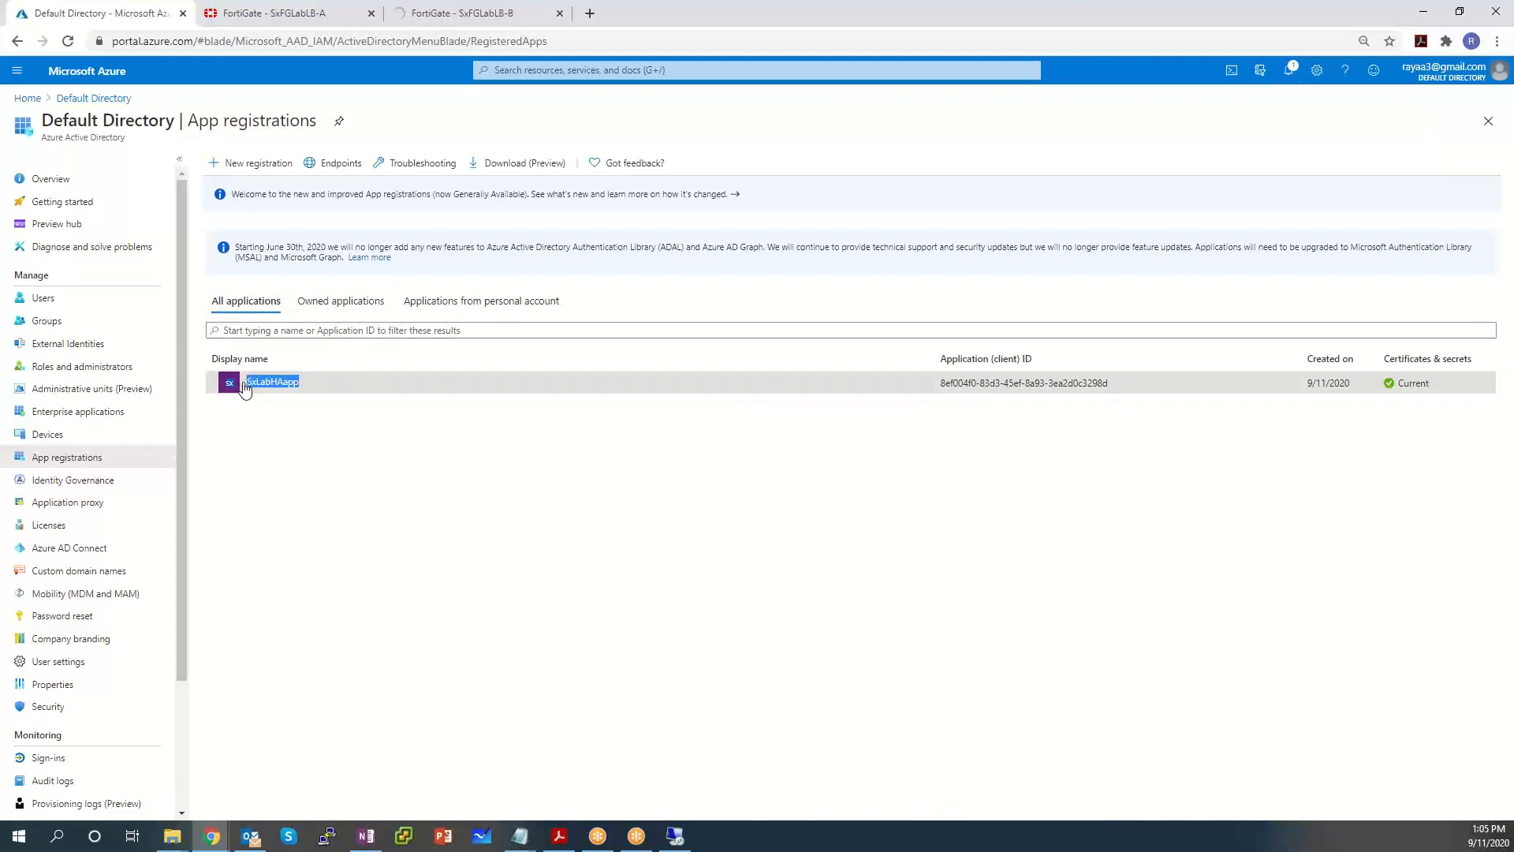
{"action": "left_click", "coordinate": [250, 384]}
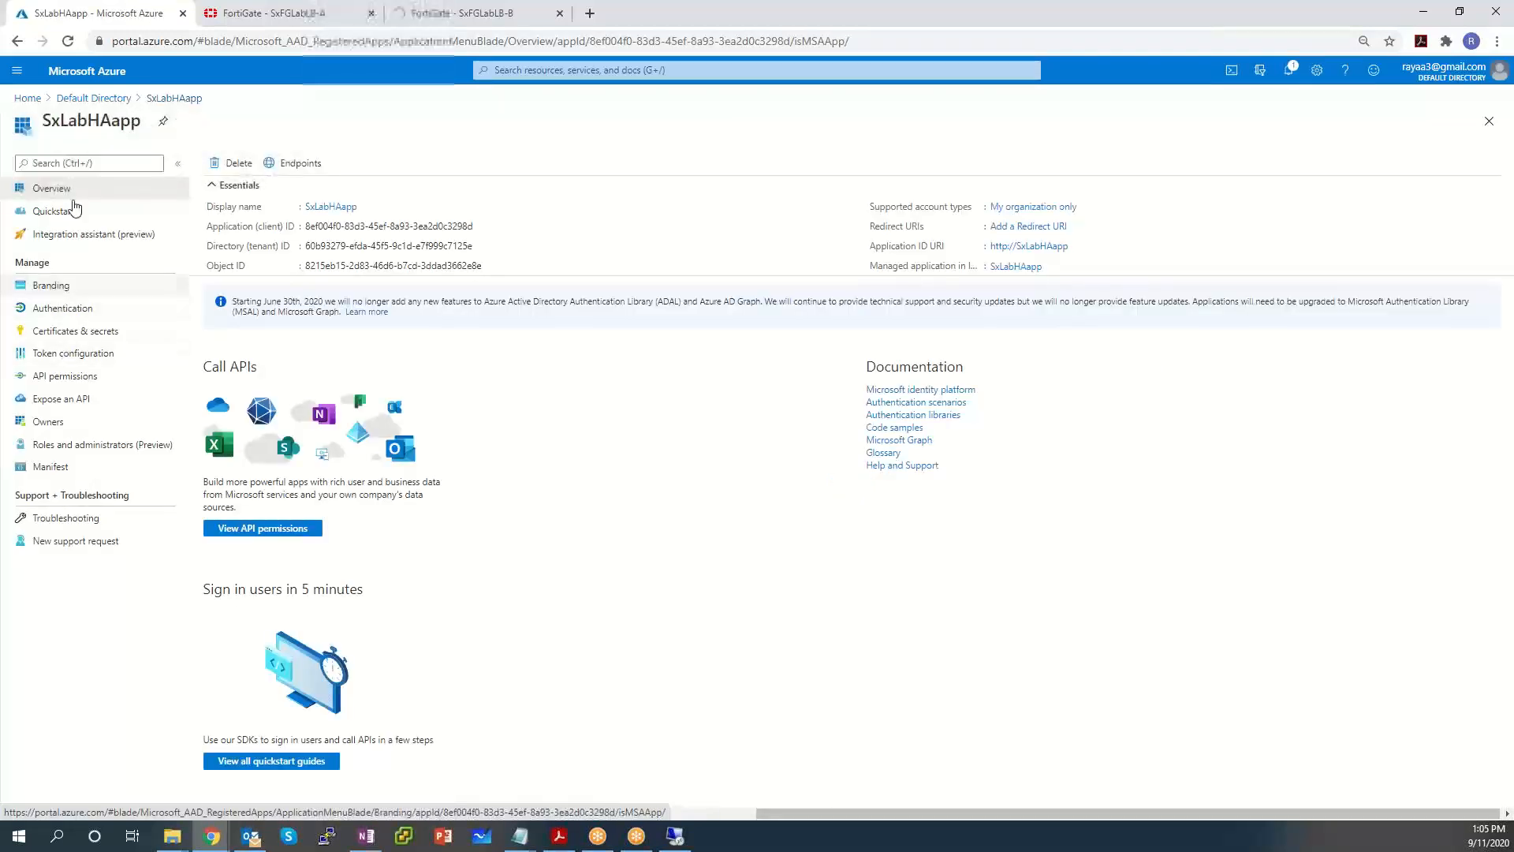
{"action": "left_click", "coordinate": [123, 99]}
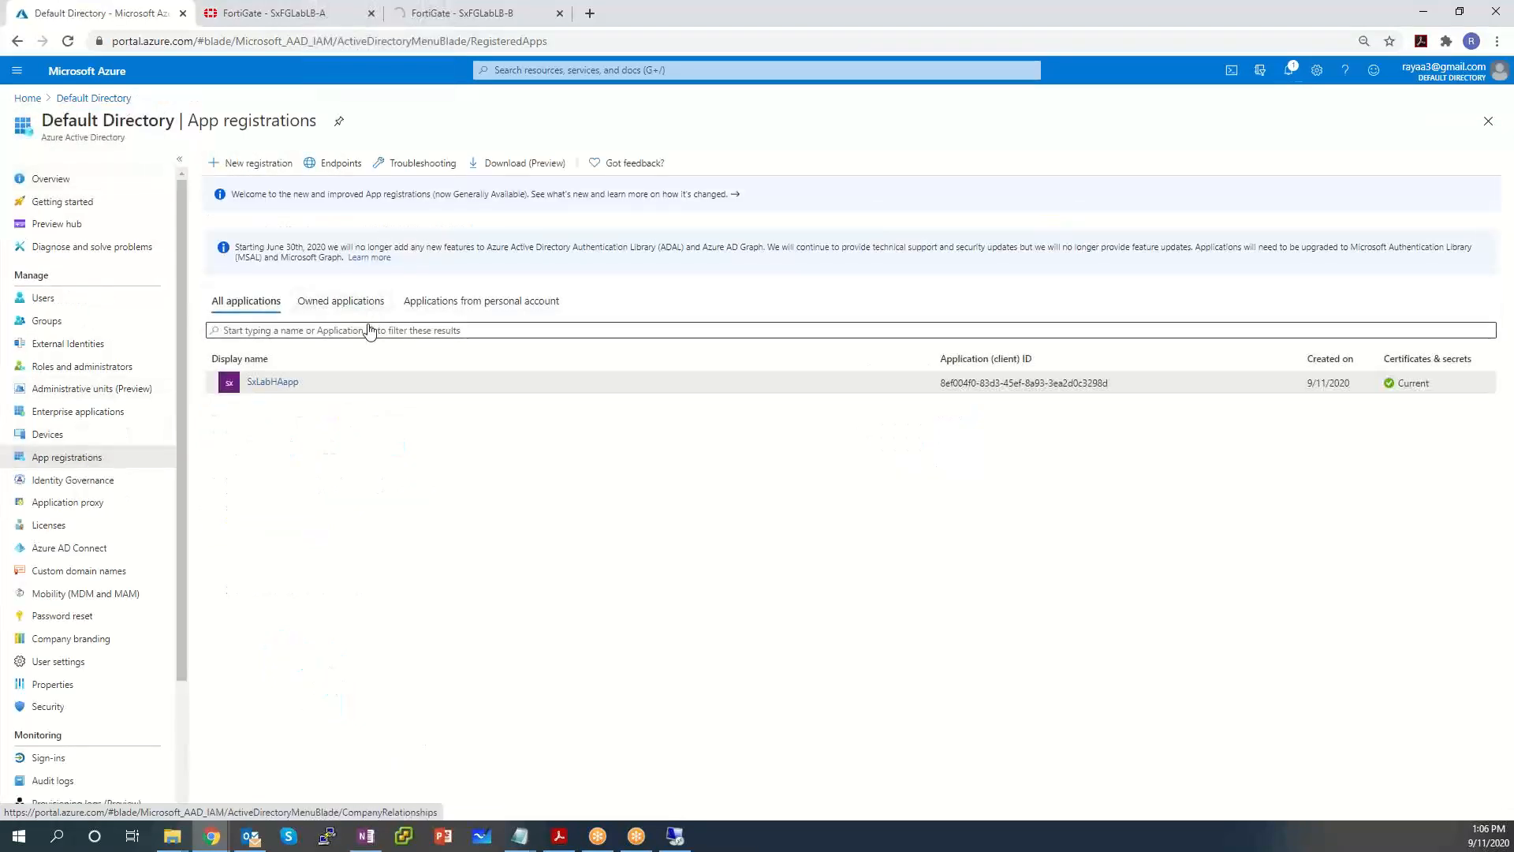
Reopen SxLabHAapp from All applications and delete it, confirming with Yes.
{"action": "left_click", "coordinate": [363, 302]}
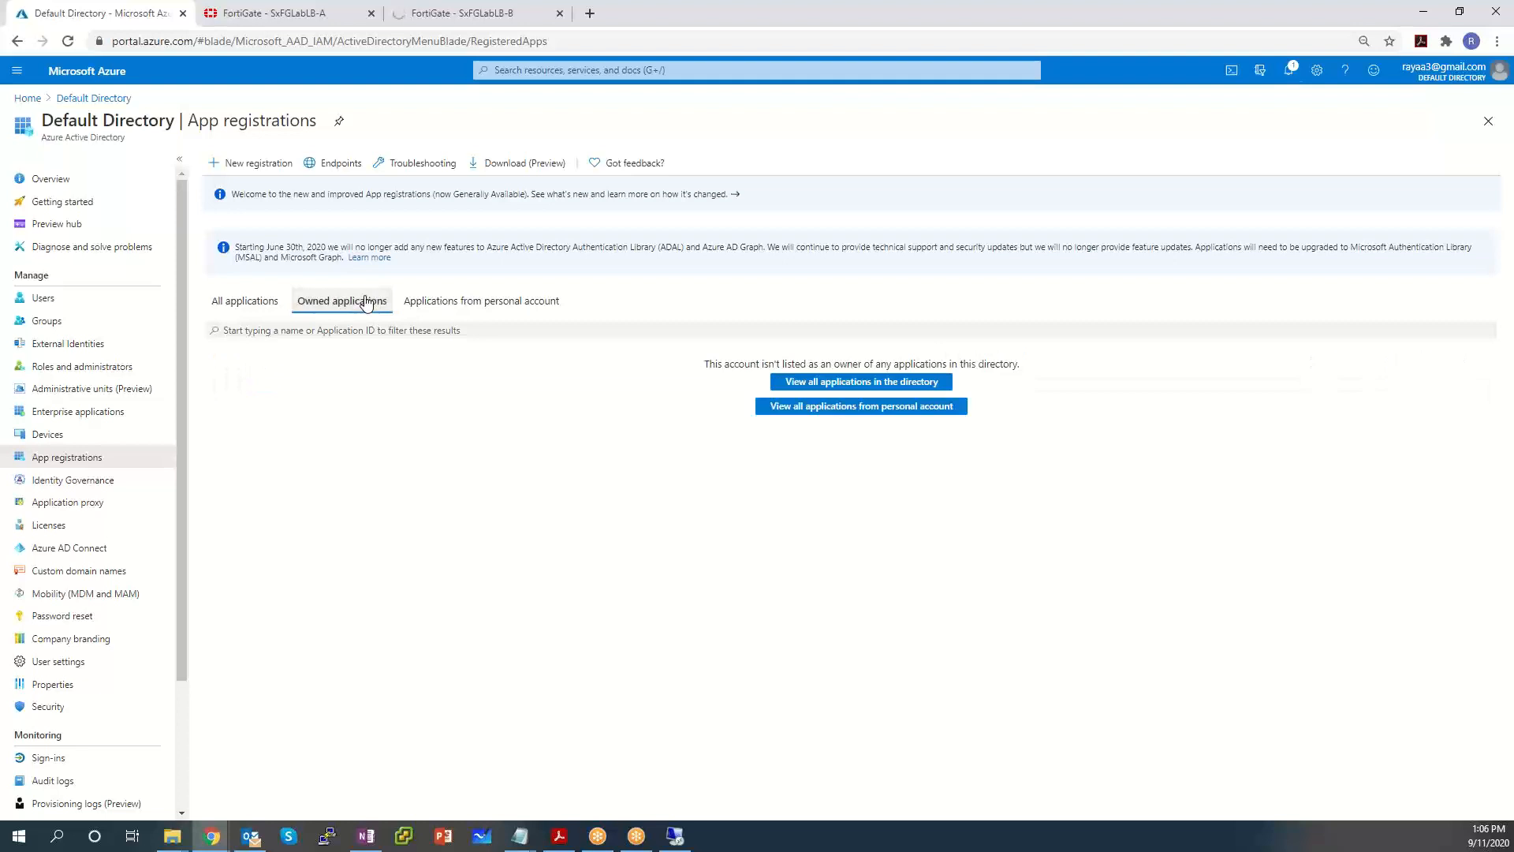
{"action": "left_click", "coordinate": [246, 307]}
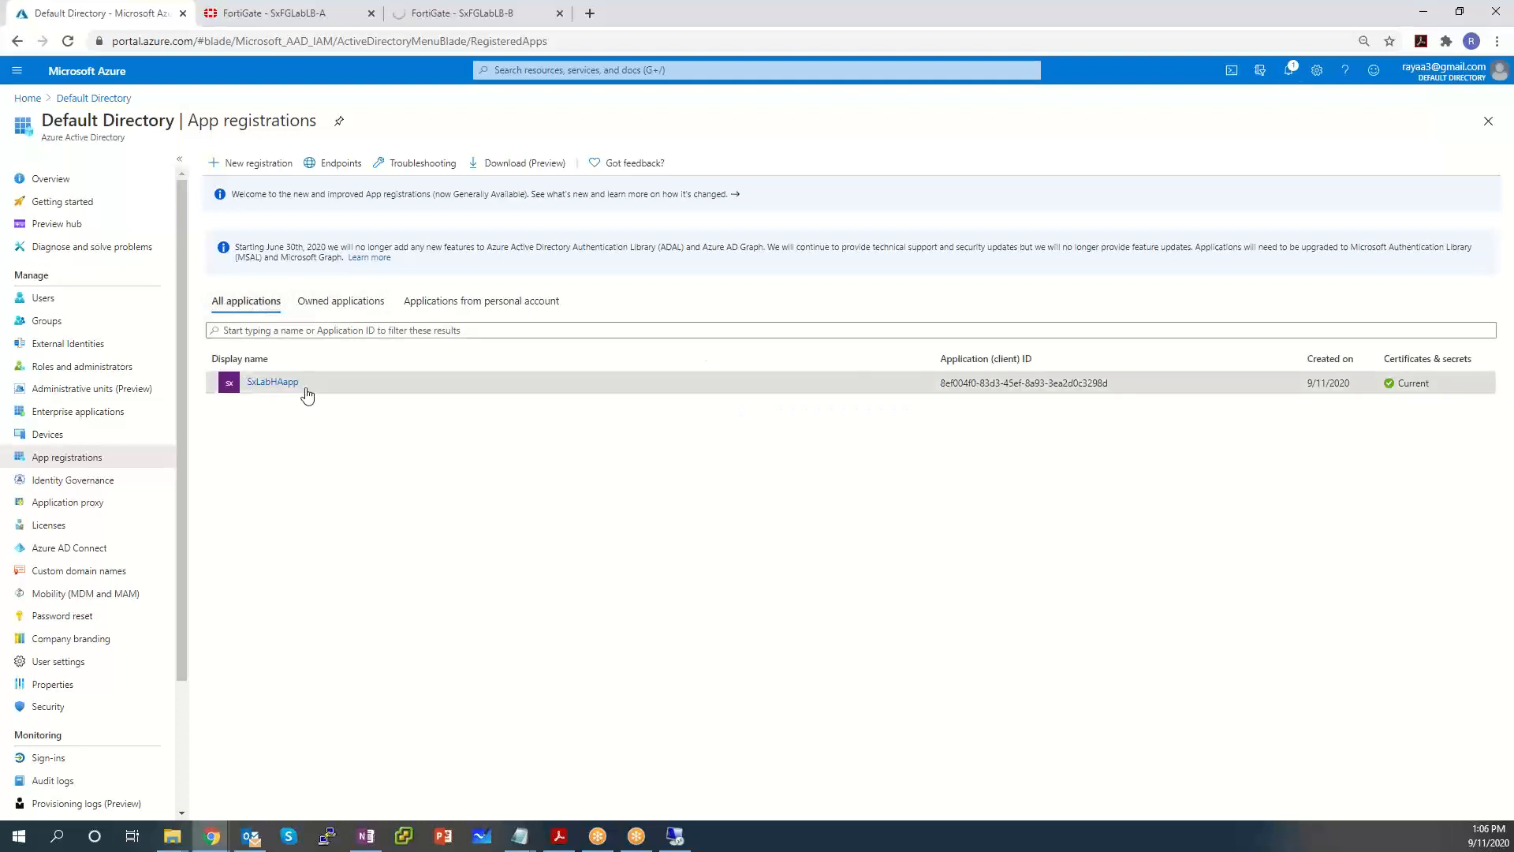
{"action": "left_click_drag", "start_coordinate": [304, 394], "coordinate": [241, 393]}
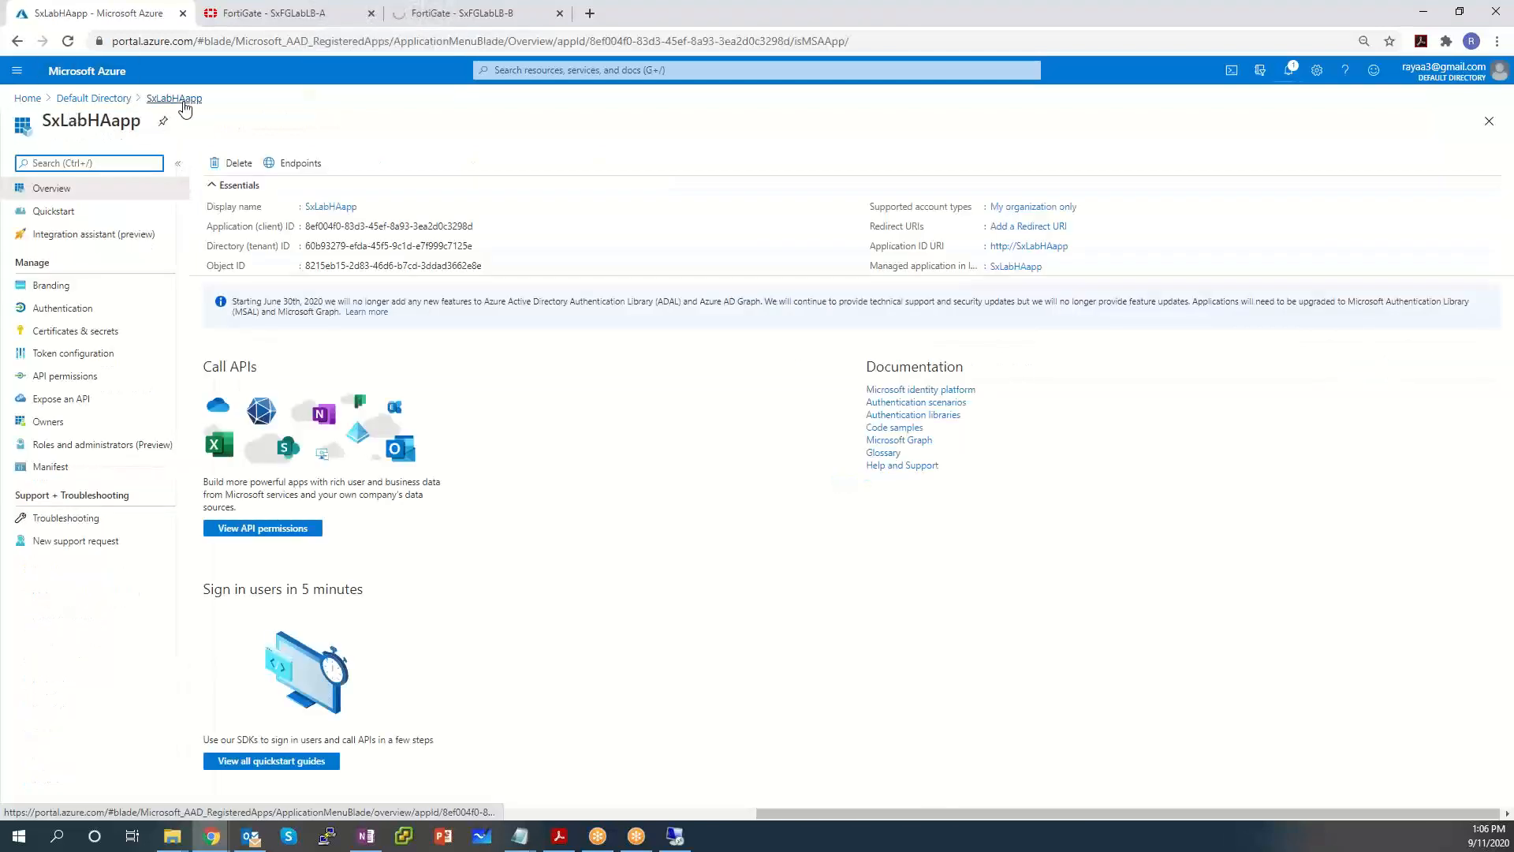
{"action": "left_click", "coordinate": [93, 98]}
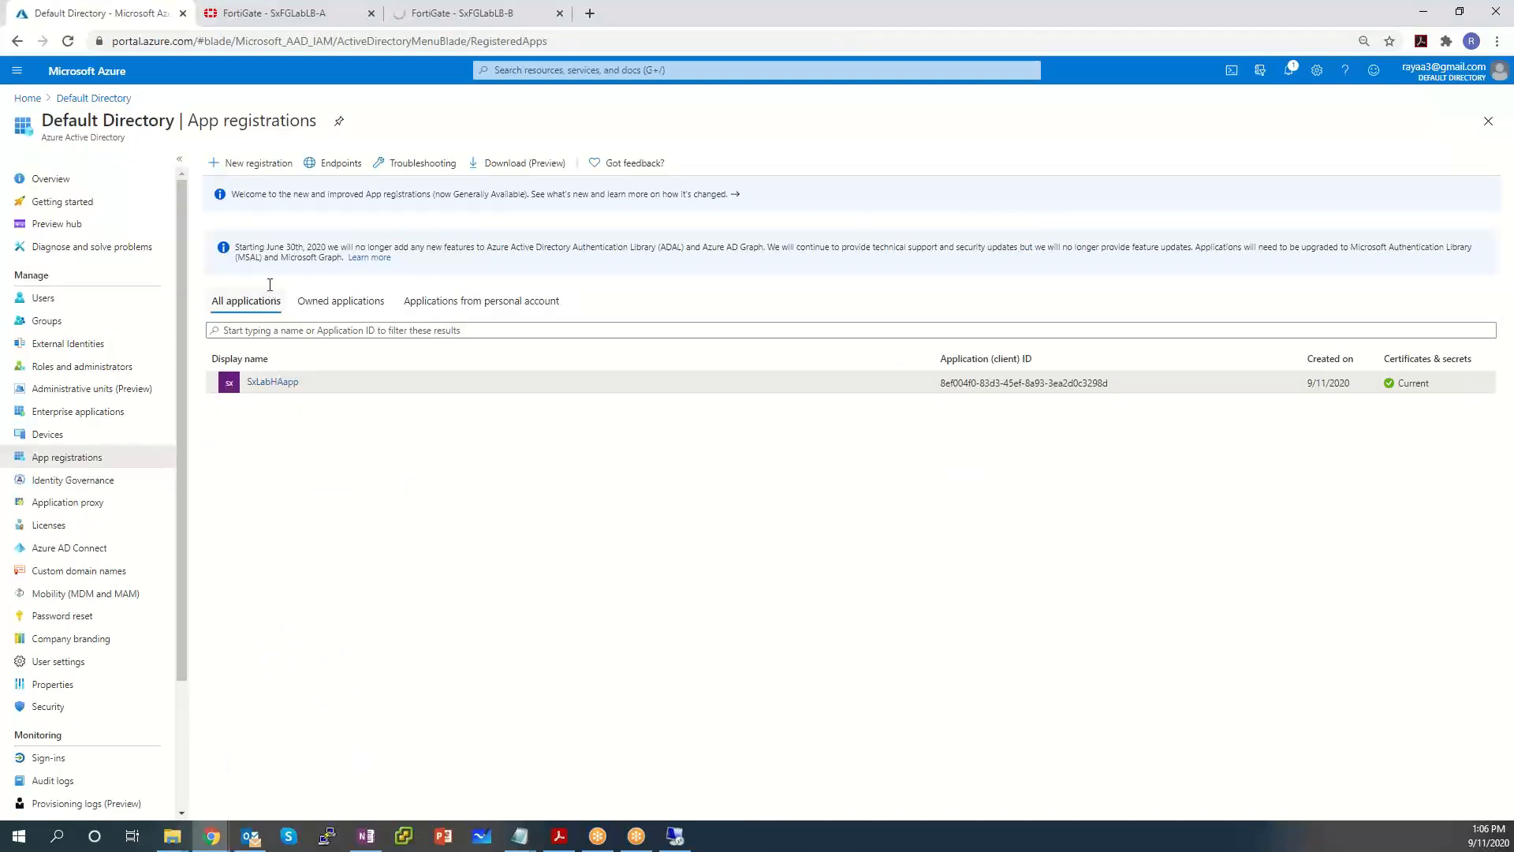
{"action": "left_click", "coordinate": [271, 379]}
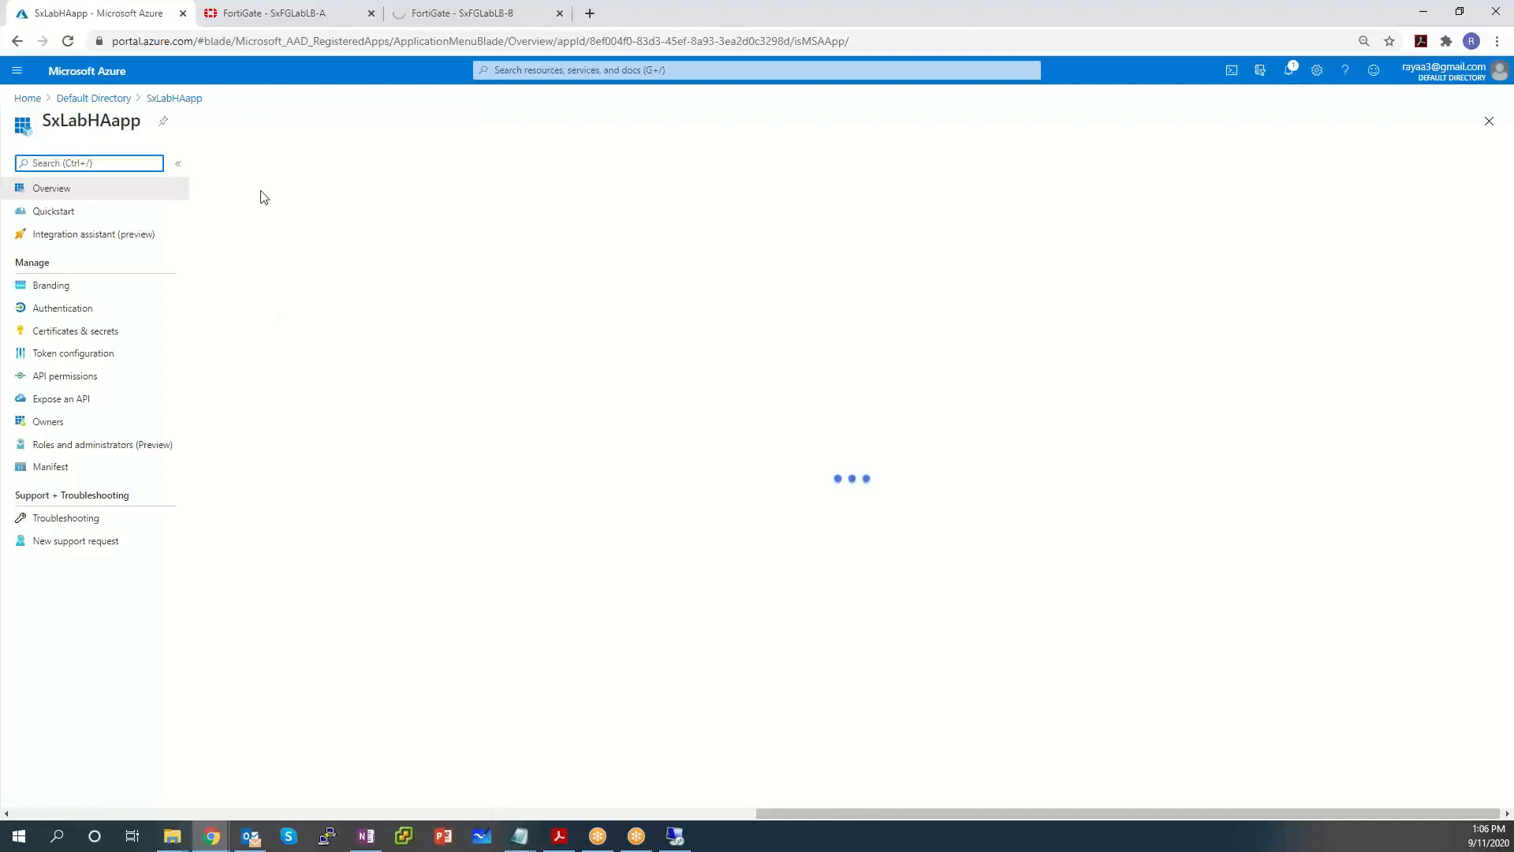
{"action": "left_click", "coordinate": [244, 163]}
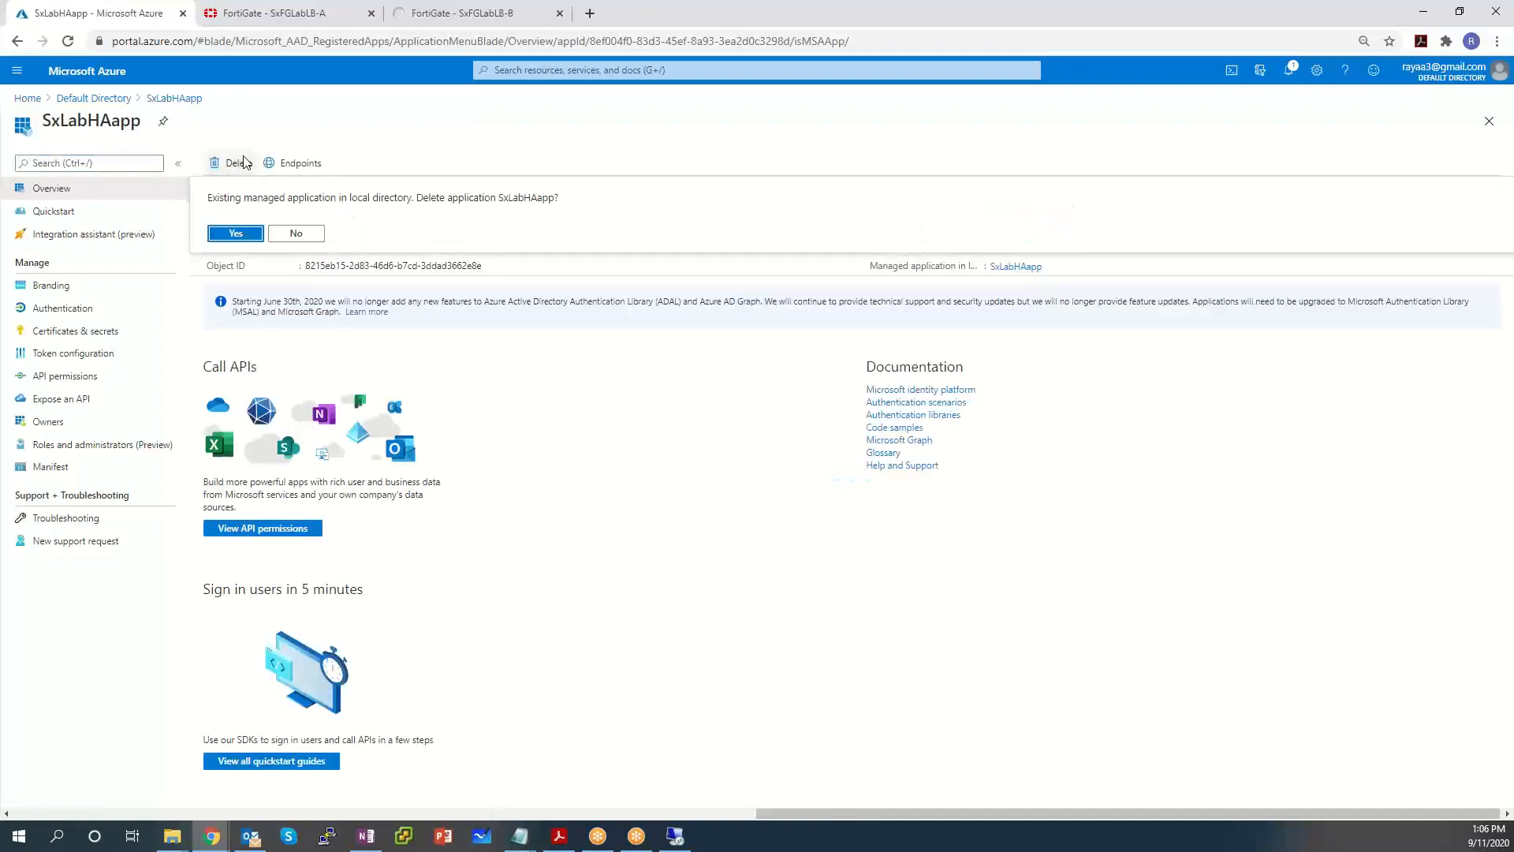
{"action": "left_click", "coordinate": [252, 242]}
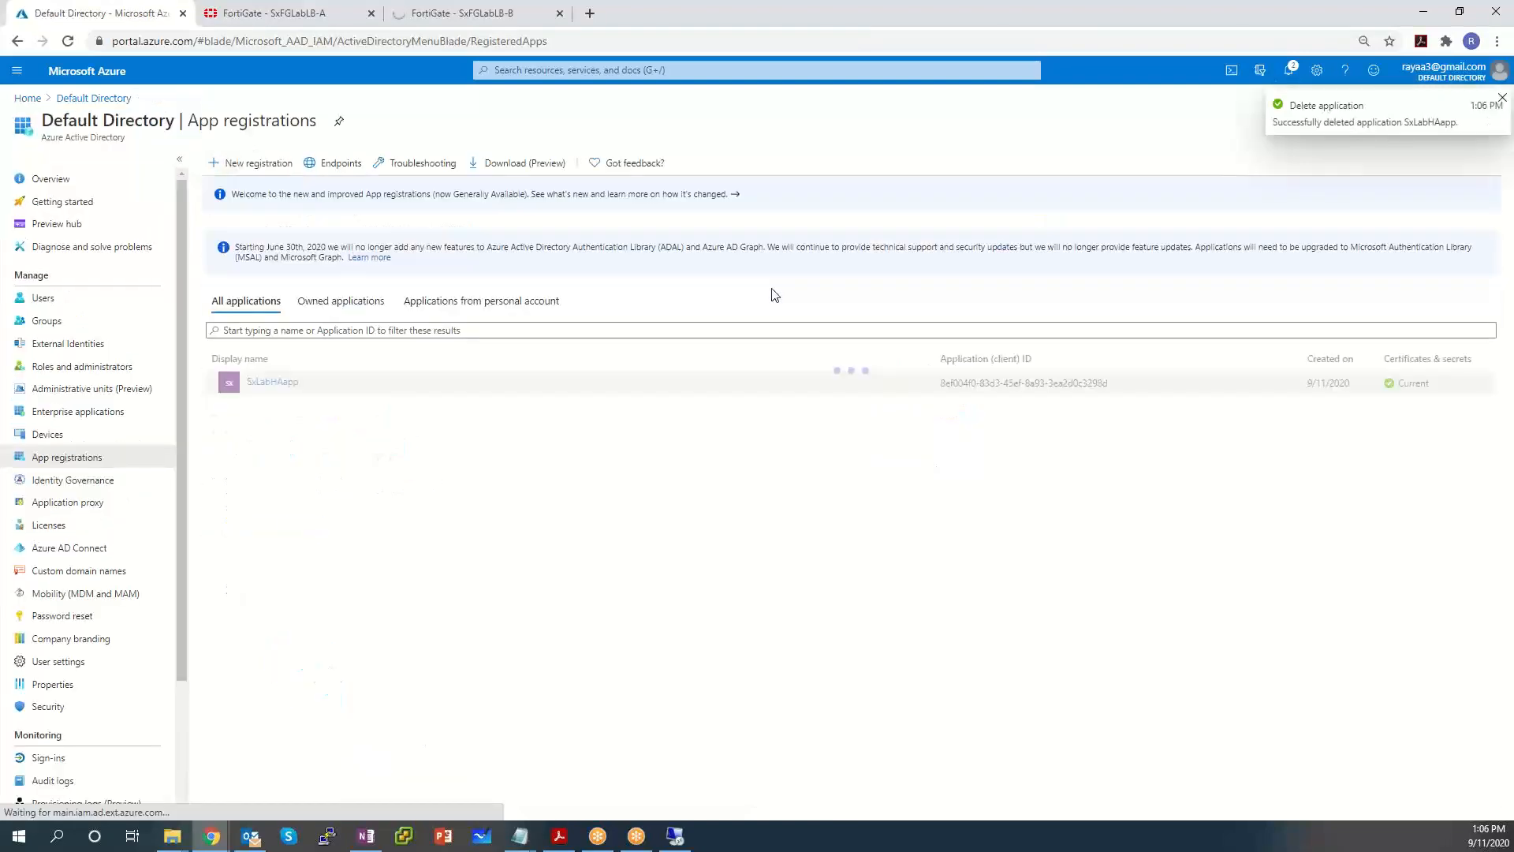